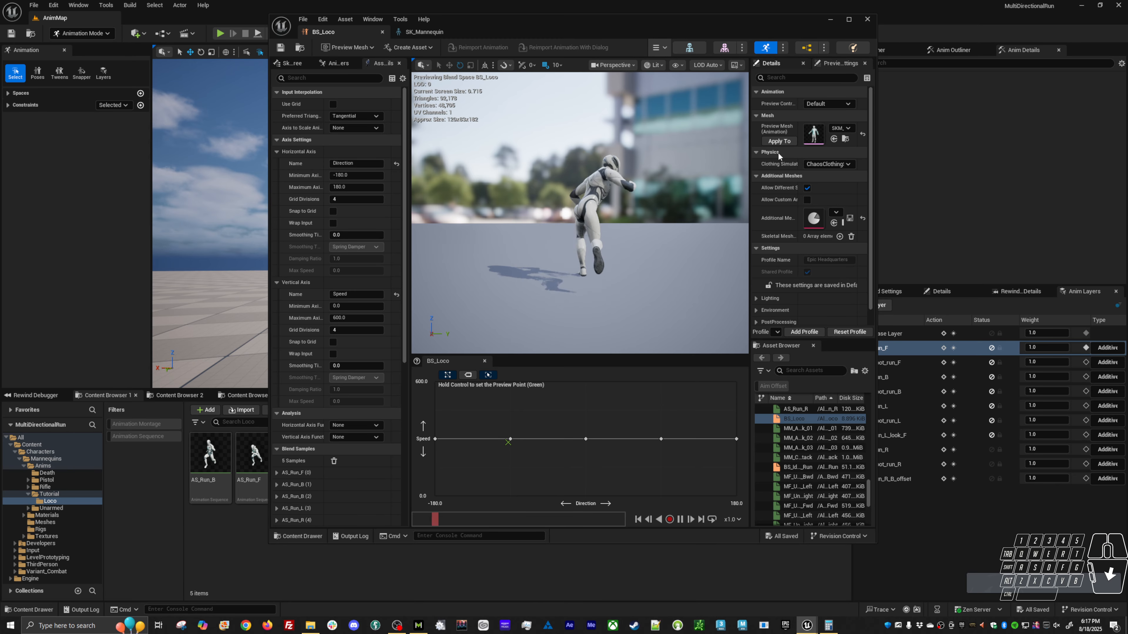
# Close the BS_Loco blend space and mute the run_R, root_run_R and run_R_B_offset animation layers.
pyautogui.click(945, 240)
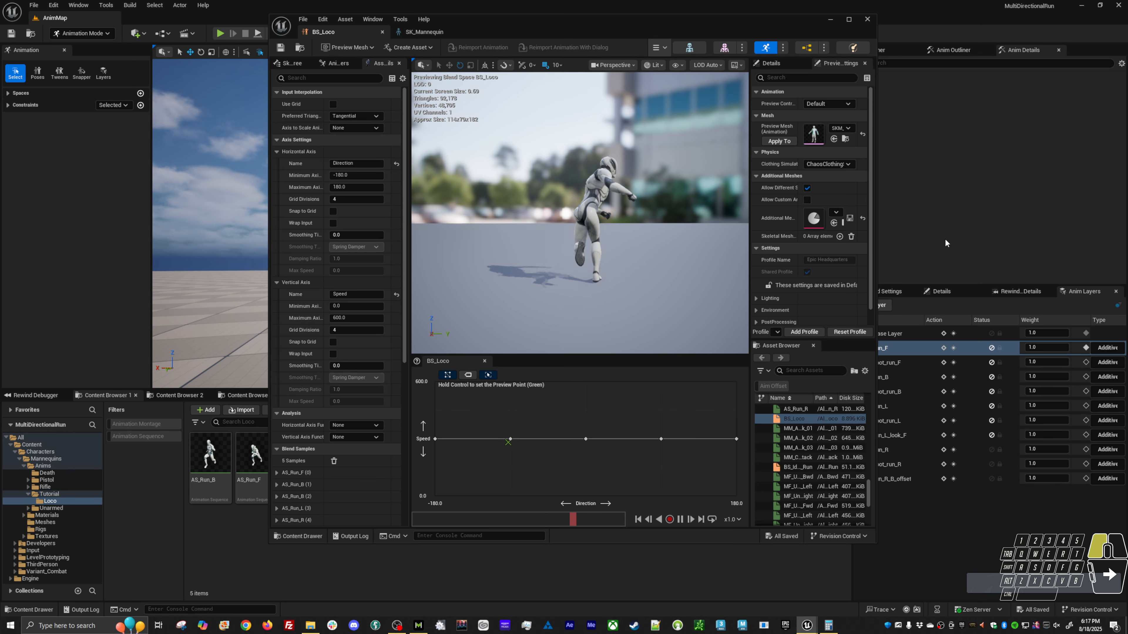
pyautogui.click(867, 19)
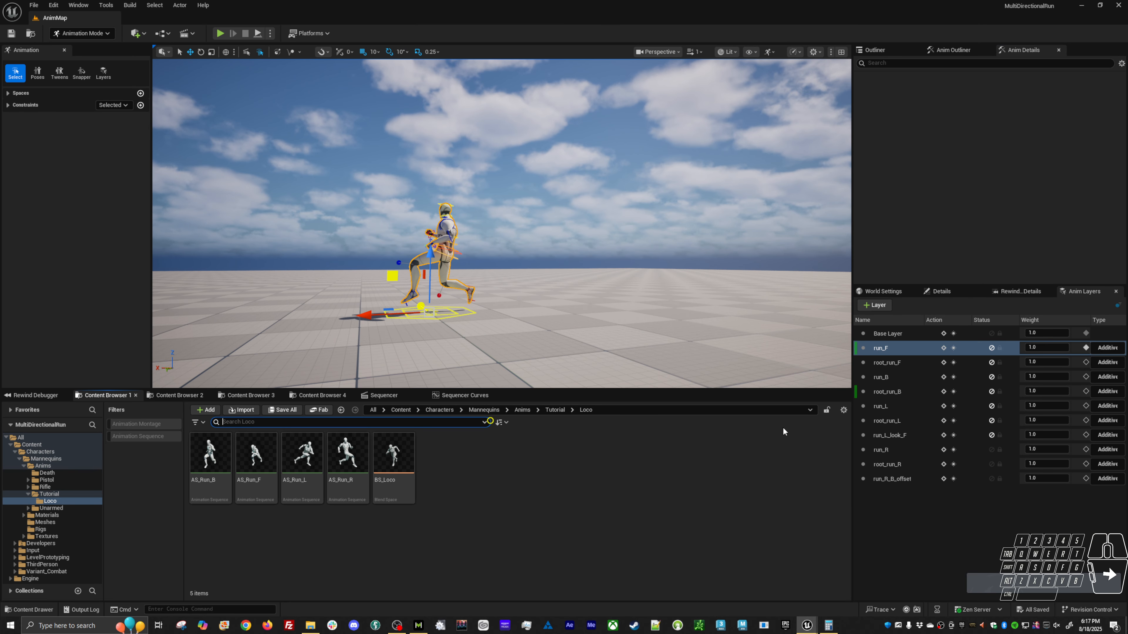
pyautogui.click(991, 450)
pyautogui.click(991, 464)
pyautogui.click(991, 479)
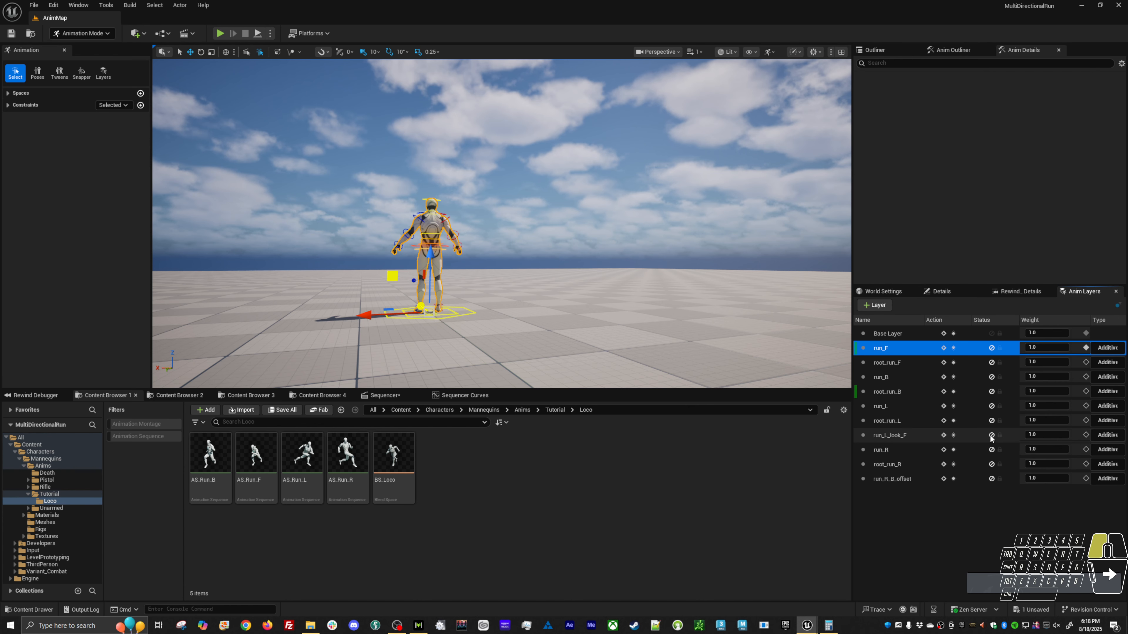
# Unmute the run_L, root_run_L and run_L_look_F layers and play the left run.
pyautogui.click(991, 421)
pyautogui.click(994, 405)
pyautogui.click(991, 421)
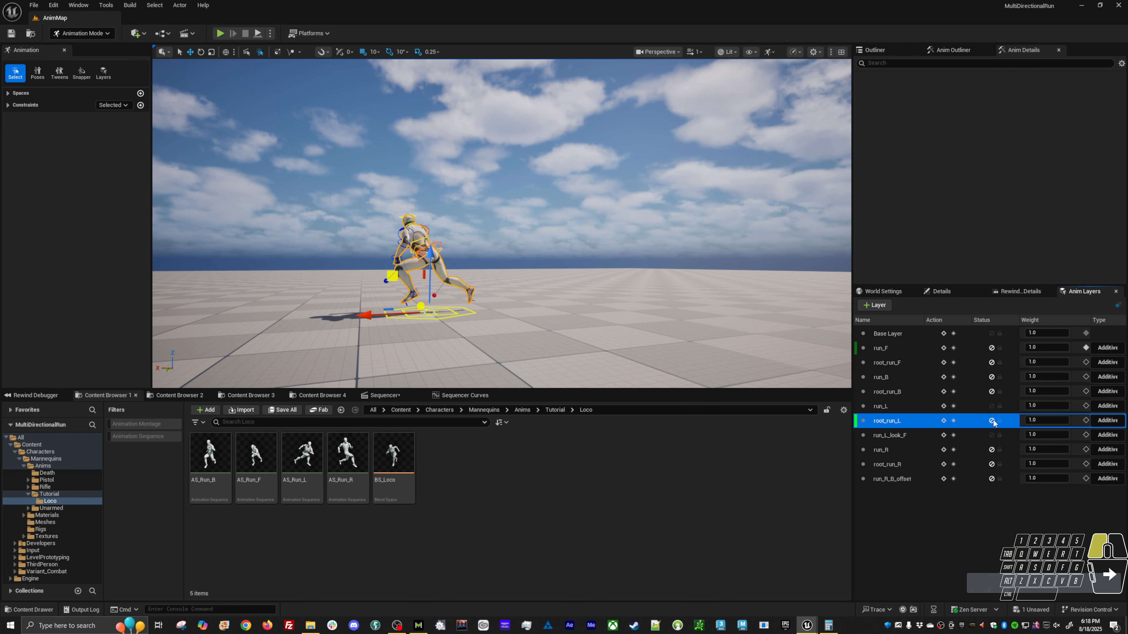
pyautogui.click(991, 436)
pyautogui.hotkey('alt', 'v')
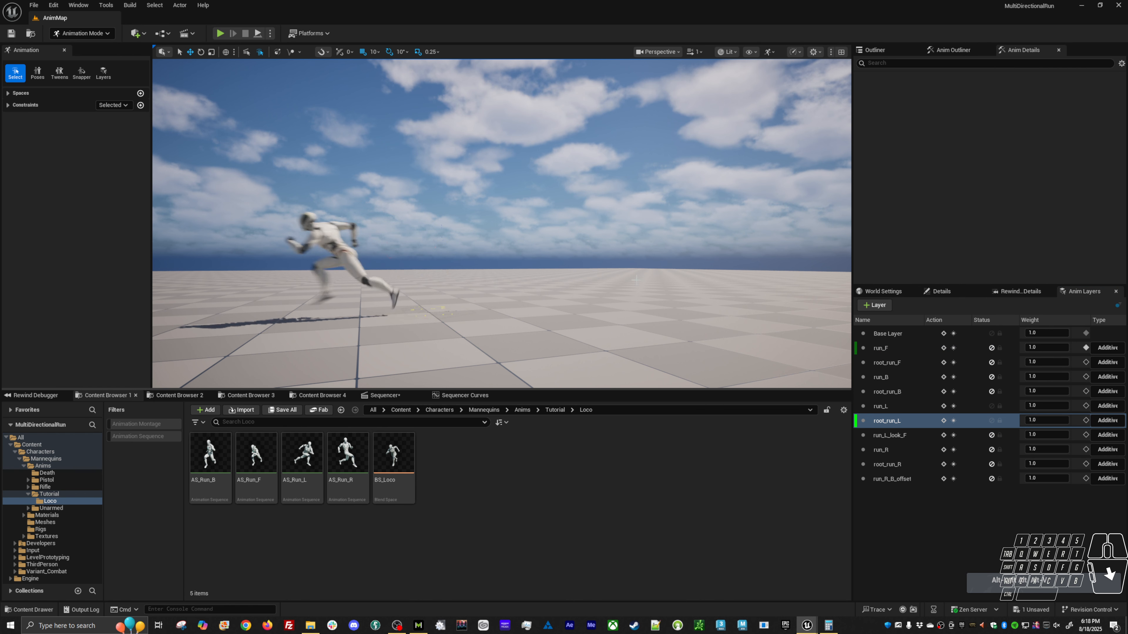
# Mute the root_run_L layer, review the left run in place from another angle, and stop playback.
pyautogui.click(991, 420)
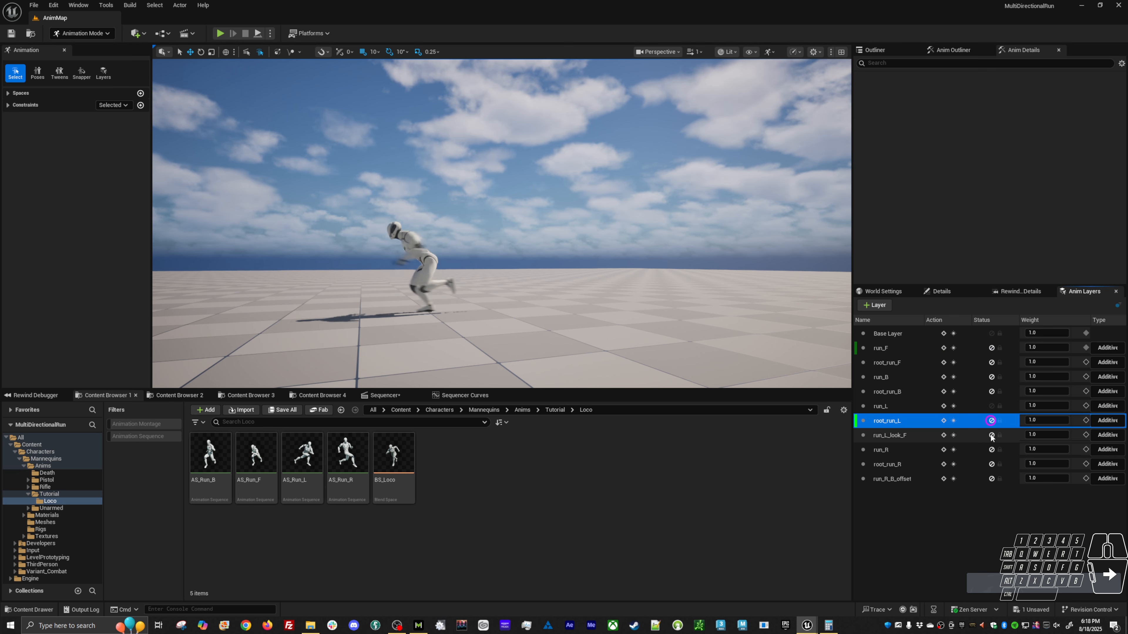
pyautogui.click(991, 435)
pyautogui.keyDown('alt'); pyautogui.moveTo(608, 304); pyautogui.dragTo(657, 303); pyautogui.keyUp('alt')
pyautogui.keyDown('alt'); pyautogui.moveTo(657, 303); pyautogui.dragTo(692, 302, button='right'); pyautogui.keyUp('alt')
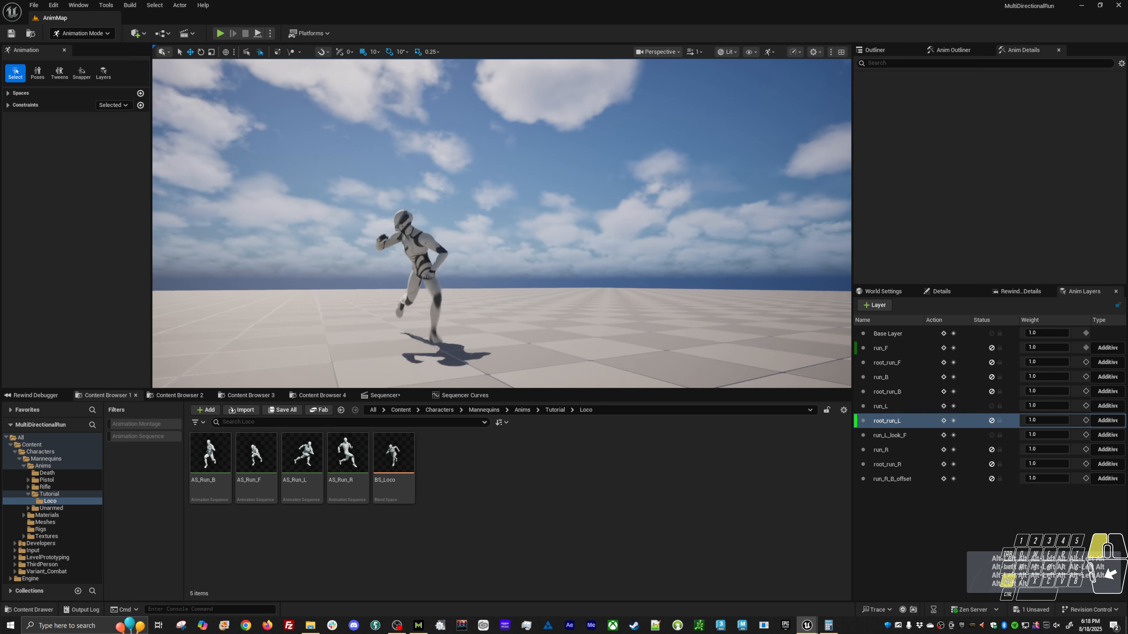
pyautogui.keyDown('alt'); pyautogui.moveTo(528, 277); pyautogui.dragTo(482, 288); pyautogui.keyUp('alt')
pyautogui.hotkey('alt', 'v')
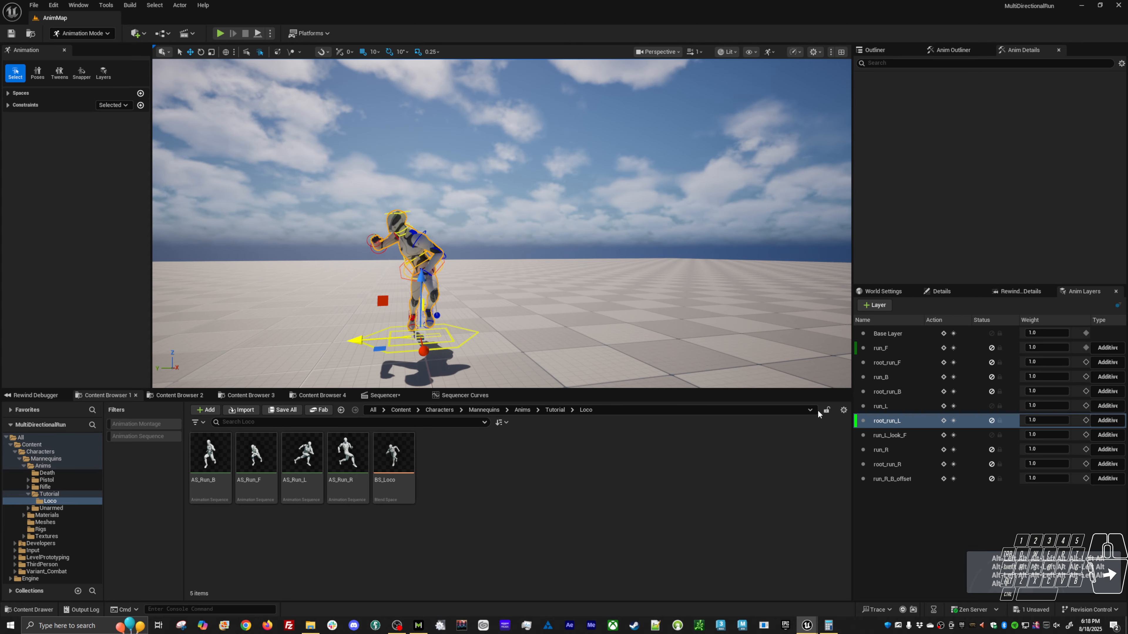
# Select the mannequin's body control, make run_L_look_F the active layer, and show its curves at frame 0.
pyautogui.click(384, 395)
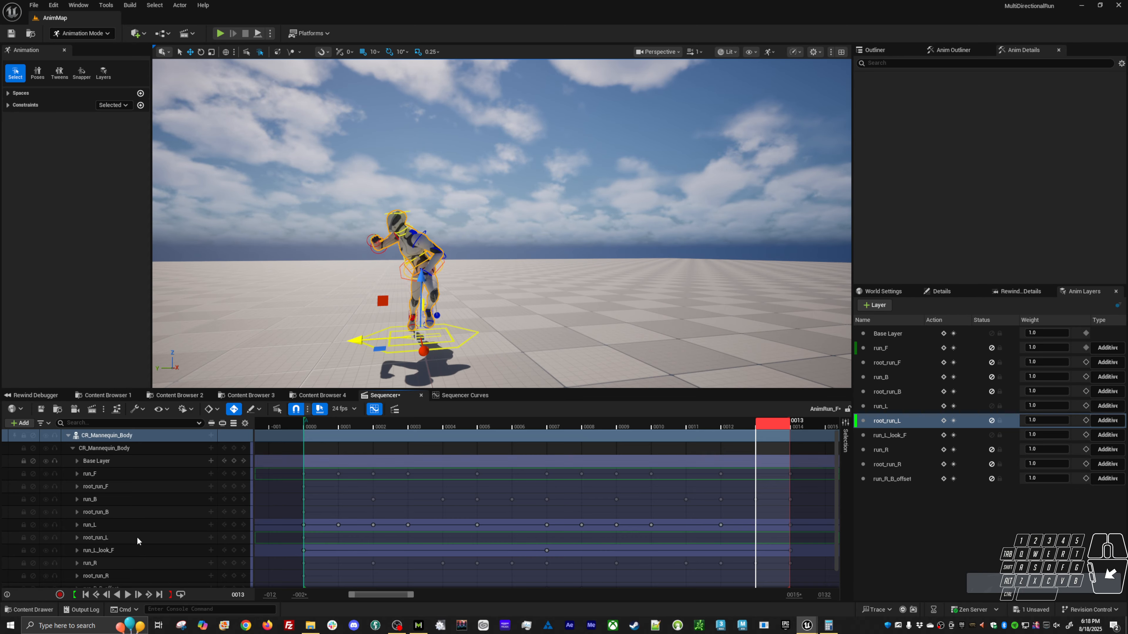
pyautogui.click(905, 435)
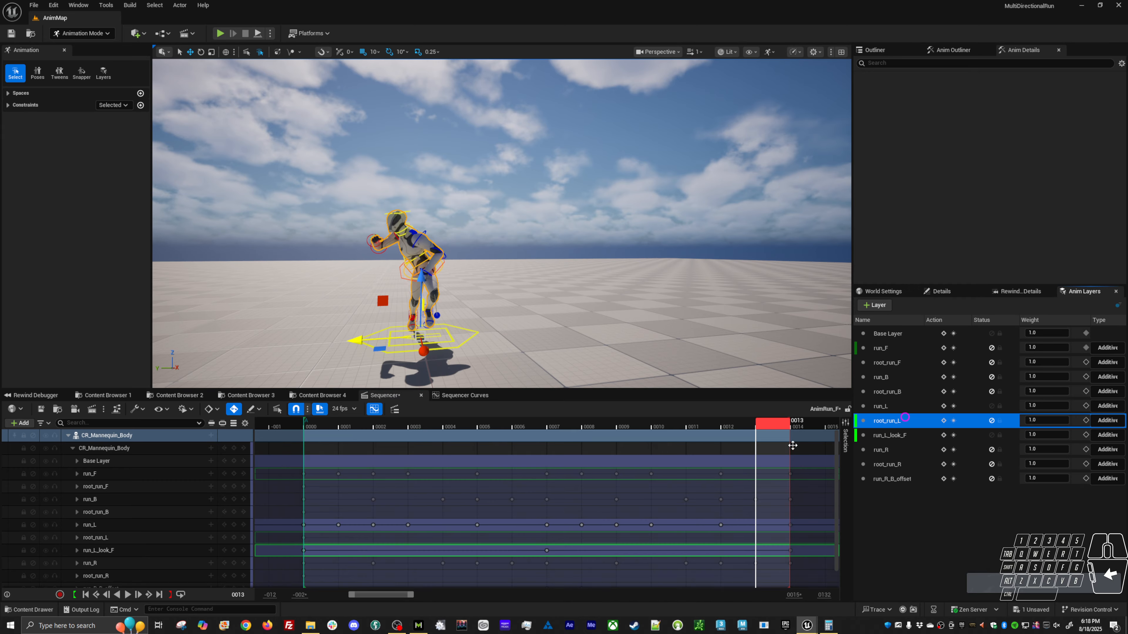
pyautogui.click(401, 277)
pyautogui.keyDown('alt'); pyautogui.moveTo(401, 276); pyautogui.dragTo(422, 297, button='right'); pyautogui.keyUp('alt')
pyautogui.keyDown('alt'); pyautogui.moveTo(421, 297); pyautogui.dragTo(442, 318); pyautogui.keyUp('alt')
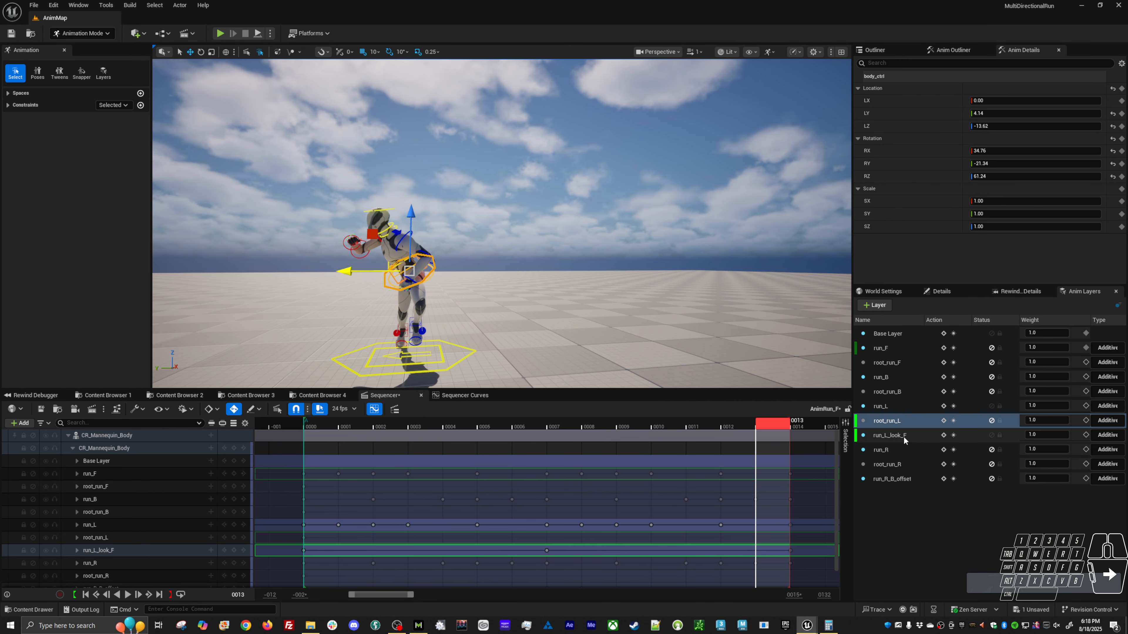
pyautogui.click(888, 435)
pyautogui.click(472, 397)
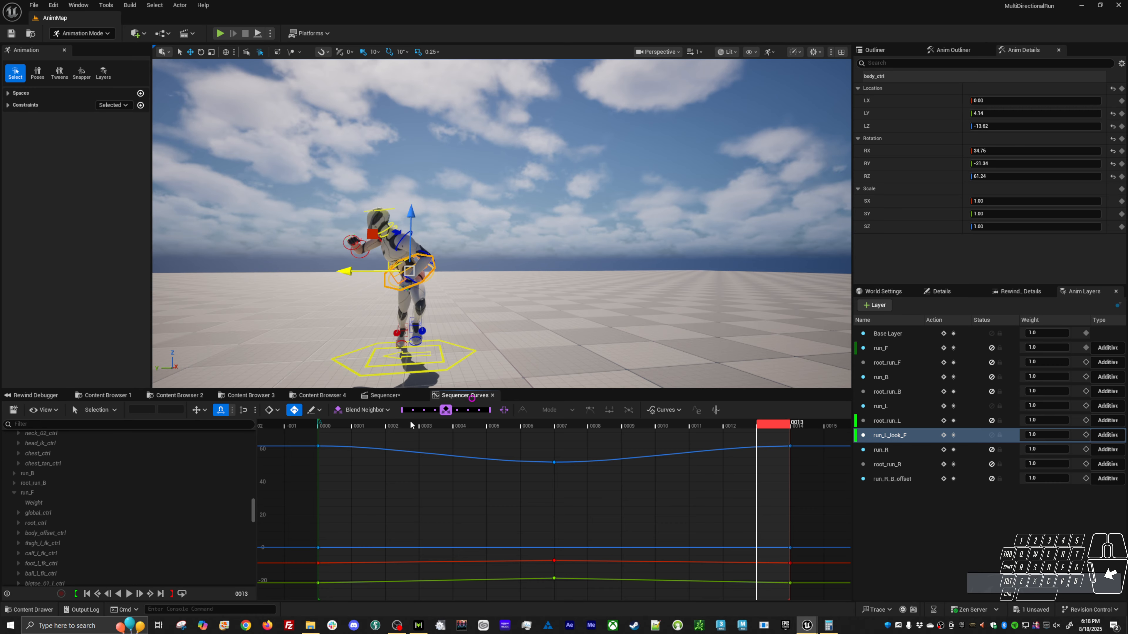
pyautogui.click(328, 423)
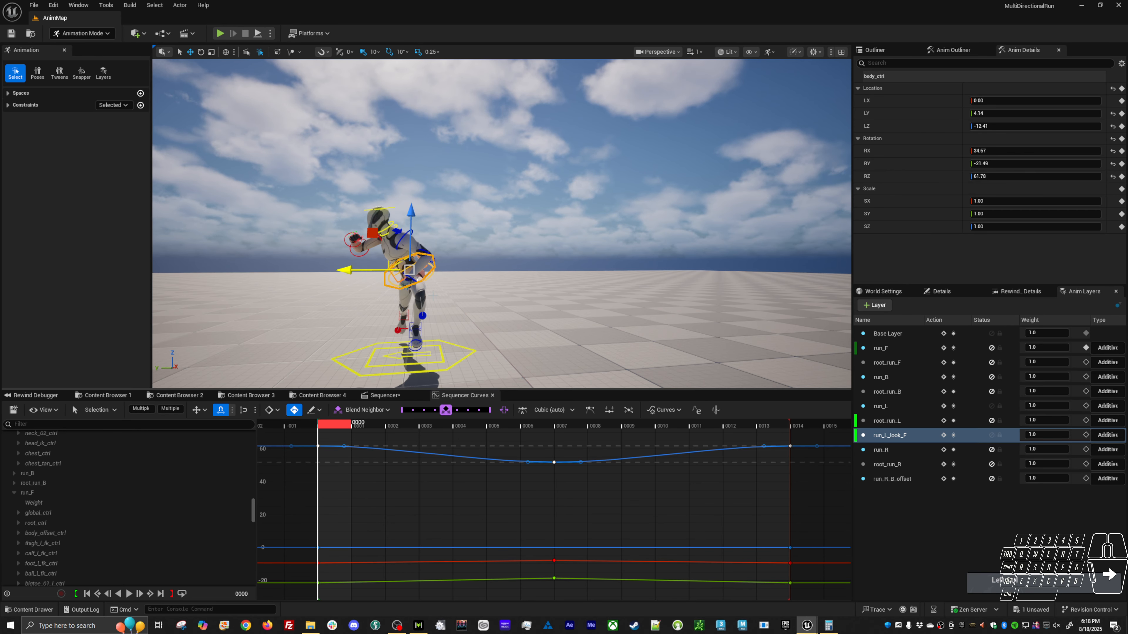
# Isolate the body control's yaw curve and lower all its keys until RZ is about 23.47 at frame 0.
pyautogui.press('e')
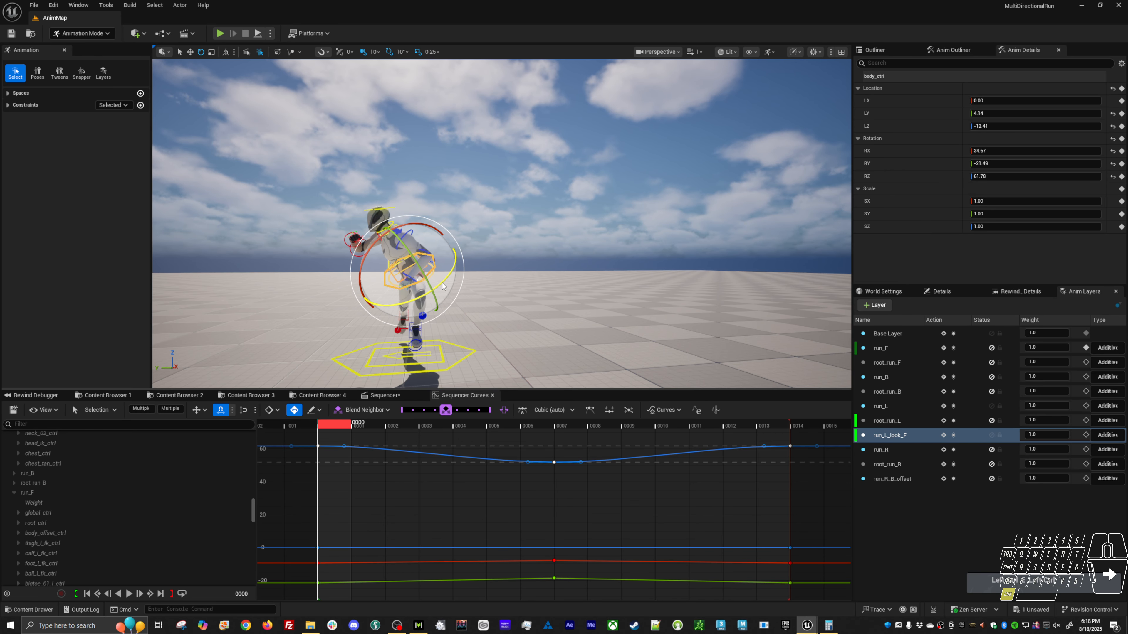
pyautogui.click(891, 176)
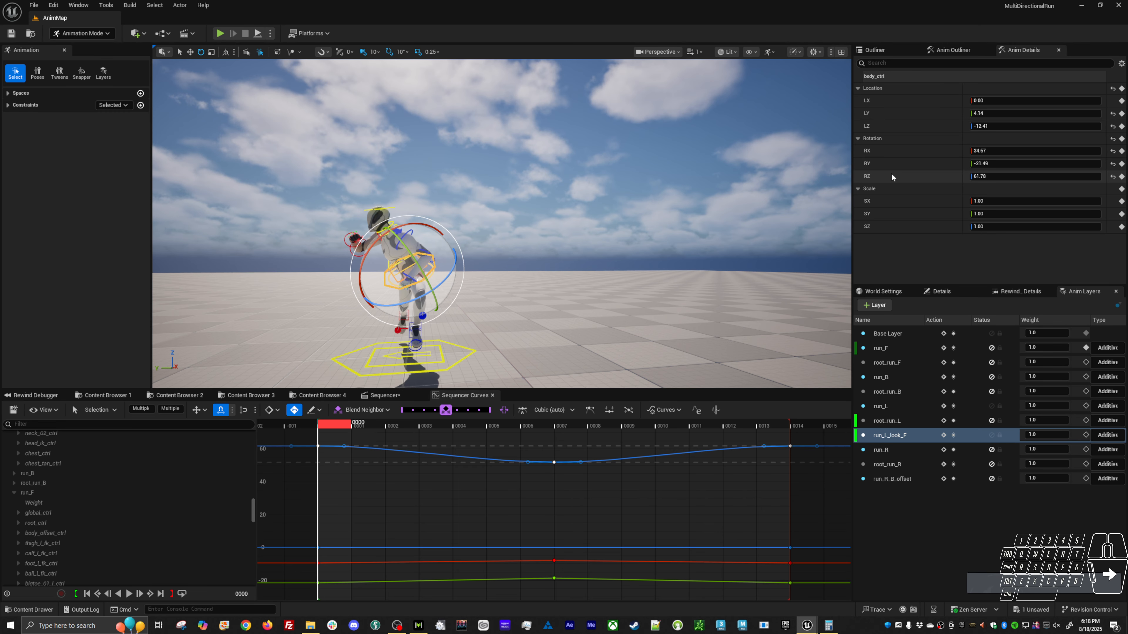
pyautogui.moveTo(386, 531); pyautogui.dragTo(386, 531)
pyautogui.press('w')
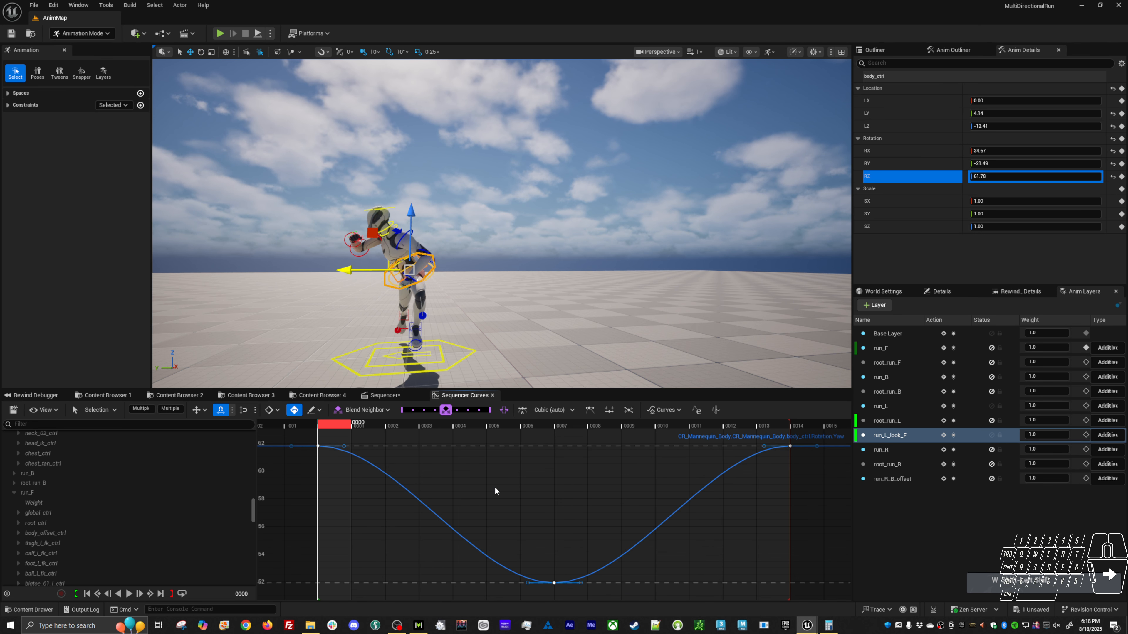
pyautogui.scroll(-12, 495, 486)
pyautogui.scroll(-10, 434, 509)
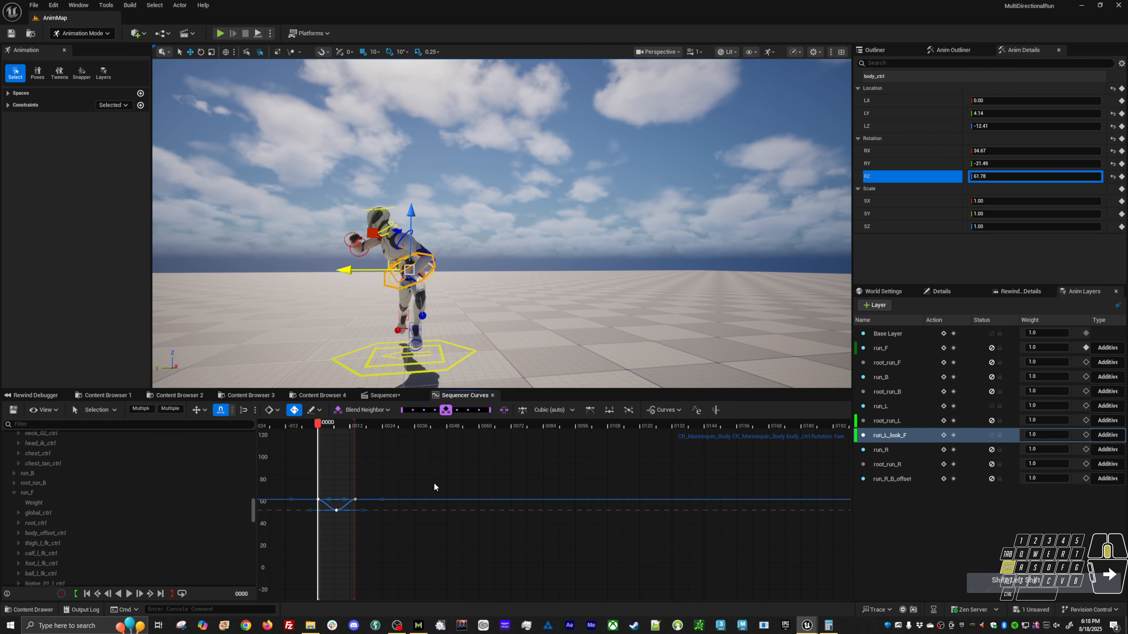
pyautogui.keyDown('shift'); pyautogui.moveTo(434, 484); pyautogui.dragTo(434, 526, button='middle'); pyautogui.keyUp('shift')
pyautogui.keyDown('alt'); pyautogui.moveTo(470, 331); pyautogui.dragTo(288, 316); pyautogui.keyUp('alt')
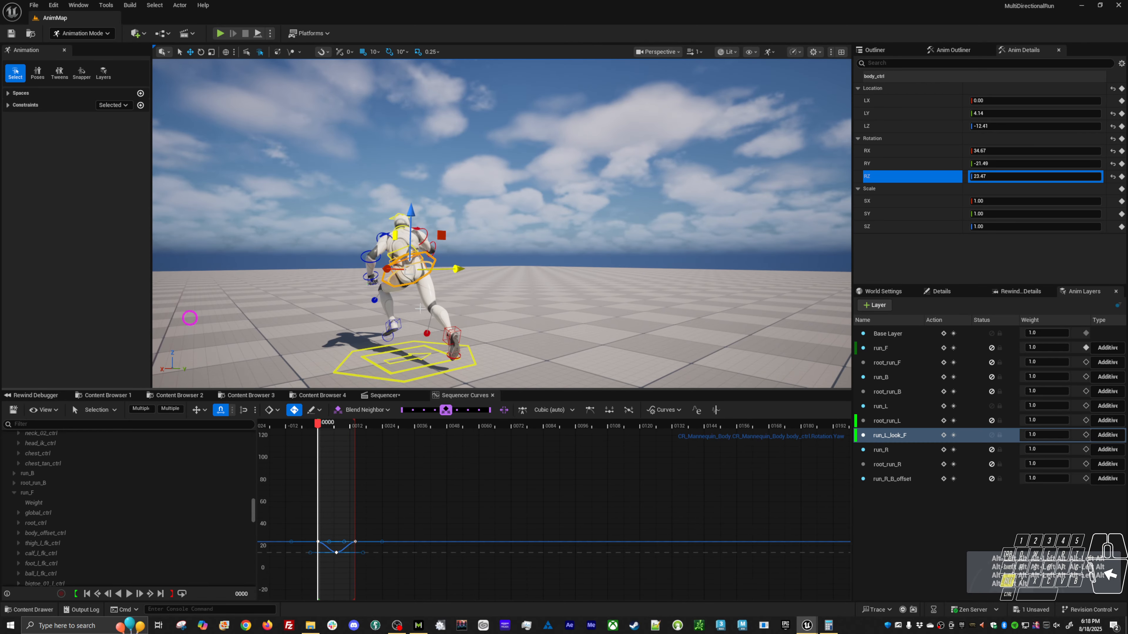
pyautogui.keyDown('alt'); pyautogui.moveTo(417, 309); pyautogui.dragTo(462, 304); pyautogui.keyUp('alt')
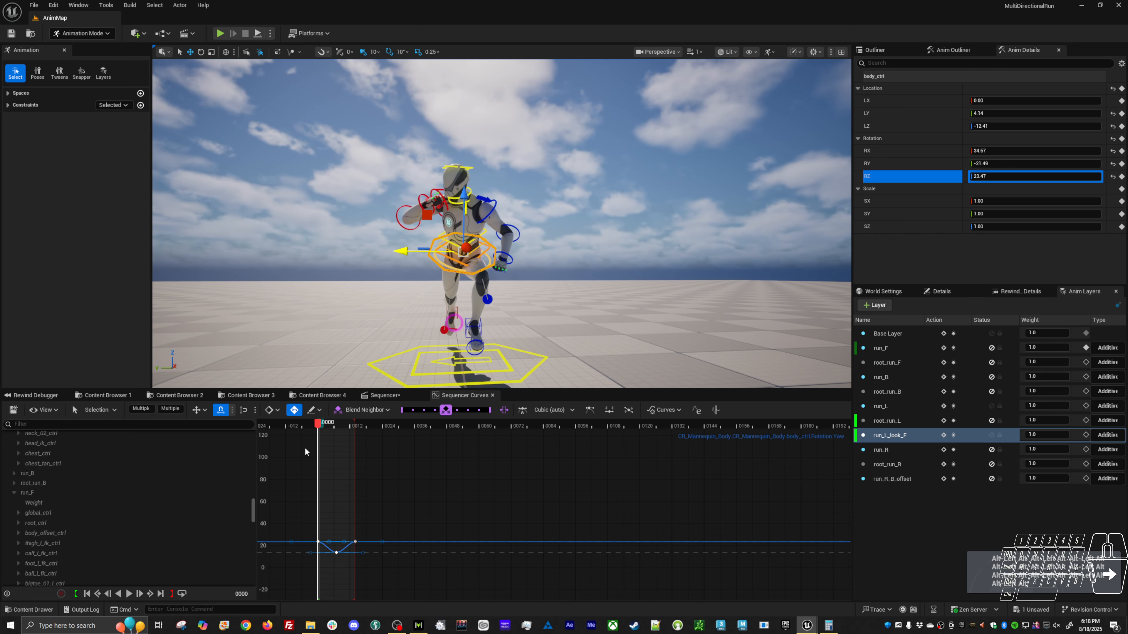
# Rotate the body control at frame 7 to about RX 34.66, RY -9.58, RZ 20.25, and scrub to check the motion.
pyautogui.moveTo(328, 426); pyautogui.dragTo(348, 426)
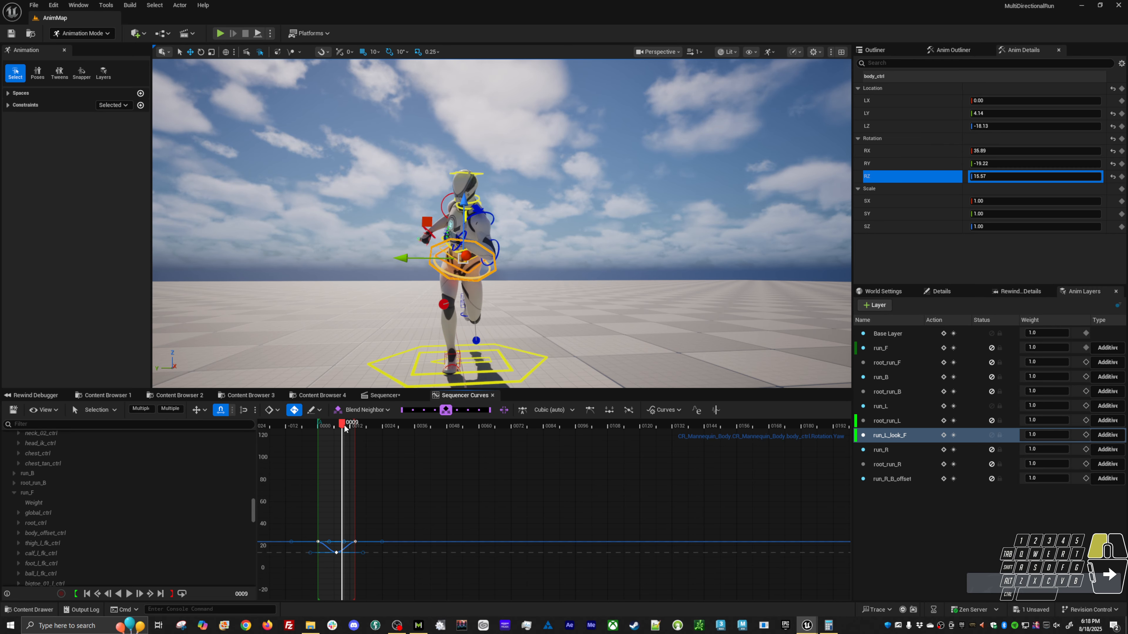
pyautogui.press(',')
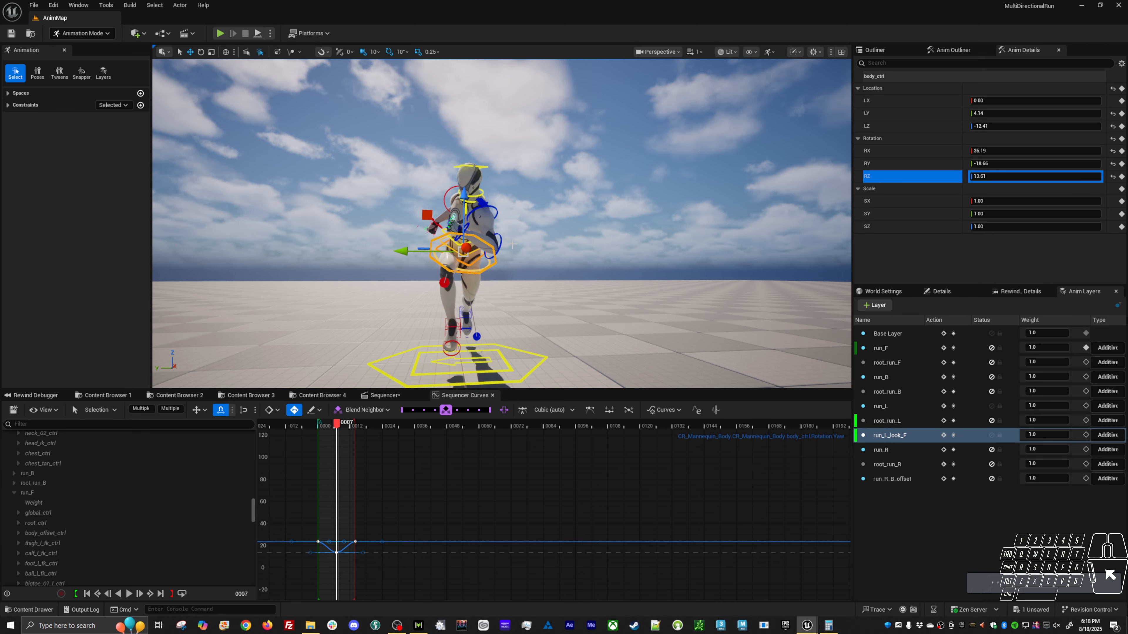
pyautogui.moveTo(490, 222); pyautogui.dragTo(491, 222)
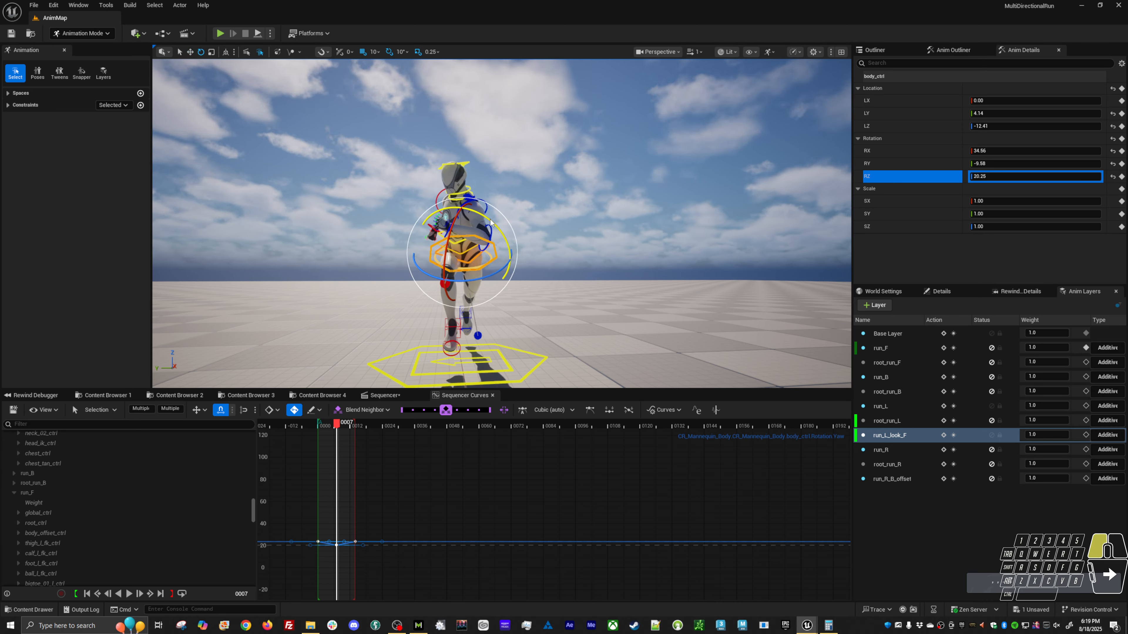
pyautogui.press(',')
pyautogui.moveTo(350, 425); pyautogui.dragTo(326, 429)
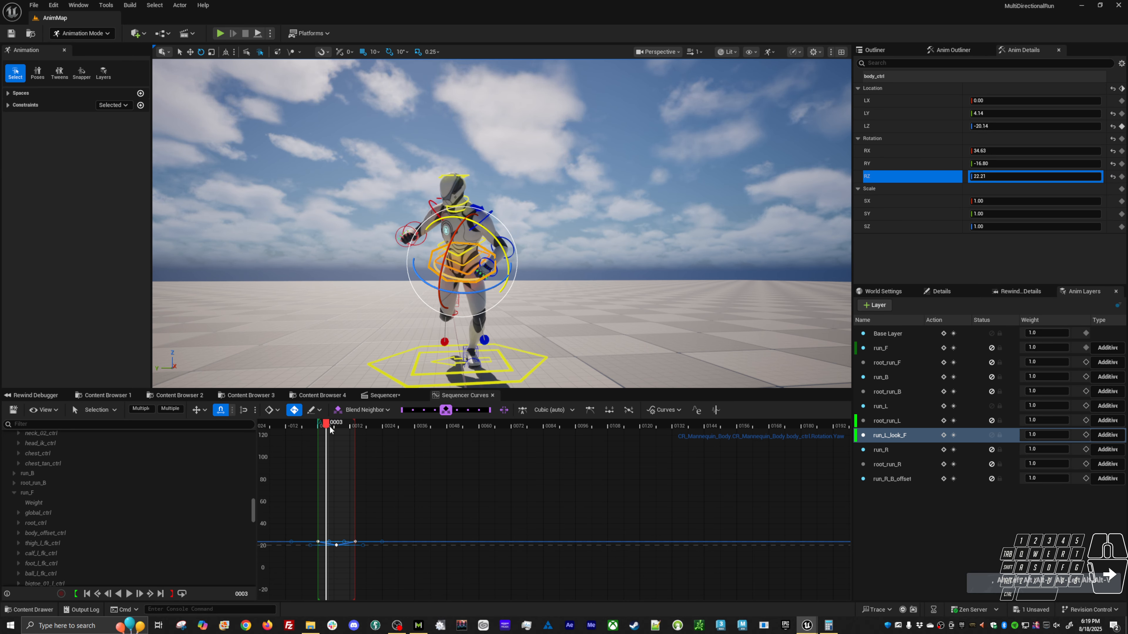
pyautogui.press('.')
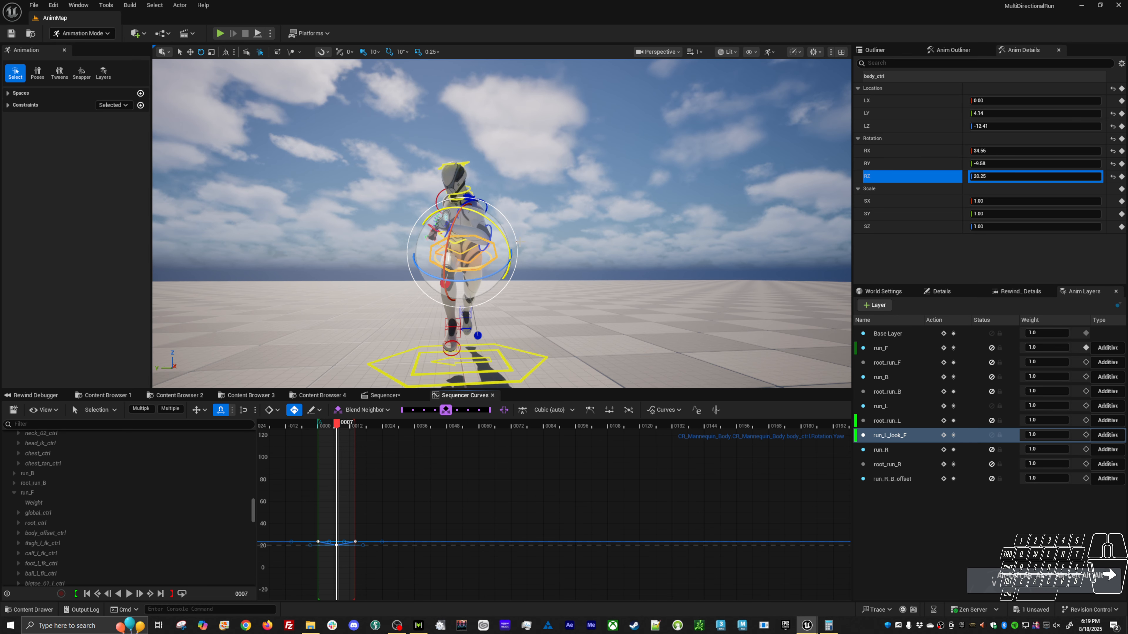
# Select the spine controls together and shift their yaw keys on run_L_look_F to adjust the torso twist.
pyautogui.press('w')
pyautogui.click(544, 232)
pyautogui.click(448, 240)
pyautogui.keyDown('alt'); pyautogui.moveTo(452, 277); pyautogui.dragTo(515, 271); pyautogui.keyUp('alt')
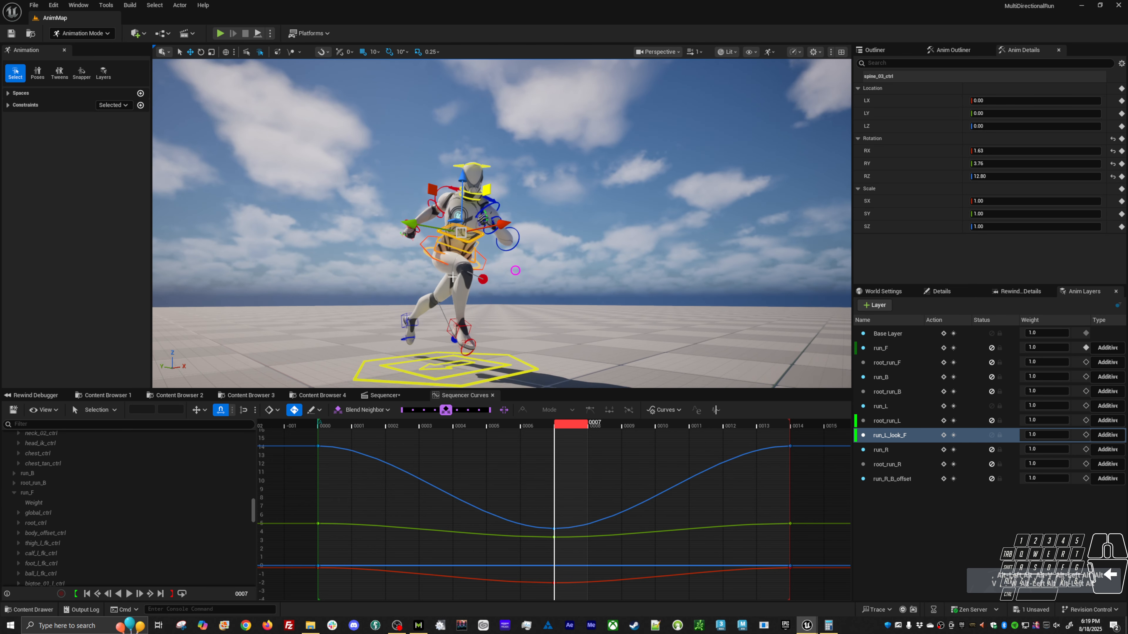
pyautogui.press('e')
pyautogui.press('w')
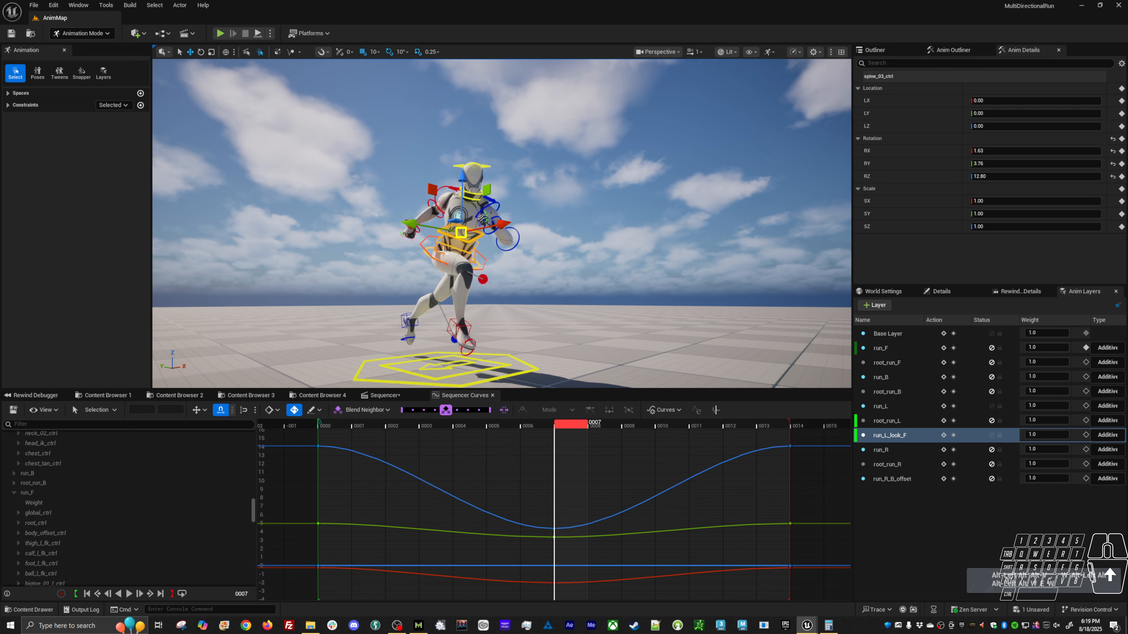
pyautogui.keyDown('shift'); pyautogui.click(445, 248); pyautogui.keyUp('shift')
pyautogui.keyDown('shift'); pyautogui.click(434, 249); pyautogui.keyUp('shift')
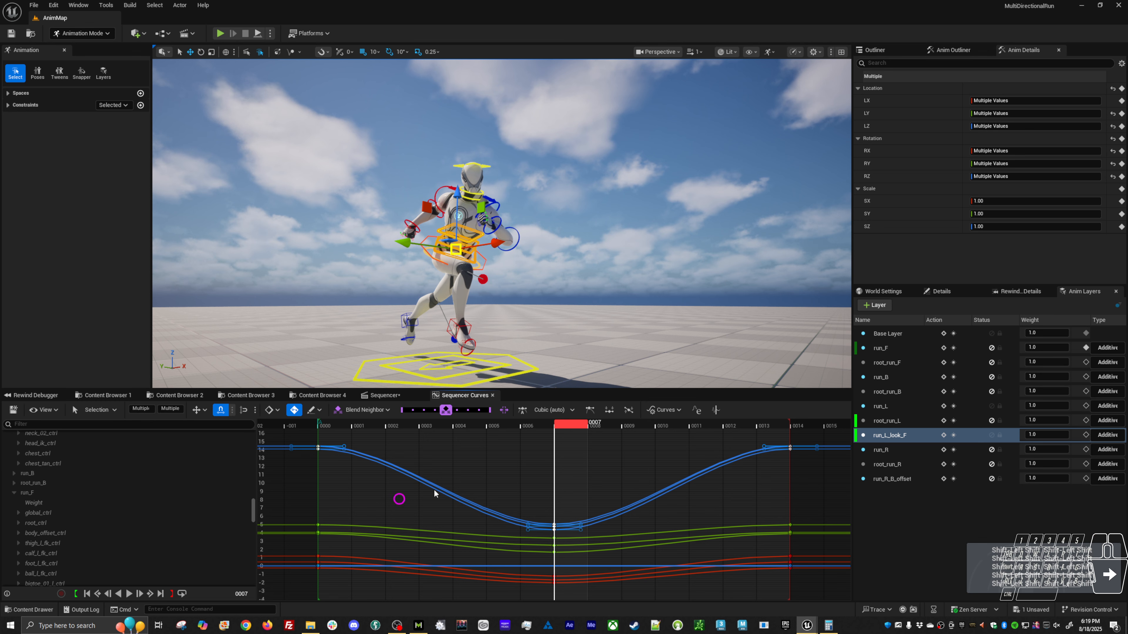
pyautogui.keyDown('alt'); pyautogui.keyDown('shift'); pyautogui.moveTo(524, 466); pyautogui.dragTo(491, 529, button='right'); pyautogui.keyUp('shift'); pyautogui.keyUp('alt')
pyautogui.keyDown('alt'); pyautogui.keyDown('shift'); pyautogui.moveTo(541, 486); pyautogui.dragTo(526, 494, button='right'); pyautogui.keyUp('shift'); pyautogui.keyUp('alt')
pyautogui.moveTo(531, 466)
pyautogui.keyDown('shift'); pyautogui.mouseDown(button='middle')
pyautogui.moveTo(536, 480)
pyautogui.moveTo(546, 464)
pyautogui.mouseUp(button='middle'); pyautogui.keyUp('shift')
pyautogui.keyDown('alt'); pyautogui.moveTo(548, 343); pyautogui.dragTo(504, 298); pyautogui.keyUp('alt')
pyautogui.keyDown('shift'); pyautogui.moveTo(593, 449); pyautogui.dragTo(595, 445, button='middle'); pyautogui.keyUp('shift')
# Select the head control and raise its yaw curve until RZ is about 44.14.
pyautogui.moveTo(462, 162); pyautogui.dragTo(466, 171)
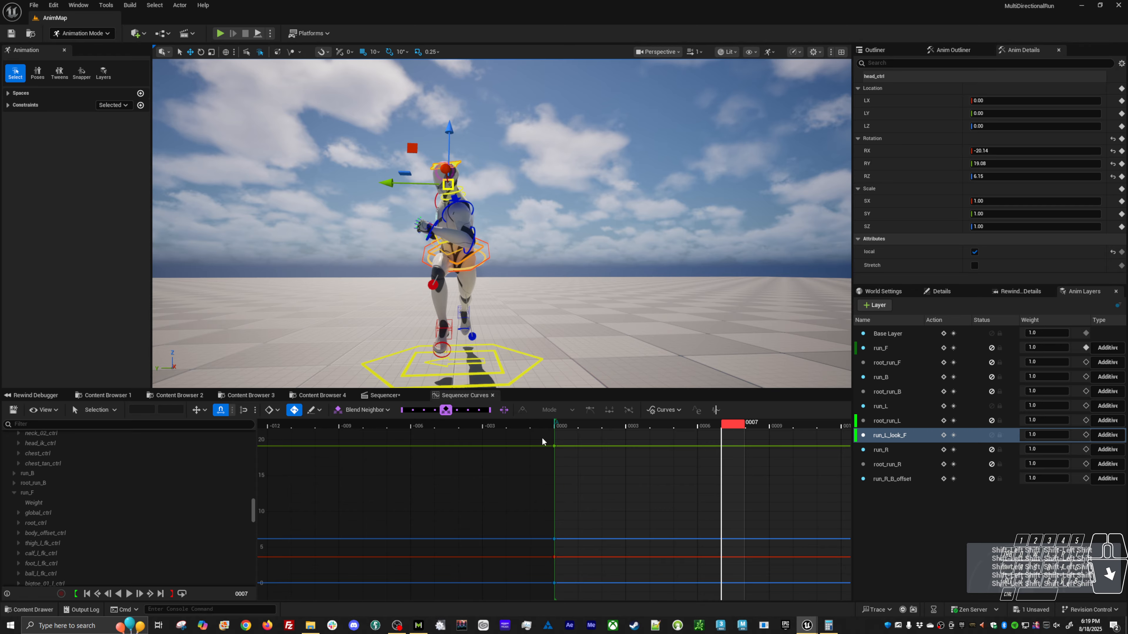
pyautogui.click(899, 177)
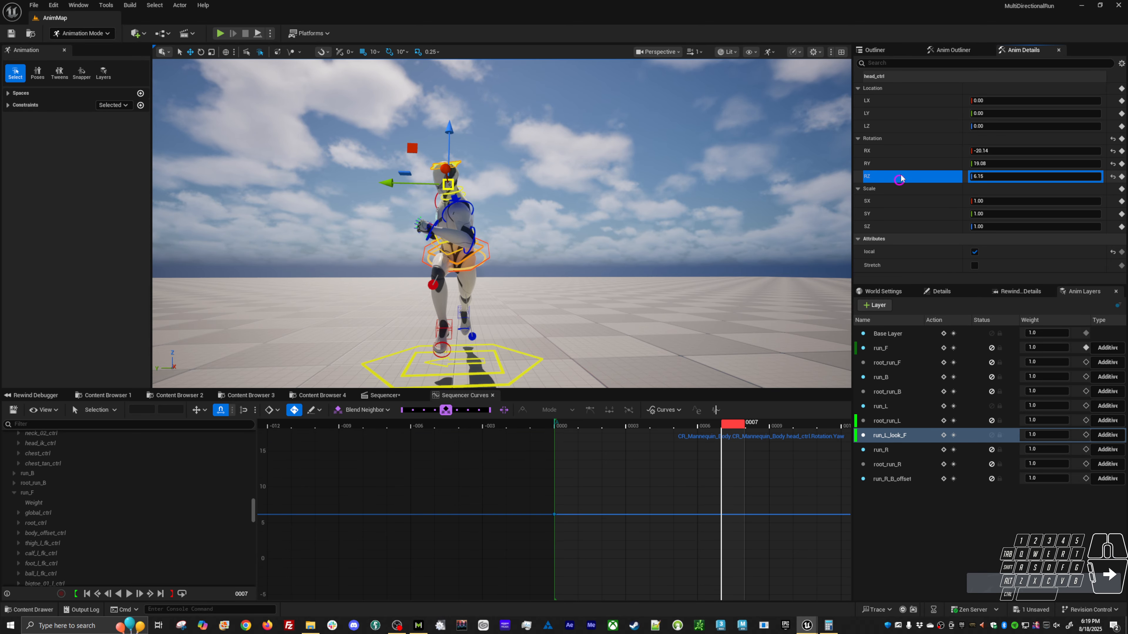
pyautogui.keyDown('shift'); pyautogui.moveTo(652, 573); pyautogui.dragTo(665, 497, button='middle'); pyautogui.keyUp('shift')
pyautogui.keyDown('alt'); pyautogui.moveTo(537, 275); pyautogui.dragTo(666, 303); pyautogui.keyUp('alt')
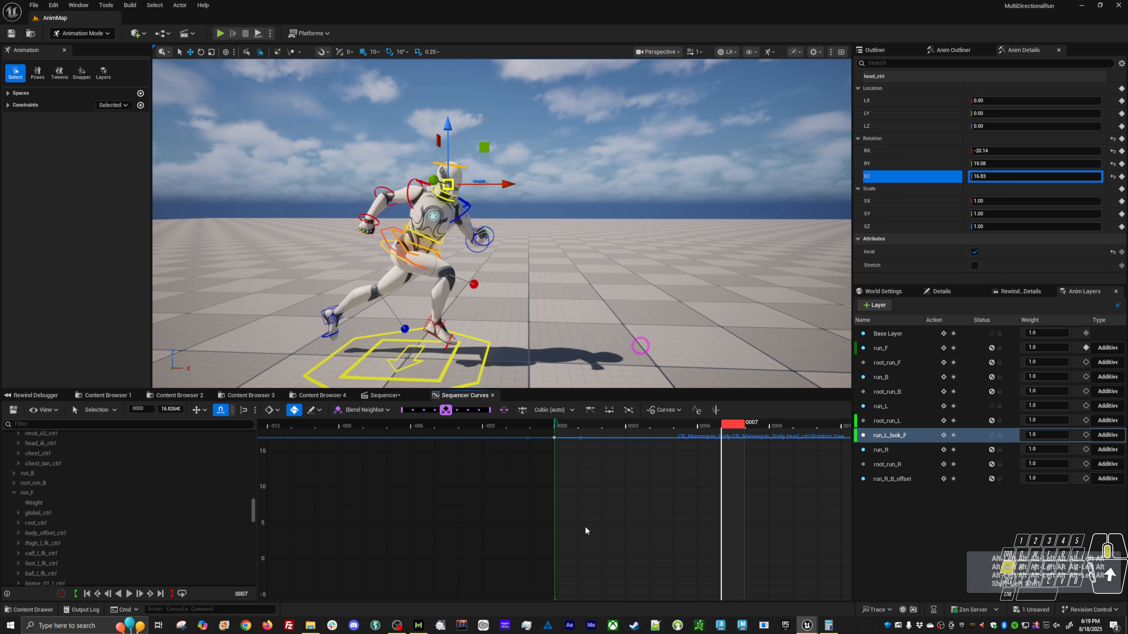
pyautogui.keyDown('shift'); pyautogui.moveTo(585, 529); pyautogui.dragTo(651, 446, button='middle'); pyautogui.keyUp('shift')
pyautogui.press('e')
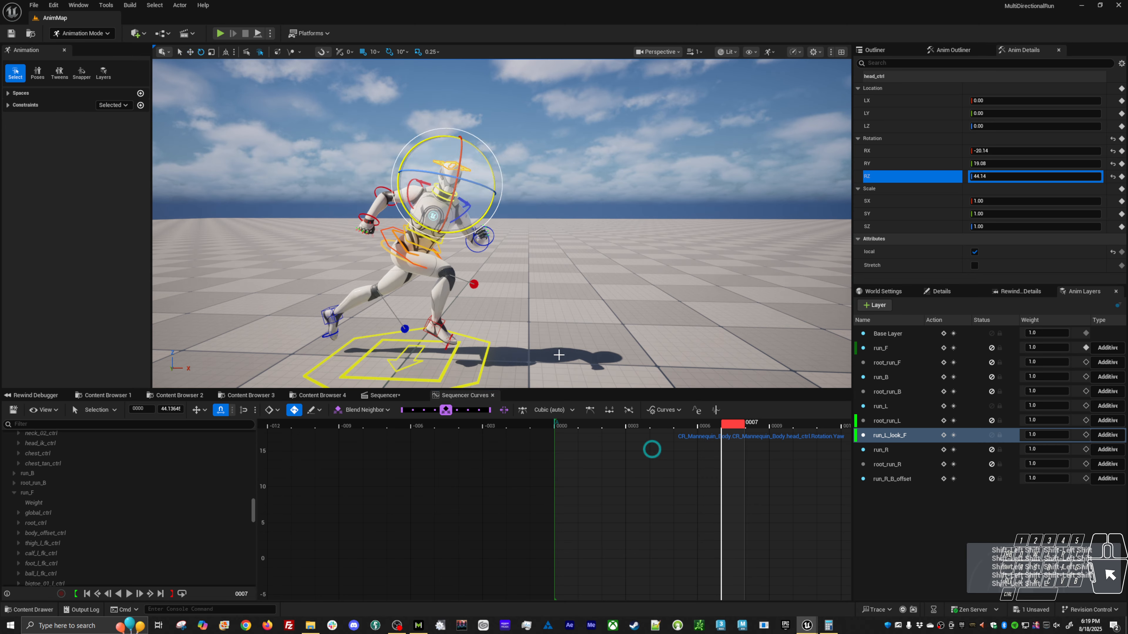
# Raise the head control's roll curve until RX is about -8.66.
pyautogui.click(892, 164)
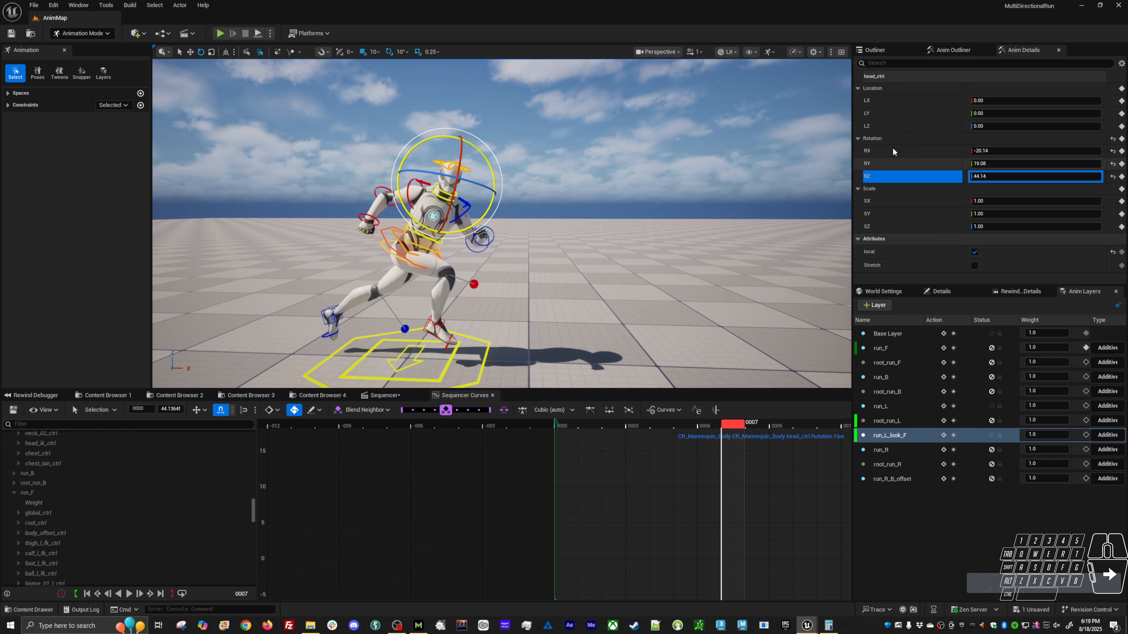
pyautogui.click(892, 149)
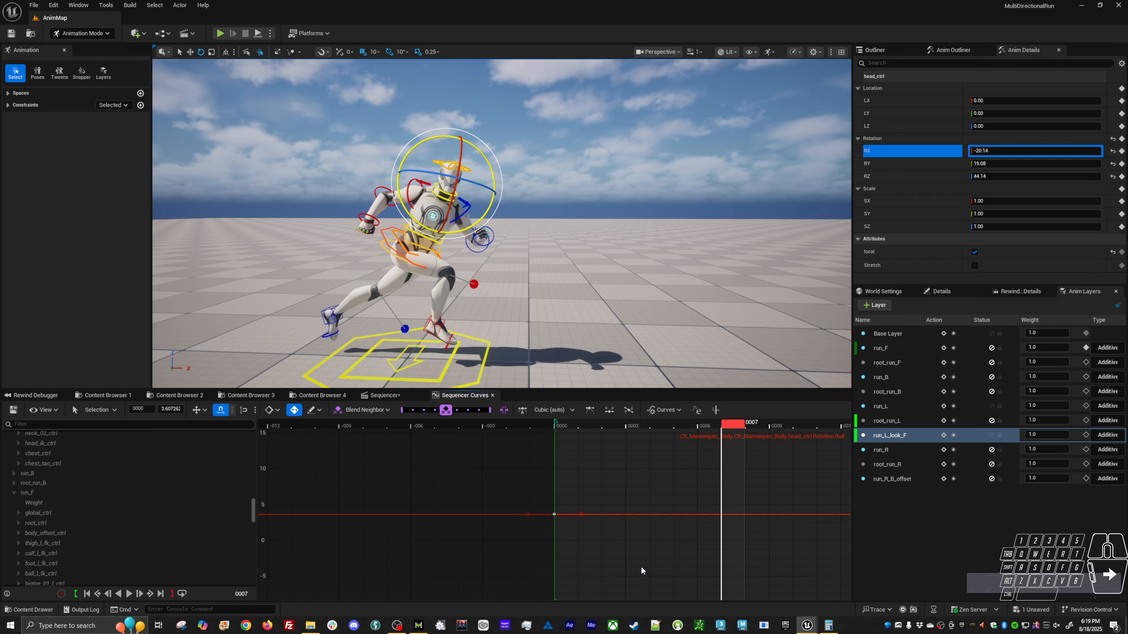
pyautogui.keyDown('shift'); pyautogui.moveTo(656, 516); pyautogui.dragTo(657, 481, button='middle'); pyautogui.keyUp('shift')
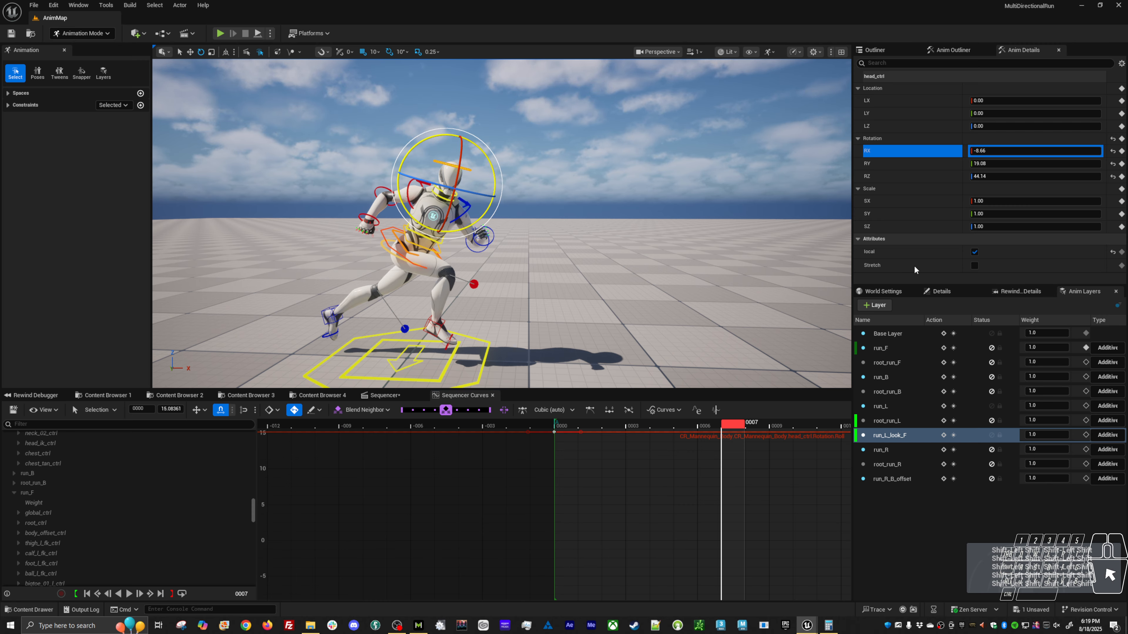
# Raise the head control's yaw curve until RZ is about 52.85 and its roll curve until RX is about -7.13.
pyautogui.click(890, 176)
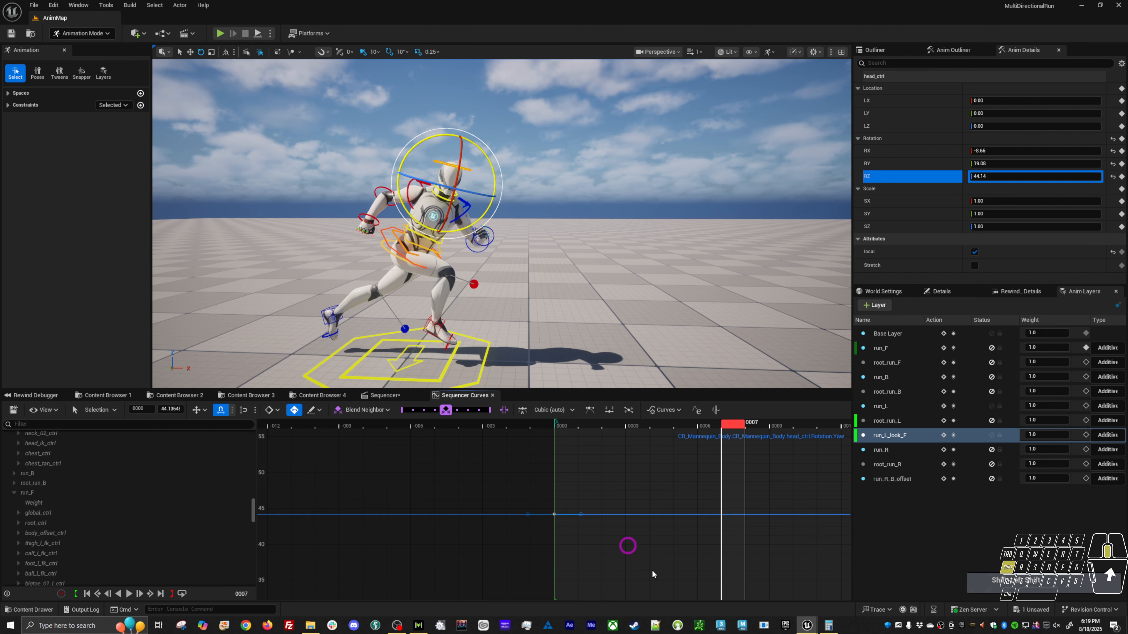
pyautogui.keyDown('shift'); pyautogui.moveTo(652, 570); pyautogui.dragTo(662, 512, button='middle'); pyautogui.keyUp('shift')
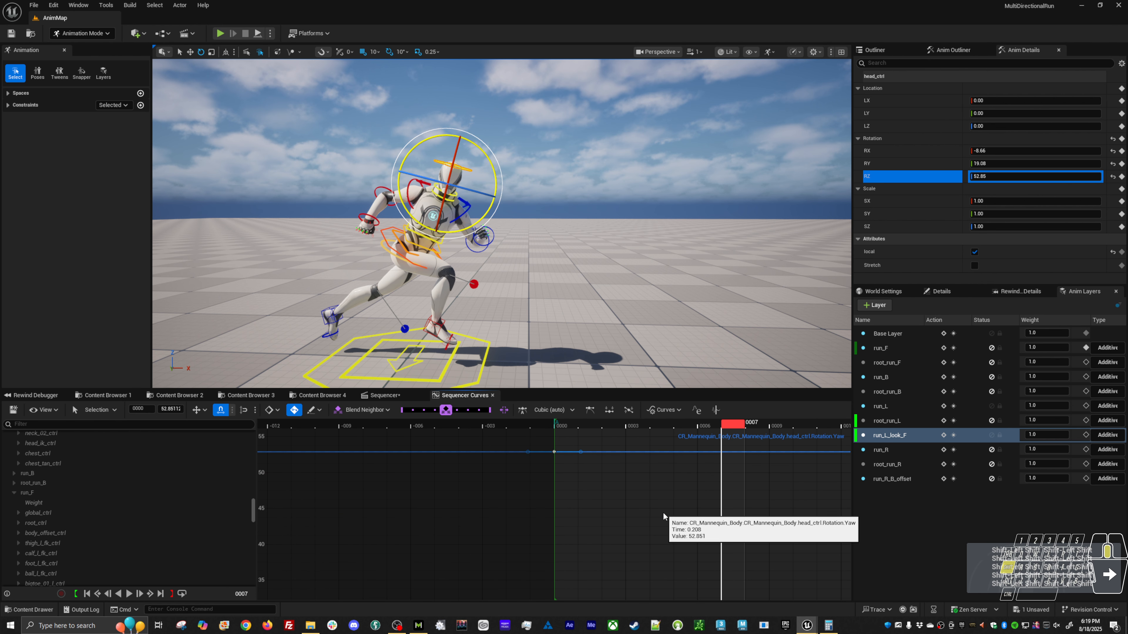
pyautogui.click(902, 151)
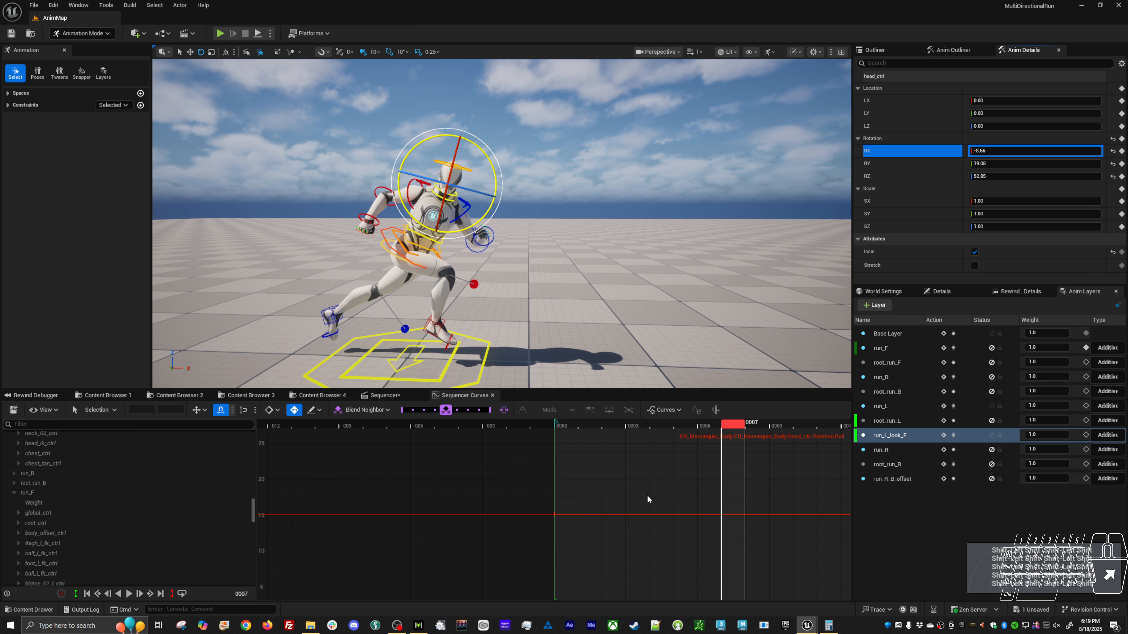
pyautogui.keyDown('shift'); pyautogui.moveTo(683, 552); pyautogui.dragTo(683, 545, button='middle'); pyautogui.keyUp('shift')
# Raise the head control's pitch curve until RY is about 26.99, and play the animation to check the look direction.
pyautogui.click(887, 160)
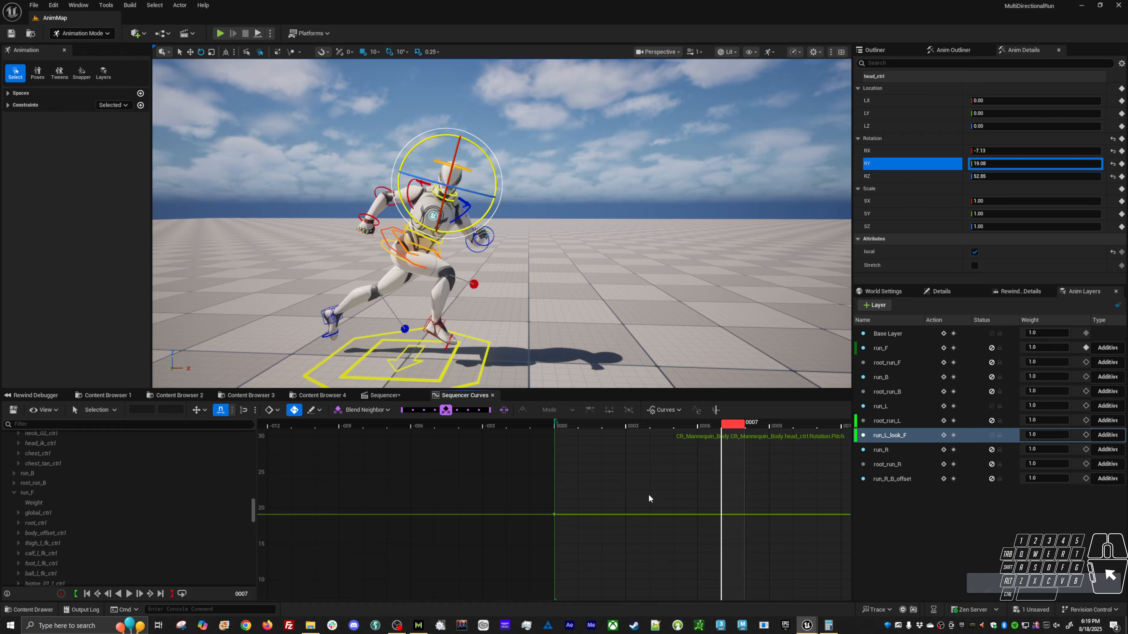
pyautogui.moveTo(648, 494); pyautogui.dragTo(641, 546)
pyautogui.keyDown('shift'); pyautogui.moveTo(668, 549); pyautogui.dragTo(690, 502, button='middle'); pyautogui.keyUp('shift')
pyautogui.keyDown('alt'); pyautogui.moveTo(611, 309); pyautogui.dragTo(790, 284); pyautogui.keyUp('alt')
pyautogui.hotkey('alt', 'v')
pyautogui.hotkey('alt', 'v')
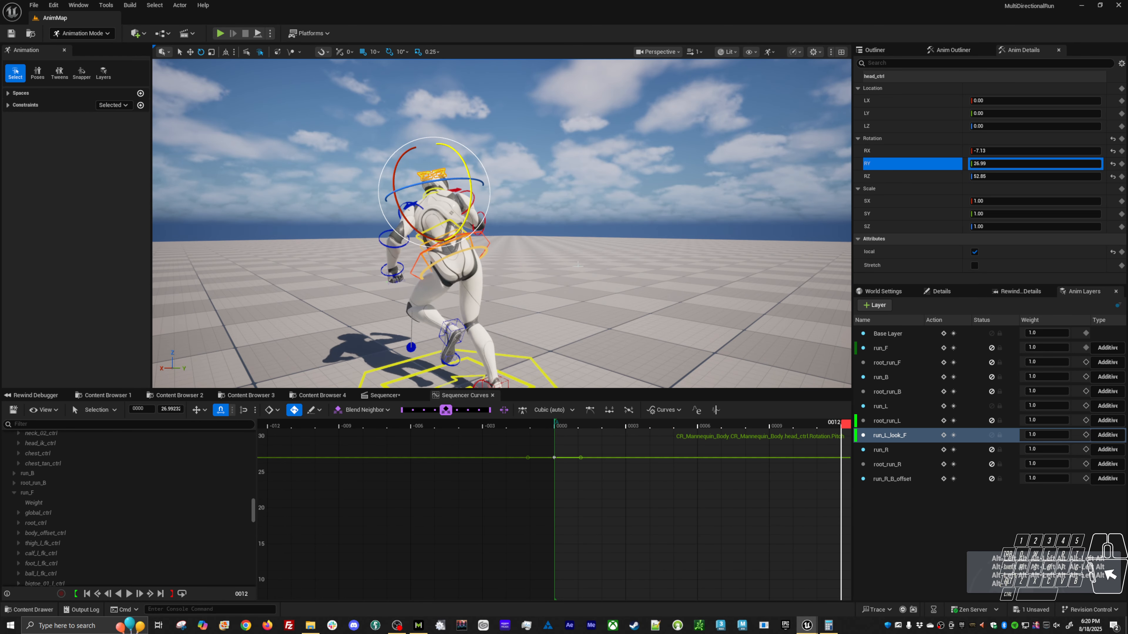
# Select the hips control on the run_L_look_F layer and raise its yaw curve until RZ is about 26.43.
pyautogui.keyDown('alt'); pyautogui.moveTo(502, 267); pyautogui.dragTo(461, 267); pyautogui.keyUp('alt')
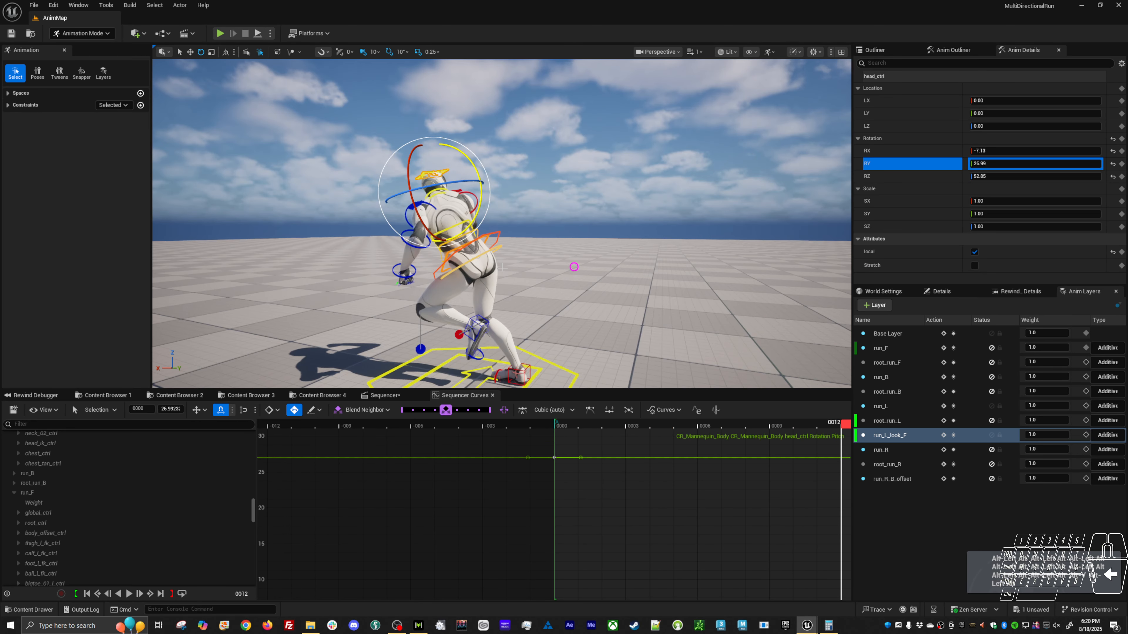
pyautogui.rightClick(893, 436)
pyautogui.click(919, 474)
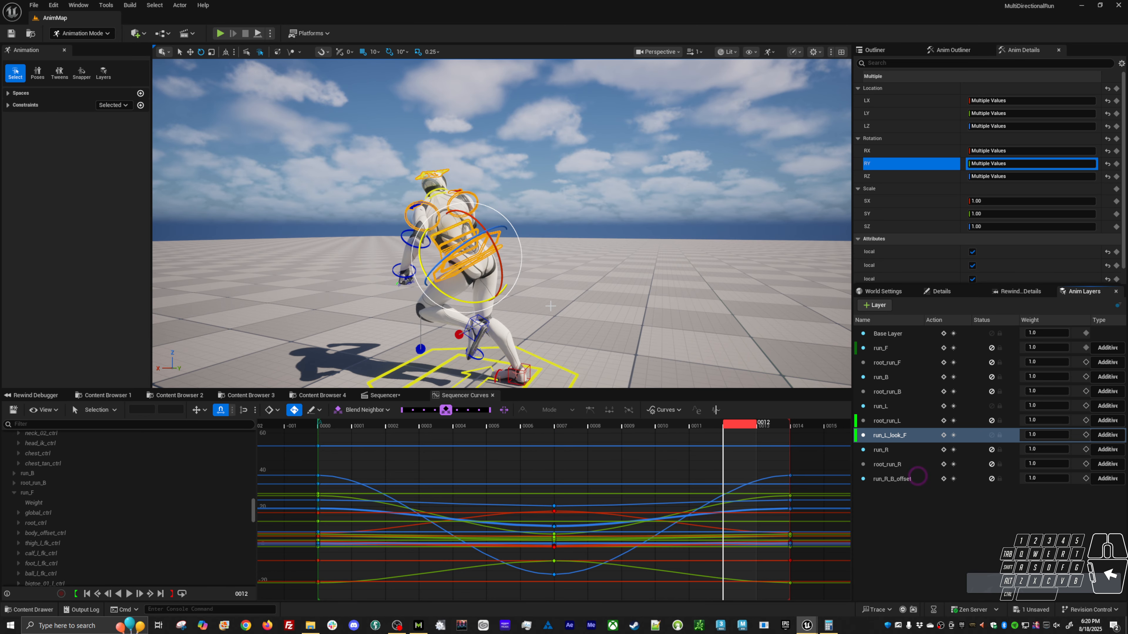
pyautogui.click(574, 263)
pyautogui.click(501, 248)
pyautogui.keyDown('alt'); pyautogui.moveTo(537, 310); pyautogui.dragTo(558, 302); pyautogui.keyUp('alt')
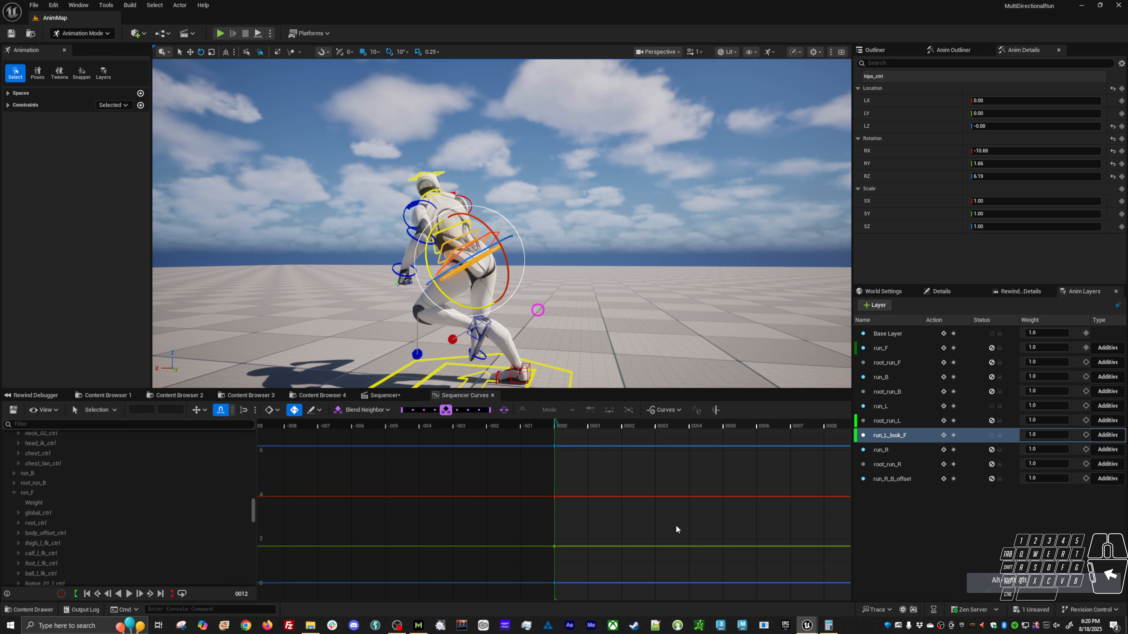
pyautogui.click(888, 173)
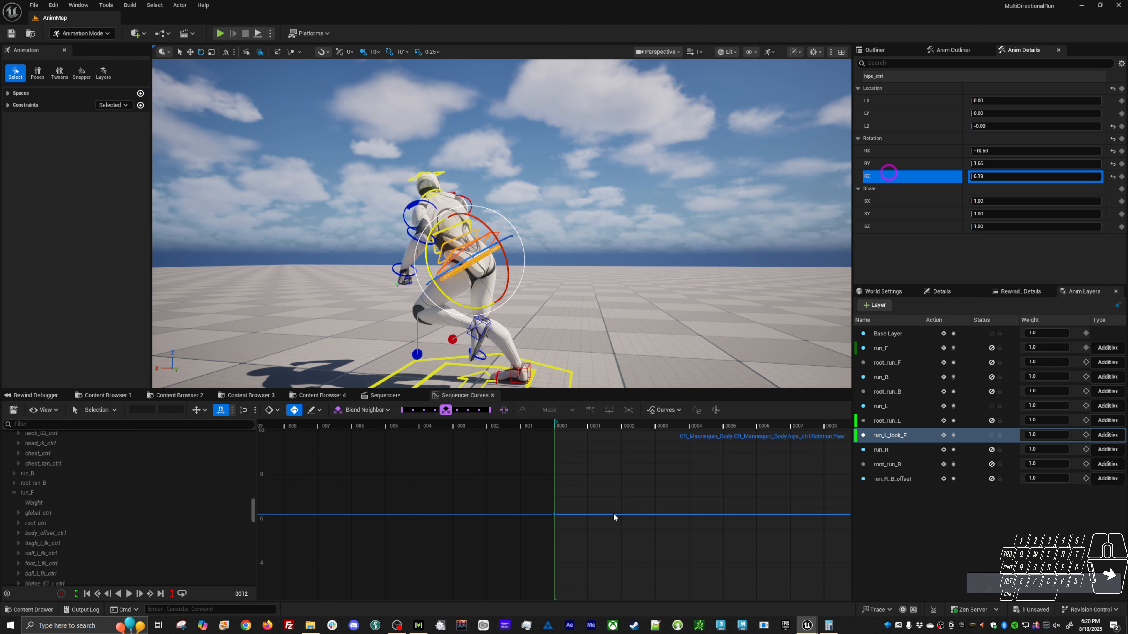
pyautogui.keyDown('shift'); pyautogui.moveTo(665, 552); pyautogui.dragTo(685, 452, button='middle'); pyautogui.keyUp('shift')
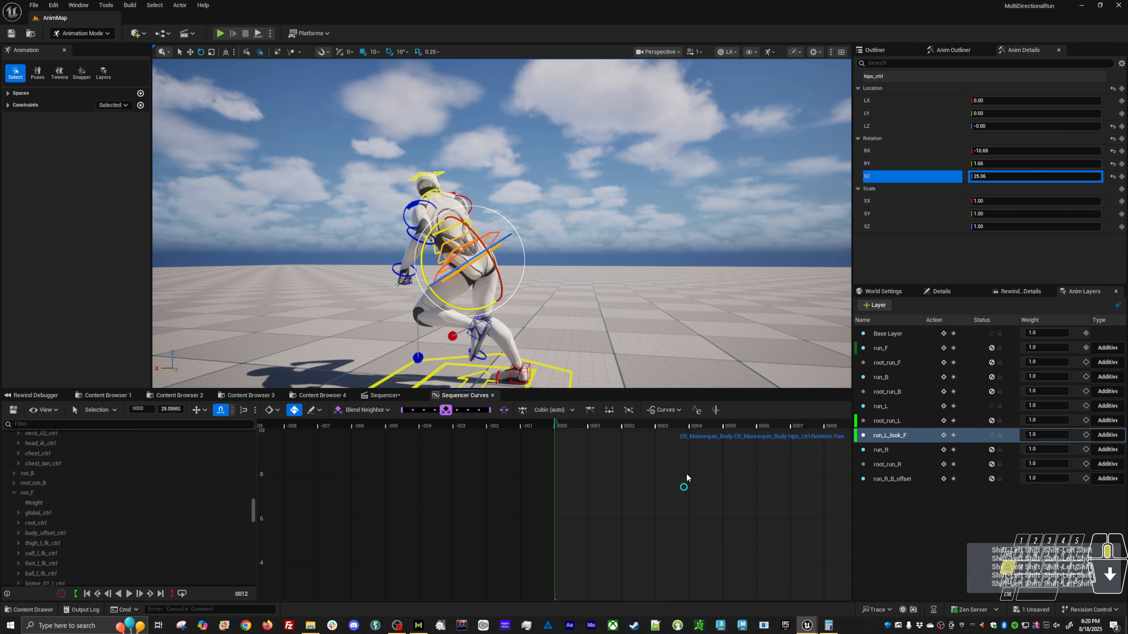
pyautogui.press('space')
pyautogui.keyDown('alt'); pyautogui.moveTo(561, 319); pyautogui.dragTo(493, 318); pyautogui.keyUp('alt')
pyautogui.press('space')
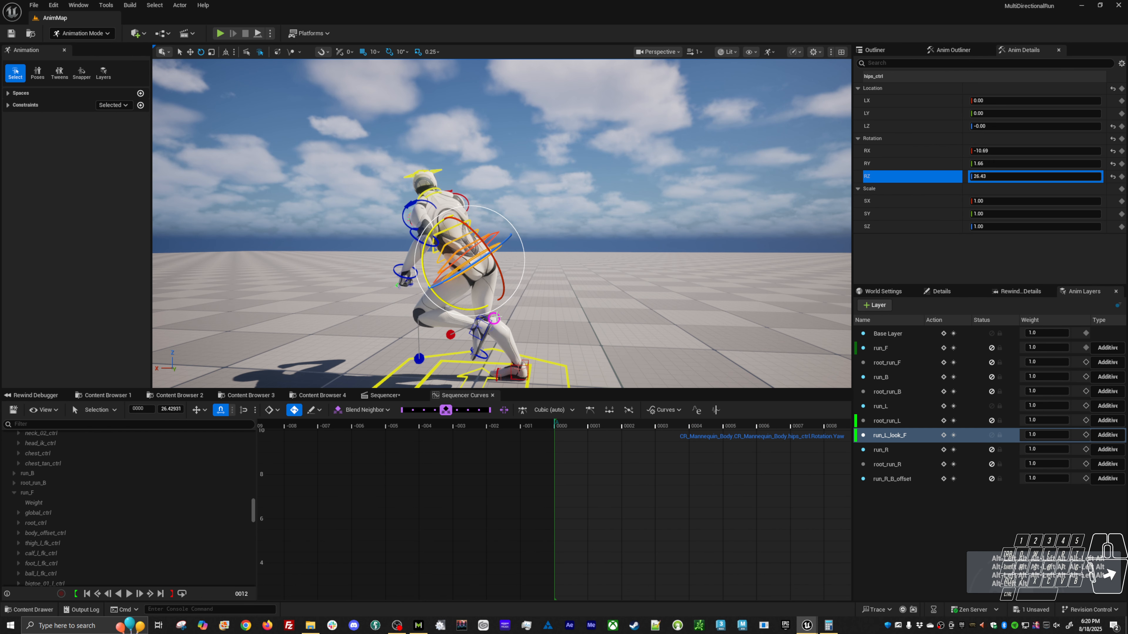
pyautogui.press('f')
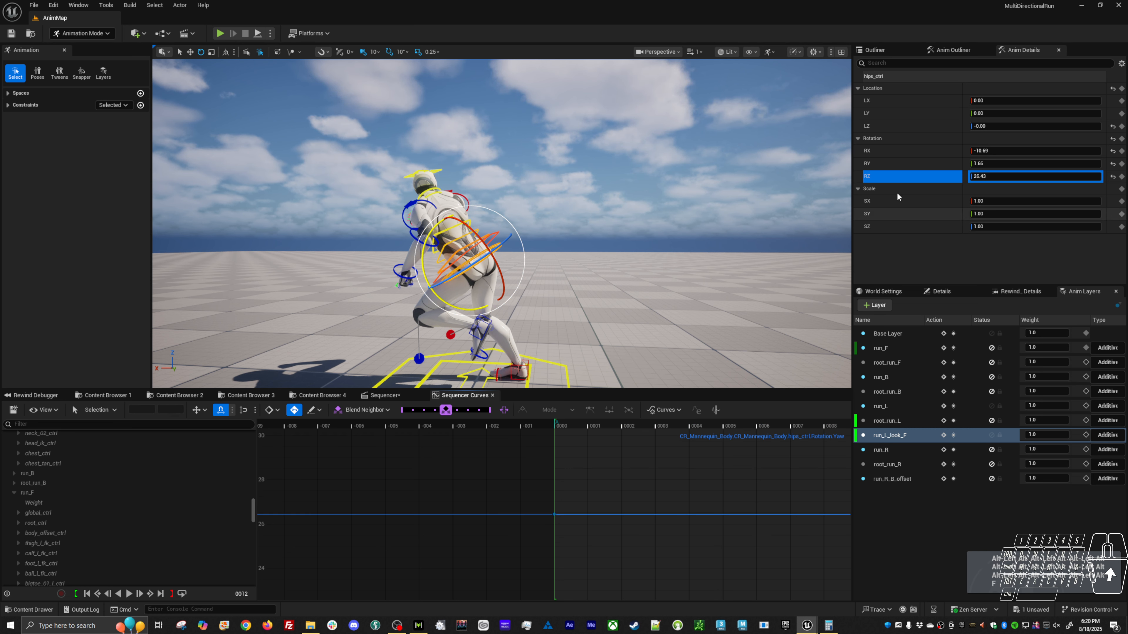
# Raise the hips control's pitch curve until RY is about 9.80, and review the run motion from another angle.
pyautogui.click(898, 163)
pyautogui.moveTo(648, 487); pyautogui.dragTo(612, 550)
pyautogui.keyDown('shift'); pyautogui.moveTo(658, 563); pyautogui.dragTo(661, 482, button='middle'); pyautogui.keyUp('shift')
pyautogui.keyDown('shift'); pyautogui.moveTo(636, 518); pyautogui.dragTo(642, 479, button='middle'); pyautogui.keyUp('shift')
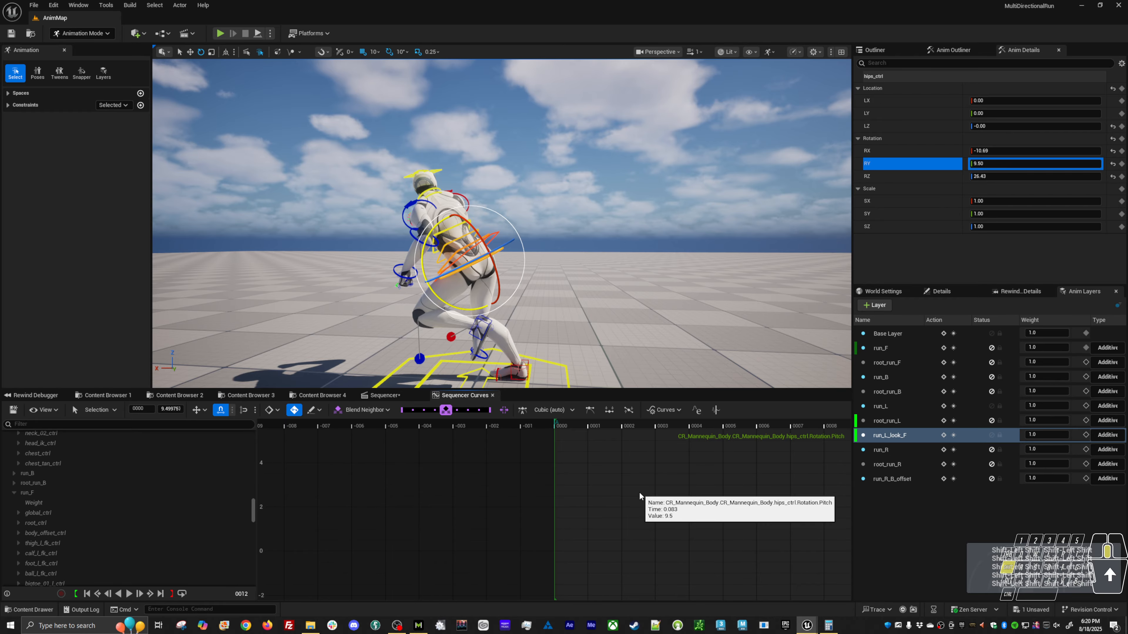
pyautogui.press('space')
pyautogui.keyDown('alt'); pyautogui.moveTo(612, 311); pyautogui.dragTo(452, 308); pyautogui.keyUp('alt')
pyautogui.press('space')
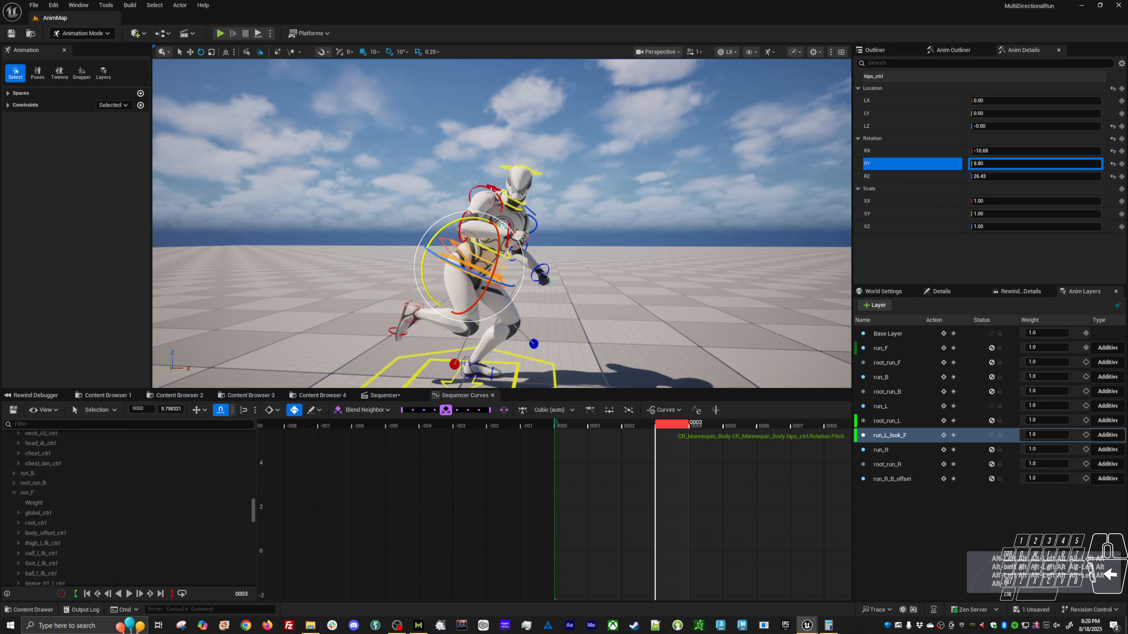
# Select the right upper arm control and key its current pose at frame 7 on the run_L_look_F layer.
pyautogui.click(475, 188)
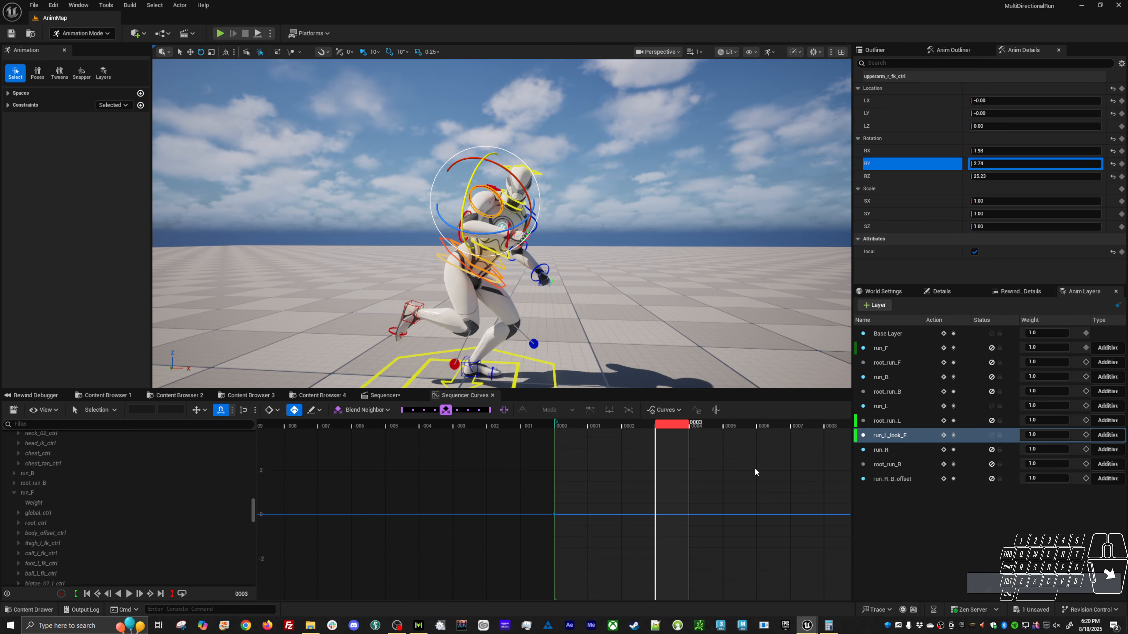
pyautogui.keyDown('alt'); pyautogui.keyDown('shift'); pyautogui.moveTo(836, 486); pyautogui.dragTo(563, 473, button='right'); pyautogui.keyUp('shift'); pyautogui.keyUp('alt')
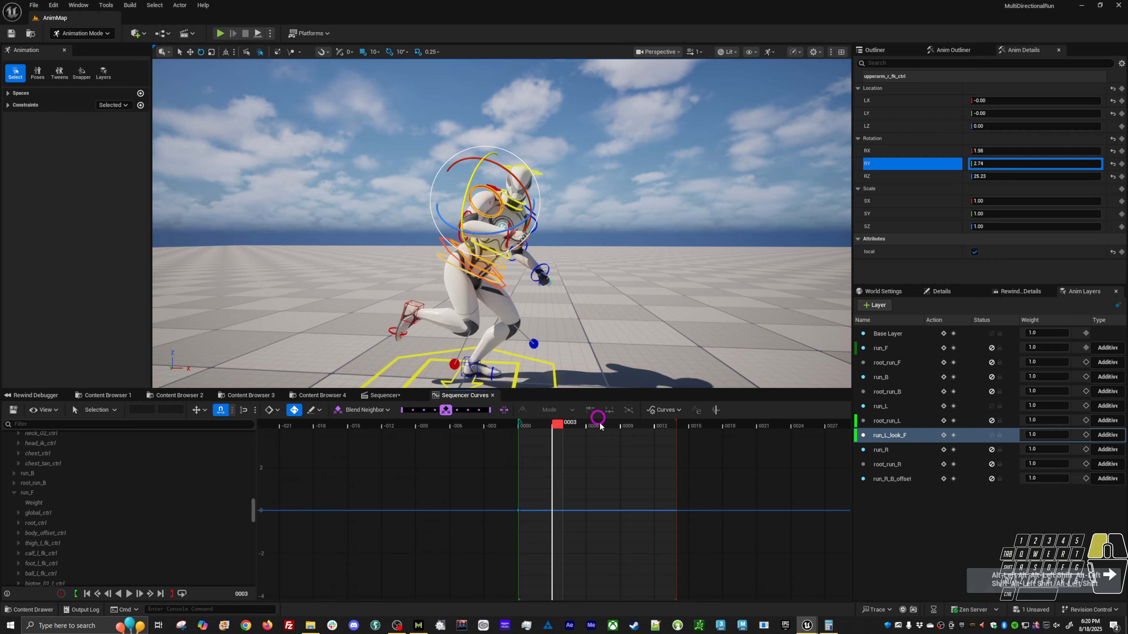
pyautogui.moveTo(601, 427); pyautogui.dragTo(684, 446)
pyautogui.press('s')
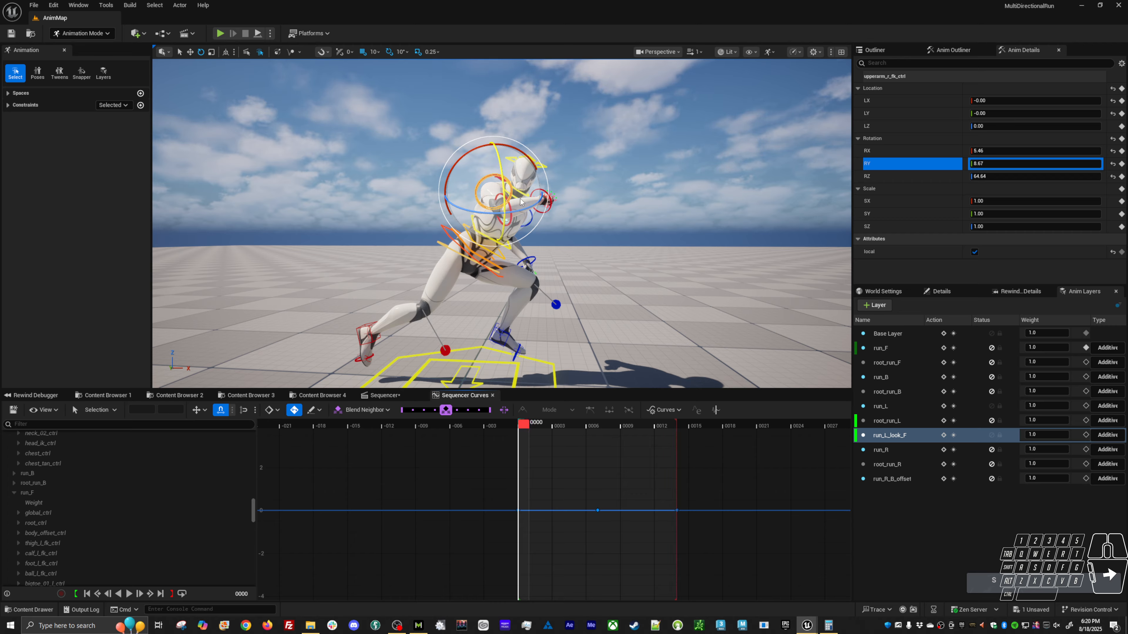
# Rotate the right upper arm at frame 0 to about RX 8.97, RY 5.32, RZ 19.41, and key the same pose at frame 14.
pyautogui.moveTo(524, 200)
pyautogui.mouseDown()
pyautogui.moveTo(503, 192)
pyautogui.moveTo(511, 177)
pyautogui.moveTo(513, 192)
pyautogui.mouseUp()
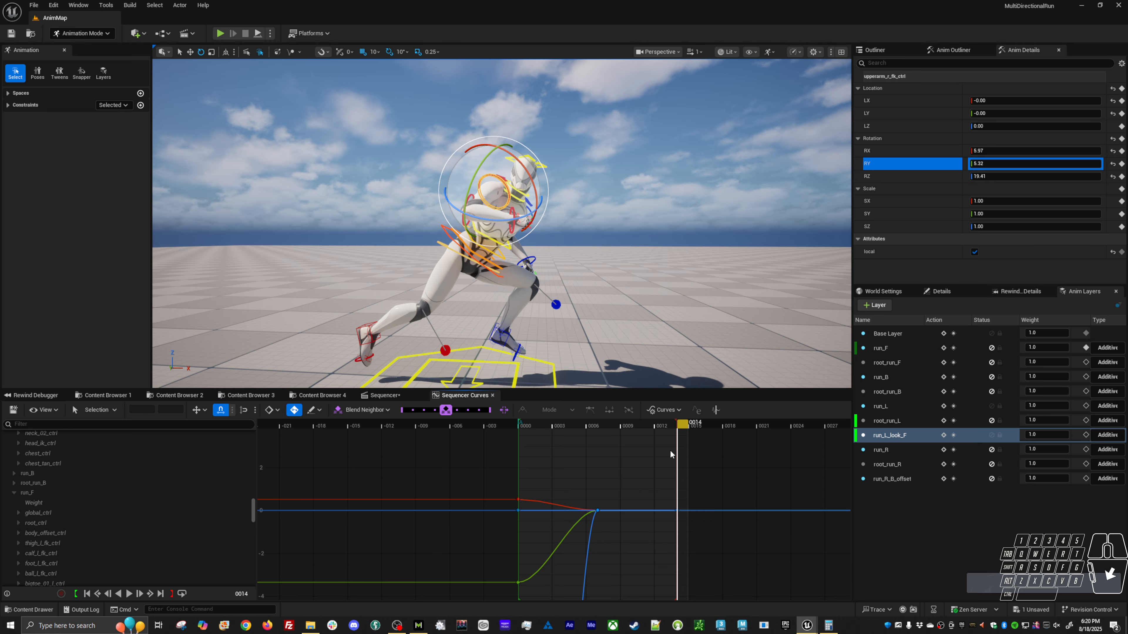
pyautogui.press('s')
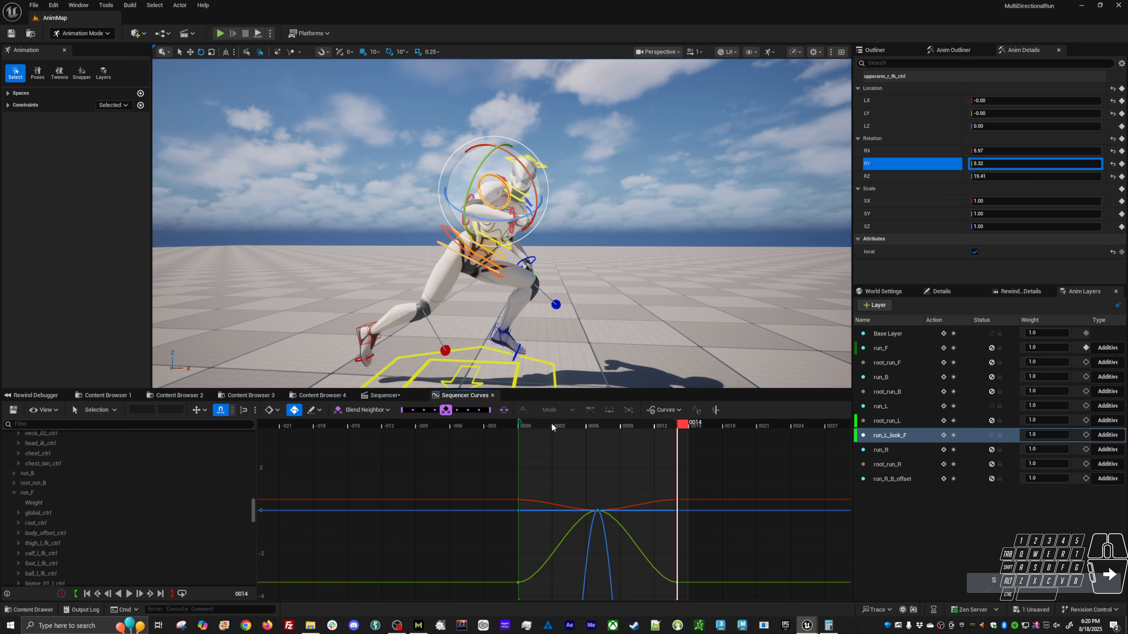
pyautogui.moveTo(551, 425); pyautogui.dragTo(526, 425)
pyautogui.hotkey('alt', 'v')
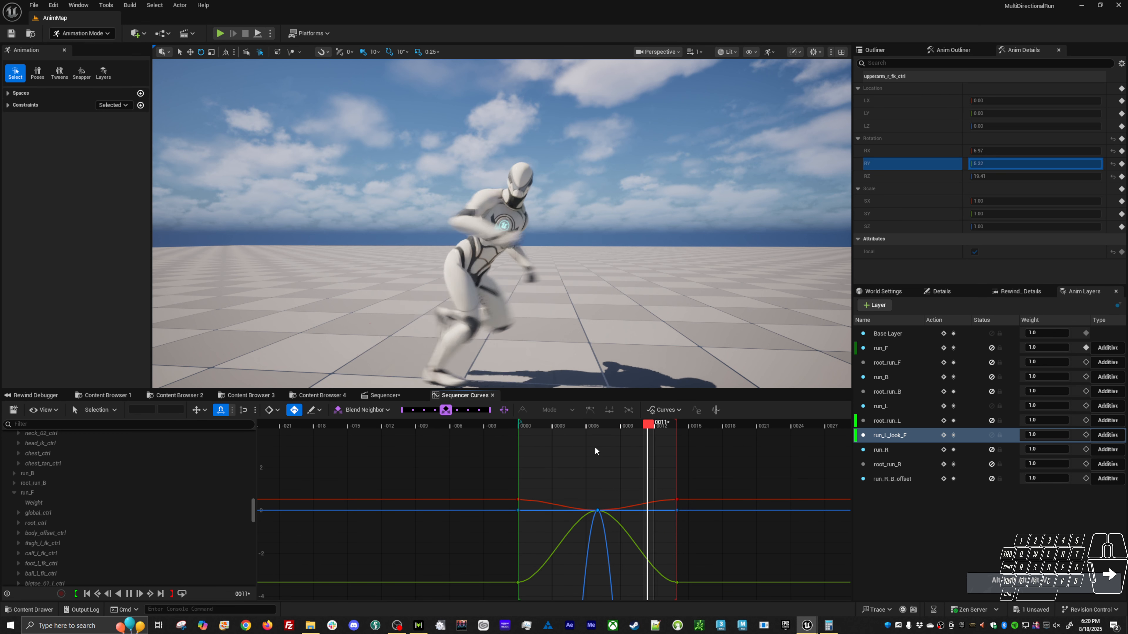
# Rotate the right upper arm at frame 7 to about RX -23.44, RY -15.09, RZ -37.79, and play back the arm swing.
pyautogui.click(606, 422)
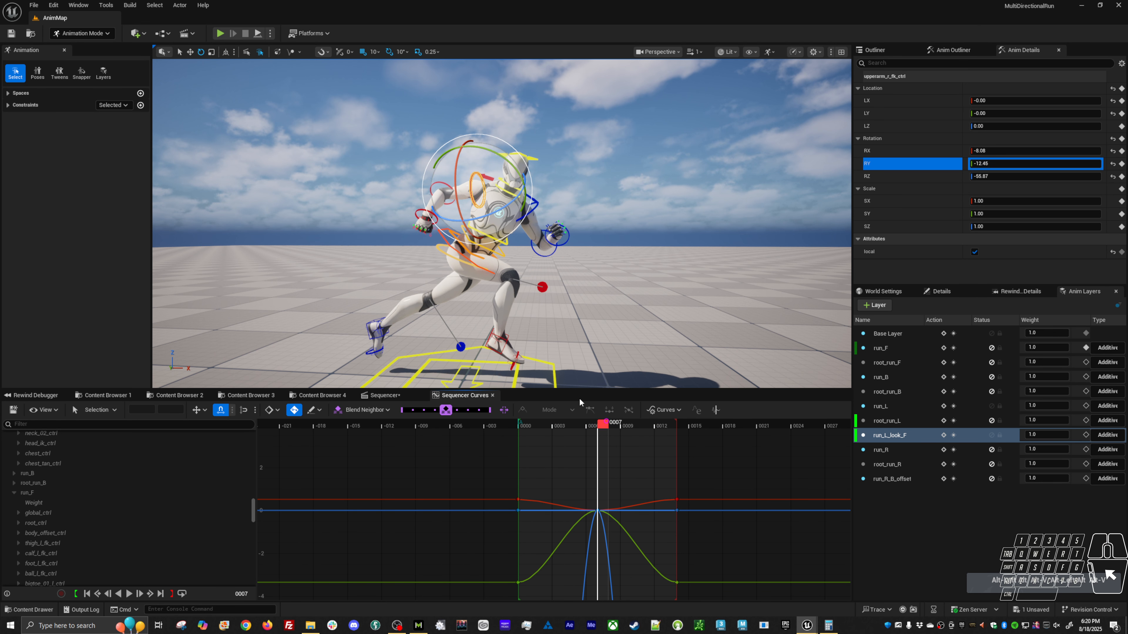
pyautogui.moveTo(503, 227); pyautogui.dragTo(495, 198)
pyautogui.hotkey('alt', 'v')
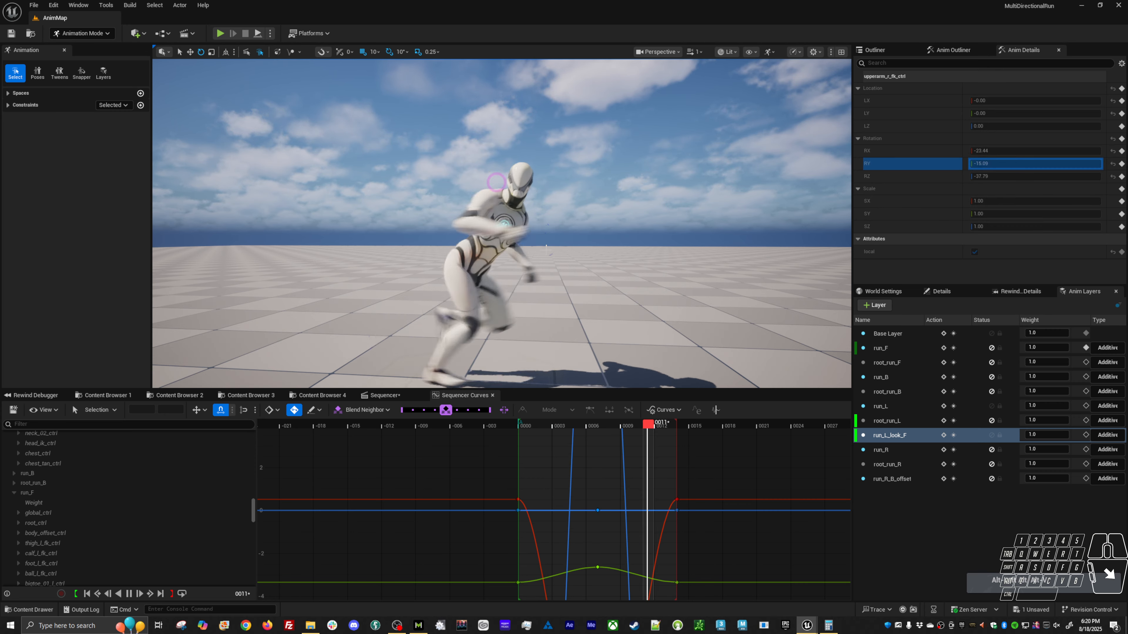
pyautogui.keyDown('alt'); pyautogui.moveTo(638, 316); pyautogui.dragTo(280, 322); pyautogui.keyUp('alt')
pyautogui.keyDown('alt'); pyautogui.moveTo(681, 290); pyautogui.dragTo(644, 297); pyautogui.keyUp('alt')
pyautogui.hotkey('alt', 'v')
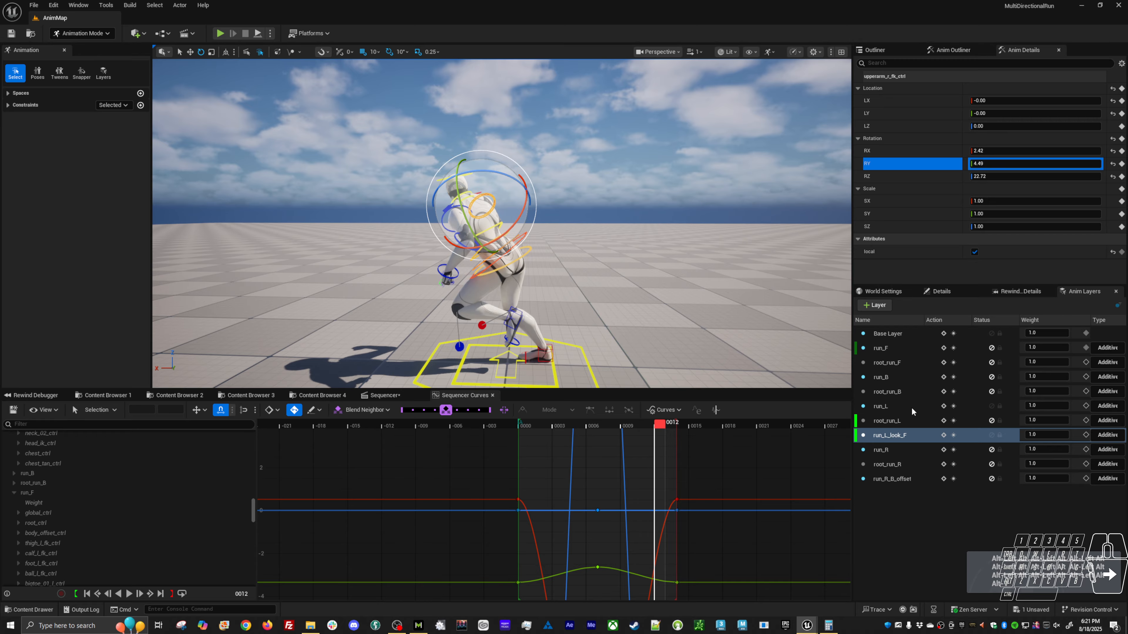
# Make run_L the active layer and select the upper arm and shoulder controls on both sides together.
pyautogui.click(912, 409)
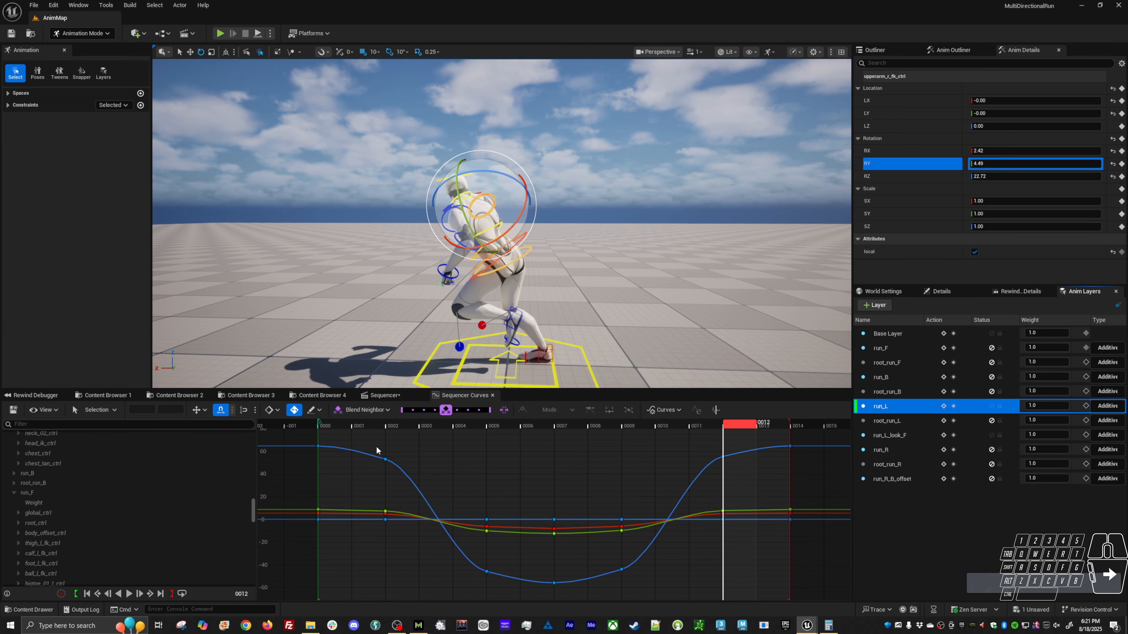
pyautogui.press('w')
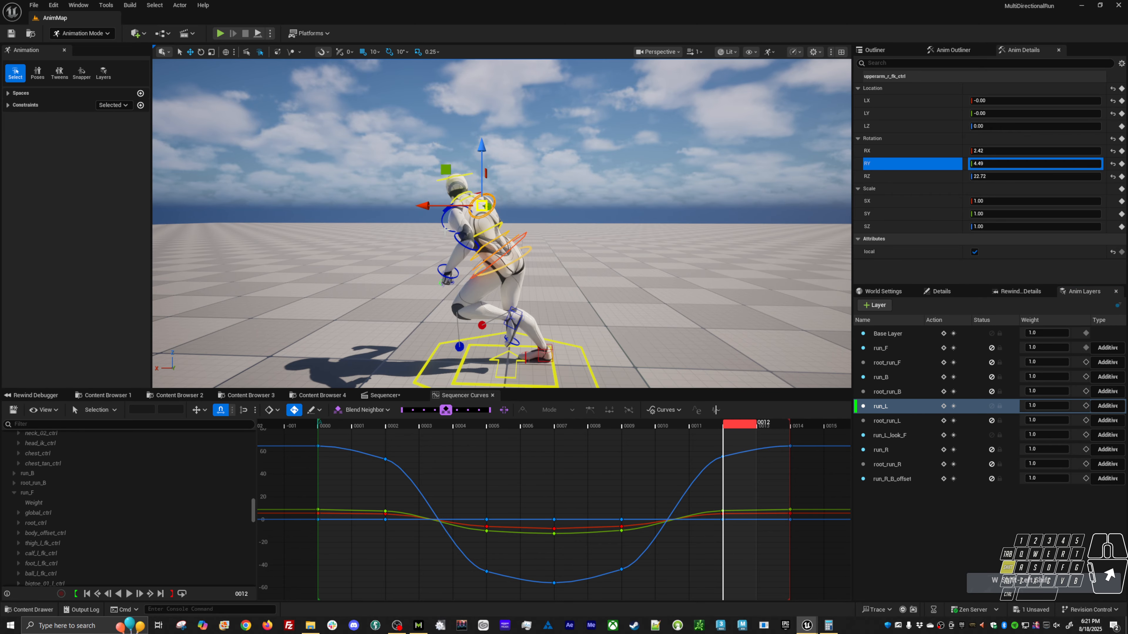
pyautogui.keyDown('shift'); pyautogui.click(445, 229); pyautogui.keyUp('shift')
pyautogui.keyDown('alt'); pyautogui.moveTo(444, 195); pyautogui.dragTo(441, 248); pyautogui.keyUp('alt')
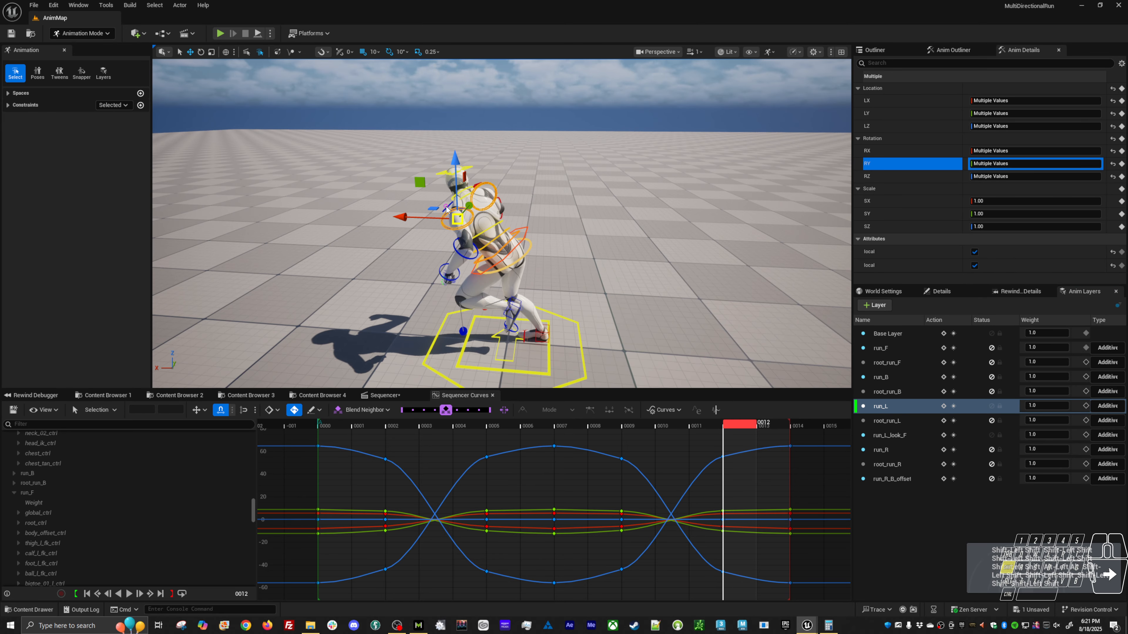
pyautogui.keyDown('shift'); pyautogui.click(446, 207); pyautogui.keyUp('shift')
pyautogui.keyDown('alt'); pyautogui.moveTo(446, 207); pyautogui.dragTo(473, 221); pyautogui.keyUp('alt')
pyautogui.keyDown('shift'); pyautogui.click(484, 183); pyautogui.keyUp('shift')
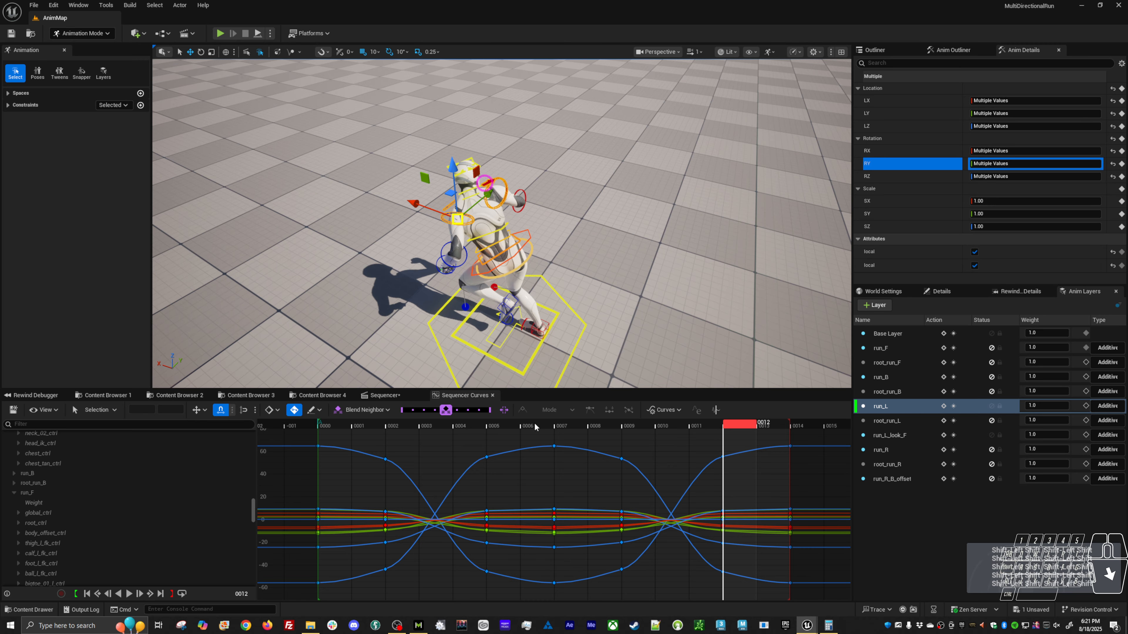
# Try to scale down the arm keys between the extreme poses on all channels, and undo the scaling.
pyautogui.moveTo(363, 442); pyautogui.dragTo(518, 588)
pyautogui.keyDown('shift'); pyautogui.moveTo(740, 595); pyautogui.dragTo(739, 594); pyautogui.keyUp('shift')
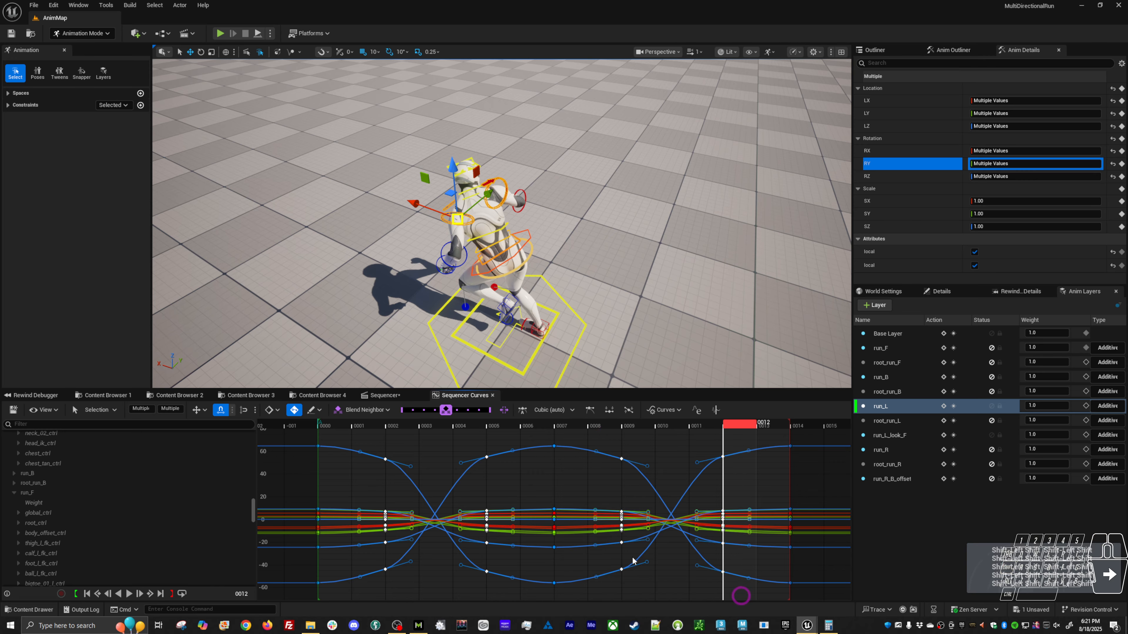
pyautogui.hotkey('ctrl', 't')
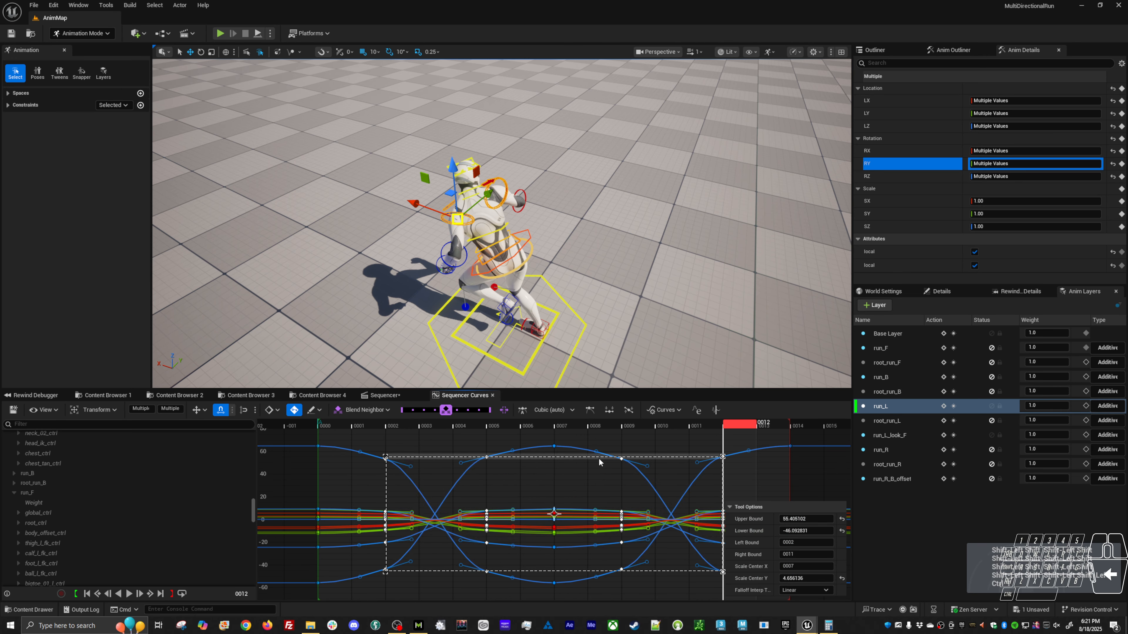
pyautogui.moveTo(597, 458); pyautogui.dragTo(595, 466)
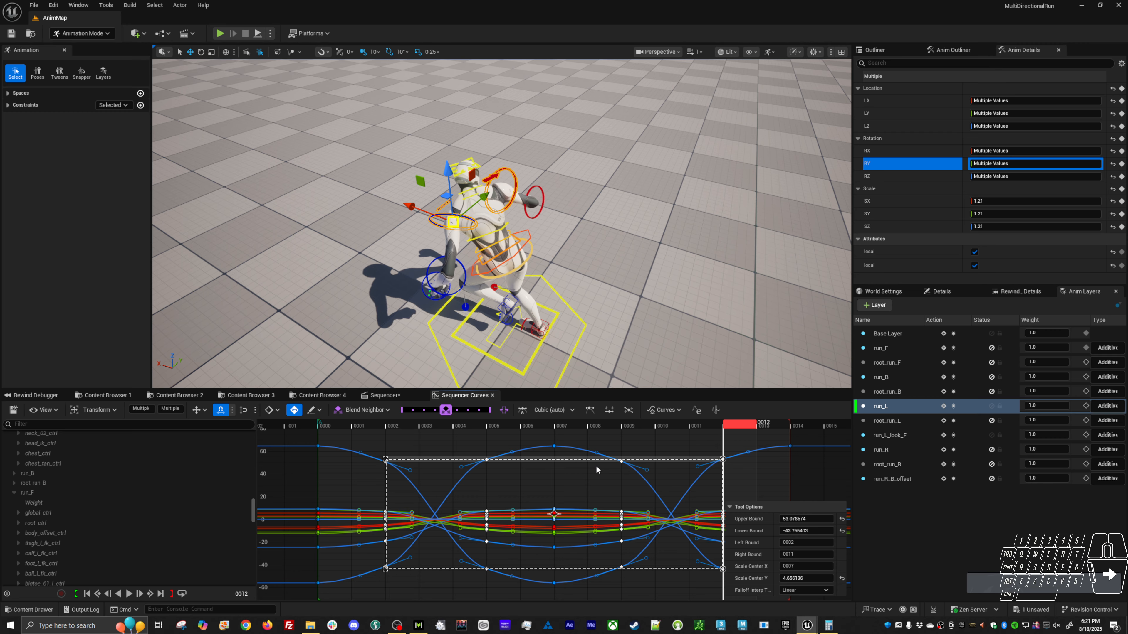
pyautogui.hotkey('ctrl', 'z')
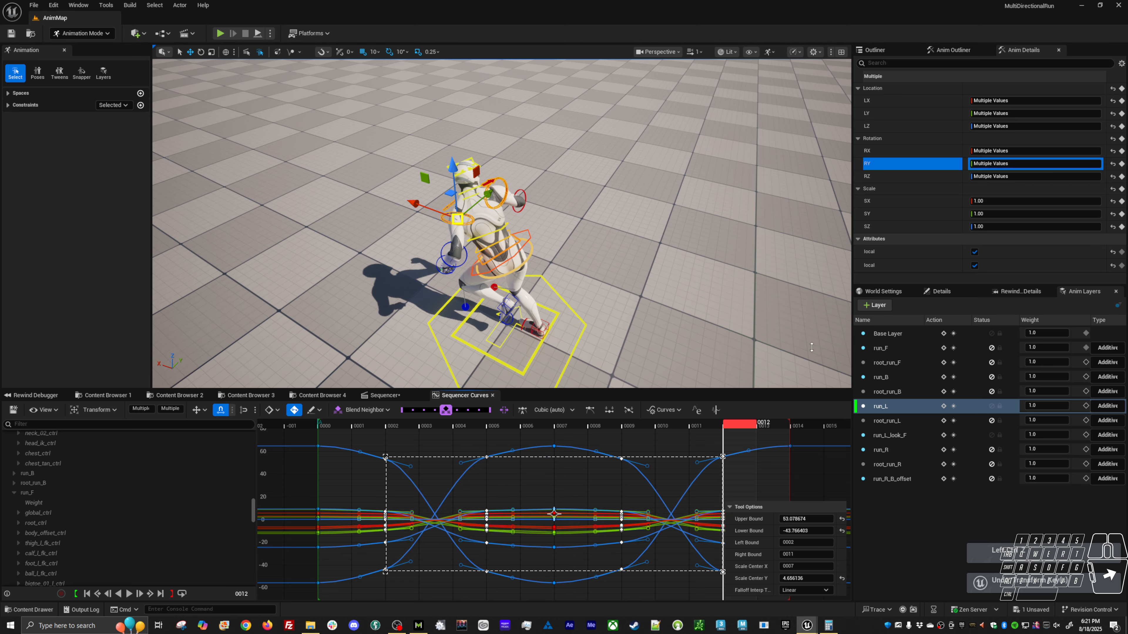
# Isolate the arms' rotation curves and scale their in-between keys to about 49.98 upper and -40.66 lower bound, and play back the result.
pyautogui.click(916, 151)
pyautogui.keyDown('shift'); pyautogui.click(899, 177); pyautogui.keyUp('shift')
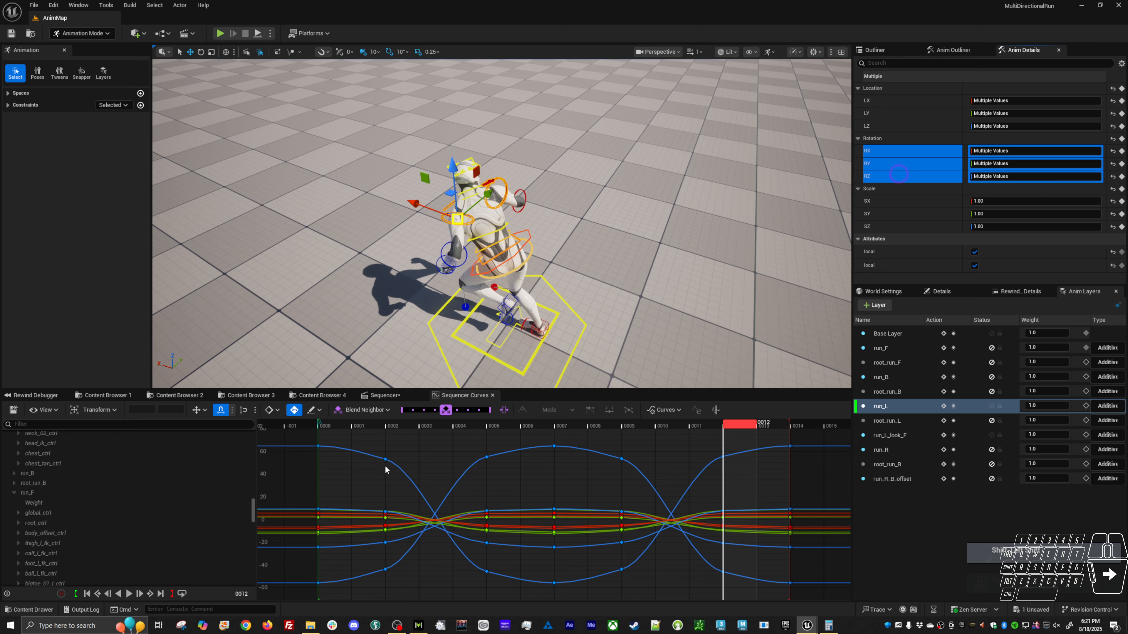
pyautogui.moveTo(367, 447); pyautogui.dragTo(367, 448)
pyautogui.moveTo(509, 592); pyautogui.dragTo(509, 592)
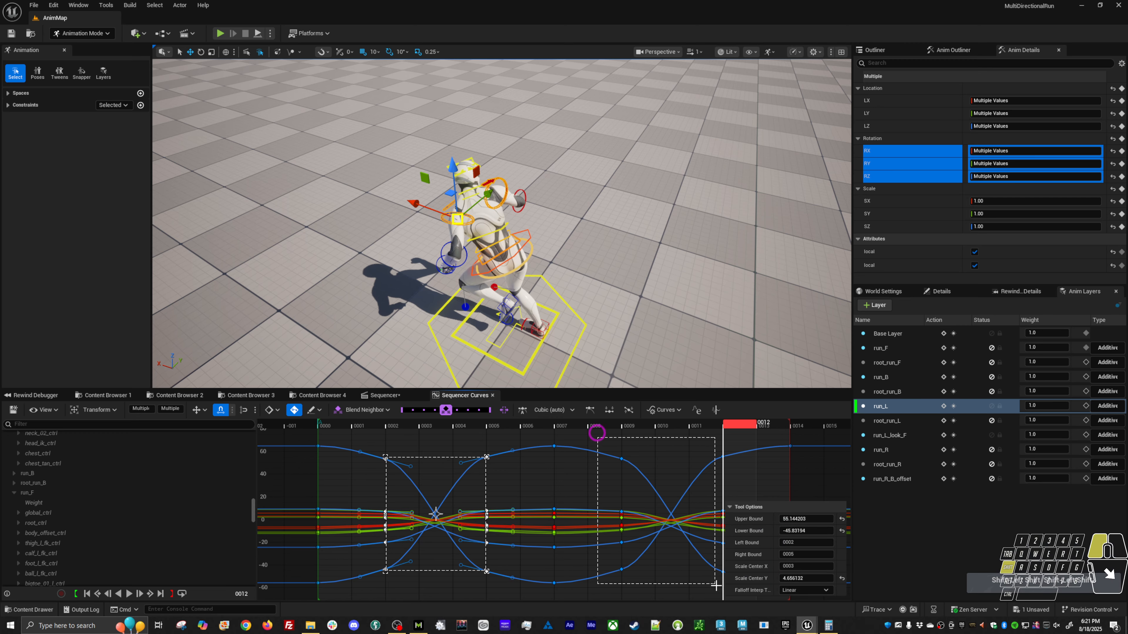
pyautogui.keyDown('shift'); pyautogui.moveTo(716, 586); pyautogui.dragTo(715, 586); pyautogui.keyUp('shift')
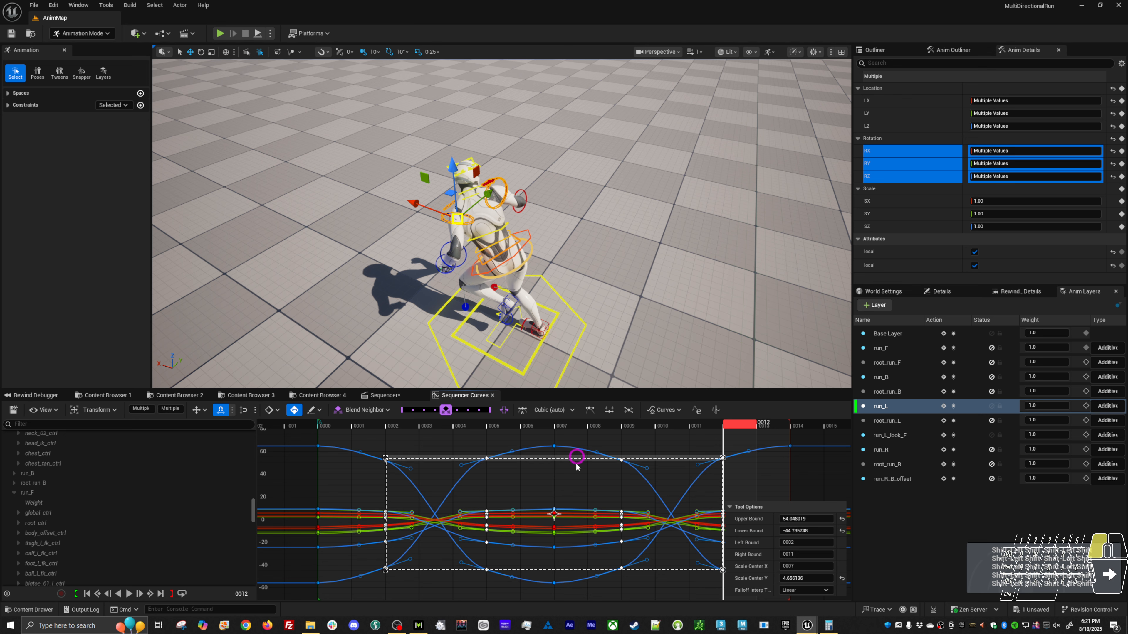
pyautogui.moveTo(576, 464); pyautogui.dragTo(575, 470)
pyautogui.keyDown('alt'); pyautogui.moveTo(580, 367); pyautogui.dragTo(533, 297); pyautogui.keyUp('alt')
pyautogui.hotkey('alt', 'v')
pyautogui.hotkey('alt', 'v')
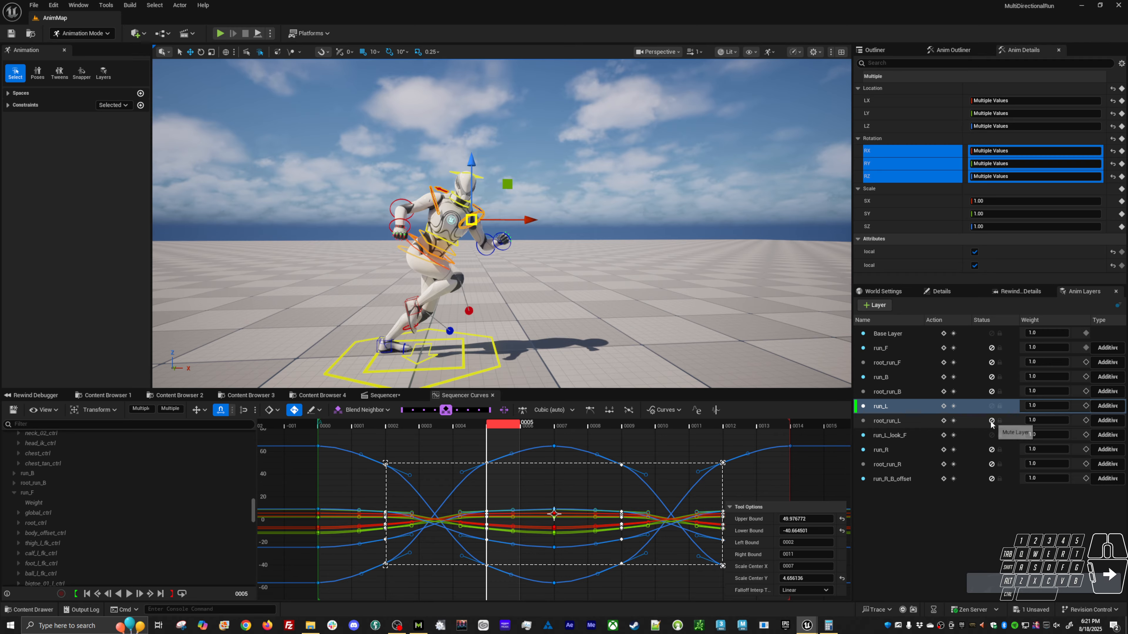
# Unmute the root_run_L layer alongside run_L and save the level sequence.
pyautogui.click(974, 406)
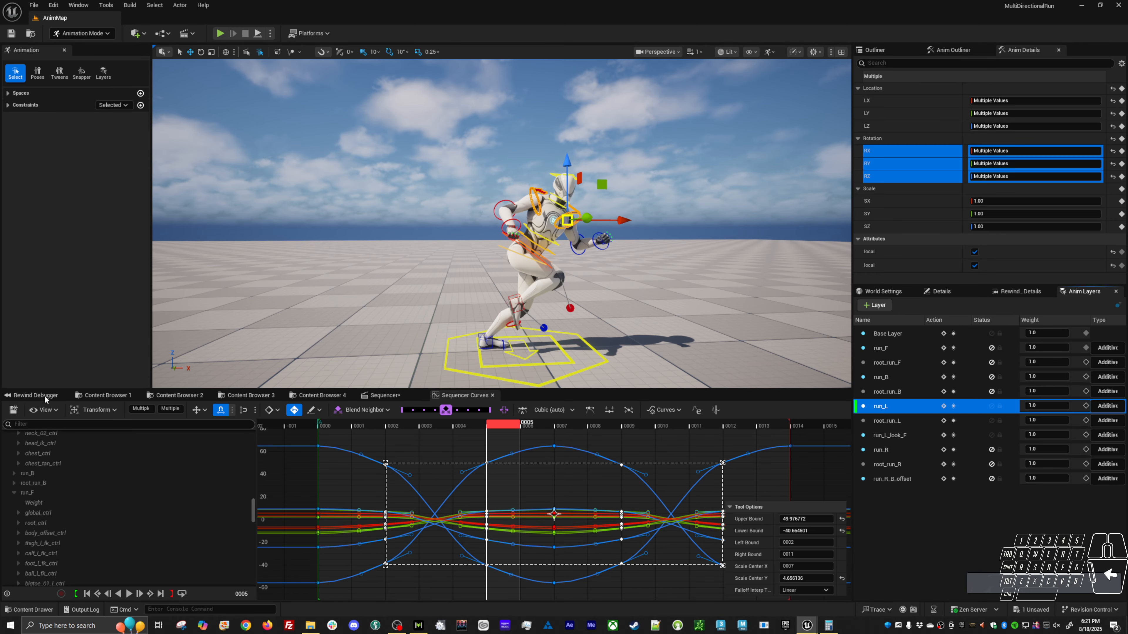
pyautogui.click(14, 410)
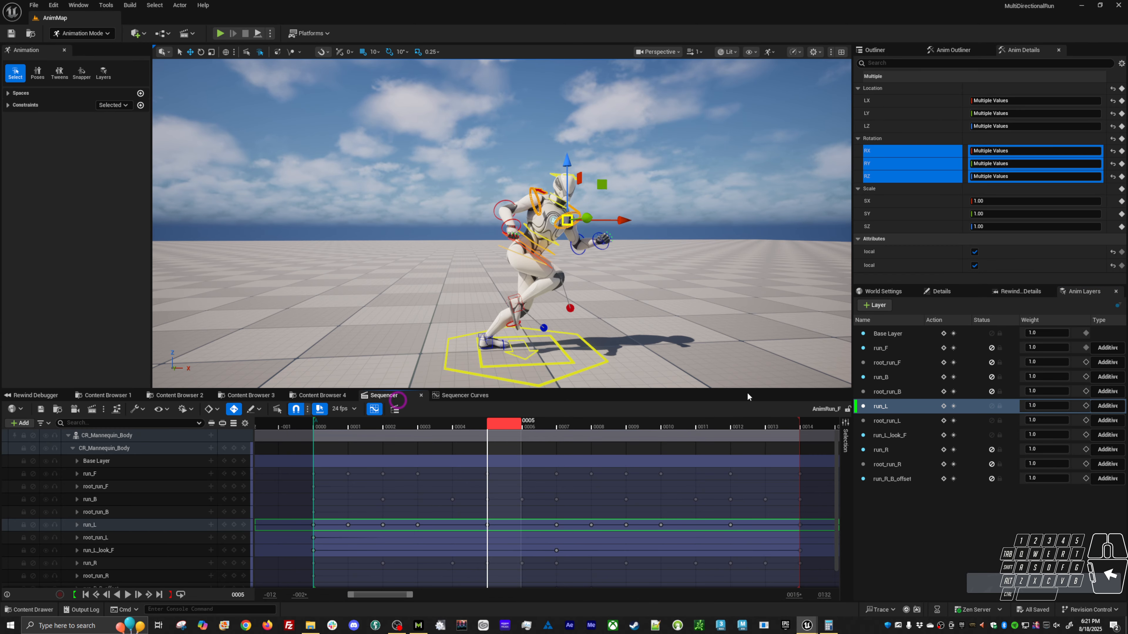
pyautogui.click(111, 525)
pyautogui.press('F2')
# Bake CR_Mannequin_Body to an animation sequence named AS_Run_L in the Tutorial/Loco folder, replacing the existing asset, and save.
pyautogui.rightClick(110, 435)
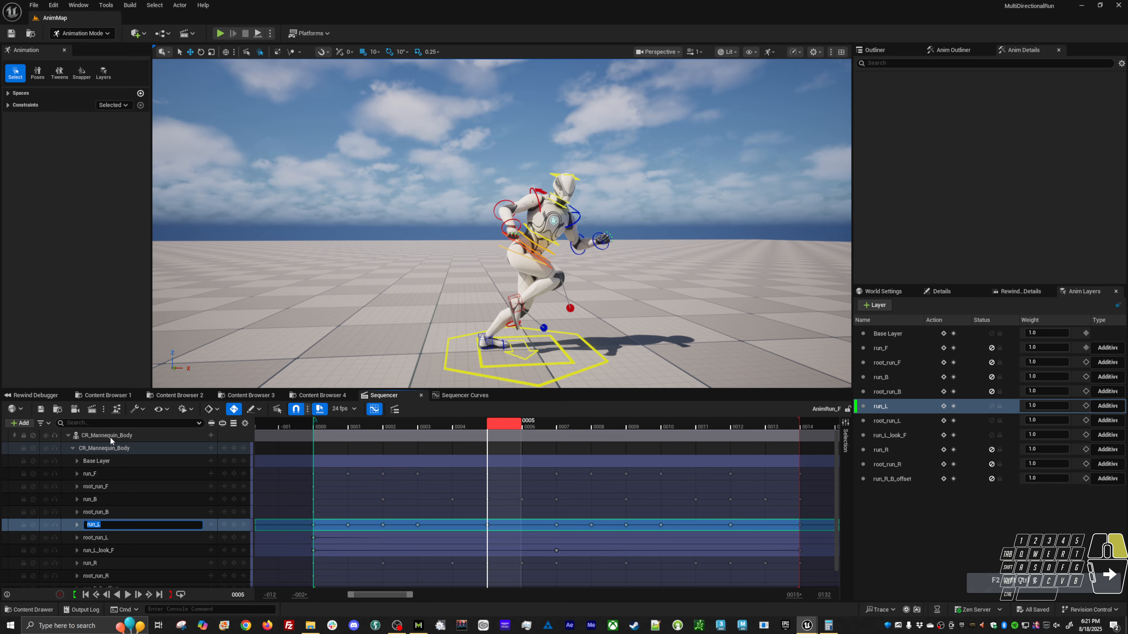
pyautogui.click(175, 198)
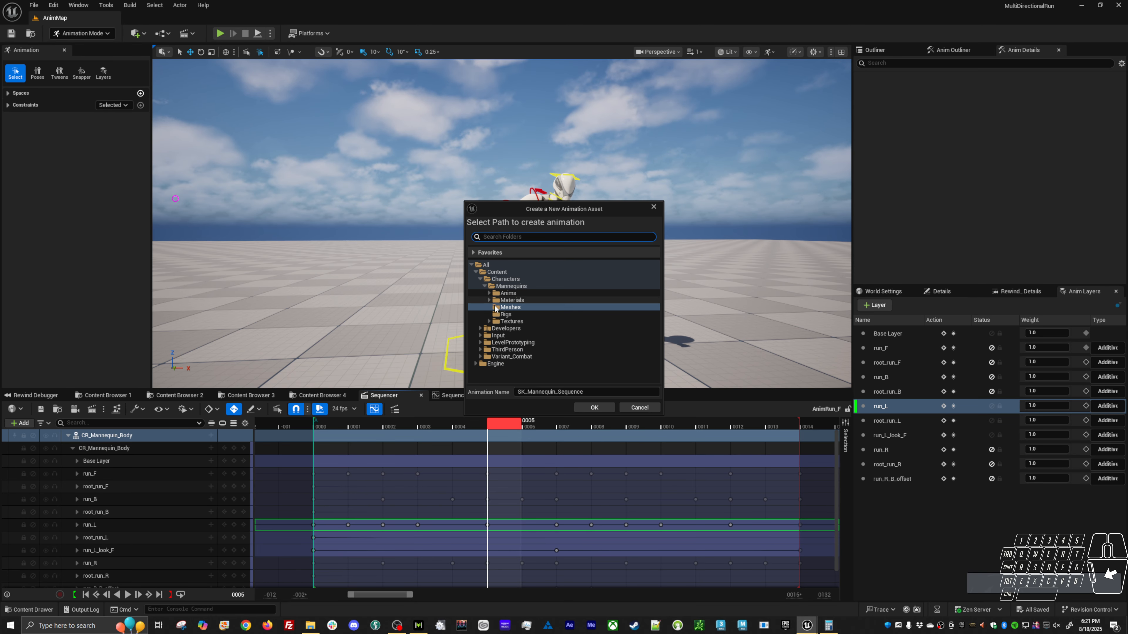
pyautogui.click(489, 293)
pyautogui.click(494, 322)
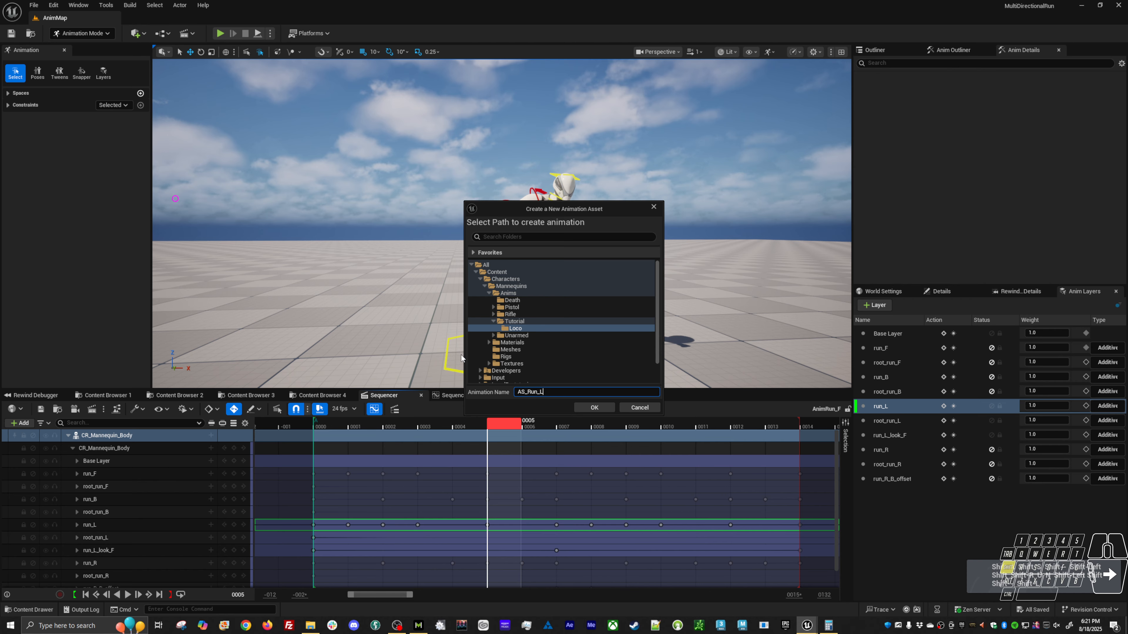
pyautogui.click(581, 406)
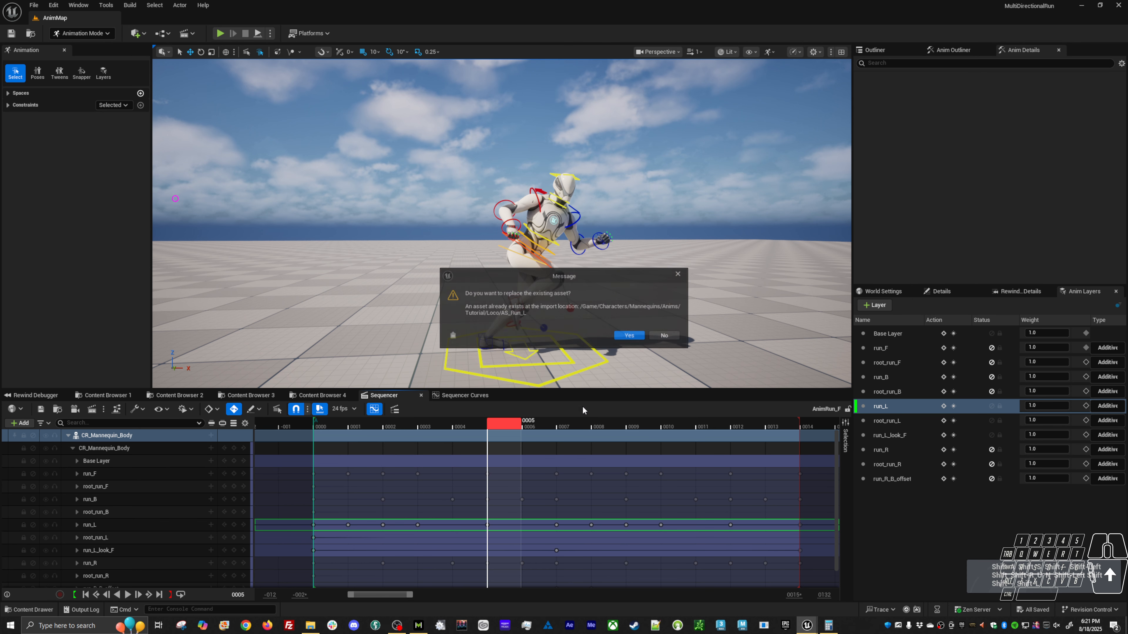
pyautogui.click(629, 336)
pyautogui.click(572, 407)
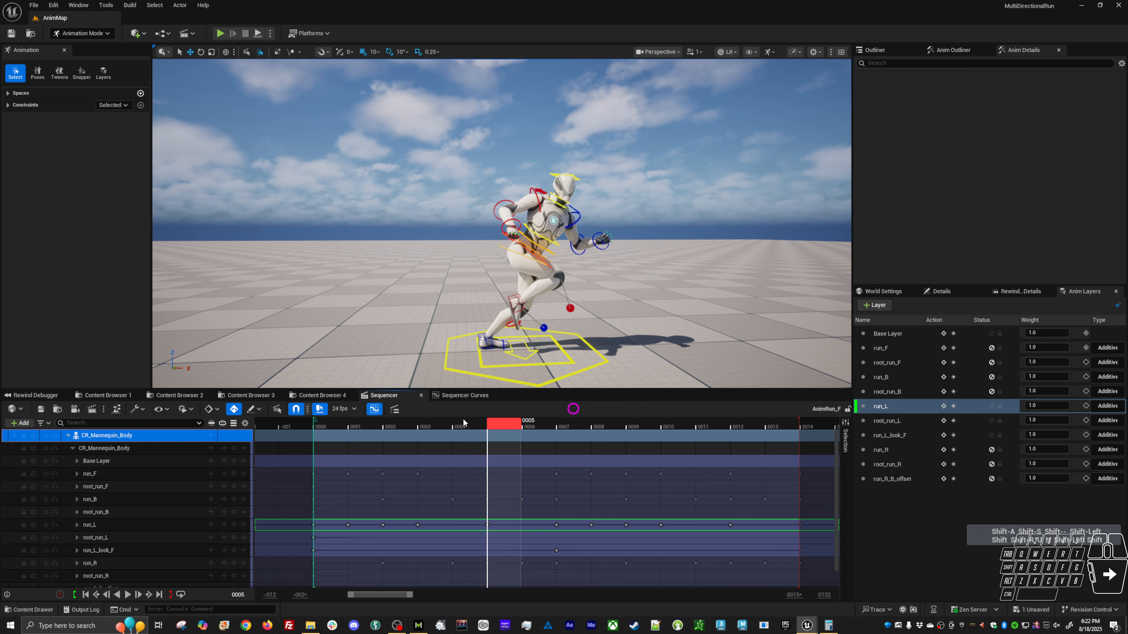
pyautogui.click(38, 412)
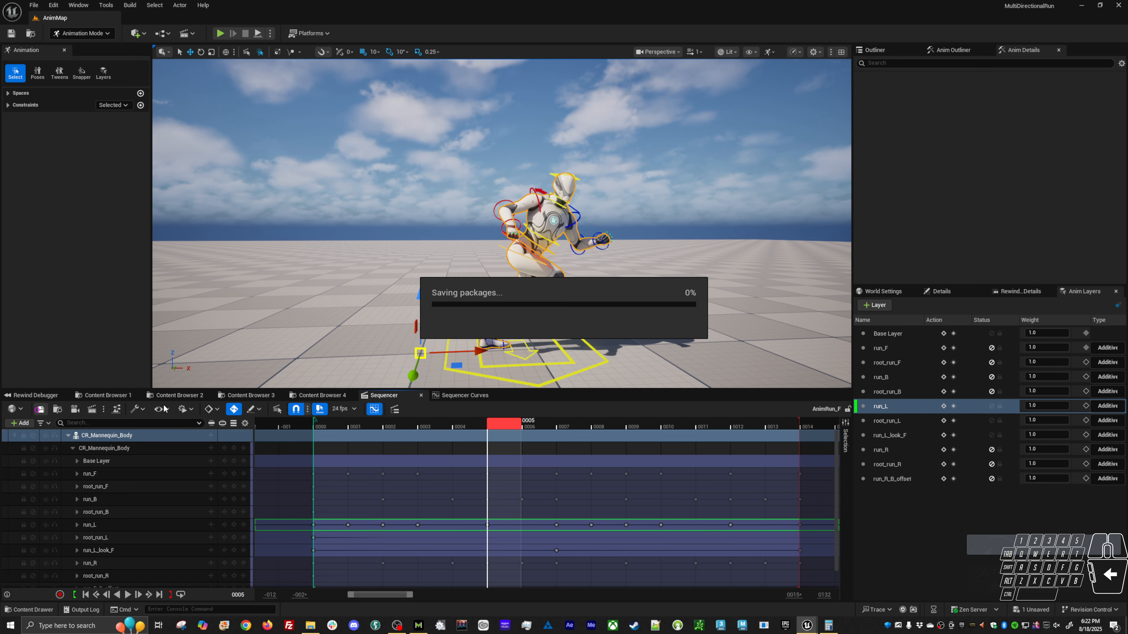
# Open the BS_Loco blend space and preview the left run at a direction of about -88 and a speed of about 299.
pyautogui.click(100, 396)
pyautogui.click(301, 458)
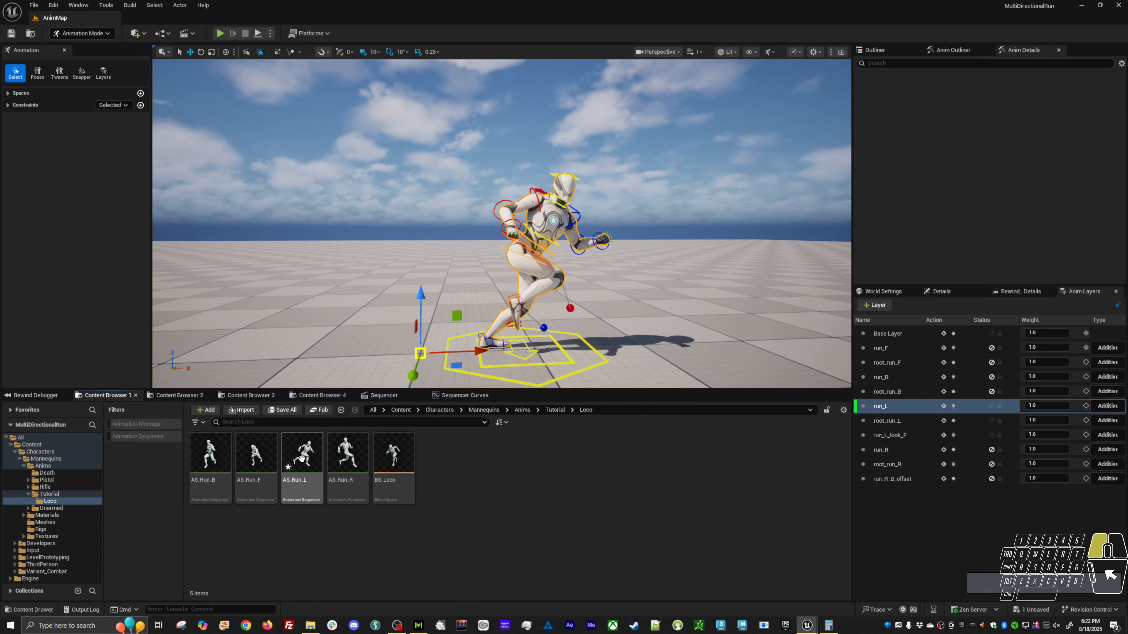
pyautogui.doubleClick(393, 457)
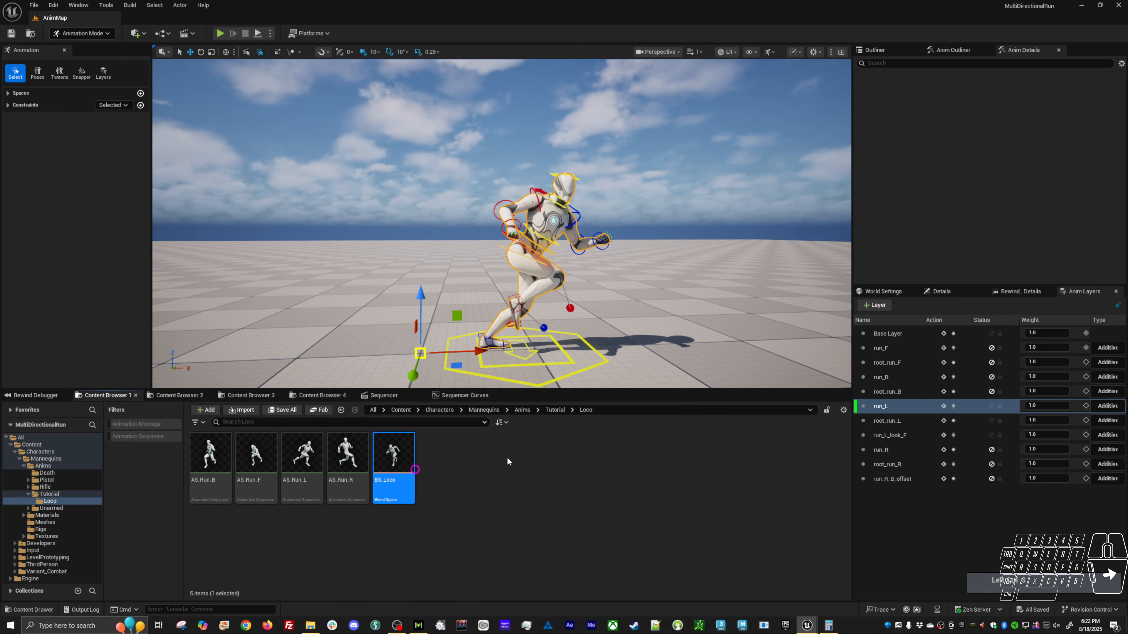
pyautogui.press('ctrl')
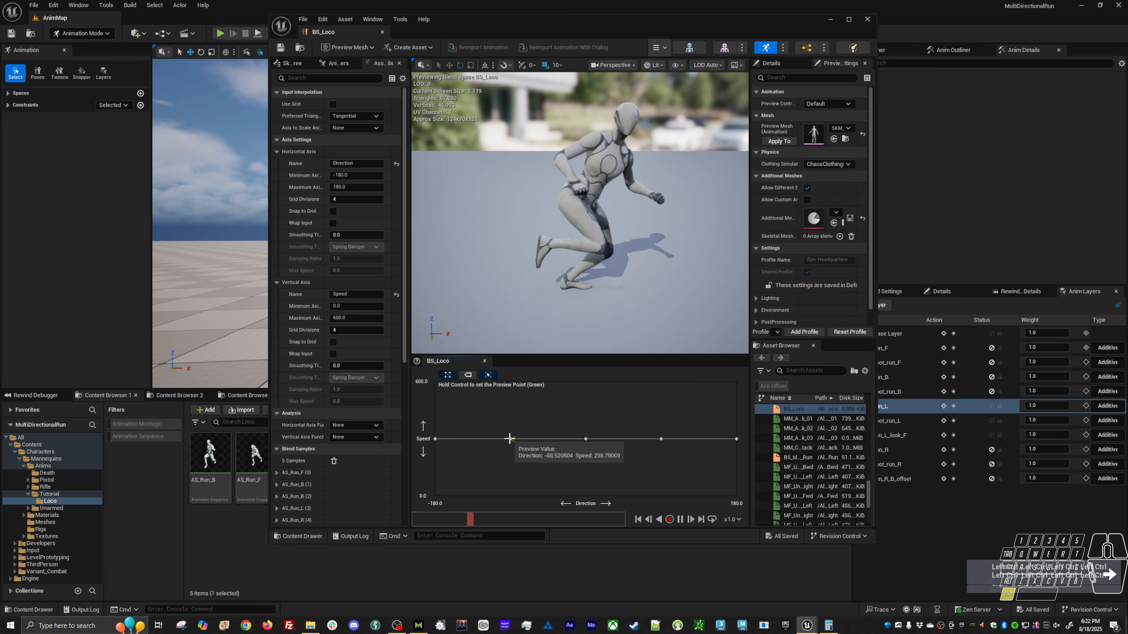
pyautogui.keyDown('alt'); pyautogui.moveTo(528, 288); pyautogui.dragTo(728, 258); pyautogui.keyUp('alt')
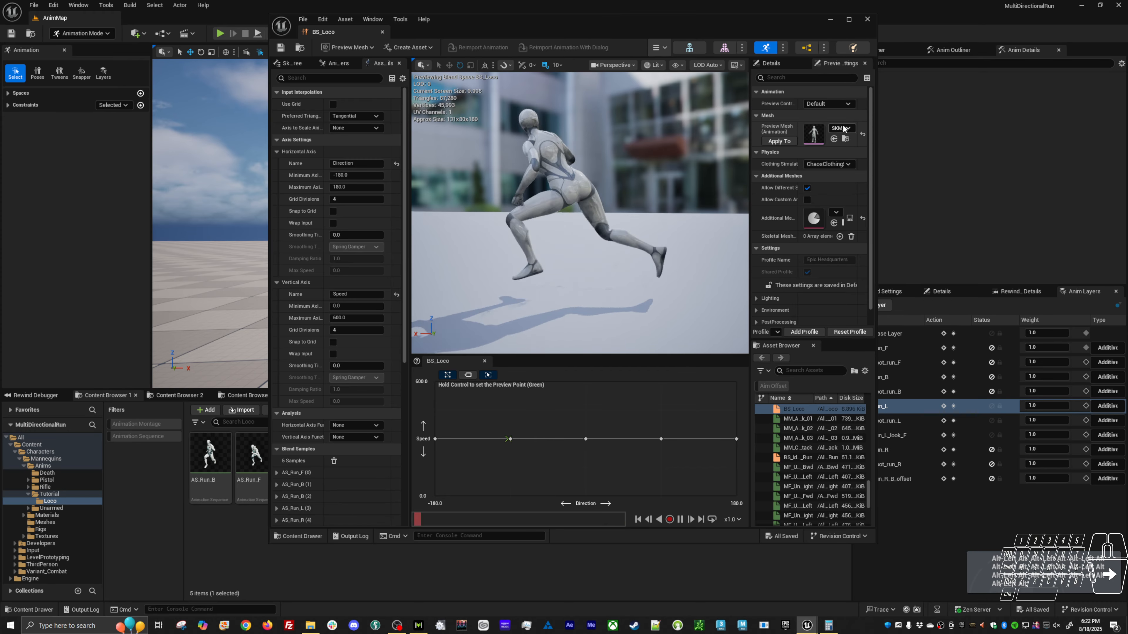
# Set the blend space's preview mesh to SKM_Manny_Simple, apply it to the asset, and preview the left run again.
pyautogui.click(839, 129)
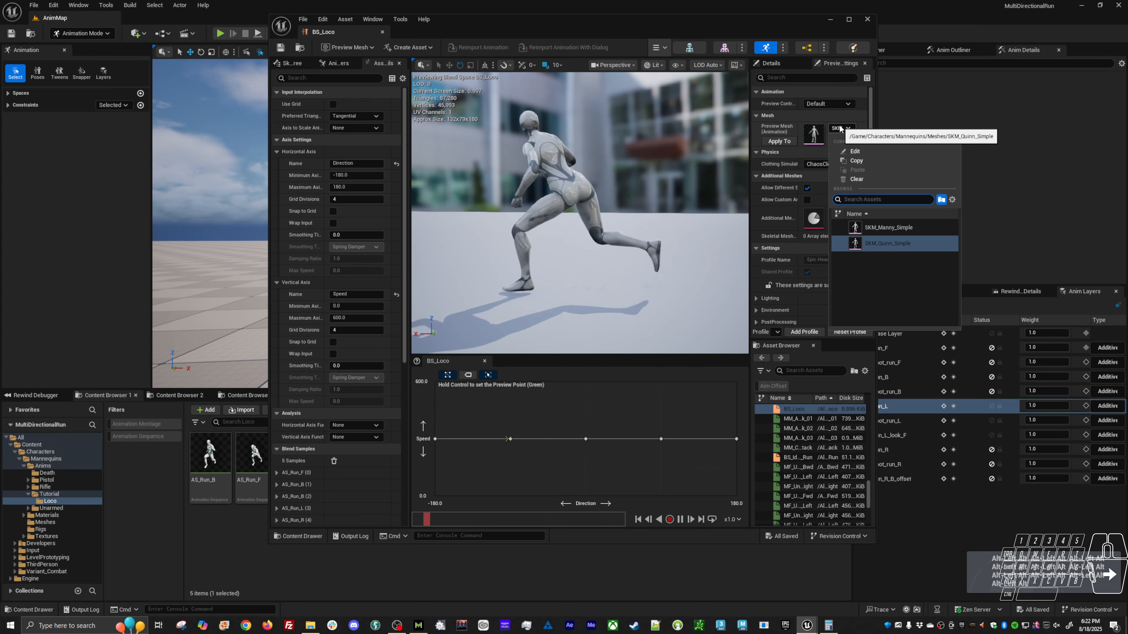
pyautogui.click(877, 227)
pyautogui.click(780, 141)
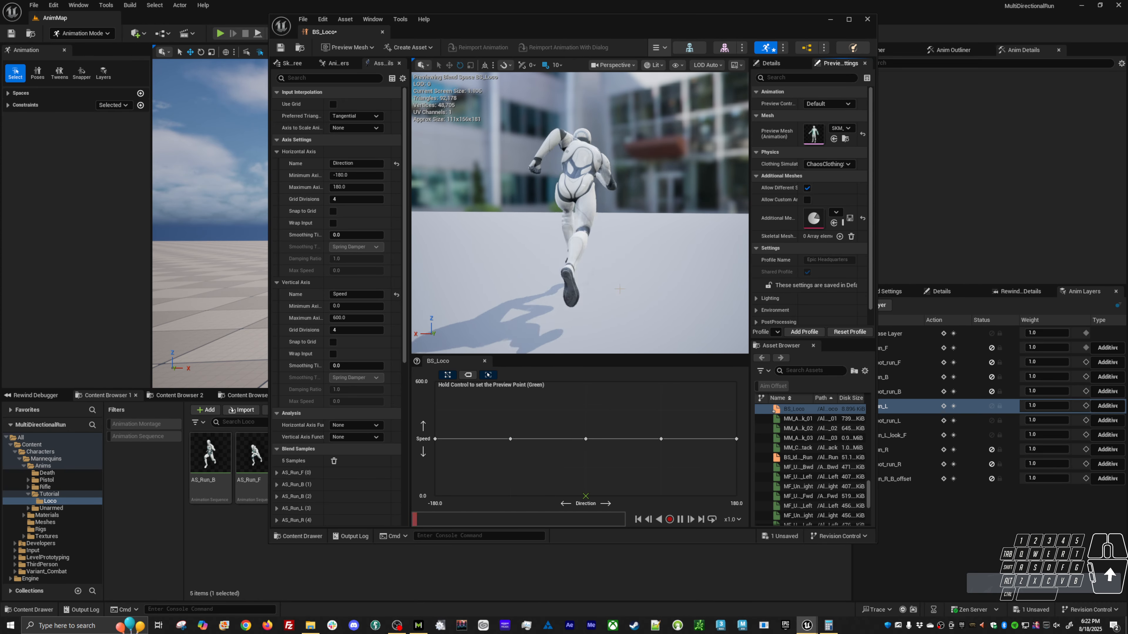
pyautogui.press('ctrl')
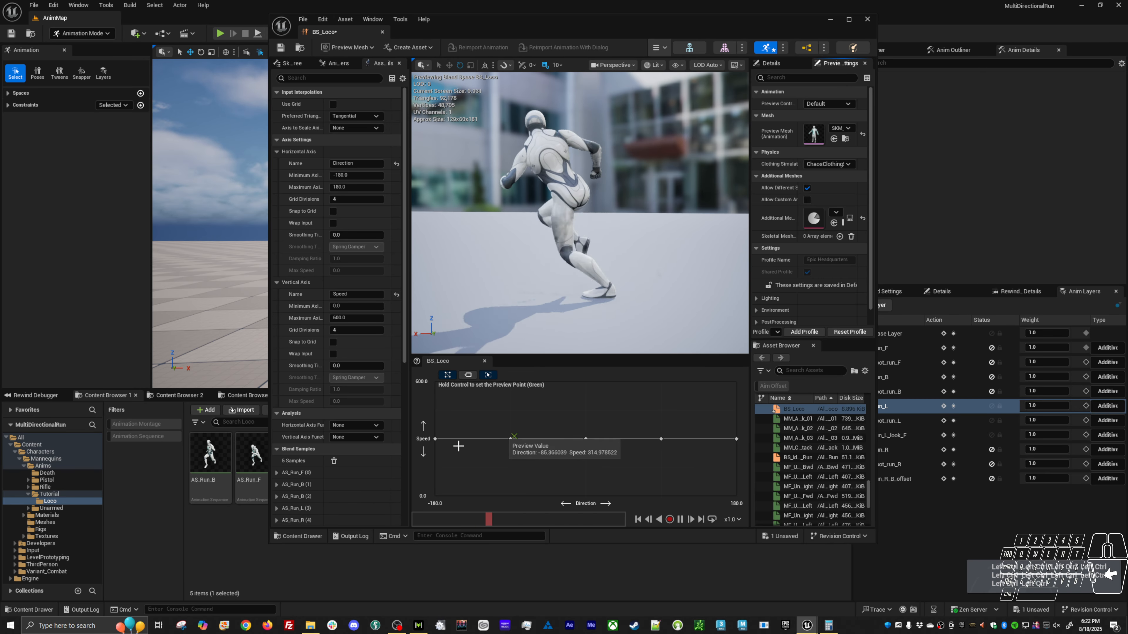
# Review the AS_Run_B, AS_Run_F and AS_Run_R sequences one after another, and save the BS_Loco blend space.
pyautogui.doubleClick(217, 467)
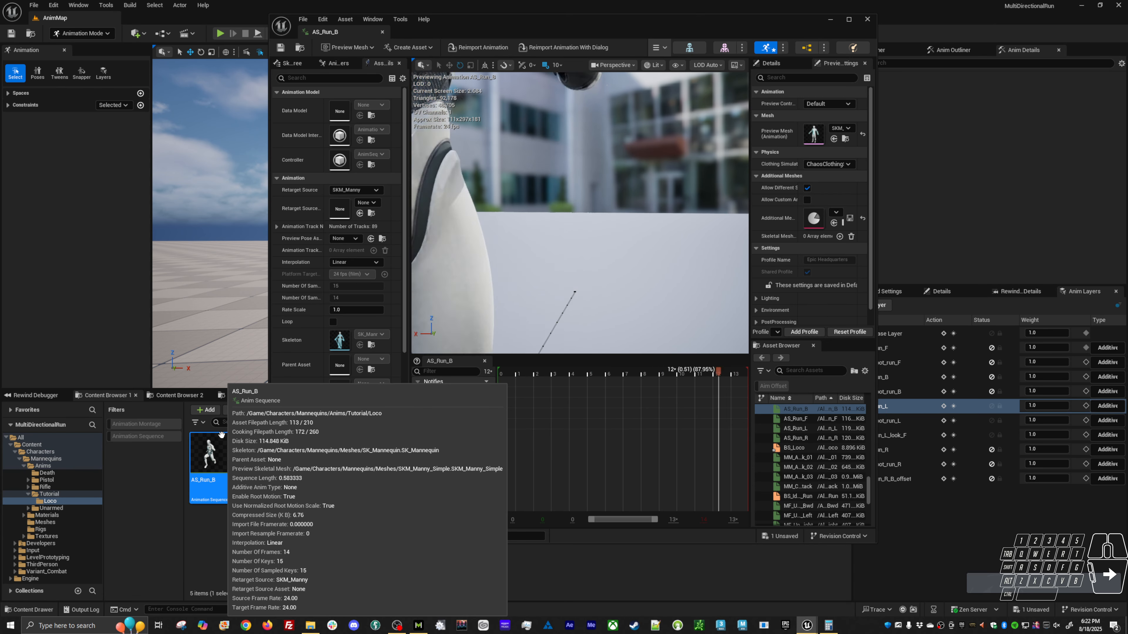
pyautogui.doubleClick(254, 460)
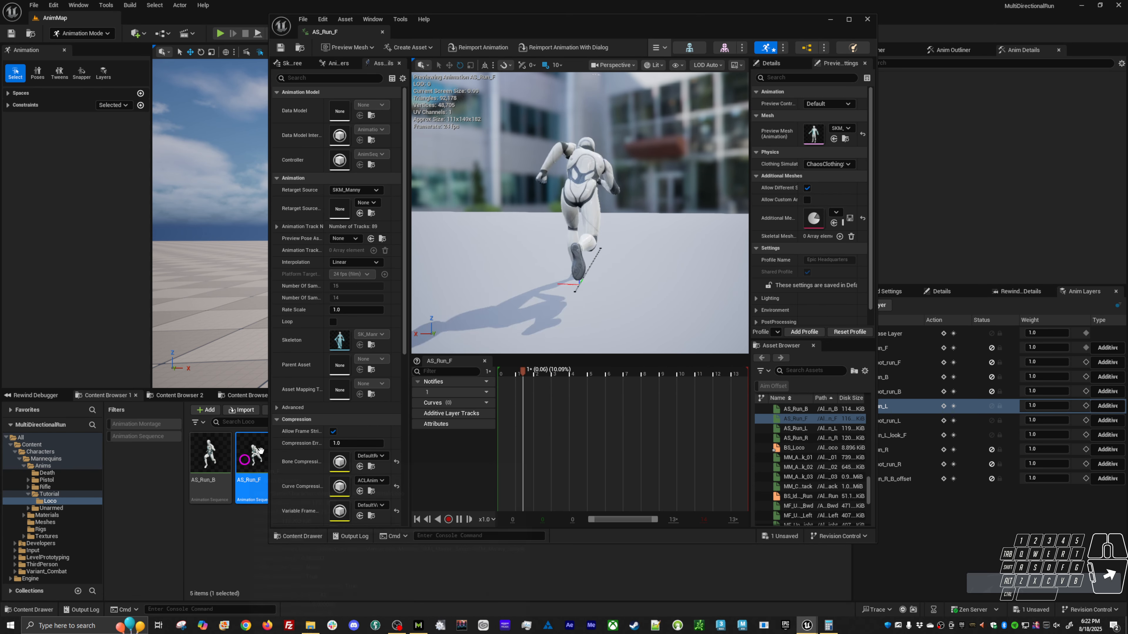
pyautogui.moveTo(652, 32); pyautogui.dragTo(747, 39)
pyautogui.click(302, 457)
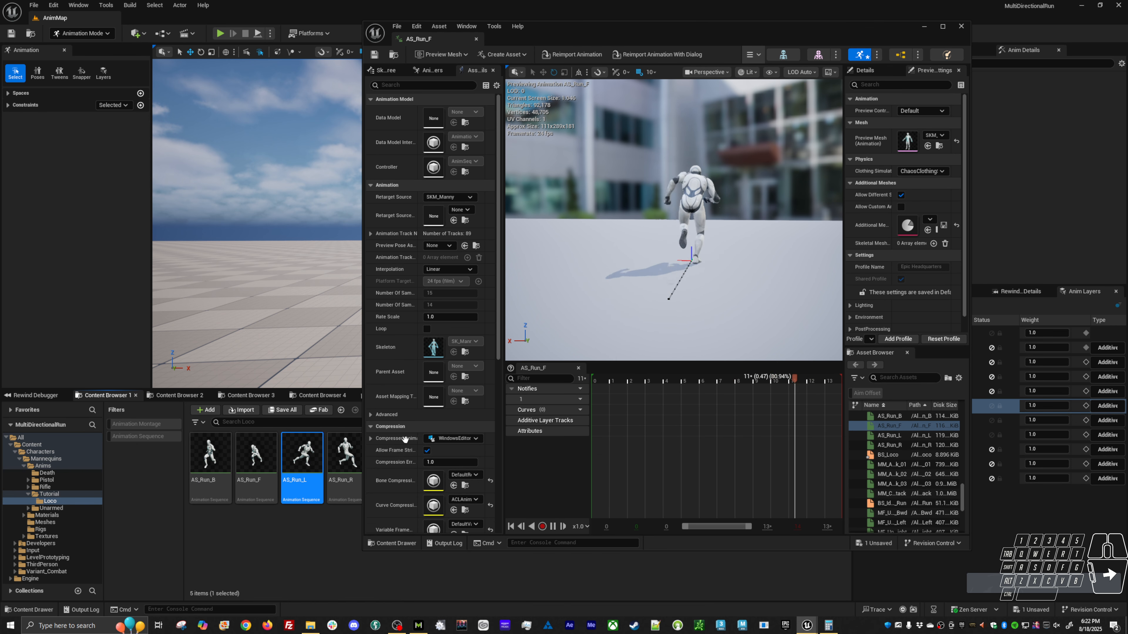
pyautogui.click(345, 466)
pyautogui.doubleClick(345, 466)
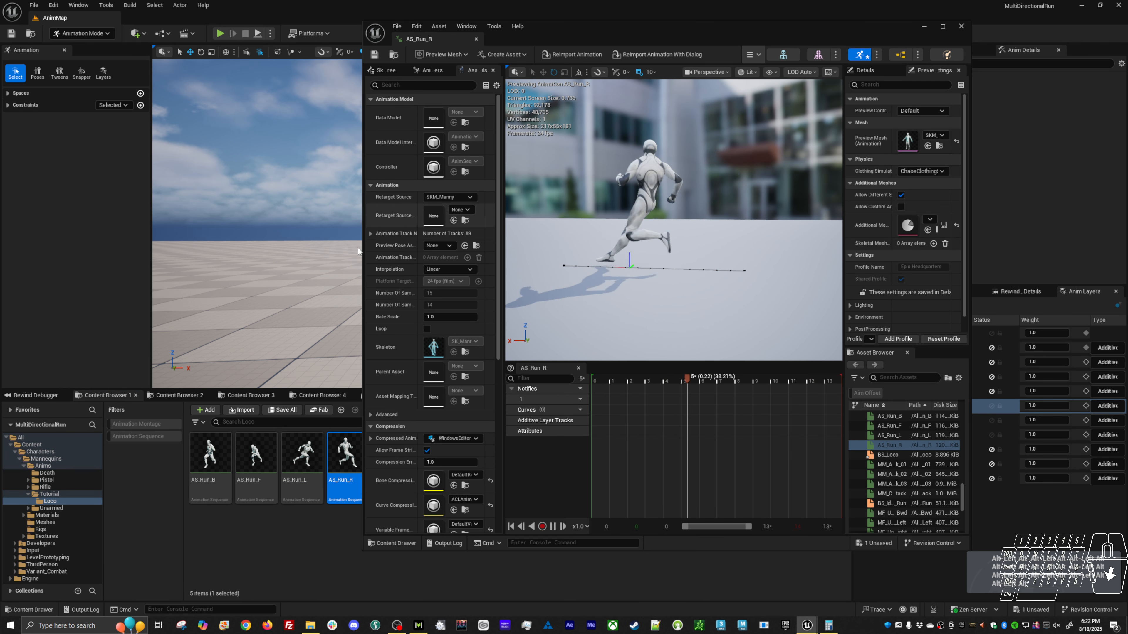
pyautogui.moveTo(362, 256); pyautogui.dragTo(453, 256)
pyautogui.click(407, 458)
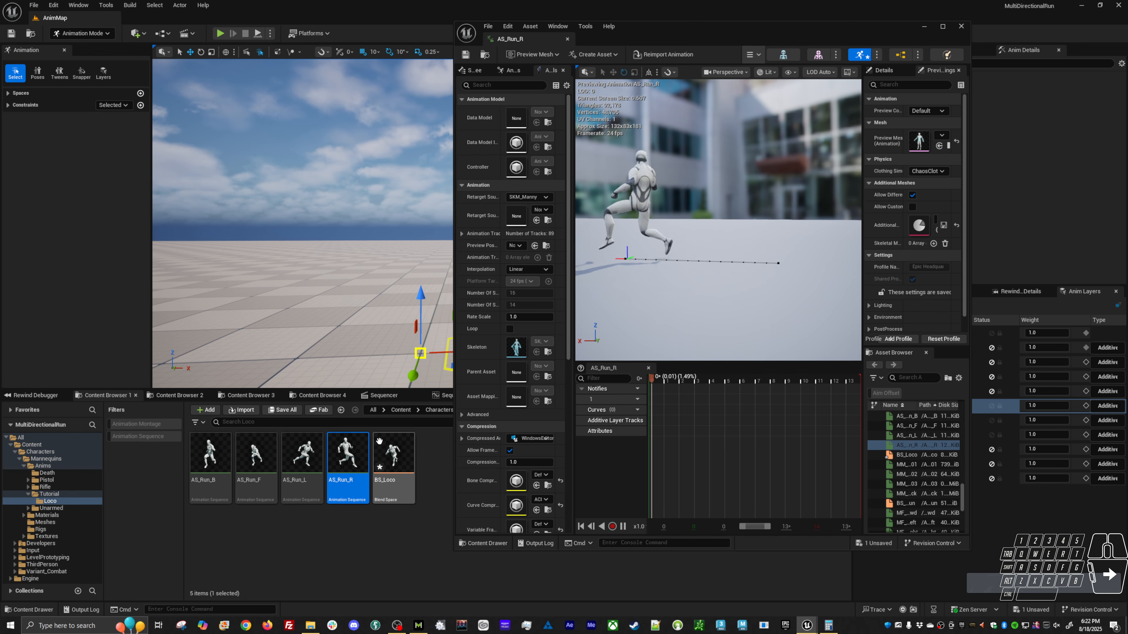
pyautogui.hotkey('ctrl', 's')
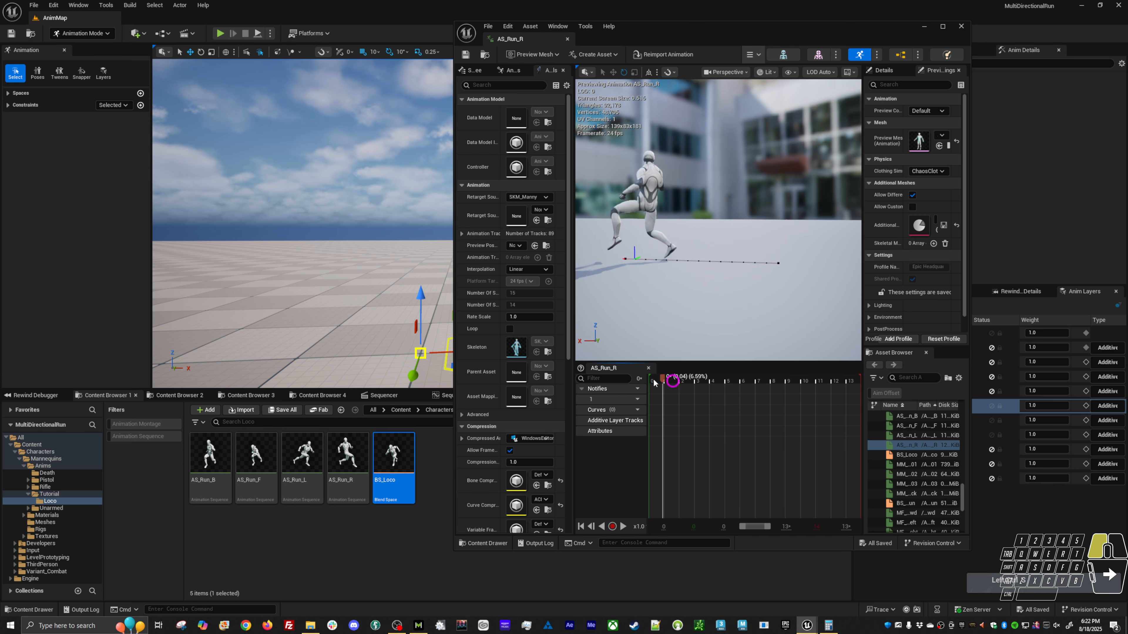
# Add an R sync marker to AS_Run_R at the right foot's ground contact around frame 3.
pyautogui.click(653, 381)
pyautogui.click(357, 450)
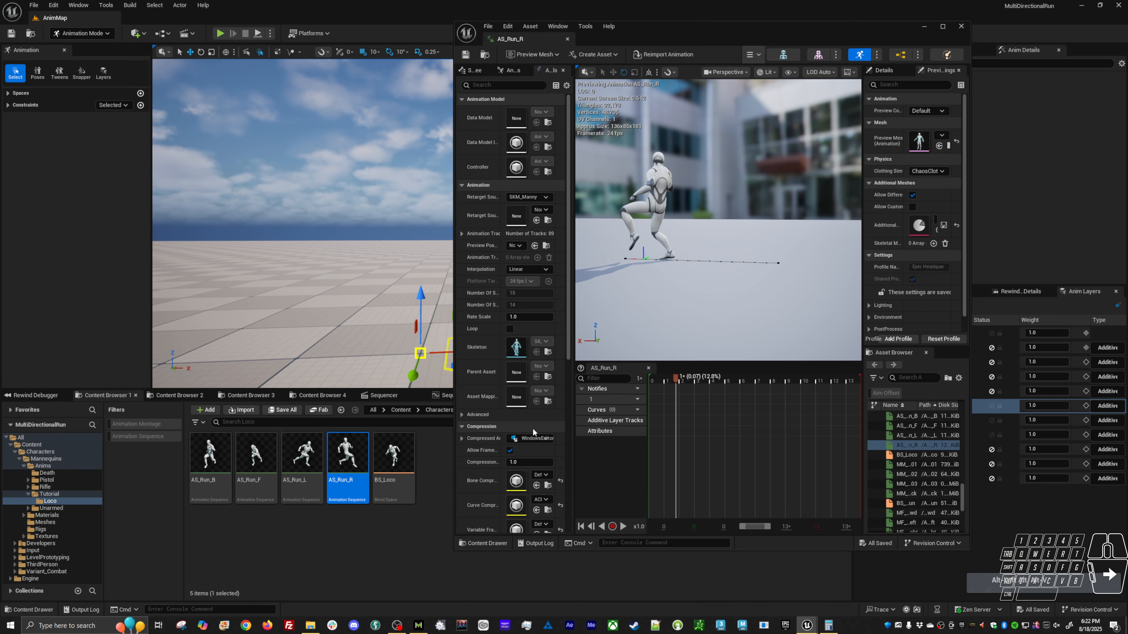
pyautogui.moveTo(683, 381); pyautogui.dragTo(631, 383)
pyautogui.keyDown('alt'); pyautogui.moveTo(640, 307); pyautogui.dragTo(652, 295); pyautogui.keyUp('alt')
pyautogui.moveTo(655, 379); pyautogui.dragTo(702, 381)
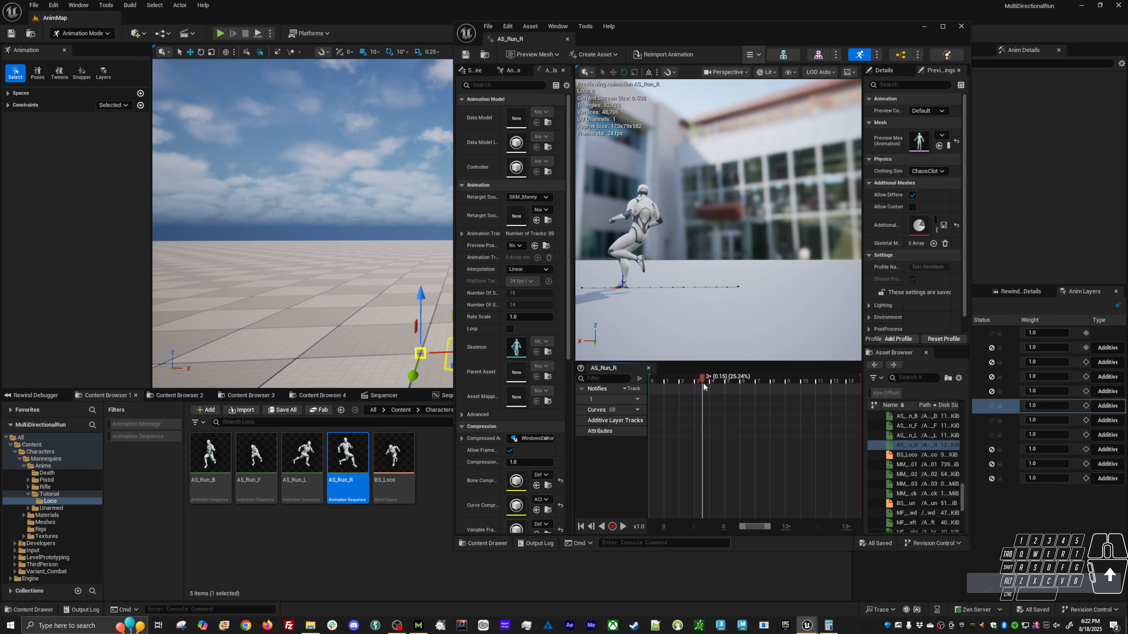
pyautogui.rightClick(701, 402)
pyautogui.moveTo(739, 437)
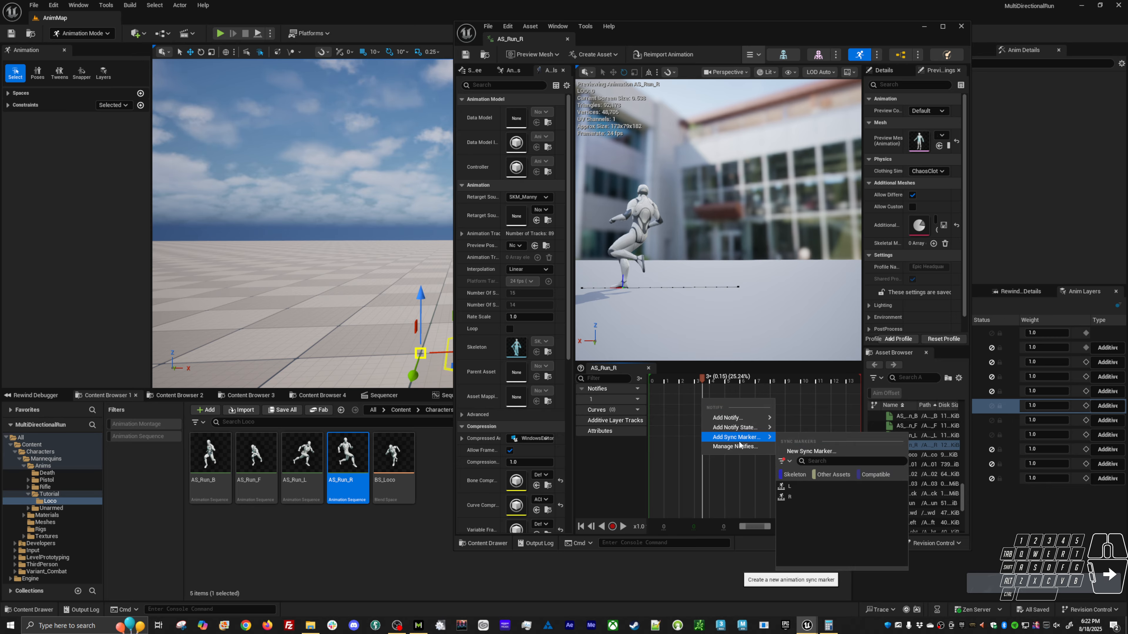
pyautogui.click(795, 495)
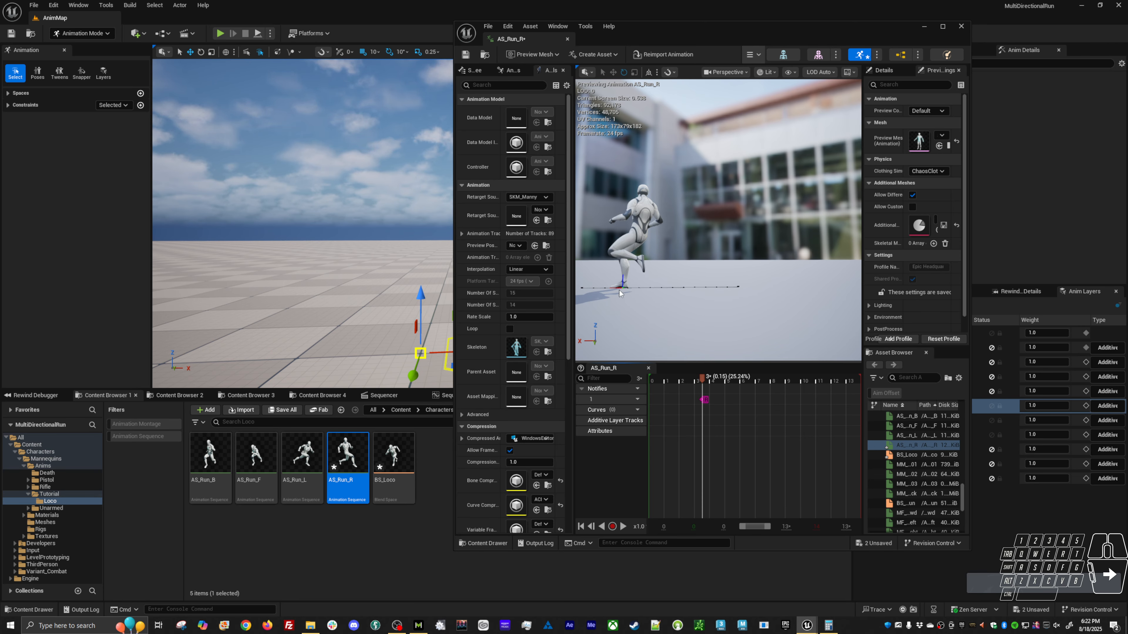
# Add an L sync marker to AS_Run_R at the left foot's ground contact around frame 10.
pyautogui.moveTo(701, 381); pyautogui.dragTo(808, 389)
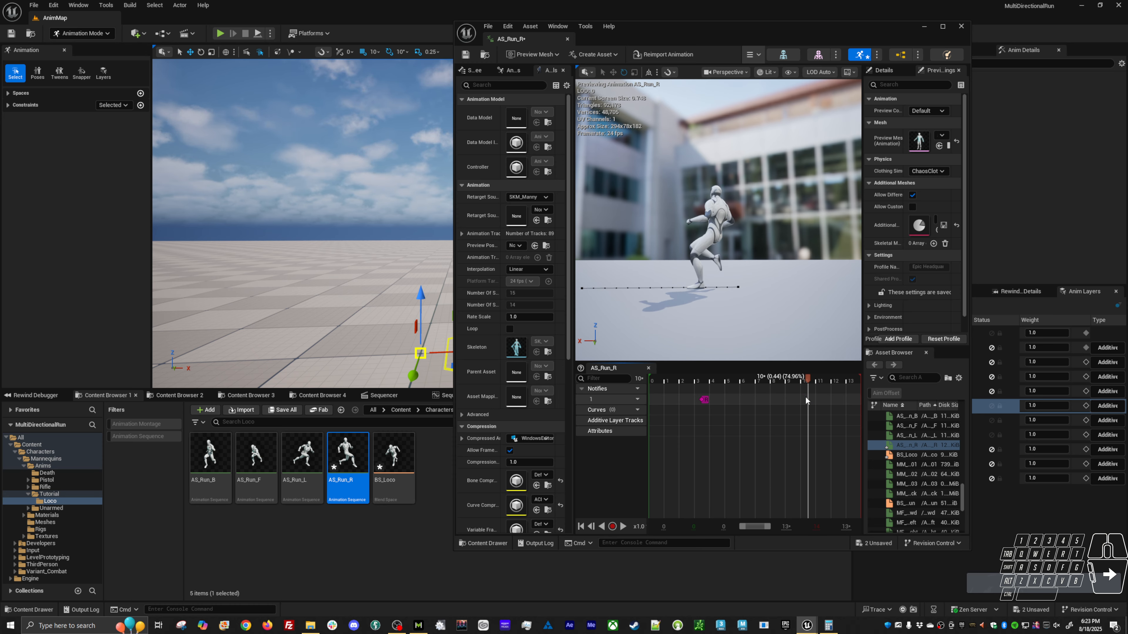
pyautogui.rightClick(806, 398)
pyautogui.moveTo(821, 437)
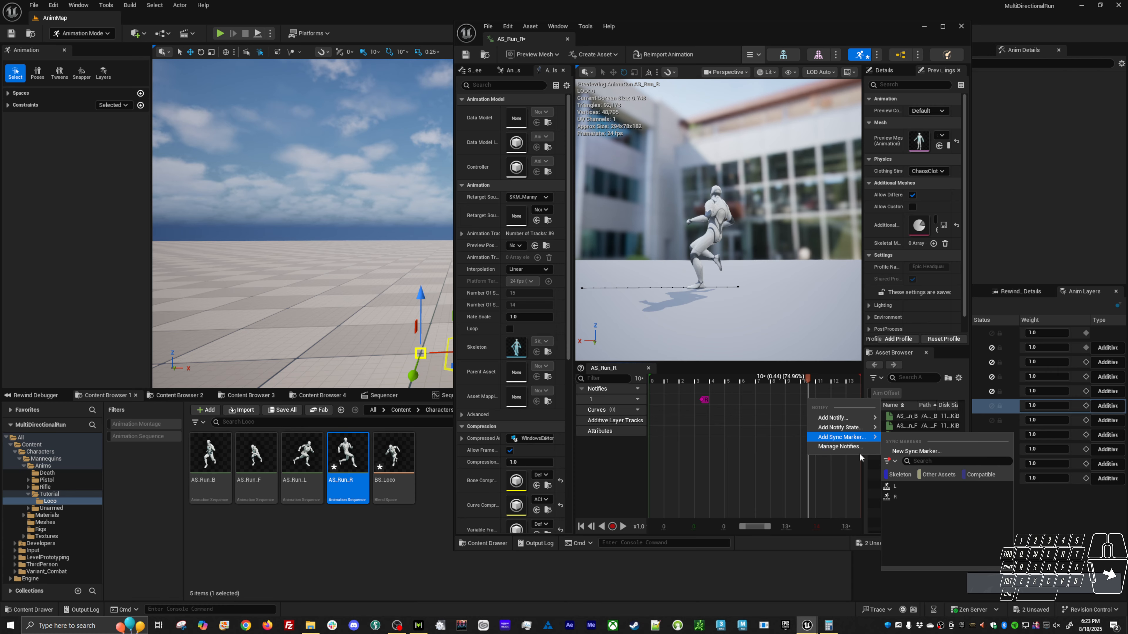
pyautogui.click(894, 486)
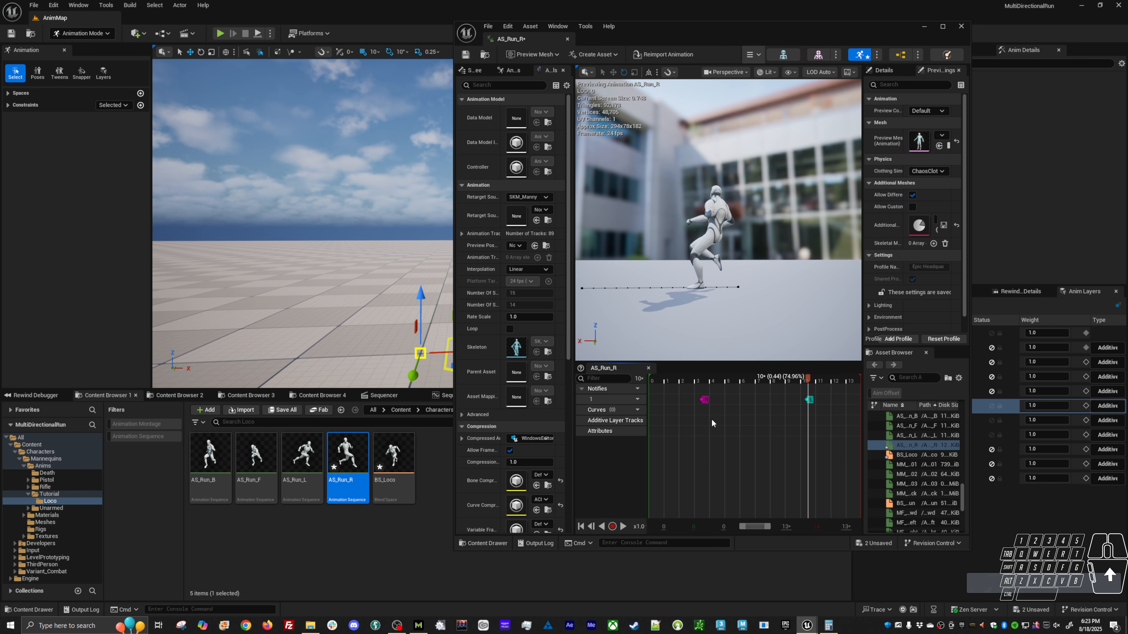
# Copy both sync markers from AS_Run_R and paste them at their original times into AS_Run_B.
pyautogui.rightClick(705, 401)
pyautogui.click(728, 422)
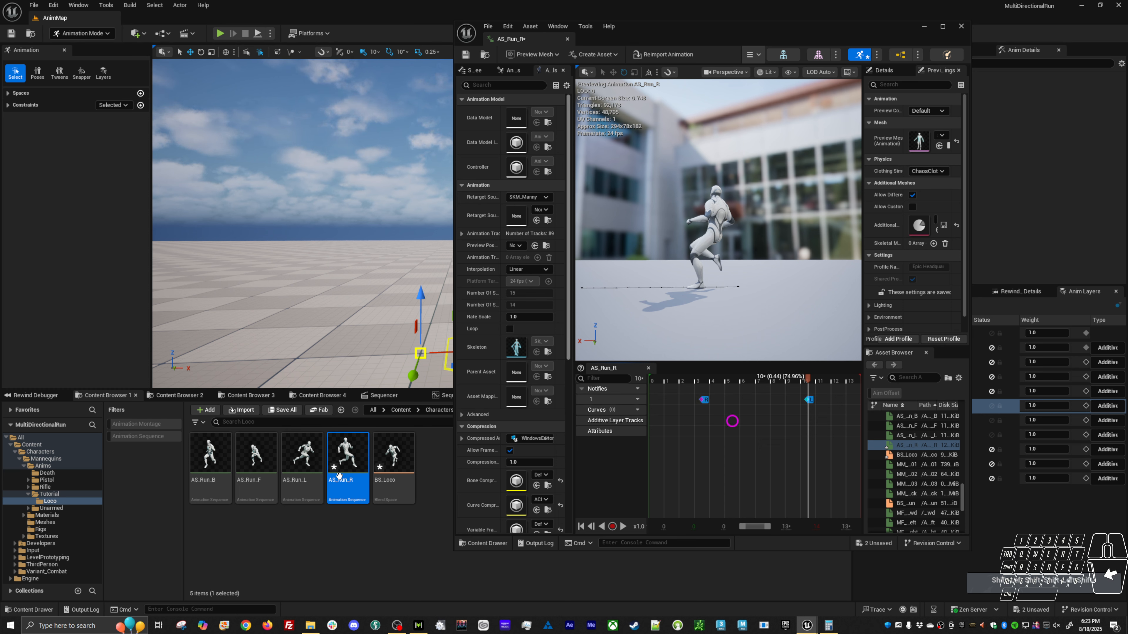
pyautogui.doubleClick(230, 477)
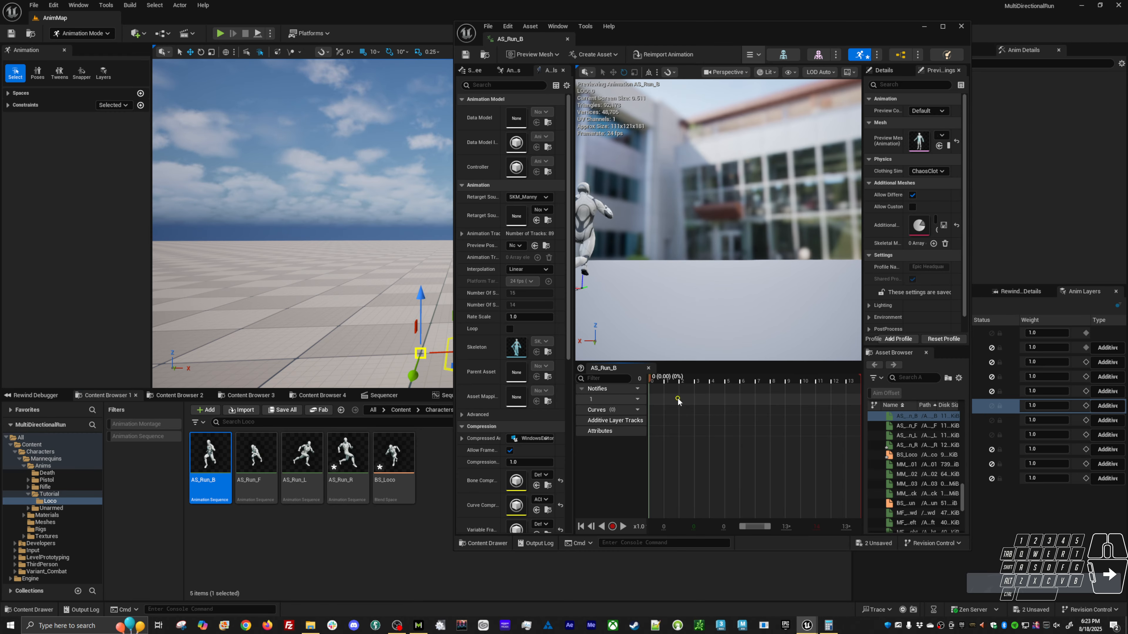
pyautogui.rightClick(677, 399)
pyautogui.click(714, 477)
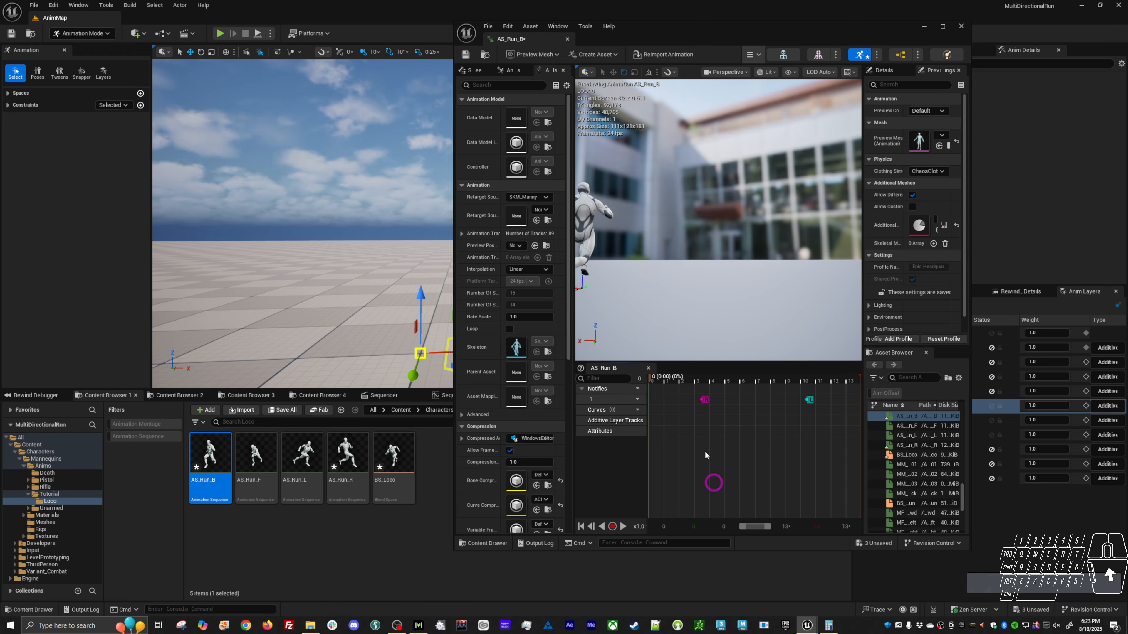
# Scrub AS_Run_B and examine from the side whether the foot contacts match the R and L sync markers.
pyautogui.moveTo(666, 383); pyautogui.dragTo(700, 385)
pyautogui.keyDown('alt'); pyautogui.moveTo(699, 382); pyautogui.dragTo(775, 377, button='middle'); pyautogui.keyUp('alt')
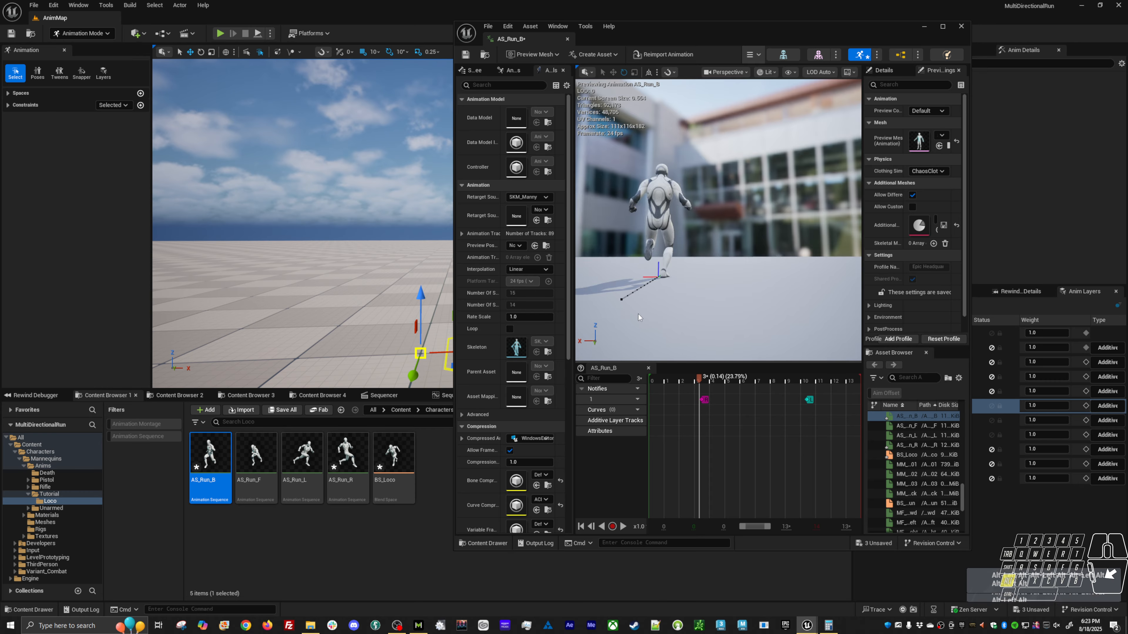
pyautogui.keyDown('alt'); pyautogui.moveTo(657, 311); pyautogui.dragTo(775, 322); pyautogui.keyUp('alt')
pyautogui.keyDown('alt'); pyautogui.moveTo(776, 323); pyautogui.dragTo(835, 324, button='middle'); pyautogui.keyUp('alt')
pyautogui.keyDown('alt'); pyautogui.moveTo(631, 313); pyautogui.dragTo(726, 321, button='middle'); pyautogui.keyUp('alt')
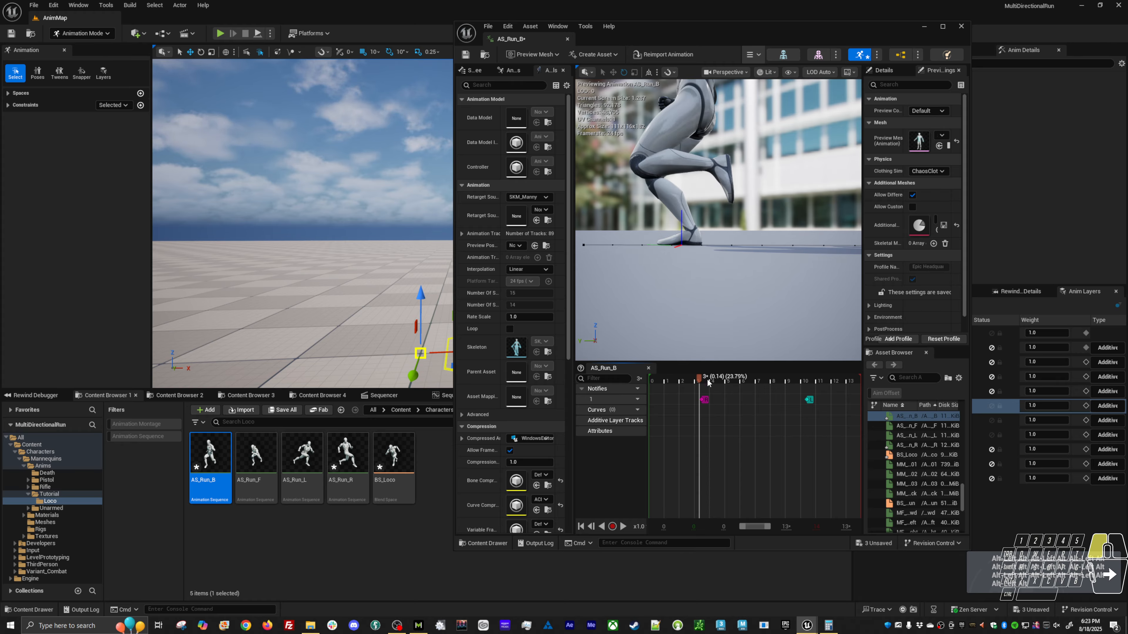
pyautogui.moveTo(701, 383); pyautogui.dragTo(795, 387)
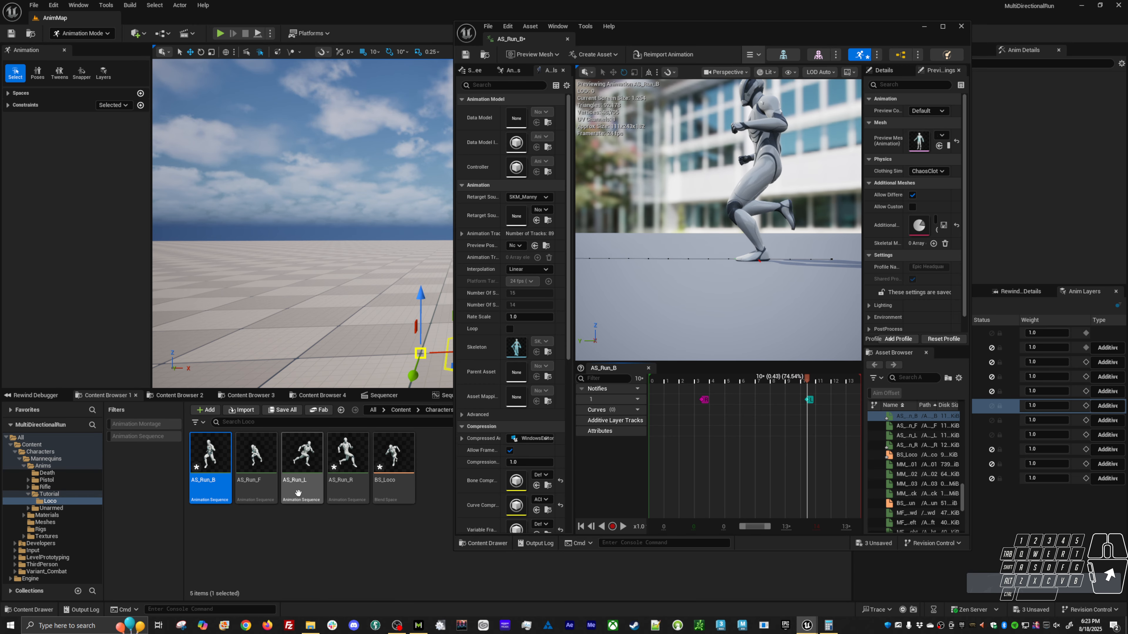
# Open AS_Run_L and add an L sync marker at the left foot's ground contact around frame 3.
pyautogui.doubleClick(302, 462)
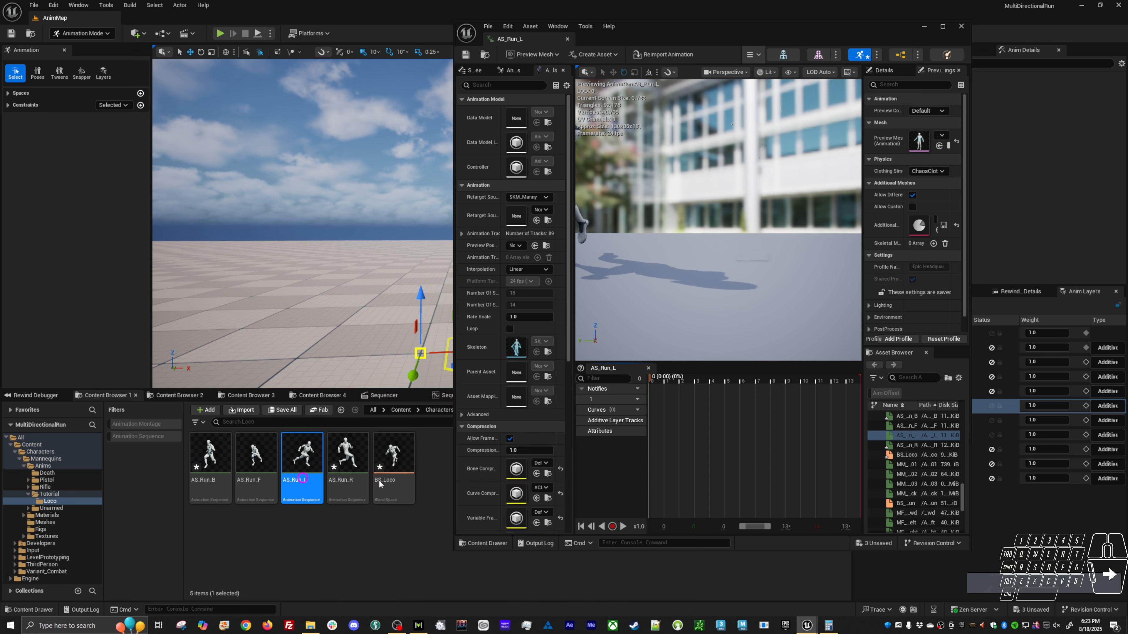
pyautogui.keyDown('alt'); pyautogui.moveTo(702, 291); pyautogui.dragTo(595, 277); pyautogui.keyUp('alt')
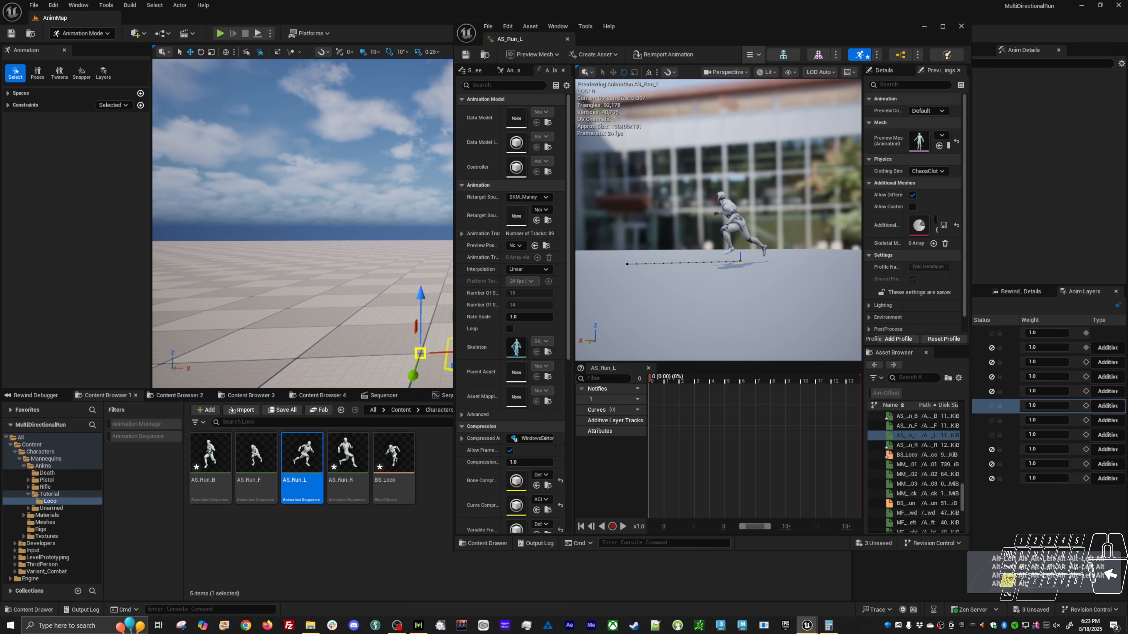
pyautogui.moveTo(666, 380); pyautogui.dragTo(697, 378)
pyautogui.moveTo(713, 311)
pyautogui.keyDown('alt'); pyautogui.mouseDown()
pyautogui.moveTo(674, 302)
pyautogui.moveTo(713, 306)
pyautogui.mouseUp(); pyautogui.keyUp('alt')
pyautogui.moveTo(713, 311)
pyautogui.keyDown('alt'); pyautogui.mouseDown(button='middle')
pyautogui.moveTo(684, 311)
pyautogui.moveTo(701, 311)
pyautogui.mouseUp(button='middle'); pyautogui.keyUp('alt')
pyautogui.keyDown('alt'); pyautogui.moveTo(713, 310); pyautogui.dragTo(750, 311); pyautogui.keyUp('alt')
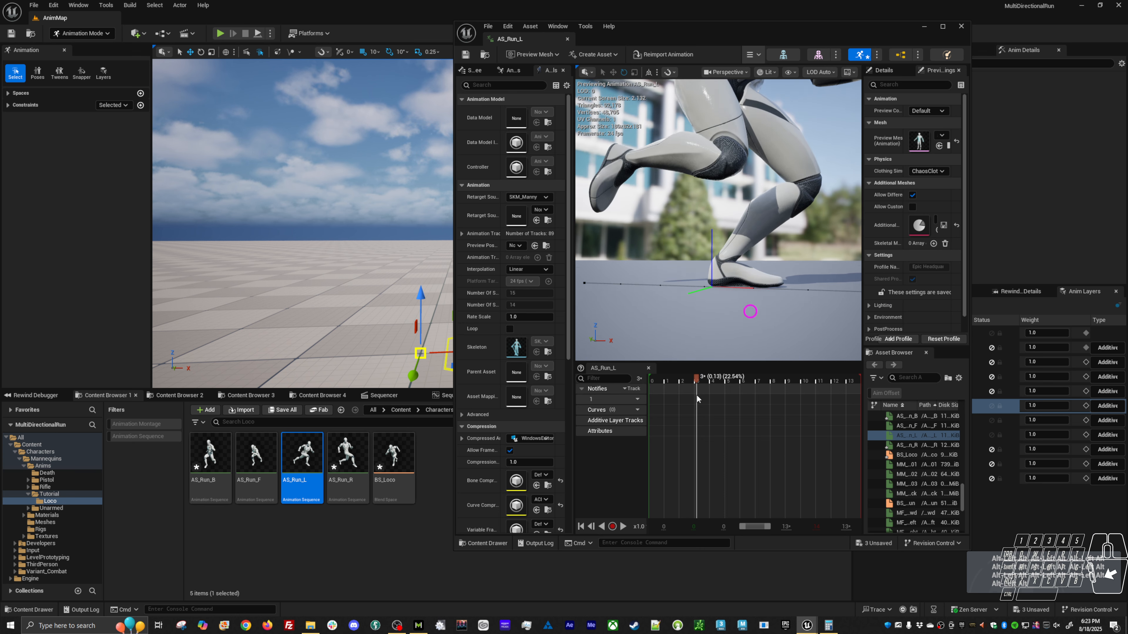
pyautogui.click(703, 381)
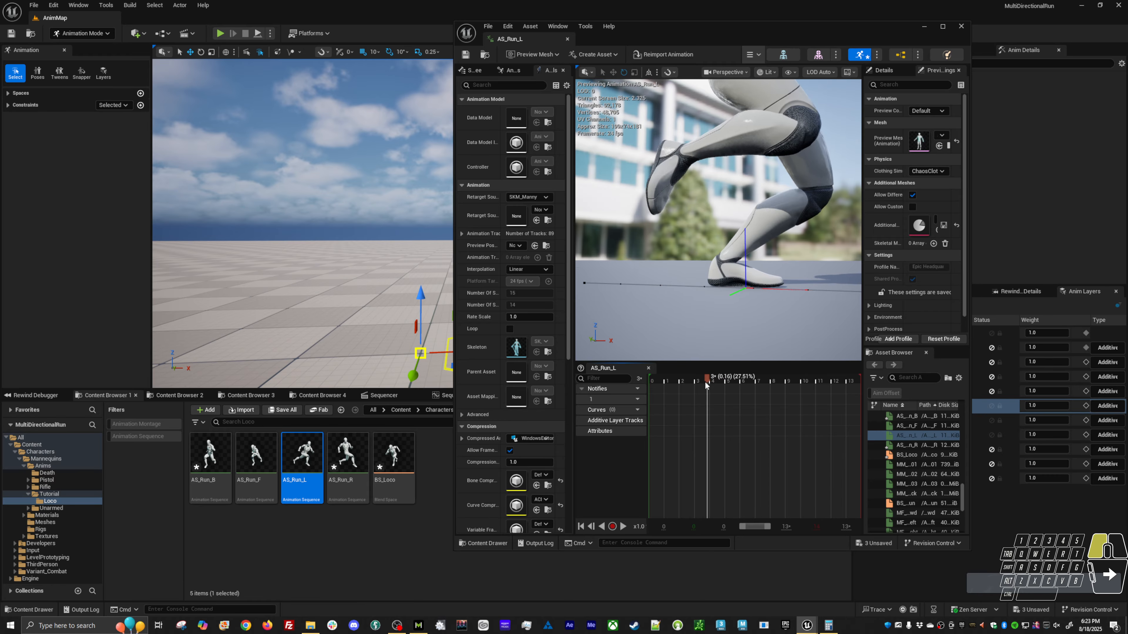
pyautogui.moveTo(703, 384); pyautogui.dragTo(702, 384)
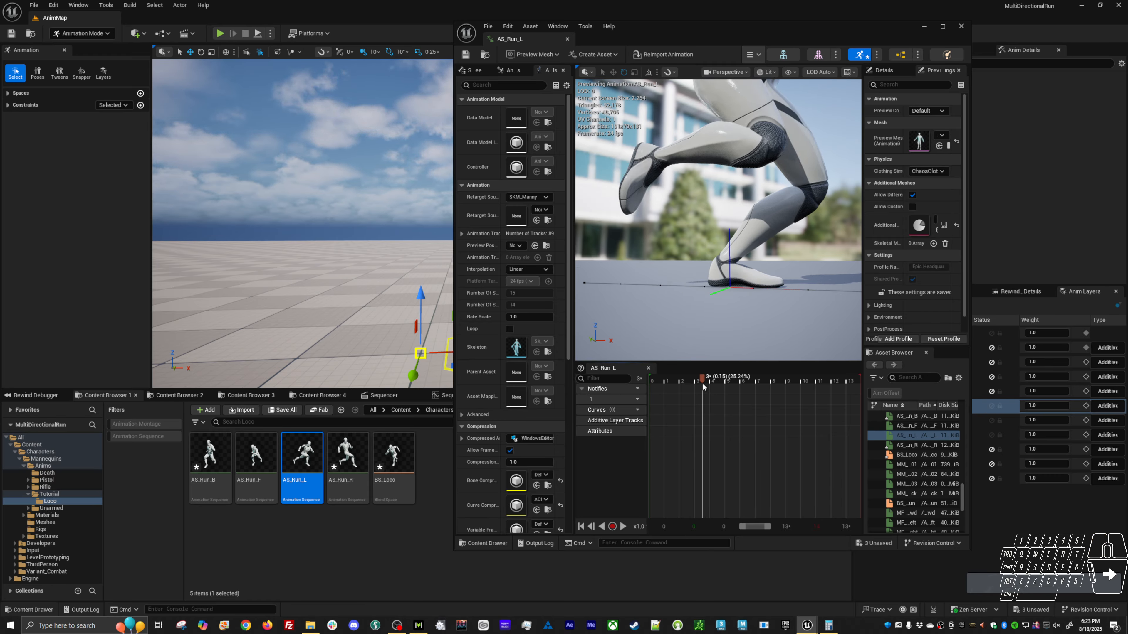
pyautogui.rightClick(703, 402)
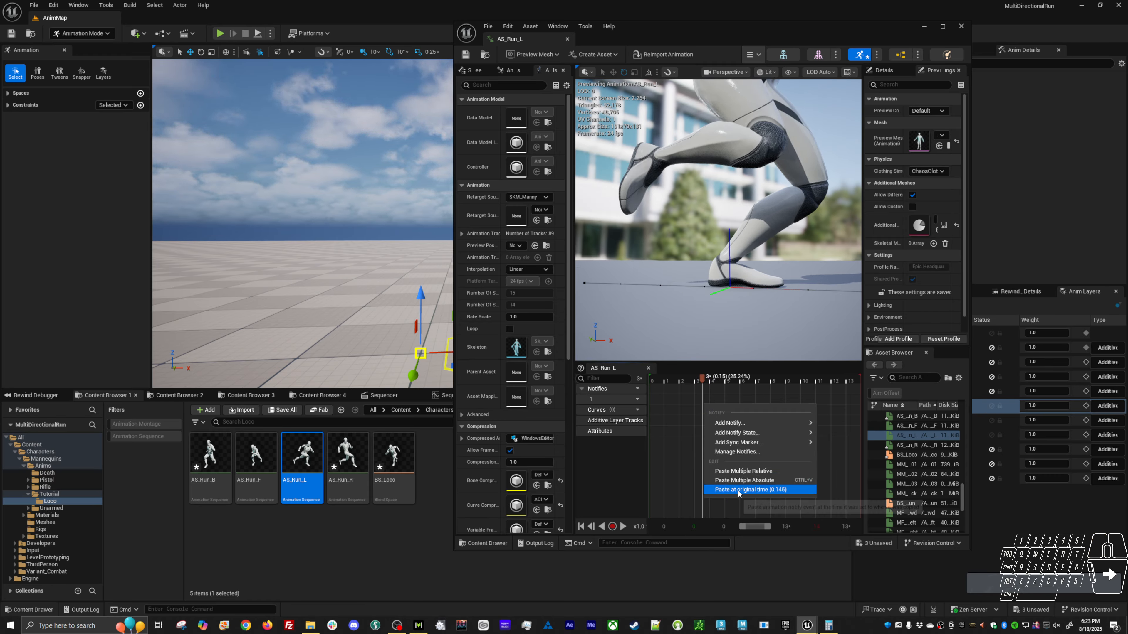
pyautogui.moveTo(750, 445)
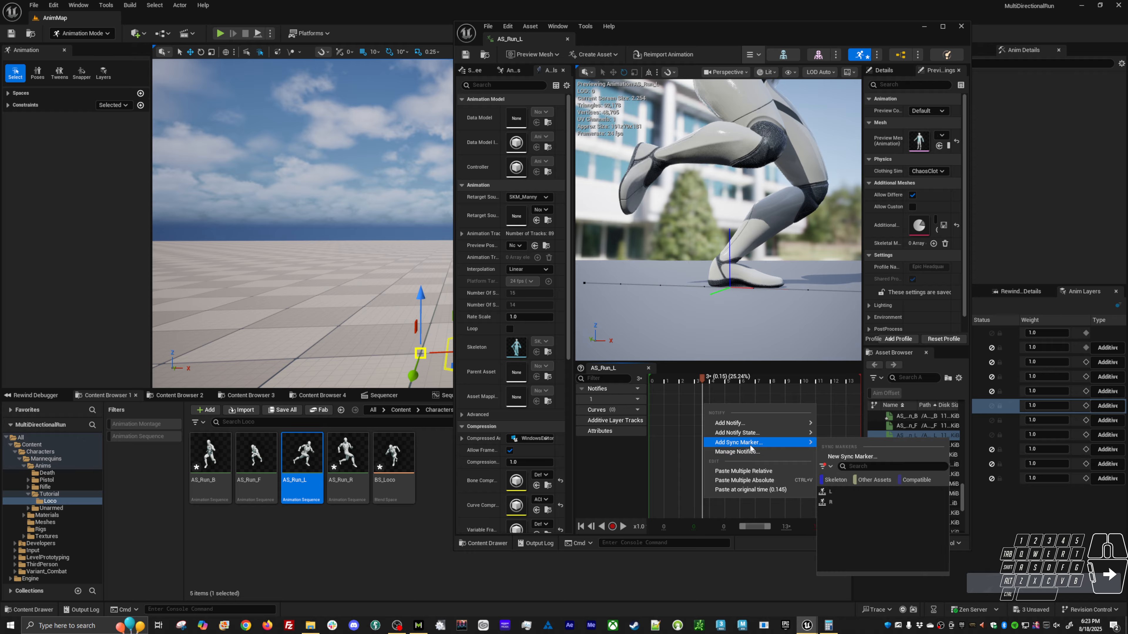
pyautogui.click(842, 491)
# Add an R sync marker to AS_Run_L at the right foot's ground contact around frame 10.
pyautogui.moveTo(782, 320)
pyautogui.mouseDown(button='right')
pyautogui.moveTo(702, 313)
pyautogui.moveTo(785, 322)
pyautogui.mouseUp(button='right')
pyautogui.moveTo(762, 378); pyautogui.dragTo(799, 379)
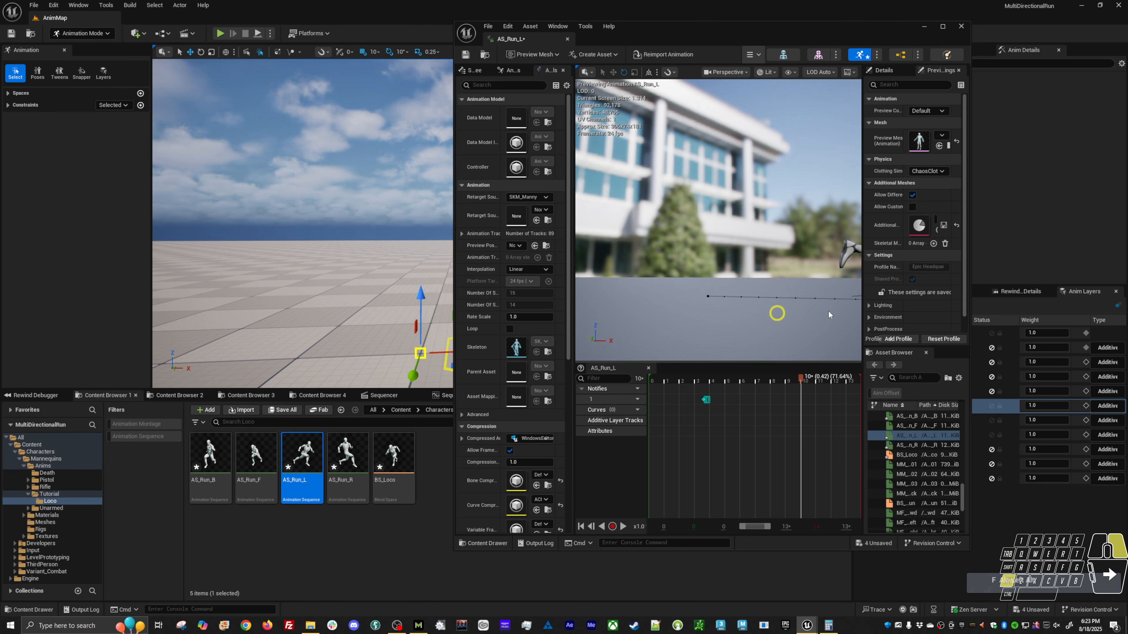
pyautogui.keyDown('alt'); pyautogui.moveTo(828, 315); pyautogui.dragTo(1093, 339); pyautogui.keyUp('alt')
pyautogui.keyDown('alt'); pyautogui.moveTo(1093, 338); pyautogui.dragTo(1127, 337, button='middle'); pyautogui.keyUp('alt')
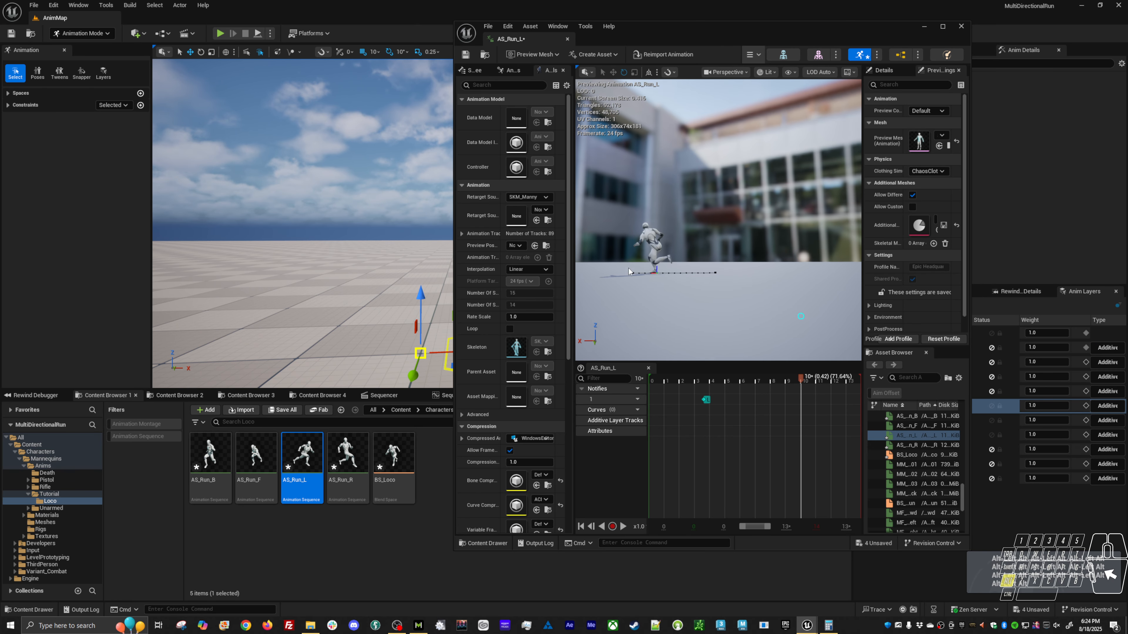
pyautogui.keyDown('alt'); pyautogui.moveTo(1127, 337); pyautogui.dragTo(1127, 356, button='right'); pyautogui.keyUp('alt')
pyautogui.keyDown('alt'); pyautogui.moveTo(1127, 355); pyautogui.dragTo(1127, 335, button='middle'); pyautogui.keyUp('alt')
pyautogui.keyDown('alt'); pyautogui.moveTo(1127, 335); pyautogui.dragTo(660, 283, button='right'); pyautogui.keyUp('alt')
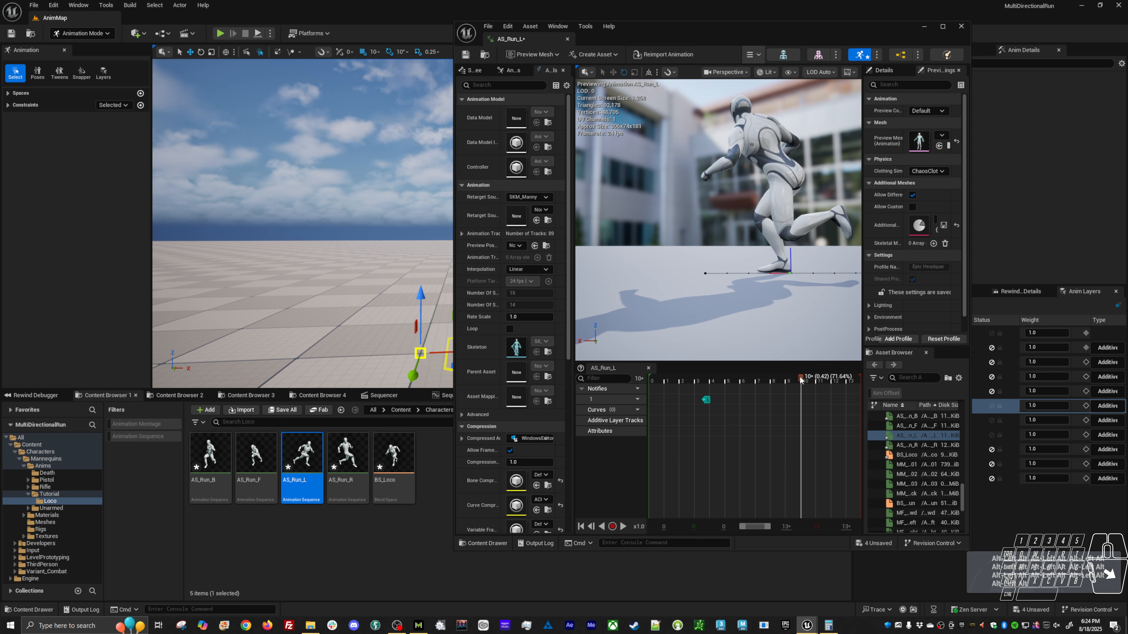
pyautogui.moveTo(815, 382)
pyautogui.mouseDown()
pyautogui.moveTo(799, 383)
pyautogui.moveTo(808, 384)
pyautogui.mouseUp()
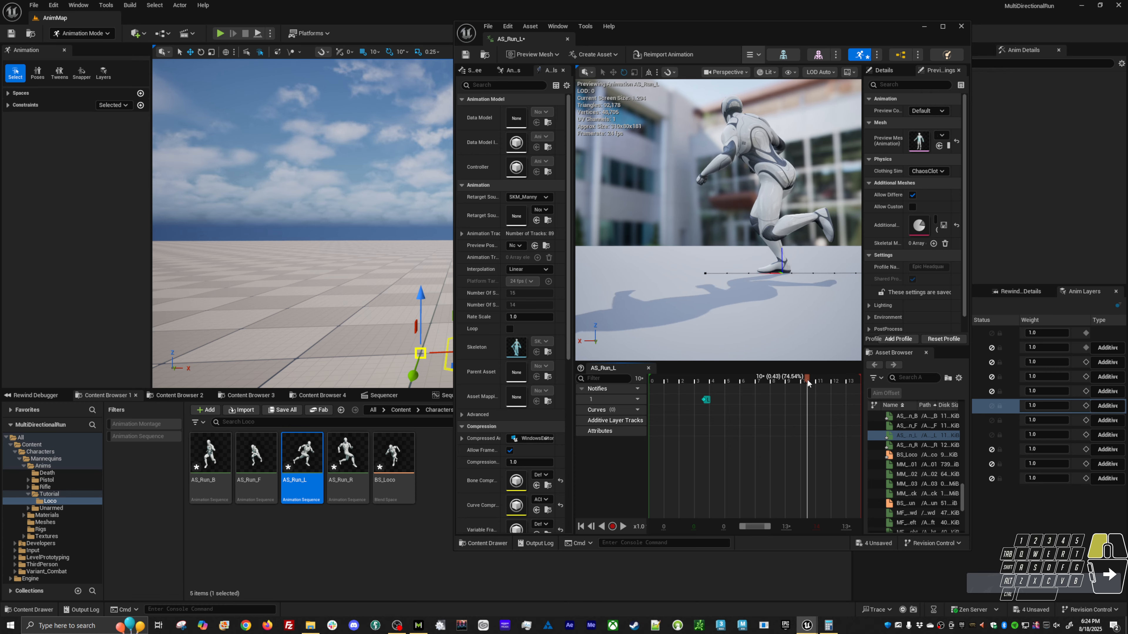
pyautogui.rightClick(803, 399)
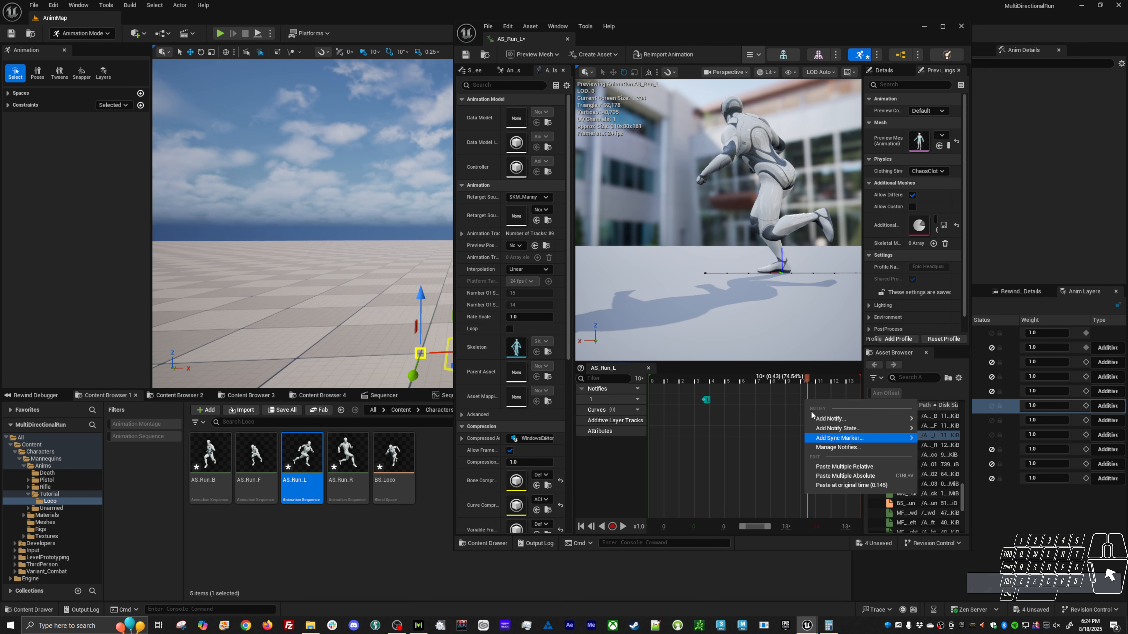
pyautogui.moveTo(870, 438)
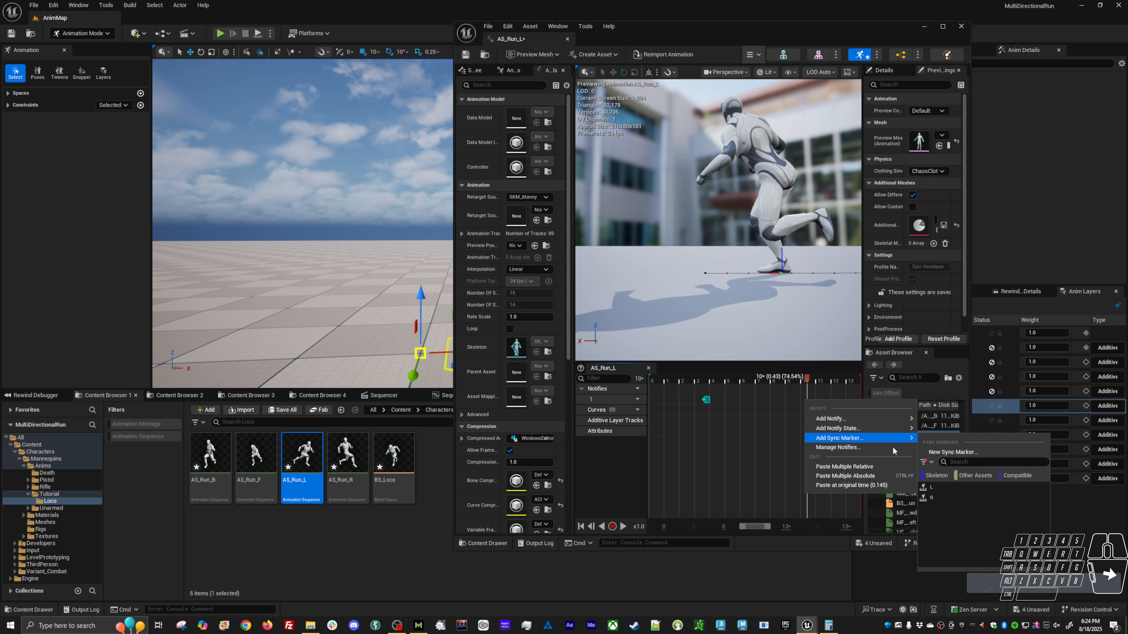
pyautogui.click(937, 499)
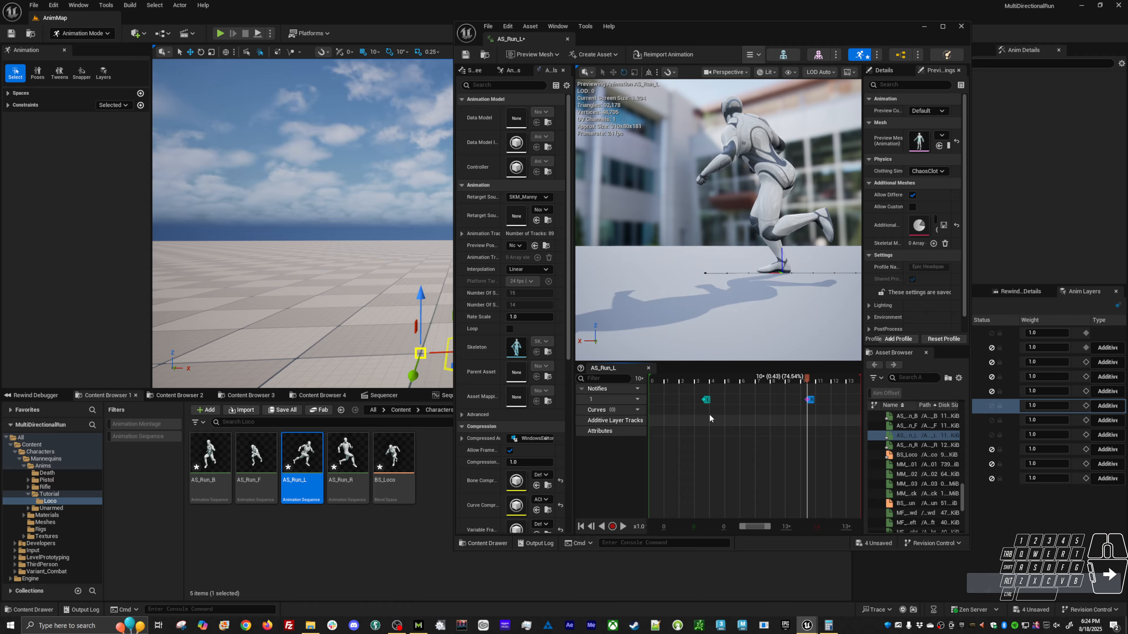
# Copy both sync markers from AS_Run_L and paste them at their original times into AS_Run_F.
pyautogui.keyDown('shift'); pyautogui.rightClick(706, 398); pyautogui.keyUp('shift')
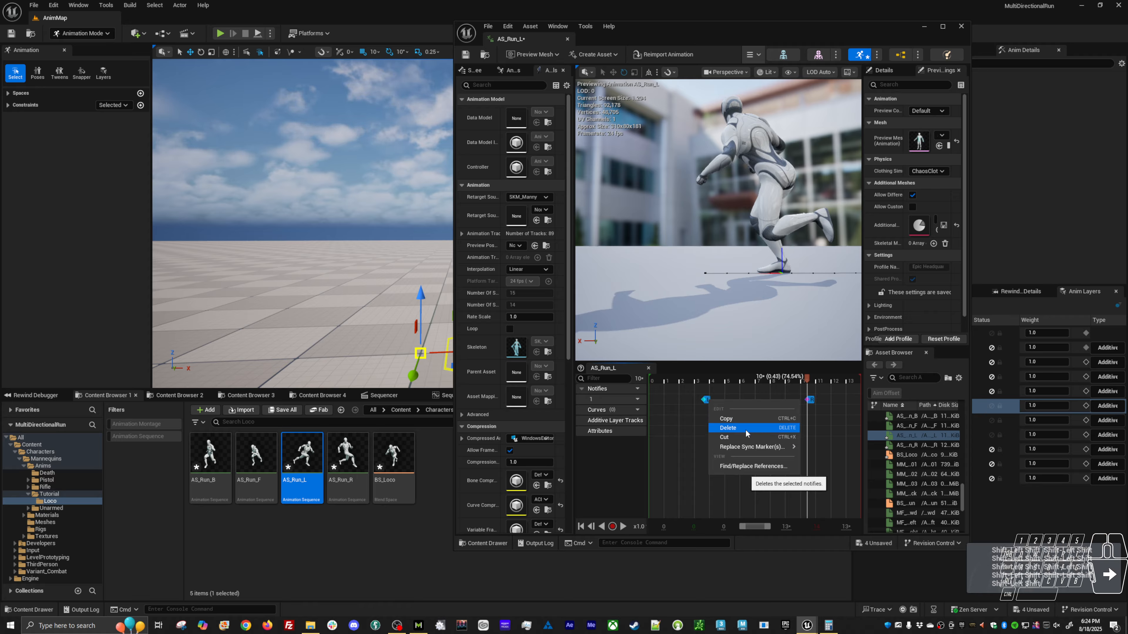
pyautogui.click(748, 419)
pyautogui.doubleClick(262, 451)
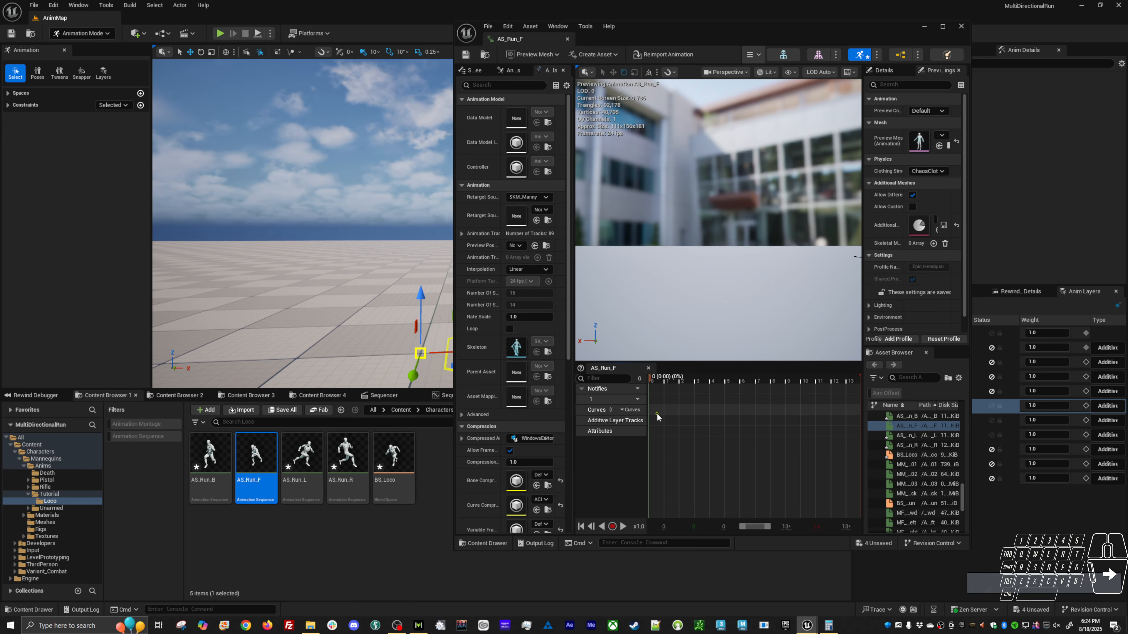
pyautogui.rightClick(657, 413)
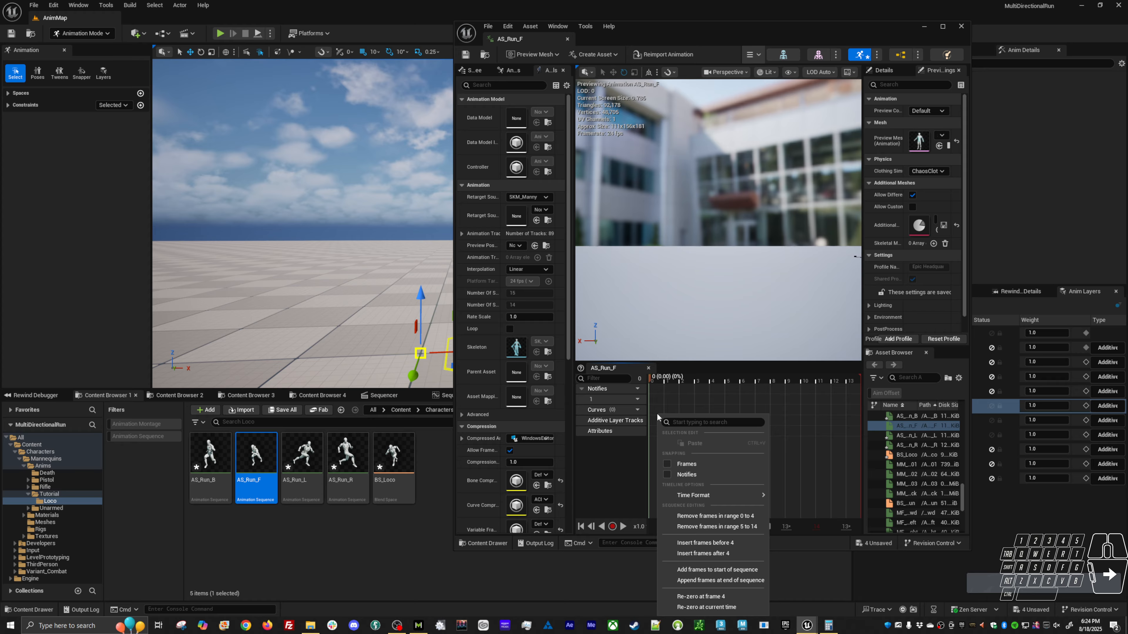
pyautogui.click(656, 400)
pyautogui.rightClick(656, 399)
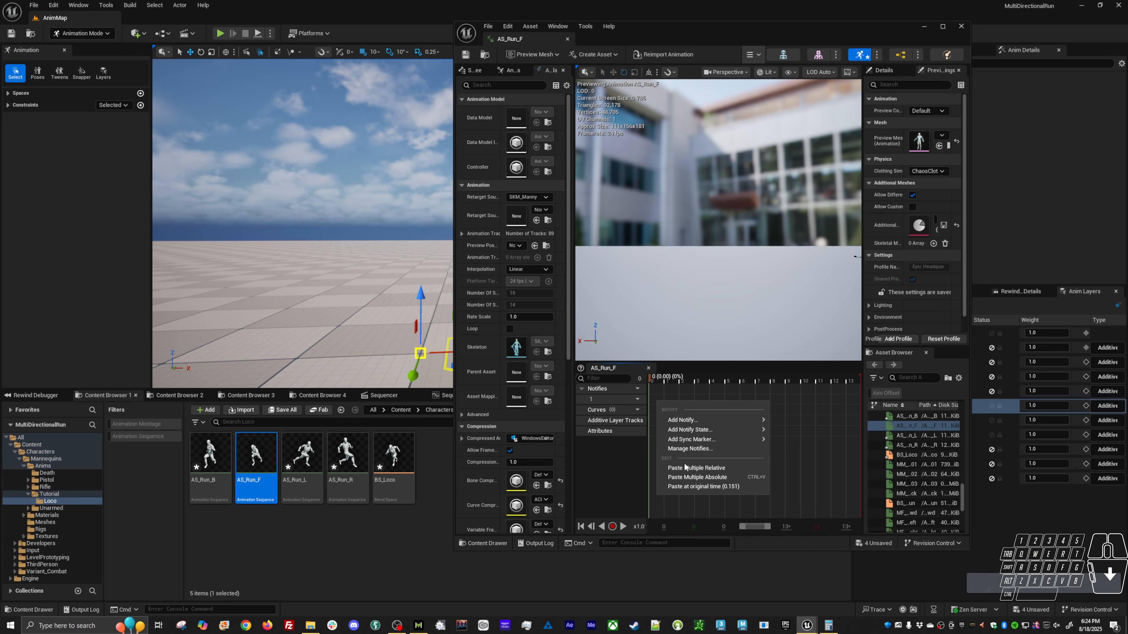
pyautogui.click(689, 486)
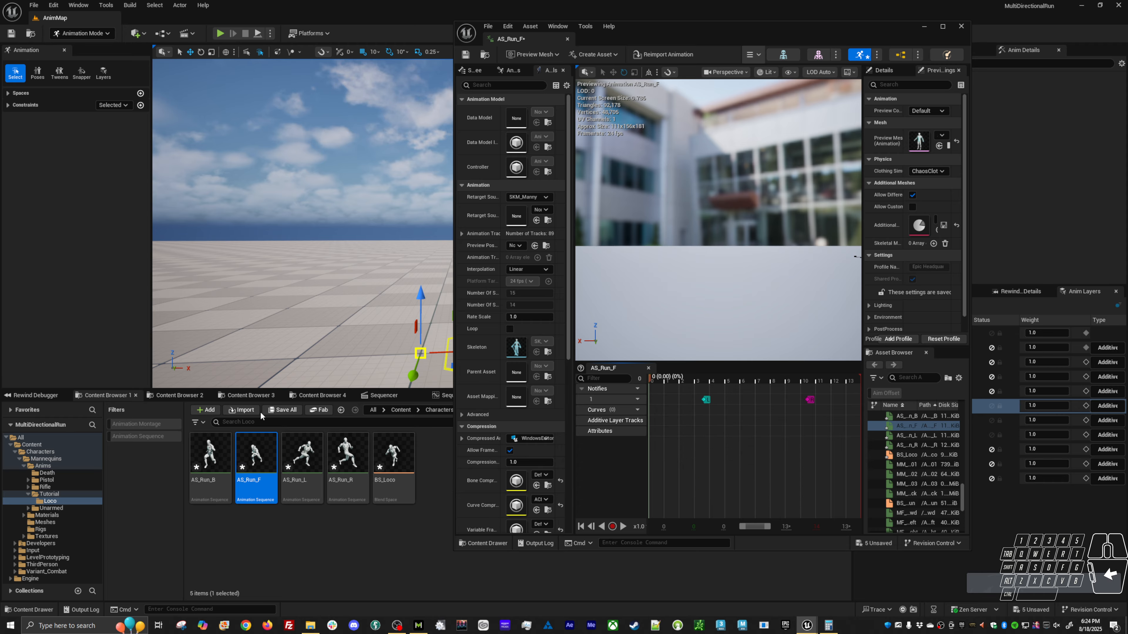
# Save all five assets in the Loco folder and open the BS_Loco blend space.
pyautogui.click(392, 457)
pyautogui.hotkey('ctrl', 'shift', 's')
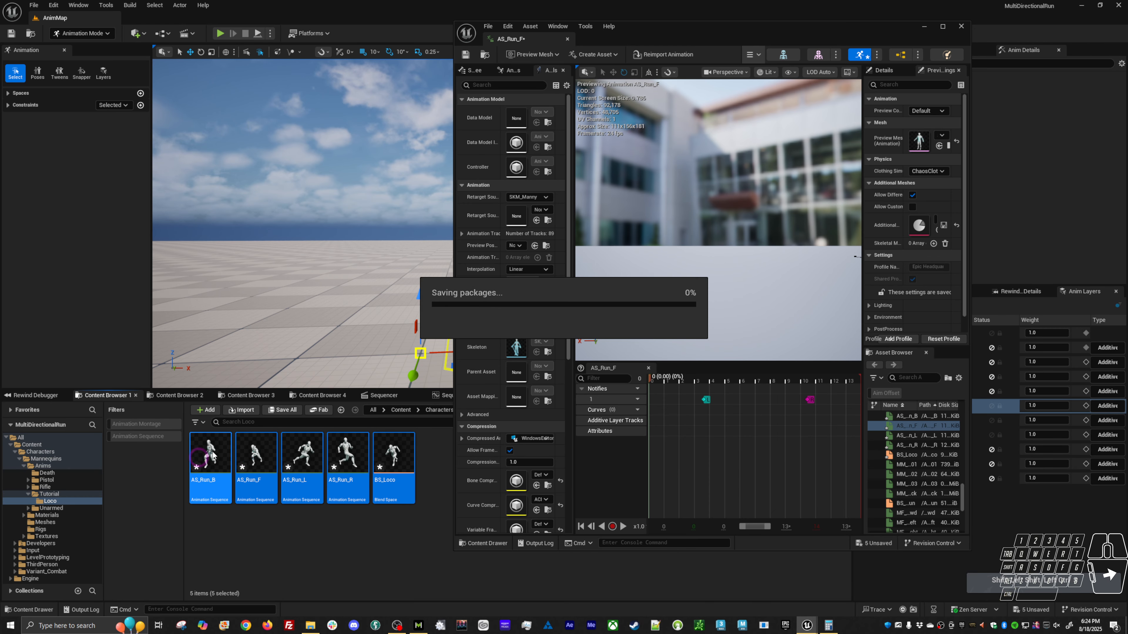
pyautogui.doubleClick(403, 463)
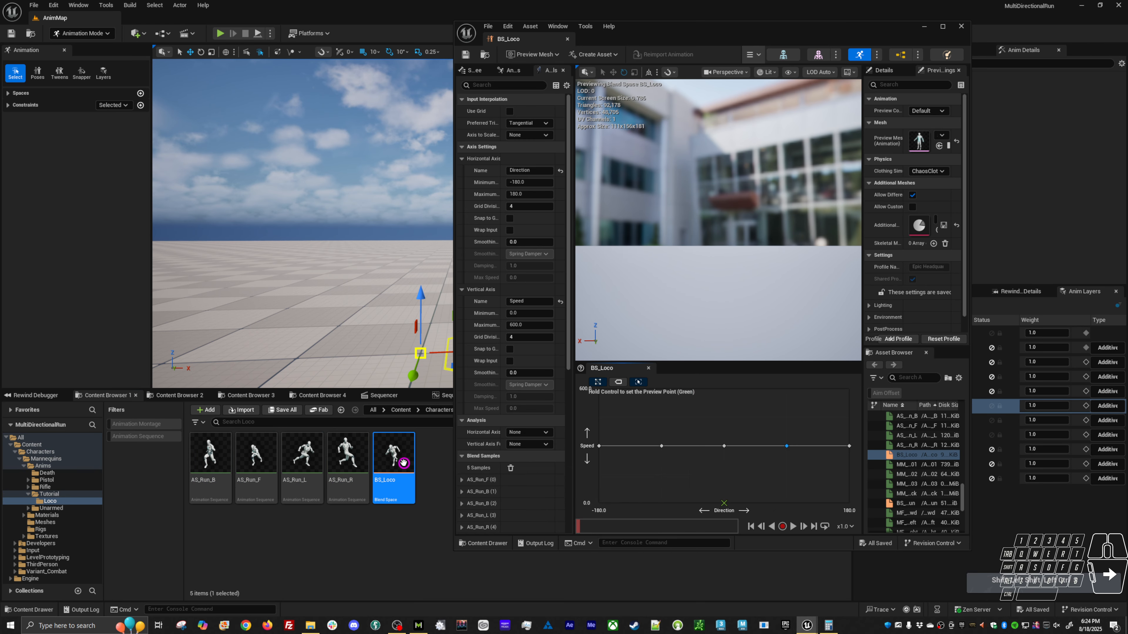
# Play BS_Loco and move its preview point along the Direction axis to examine the blending between the directional runs.
pyautogui.keyDown('alt'); pyautogui.moveTo(720, 284); pyautogui.dragTo(730, 300, button='middle'); pyautogui.keyUp('alt')
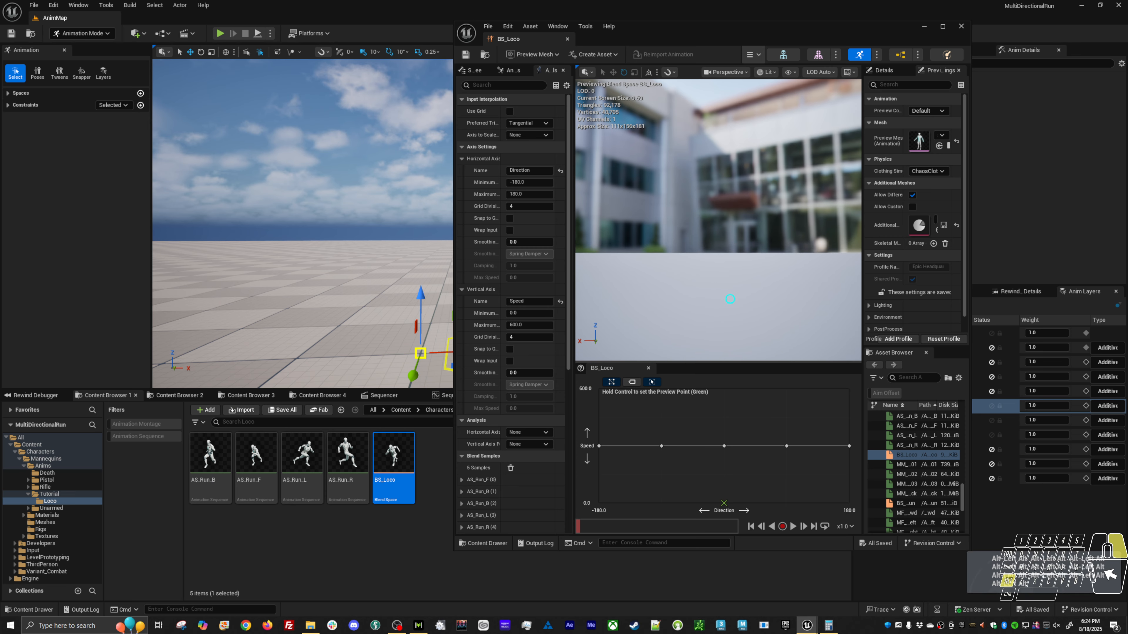
pyautogui.keyDown('alt'); pyautogui.moveTo(729, 300); pyautogui.dragTo(693, 293, button='right'); pyautogui.keyUp('alt')
pyautogui.keyDown('alt'); pyautogui.moveTo(730, 300); pyautogui.dragTo(675, 316, button='middle'); pyautogui.keyUp('alt')
pyautogui.keyDown('alt'); pyautogui.moveTo(729, 300); pyautogui.dragTo(752, 311, button='right'); pyautogui.keyUp('alt')
pyautogui.keyDown('alt'); pyautogui.moveTo(753, 311); pyautogui.dragTo(804, 333); pyautogui.keyUp('alt')
pyautogui.press('ctrl')
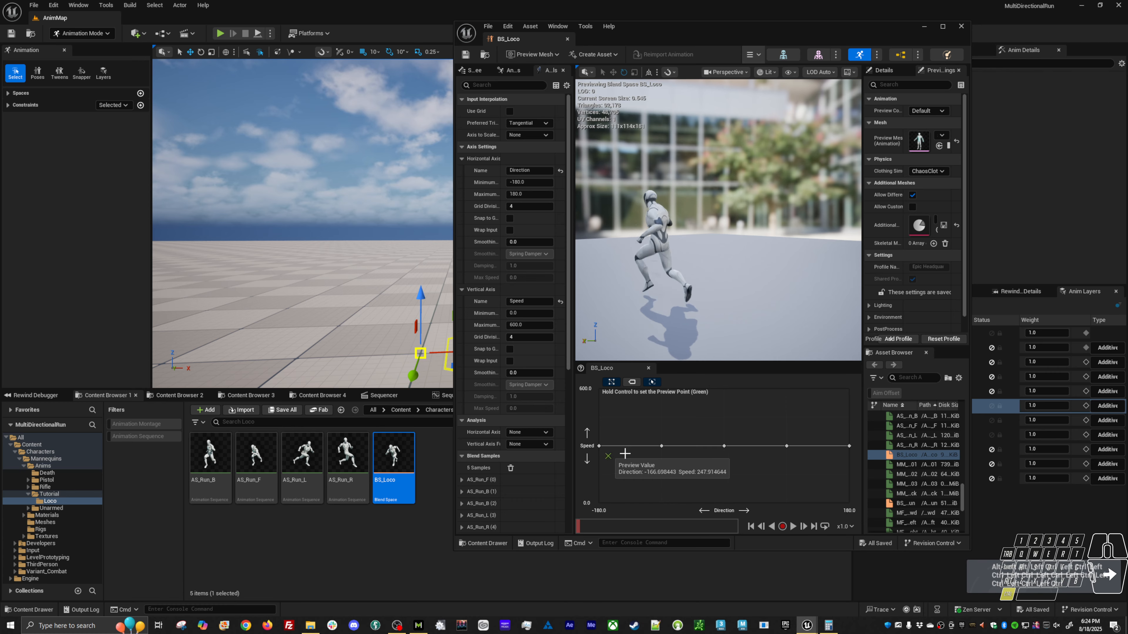
pyautogui.press('space')
pyautogui.press('ctrl')
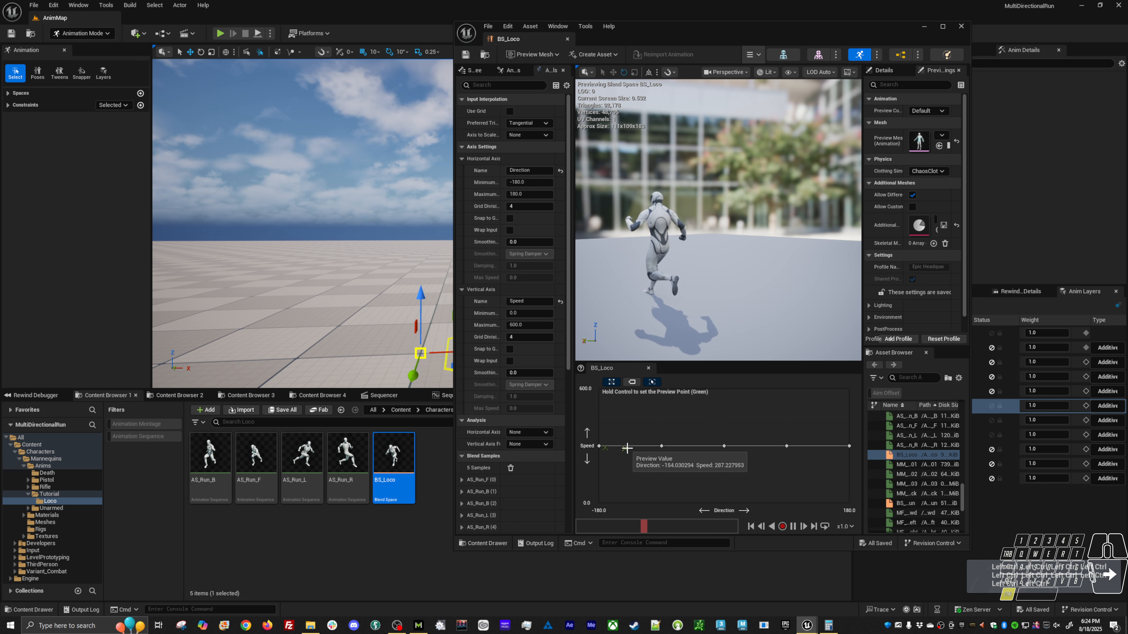
pyautogui.keyDown('alt'); pyautogui.moveTo(628, 289); pyautogui.dragTo(544, 280); pyautogui.keyUp('alt')
pyautogui.press('ctrl')
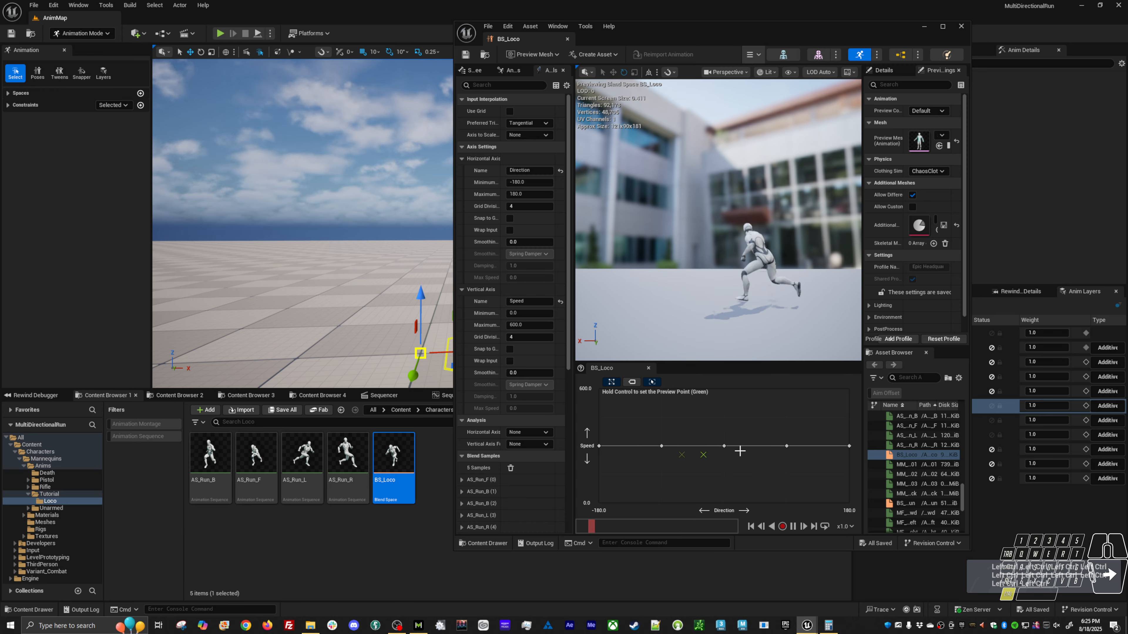
pyautogui.keyDown('alt'); pyautogui.moveTo(784, 318); pyautogui.dragTo(825, 261); pyautogui.keyUp('alt')
pyautogui.click(391, 558)
pyautogui.rightClick(272, 546)
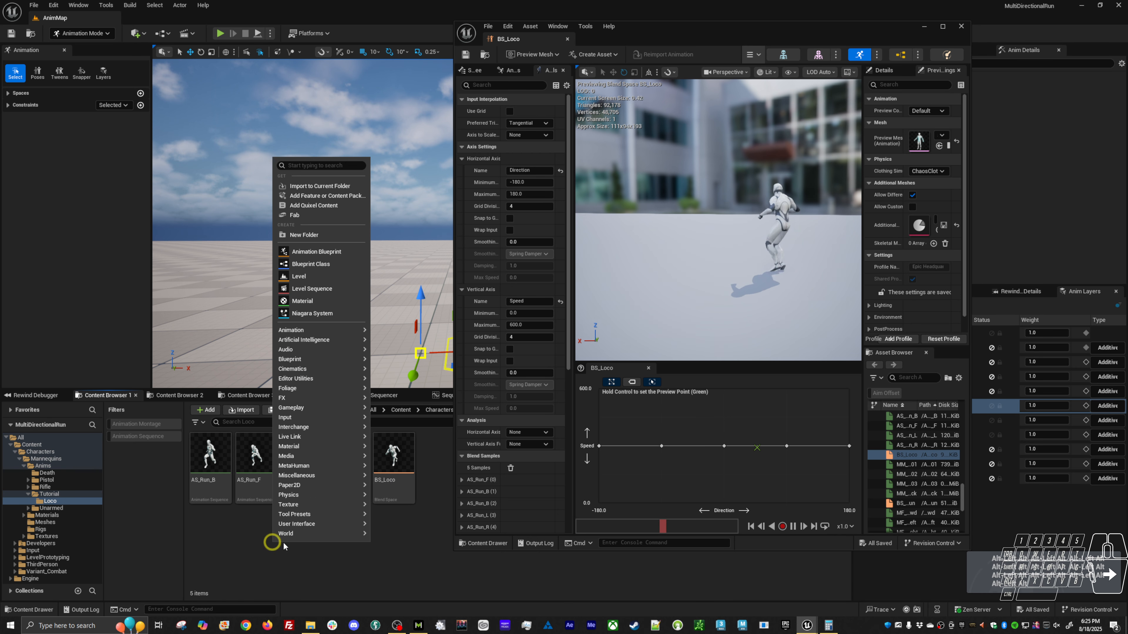
pyautogui.moveTo(337, 534)
pyautogui.click(431, 525)
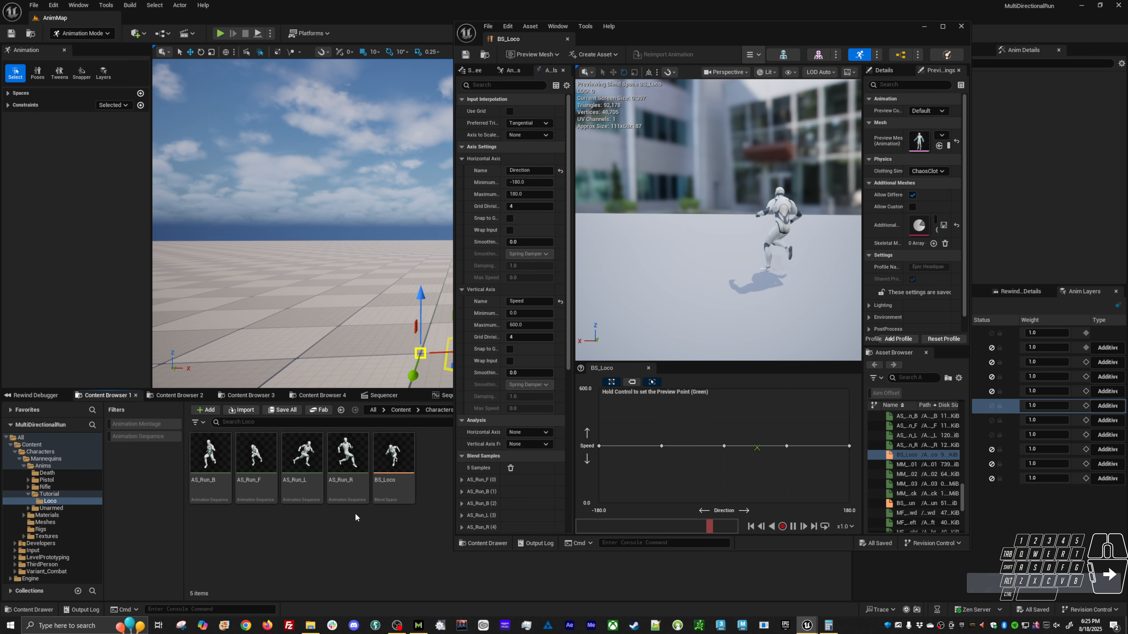
pyautogui.rightClick(212, 460)
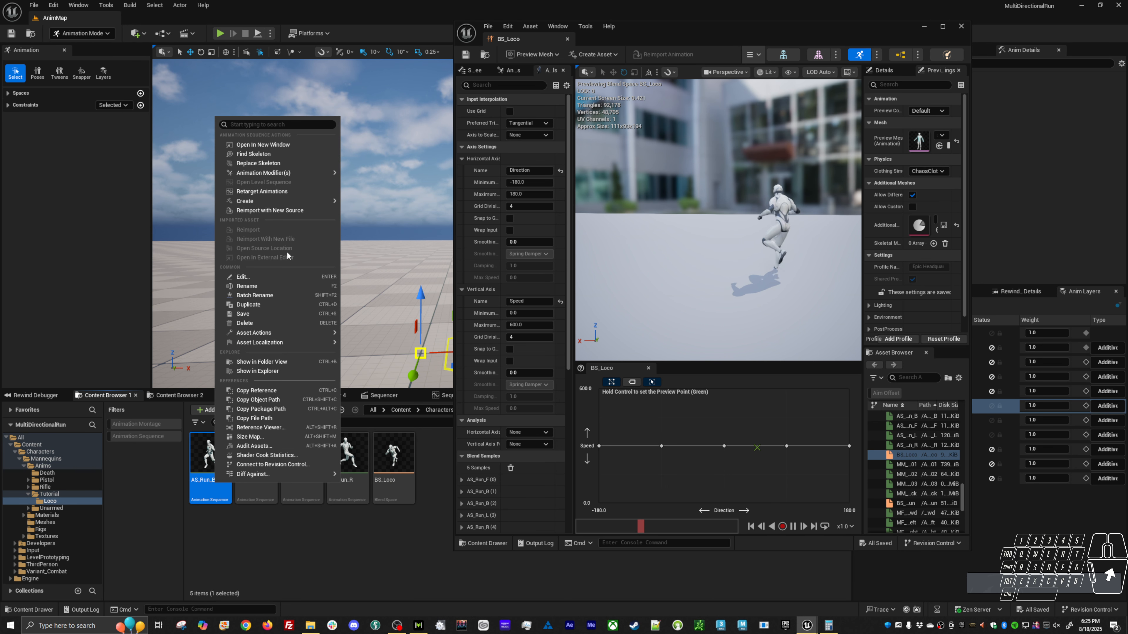
pyautogui.moveTo(301, 202)
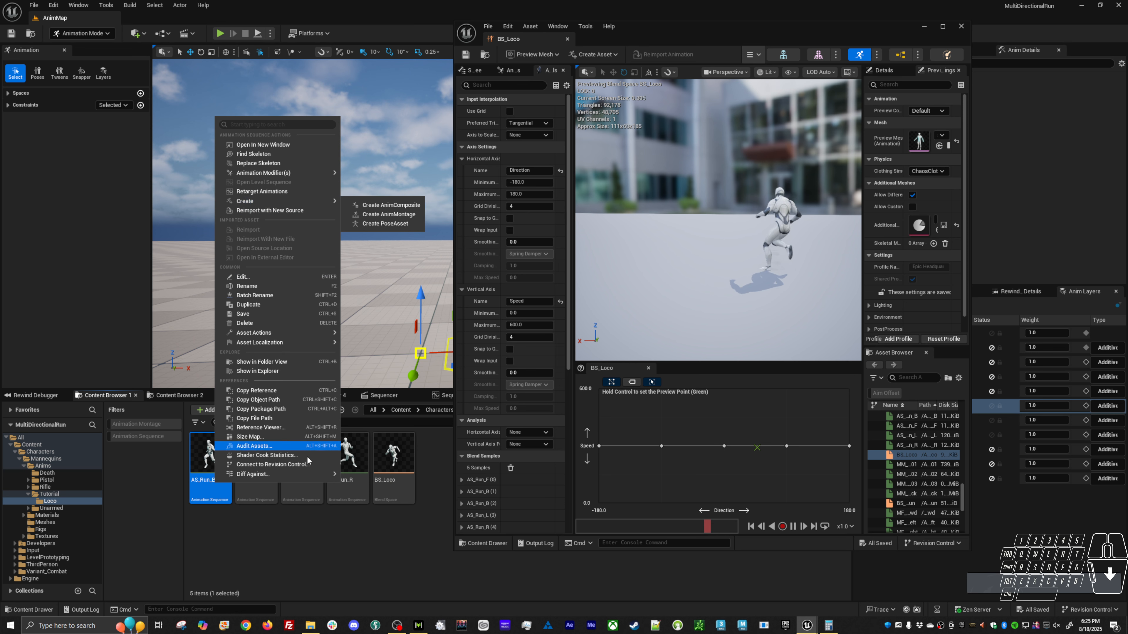
pyautogui.click(279, 554)
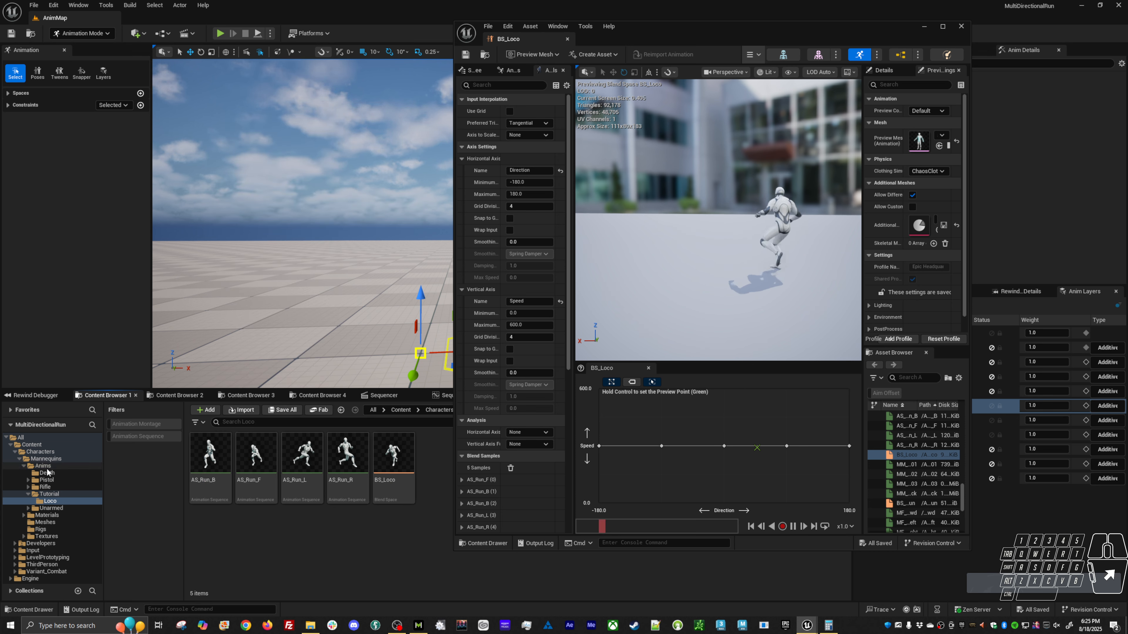
# Create an Animation Blueprint from the SK_Mannequin skeleton in the Mannequins Meshes folder.
pyautogui.click(47, 515)
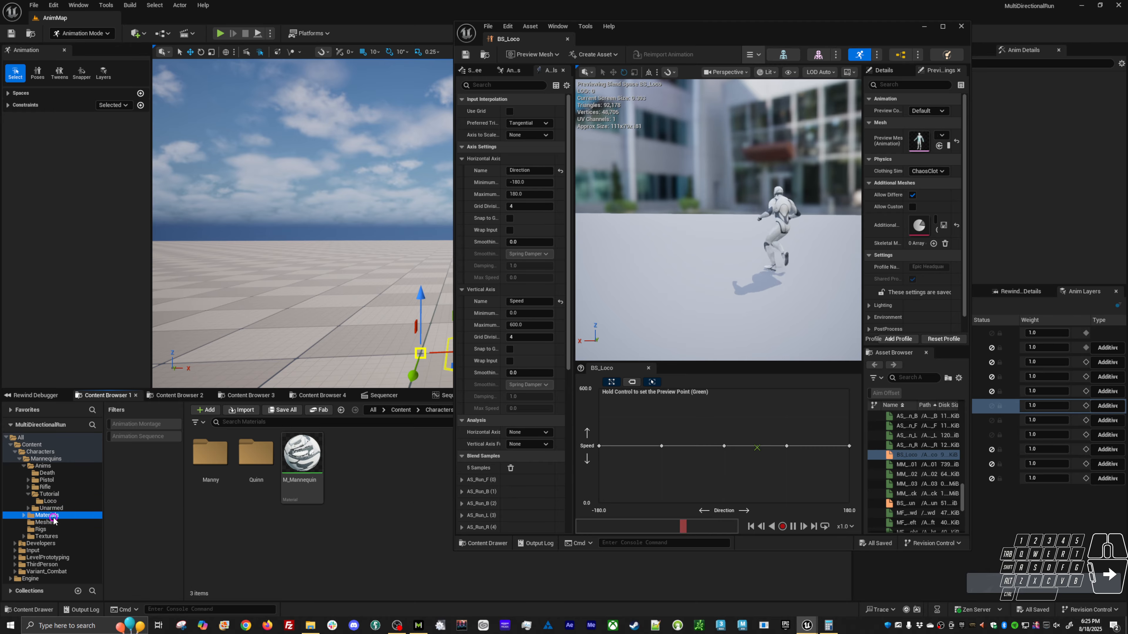
pyautogui.click(74, 522)
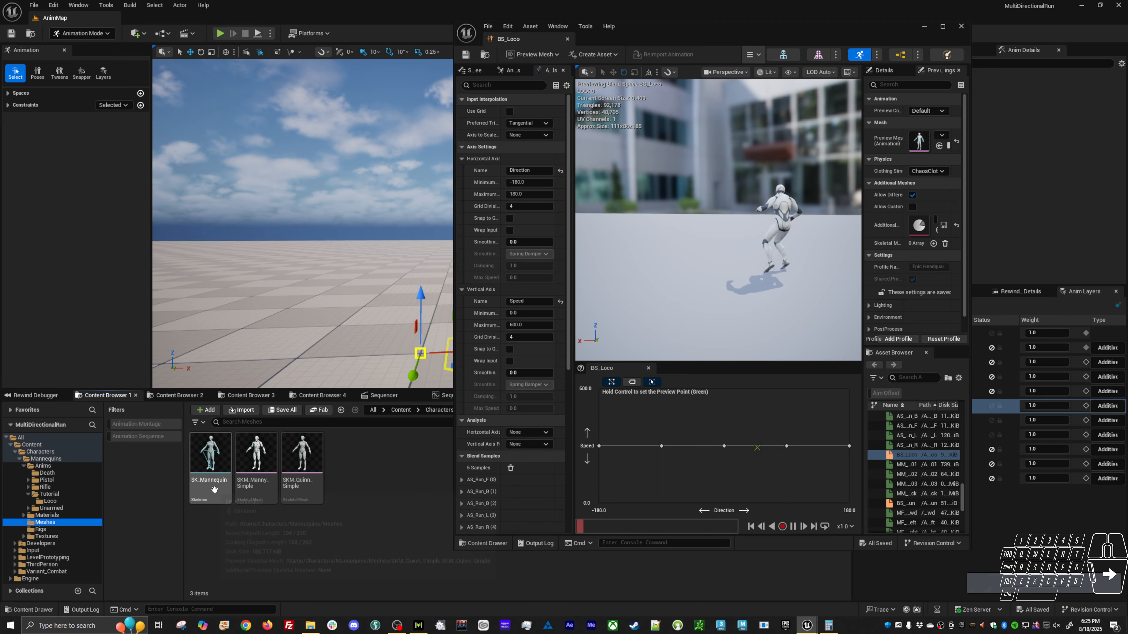
pyautogui.rightClick(210, 476)
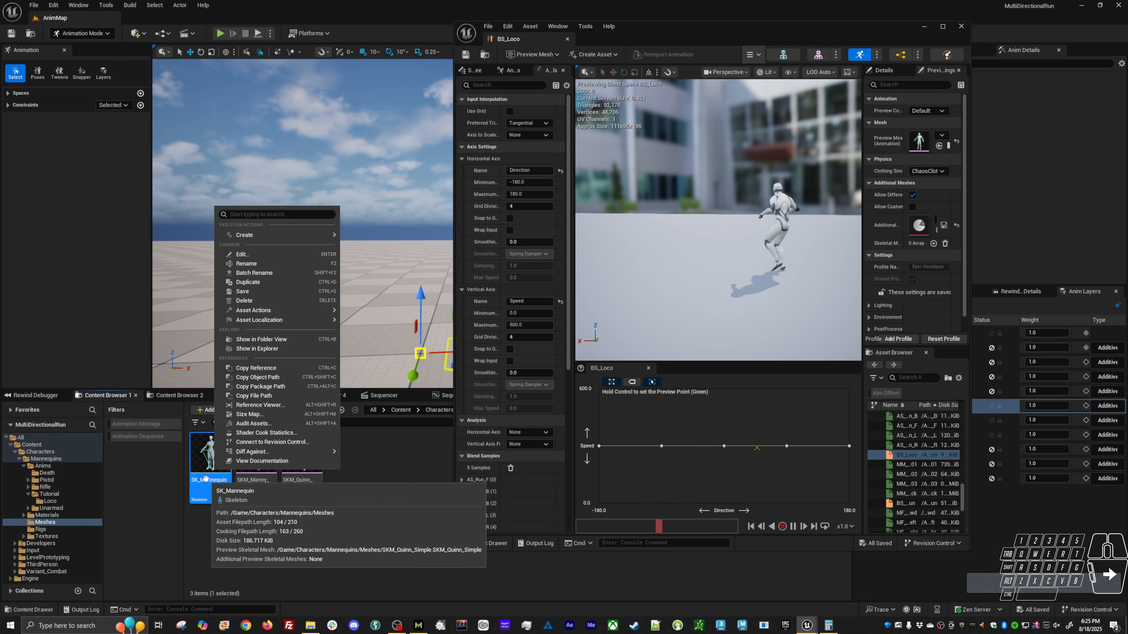
pyautogui.moveTo(280, 240)
pyautogui.click(380, 249)
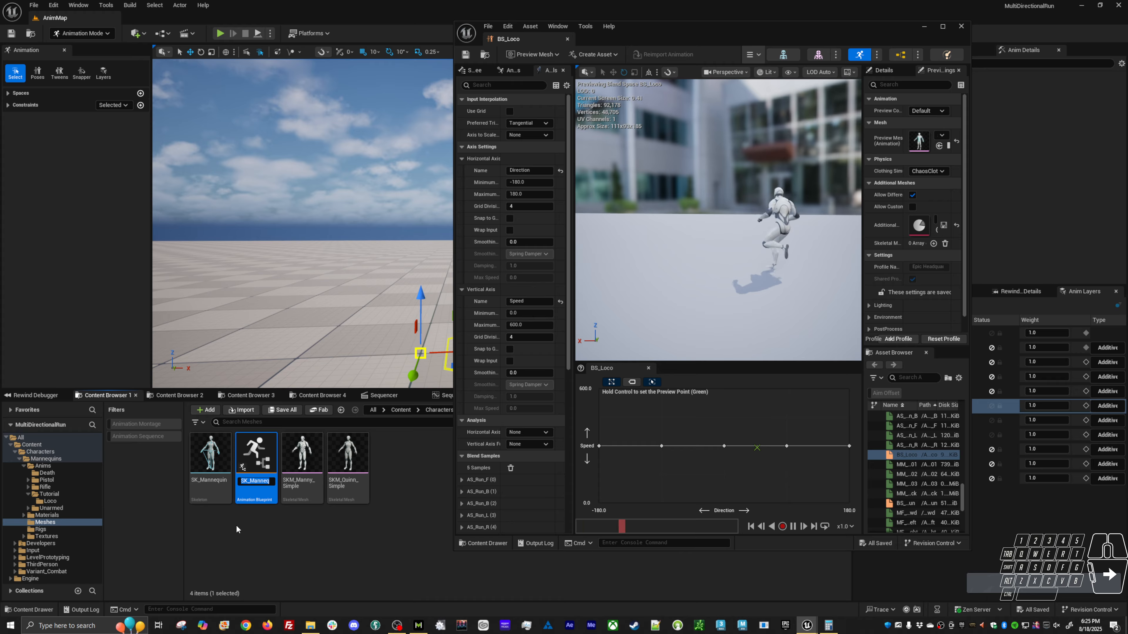
# Name the new Animation Blueprint ABP_LocoTutorial and save it.
pyautogui.write('ABP')
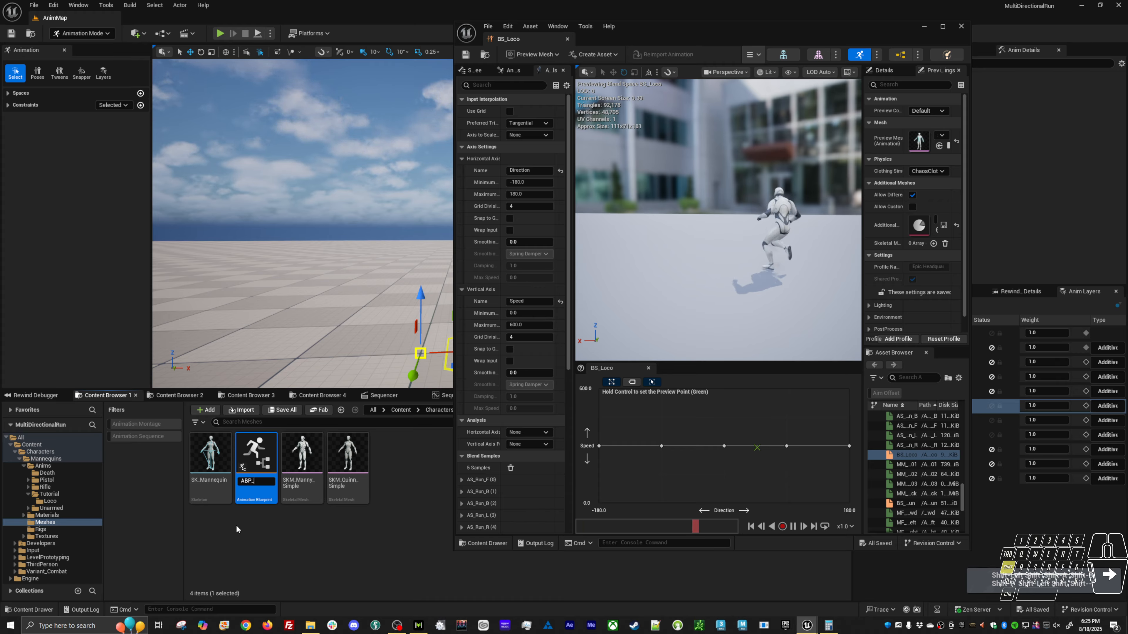
pyautogui.write('_Loco')
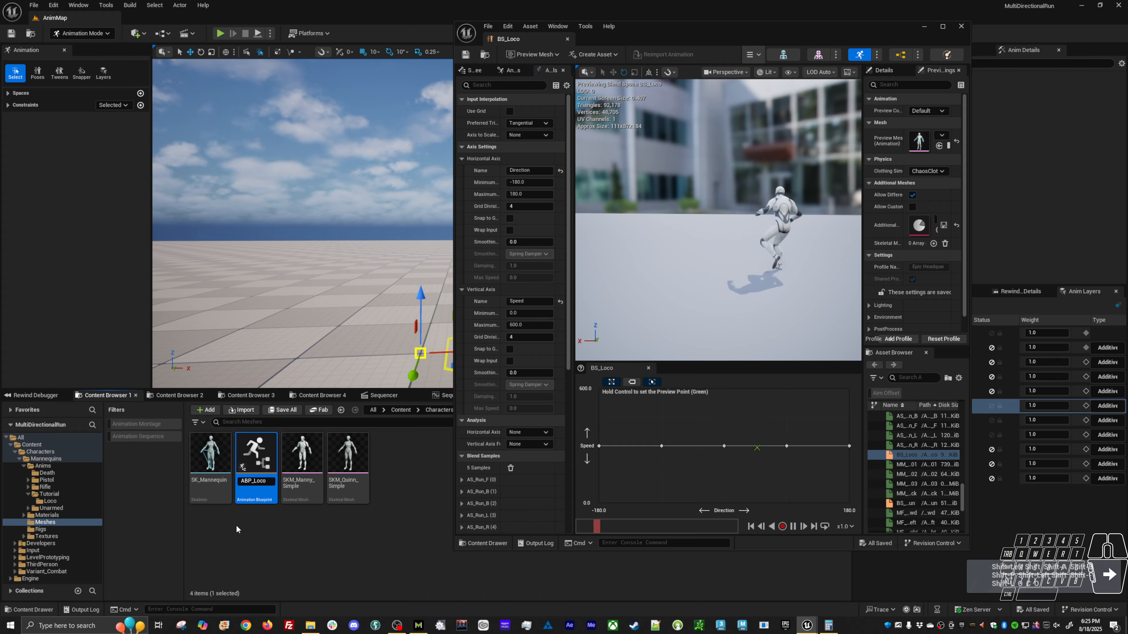
pyautogui.write('tuto')
pyautogui.press('BackSpace')
pyautogui.press('BackSpace')
pyautogui.press('BackSpace')
pyautogui.press('BackSpace')
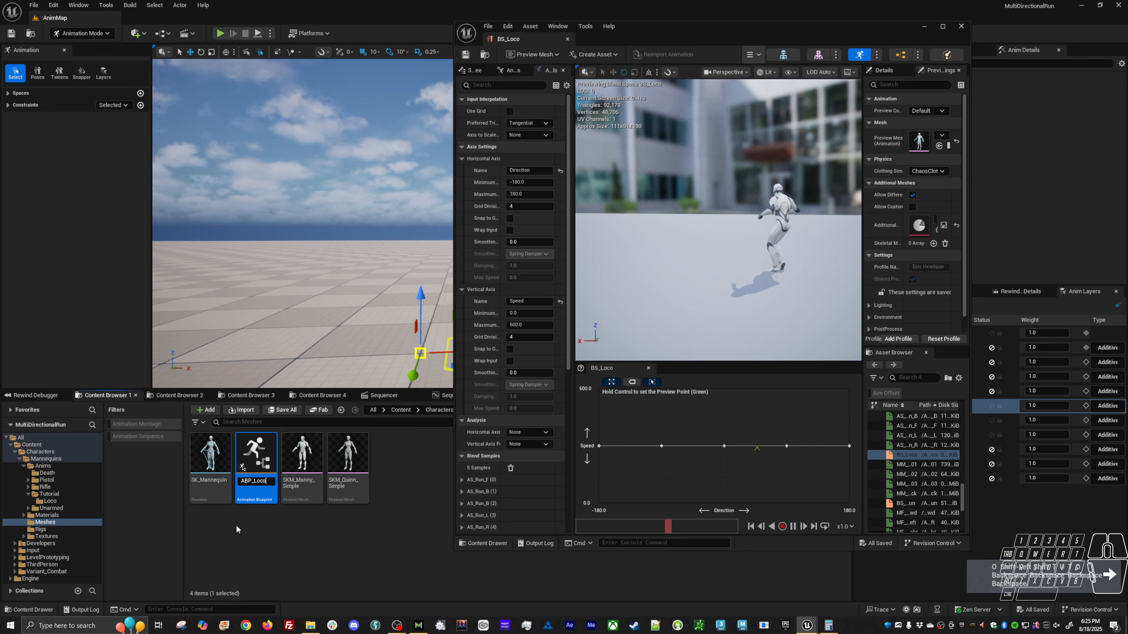
pyautogui.write('Tutorial')
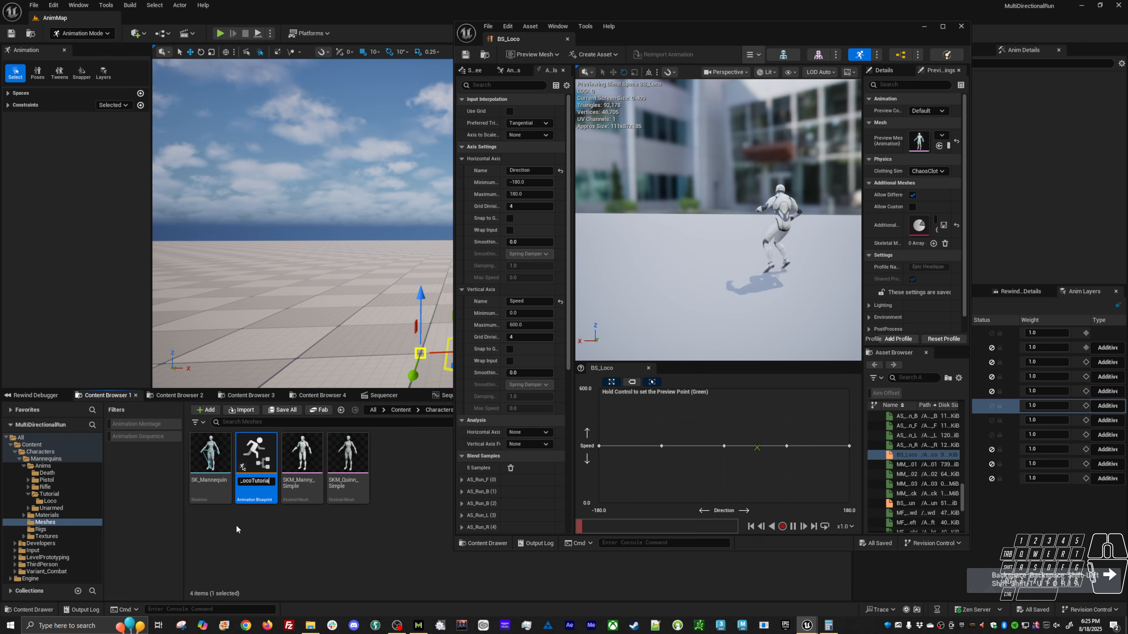
pyautogui.press('Return')
pyautogui.hotkey('ctrl', 's')
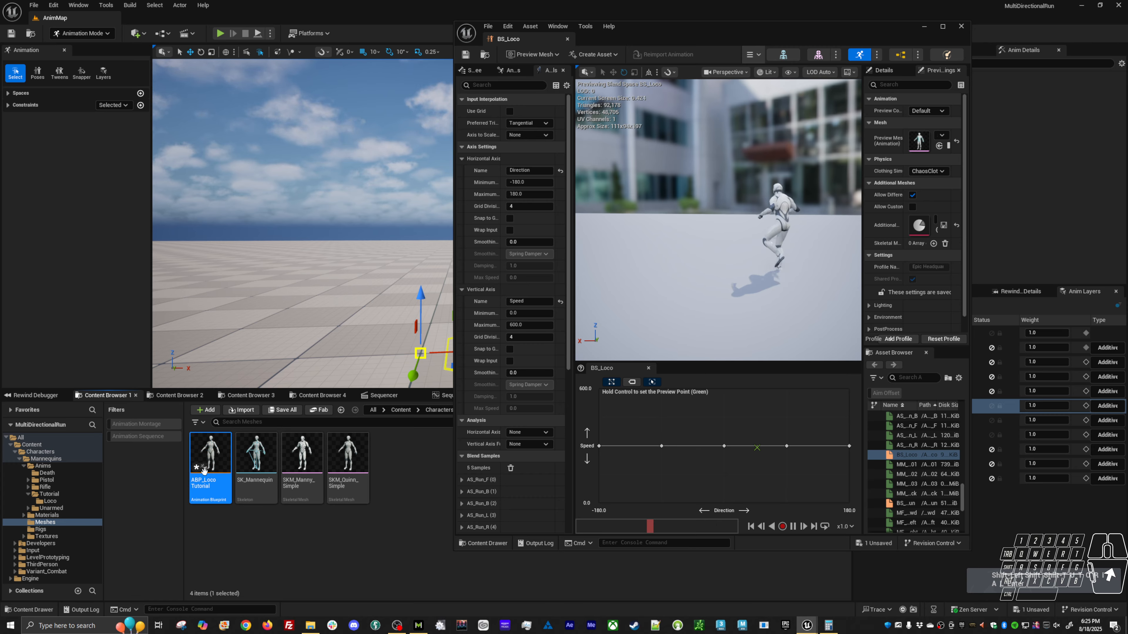
pyautogui.click(227, 548)
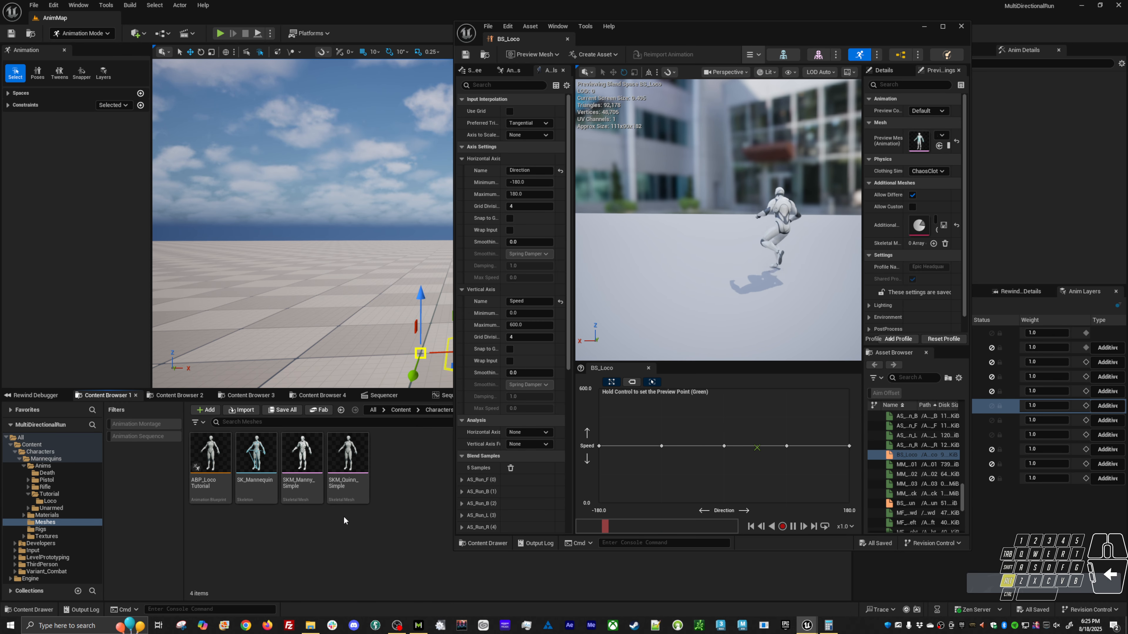
# Play the level in the main viewport, uncovered by the BS_Loco window, and run the character in all directions to examine its current locomotion.
pyautogui.hotkey('alt', 'p')
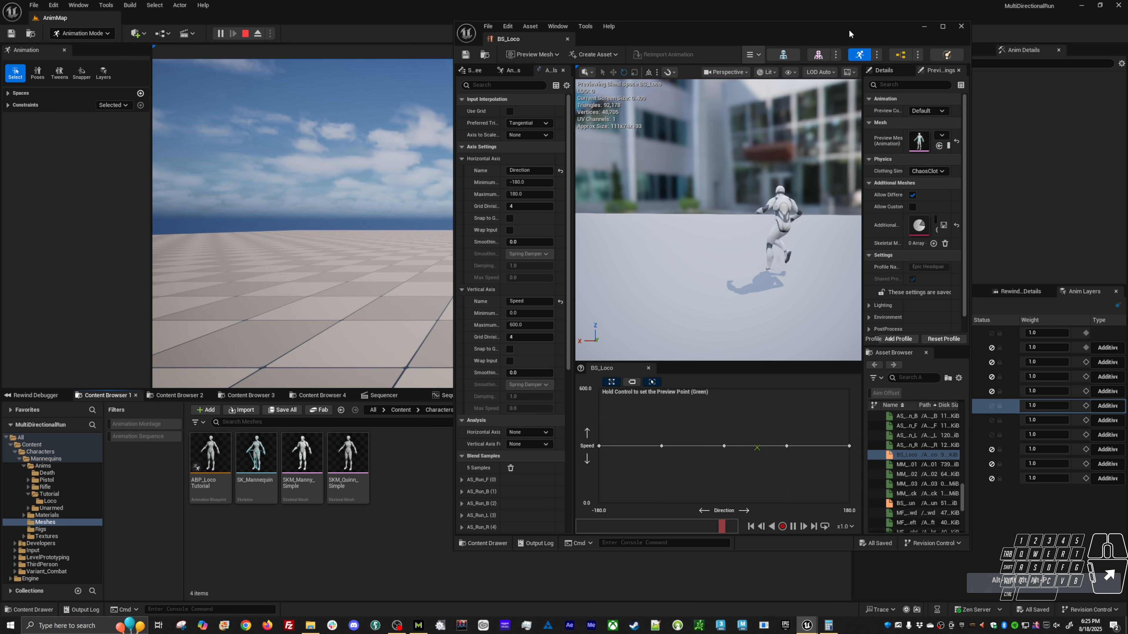
pyautogui.moveTo(851, 32); pyautogui.dragTo(680, 385)
pyautogui.click(534, 258)
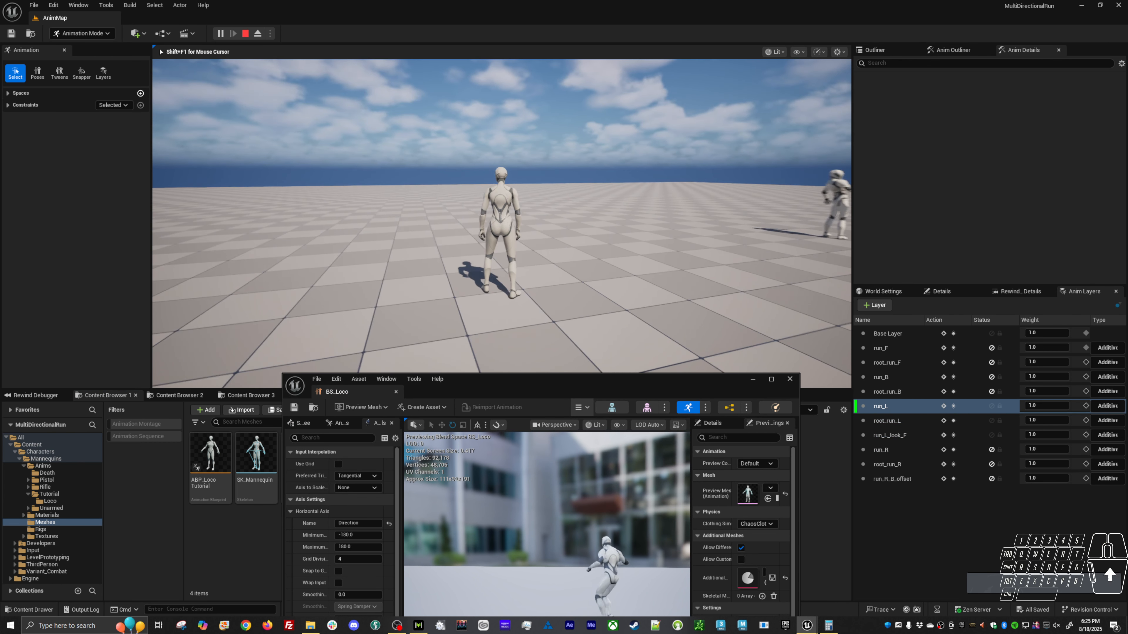
pyautogui.press('a')
pyautogui.press('w')
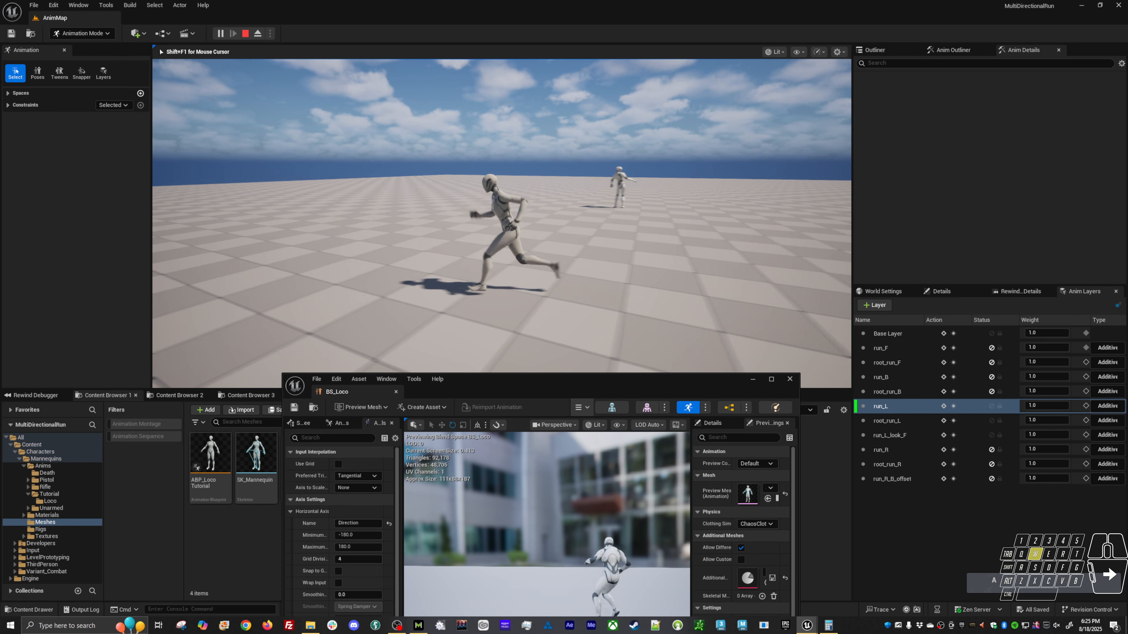
pyautogui.press('d')
pyautogui.press('s')
pyautogui.press('a')
pyautogui.press('w')
pyautogui.press('d')
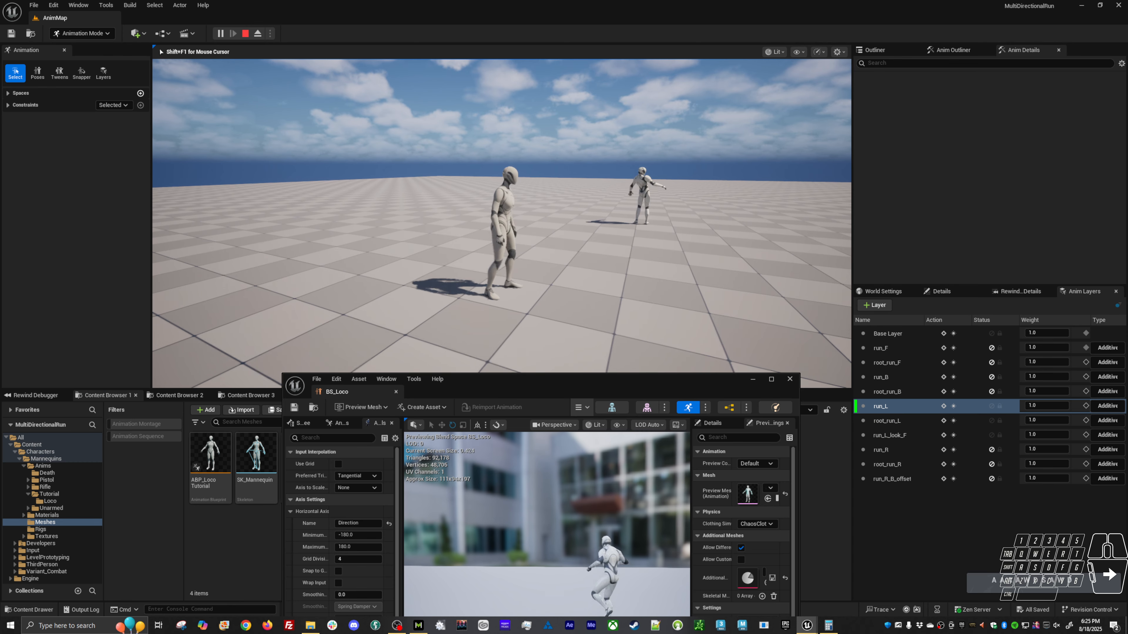
# Stop the play session and inspect the level's World Settings for the GameMode Override and its available options.
pyautogui.click(885, 291)
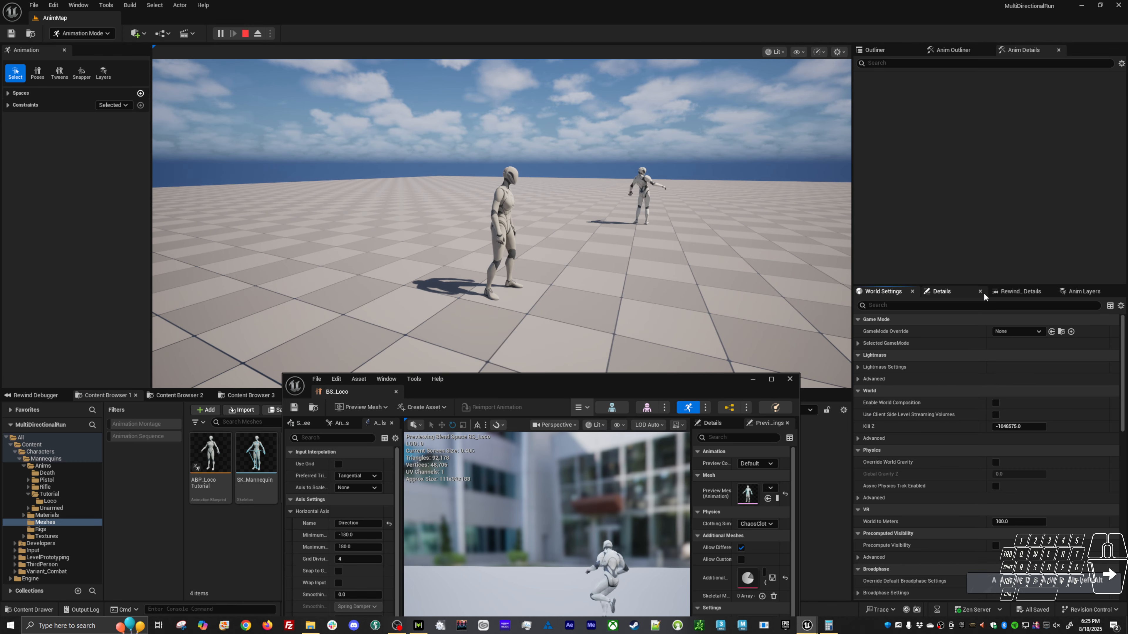
pyautogui.click(959, 293)
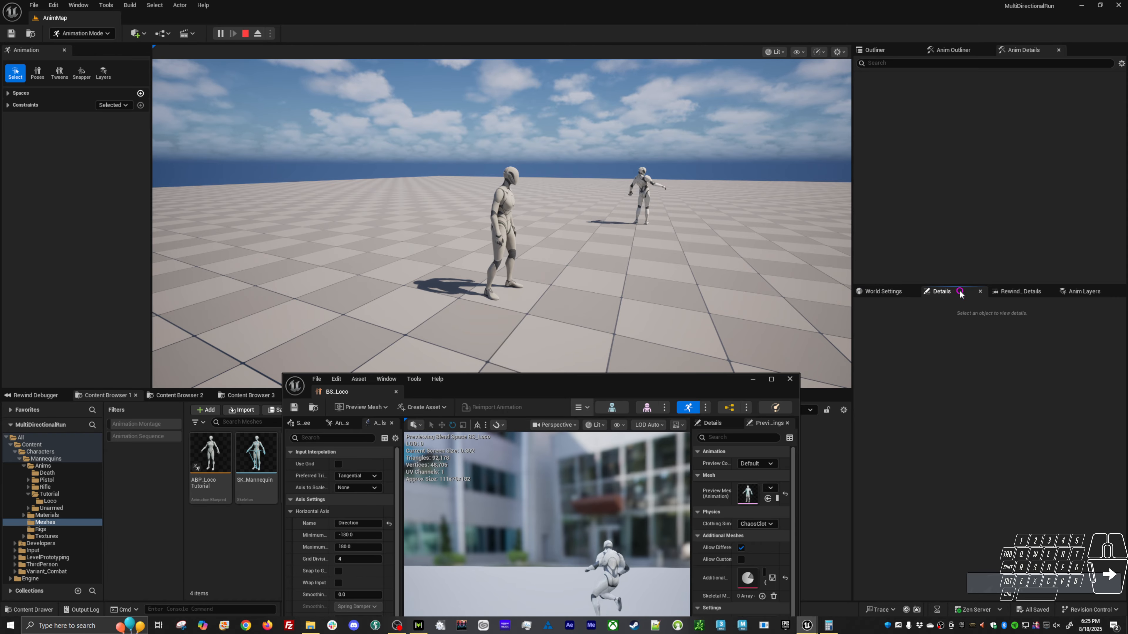
pyautogui.press('Escape')
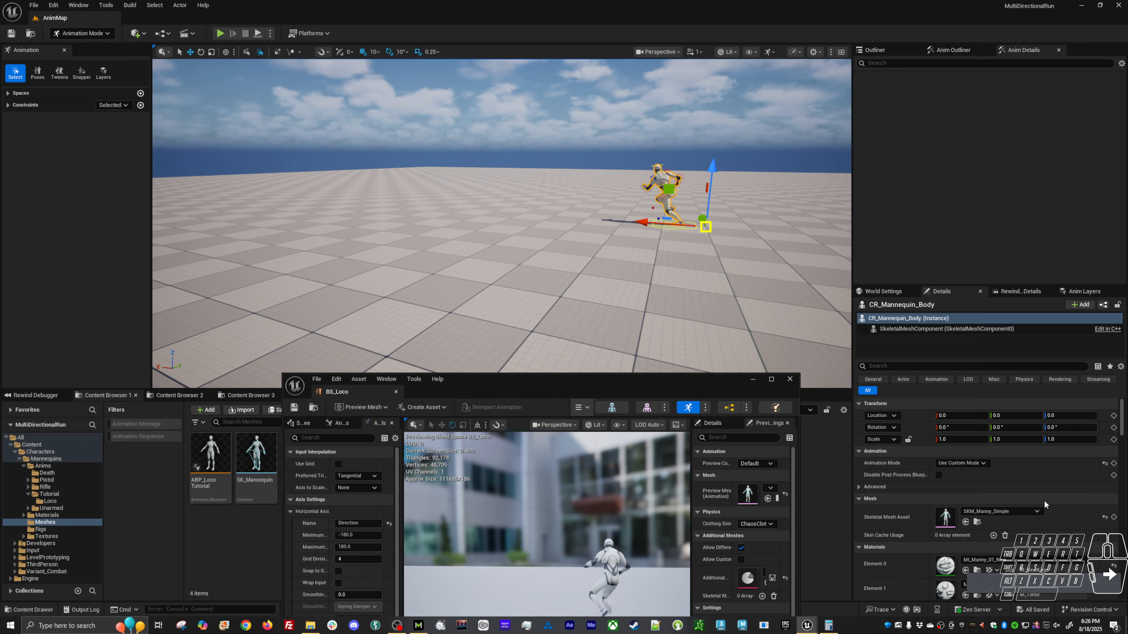
pyautogui.scroll(-4, 1049, 506)
pyautogui.scroll(4, 1052, 505)
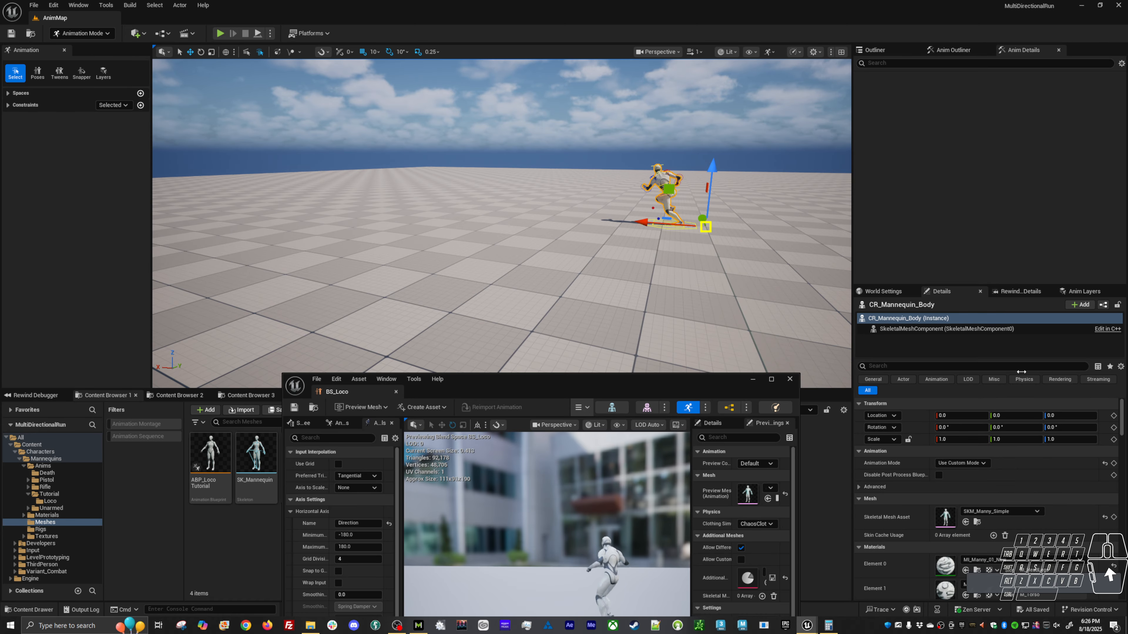
pyautogui.click(896, 293)
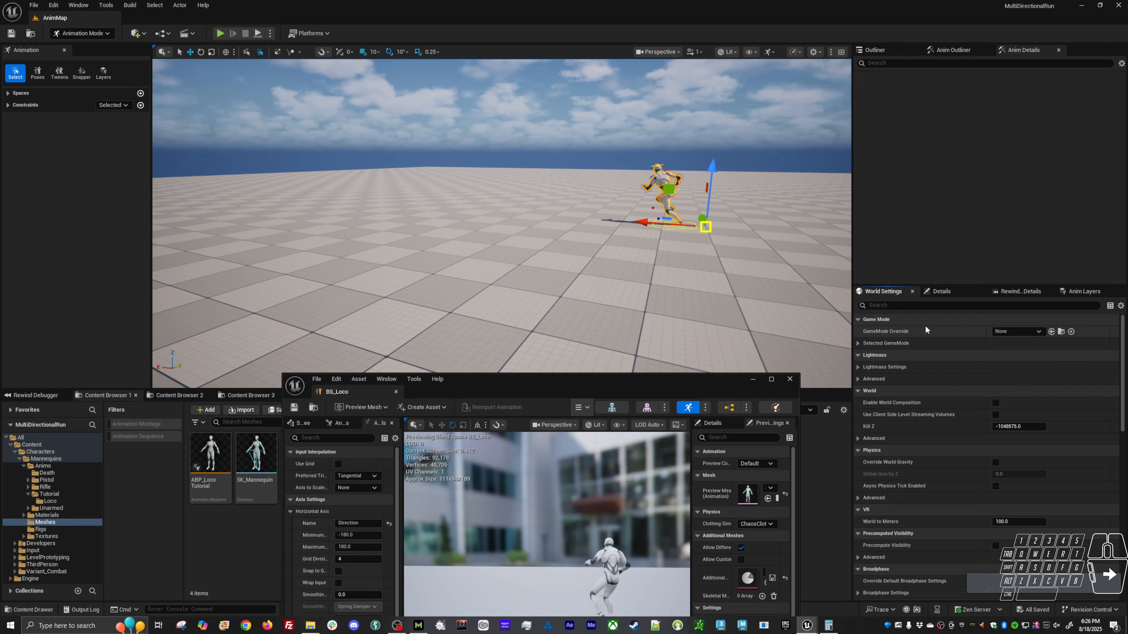
pyautogui.click(1039, 332)
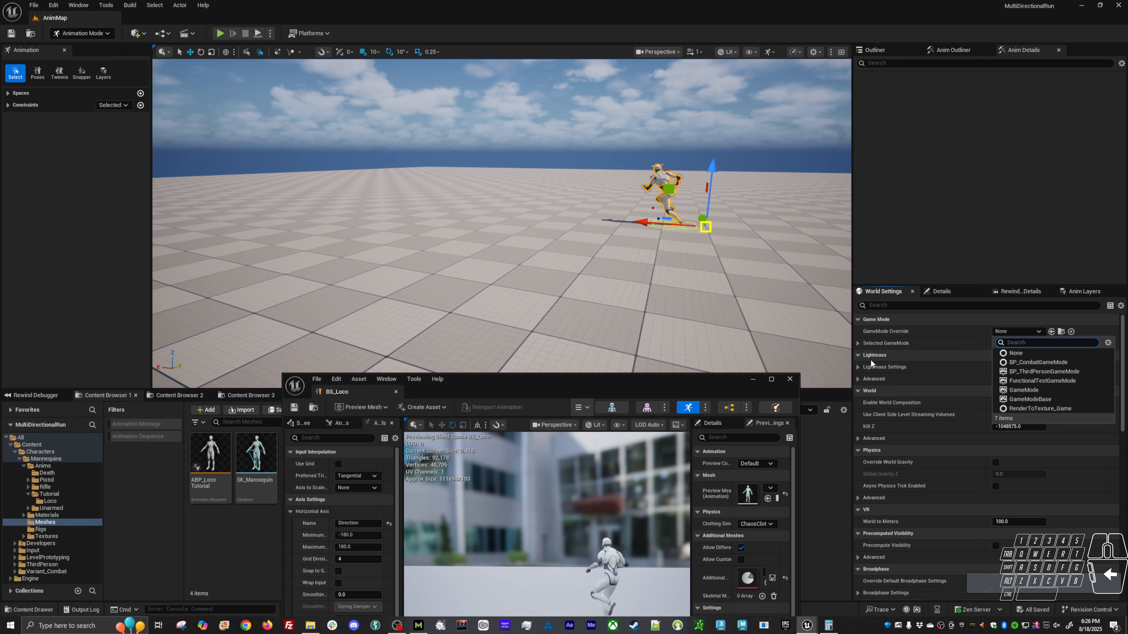
pyautogui.click(857, 345)
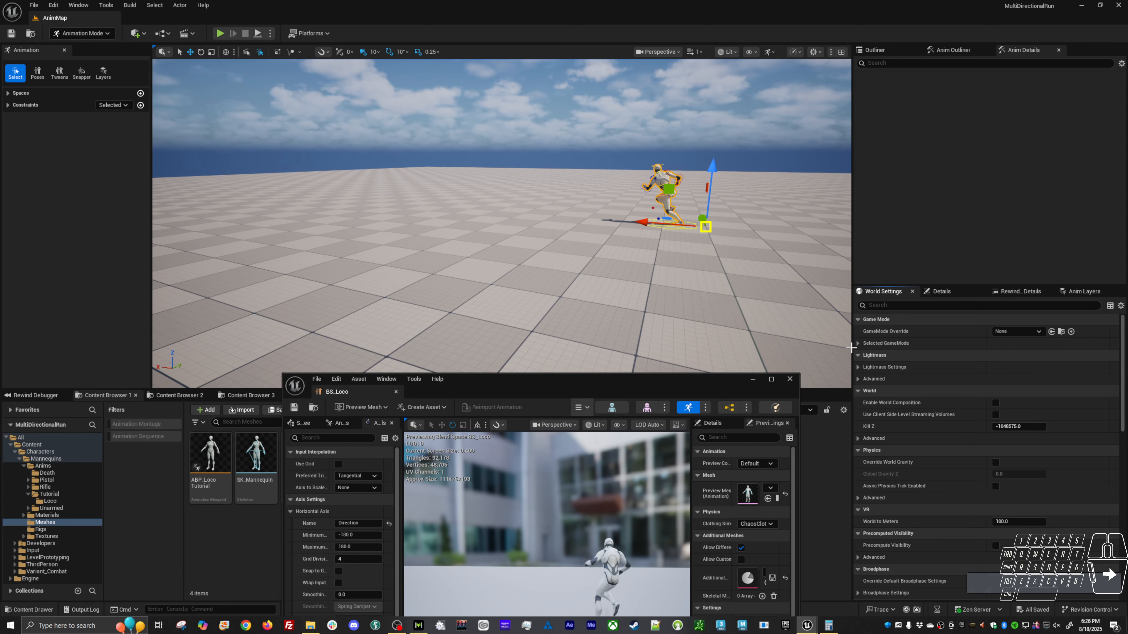
# Open the SKM_Quinn_Simple skeletal mesh and show its references in the Reference Viewer.
pyautogui.click(259, 527)
pyautogui.moveTo(492, 383); pyautogui.dragTo(620, 272)
pyautogui.click(305, 544)
pyautogui.click(344, 462)
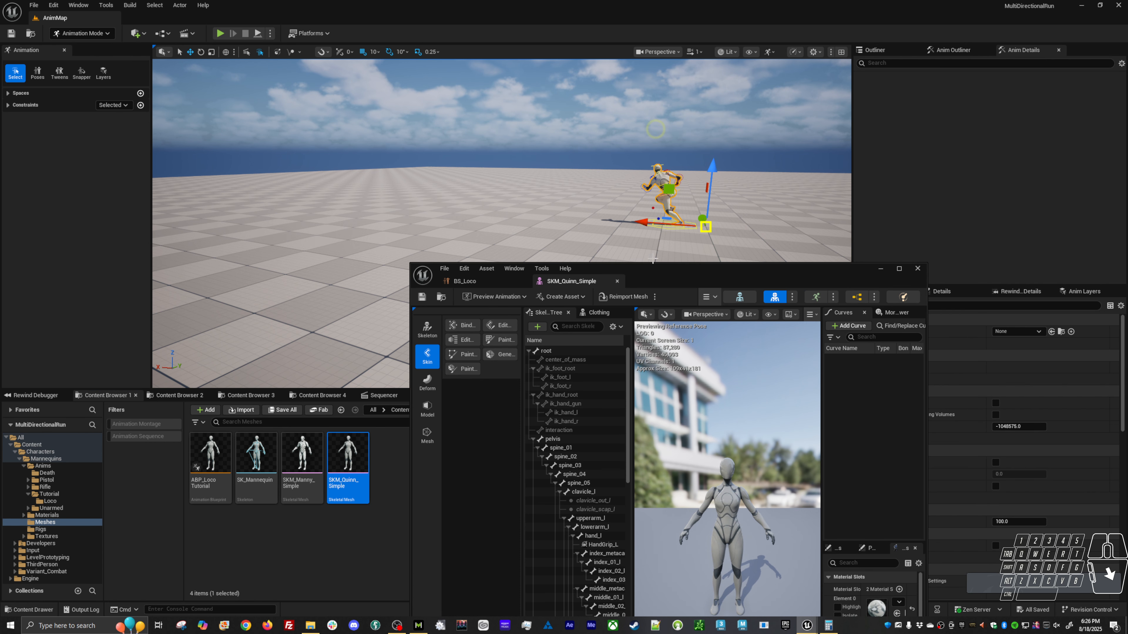
pyautogui.moveTo(668, 274); pyautogui.dragTo(620, 85)
pyautogui.rightClick(354, 451)
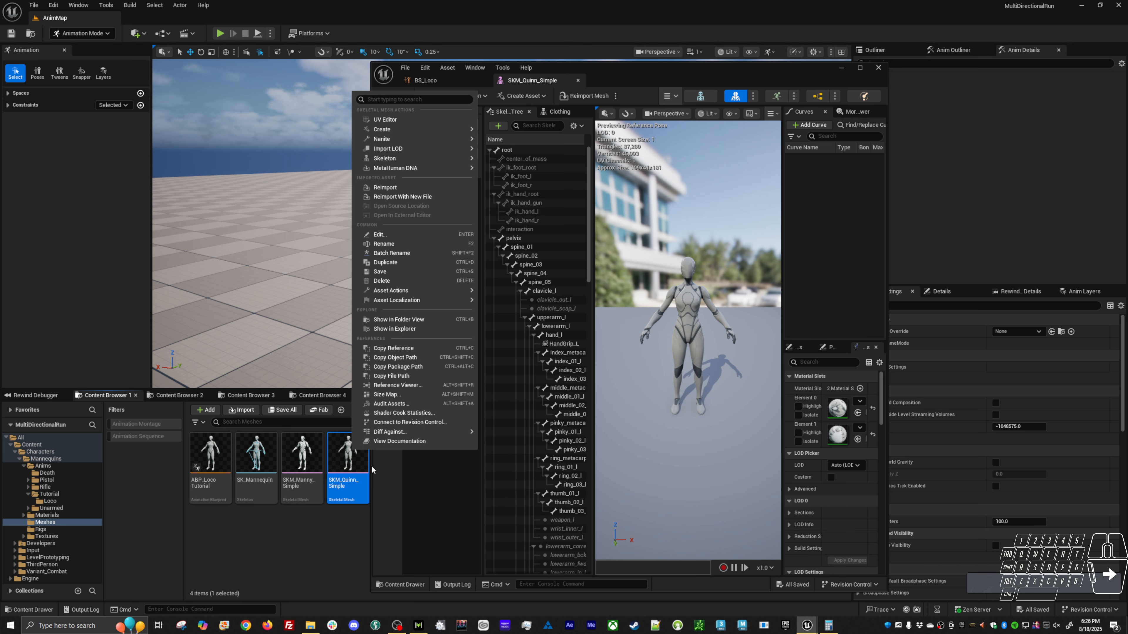
pyautogui.click(402, 385)
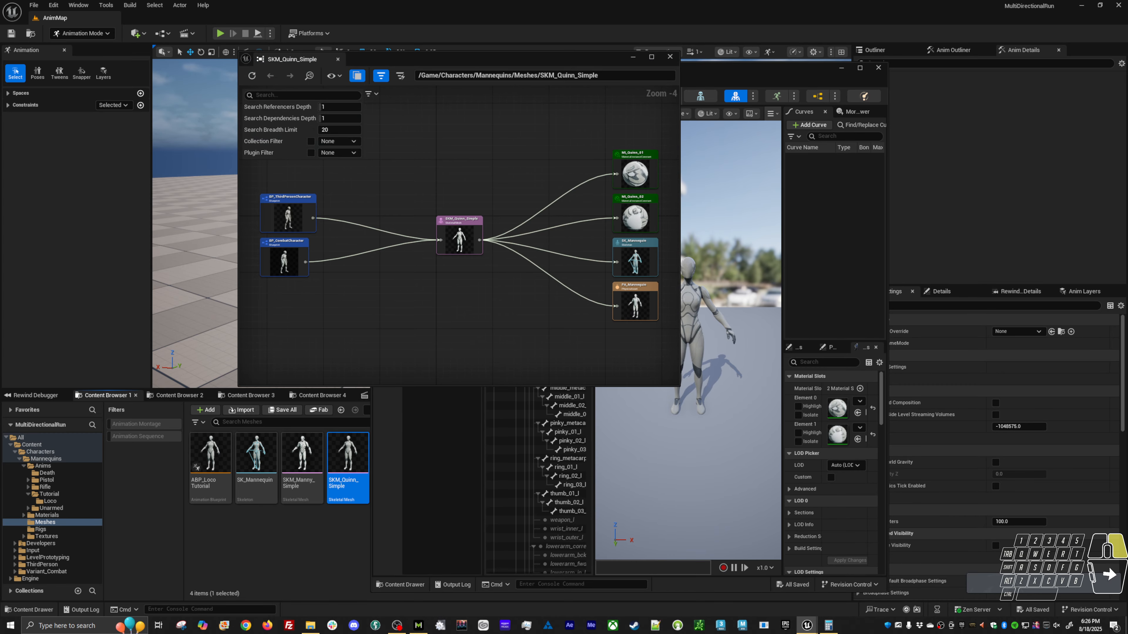
# Open BP_ThirdPersonCharacter for editing from the reference graph of SKM_Quinn_Simple.
pyautogui.moveTo(276, 231); pyautogui.dragTo(366, 238, button='right')
pyautogui.scroll(4, 366, 238)
pyautogui.click(417, 218)
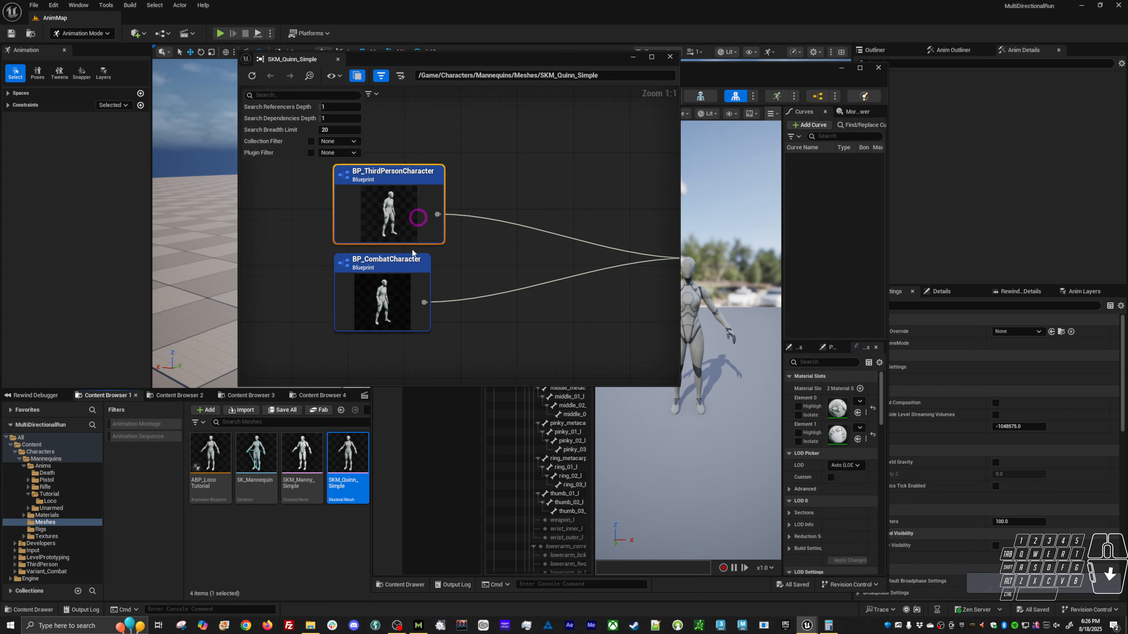
pyautogui.doubleClick(400, 222)
pyautogui.rightClick(398, 225)
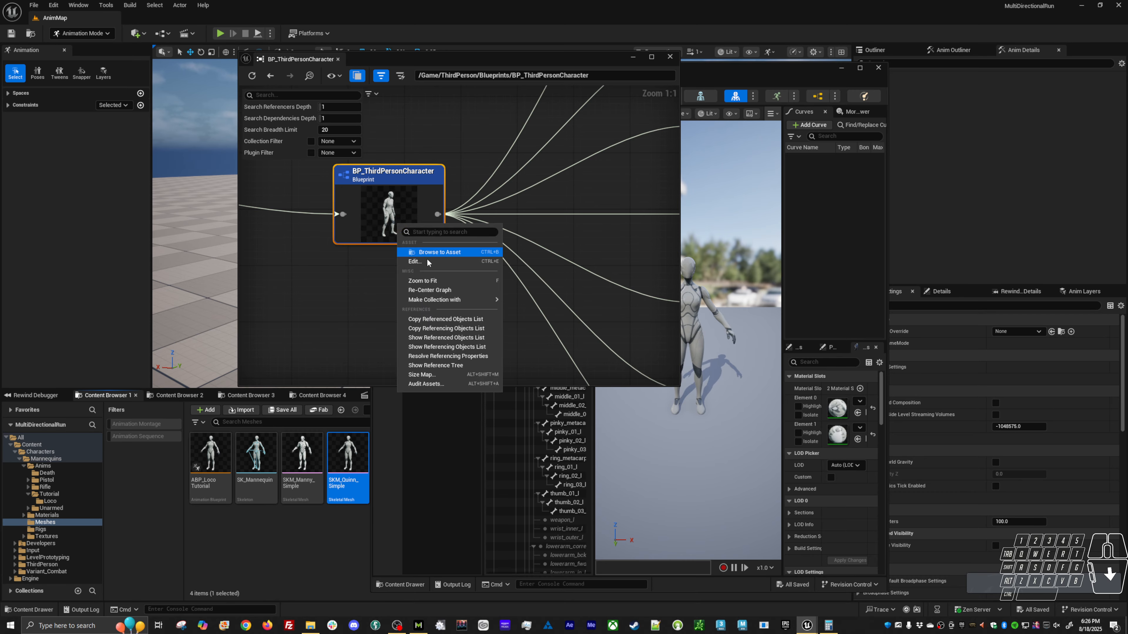
pyautogui.click(415, 262)
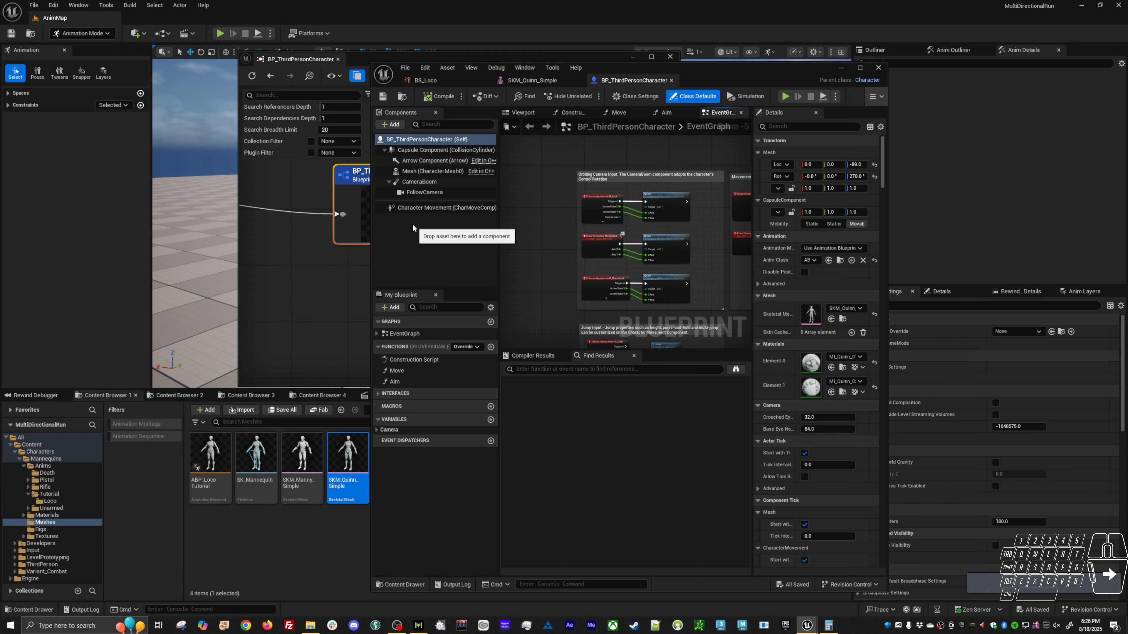
# Set the skeletal mesh of BP_ThirdPersonCharacter to SKM_Manny_Simple.
pyautogui.moveTo(653, 260); pyautogui.dragTo(582, 218, button='right')
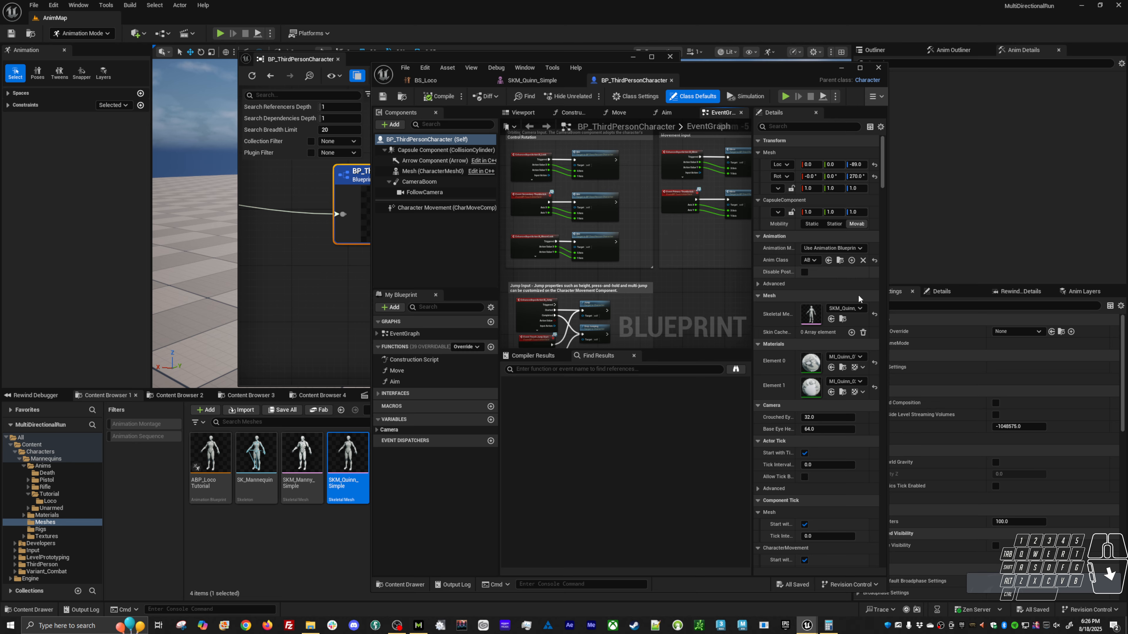
pyautogui.click(850, 310)
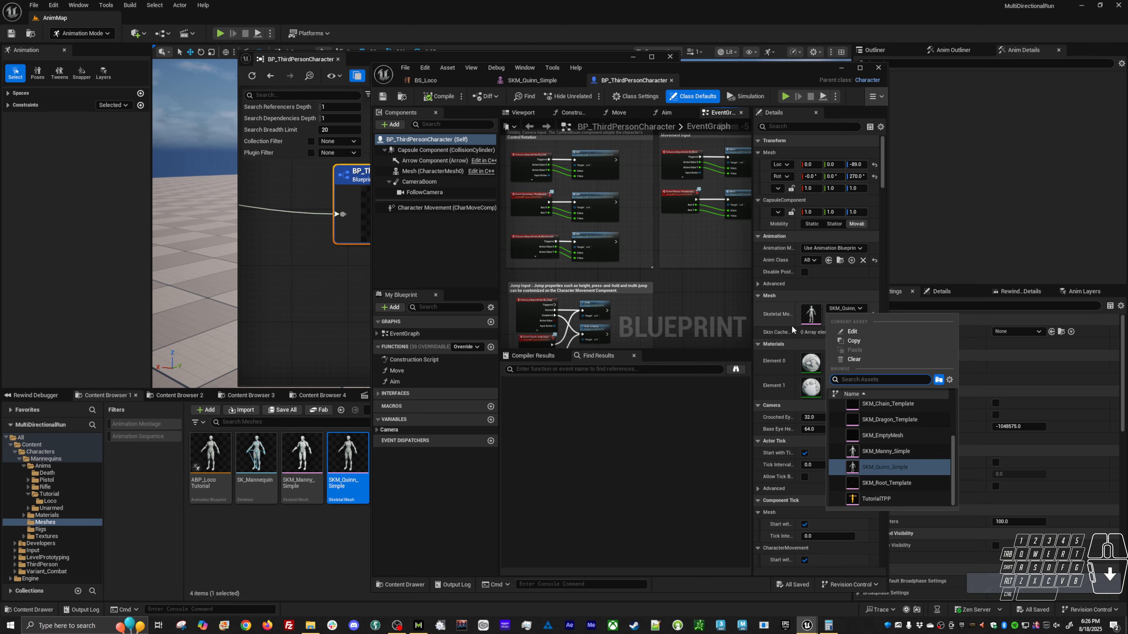
pyautogui.click(884, 451)
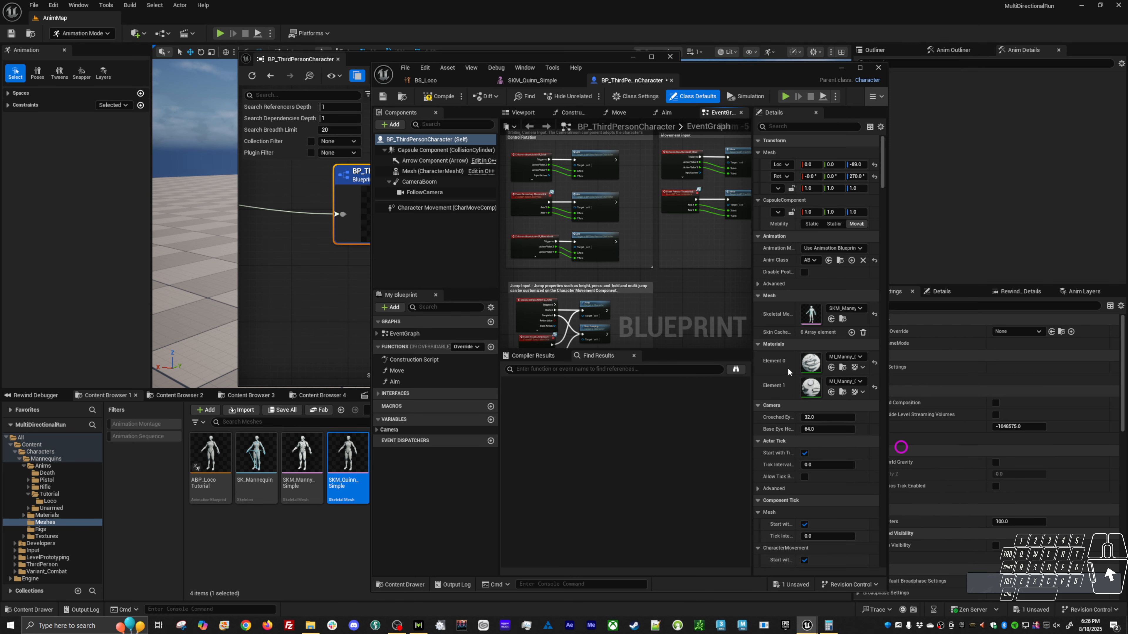
# Assign ABP_LocoTutorial as the character's Anim Class and save BP_ThirdPersonCharacter.
pyautogui.click(812, 260)
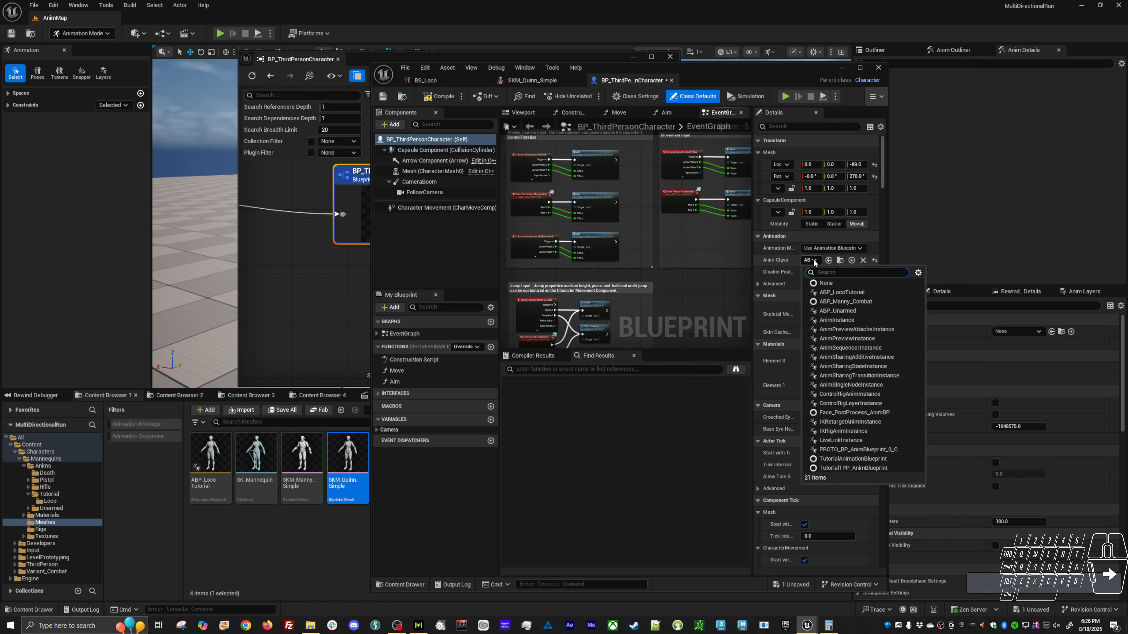
pyautogui.click(843, 291)
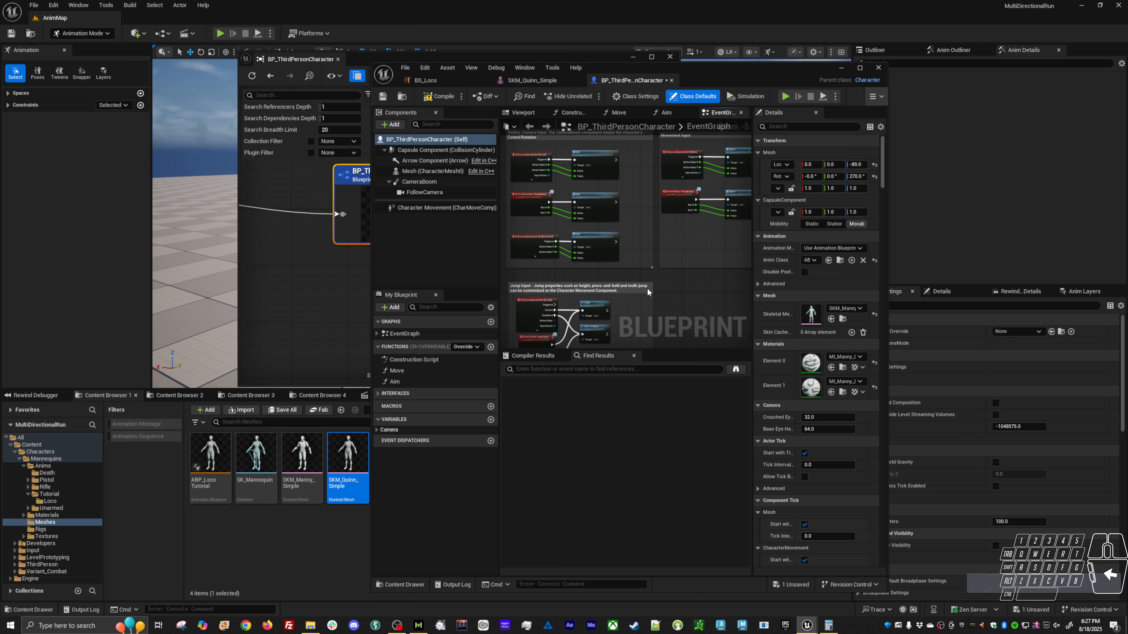
pyautogui.click(382, 96)
# Play the level in a new editor window and move the character in all directions to check the assigned mesh and Animation Blueprint.
pyautogui.click(270, 33)
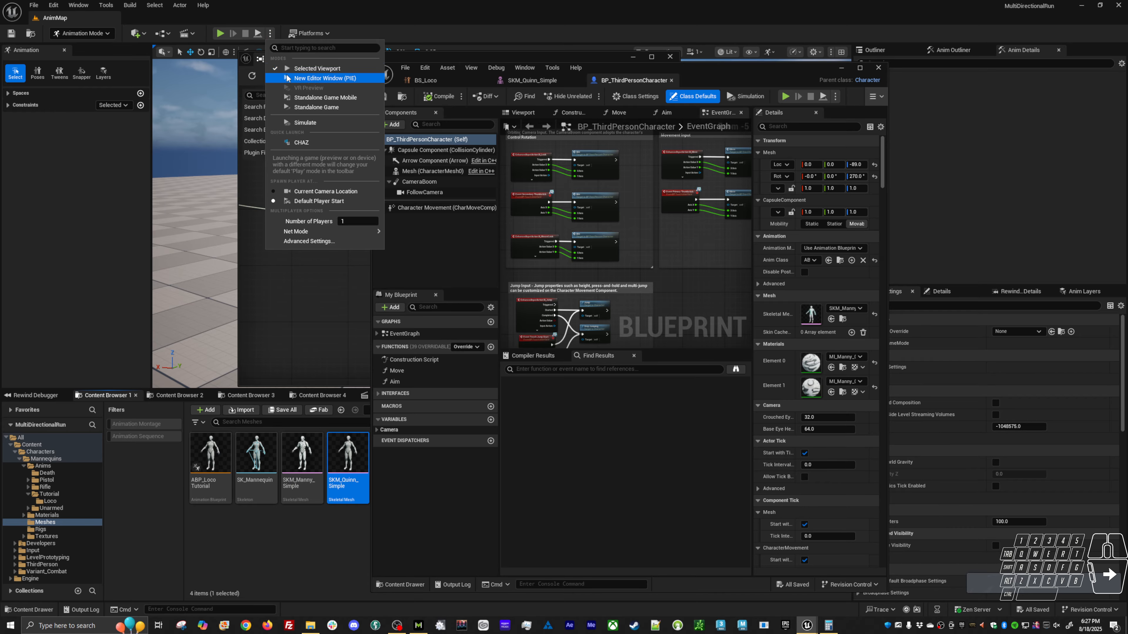
pyautogui.click(311, 74)
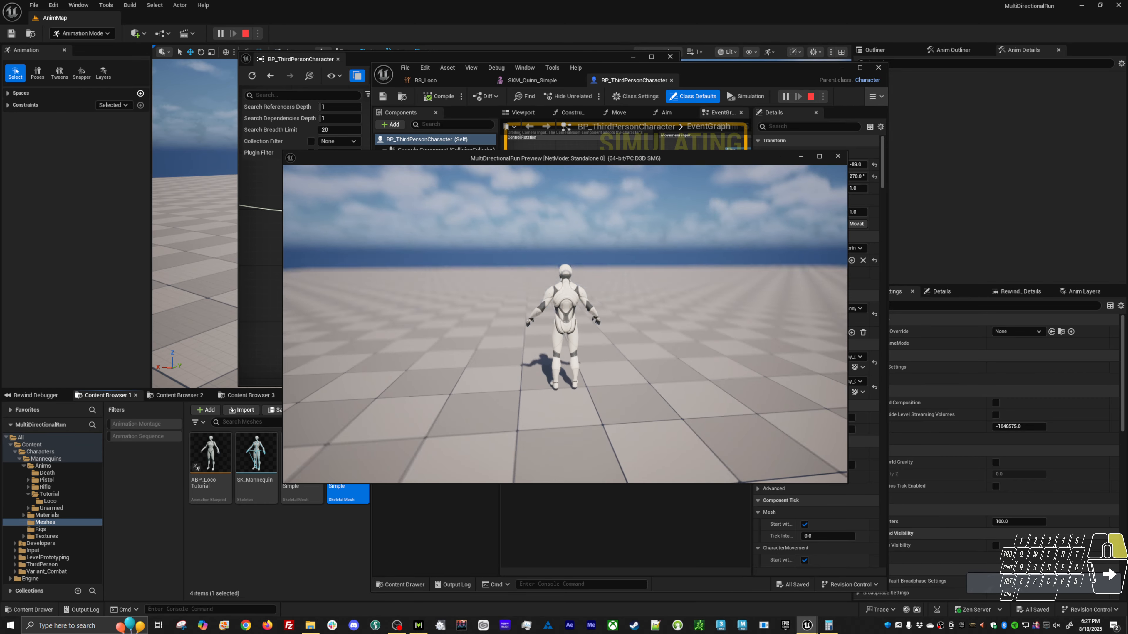
pyautogui.press('w')
pyautogui.press('d')
pyautogui.press('s')
pyautogui.press('a')
pyautogui.press('w')
pyautogui.press('d')
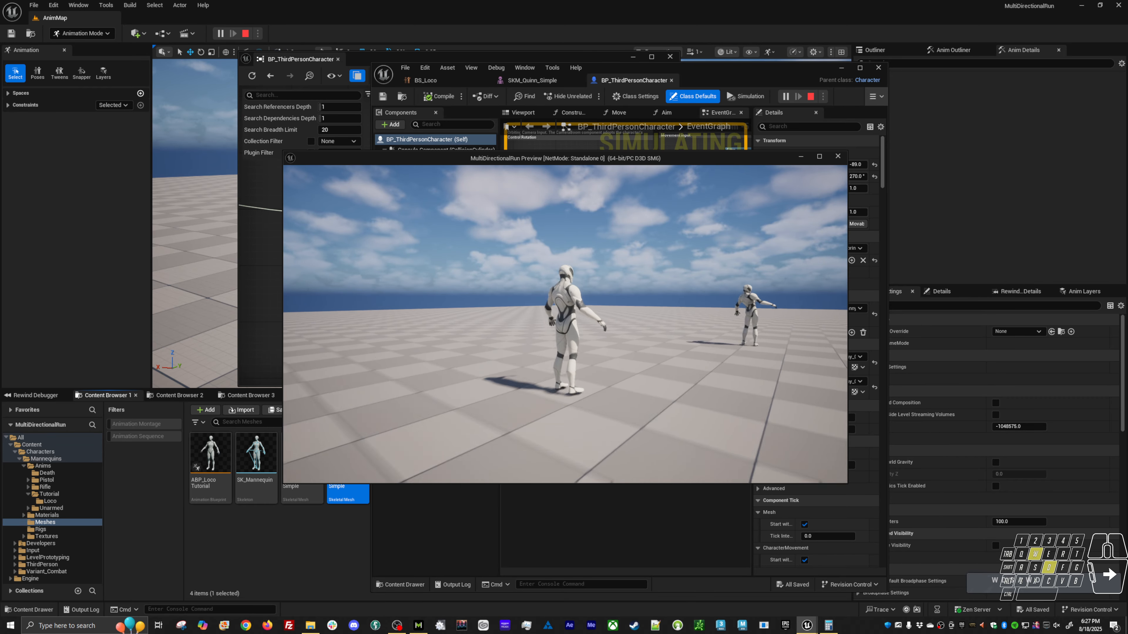
# Run the character in all directions in the play preview to check its movement, and stop the play session.
pyautogui.press('a')
pyautogui.press('s')
pyautogui.press('d')
pyautogui.press('w')
pyautogui.press('a')
pyautogui.press('s')
pyautogui.press('d')
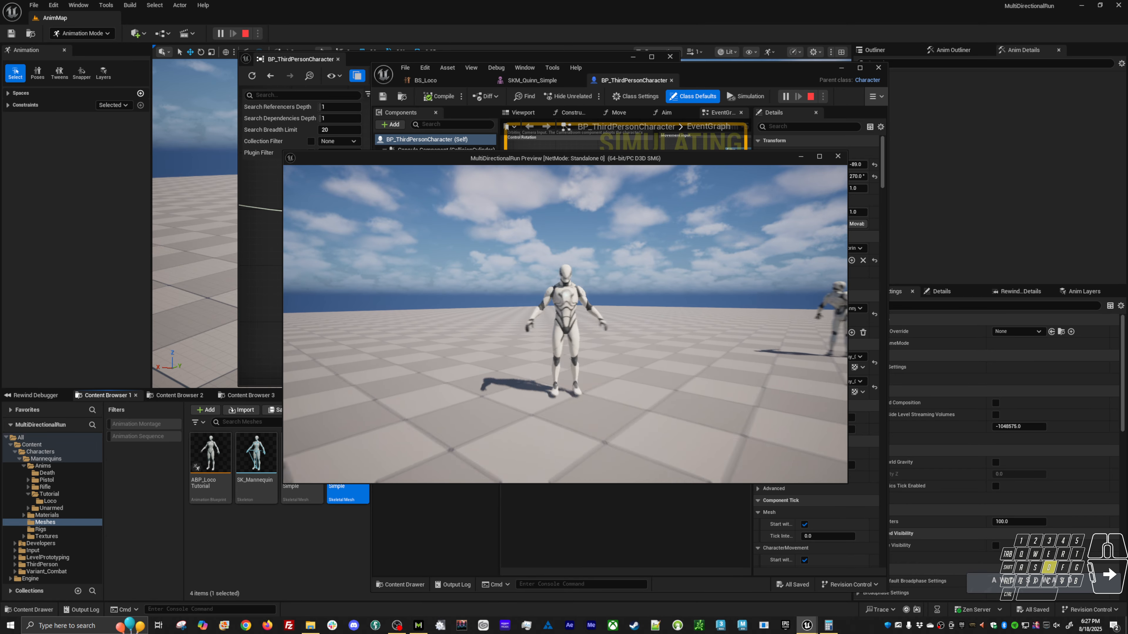
pyautogui.press('w')
pyautogui.press('d')
pyautogui.press('Escape')
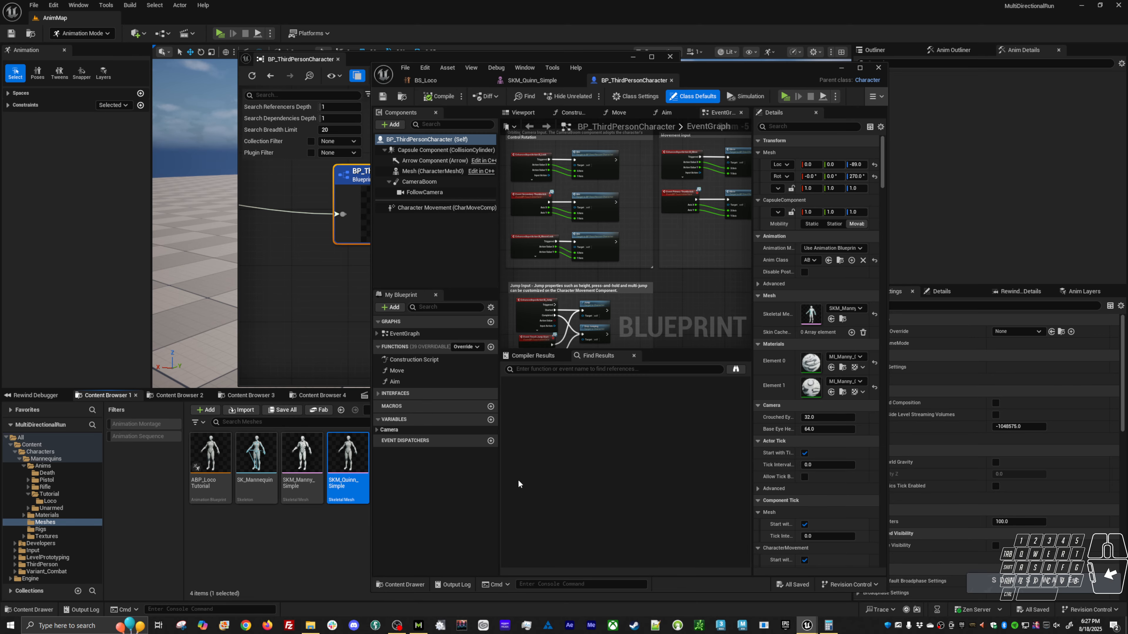
# Open the ABP_LocoTutorial Animation Blueprint for editing at its AnimGraph.
pyautogui.doubleClick(211, 457)
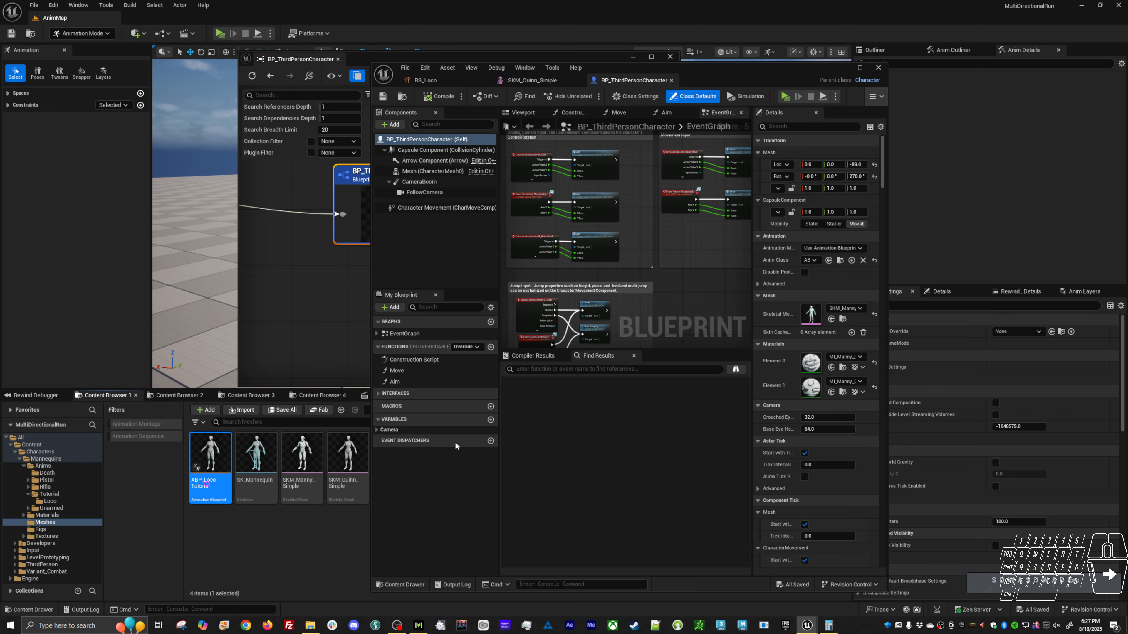
pyautogui.moveTo(566, 361); pyautogui.dragTo(604, 348, button='right')
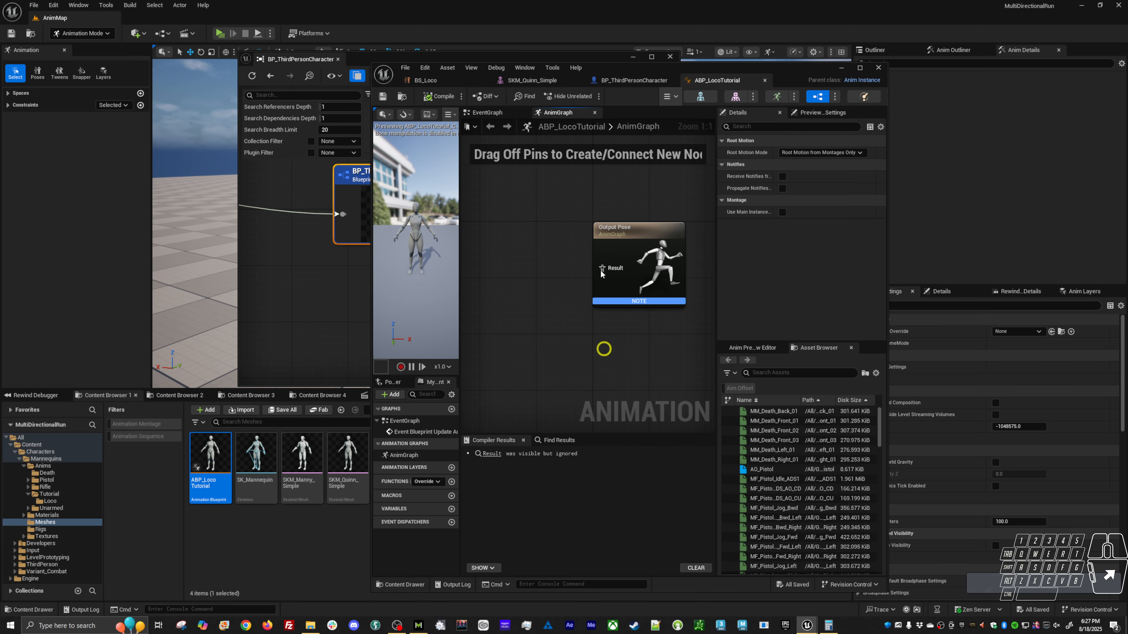
pyautogui.moveTo(597, 268); pyautogui.dragTo(511, 252)
pyautogui.write('b')
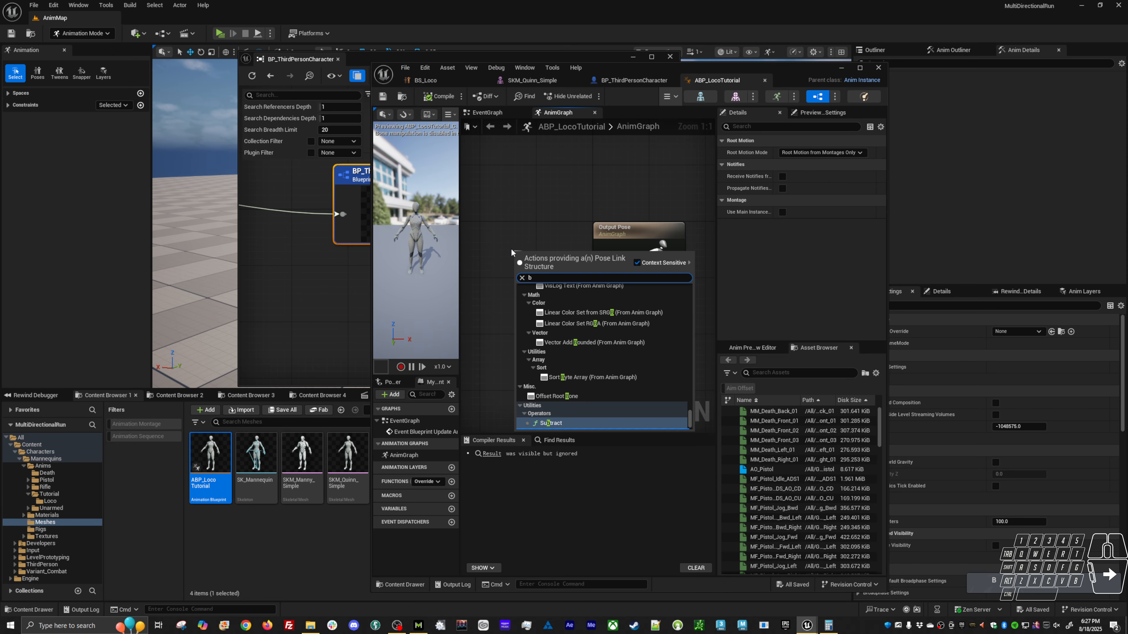
pyautogui.write('s_')
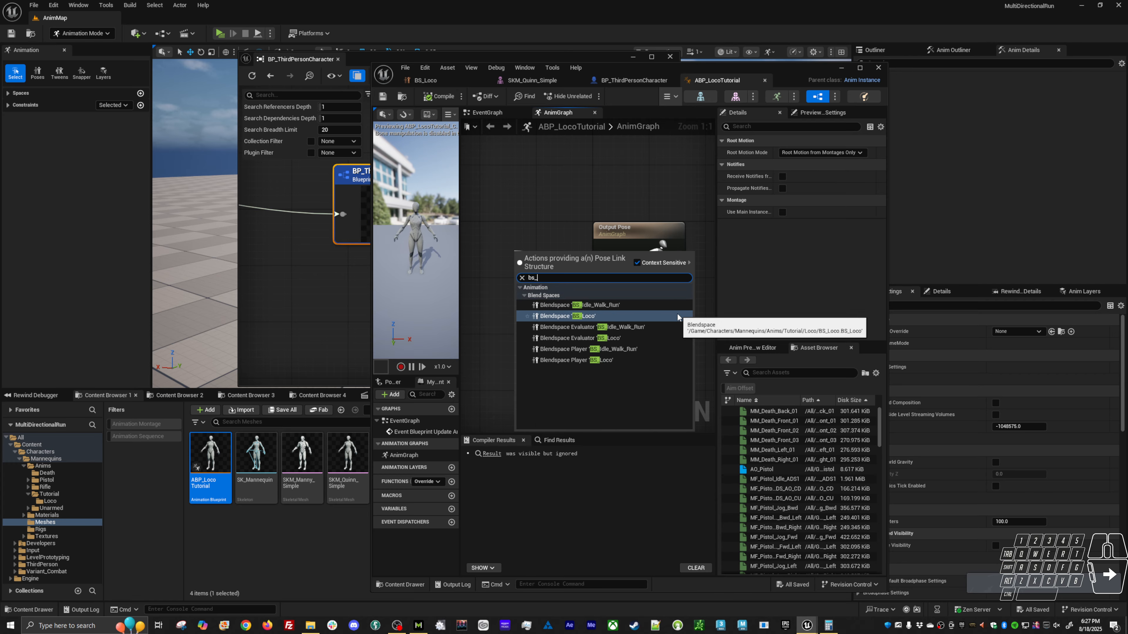
pyautogui.click(568, 315)
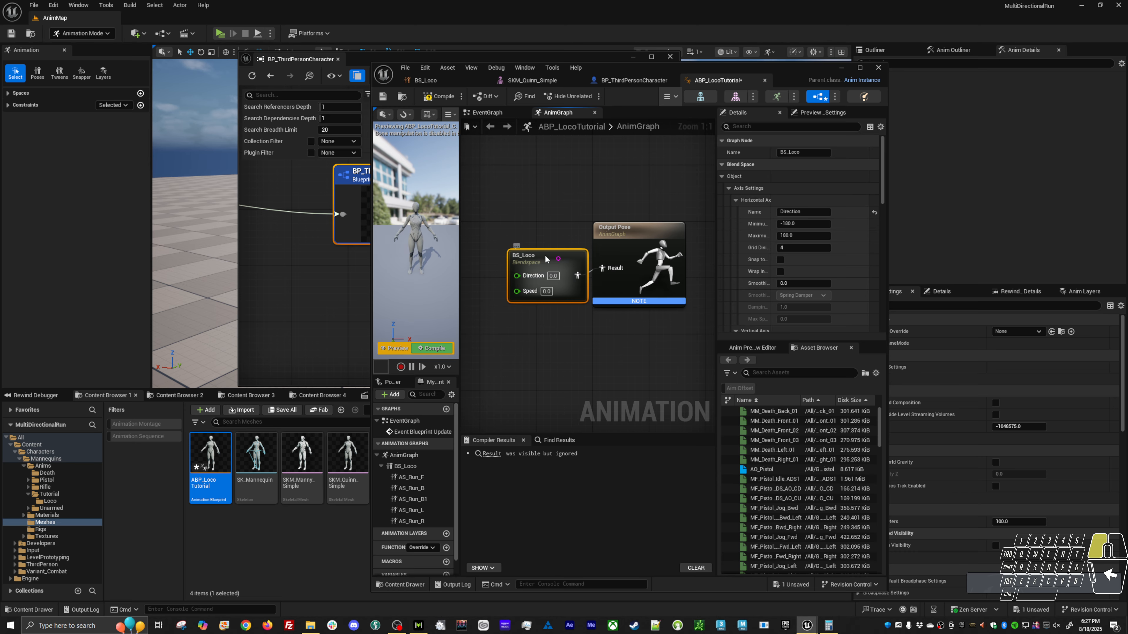
pyautogui.moveTo(545, 258); pyautogui.dragTo(539, 258)
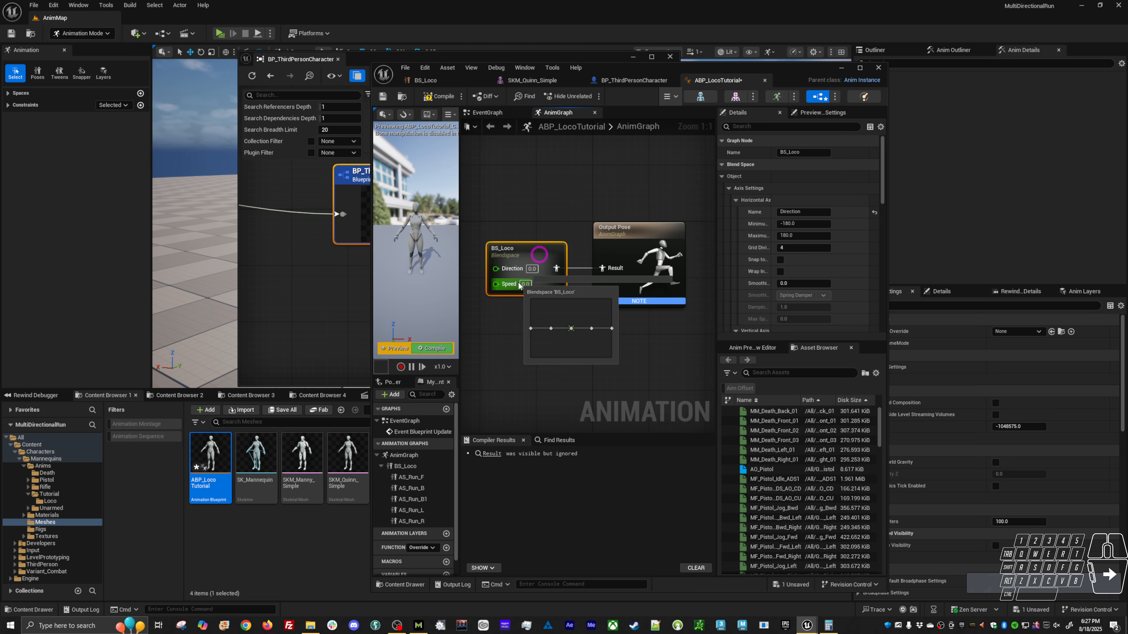
pyautogui.moveTo(555, 234); pyautogui.dragTo(509, 320)
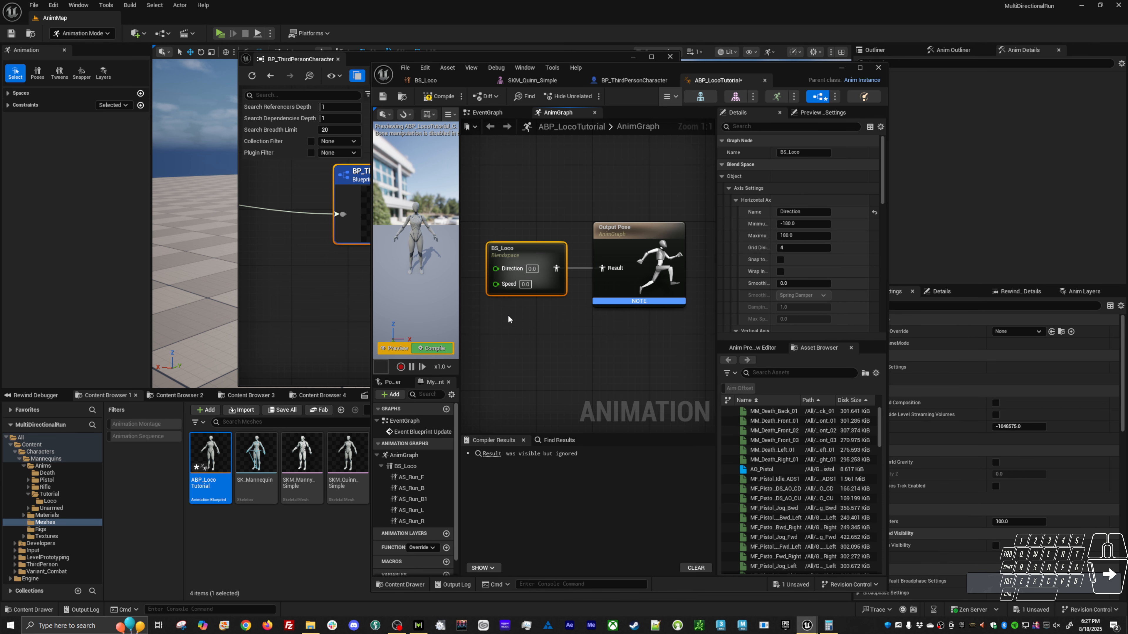
pyautogui.press('Delete')
# Add BS_Loco from the asset list as a Blendspace Player feeding the Output Pose result, and compile.
pyautogui.write('bs')
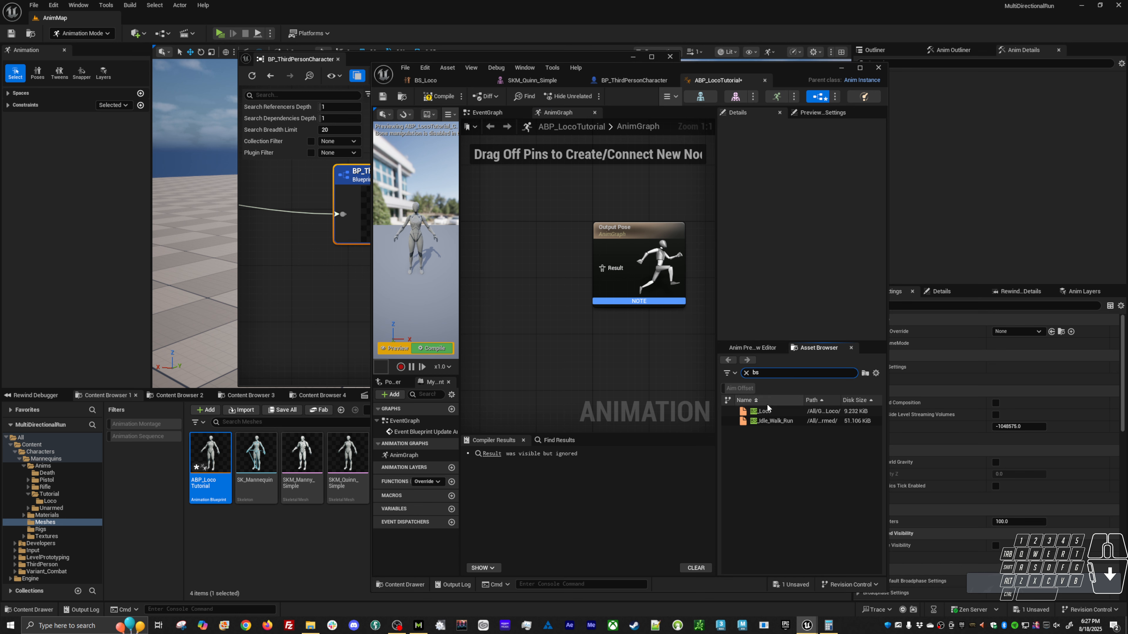
pyautogui.moveTo(767, 408); pyautogui.dragTo(602, 268)
pyautogui.moveTo(526, 275); pyautogui.dragTo(539, 253)
pyautogui.moveTo(515, 333); pyautogui.dragTo(559, 318, button='right')
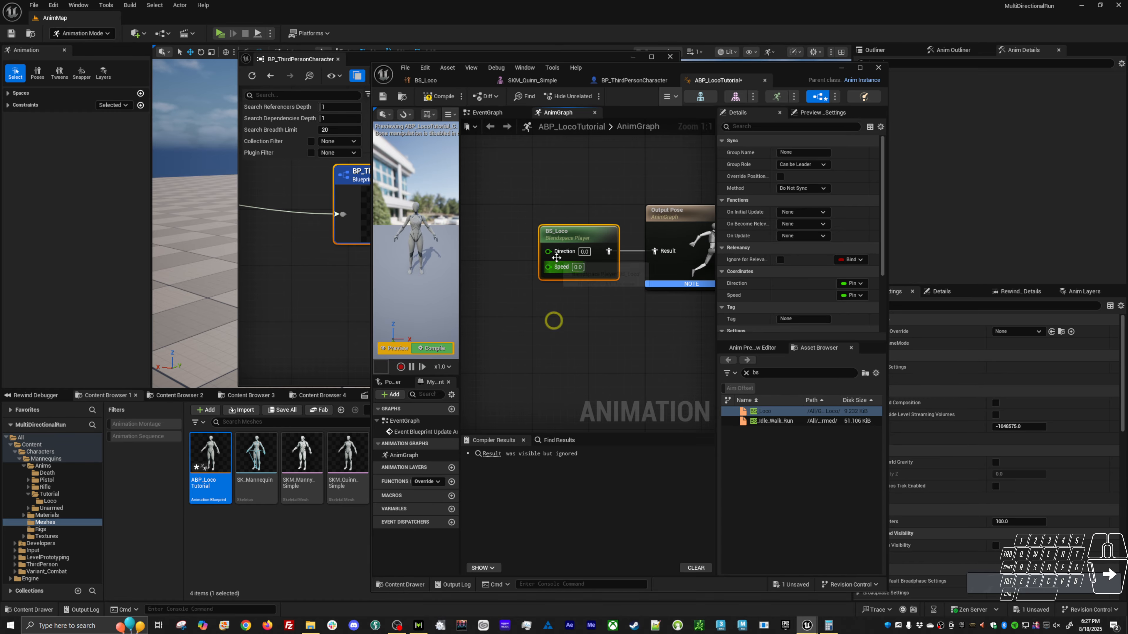
pyautogui.click(433, 350)
# Promote the Direction and Speed inputs of the BS_Loco node to variables.
pyautogui.moveTo(599, 234); pyautogui.dragTo(485, 244)
pyautogui.rightClick(485, 243)
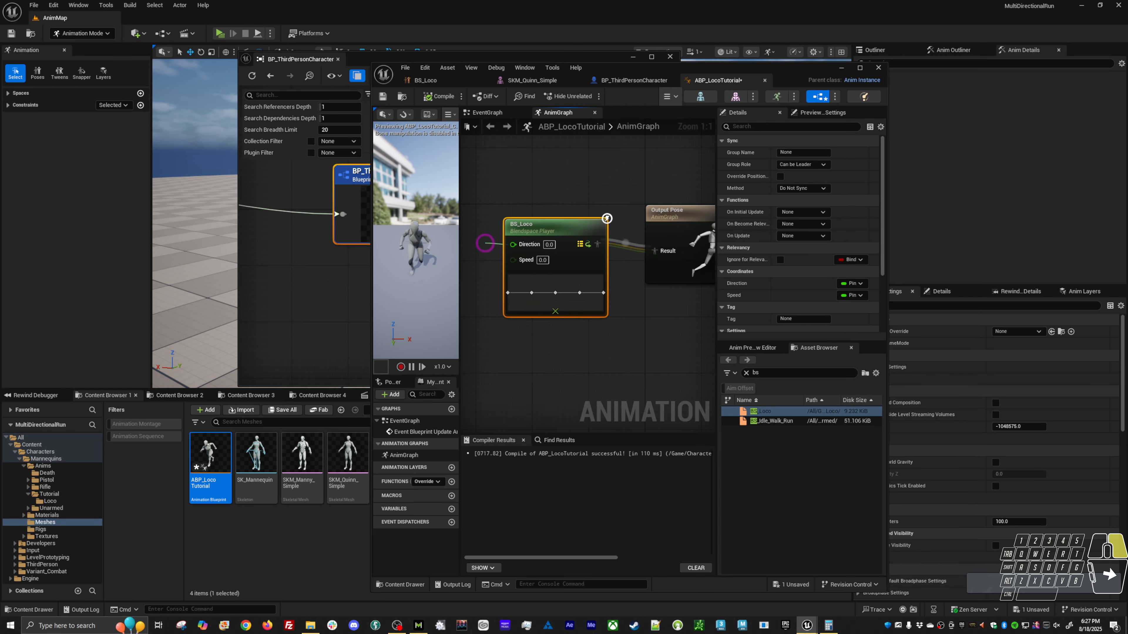
pyautogui.moveTo(485, 243); pyautogui.dragTo(502, 241, button='right')
pyautogui.click(505, 271)
pyautogui.moveTo(530, 242); pyautogui.dragTo(465, 235)
pyautogui.click(519, 277)
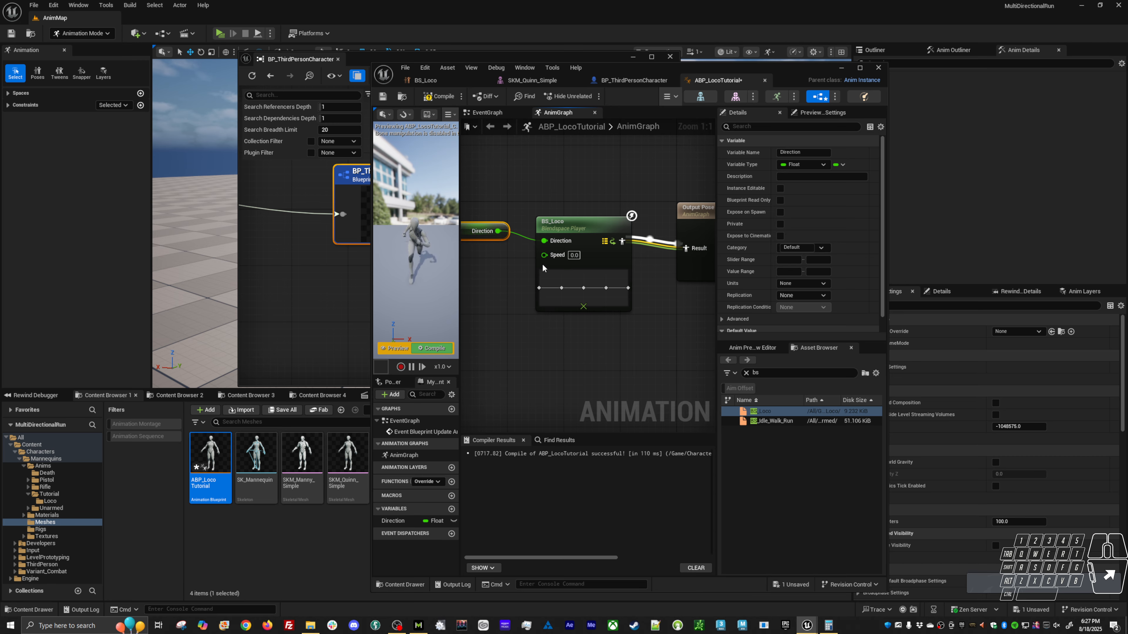
pyautogui.moveTo(544, 255); pyautogui.dragTo(480, 258)
pyautogui.click(518, 293)
# Replace the variable nodes by binding BS_Loco's Direction and Speed inputs directly to the matching variables, and compile and save.
pyautogui.click(601, 223)
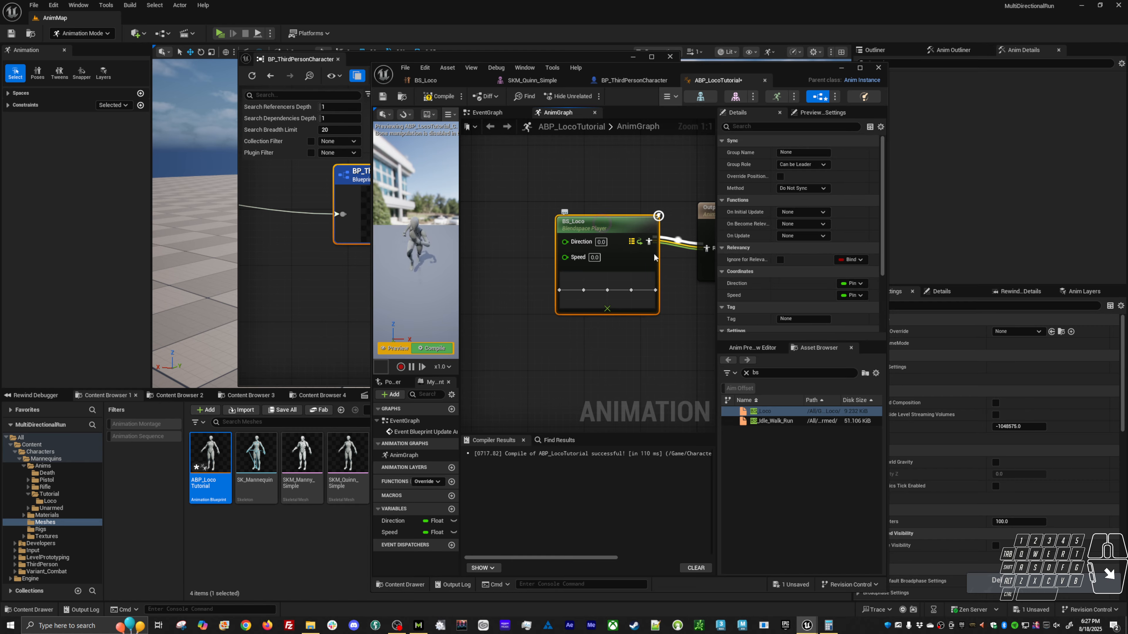
pyautogui.click(852, 295)
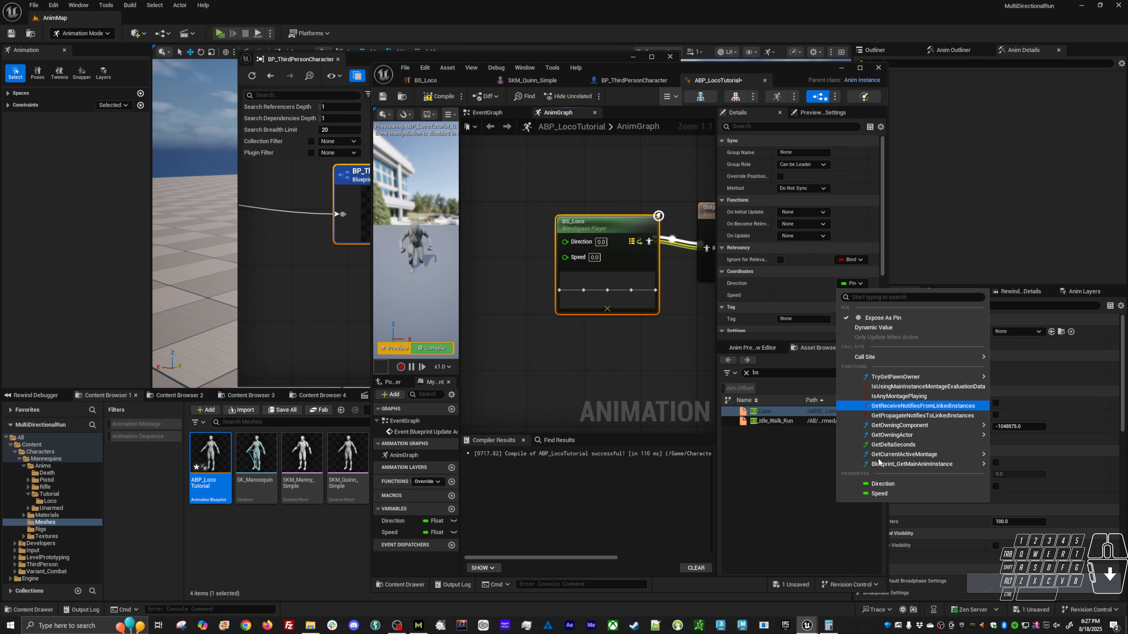
pyautogui.click(885, 487)
pyautogui.click(852, 295)
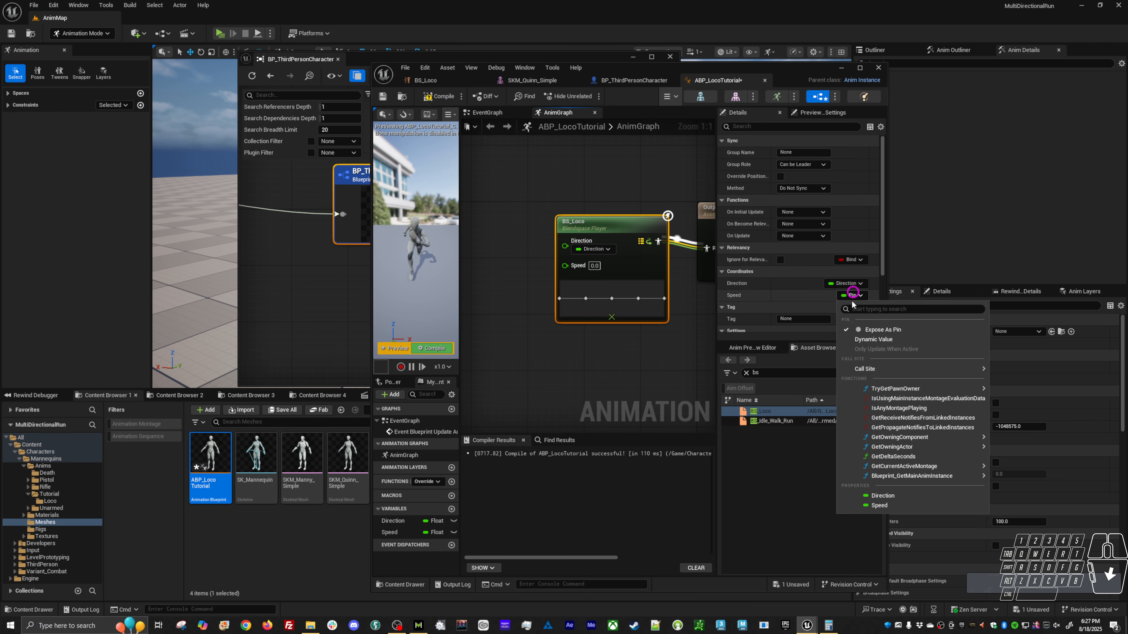
pyautogui.click(882, 504)
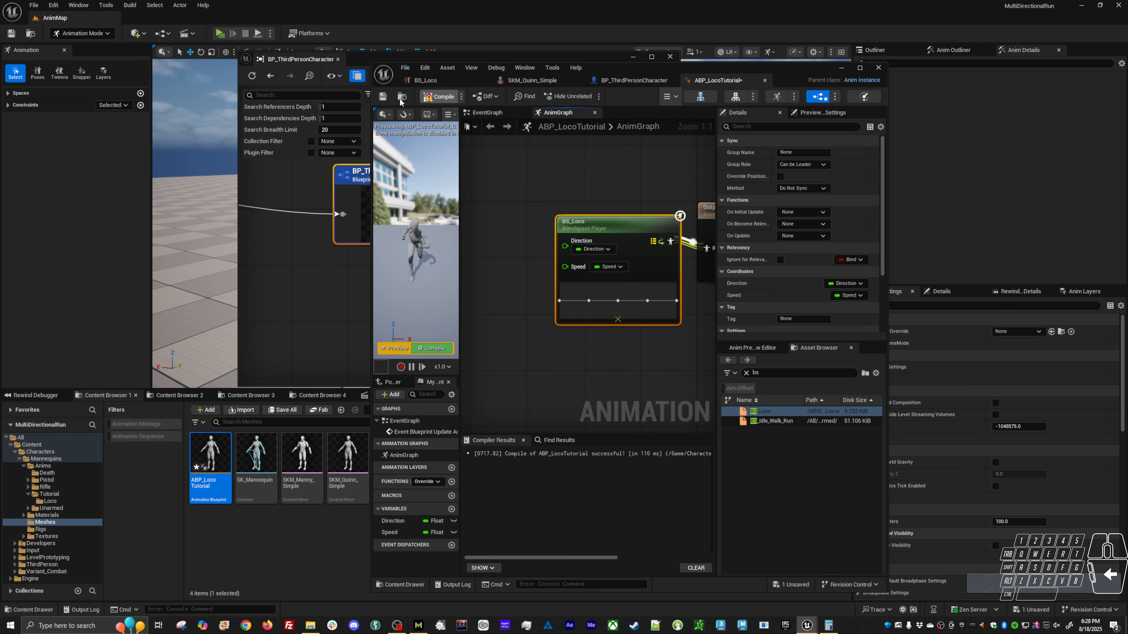
pyautogui.click(383, 97)
pyautogui.moveTo(627, 226); pyautogui.dragTo(604, 233)
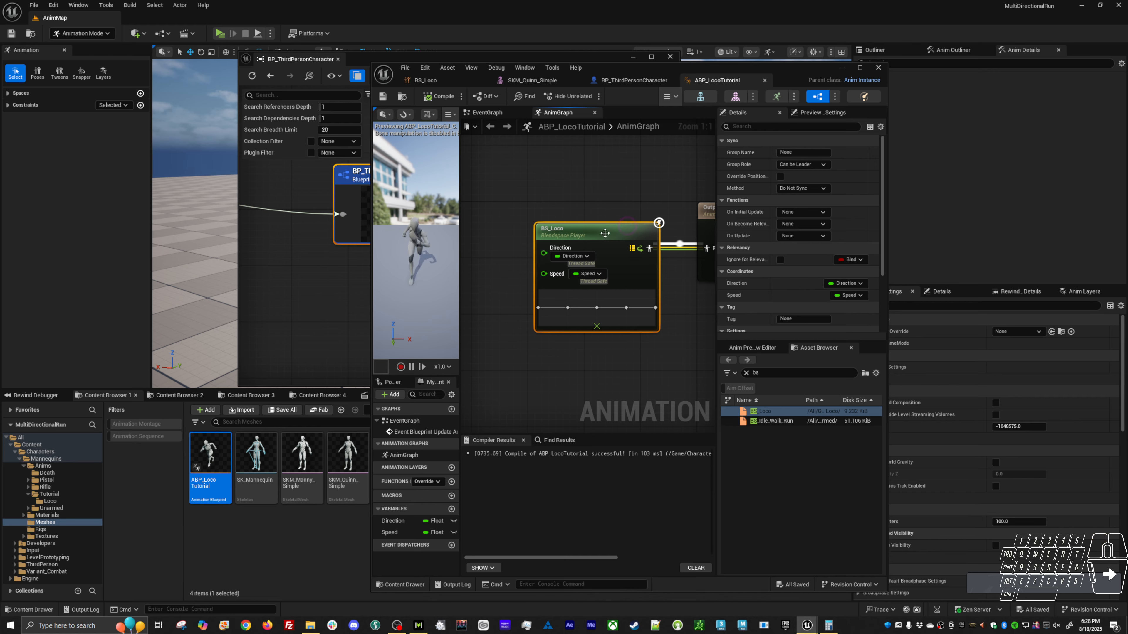
# In the EventGraph, cast the Try Get Pawn Owner result to BP_ThirdPersonCharacter and run the cast from Event Blueprint Update Animation.
pyautogui.doubleClick(421, 432)
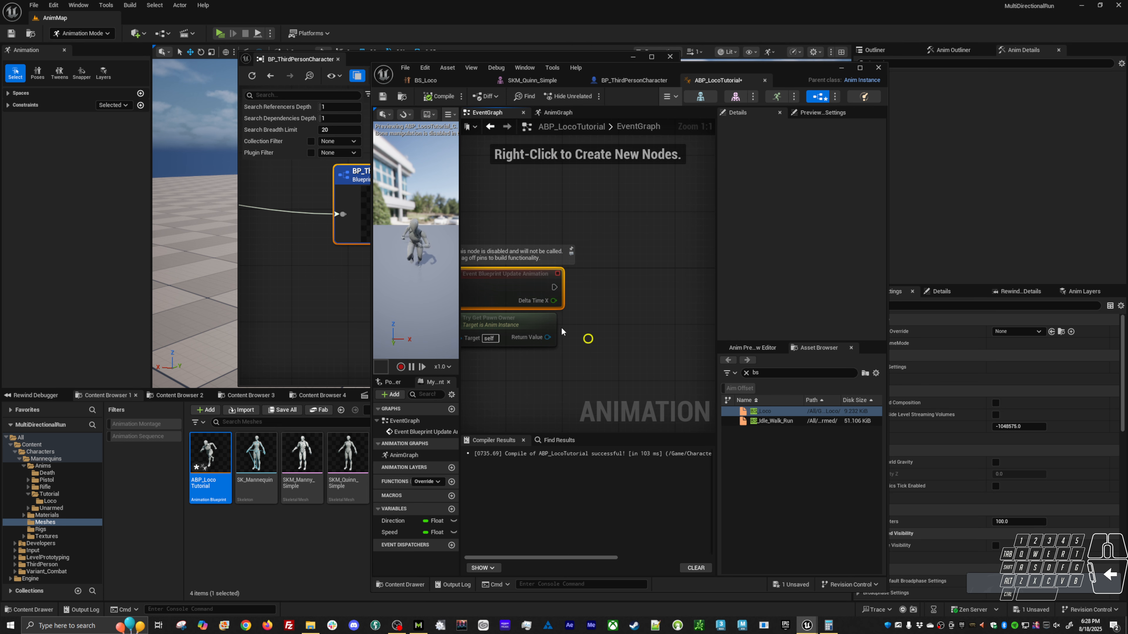
pyautogui.moveTo(547, 337); pyautogui.dragTo(623, 305)
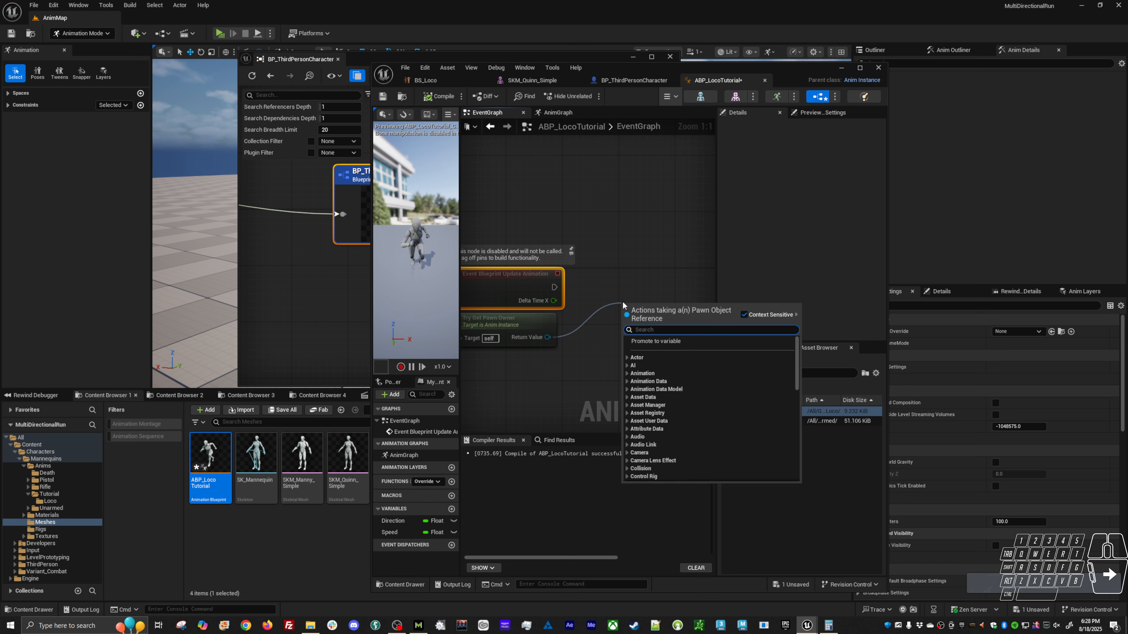
pyautogui.write('cast')
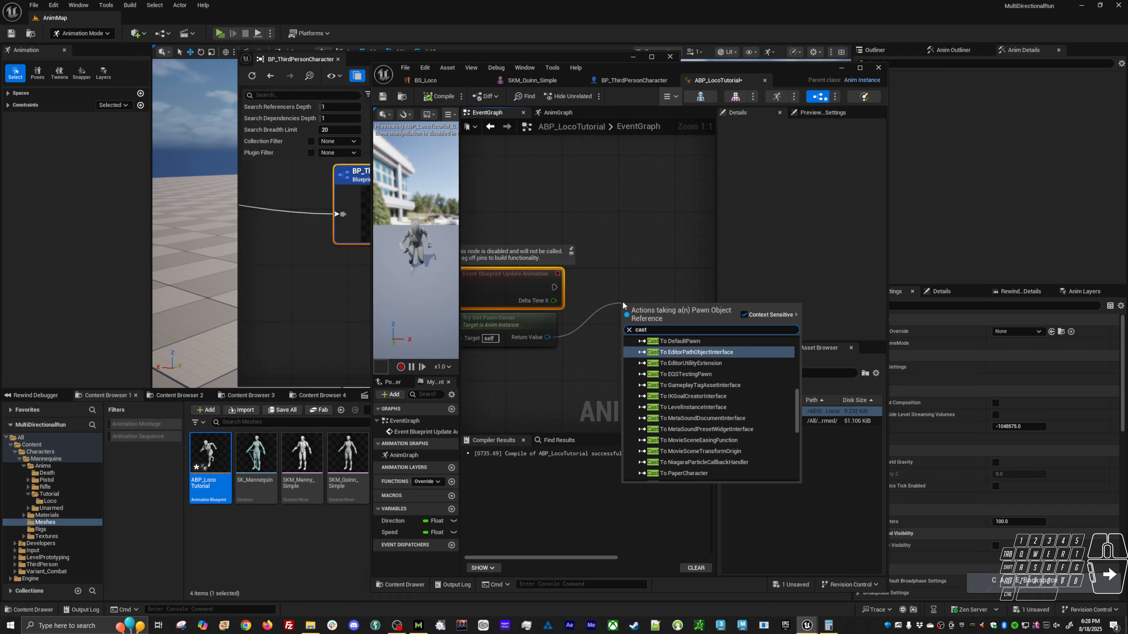
pyautogui.write(' bp')
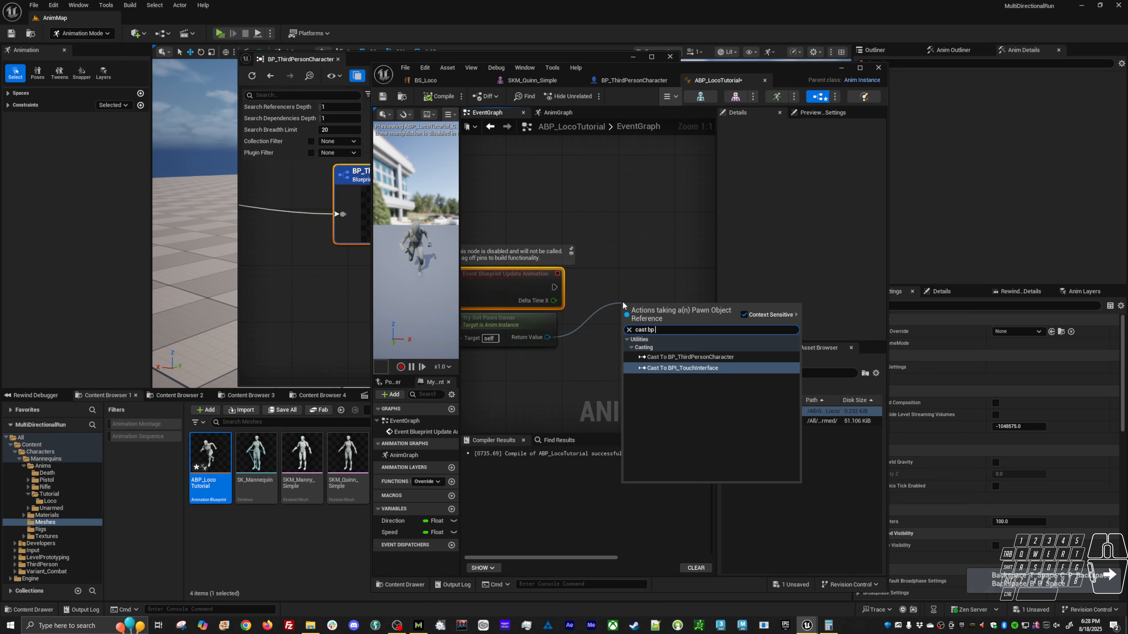
pyautogui.click(706, 357)
pyautogui.moveTo(554, 287); pyautogui.dragTo(647, 288)
# Promote the cast's As BP Third Person Character output to a variable set after the cast.
pyautogui.moveTo(692, 350); pyautogui.dragTo(531, 356, button='right')
pyautogui.moveTo(517, 304); pyautogui.dragTo(623, 275)
pyautogui.click(605, 339)
pyautogui.moveTo(526, 334); pyautogui.dragTo(544, 352, button='right')
pyautogui.scroll(-2, 644, 310)
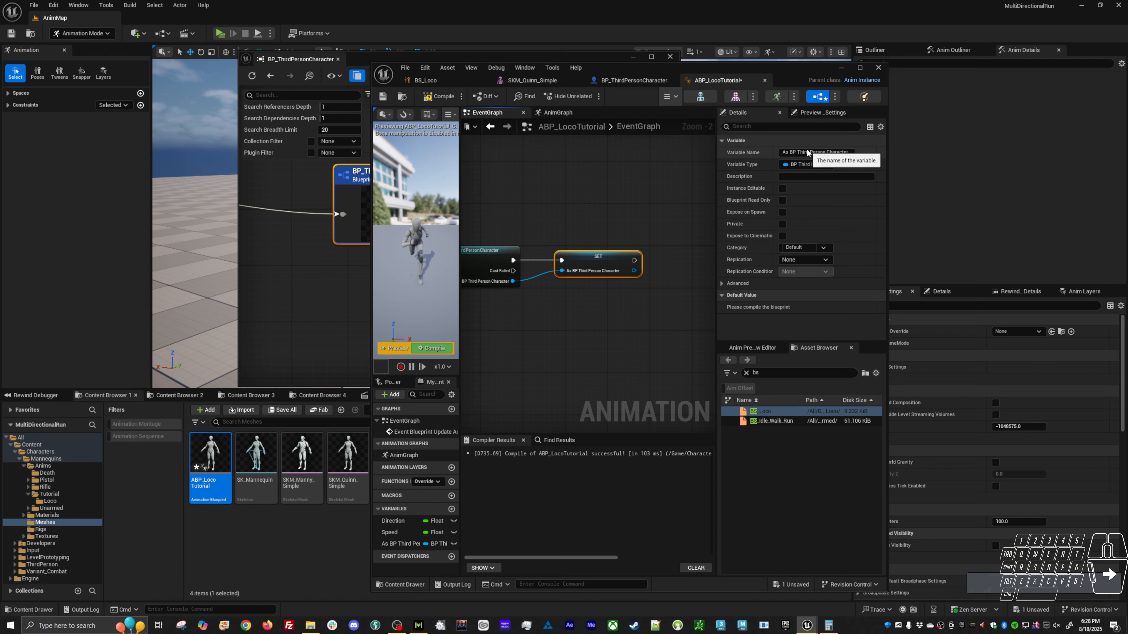
# Rename the promoted character variable to Playerr, and compile and save the Animation Blueprint.
pyautogui.click(844, 153)
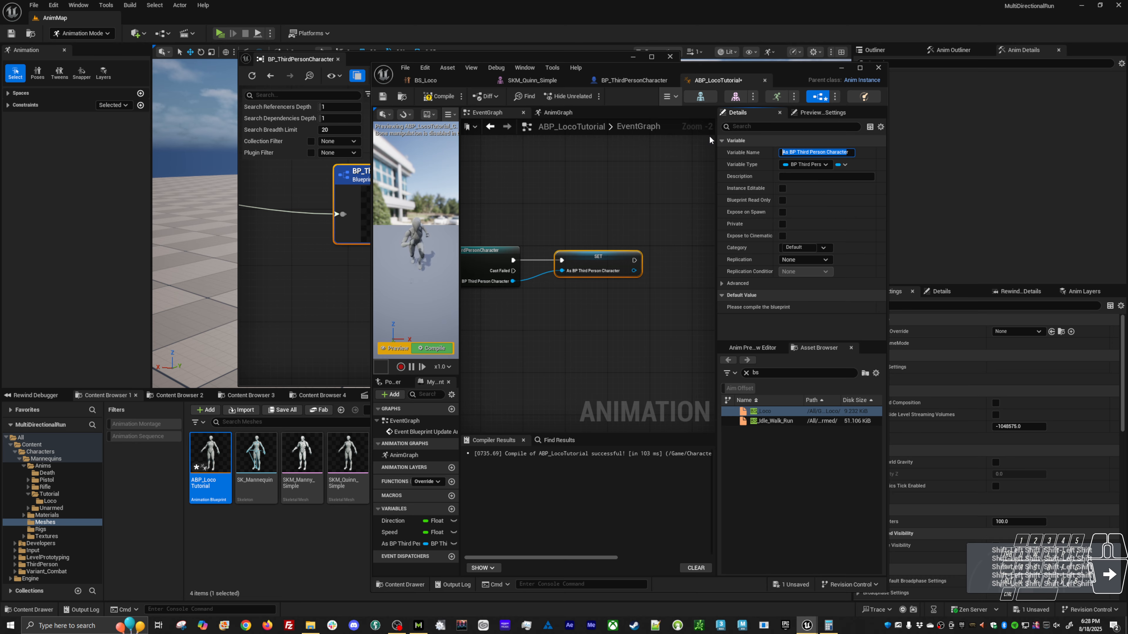
pyautogui.write('Playerr')
pyautogui.press('Return')
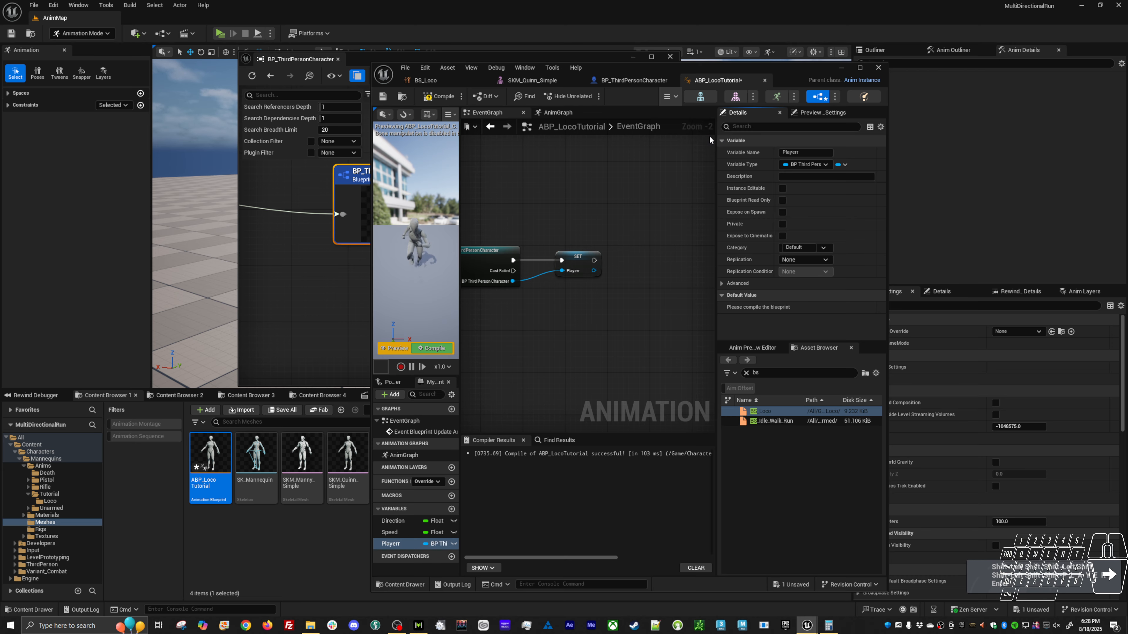
pyautogui.click(431, 98)
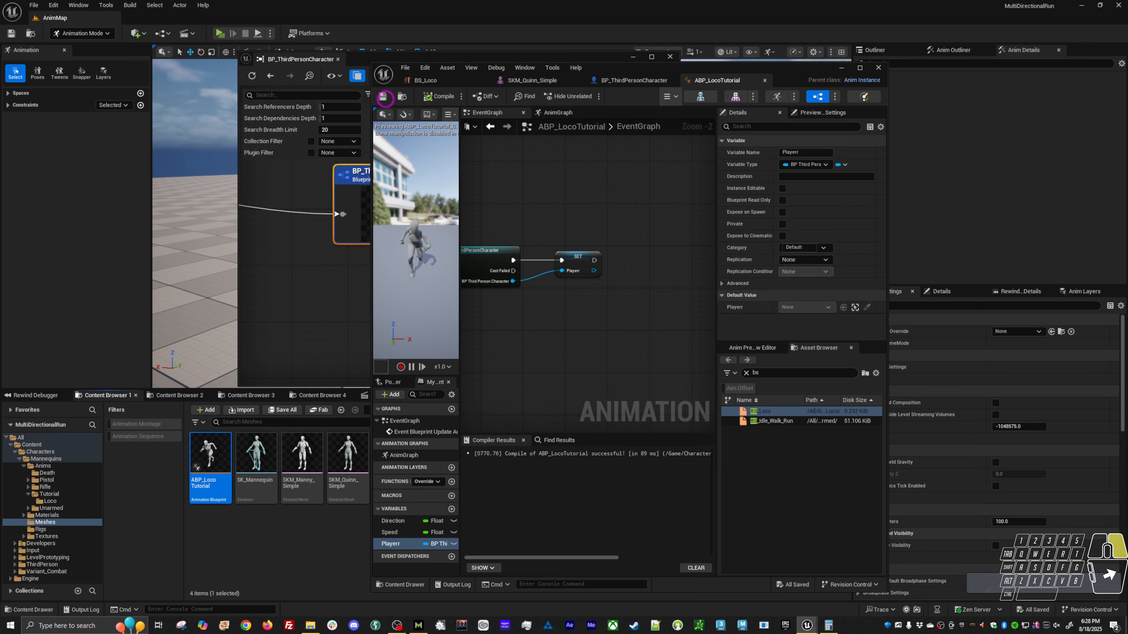
# Add an Event Blueprint Initialize Animation node below the Event Blueprint Update Animation chain.
pyautogui.moveTo(505, 359); pyautogui.dragTo(595, 262, button='right')
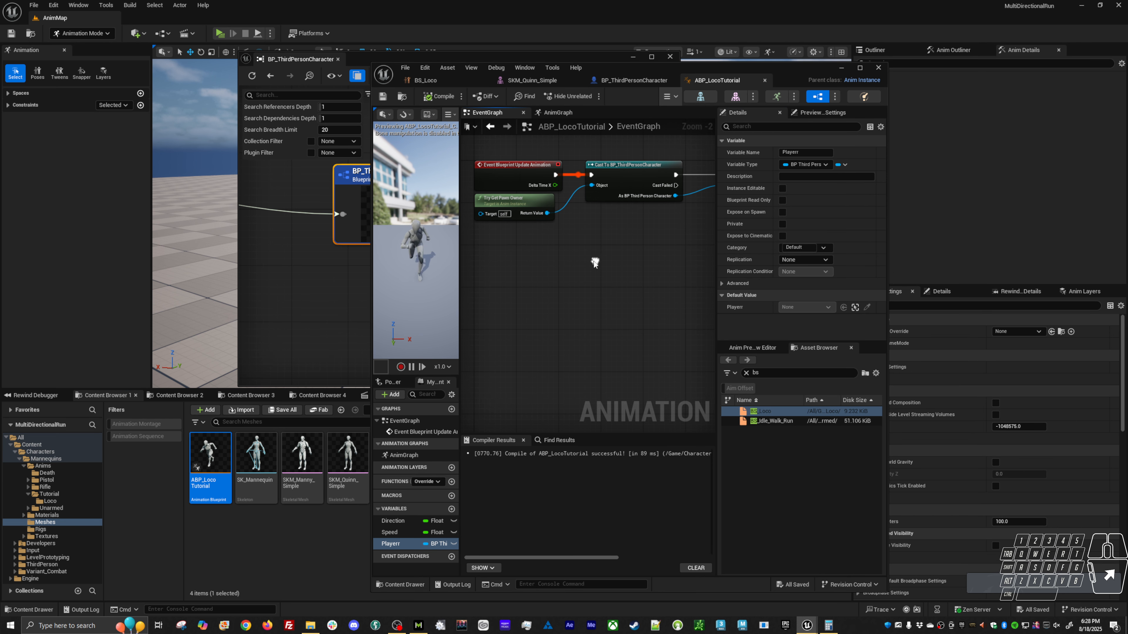
pyautogui.rightClick(518, 349)
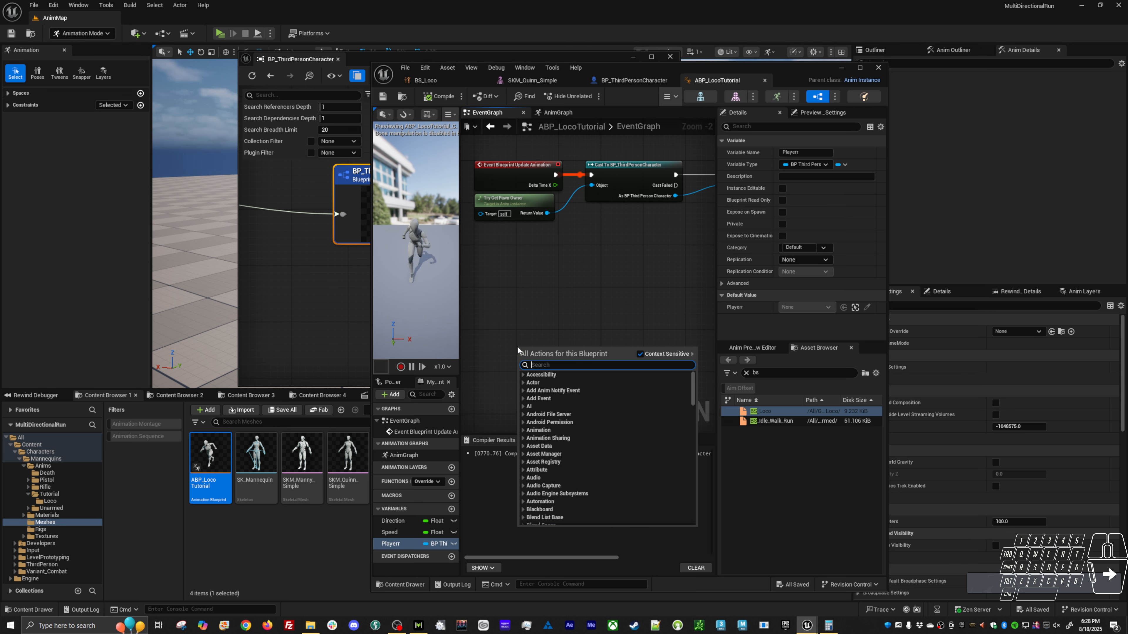
pyautogui.write('th')
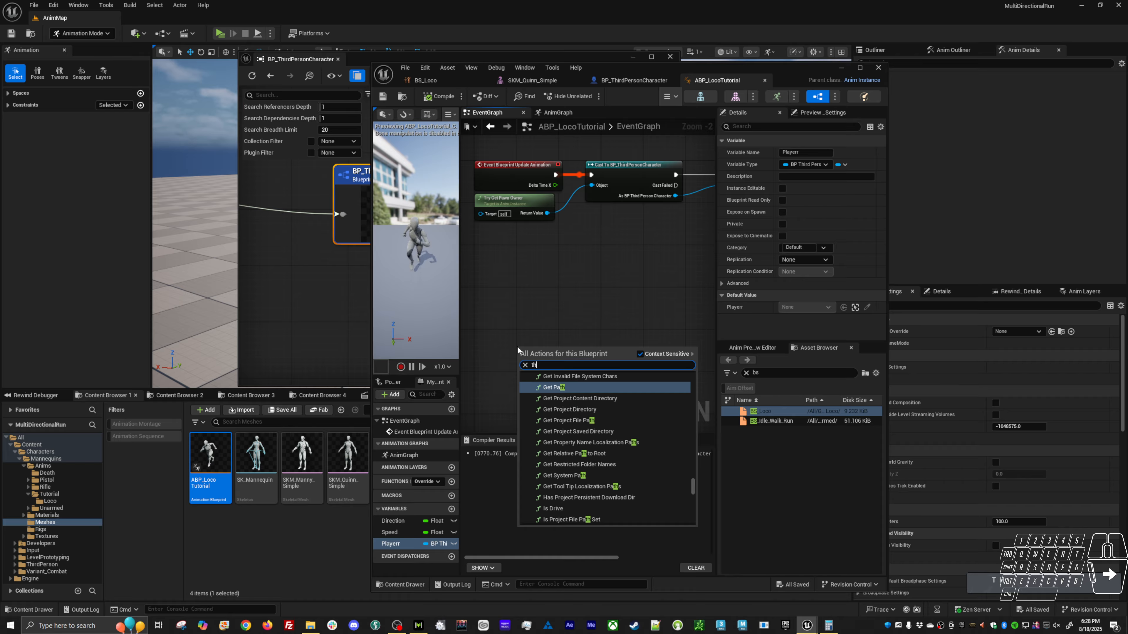
pyautogui.press('BackSpace')
pyautogui.press('BackSpace')
pyautogui.press('BackSpace')
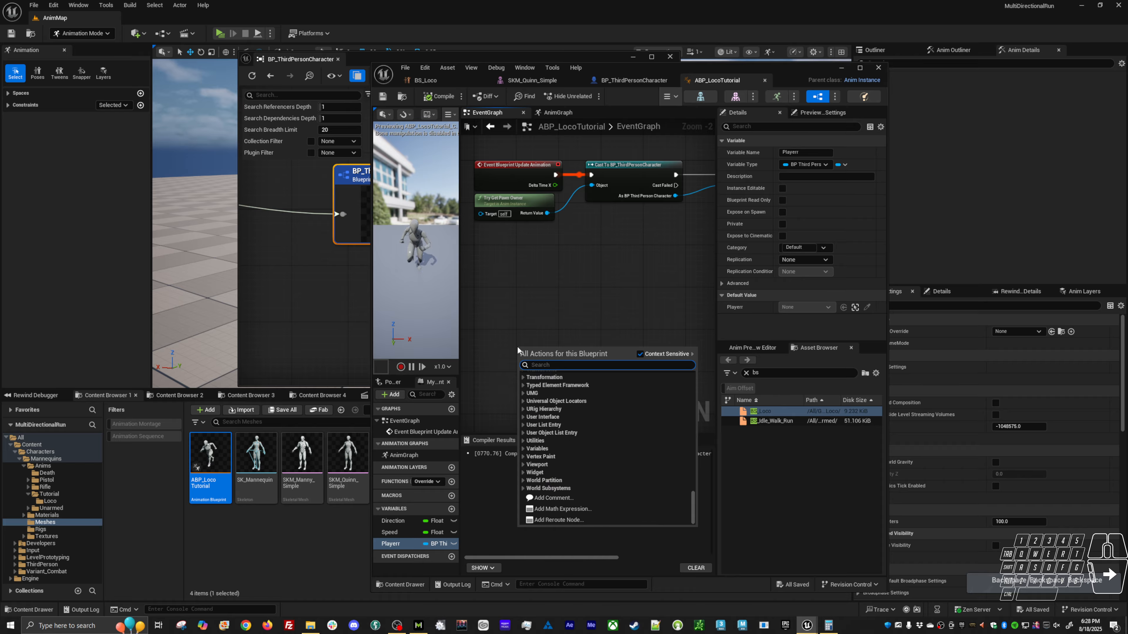
pyautogui.write('initi')
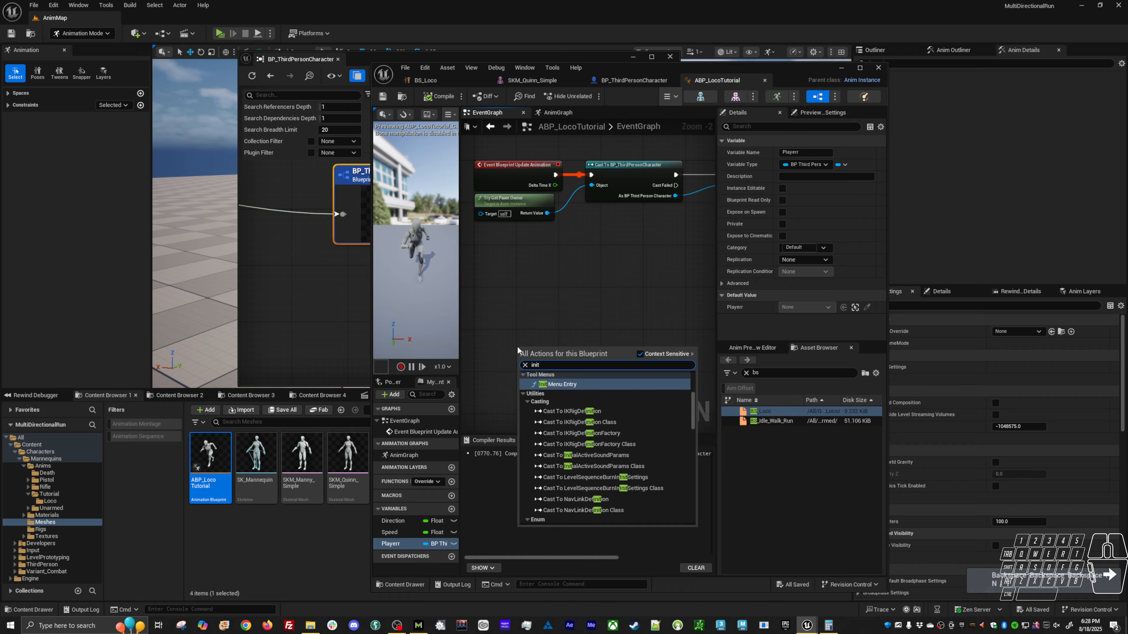
pyautogui.press('BackSpace')
pyautogui.press('BackSpace')
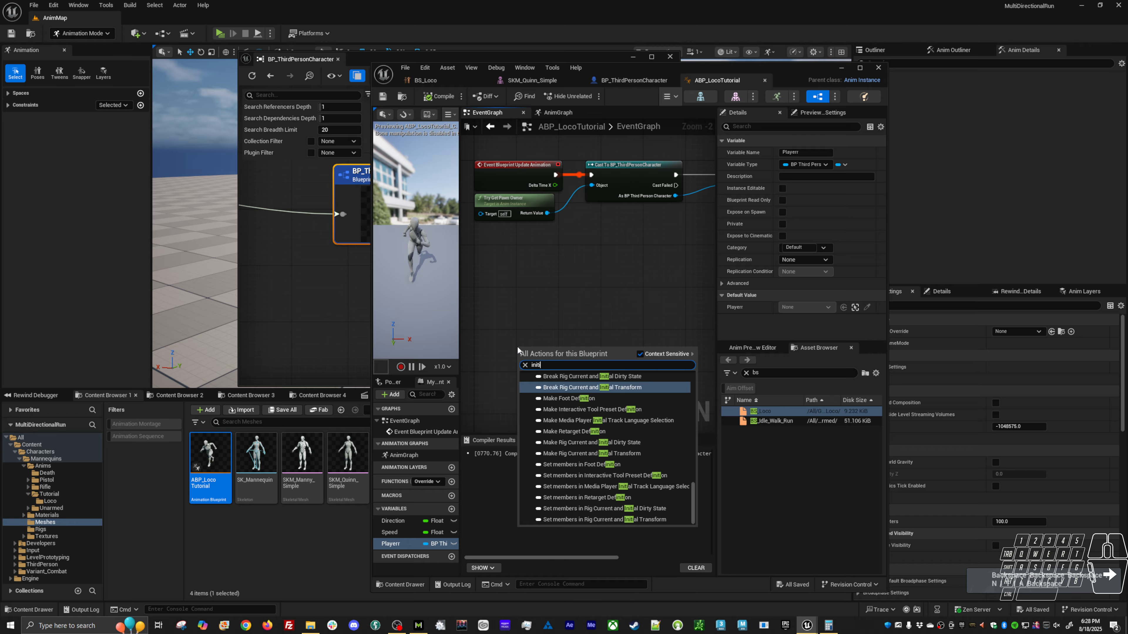
pyautogui.write('tia')
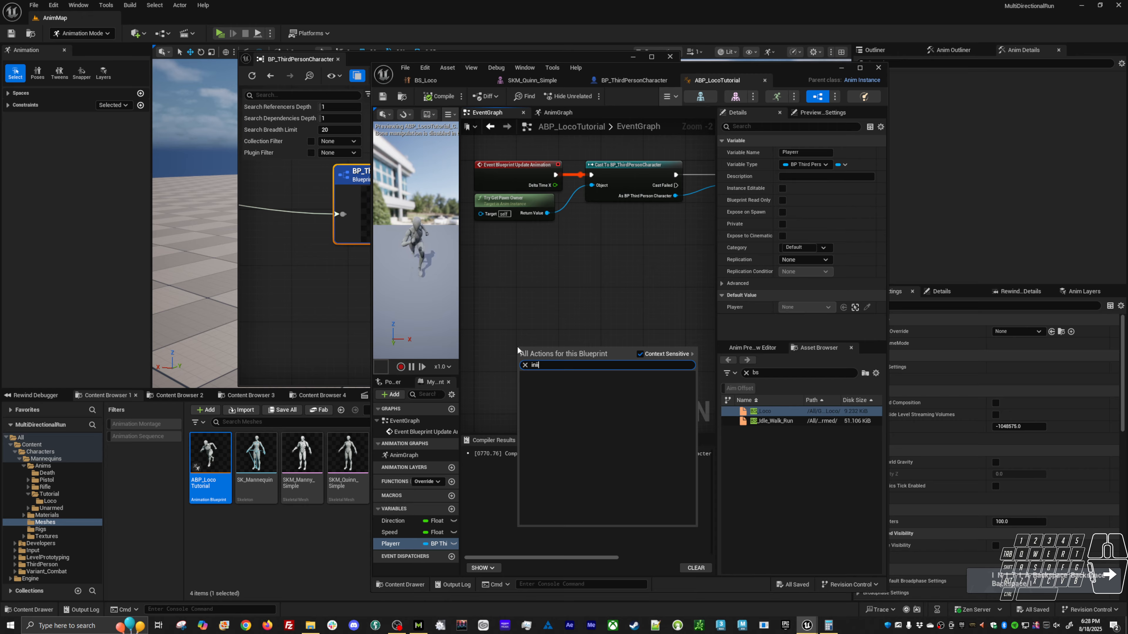
pyautogui.write('lize')
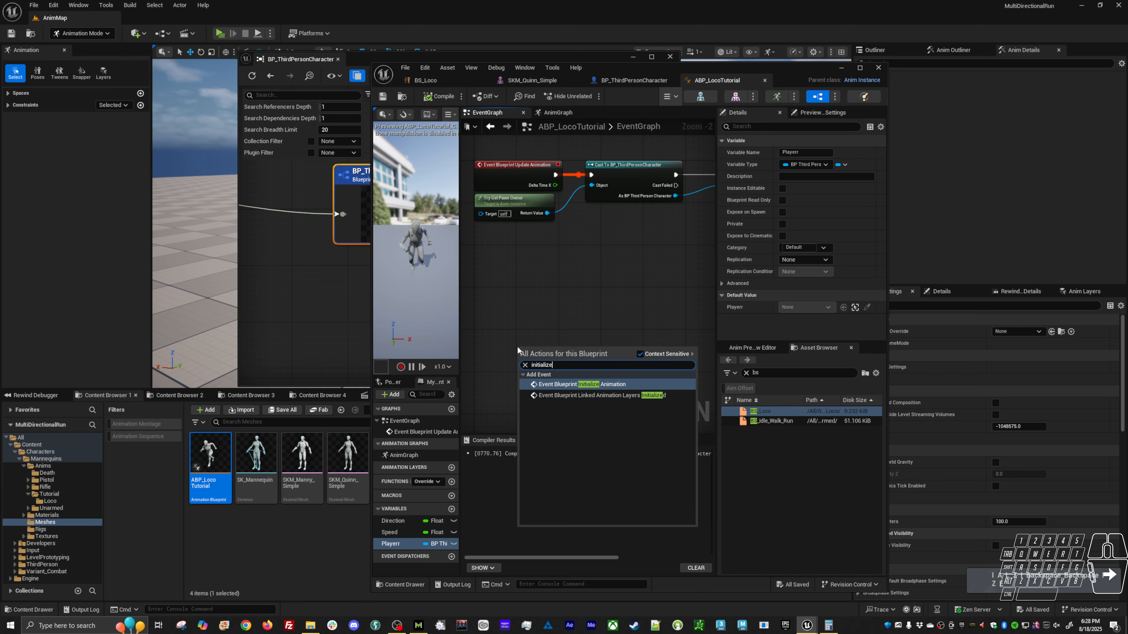
pyautogui.click(577, 385)
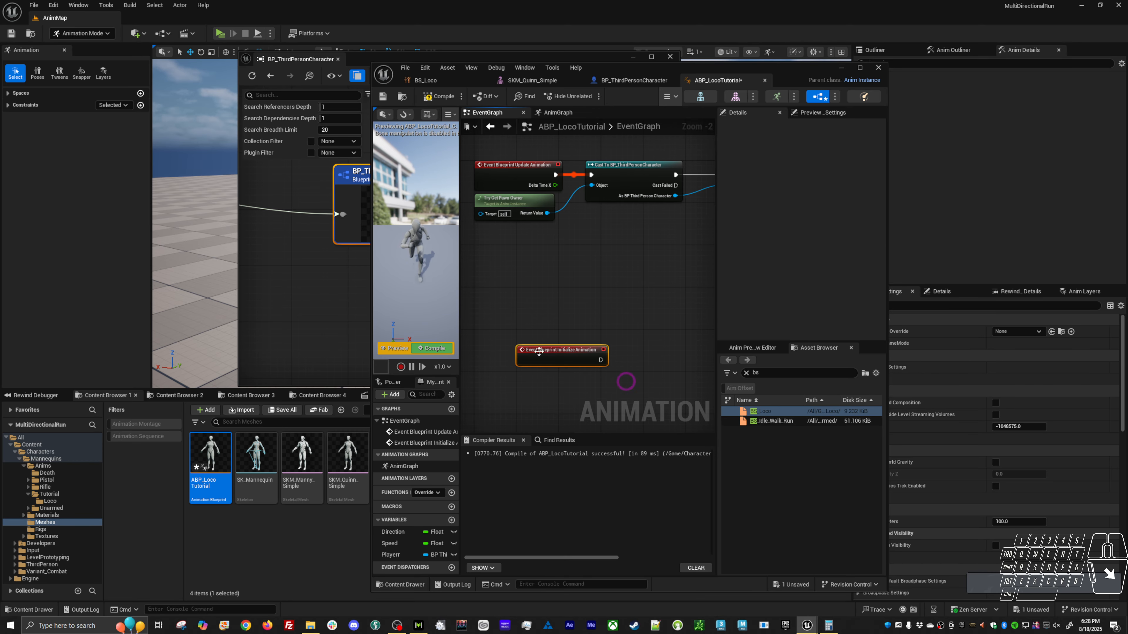
# Place the Initialize Animation event just beneath the update chain and connect its execution output to a new Is Valid macro node.
pyautogui.moveTo(539, 351); pyautogui.dragTo(492, 293)
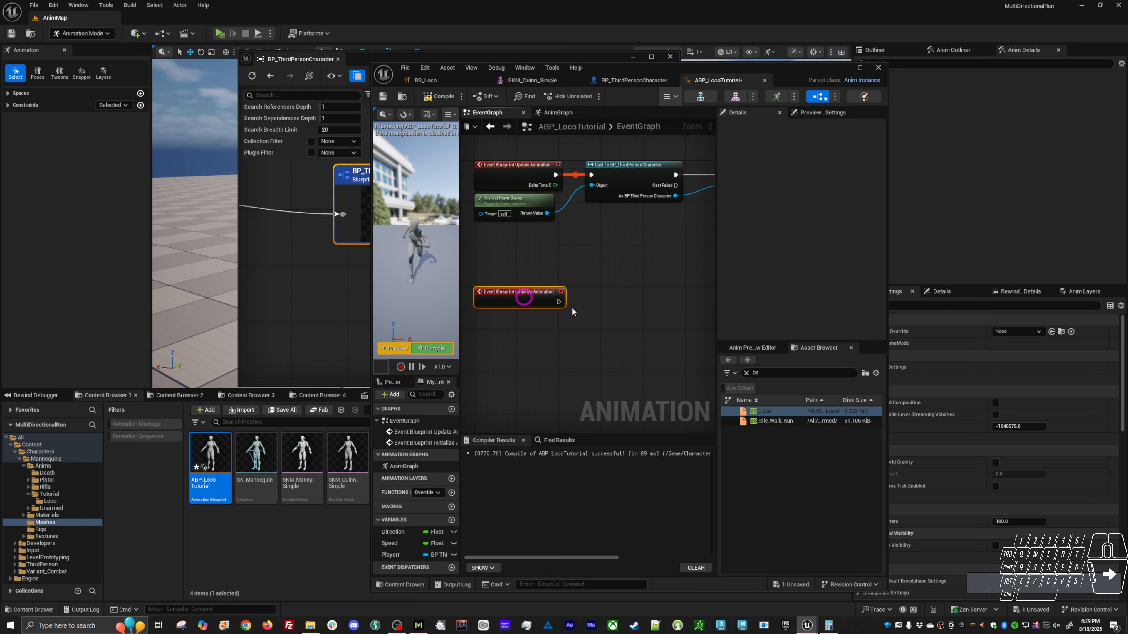
pyautogui.moveTo(614, 334); pyautogui.dragTo(552, 320, button='right')
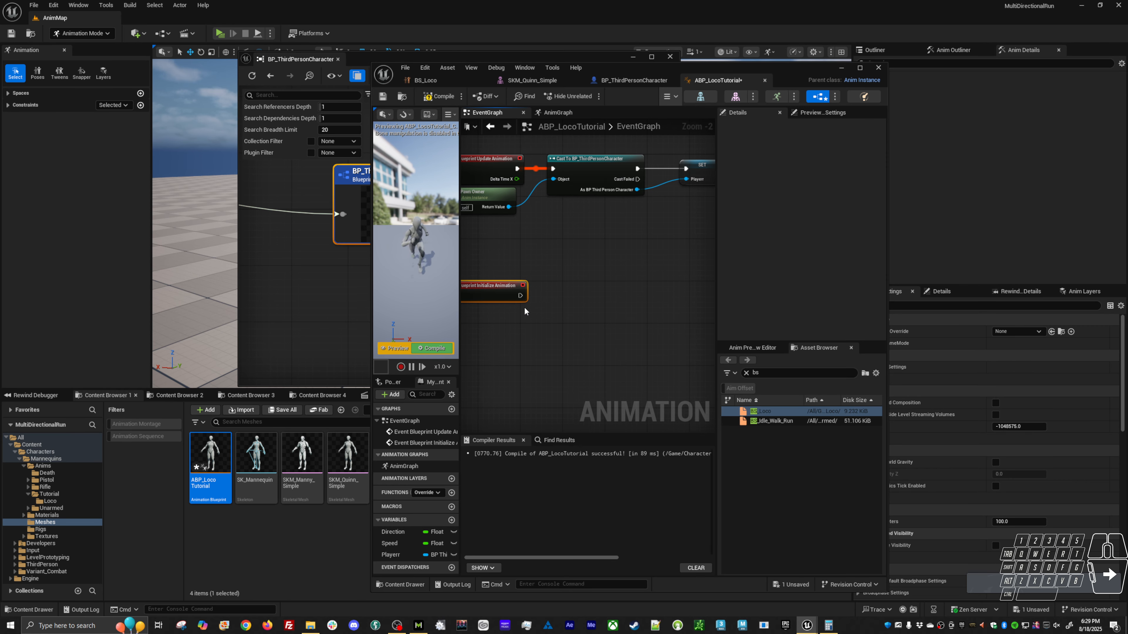
pyautogui.moveTo(519, 296); pyautogui.dragTo(574, 299)
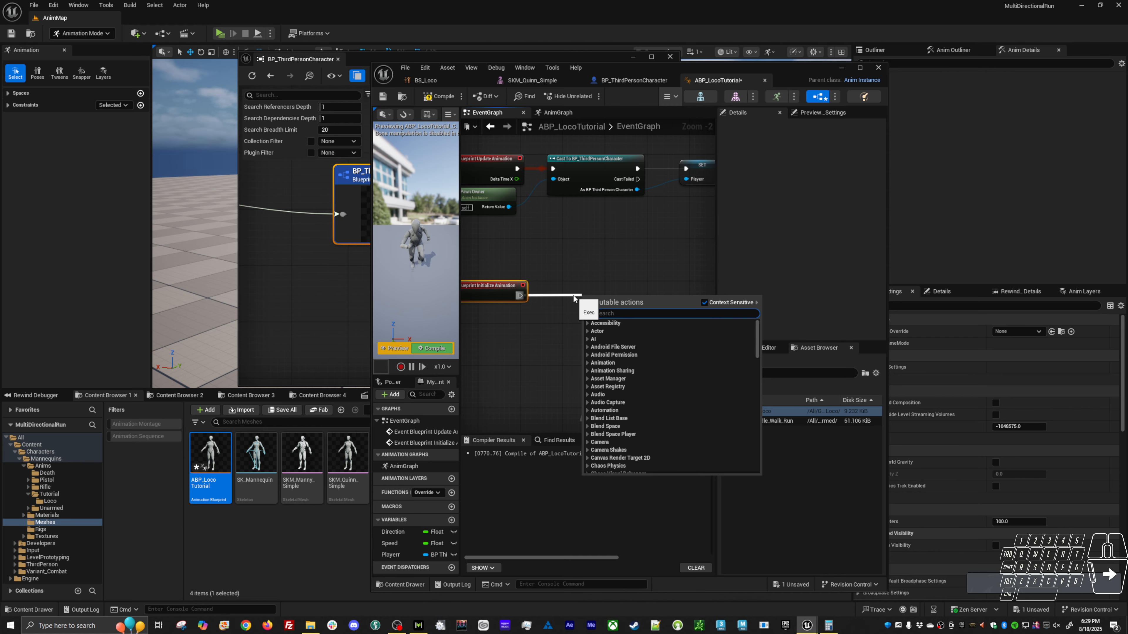
pyautogui.write('p')
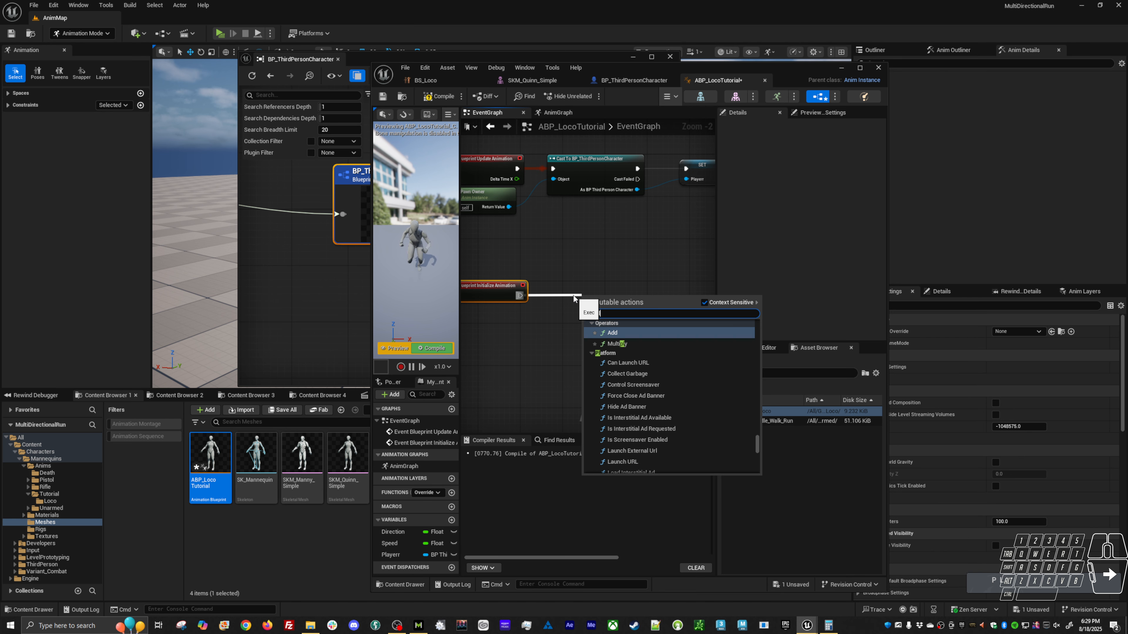
pyautogui.press('BackSpace')
pyautogui.press('BackSpace')
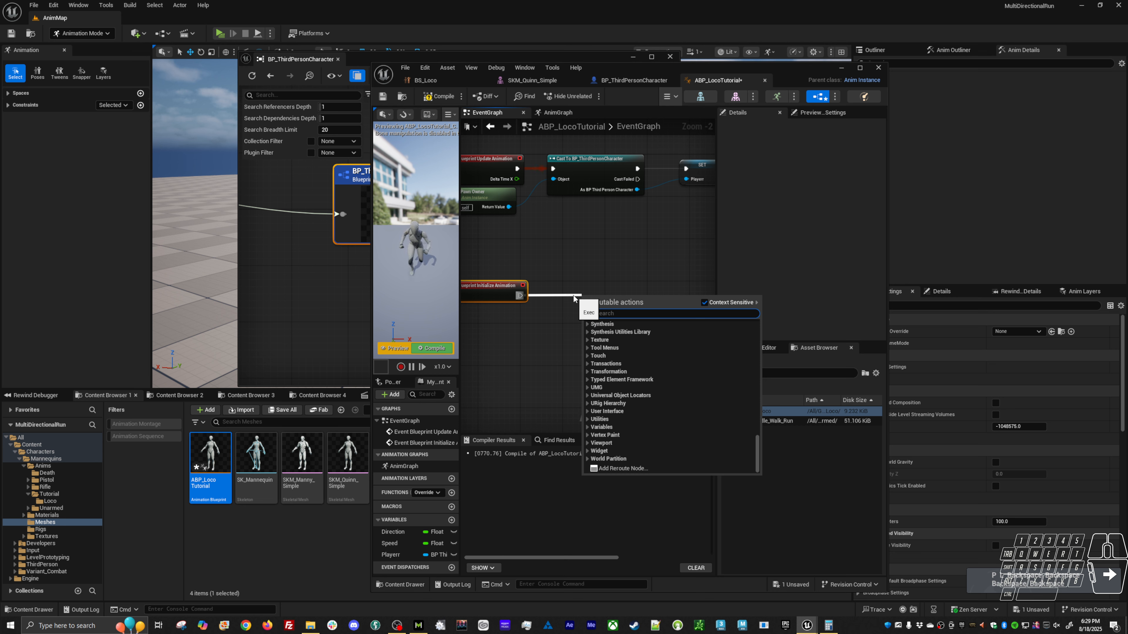
pyautogui.write('is val')
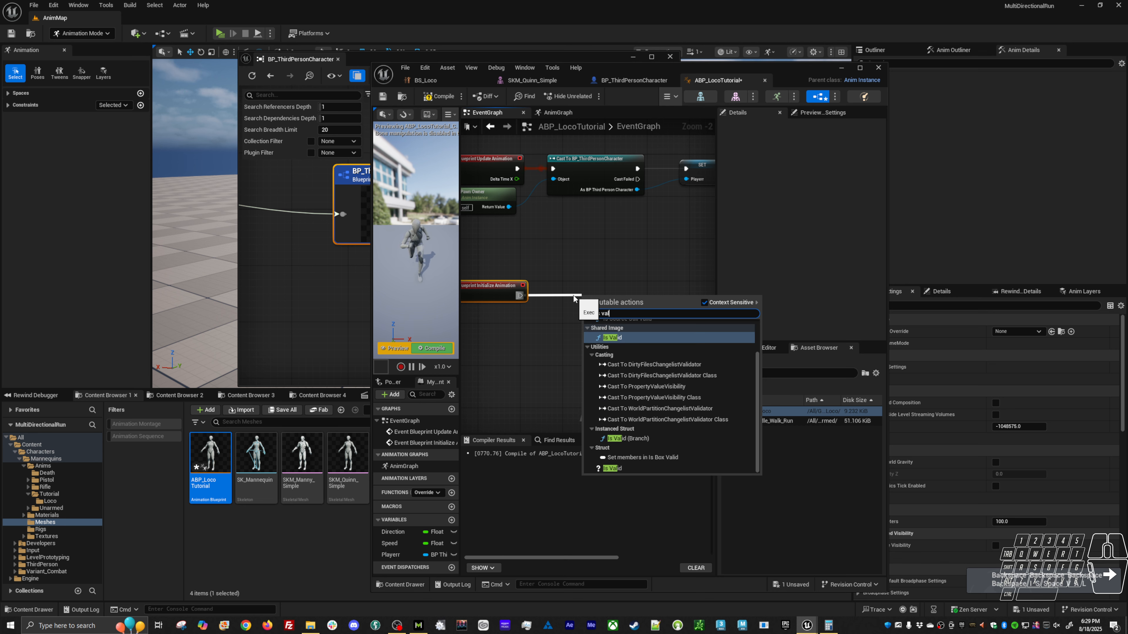
pyautogui.click(615, 468)
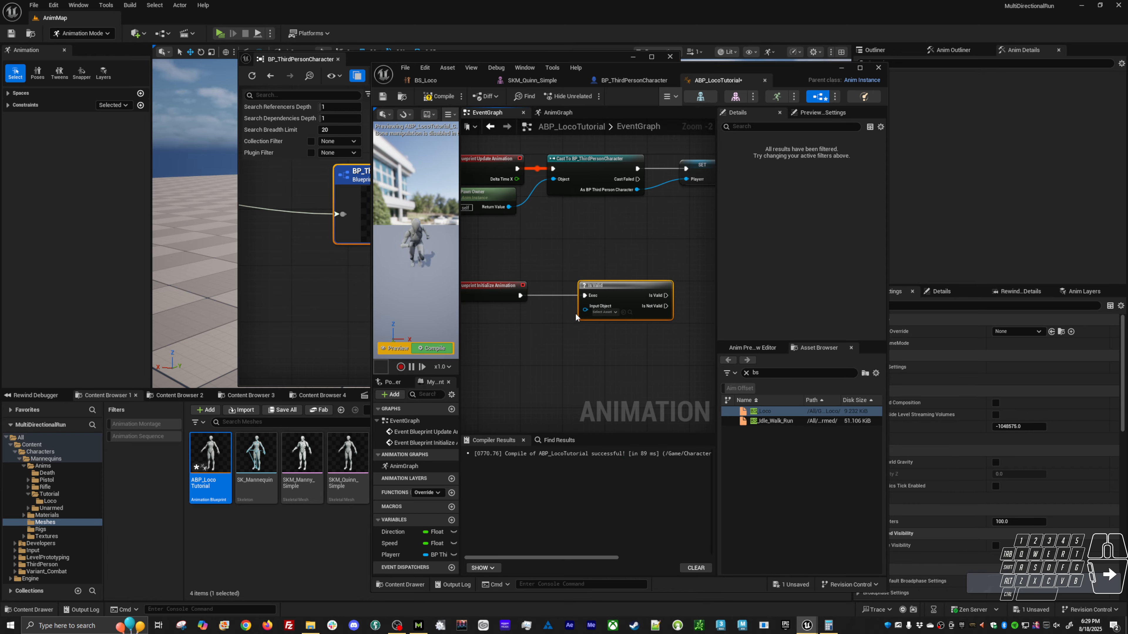
# Feed the Playerr variable into the Is Valid node's Input Object and compile the Animation Blueprint.
pyautogui.moveTo(390, 555); pyautogui.dragTo(584, 308)
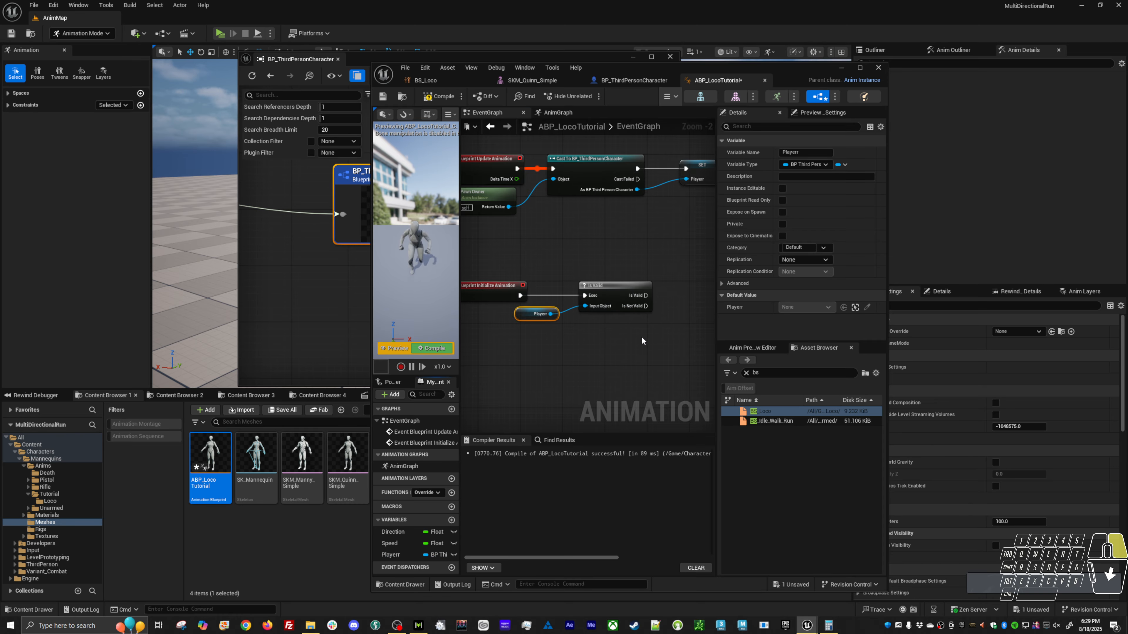
pyautogui.moveTo(642, 341); pyautogui.dragTo(536, 315, button='right')
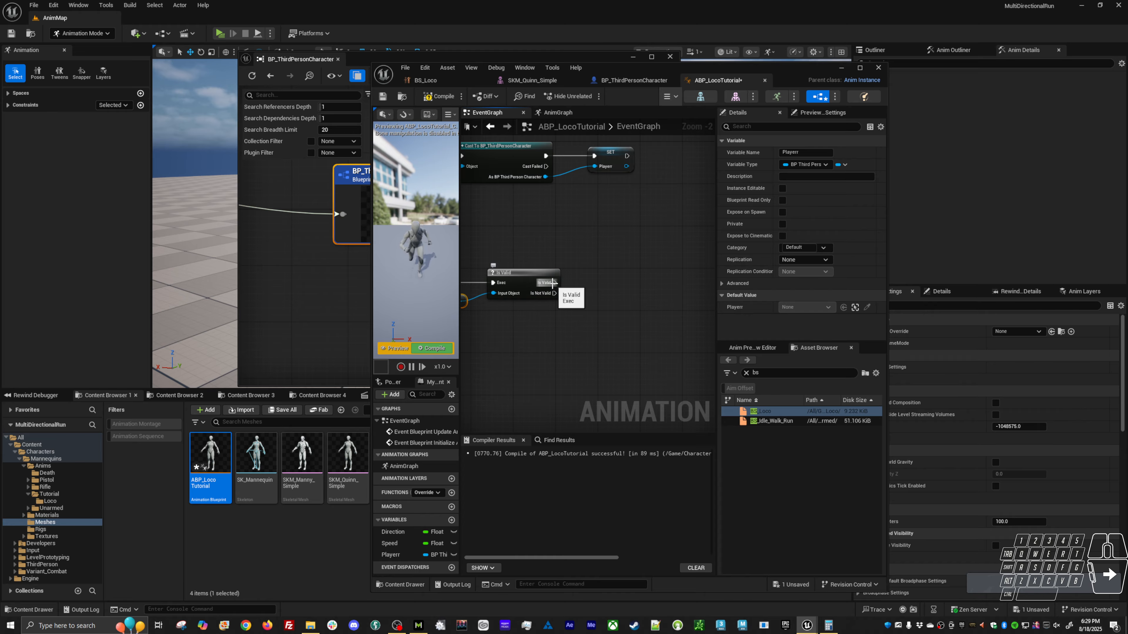
pyautogui.moveTo(552, 283); pyautogui.dragTo(612, 283)
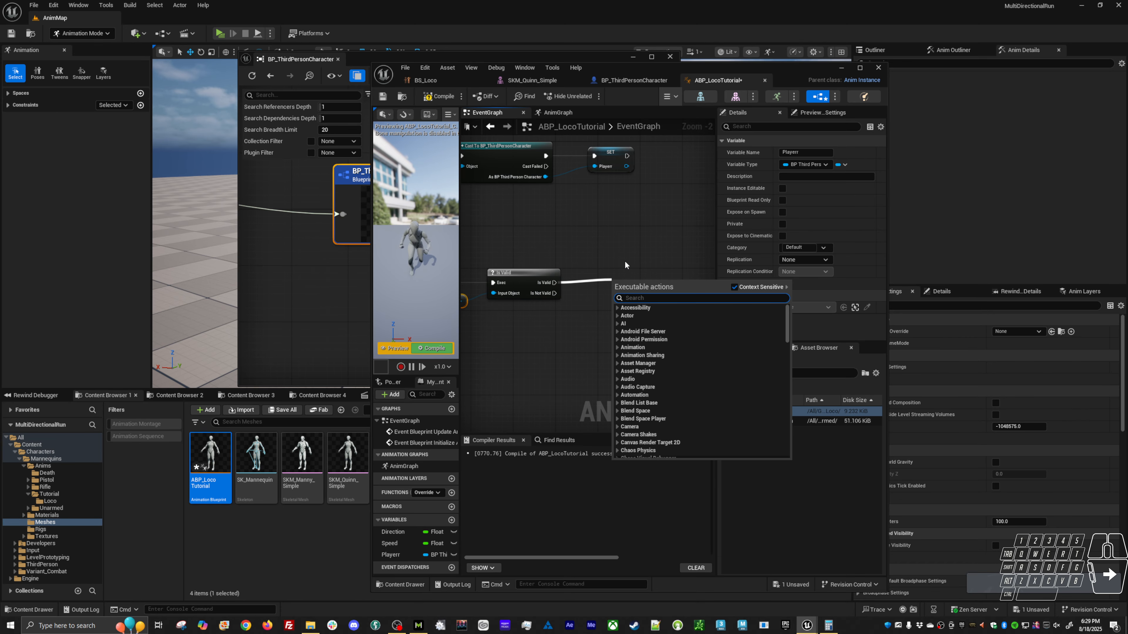
pyautogui.click(432, 348)
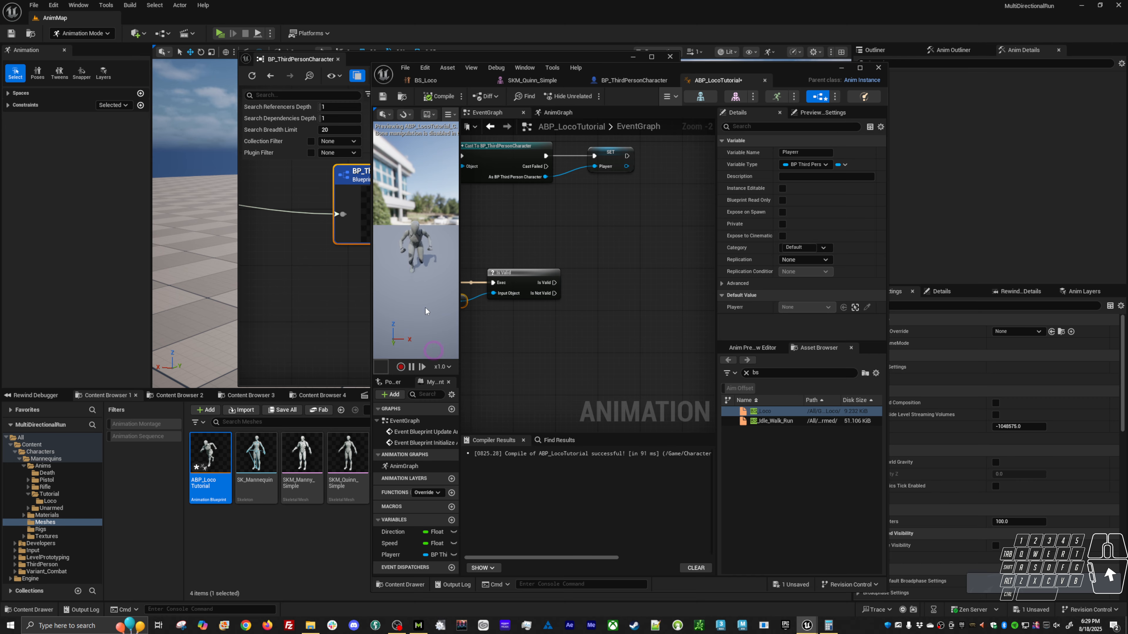
# Set the Animation Blueprint's preview mesh to SKM_Manny_Simple, and compile and save it.
pyautogui.click(822, 113)
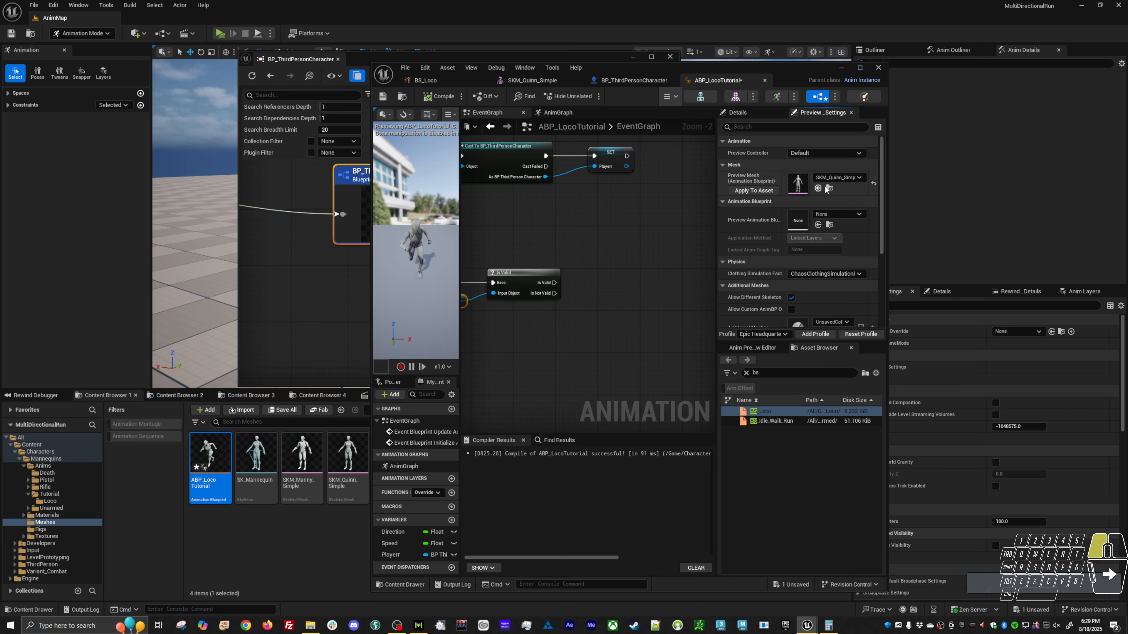
pyautogui.click(831, 180)
pyautogui.click(870, 277)
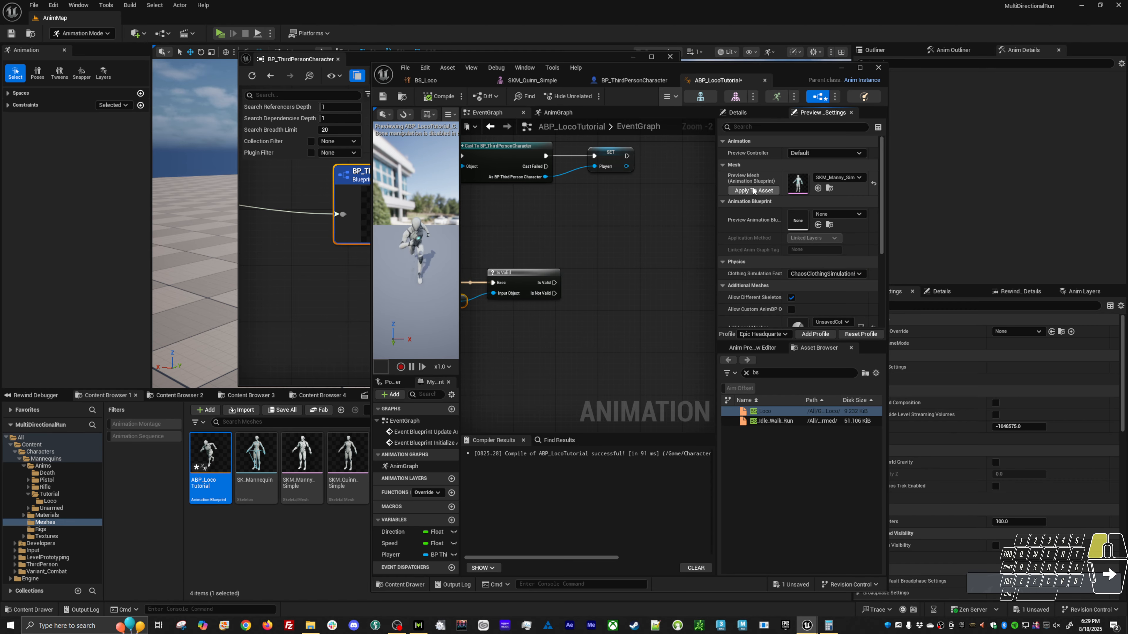
pyautogui.click(438, 96)
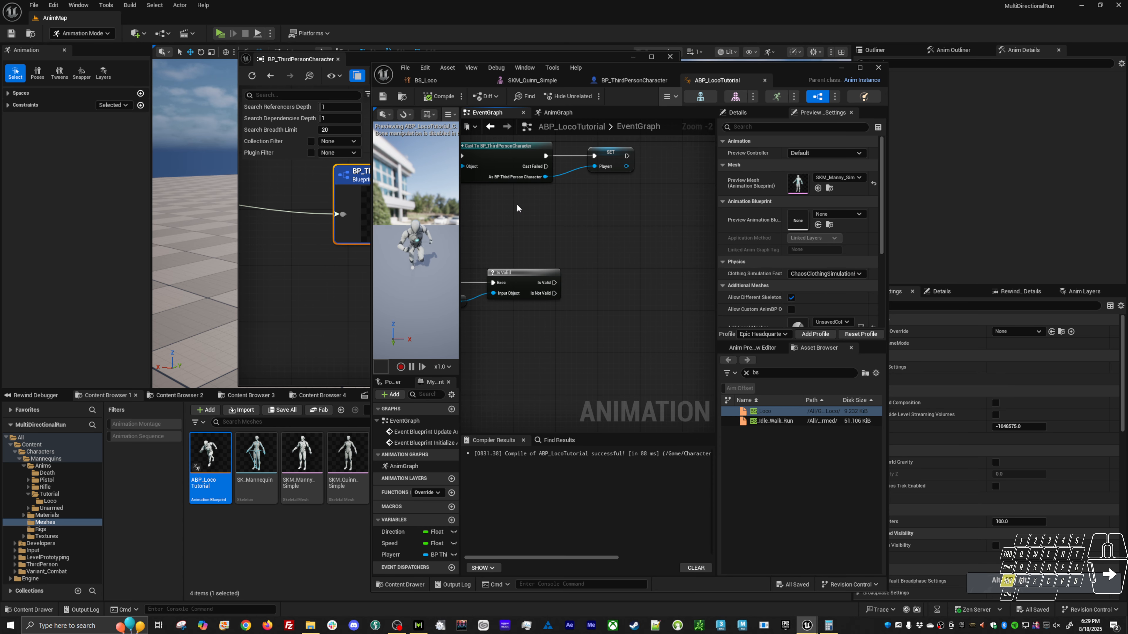
# Play-test the level, running the character forward, sideways and backward to examine its run animation, and end the session.
pyautogui.hotkey('alt', 'p')
pyautogui.press('w')
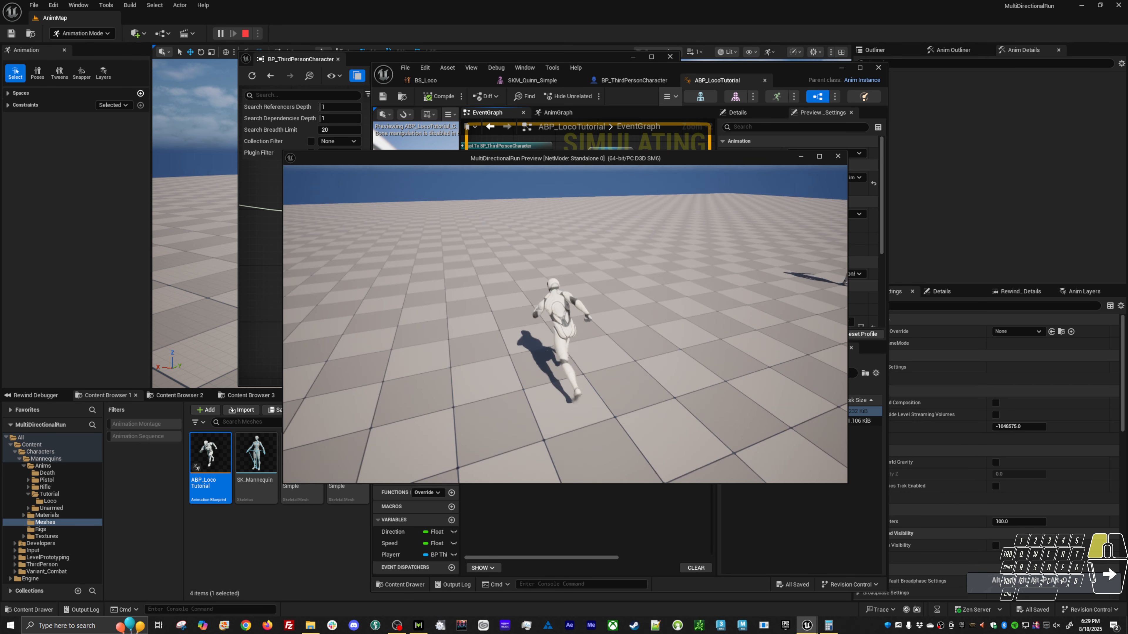
pyautogui.press('a')
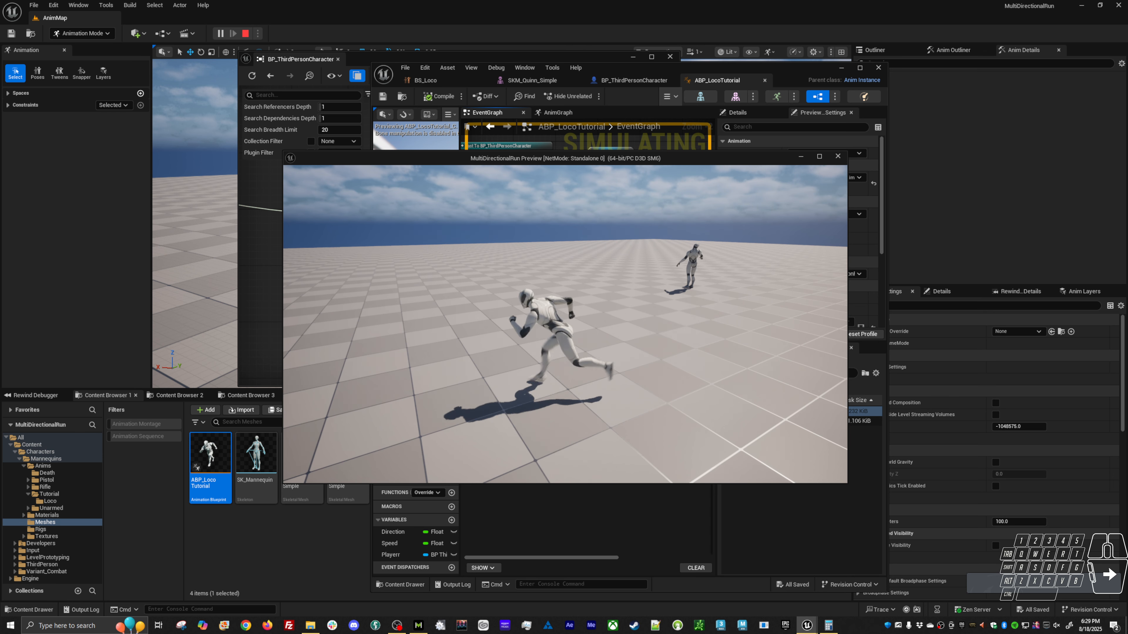
pyautogui.press('a')
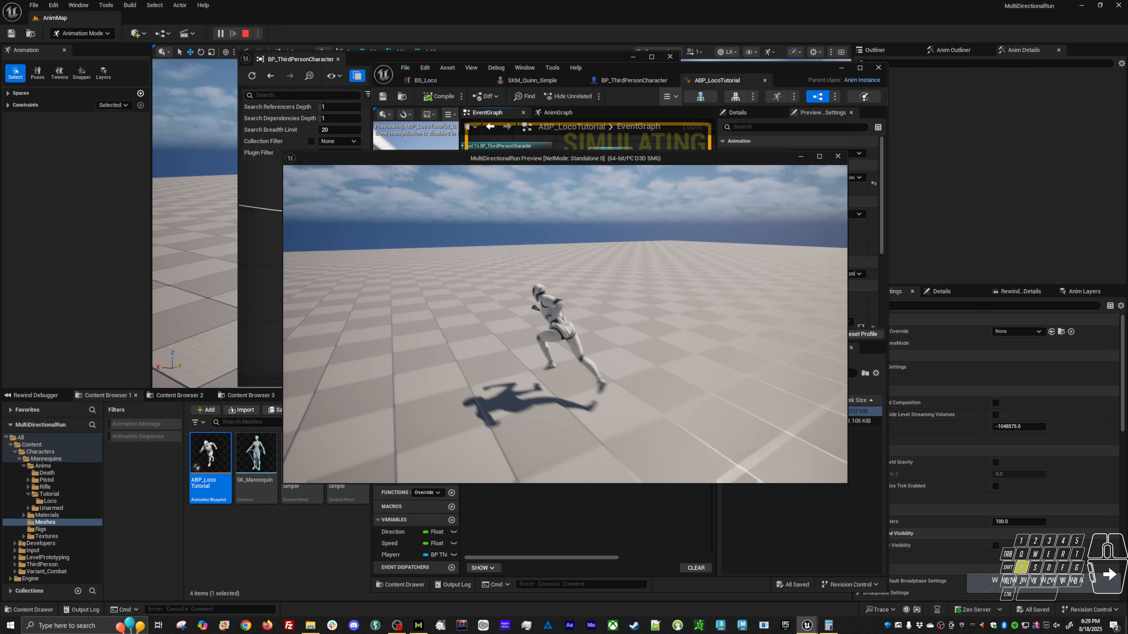
pyautogui.press('s')
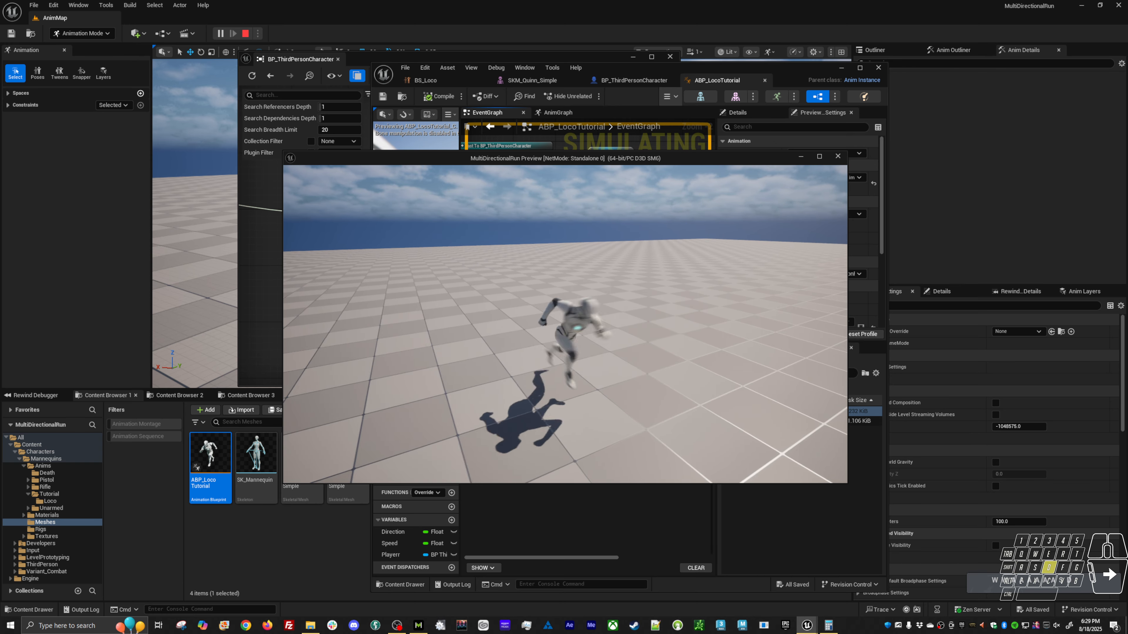
pyautogui.press('w')
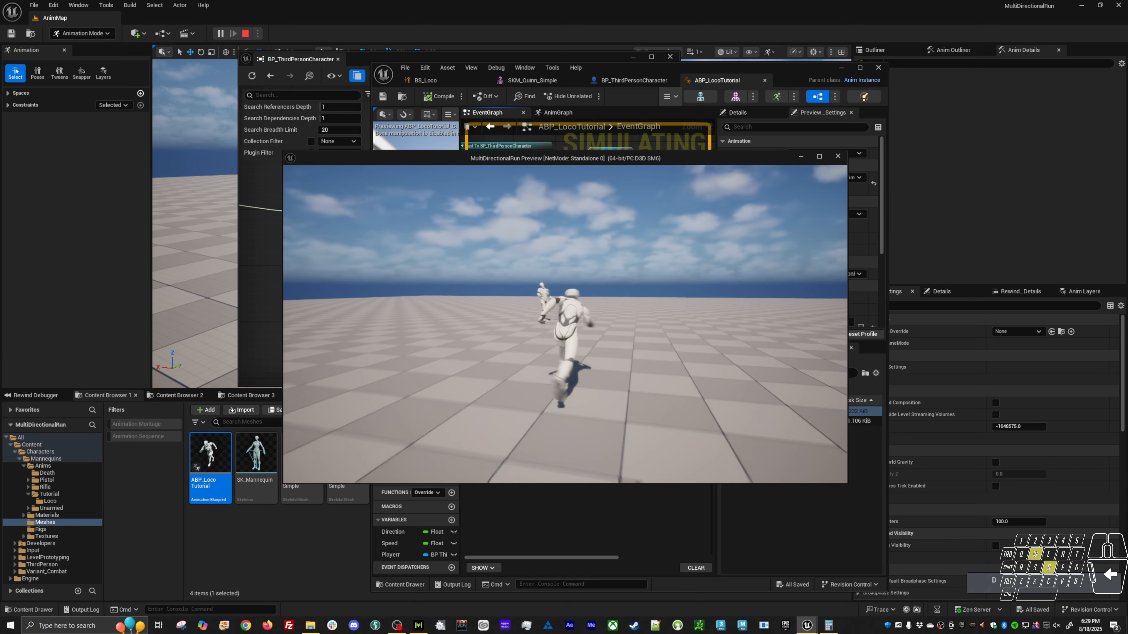
pyautogui.press('a')
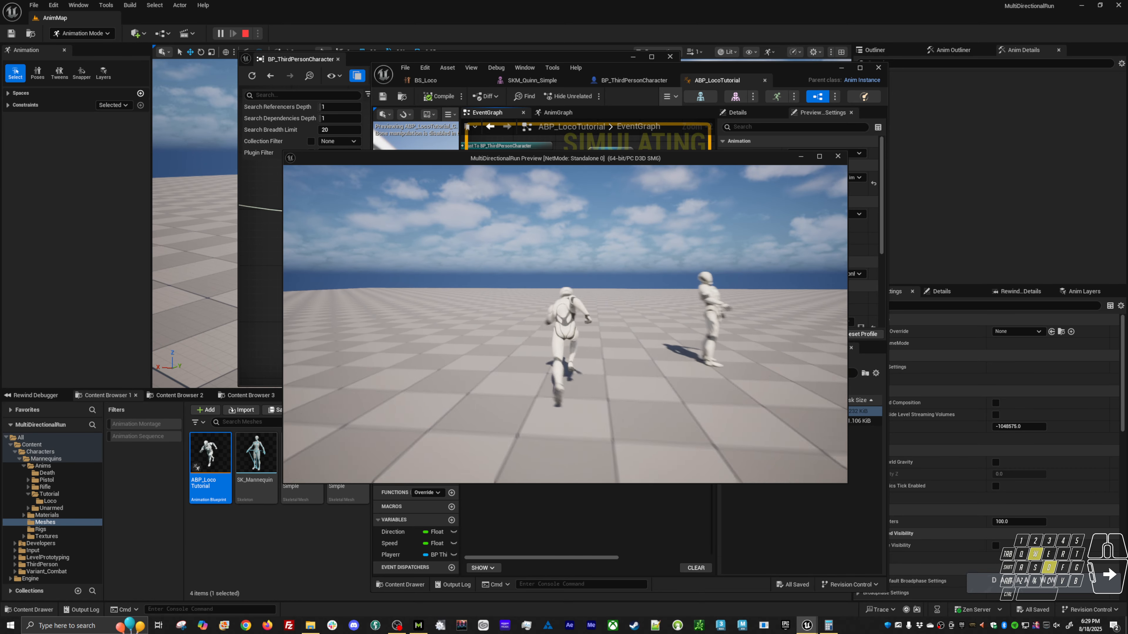
pyautogui.press('a')
pyautogui.press('w')
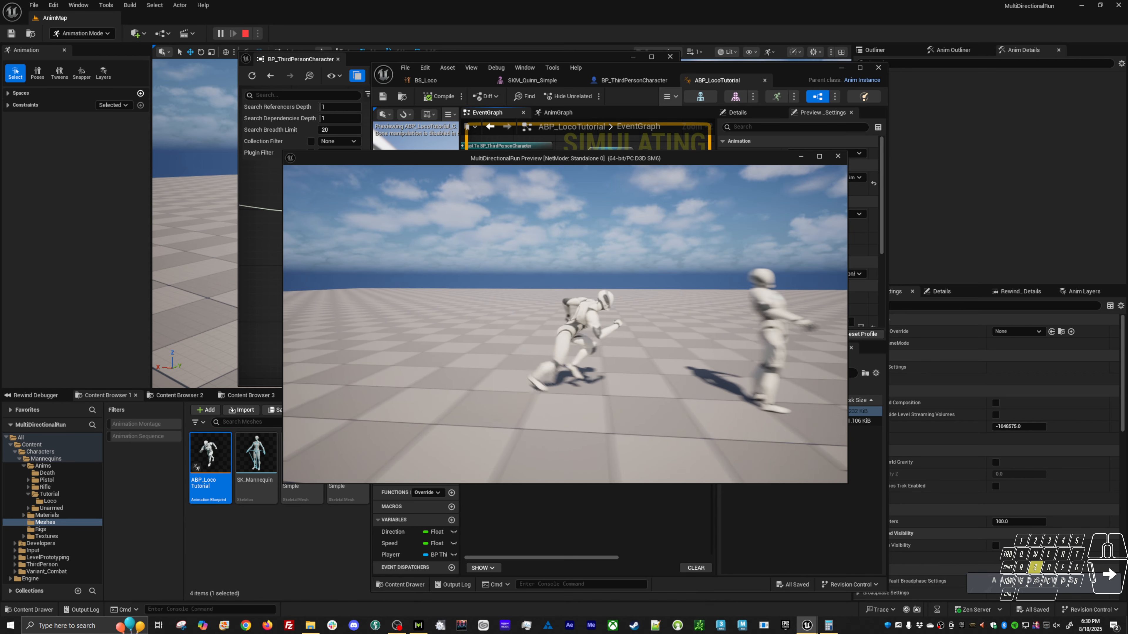
pyautogui.press('Escape')
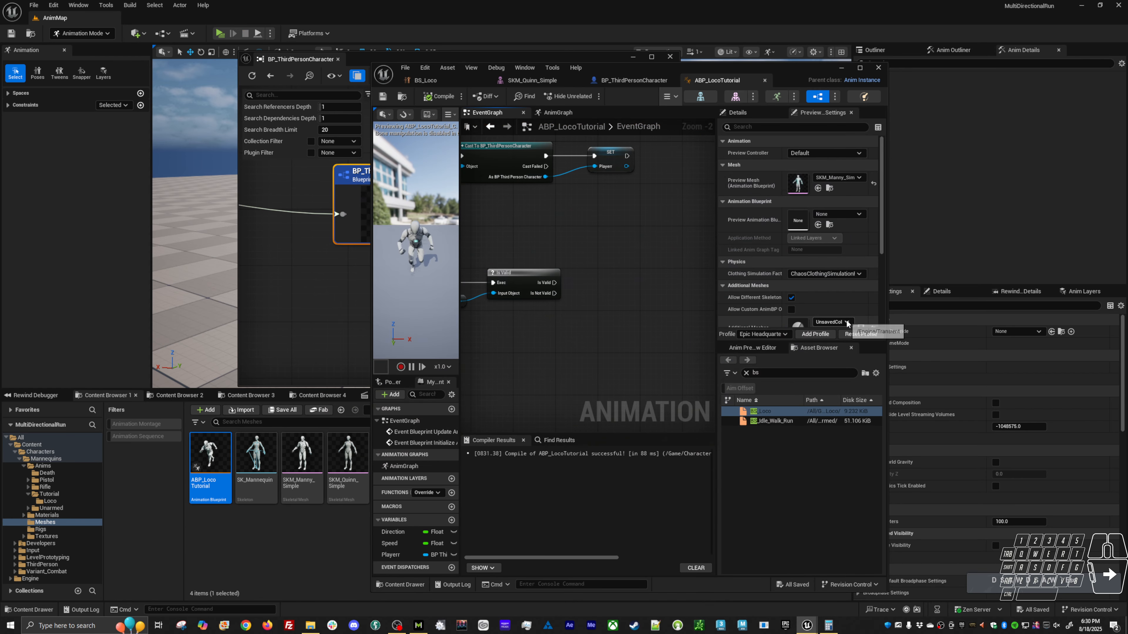
# In BP_ThirdPersonCharacter, select the Character Movement component and filter its details by "ori" for the orientation settings.
pyautogui.moveTo(577, 350); pyautogui.dragTo(584, 350, button='right')
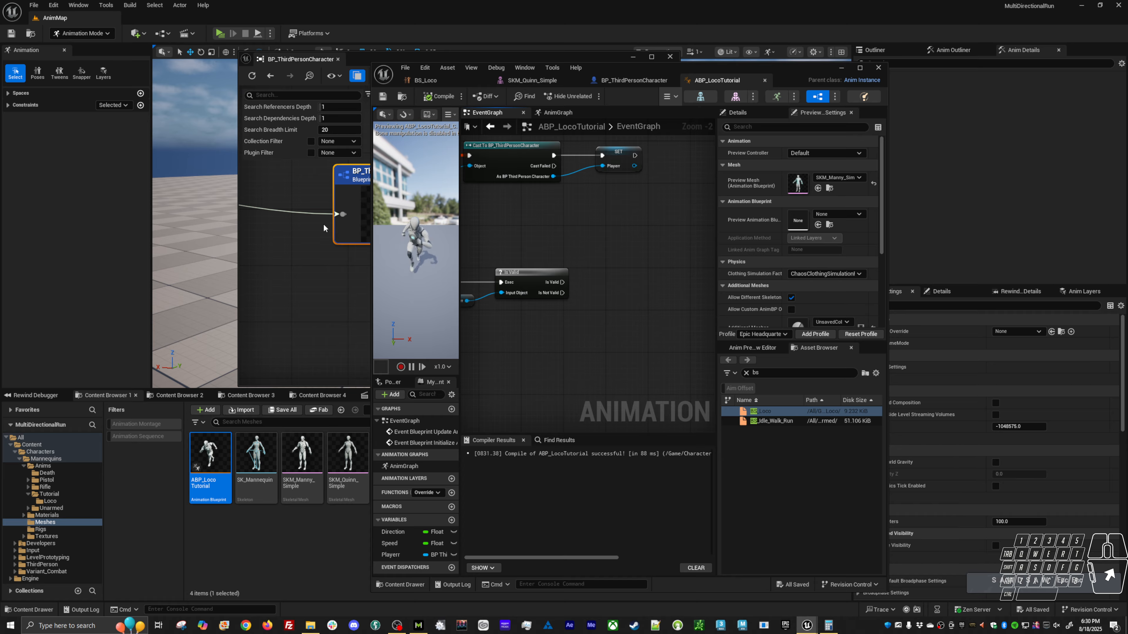
pyautogui.click(359, 57)
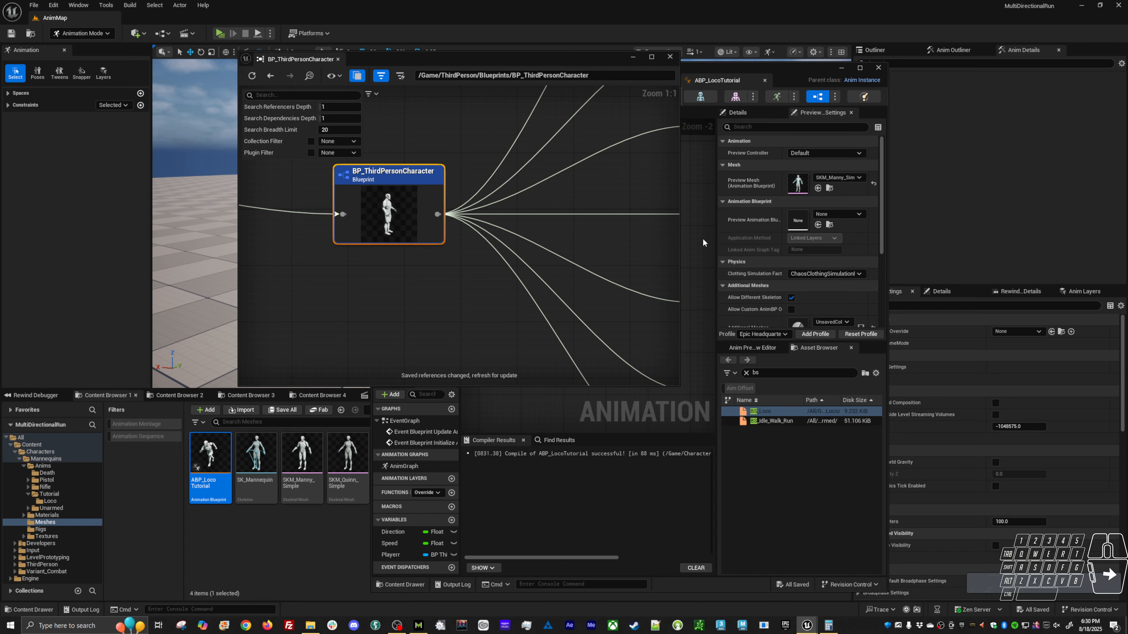
pyautogui.click(801, 69)
pyautogui.click(623, 78)
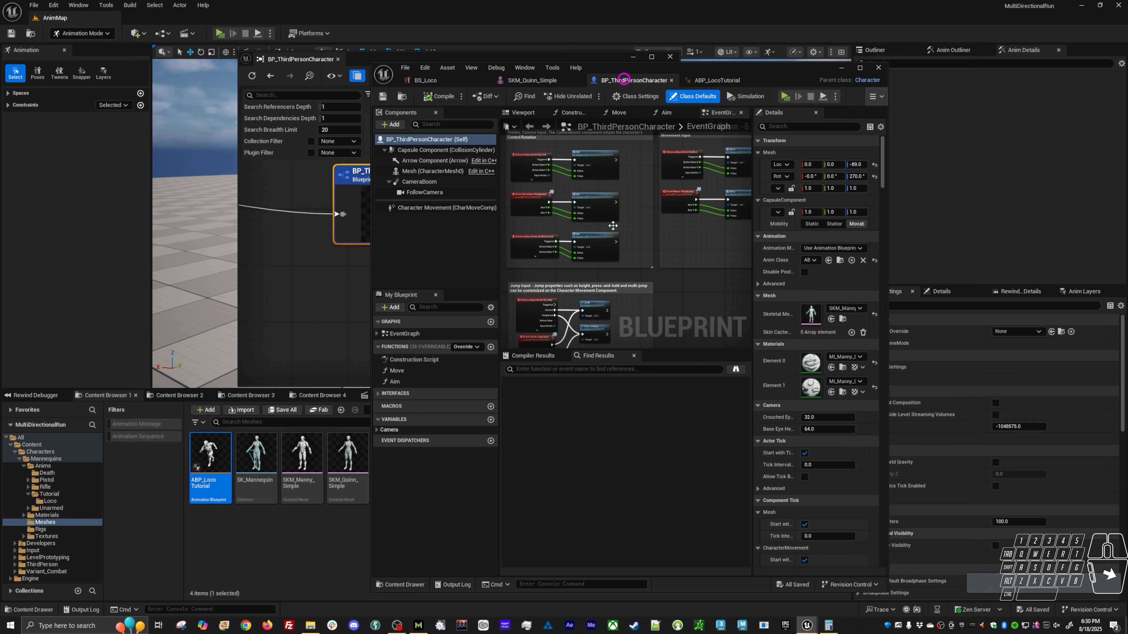
pyautogui.click(418, 209)
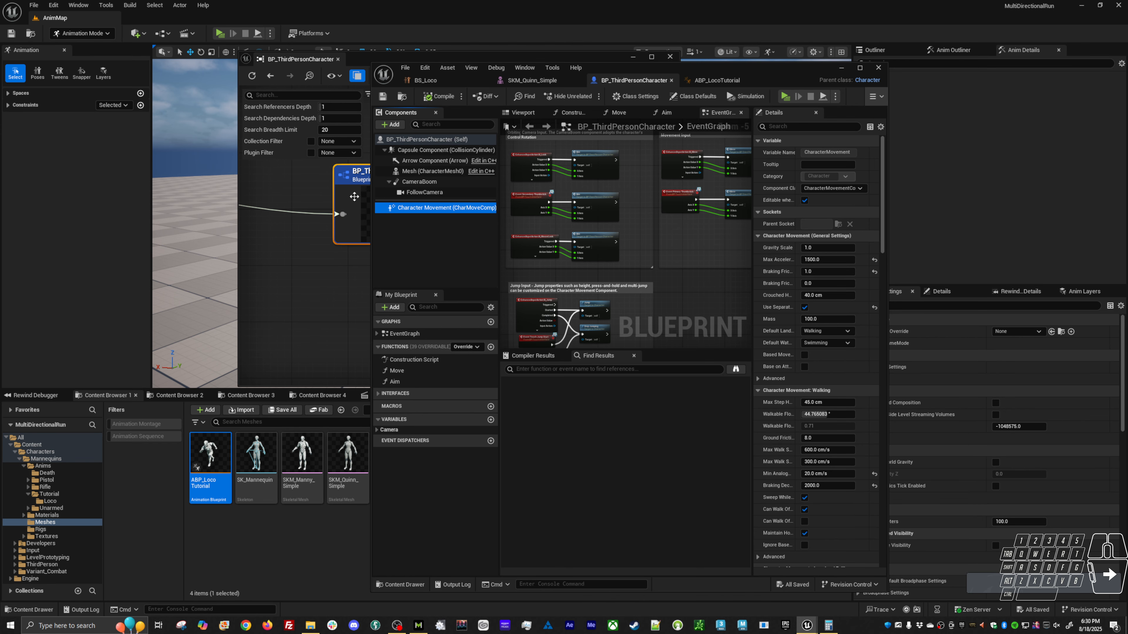
pyautogui.moveTo(371, 192); pyautogui.dragTo(258, 193)
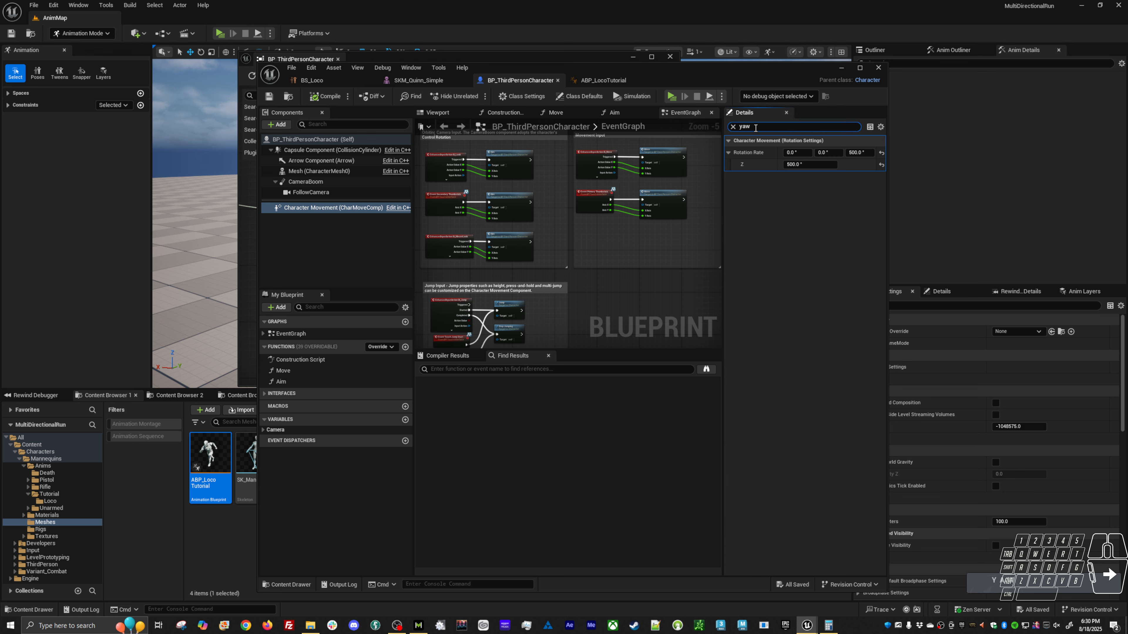
pyautogui.write('ori')
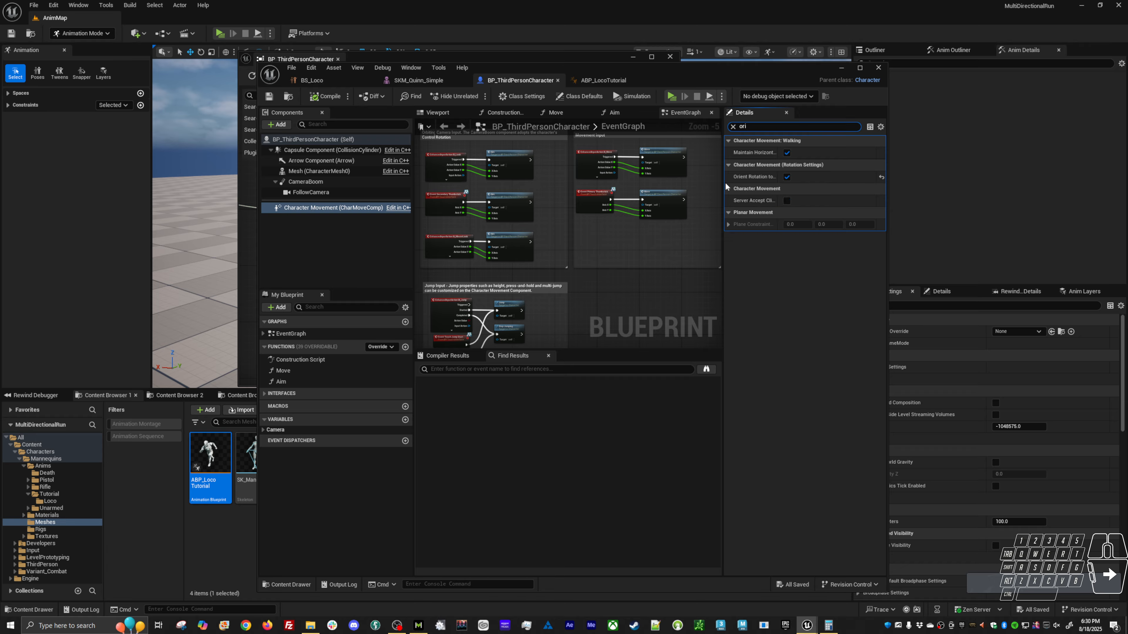
# Widen the details area and filter the CameraBoom component's settings by "yaw".
pyautogui.moveTo(723, 182); pyautogui.dragTo(623, 182)
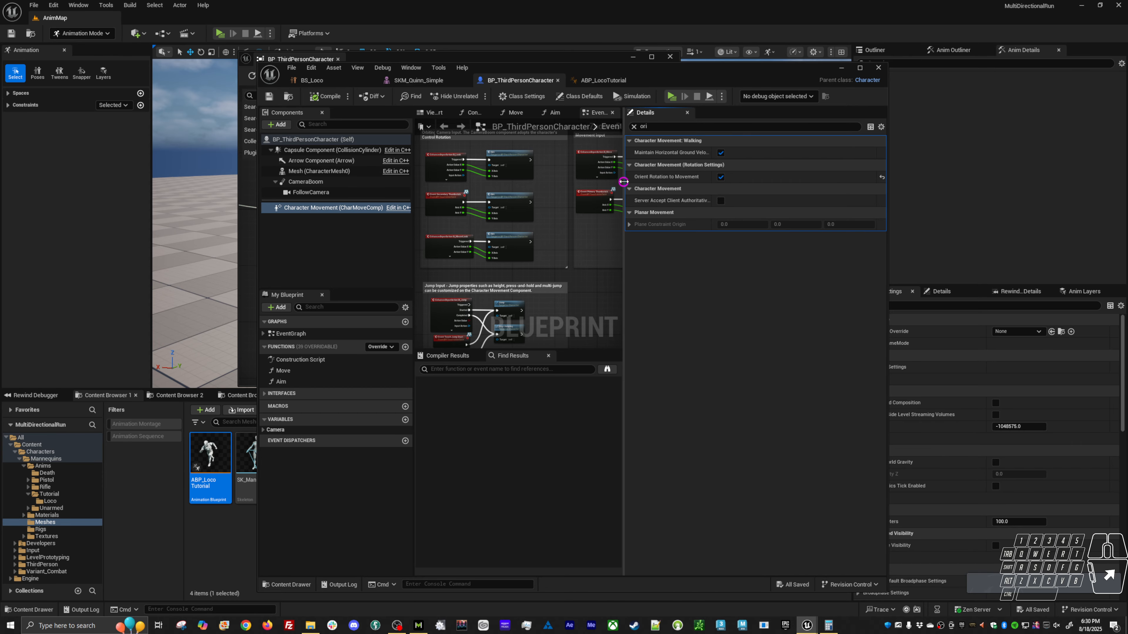
pyautogui.click(333, 181)
pyautogui.click(656, 128)
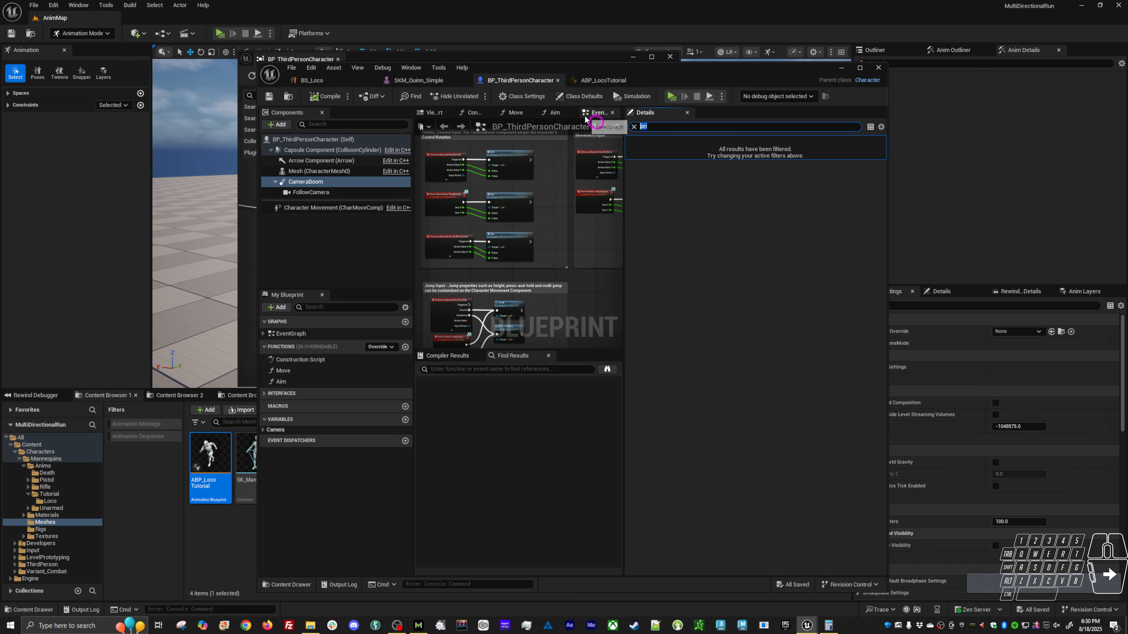
pyautogui.write('yaw')
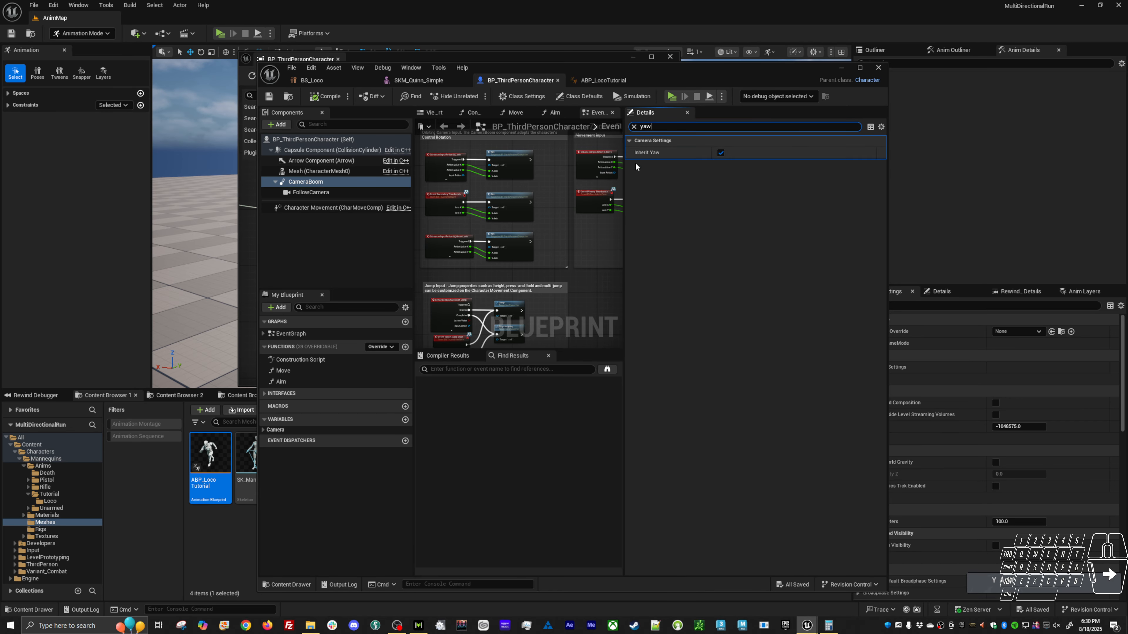
# Filter the FollowCamera component's details by "rotation" and enable Use Pawn Control Rotation.
pyautogui.click(377, 193)
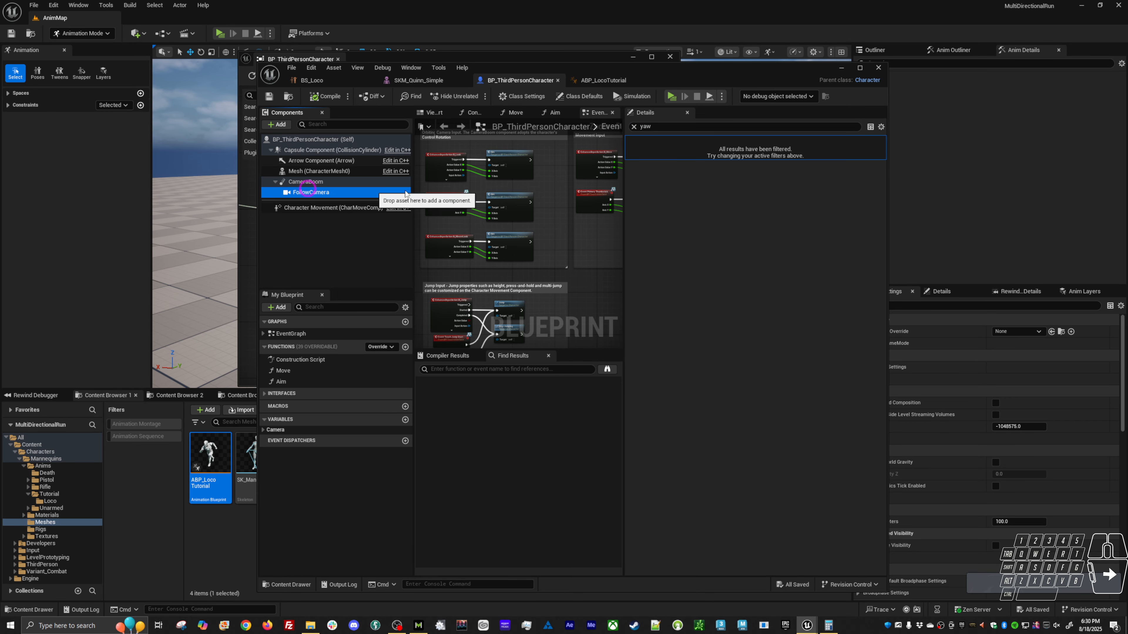
pyautogui.click(634, 127)
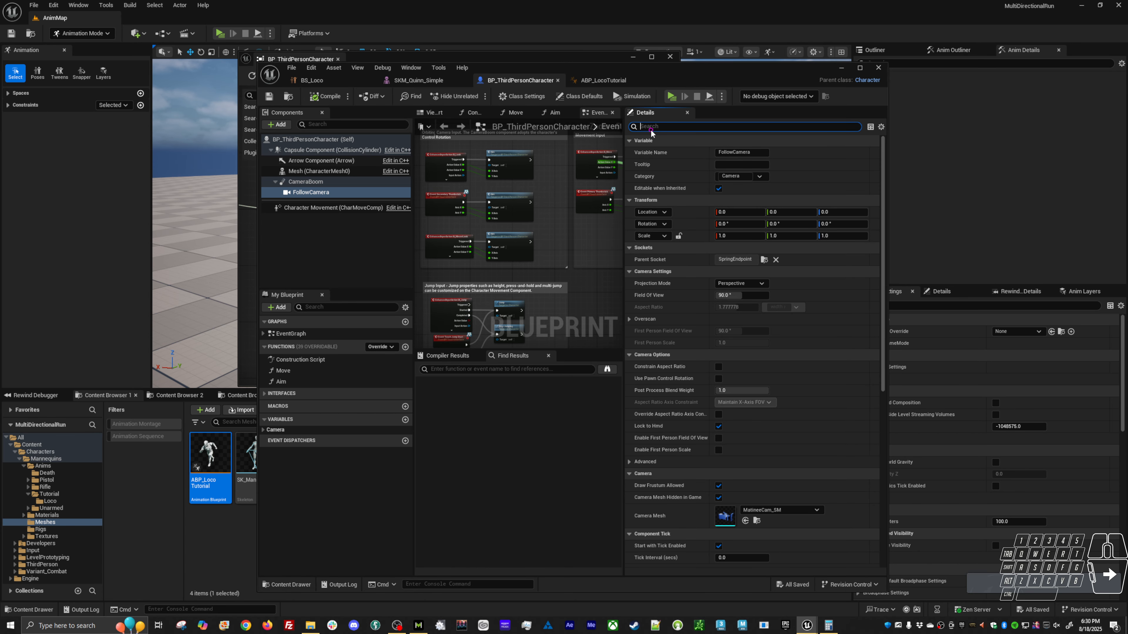
pyautogui.write('rotation')
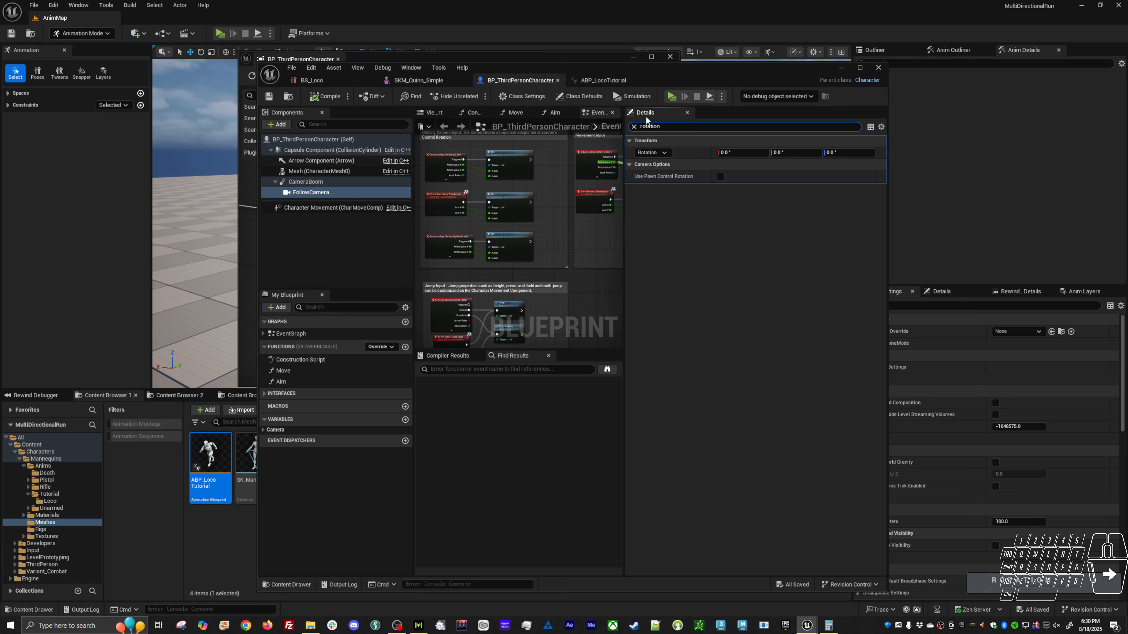
pyautogui.click(720, 176)
# Play-test the level, running the character in all directions to check how it turns with the camera setting, and end the session.
pyautogui.hotkey('alt', 'p')
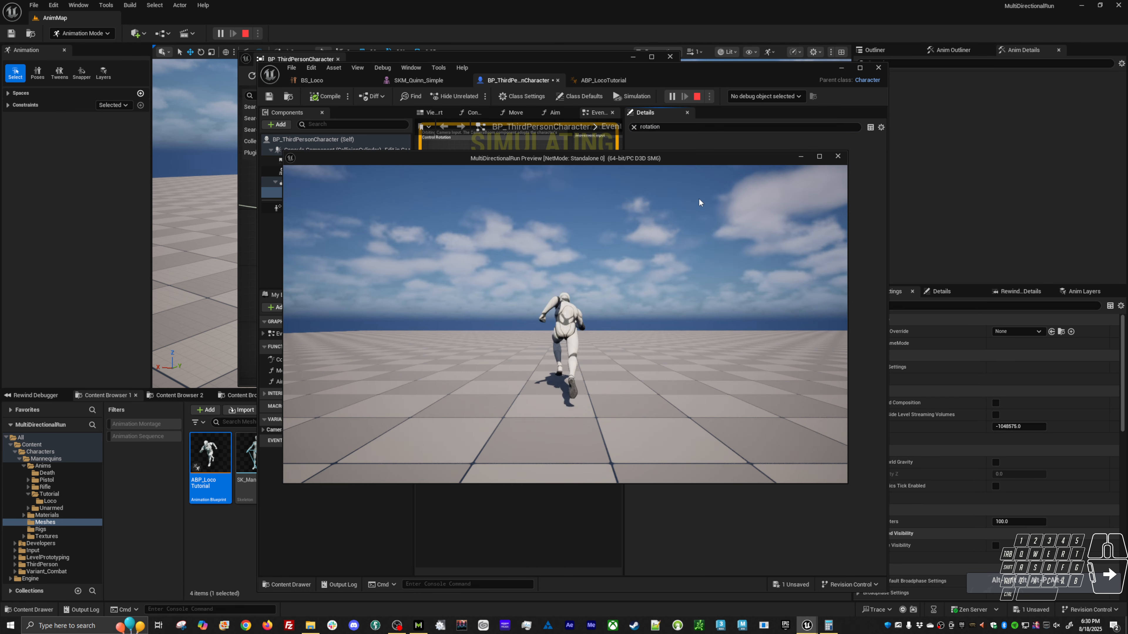
pyautogui.press('a')
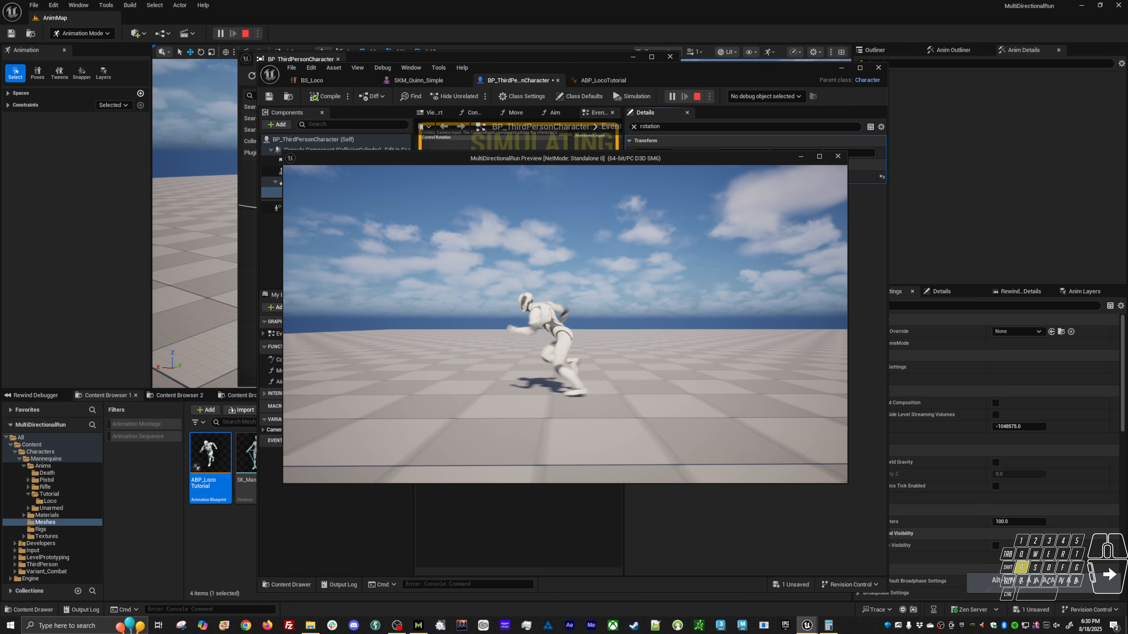
pyautogui.press('s')
pyautogui.press('a')
pyautogui.press('w')
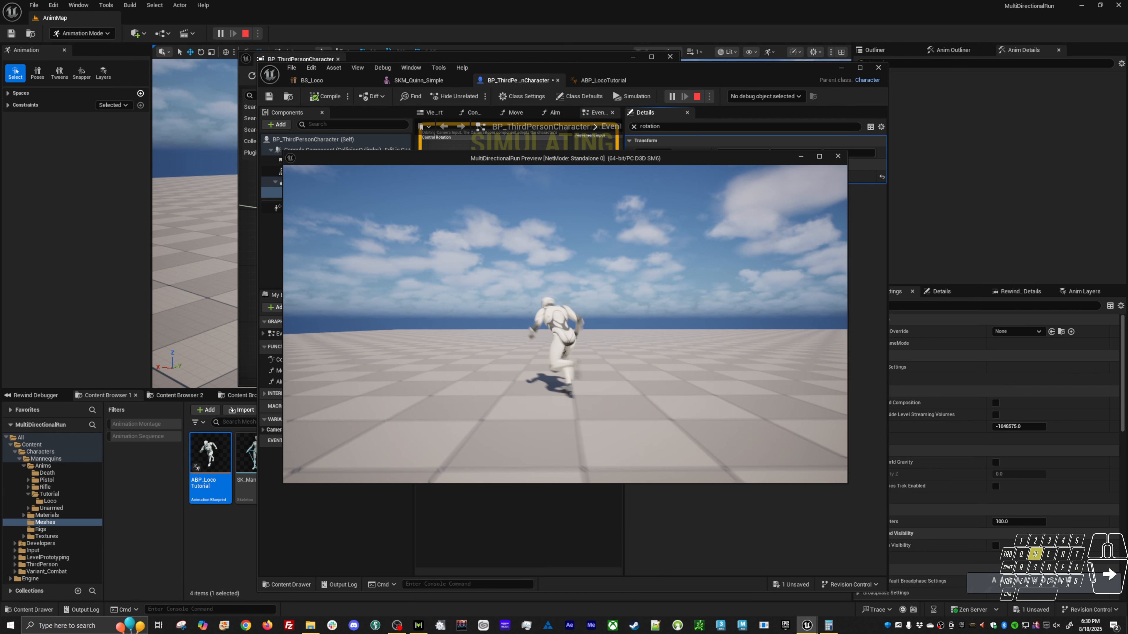
pyautogui.press('d')
pyautogui.press('w')
pyautogui.press('a')
pyautogui.press('s')
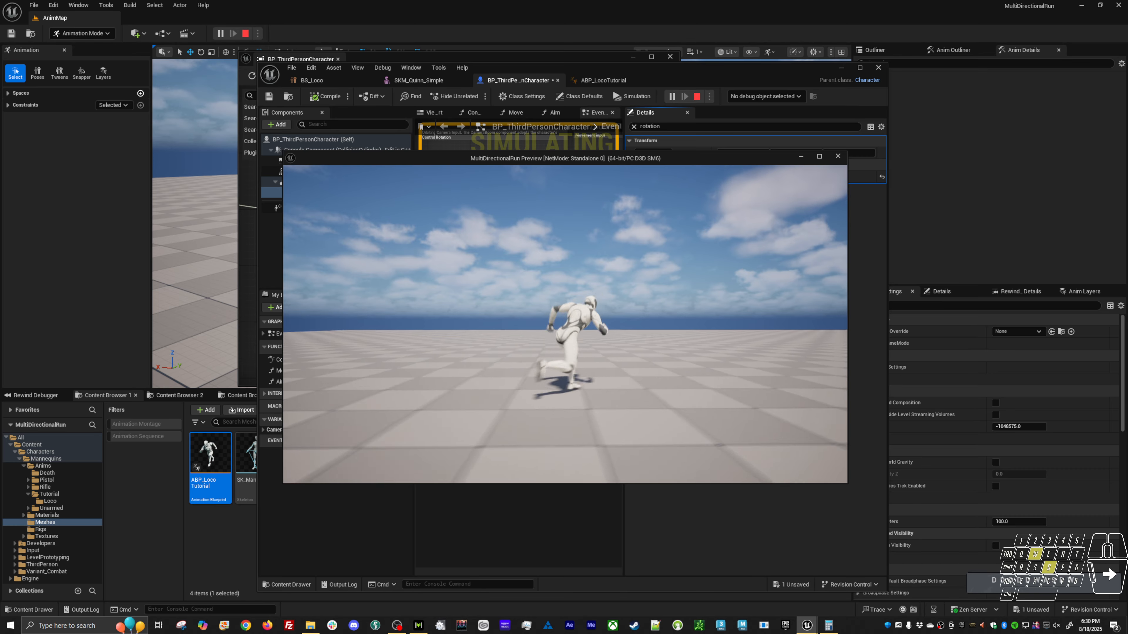
pyautogui.press('w')
pyautogui.press('Escape')
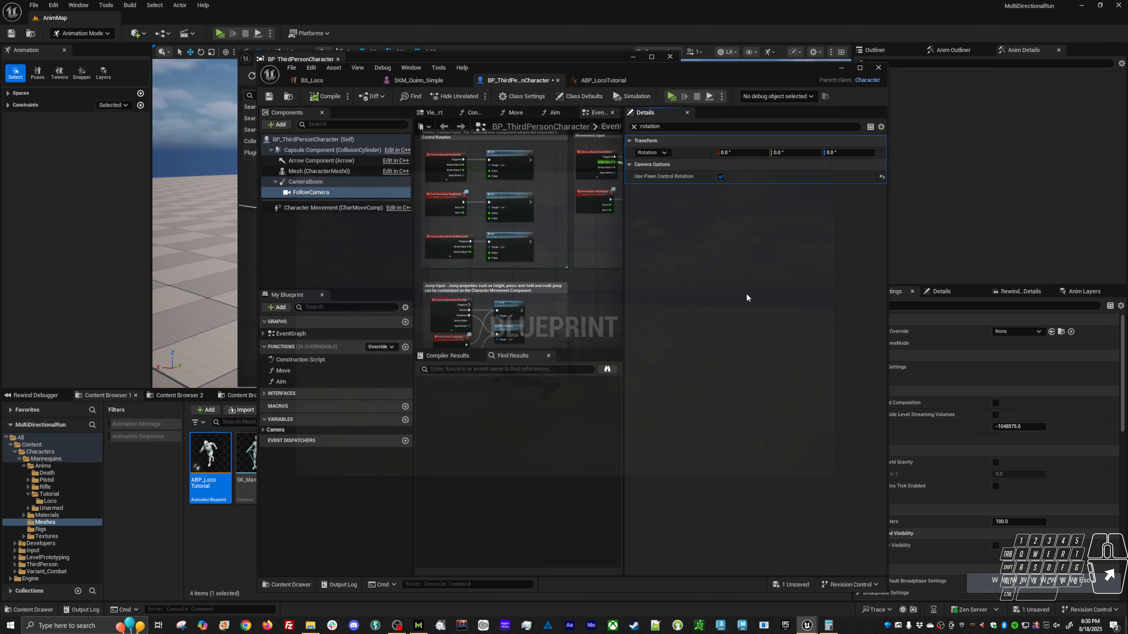
# On the Character Movement component, disable Orient Rotation to Movement and enable Use Controller Desired Rotation.
pyautogui.click(329, 208)
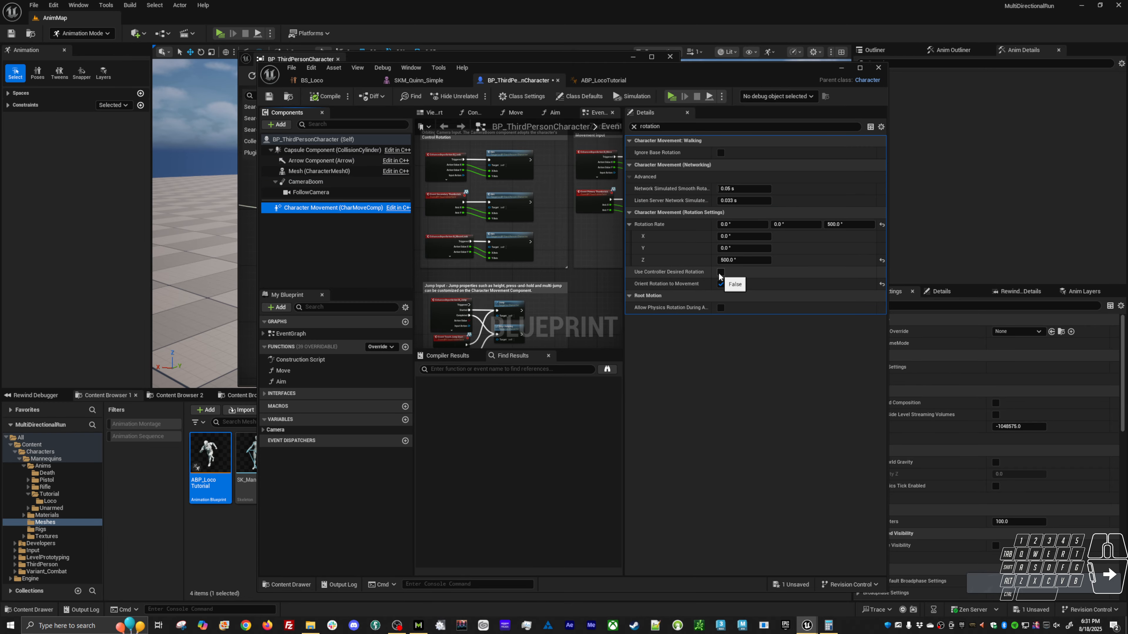
pyautogui.click(720, 284)
pyautogui.click(720, 272)
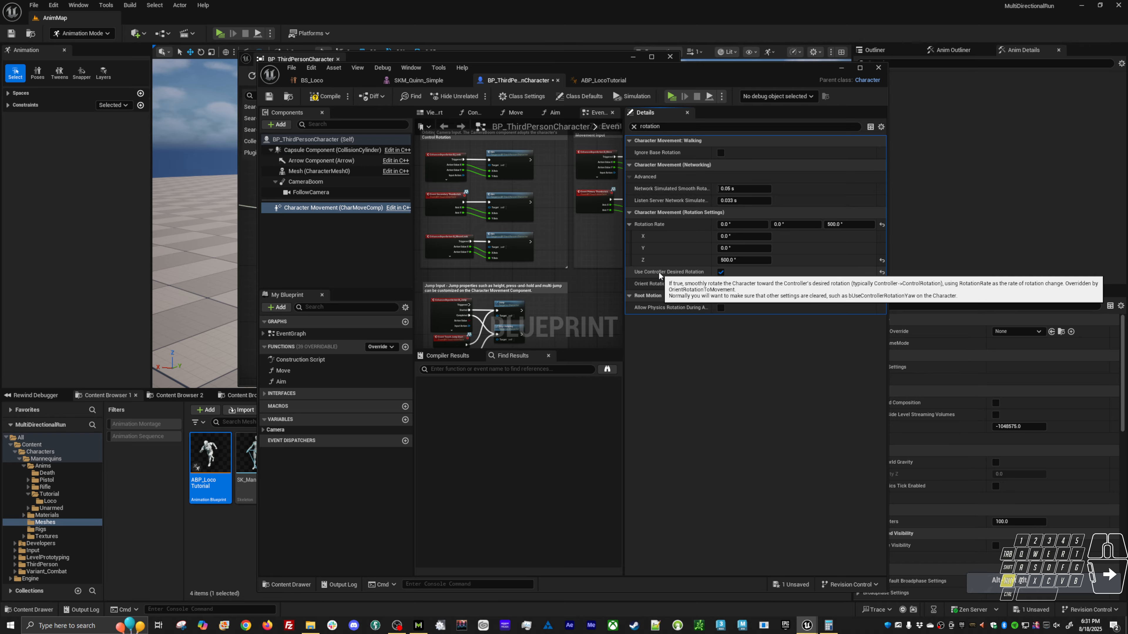
# Play-test the level again, running and turning the character to examine the controller-driven rotation, and end the session.
pyautogui.hotkey('alt', 'p')
pyautogui.press('w')
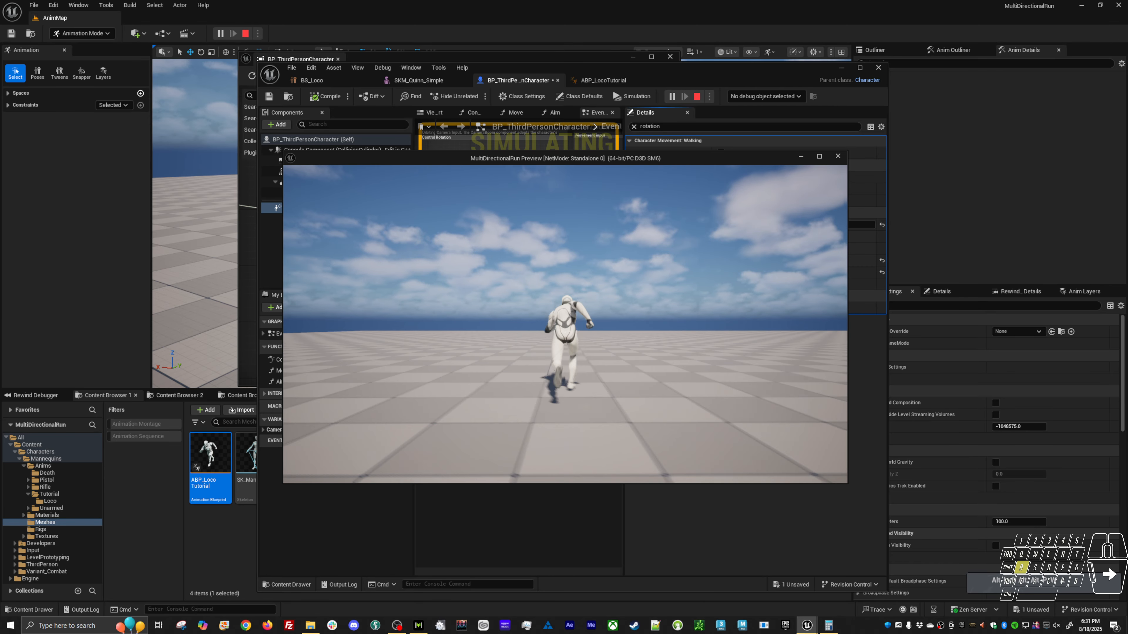
pyautogui.press('d')
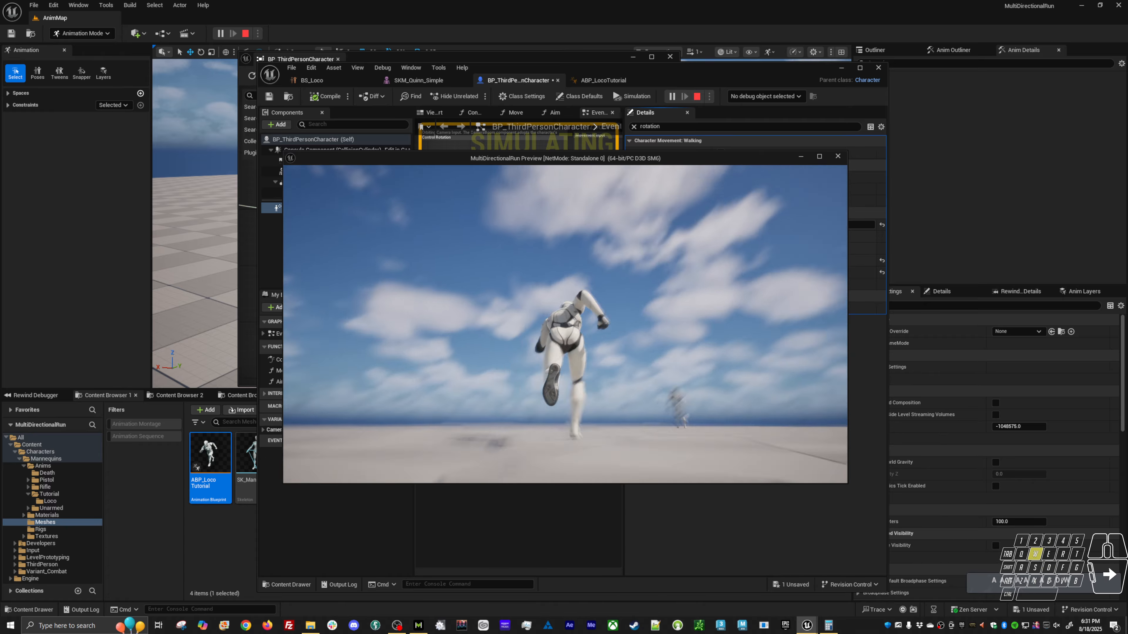
pyautogui.press('d')
pyautogui.press('a')
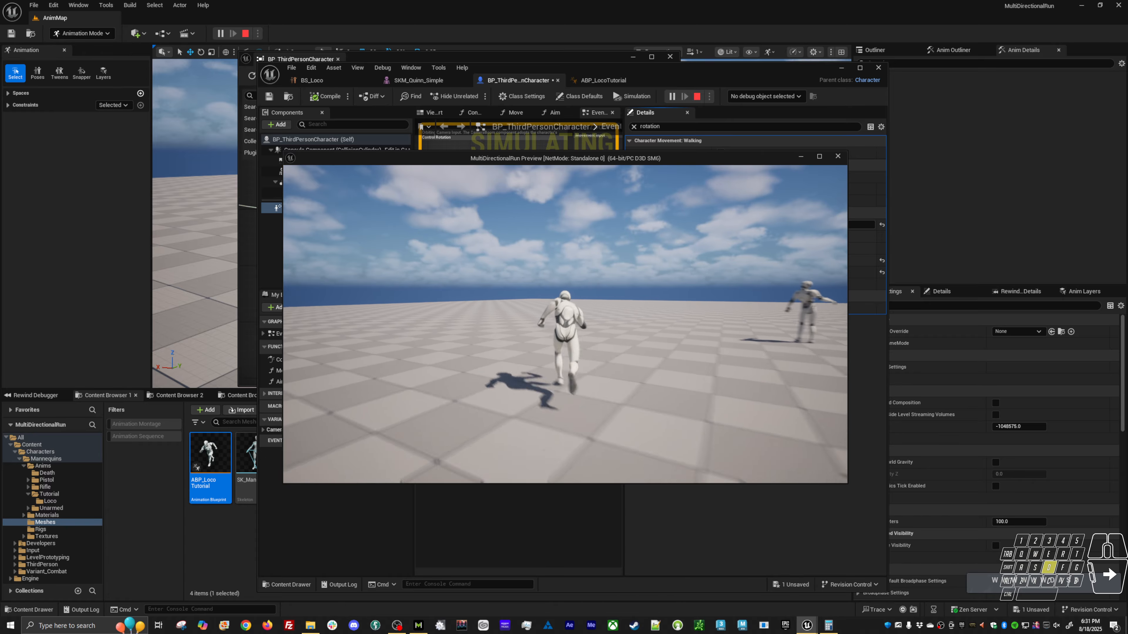
pyautogui.press('s')
pyautogui.press('w')
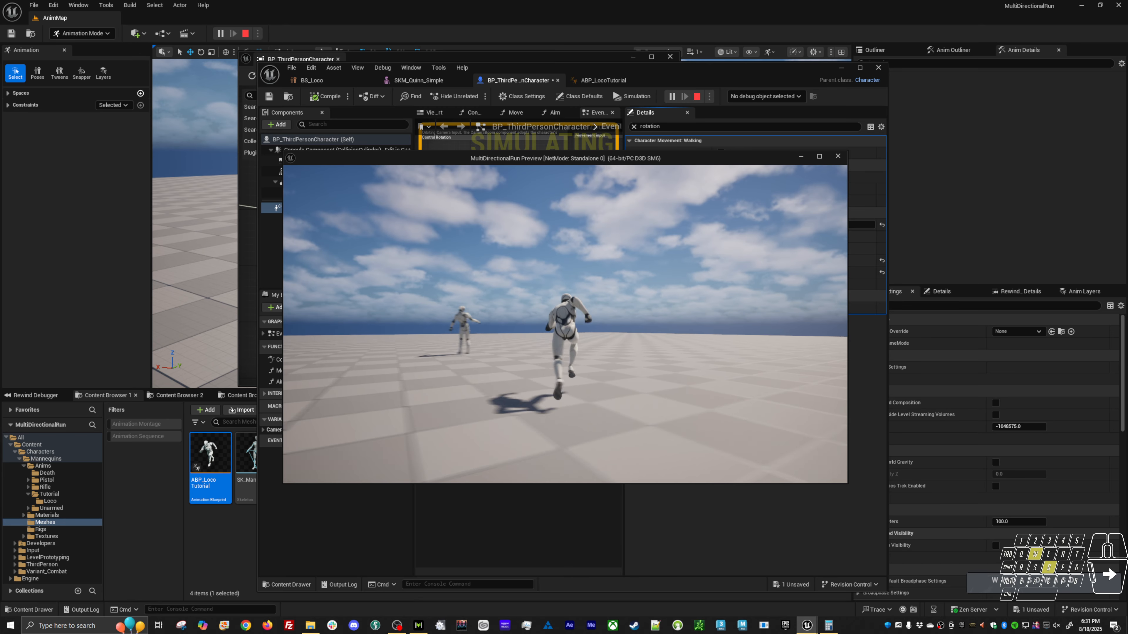
pyautogui.press('d')
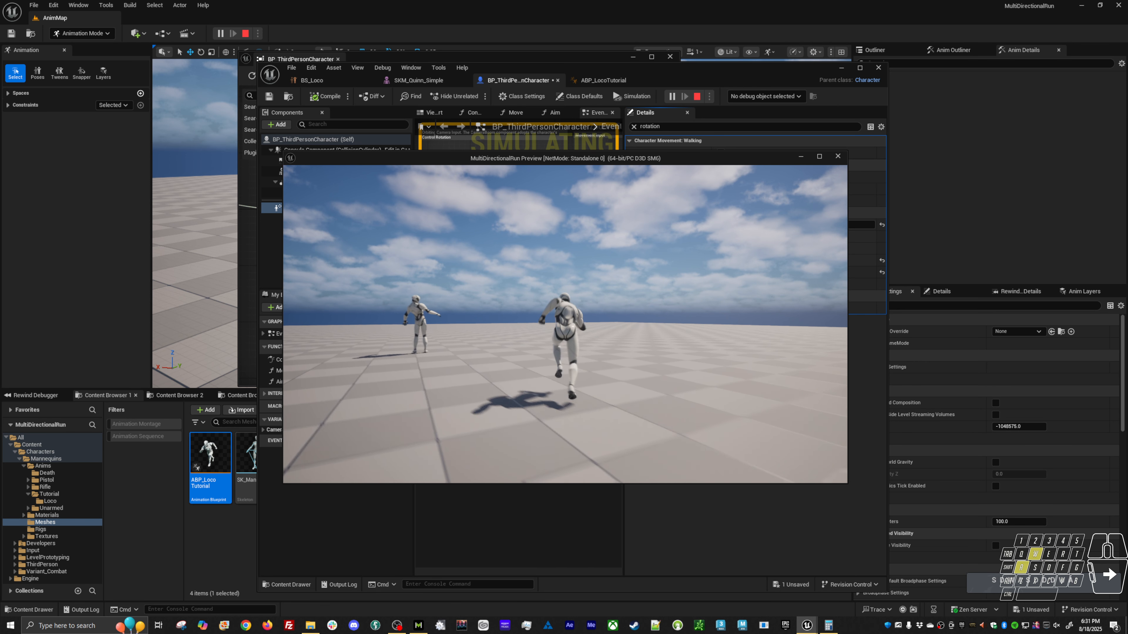
pyautogui.press('Escape')
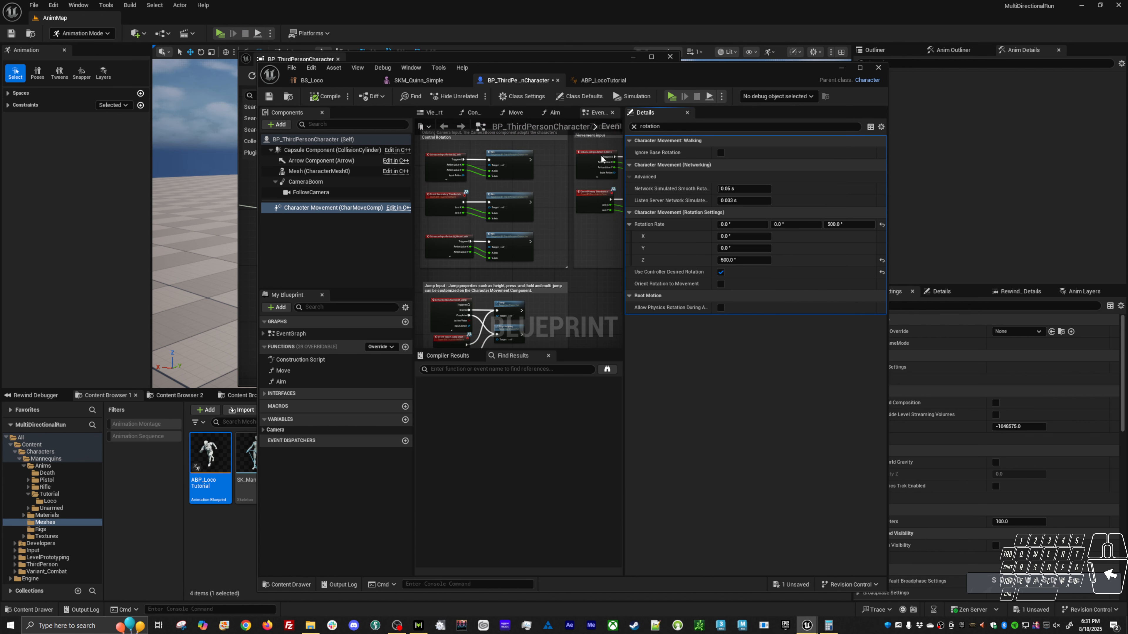
# In ABP_LocoTutorial's EventGraph, duplicate the Playerr getter and place the copy below the Is Valid node.
pyautogui.click(428, 81)
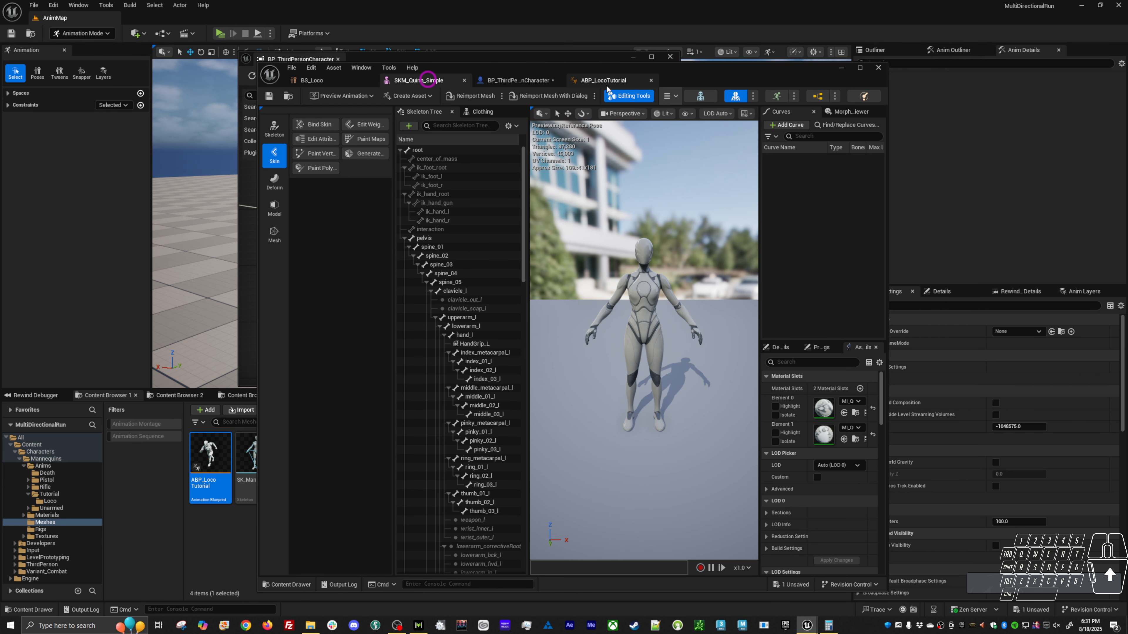
pyautogui.click(605, 81)
pyautogui.click(517, 82)
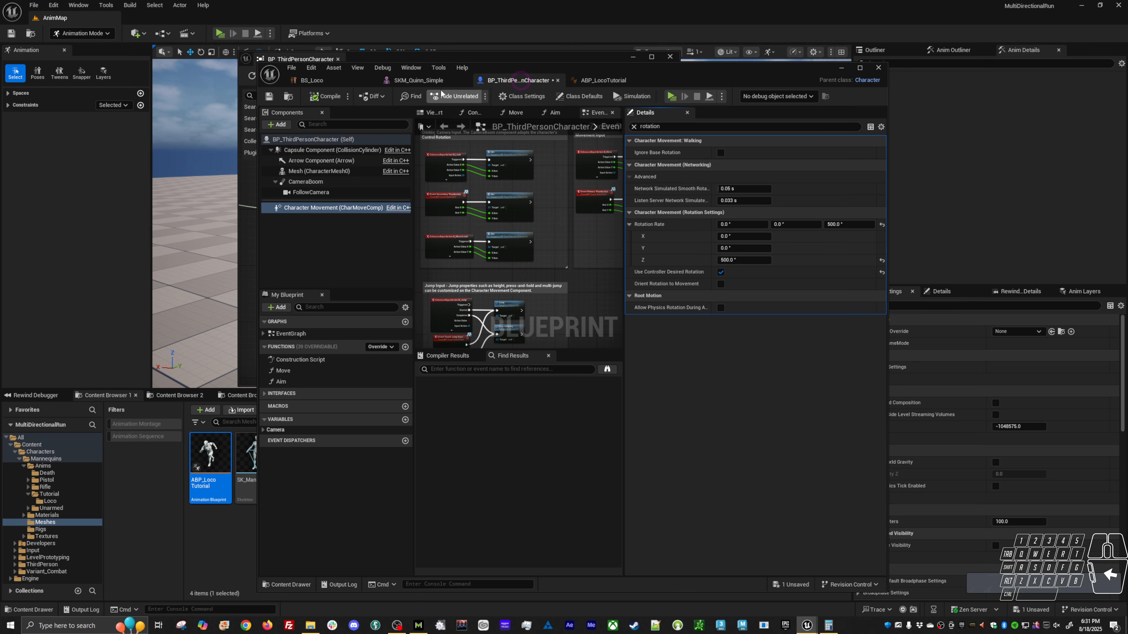
pyautogui.click(604, 81)
pyautogui.moveTo(479, 287); pyautogui.dragTo(521, 275, button='right')
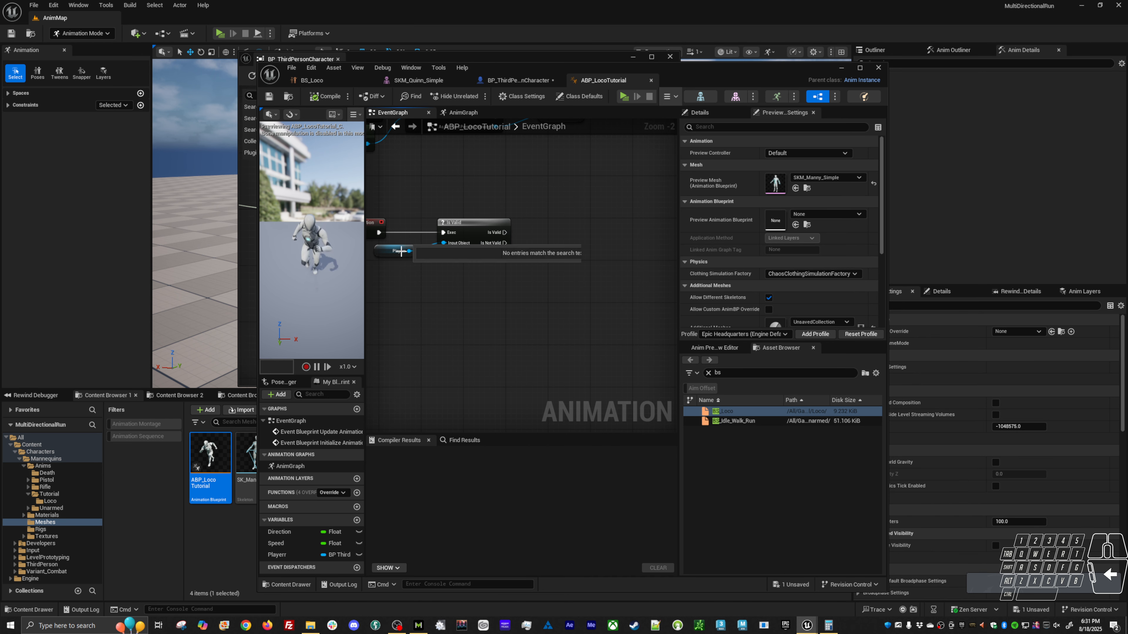
pyautogui.click(386, 252)
pyautogui.hotkey('ctrl', 'd')
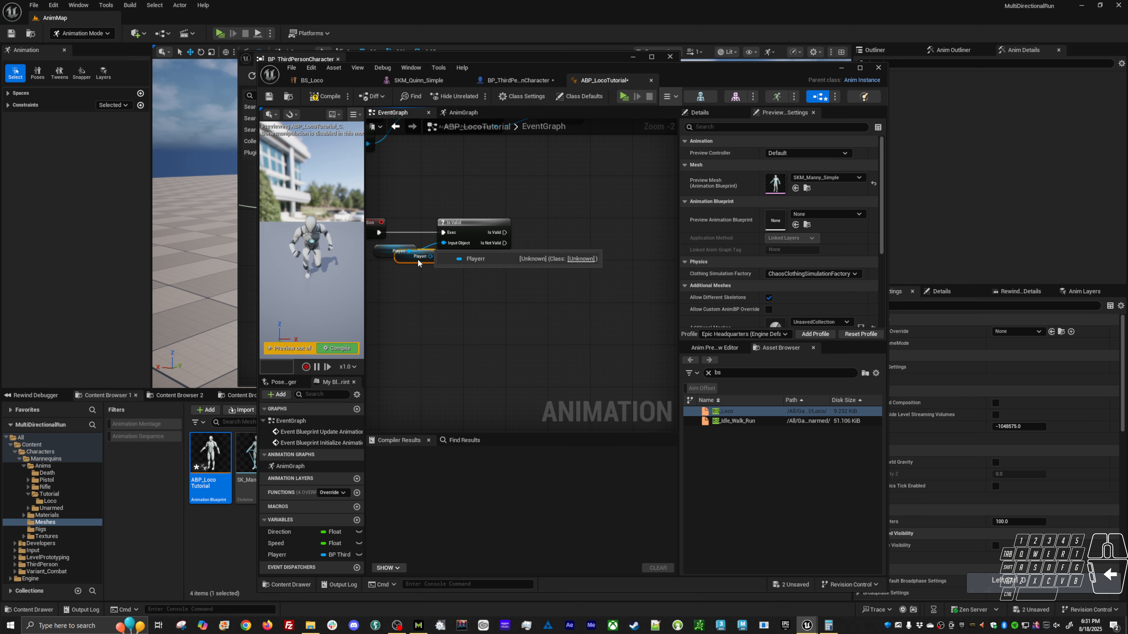
pyautogui.moveTo(407, 260); pyautogui.dragTo(491, 286)
# Add a Calculate Direction node to the right of the Is Valid node.
pyautogui.rightClick(552, 250)
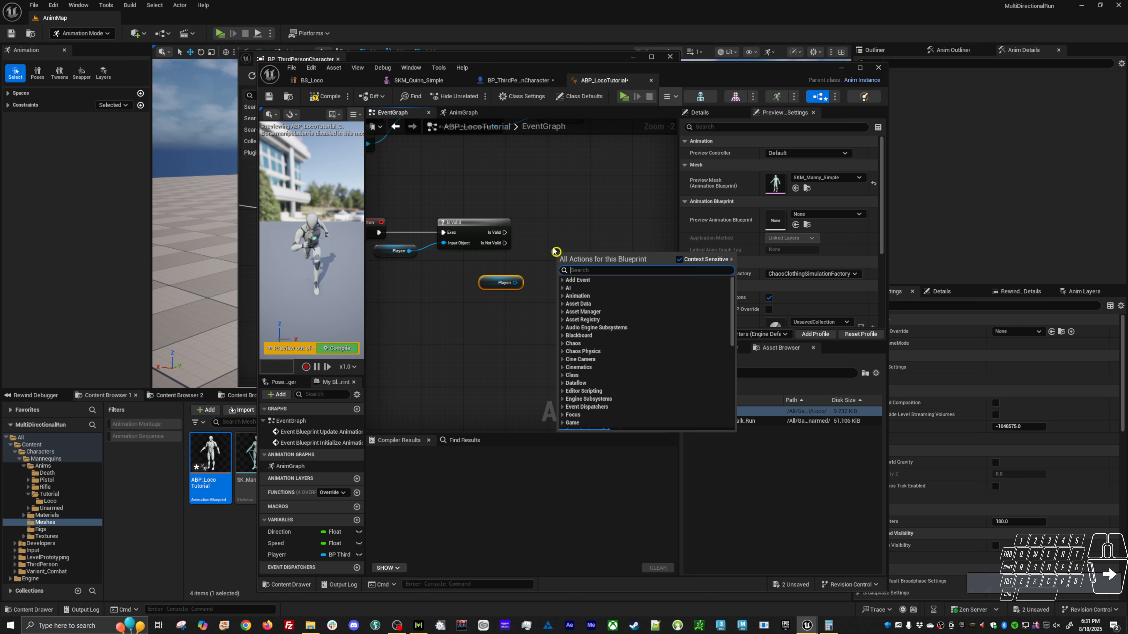
pyautogui.write('calculat')
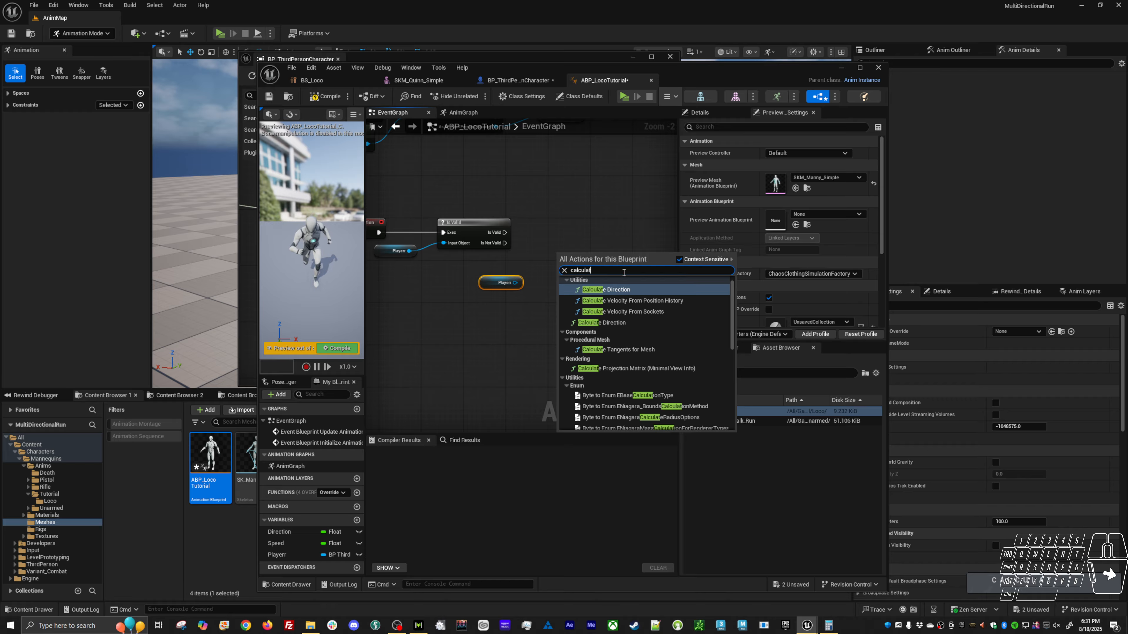
pyautogui.press('Return')
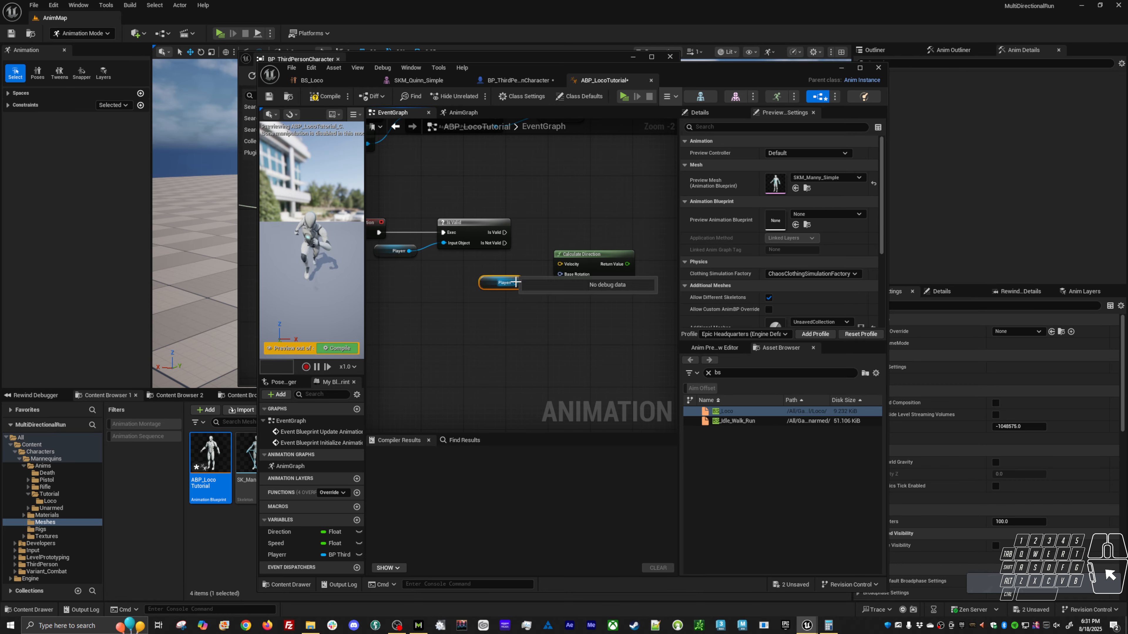
# Extend the duplicated Playerr getter with a Get Character Movement node, after looking through its "get velocity" actions.
pyautogui.moveTo(515, 283); pyautogui.dragTo(547, 307)
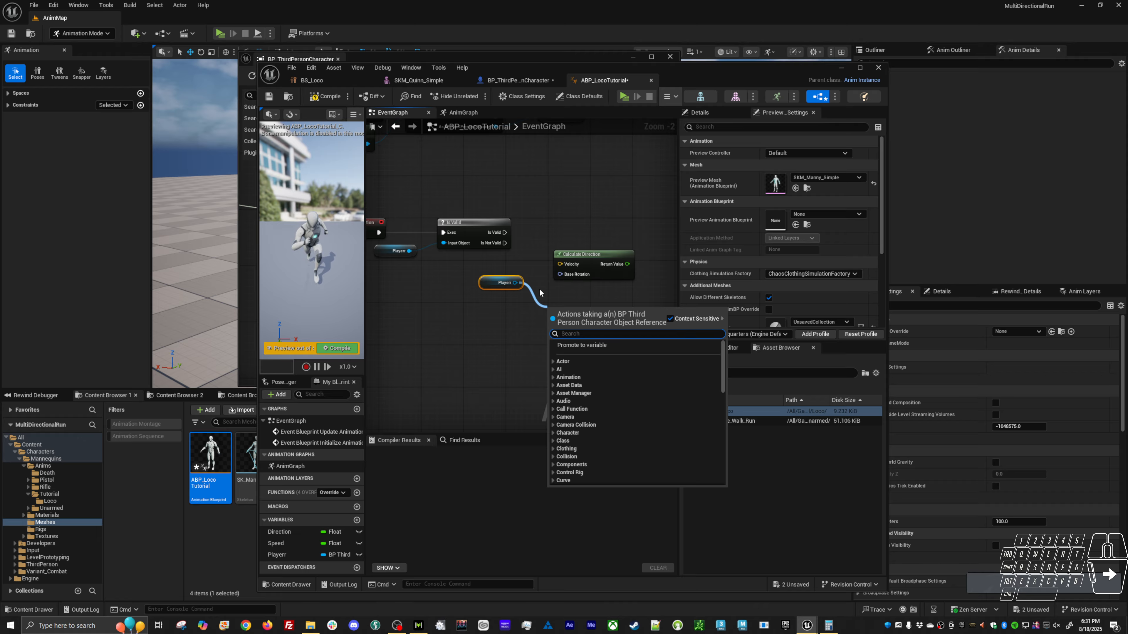
pyautogui.write('get velocity')
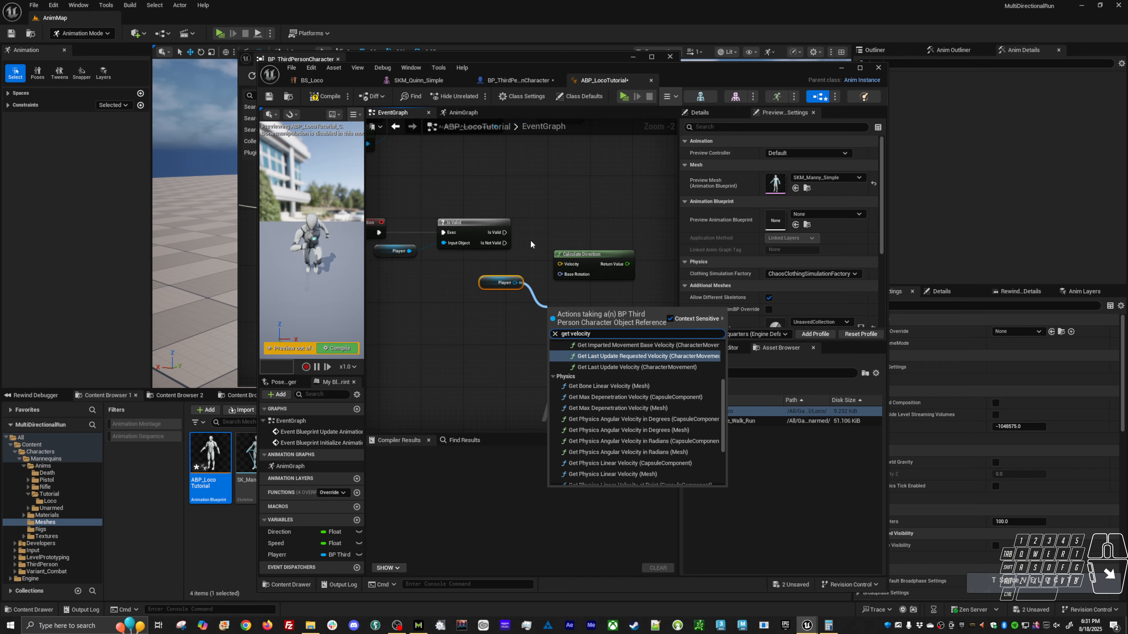
pyautogui.scroll(-2, 711, 440)
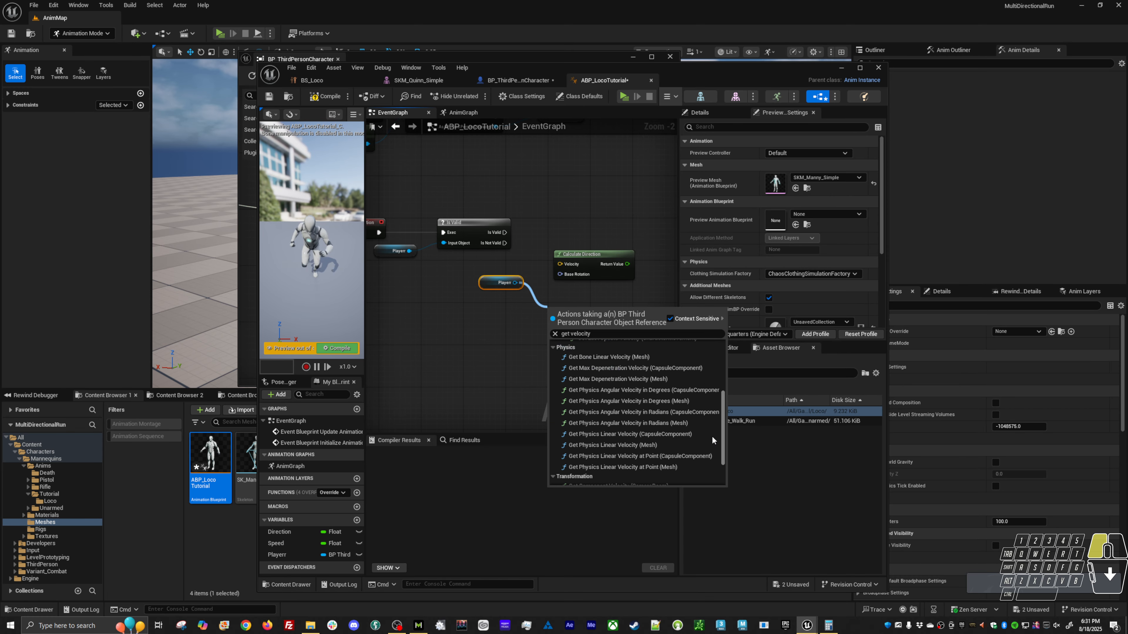
pyautogui.scroll(-2, 711, 445)
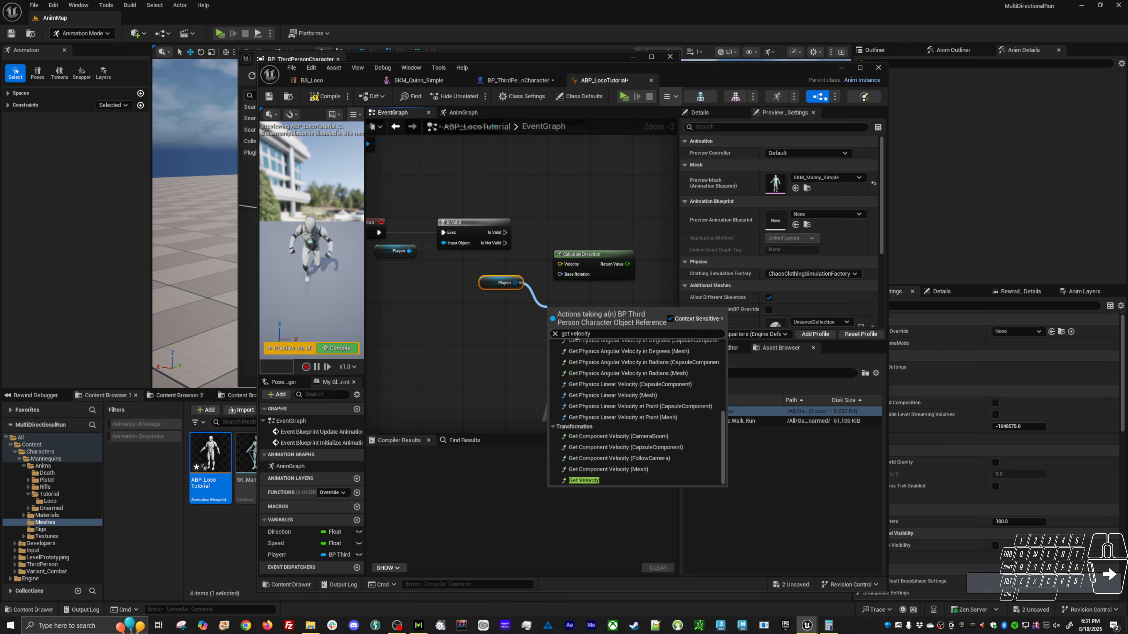
pyautogui.write('character')
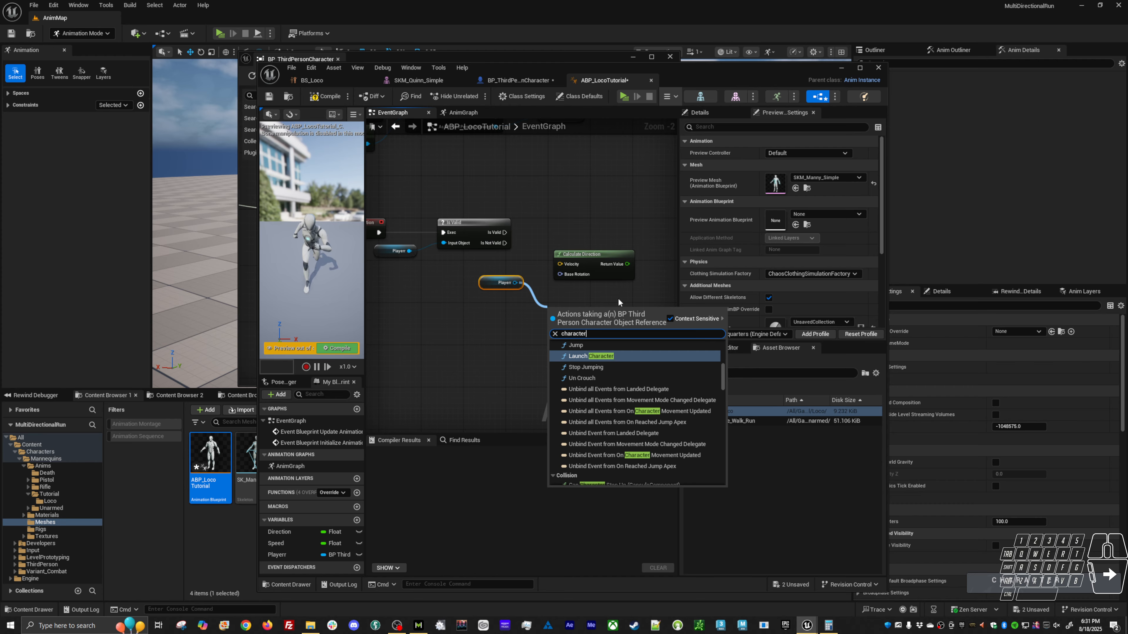
pyautogui.write(' movm')
pyautogui.press('BackSpace')
pyautogui.press('BackSpace')
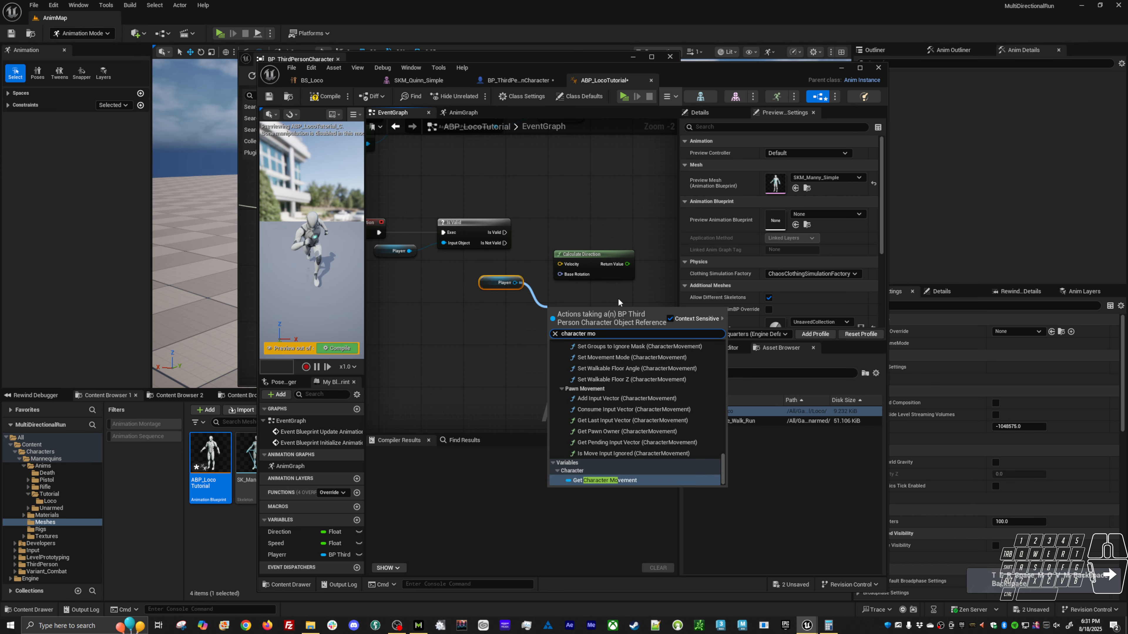
pyautogui.click(611, 481)
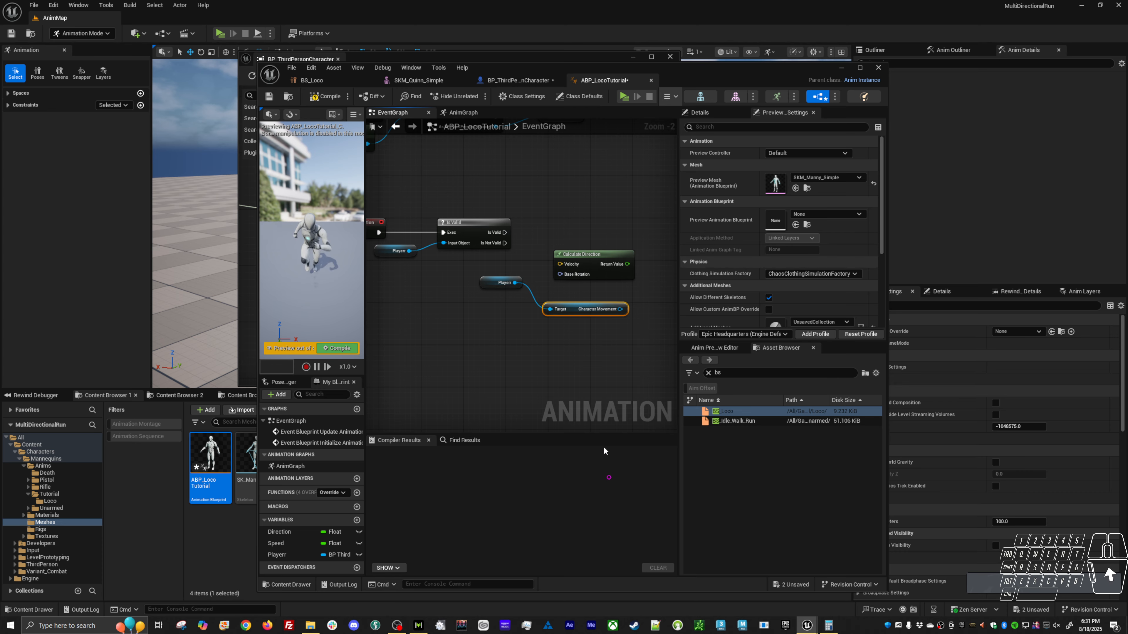
# Add a Get Velocity node from the Character Movement node and connect it to Calculate Direction's Velocity input.
pyautogui.moveTo(567, 303)
pyautogui.mouseDown()
pyautogui.moveTo(501, 298)
pyautogui.moveTo(505, 287)
pyautogui.moveTo(580, 318)
pyautogui.mouseUp()
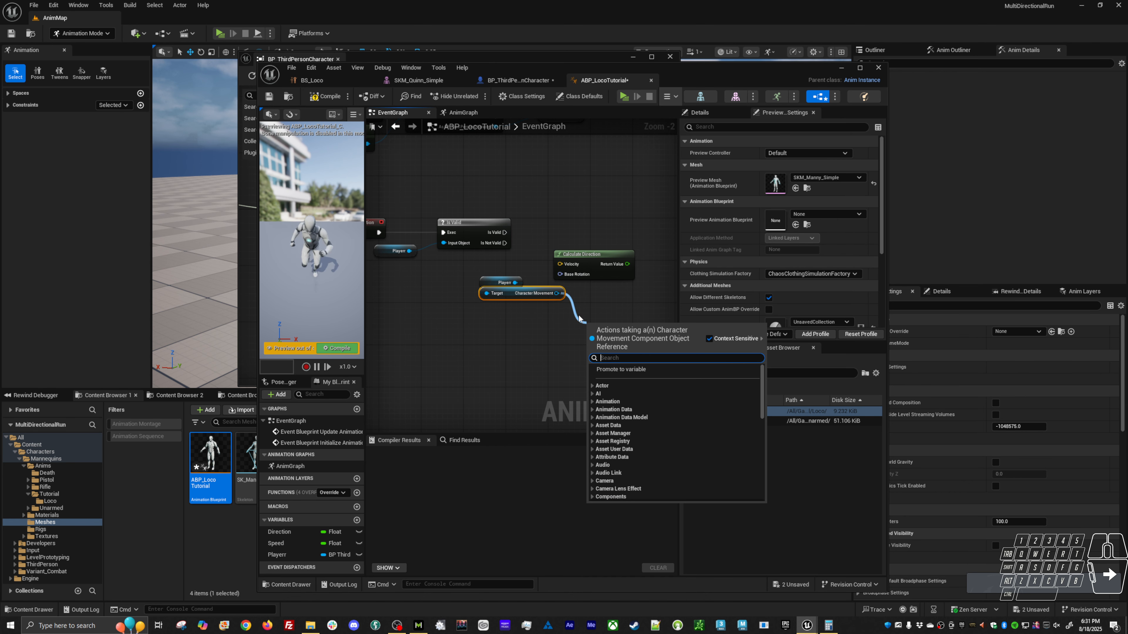
pyautogui.write('get ve')
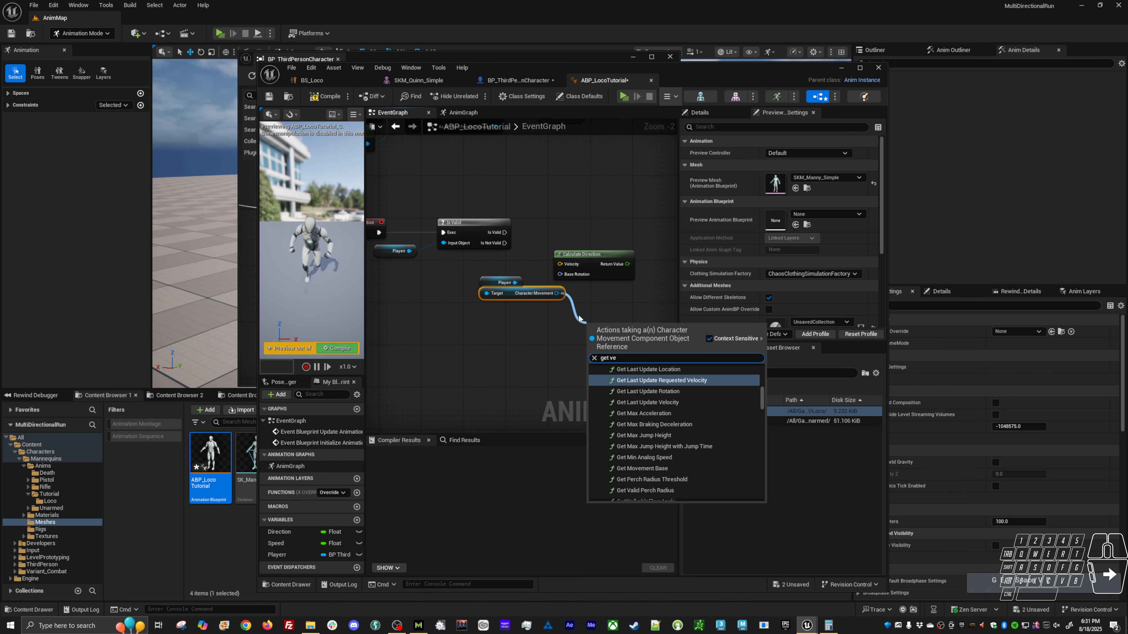
pyautogui.write('locity')
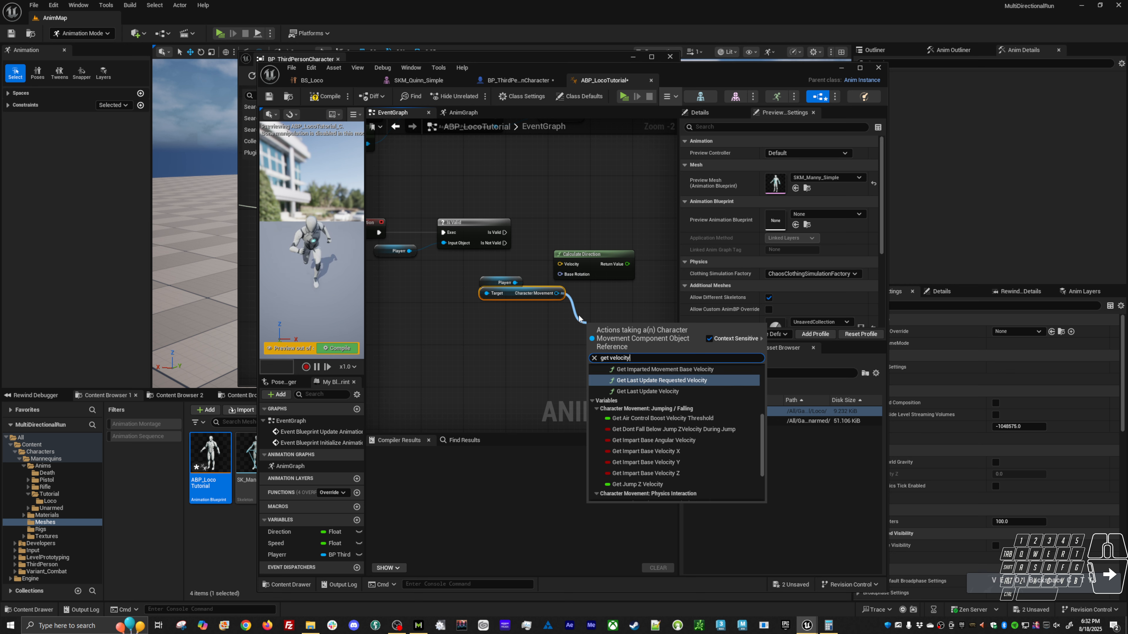
pyautogui.scroll(-2, 666, 445)
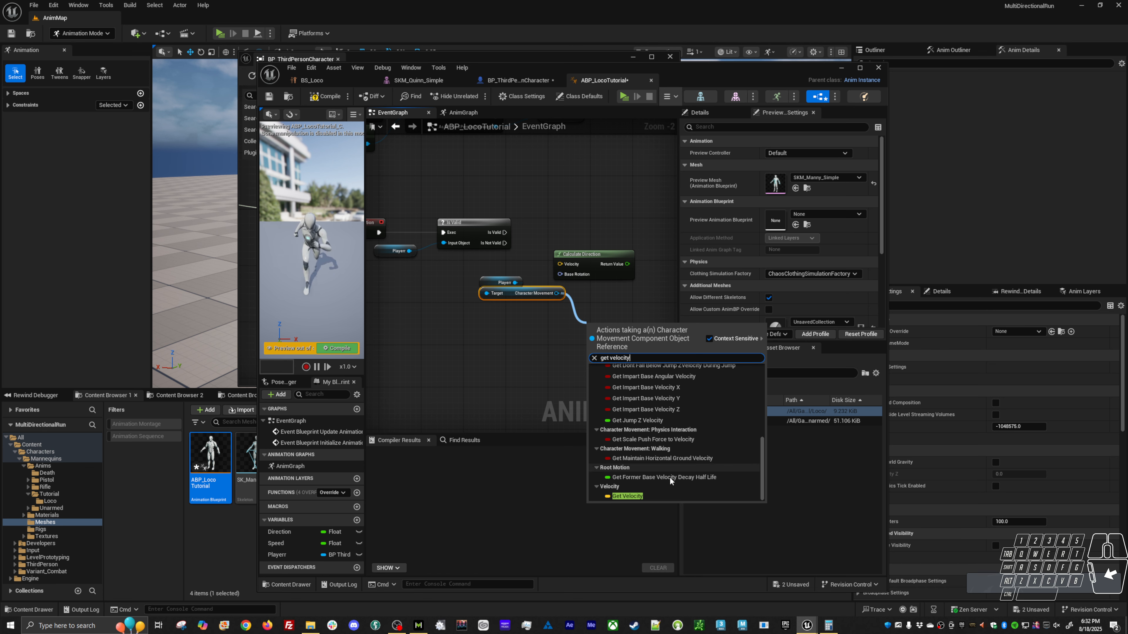
pyautogui.click(646, 497)
# Add a Get Actor Rotation node from the duplicated player getter and place it just below the Character Movement node.
pyautogui.moveTo(621, 327); pyautogui.dragTo(514, 332)
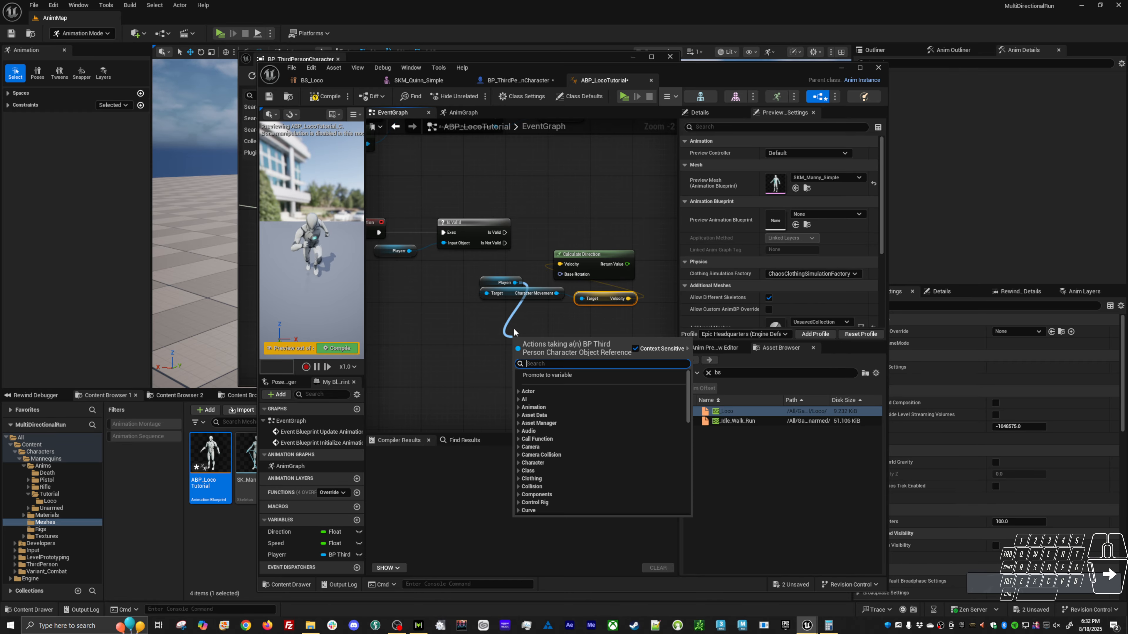
pyautogui.write('get actor ro')
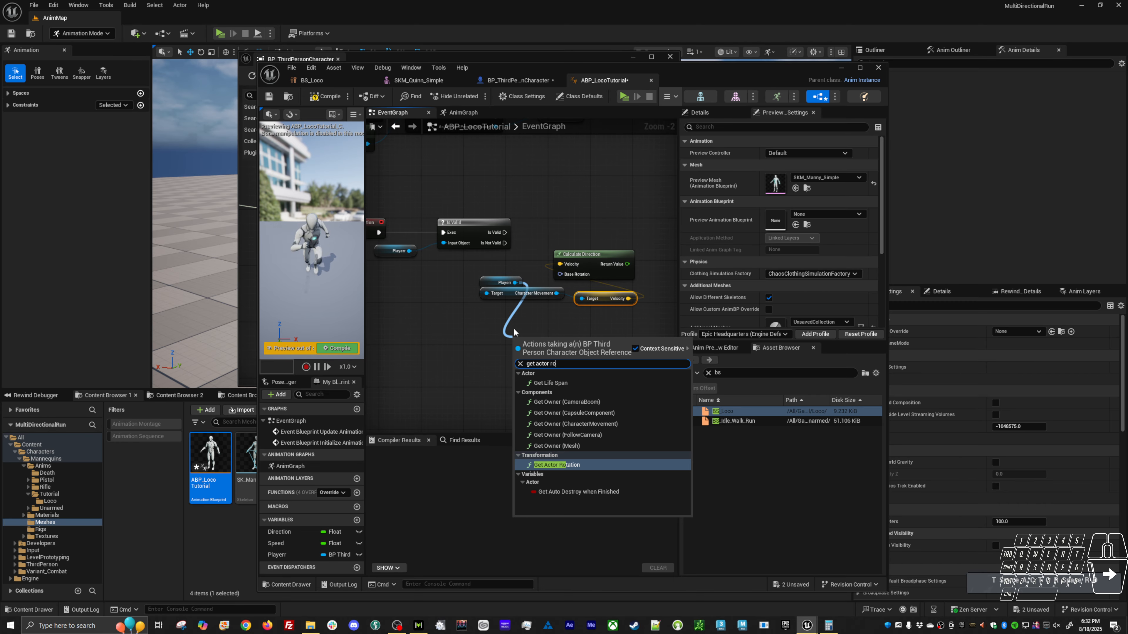
pyautogui.press('Return')
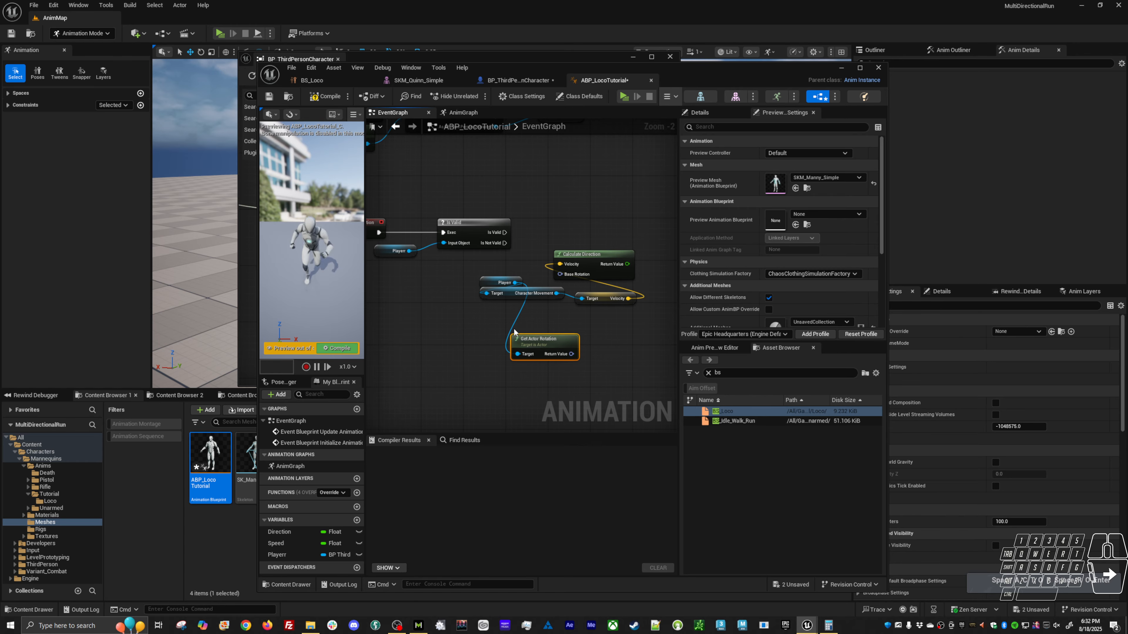
pyautogui.moveTo(547, 346); pyautogui.dragTo(535, 325)
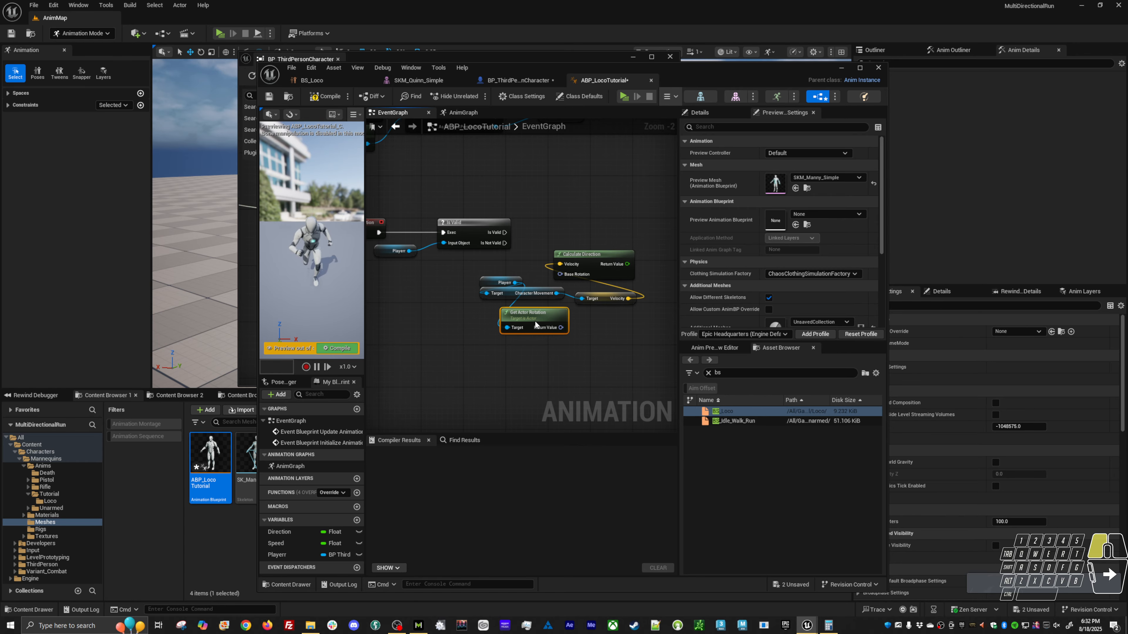
# Rename the character reference variable as Player.
pyautogui.click(286, 555)
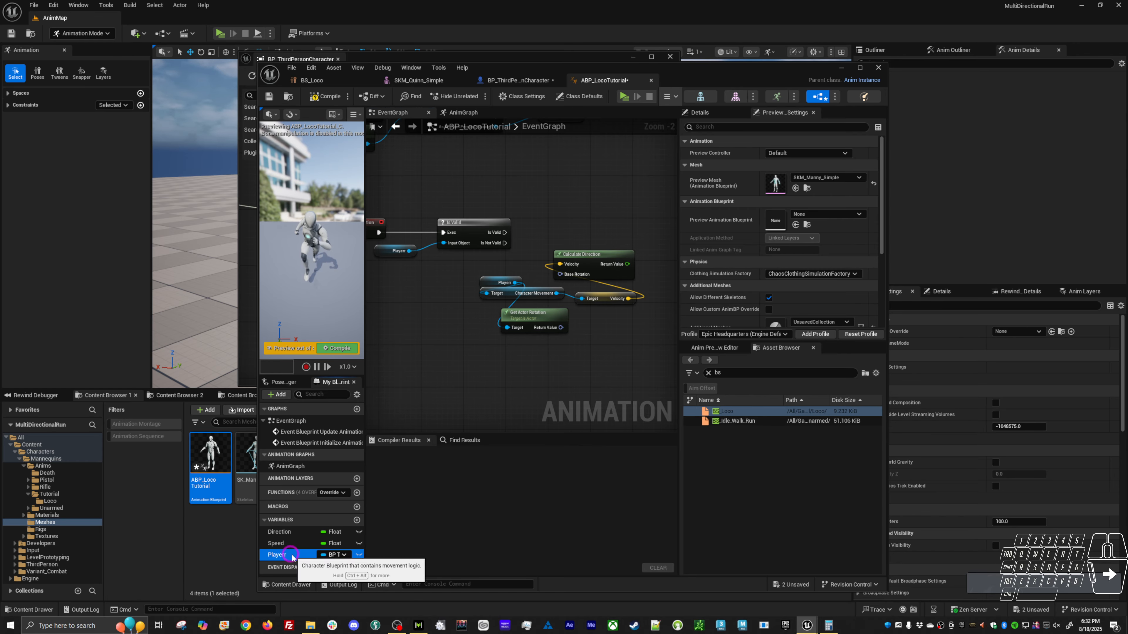
pyautogui.press('F2')
pyautogui.press('End')
pyautogui.press('BackSpace')
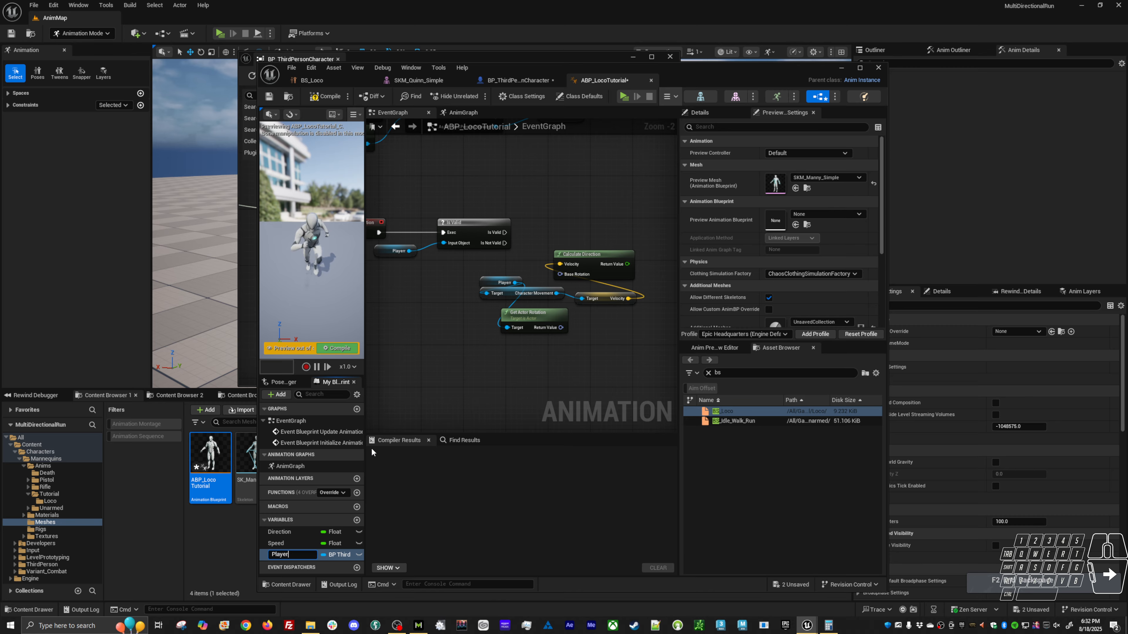
pyautogui.press('Return')
# Wire Get Actor Rotation into Base Rotation, store Calculate Direction's result through a Set Direction node executed from Is Valid, and compile.
pyautogui.moveTo(561, 328)
pyautogui.mouseDown()
pyautogui.moveTo(572, 323)
pyautogui.moveTo(571, 273)
pyautogui.moveTo(542, 252)
pyautogui.moveTo(575, 244)
pyautogui.mouseUp()
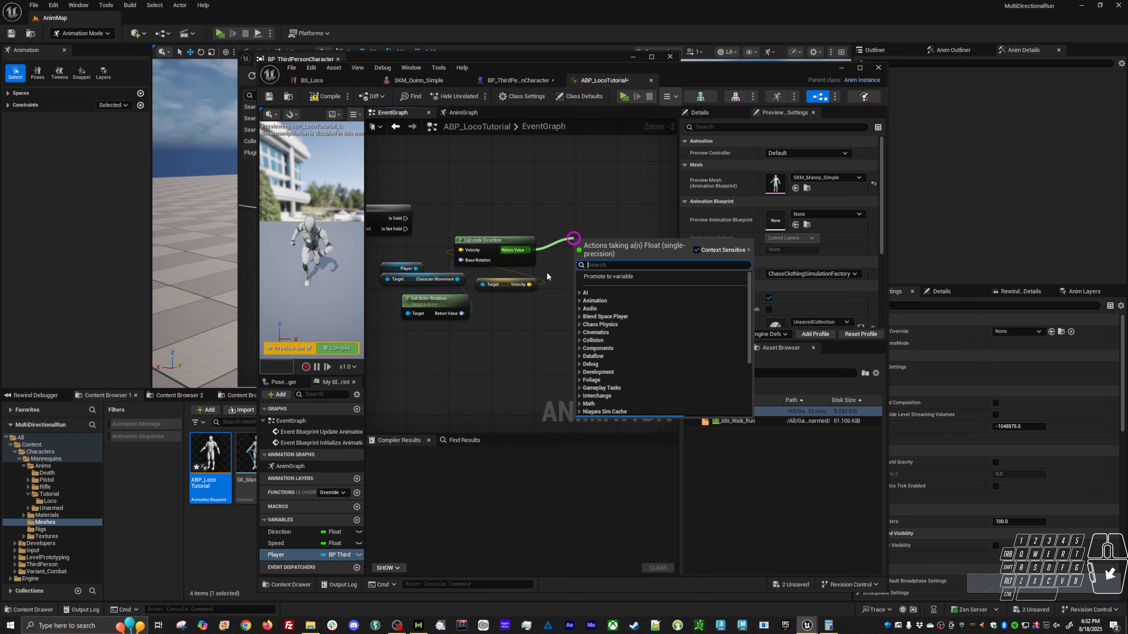
pyautogui.write('set direc')
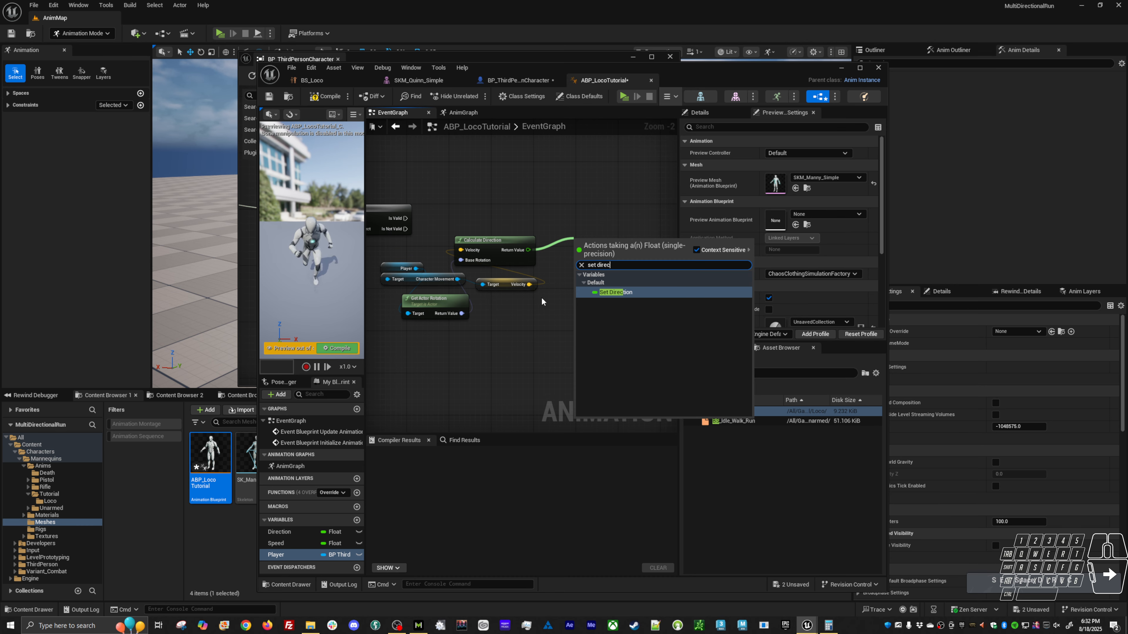
pyautogui.press('Return')
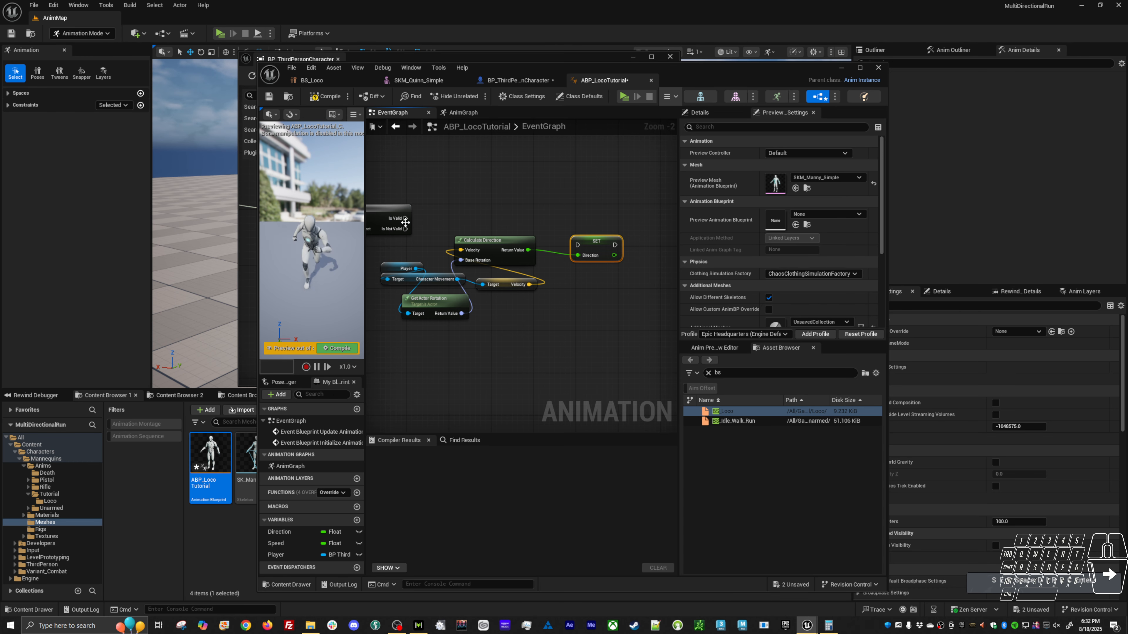
pyautogui.moveTo(405, 218); pyautogui.dragTo(596, 215)
pyautogui.press('F7')
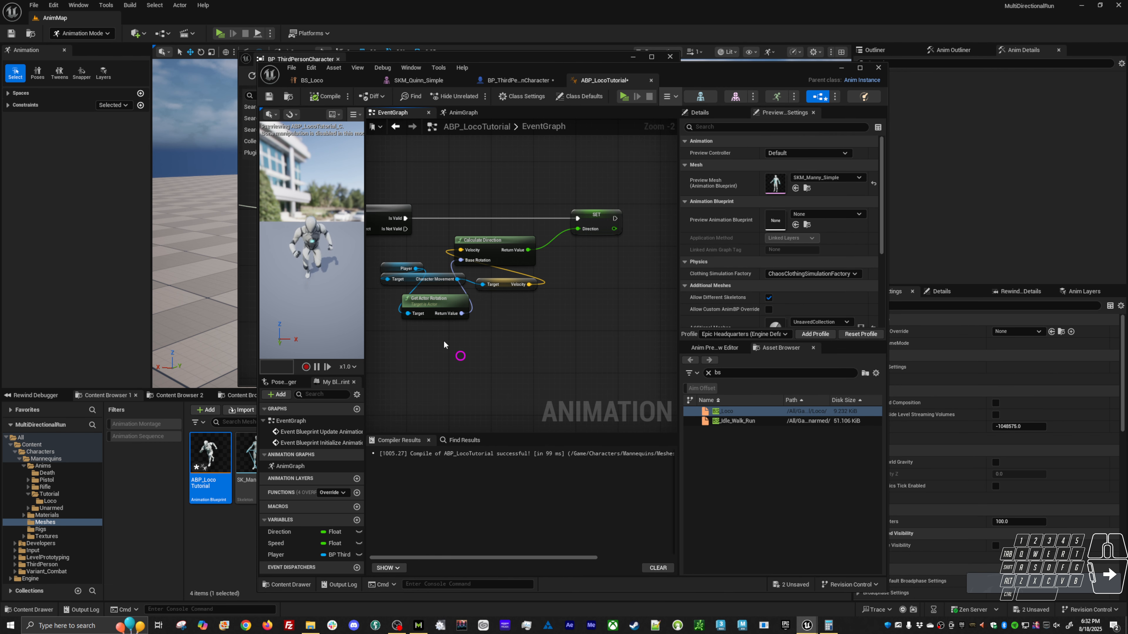
# Play-test the level, running and strafing the character to examine its directional animations, and end the session.
pyautogui.hotkey('alt', 'p')
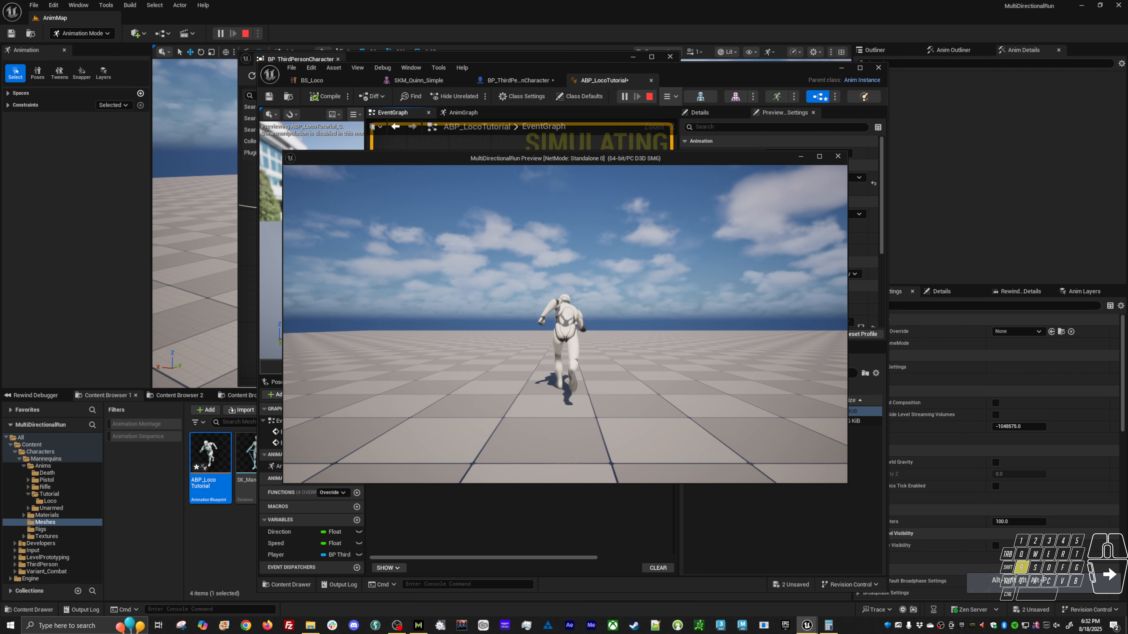
pyautogui.press('d')
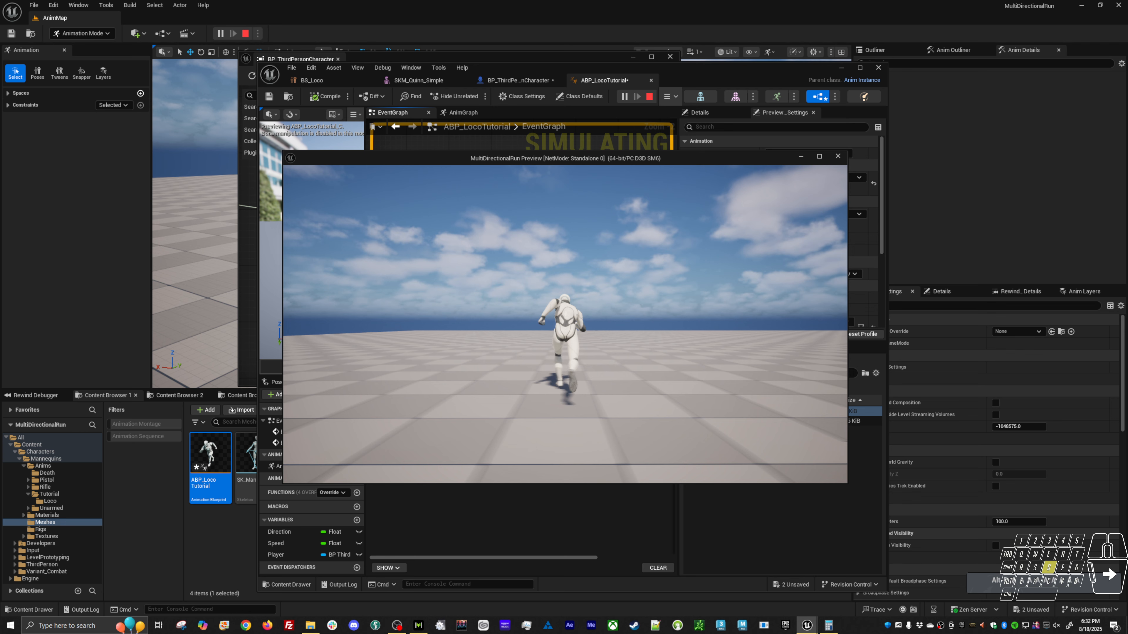
pyautogui.rightClick(565, 324)
pyautogui.press('d')
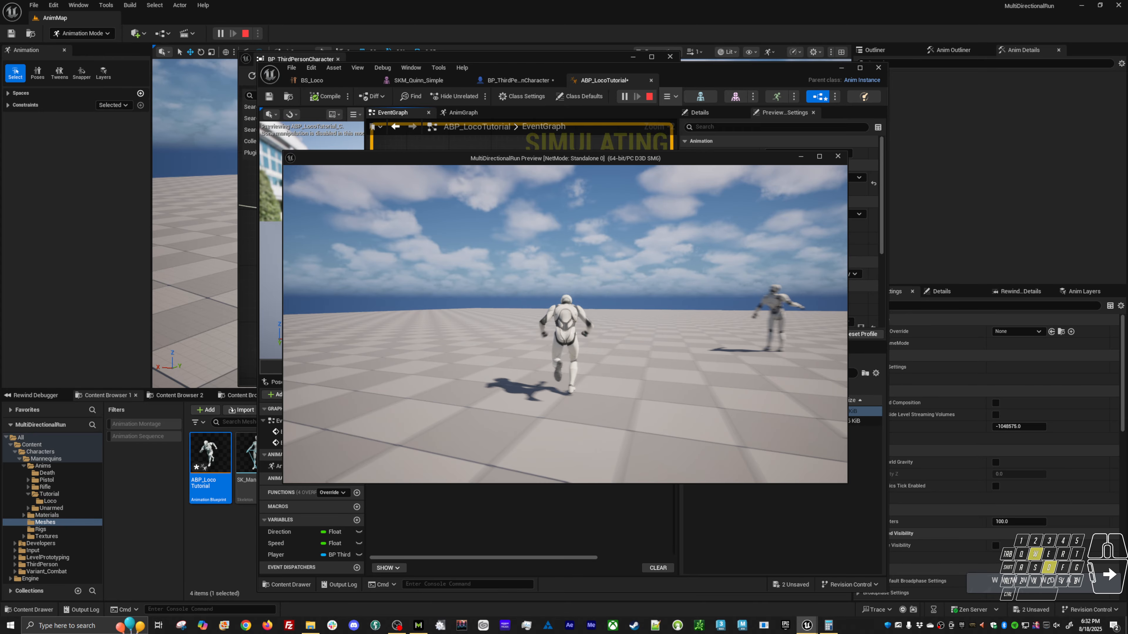
pyautogui.press('Escape')
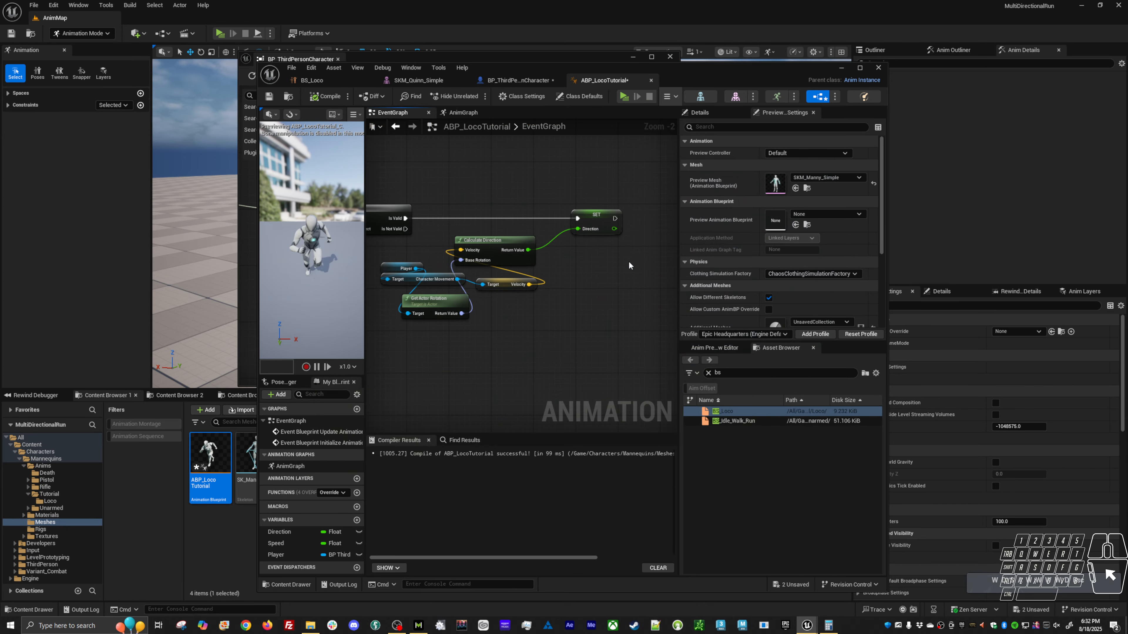
# Add a Print String node after Set Direction, feed it the Direction value, and set its Duration to 0.
pyautogui.moveTo(619, 219); pyautogui.dragTo(653, 207)
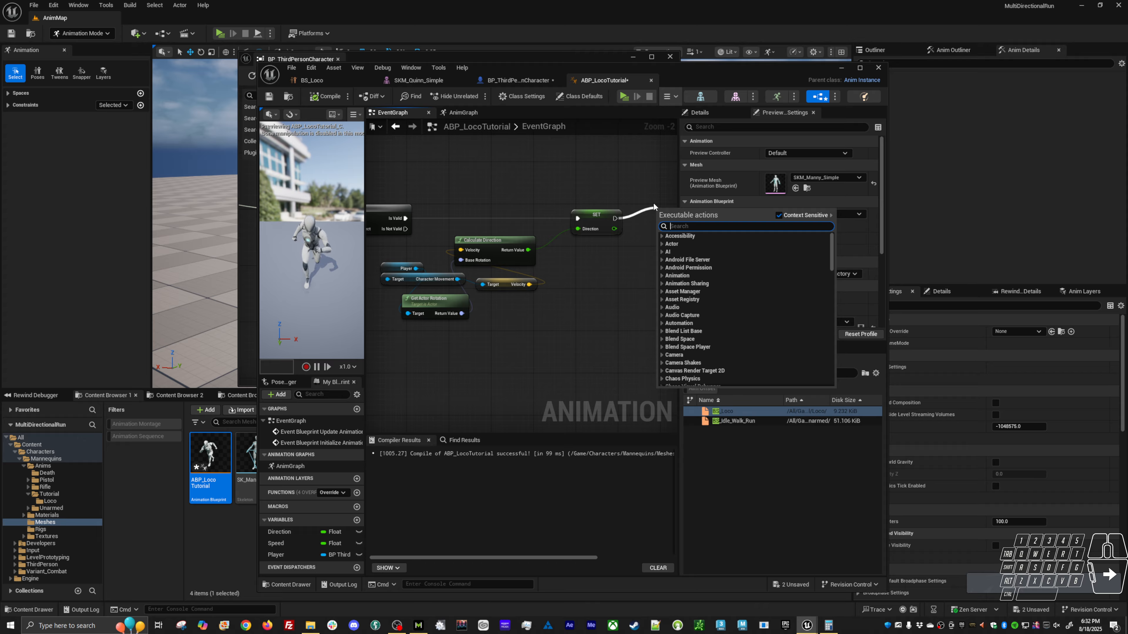
pyautogui.write('print')
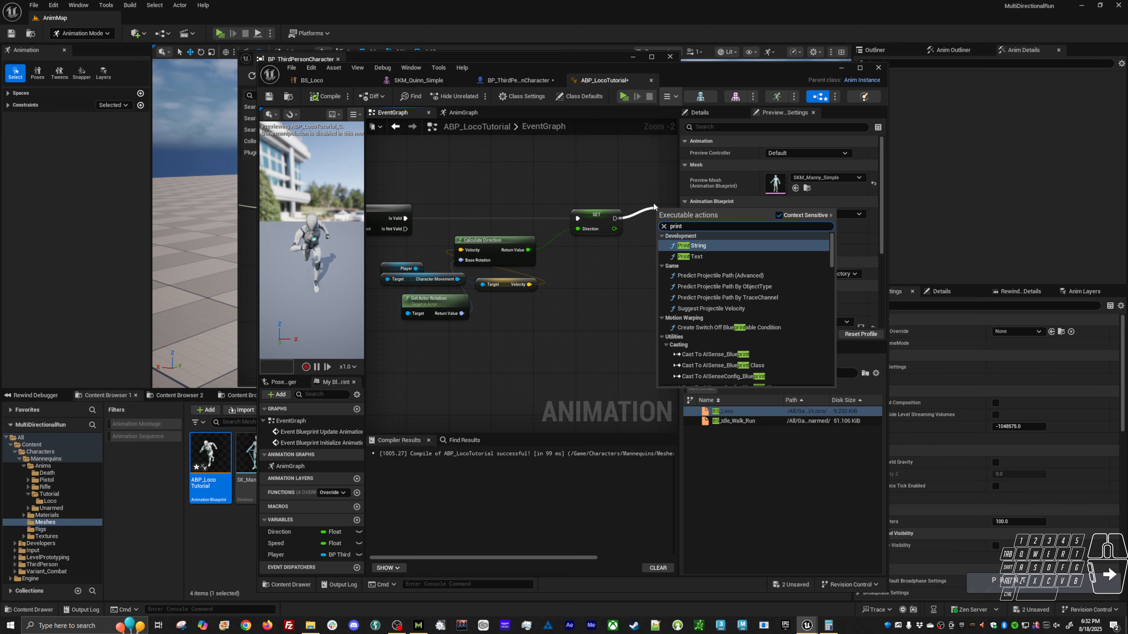
pyautogui.press('Return')
pyautogui.moveTo(641, 250); pyautogui.dragTo(555, 251, button='right')
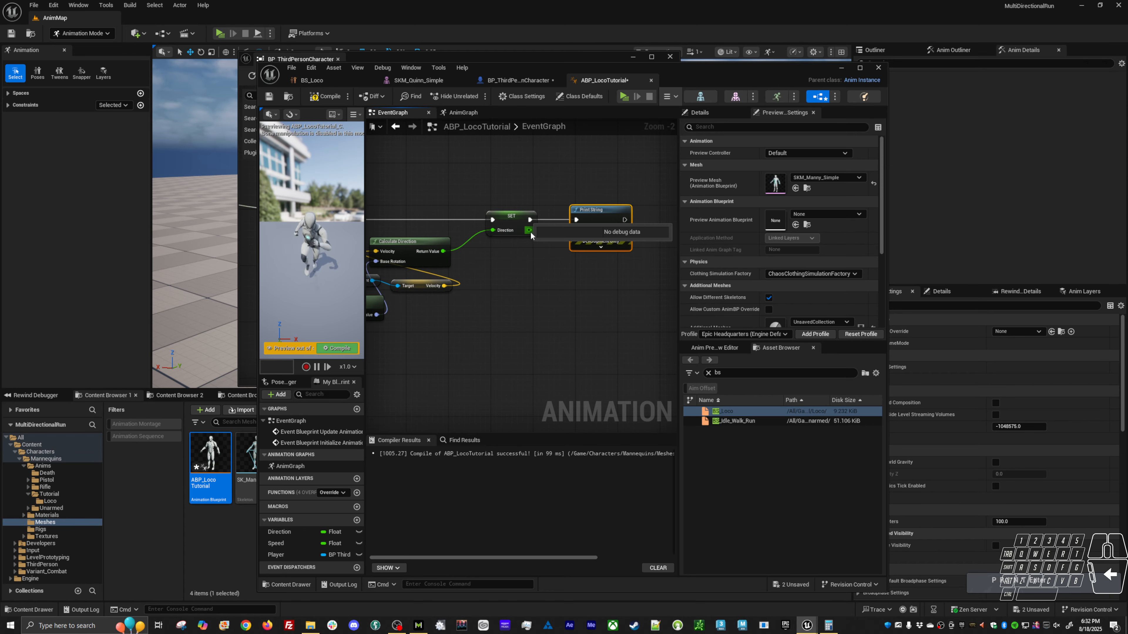
pyautogui.moveTo(529, 230); pyautogui.dragTo(579, 230)
pyautogui.click(593, 246)
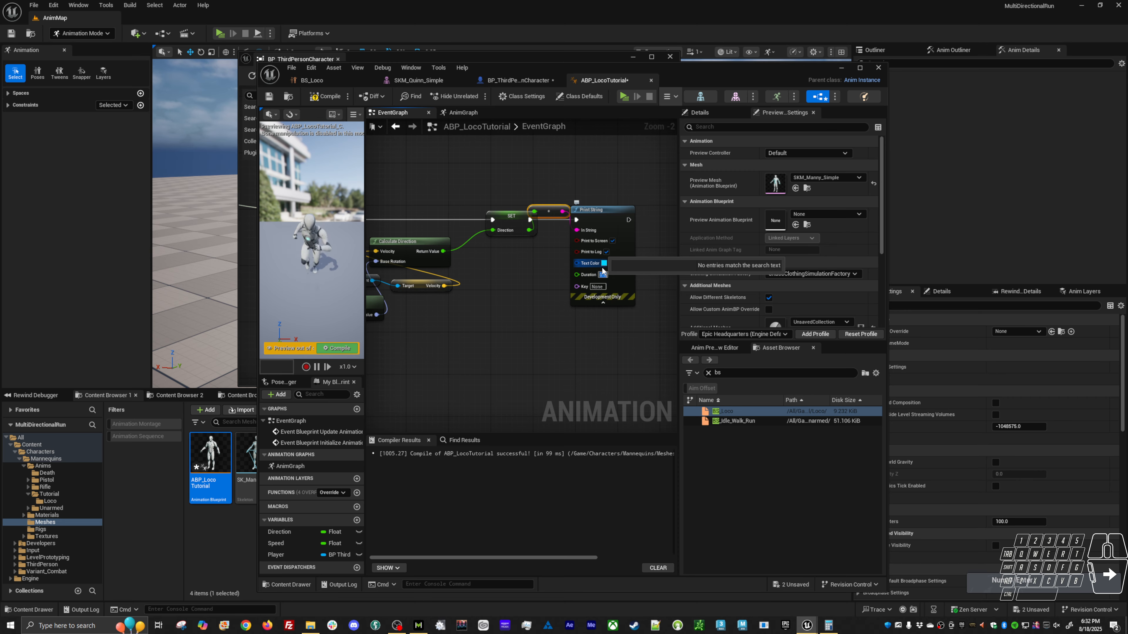
# Start another play session, move the preview window down, and run and strafe the character to check for printed Direction values.
pyautogui.hotkey('alt', 'p')
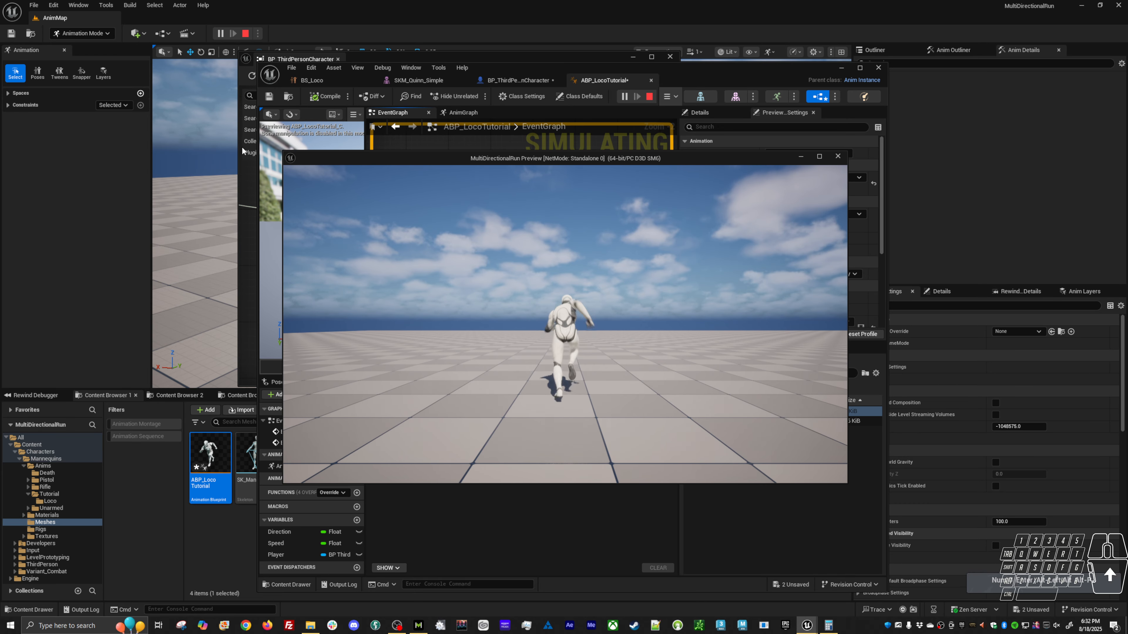
pyautogui.moveTo(352, 156); pyautogui.dragTo(360, 221)
pyautogui.press('w')
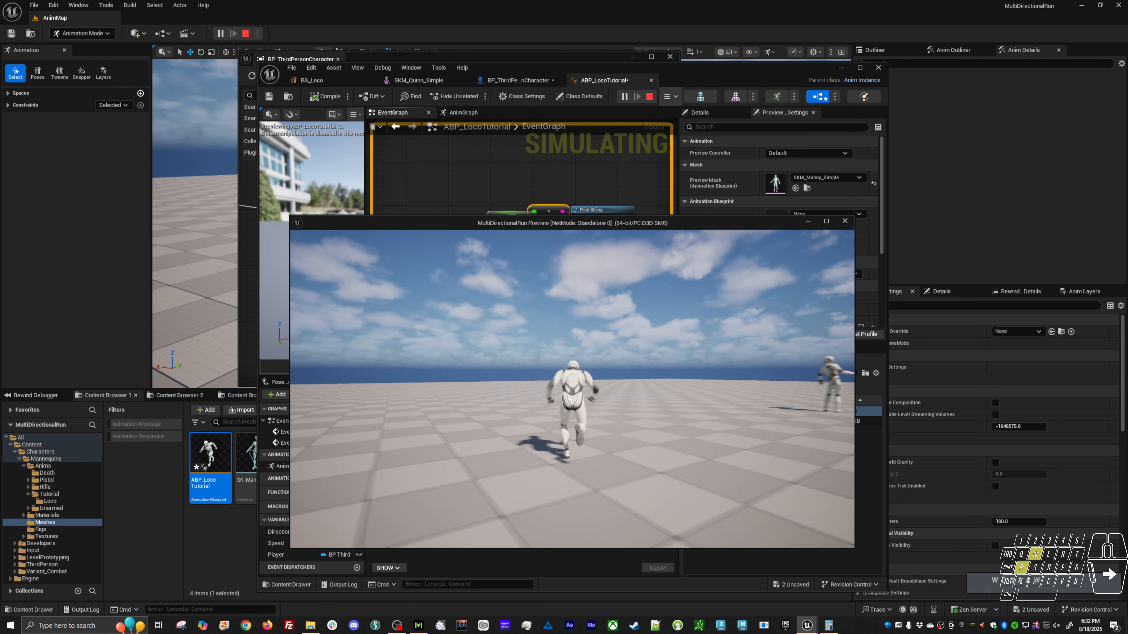
pyautogui.press('d')
# Debug the spawned ABP_LocoTutorial_C_0 instance in the running session and examine the execution flow from both animation events.
pyautogui.hotkey('alt', 'Tab')
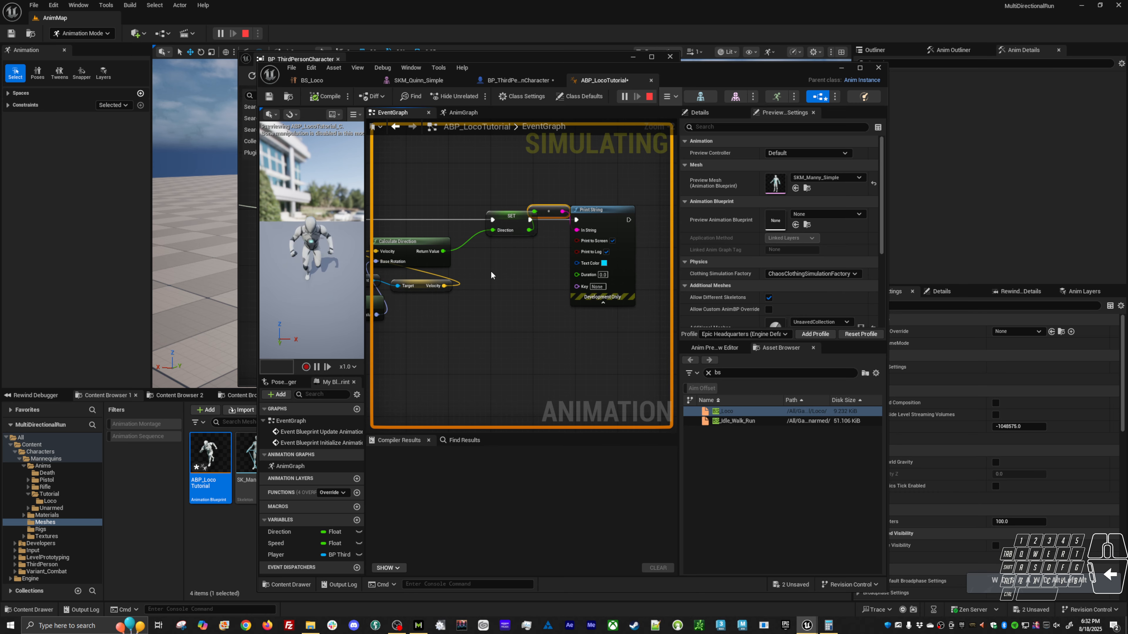
pyautogui.click(670, 96)
pyautogui.click(750, 132)
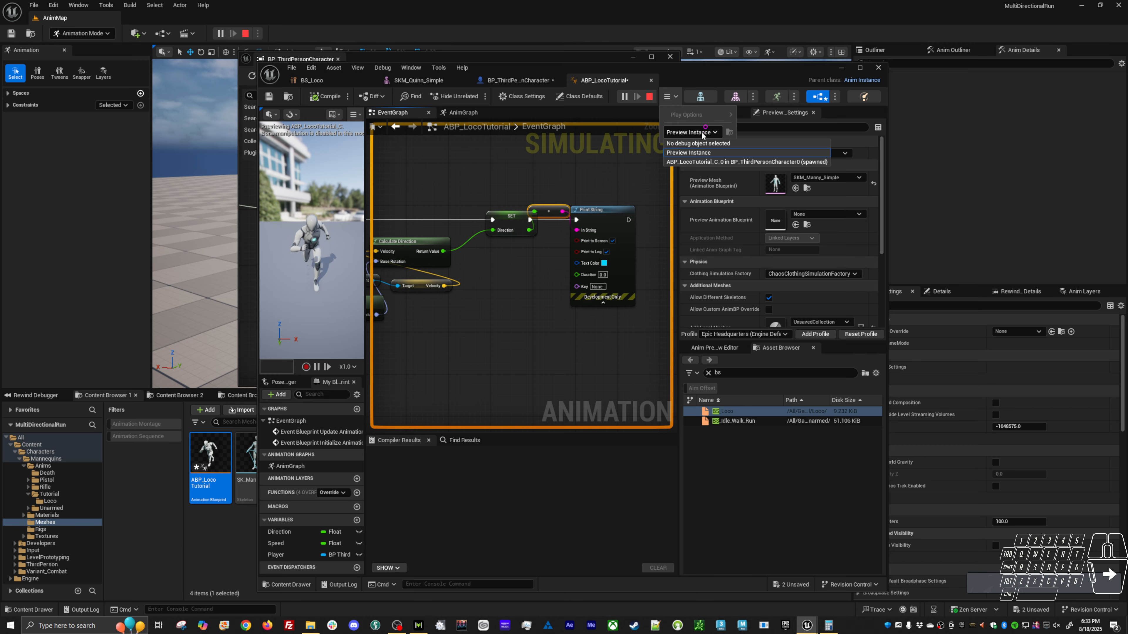
pyautogui.click(687, 160)
pyautogui.moveTo(652, 179); pyautogui.dragTo(568, 494, button='right')
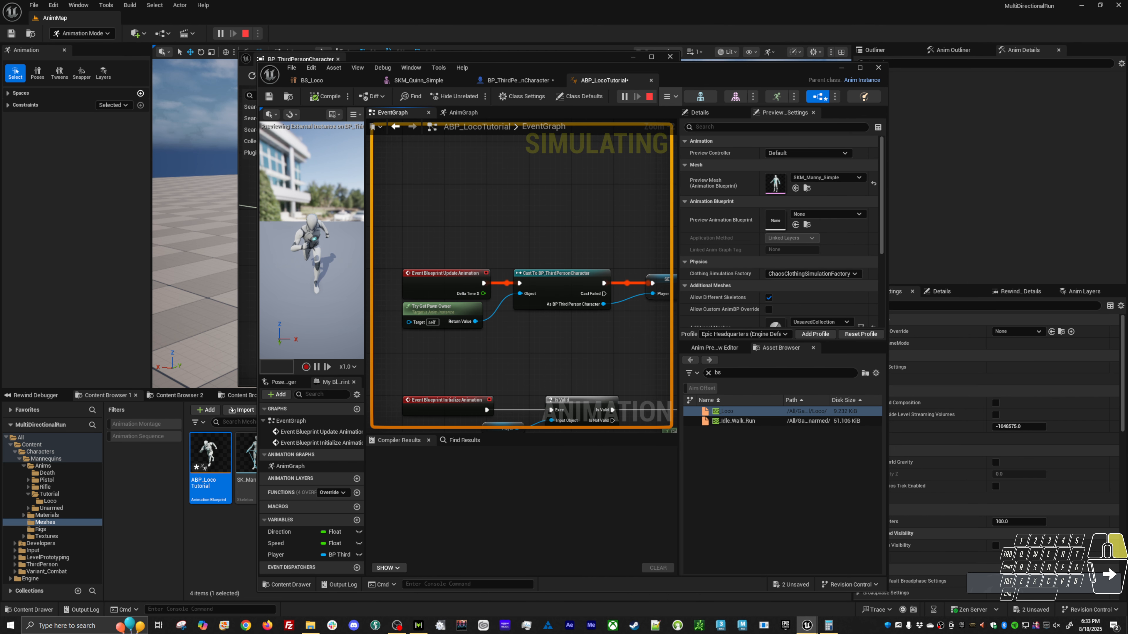
pyautogui.moveTo(511, 438); pyautogui.dragTo(528, 378, button='right')
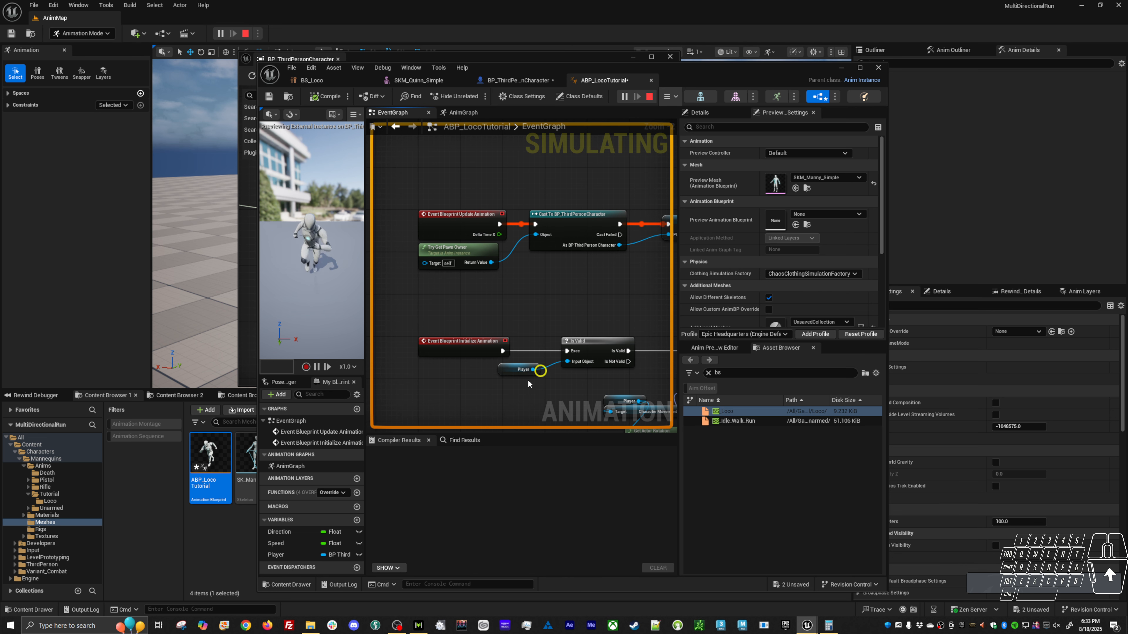
pyautogui.moveTo(533, 323); pyautogui.dragTo(464, 304, button='right')
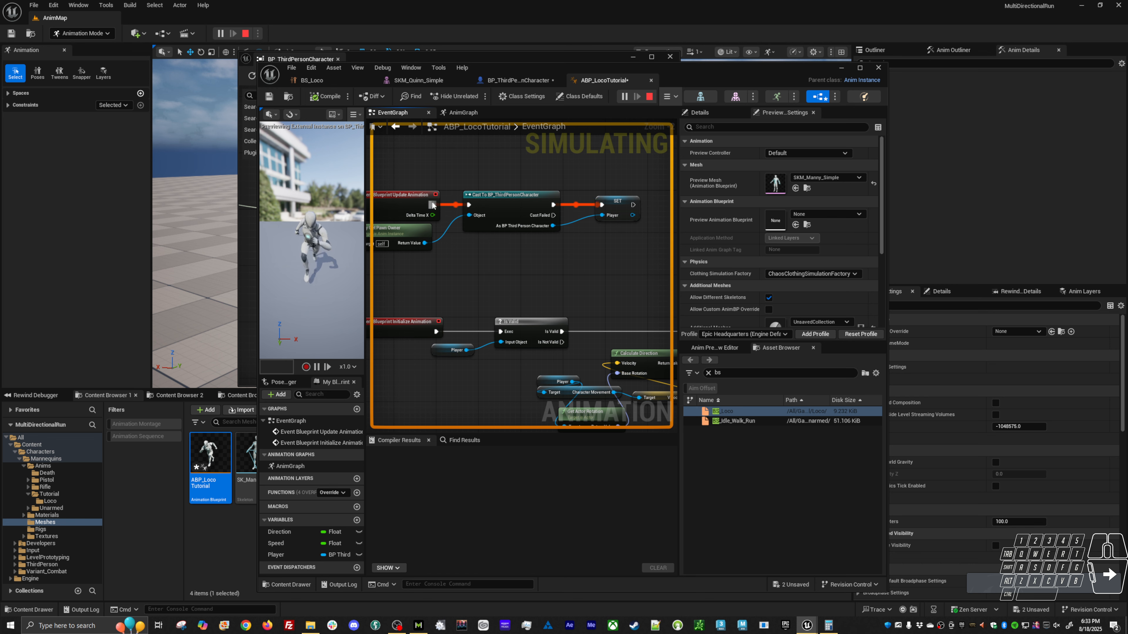
# Disconnect both animation events from their chains and connect Event Blueprint Initialize Animation to Cast To BP_ThirdPersonCharacter, moving the event beside the cast.
pyautogui.moveTo(433, 205); pyautogui.dragTo(501, 331)
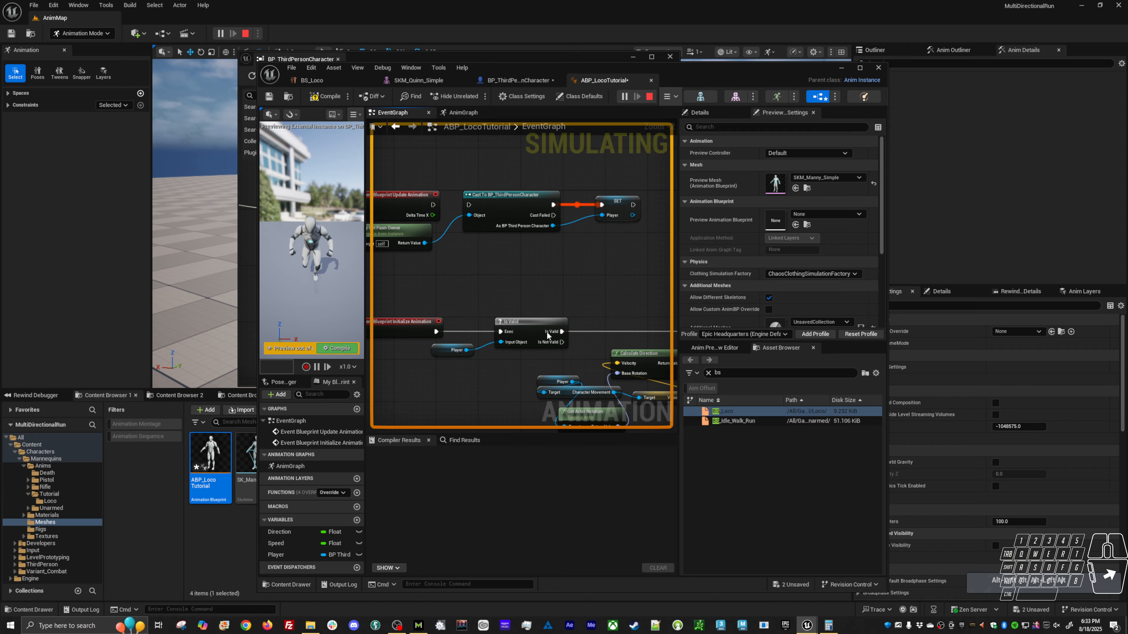
pyautogui.moveTo(436, 332); pyautogui.dragTo(469, 206)
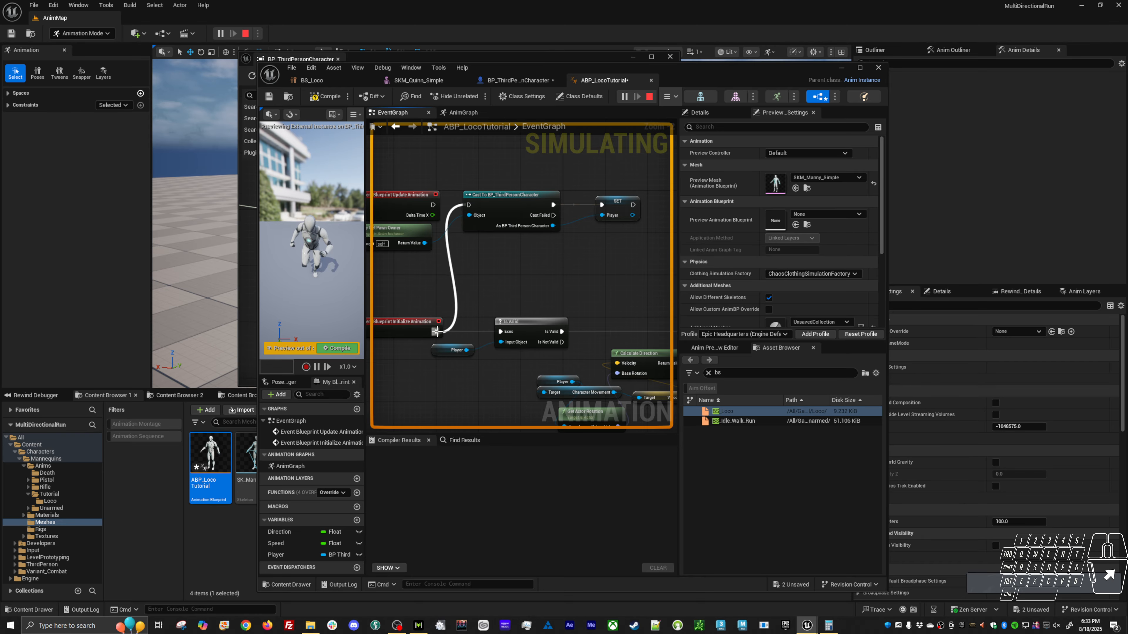
pyautogui.moveTo(428, 296); pyautogui.dragTo(446, 308, button='right')
pyautogui.moveTo(429, 339); pyautogui.dragTo(625, 251)
pyautogui.keyDown('ctrl'); pyautogui.click(420, 240); pyautogui.keyUp('ctrl')
pyautogui.moveTo(542, 210); pyautogui.dragTo(576, 179)
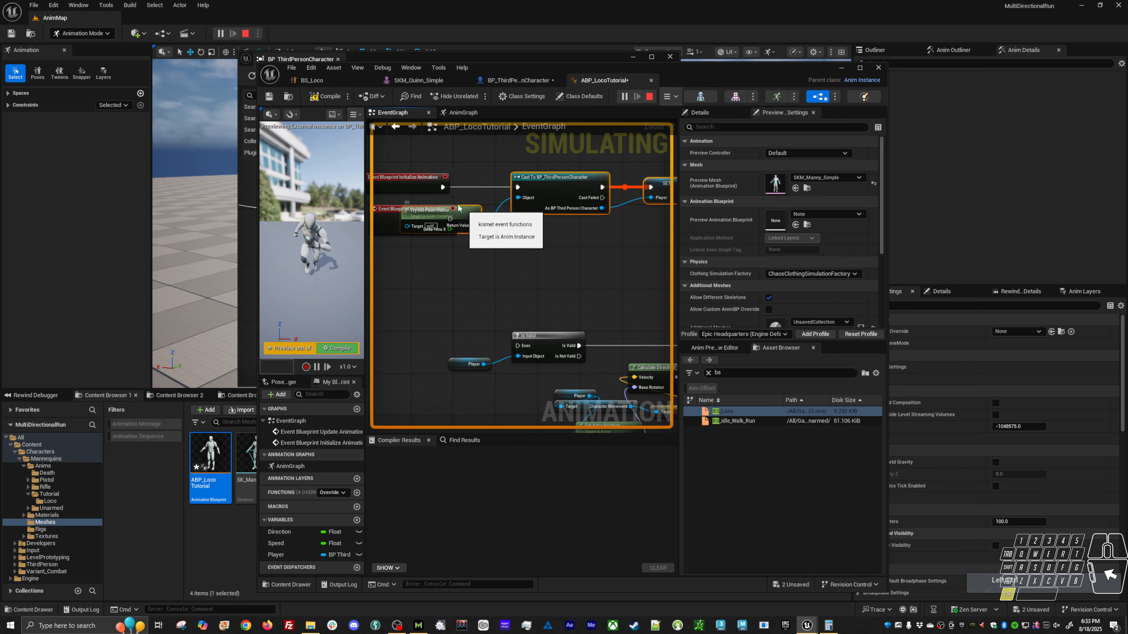
# Move Event Blueprint Update Animation below the cast chain and tidy Try Get Pawn Owner beneath Event Blueprint Initialize Animation.
pyautogui.keyDown('ctrl'); pyautogui.click(432, 181); pyautogui.keyUp('ctrl')
pyautogui.moveTo(486, 202); pyautogui.dragTo(508, 296, button='right')
pyautogui.moveTo(490, 307); pyautogui.dragTo(437, 205)
pyautogui.click(506, 252)
pyautogui.moveTo(599, 240); pyautogui.dragTo(480, 250, button='right')
pyautogui.moveTo(407, 269); pyautogui.dragTo(573, 293, button='right')
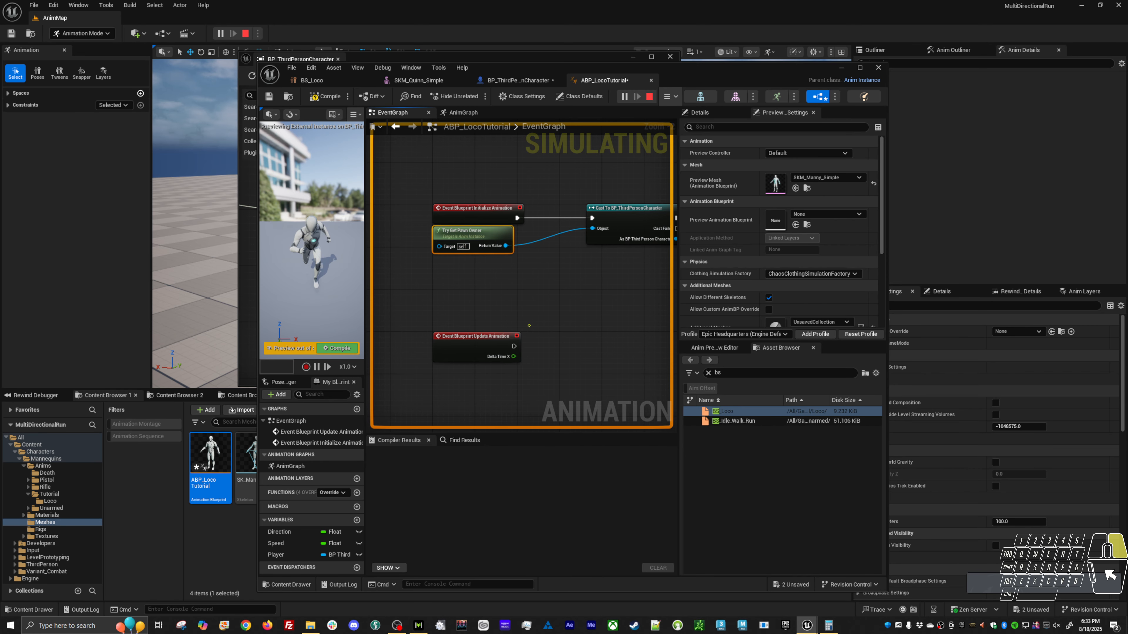
# Place Event Blueprint Update Animation in front of the Is Valid node, connect it to Exec, and compile the blueprint.
pyautogui.moveTo(528, 326); pyautogui.dragTo(487, 271, button='right')
pyautogui.moveTo(433, 270); pyautogui.dragTo(439, 386)
pyautogui.moveTo(440, 386); pyautogui.dragTo(436, 293, button='right')
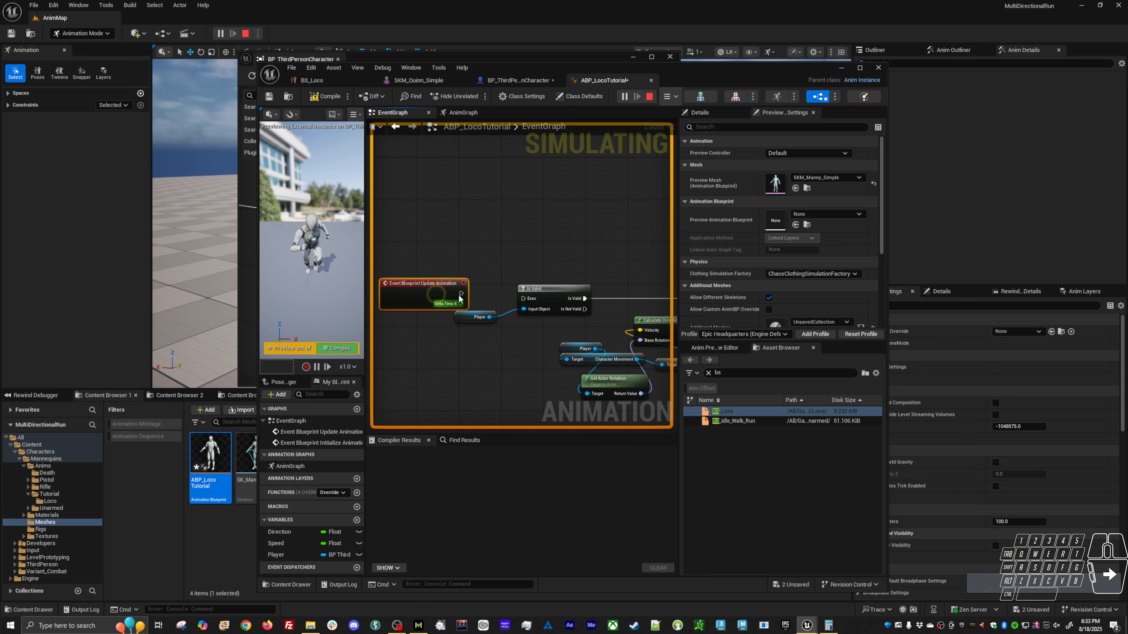
pyautogui.moveTo(460, 294); pyautogui.dragTo(524, 299)
pyautogui.click(337, 349)
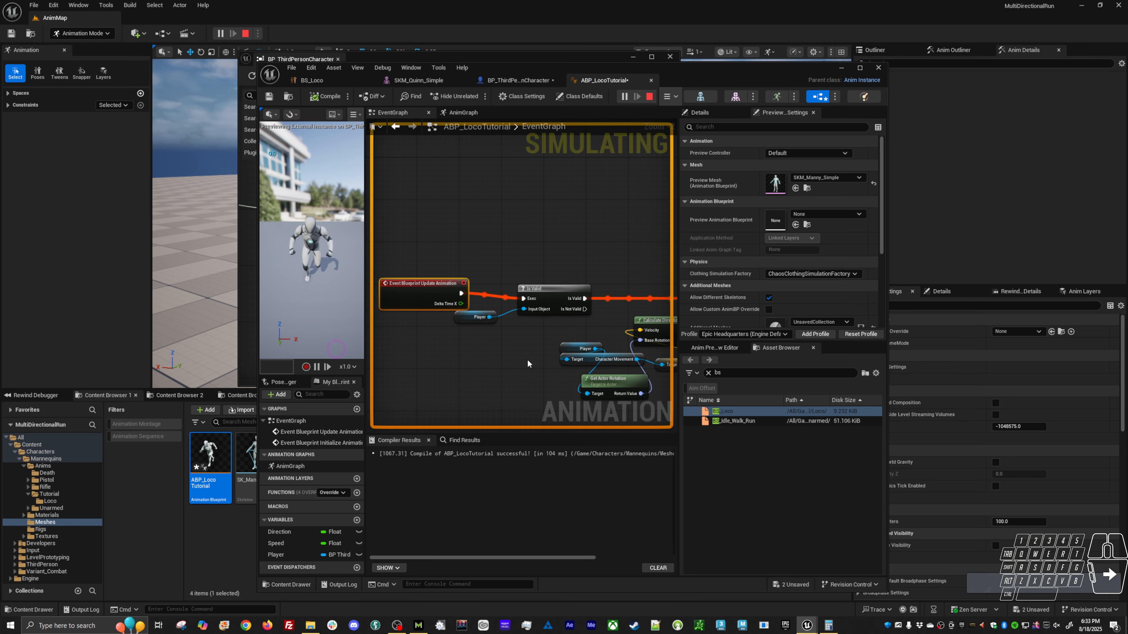
# Move the Print String node and its string conversion node farther out from the SET Direction node.
pyautogui.moveTo(587, 371); pyautogui.dragTo(430, 343, button='right')
pyautogui.scroll(-1, 524, 333)
pyautogui.moveTo(583, 339); pyautogui.dragTo(437, 332, button='right')
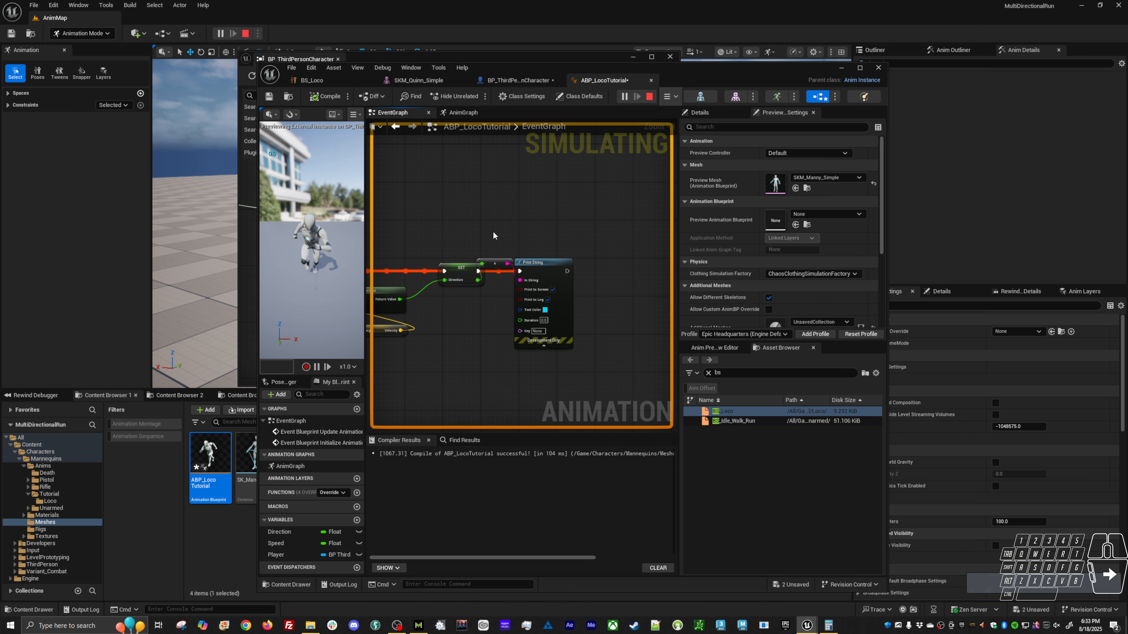
pyautogui.moveTo(493, 232); pyautogui.dragTo(582, 261)
pyautogui.click(584, 259)
pyautogui.moveTo(501, 276); pyautogui.dragTo(653, 288, button='right')
# Examine the separate initialization cast chain and the update chain from Is Valid through Calculate Direction to SET Direction and Print String.
pyautogui.moveTo(382, 283); pyautogui.dragTo(498, 350, button='right')
pyautogui.click(464, 352)
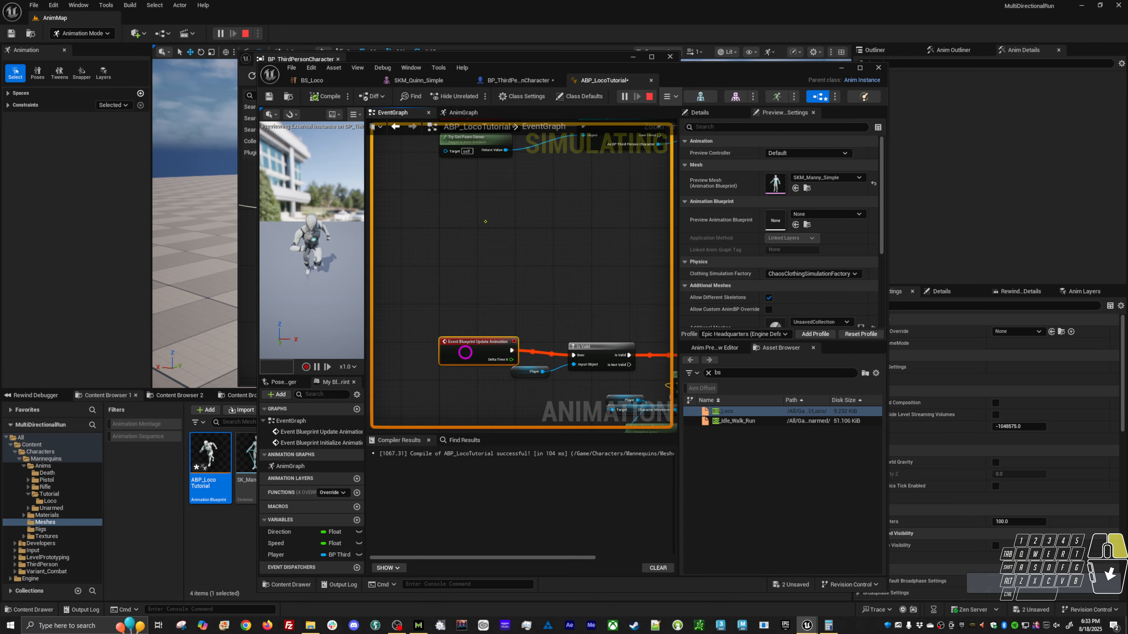
pyautogui.moveTo(485, 221); pyautogui.dragTo(439, 346, button='right')
pyautogui.moveTo(404, 255); pyautogui.dragTo(464, 311)
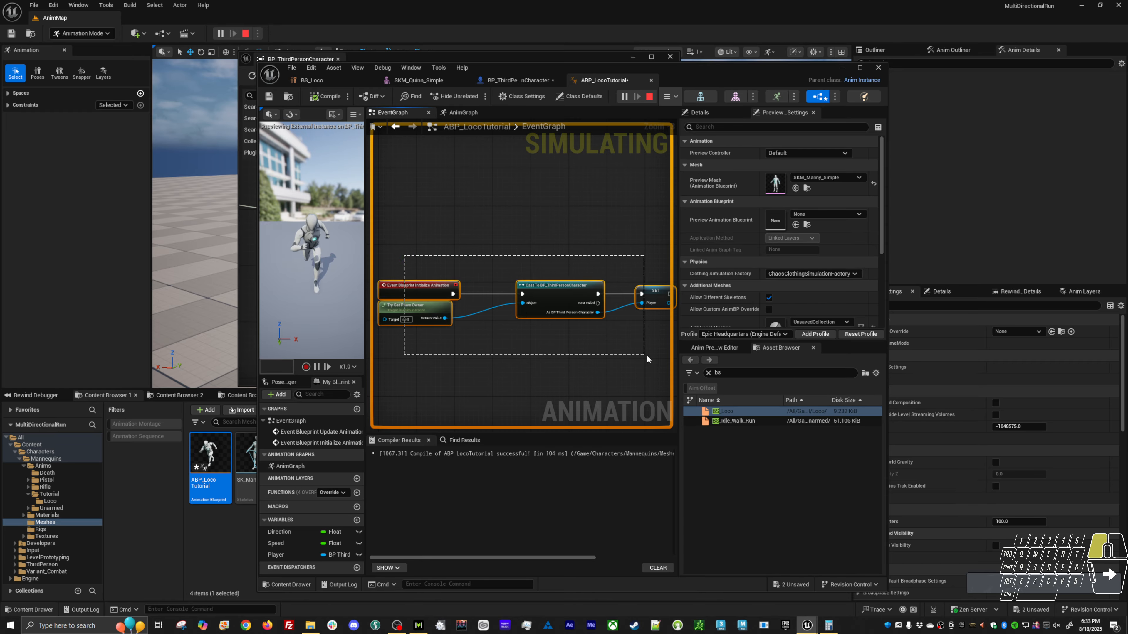
pyautogui.moveTo(648, 355); pyautogui.dragTo(649, 354)
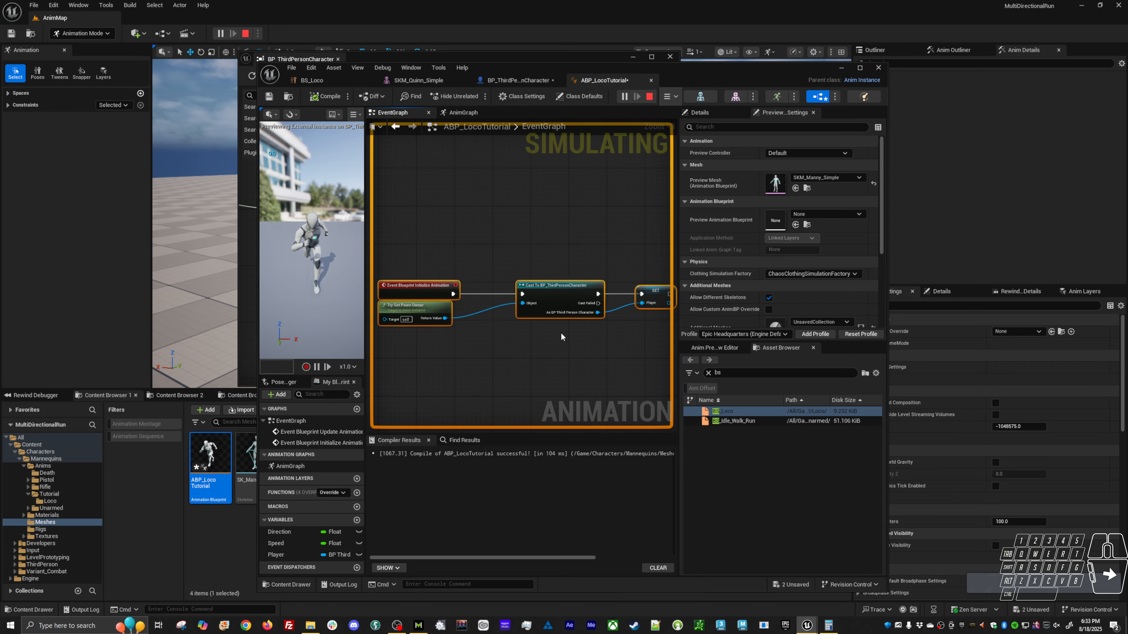
pyautogui.moveTo(618, 337); pyautogui.dragTo(570, 325, button='right')
pyautogui.moveTo(480, 251); pyautogui.dragTo(604, 319)
pyautogui.moveTo(513, 275); pyautogui.dragTo(483, 276)
pyautogui.moveTo(420, 323); pyautogui.dragTo(513, 322, button='right')
pyautogui.moveTo(512, 393); pyautogui.dragTo(460, 305, button='right')
pyautogui.moveTo(573, 382); pyautogui.dragTo(441, 315, button='right')
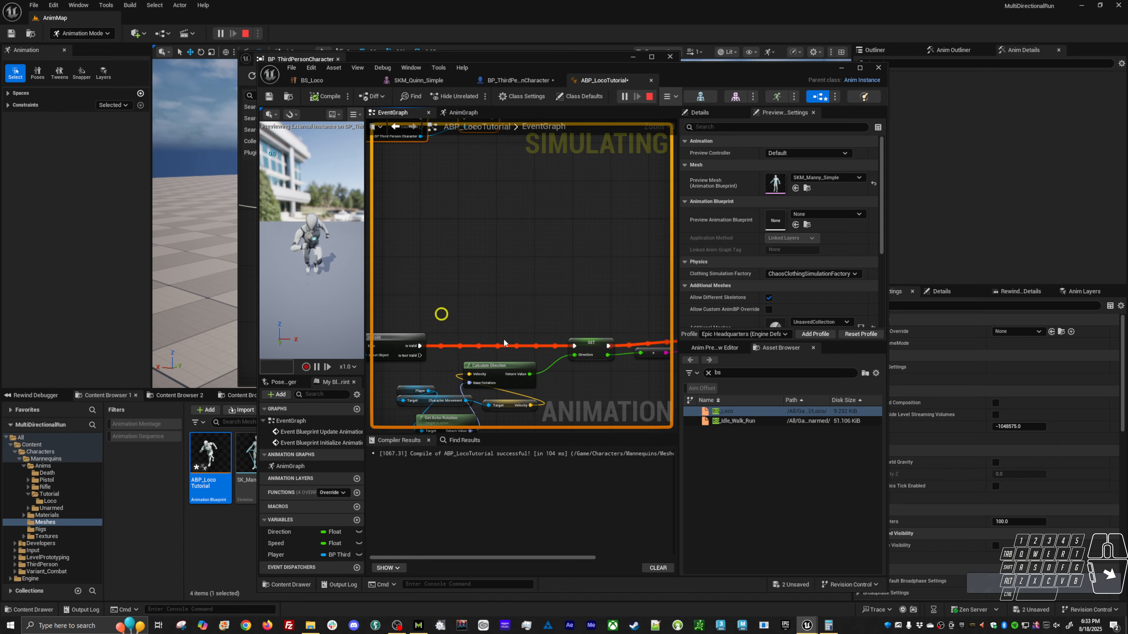
pyautogui.moveTo(536, 364); pyautogui.dragTo(446, 272, button='right')
pyautogui.moveTo(605, 325); pyautogui.dragTo(557, 330, button='right')
pyautogui.moveTo(566, 218); pyautogui.dragTo(498, 304)
pyautogui.moveTo(429, 182); pyautogui.dragTo(595, 350, button='right')
pyautogui.moveTo(498, 305); pyautogui.dragTo(448, 229, button='right')
pyautogui.click(594, 257)
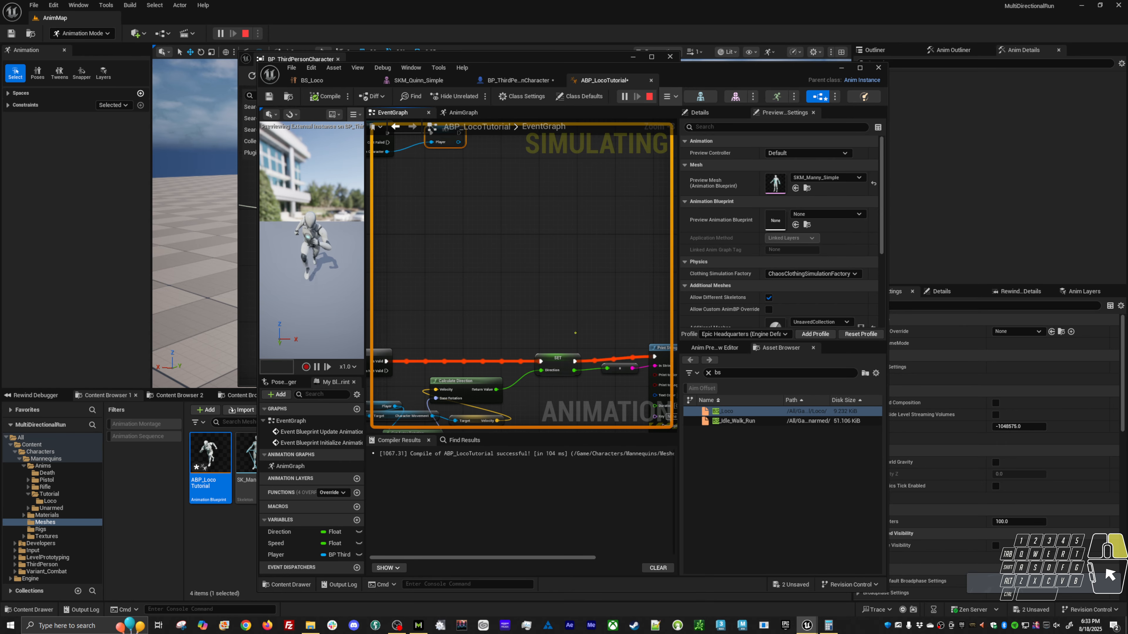
pyautogui.moveTo(486, 366); pyautogui.dragTo(423, 282, button='right')
pyautogui.click(343, 210)
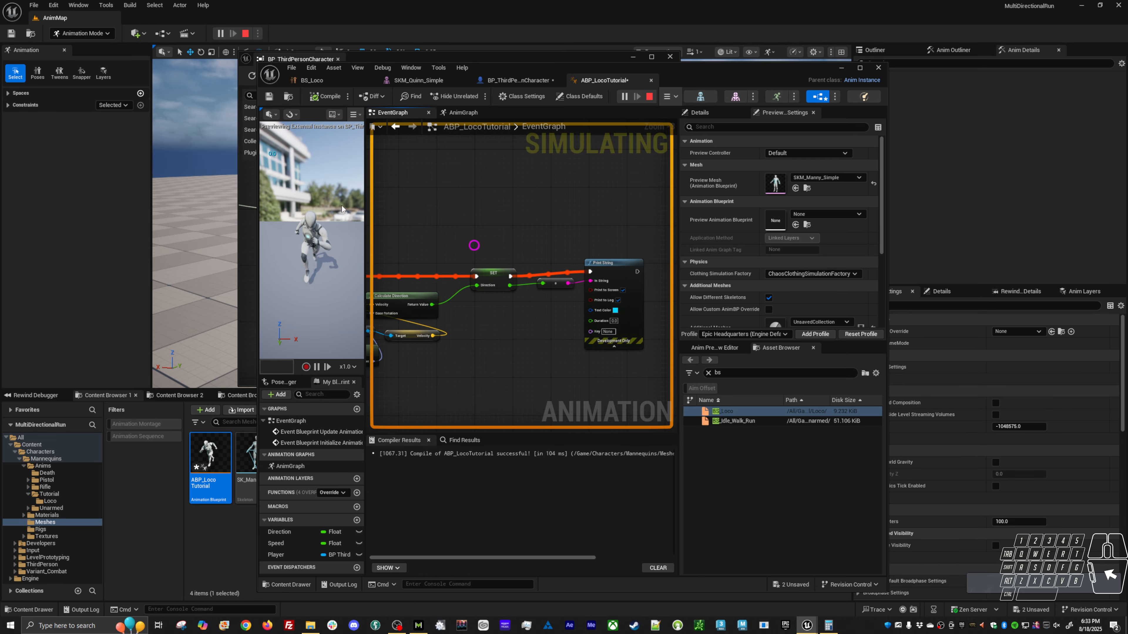
# Run the character forward, backward, sideways and diagonally in the preview window to check the directional animations, and end the play session.
pyautogui.hotkey('alt', 'Tab')
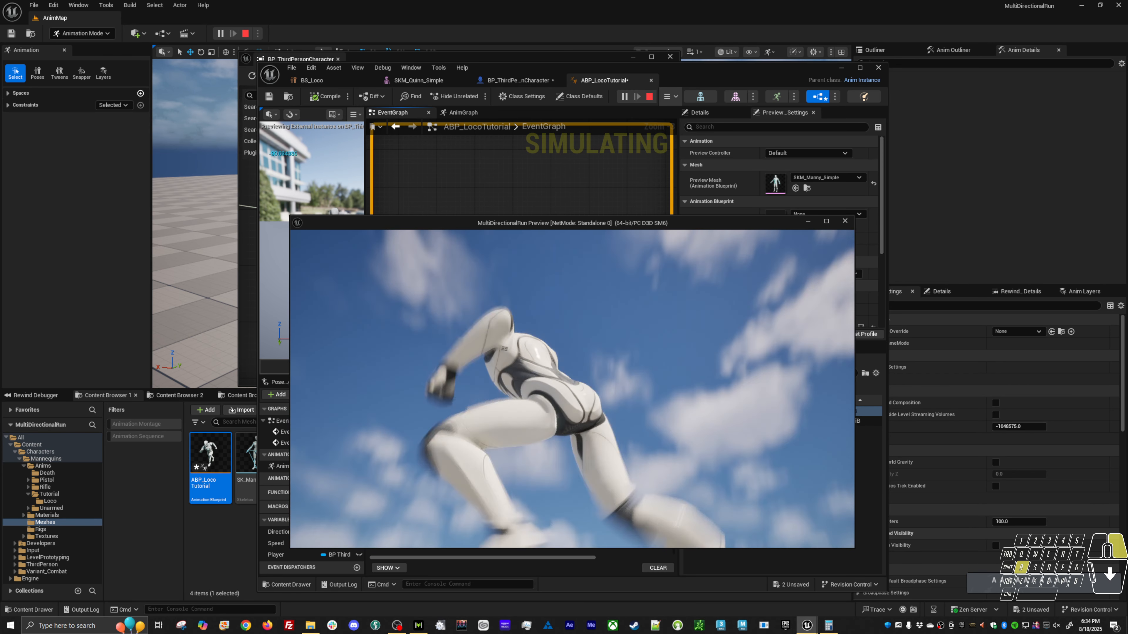
pyautogui.press('w')
pyautogui.press('d')
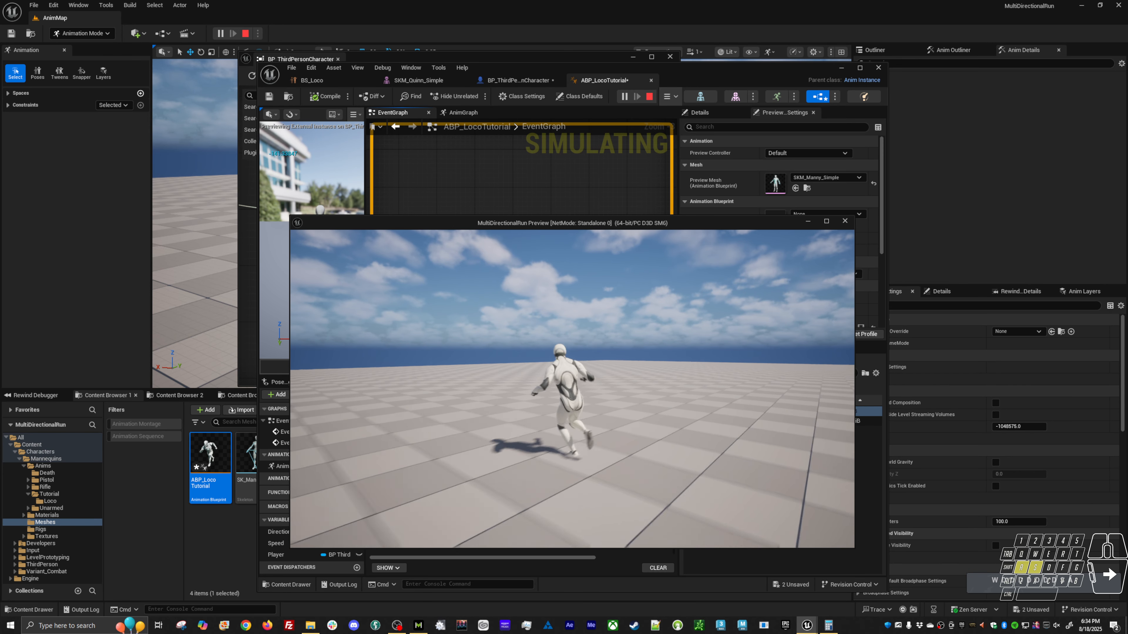
pyautogui.press('w')
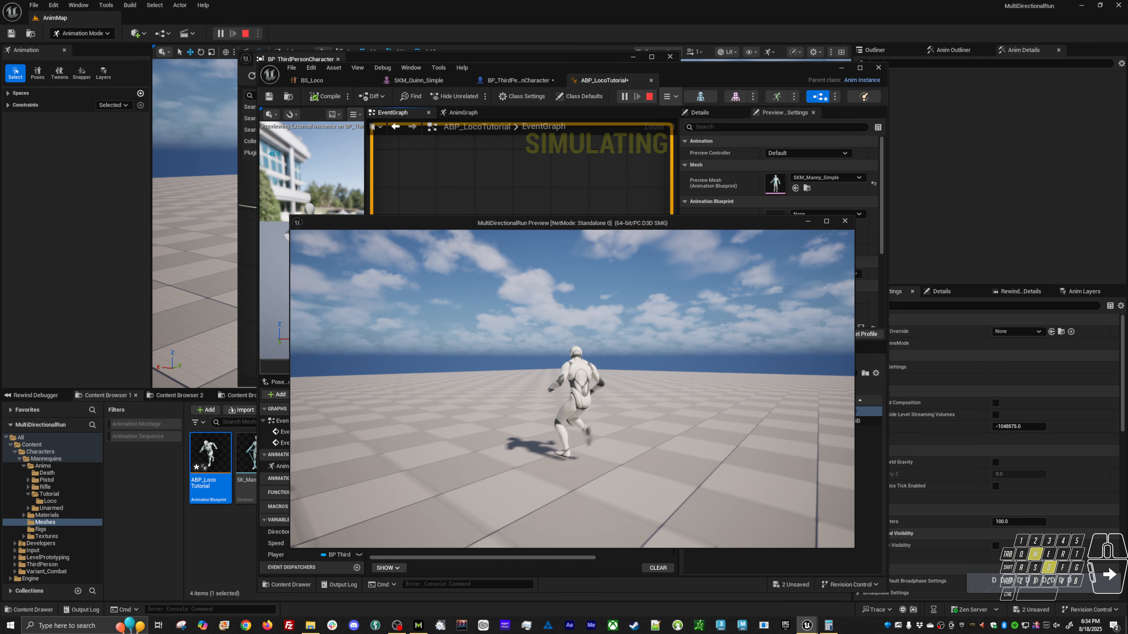
pyautogui.press('s')
pyautogui.press('a')
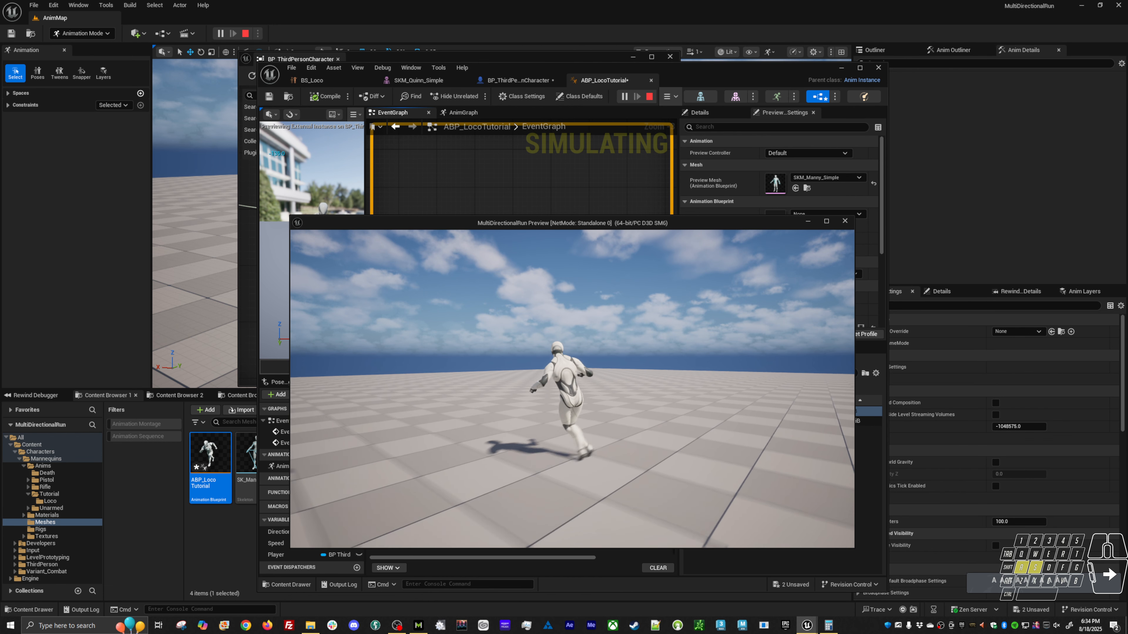
pyautogui.press('w')
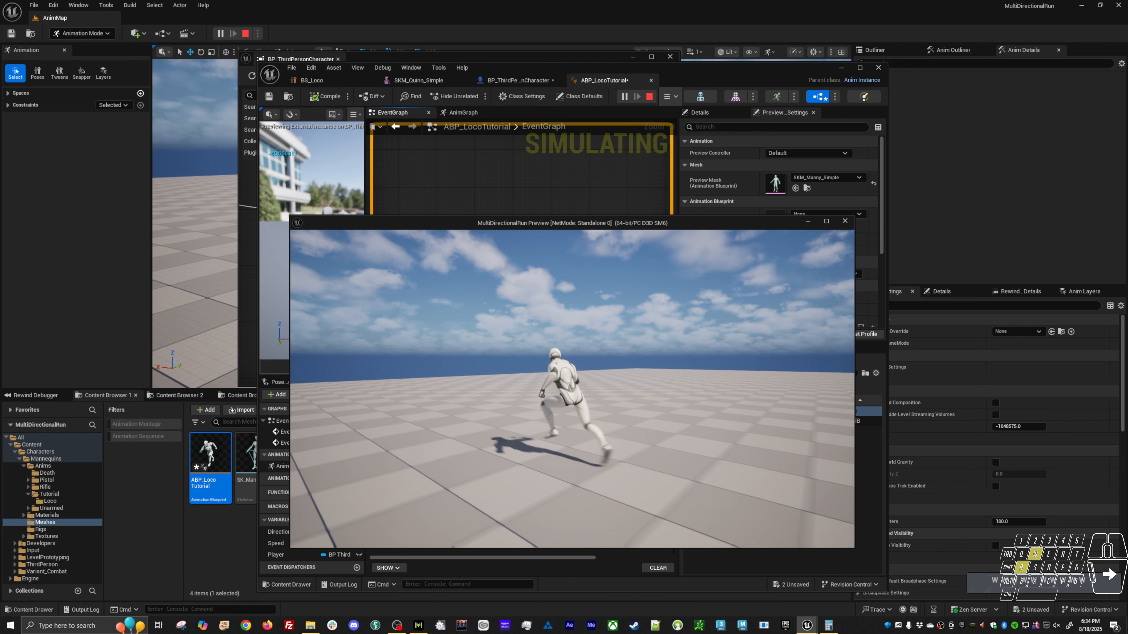
pyautogui.press('d')
pyautogui.press('s')
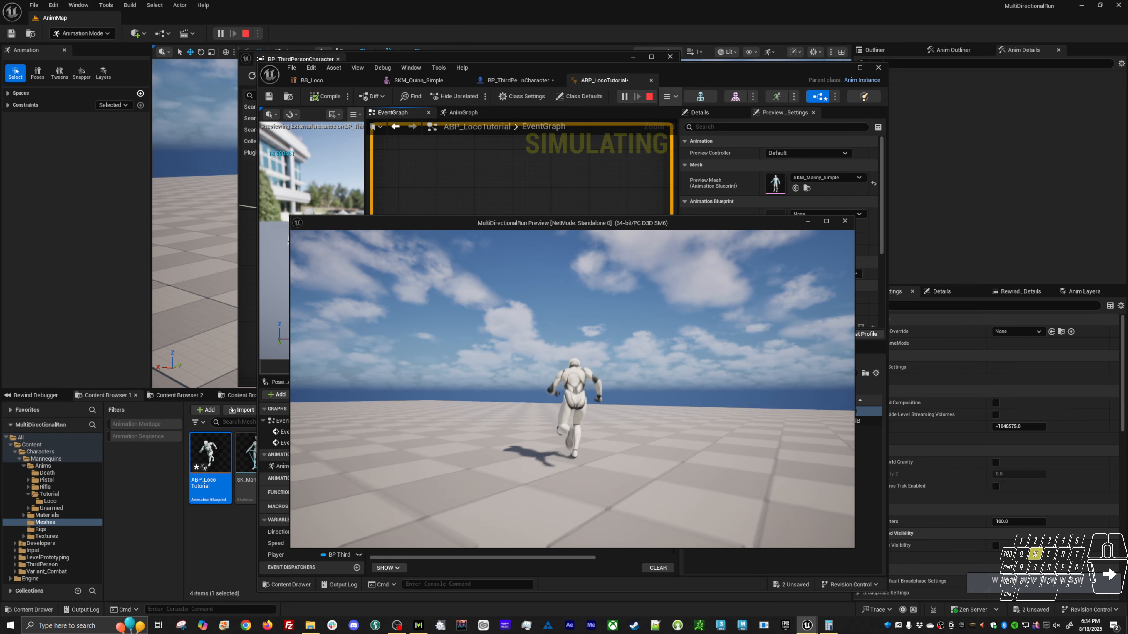
pyautogui.press('a')
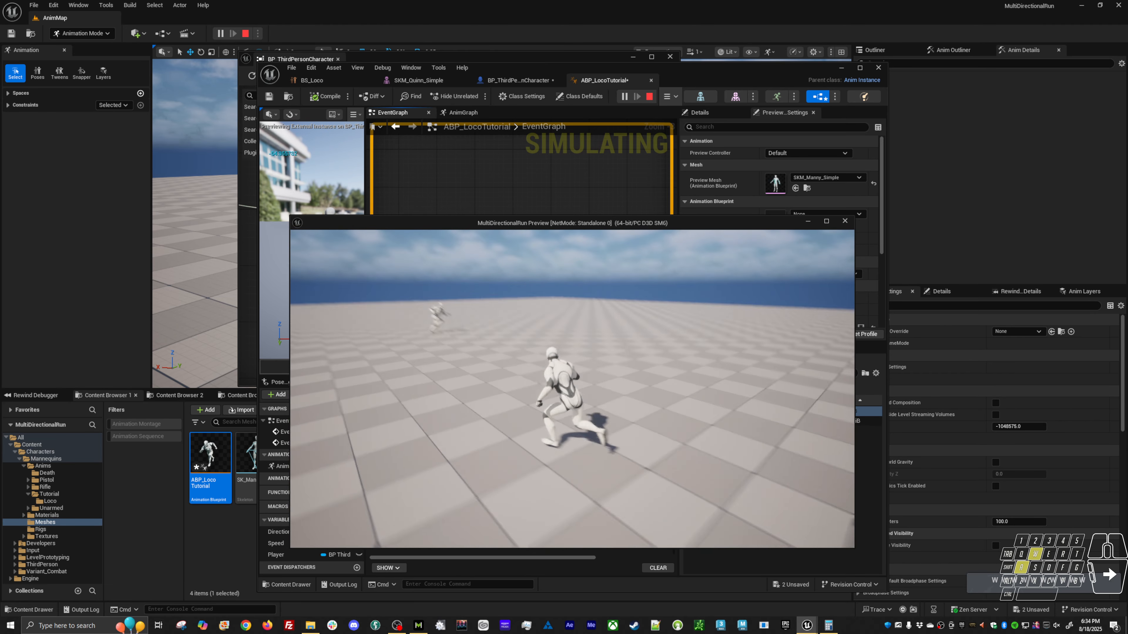
pyautogui.press('s')
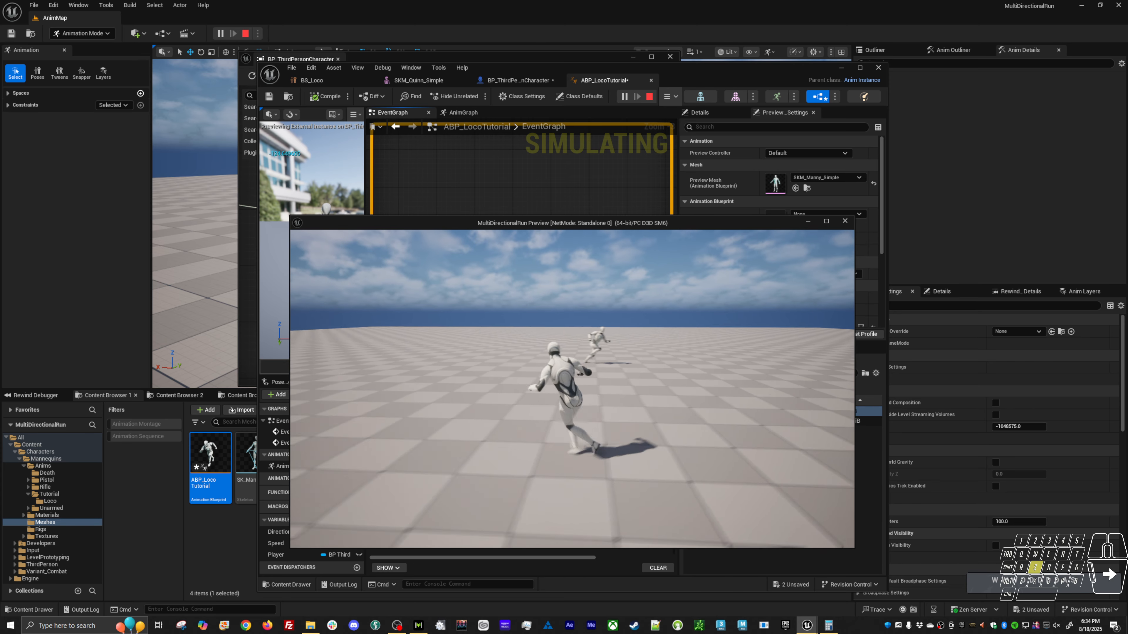
pyautogui.press('w')
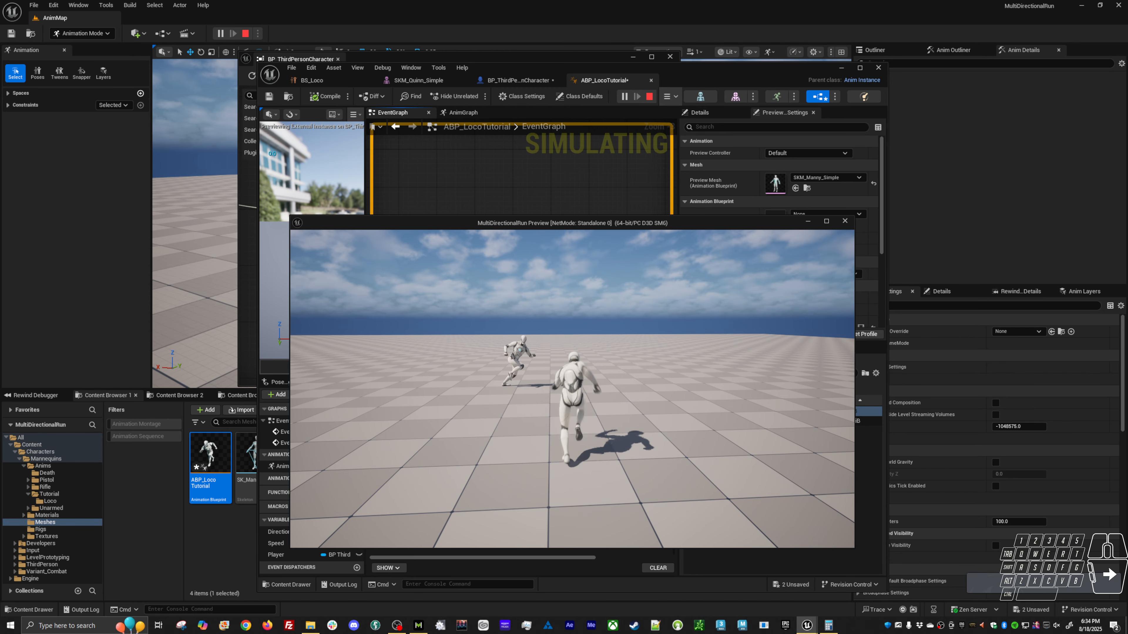
pyautogui.press('a')
pyautogui.press('w')
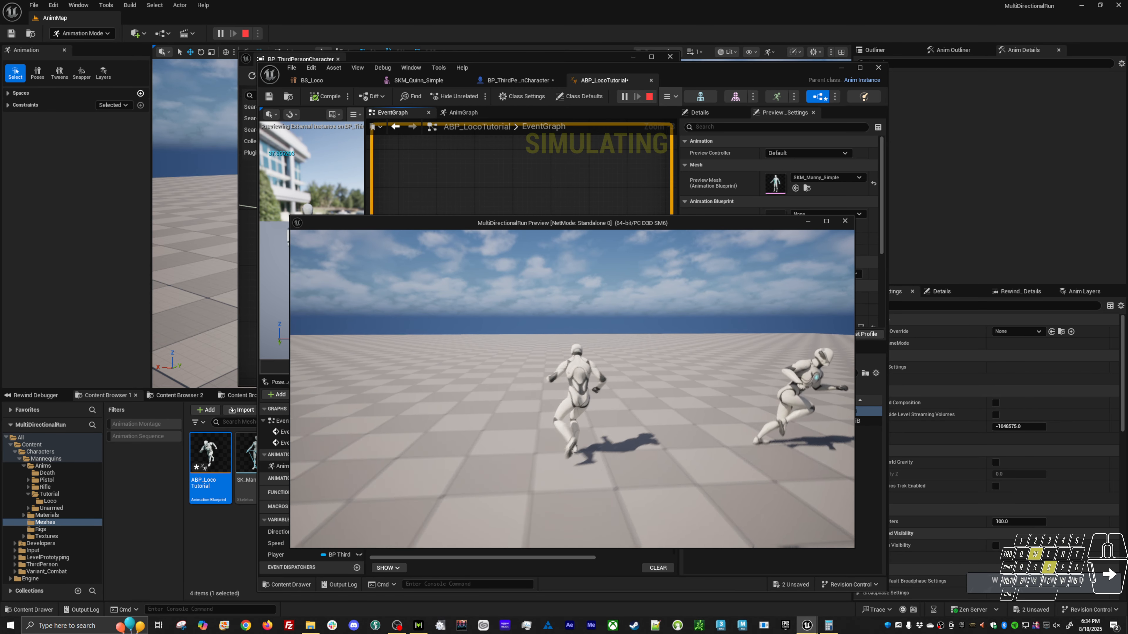
pyautogui.press('d')
pyautogui.press('a')
pyautogui.press('w')
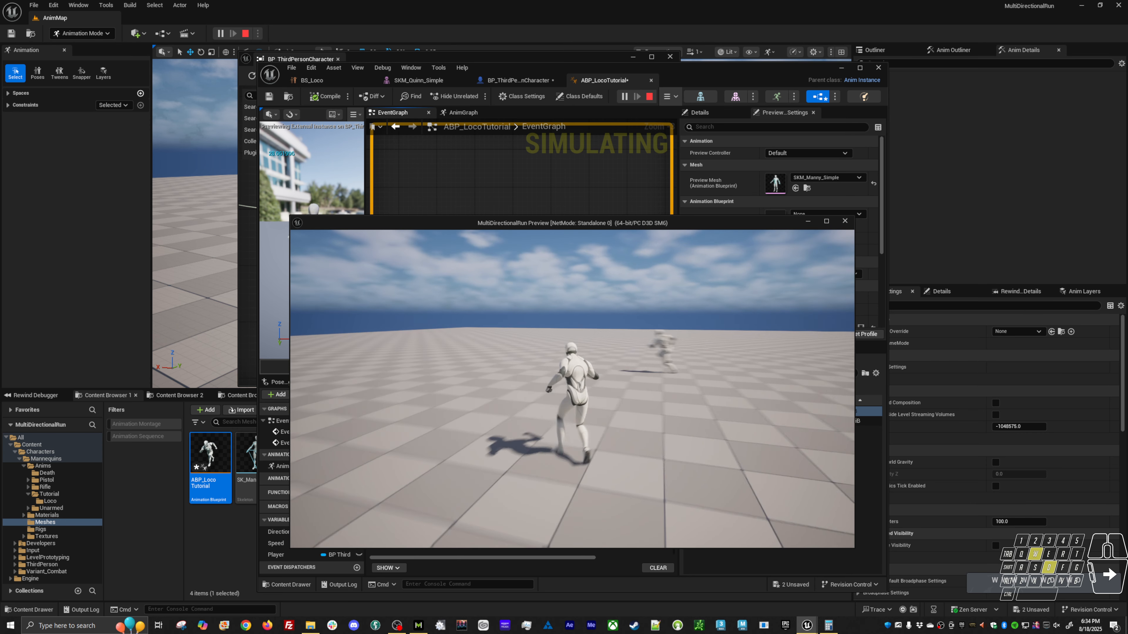
pyautogui.press('Escape')
# Line up the Player and Velocity nodes with the Character Movement node beneath Calculate Direction.
pyautogui.moveTo(533, 375); pyautogui.dragTo(542, 287, button='right')
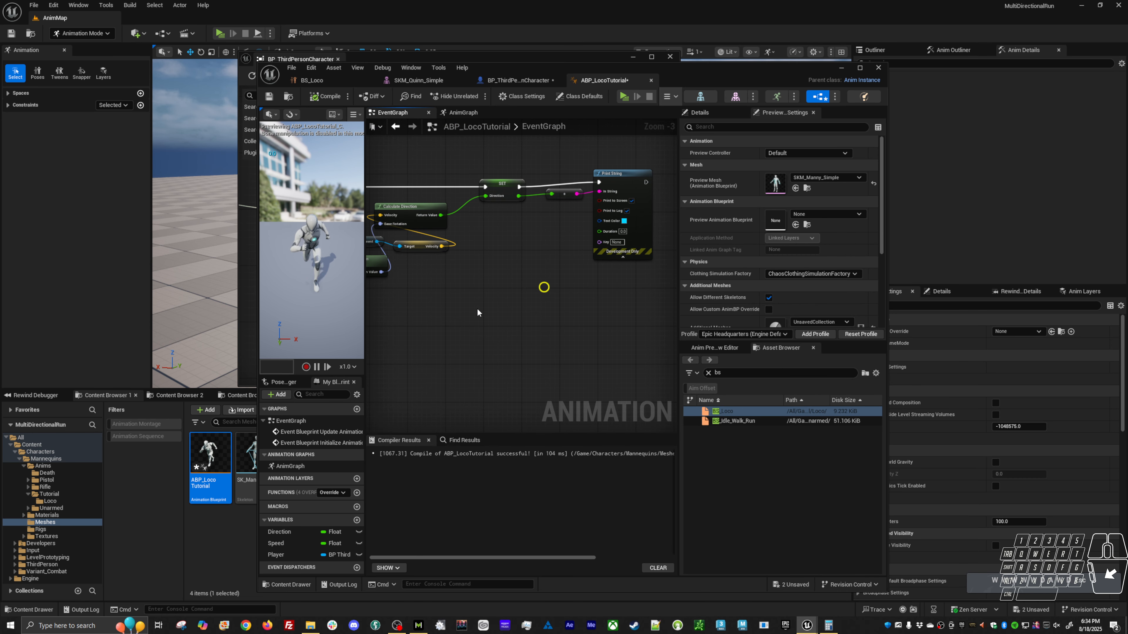
pyautogui.moveTo(411, 330); pyautogui.dragTo(486, 317, button='right')
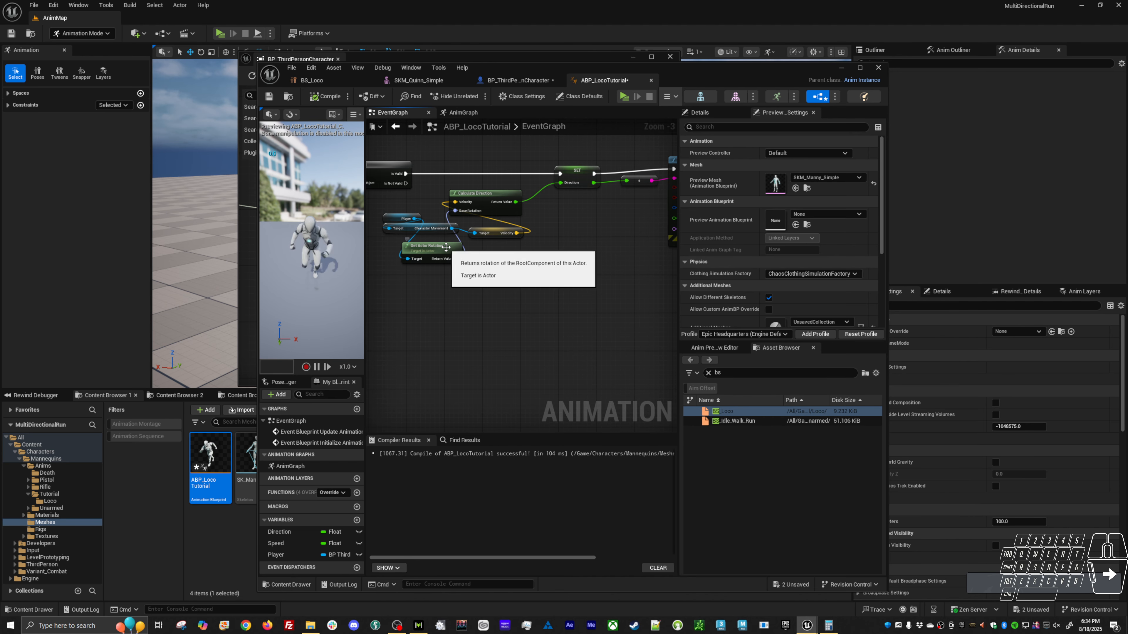
pyautogui.moveTo(388, 221)
pyautogui.mouseDown()
pyautogui.moveTo(377, 222)
pyautogui.moveTo(409, 226)
pyautogui.mouseUp()
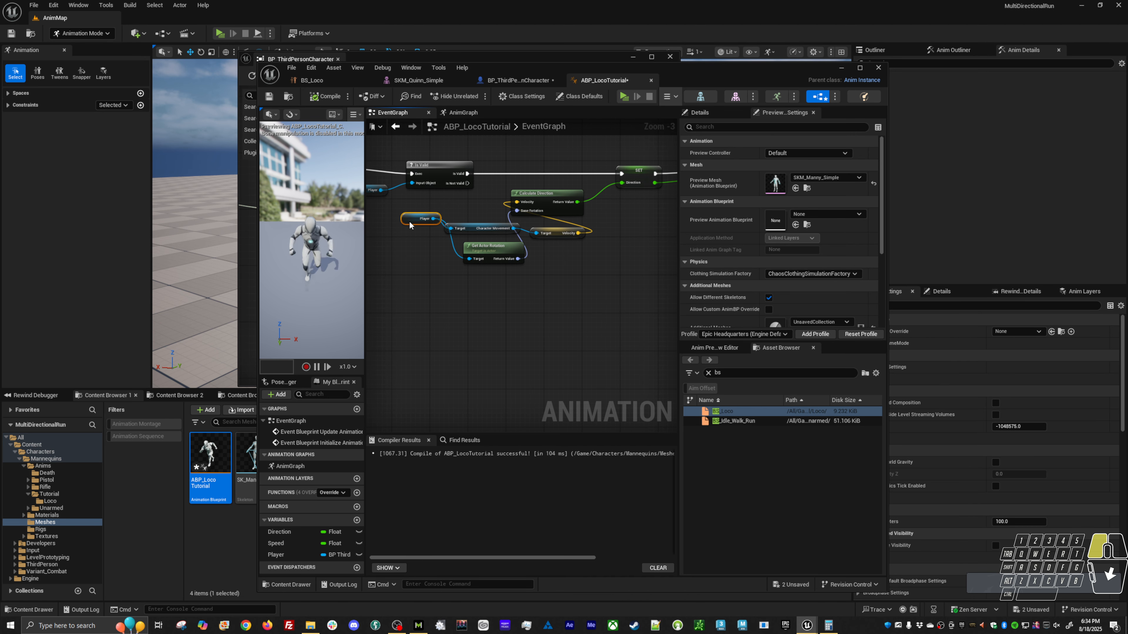
pyautogui.moveTo(559, 274); pyautogui.dragTo(498, 289, button='right')
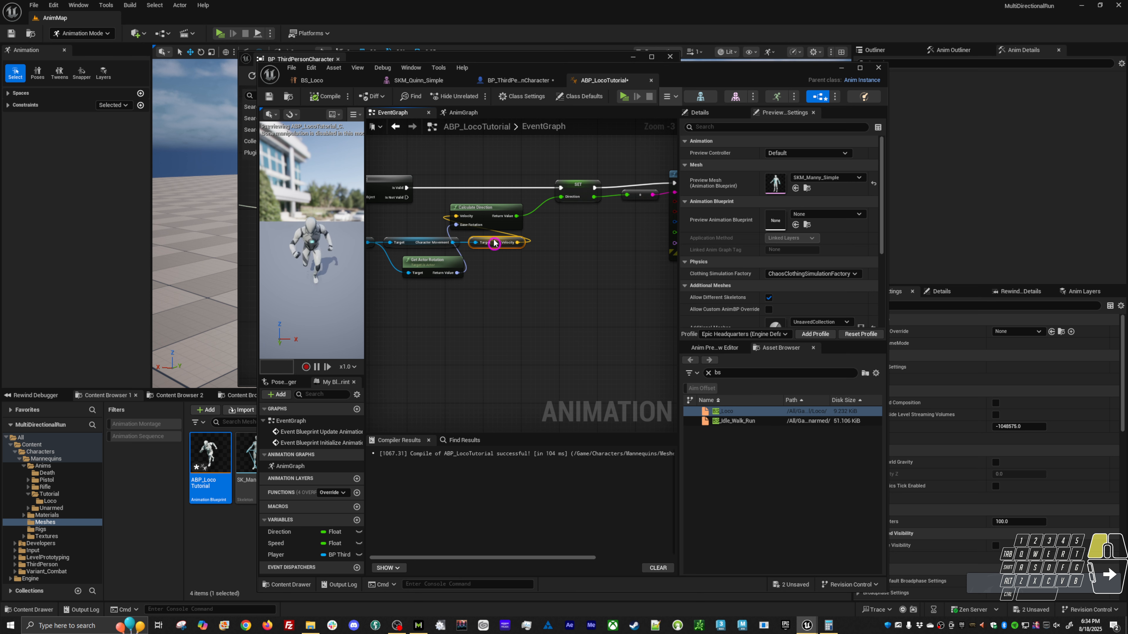
pyautogui.moveTo(452, 317); pyautogui.dragTo(539, 306, button='right')
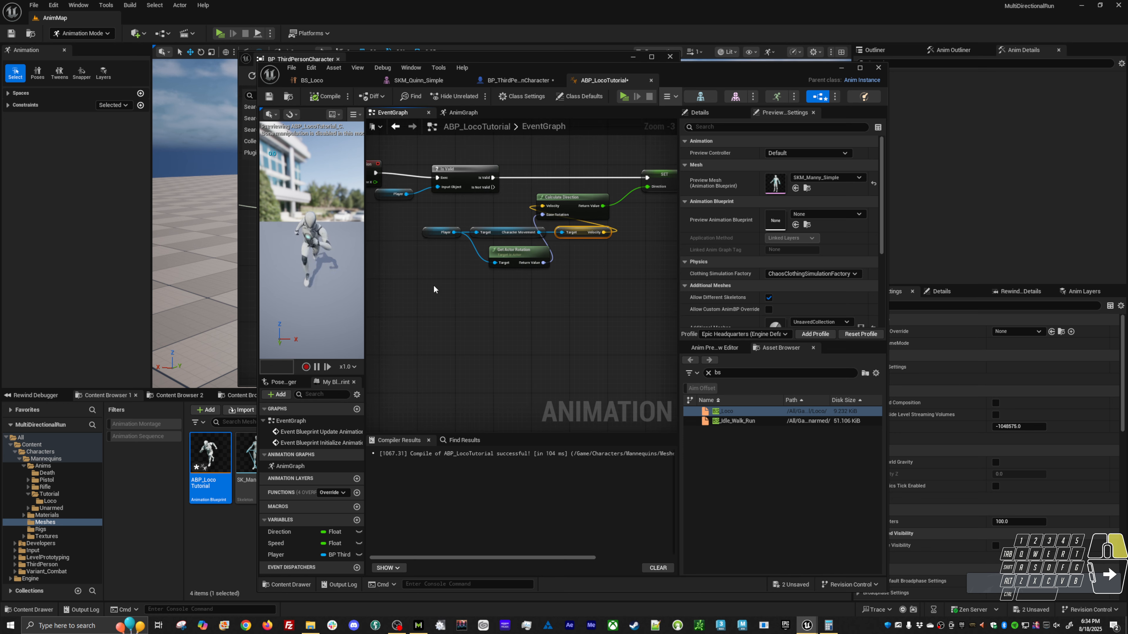
pyautogui.moveTo(434, 286); pyautogui.dragTo(481, 285, button='right')
pyautogui.moveTo(501, 229); pyautogui.dragTo(409, 295, button='right')
pyautogui.moveTo(384, 230); pyautogui.dragTo(408, 230, button='right')
pyautogui.scroll(-3, 408, 228)
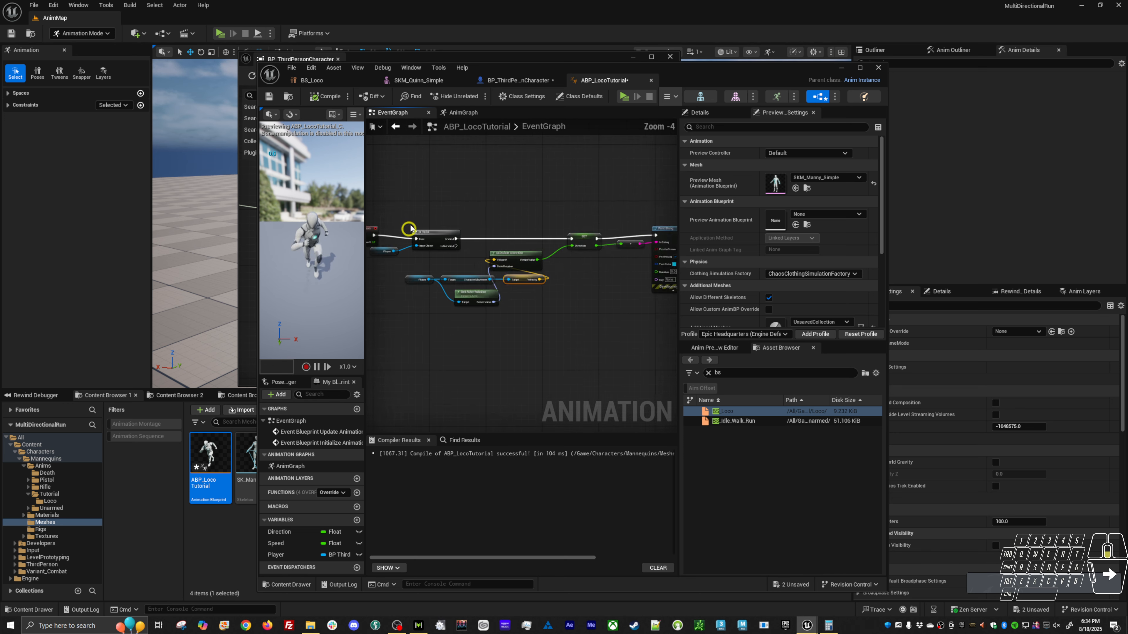
# Select the nodes of the update chain and shift them together to align Is Valid with Event Blueprint Update Animation.
pyautogui.moveTo(391, 213); pyautogui.dragTo(624, 314)
pyautogui.scroll(3, 449, 235)
pyautogui.moveTo(396, 235); pyautogui.dragTo(447, 228, button='right')
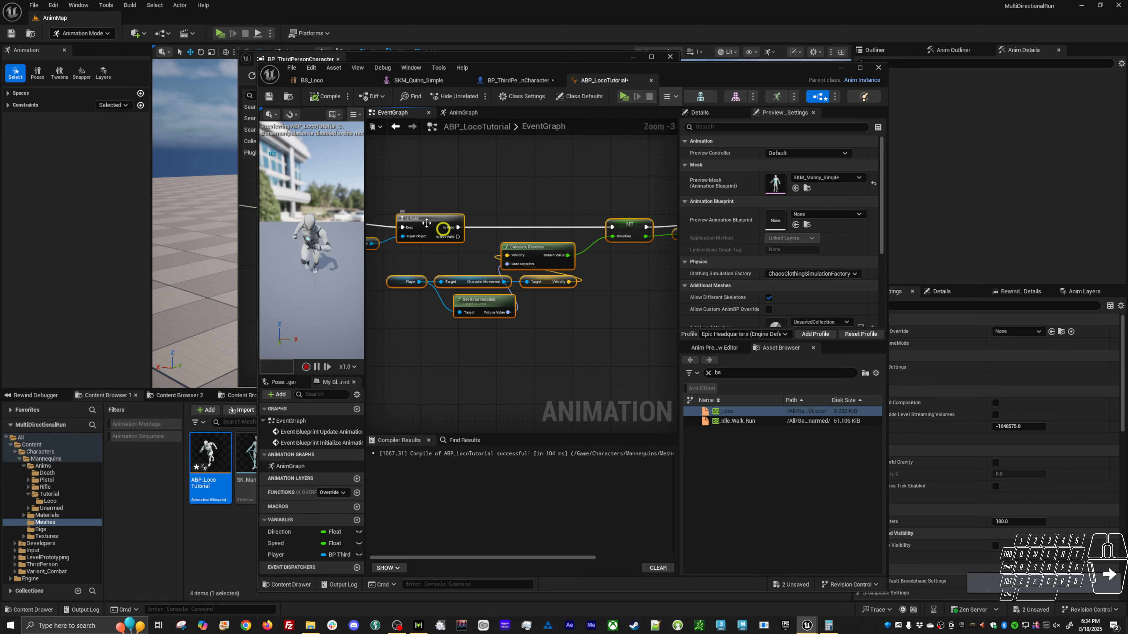
pyautogui.moveTo(426, 227); pyautogui.dragTo(435, 223)
pyautogui.moveTo(486, 345); pyautogui.dragTo(509, 280, button='right')
pyautogui.rightClick(501, 337)
pyautogui.write('GET OWNI')
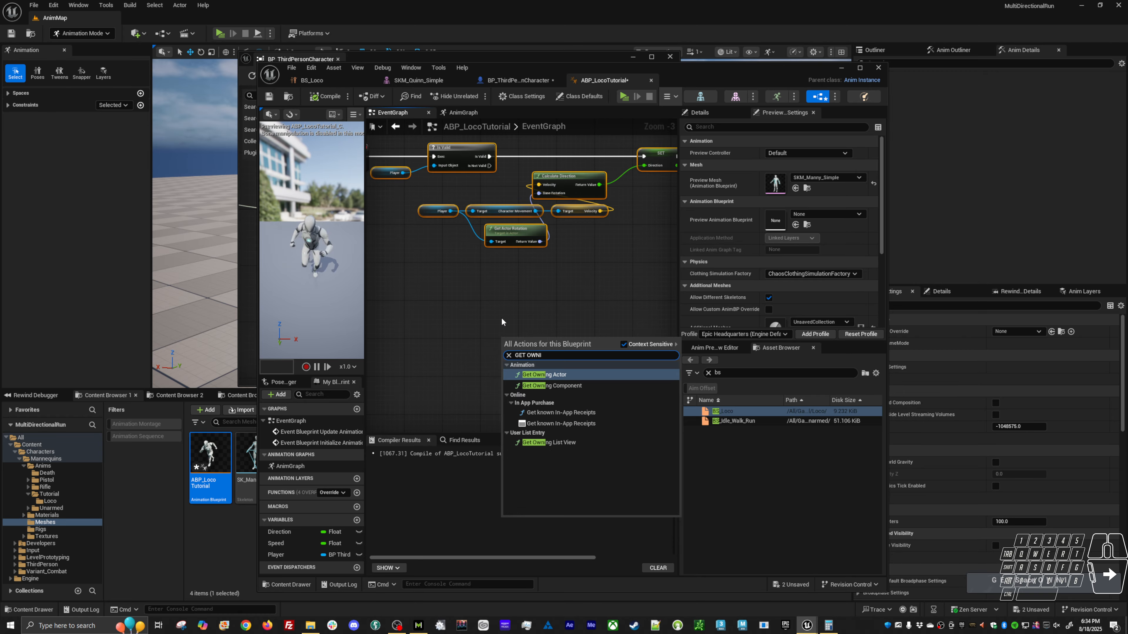
pyautogui.press('Return')
pyautogui.moveTo(564, 350); pyautogui.dragTo(600, 337)
pyautogui.write('GET VO')
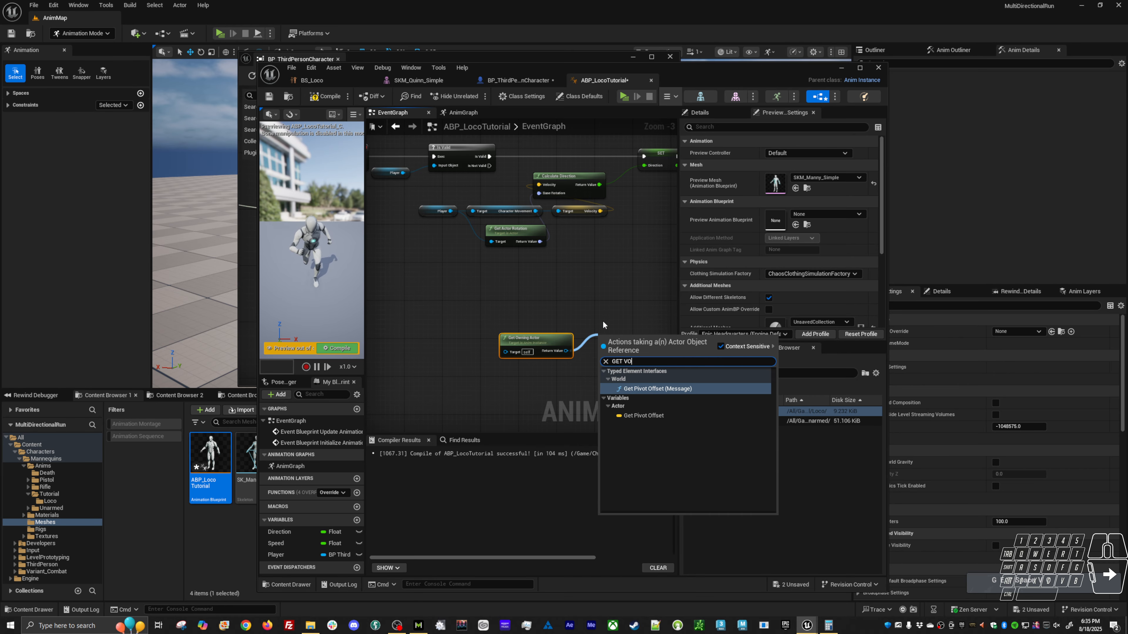
pyautogui.press('BackSpace')
pyautogui.write('ELOCI')
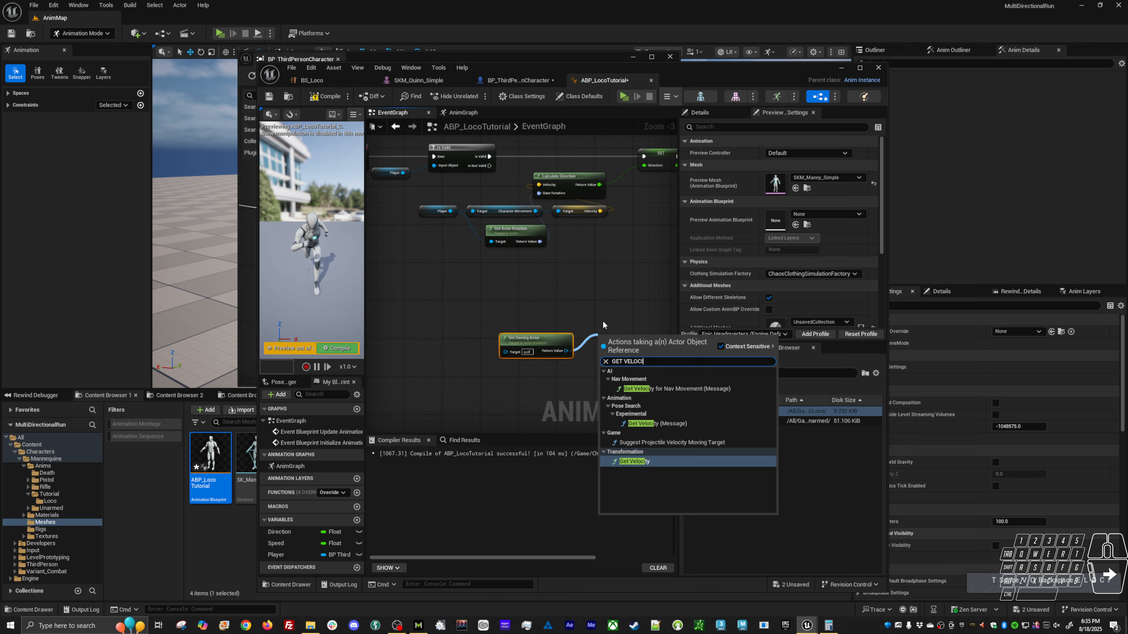
pyautogui.click(542, 341)
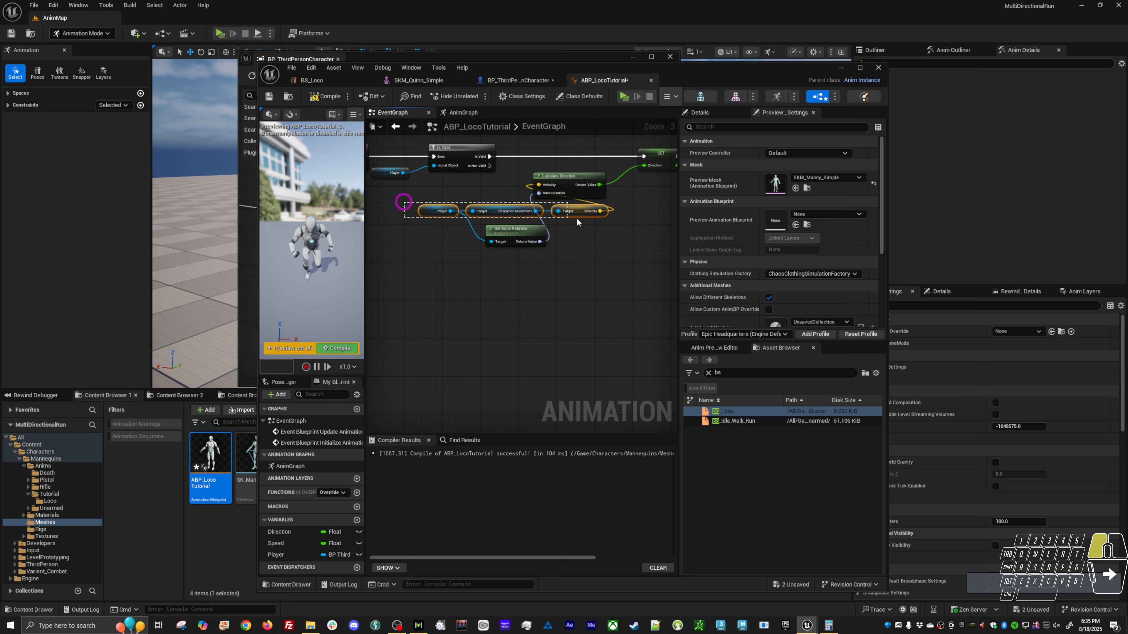
# Duplicate the Player, Character Movement and Velocity nodes below the originals and attach a Vector Length XY node to the copied Velocity output.
pyautogui.hotkey('ctrl', 'd')
pyautogui.moveTo(559, 299); pyautogui.dragTo(496, 280, button='right')
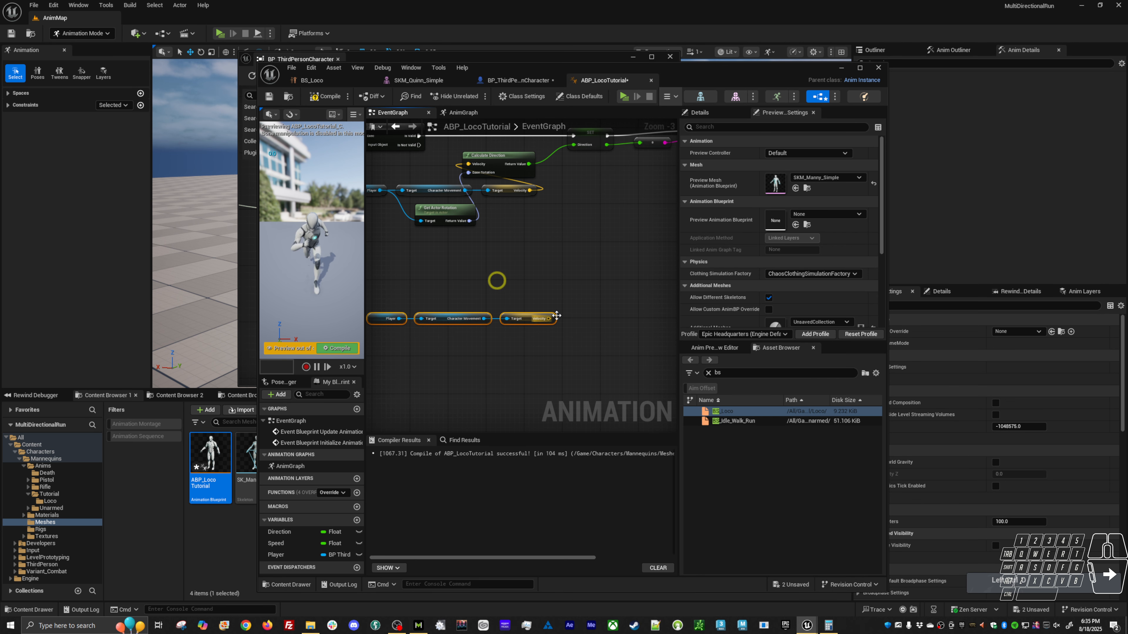
pyautogui.moveTo(550, 318); pyautogui.dragTo(590, 319)
pyautogui.write('c')
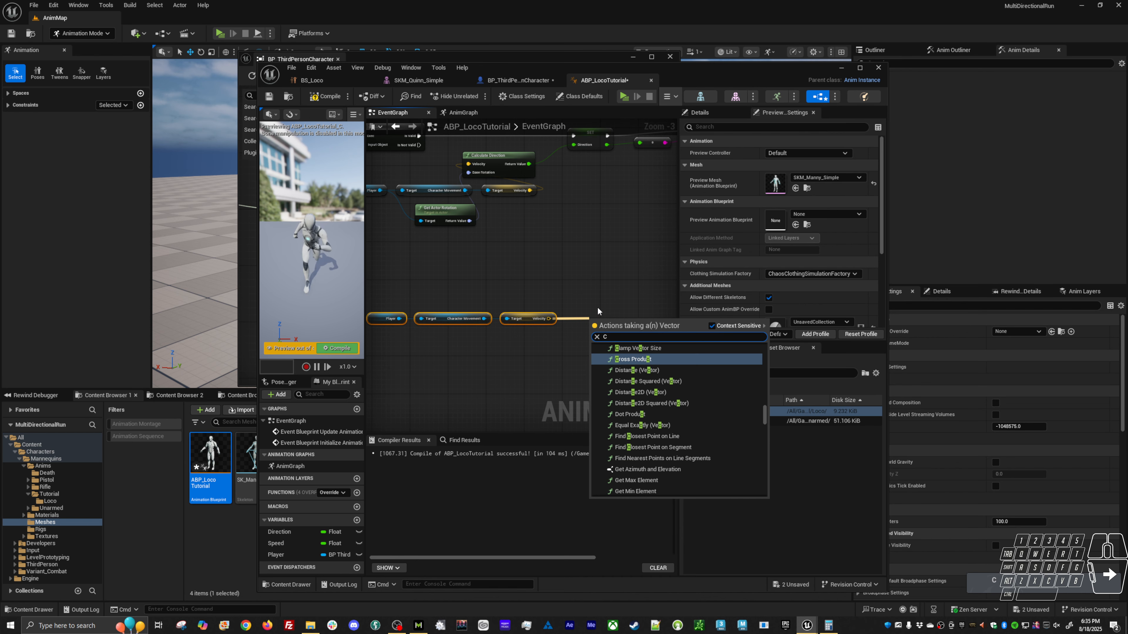
pyautogui.press('BackSpace')
pyautogui.write('VECTOR')
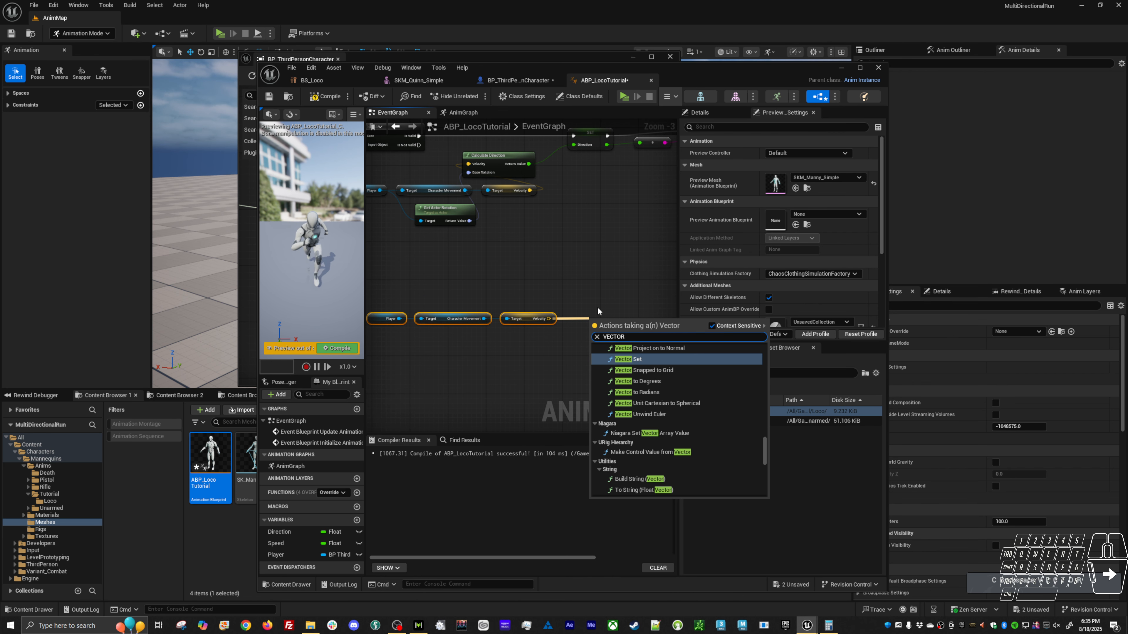
pyautogui.write(' LEN')
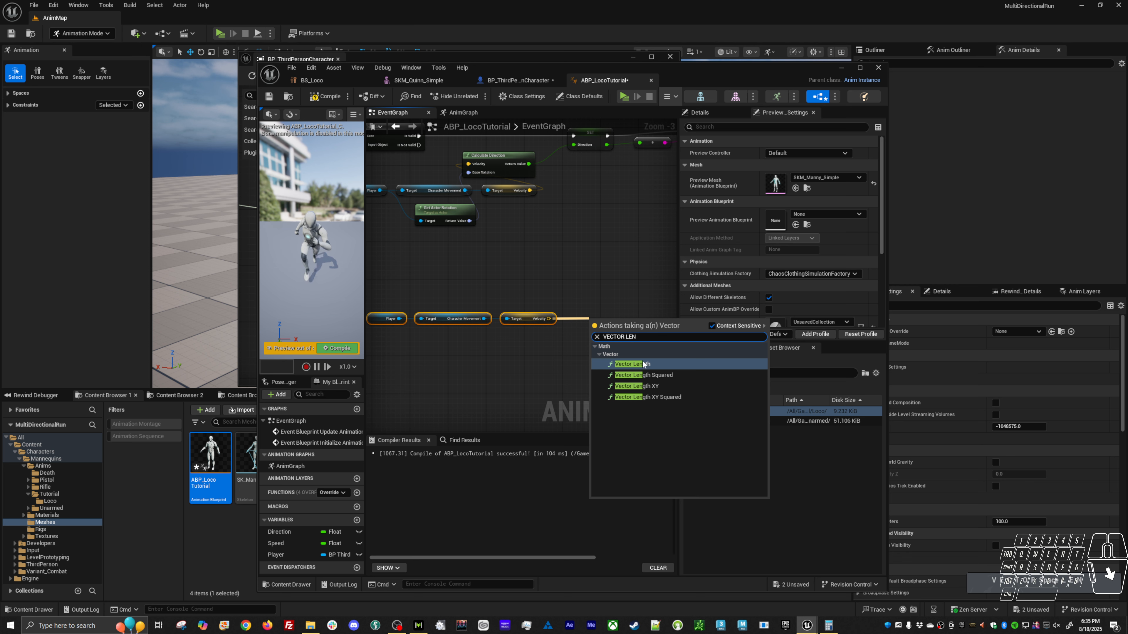
pyautogui.click(639, 386)
pyautogui.moveTo(649, 361); pyautogui.dragTo(536, 370, button='right')
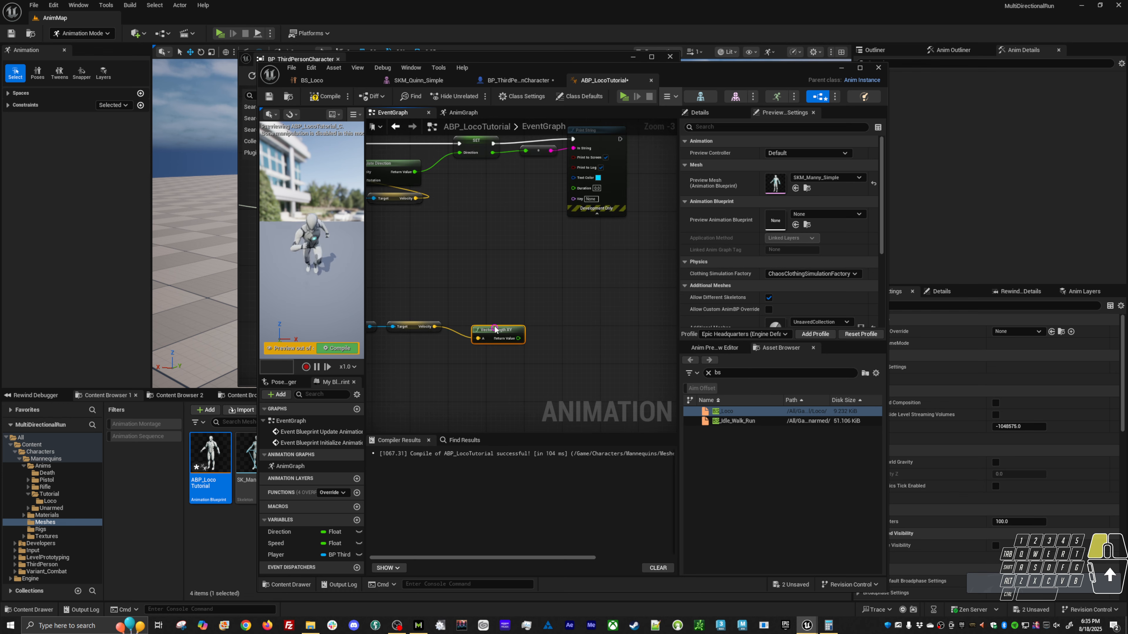
pyautogui.click(481, 318)
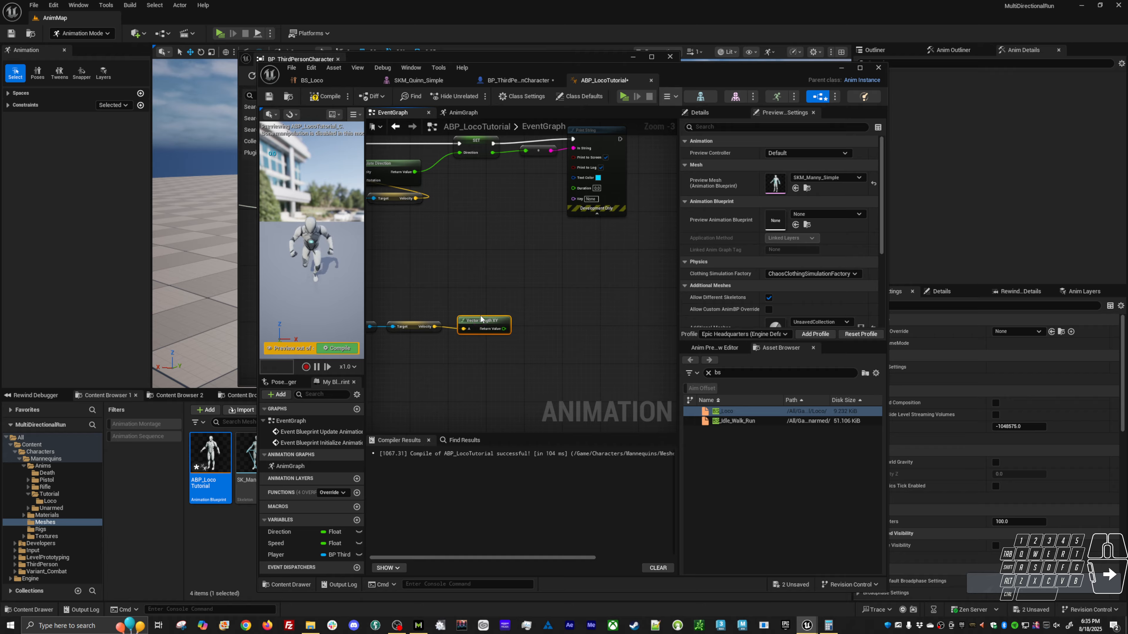
pyautogui.moveTo(503, 329); pyautogui.dragTo(530, 316)
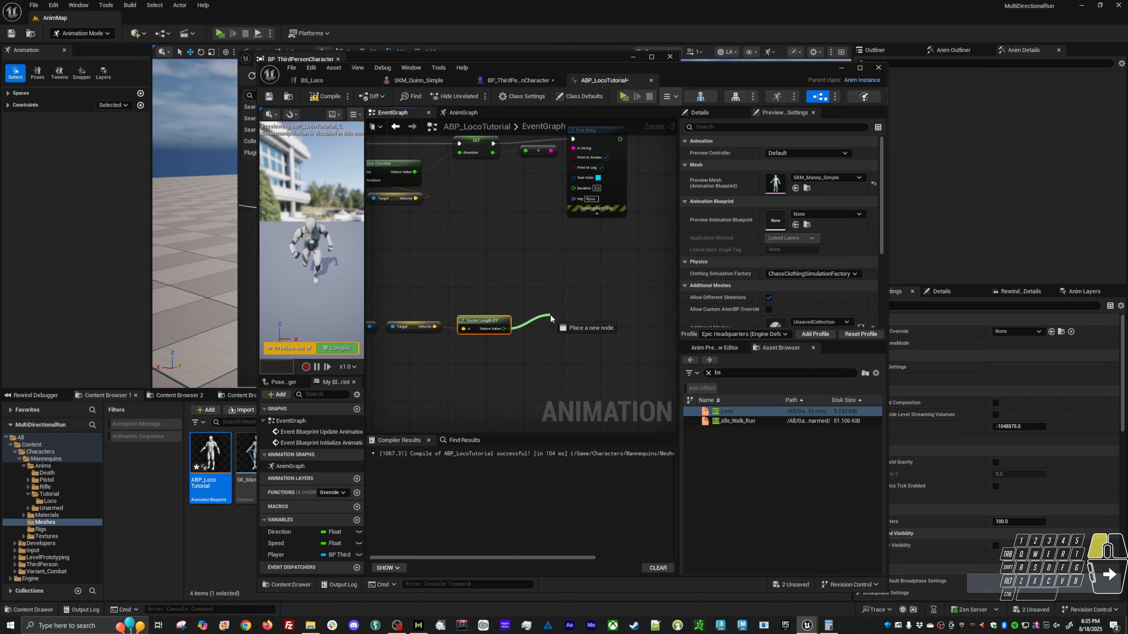
pyautogui.moveTo(550, 313); pyautogui.dragTo(564, 315)
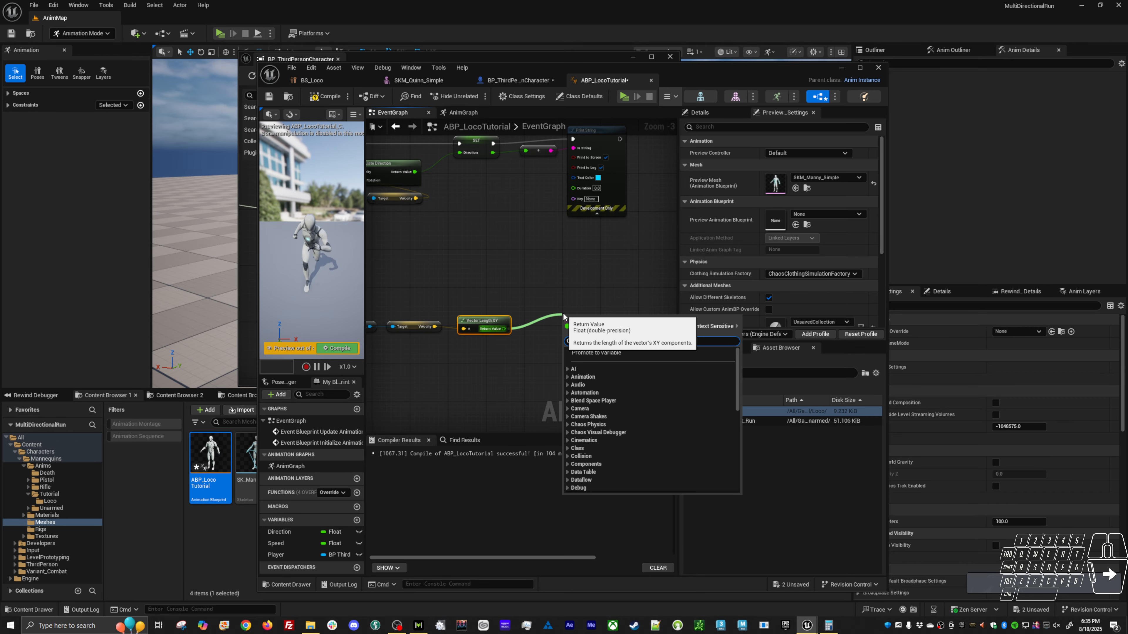
pyautogui.write('SP')
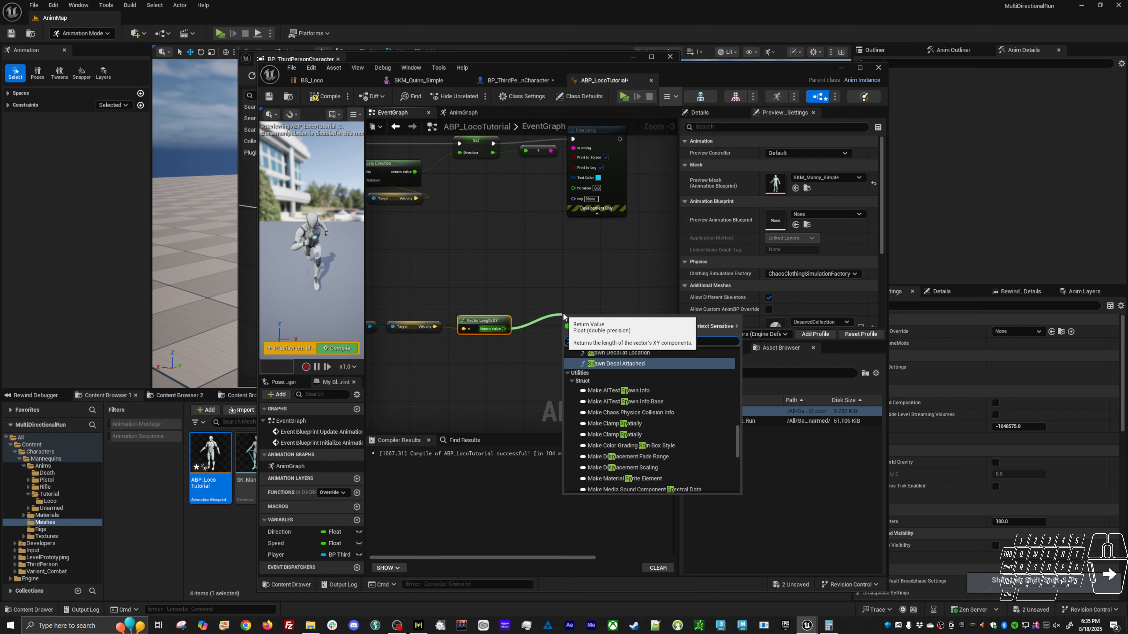
pyautogui.click(512, 338)
# Add a Set Speed node fed by the Return Value of the Vector Length XY node.
pyautogui.moveTo(504, 328); pyautogui.dragTo(562, 306)
pyautogui.write('sets')
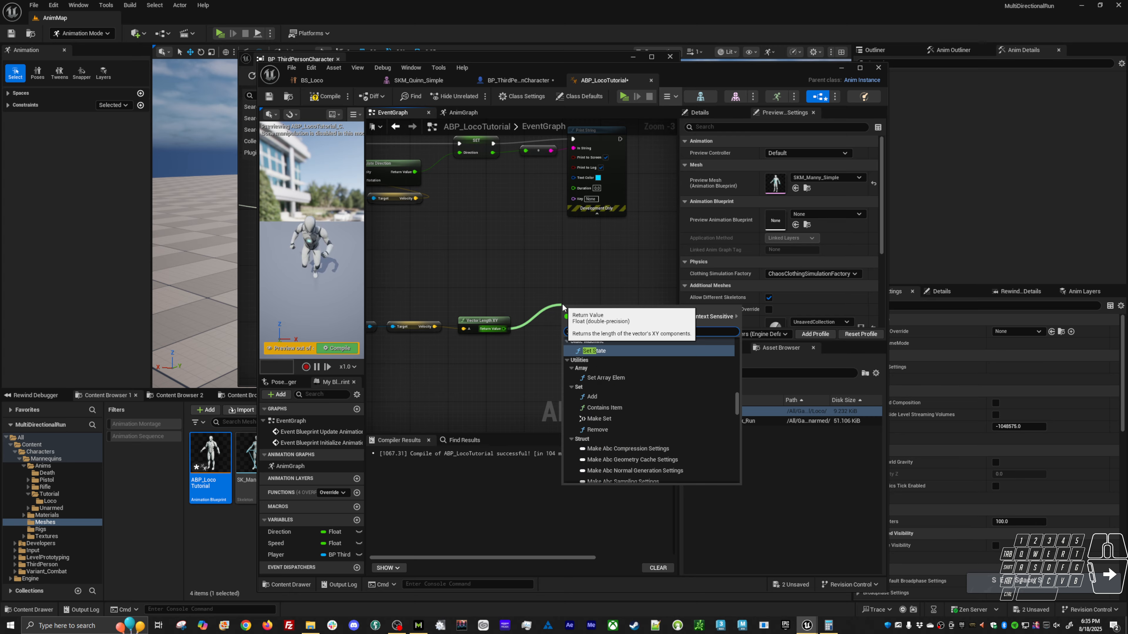
pyautogui.write('PEED')
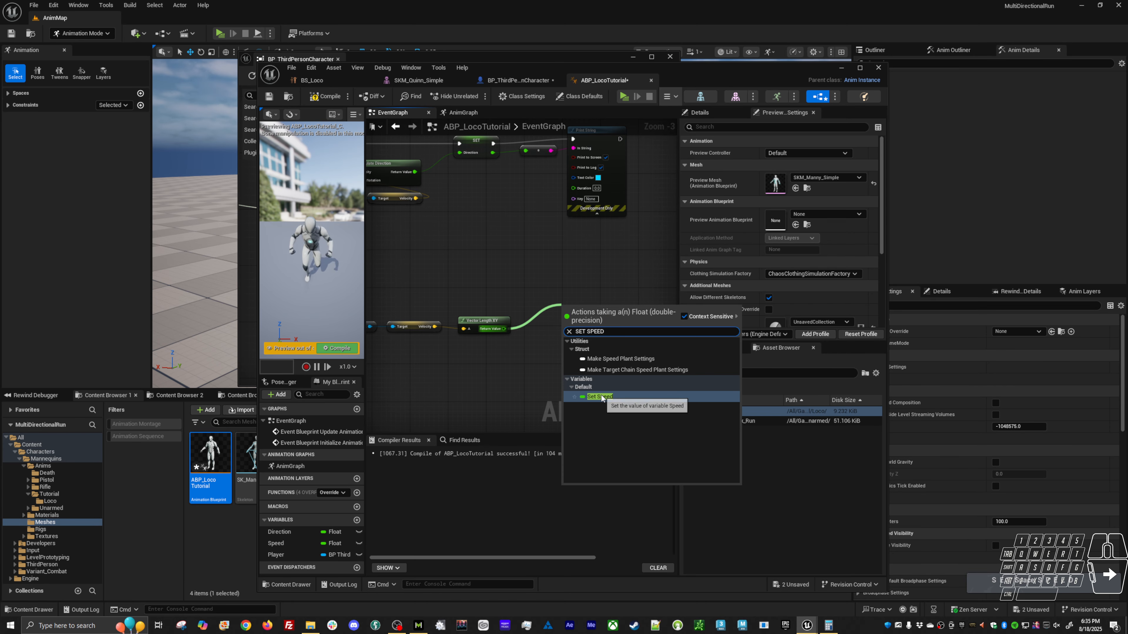
pyautogui.click(600, 397)
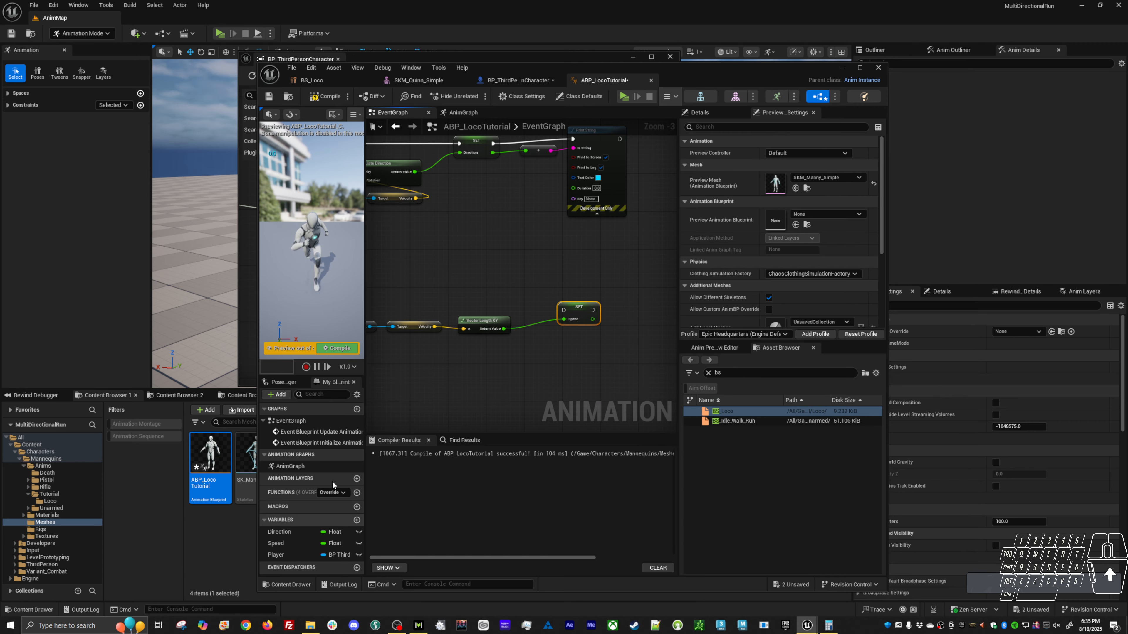
# Rename the Speed variable as Speed2d.
pyautogui.click(287, 542)
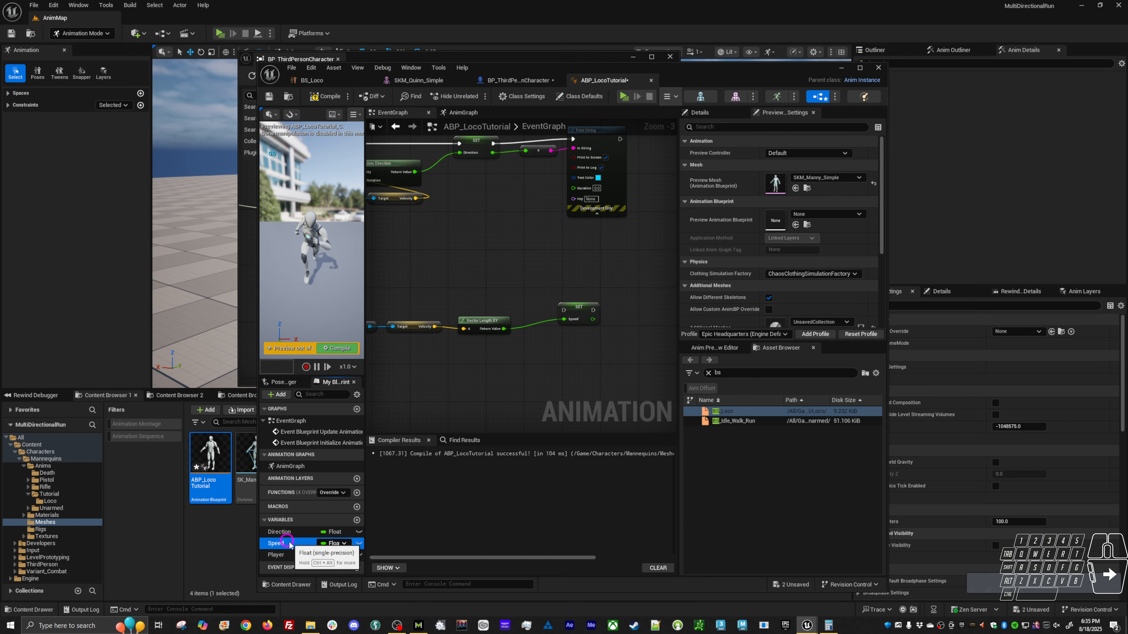
pyautogui.press('F2')
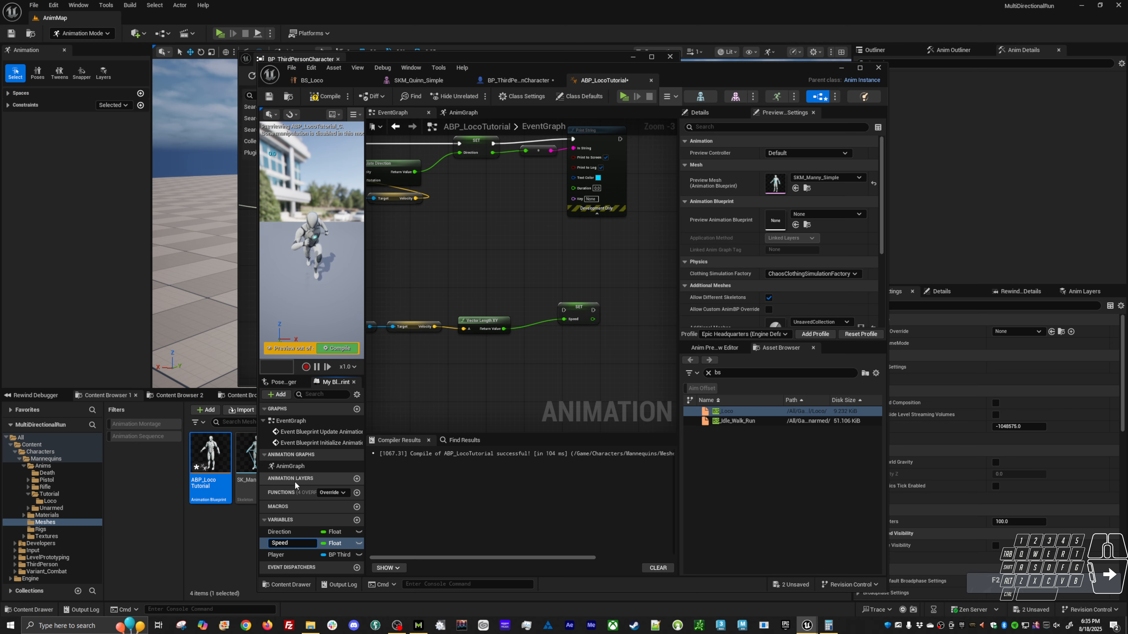
pyautogui.write('2d')
pyautogui.press('Return')
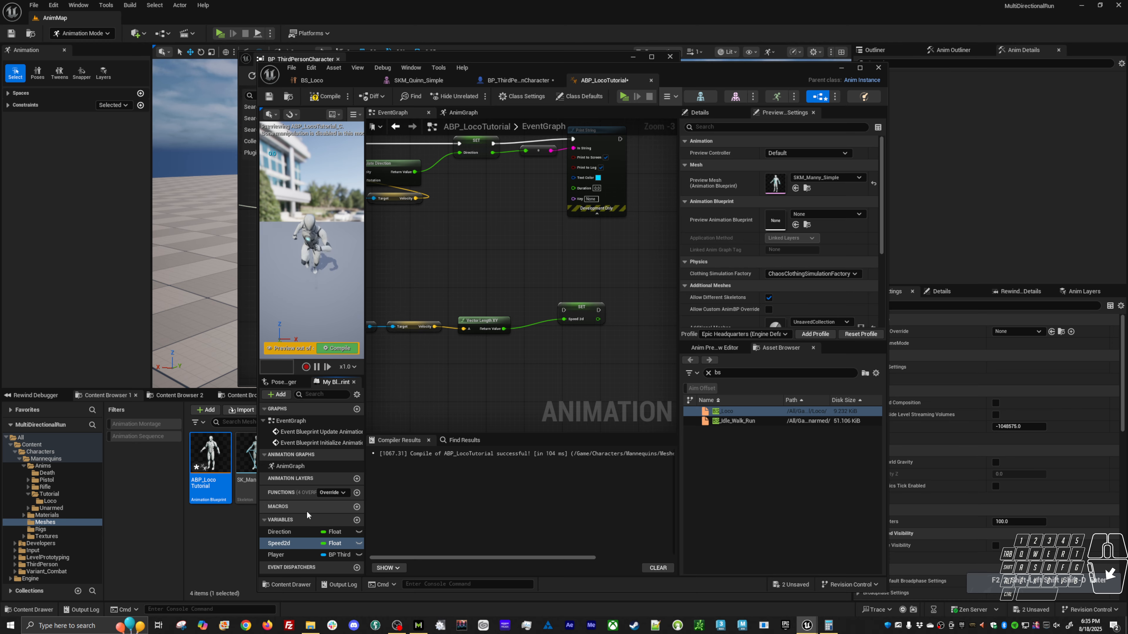
# Run the execution from Set Direction through Set Speed2d into Print String, and feed the Speed2d value to the string conversion node.
pyautogui.moveTo(587, 235); pyautogui.dragTo(569, 284, button='right')
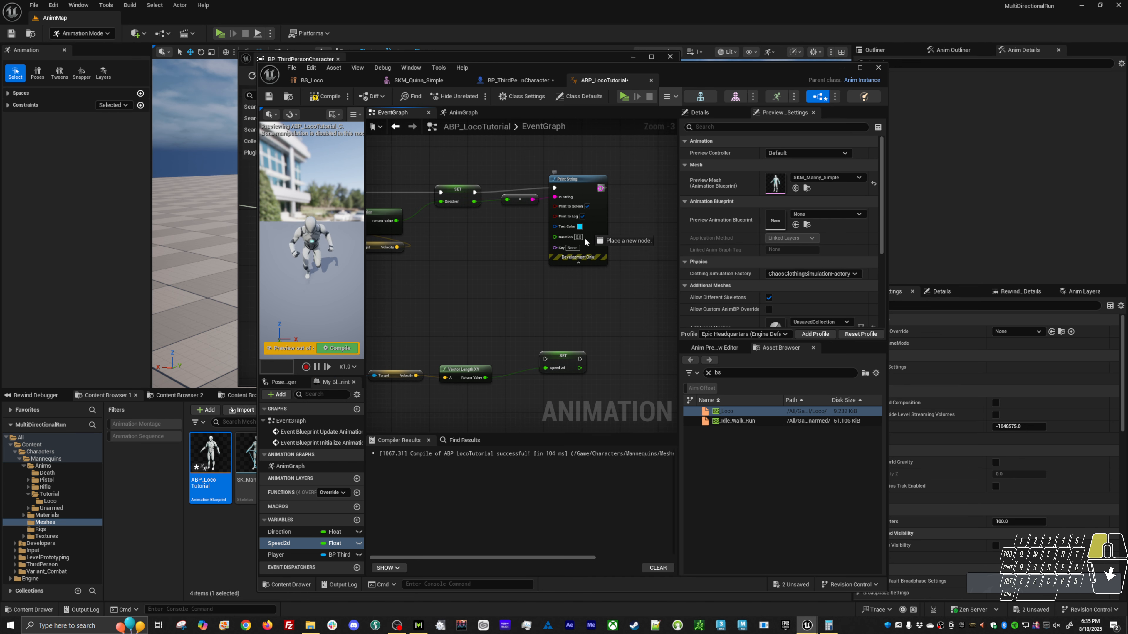
pyautogui.moveTo(585, 240); pyautogui.dragTo(540, 345)
pyautogui.click(522, 225)
pyautogui.moveTo(474, 193); pyautogui.dragTo(507, 200)
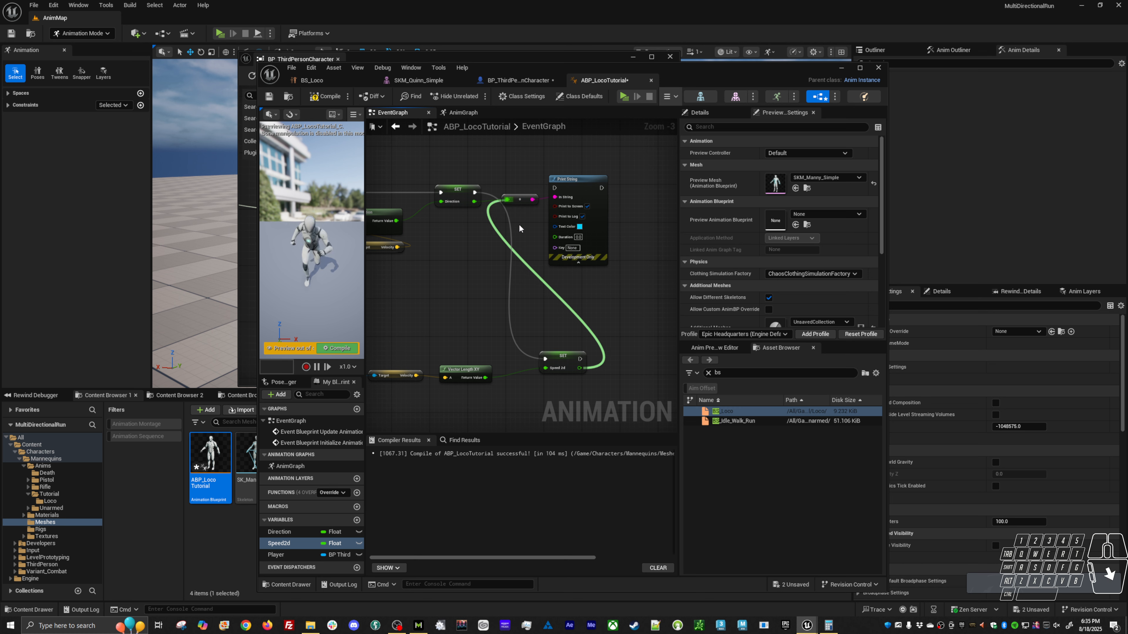
pyautogui.moveTo(580, 358); pyautogui.dragTo(555, 188)
# Play the level and run the character forward, backward and sideways to check the Speed2d calculation, and end the play session.
pyautogui.hotkey('alt', 'p')
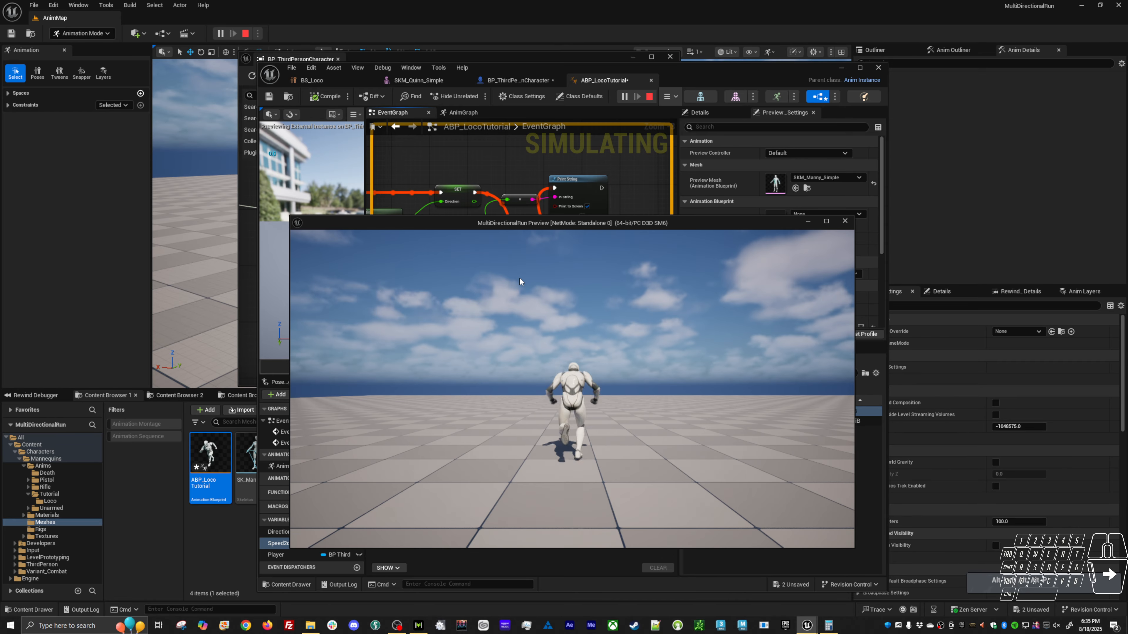
pyautogui.press('w')
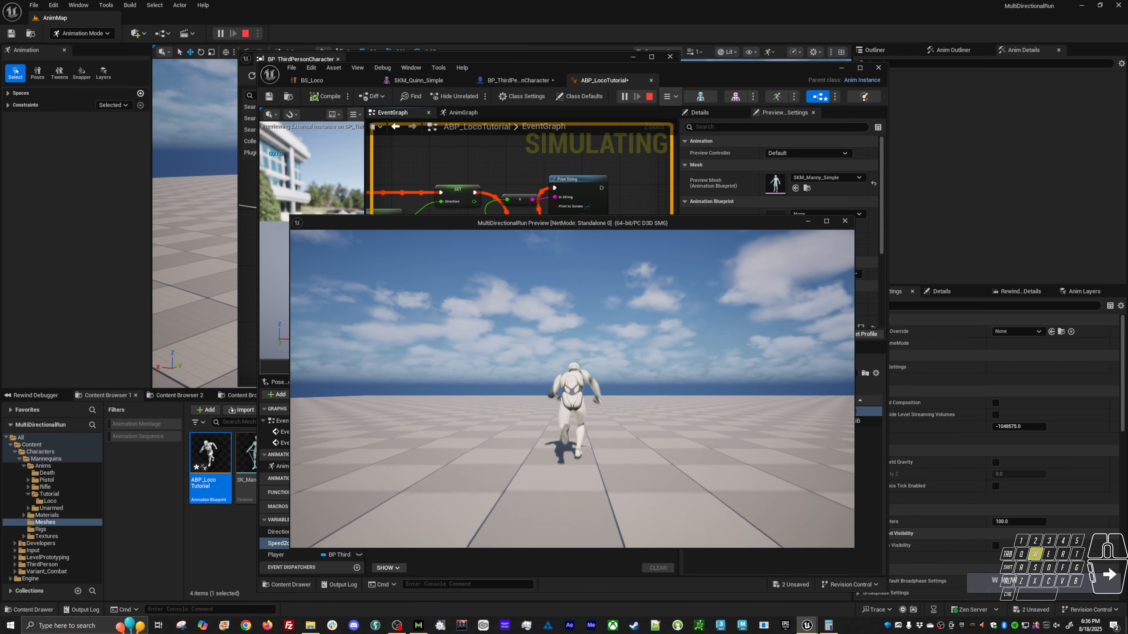
pyautogui.press('d')
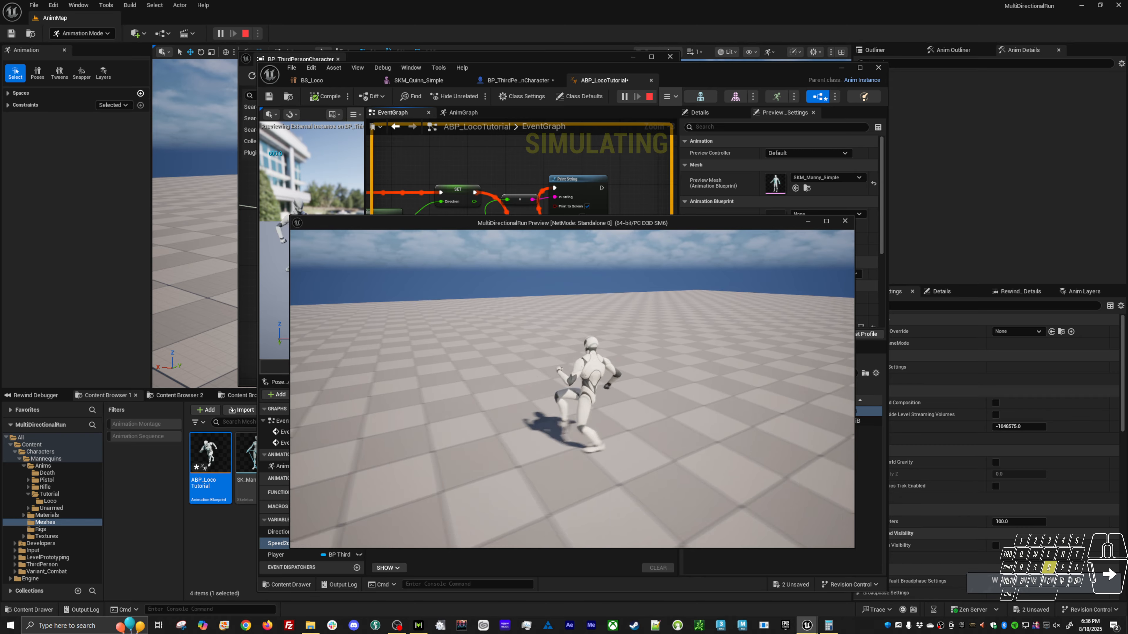
pyautogui.press('s')
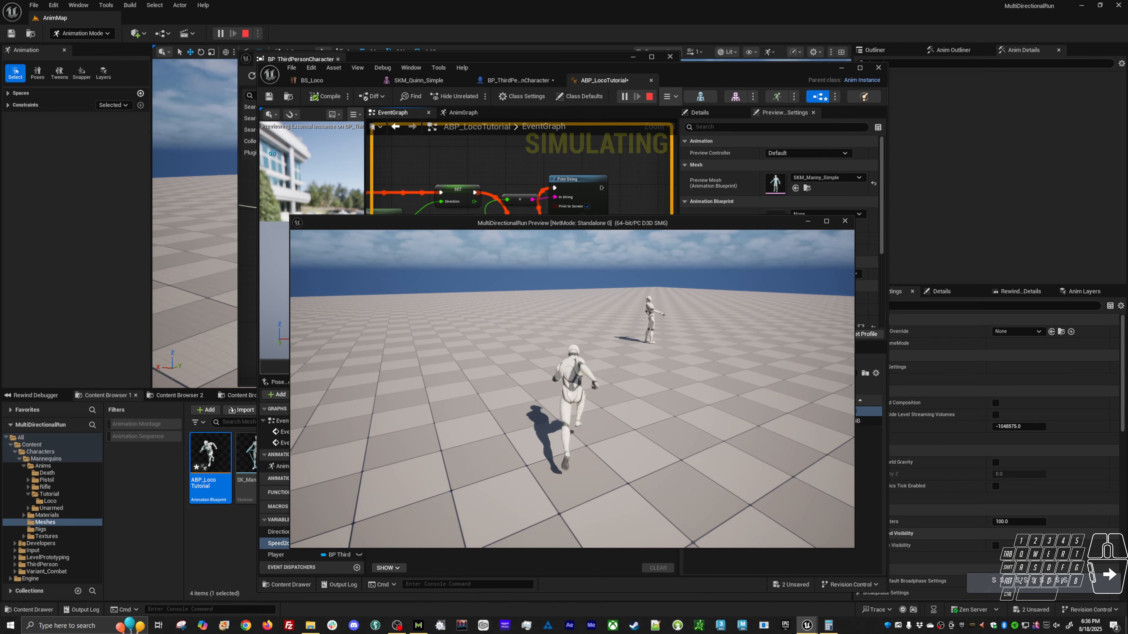
pyautogui.press('a')
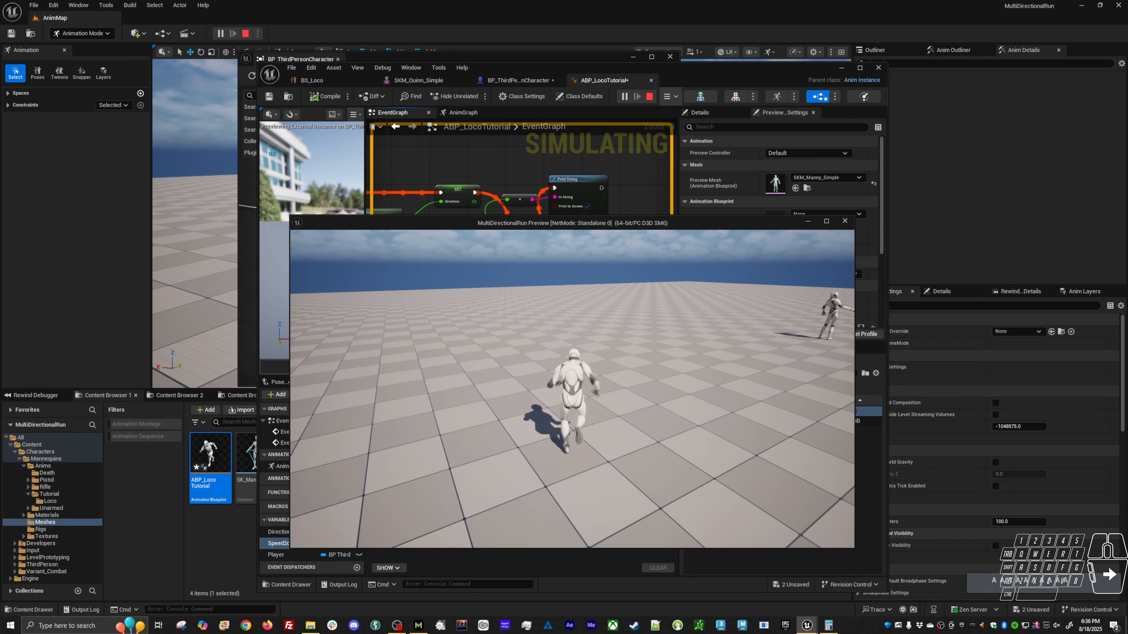
pyautogui.press('w')
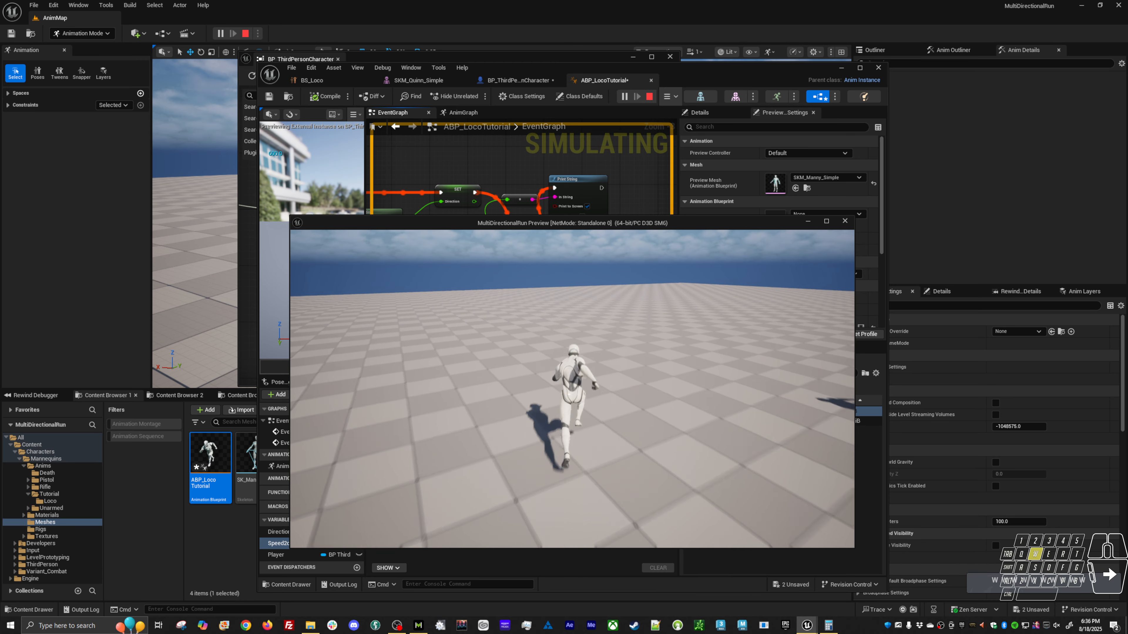
pyautogui.press('Escape')
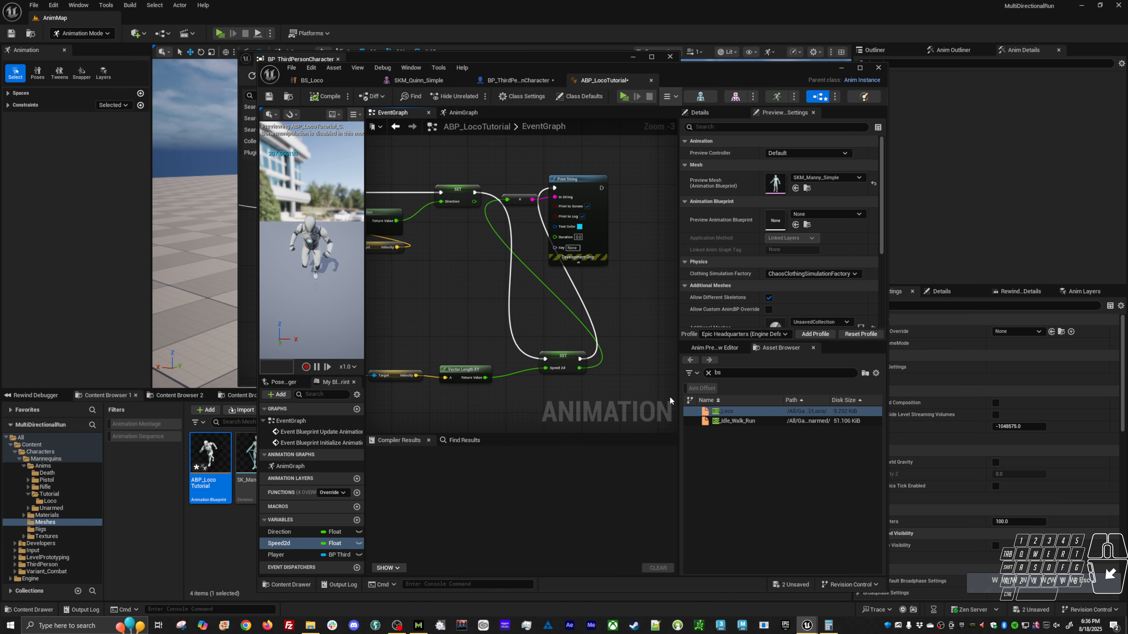
# Delete the Print String and string conversion nodes, and move Set Speed2d in line with Set Direction.
pyautogui.moveTo(528, 164); pyautogui.dragTo(602, 287)
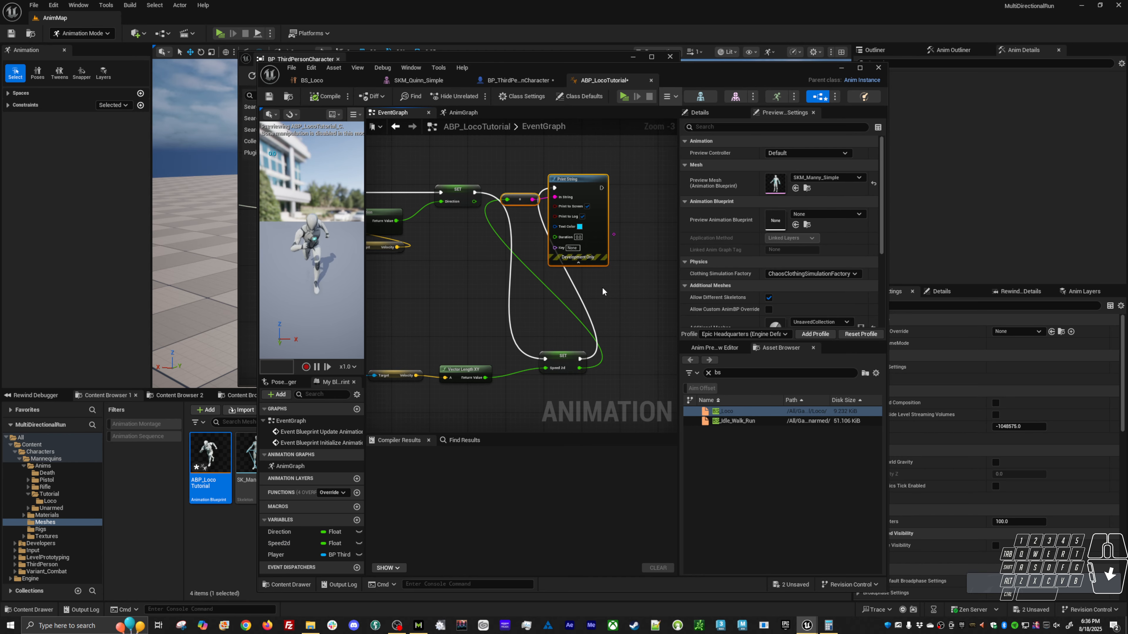
pyautogui.press('Delete')
pyautogui.moveTo(574, 355); pyautogui.dragTo(584, 203)
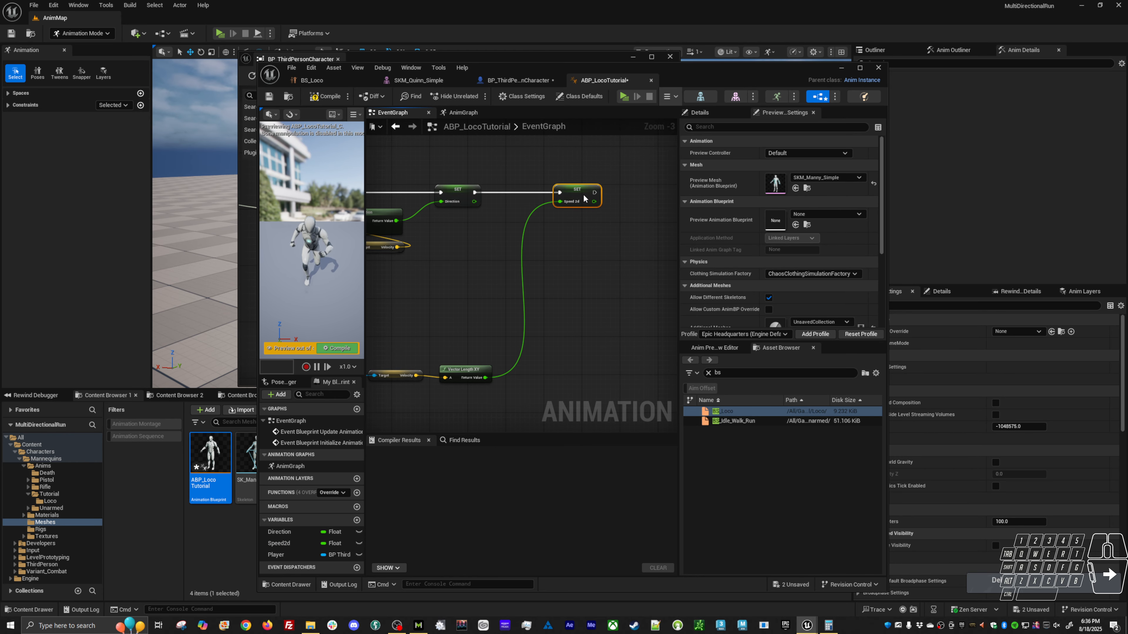
# Select the lower Player, Character Movement, Velocity and Vector Length XY nodes and move them up closer to Set Speed2d.
pyautogui.moveTo(455, 298); pyautogui.dragTo(574, 288, button='right')
pyautogui.moveTo(483, 342); pyautogui.dragTo(538, 327, button='right')
pyautogui.moveTo(418, 323); pyautogui.dragTo(619, 367)
pyautogui.moveTo(634, 351); pyautogui.dragTo(578, 376, button='right')
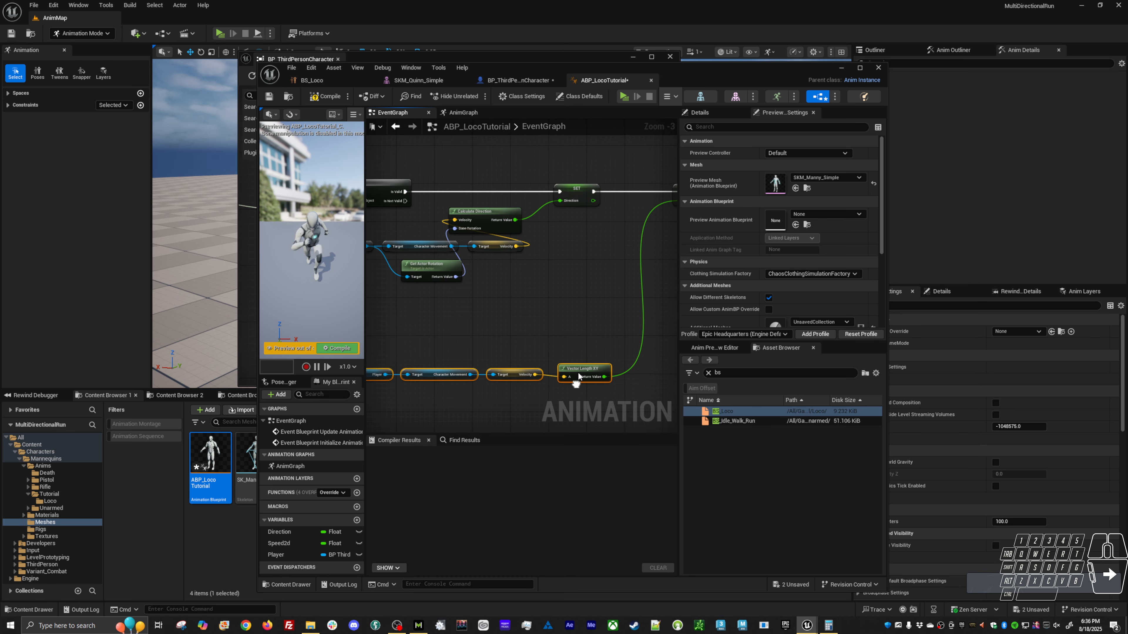
pyautogui.moveTo(578, 377); pyautogui.dragTo(625, 301)
pyautogui.moveTo(623, 297); pyautogui.dragTo(504, 372, button='right')
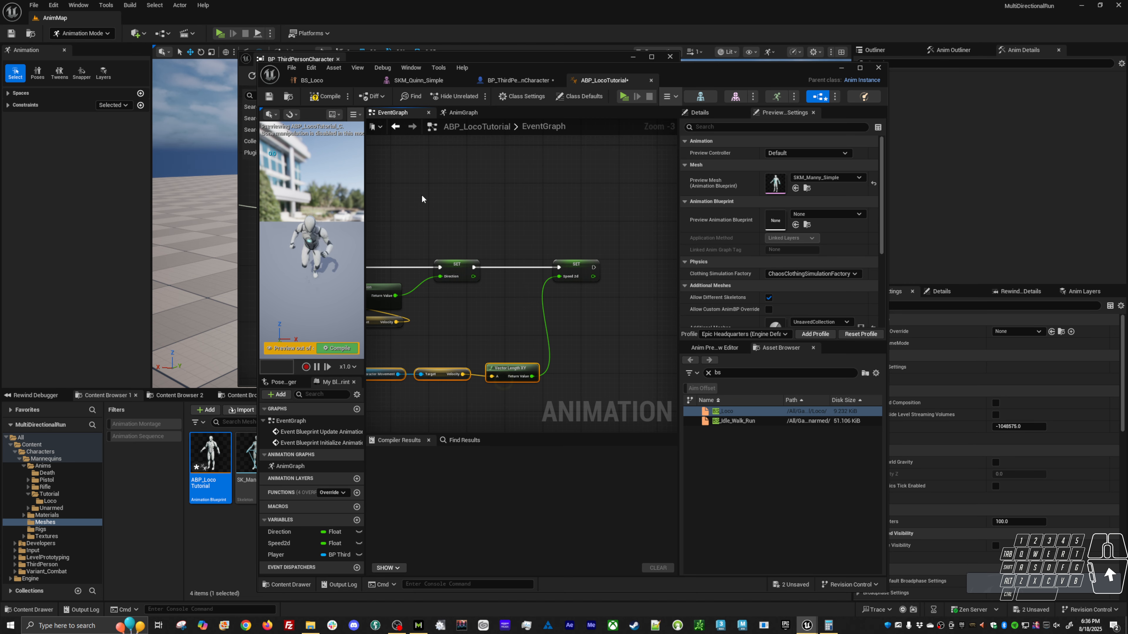
# Compile ABP_LocoTutorial and save BP_ThirdPersonCharacter.
pyautogui.click(325, 97)
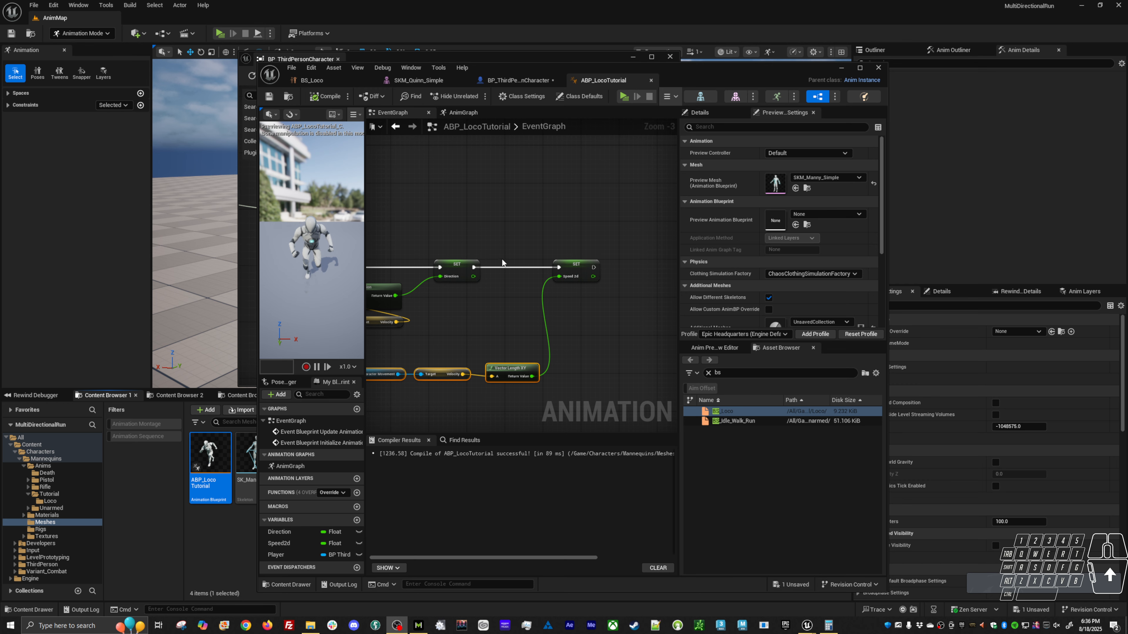
pyautogui.moveTo(517, 252); pyautogui.dragTo(534, 245, button='right')
pyautogui.click(534, 79)
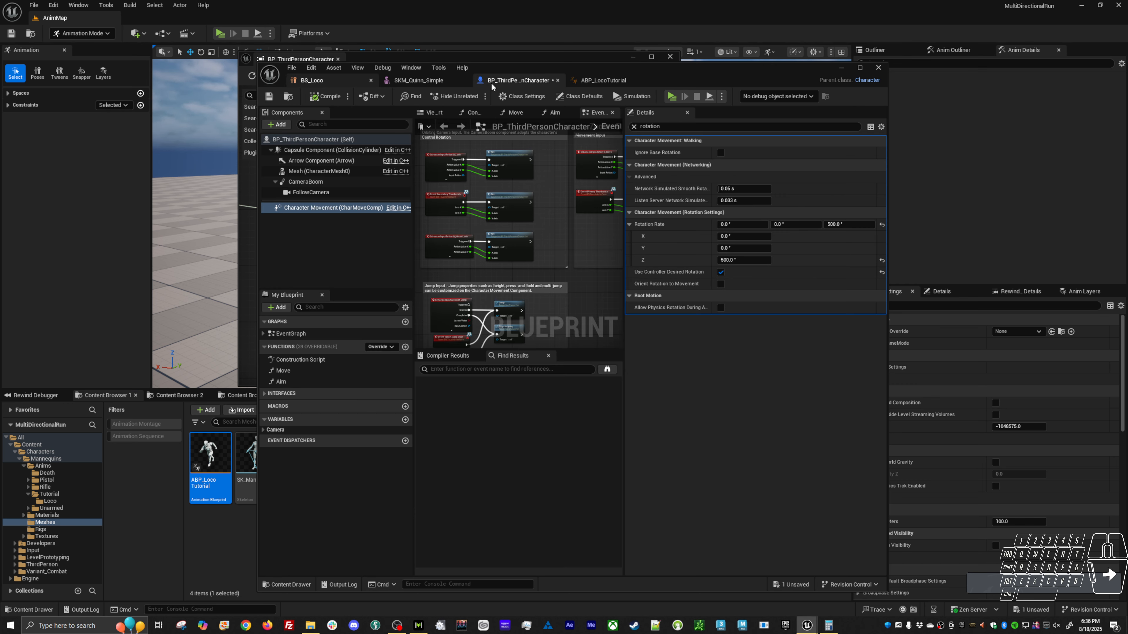
pyautogui.click(598, 81)
pyautogui.click(523, 81)
pyautogui.hotkey('ctrl', 's')
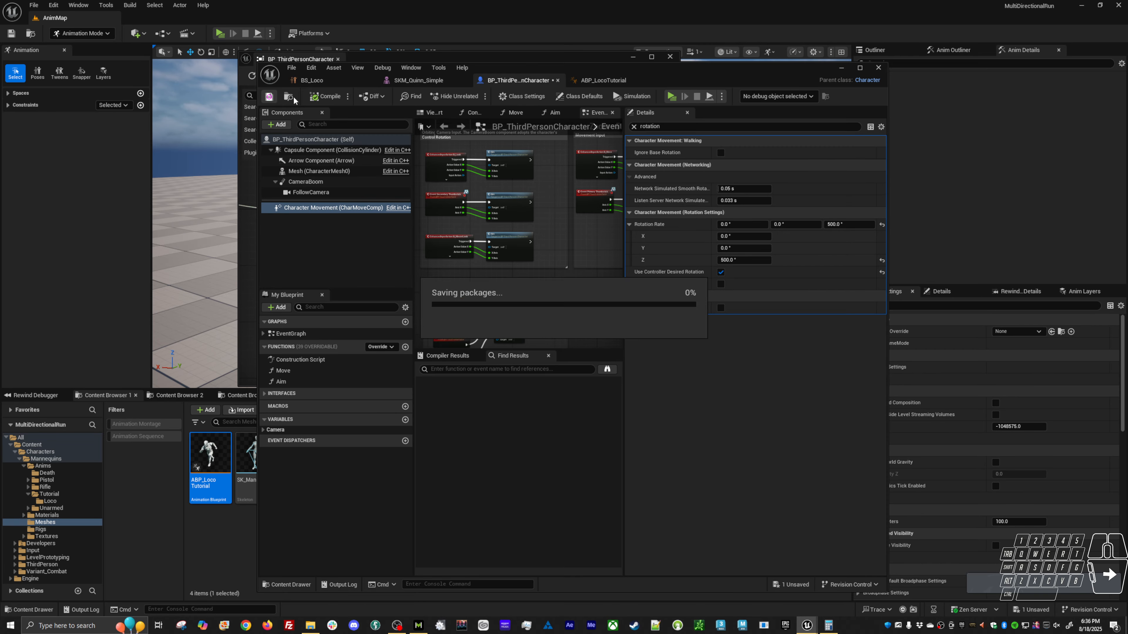
# Open the AnimGraph of ABP_LocoTutorial and examine the BS_Loco node's Direction and Speed2d bindings to Output Pose.
pyautogui.click(599, 84)
pyautogui.moveTo(600, 253); pyautogui.dragTo(587, 227, button='right')
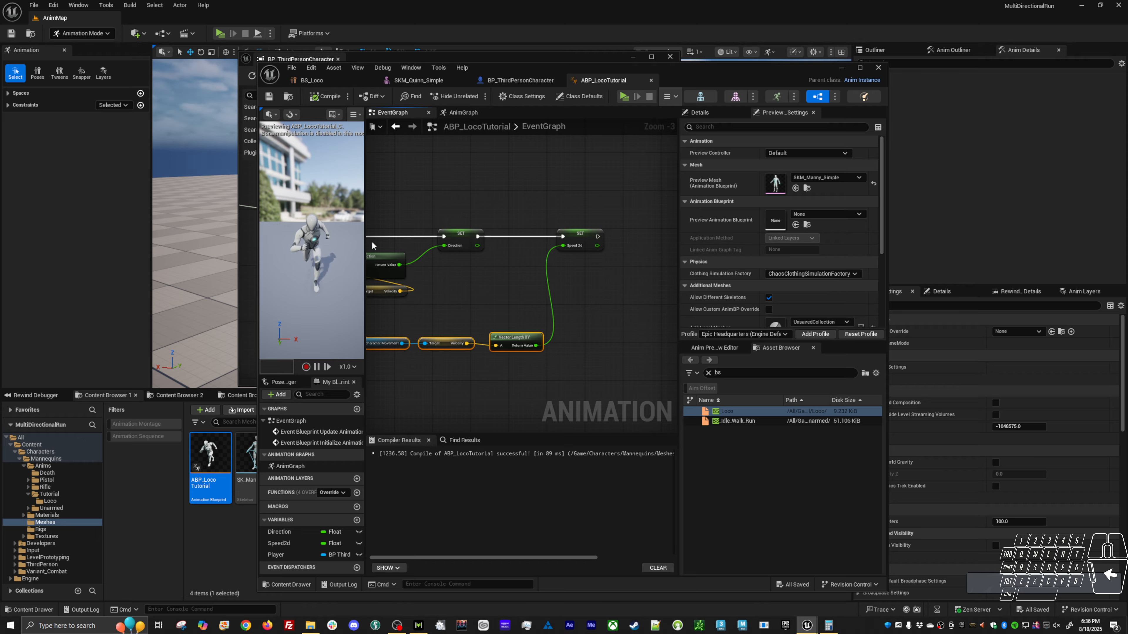
pyautogui.doubleClick(286, 465)
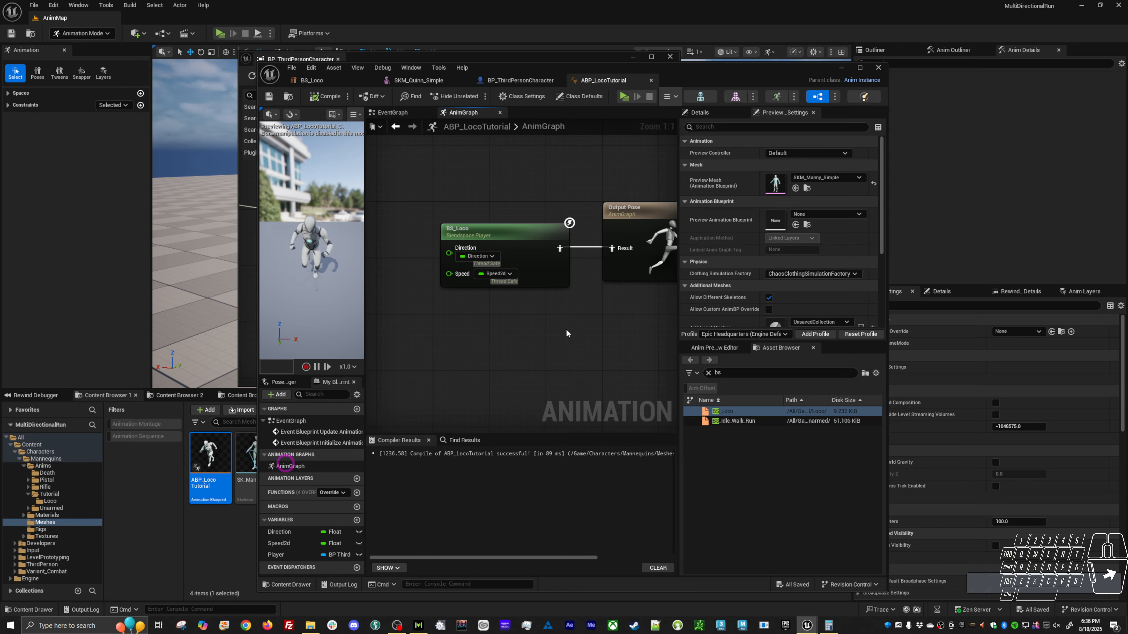
pyautogui.click(532, 235)
pyautogui.moveTo(615, 322); pyautogui.dragTo(583, 332, button='right')
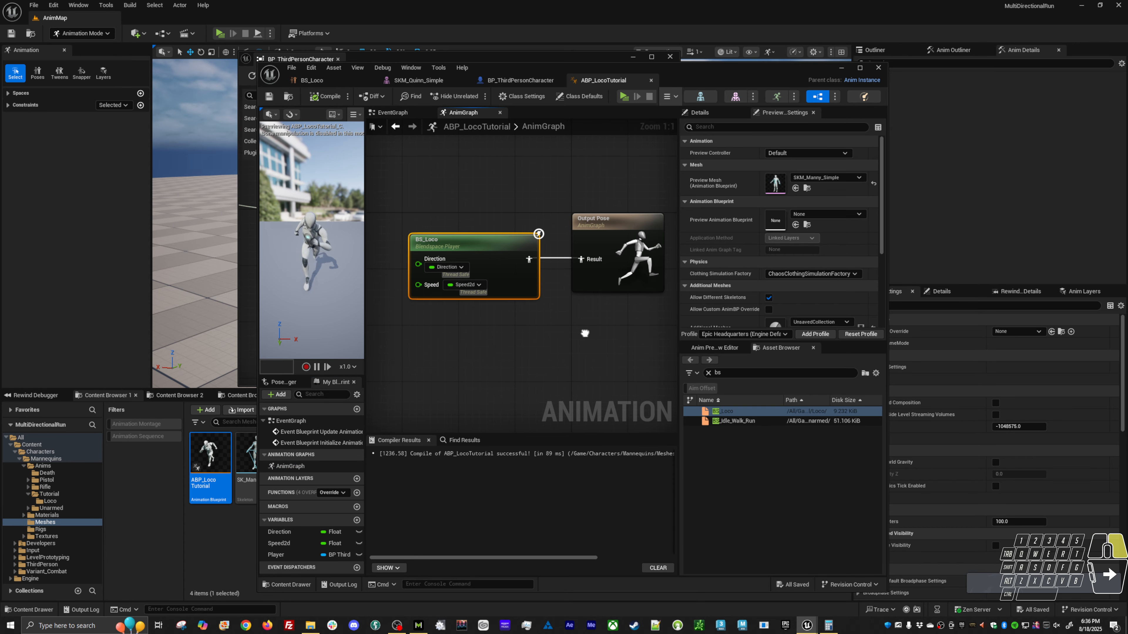
pyautogui.moveTo(453, 204); pyautogui.dragTo(600, 316)
pyautogui.click(486, 245)
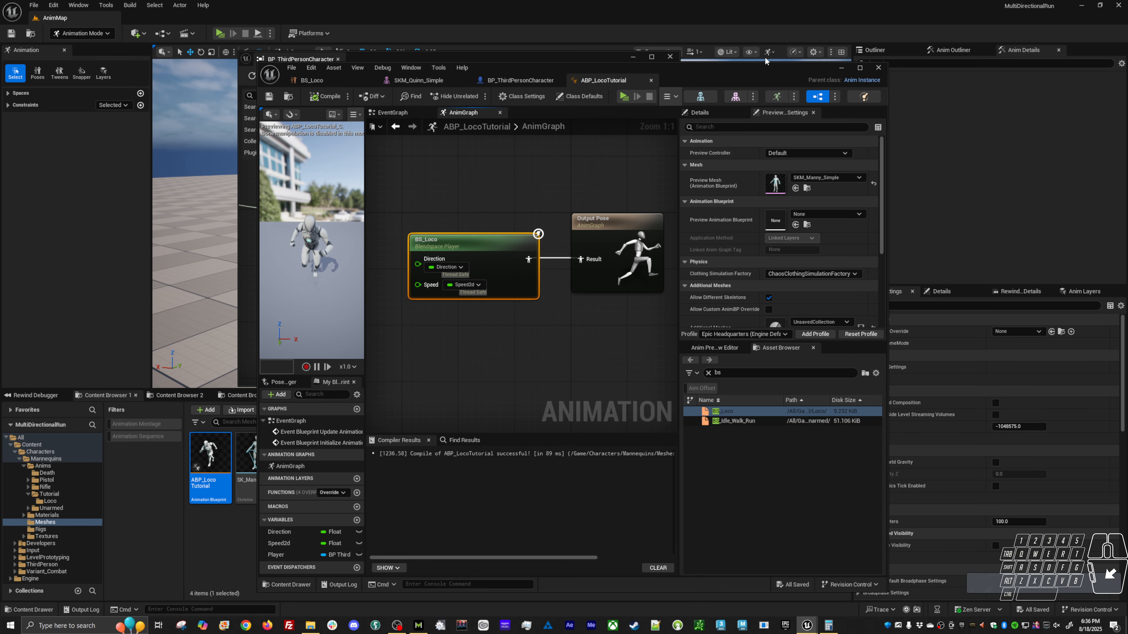
# Close the BP_ThirdPersonCharacter window and minimize the ABP_LocoTutorial editor to return to the AnimMap level.
pyautogui.moveTo(764, 61); pyautogui.dragTo(667, 391)
pyautogui.click(655, 61)
pyautogui.click(669, 57)
pyautogui.keyDown('alt'); pyautogui.moveTo(670, 295); pyautogui.dragTo(572, 260); pyautogui.keyUp('alt')
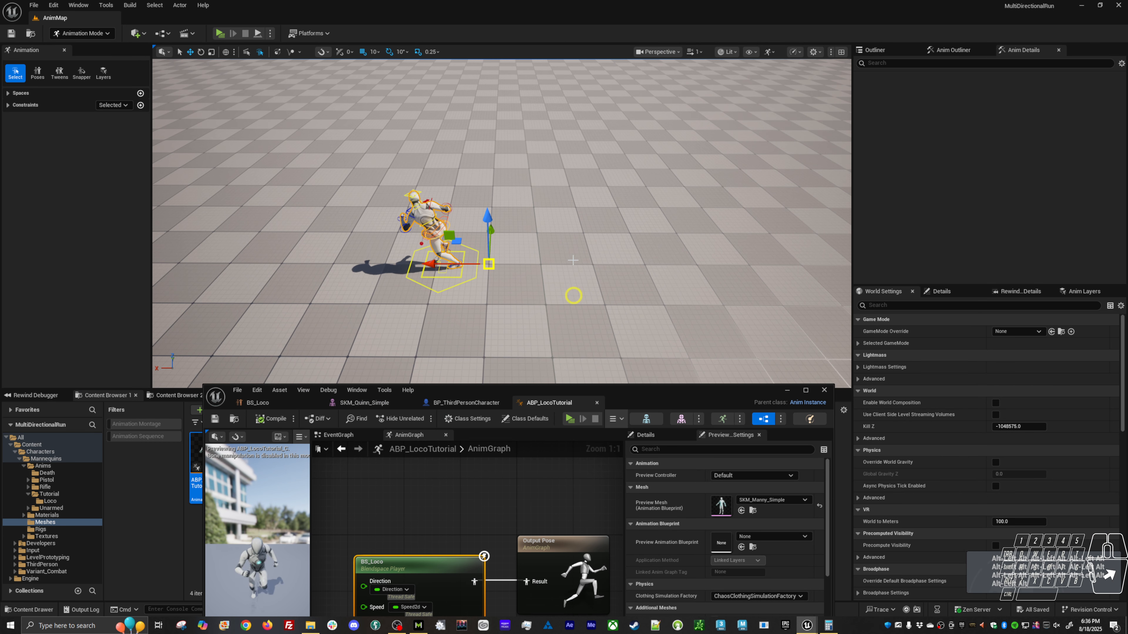
pyautogui.moveTo(664, 396); pyautogui.dragTo(636, 378)
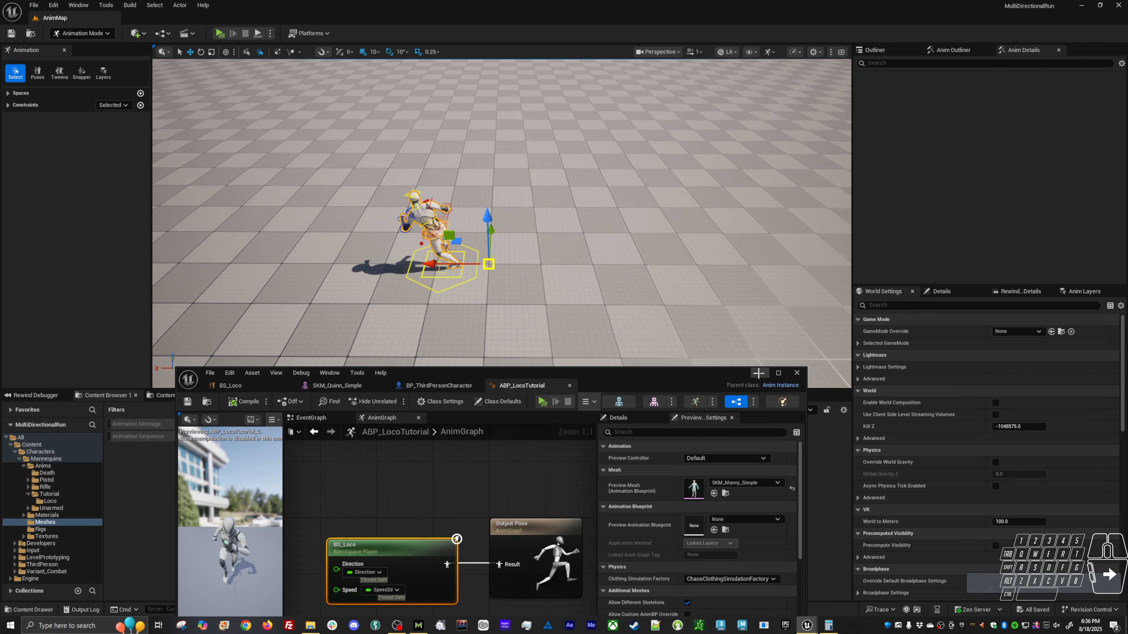
pyautogui.click(764, 375)
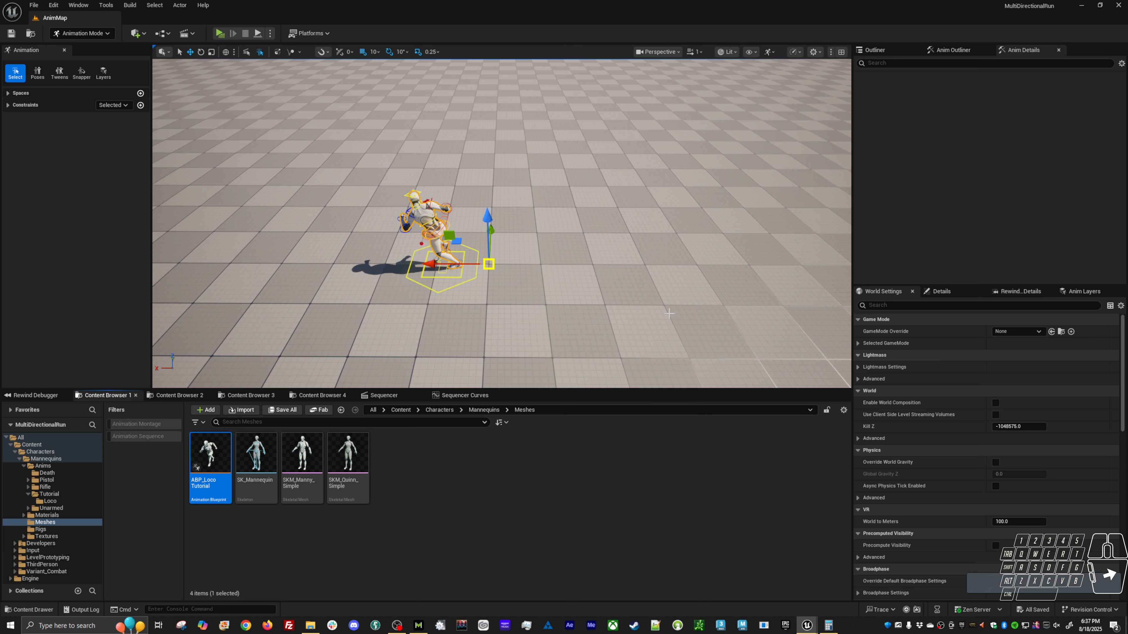
# Show the level's Outliner, look at the CR_Mannequin_Body details and return to the World Settings.
pyautogui.click(873, 49)
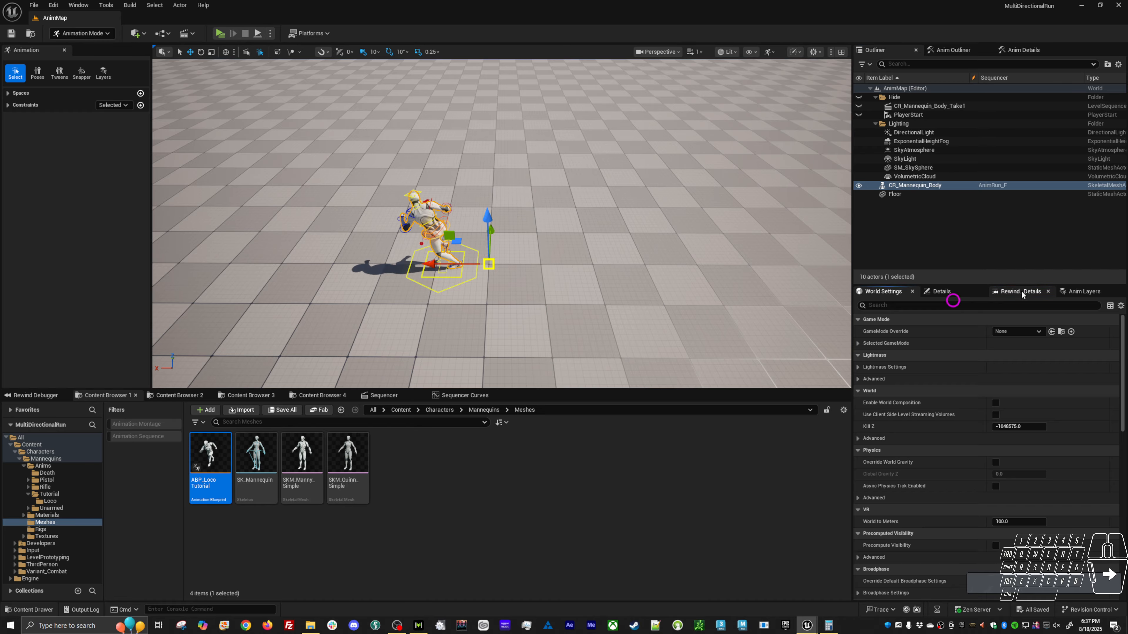
pyautogui.click(1083, 291)
pyautogui.click(951, 292)
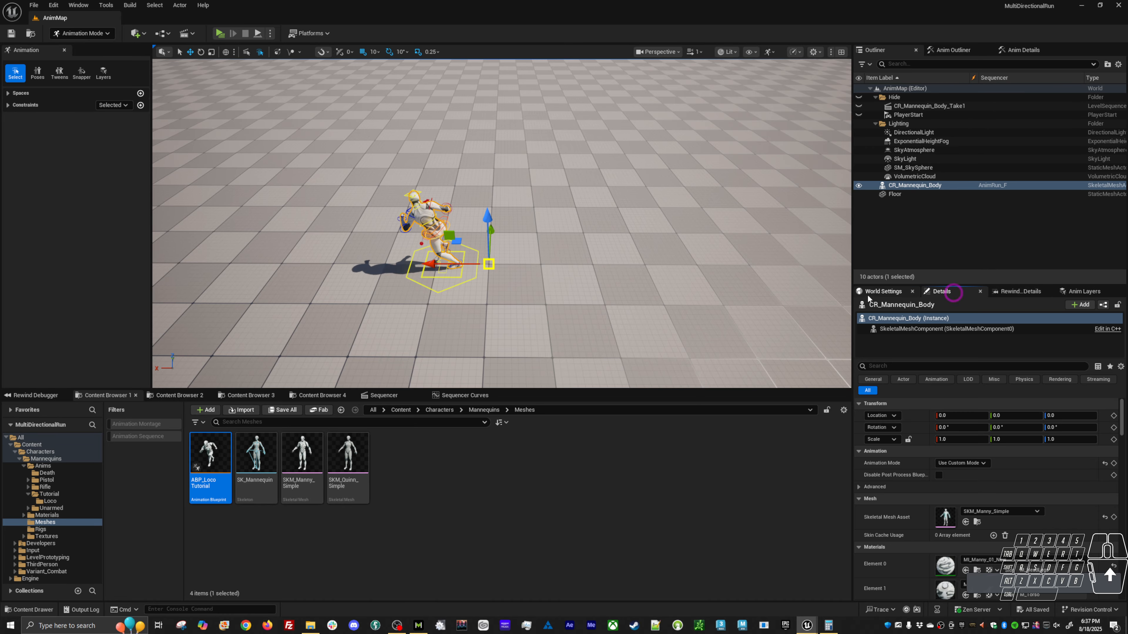
pyautogui.click(872, 291)
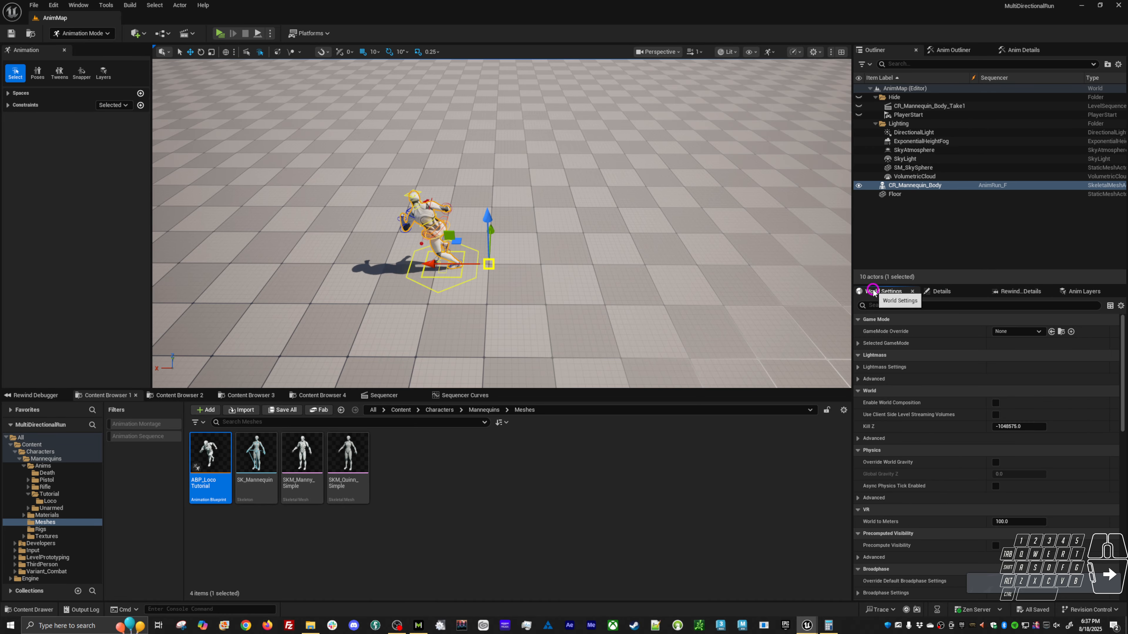
# Look at CR_Mannequin_Body's animation curves and Sequencer timeline, returning to the Meshes folder's assets.
pyautogui.click(376, 507)
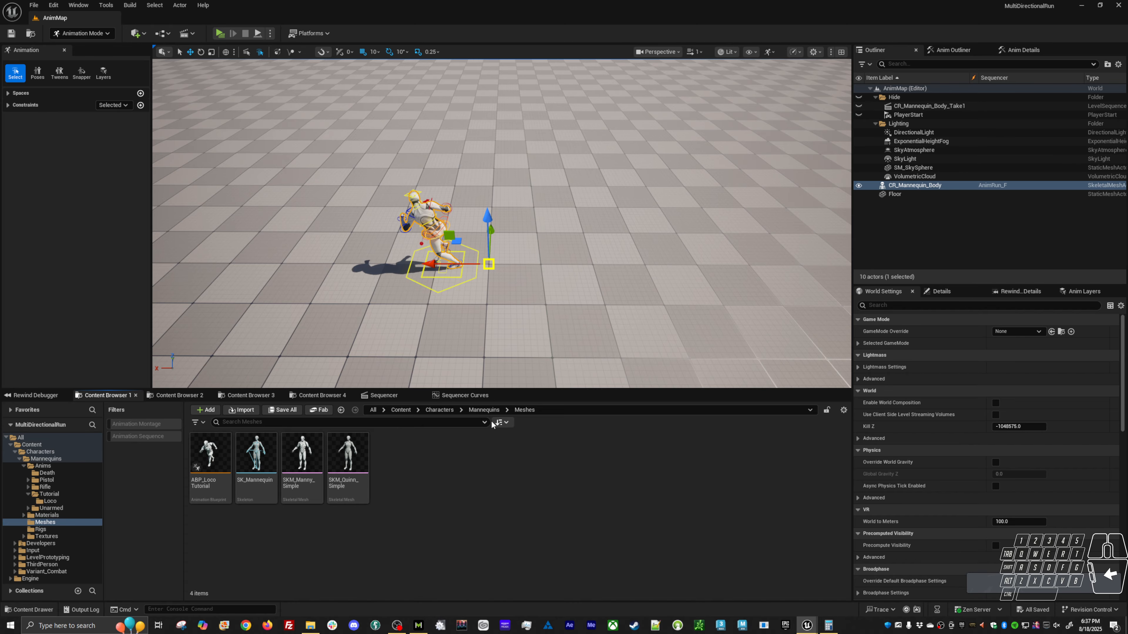
pyautogui.click(462, 395)
pyautogui.click(383, 395)
pyautogui.click(461, 395)
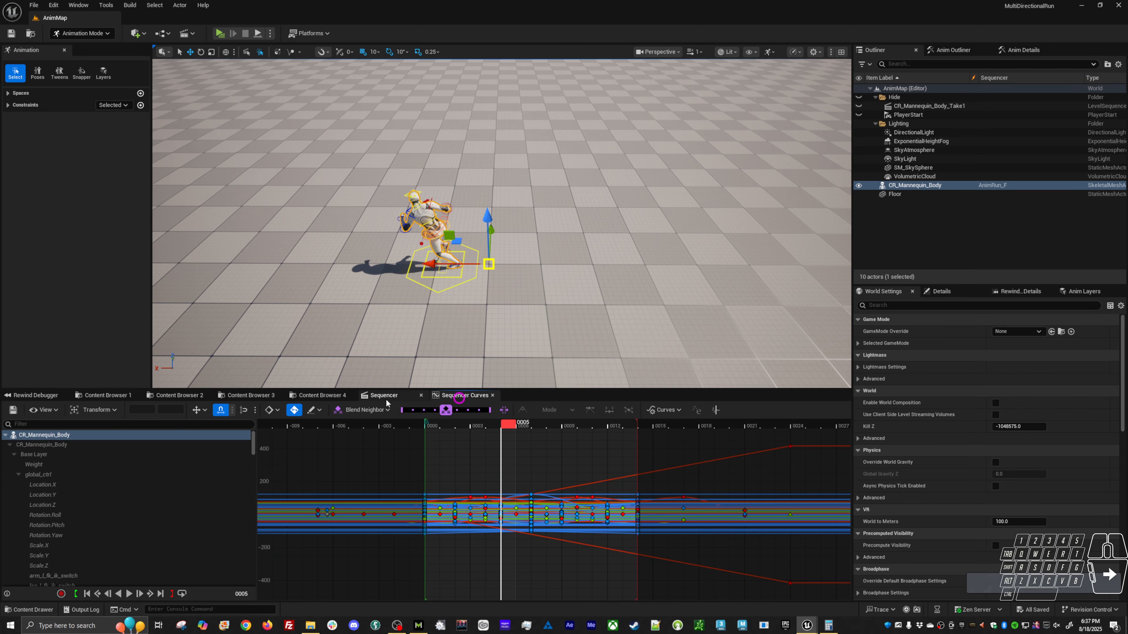
pyautogui.click(384, 395)
pyautogui.click(104, 395)
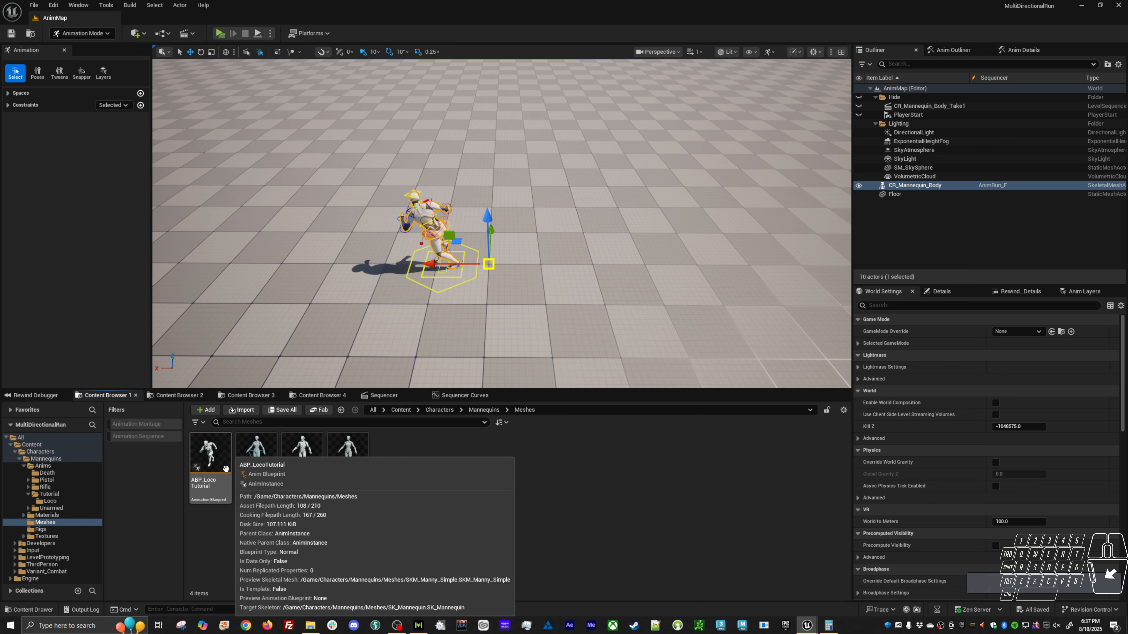
# Open BS_Loco from the Tutorial/Loco folder and inspect the blend sample at Direction 0.
pyautogui.click(49, 501)
pyautogui.doubleClick(380, 472)
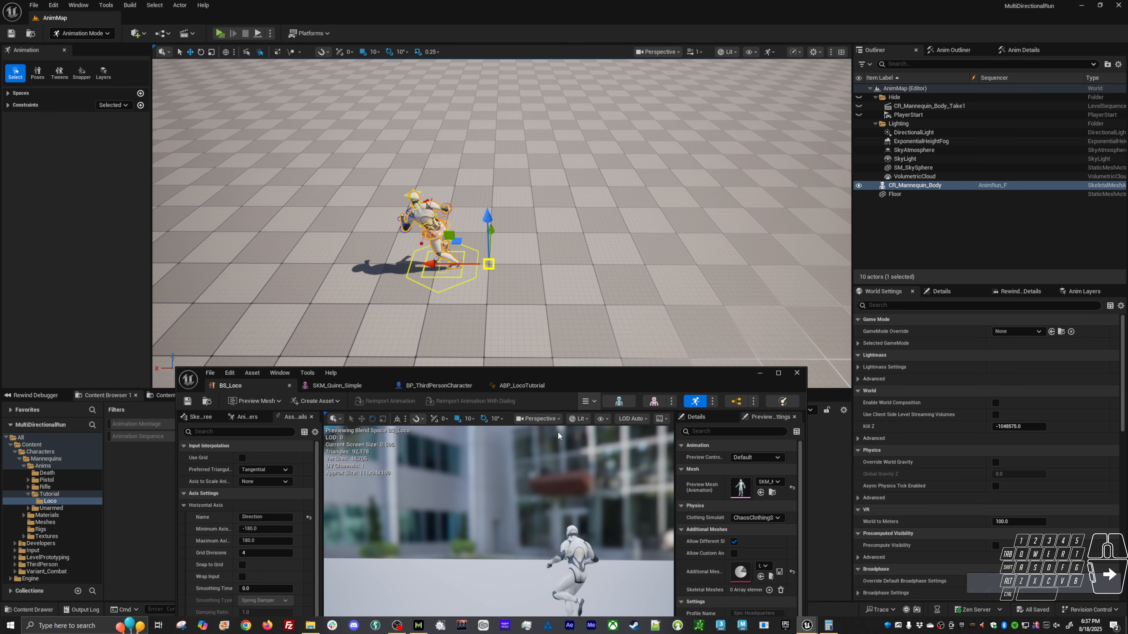
pyautogui.moveTo(587, 378); pyautogui.dragTo(581, 52)
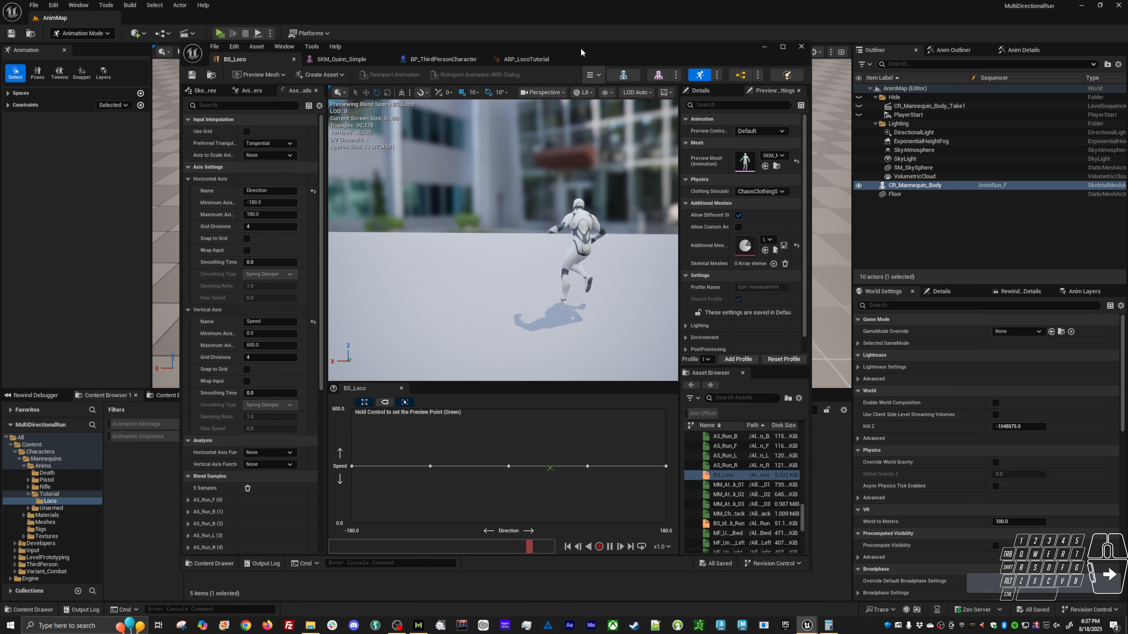
pyautogui.rightClick(507, 466)
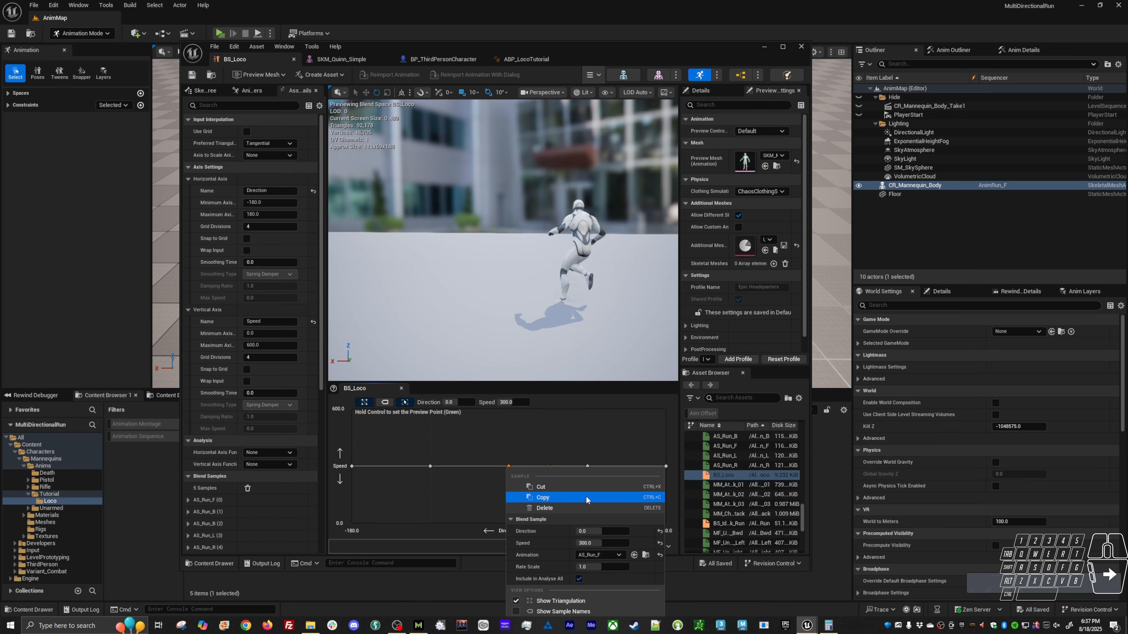
pyautogui.click(521, 440)
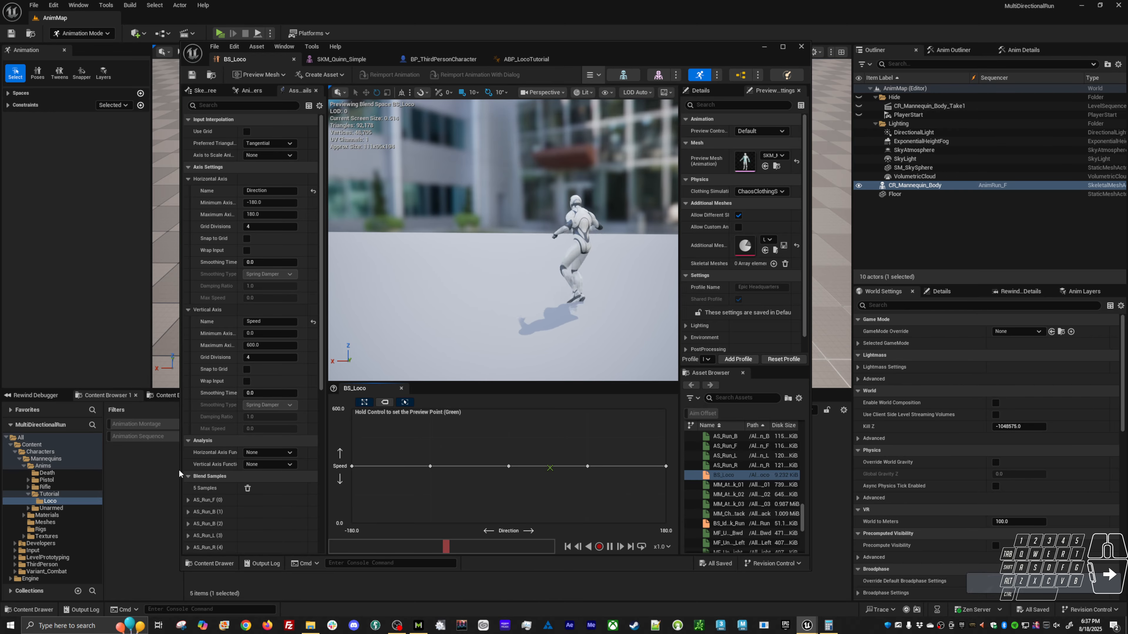
# Narrow the BS_Loco window, open the AS_Run_F sequence, and look through its skeleton tree, animation modifiers and asset details.
pyautogui.moveTo(181, 468); pyautogui.dragTo(315, 462)
pyautogui.doubleClick(260, 461)
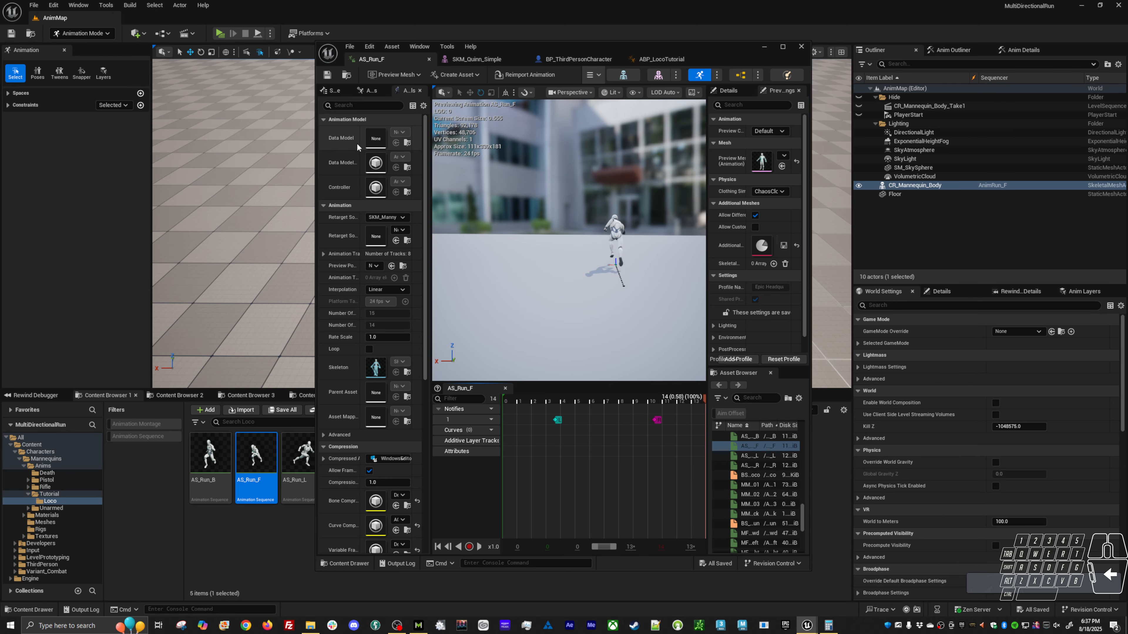
pyautogui.click(335, 92)
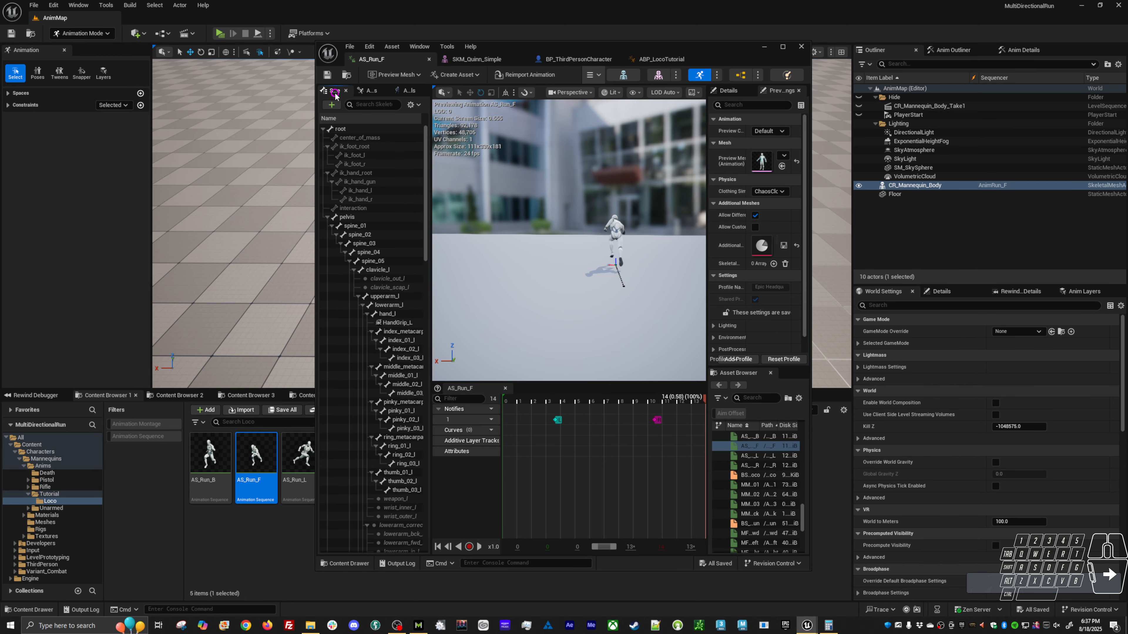
pyautogui.click(375, 91)
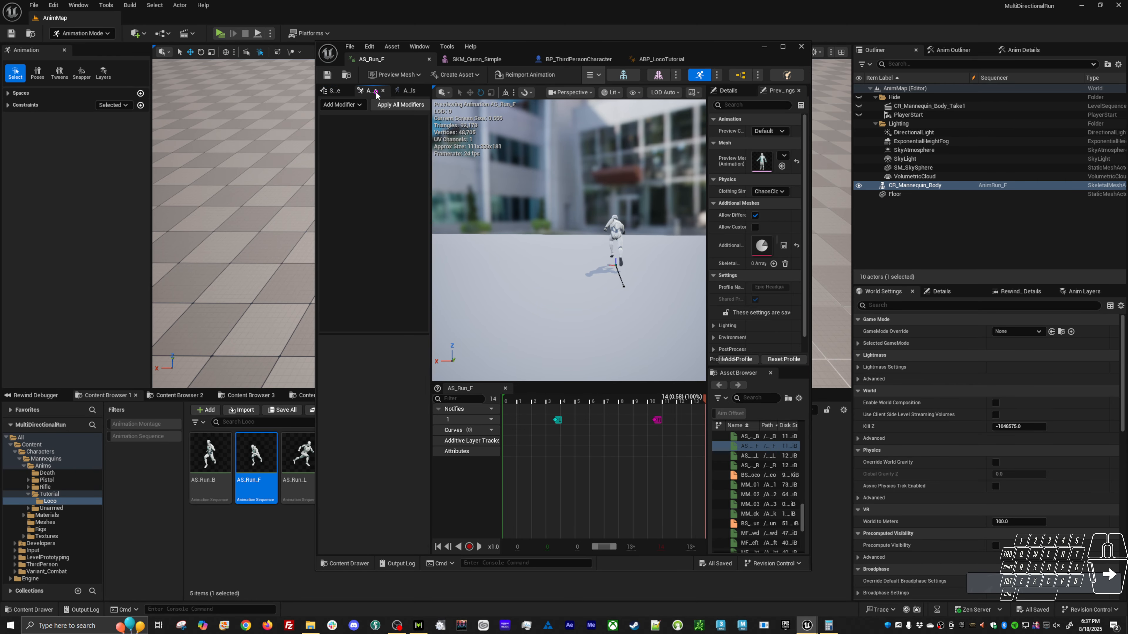
pyautogui.click(407, 92)
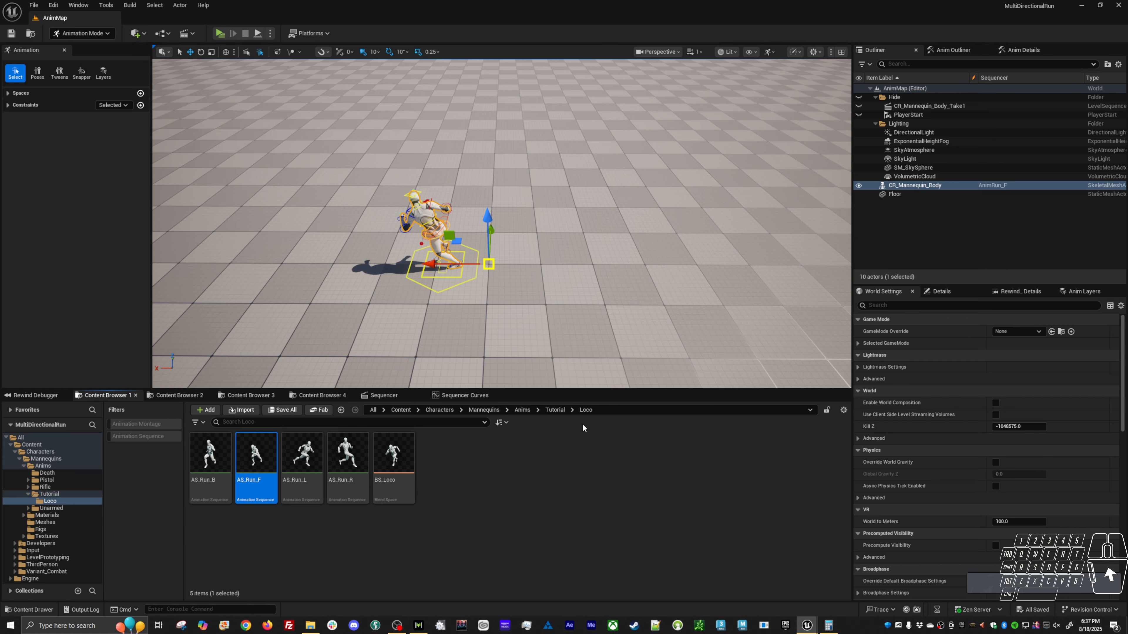
# Select the frame 24 key on the rising curve in Sequencer Curves, check its value and return to the Sequencer timeline.
pyautogui.click(446, 395)
pyautogui.moveTo(845, 418); pyautogui.dragTo(768, 473)
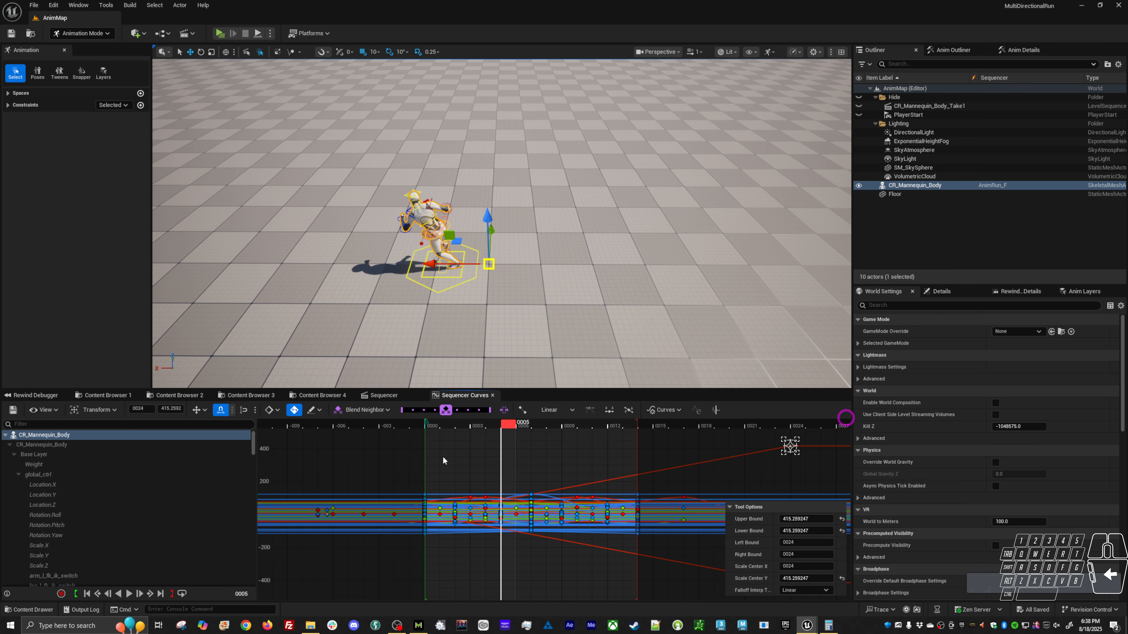
pyautogui.click(170, 409)
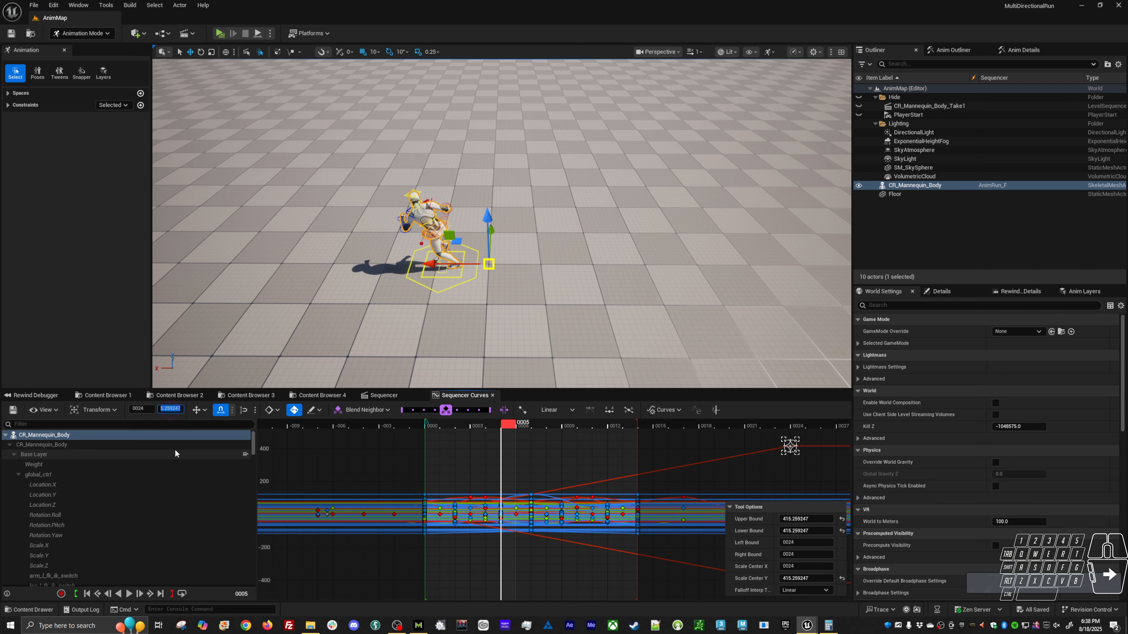
pyautogui.click(383, 395)
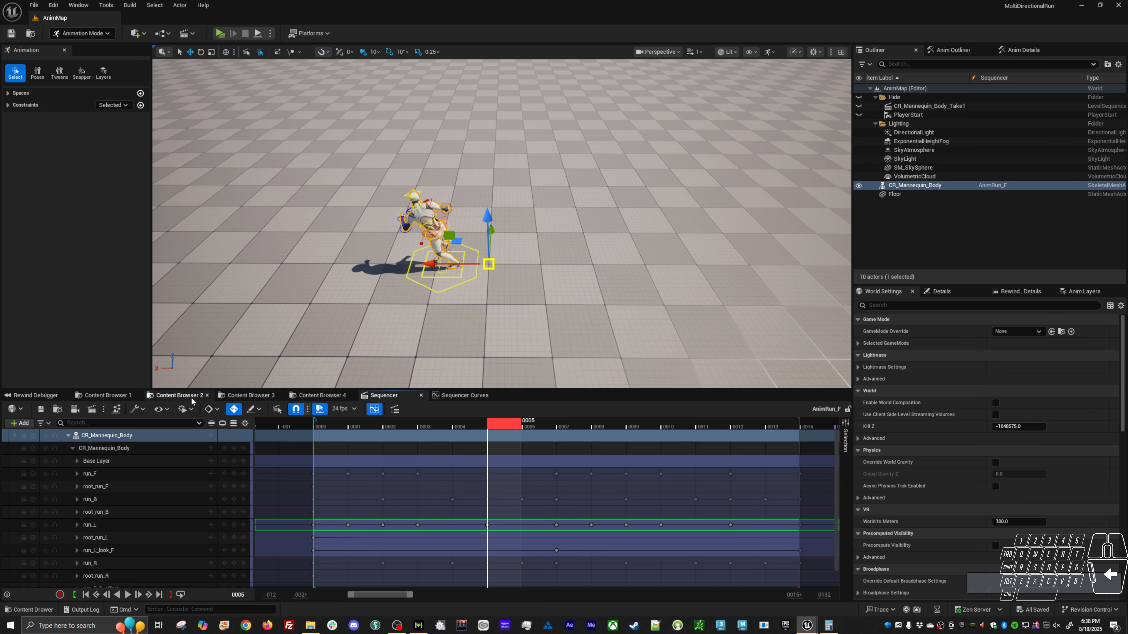
# Reopen BS_Loco and set the Speed of the AS_Run_F sample at Direction 0 to 415.
pyautogui.click(107, 395)
pyautogui.doubleClick(393, 466)
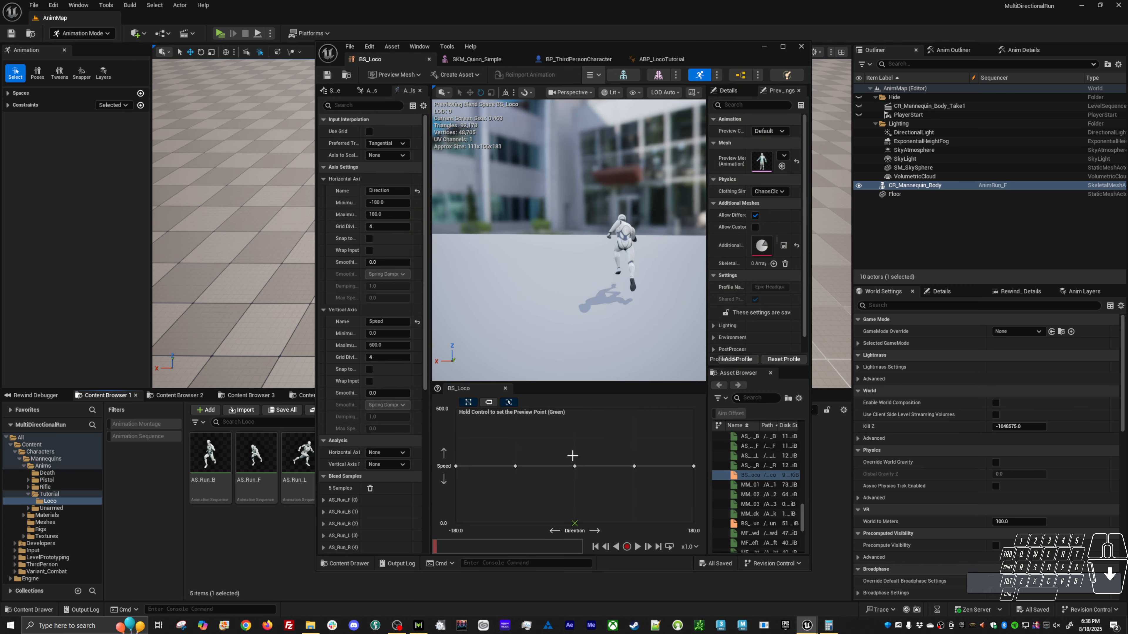
pyautogui.rightClick(574, 466)
pyautogui.click(669, 543)
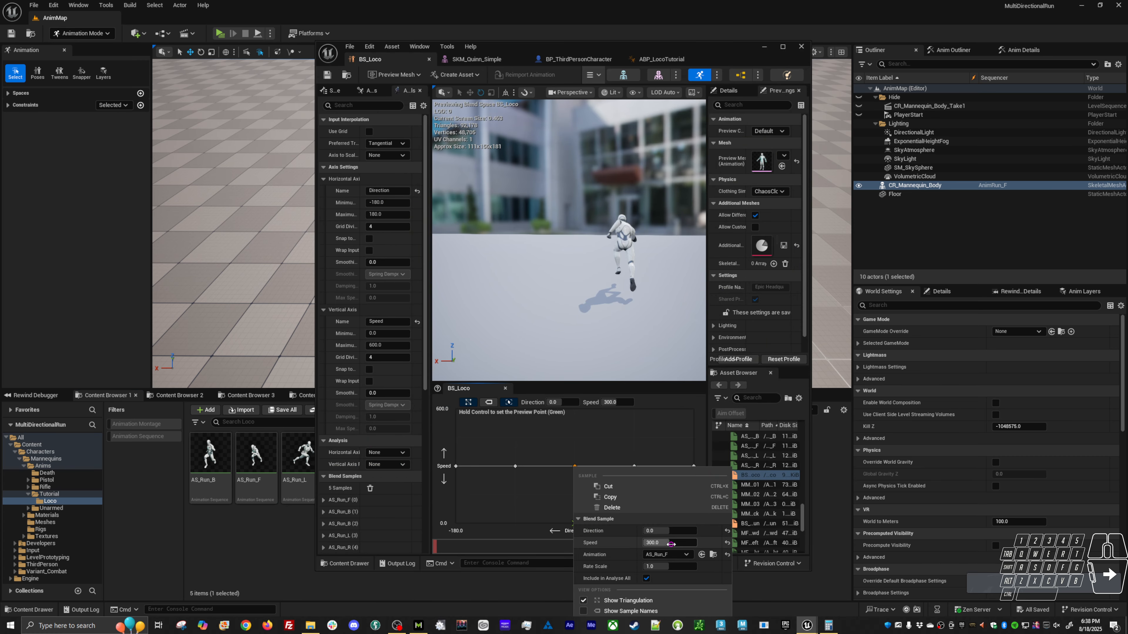
pyautogui.write('415')
pyautogui.press('Return')
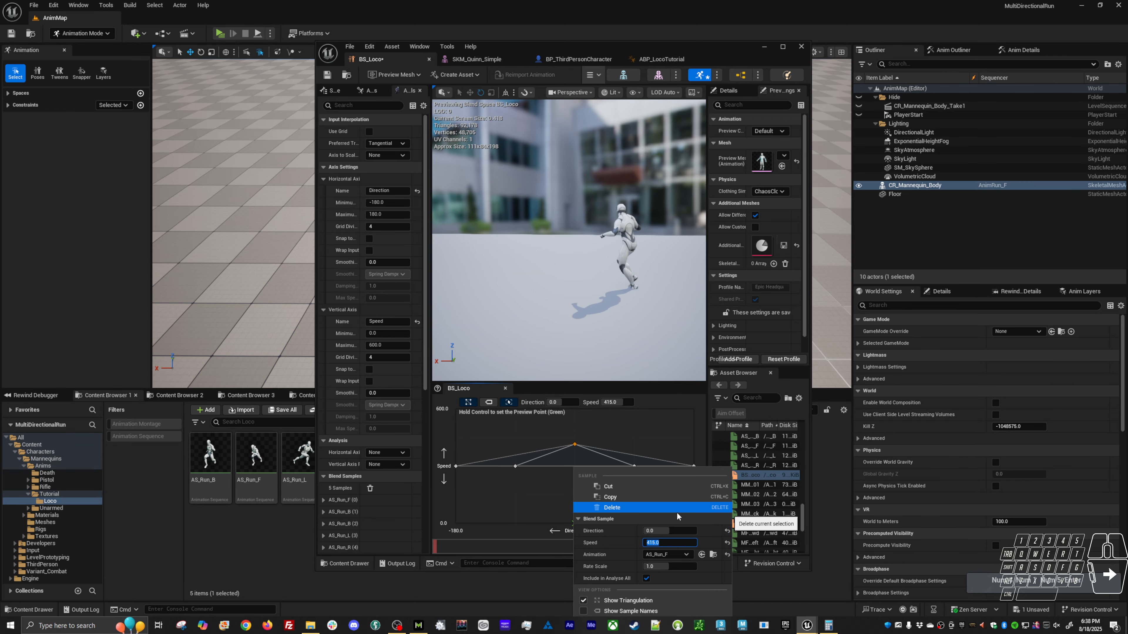
# Set the Speed of the AS_Run_L sample at Direction -90 to 415.
pyautogui.click(516, 468)
pyautogui.rightClick(515, 467)
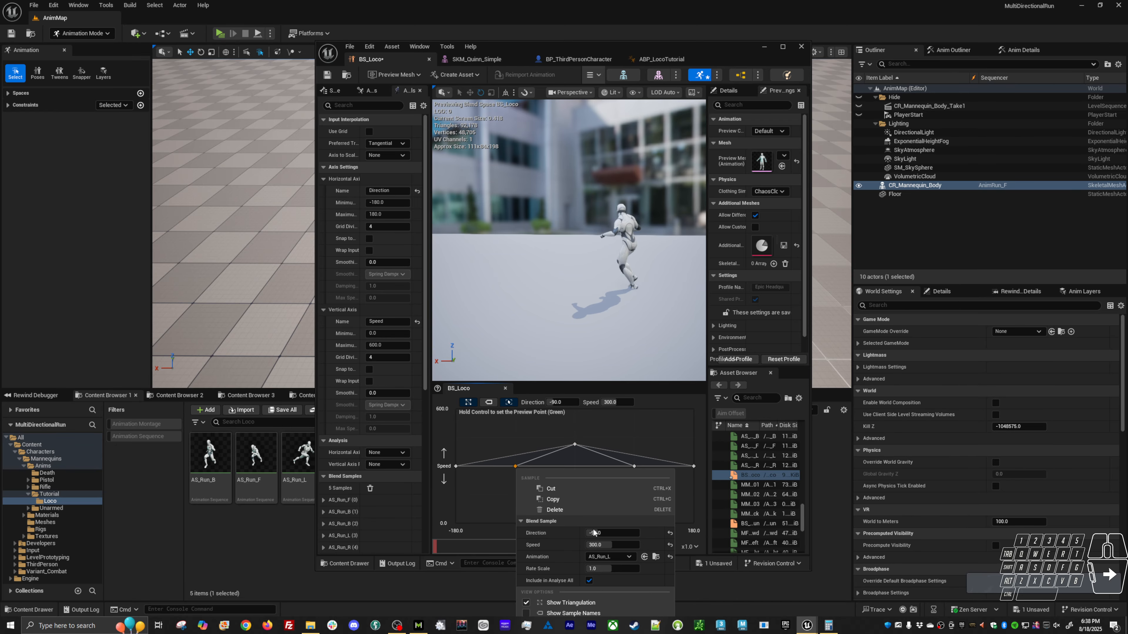
pyautogui.click(599, 544)
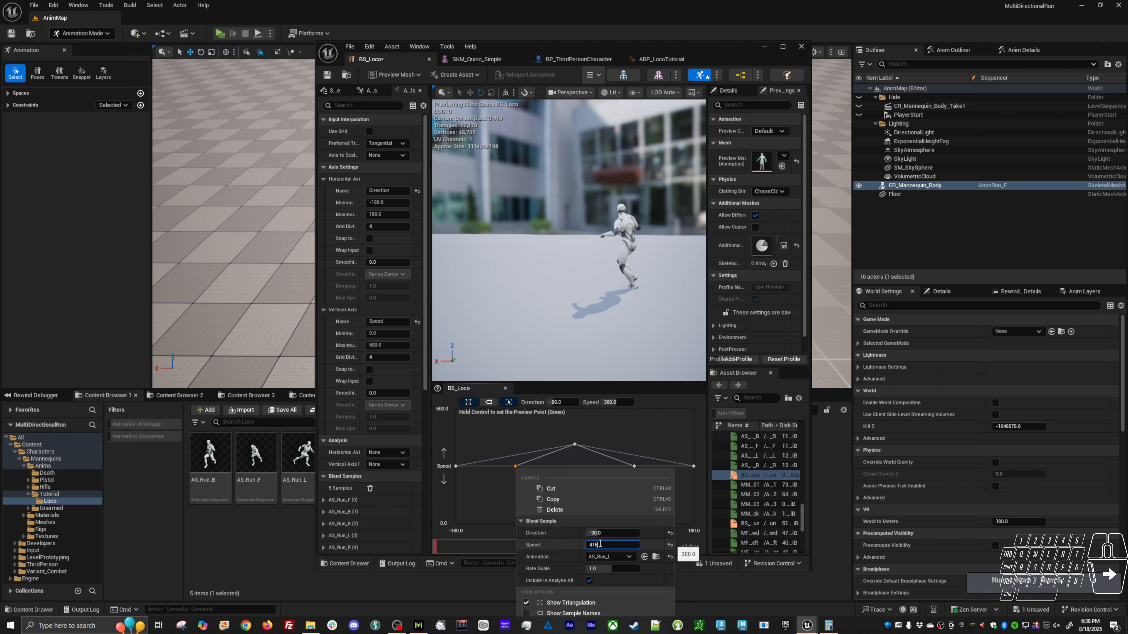
pyautogui.write('415')
pyautogui.press('Return')
# Set the Speed of the AS_Run_B sample at Direction -180 to 415.
pyautogui.click(460, 472)
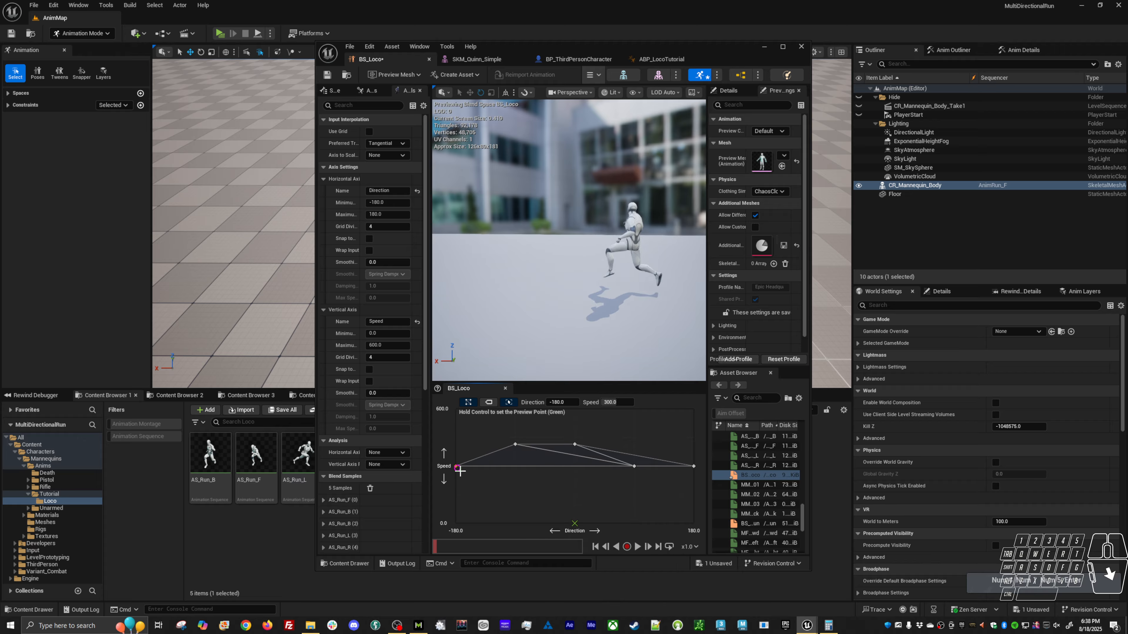
pyautogui.rightClick(457, 465)
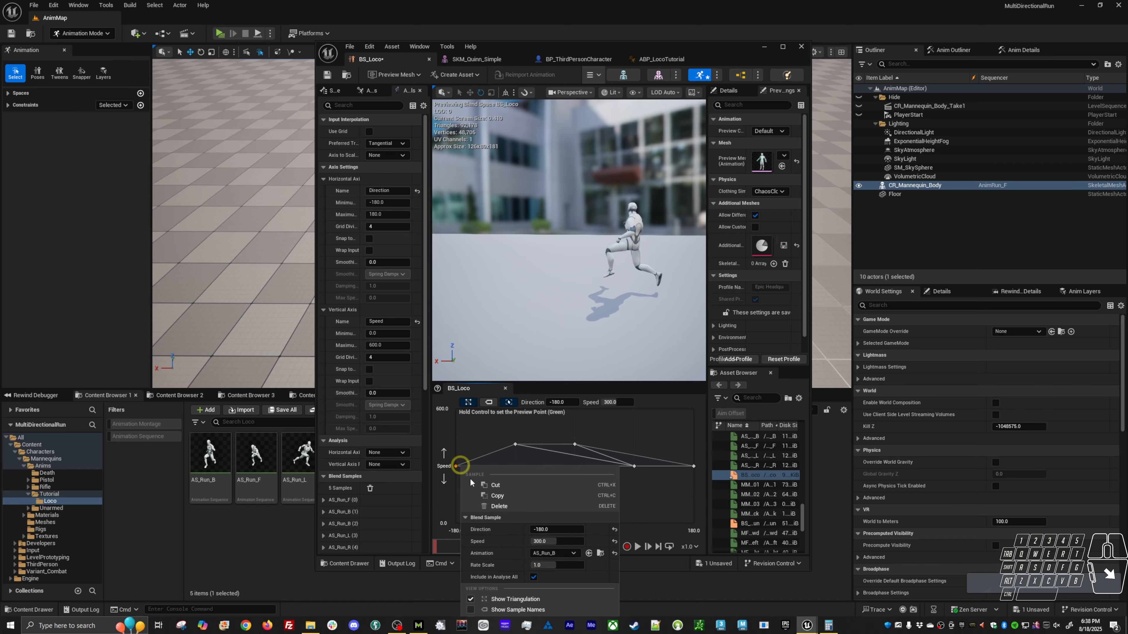
pyautogui.click(557, 542)
pyautogui.write('415')
pyautogui.press('Return')
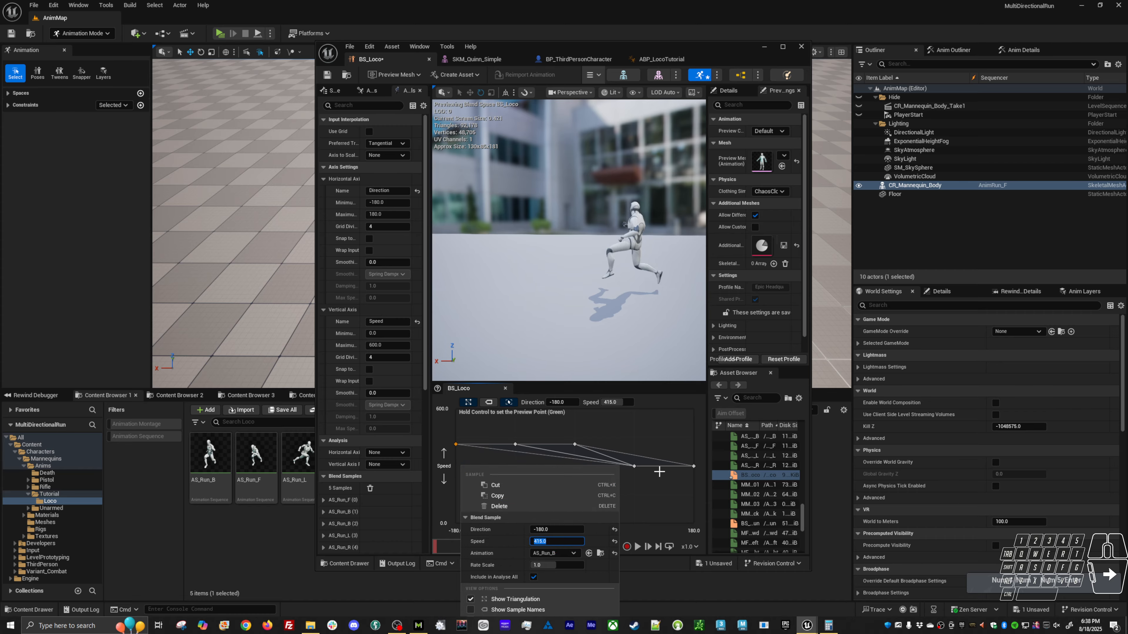
# Set the Speed of the AS_Run_R sample at Direction 90 to 415.
pyautogui.rightClick(635, 465)
pyautogui.click(716, 542)
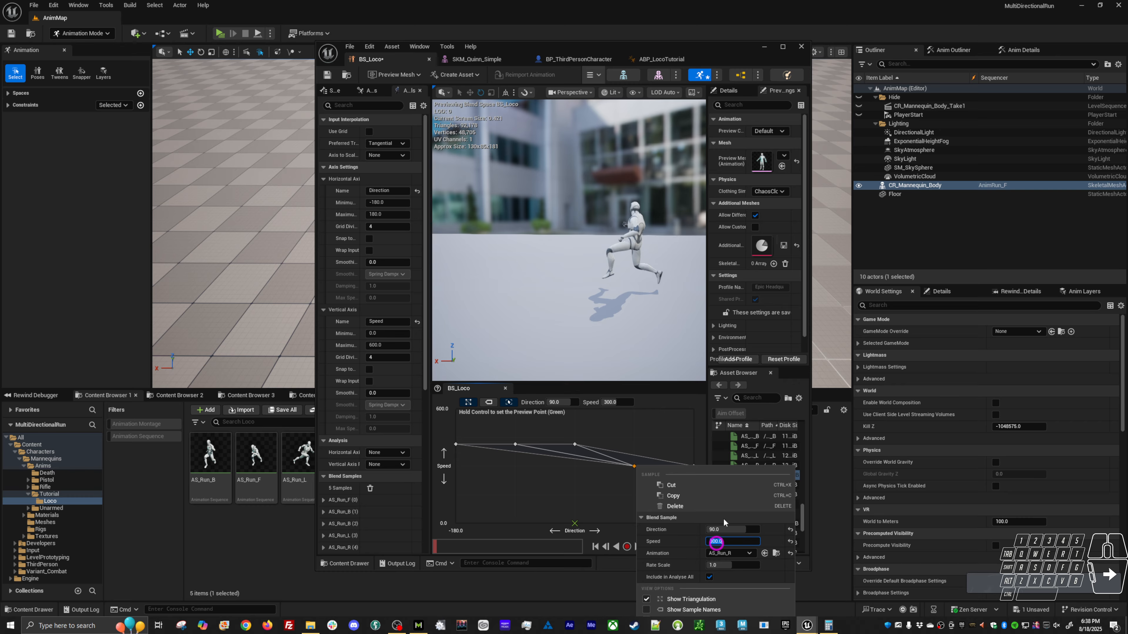
pyautogui.write('415')
pyautogui.press('Return')
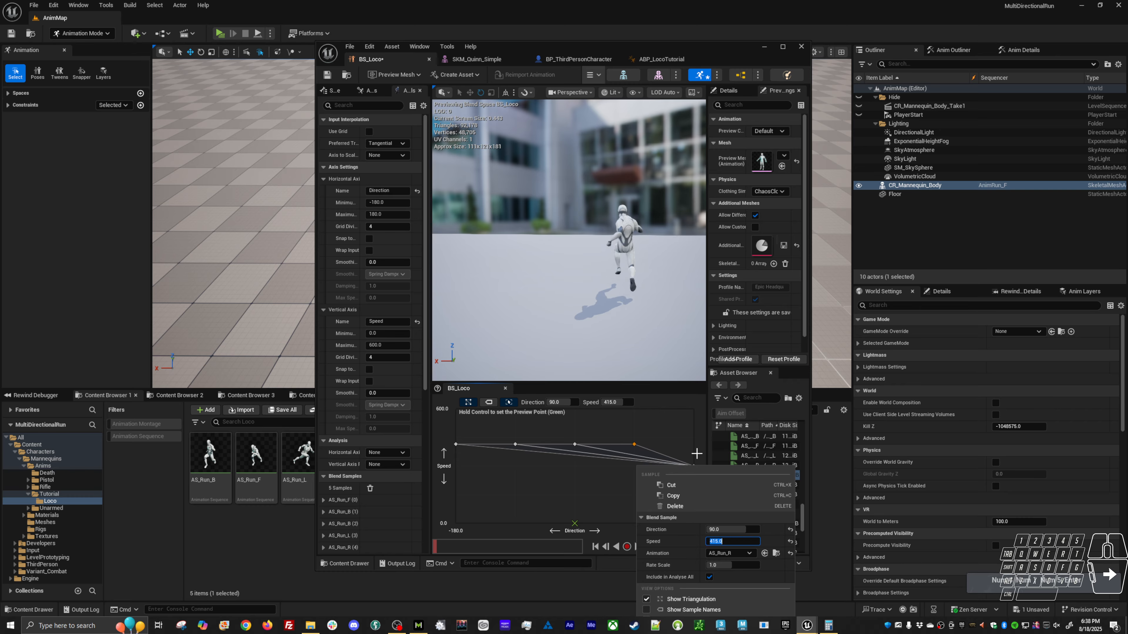
# Set the Speed of the AS_Run_B sample at Direction 180 to 415 and save BS_Loco.
pyautogui.rightClick(693, 466)
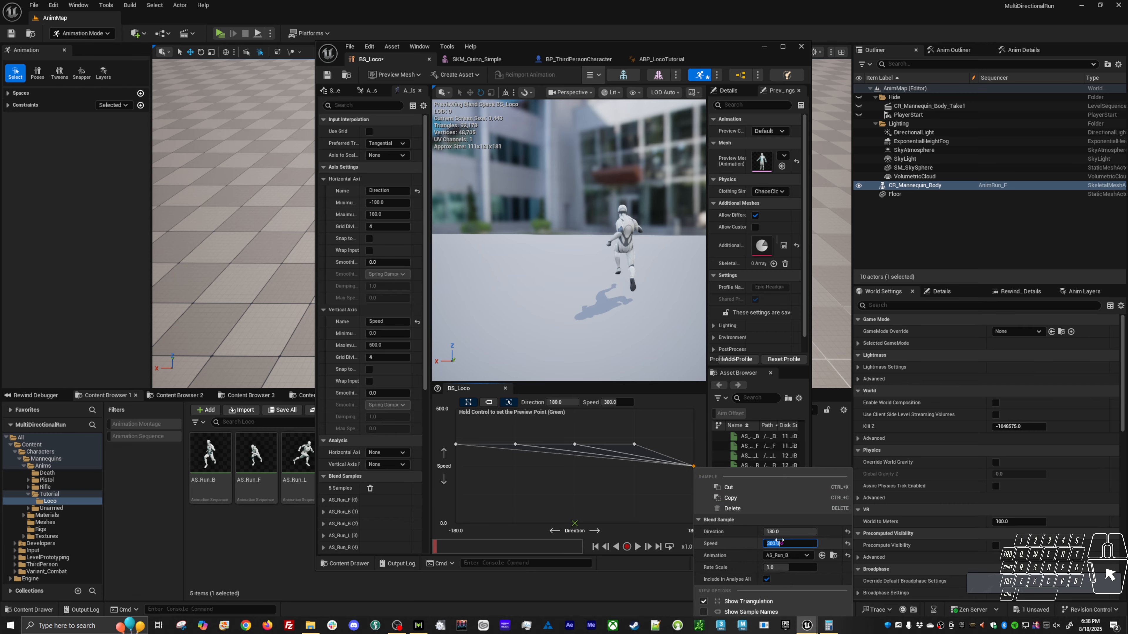
pyautogui.click(779, 542)
pyautogui.write('415')
pyautogui.press('Return')
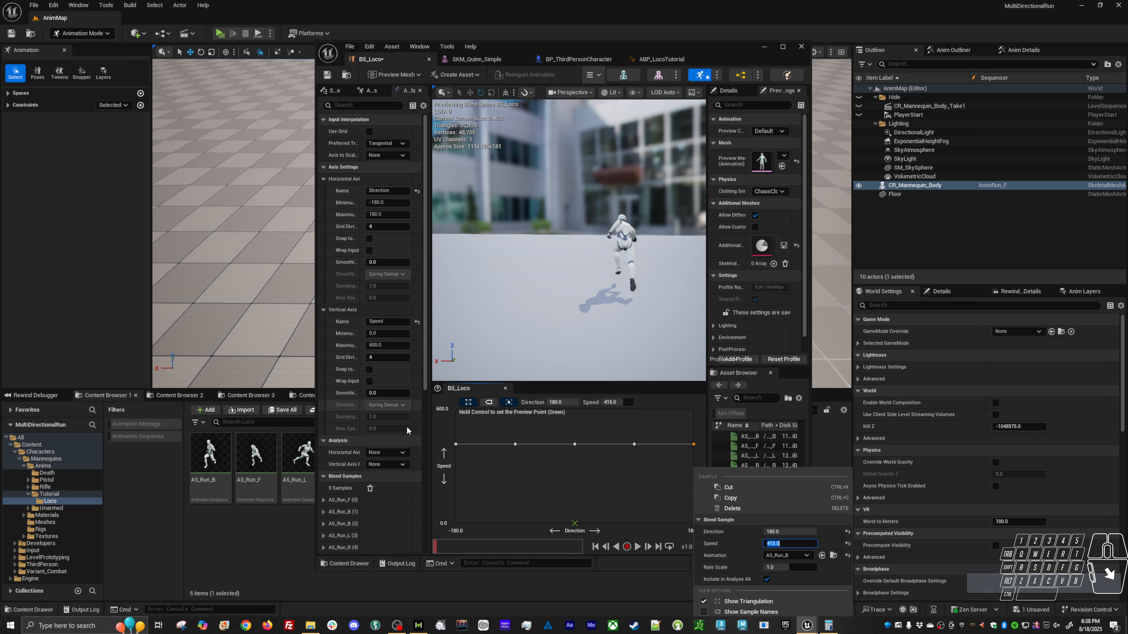
pyautogui.click(327, 75)
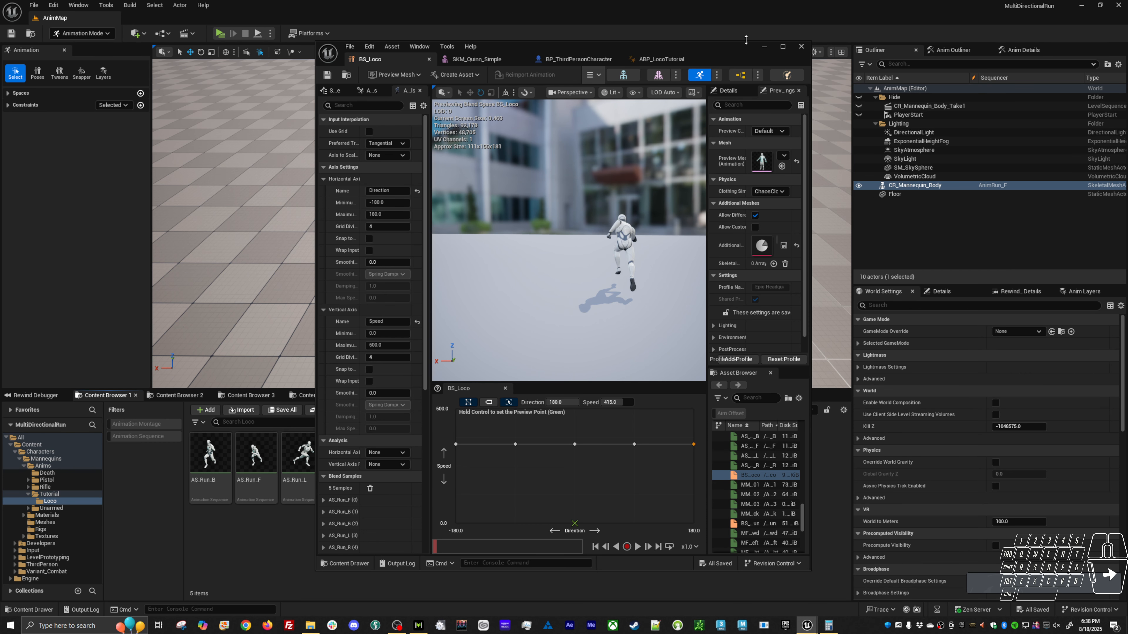
# Minimize the BS_Loco editor and scrub through the run animation in Sequencer, ending at frame 0.
pyautogui.click(764, 46)
pyautogui.click(385, 395)
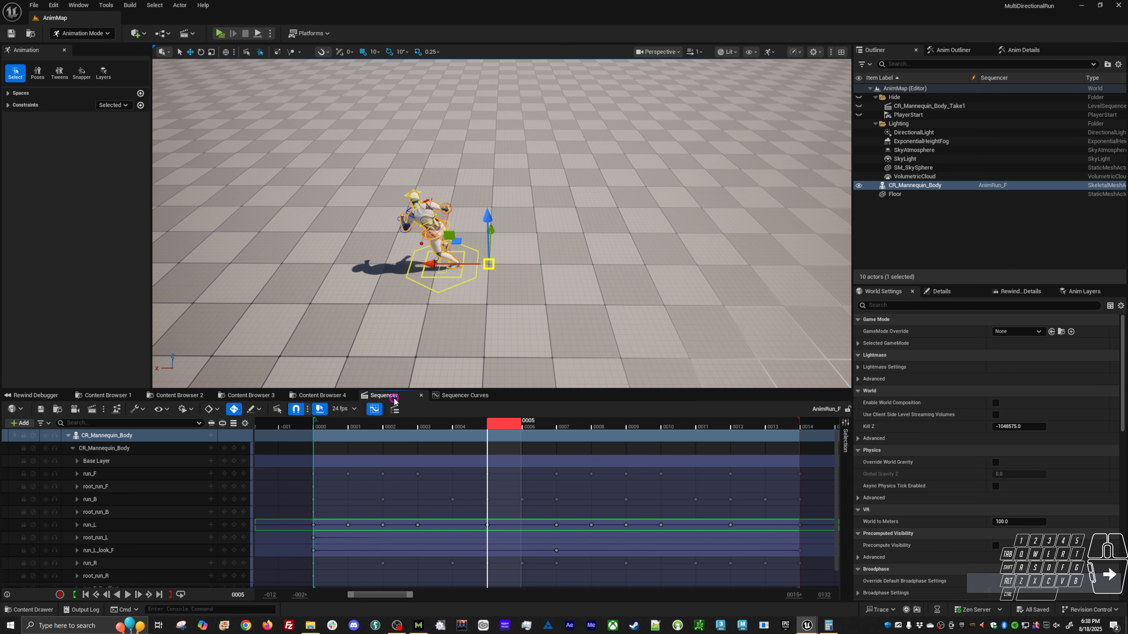
pyautogui.moveTo(526, 429); pyautogui.dragTo(649, 428)
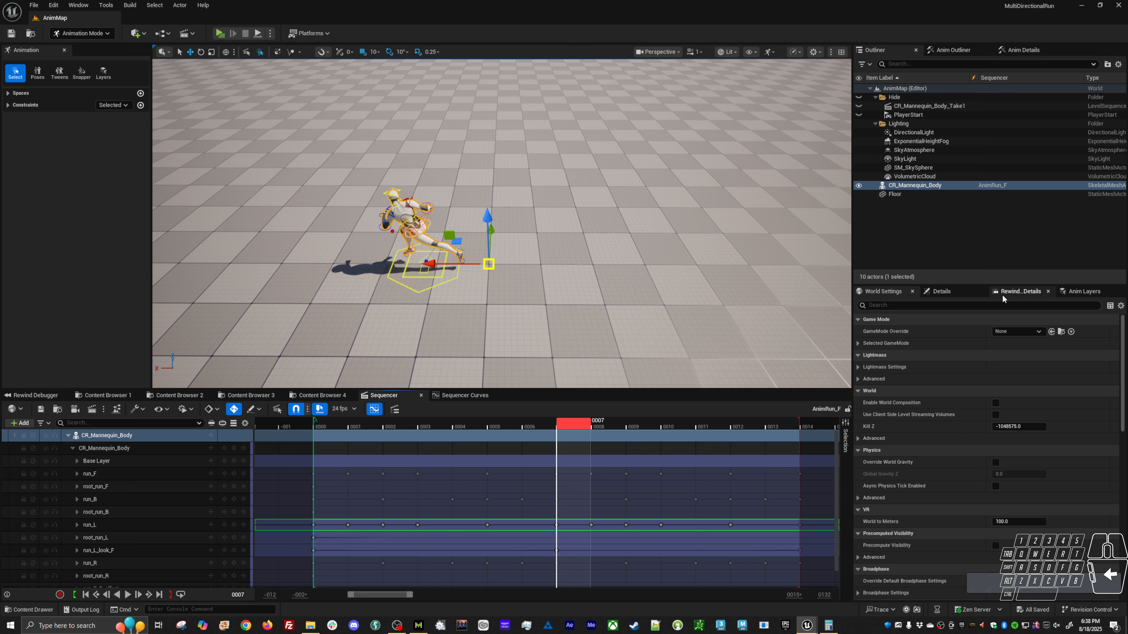
pyautogui.moveTo(475, 429); pyautogui.dragTo(331, 425)
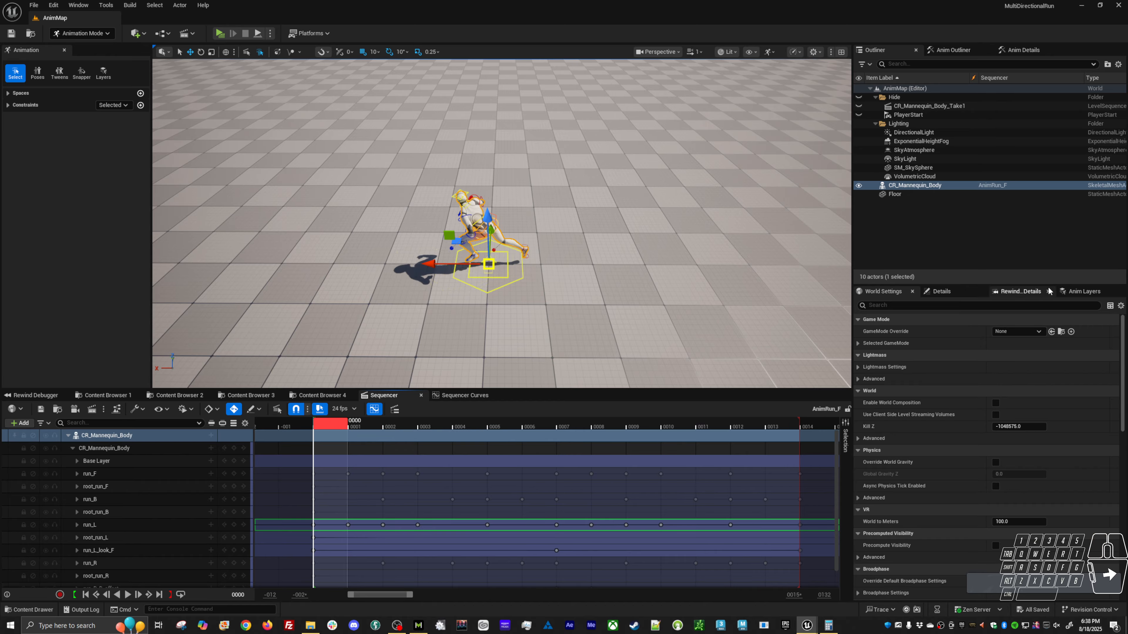
# Mute the run_L, root_run_L and run_L_look_F animation layers of CR_Mannequin_Body.
pyautogui.click(1081, 291)
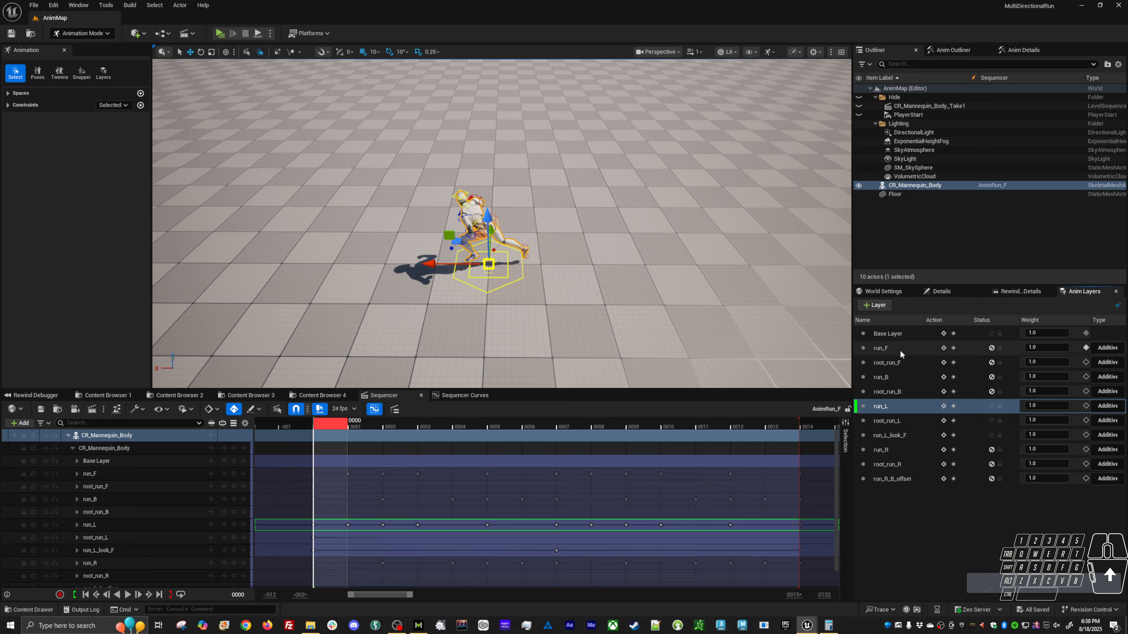
pyautogui.click(991, 406)
pyautogui.click(991, 420)
pyautogui.click(991, 435)
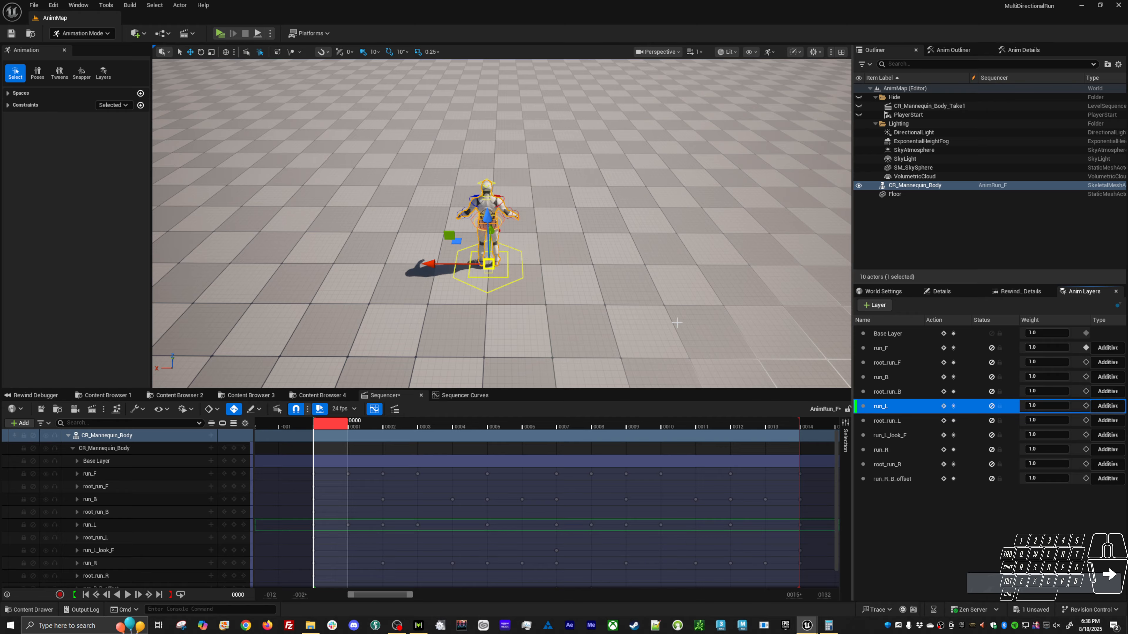
# Play the level and run the character forward, backward and diagonally to check the directional run blending, ending with the preview stopped.
pyautogui.hotkey('alt', 'p')
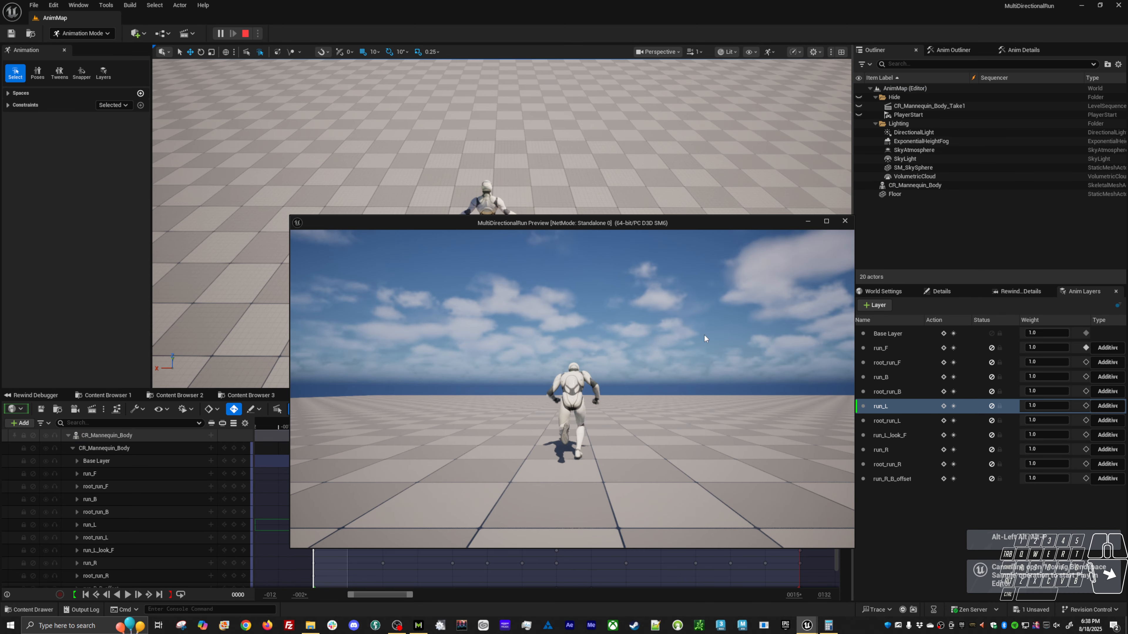
pyautogui.press('w')
pyautogui.press('w')
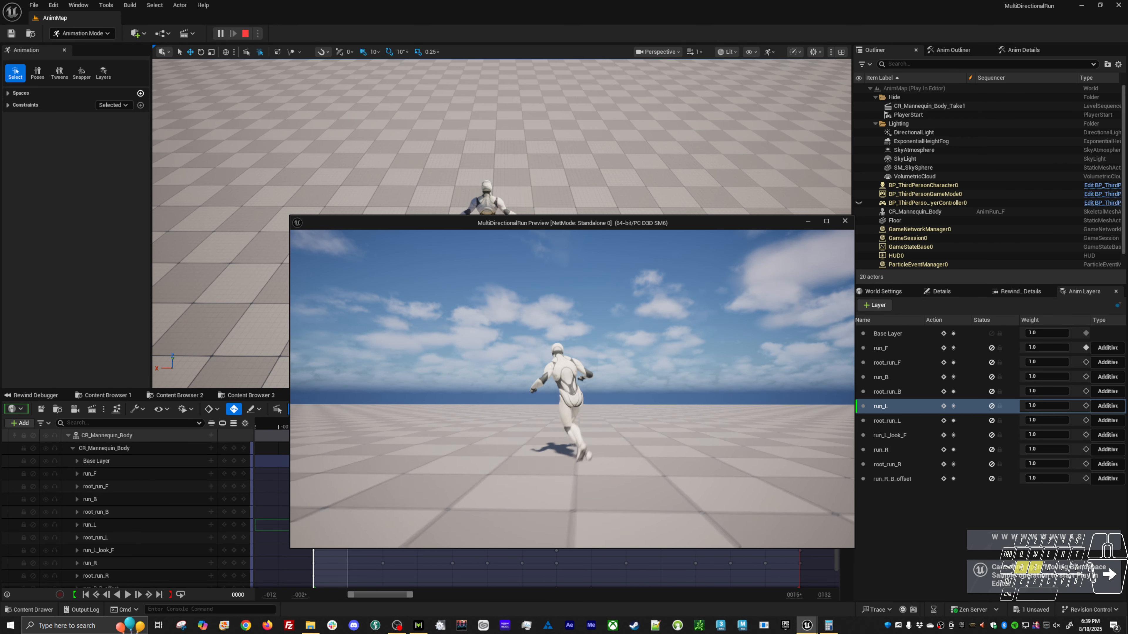
pyautogui.press('s')
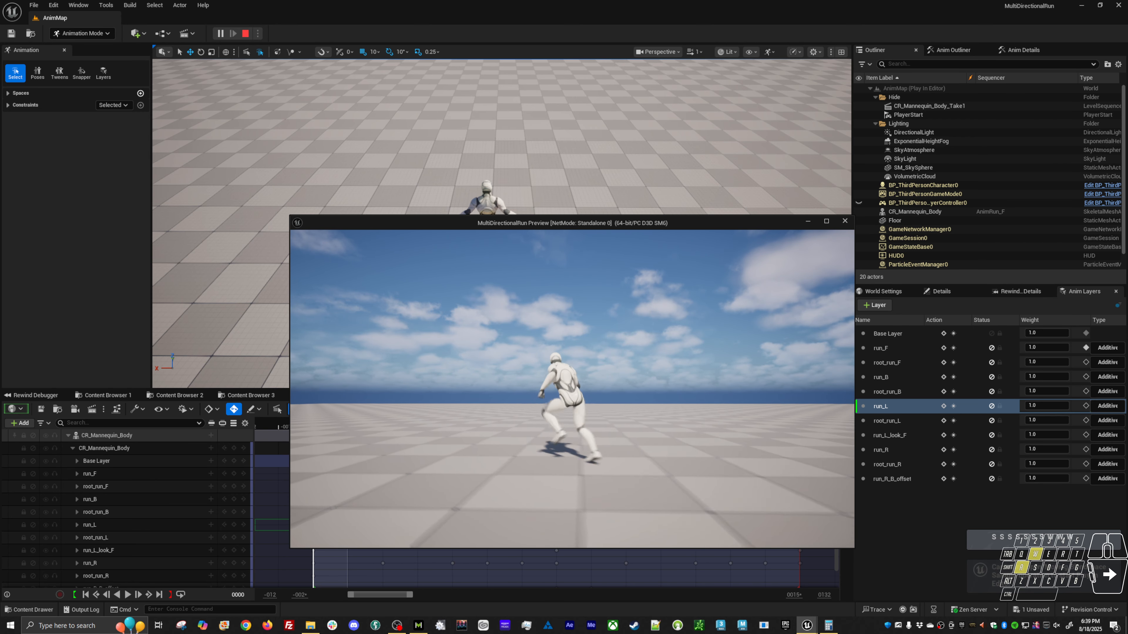
pyautogui.press('w')
pyautogui.press('s')
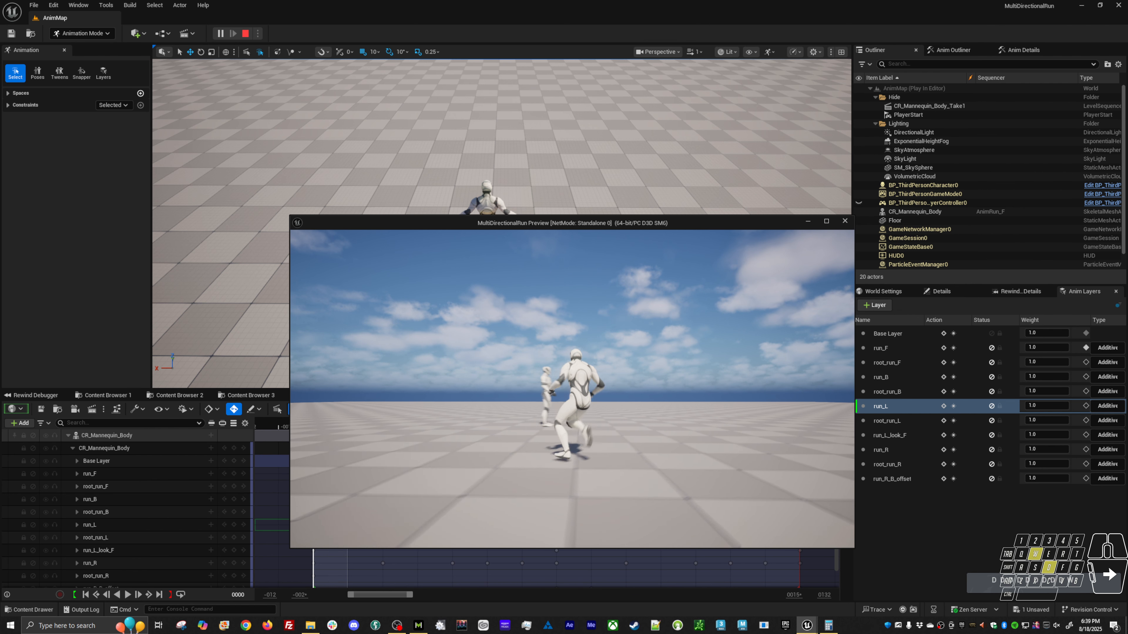
pyautogui.press('s')
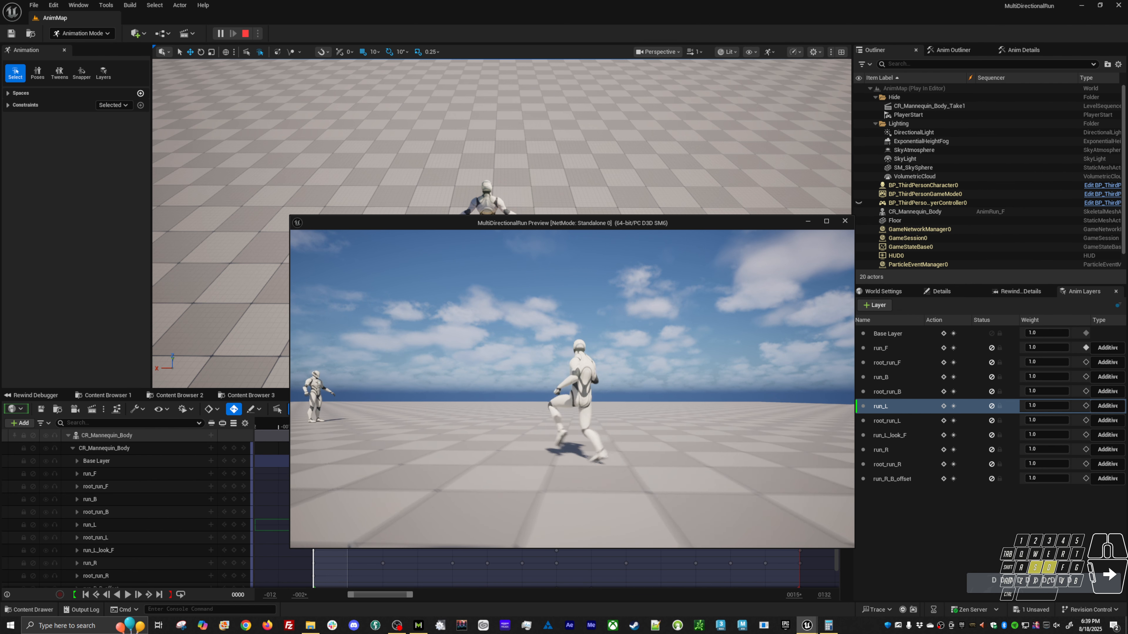
pyautogui.press('w')
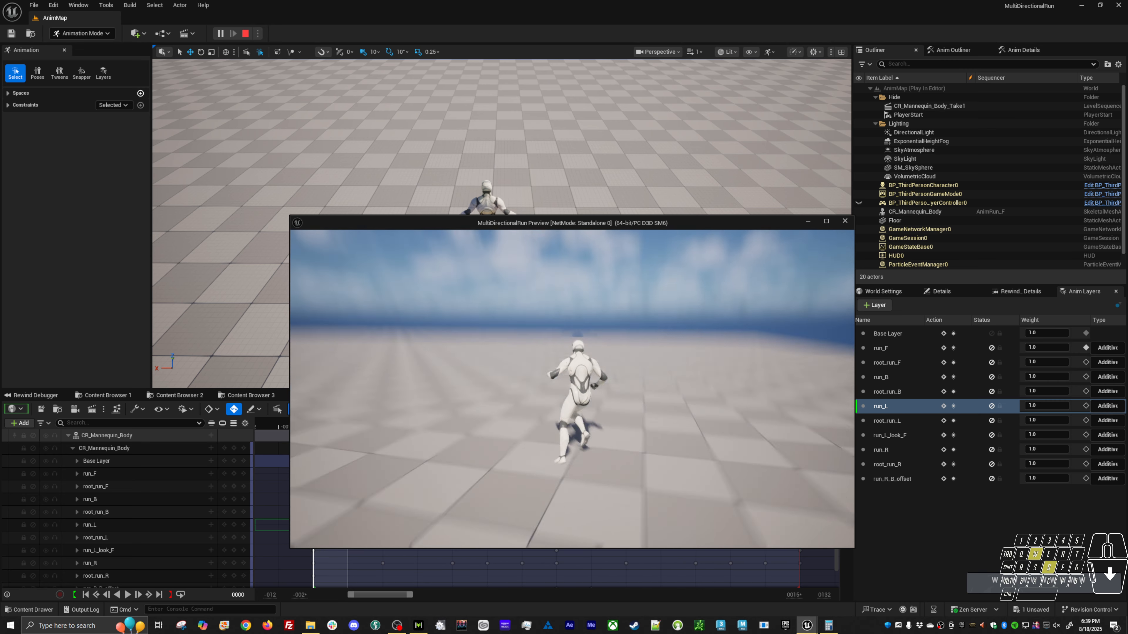
pyautogui.press('a')
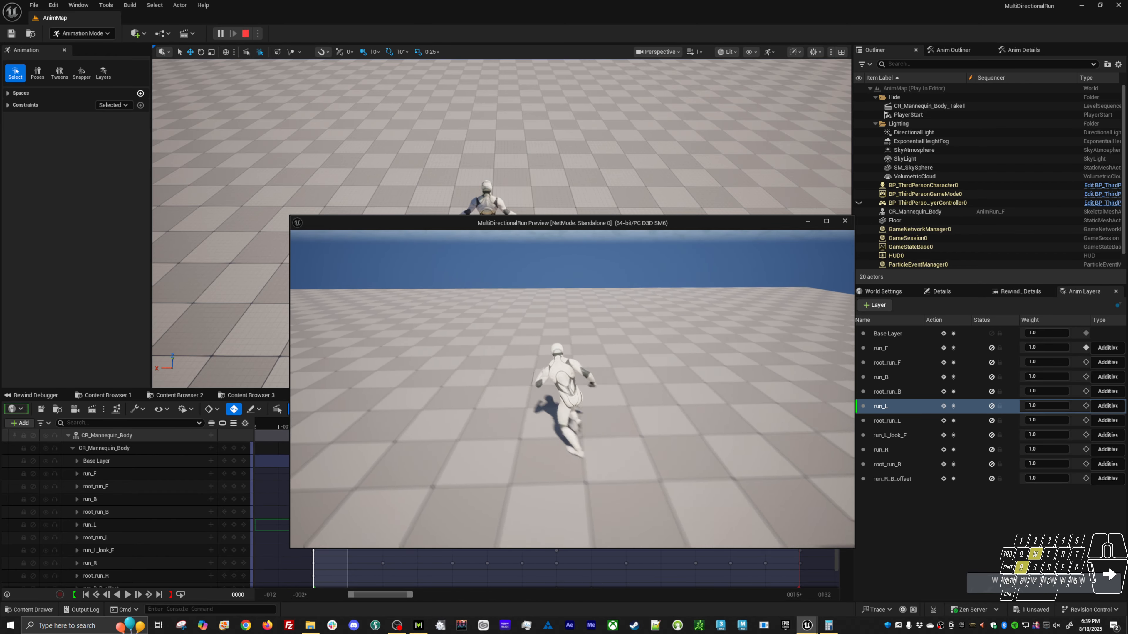
pyautogui.press('s')
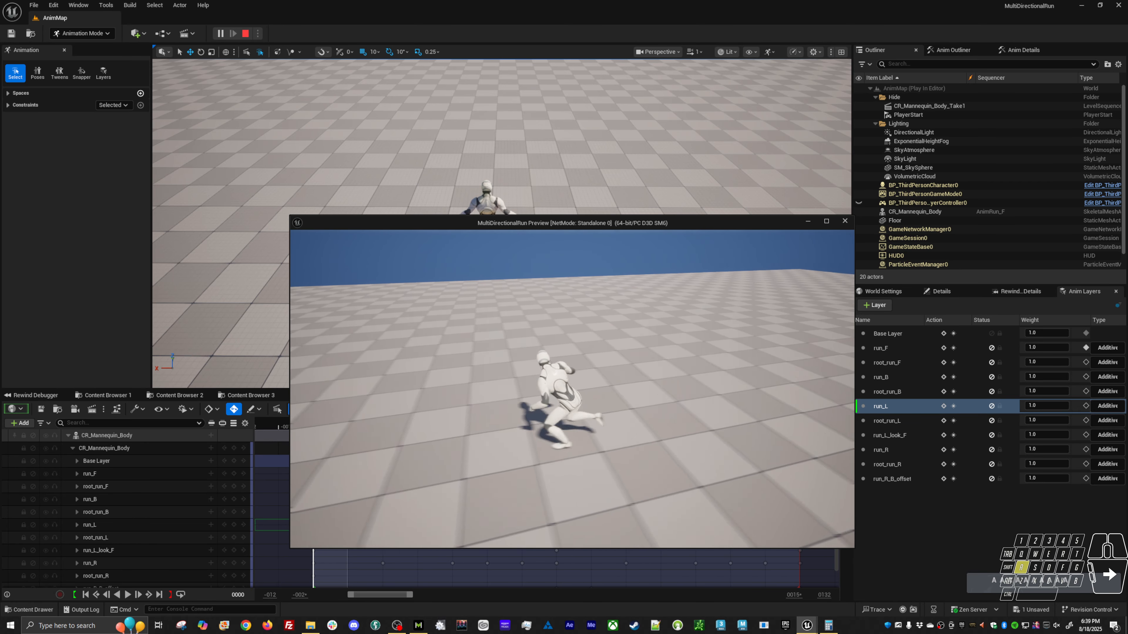
pyautogui.press('w')
pyautogui.press('d')
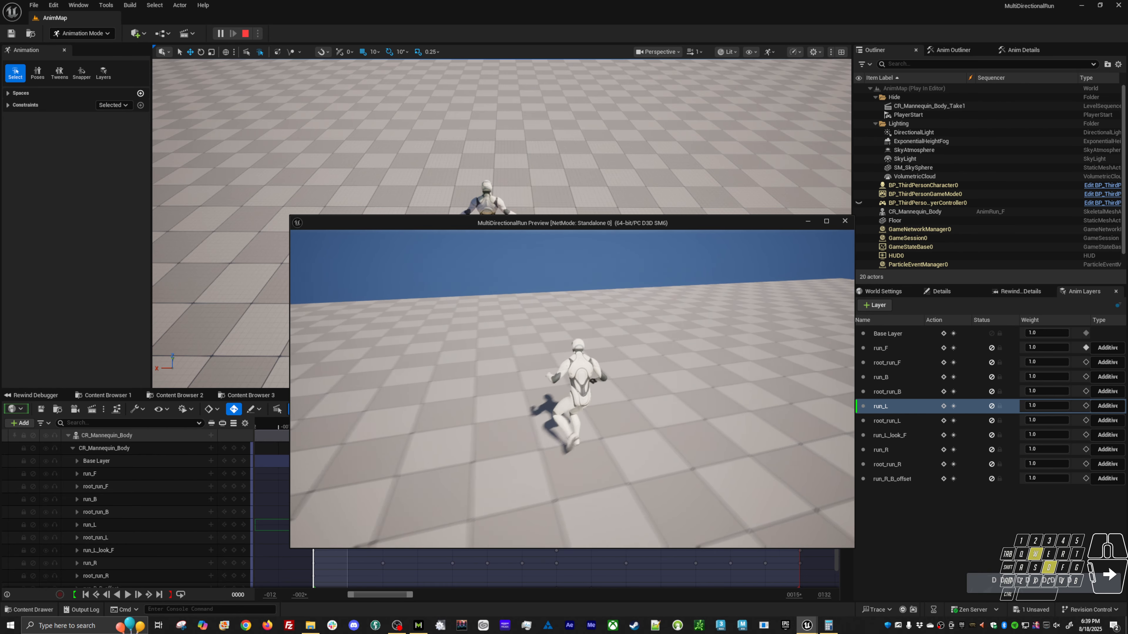
pyautogui.press('Escape')
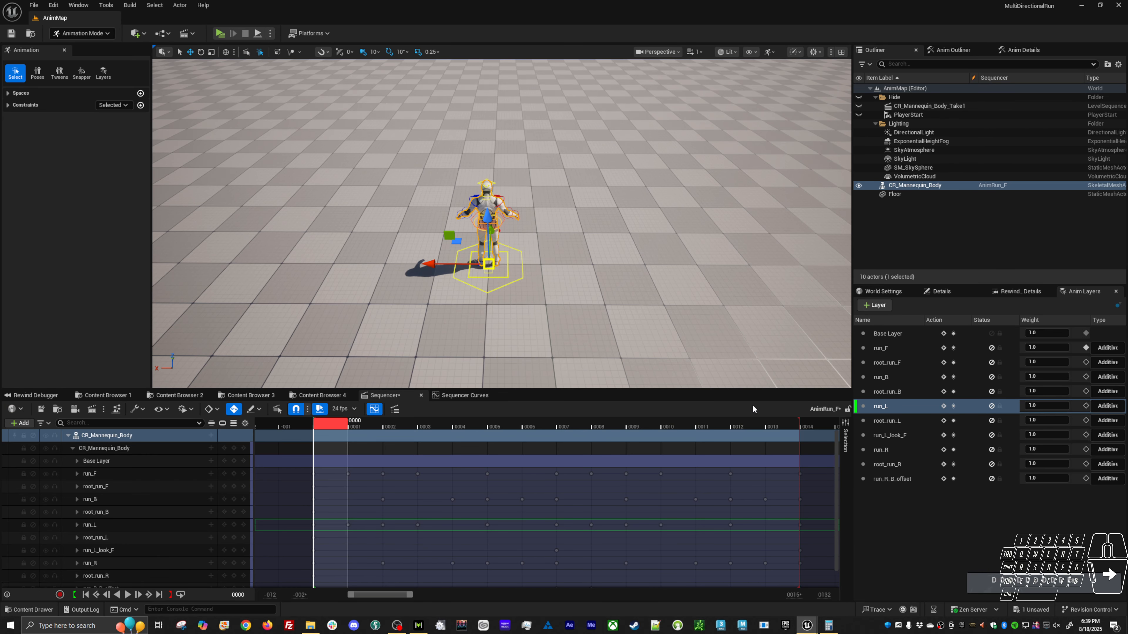
# Move the Sequencer playhead to frame 13, add a Cube shape to the level and reset its location to the origin.
pyautogui.click(776, 428)
pyautogui.keyDown('alt'); pyautogui.moveTo(621, 240); pyautogui.dragTo(512, 258); pyautogui.keyUp('alt')
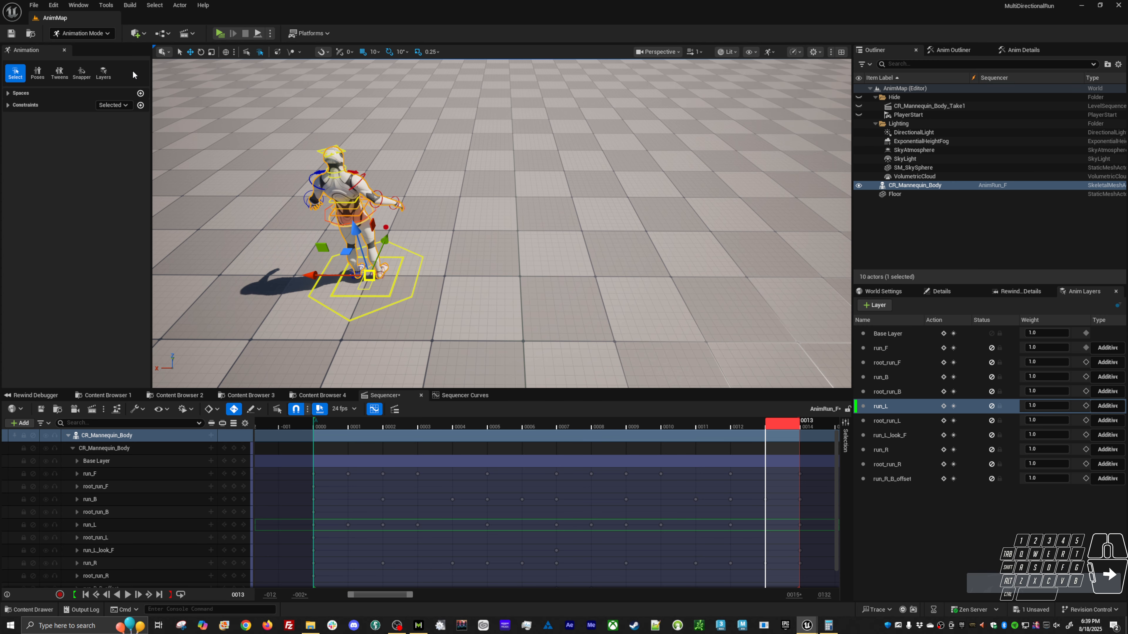
pyautogui.click(137, 33)
pyautogui.moveTo(164, 97)
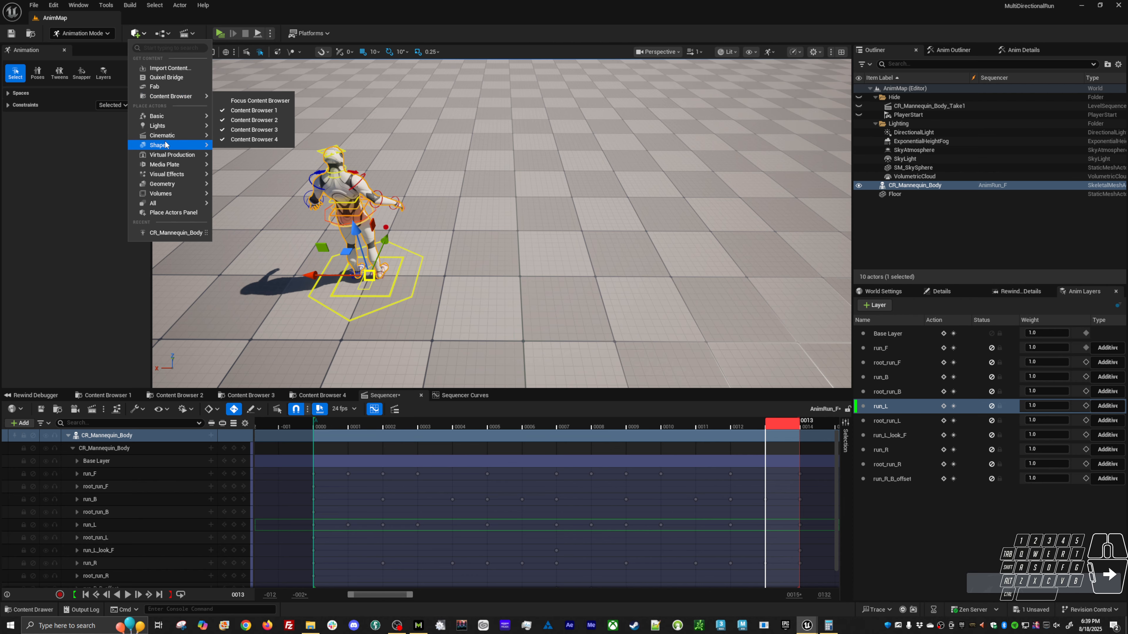
pyautogui.moveTo(165, 146)
pyautogui.click(223, 149)
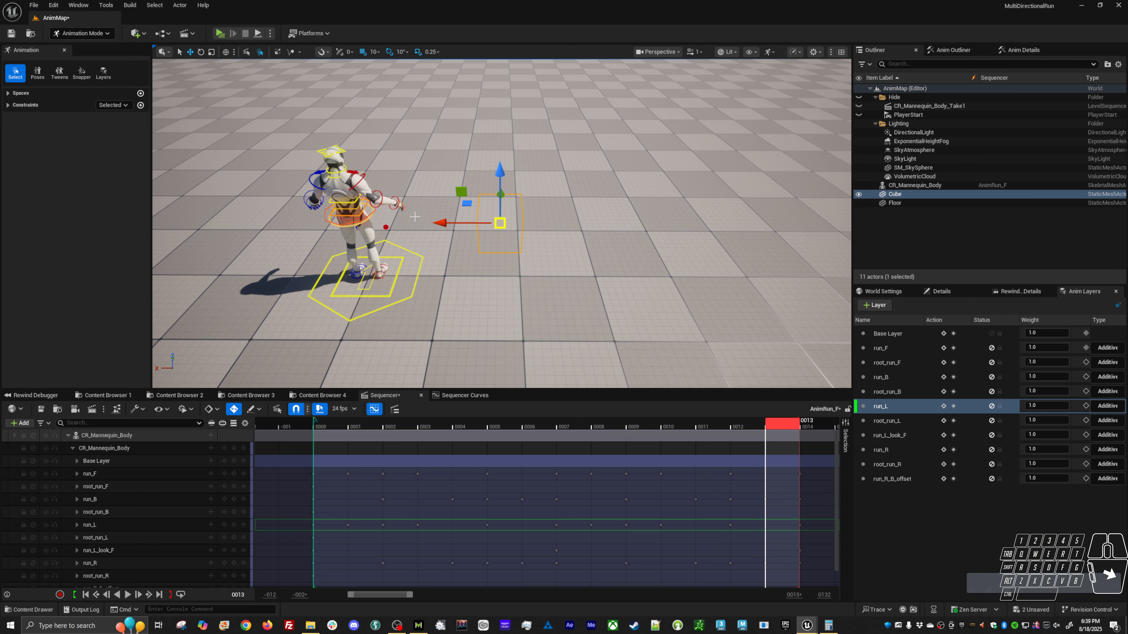
pyautogui.keyDown('alt'); pyautogui.moveTo(553, 275); pyautogui.dragTo(642, 293); pyautogui.keyUp('alt')
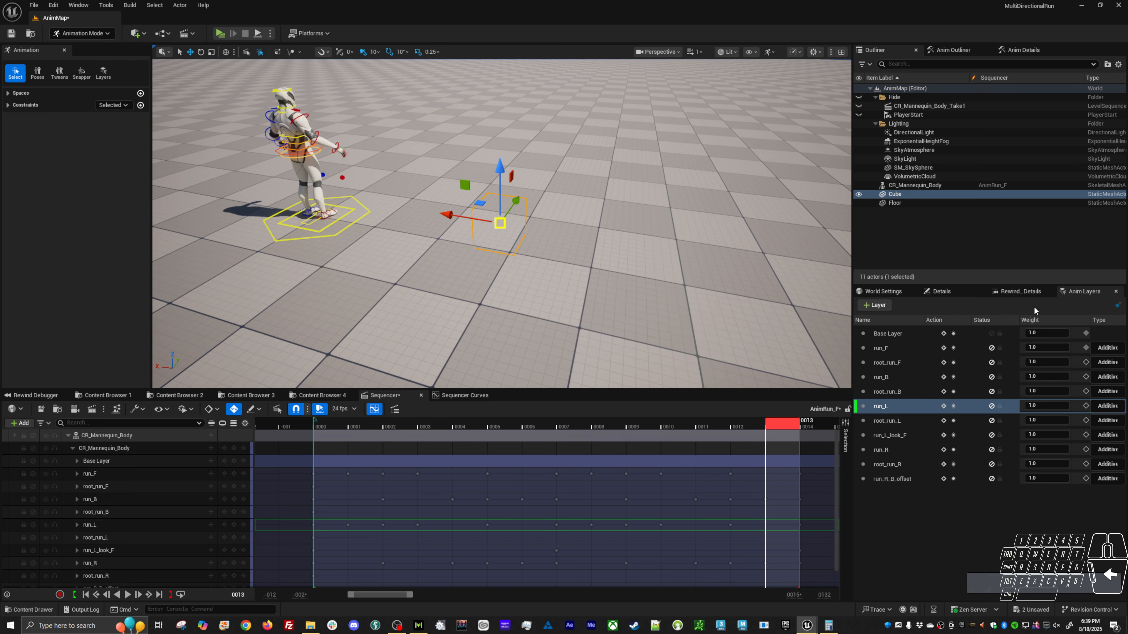
pyautogui.click(938, 291)
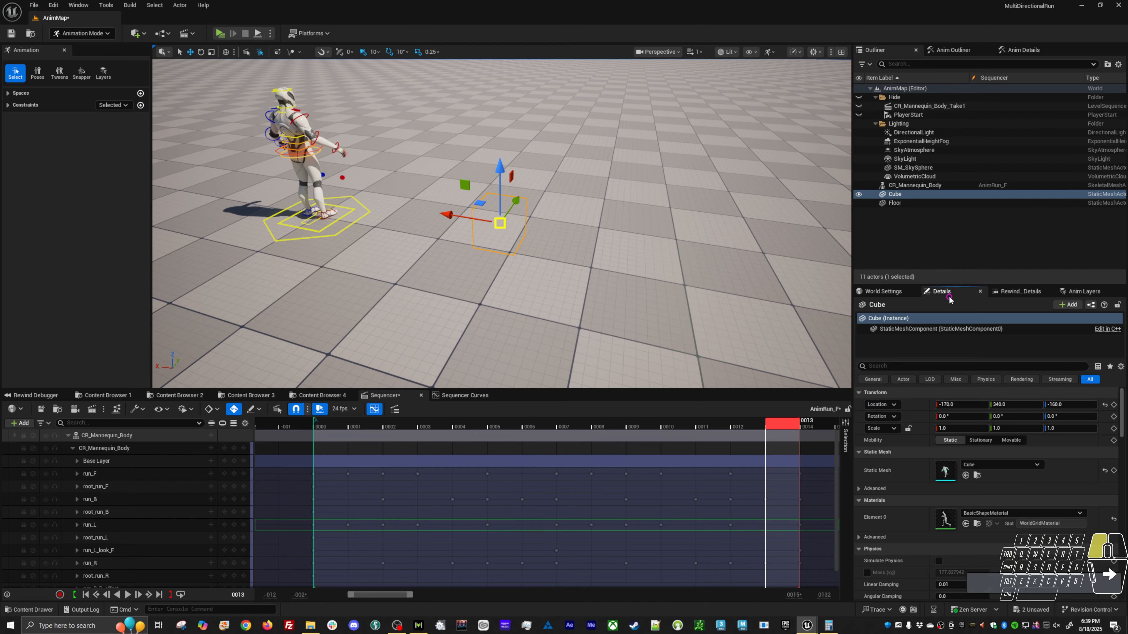
pyautogui.click(1104, 404)
# Set the cube's scale to 0.25 on all axes and duplicate it, with the copy's location reset to the origin.
pyautogui.keyDown('alt'); pyautogui.moveTo(600, 249); pyautogui.dragTo(440, 220); pyautogui.keyUp('alt')
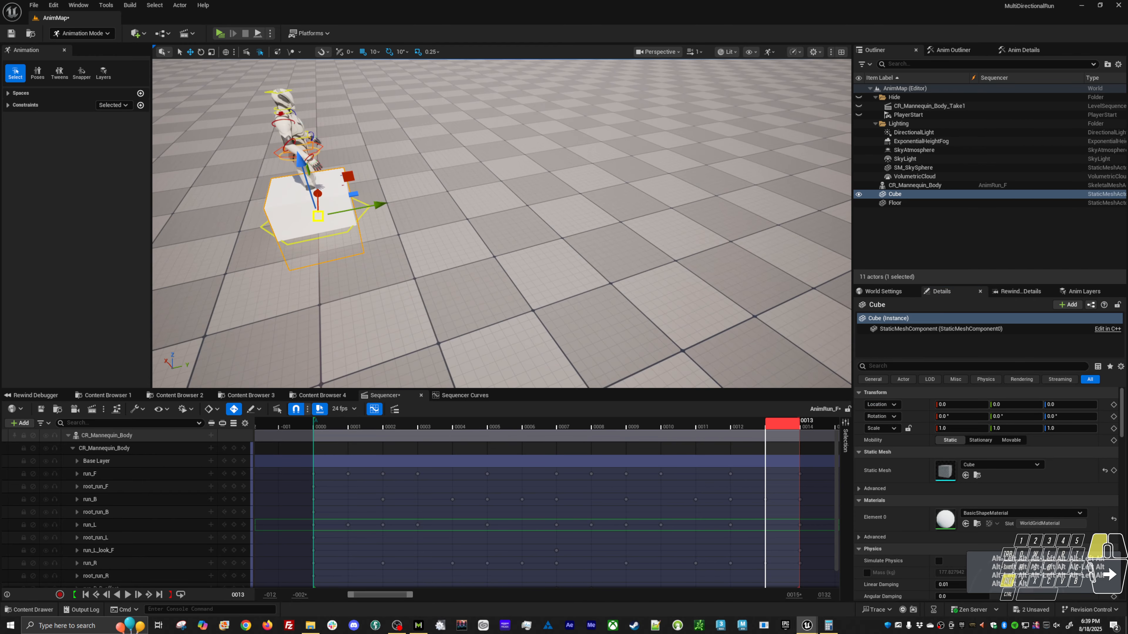
pyautogui.click(948, 428)
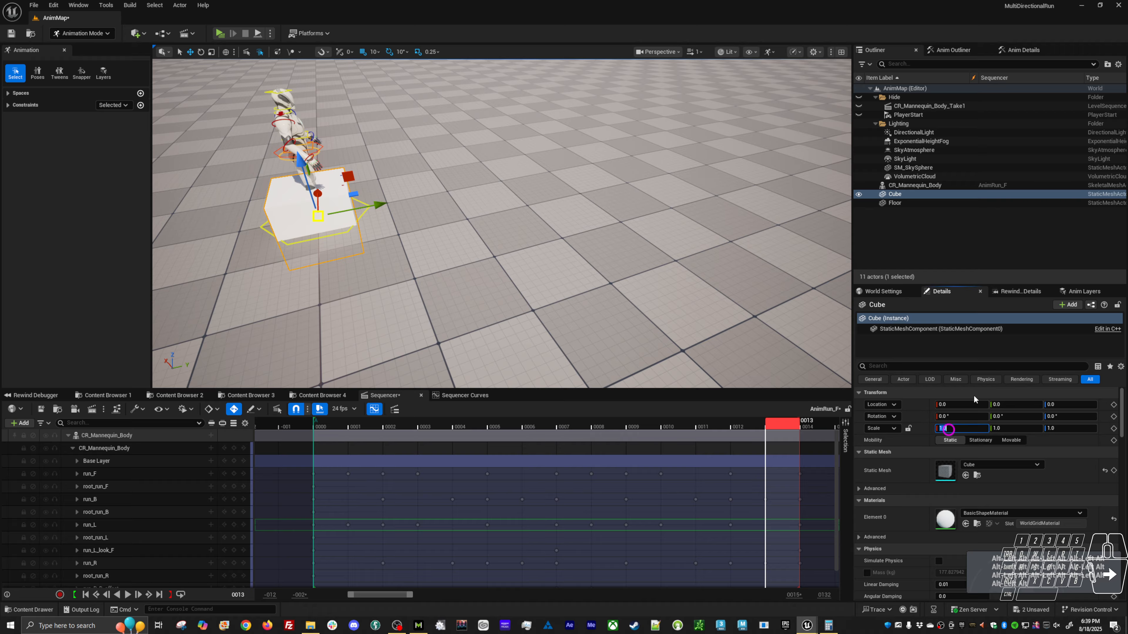
pyautogui.write('.25')
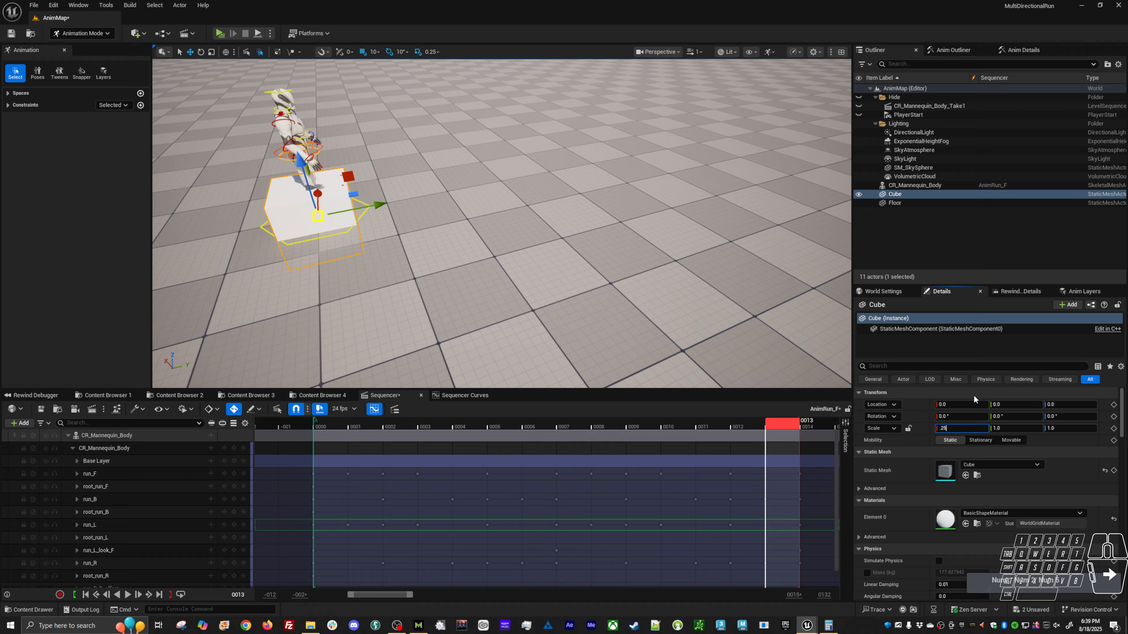
pyautogui.press('Tab')
pyautogui.write('.25')
pyautogui.press('Tab')
pyautogui.write('.25')
pyautogui.press('Return')
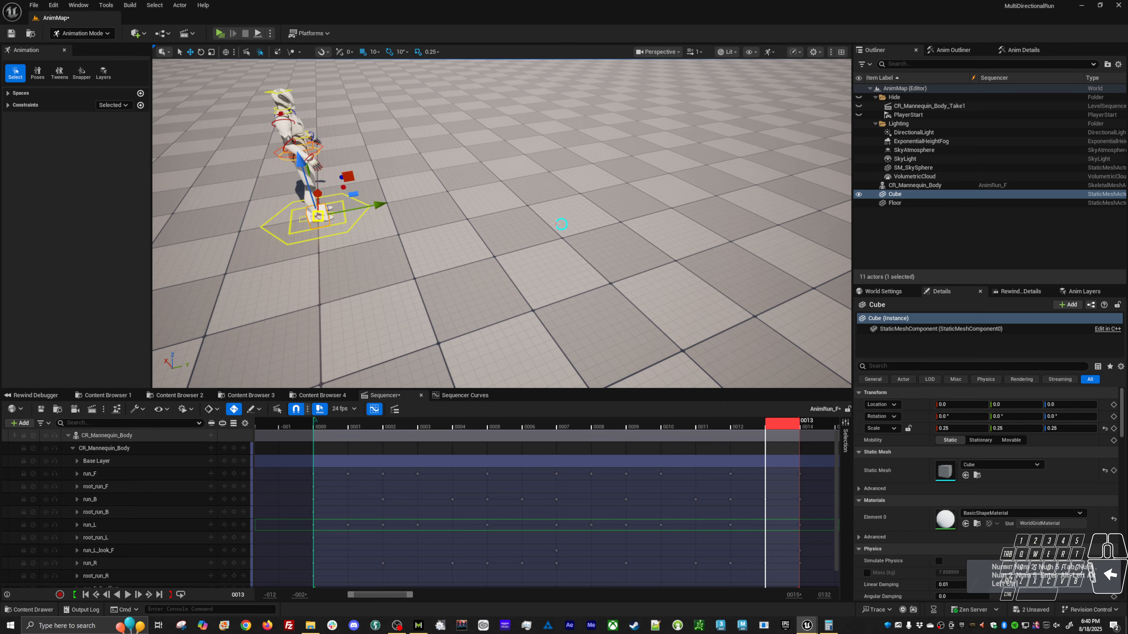
pyautogui.hotkey('ctrl', 'd')
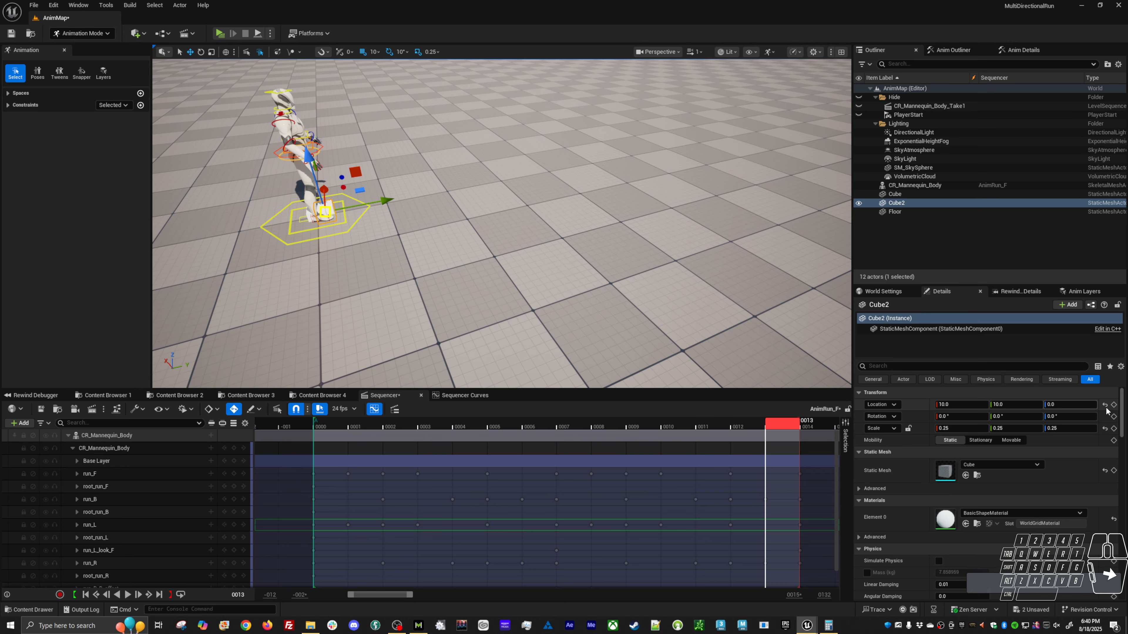
pyautogui.click(1105, 404)
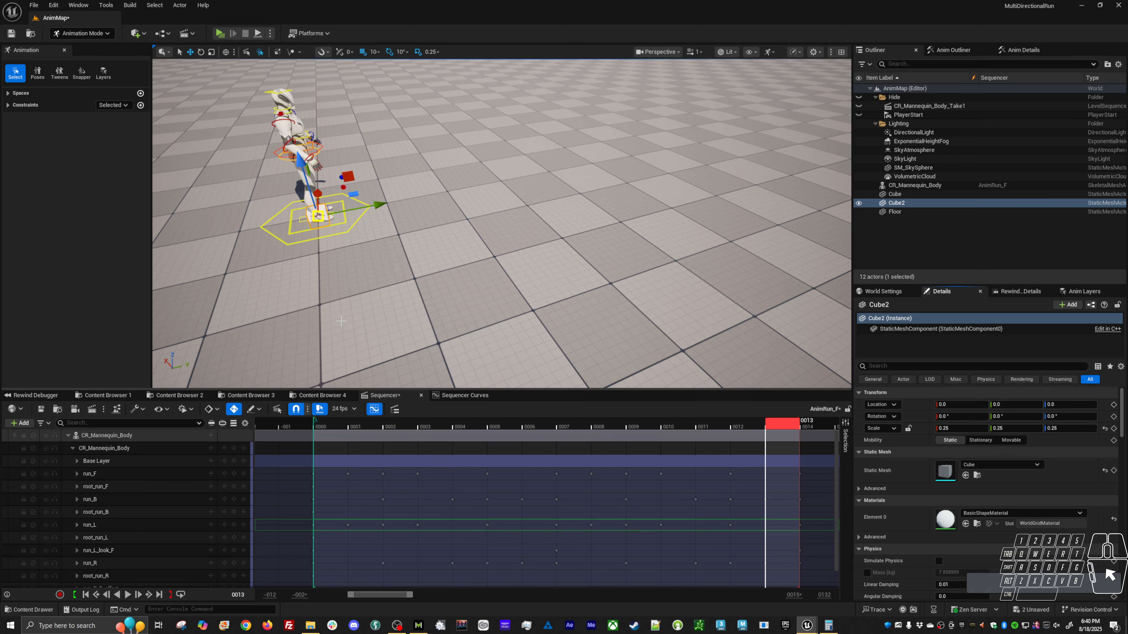
# Copy the value of the frame 24 key on the mannequin's outer ground control from the root_run_L layer's curve.
pyautogui.click(362, 222)
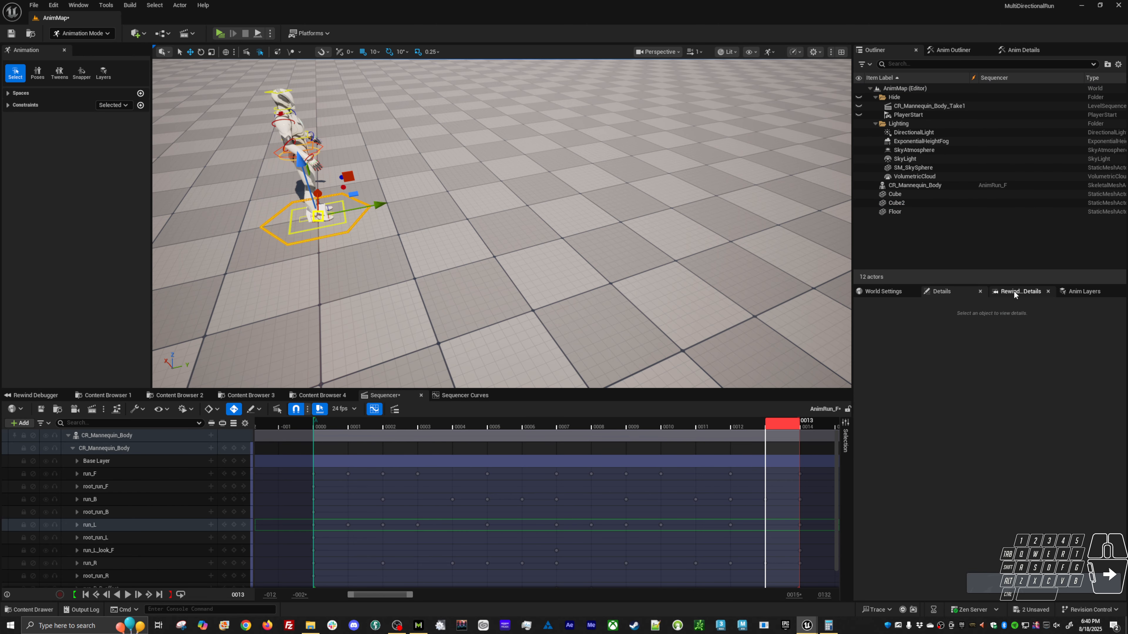
pyautogui.click(1085, 292)
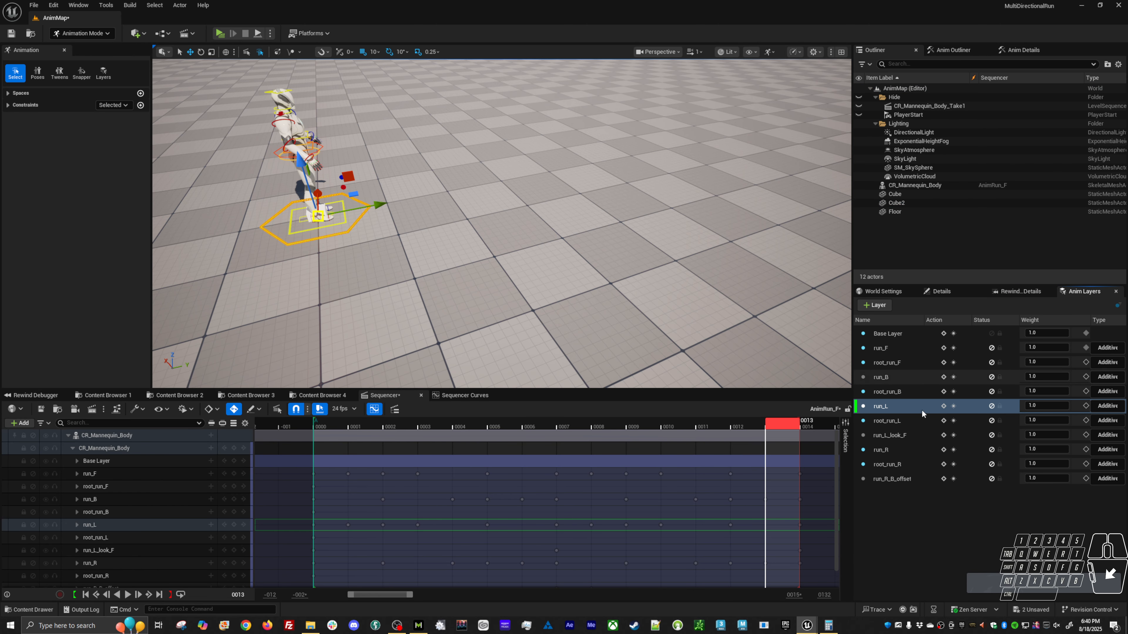
pyautogui.click(480, 395)
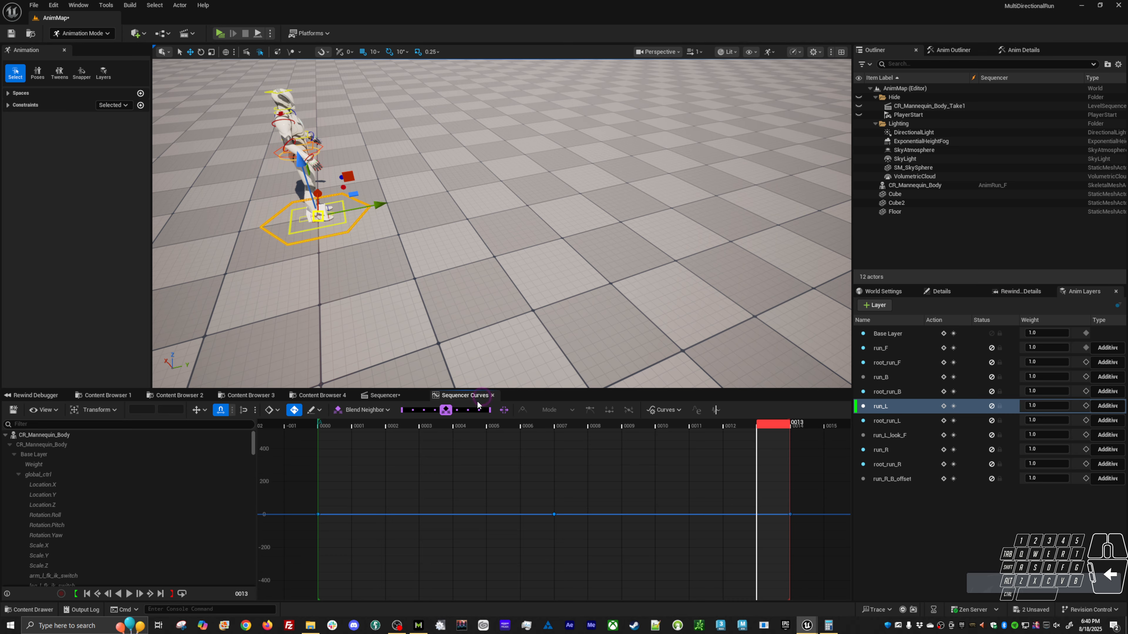
pyautogui.click(899, 420)
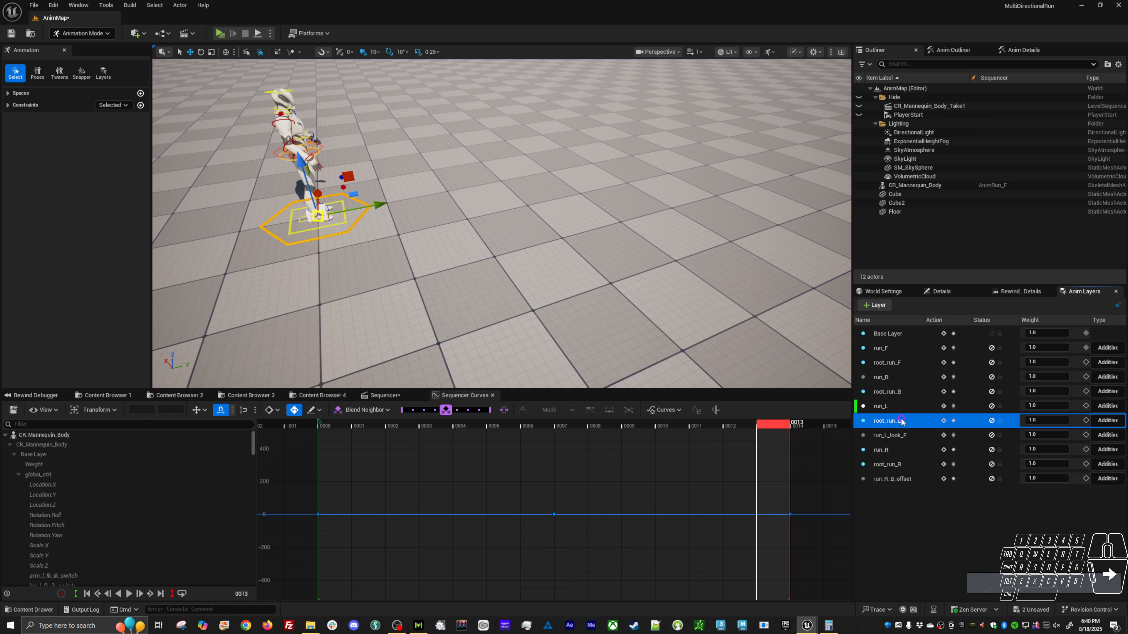
pyautogui.moveTo(764, 469); pyautogui.dragTo(802, 435)
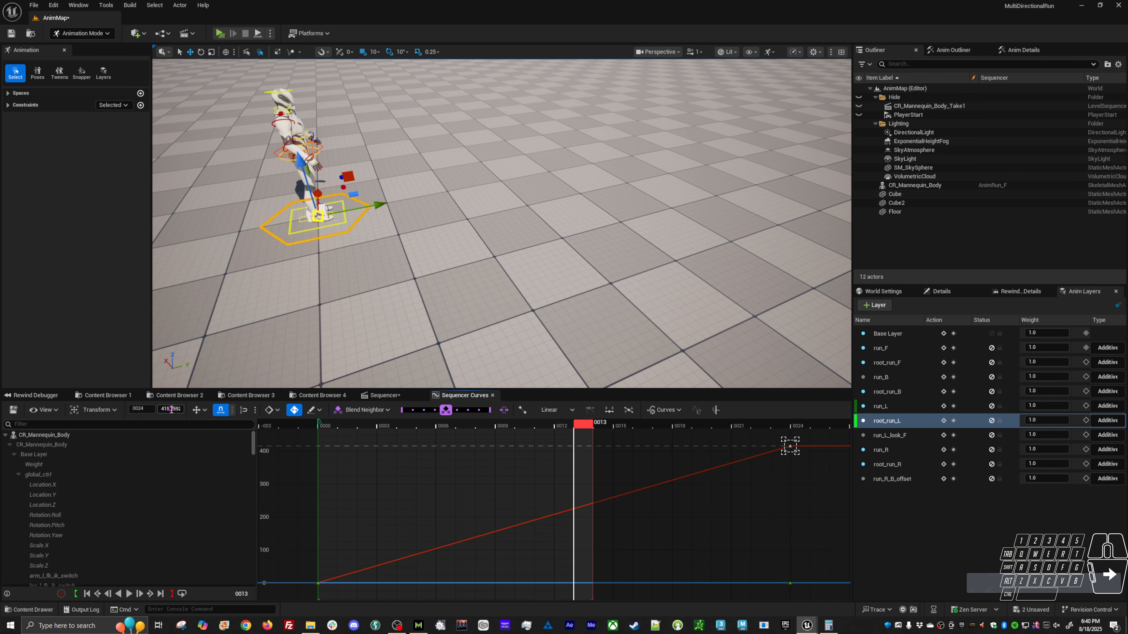
pyautogui.click(171, 409)
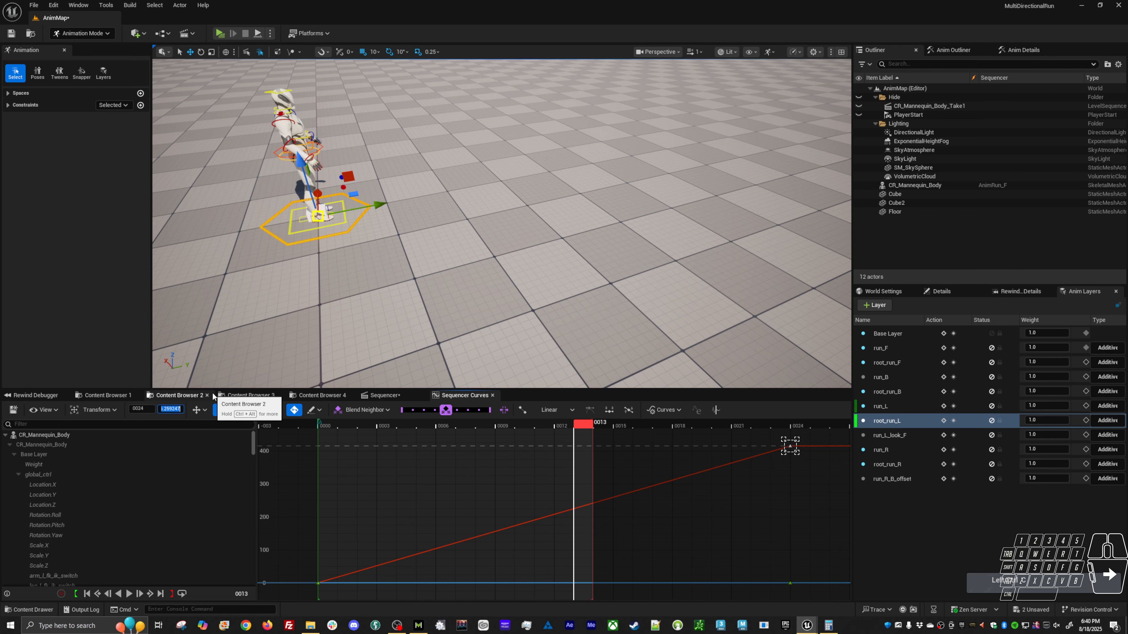
# Deselect the rig control and attach Cube2 to Cube as its child in the Outliner.
pyautogui.click(395, 229)
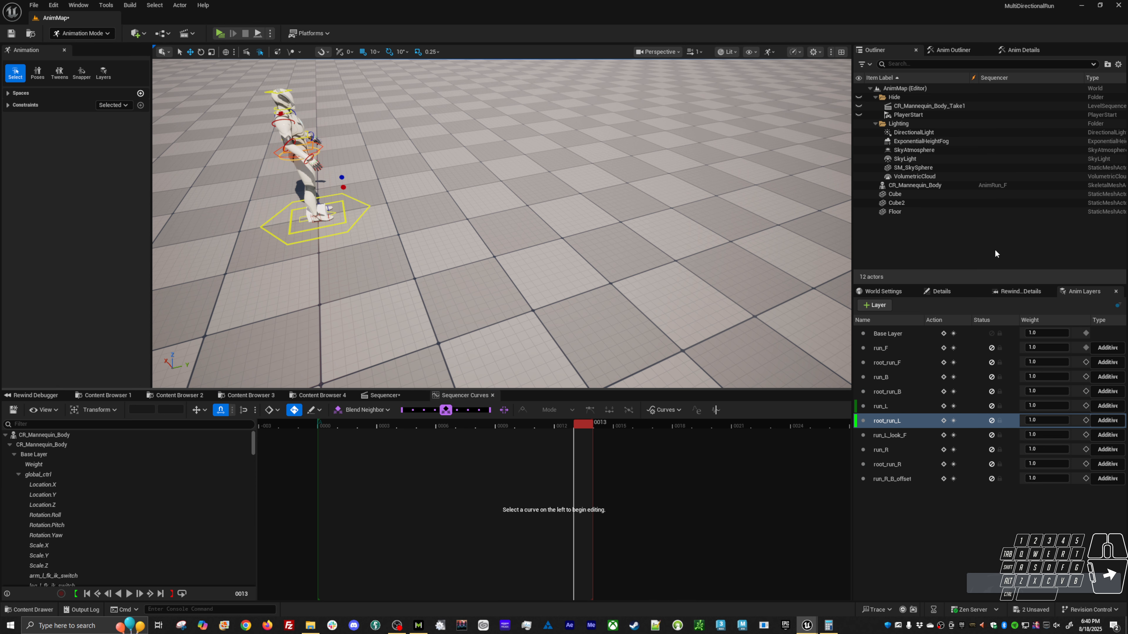
pyautogui.click(905, 203)
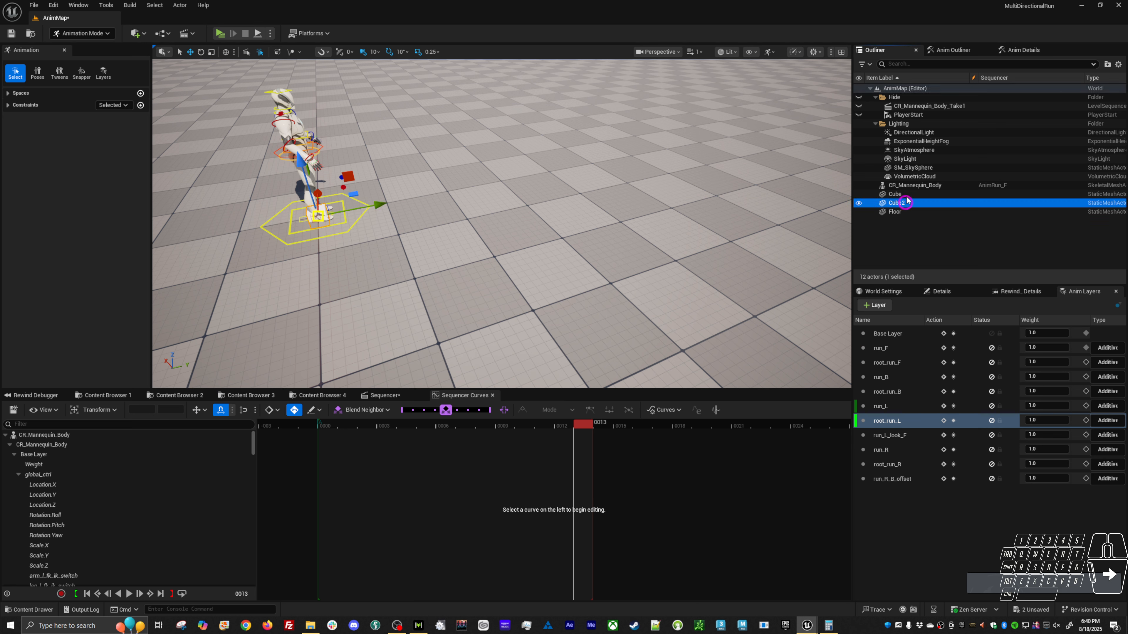
pyautogui.moveTo(906, 203)
pyautogui.mouseDown()
pyautogui.moveTo(902, 194)
pyautogui.moveTo(893, 207)
pyautogui.mouseUp()
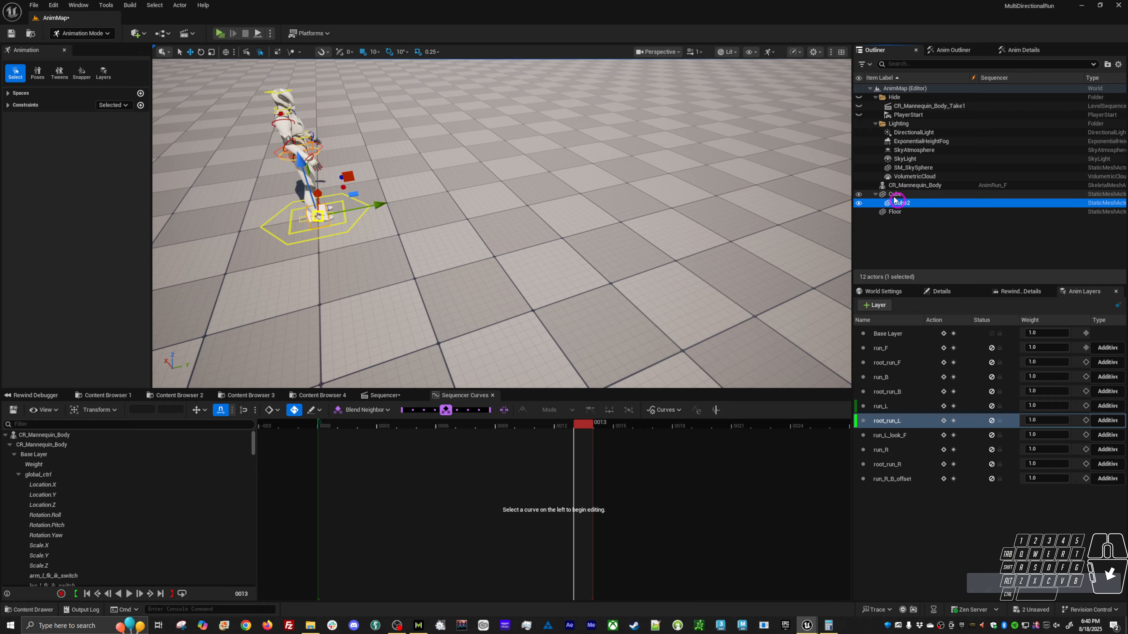
# Paste the copied key value of about 415.26 as Cube2's Y location.
pyautogui.keyDown('alt'); pyautogui.moveTo(423, 237); pyautogui.dragTo(411, 243); pyautogui.keyUp('alt')
pyautogui.click(877, 291)
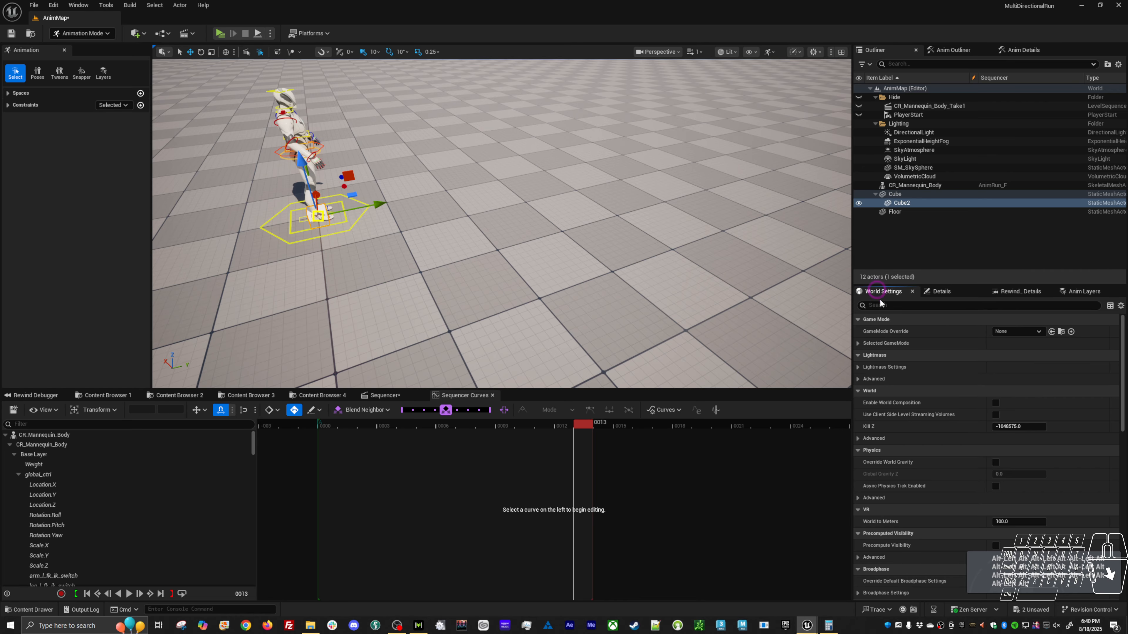
pyautogui.click(937, 292)
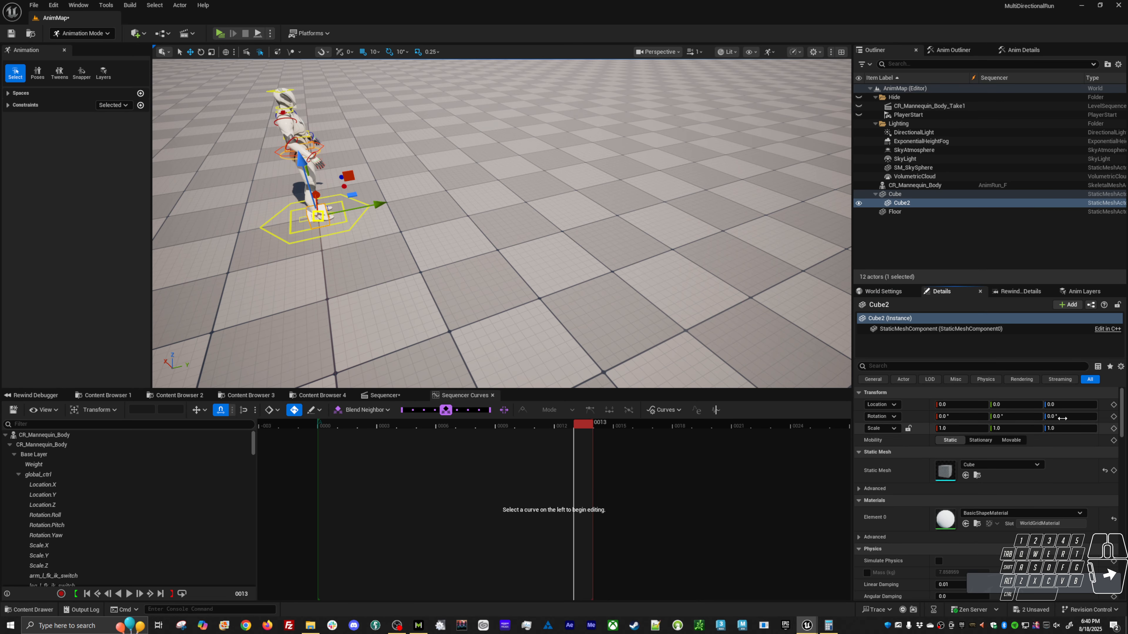
pyautogui.click(1049, 405)
pyautogui.click(1011, 408)
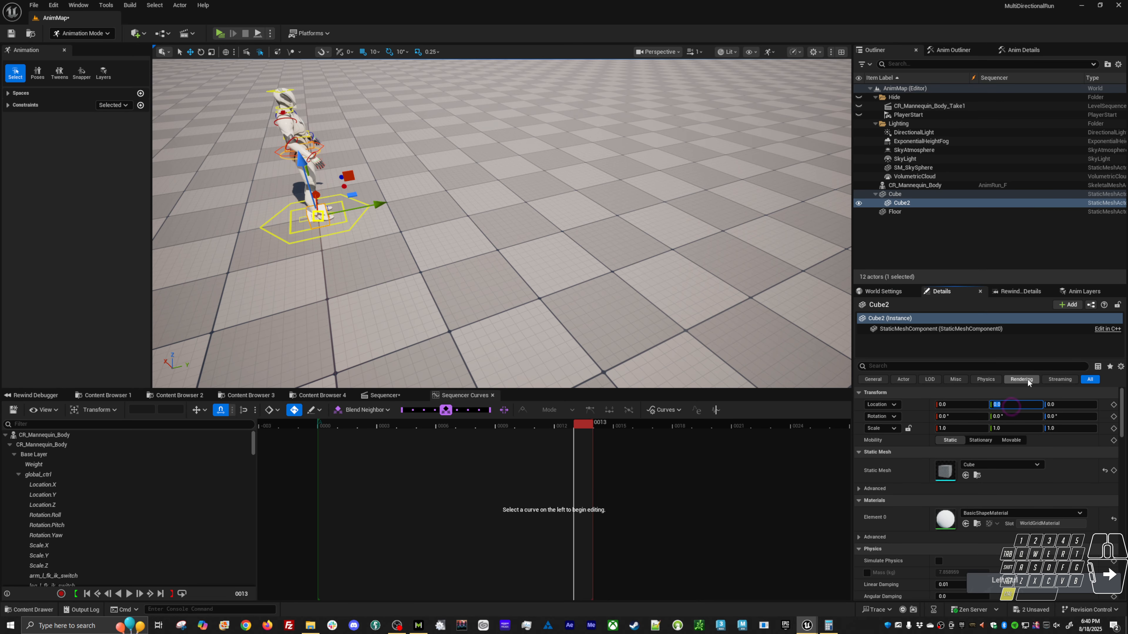
pyautogui.press('Return')
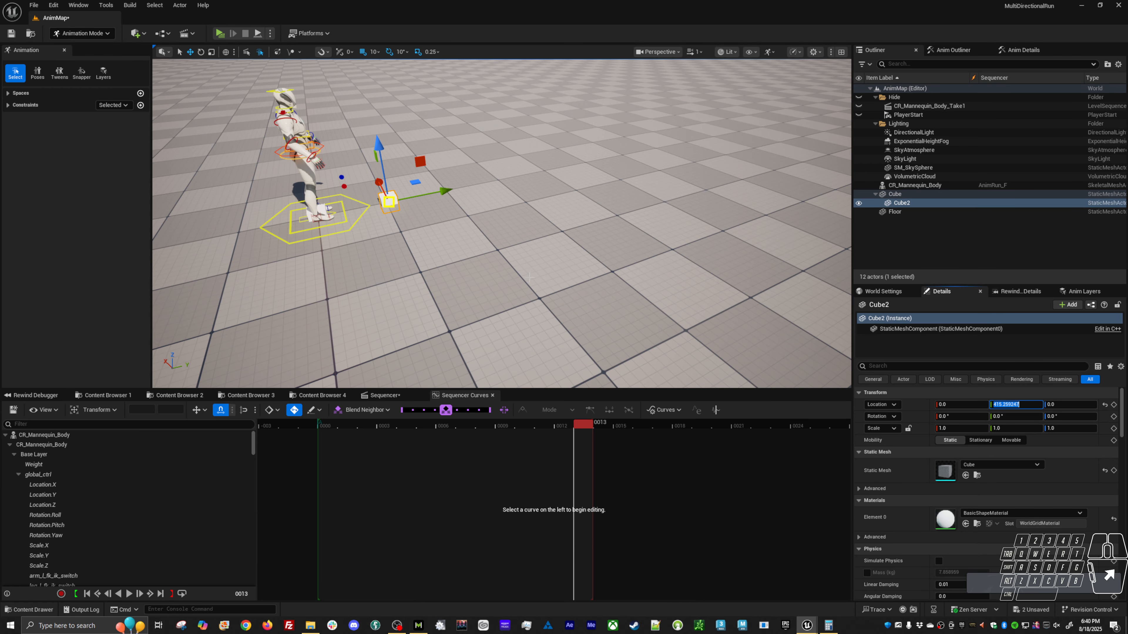
pyautogui.moveTo(533, 240)
pyautogui.keyDown('alt'); pyautogui.mouseDown()
pyautogui.moveTo(572, 235)
pyautogui.moveTo(541, 195)
pyautogui.moveTo(533, 237)
pyautogui.mouseUp(); pyautogui.keyUp('alt')
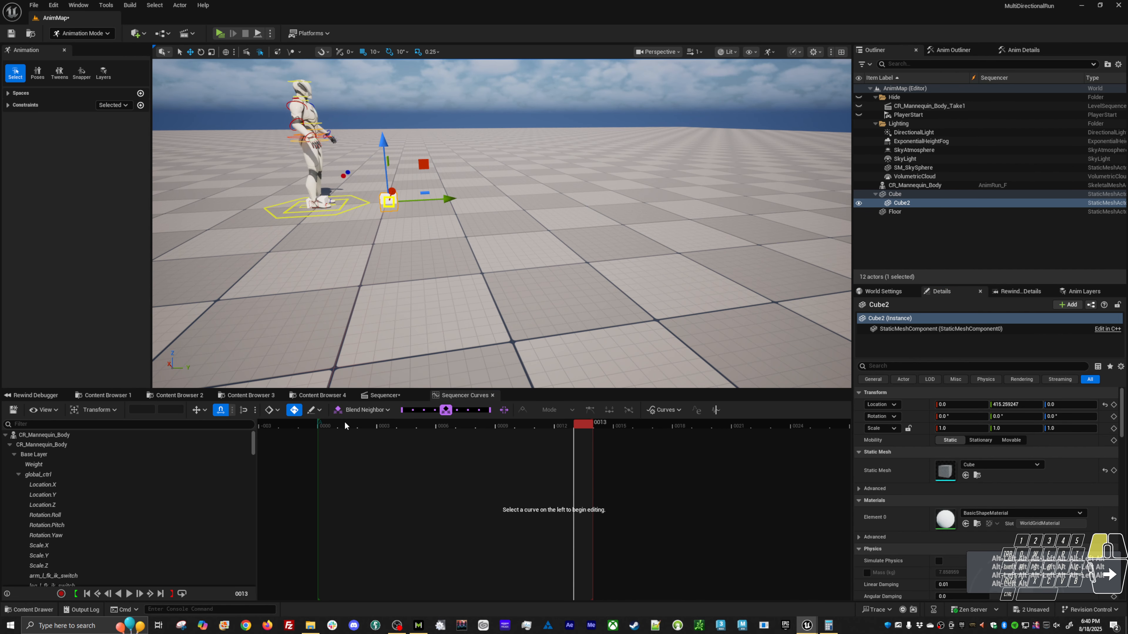
# Select the mannequin's outer ground control and move the playhead to frame 24.
pyautogui.moveTo(344, 422); pyautogui.dragTo(628, 414)
pyautogui.click(586, 420)
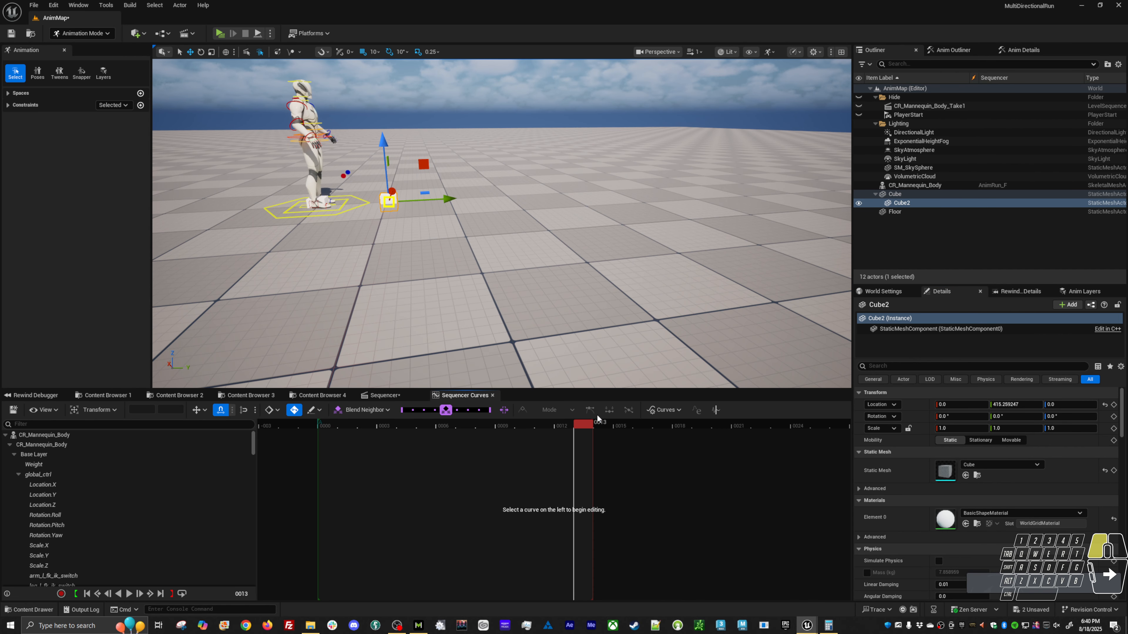
pyautogui.click(598, 416)
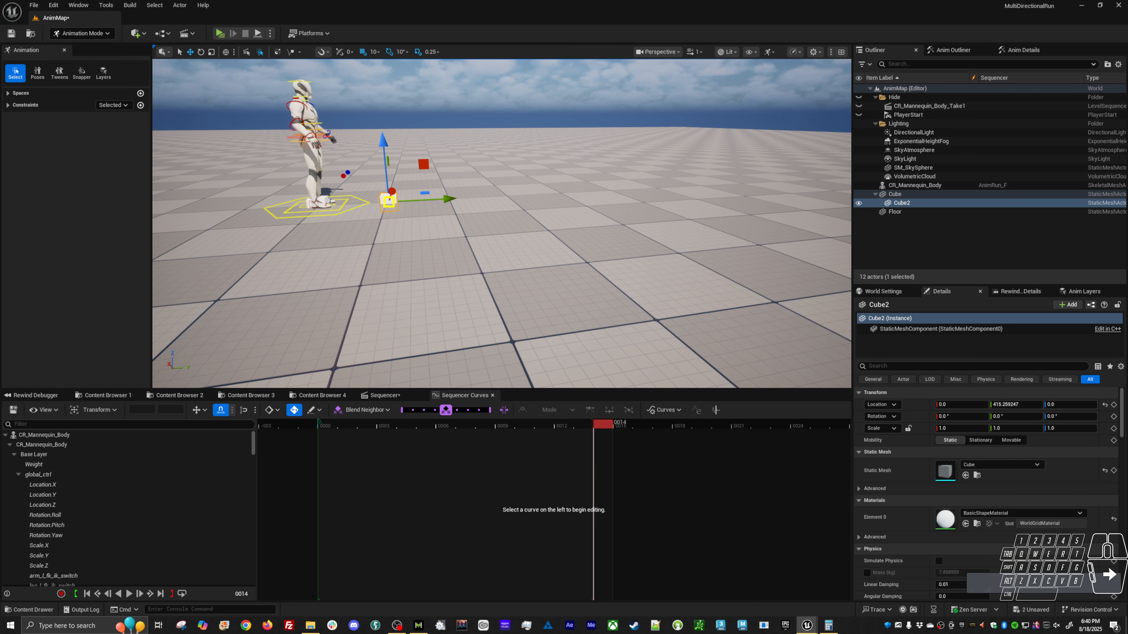
pyautogui.click(356, 215)
pyautogui.click(352, 207)
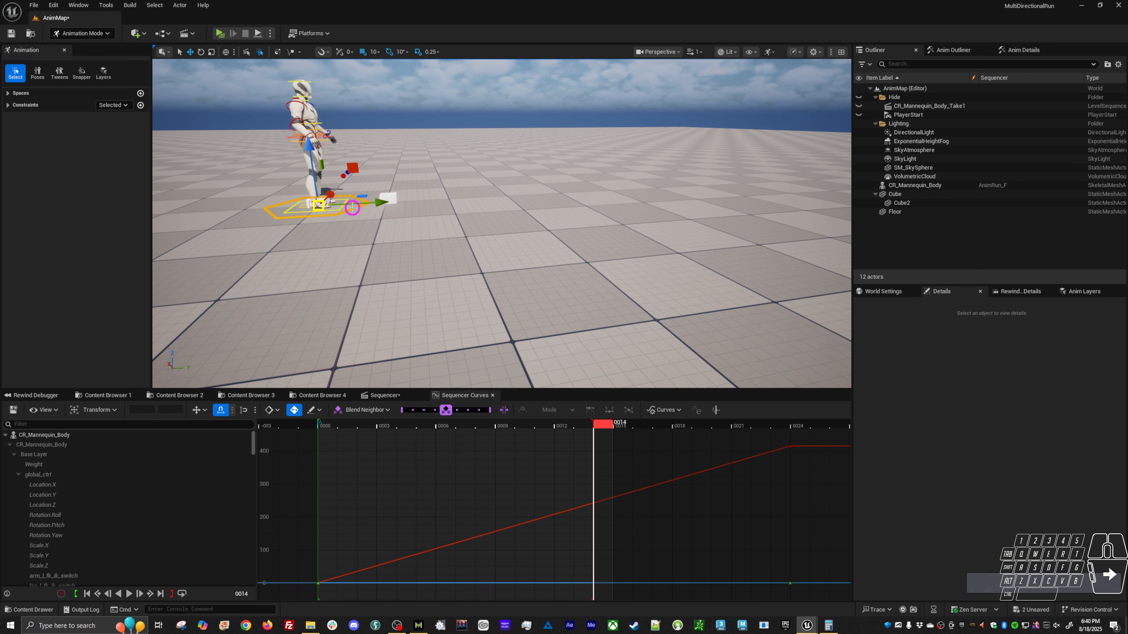
pyautogui.click(801, 426)
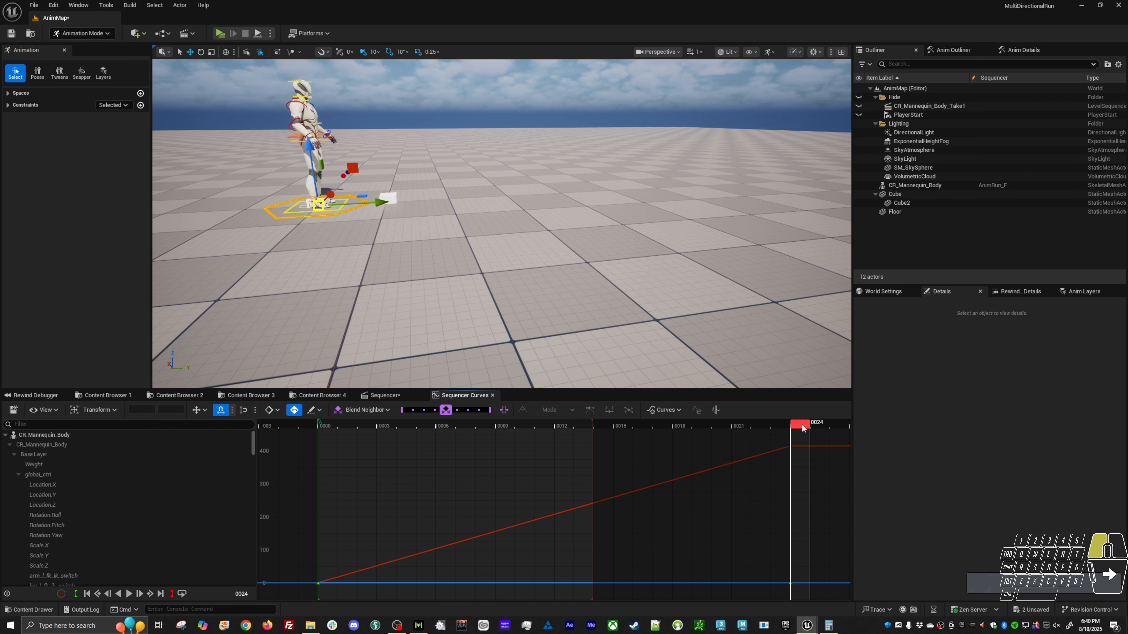
# Unmute the root_run_F animation layer and scrub from frame 24 back to frame 0 to compare the mannequin's position with the cubes.
pyautogui.click(883, 292)
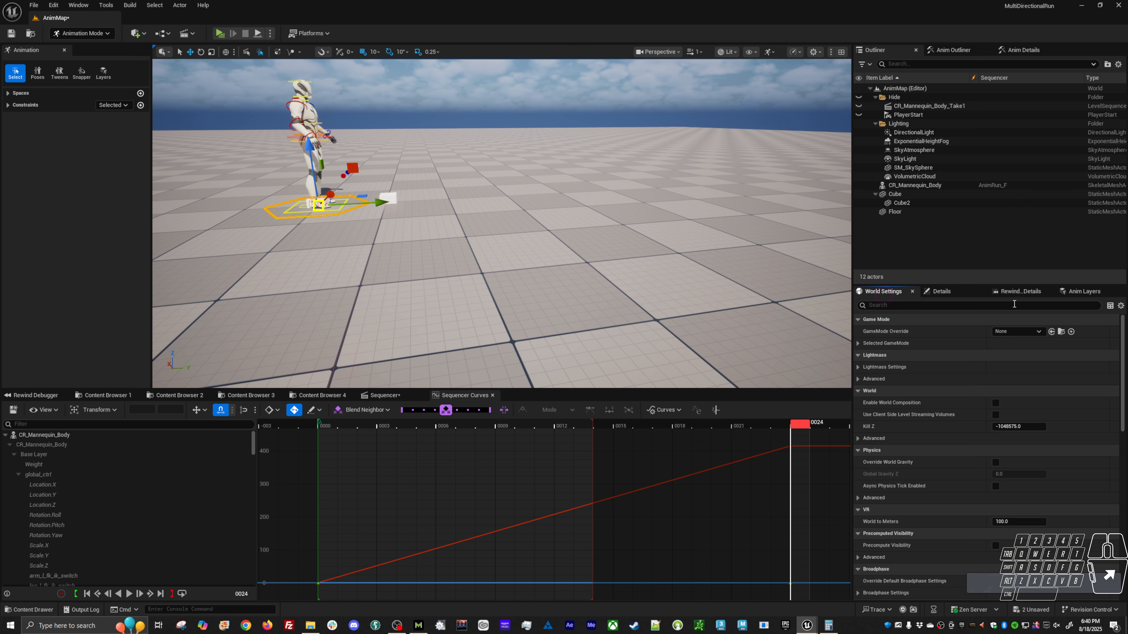
pyautogui.click(1084, 291)
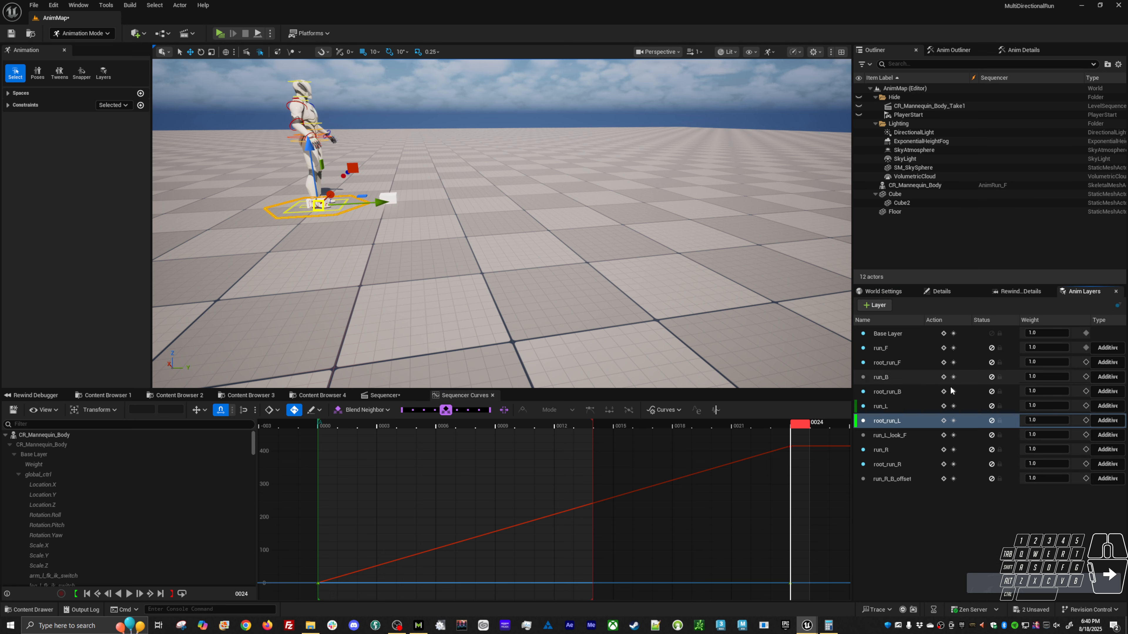
pyautogui.click(992, 363)
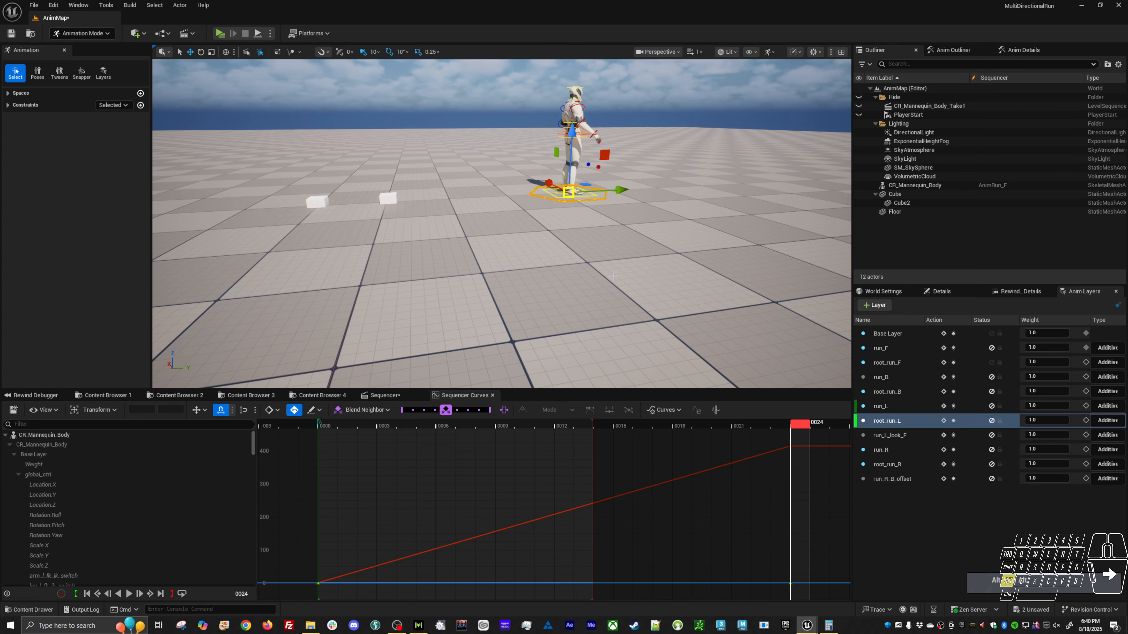
pyautogui.keyDown('alt'); pyautogui.moveTo(608, 288); pyautogui.dragTo(584, 336); pyautogui.keyUp('alt')
pyautogui.click(390, 201)
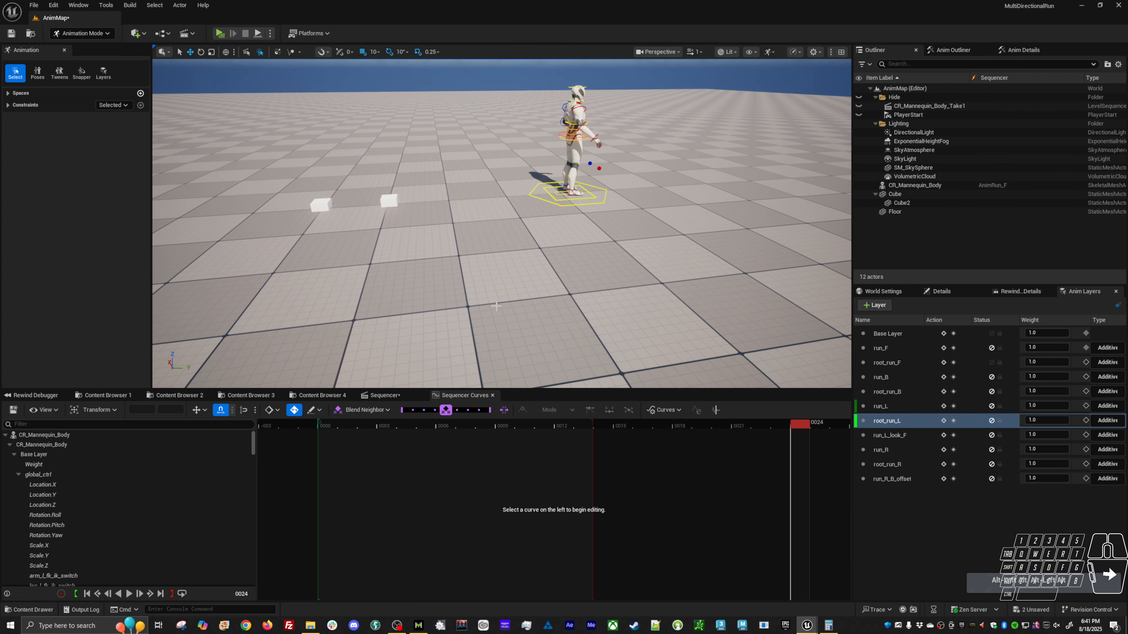
pyautogui.keyDown('alt'); pyautogui.moveTo(492, 225); pyautogui.dragTo(562, 310); pyautogui.keyUp('alt')
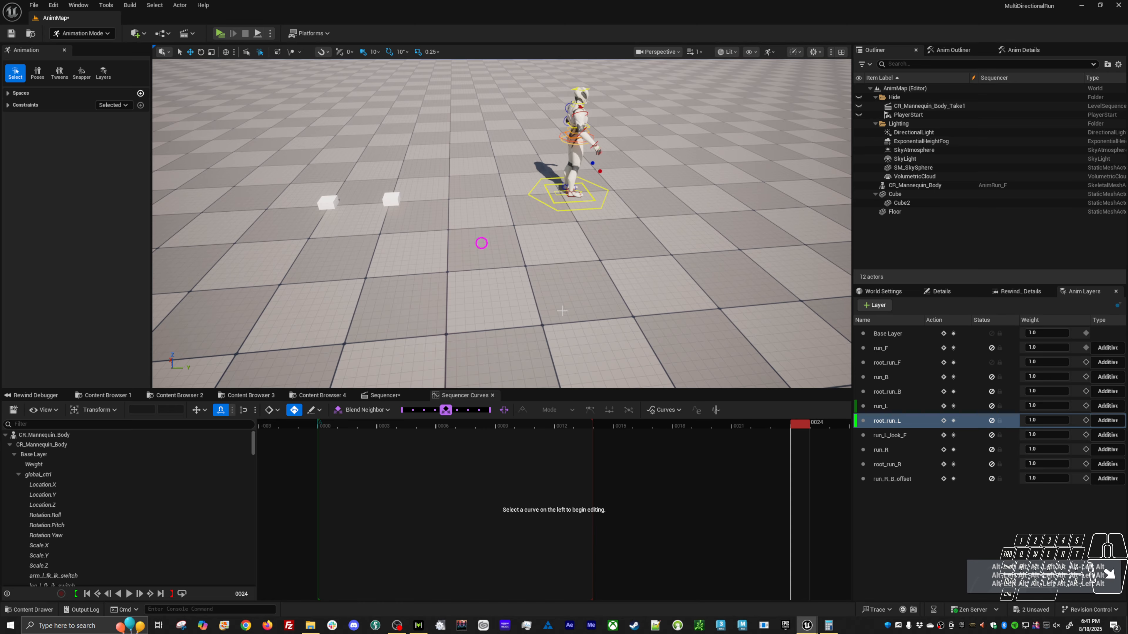
pyautogui.moveTo(807, 427); pyautogui.dragTo(324, 419)
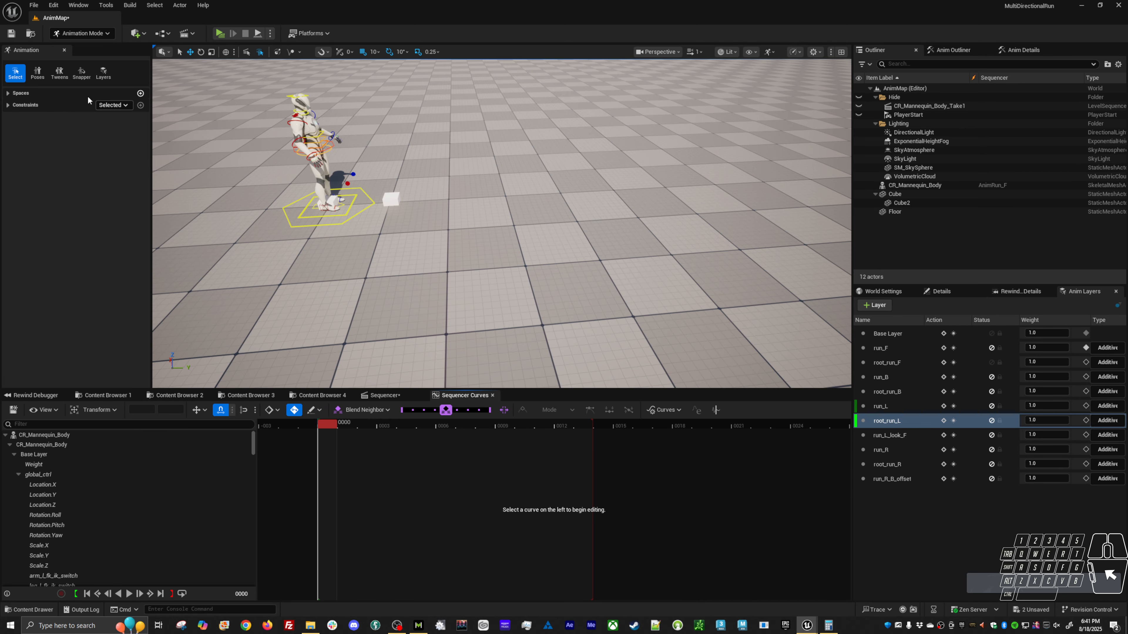
# Open the control rig snapper and assign global_ctrl as the child and Cube2 as the parent, with the playhead at frame 24.
pyautogui.click(82, 73)
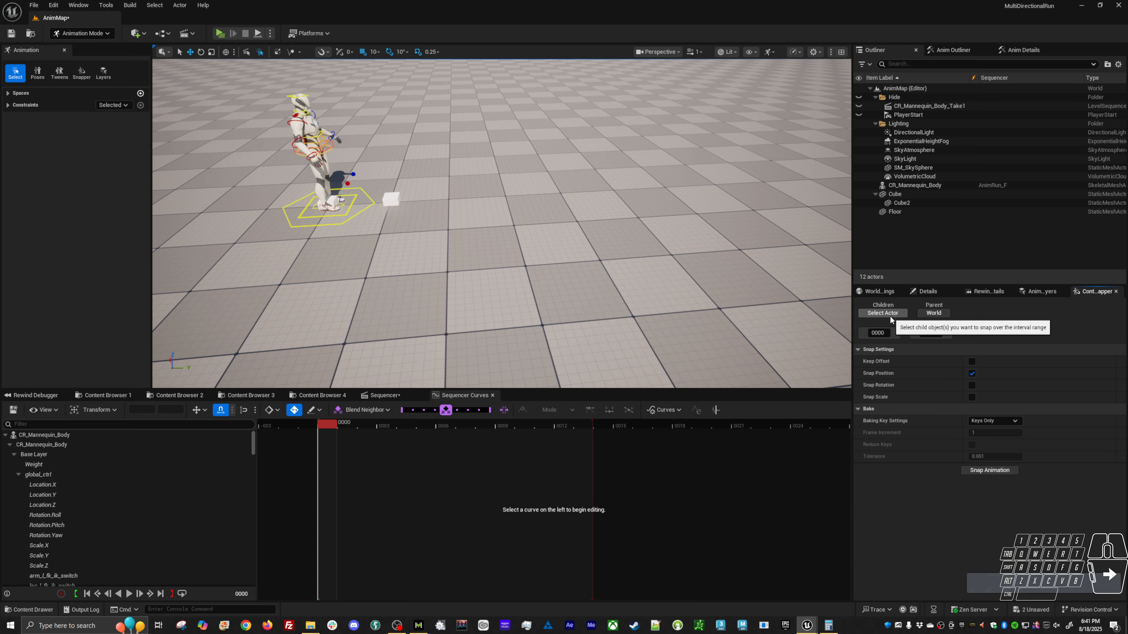
pyautogui.click(369, 206)
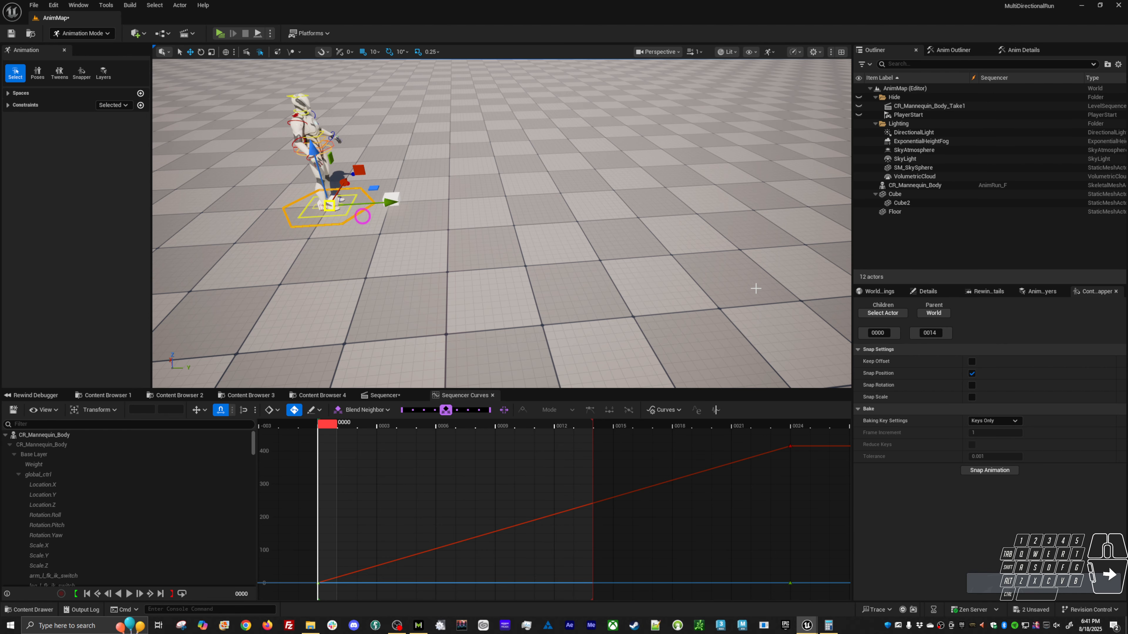
pyautogui.click(883, 312)
pyautogui.moveTo(593, 428); pyautogui.dragTo(804, 428)
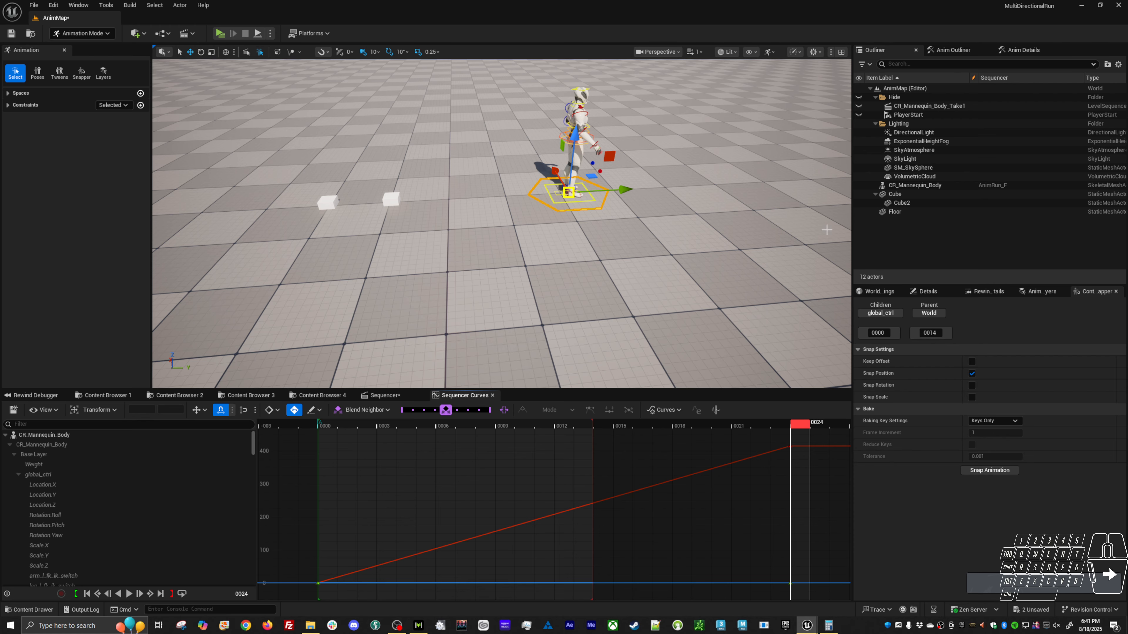
pyautogui.click(901, 202)
pyautogui.click(930, 312)
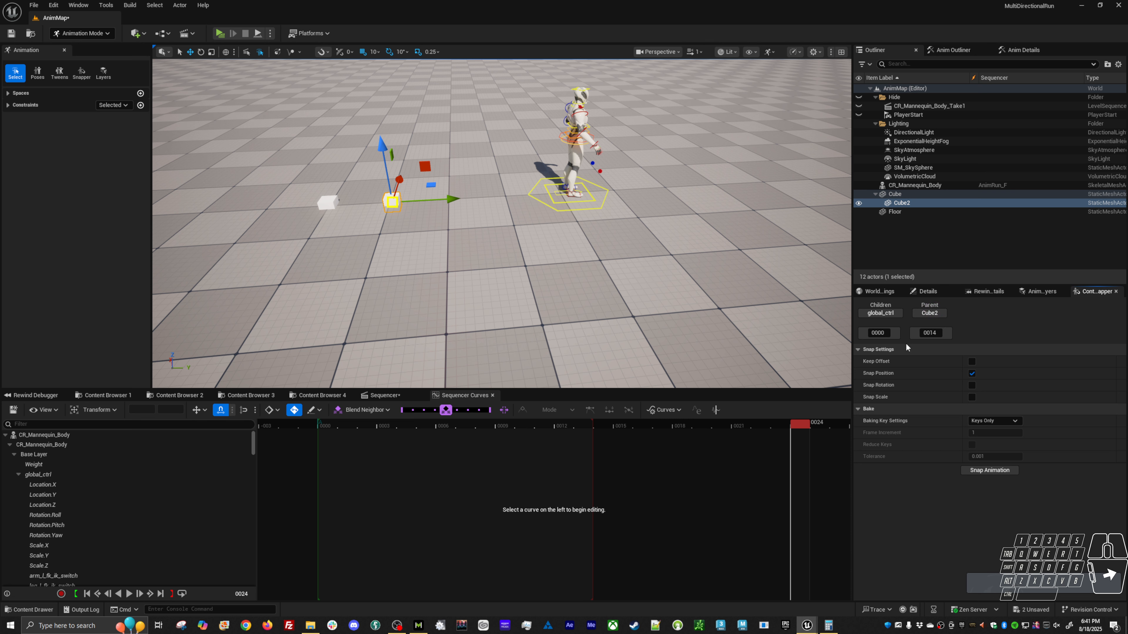
# Limit the snap range to frame 24, set the baking keys to All Frames, and try to snap global_ctrl to Cube2.
pyautogui.click(896, 333)
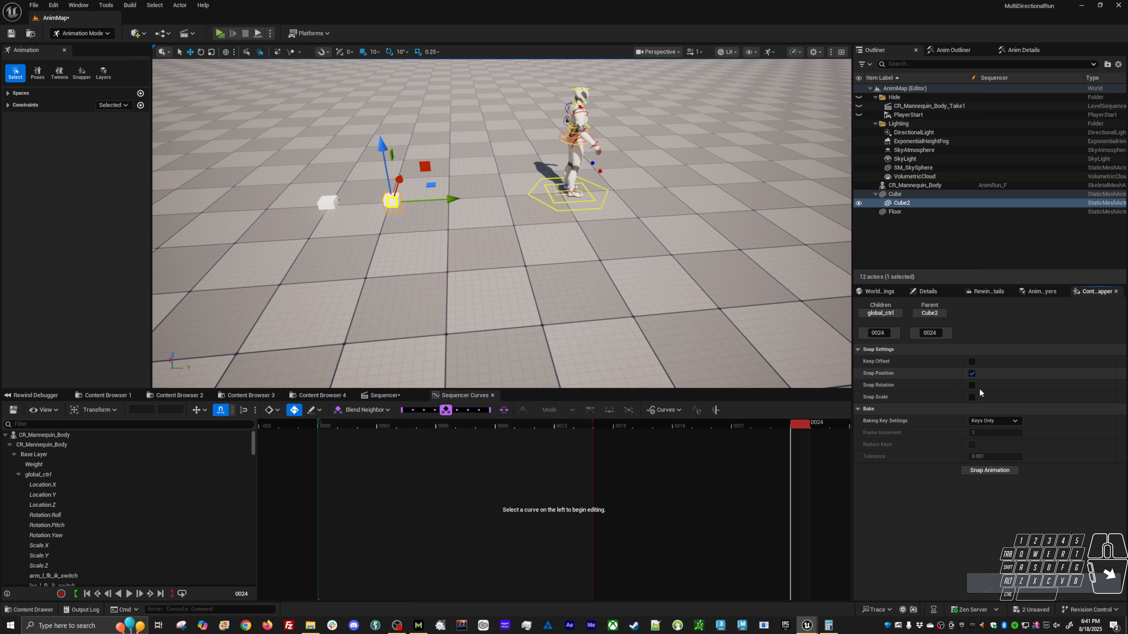
pyautogui.click(981, 471)
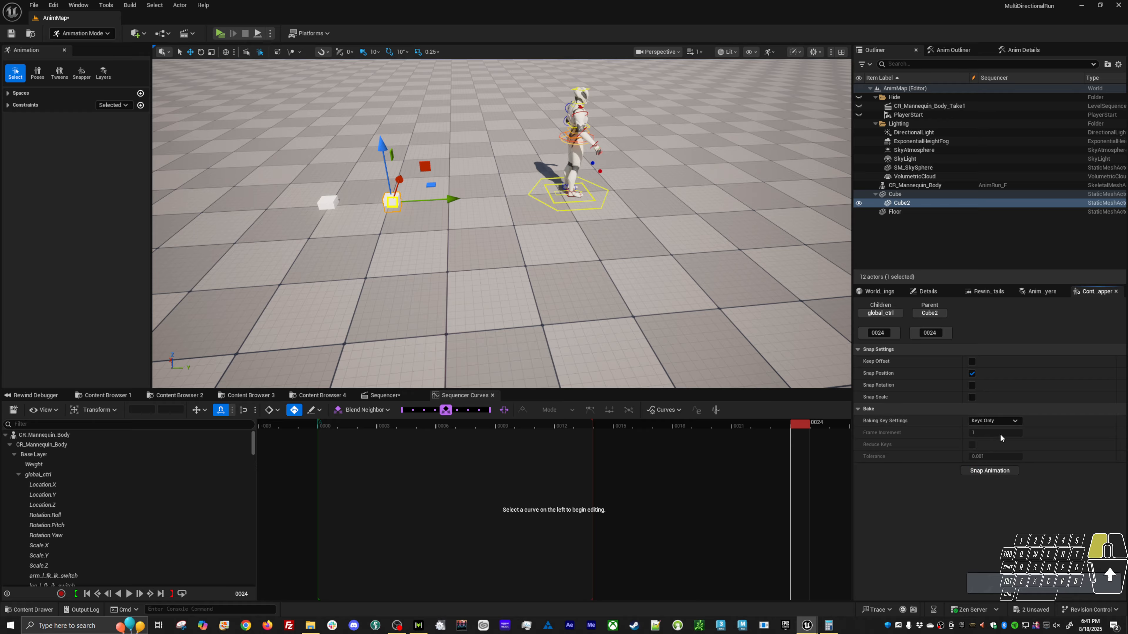
pyautogui.click(994, 420)
pyautogui.click(988, 436)
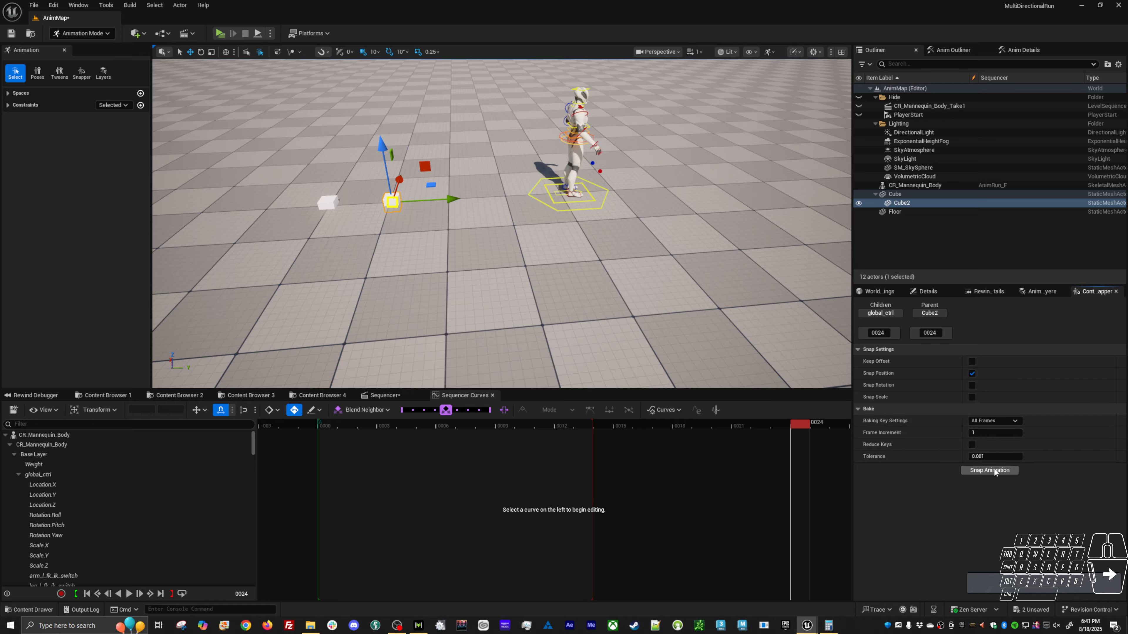
pyautogui.click(985, 471)
pyautogui.keyDown('alt'); pyautogui.moveTo(555, 253); pyautogui.dragTo(606, 265); pyautogui.keyUp('alt')
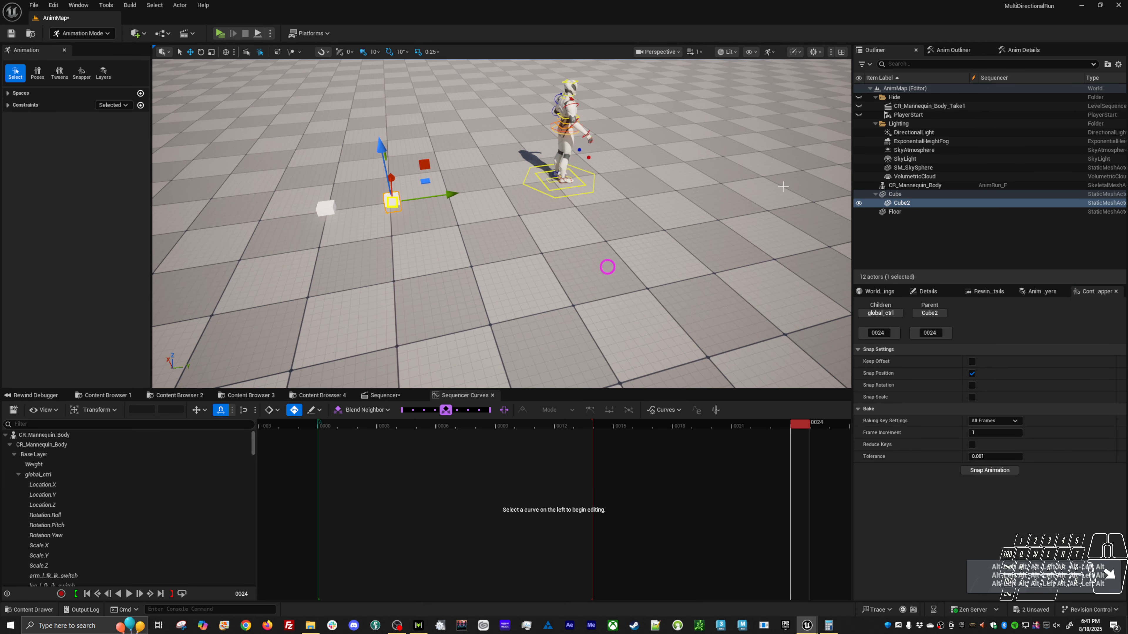
# Collapse the mannequin's rig track, add Cube2 to the sequence, and try the snap again.
pyautogui.click(384, 395)
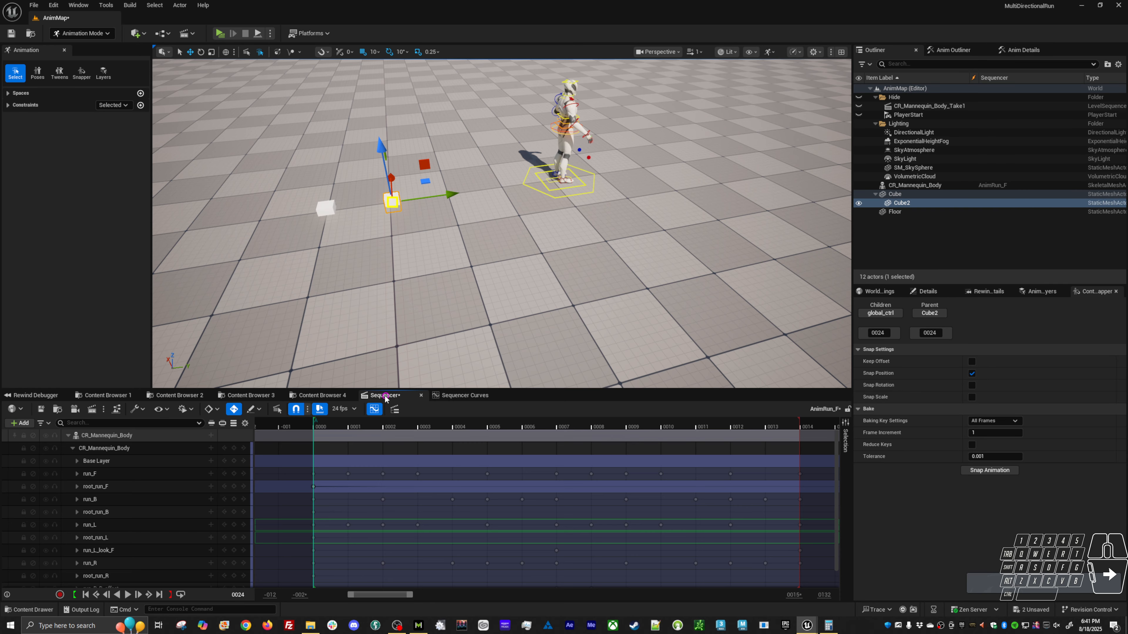
pyautogui.click(73, 449)
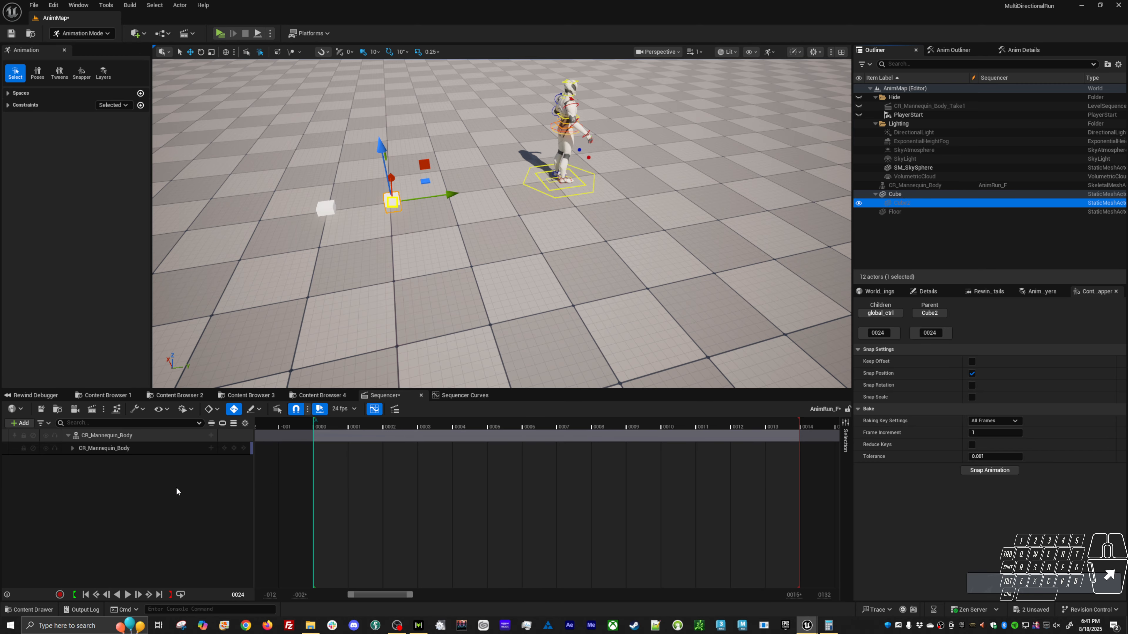
pyautogui.moveTo(176, 489); pyautogui.dragTo(177, 489)
pyautogui.click(1001, 469)
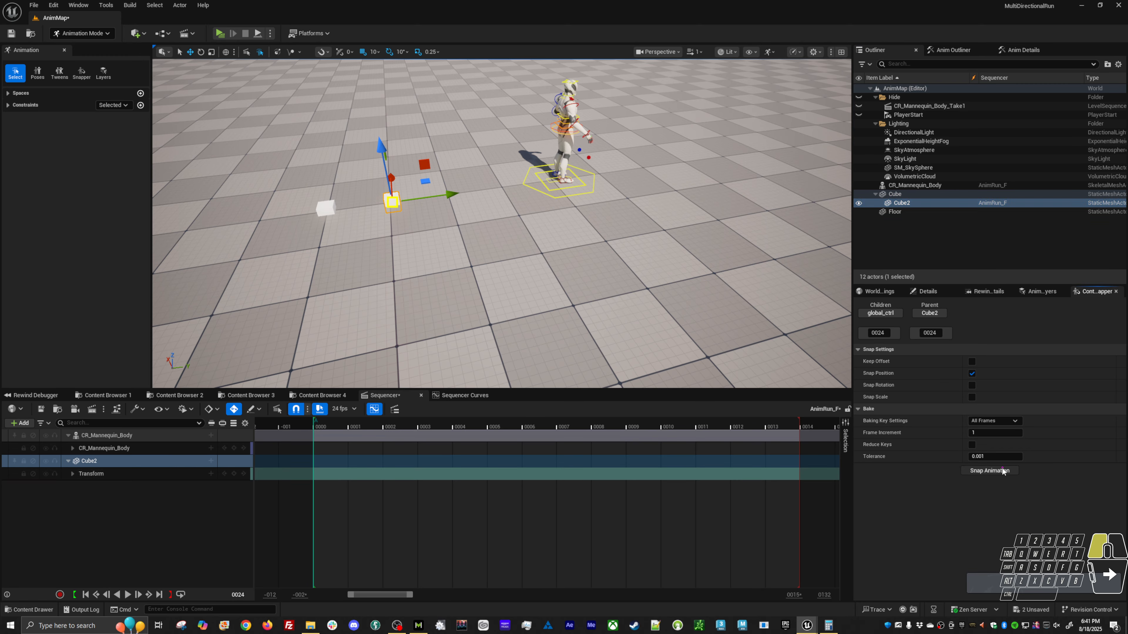
pyautogui.click(989, 472)
pyautogui.click(989, 472)
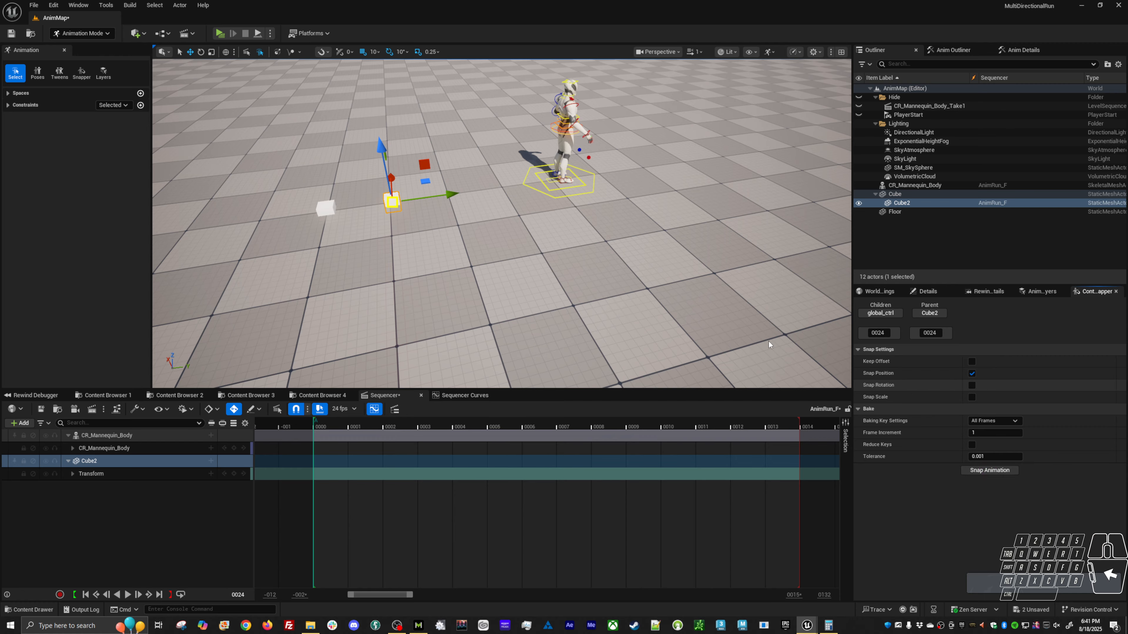
# Scrub the sequence from frame 0 to frame 24 and move Cube2 along its Y axis closer to Cube.
pyautogui.click(323, 425)
pyautogui.moveTo(323, 425); pyautogui.dragTo(823, 409)
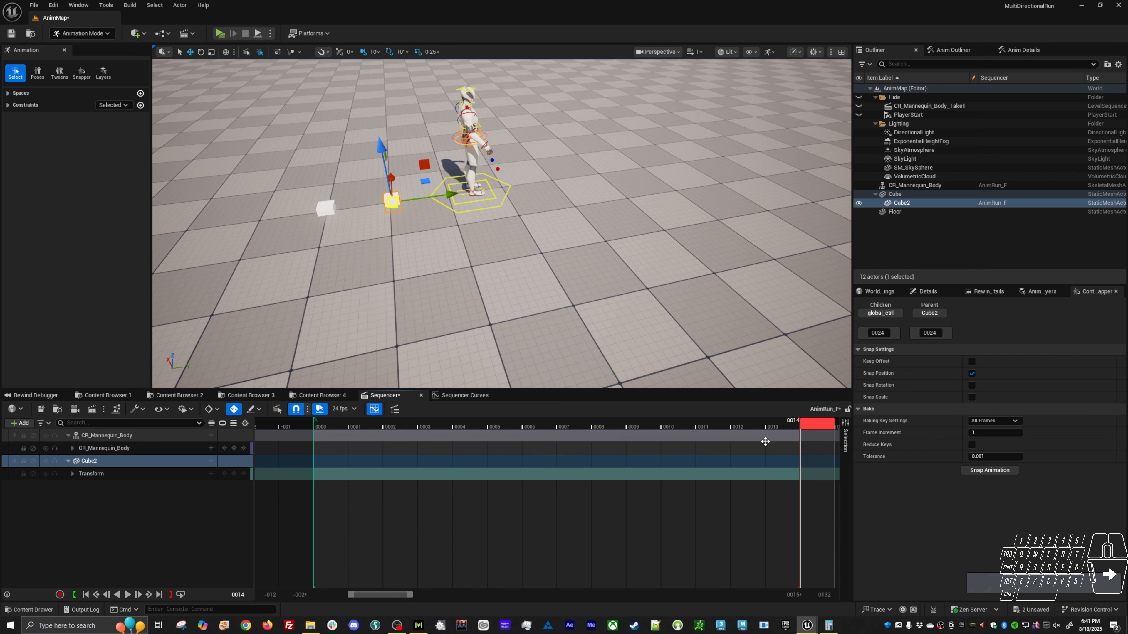
pyautogui.keyDown('alt'); pyautogui.keyDown('shift'); pyautogui.moveTo(804, 462); pyautogui.dragTo(569, 456, button='right'); pyautogui.keyUp('shift'); pyautogui.keyUp('alt')
pyautogui.moveTo(565, 426); pyautogui.dragTo(768, 424)
pyautogui.moveTo(447, 198); pyautogui.dragTo(433, 202)
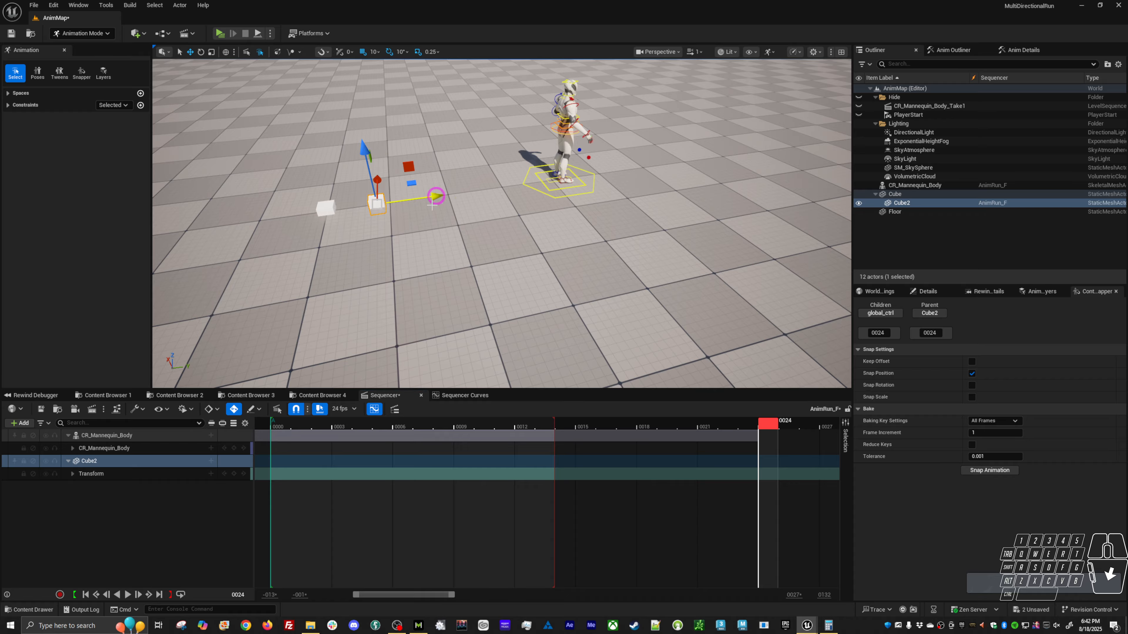
# Swap the snap roles to Cube2 as child and global_ctrl as parent, and snap Cube2 to the control at frame 24.
pyautogui.click(889, 312)
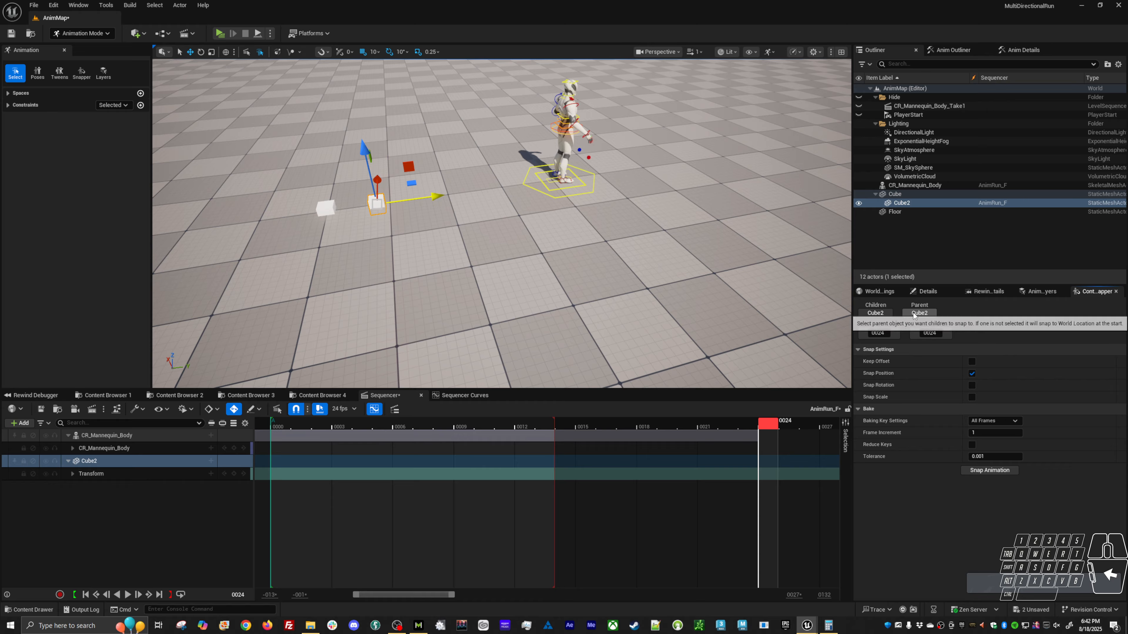
pyautogui.moveTo(590, 200); pyautogui.dragTo(602, 184)
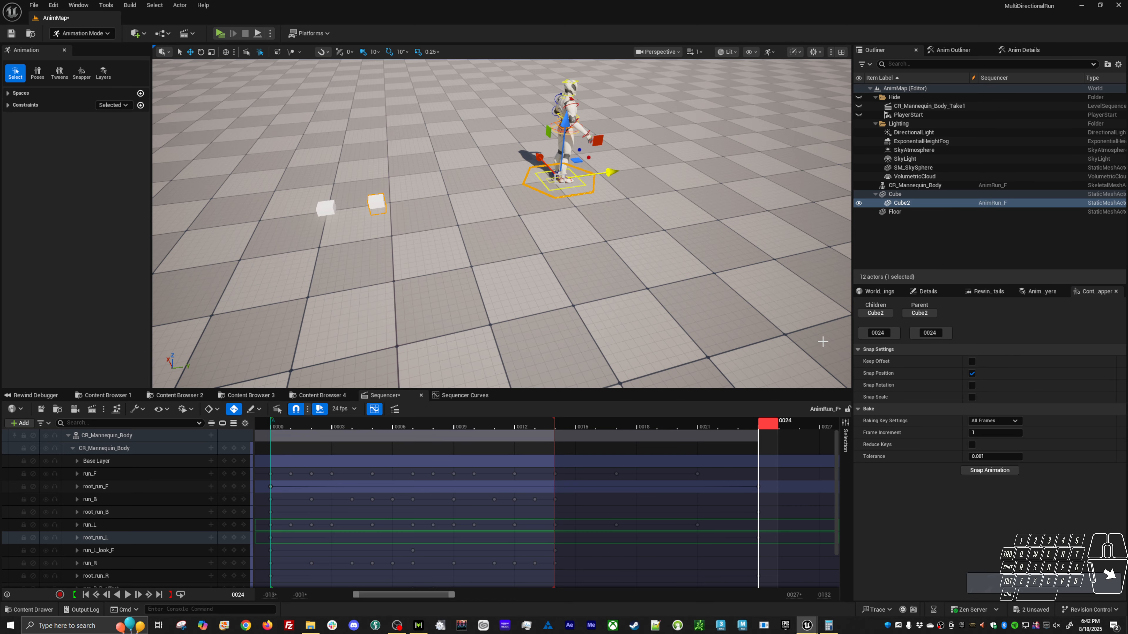
pyautogui.click(920, 313)
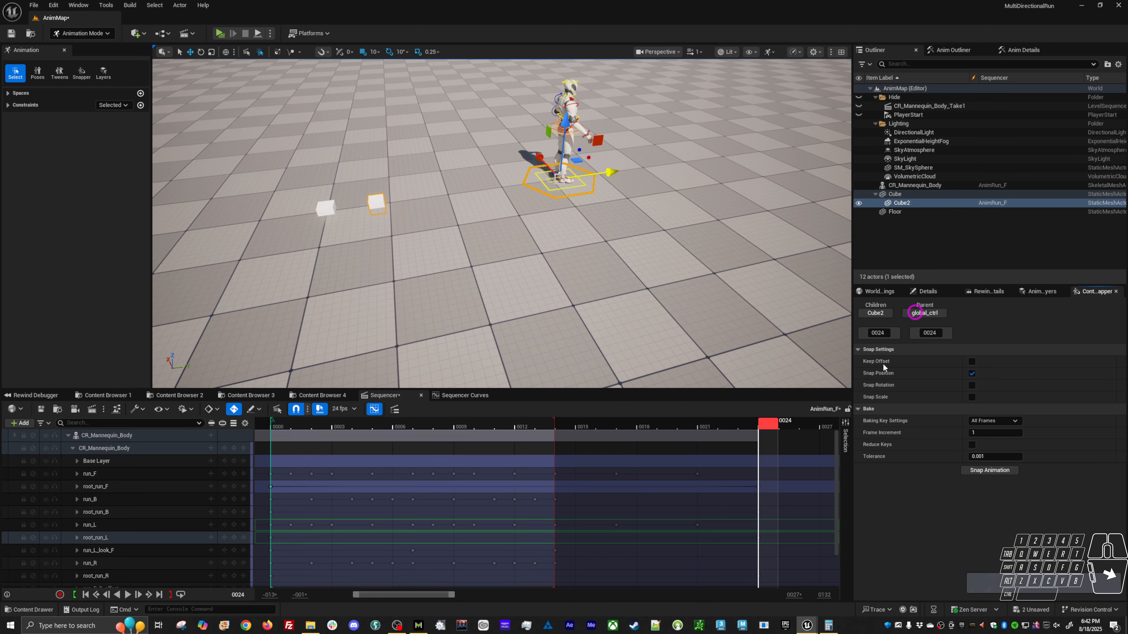
pyautogui.click(994, 472)
pyautogui.moveTo(766, 428)
pyautogui.mouseDown()
pyautogui.moveTo(267, 428)
pyautogui.moveTo(778, 425)
pyautogui.mouseUp()
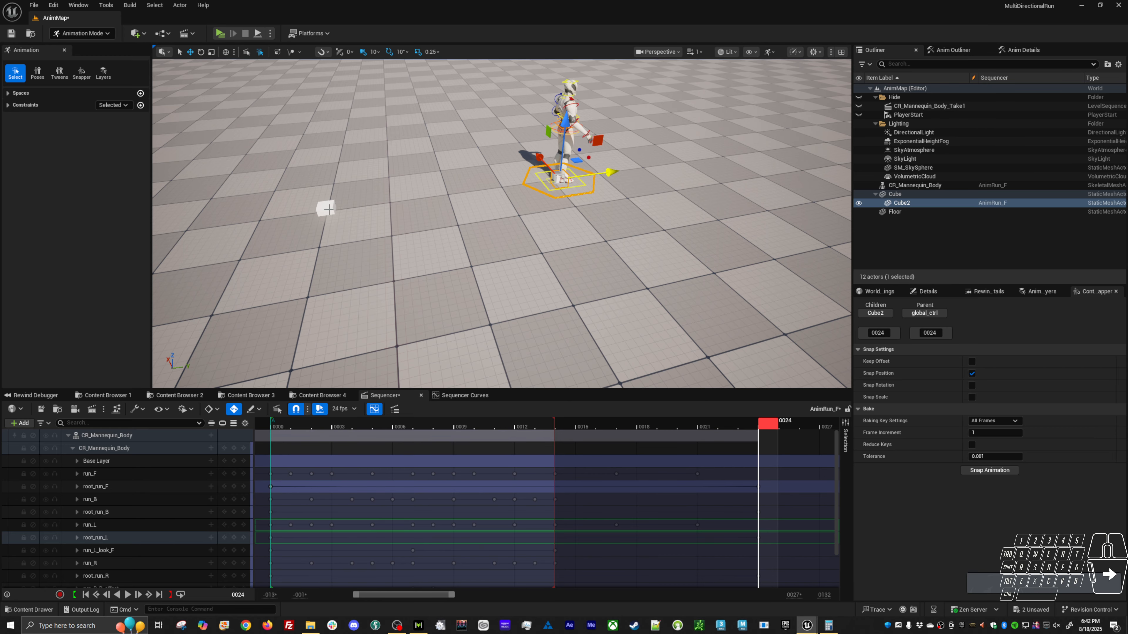
# Select the parent Cube and rotate it freehand about its Z axis by about 27.5 degrees.
pyautogui.click(329, 209)
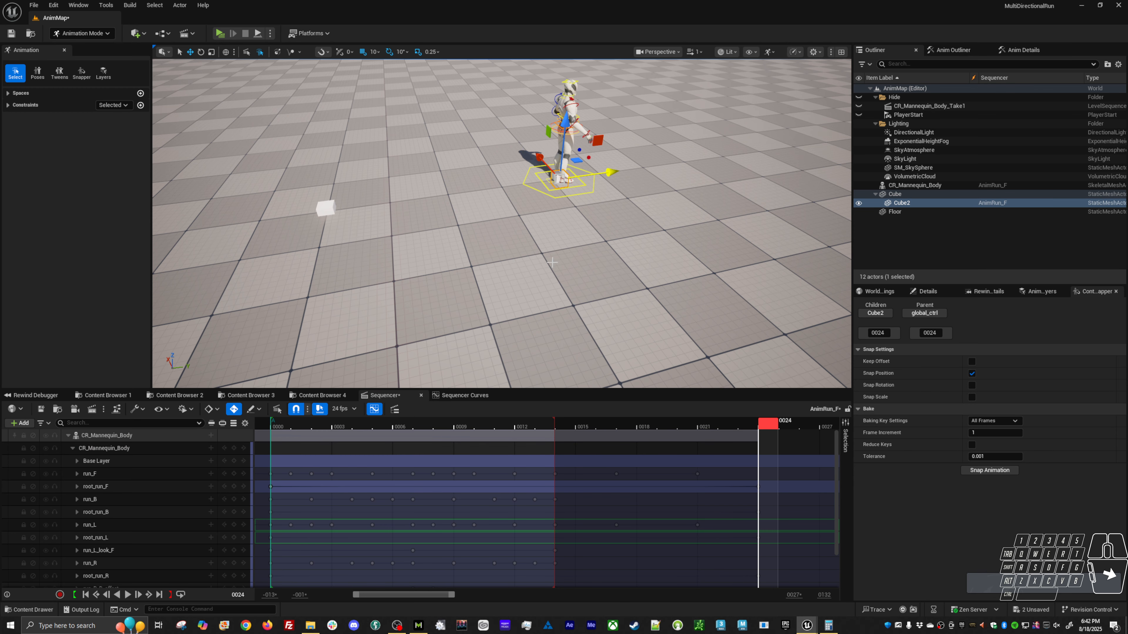
pyautogui.keyDown('alt'); pyautogui.moveTo(529, 219); pyautogui.dragTo(563, 219); pyautogui.keyUp('alt')
pyautogui.keyDown('alt'); pyautogui.click(325, 245); pyautogui.keyUp('alt')
pyautogui.keyDown('alt'); pyautogui.moveTo(325, 244); pyautogui.dragTo(420, 247); pyautogui.keyUp('alt')
pyautogui.click(530, 305)
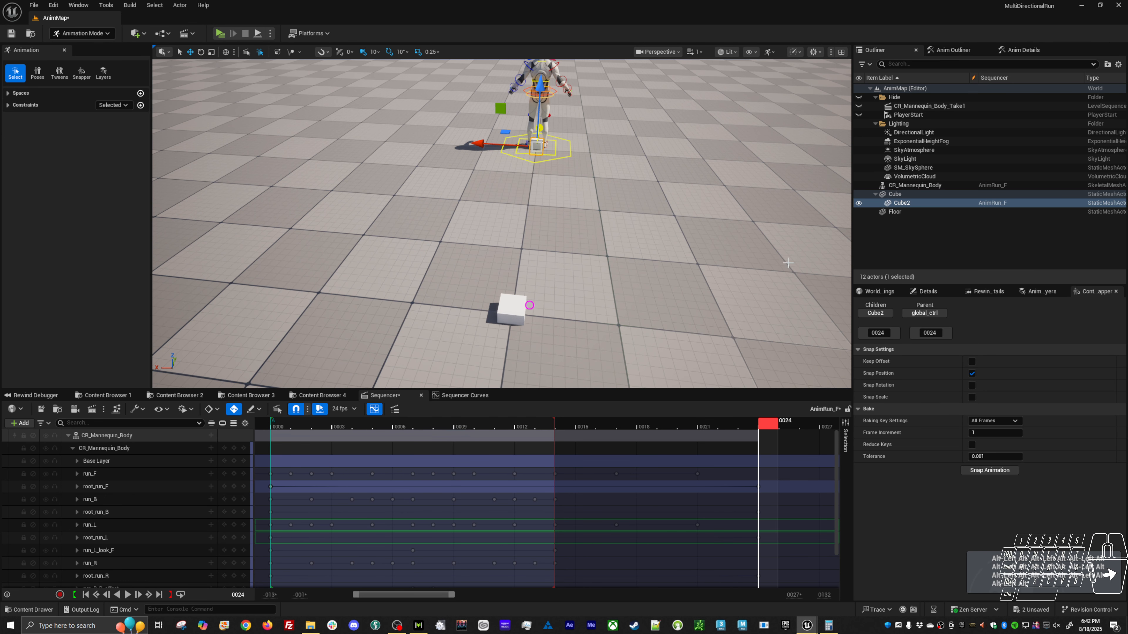
pyautogui.click(916, 193)
pyautogui.keyDown('alt'); pyautogui.moveTo(669, 294); pyautogui.dragTo(663, 295); pyautogui.keyUp('alt')
pyautogui.press('e')
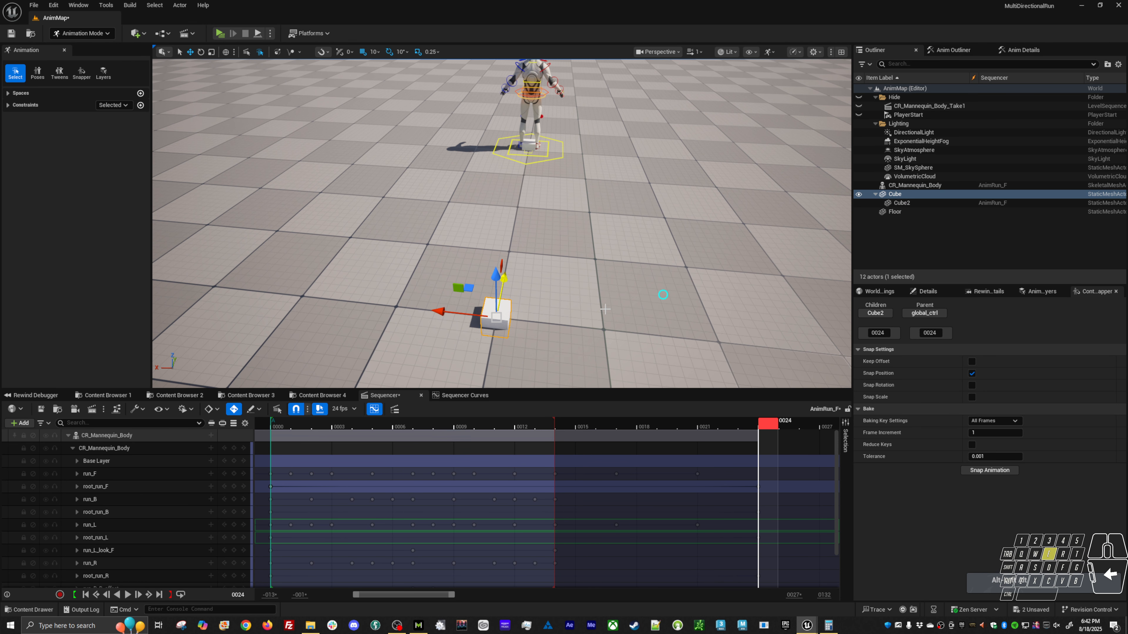
pyautogui.moveTo(537, 345); pyautogui.dragTo(518, 354)
# Set the parent Cube's Z rotation to exactly 45 degrees.
pyautogui.click(926, 291)
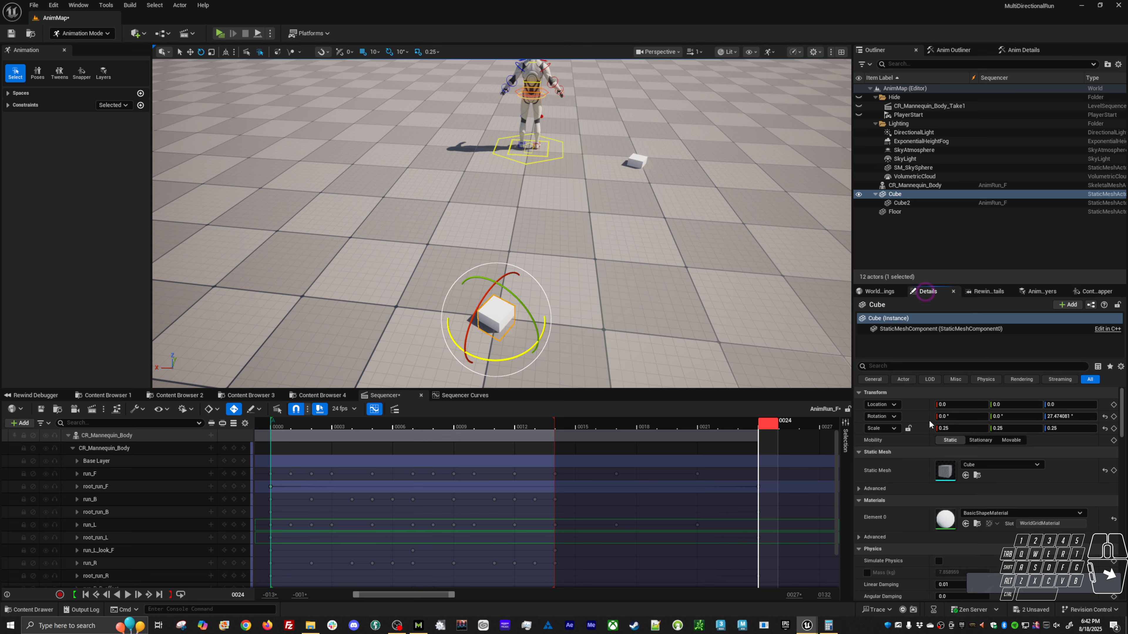
pyautogui.click(1053, 416)
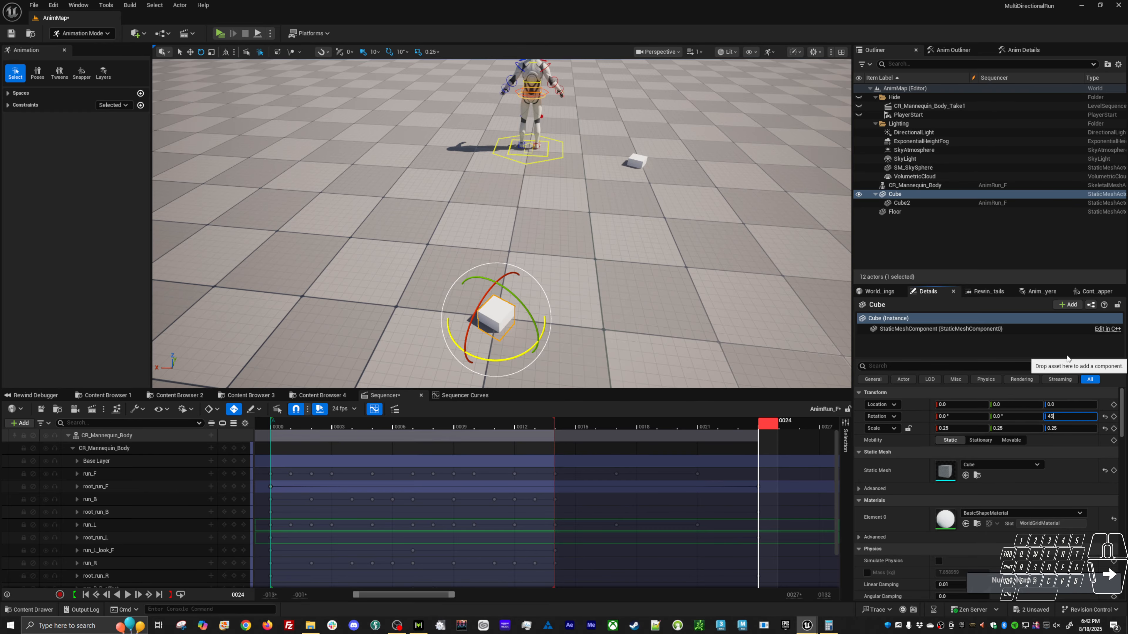
pyautogui.press('Return')
# Duplicate the run_F and root_run_F animation layers together, and mute the original root_run_F layer.
pyautogui.keyDown('alt'); pyautogui.moveTo(622, 249); pyautogui.dragTo(655, 262); pyautogui.keyUp('alt')
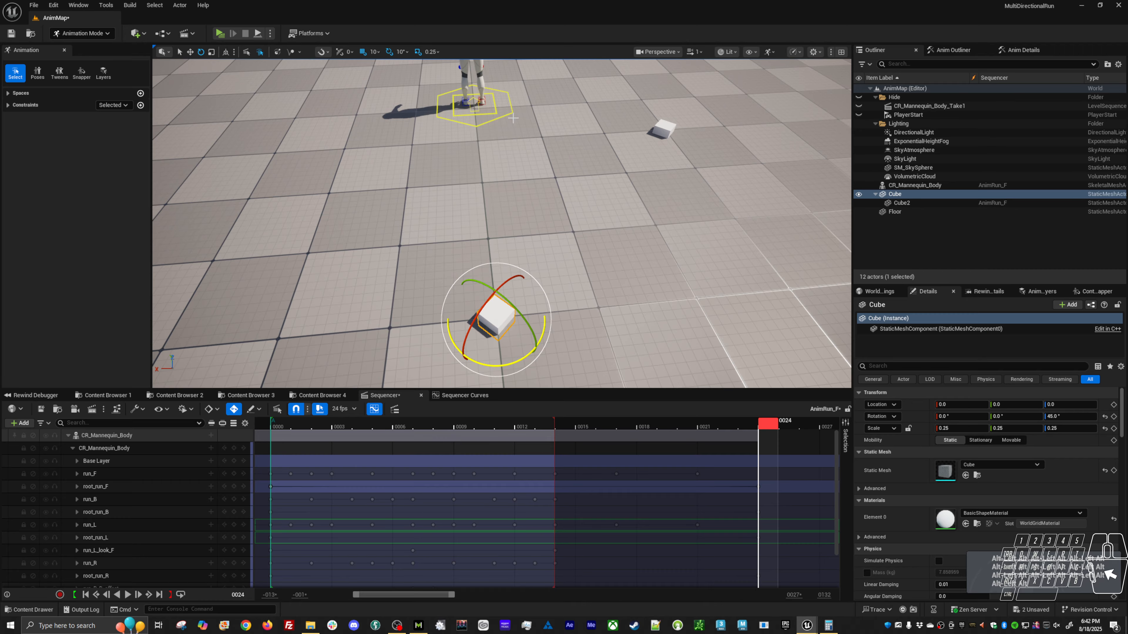
pyautogui.moveTo(508, 112); pyautogui.dragTo(532, 142)
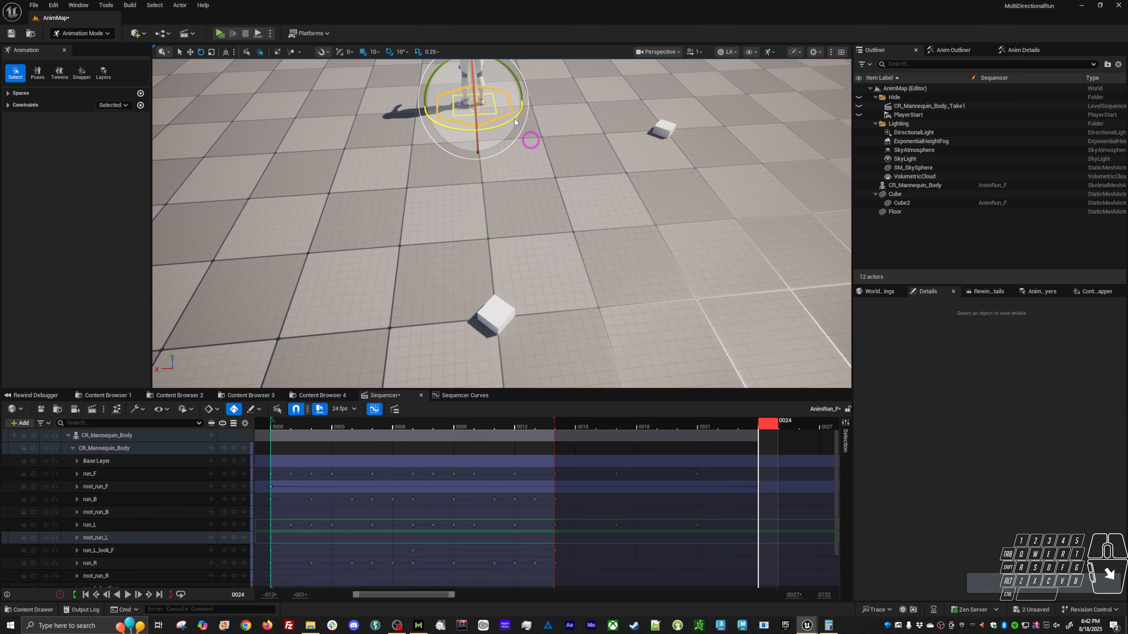
pyautogui.click(890, 294)
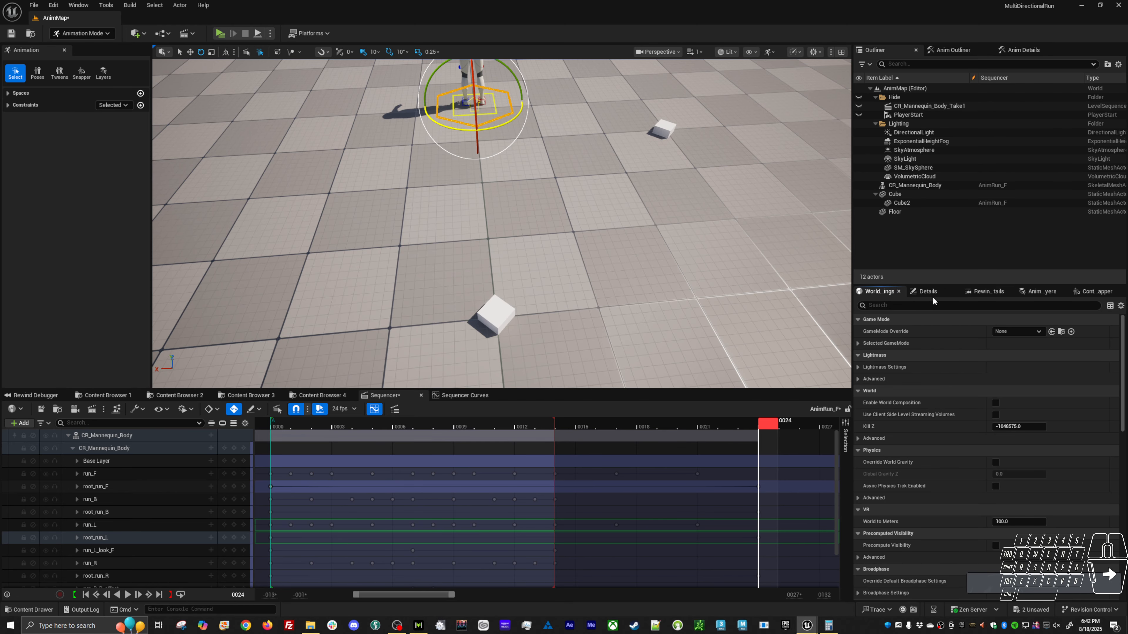
pyautogui.click(1096, 292)
pyautogui.click(1044, 293)
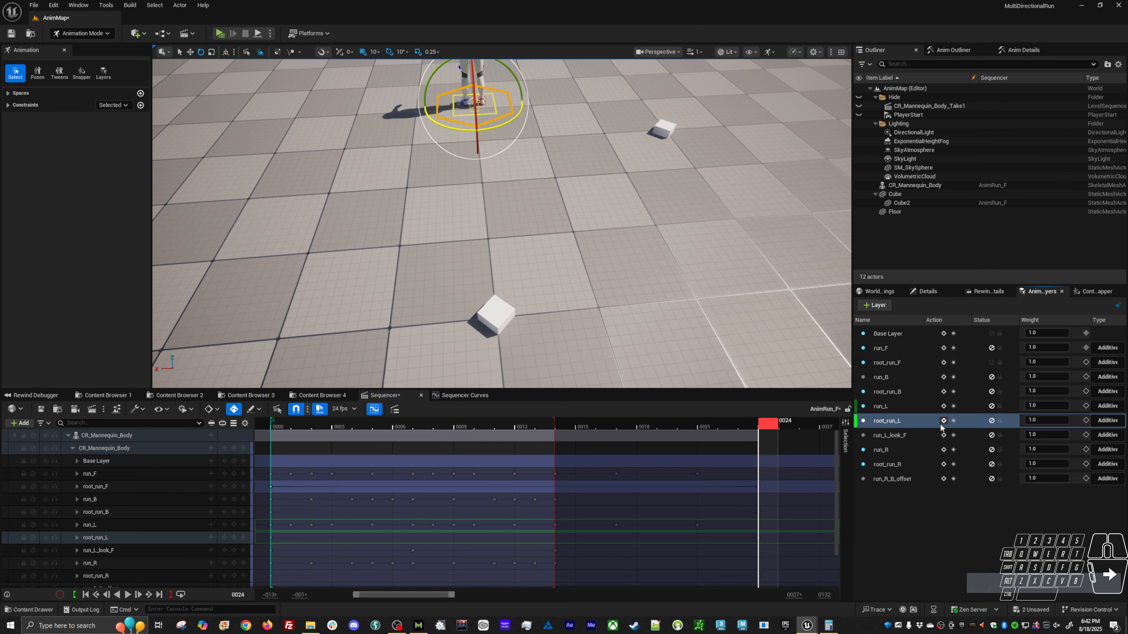
pyautogui.click(898, 377)
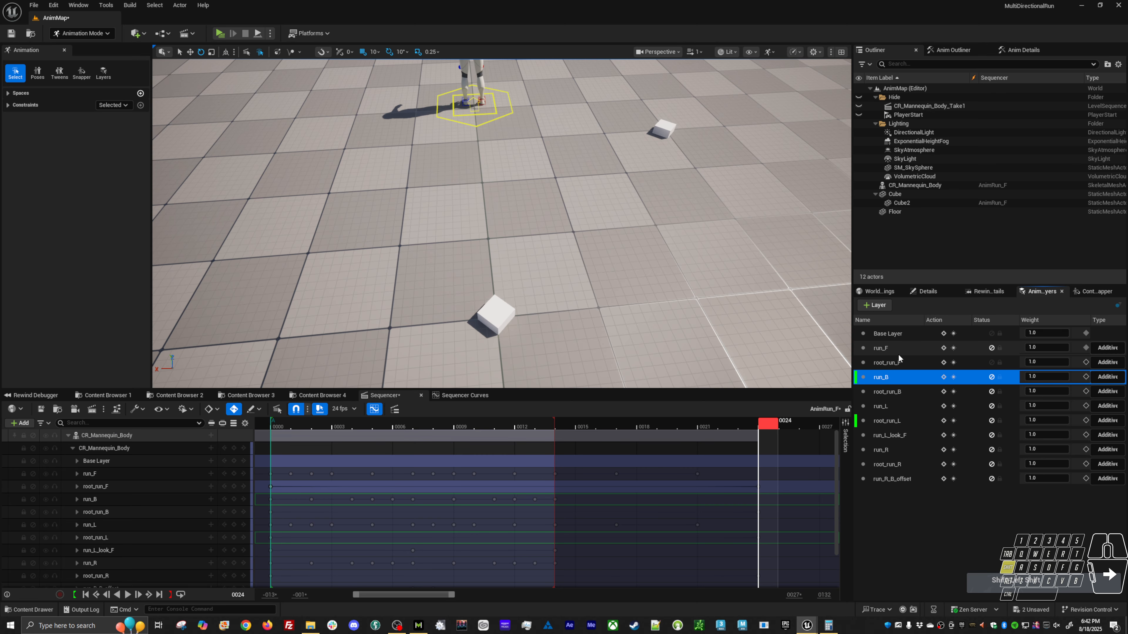
pyautogui.click(898, 363)
pyautogui.keyDown('shift'); pyautogui.click(899, 350); pyautogui.keyUp('shift')
pyautogui.rightClick(899, 353)
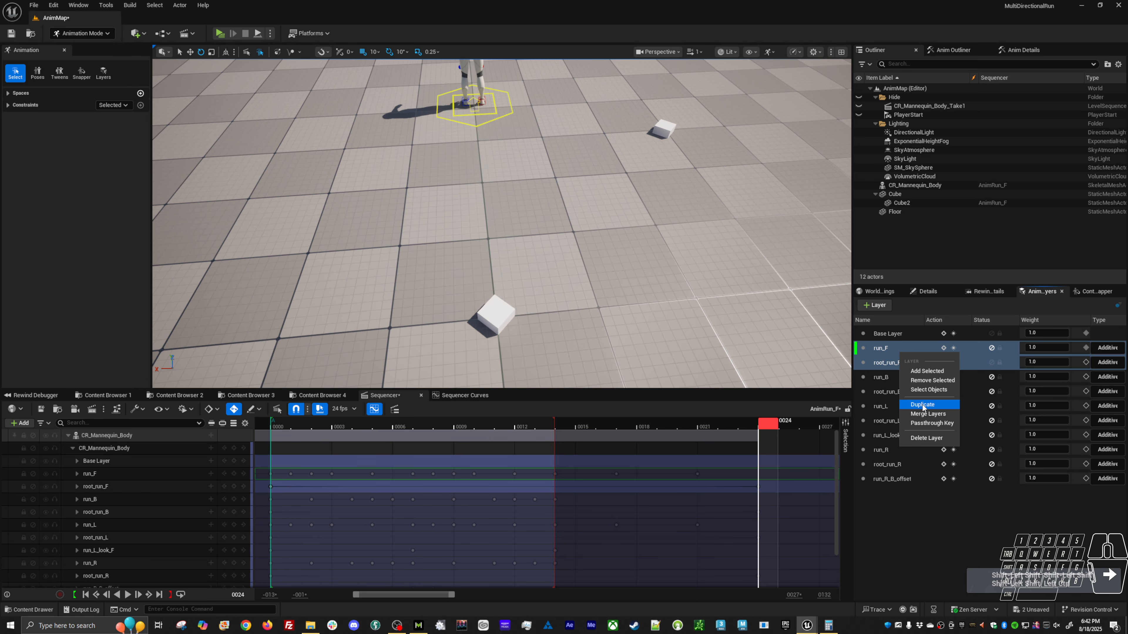
pyautogui.click(951, 437)
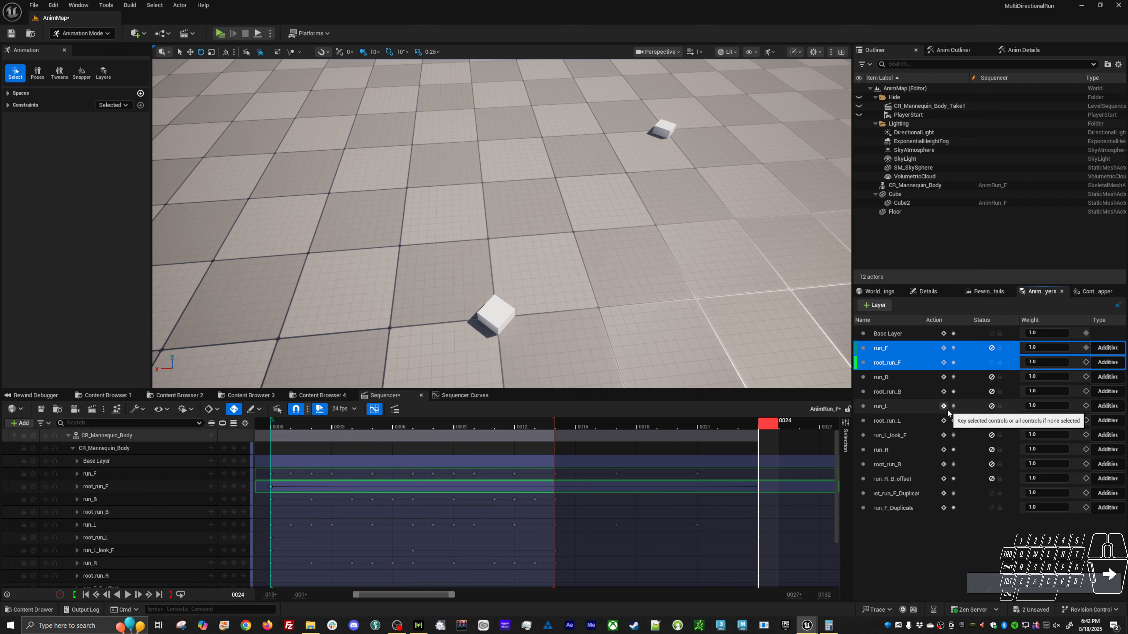
pyautogui.click(991, 363)
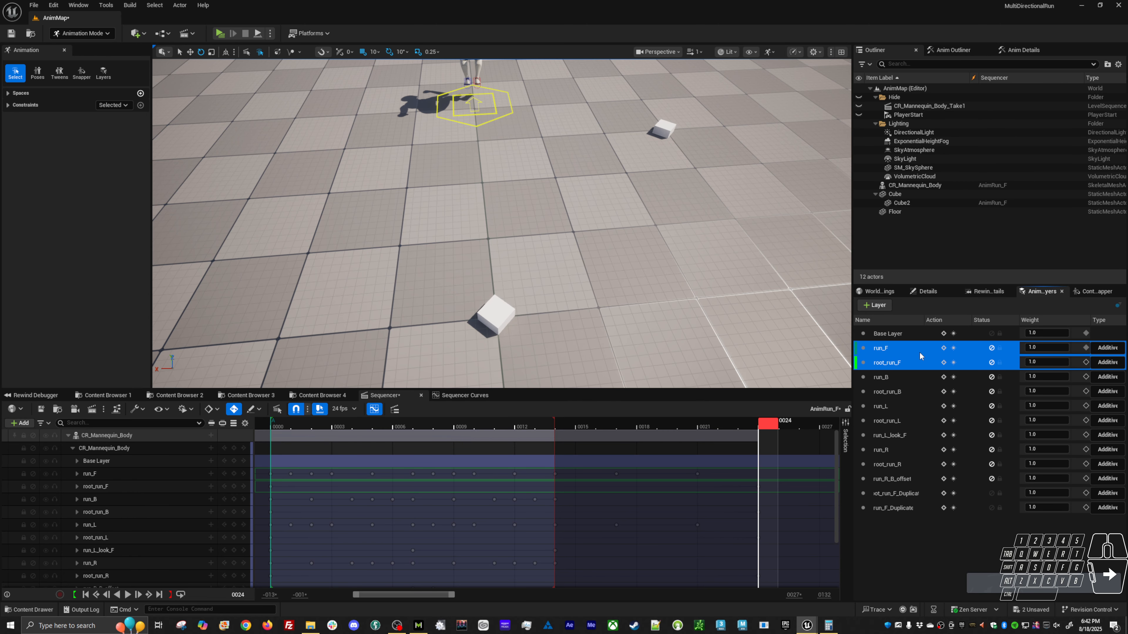
pyautogui.click(952, 529)
# Rename the duplicated root_run_F animation layer to root_run_Fr.
pyautogui.click(899, 494)
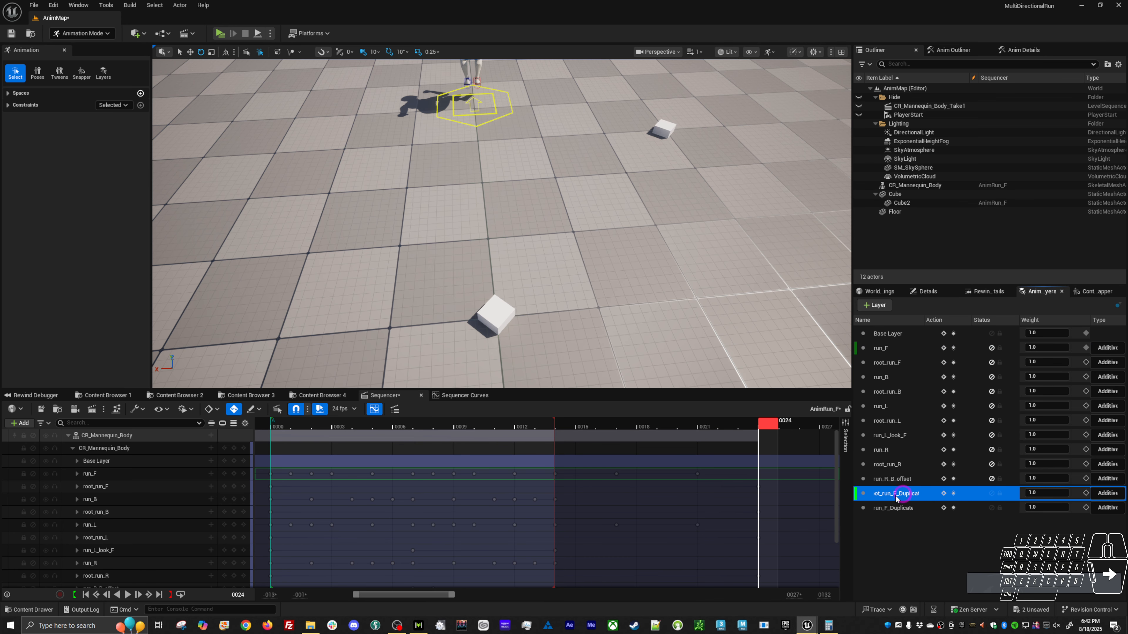
pyautogui.rightClick(899, 493)
pyautogui.click(896, 493)
pyautogui.press('F2')
pyautogui.click(898, 494)
pyautogui.click(899, 494)
pyautogui.rightClick(899, 494)
pyautogui.click(932, 572)
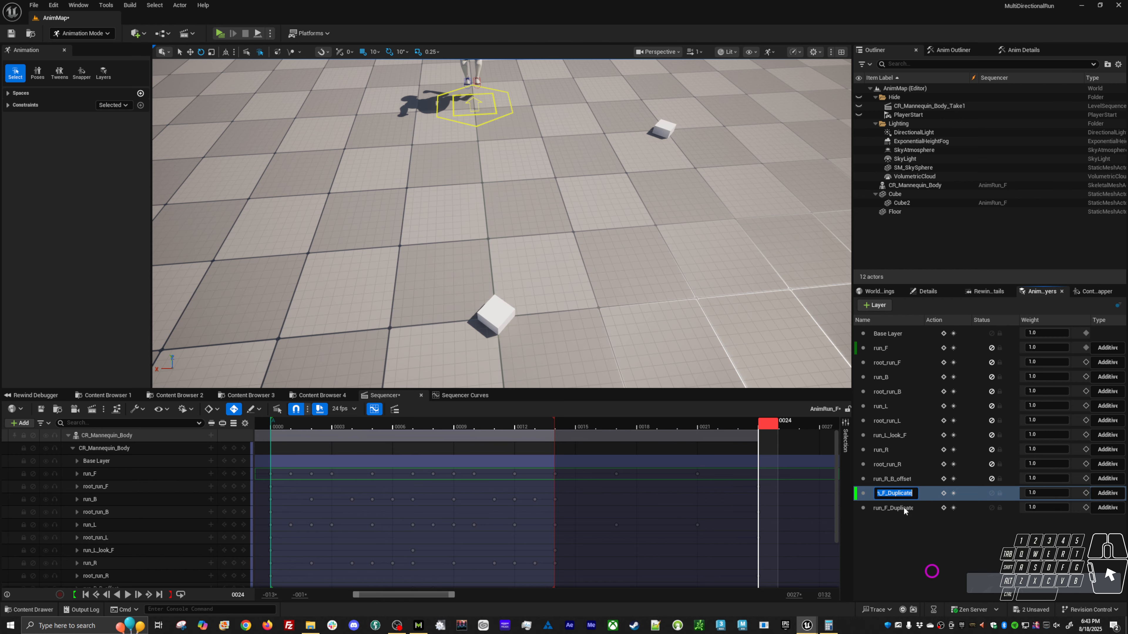
pyautogui.moveTo(887, 496); pyautogui.dragTo(953, 488)
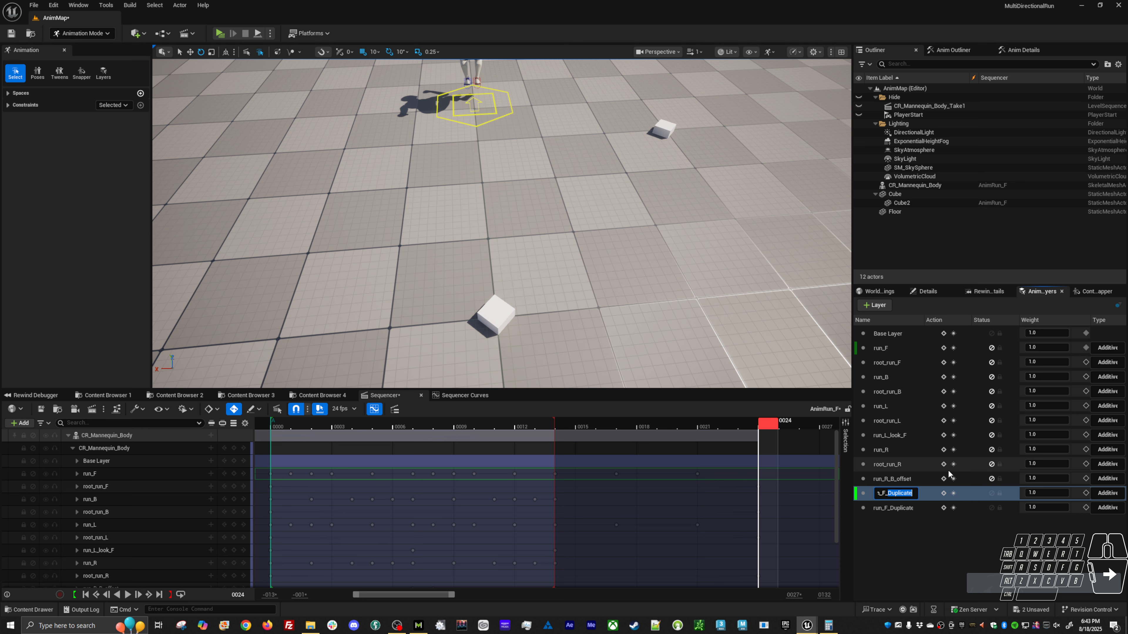
pyautogui.press('BackSpace')
pyautogui.press('BackSpace')
pyautogui.write('R')
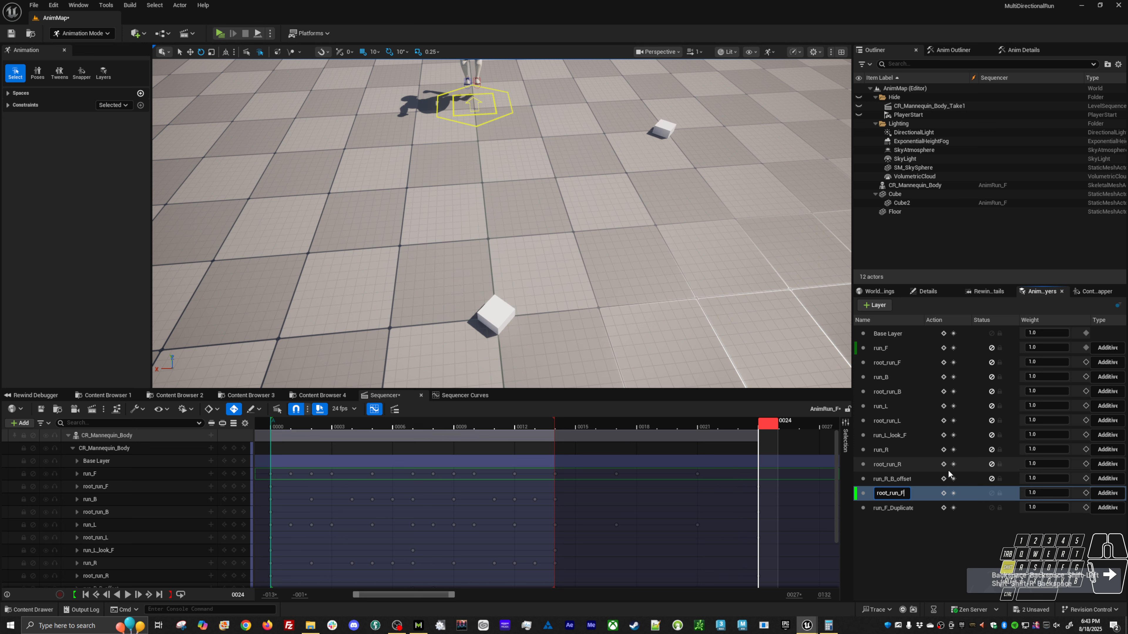
pyautogui.press('BackSpace')
pyautogui.write('R')
pyautogui.press('Return')
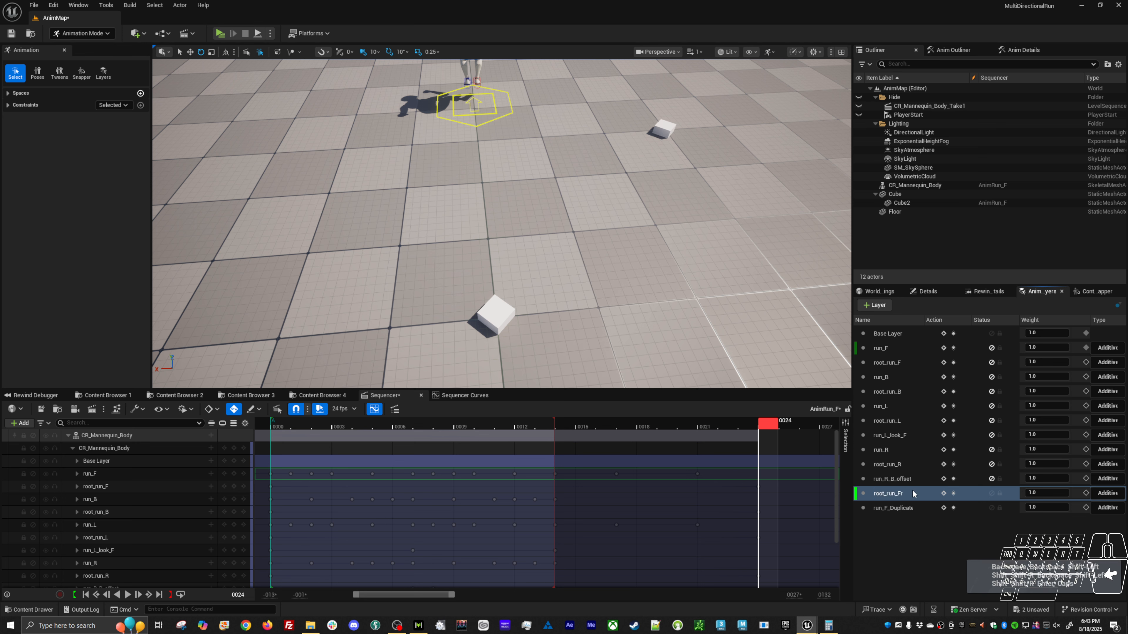
# Correct the capitalisation of the root_run_Fr layer name to root_run_FR.
pyautogui.click(899, 495)
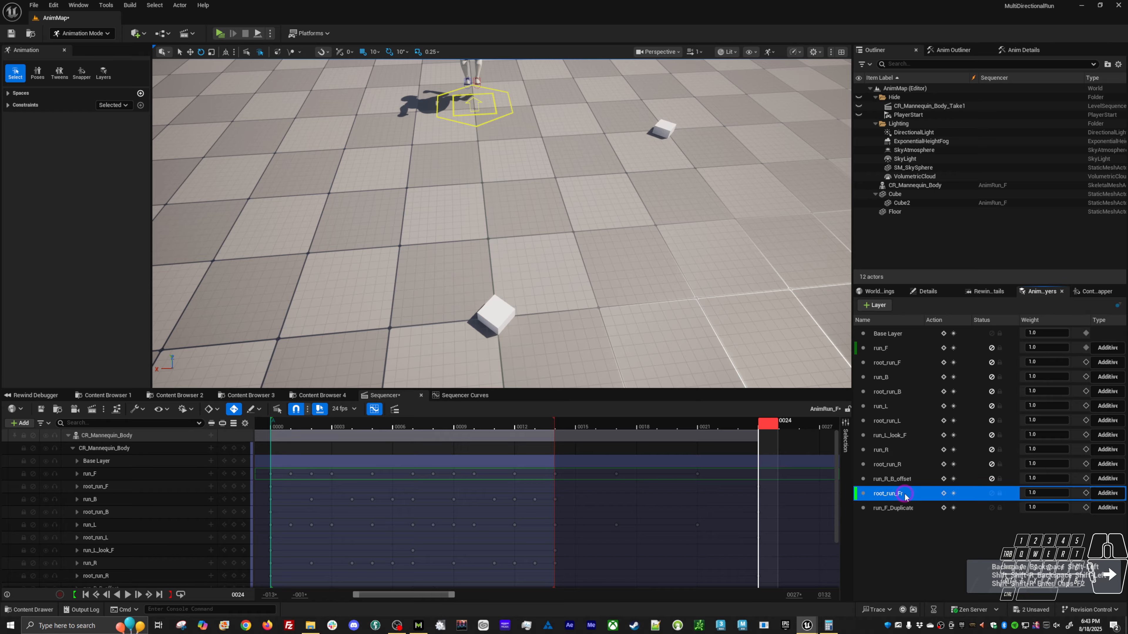
pyautogui.rightClick(905, 496)
pyautogui.click(926, 570)
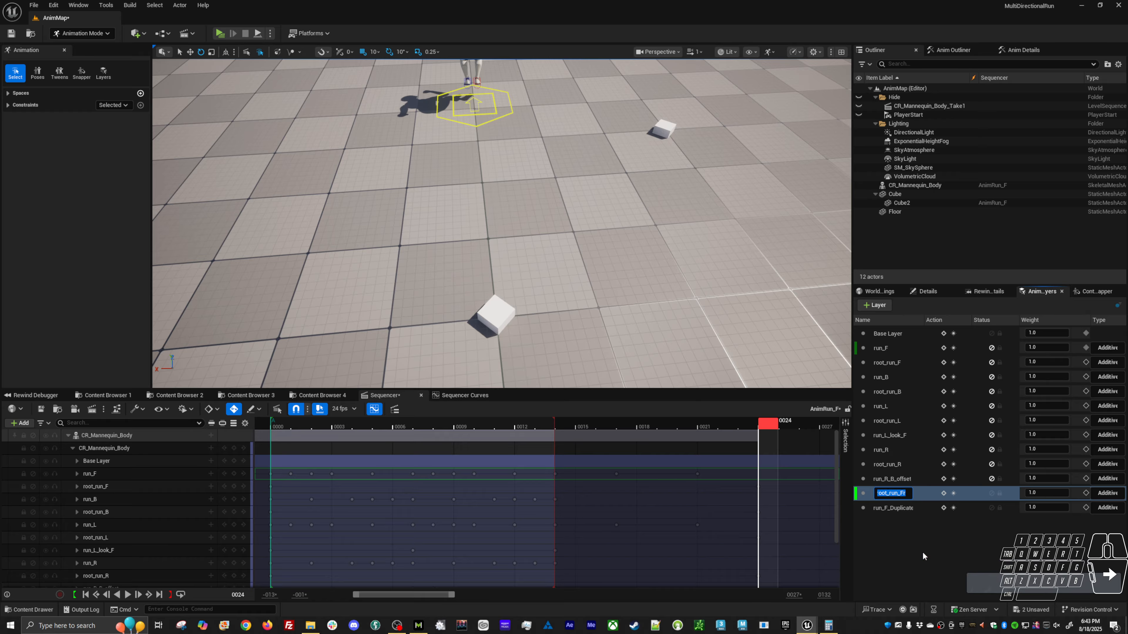
pyautogui.press('End')
pyautogui.press('BackSpace')
pyautogui.write('R')
pyautogui.press('Return')
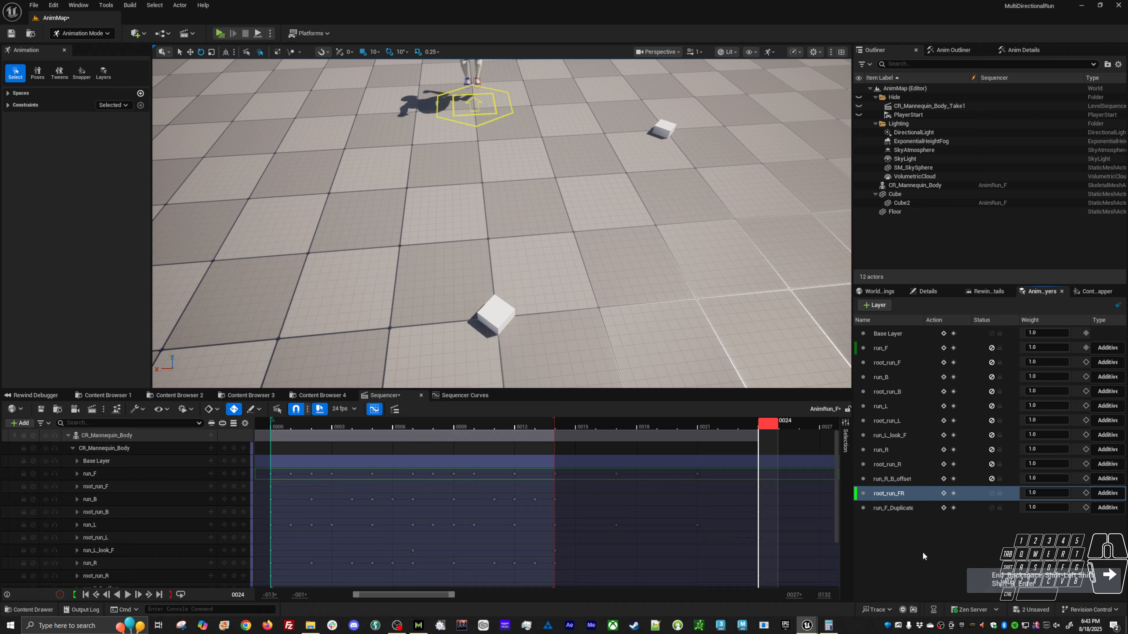
# Rename the duplicated run_F animation layer to run_FR.
pyautogui.click(906, 509)
pyautogui.rightClick(914, 510)
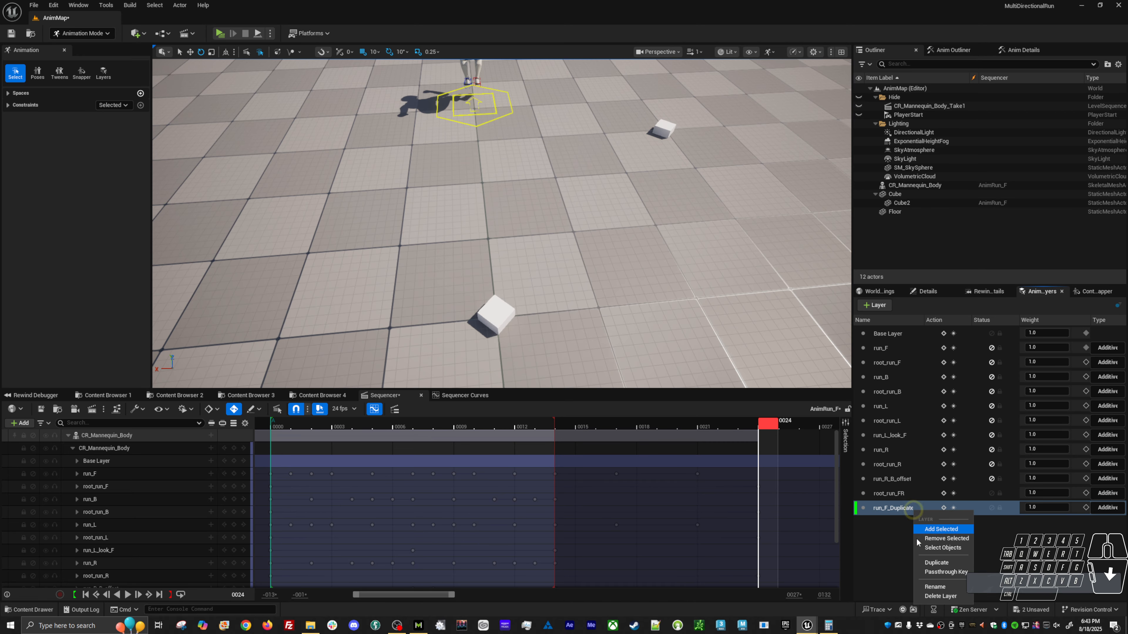
pyautogui.click(936, 586)
pyautogui.moveTo(885, 506); pyautogui.dragTo(972, 505)
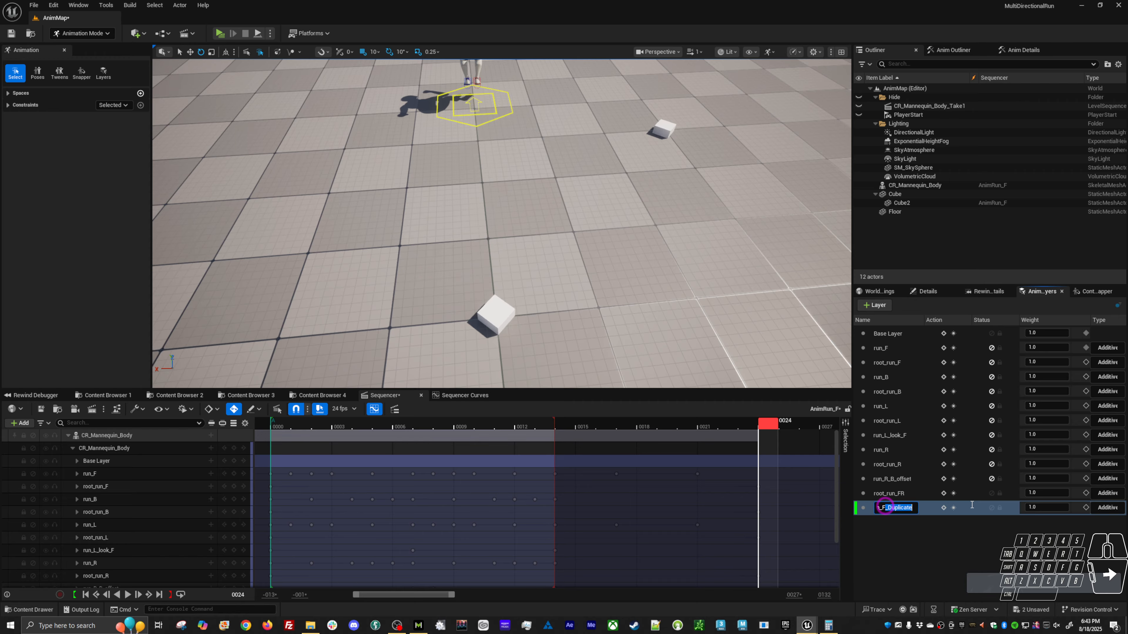
pyautogui.write('R')
pyautogui.press('Return')
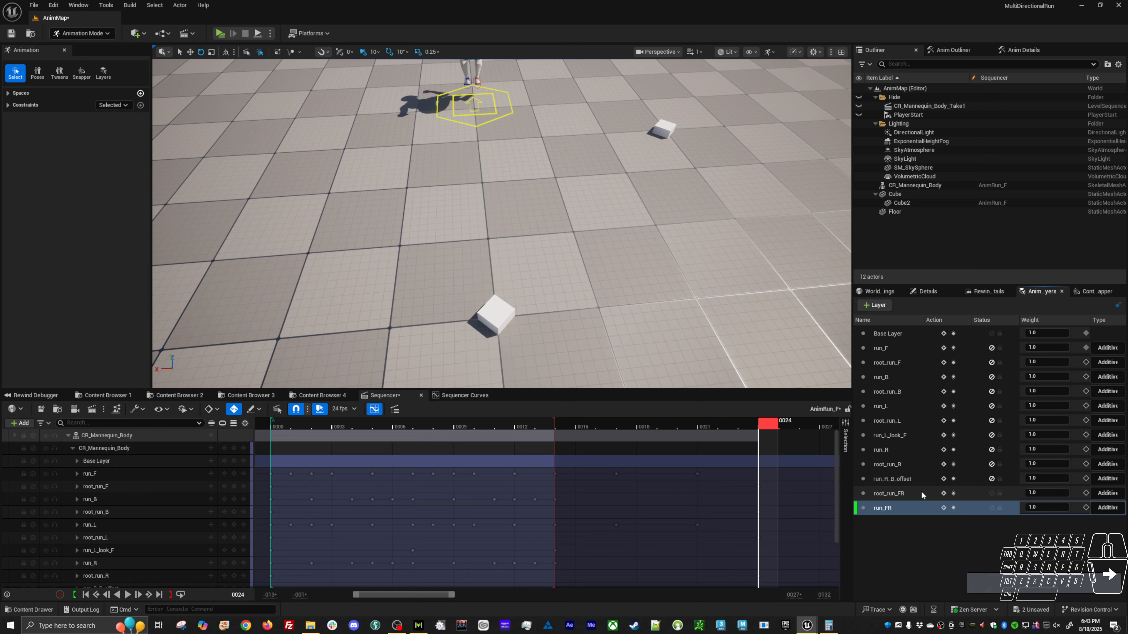
# Select the character's hexagonal global_ctrl on the floor and make root_run_FR the active animation layer.
pyautogui.keyDown('alt'); pyautogui.moveTo(566, 165); pyautogui.dragTo(633, 113); pyautogui.keyUp('alt')
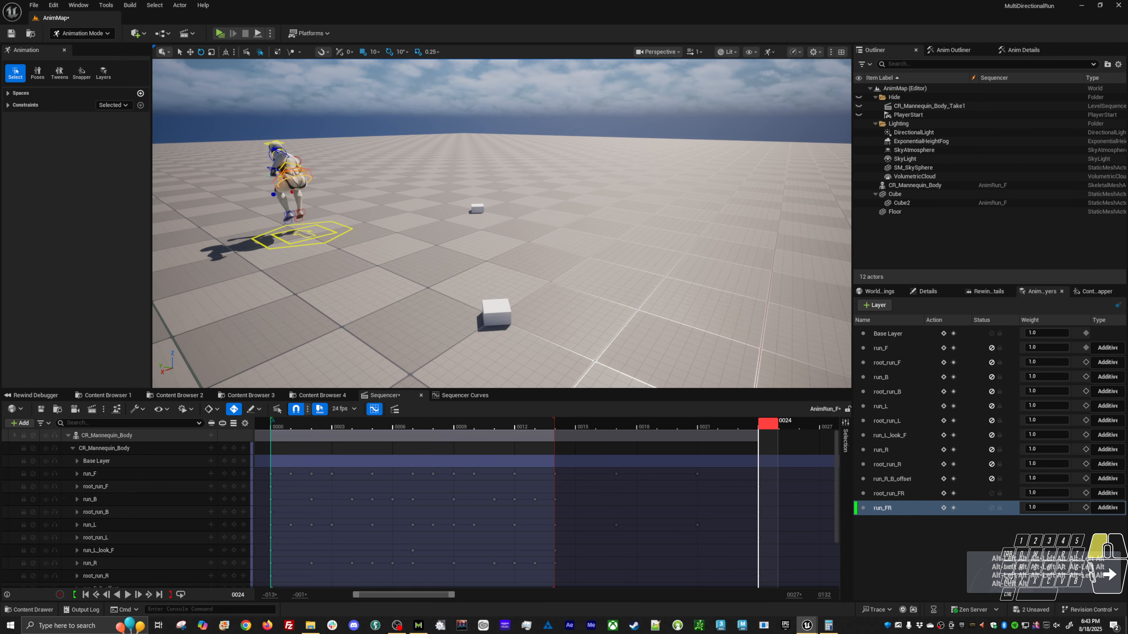
pyautogui.click(350, 228)
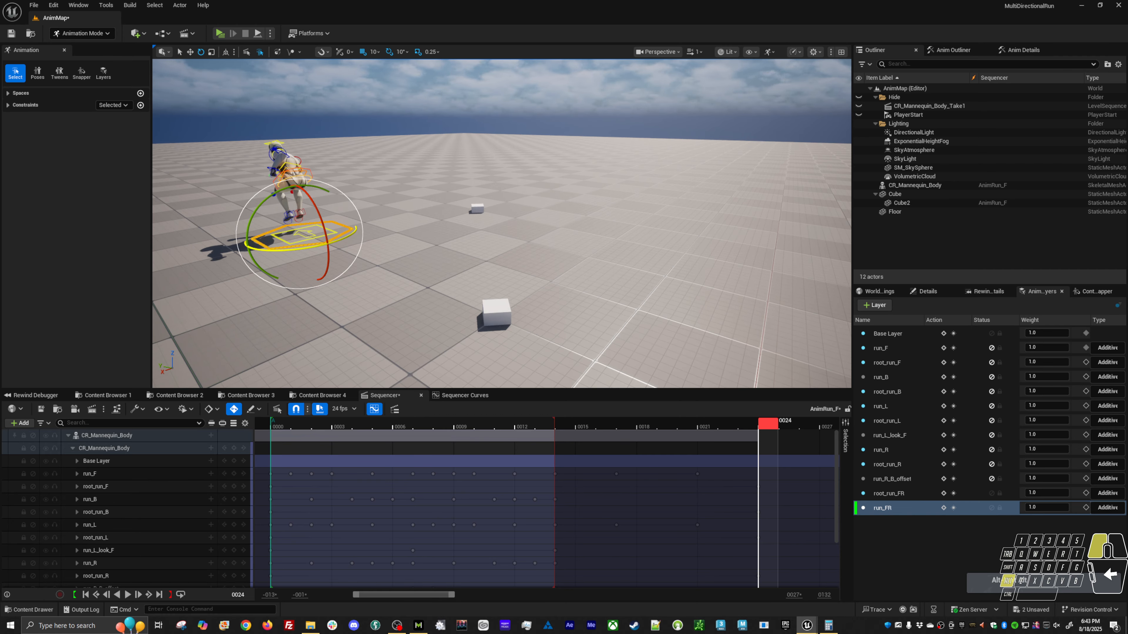
pyautogui.keyDown('alt'); pyautogui.moveTo(604, 277); pyautogui.dragTo(497, 322); pyautogui.keyUp('alt')
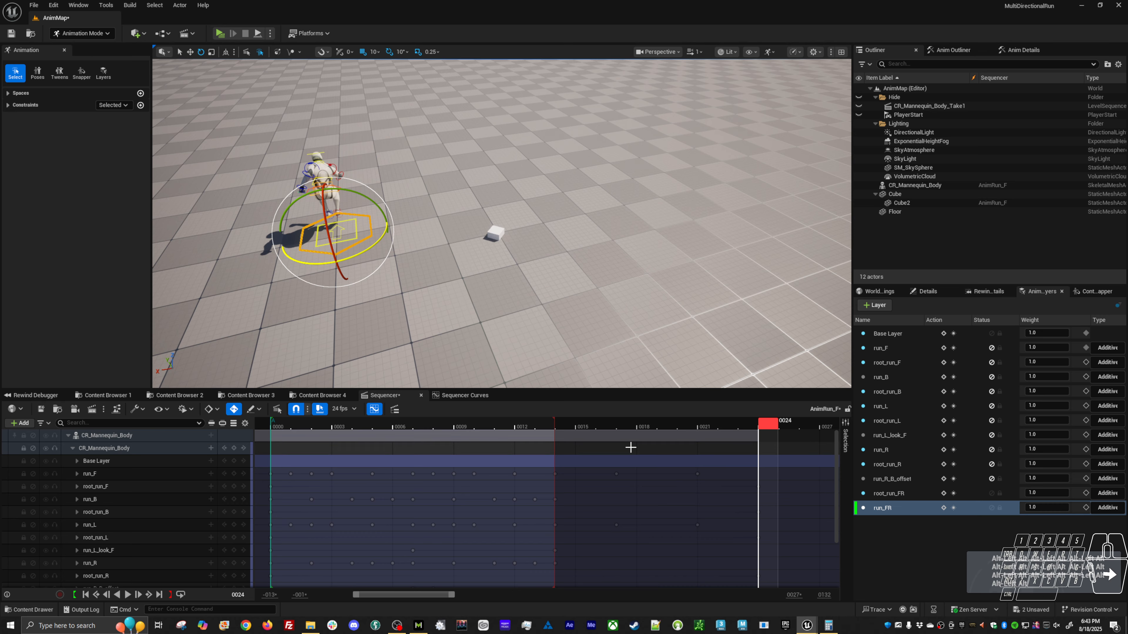
pyautogui.click(912, 495)
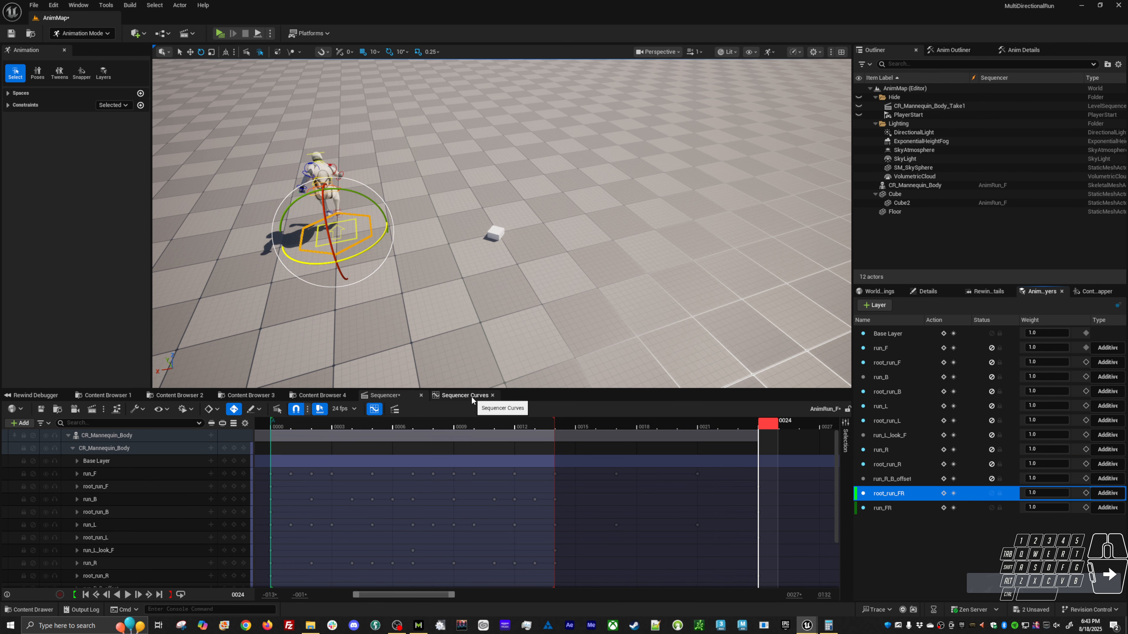
# Assign global_ctrl as snap child and Cube2 as snap parent, and snap the control to Cube2's position at frame 24.
pyautogui.click(1097, 292)
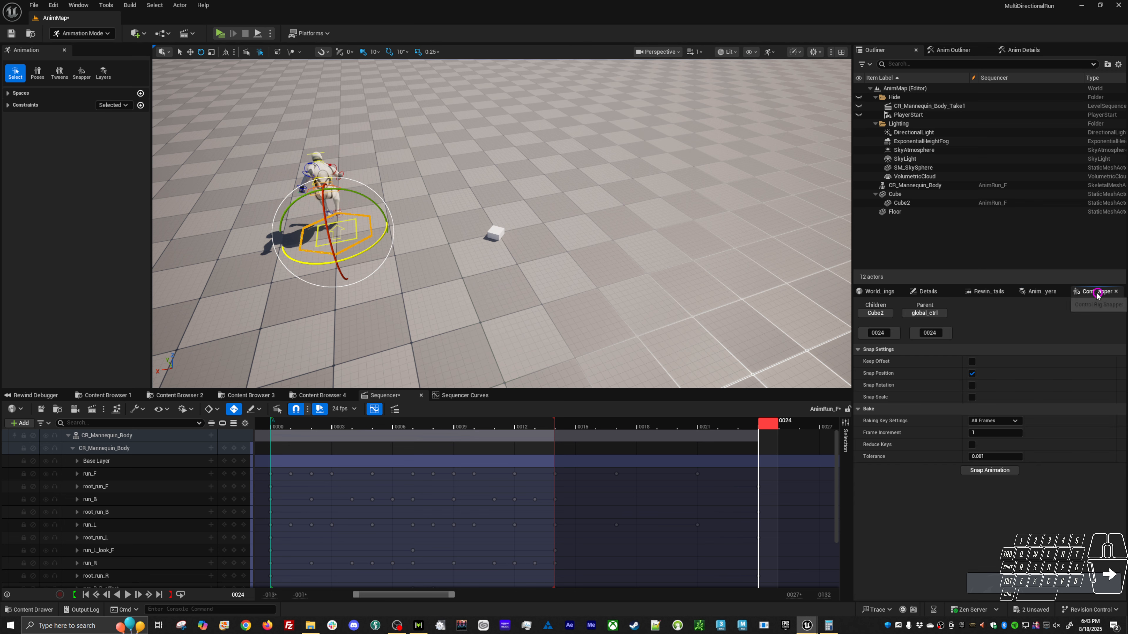
pyautogui.click(880, 313)
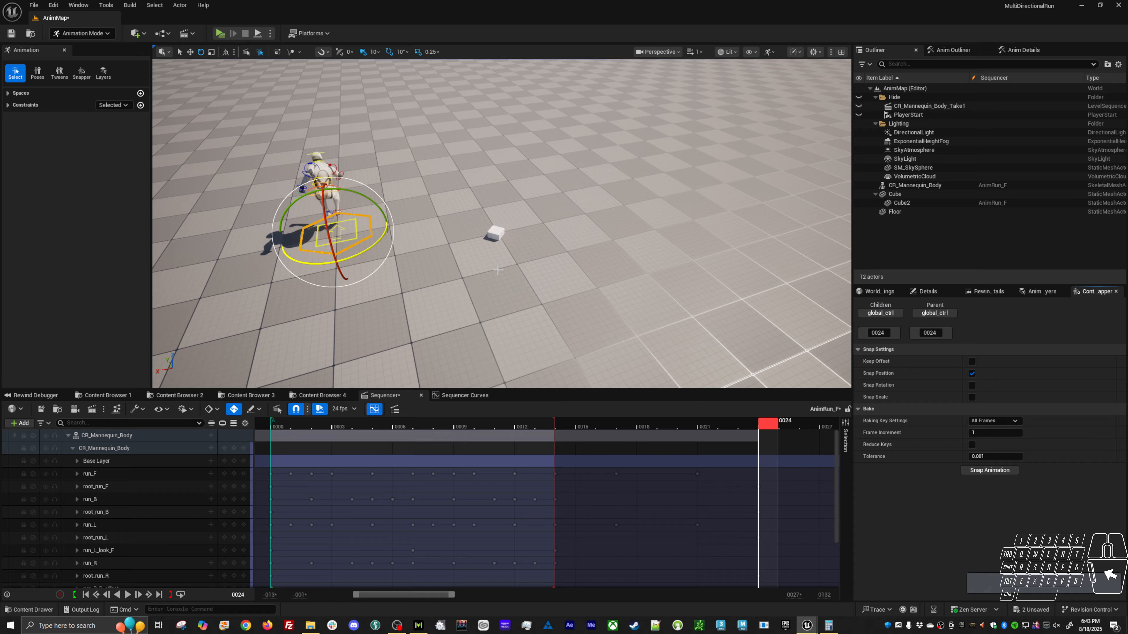
pyautogui.click(899, 203)
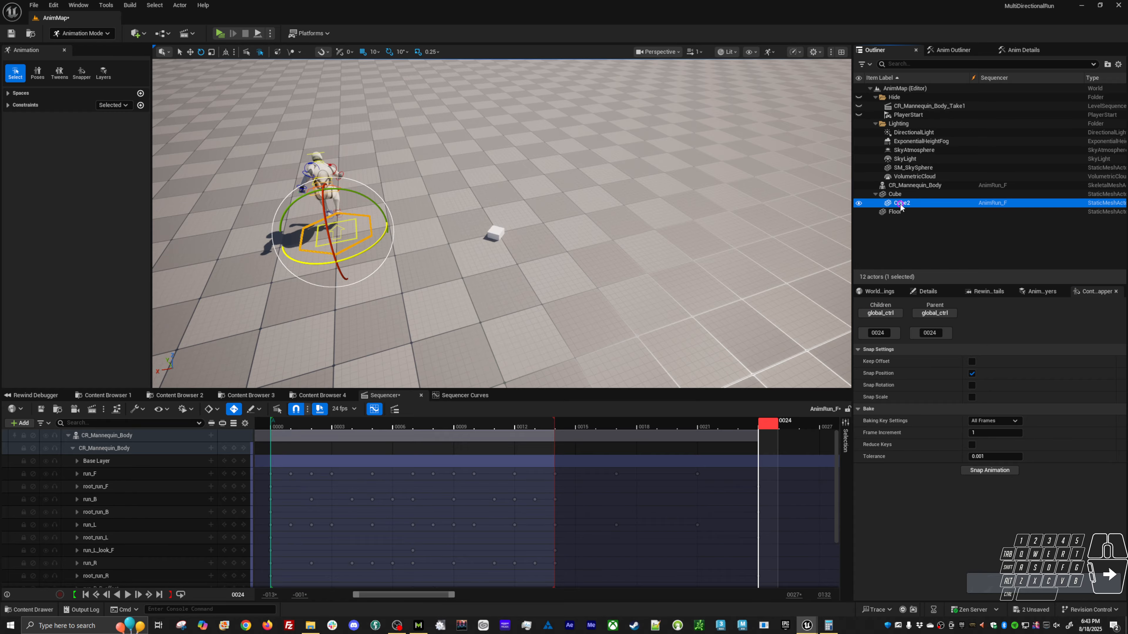
pyautogui.click(945, 313)
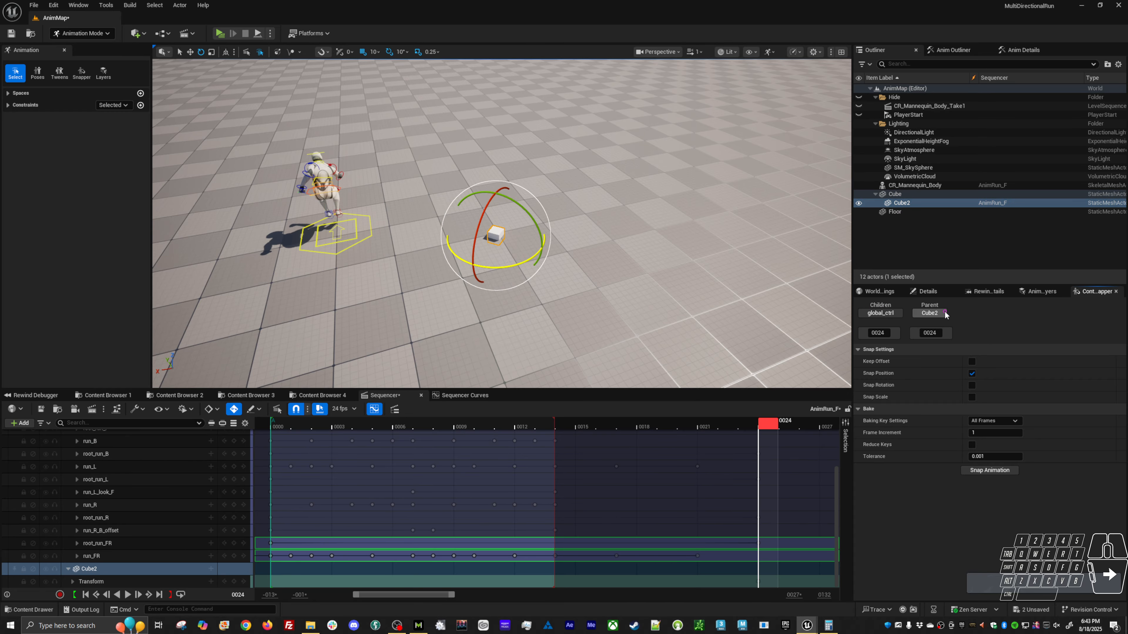
pyautogui.click(982, 471)
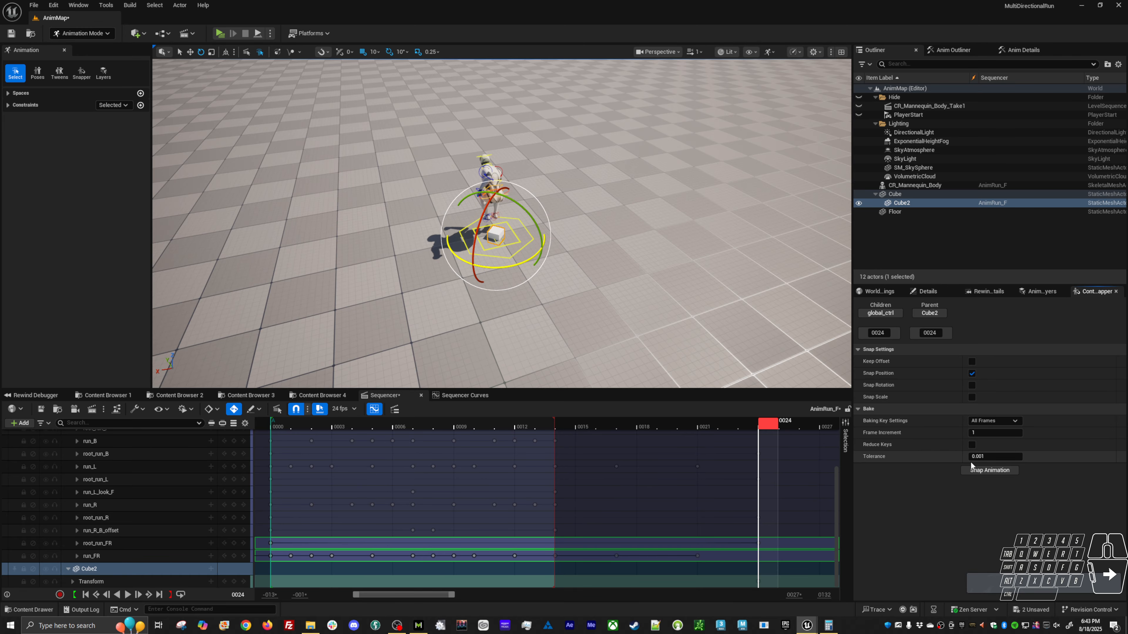
# Scrub the sequence from frame 24 back to frame 0 to review the diagonal root travel.
pyautogui.keyDown('alt'); pyautogui.moveTo(533, 266); pyautogui.dragTo(607, 304); pyautogui.keyUp('alt')
pyautogui.moveTo(701, 426); pyautogui.dragTo(278, 436)
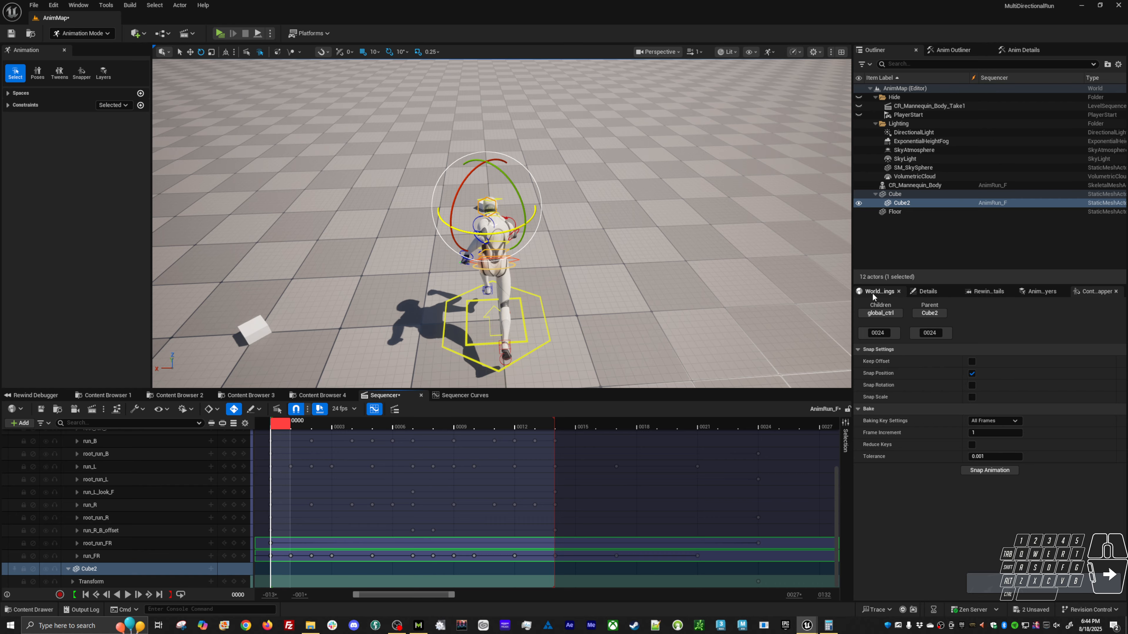
pyautogui.click(280, 427)
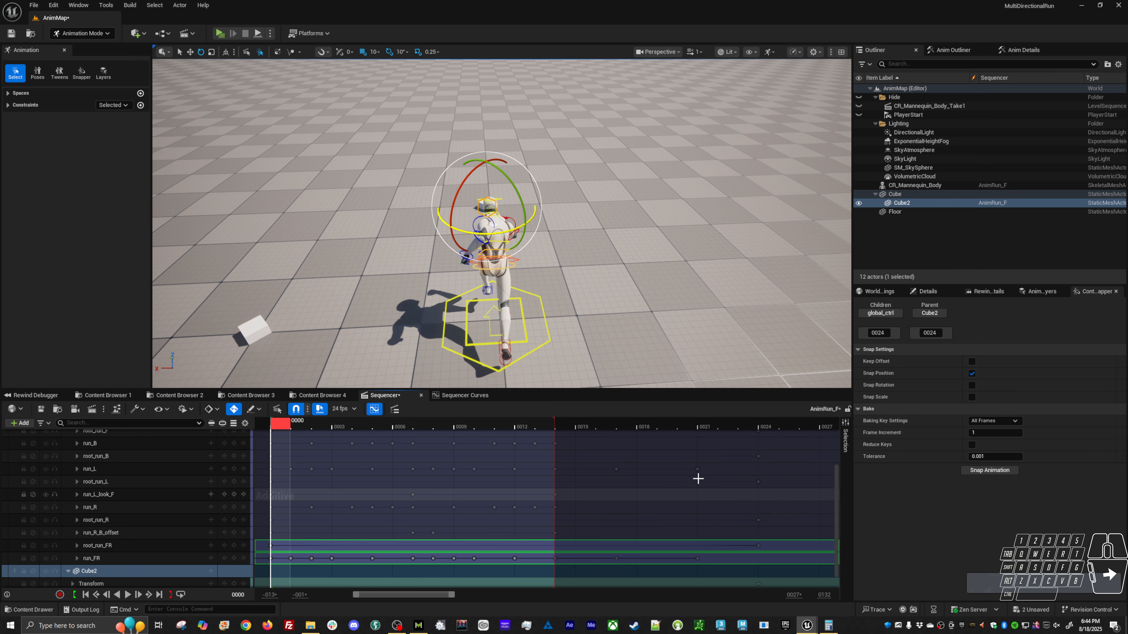
# Select the root_run_FR animation layer and display global_ctrl's curves in the Sequencer curve editor.
pyautogui.click(1042, 291)
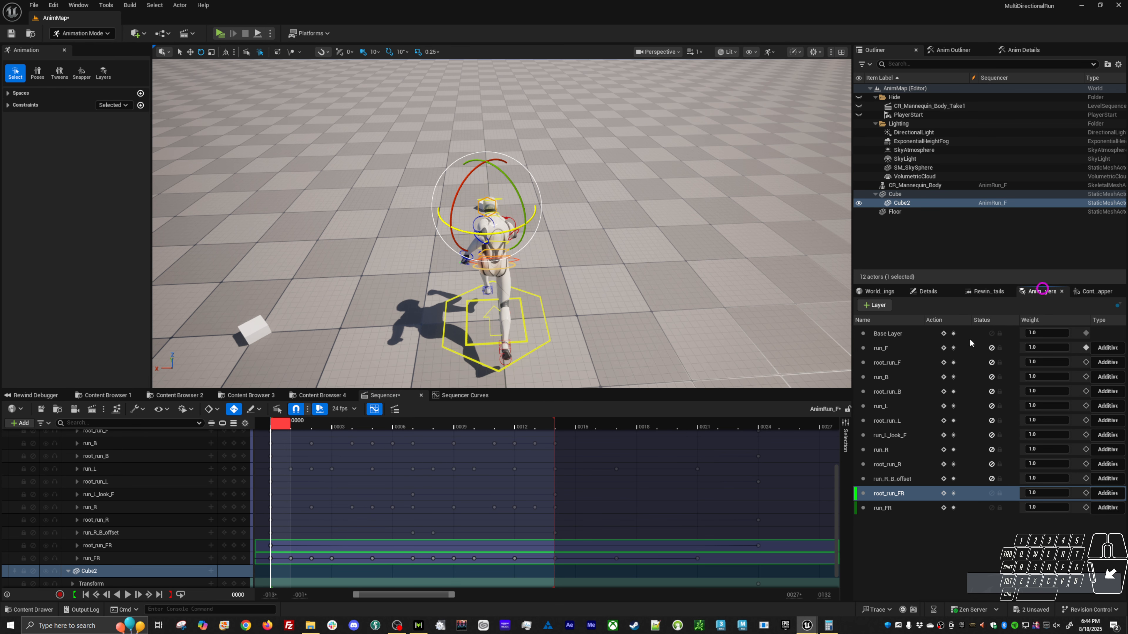
pyautogui.click(906, 480)
pyautogui.click(896, 491)
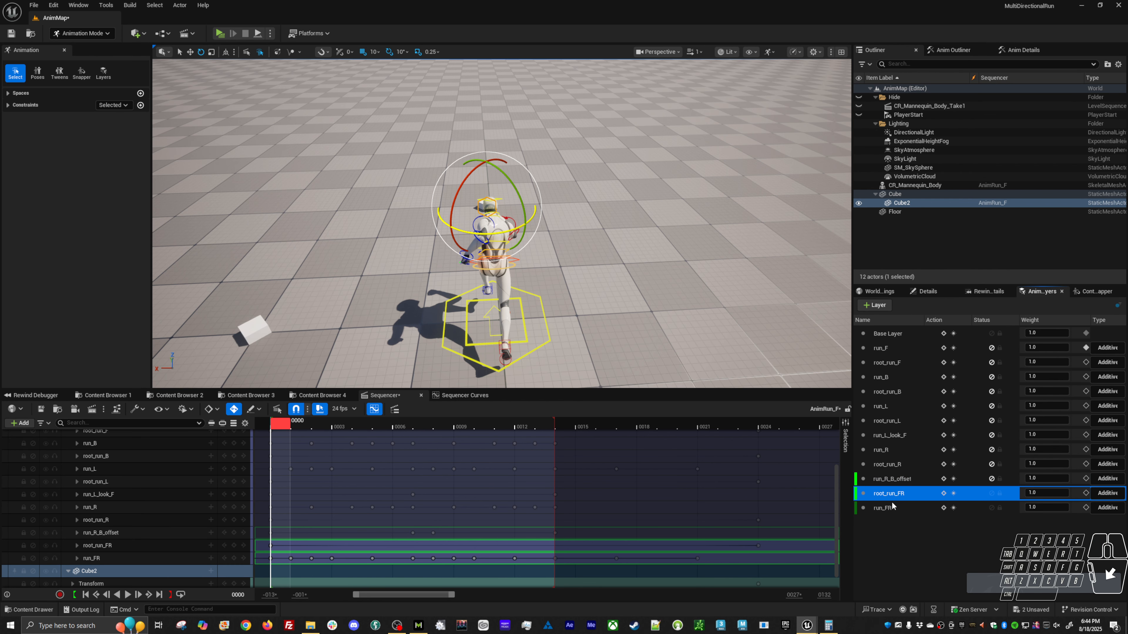
pyautogui.click(464, 395)
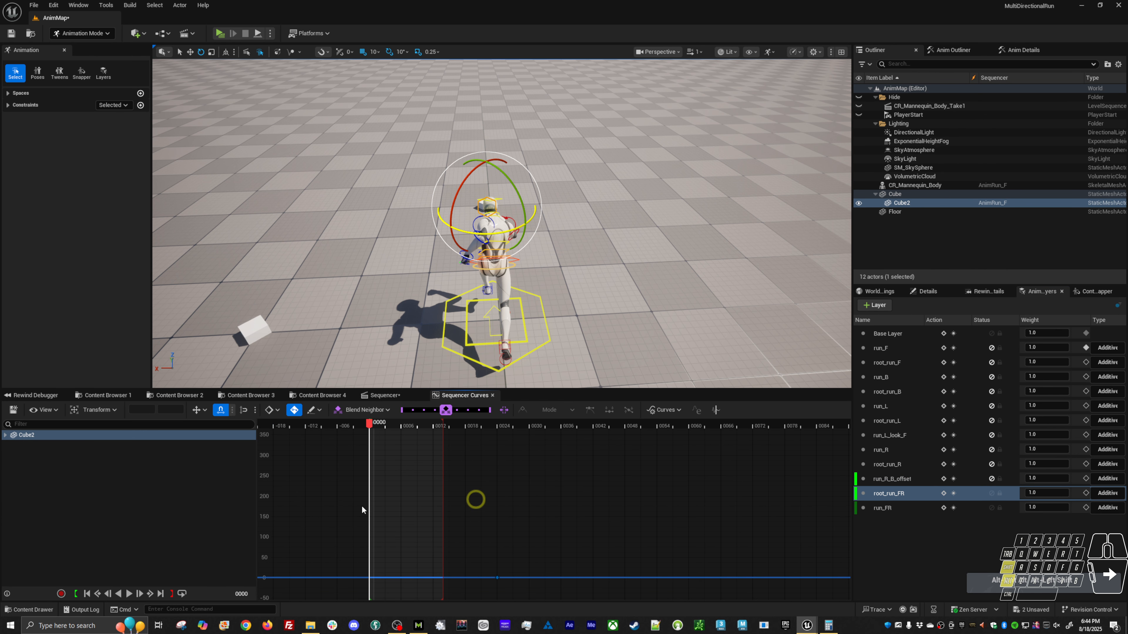
pyautogui.scroll(2, 444, 505)
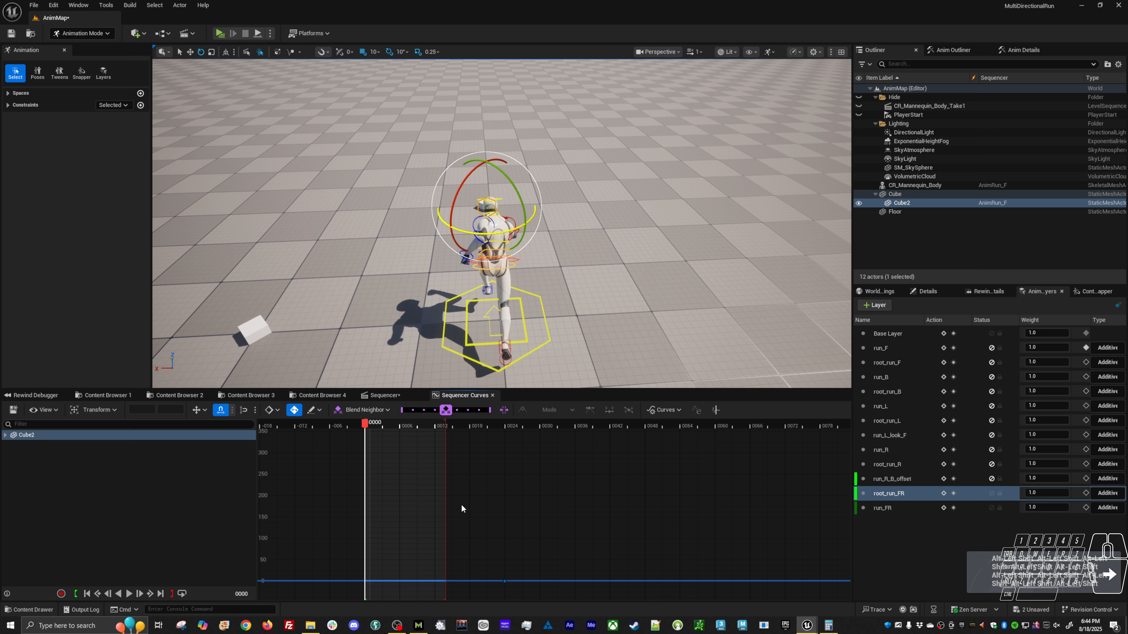
pyautogui.click(512, 428)
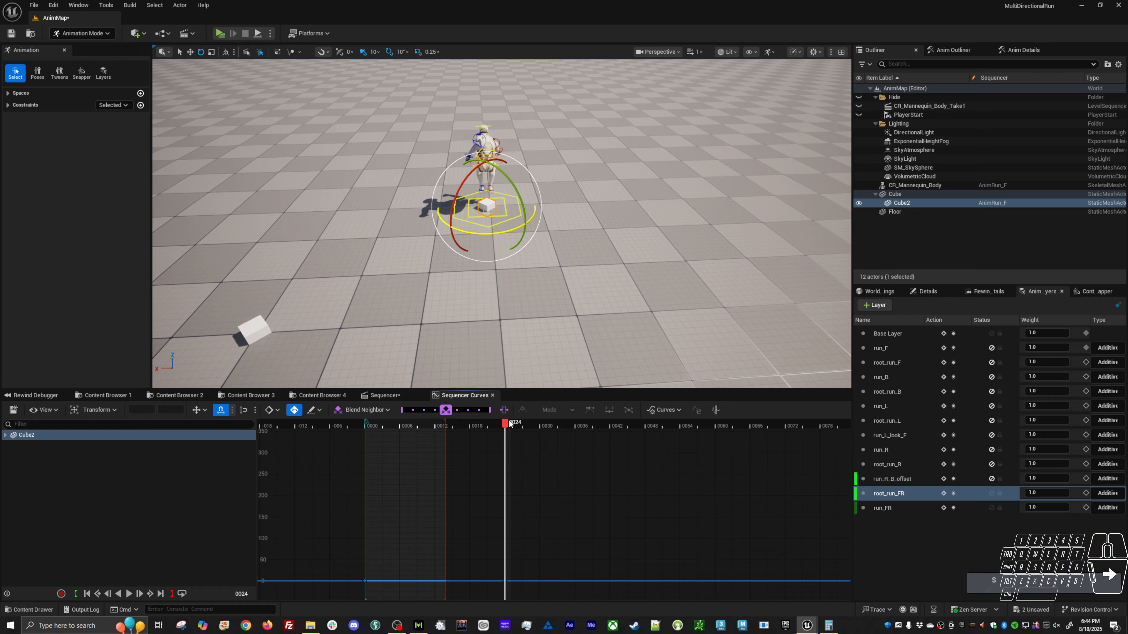
pyautogui.moveTo(510, 424); pyautogui.dragTo(367, 446)
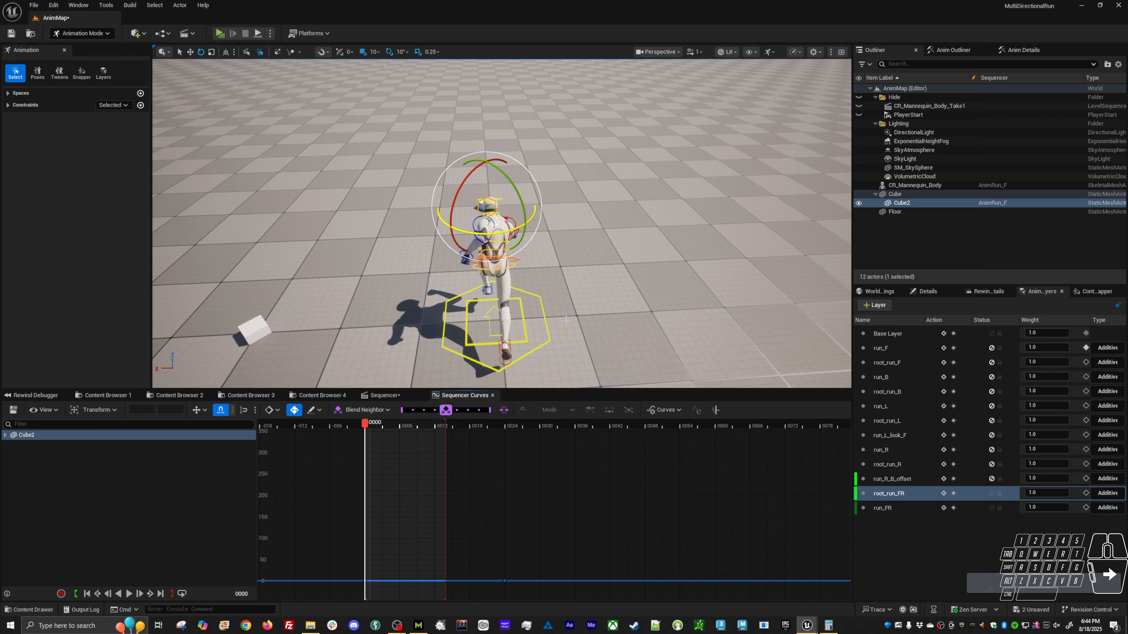
pyautogui.click(537, 329)
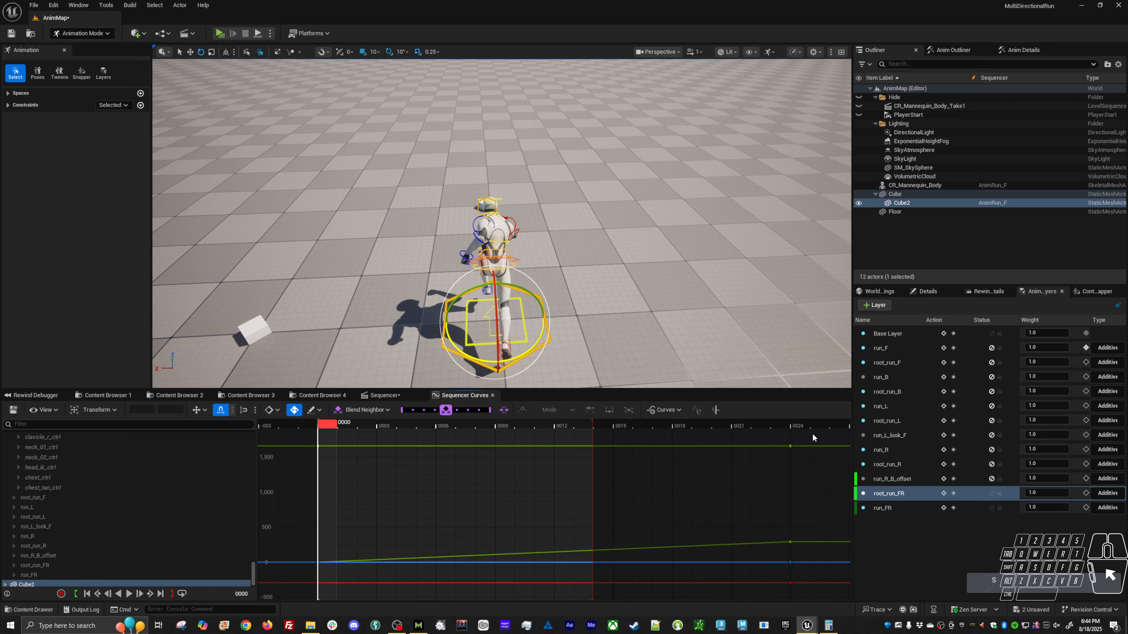
# Scrub the root travel between frames 24 and 0, and examine global_ctrl's X and Y location curves at frame 0.
pyautogui.moveTo(798, 425); pyautogui.dragTo(326, 468)
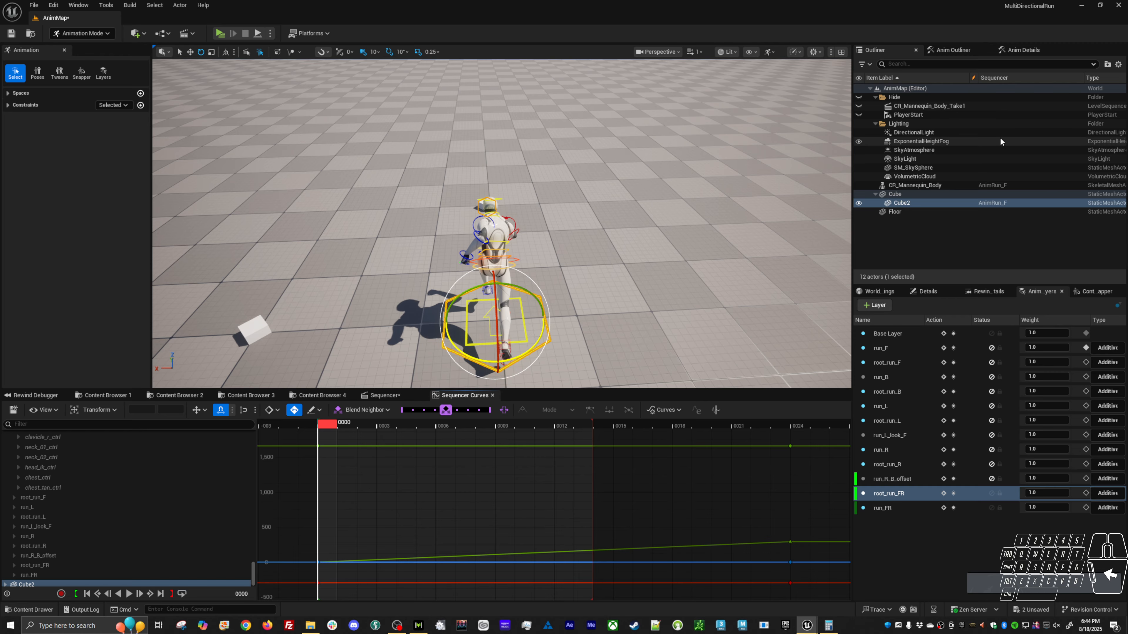
pyautogui.click(1022, 49)
pyautogui.click(919, 100)
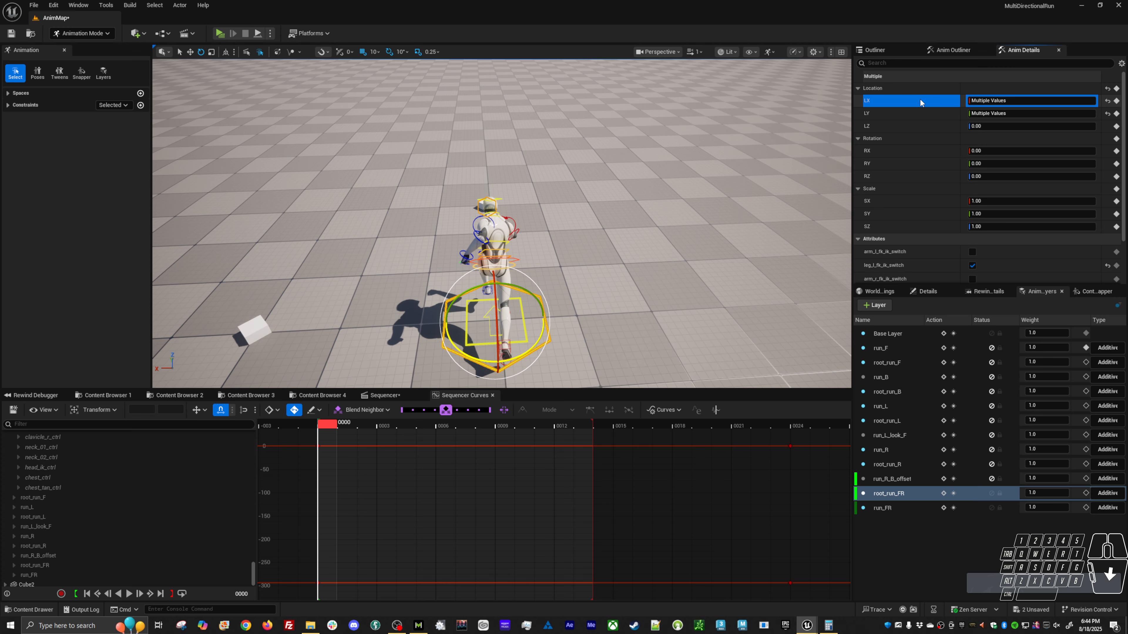
pyautogui.click(916, 114)
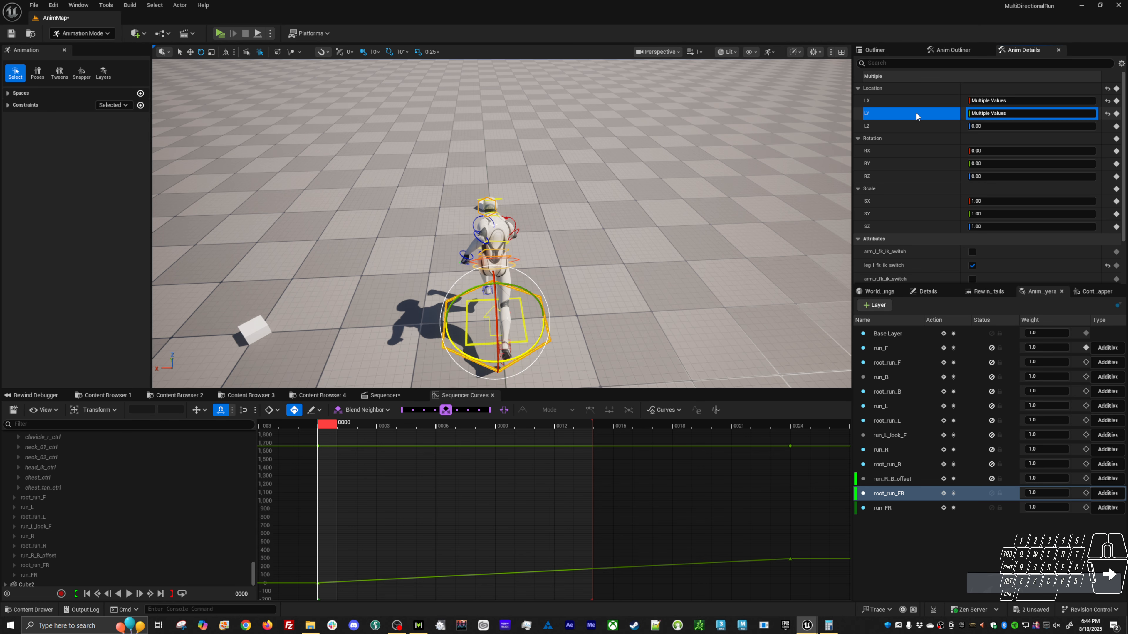
pyautogui.moveTo(382, 563); pyautogui.dragTo(286, 605)
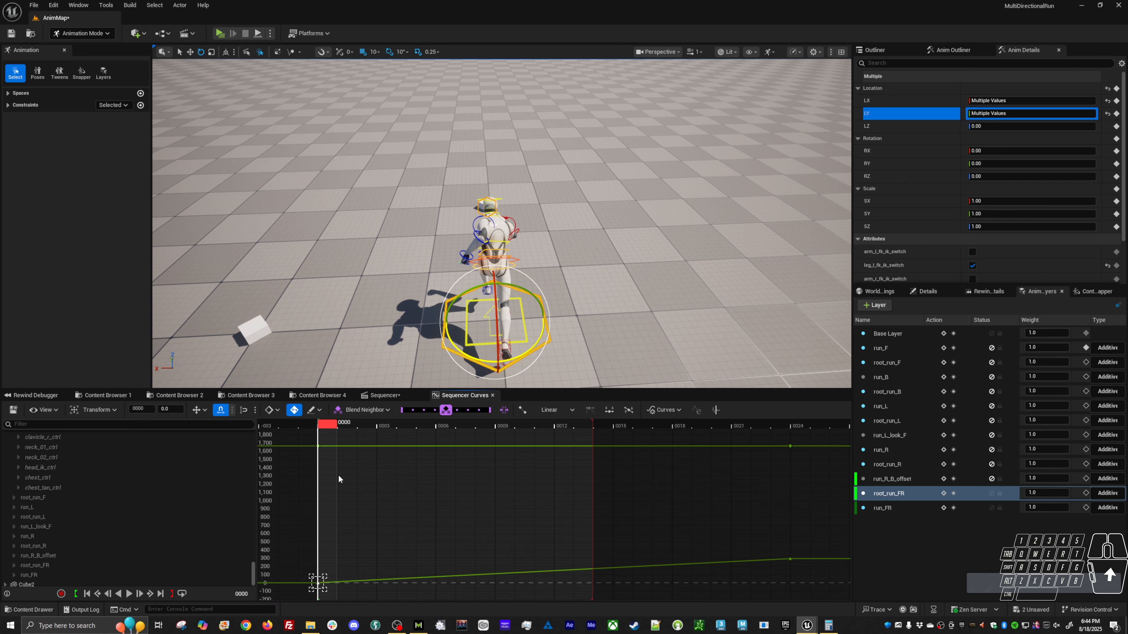
pyautogui.moveTo(295, 464); pyautogui.dragTo(297, 463)
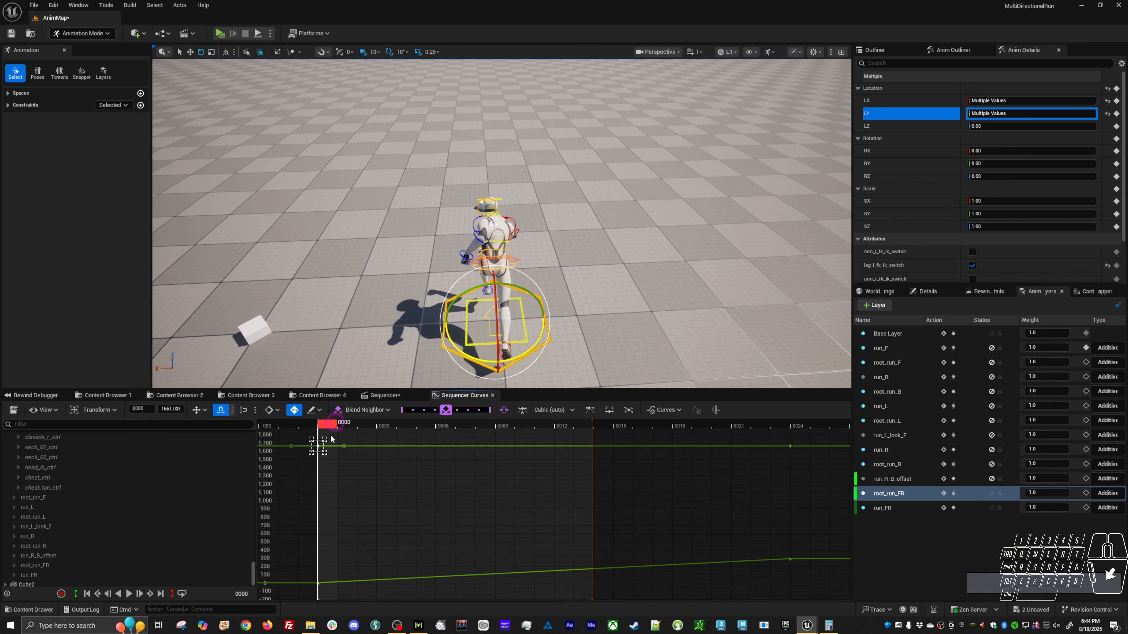
# Set global_ctrl's X location key at frame 0 to 0, make the X curve's keys linear, and scrub to check the travel.
pyautogui.click(910, 102)
pyautogui.click(318, 583)
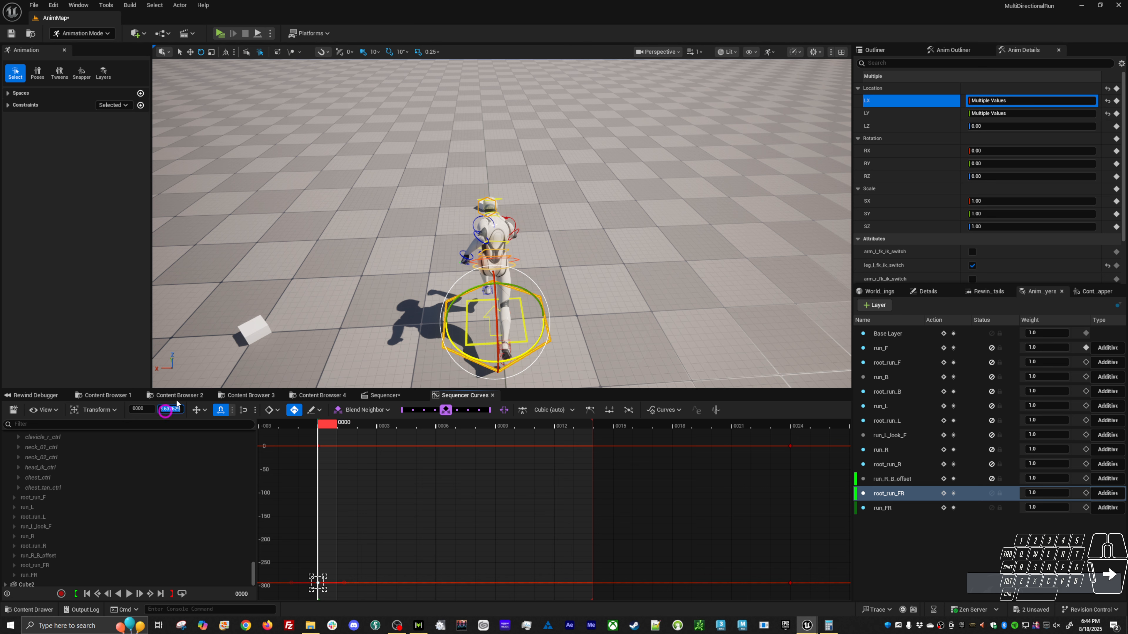
pyautogui.write('0')
pyautogui.press('KP_Enter')
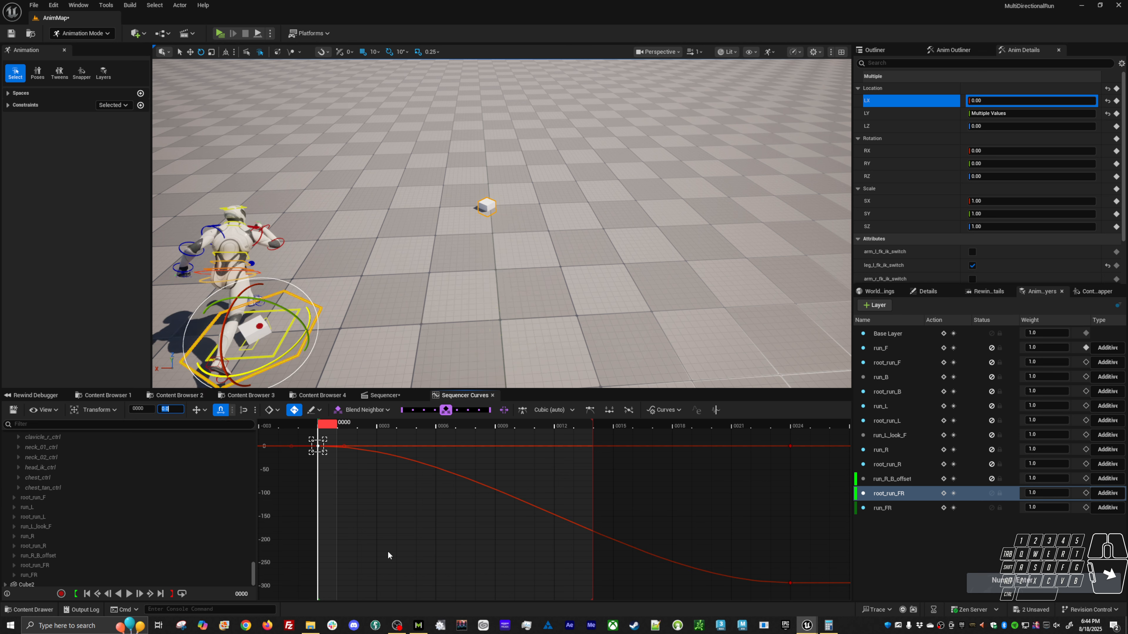
pyautogui.click(484, 486)
pyautogui.press('4')
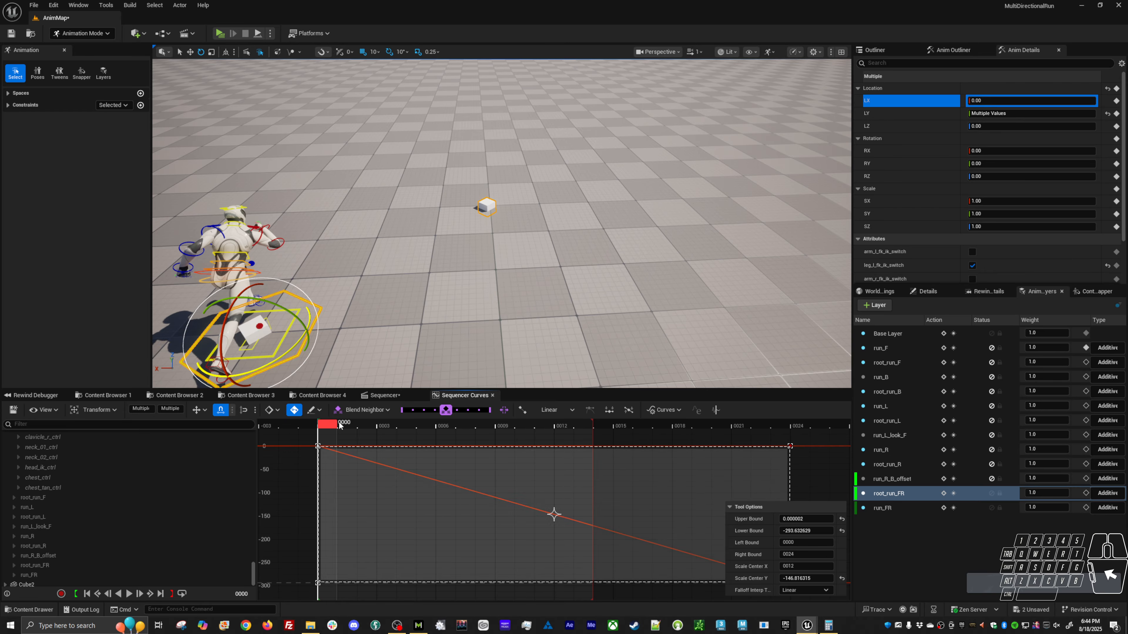
pyautogui.moveTo(340, 425)
pyautogui.mouseDown()
pyautogui.moveTo(843, 422)
pyautogui.moveTo(327, 423)
pyautogui.moveTo(322, 438)
pyautogui.mouseUp()
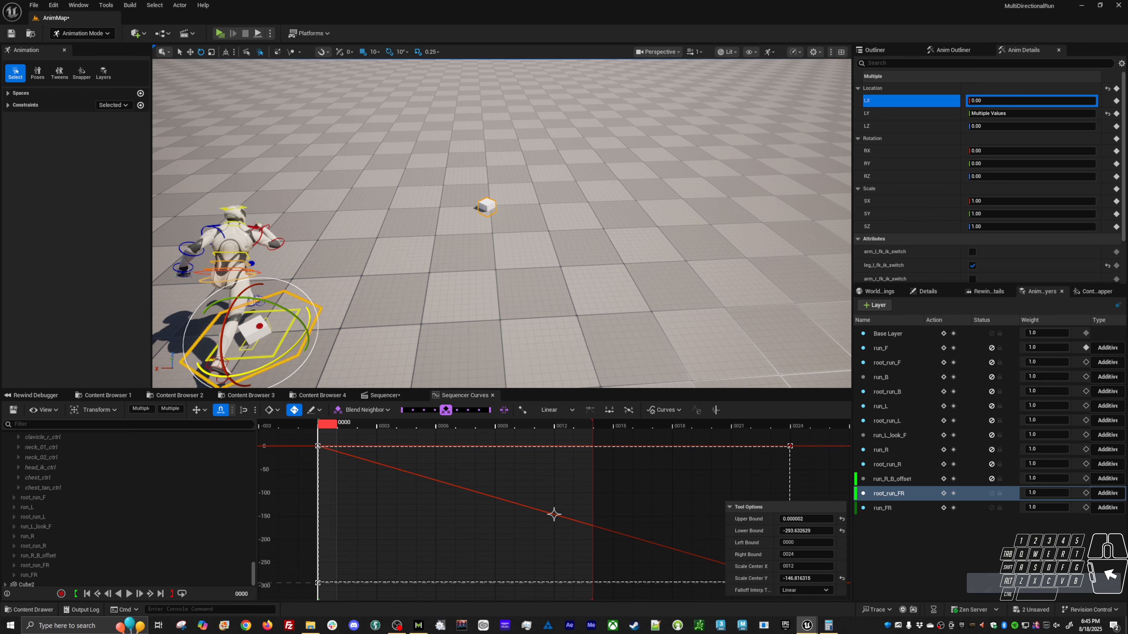
# Select body_offset_ctrl and add the character's head, arm, torso and hip controls to the selection.
pyautogui.click(391, 333)
pyautogui.click(294, 324)
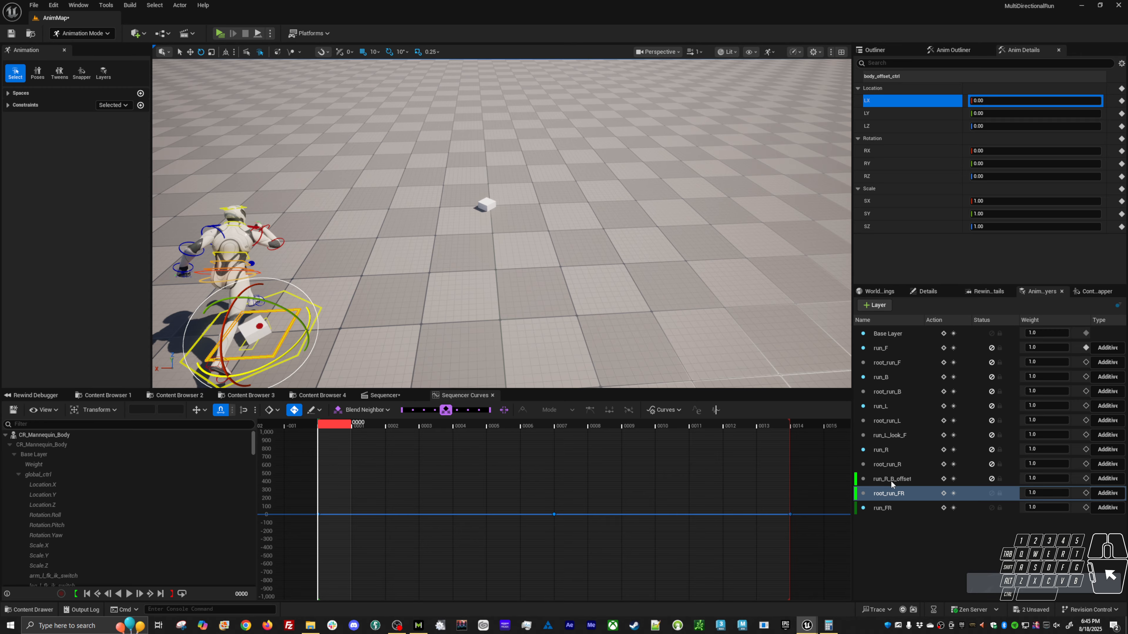
pyautogui.keyDown('alt'); pyautogui.moveTo(450, 305); pyautogui.dragTo(451, 305); pyautogui.keyUp('alt')
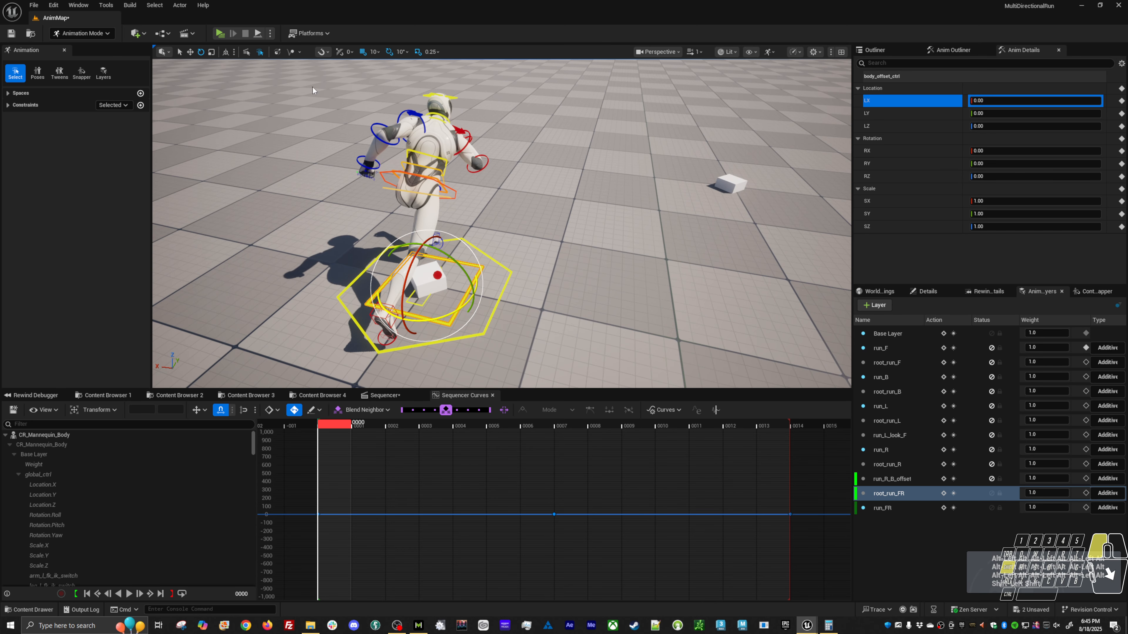
pyautogui.keyDown('shift'); pyautogui.moveTo(306, 76); pyautogui.dragTo(515, 173); pyautogui.keyUp('shift')
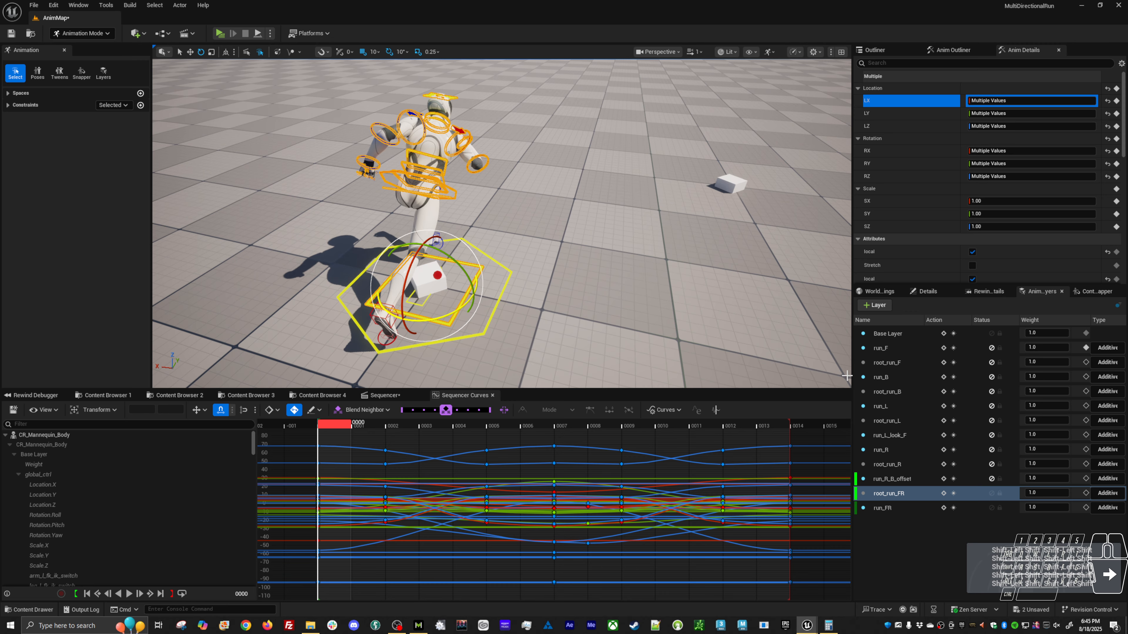
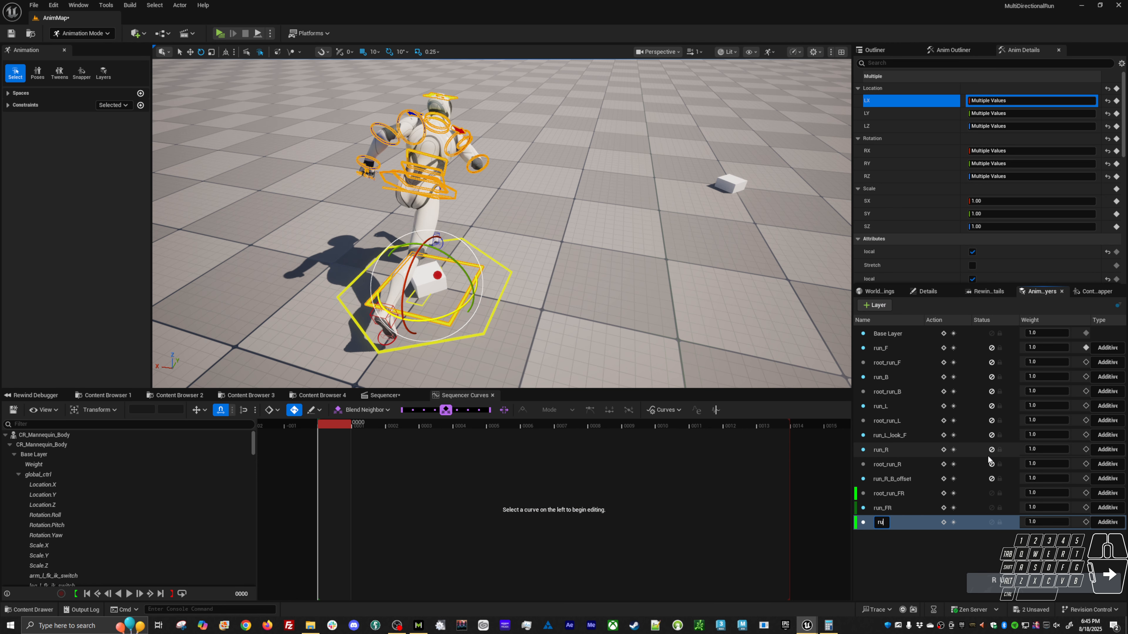
# Name the new animation layer run_FR_offset and display its controls' curves in the curve editor.
pyautogui.write('_')
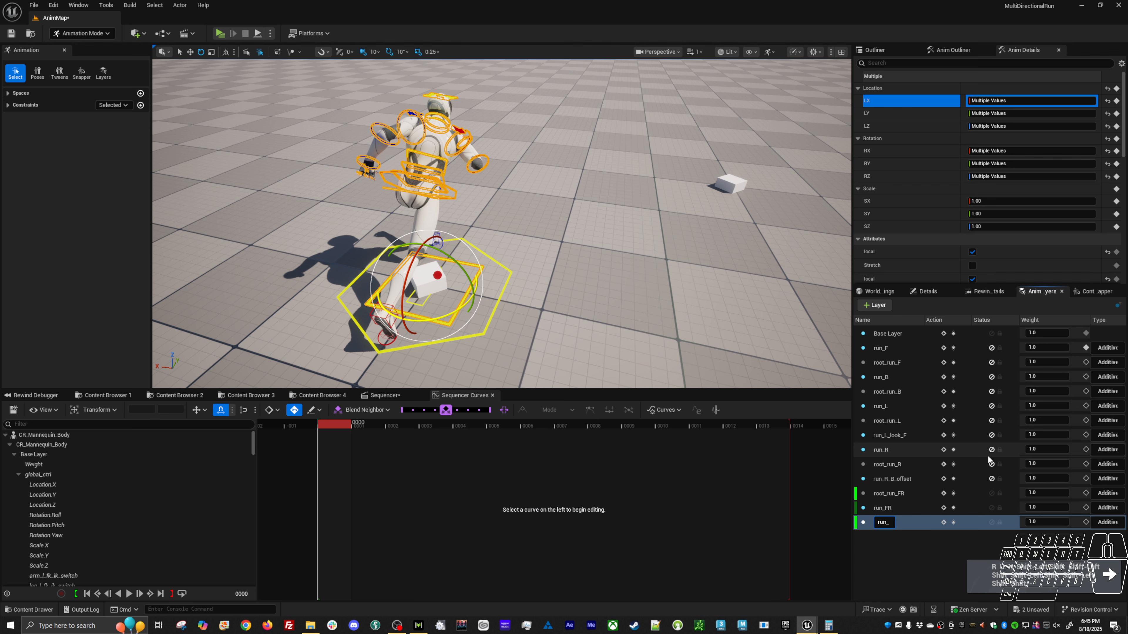
pyautogui.write('FR')
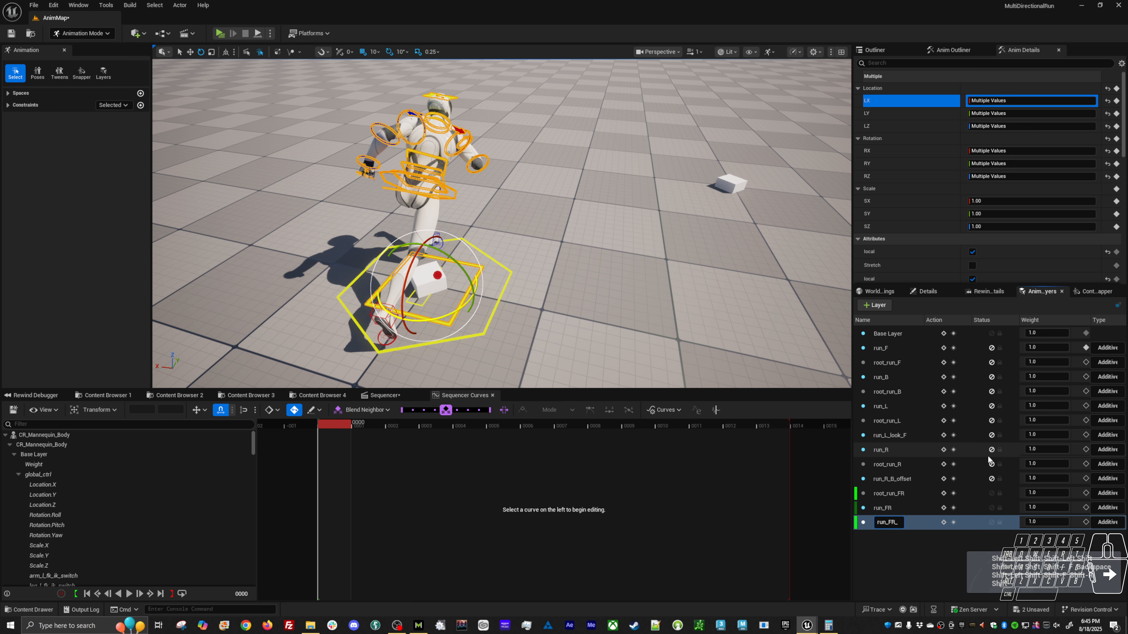
pyautogui.write('_offset')
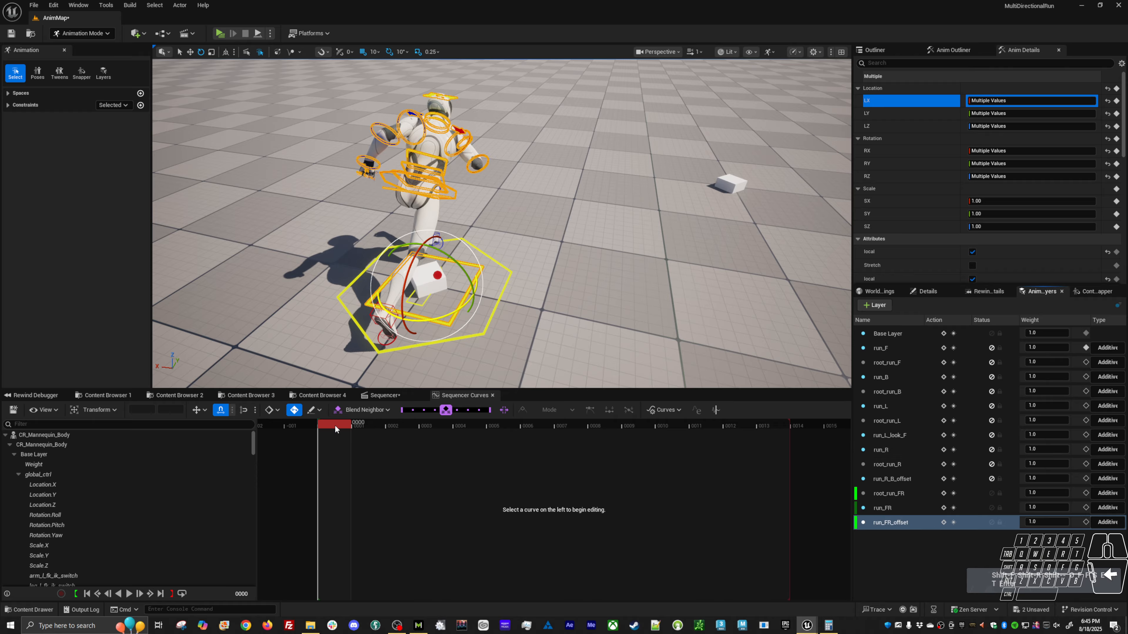
pyautogui.rightClick(892, 522)
pyautogui.click(922, 560)
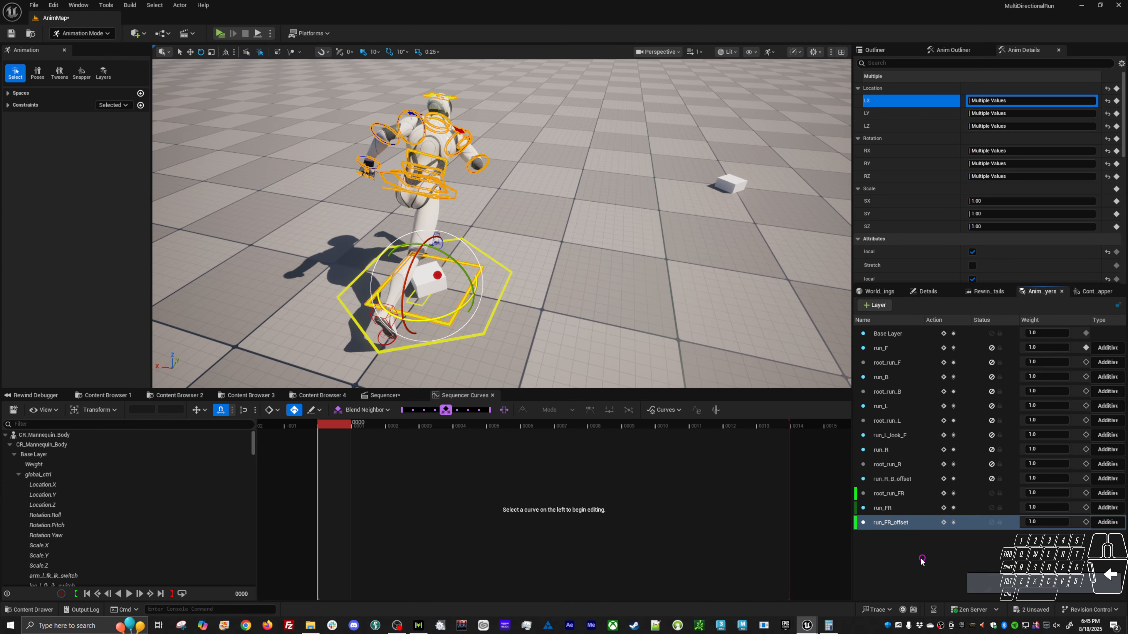
pyautogui.keyDown('alt'); pyautogui.keyDown('shift'); pyautogui.moveTo(732, 465); pyautogui.dragTo(523, 469, button='right'); pyautogui.keyUp('shift'); pyautogui.keyUp('alt')
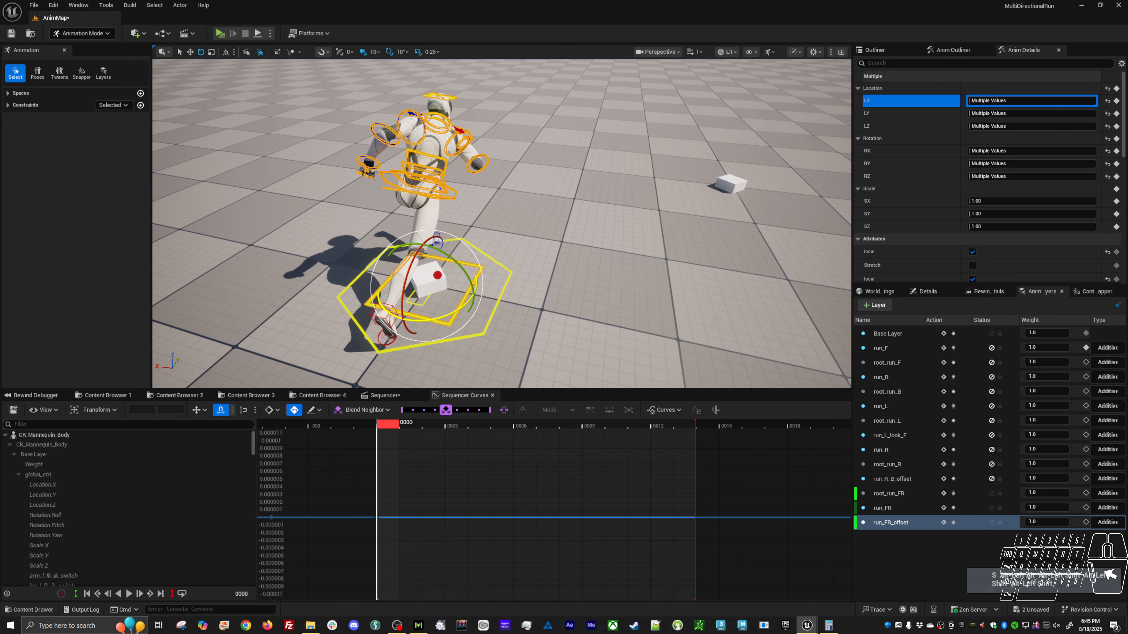
# Select body_offset_ctrl alone and set its RZ rotation to 45 on the run_FR_offset layer.
pyautogui.click(548, 284)
pyautogui.click(480, 267)
pyautogui.press('e')
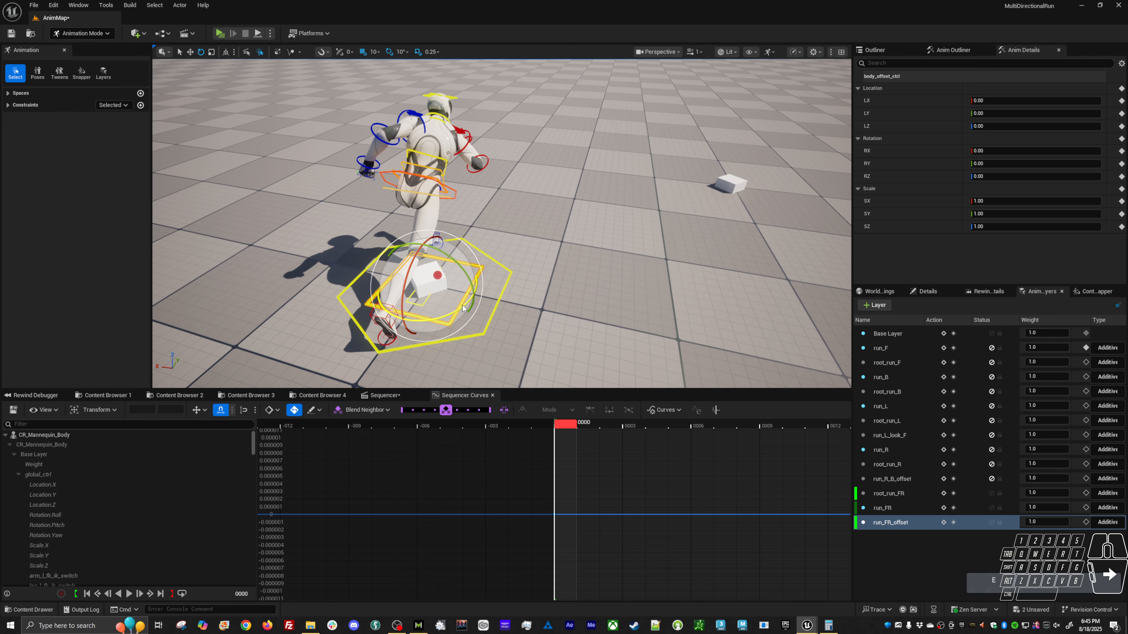
pyautogui.moveTo(463, 305); pyautogui.dragTo(448, 316)
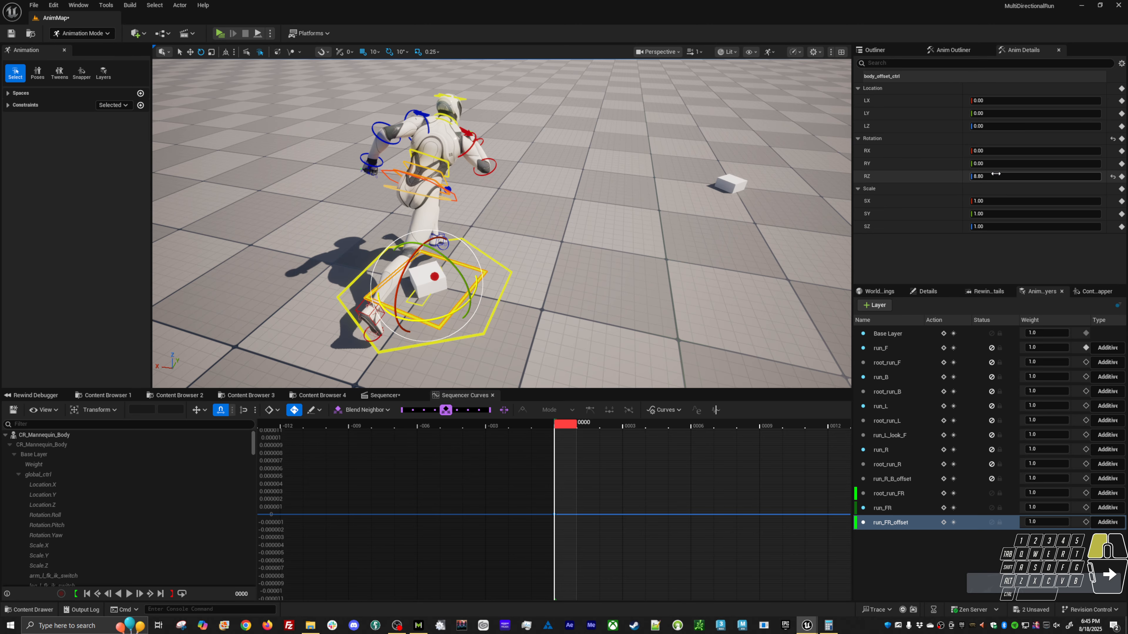
pyautogui.press('Return')
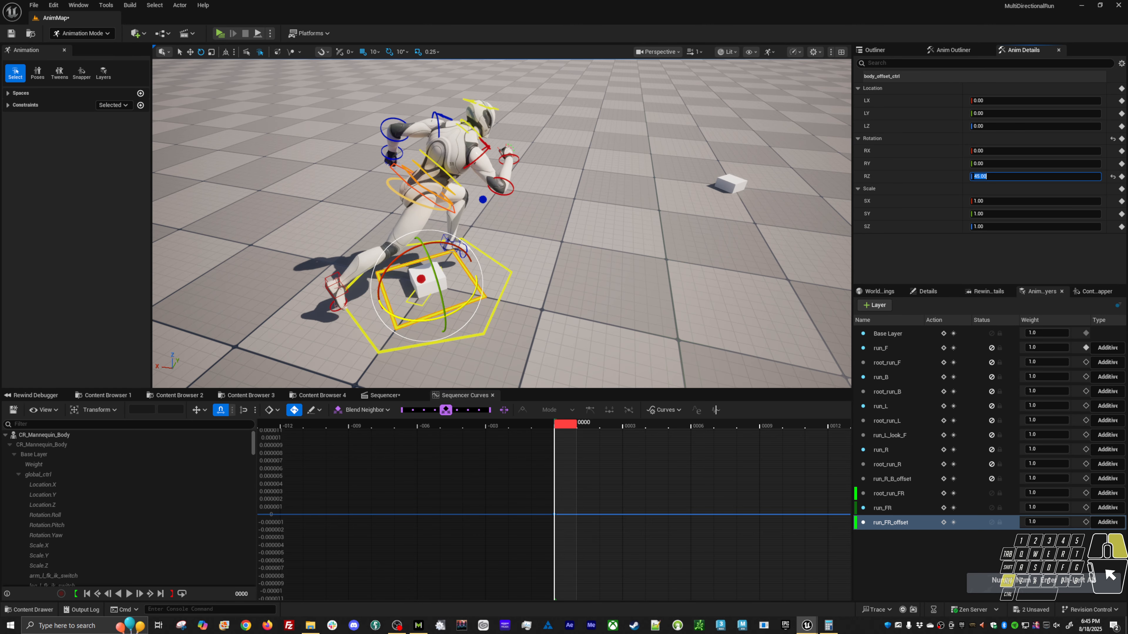
pyautogui.keyDown('alt'); pyautogui.moveTo(622, 249); pyautogui.dragTo(541, 258, button='right'); pyautogui.keyUp('alt')
pyautogui.keyDown('alt'); pyautogui.moveTo(541, 257); pyautogui.dragTo(413, 266, button='middle'); pyautogui.keyUp('alt')
pyautogui.keyDown('alt'); pyautogui.moveTo(395, 248); pyautogui.dragTo(433, 219); pyautogui.keyUp('alt')
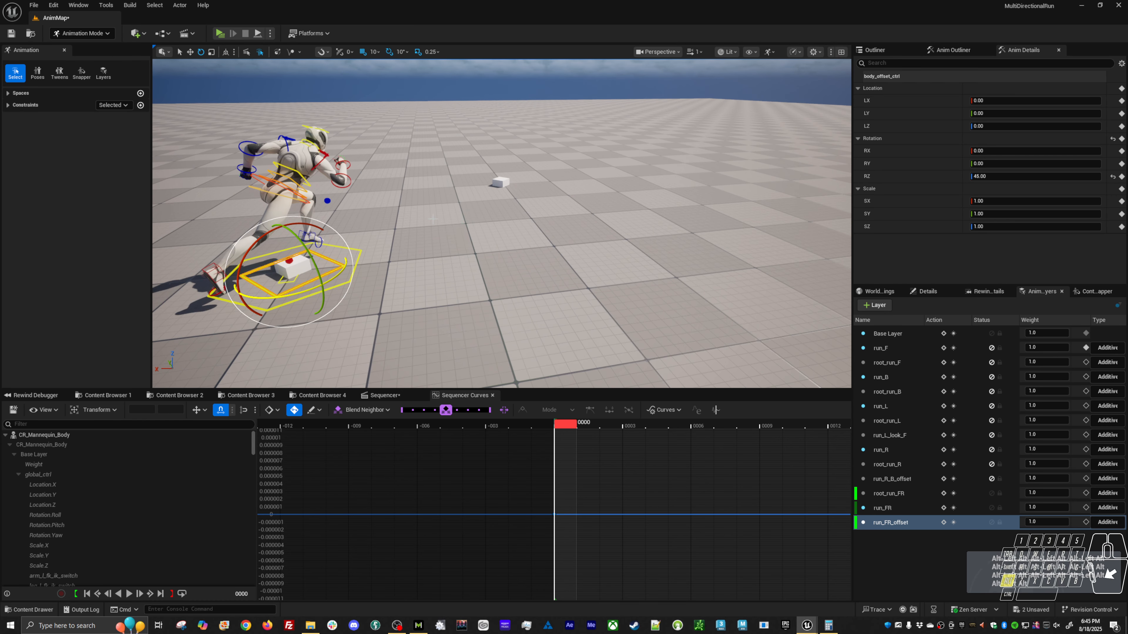
# Select body_ctrl, switch the transform coordinate space, and add the character's hip and torso controls to the selection.
pyautogui.click(254, 181)
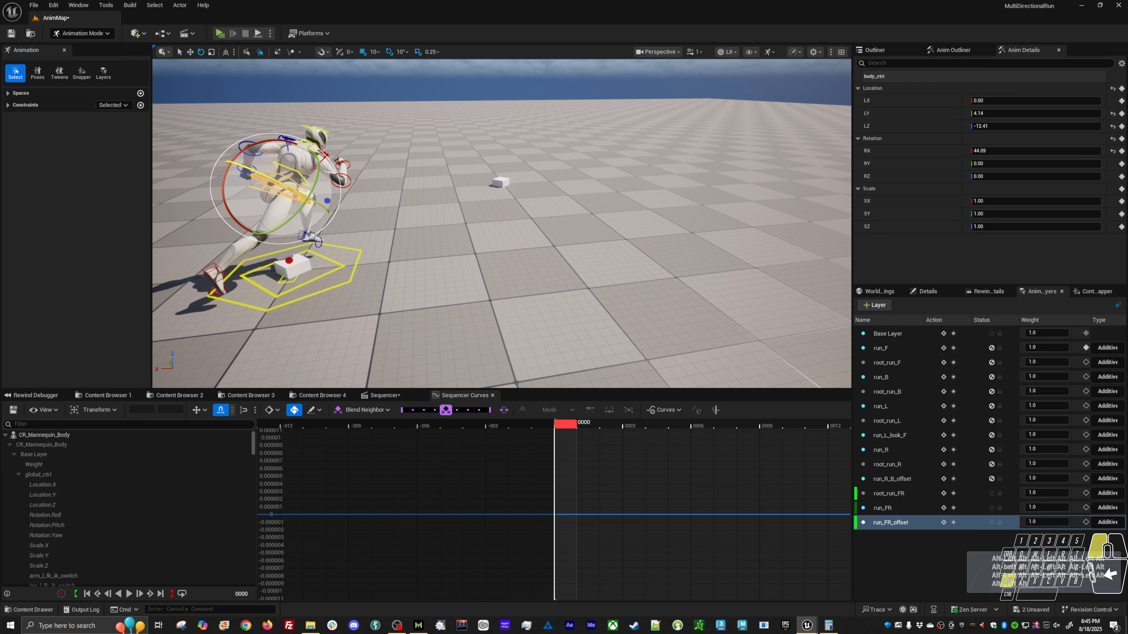
pyautogui.keyDown('alt'); pyautogui.moveTo(310, 209); pyautogui.dragTo(320, 208); pyautogui.keyUp('alt')
pyautogui.hotkey('ctrl', '`')
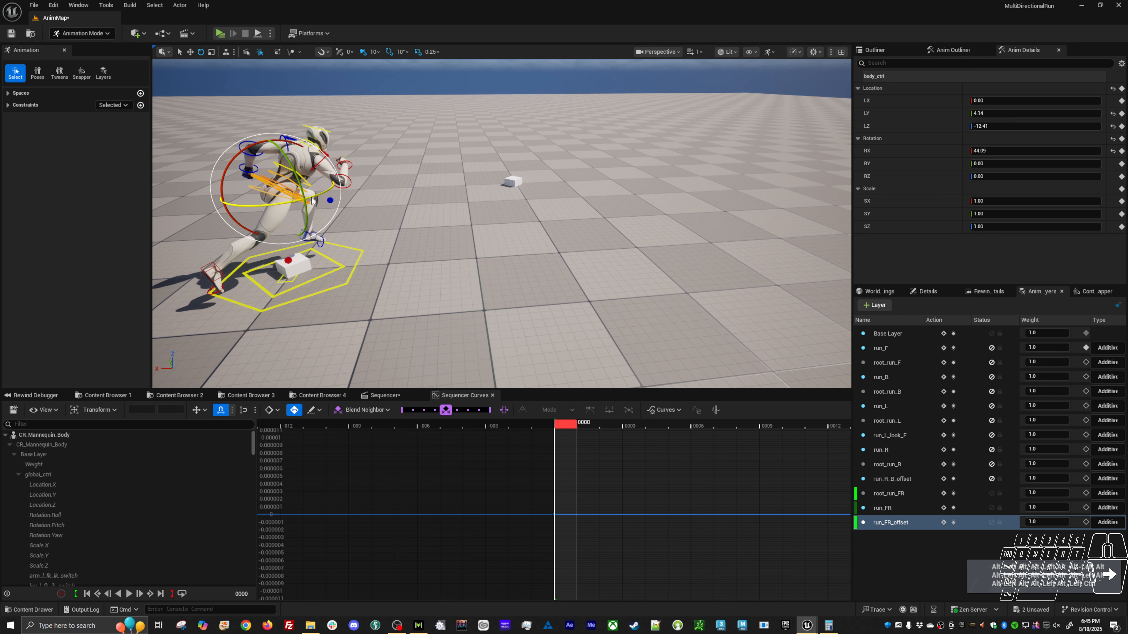
pyautogui.press('w')
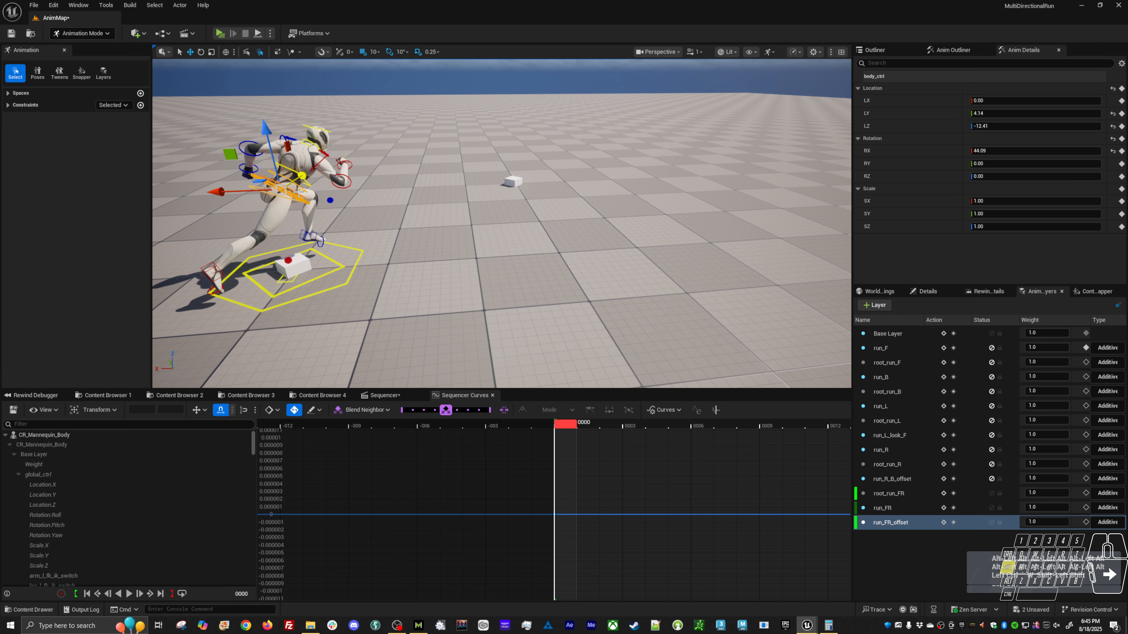
pyautogui.keyDown('shift'); pyautogui.click(298, 190); pyautogui.keyUp('shift')
pyautogui.keyDown('shift'); pyautogui.click(308, 184); pyautogui.keyUp('shift')
# Try rotating the selected body, hip and torso controls together, and undo the rotation.
pyautogui.moveTo(334, 204)
pyautogui.keyDown('alt'); pyautogui.mouseDown()
pyautogui.moveTo(310, 202)
pyautogui.moveTo(316, 193)
pyautogui.mouseUp(); pyautogui.keyUp('alt')
pyautogui.press('e')
pyautogui.hotkey('ctrl', 'z')
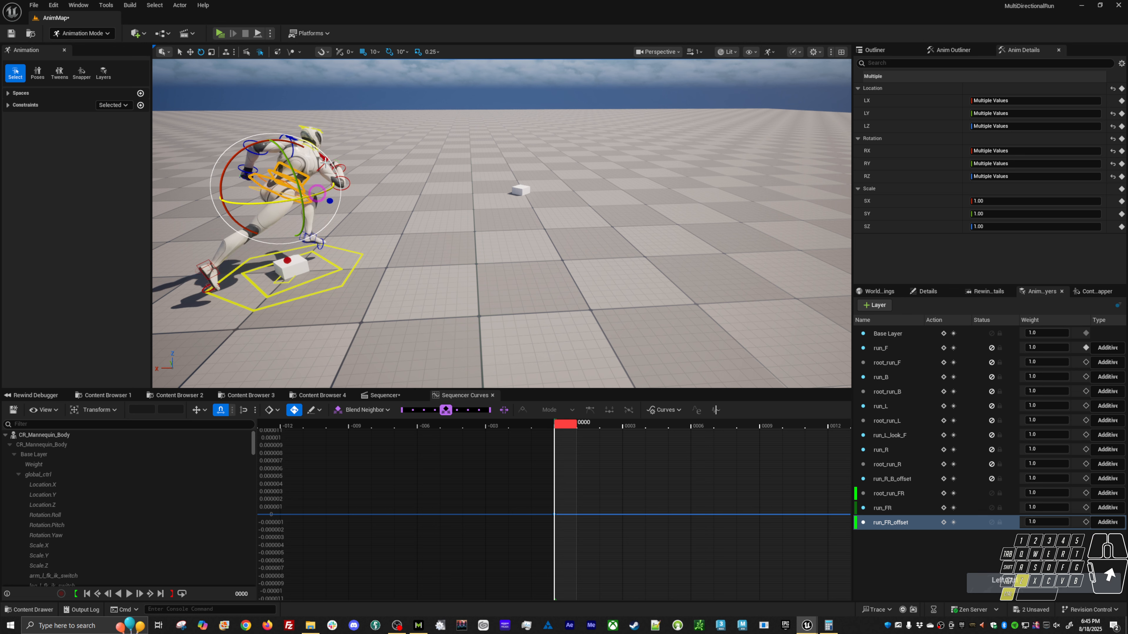
pyautogui.hotkey('ctrl', 'z')
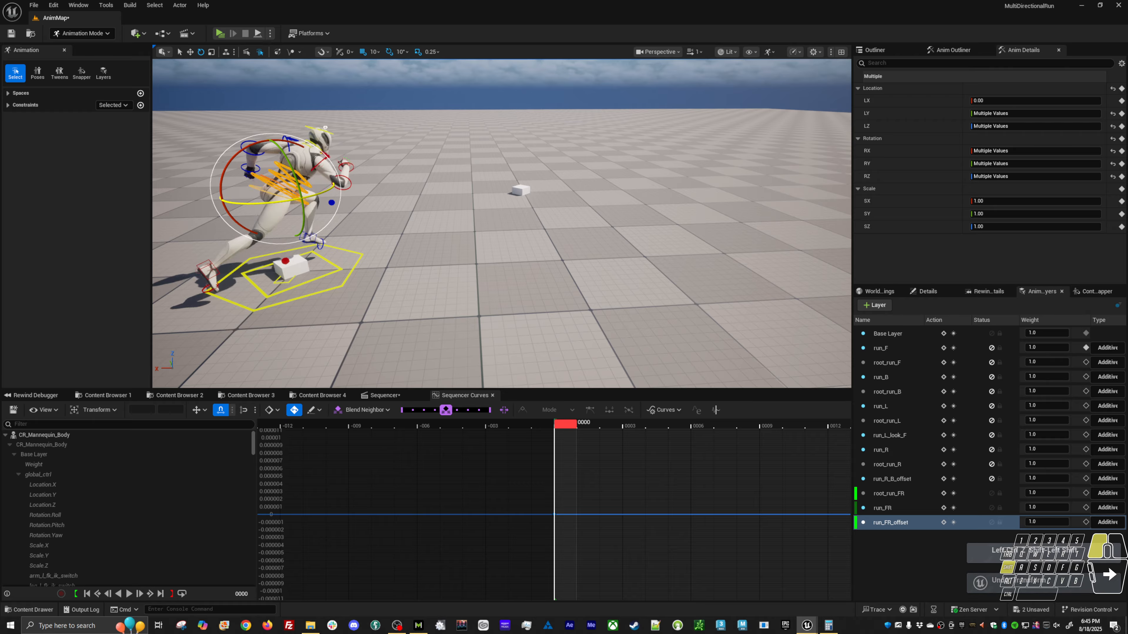
# Add head_ctrl to the selected body, hip and torso controls, rotate them together about the vertical axis, and clear the selection.
pyautogui.keyDown('shift'); pyautogui.moveTo(324, 126); pyautogui.dragTo(310, 130); pyautogui.keyUp('shift')
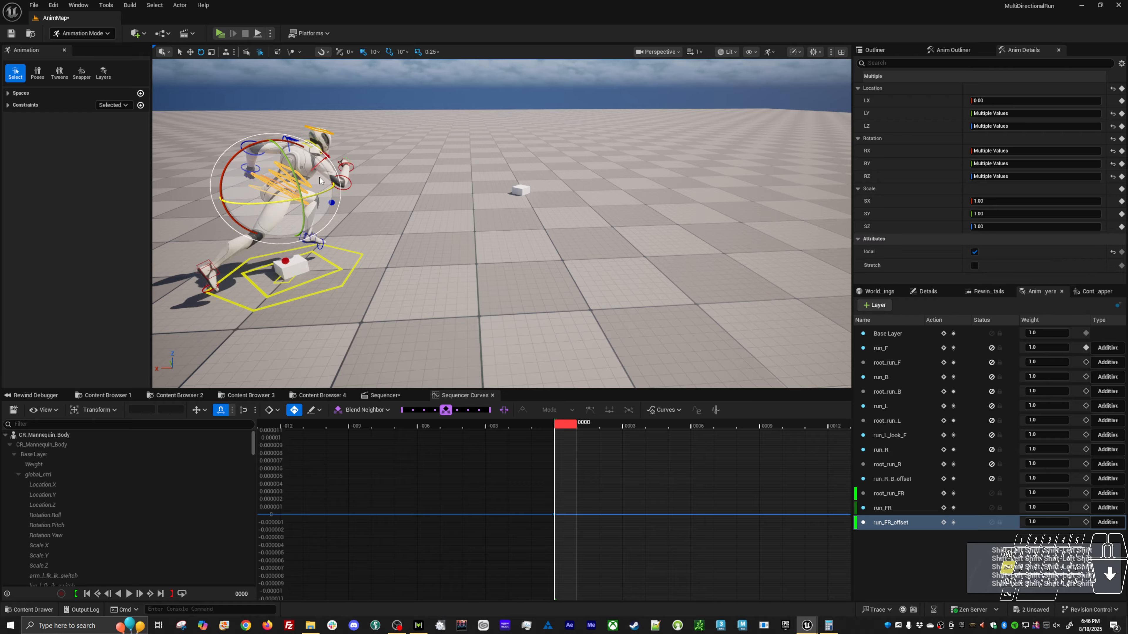
pyautogui.moveTo(315, 203); pyautogui.dragTo(331, 193)
pyautogui.press('w')
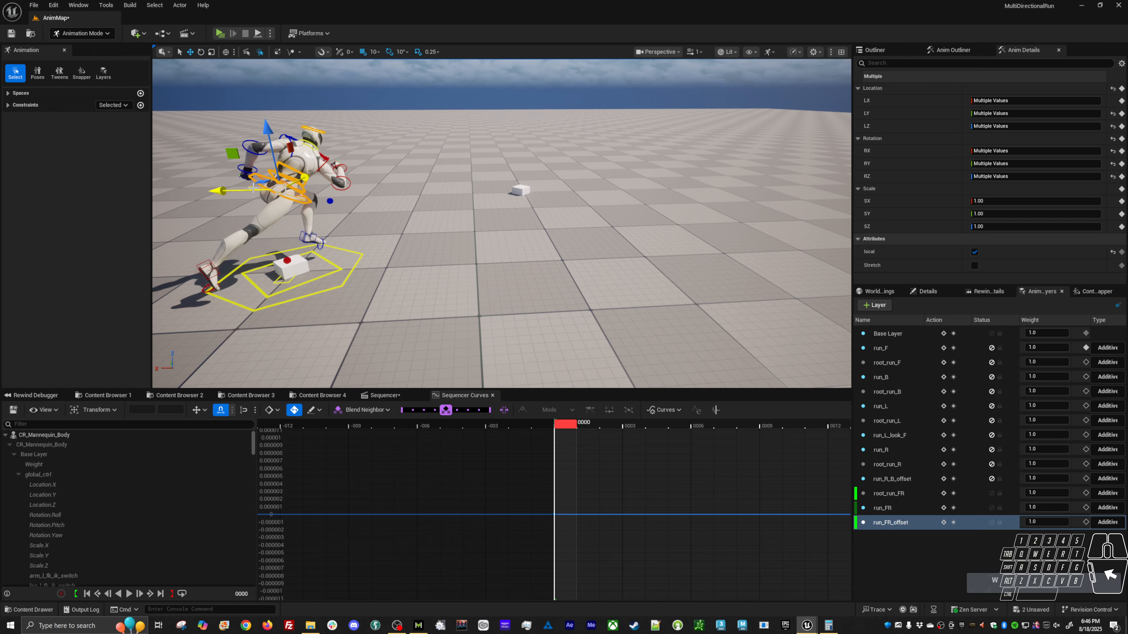
pyautogui.click(390, 207)
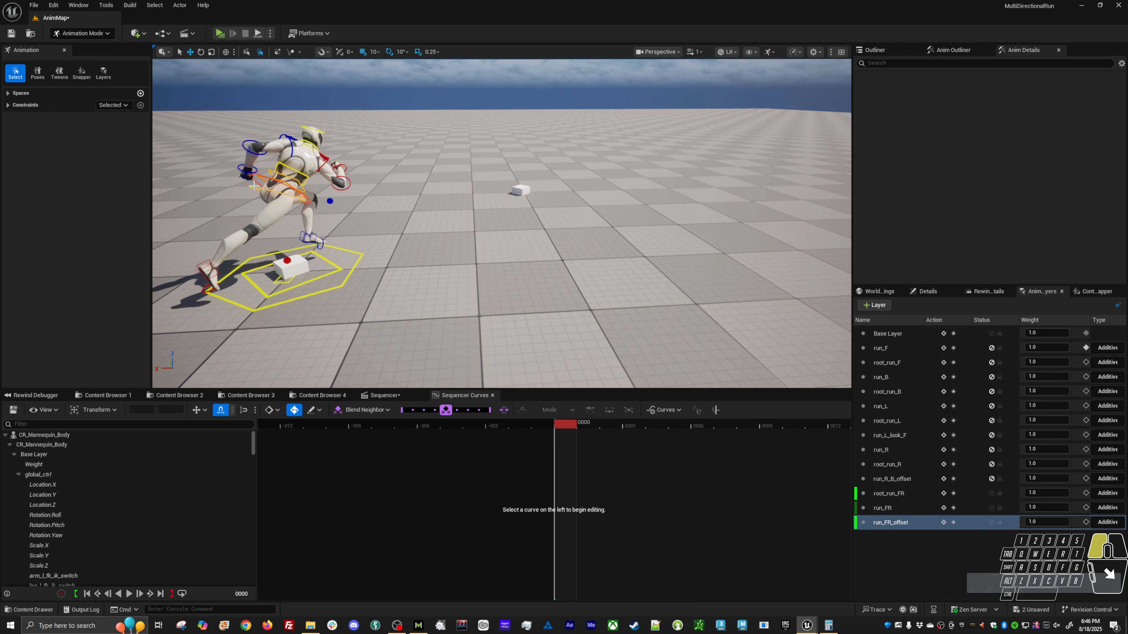
# Select hips_ctrl and adjust its rotation on the run_FR_offset layer.
pyautogui.click(254, 185)
pyautogui.press('e')
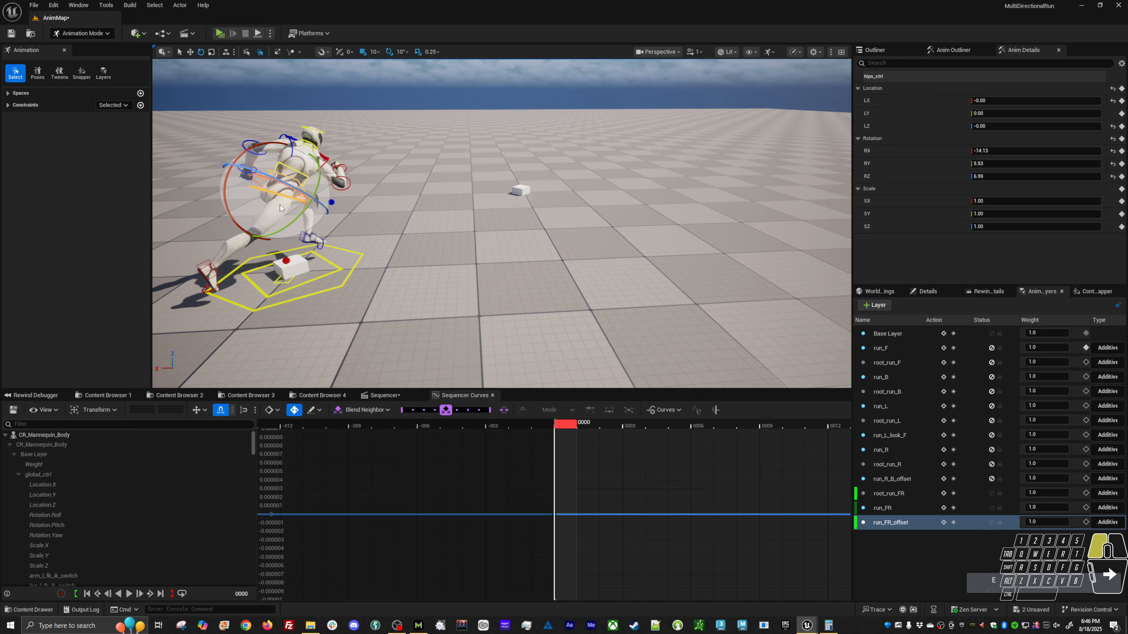
pyautogui.moveTo(280, 204); pyautogui.dragTo(278, 204)
# Rotate head_ctrl in the other transform space to about RX -16.49, RY -15.80, RZ -34.12, and deselect it.
pyautogui.click(319, 133)
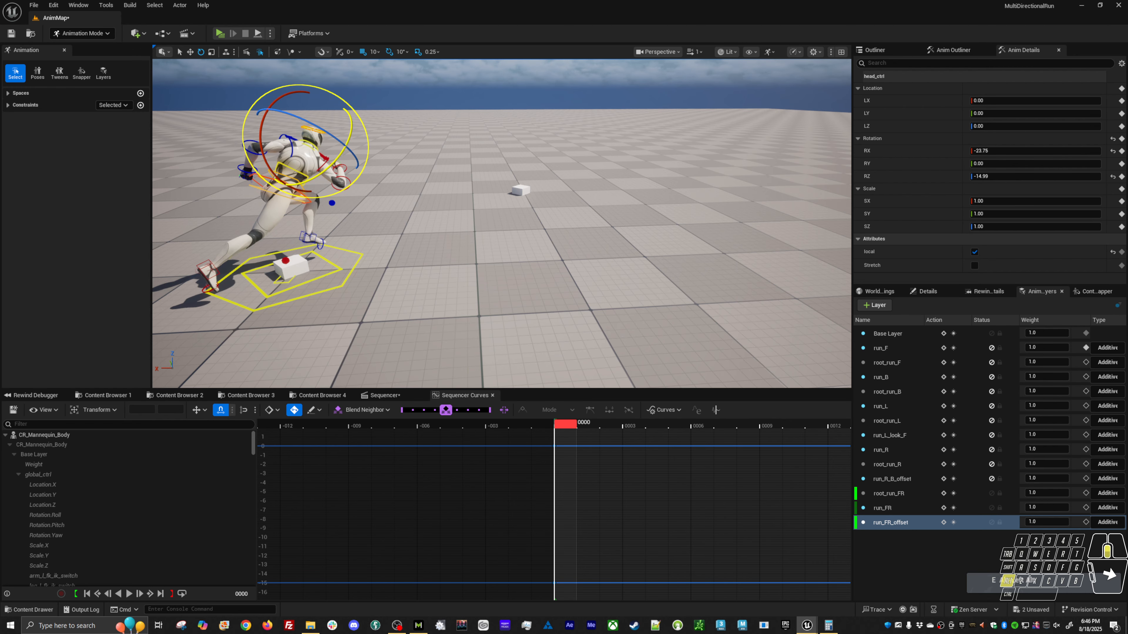
pyautogui.keyDown('alt'); pyautogui.moveTo(320, 134); pyautogui.dragTo(373, 162, button='middle'); pyautogui.keyUp('alt')
pyautogui.hotkey('ctrl', '`')
pyautogui.hotkey('ctrl', '`')
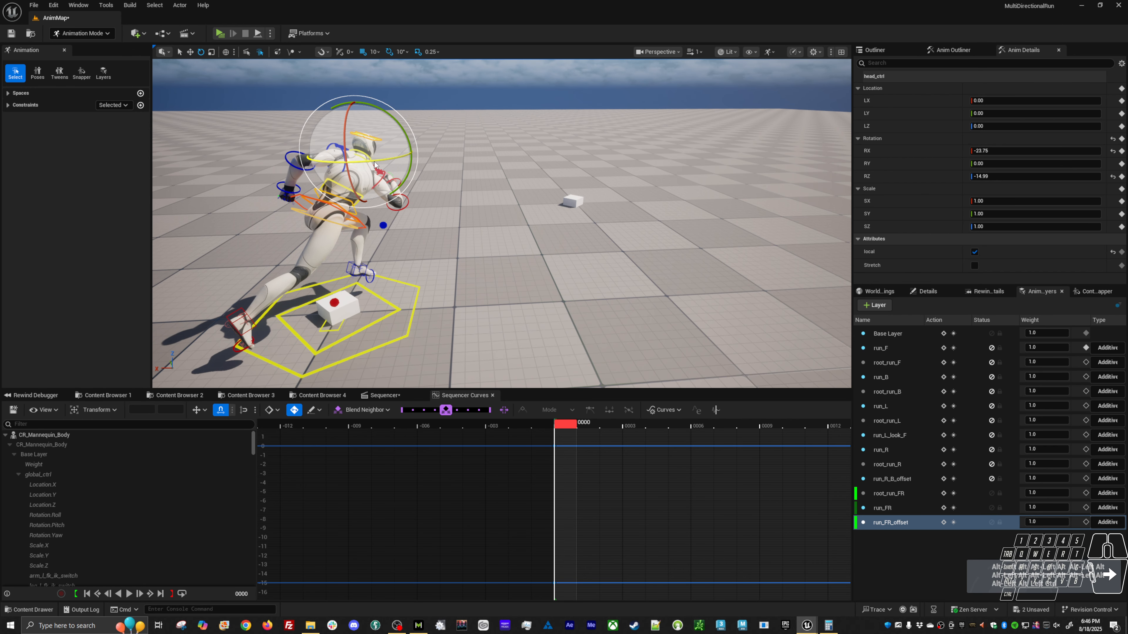
pyautogui.moveTo(374, 166); pyautogui.dragTo(418, 160)
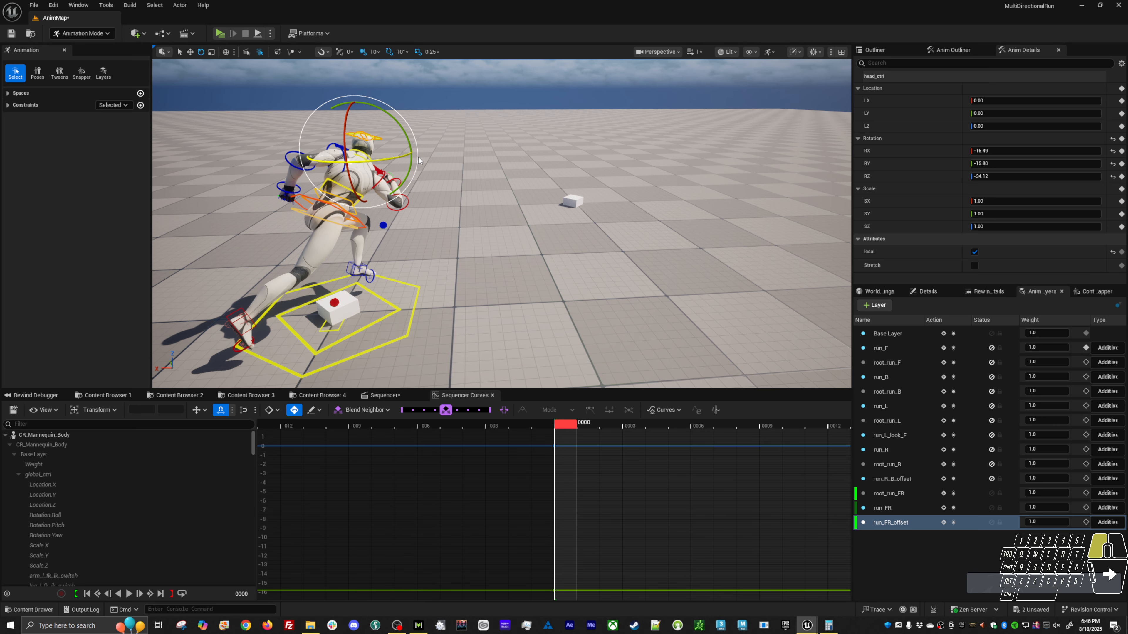
pyautogui.keyDown('alt'); pyautogui.moveTo(418, 166); pyautogui.dragTo(429, 209, button='right'); pyautogui.keyUp('alt')
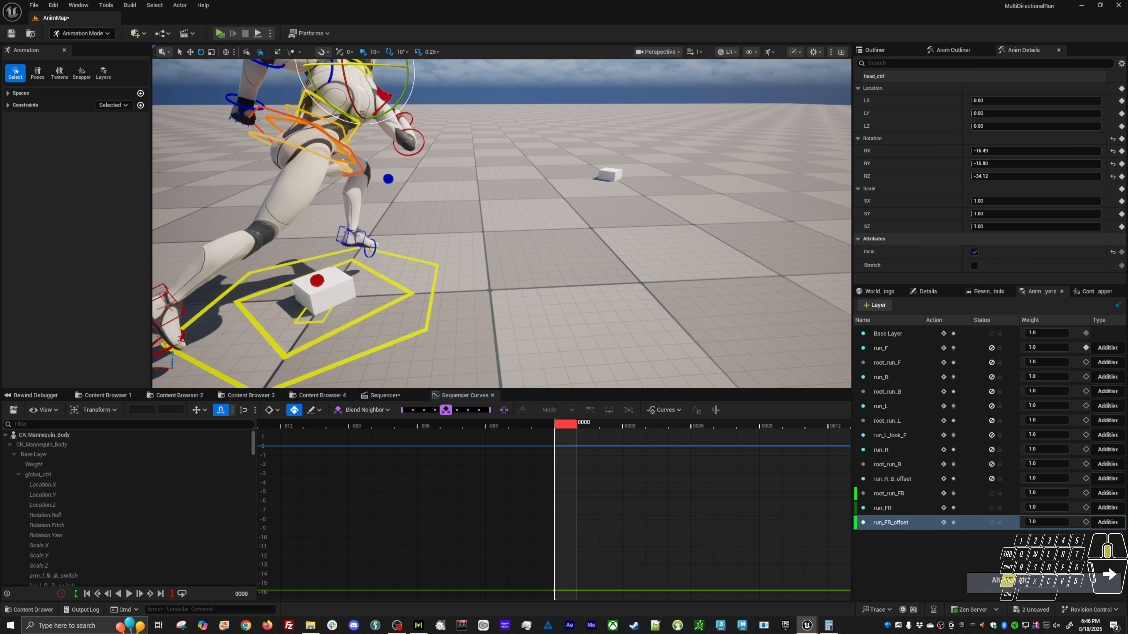
pyautogui.click(439, 131)
pyautogui.keyDown('alt'); pyautogui.moveTo(438, 130); pyautogui.dragTo(440, 163, button='middle'); pyautogui.keyUp('alt')
pyautogui.keyDown('alt'); pyautogui.moveTo(506, 218); pyautogui.dragTo(489, 187, button='right'); pyautogui.keyUp('alt')
pyautogui.click(488, 187)
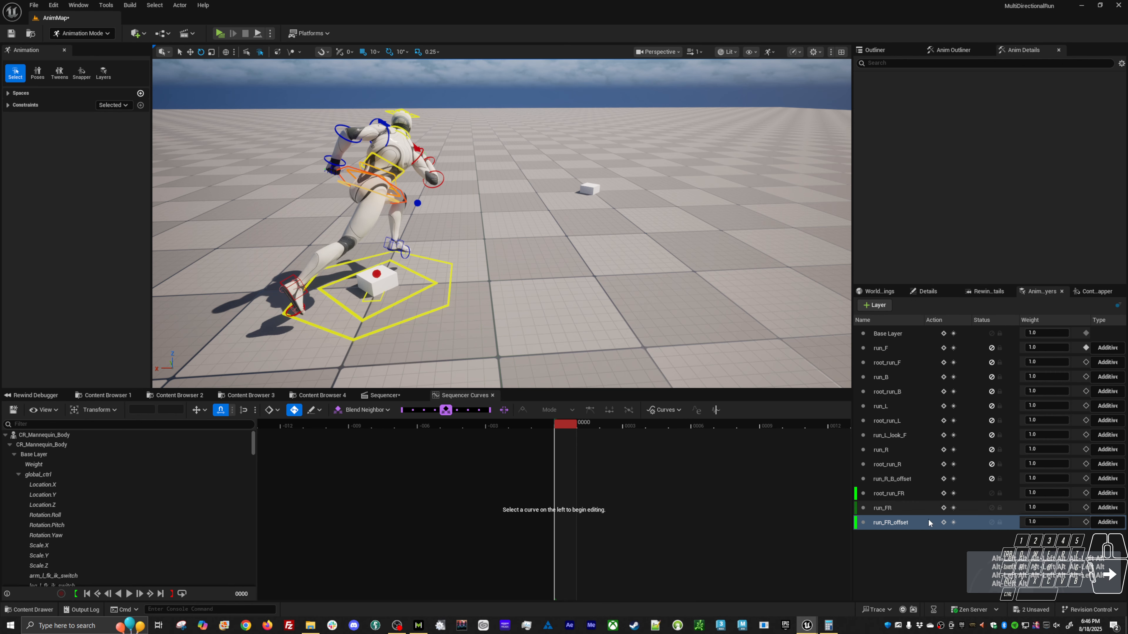
# Mute the root_run_FR layer and play the run in place to check the diagonal pose.
pyautogui.click(992, 493)
pyautogui.keyDown('alt'); pyautogui.moveTo(622, 318); pyautogui.dragTo(622, 302, button='right'); pyautogui.keyUp('alt')
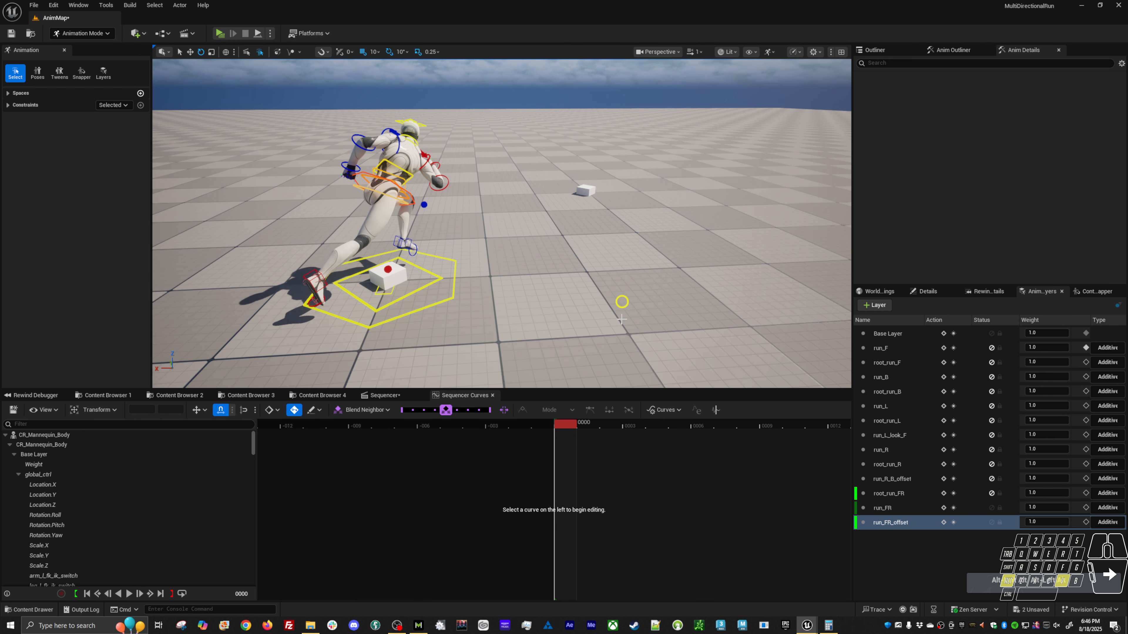
pyautogui.hotkey('alt', 'v')
pyautogui.keyDown('alt'); pyautogui.moveTo(621, 319); pyautogui.dragTo(622, 301); pyautogui.keyUp('alt')
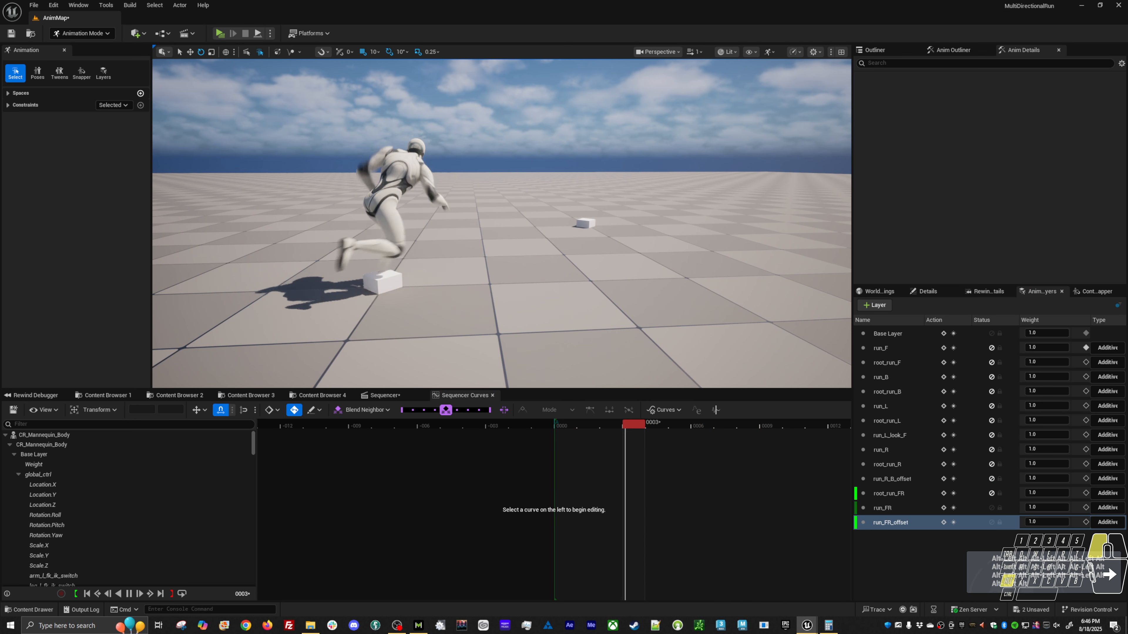
pyautogui.keyDown('alt'); pyautogui.moveTo(506, 290); pyautogui.dragTo(519, 300); pyautogui.keyUp('alt')
pyautogui.hotkey('alt', 'v')
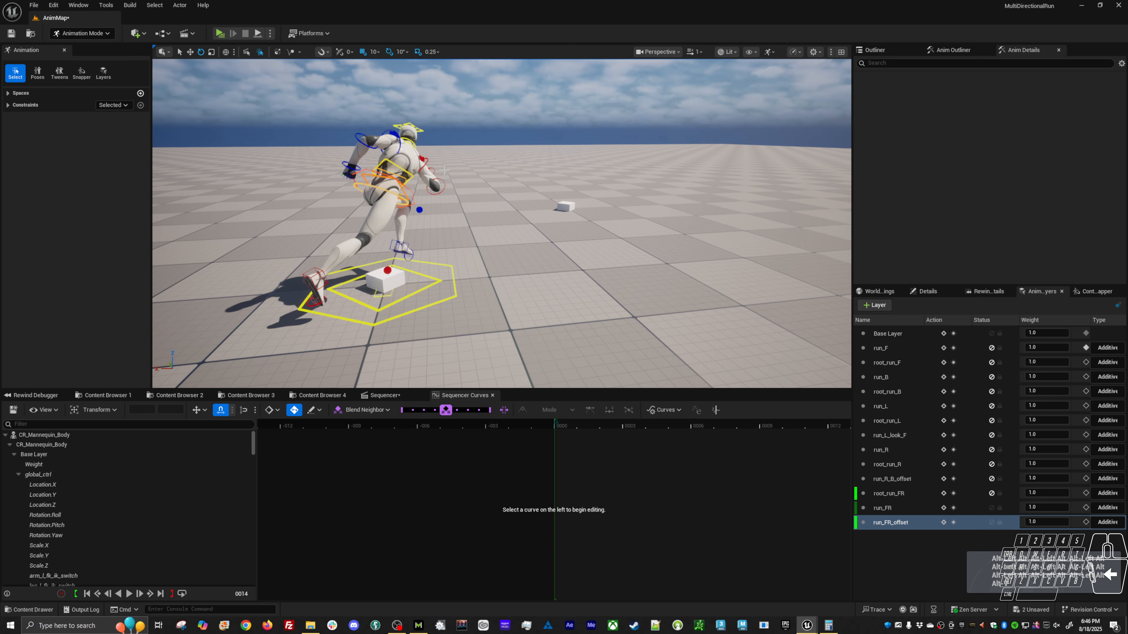
# Select upperarm_r_fk_ctrl and key it at frames 7 and 14 on the run_FR_offset layer.
pyautogui.click(424, 161)
pyautogui.click(564, 423)
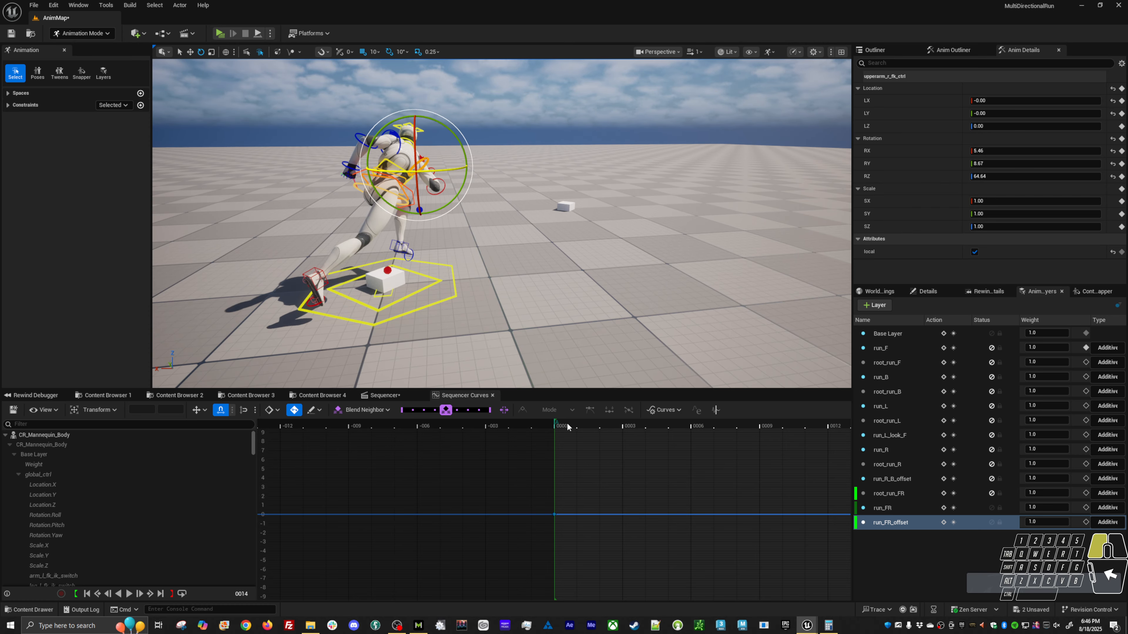
pyautogui.keyDown('alt'); pyautogui.moveTo(705, 476); pyautogui.dragTo(647, 474, button='right'); pyautogui.keyUp('alt')
pyautogui.moveTo(759, 480); pyautogui.dragTo(648, 473, button='right')
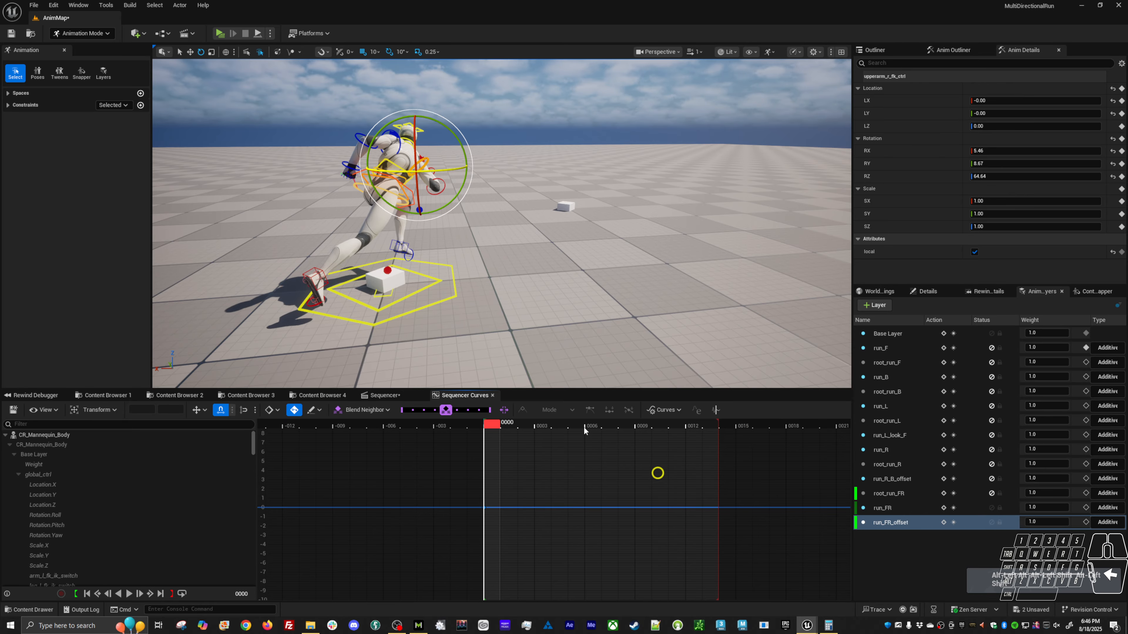
pyautogui.click(591, 425)
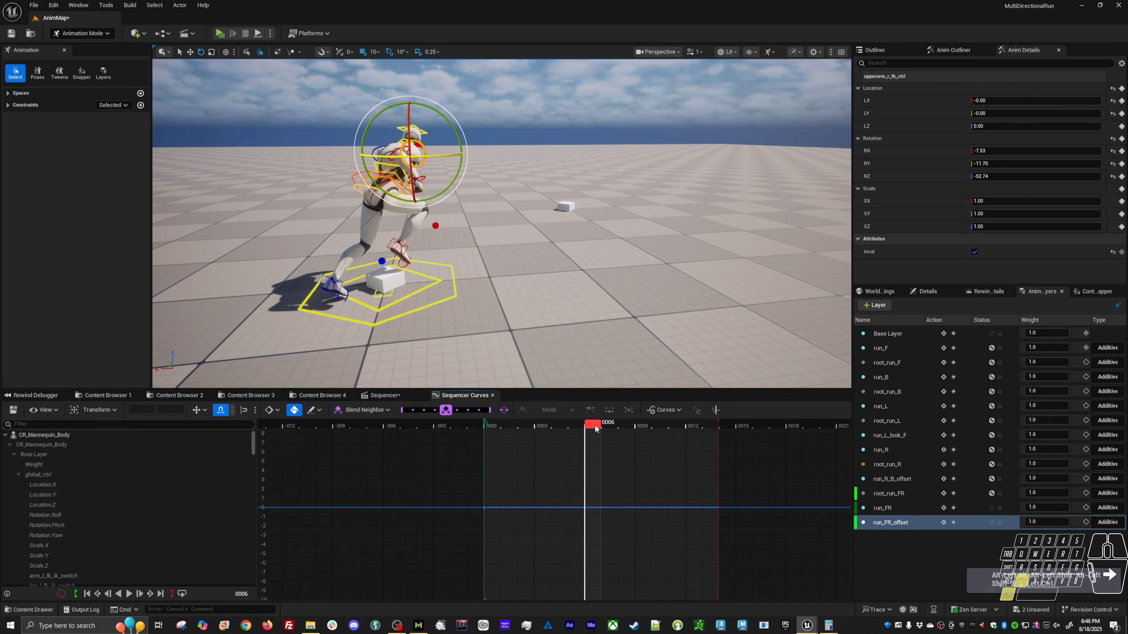
pyautogui.hotkey('ctrl', 'z')
pyautogui.click(609, 422)
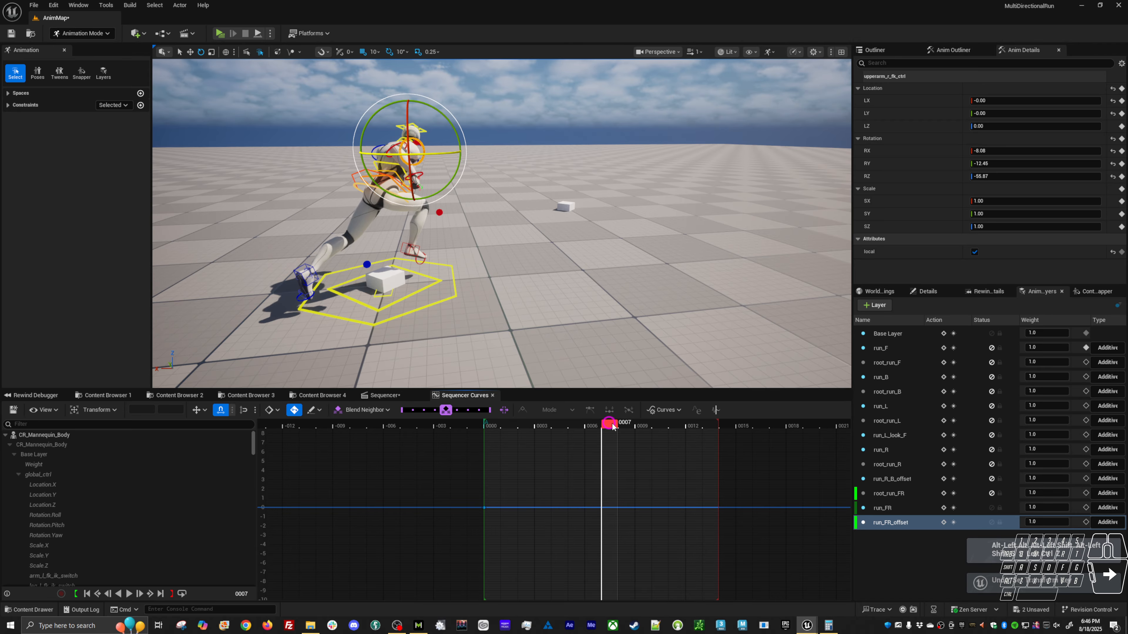
pyautogui.press('s')
pyautogui.click(719, 428)
pyautogui.press('s')
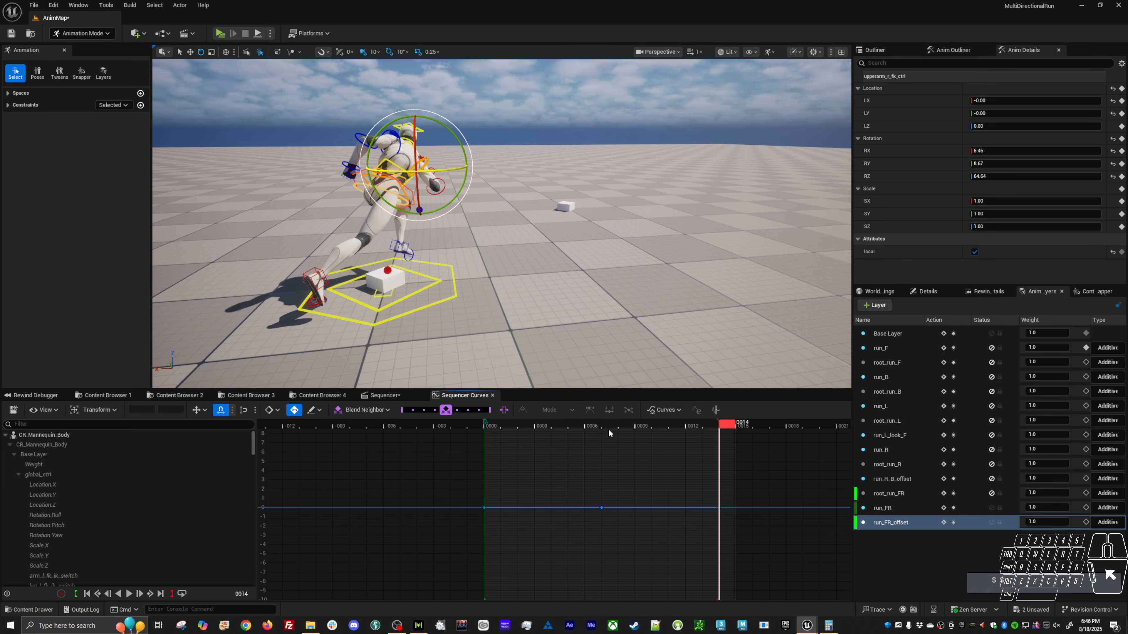
# At frame 7, rotate upperarm_r_fk_ctrl to adjust the right arm's swing pose.
pyautogui.click(610, 426)
pyautogui.keyDown('alt'); pyautogui.moveTo(486, 254); pyautogui.dragTo(521, 267); pyautogui.keyUp('alt')
pyautogui.moveTo(413, 120); pyautogui.dragTo(435, 122)
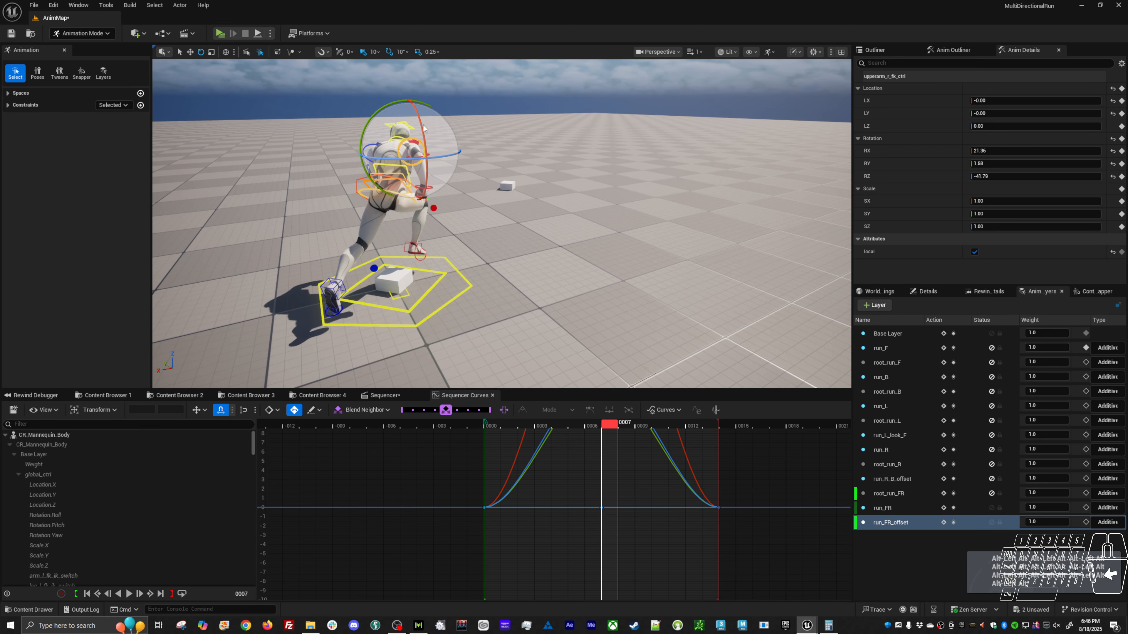
pyautogui.moveTo(431, 171); pyautogui.dragTo(416, 178)
pyautogui.moveTo(437, 130); pyautogui.dragTo(425, 128)
# At frame 0, rotate upperarm_r_fk_ctrl to about RX 29.40, RY -19.06, RZ 72.39, and key the same pose at frame 14.
pyautogui.click(489, 425)
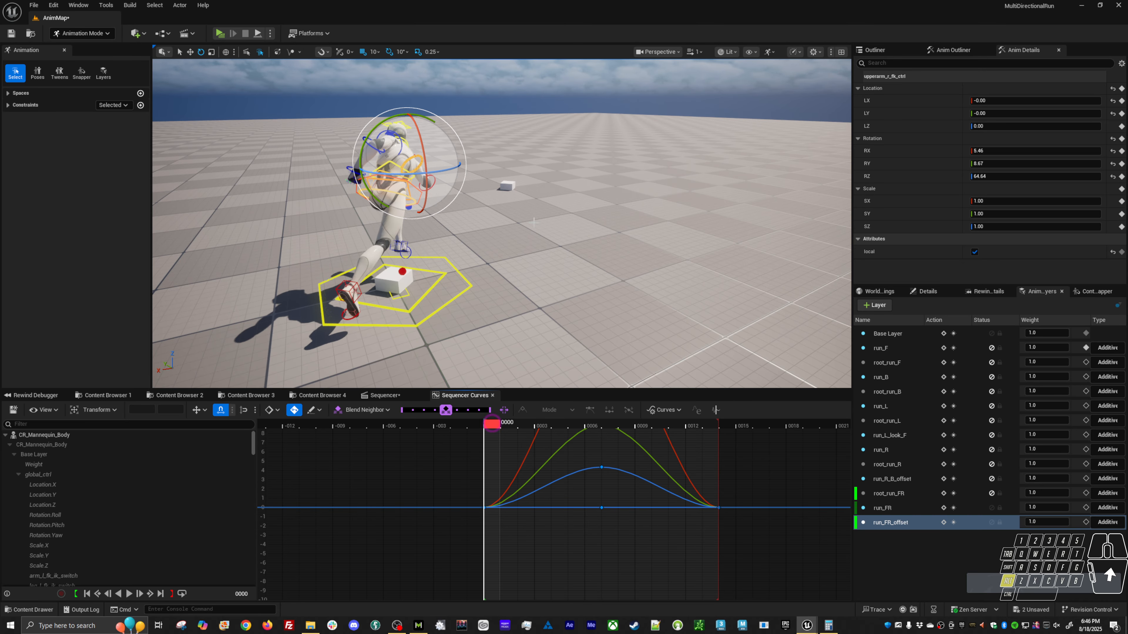
pyautogui.keyDown('alt'); pyautogui.moveTo(489, 213); pyautogui.dragTo(499, 192); pyautogui.keyUp('alt')
pyautogui.moveTo(441, 147); pyautogui.dragTo(456, 185)
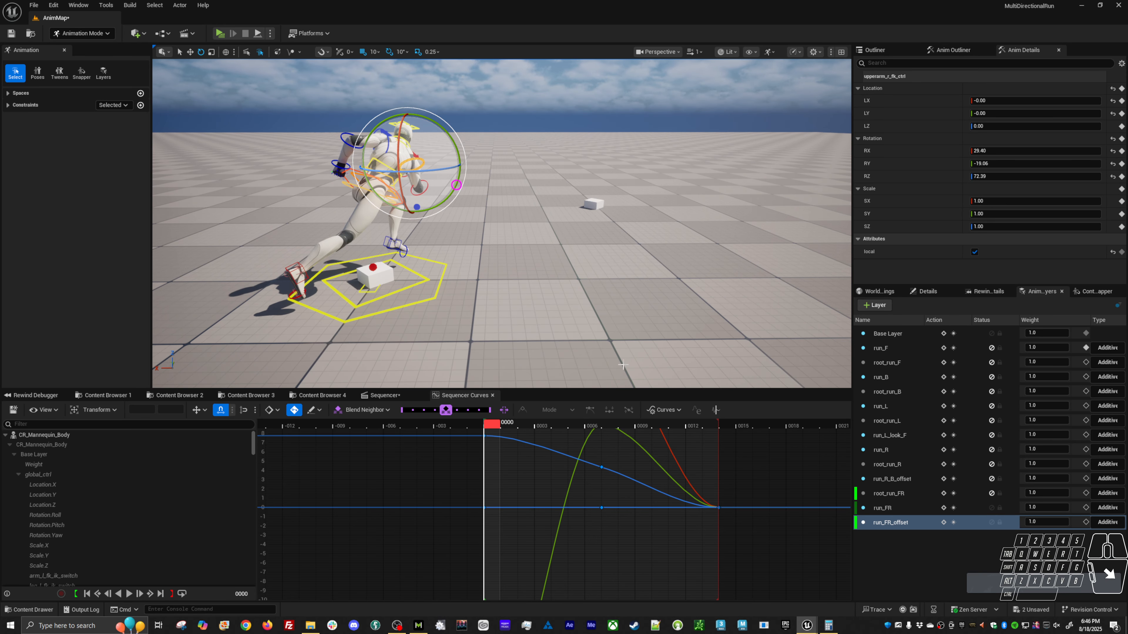
pyautogui.middleClick(723, 430)
pyautogui.press('s')
# Play the run and examine the right arm's swing from the front and from behind.
pyautogui.keyDown('alt'); pyautogui.moveTo(613, 311); pyautogui.dragTo(417, 266); pyautogui.keyUp('alt')
pyautogui.hotkey('alt', 'v')
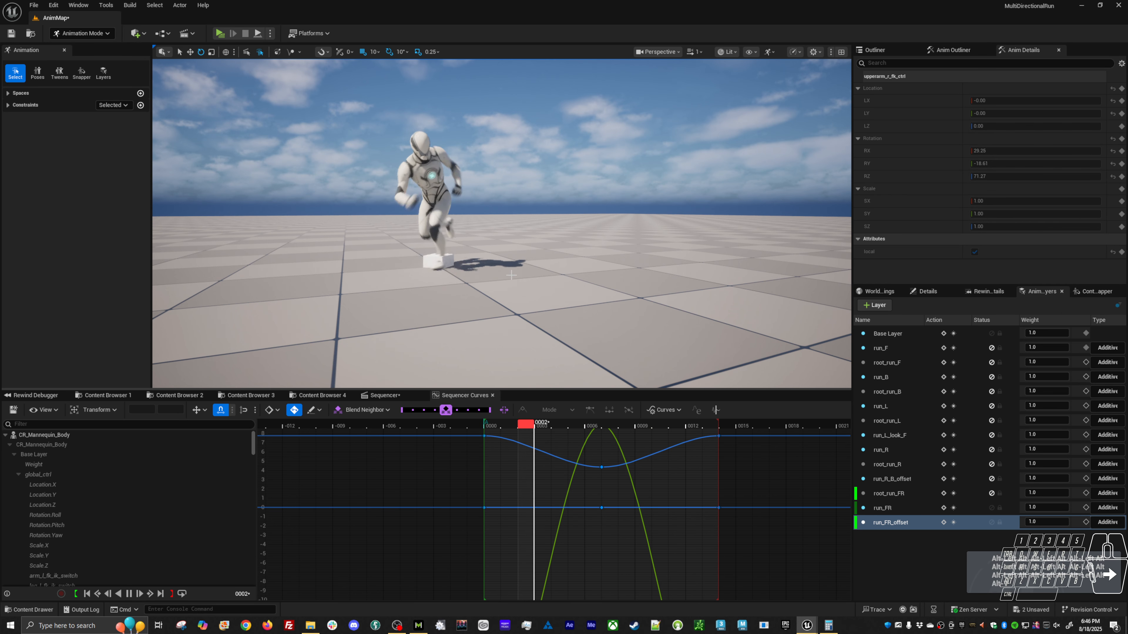
pyautogui.keyDown('alt'); pyautogui.moveTo(532, 249); pyautogui.dragTo(242, 303); pyautogui.keyUp('alt')
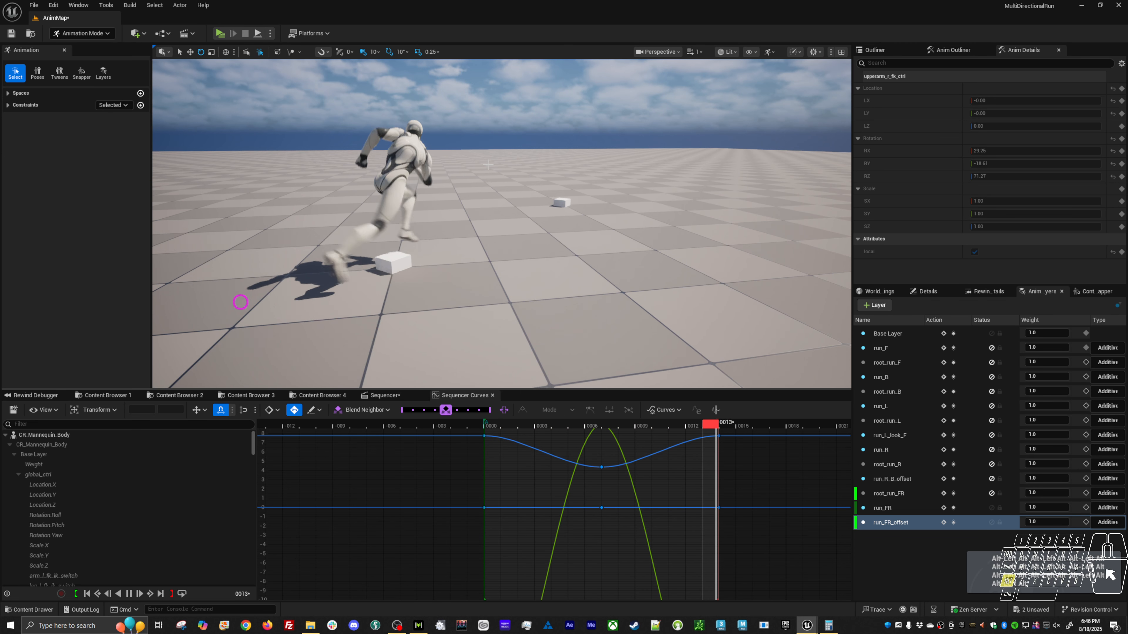
# Select upperarm_l_fk_ctrl and key it at frames 7, 0 and 14 on the run_FR_offset layer.
pyautogui.hotkey('alt', 'v')
pyautogui.press('w')
pyautogui.click(518, 111)
pyautogui.click(395, 126)
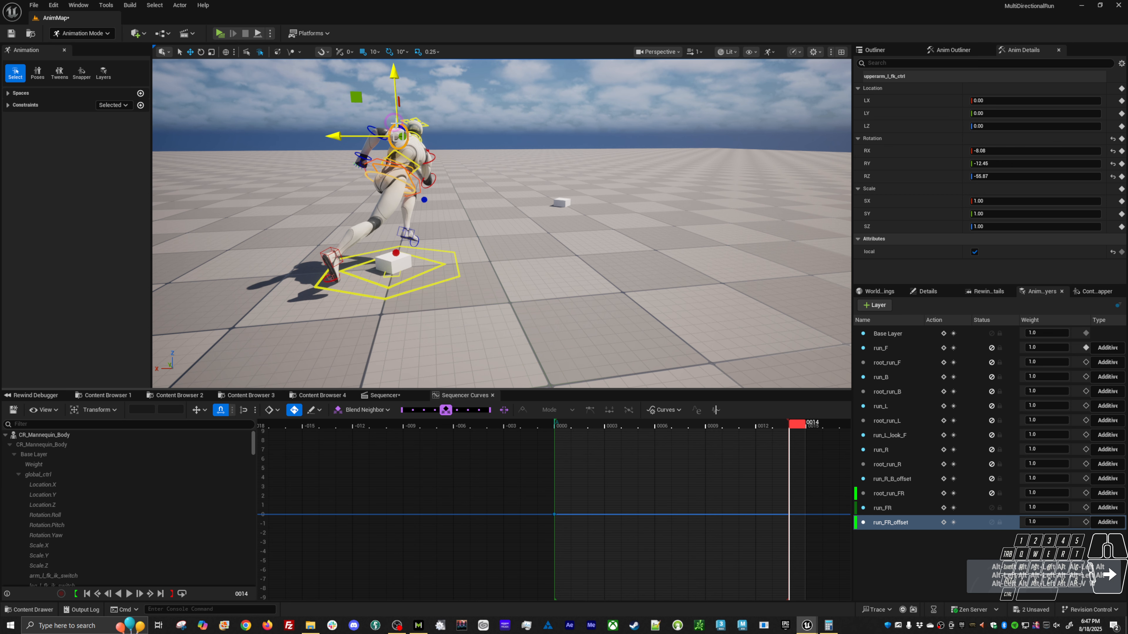
pyautogui.click(696, 427)
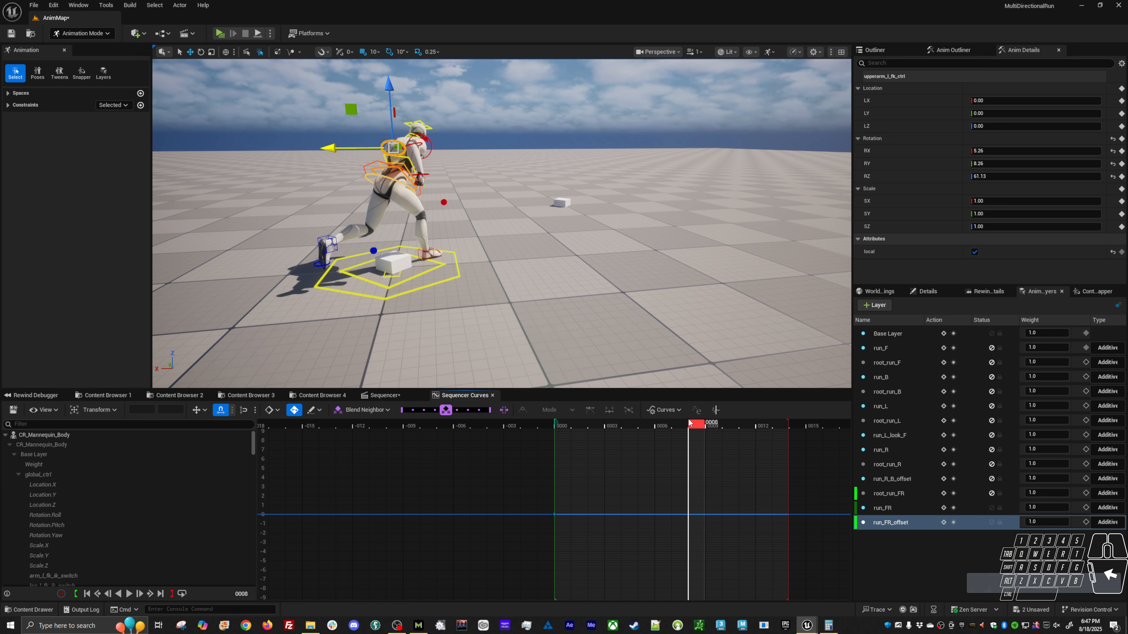
pyautogui.moveTo(689, 423); pyautogui.dragTo(682, 435)
pyautogui.moveTo(574, 427); pyautogui.dragTo(567, 429)
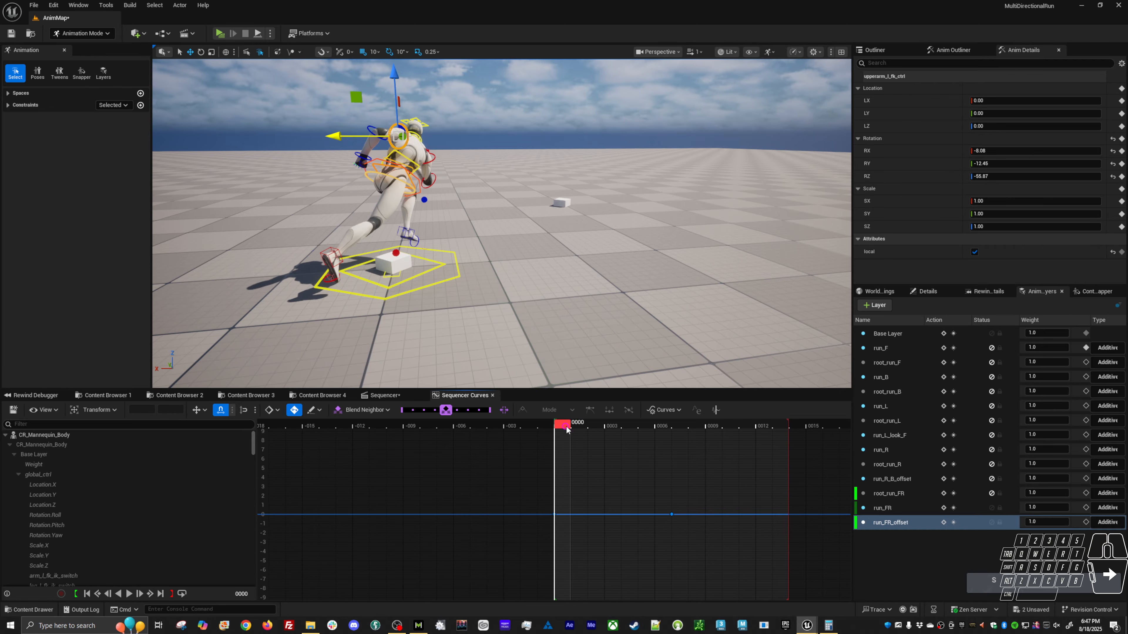
pyautogui.click(796, 427)
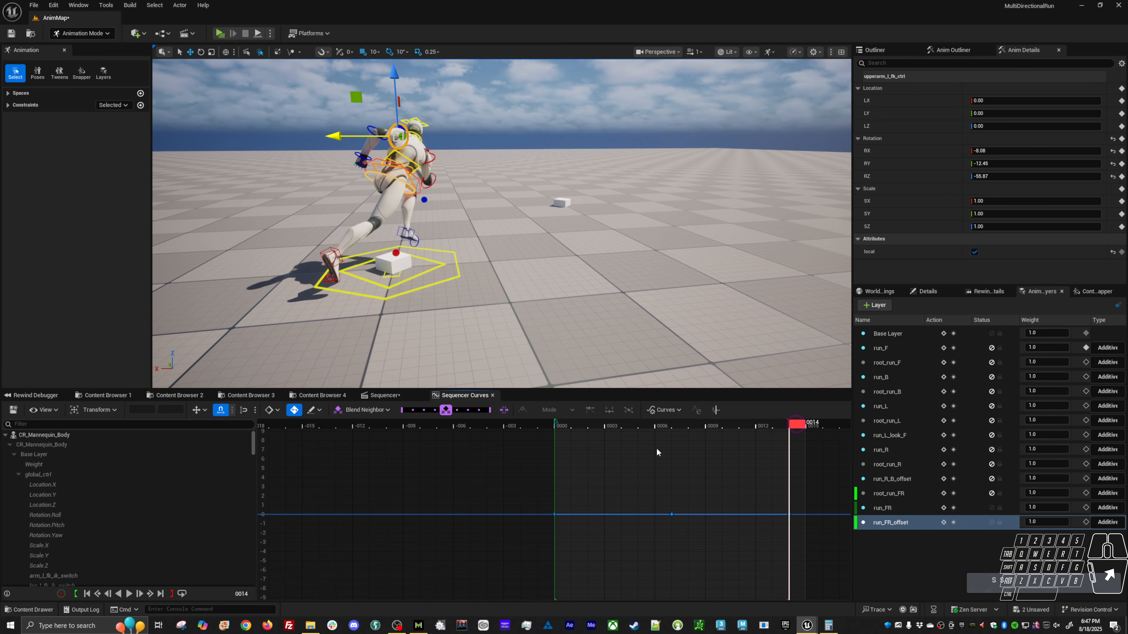
# Rotate upperarm_l_fk_ctrl at frame 7 and at frame 0 (RX -25.31, RY -21.37, RZ -63.15), keying the frame 0 pose at frame 14.
pyautogui.click(685, 428)
pyautogui.keyDown('alt'); pyautogui.moveTo(462, 300); pyautogui.dragTo(766, 236); pyautogui.keyUp('alt')
pyautogui.moveTo(411, 182); pyautogui.dragTo(396, 154)
pyautogui.click(566, 425)
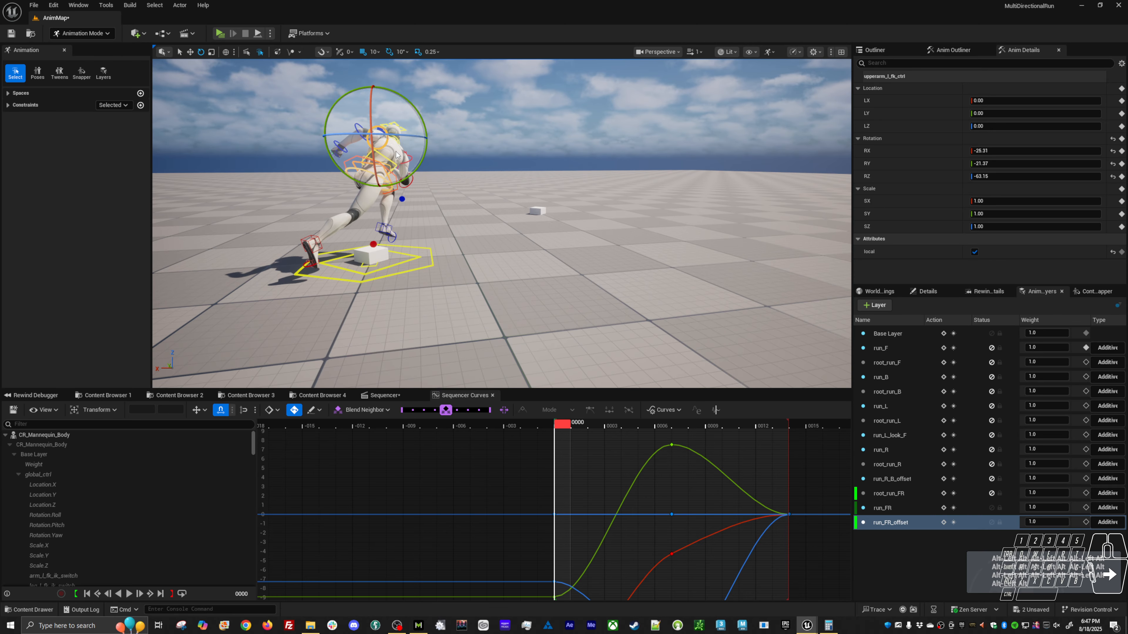
pyautogui.click(800, 427)
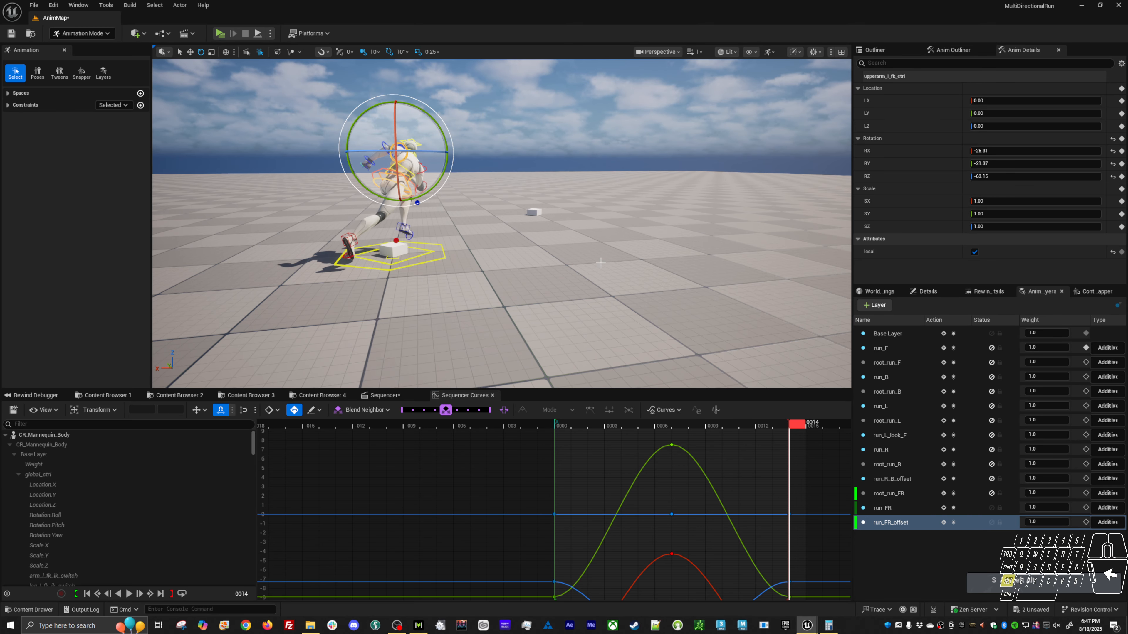
# Play the run with the rig controls deselected and examine the left arm's swing from behind and from the side.
pyautogui.click(579, 261)
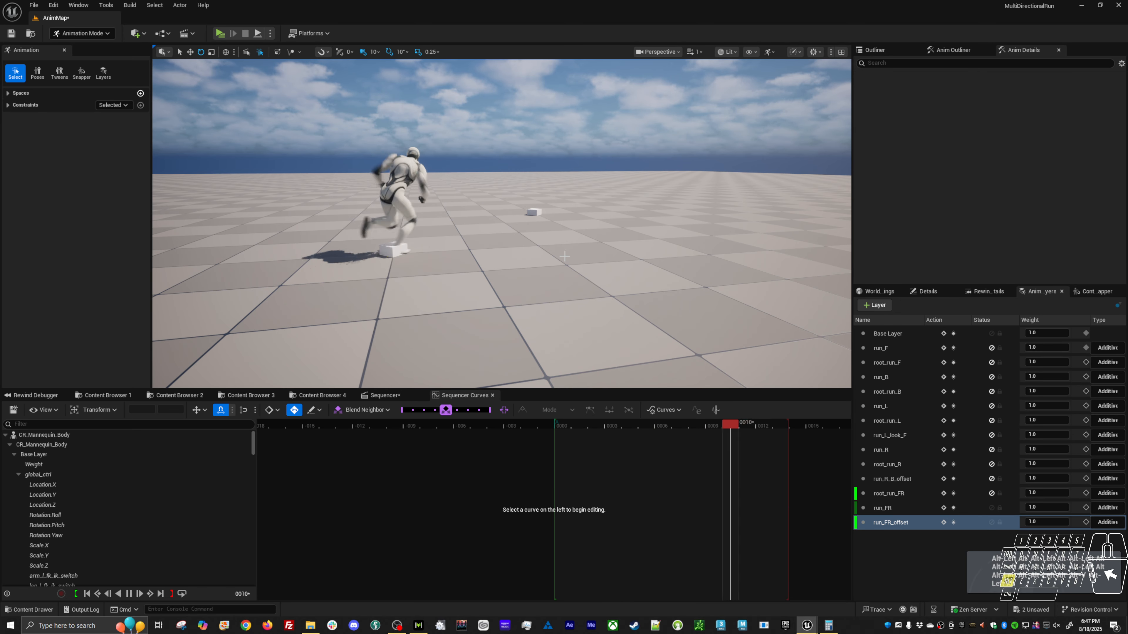
pyautogui.keyDown('alt'); pyautogui.moveTo(581, 262); pyautogui.dragTo(837, 250); pyautogui.keyUp('alt')
pyautogui.hotkey('alt', 'v')
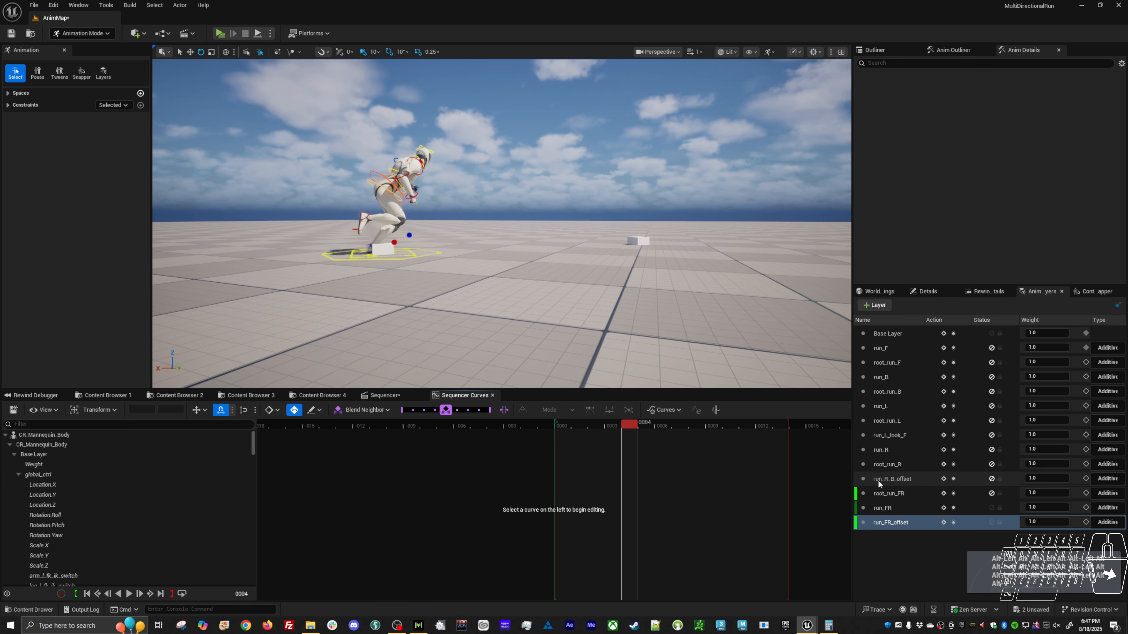
# Unmute the root_run_FR layer and play the run to check the diagonal forward-right travel.
pyautogui.click(992, 494)
pyautogui.keyDown('alt'); pyautogui.moveTo(511, 284); pyautogui.dragTo(581, 320); pyautogui.keyUp('alt')
pyautogui.hotkey('alt', 'v')
pyautogui.hotkey('alt', 'v')
# Start baking CR_Mannequin_Body to an animation sequence and choose the Anims/Tutorial/Loco folder as its destination.
pyautogui.click(382, 395)
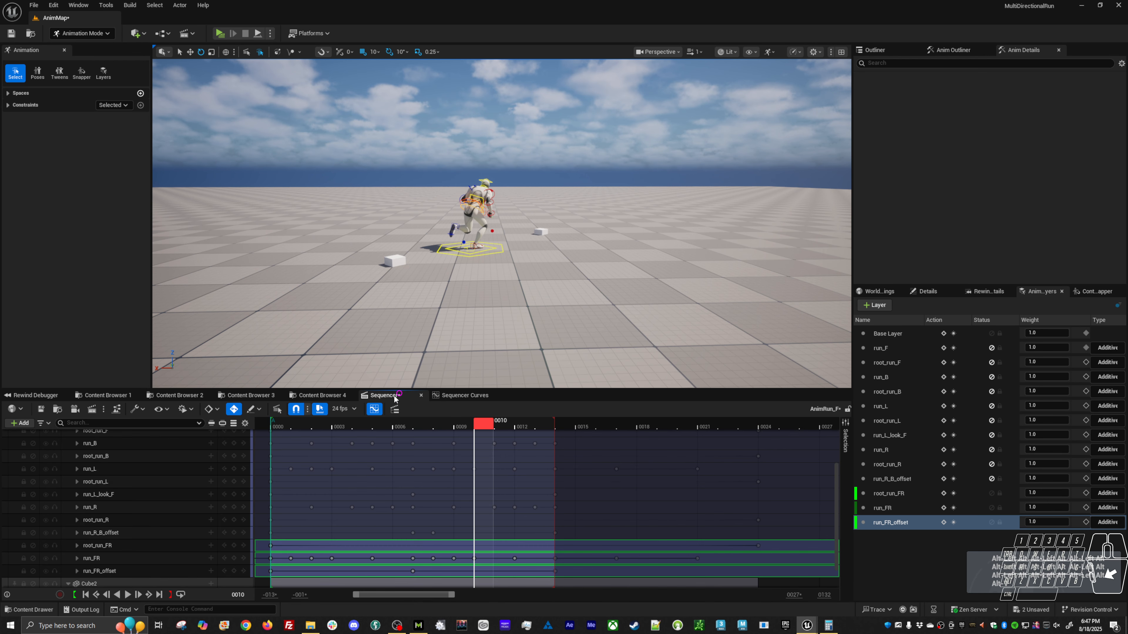
pyautogui.rightClick(115, 436)
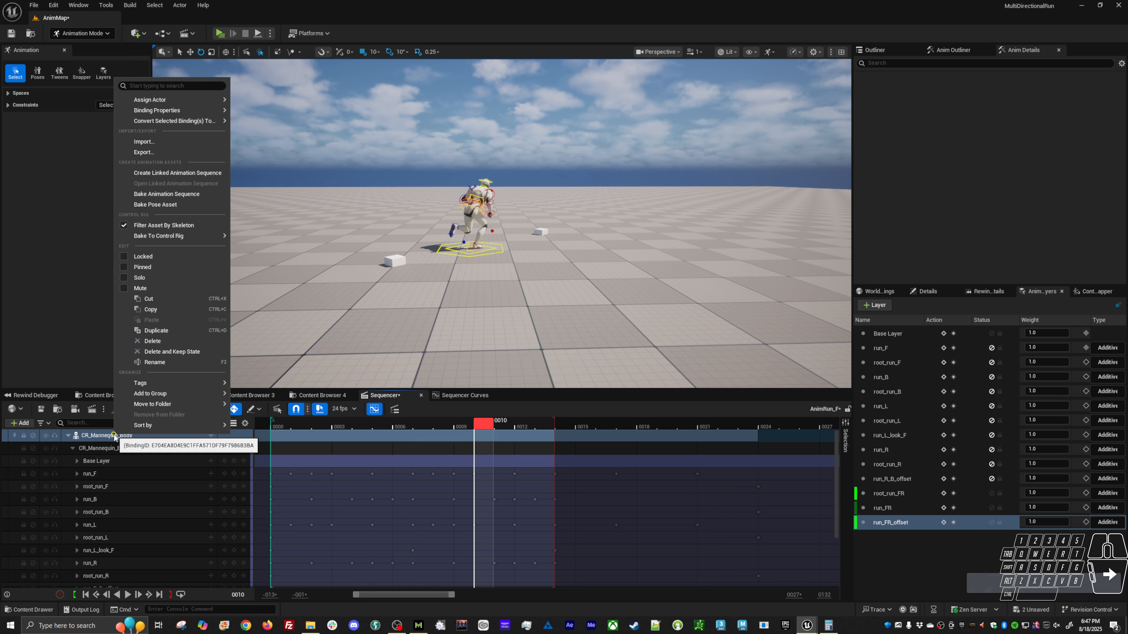
pyautogui.click(166, 194)
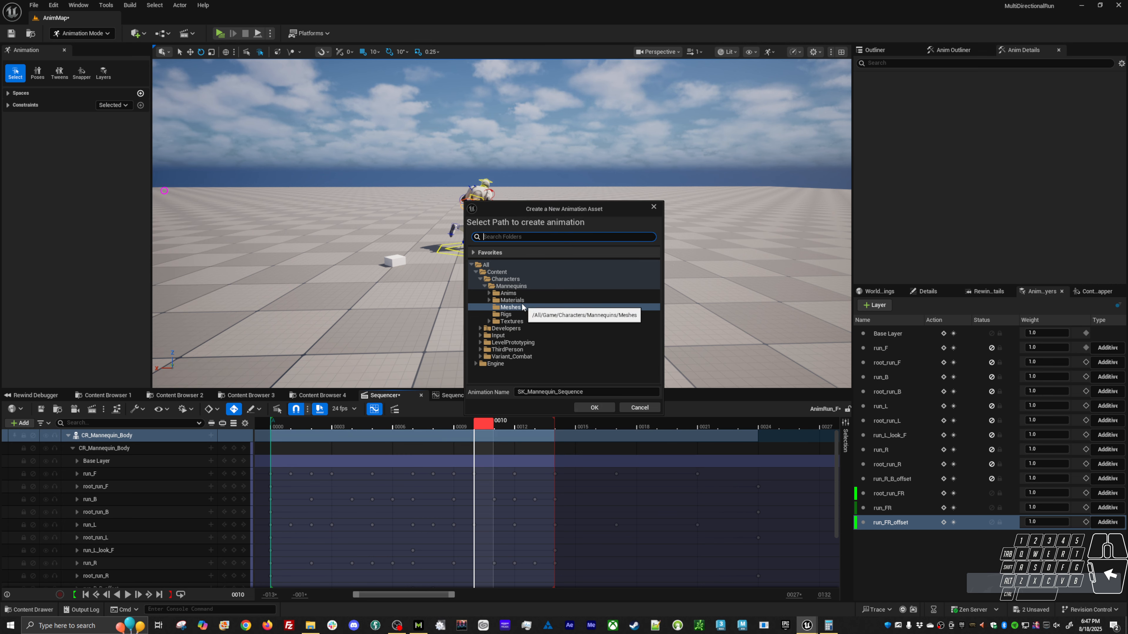
pyautogui.click(489, 293)
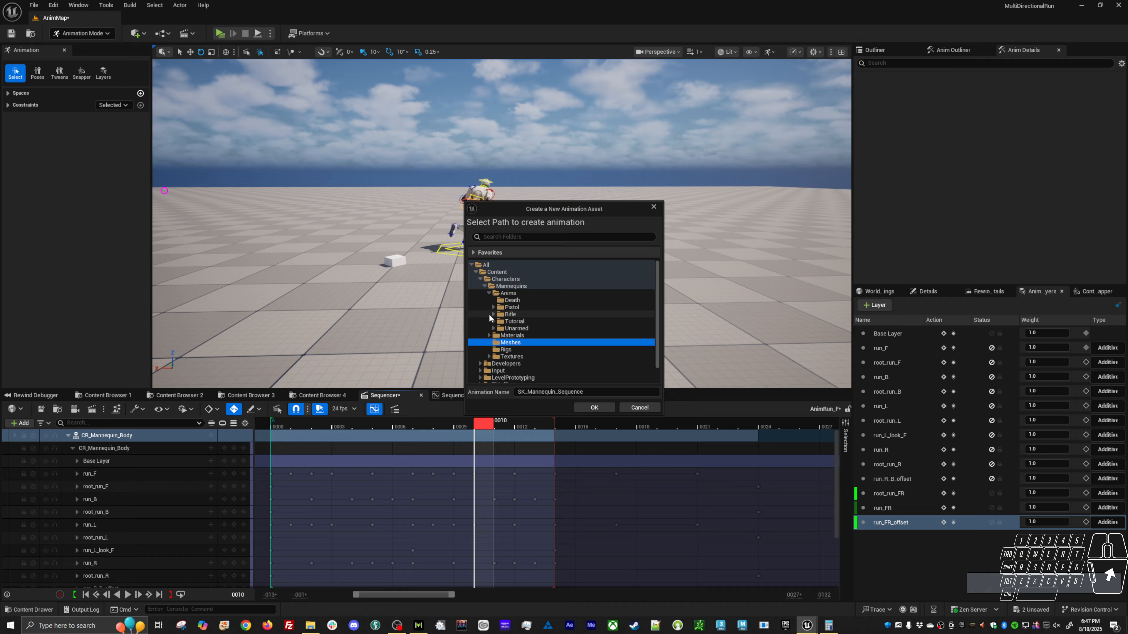
pyautogui.click(494, 321)
pyautogui.click(511, 327)
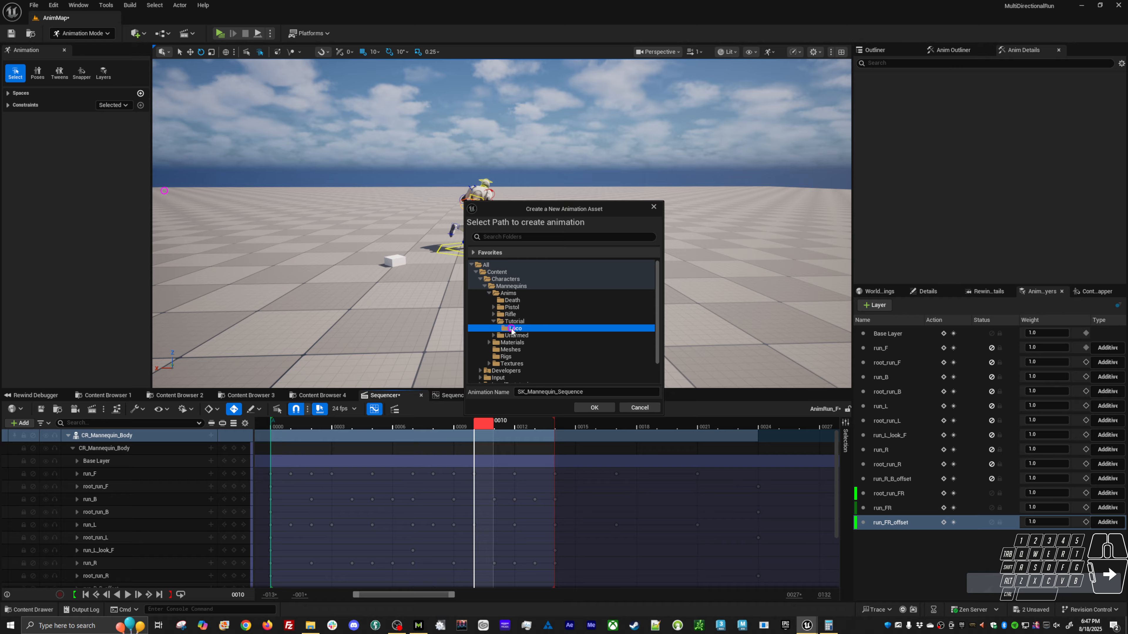
# Name the baked animation AS_Run_FR, export it and save the level sequence.
pyautogui.click(610, 394)
pyautogui.write('AS_')
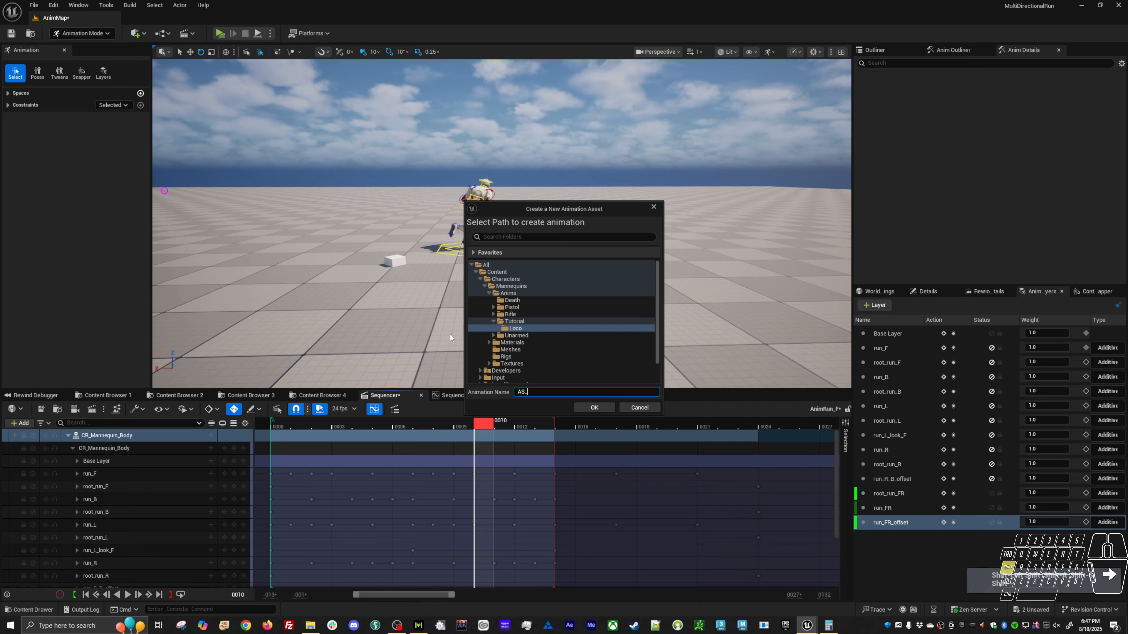
pyautogui.write('Run_FR')
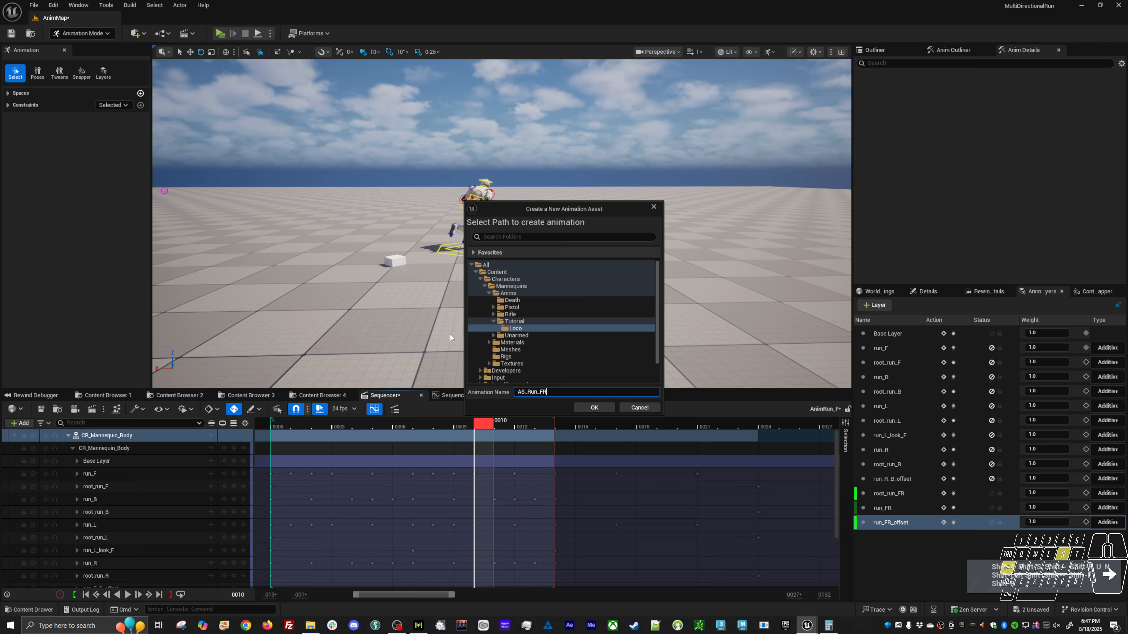
pyautogui.press('Return')
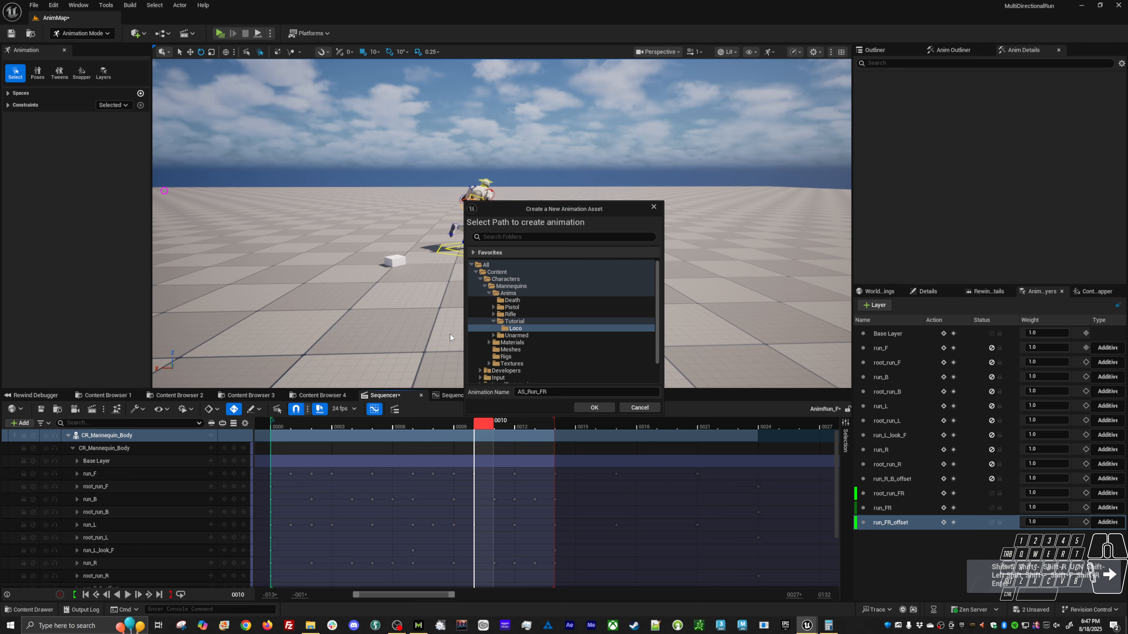
pyautogui.click(604, 408)
pyautogui.click(563, 408)
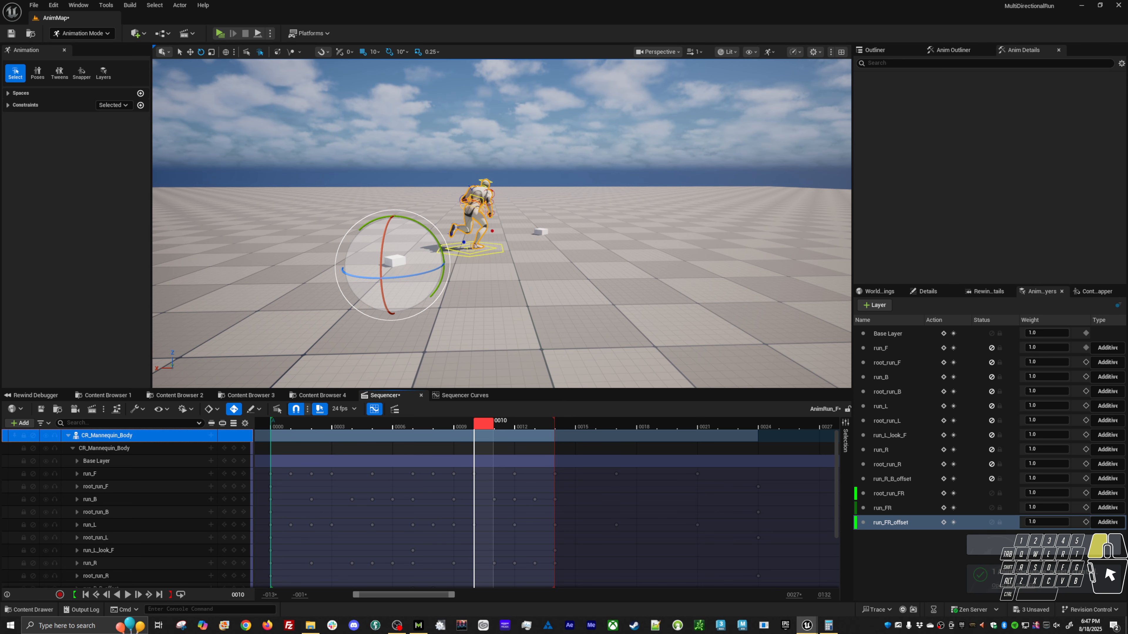
pyautogui.click(44, 410)
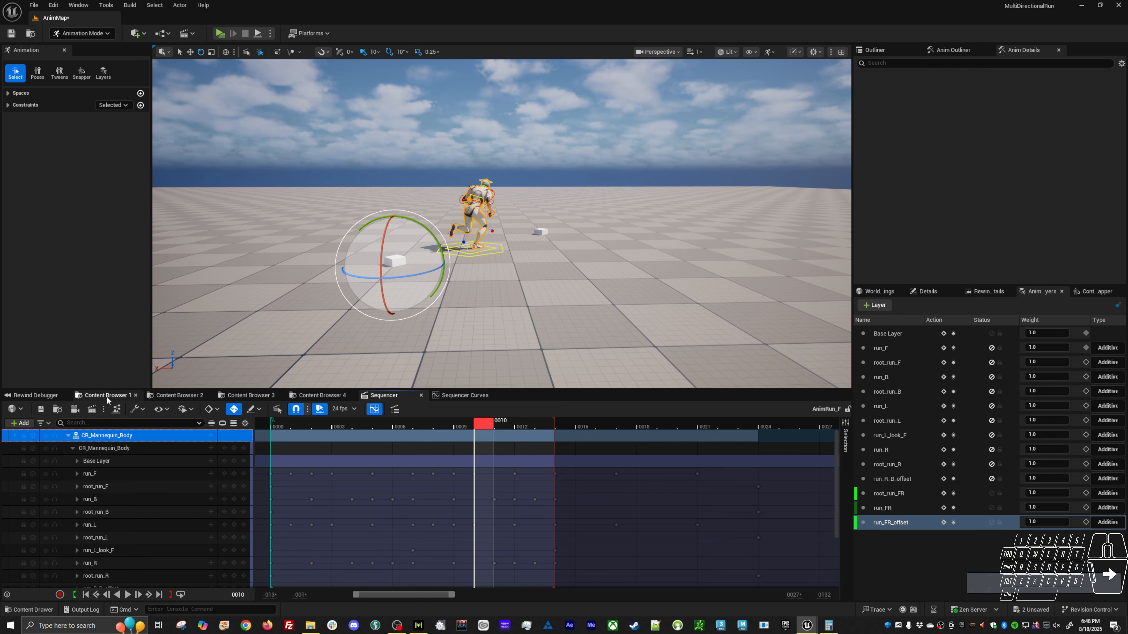
# Open the BS_Loco blend space from the Tutorial/Loco folder.
pyautogui.click(107, 396)
pyautogui.click(454, 459)
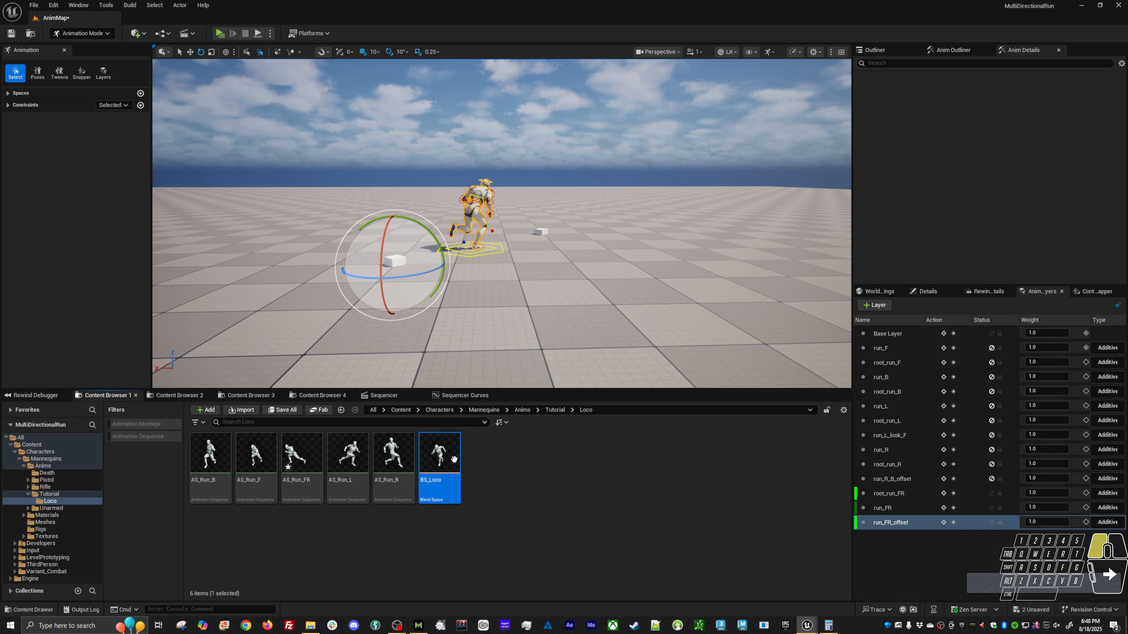
pyautogui.doubleClick(454, 459)
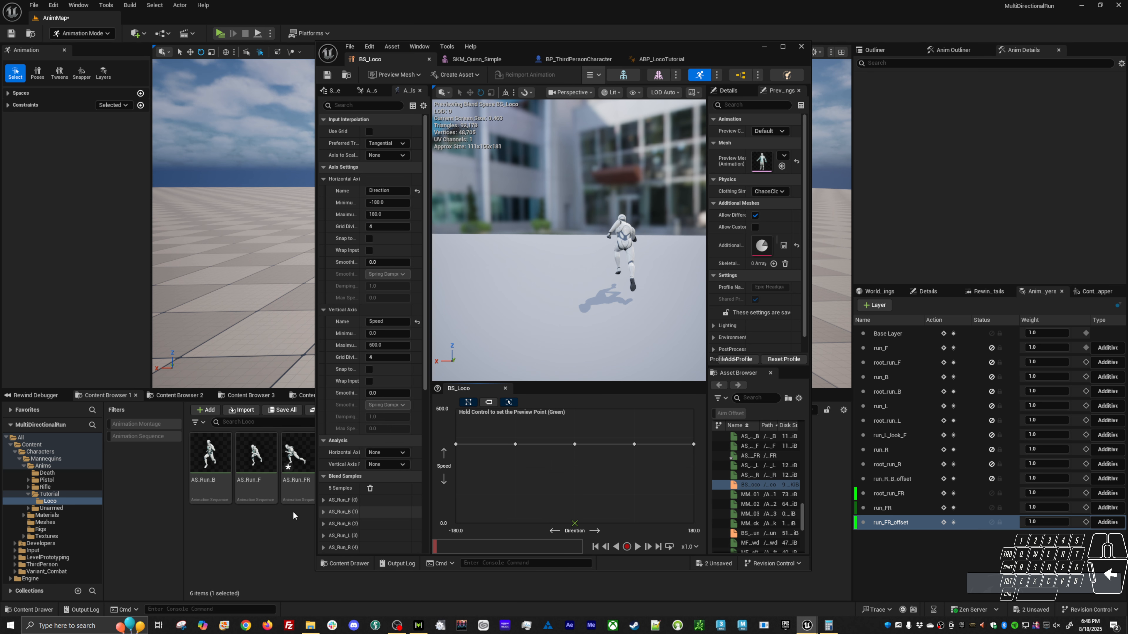
# Copy both sync markers from AS_Run_F into AS_Run_FR at their original times and save AS_Run_FR.
pyautogui.doubleClick(269, 481)
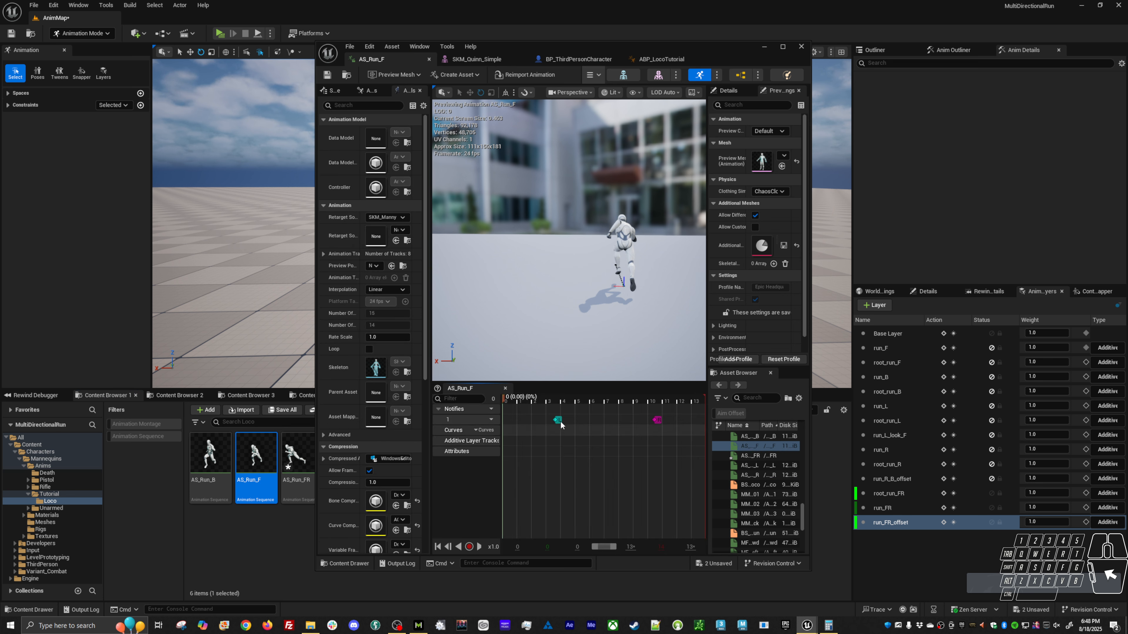
pyautogui.rightClick(658, 422)
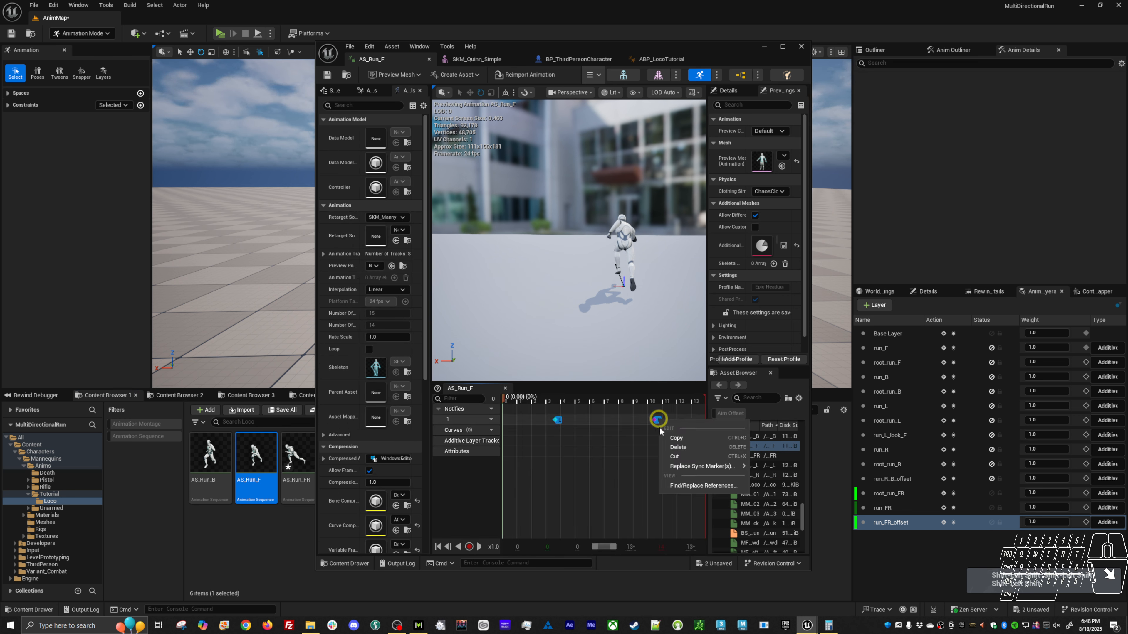
pyautogui.click(676, 443)
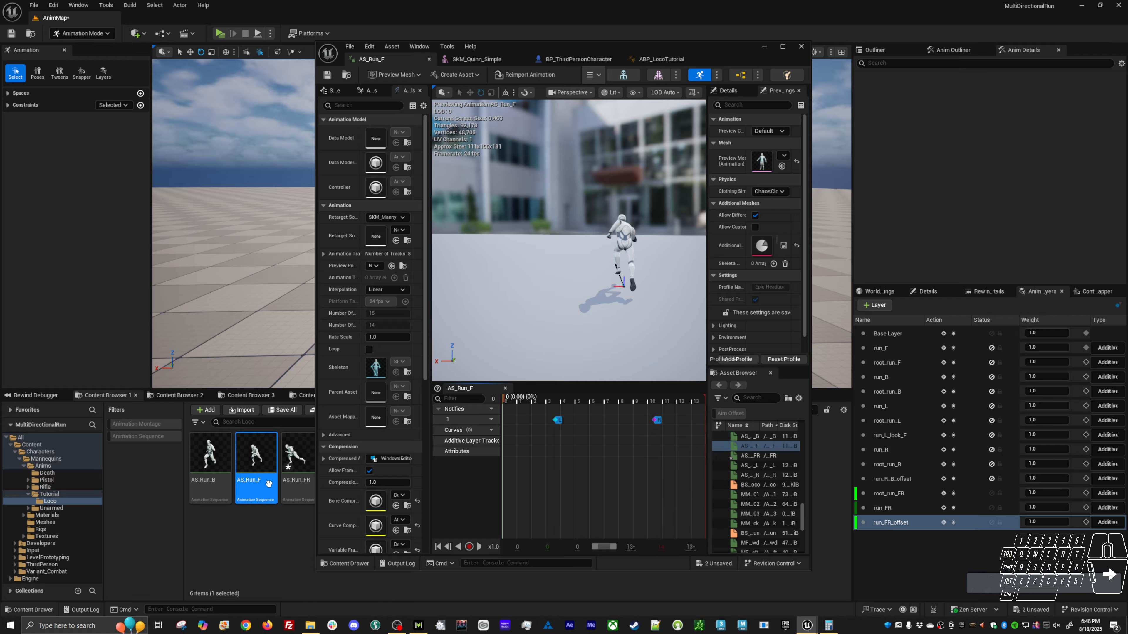
pyautogui.click(295, 454)
pyautogui.rightClick(526, 421)
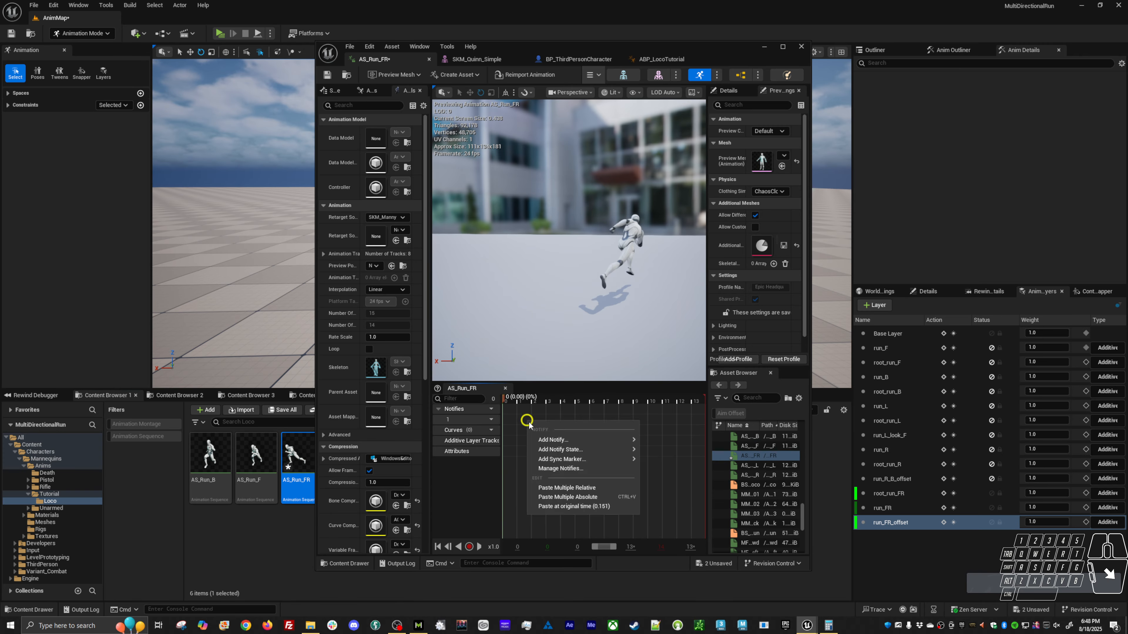
pyautogui.click(577, 507)
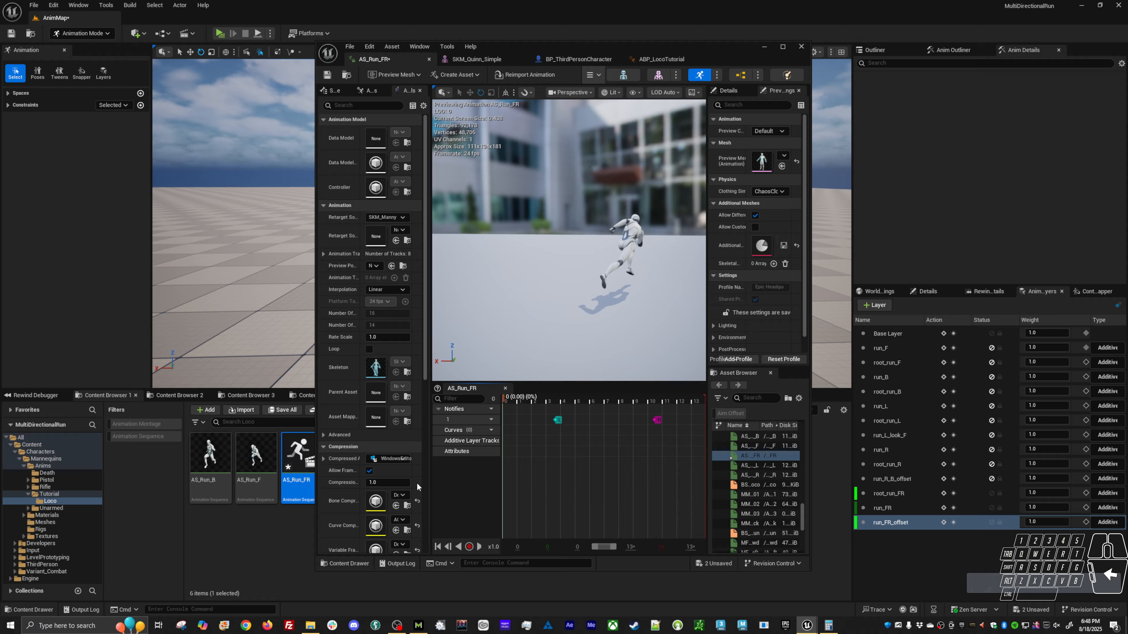
pyautogui.hotkey('ctrl', 's')
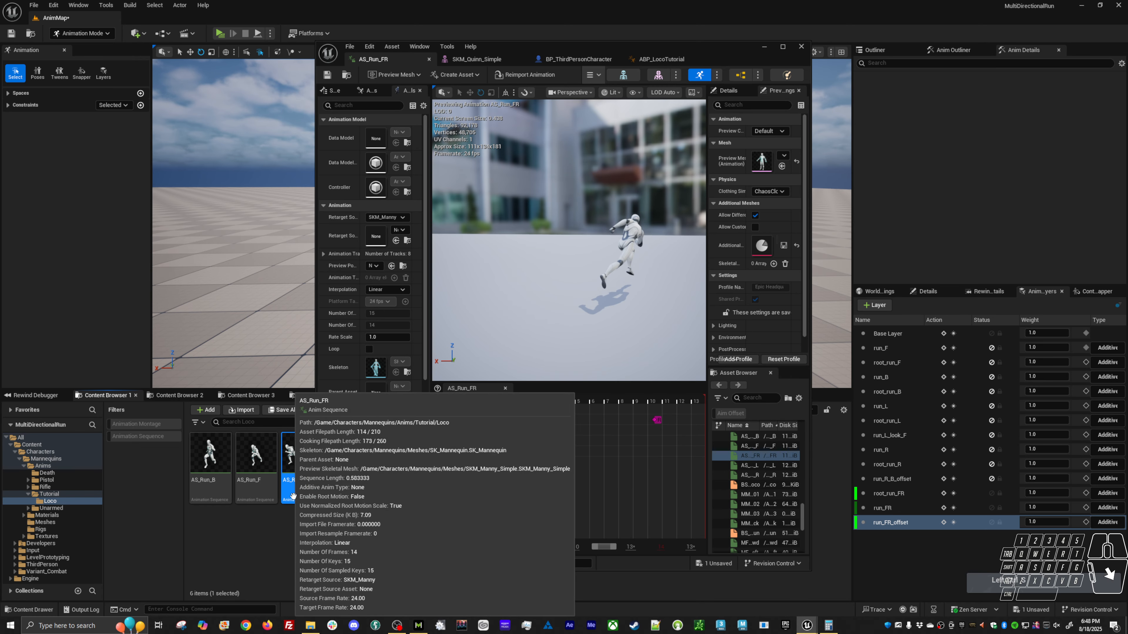
# Enable Root Motion and Force Root Lock on AS_Run_FR and save the animation.
pyautogui.scroll(-4, 390, 486)
pyautogui.scroll(-3, 390, 487)
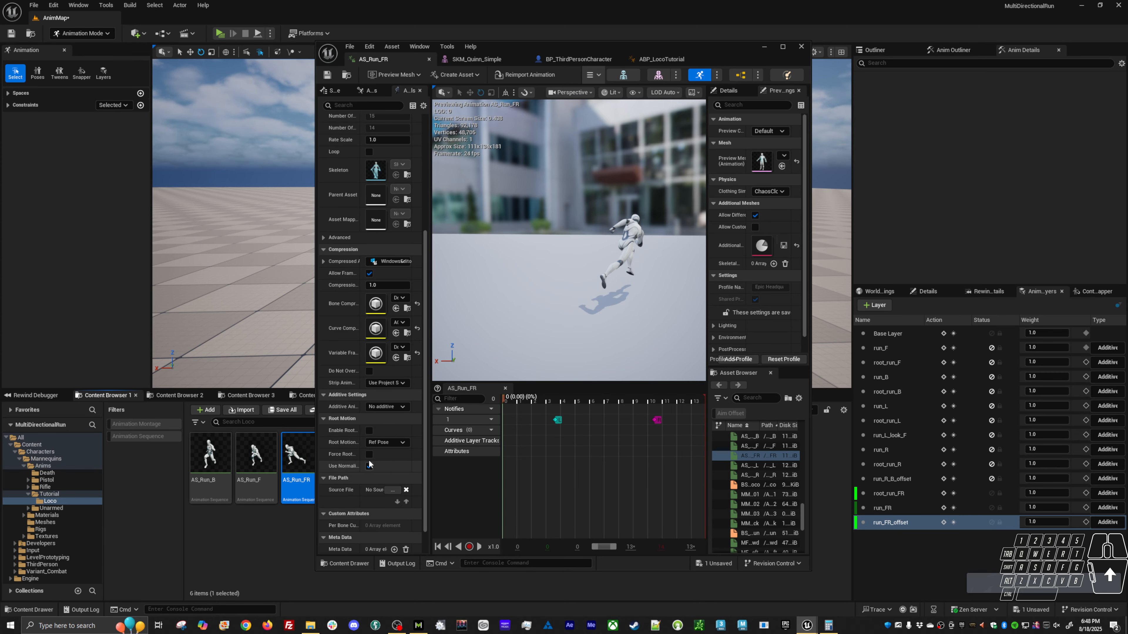
pyautogui.click(369, 431)
pyautogui.hotkey('ctrl', 's')
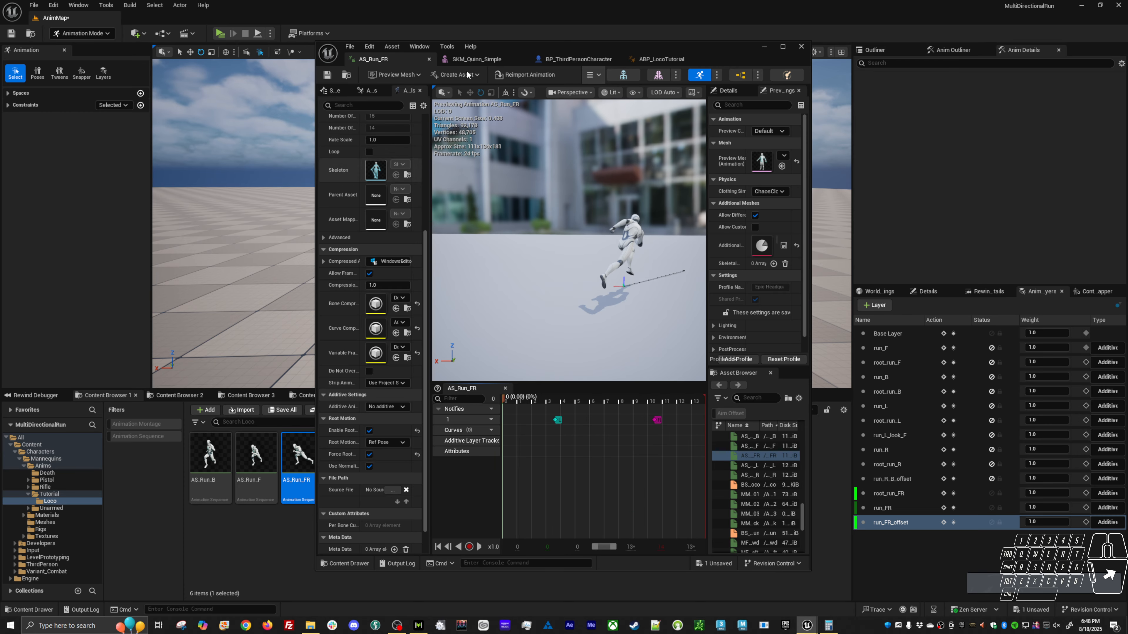
# Reposition the animation editor window beside the Loco assets and reopen the BS_Loco blend space.
pyautogui.click(661, 59)
pyautogui.moveTo(599, 51); pyautogui.dragTo(670, 45)
pyautogui.click(455, 51)
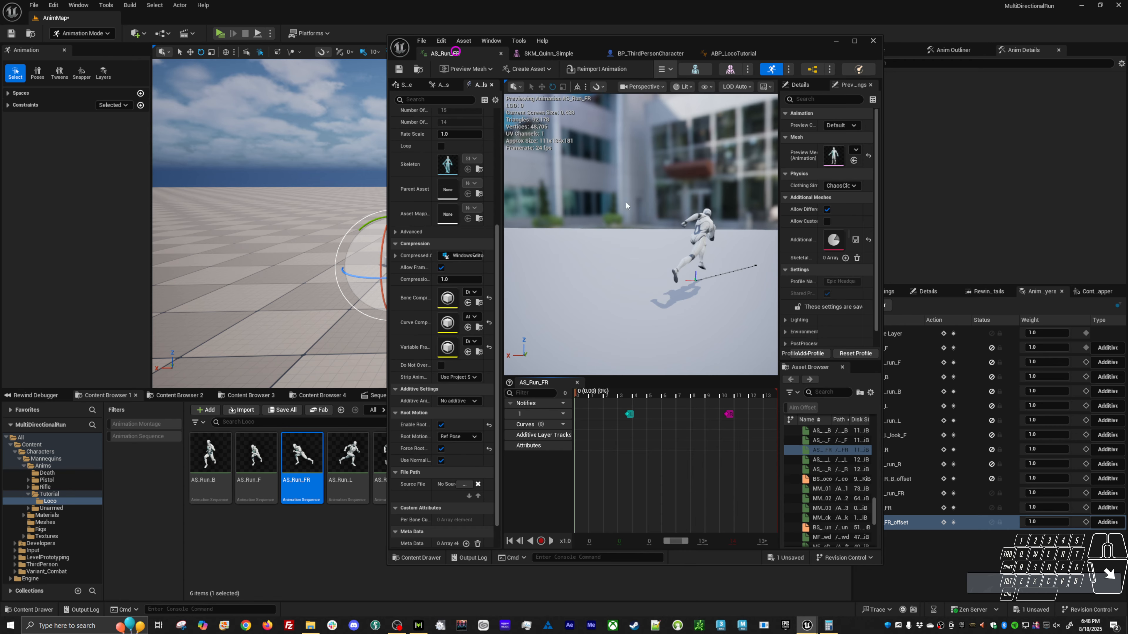
pyautogui.click(825, 478)
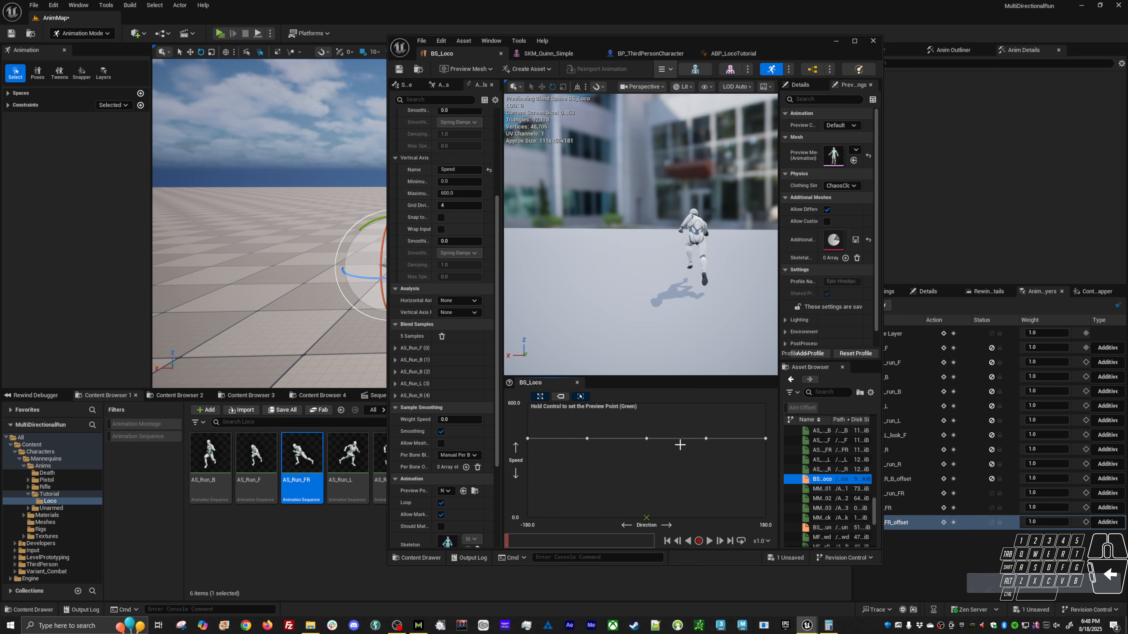
# Widen the asset details and set the Direction axis of BS_Loco to 8 grid divisions.
pyautogui.moveTo(502, 269); pyautogui.dragTo(589, 268)
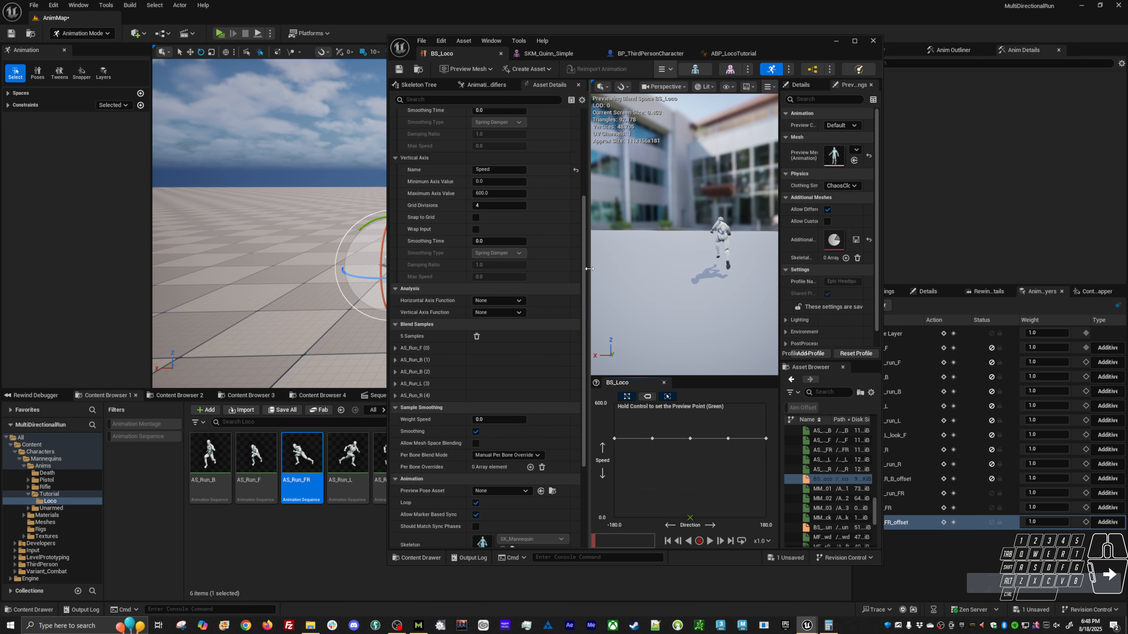
pyautogui.scroll(3, 518, 227)
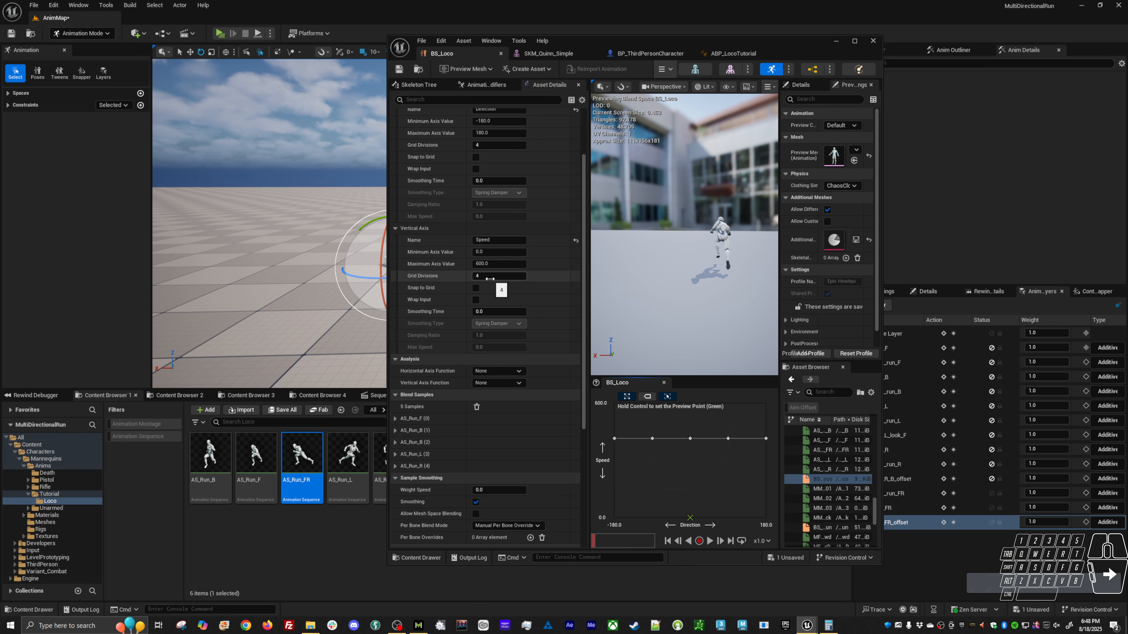
pyautogui.scroll(2, 491, 277)
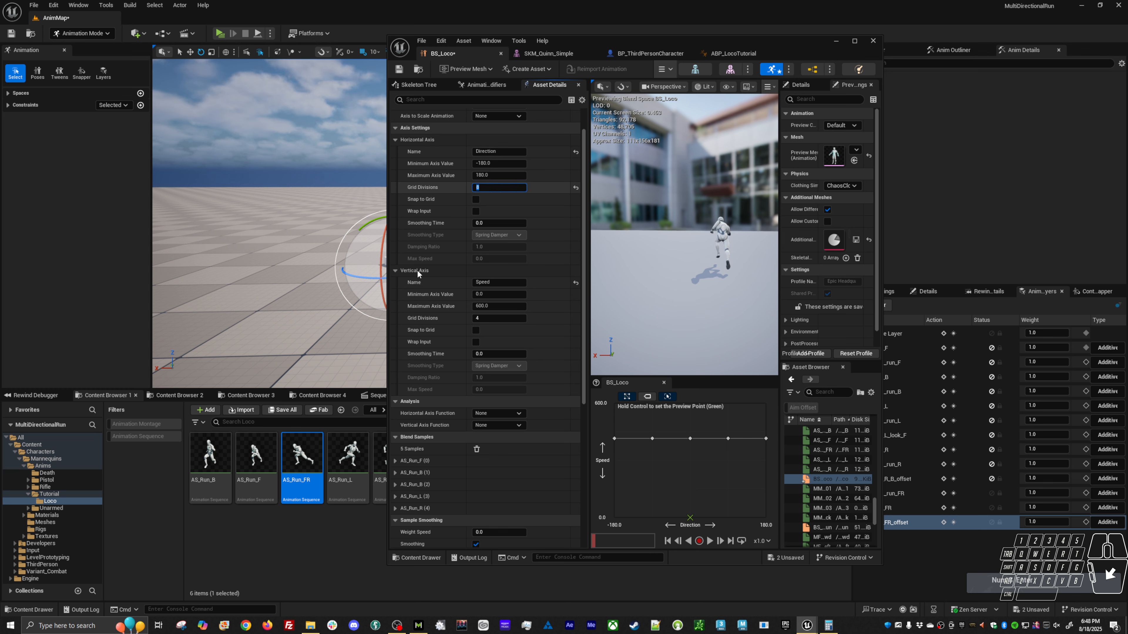
# Add AS_Run_FR to the BS_Loco grid between the forward and right samples and preview the blend there.
pyautogui.click(307, 483)
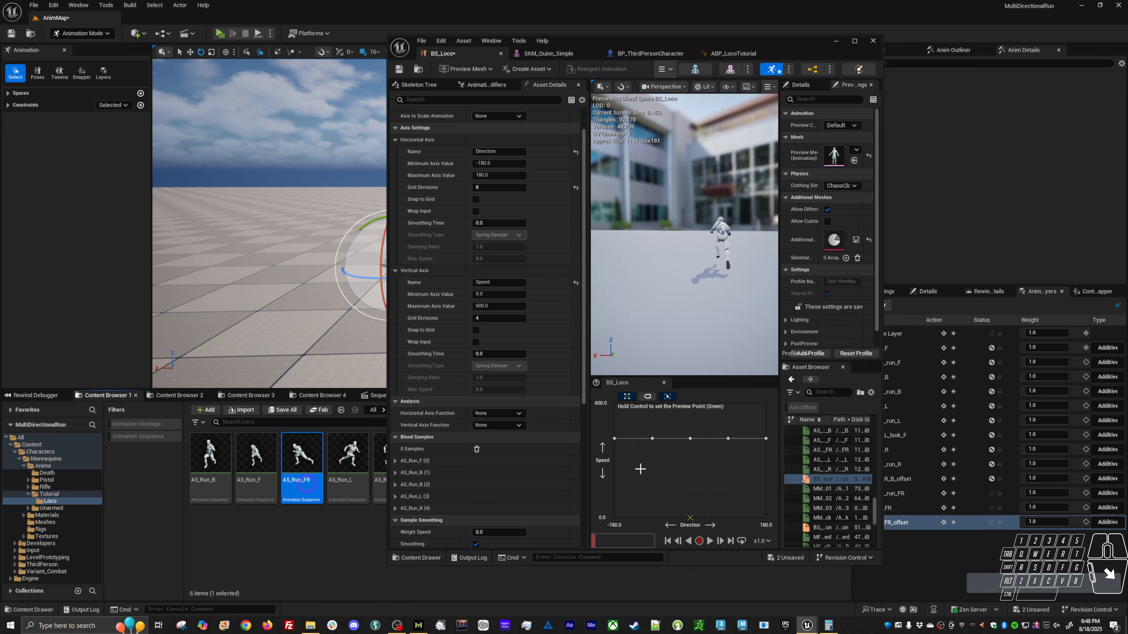
pyautogui.press('ctrl')
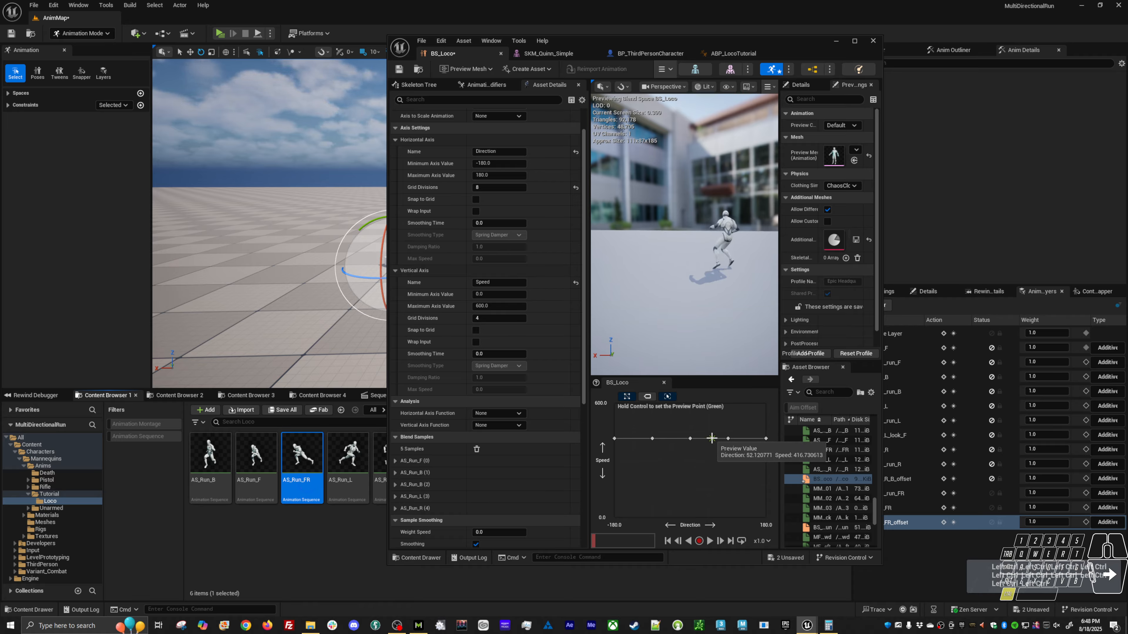
# Place AS_Run_FR on the BS_Loco grid at Direction 45, set its Speed to 415, and preview the blend around it.
pyautogui.moveTo(314, 470); pyautogui.dragTo(711, 443)
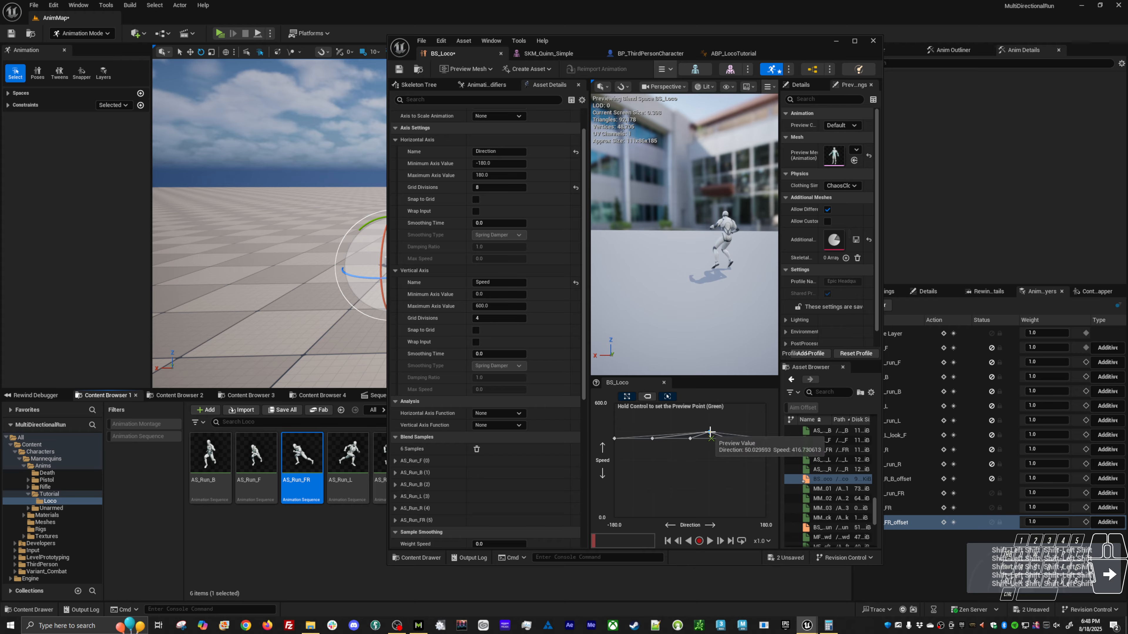
pyautogui.rightClick(709, 432)
pyautogui.click(800, 511)
pyautogui.write('415')
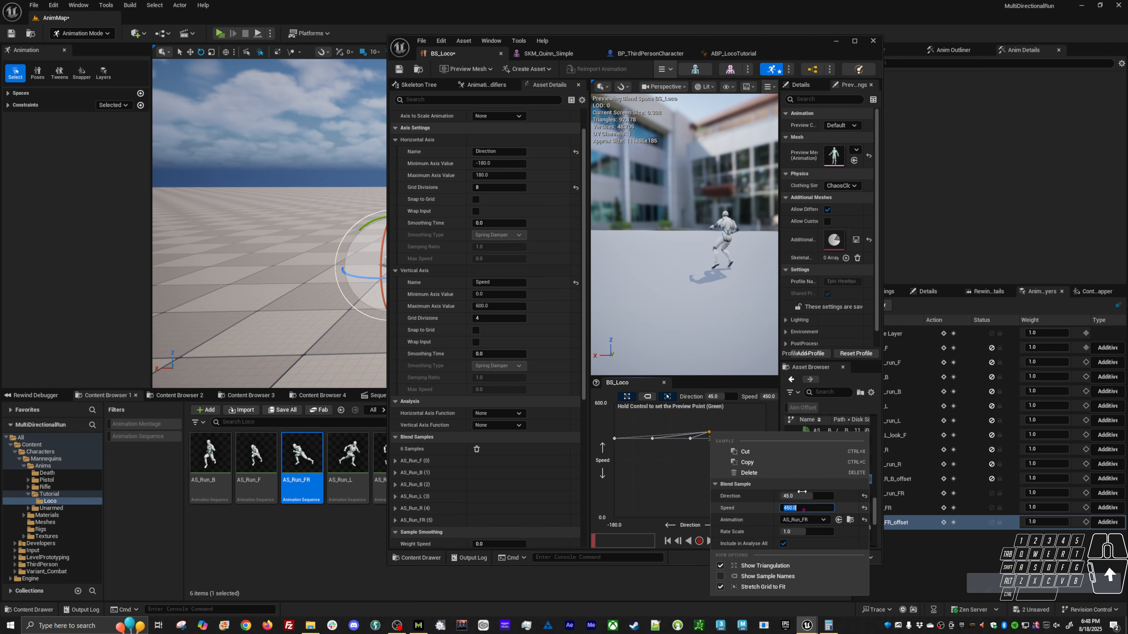
pyautogui.press('Return')
pyautogui.click(671, 512)
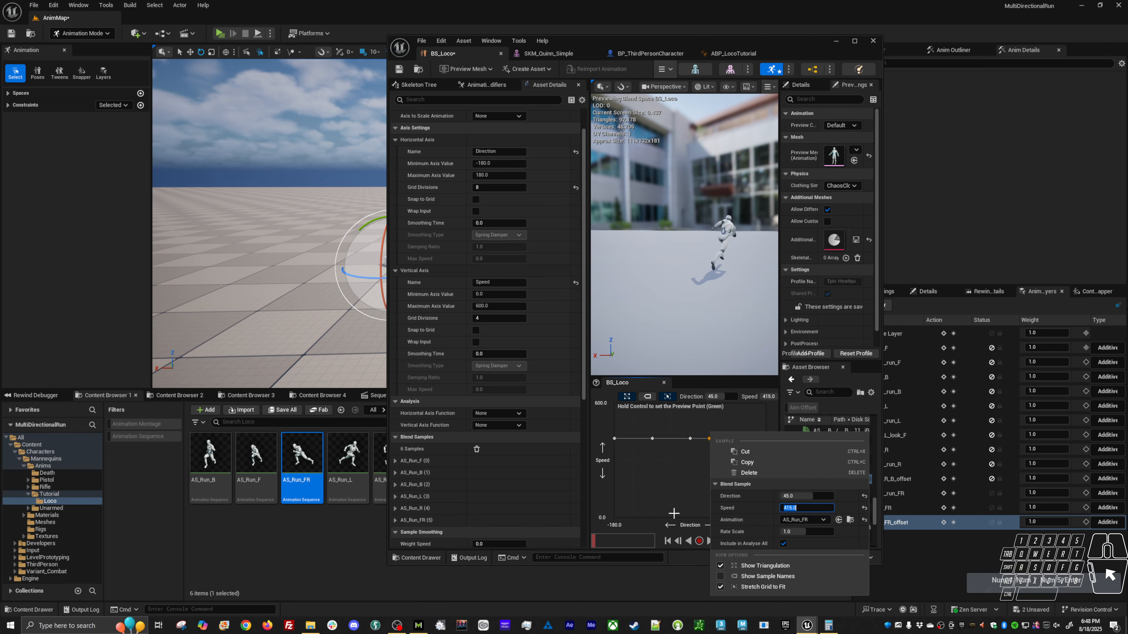
pyautogui.click(710, 540)
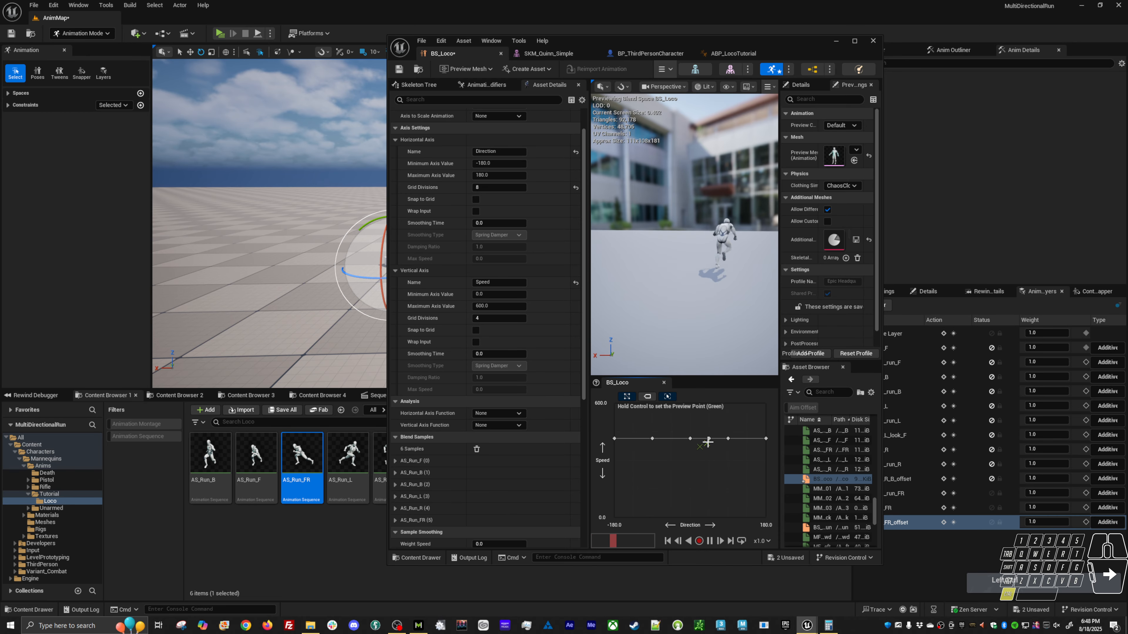
pyautogui.press('ctrl')
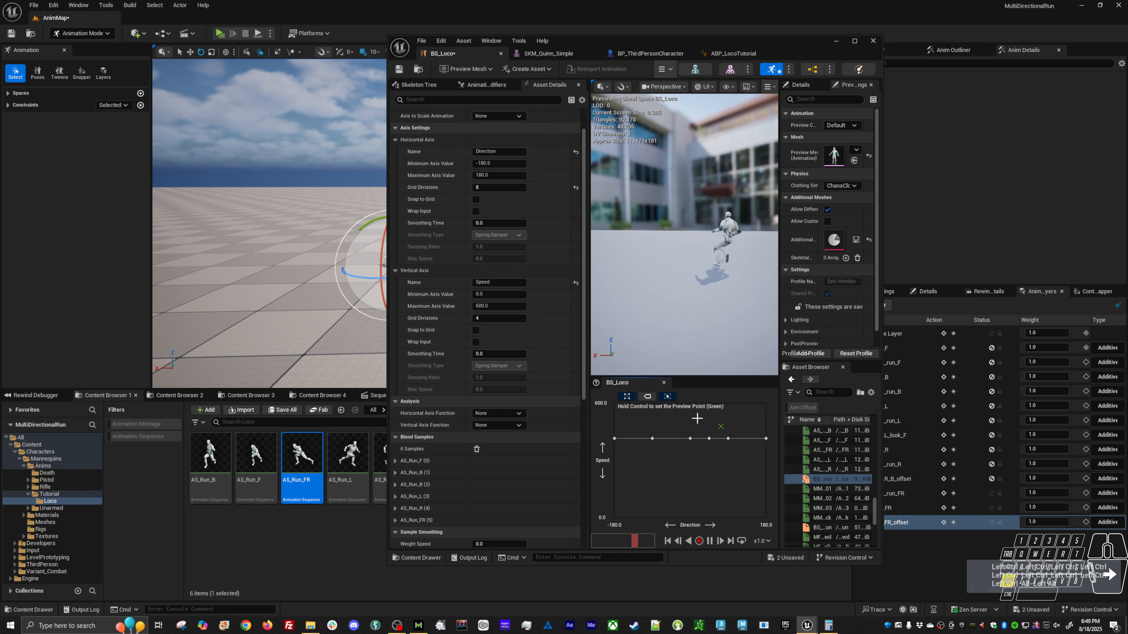
# Play-test the level, running the character forward, diagonally forward-right and in other directions to check the blending, and end the session.
pyautogui.hotkey('alt', 'p')
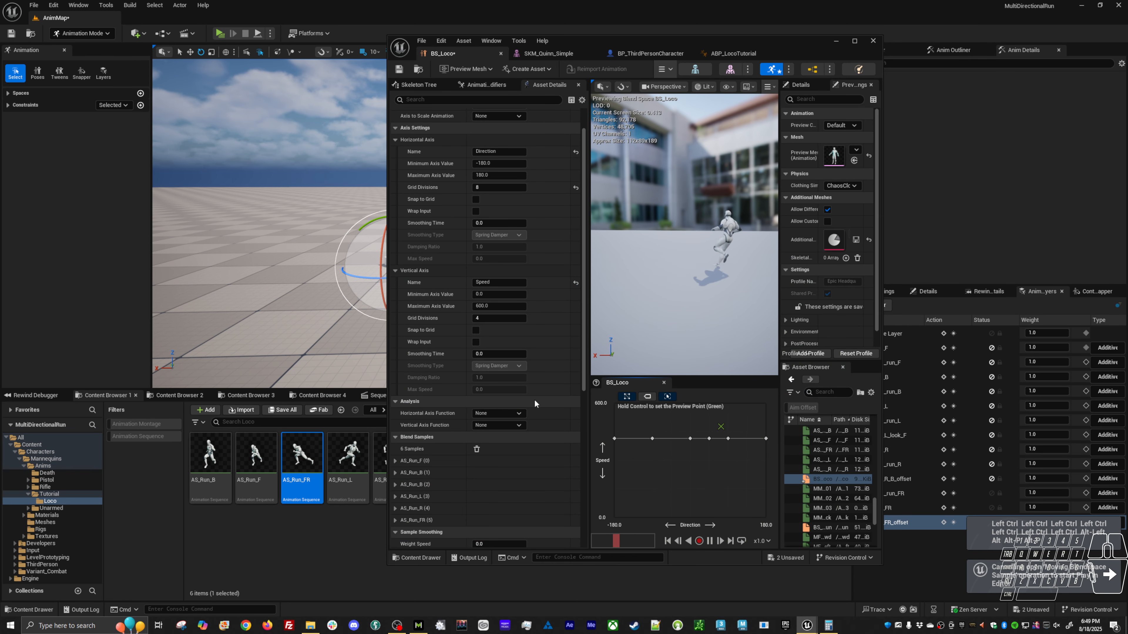
pyautogui.press('w')
pyautogui.press('d')
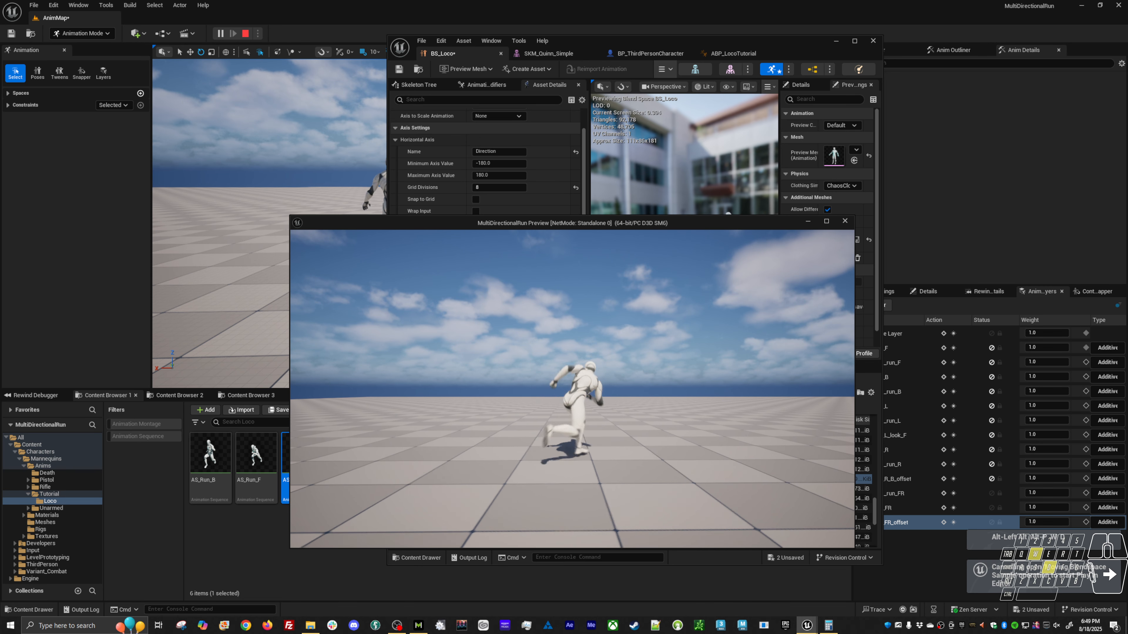
pyautogui.press('w')
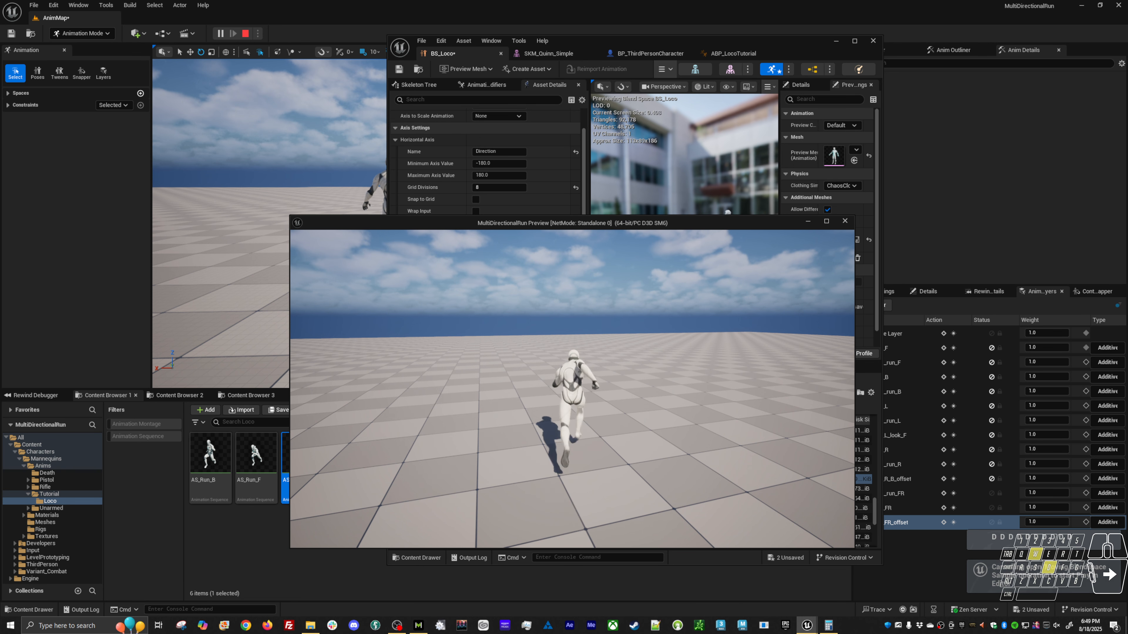
pyautogui.press('w')
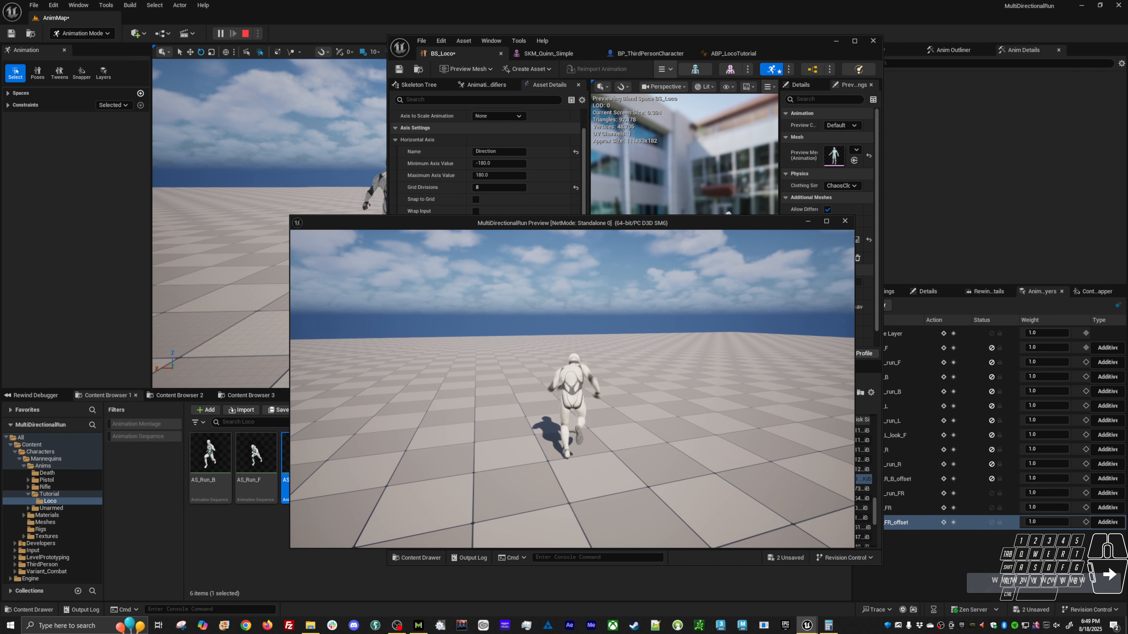
pyautogui.press('d')
pyautogui.press('w')
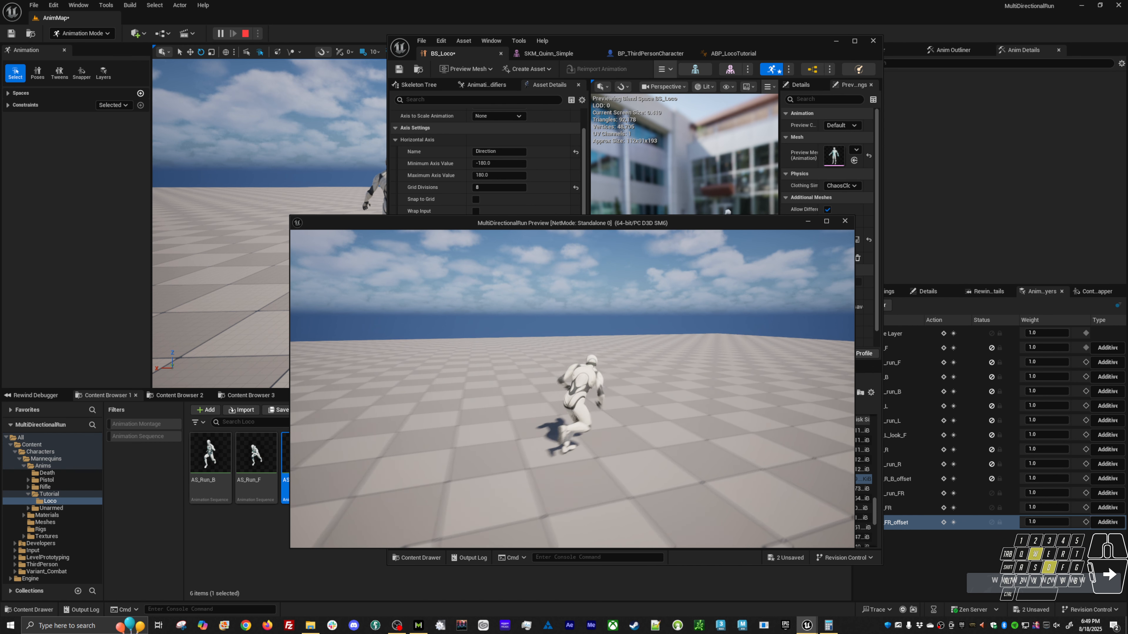
pyautogui.press('w')
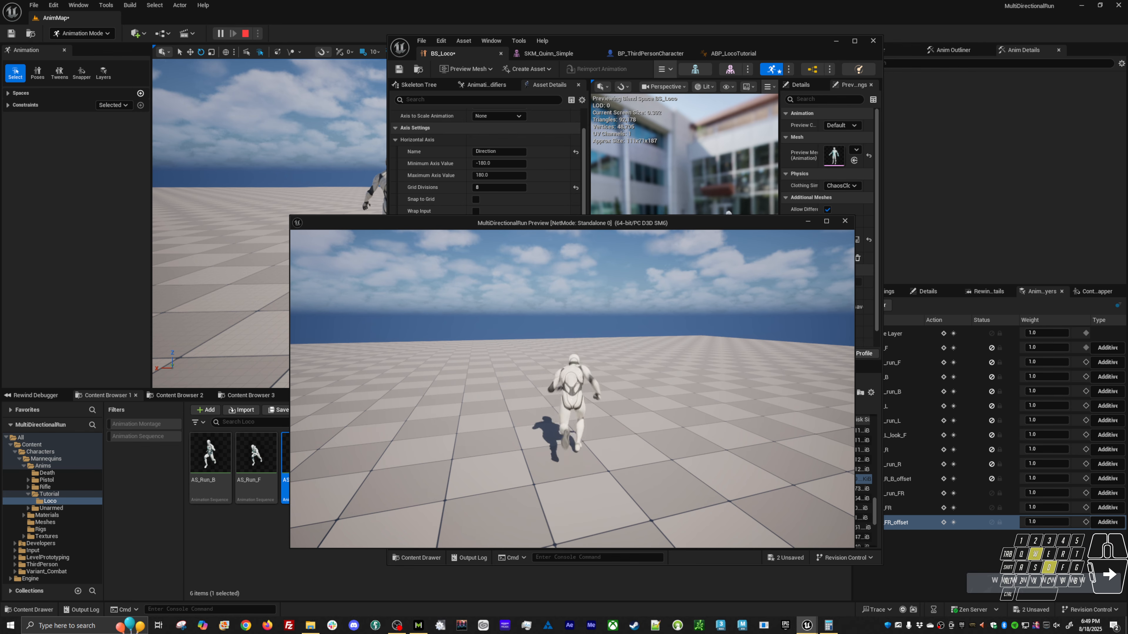
pyautogui.press('d')
pyautogui.press('s')
pyautogui.press('a')
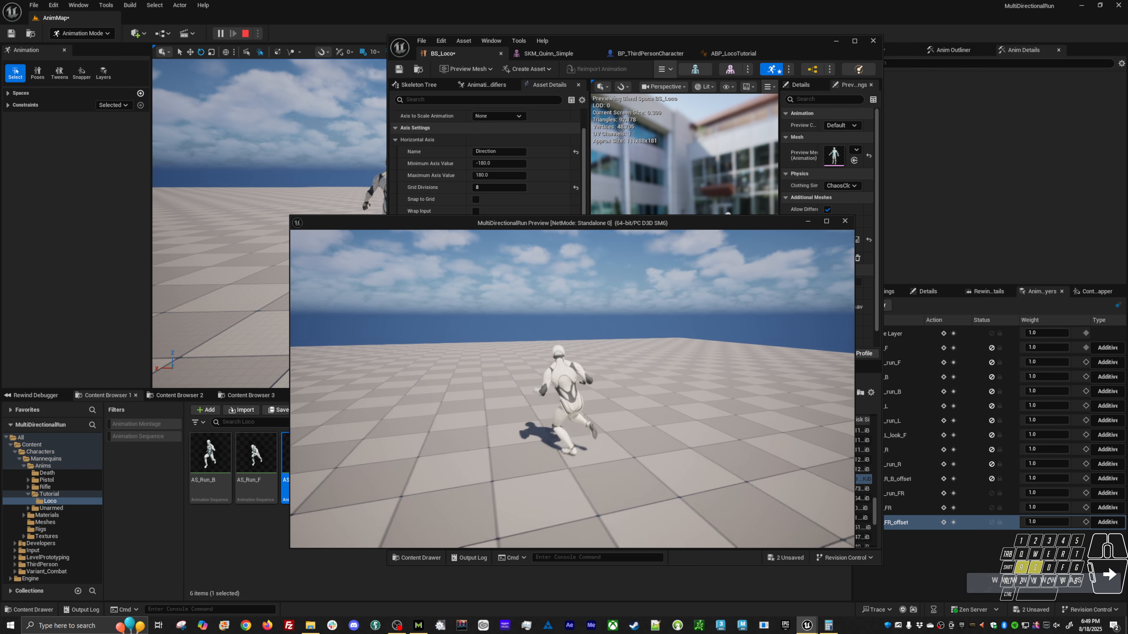
pyautogui.press('d')
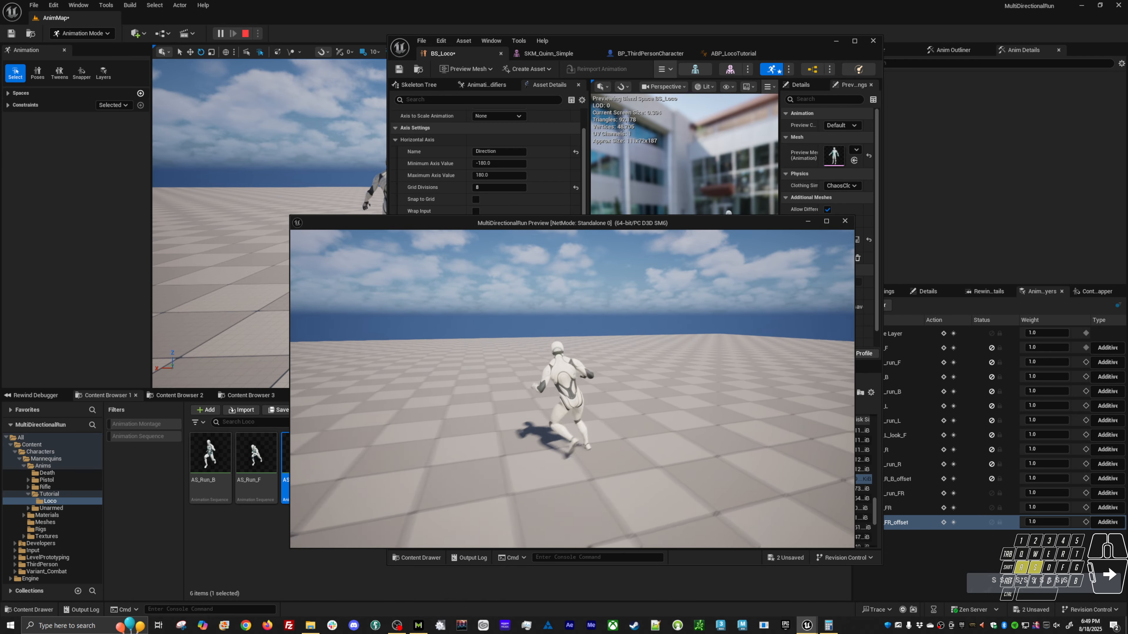
pyautogui.press('w')
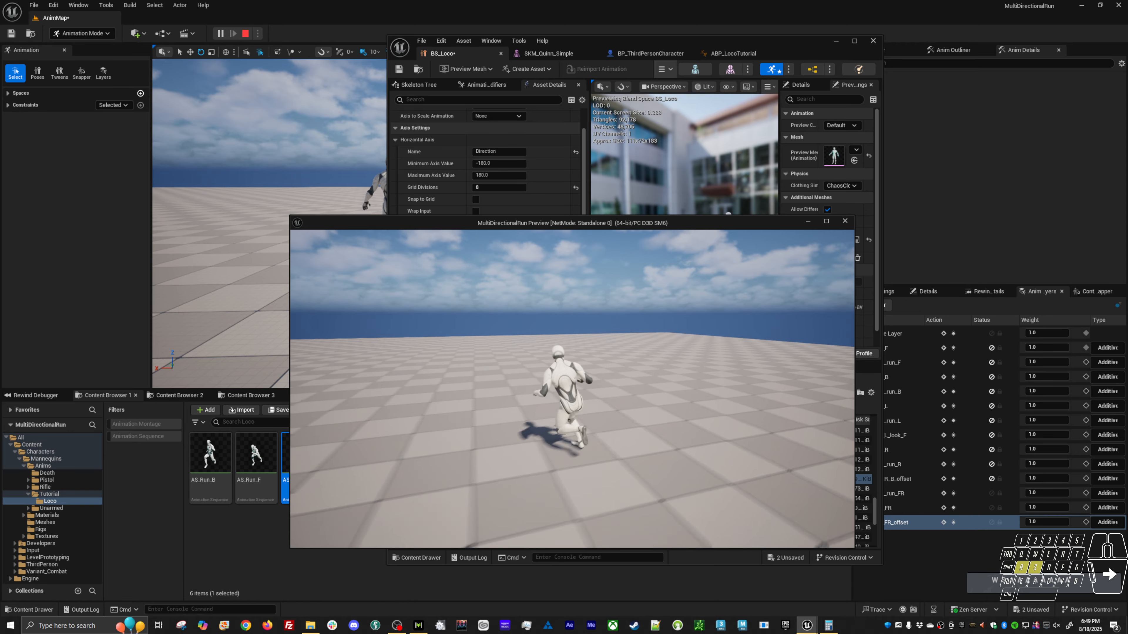
pyautogui.press('Escape')
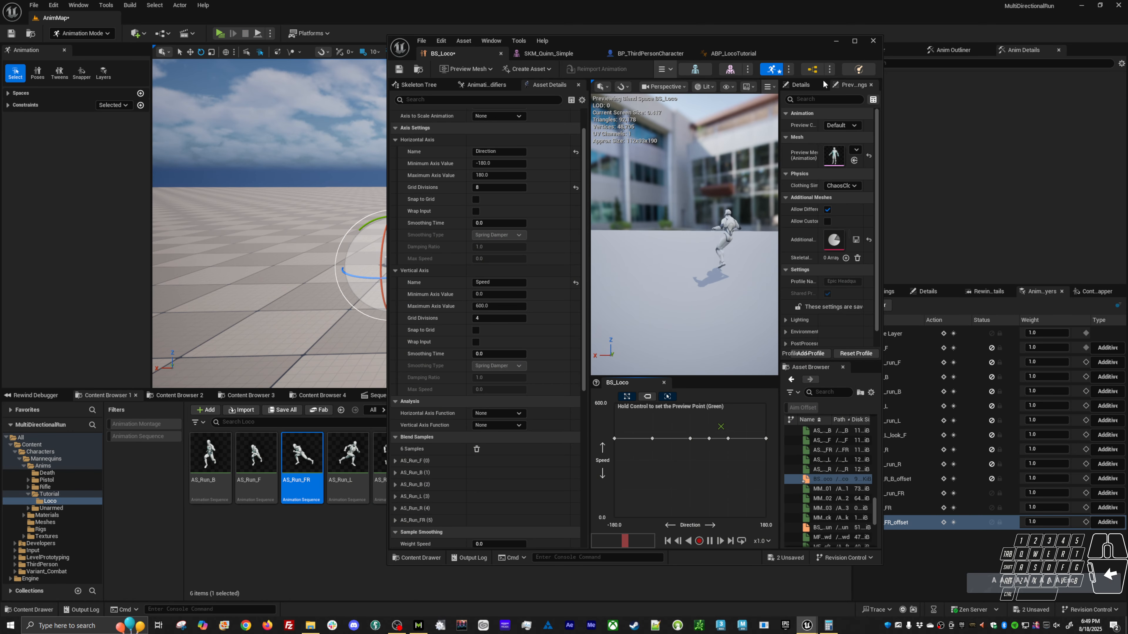
# Save the BS_Loco blend space and minimize its editor window to return to the level.
pyautogui.click(399, 68)
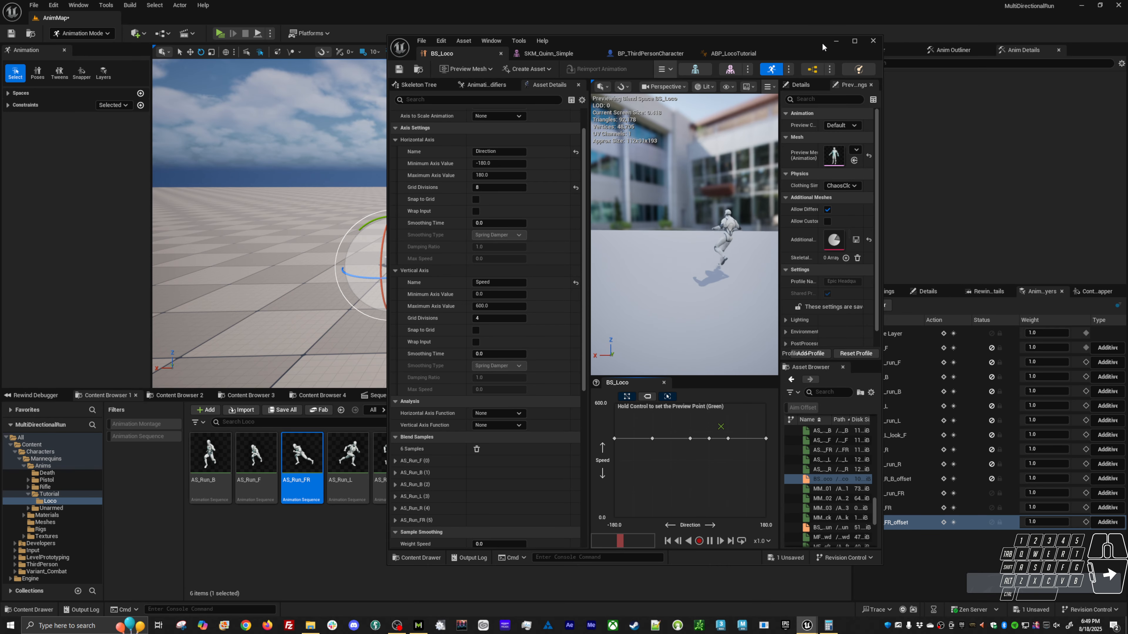
pyautogui.click(836, 40)
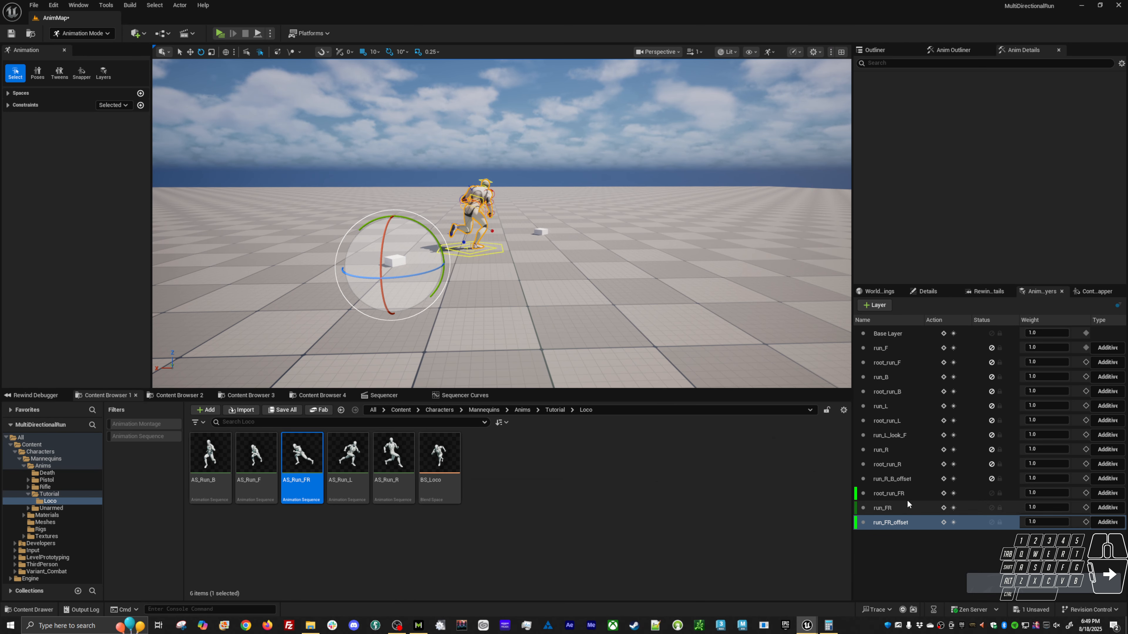
# Duplicate the root_run_FR, run_FR and run_FR_offset animation layers and mute the three originals.
pyautogui.click(899, 493)
pyautogui.keyDown('shift'); pyautogui.click(903, 524); pyautogui.keyUp('shift')
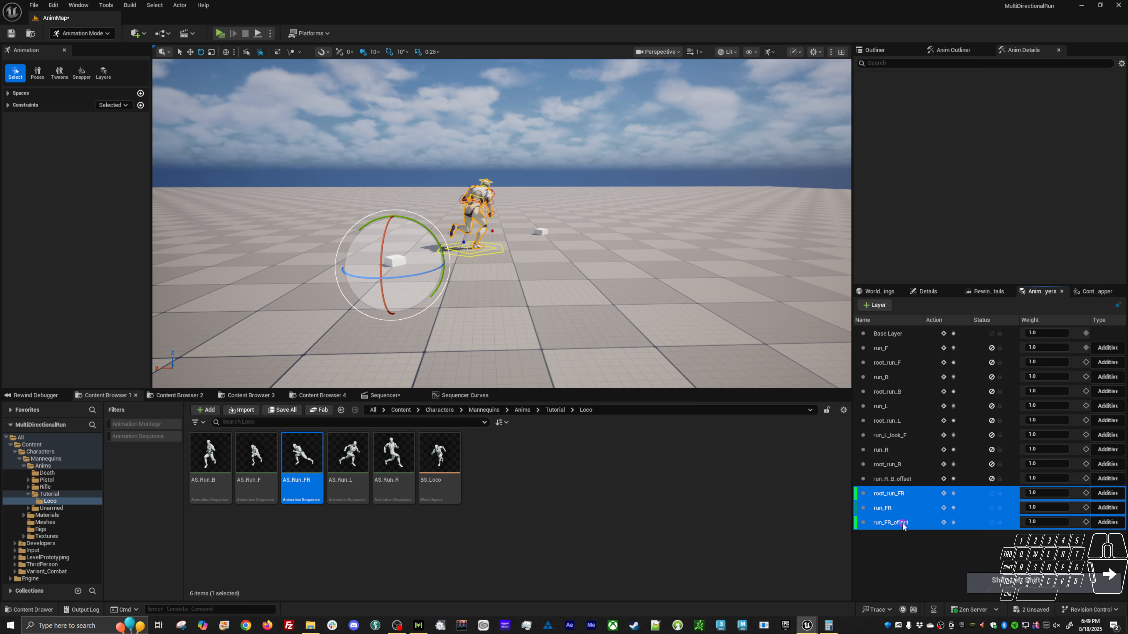
pyautogui.rightClick(902, 523)
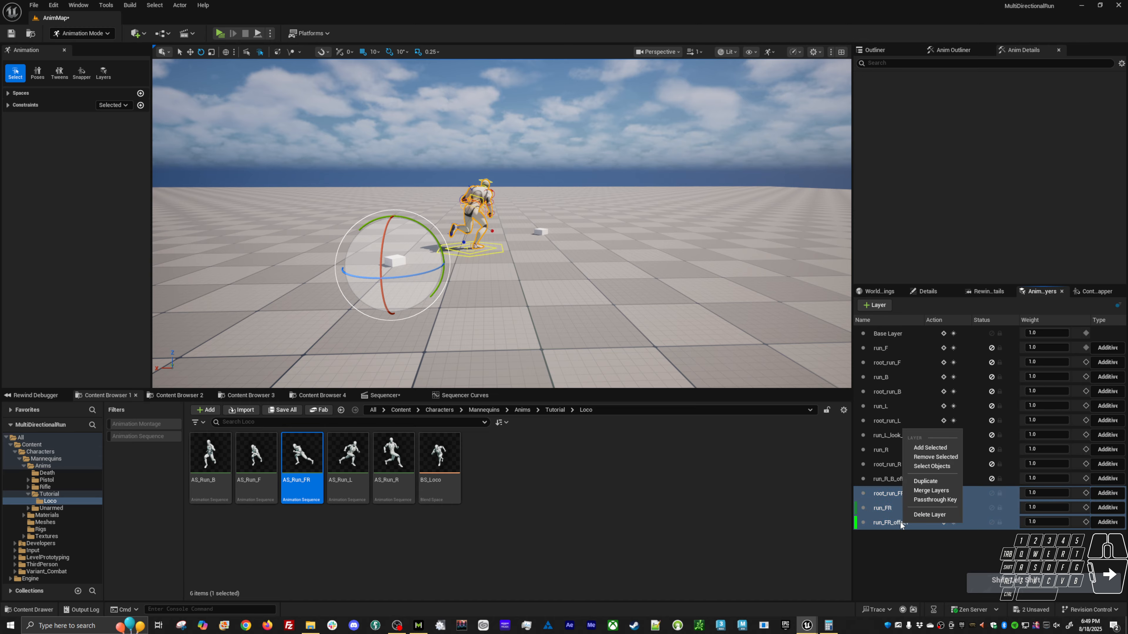
pyautogui.click(931, 482)
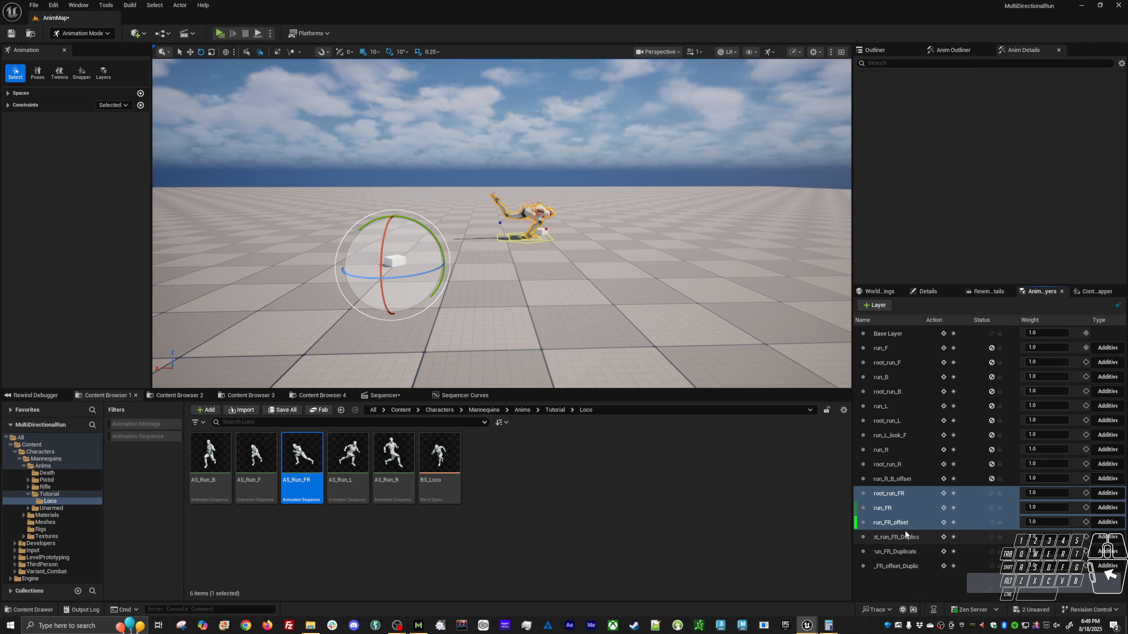
pyautogui.click(992, 493)
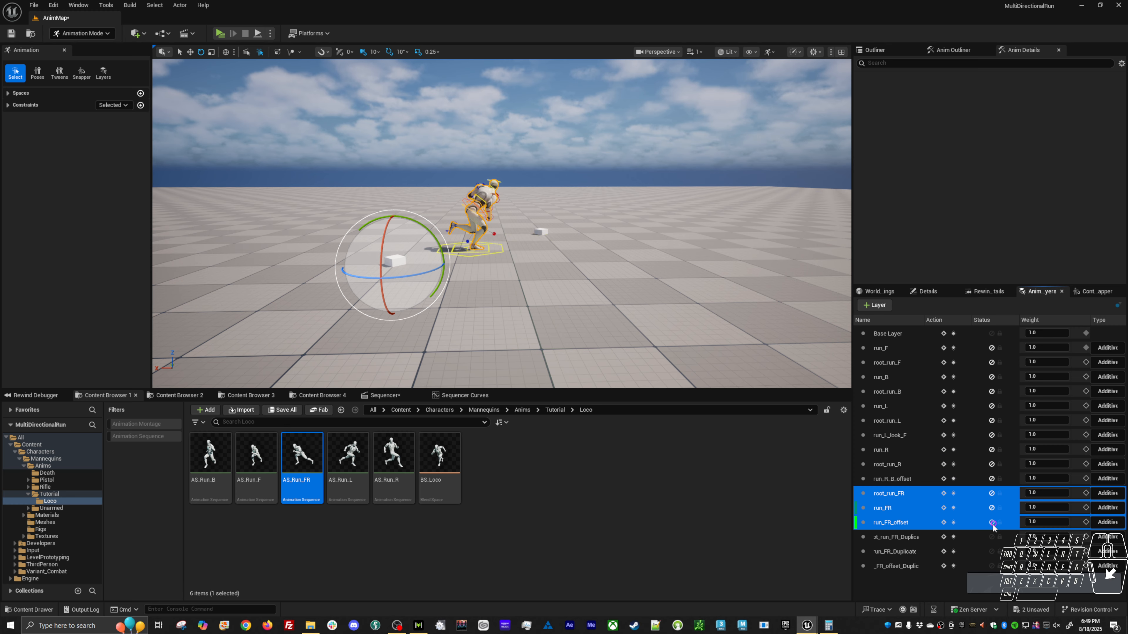
# Rename the duplicate of the root_run_FR layer as root_run_FL.
pyautogui.click(903, 538)
pyautogui.rightClick(897, 537)
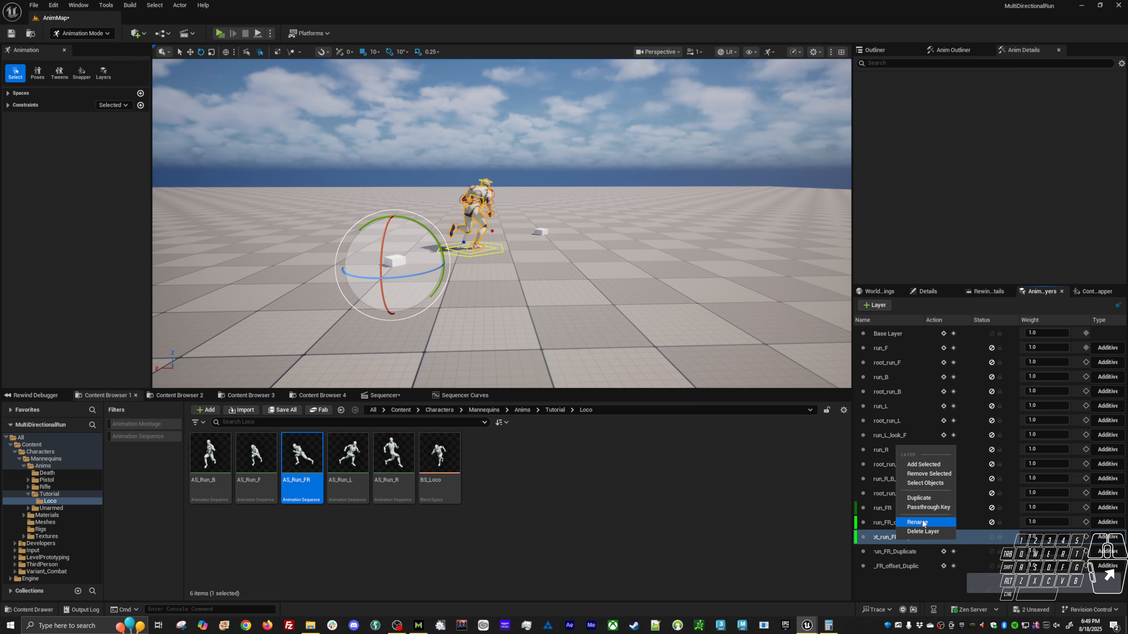
pyautogui.click(926, 523)
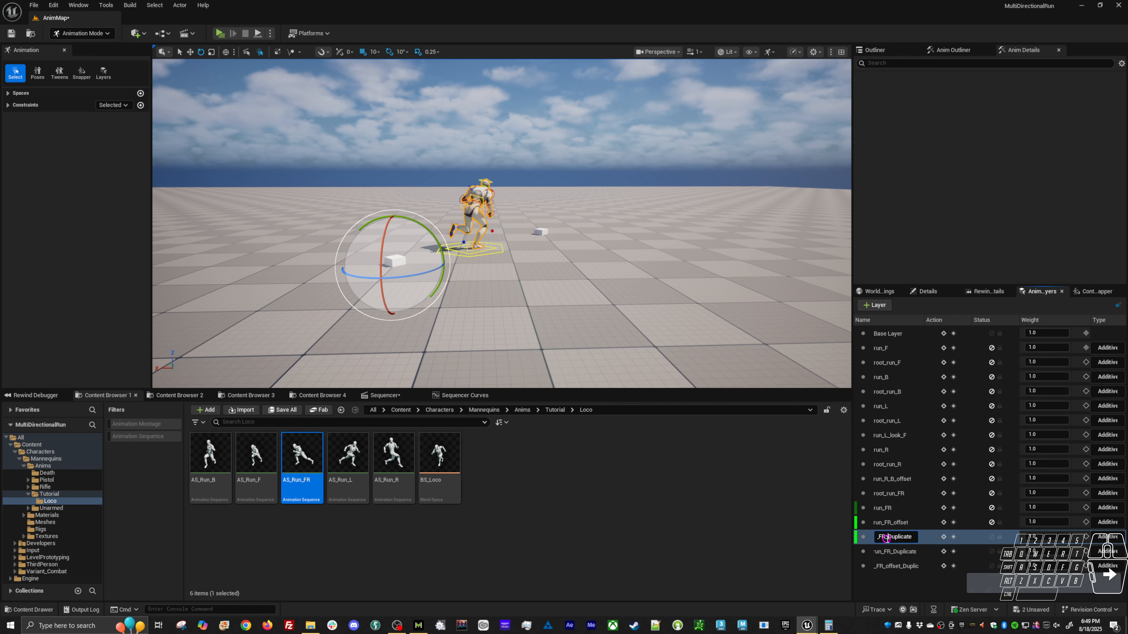
pyautogui.press('Right')
pyautogui.press('BackSpace')
pyautogui.press('BackSpace')
pyautogui.press('BackSpace')
pyautogui.press('BackSpace')
pyautogui.press('BackSpace')
pyautogui.press('BackSpace')
pyautogui.press('BackSpace')
pyautogui.press('BackSpace')
pyautogui.press('BackSpace')
pyautogui.press('BackSpace')
pyautogui.press('BackSpace')
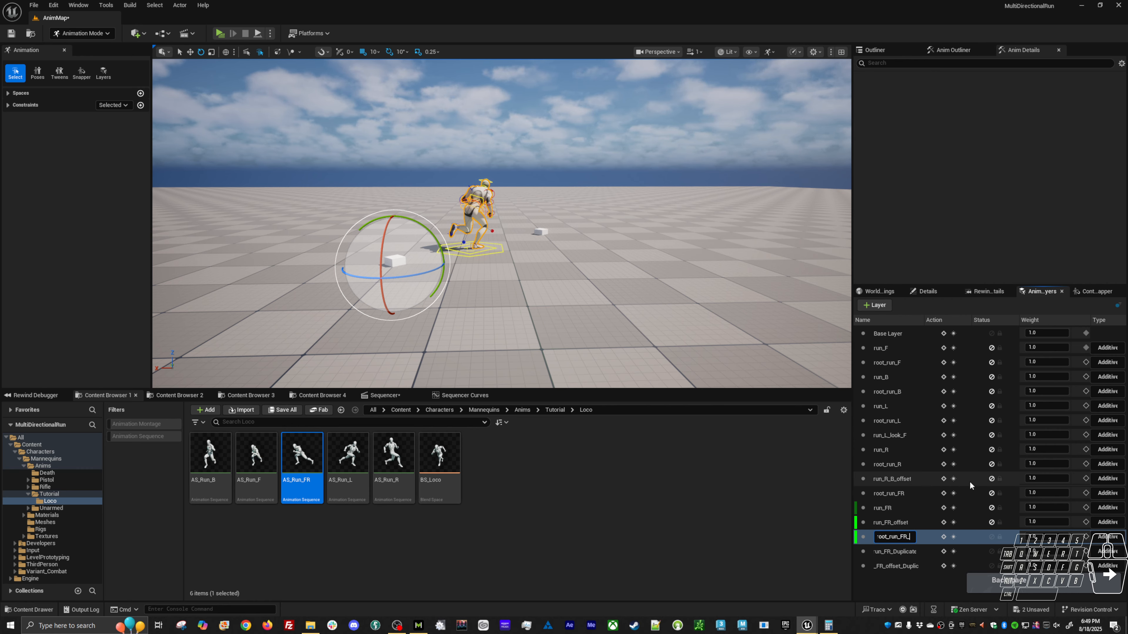
pyautogui.write('L')
pyautogui.press('Return')
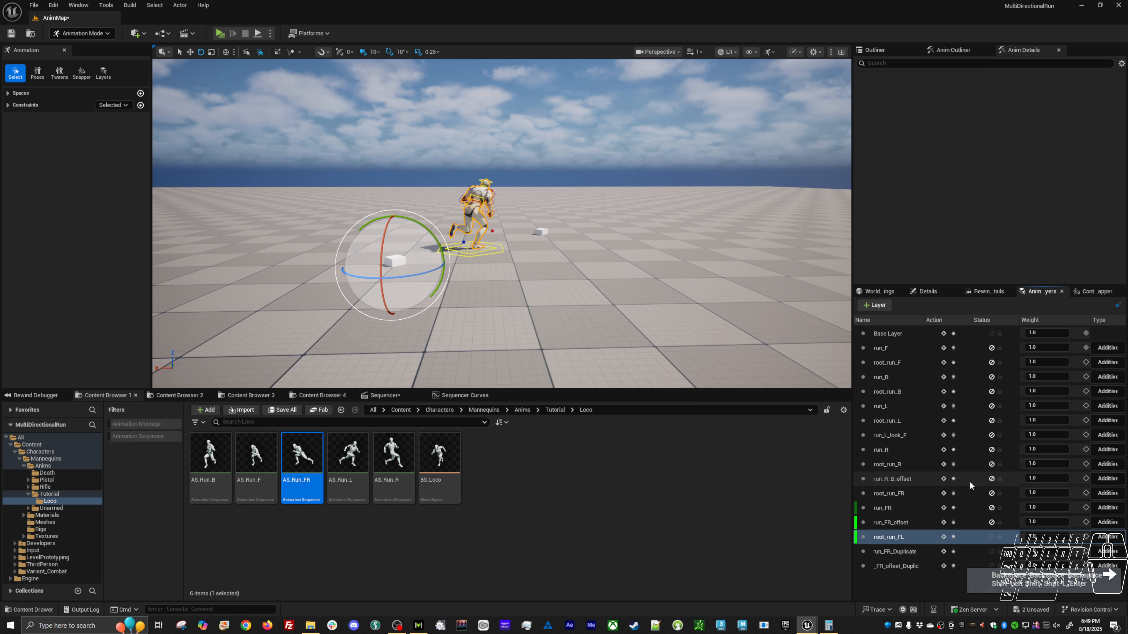
# Rename the duplicate of the run_FR layer as run_FL.
pyautogui.click(899, 552)
pyautogui.rightClick(899, 555)
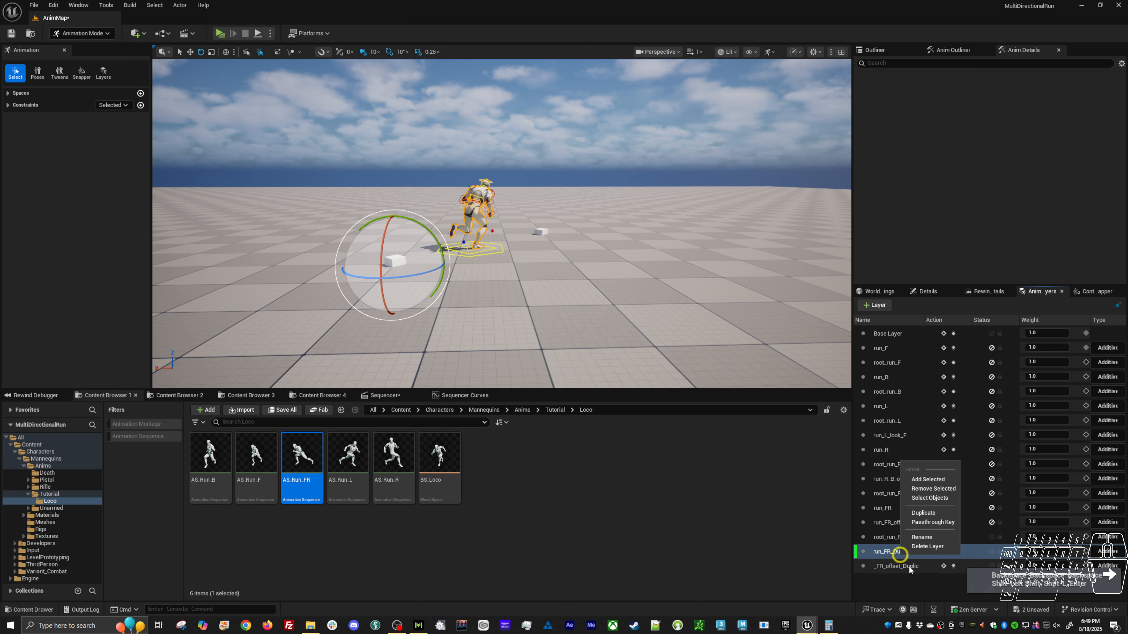
pyautogui.click(925, 535)
pyautogui.moveTo(882, 552); pyautogui.dragTo(966, 535)
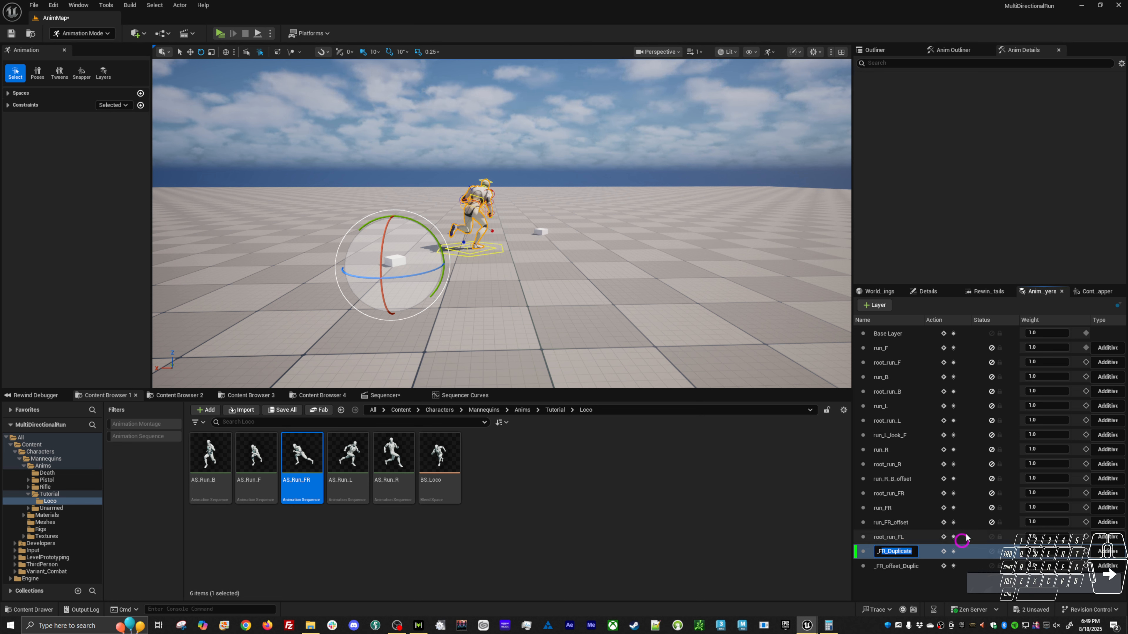
pyautogui.write('L')
pyautogui.press('Return')
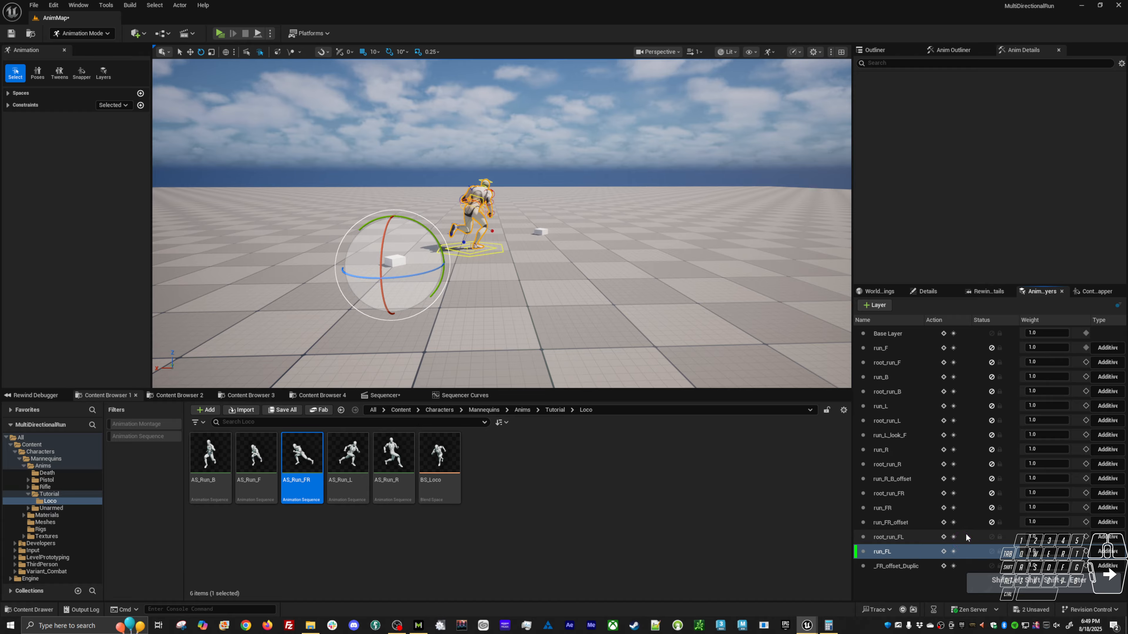
# Rename the duplicate of the run_FR_offset layer as run_FL_offset.
pyautogui.rightClick(908, 564)
pyautogui.click(936, 550)
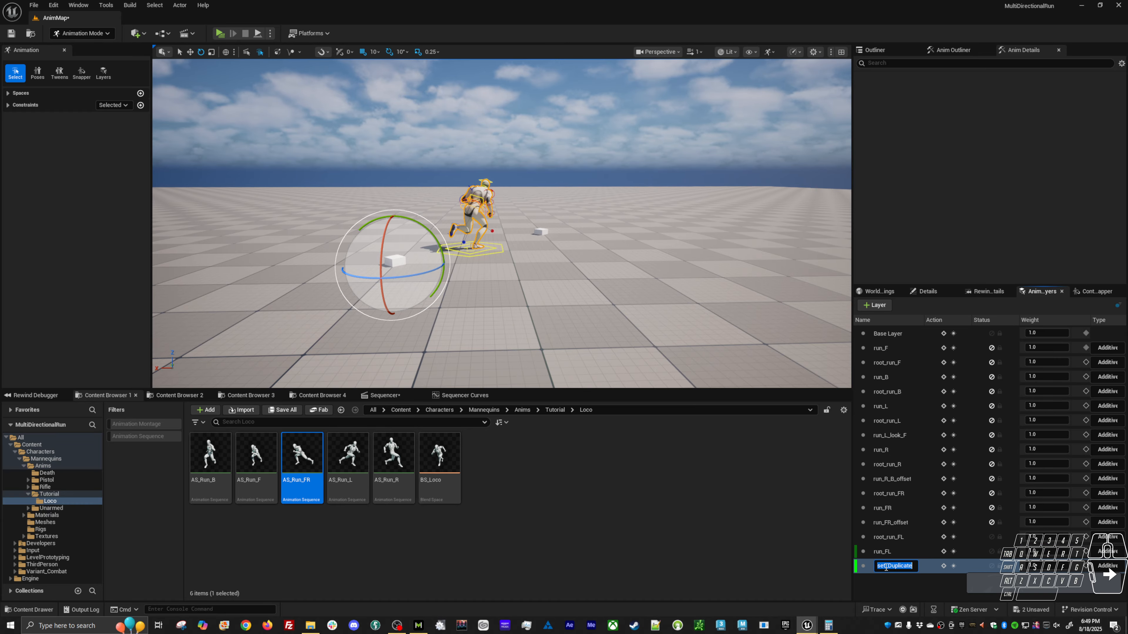
pyautogui.press('BackSpace')
pyautogui.press('BackSpace')
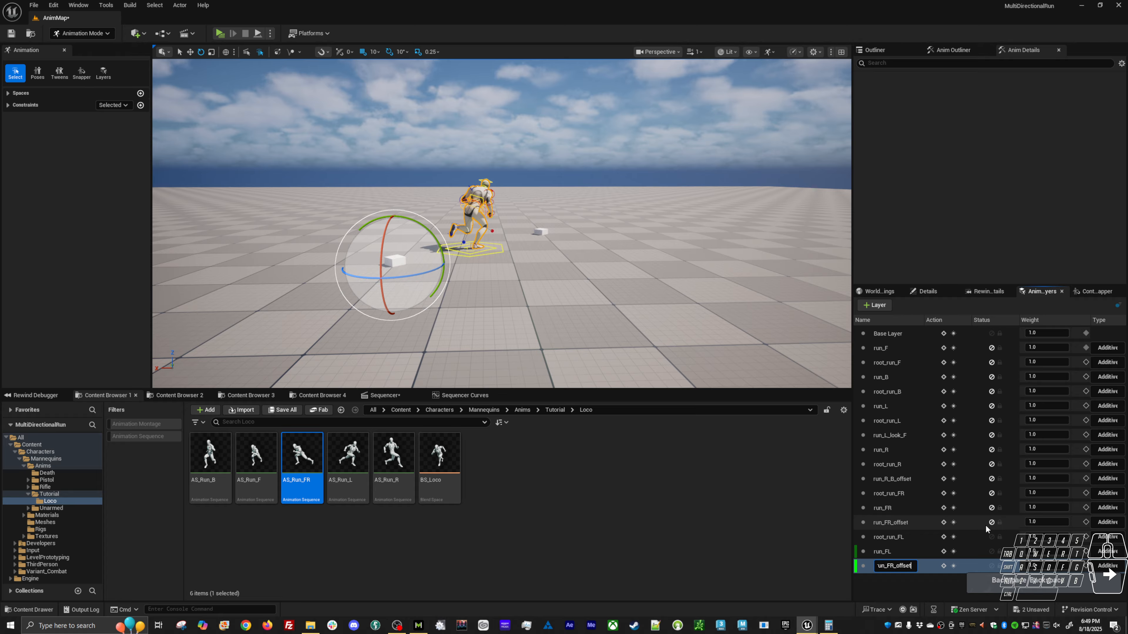
pyautogui.press('Left')
pyautogui.press('Left')
pyautogui.press('Left')
pyautogui.press('Left')
pyautogui.press('Left')
pyautogui.press('Left')
pyautogui.press('Left')
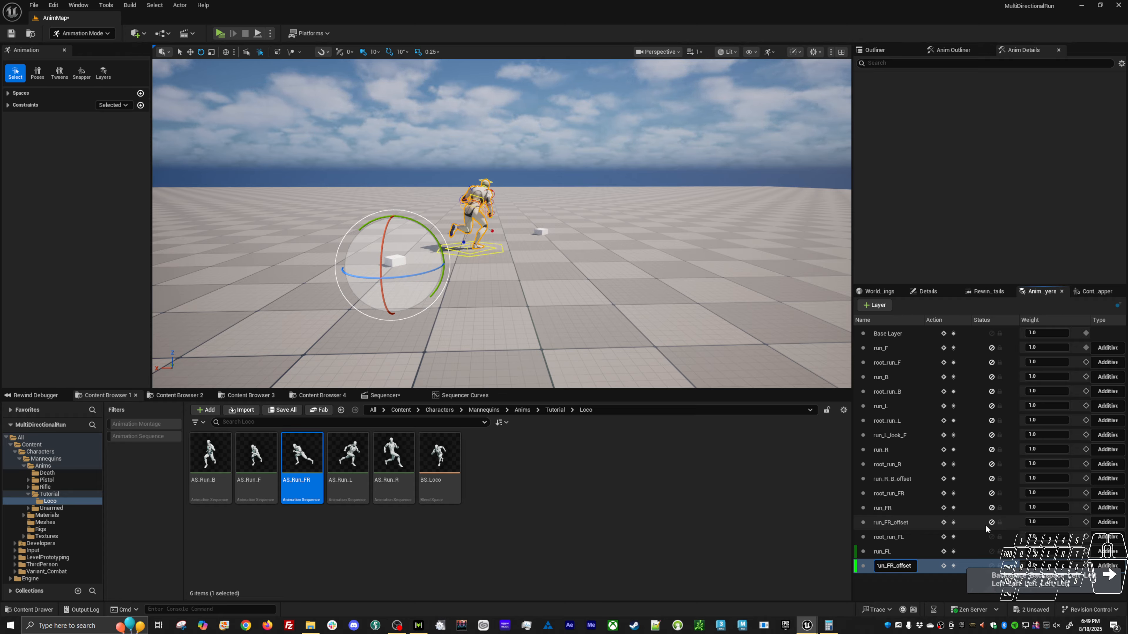
pyautogui.press('BackSpace')
pyautogui.write('L')
pyautogui.press('Return')
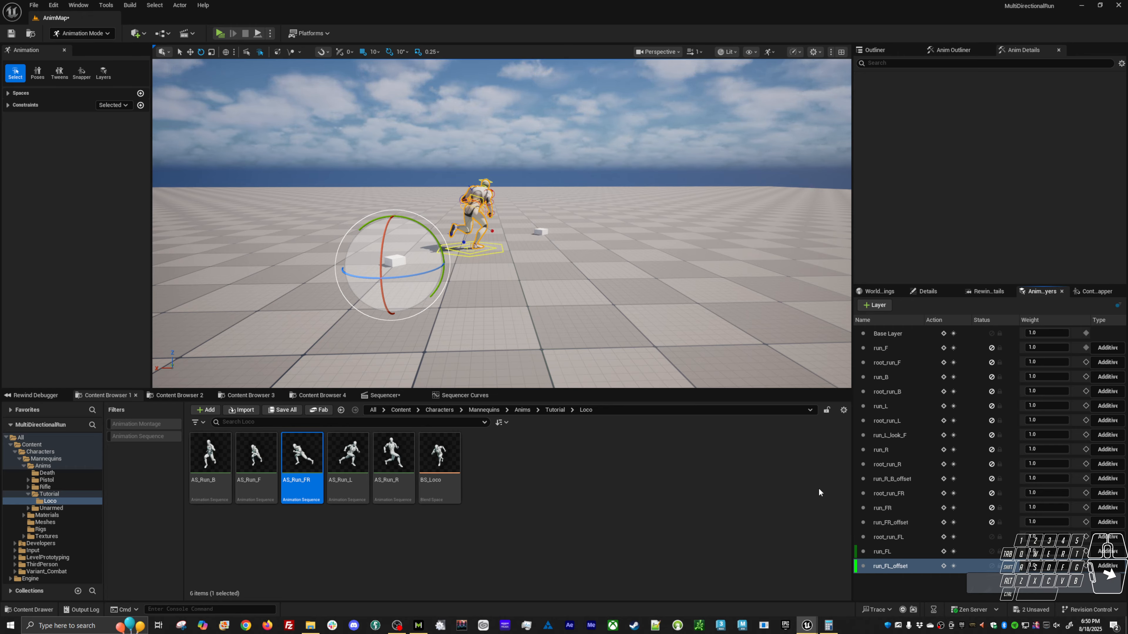
# Show the curves of global_ctrl on the root_run_FL layer in the curve editor.
pyautogui.click(910, 537)
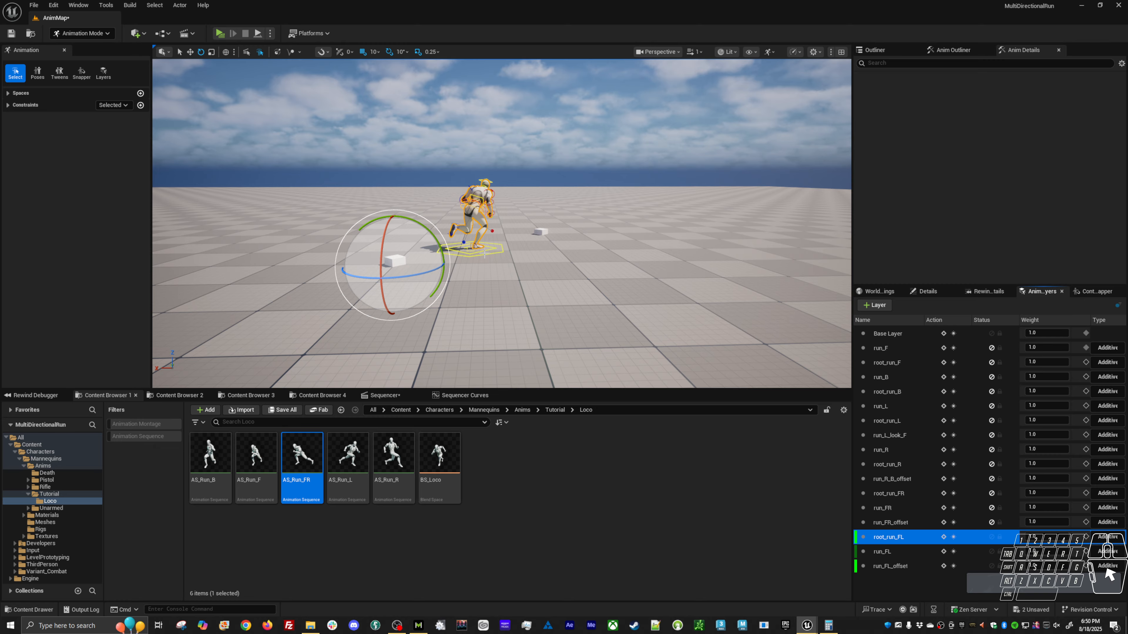
pyautogui.click(506, 242)
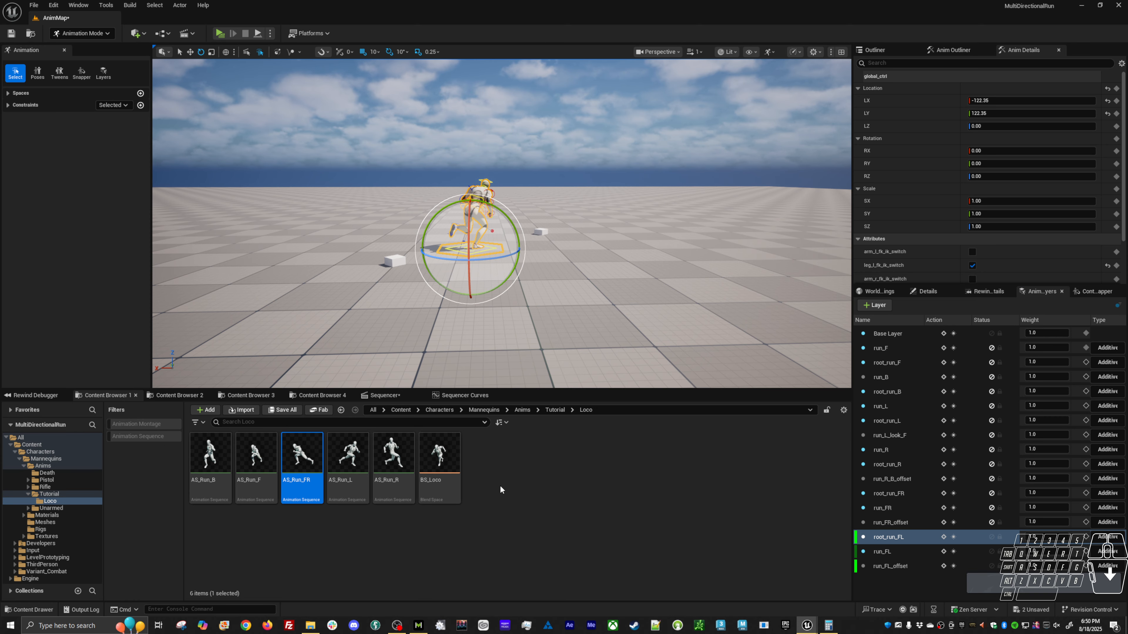
pyautogui.click(461, 396)
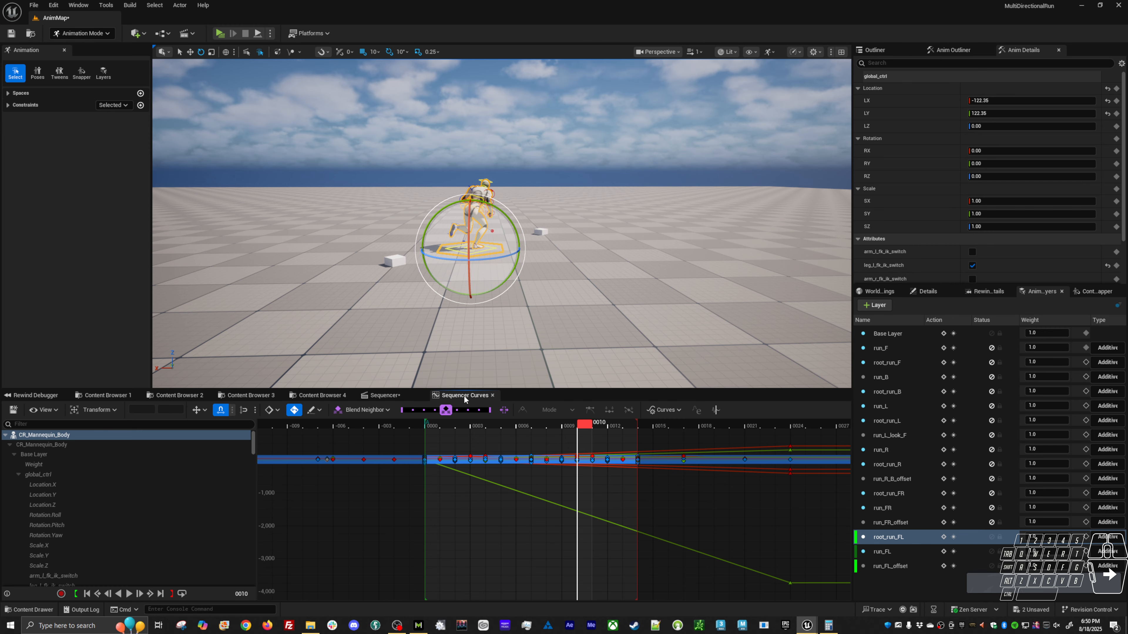
pyautogui.click(914, 551)
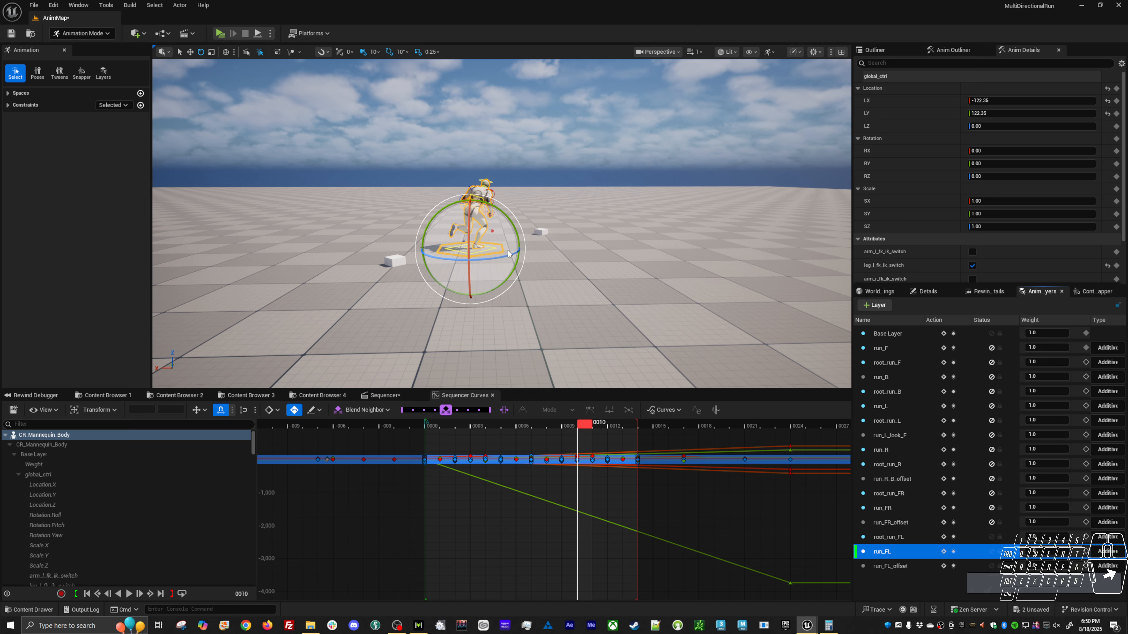
pyautogui.keyDown('alt'); pyautogui.moveTo(560, 300); pyautogui.dragTo(560, 299); pyautogui.keyUp('alt')
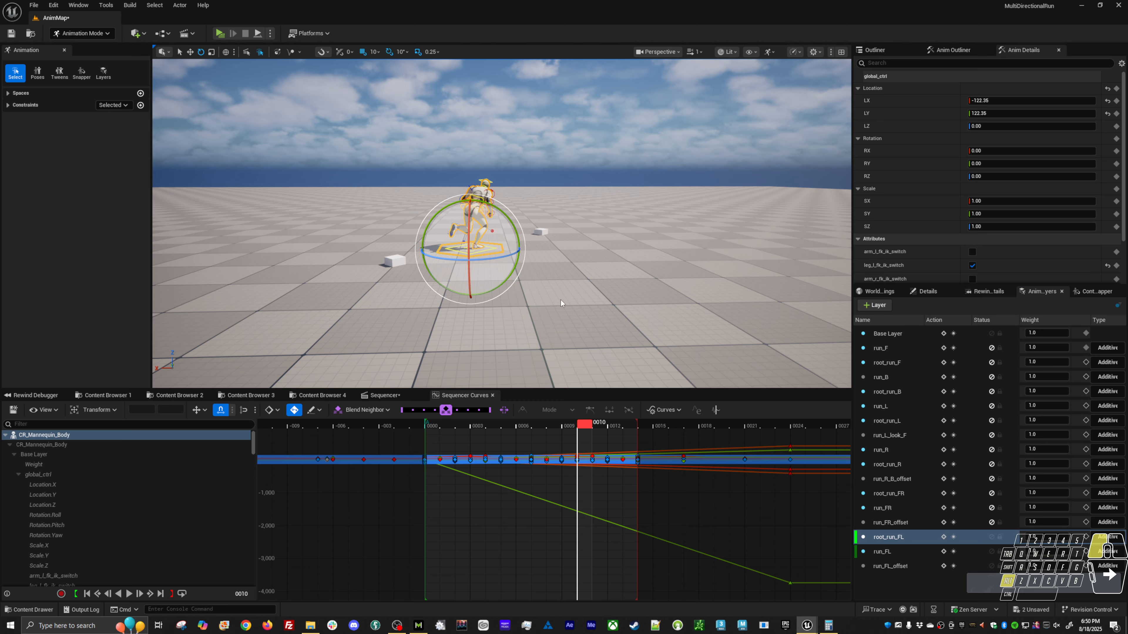
pyautogui.click(557, 304)
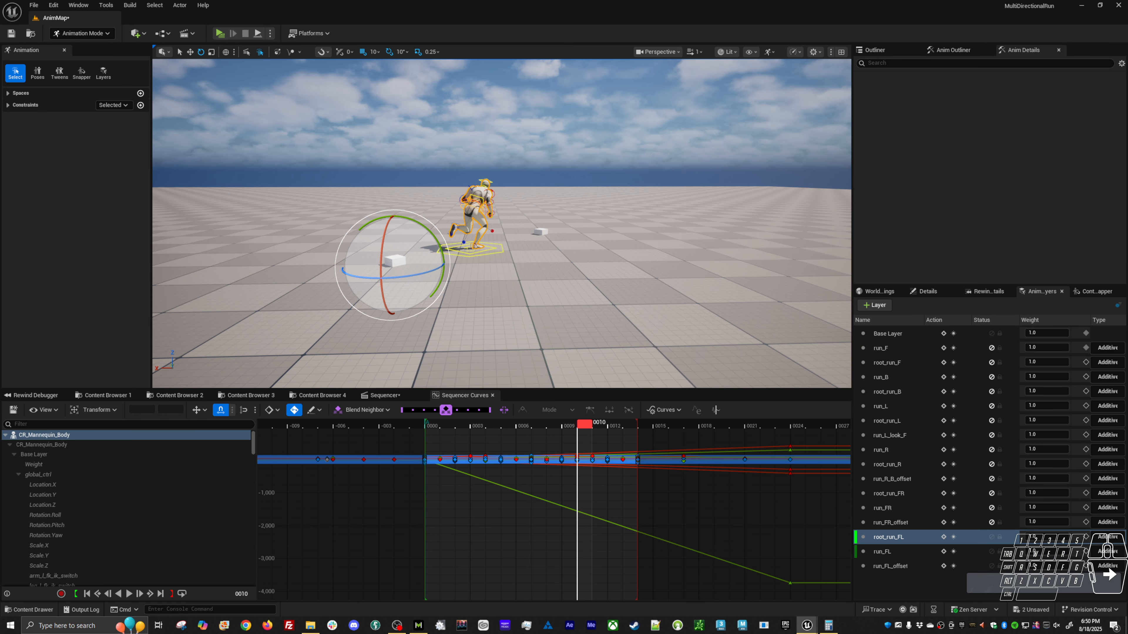
pyautogui.click(503, 252)
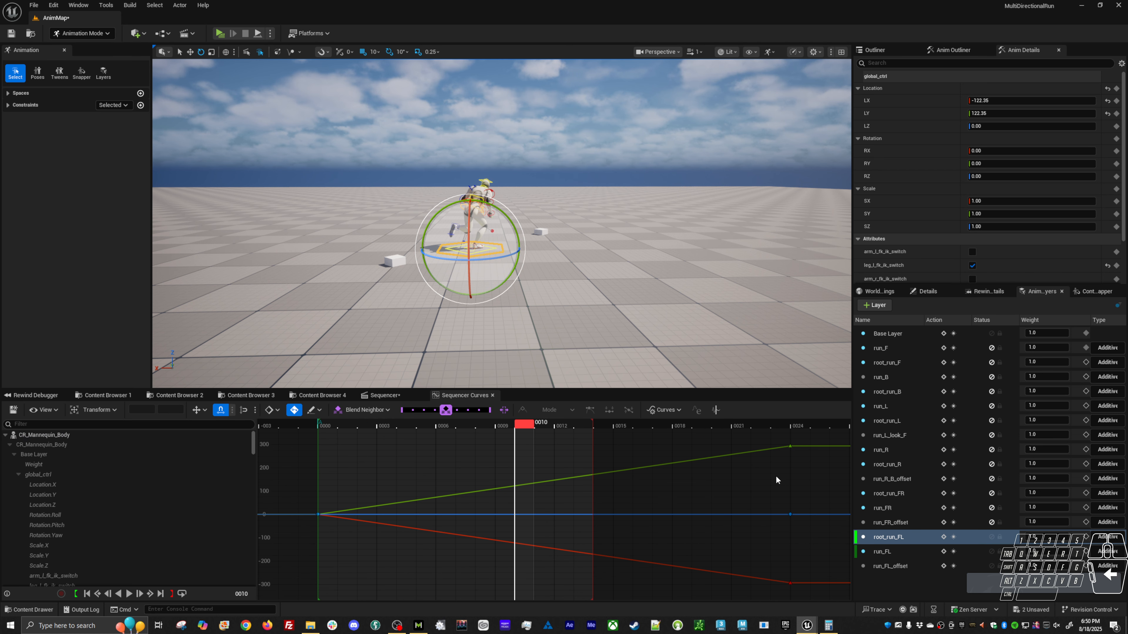
# Multiply the values of global_ctrl's frame 24 location keys by -1, then mute the root_run_FL layer.
pyautogui.click(790, 446)
pyautogui.keyDown('shift'); pyautogui.moveTo(751, 554); pyautogui.dragTo(830, 609); pyautogui.keyUp('shift')
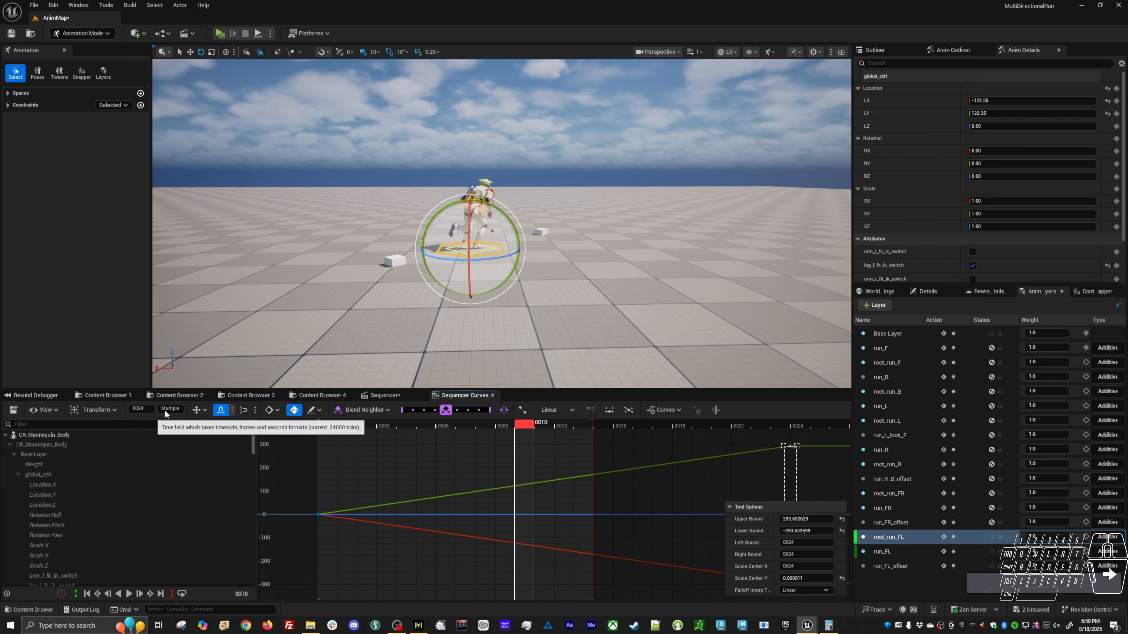
pyautogui.click(176, 408)
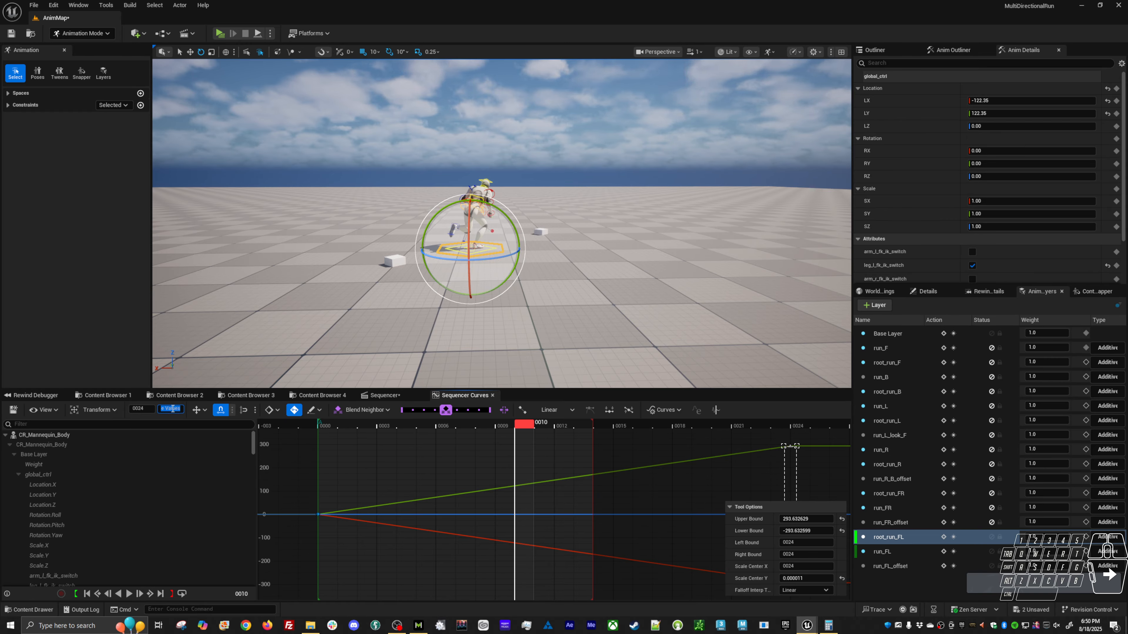
pyautogui.write('*')
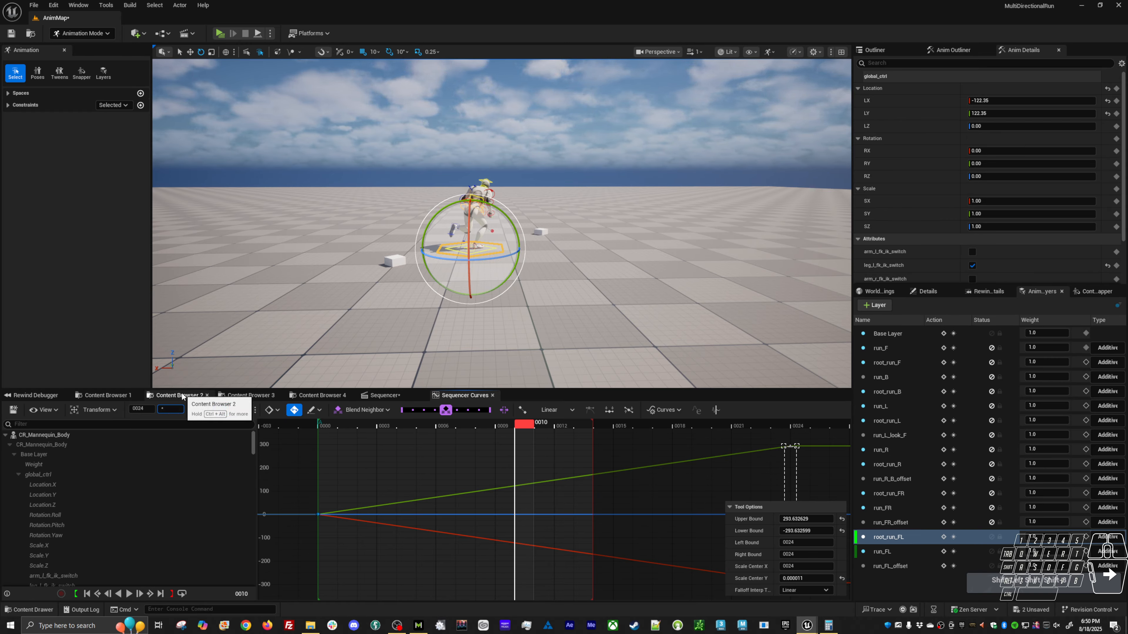
pyautogui.write('-1')
pyautogui.press('Return')
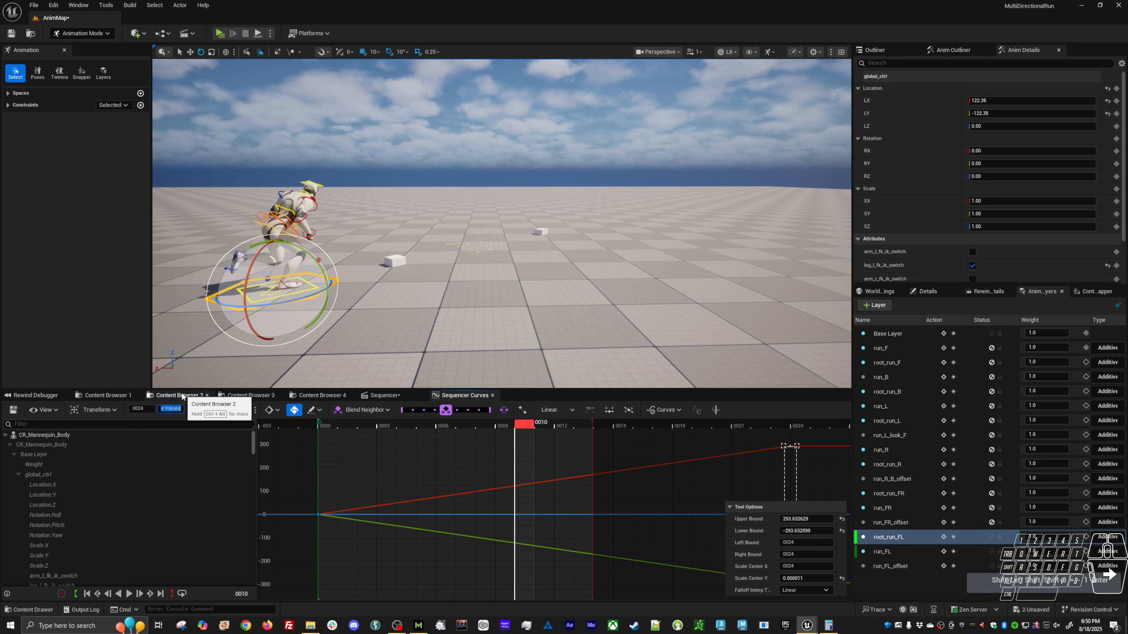
pyautogui.moveTo(332, 424); pyautogui.dragTo(331, 462)
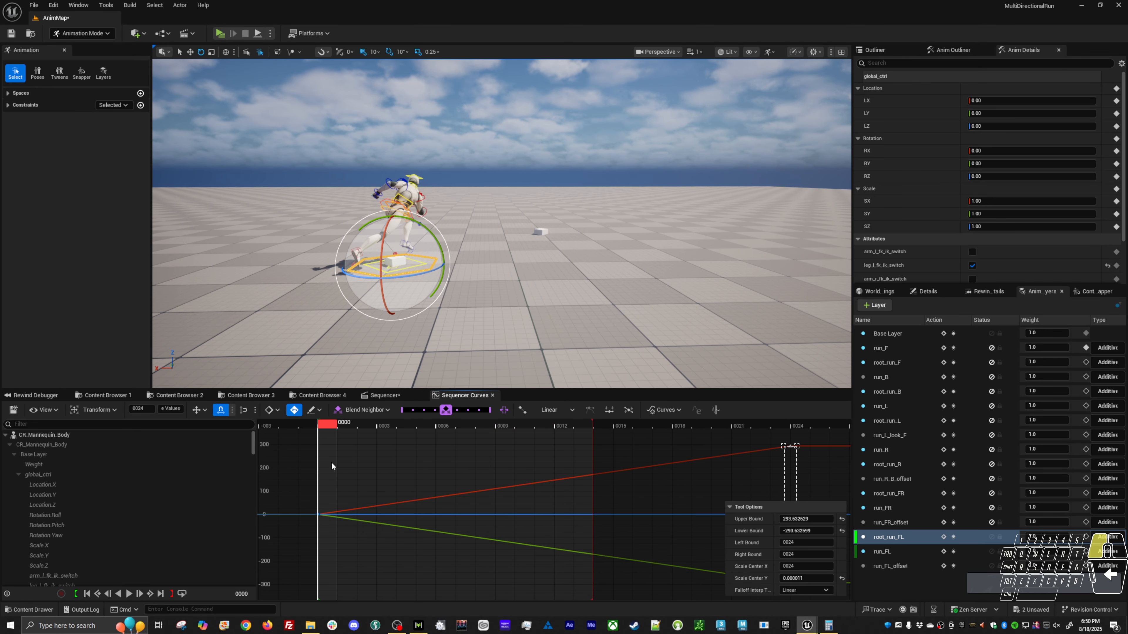
pyautogui.click(991, 537)
# Select all objects of the run_FL layer and delete their keys before frame 0 and after frame 14.
pyautogui.click(916, 553)
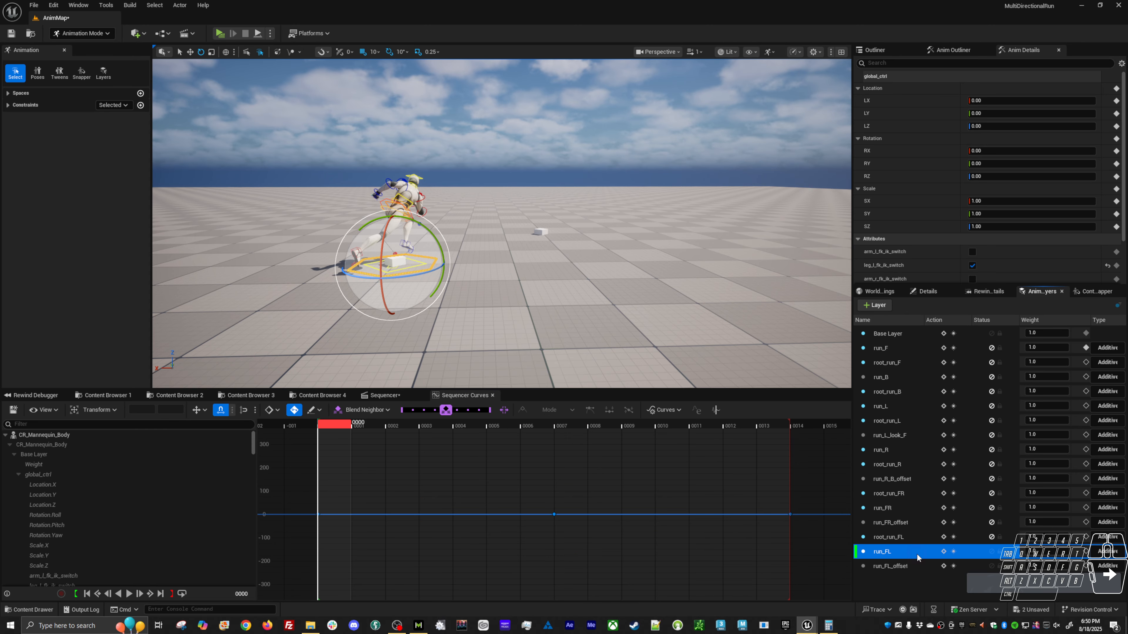
pyautogui.rightClick(904, 551)
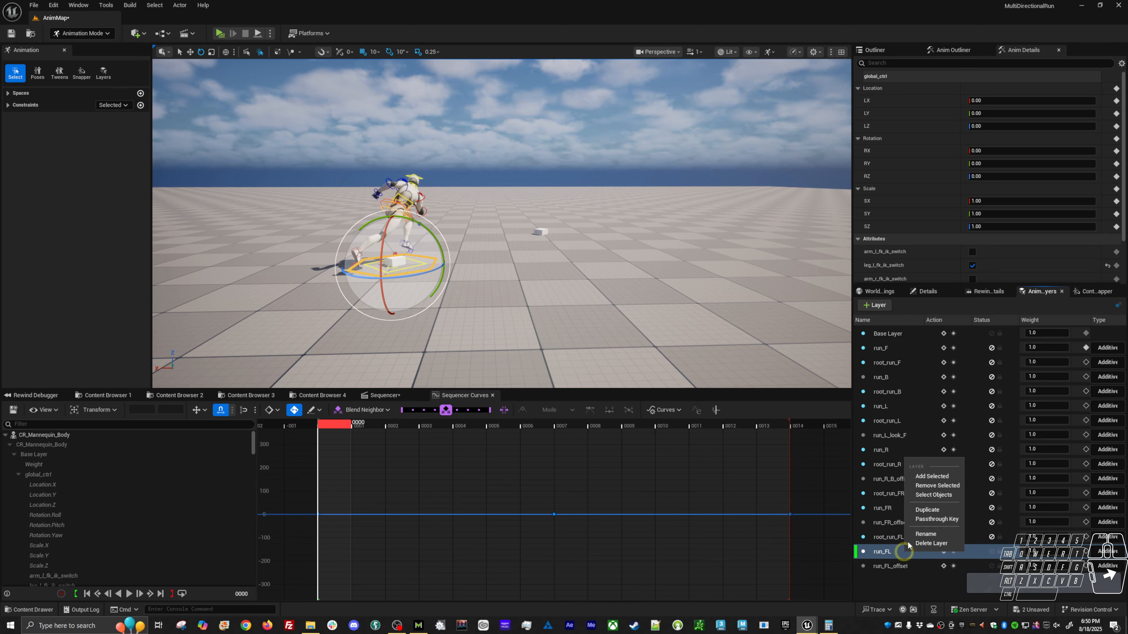
pyautogui.click(936, 494)
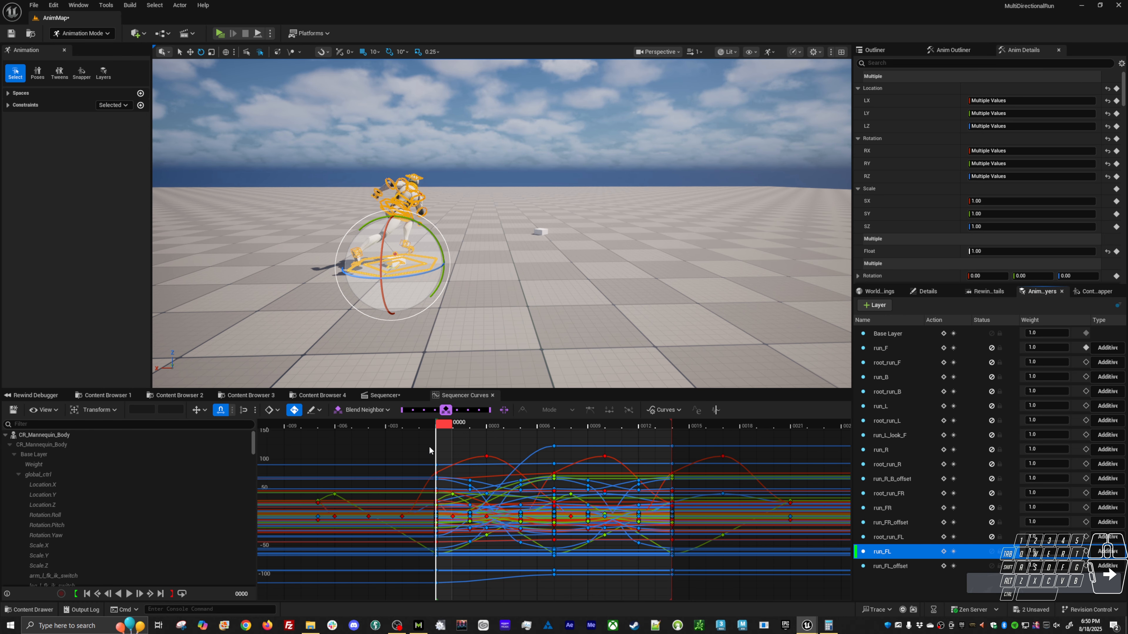
pyautogui.moveTo(431, 443); pyautogui.dragTo(294, 596)
pyautogui.press('Delete')
pyautogui.moveTo(682, 438); pyautogui.dragTo(831, 596)
pyautogui.press('Delete')
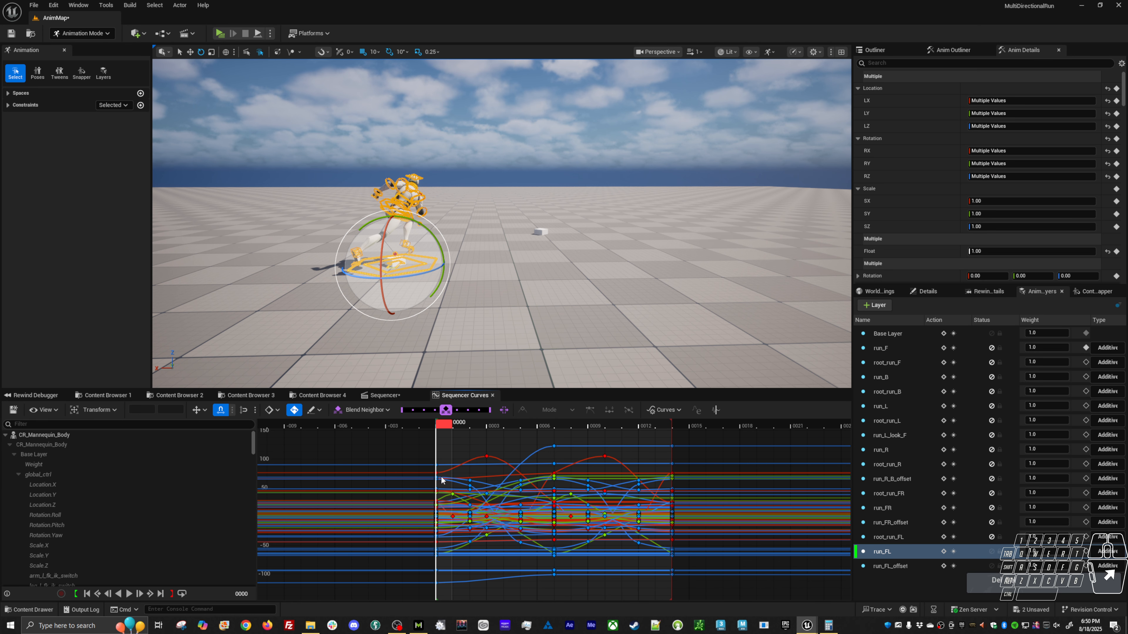
# Mirror all run_FL keys in time around frame 0 by multiplying their times by -1.
pyautogui.moveTo(455, 574); pyautogui.dragTo(444, 597)
pyautogui.hotkey('ctrl', 'a')
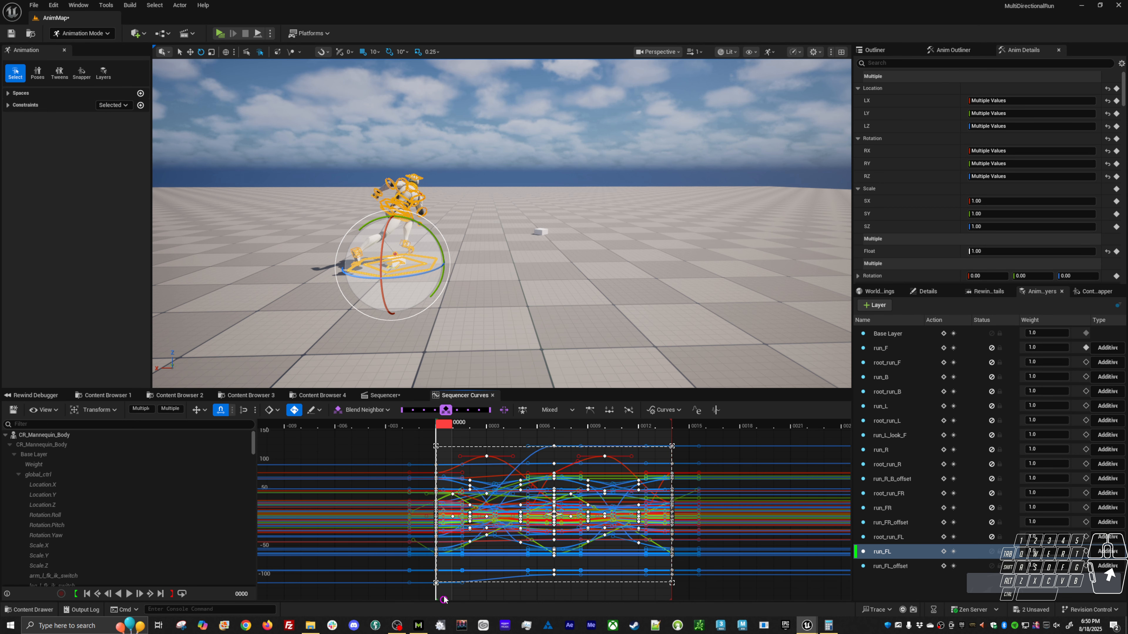
pyautogui.click(141, 408)
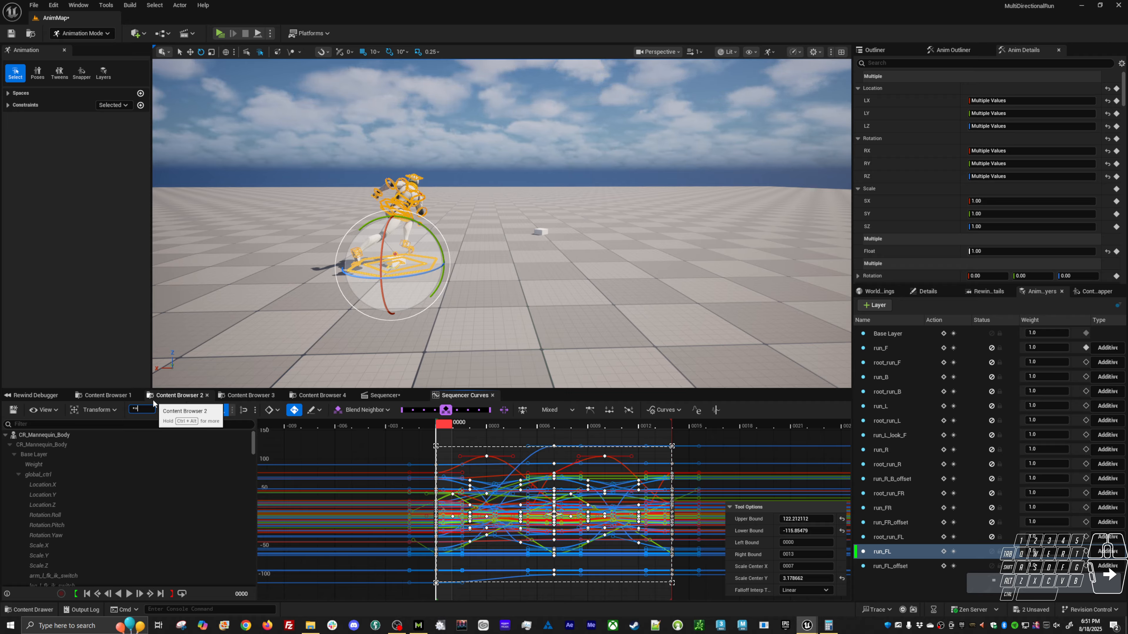
pyautogui.write('3')
pyautogui.press('Return')
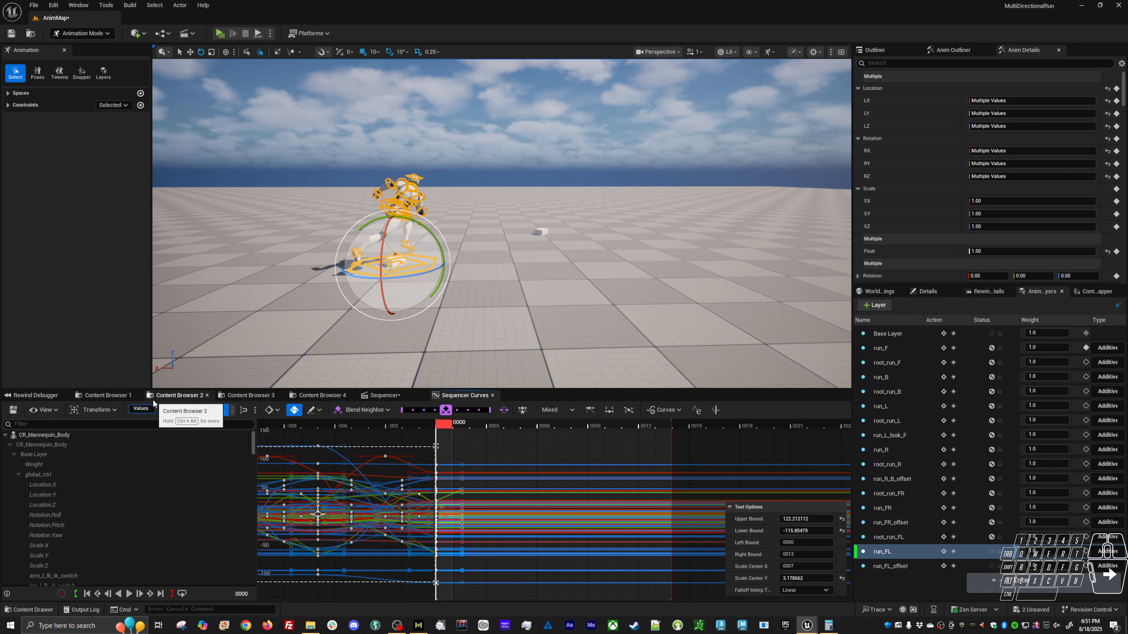
# Shift all the reversed run_FL keys forward by 14 frames.
pyautogui.hotkey('ctrl', 'a')
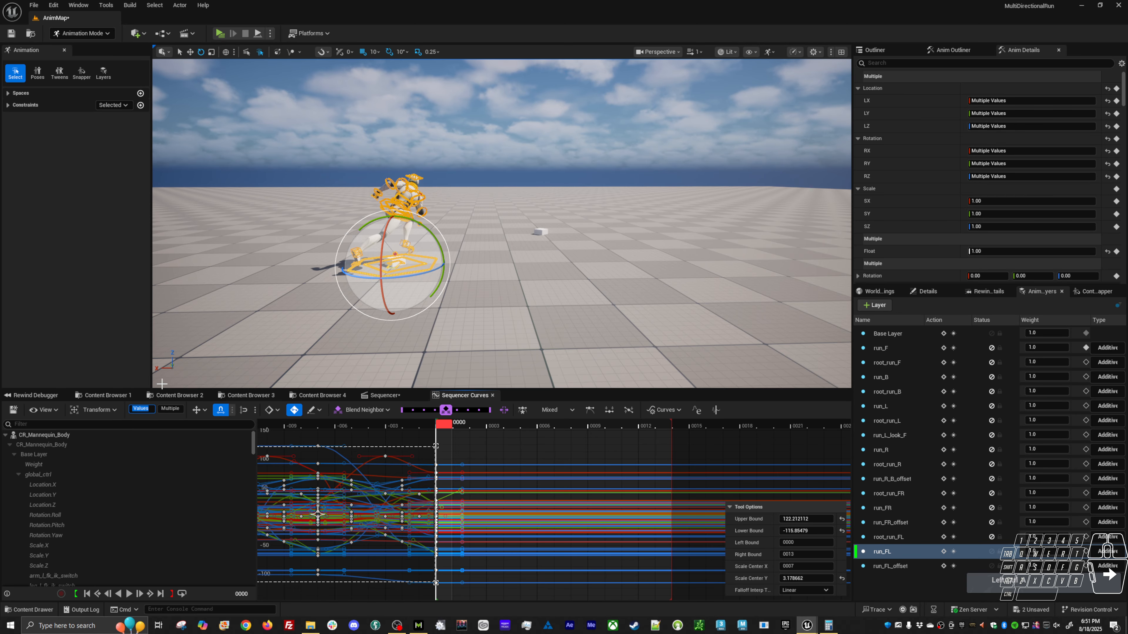
pyautogui.write('+=14')
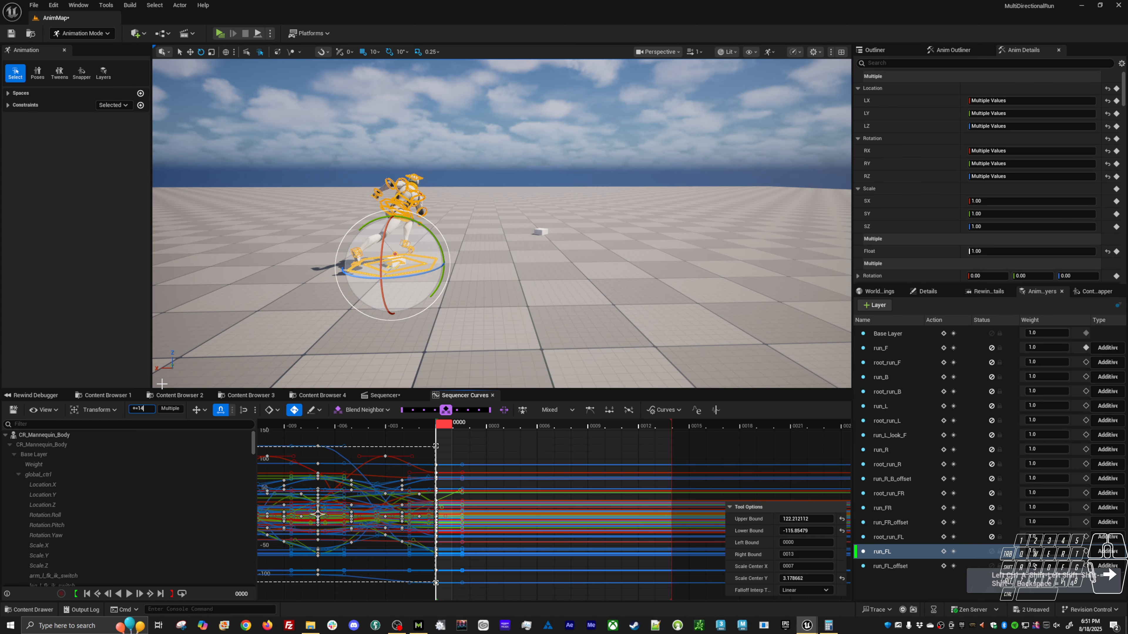
pyautogui.write('13')
pyautogui.press('Return')
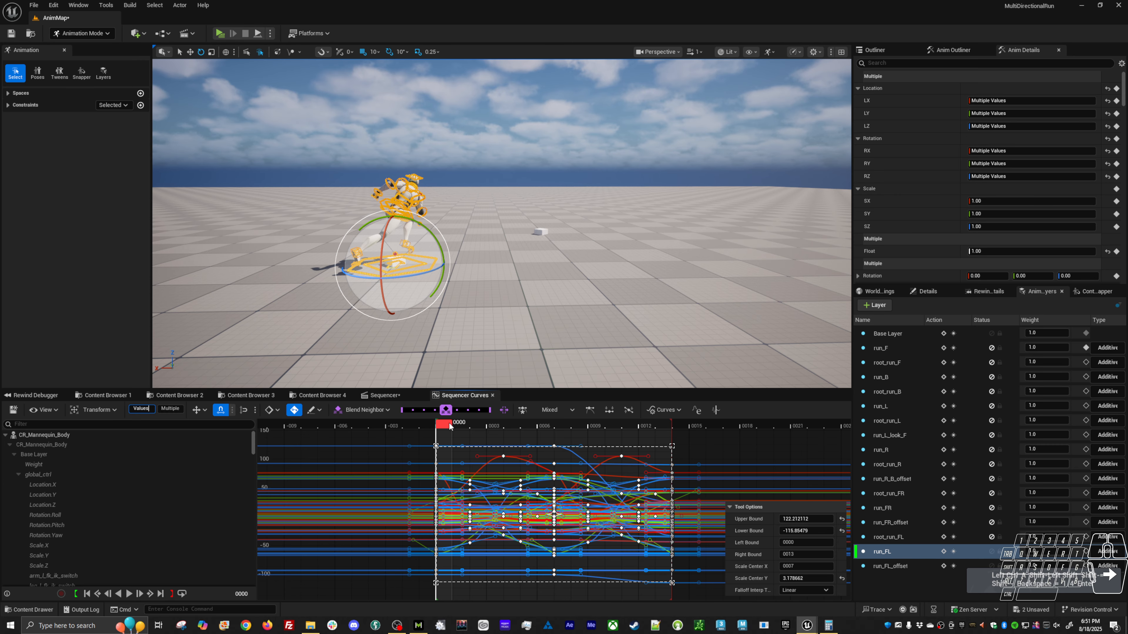
# Scrub and play the reversed run cycle, checking the character's motion from several angles.
pyautogui.moveTo(449, 427); pyautogui.dragTo(614, 425)
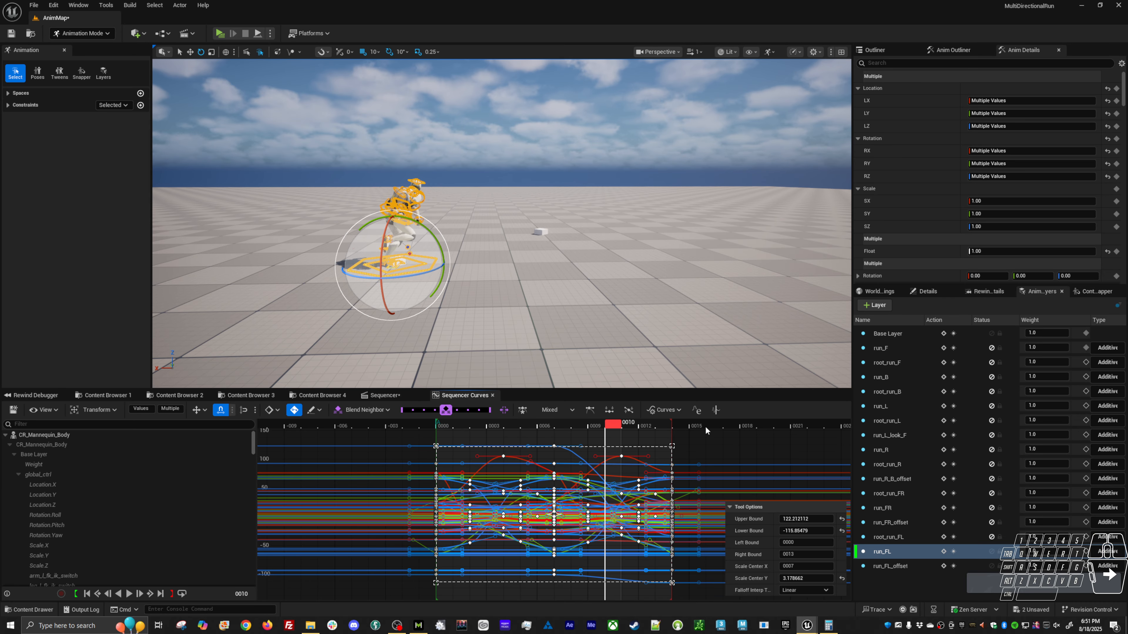
pyautogui.click(733, 426)
pyautogui.click(737, 453)
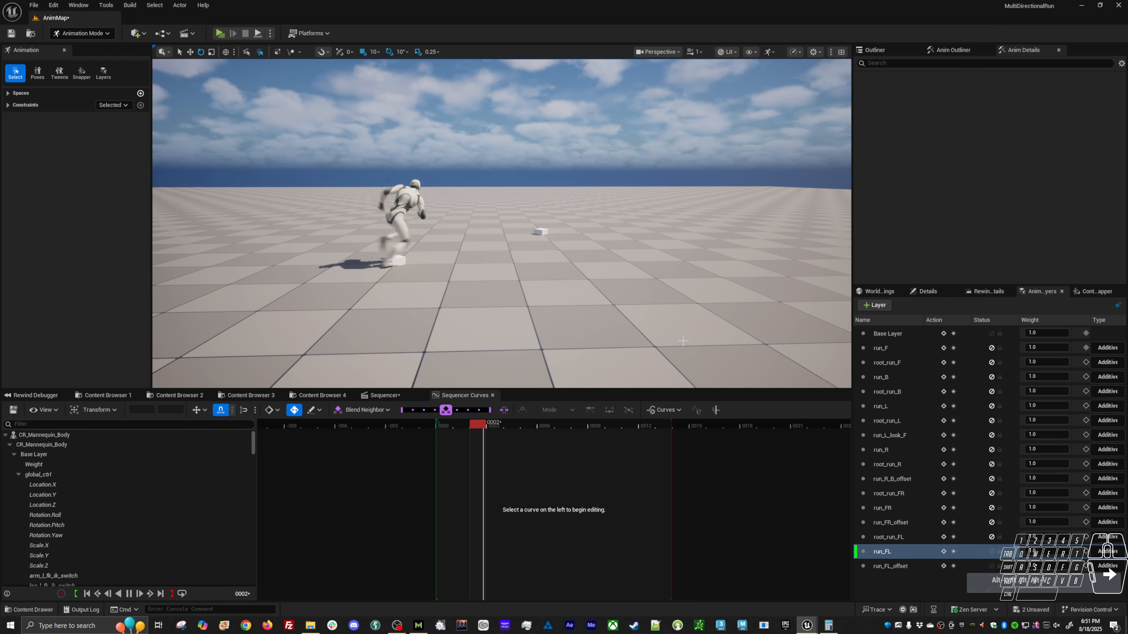
pyautogui.keyDown('alt'); pyautogui.moveTo(683, 341); pyautogui.dragTo(710, 340); pyautogui.keyUp('alt')
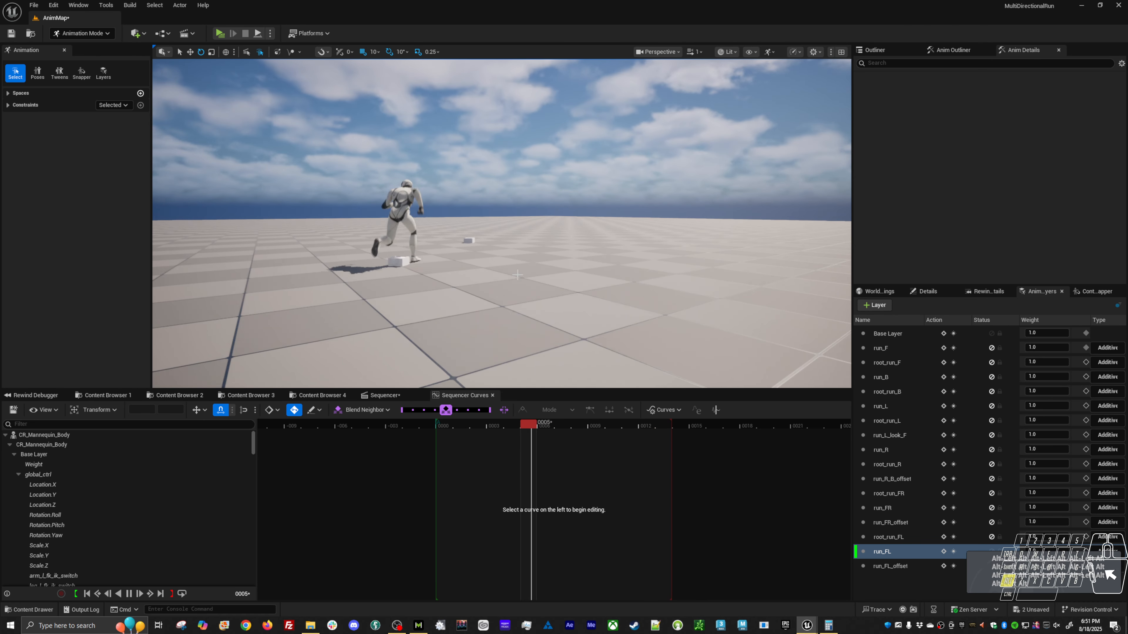
pyautogui.keyDown('alt'); pyautogui.moveTo(521, 295); pyautogui.dragTo(644, 304); pyautogui.keyUp('alt')
pyautogui.keyDown('alt'); pyautogui.moveTo(468, 265); pyautogui.dragTo(511, 261); pyautogui.keyUp('alt')
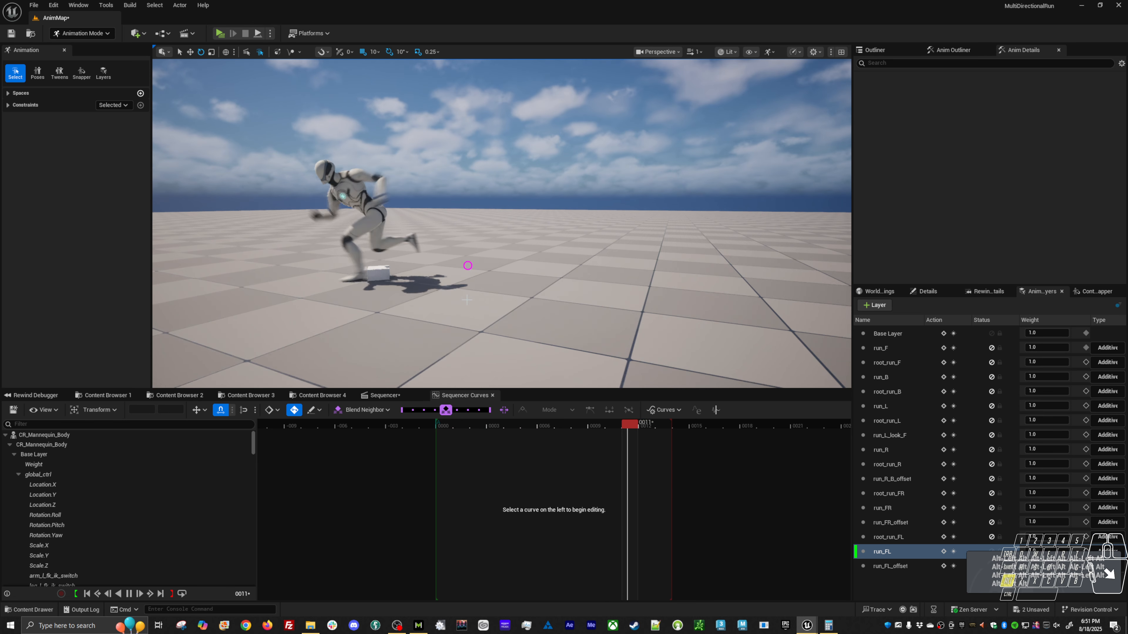
pyautogui.hotkey('alt', 'v')
# Rename the run_FL_offset layer as run_BL_offset.
pyautogui.click(914, 571)
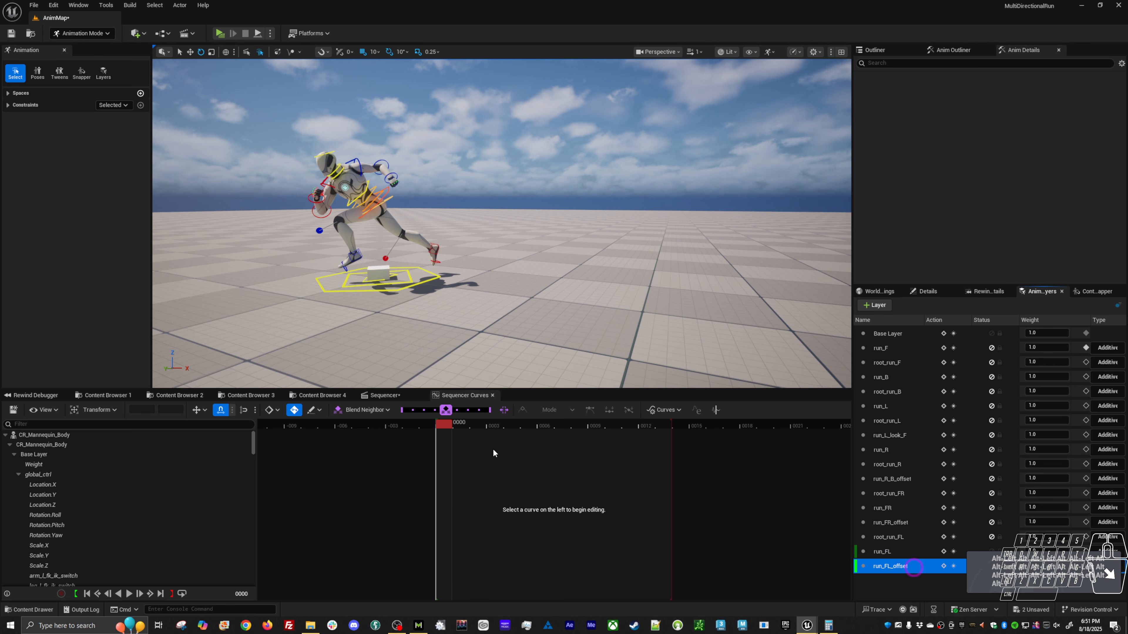
pyautogui.rightClick(899, 568)
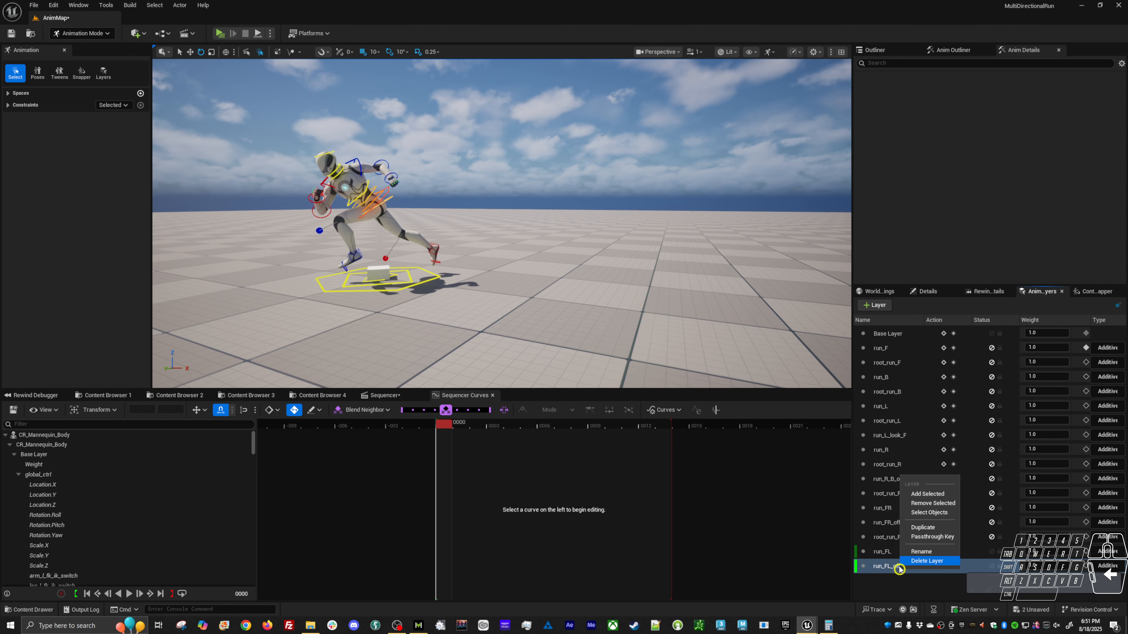
pyautogui.click(885, 569)
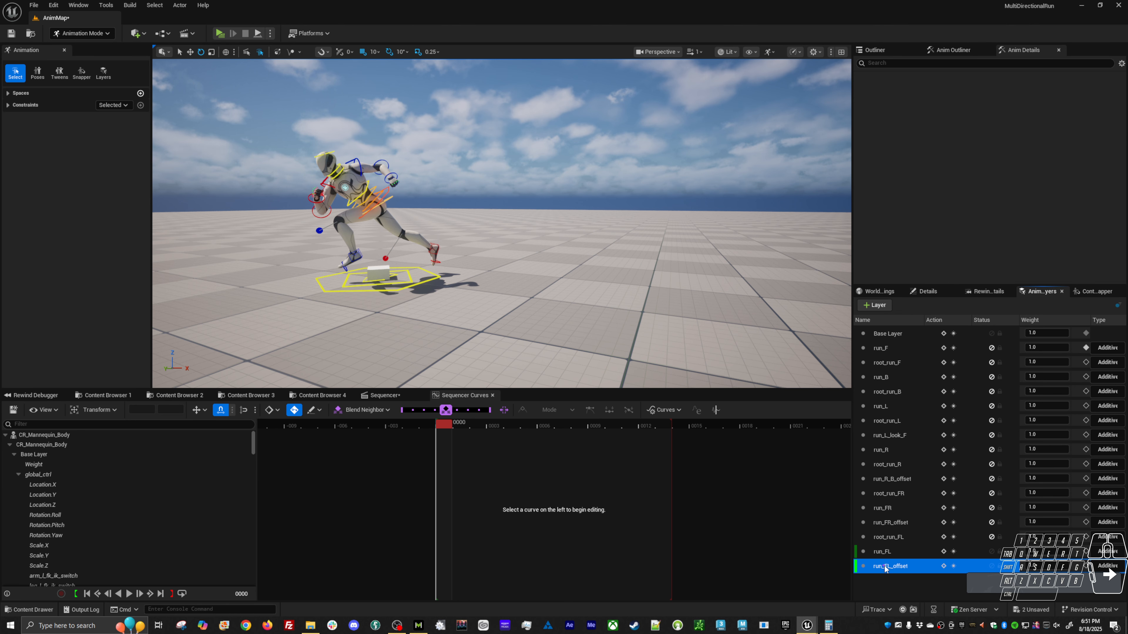
pyautogui.rightClick(887, 569)
pyautogui.click(904, 549)
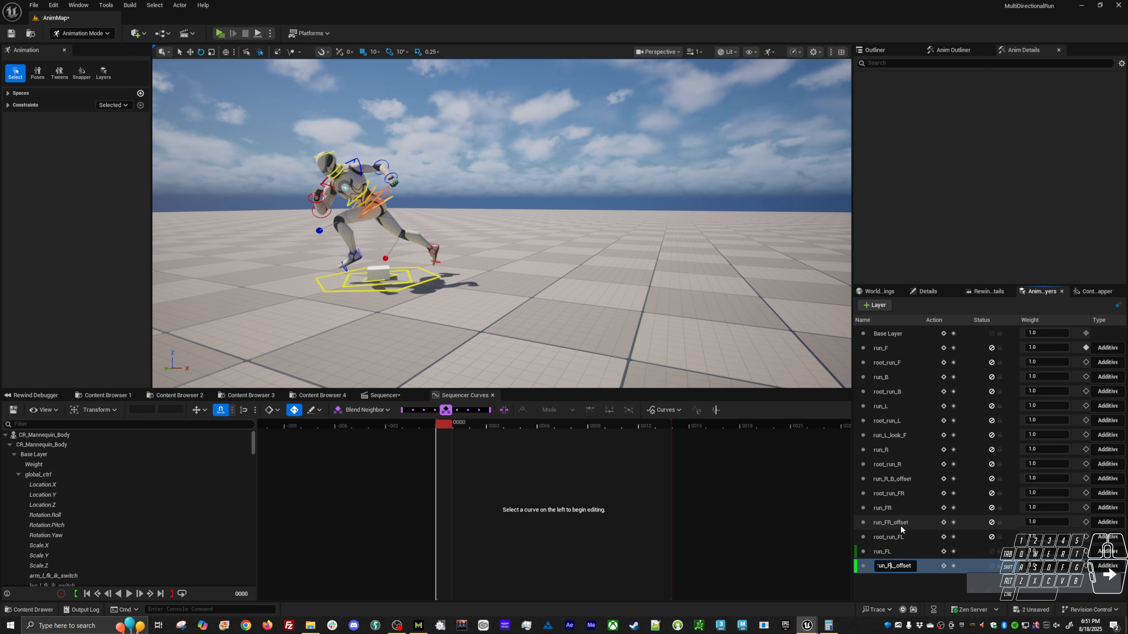
pyautogui.press('BackSpace')
pyautogui.write('B')
pyautogui.press('Return')
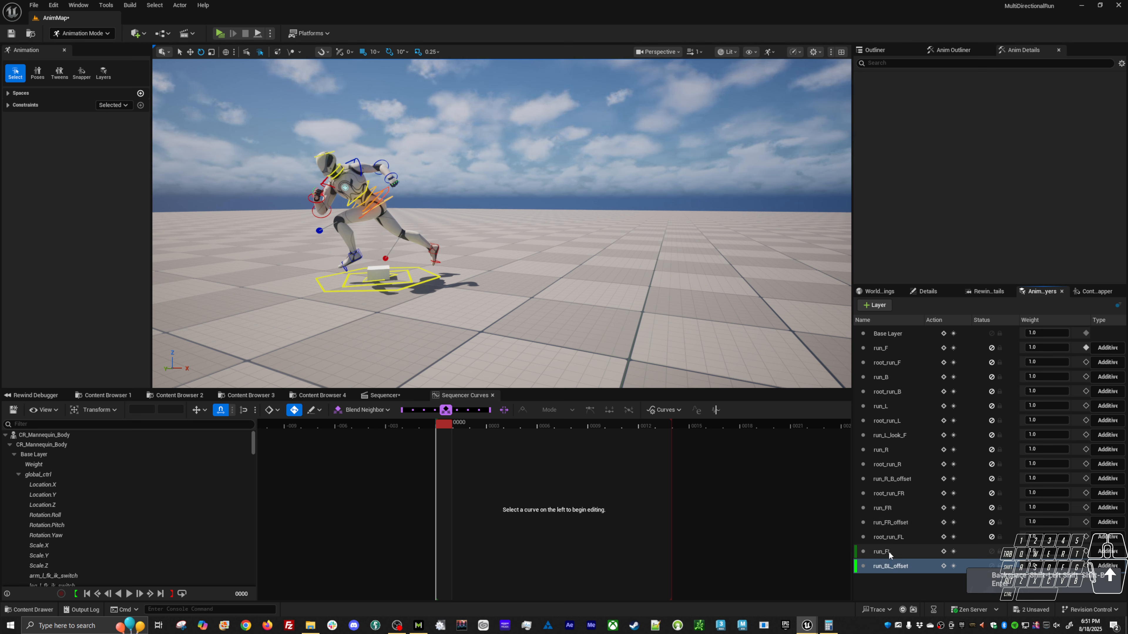
# Rename the run_FL layer as run_BL.
pyautogui.rightClick(888, 551)
pyautogui.click(905, 538)
pyautogui.click(892, 554)
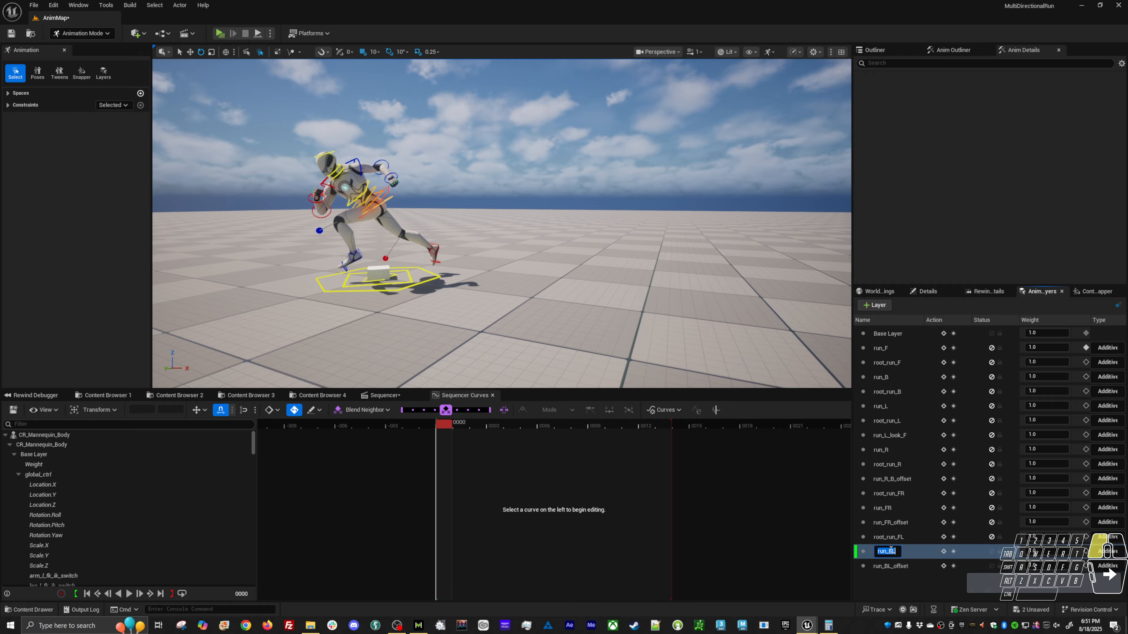
pyautogui.press('BackSpace')
pyautogui.write('B')
pyautogui.press('Return')
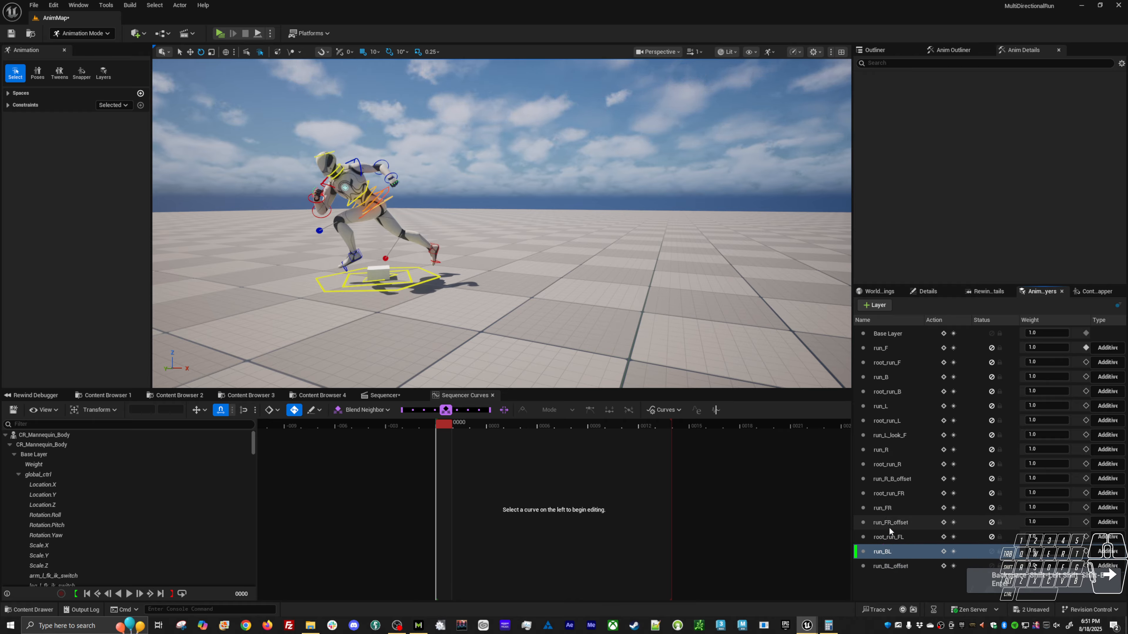
# Rename the root_run_FL layer as root_run_BL.
pyautogui.click(888, 536)
pyautogui.rightClick(888, 536)
pyautogui.click(909, 516)
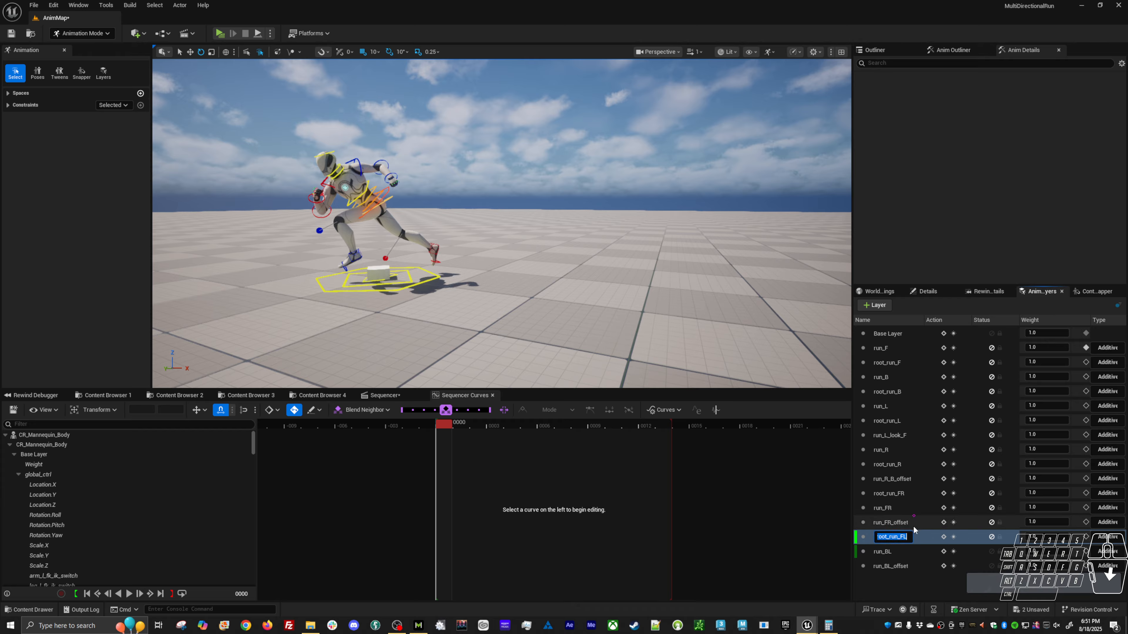
pyautogui.click(901, 537)
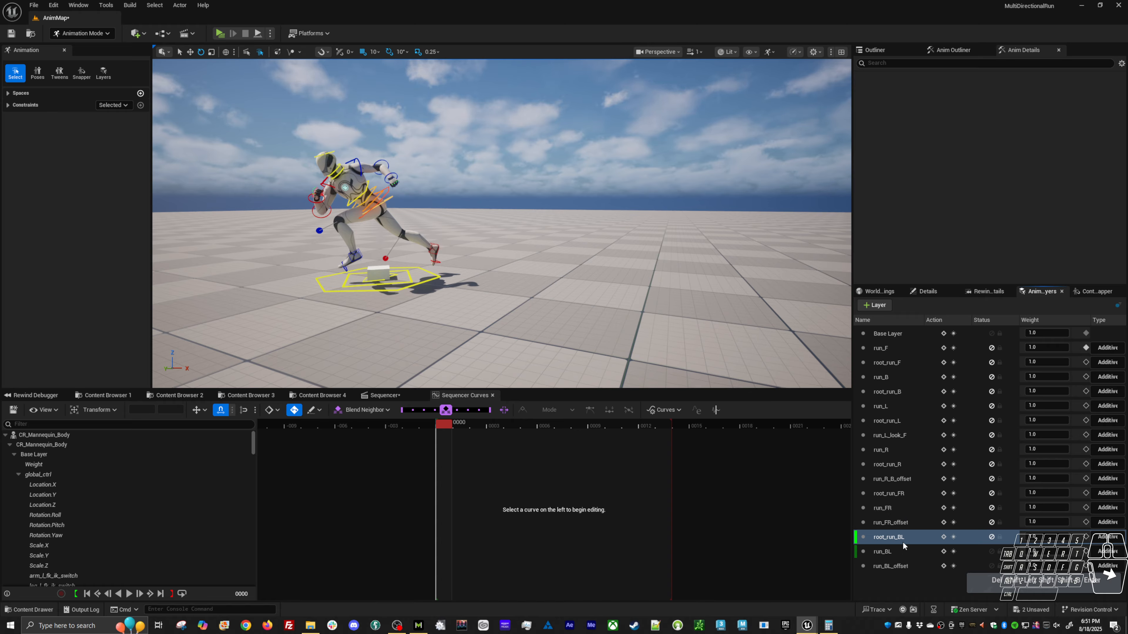
# Select the run_BL_offset layer's controls and rotate the body control at frame 0 to about RX 1.8, RY 1.5, RZ 7.7.
pyautogui.click(901, 567)
pyautogui.rightClick(896, 568)
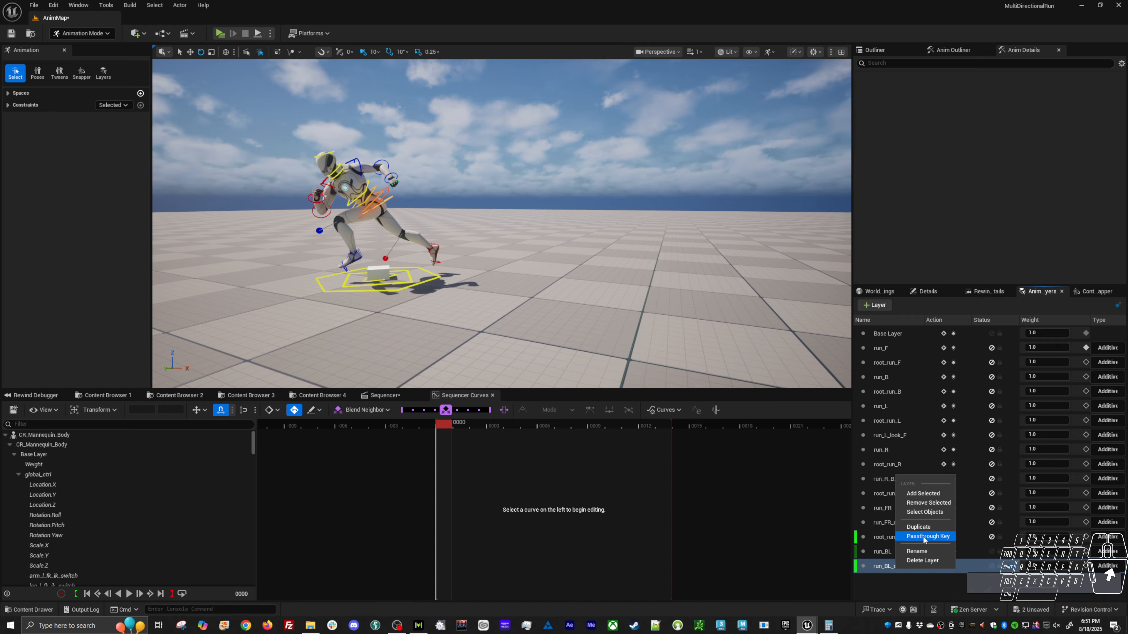
pyautogui.click(927, 513)
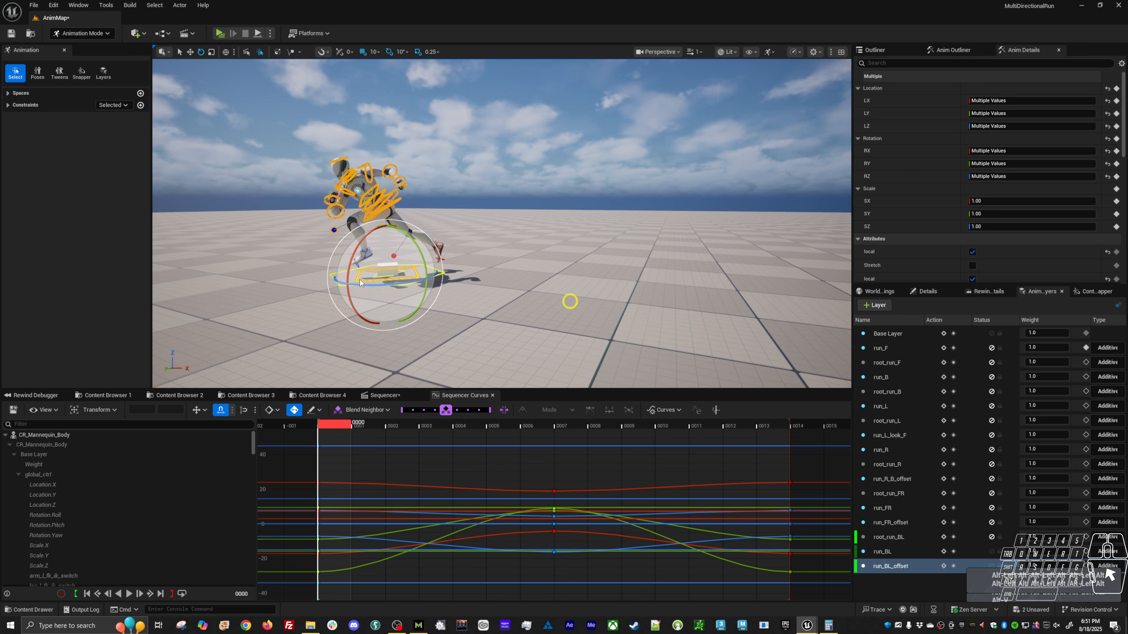
pyautogui.click(450, 169)
pyautogui.click(386, 204)
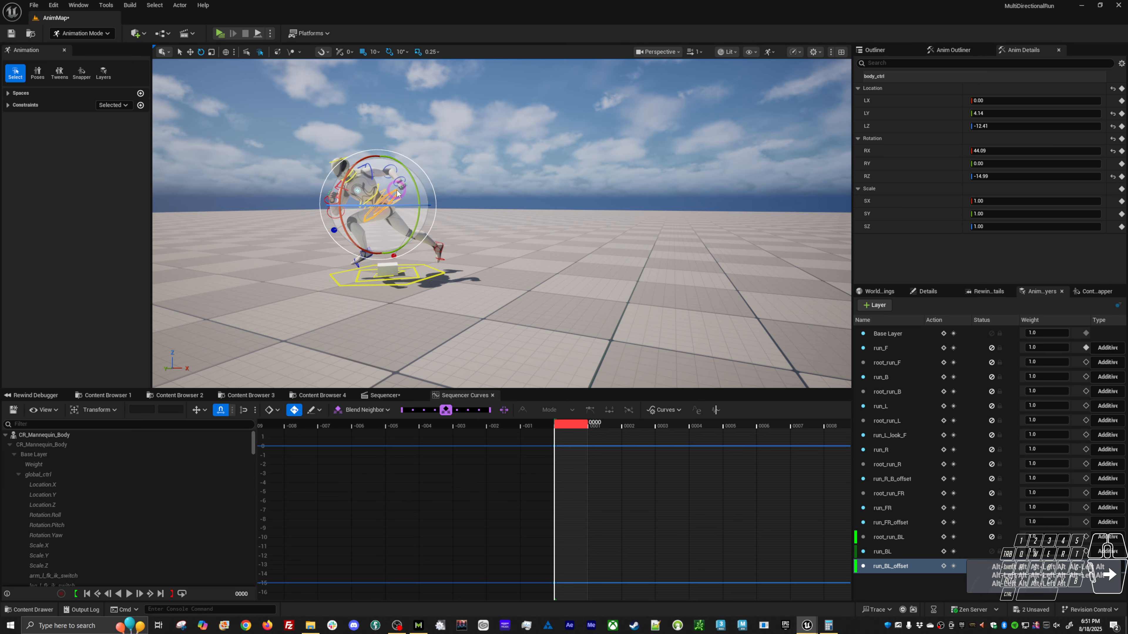
pyautogui.moveTo(584, 299)
pyautogui.keyDown('alt'); pyautogui.mouseDown()
pyautogui.moveTo(440, 217)
pyautogui.moveTo(391, 283)
pyautogui.mouseUp(); pyautogui.keyUp('alt')
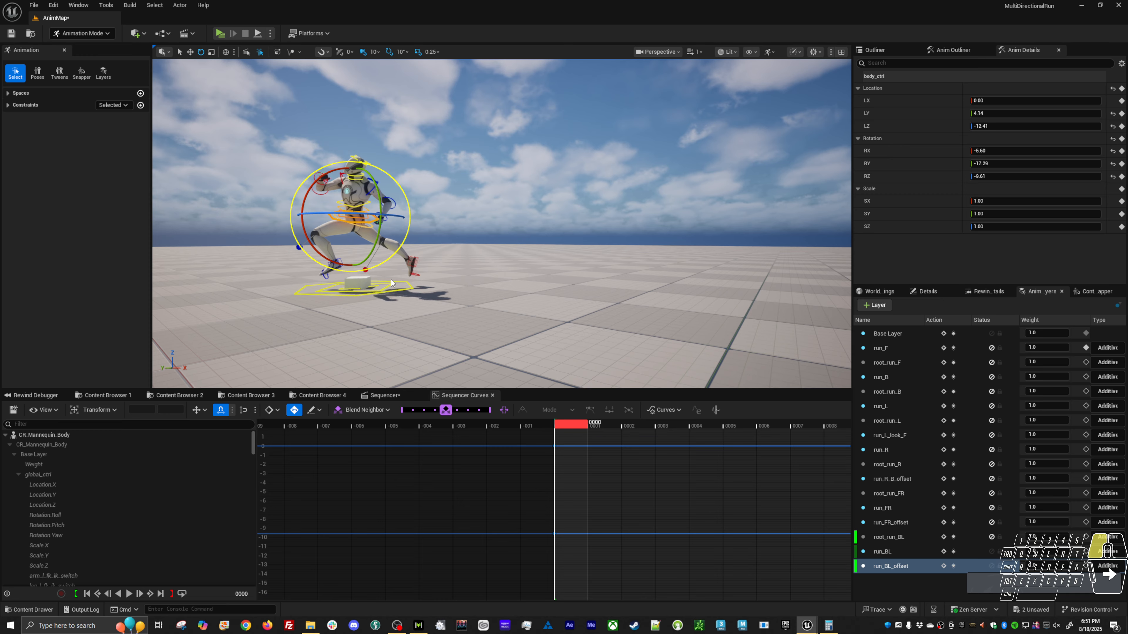
pyautogui.keyDown('alt'); pyautogui.moveTo(513, 276); pyautogui.dragTo(340, 192); pyautogui.keyUp('alt')
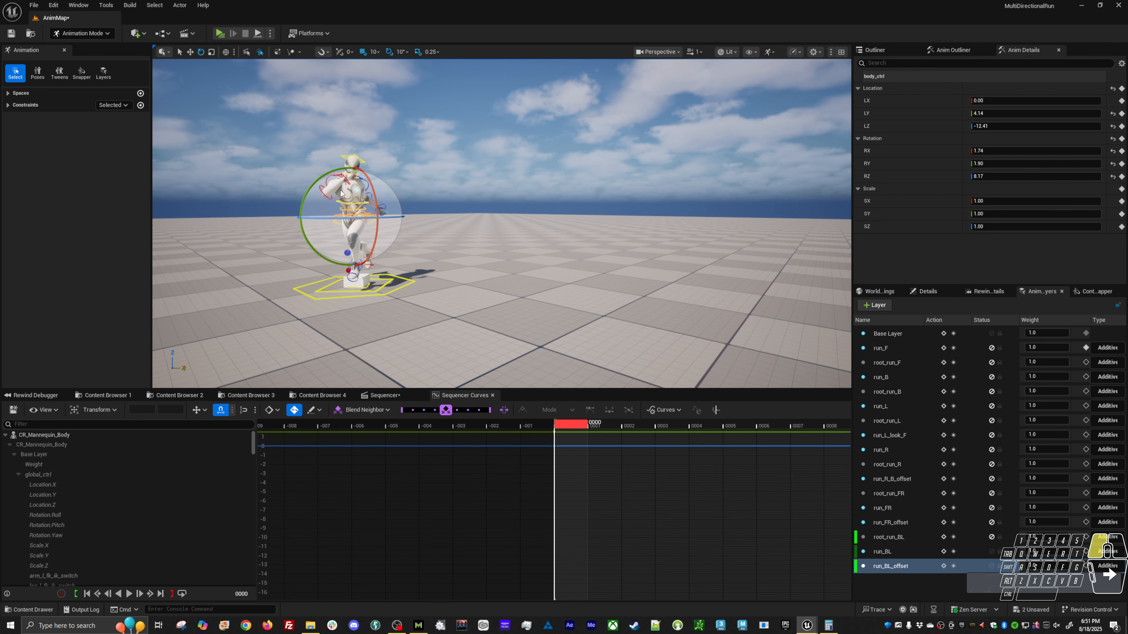
pyautogui.keyDown('alt'); pyautogui.moveTo(369, 251); pyautogui.dragTo(502, 253); pyautogui.keyUp('alt')
# Move the body control to about LX 16.7, LY -35.1, LZ -9.6 and play the run back to check it.
pyautogui.press('w')
pyautogui.moveTo(353, 219)
pyautogui.mouseDown()
pyautogui.moveTo(321, 222)
pyautogui.moveTo(381, 240)
pyautogui.moveTo(298, 195)
pyautogui.moveTo(366, 212)
pyautogui.mouseUp()
pyautogui.press('space')
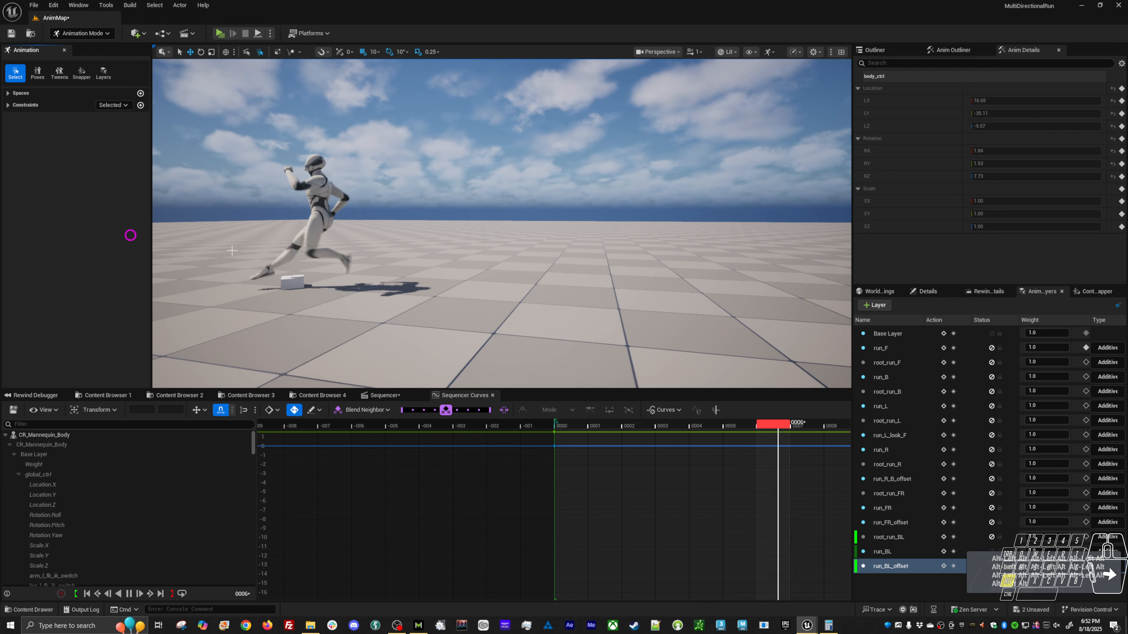
pyautogui.press('space')
pyautogui.moveTo(347, 265); pyautogui.dragTo(336, 265, button='middle')
pyautogui.hotkey('alt', 'v')
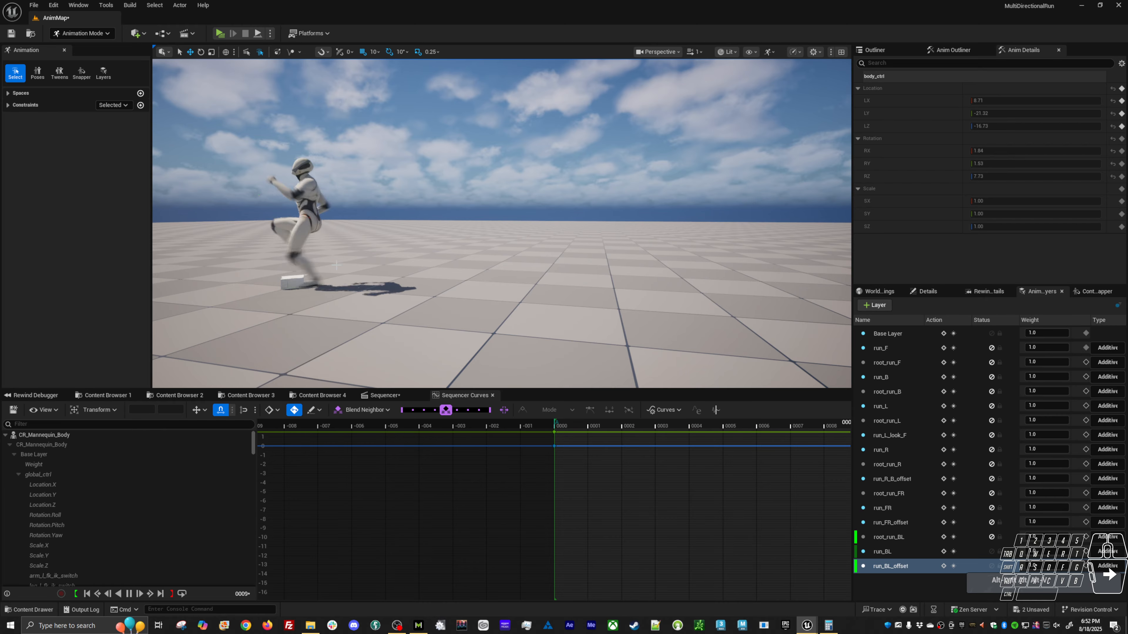
pyautogui.hotkey('alt', 'v')
# Delete the body control's extra key at frame 11 and play the run cycle.
pyautogui.click(568, 427)
pyautogui.keyDown('alt'); pyautogui.keyDown('shift'); pyautogui.moveTo(706, 514); pyautogui.dragTo(656, 518, button='right'); pyautogui.keyUp('shift'); pyautogui.keyUp('alt')
pyautogui.press('f')
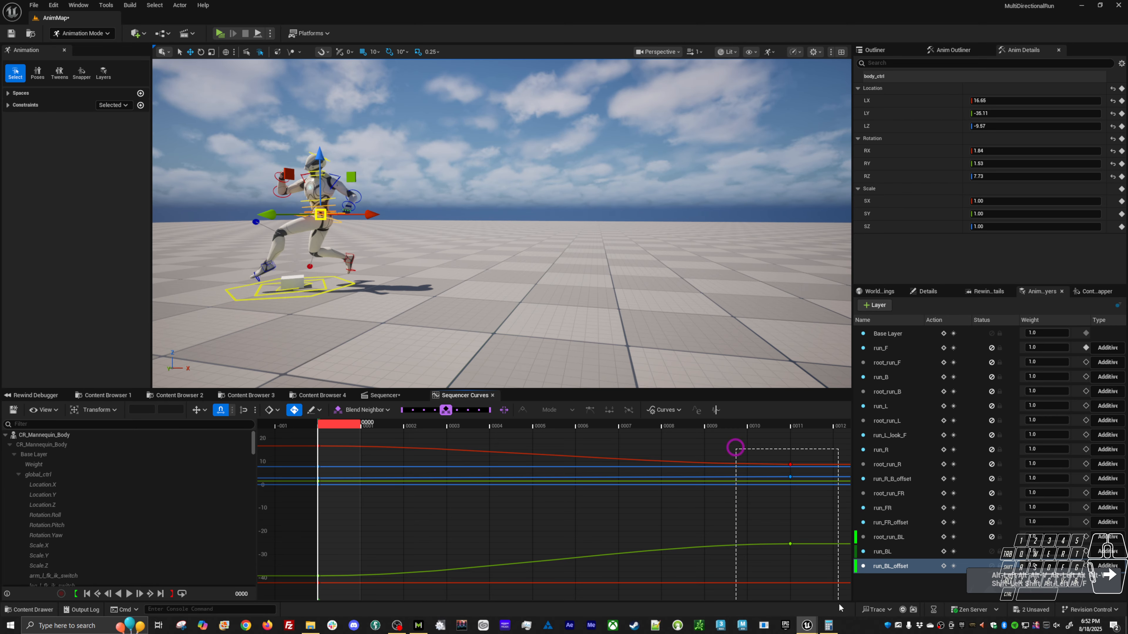
pyautogui.moveTo(839, 608); pyautogui.dragTo(838, 605)
pyautogui.press('Delete')
pyautogui.hotkey('alt', 'v')
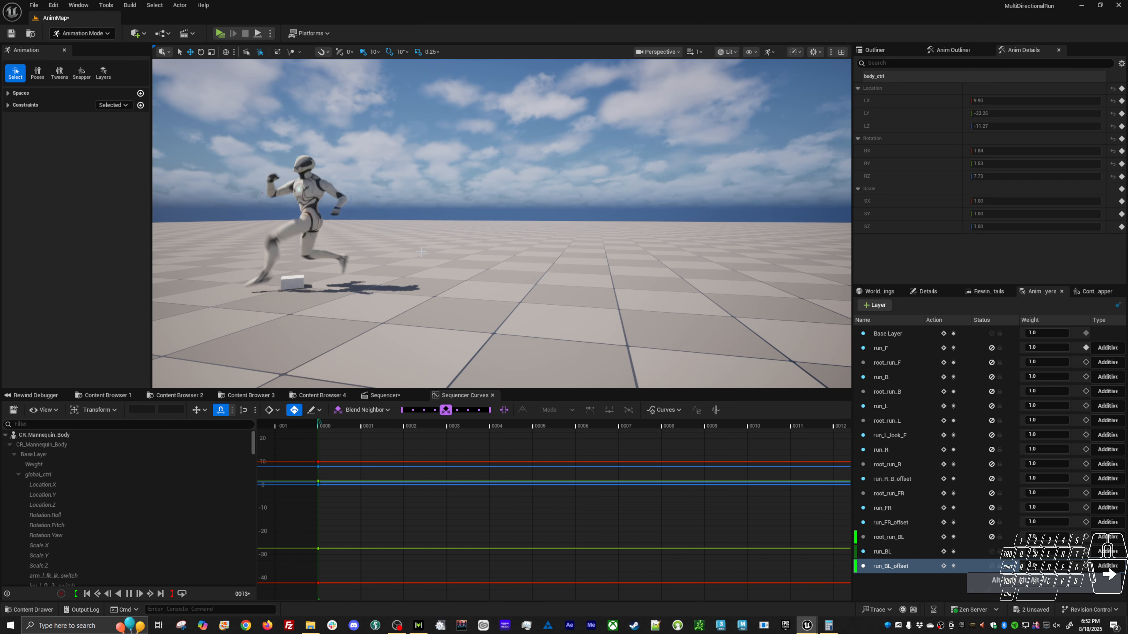
pyautogui.hotkey('alt', 'v')
# Rotate the body control at frame 0 to about RX -2.5, RY -2.9, RZ 10.8.
pyautogui.click(329, 431)
pyautogui.press('e')
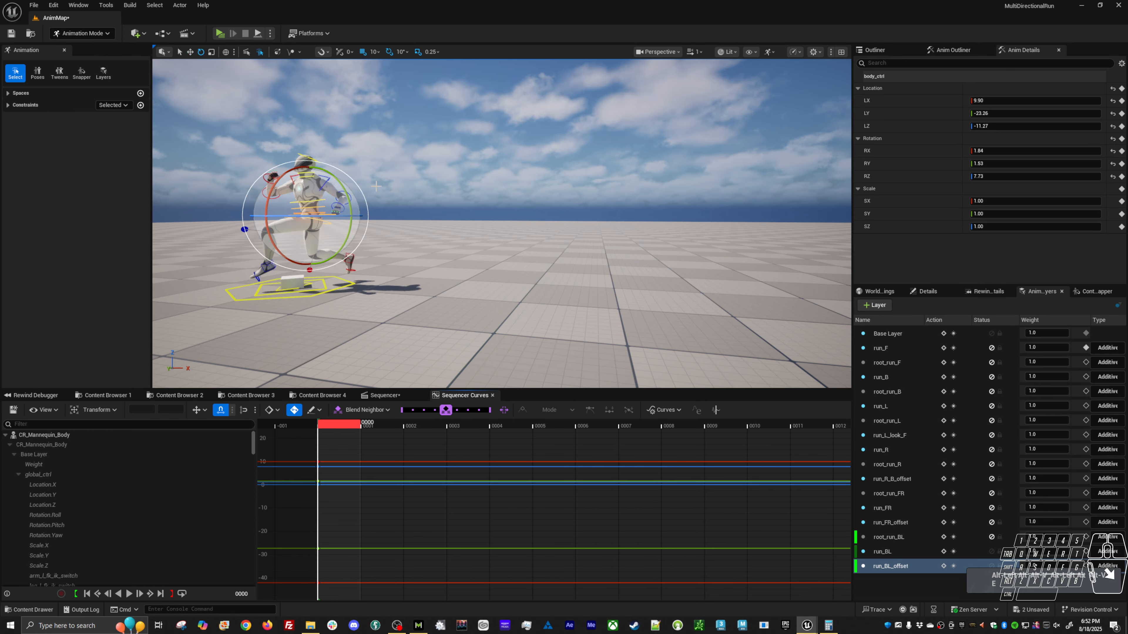
pyautogui.moveTo(356, 189); pyautogui.dragTo(471, 221)
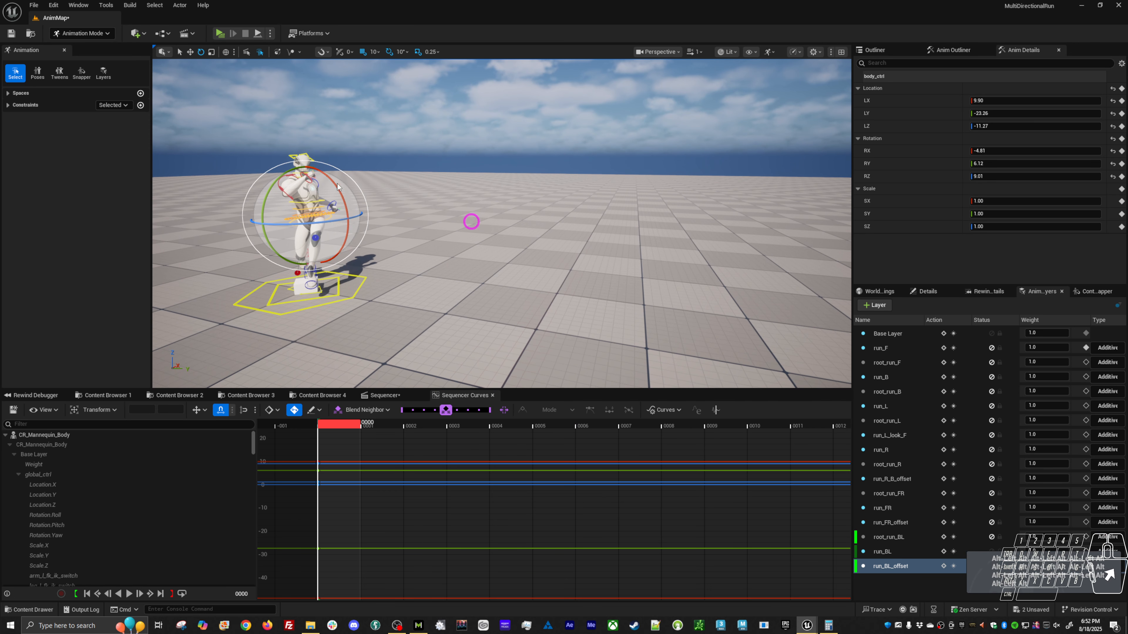
pyautogui.moveTo(347, 177); pyautogui.dragTo(650, 249)
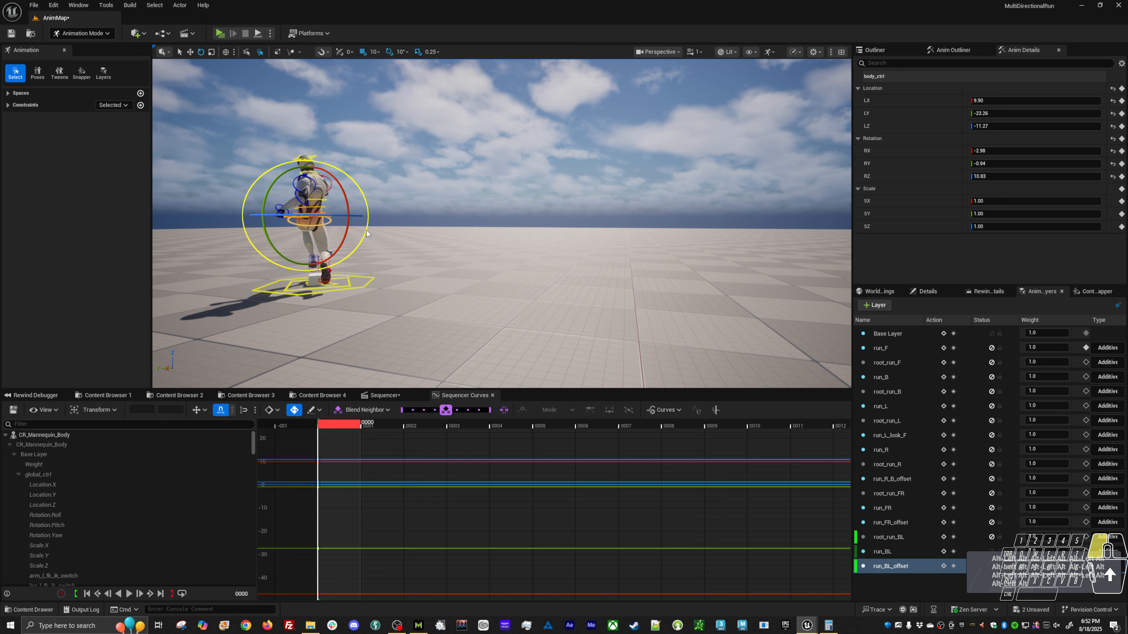
# Shift the body control at frame 0 to about LY -26.9, LZ -9.6 and review the balance in playback.
pyautogui.press('w')
pyautogui.moveTo(319, 231); pyautogui.dragTo(321, 232, button='middle')
pyautogui.hotkey('alt', 'v')
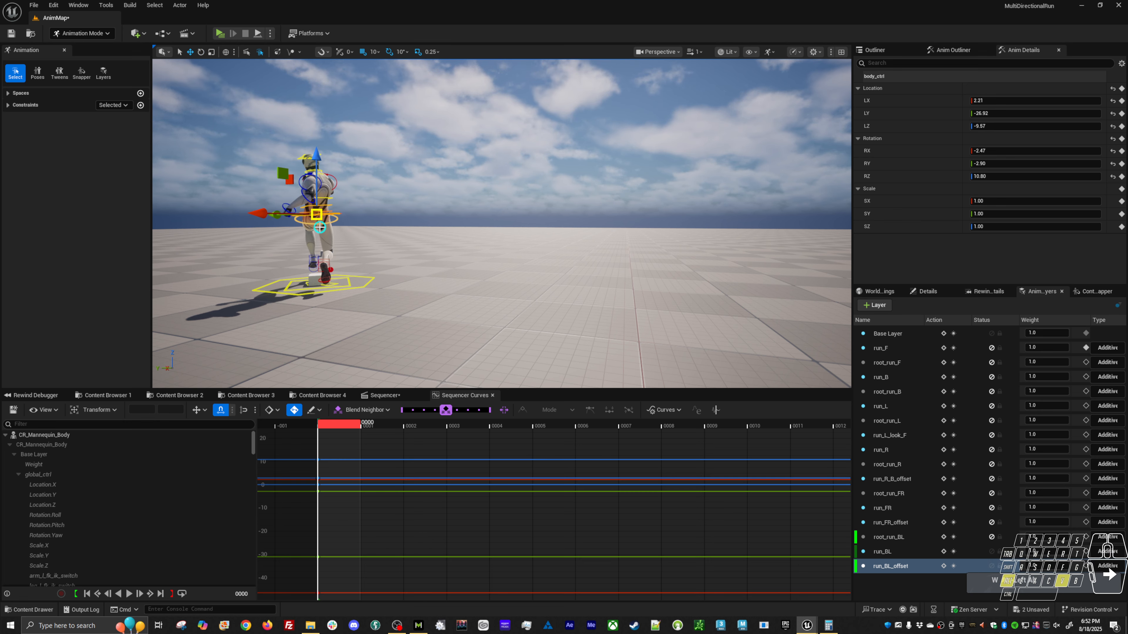
pyautogui.keyDown('alt'); pyautogui.moveTo(321, 232); pyautogui.dragTo(215, 234); pyautogui.keyUp('alt')
pyautogui.hotkey('alt', 'v')
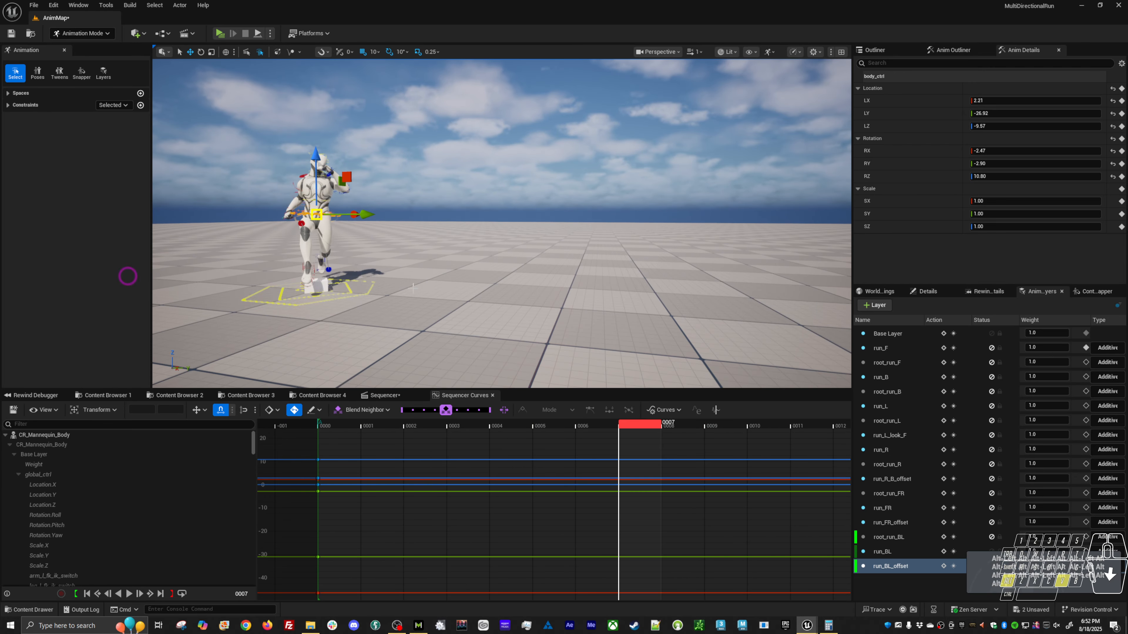
# Rotate the head control at frame 0 to about RX 10.8, RY 8.3, RZ -59.6 and play the run back.
pyautogui.click(326, 425)
pyautogui.keyDown('alt'); pyautogui.moveTo(383, 196); pyautogui.dragTo(266, 209); pyautogui.keyUp('alt')
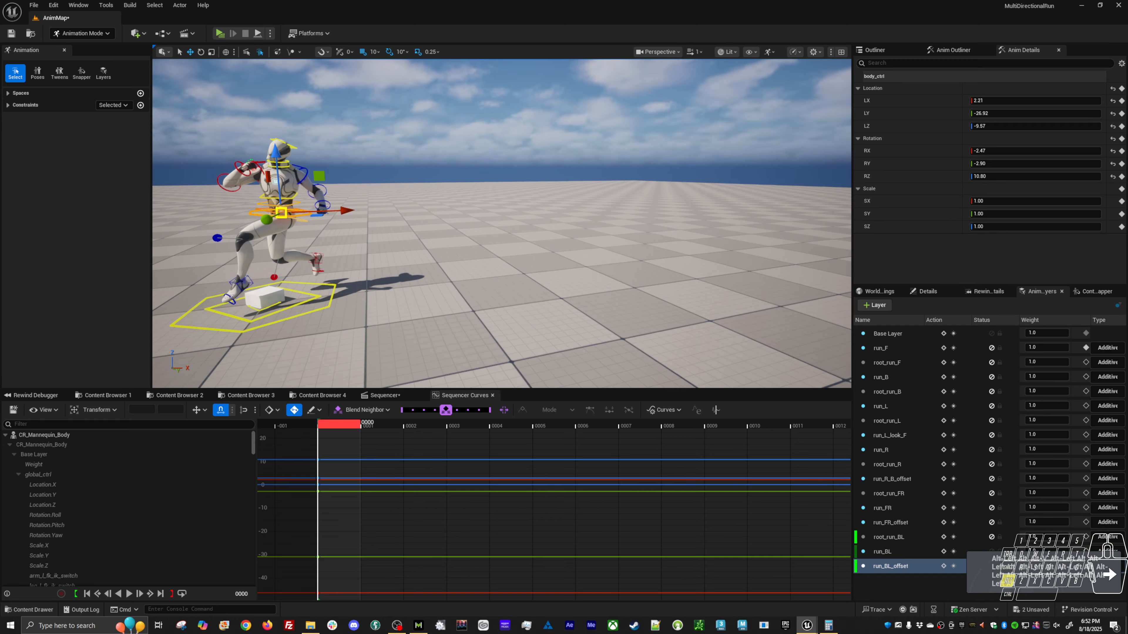
pyautogui.click(383, 197)
pyautogui.click(285, 144)
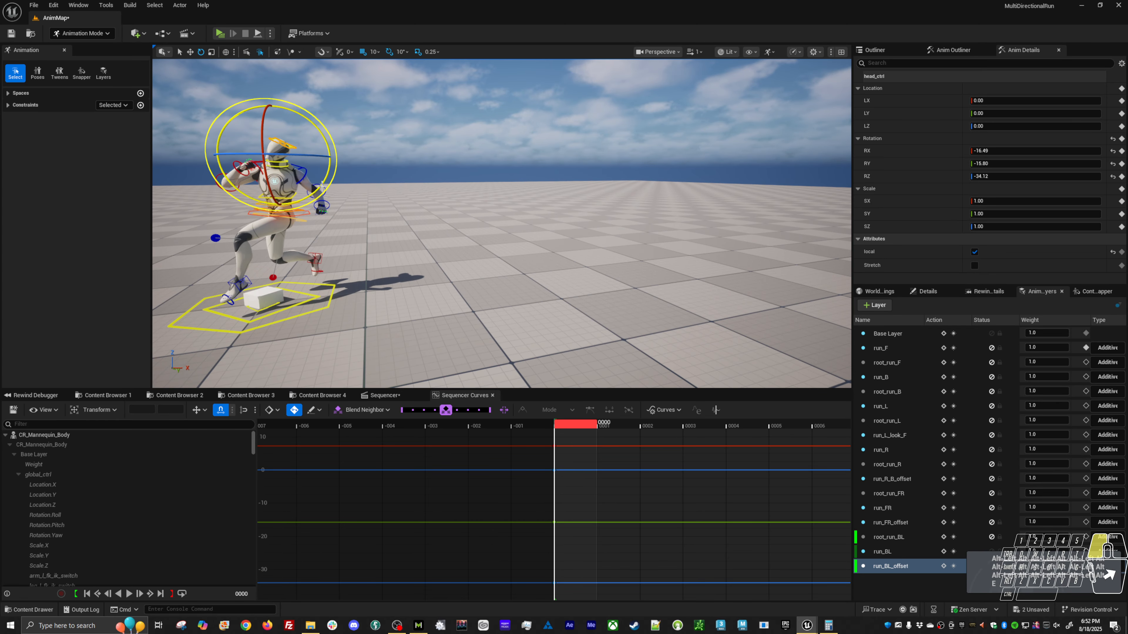
pyautogui.moveTo(322, 185)
pyautogui.mouseDown()
pyautogui.moveTo(304, 156)
pyautogui.moveTo(318, 122)
pyautogui.mouseUp()
pyautogui.keyDown('alt'); pyautogui.moveTo(319, 164); pyautogui.dragTo(300, 189); pyautogui.keyUp('alt')
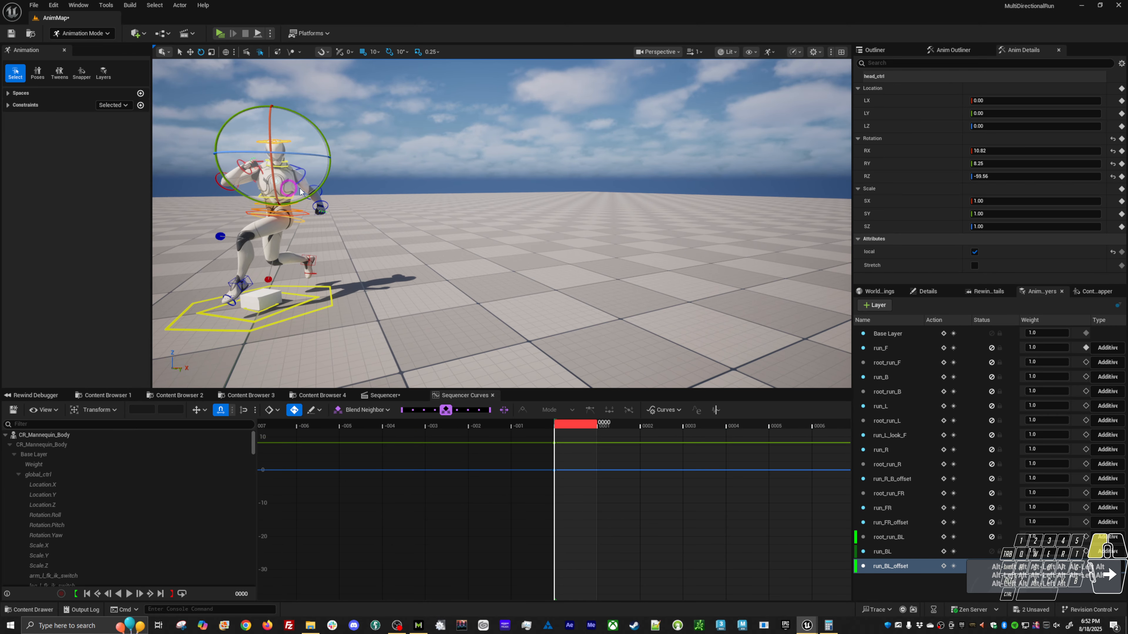
pyautogui.keyDown('alt'); pyautogui.moveTo(296, 143); pyautogui.dragTo(262, 209); pyautogui.keyUp('alt')
pyautogui.hotkey('alt', 'v')
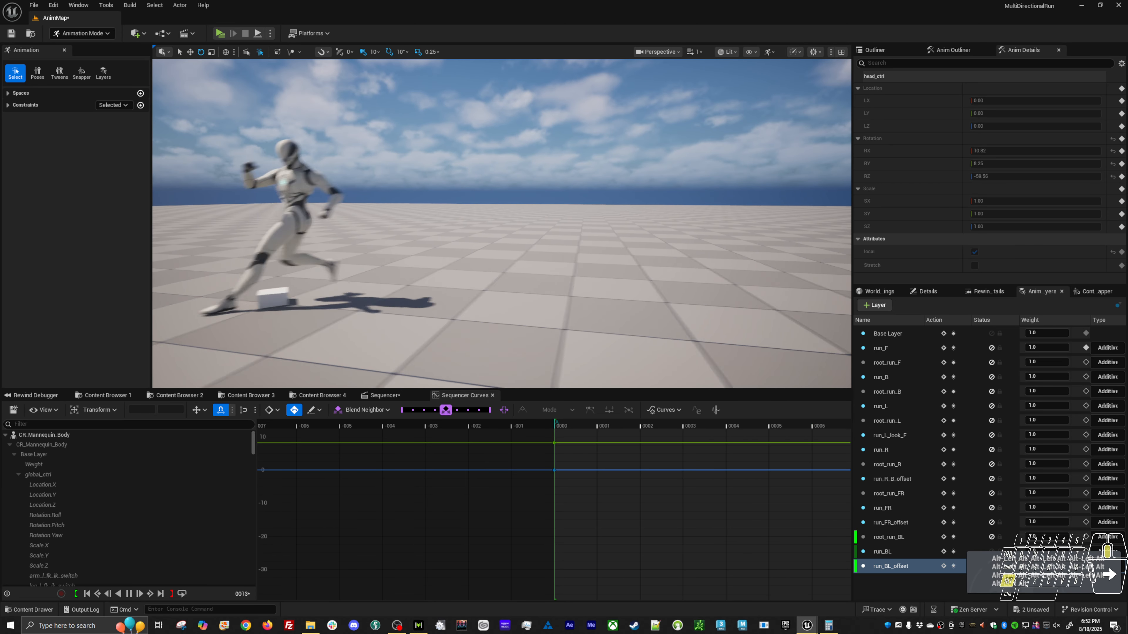
pyautogui.hotkey('alt', 'v')
# Rotate the left upper arm control at frame 7 on the run_BL_offset layer to lower the arm.
pyautogui.press('w')
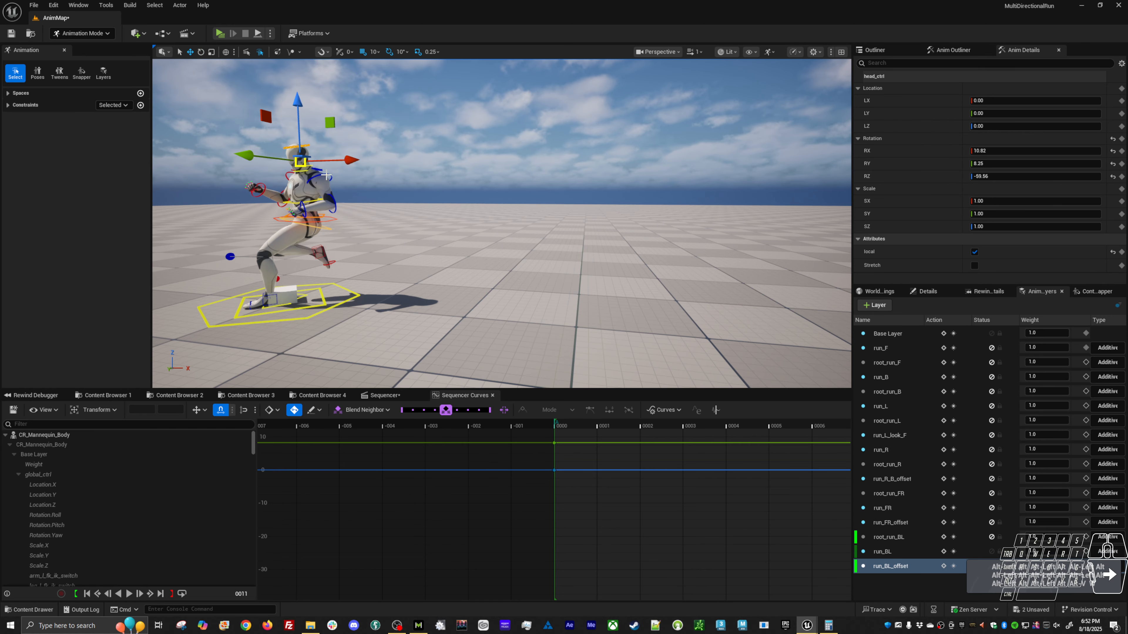
pyautogui.click(327, 175)
pyautogui.keyDown('shift'); pyautogui.click(287, 173); pyautogui.keyUp('shift')
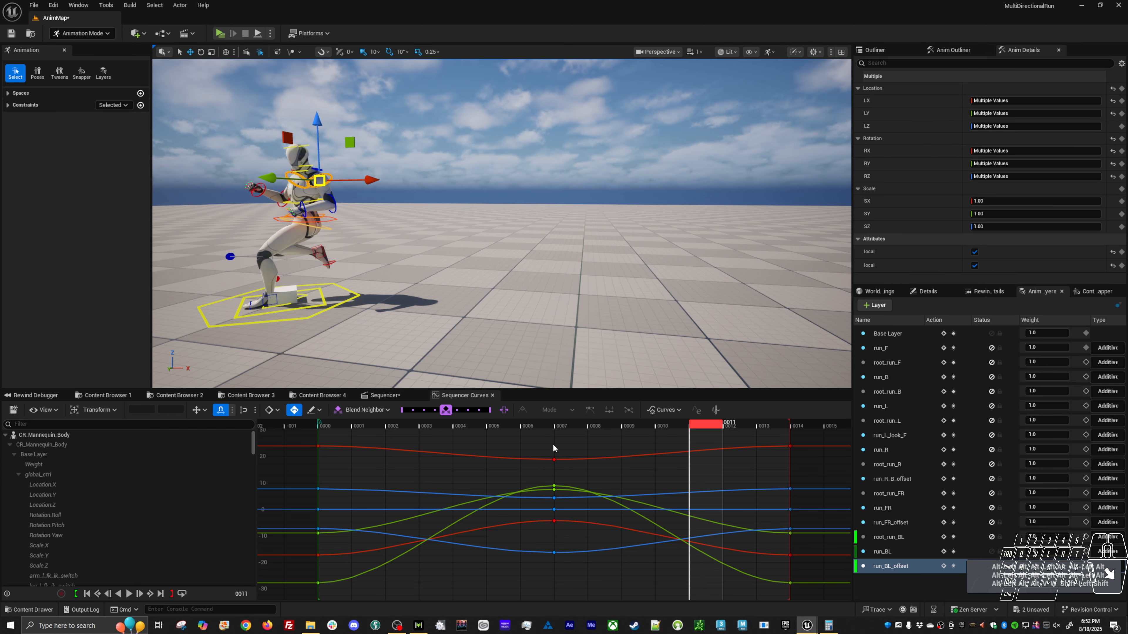
pyautogui.moveTo(339, 427); pyautogui.dragTo(573, 437)
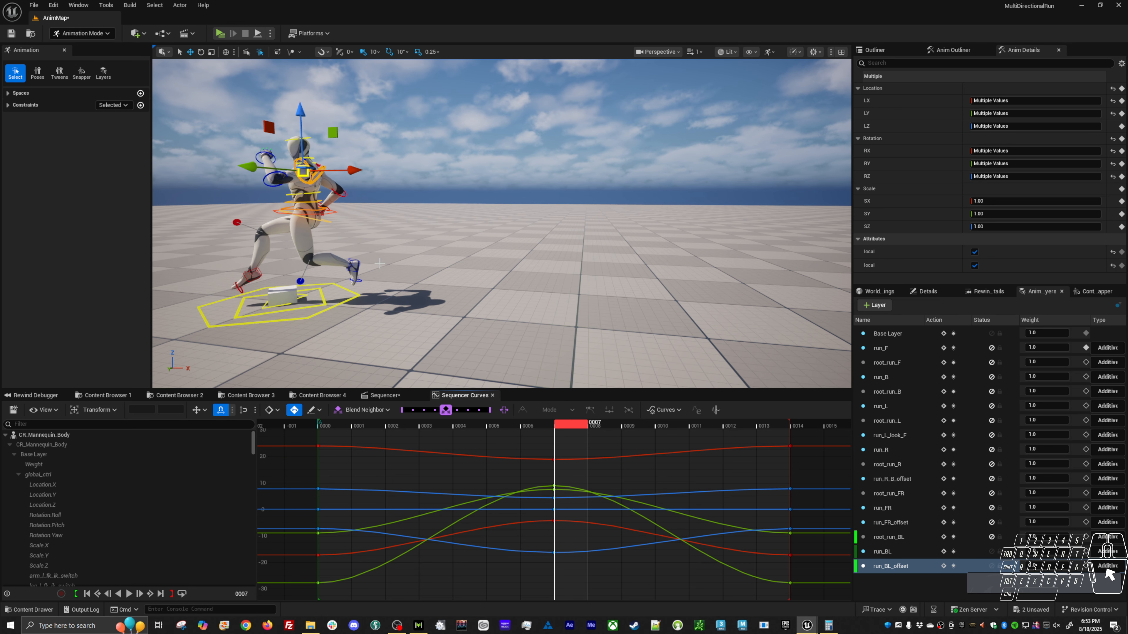
pyautogui.click(411, 234)
pyautogui.click(310, 173)
pyautogui.press('e')
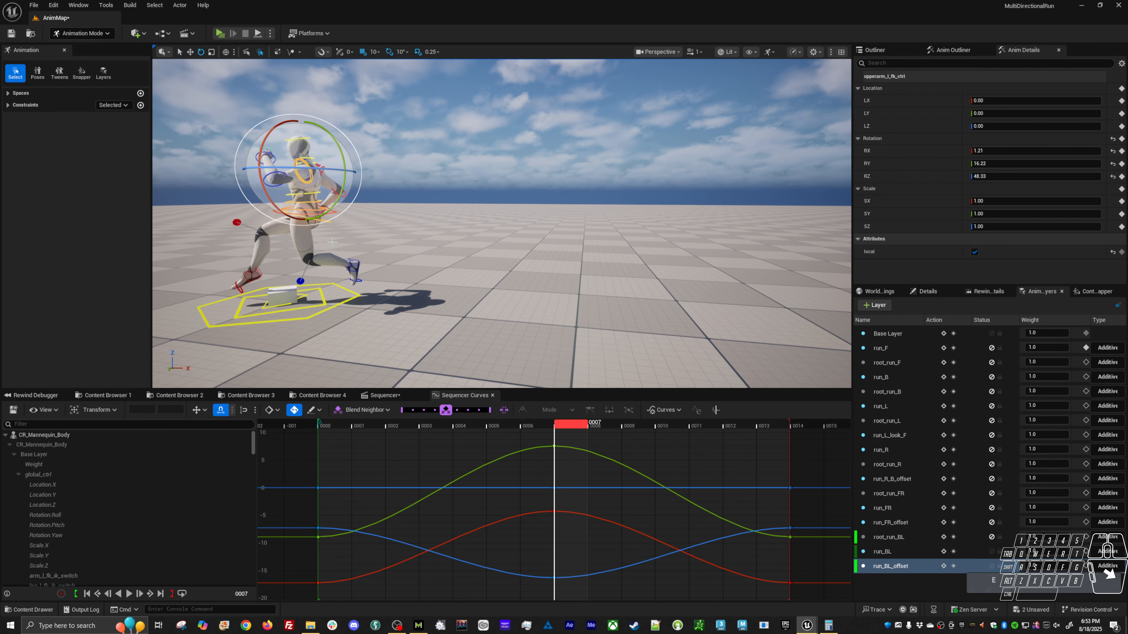
pyautogui.moveTo(347, 215); pyautogui.dragTo(322, 188)
pyautogui.click(383, 141)
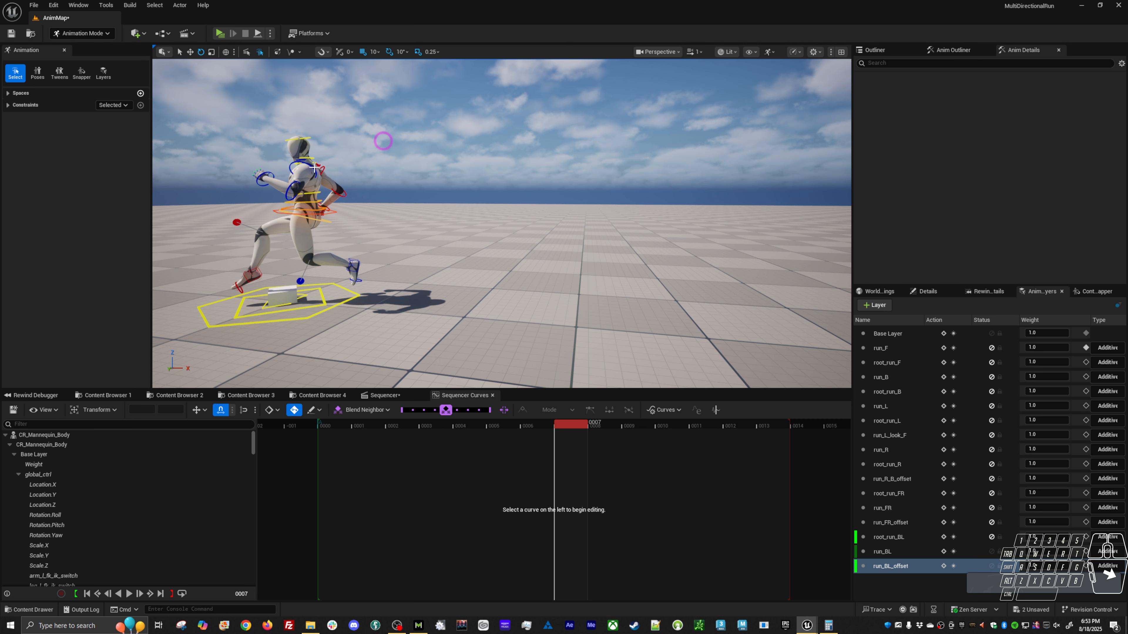
# Rotate the right upper arm control at frame 0 to about RX 49.1, RY -19, RZ 42.7.
pyautogui.click(316, 173)
pyautogui.click(334, 423)
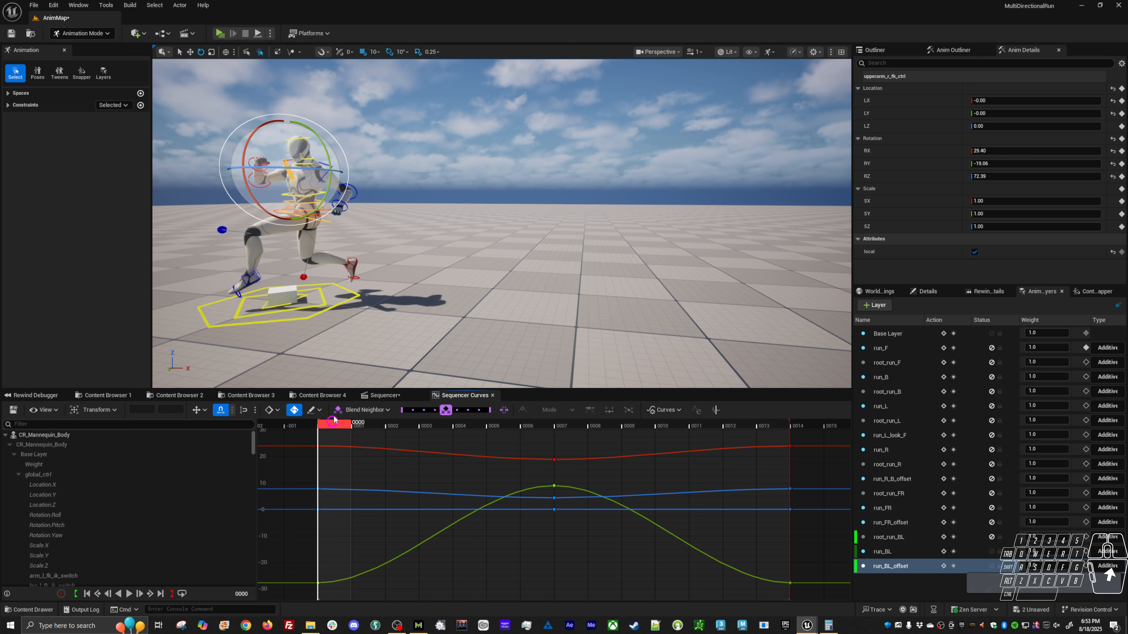
pyautogui.keyDown('alt'); pyautogui.moveTo(420, 249); pyautogui.dragTo(529, 262); pyautogui.keyUp('alt')
pyautogui.press('e')
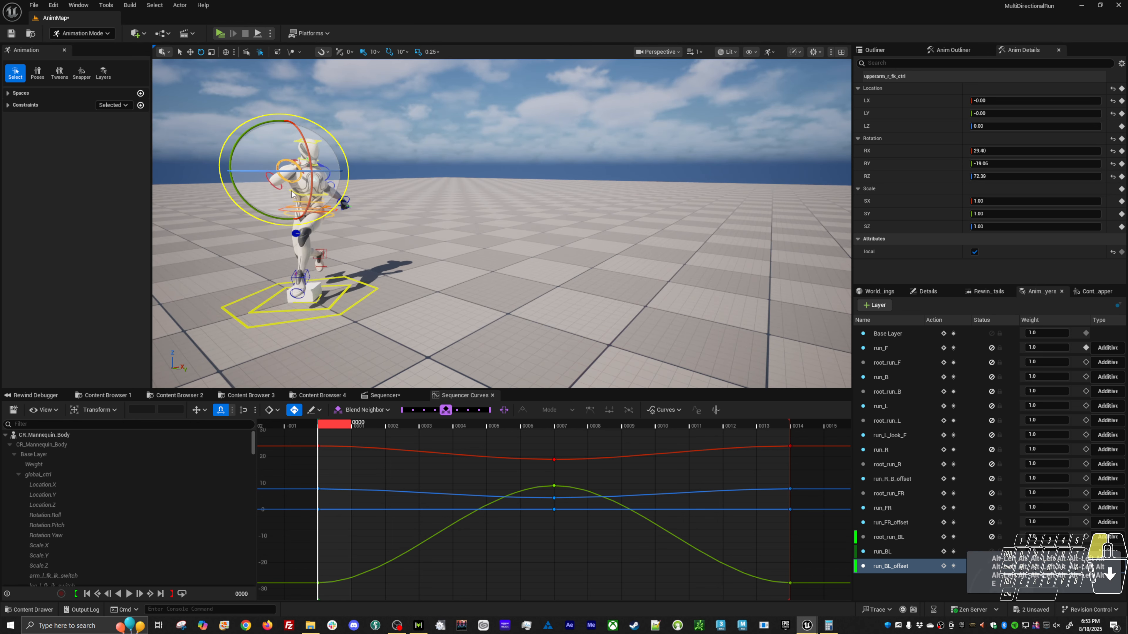
pyautogui.moveTo(291, 192); pyautogui.dragTo(283, 204)
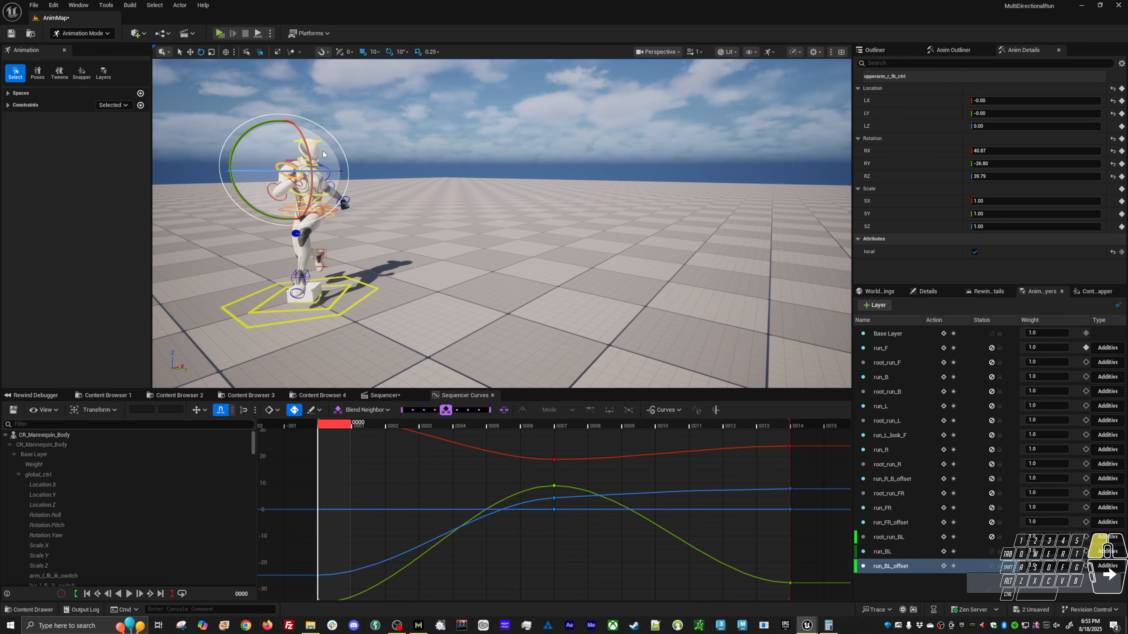
pyautogui.moveTo(322, 154); pyautogui.dragTo(267, 206)
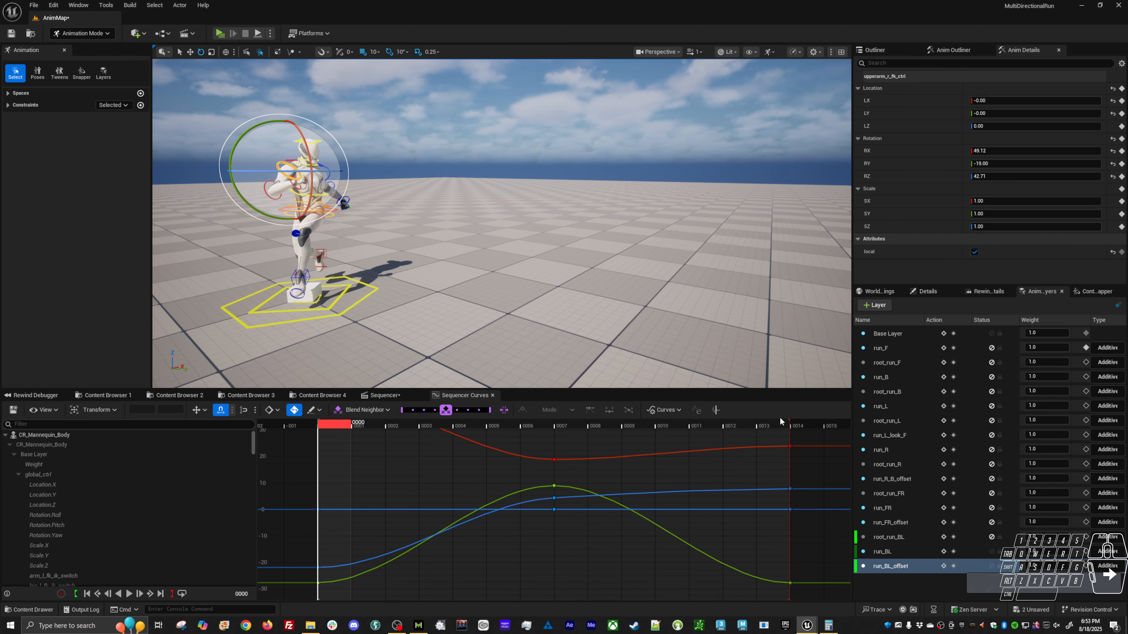
# Key the right upper arm's frame 0 pose at frame 14 so it loops, and review the run in playback.
pyautogui.middleClick(796, 420)
pyautogui.press('s')
pyautogui.keyDown('alt'); pyautogui.moveTo(657, 251); pyautogui.dragTo(602, 256, button='right'); pyautogui.keyUp('alt')
pyautogui.hotkey('alt', 'v')
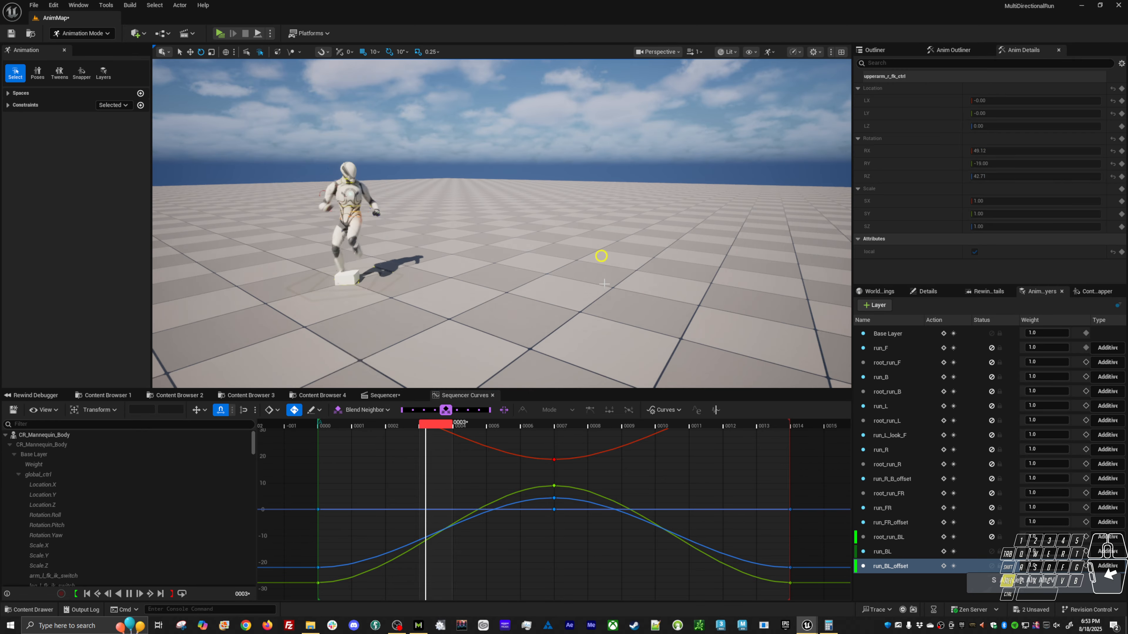
pyautogui.keyDown('alt'); pyautogui.moveTo(604, 284); pyautogui.dragTo(457, 298); pyautogui.keyUp('alt')
pyautogui.press('space')
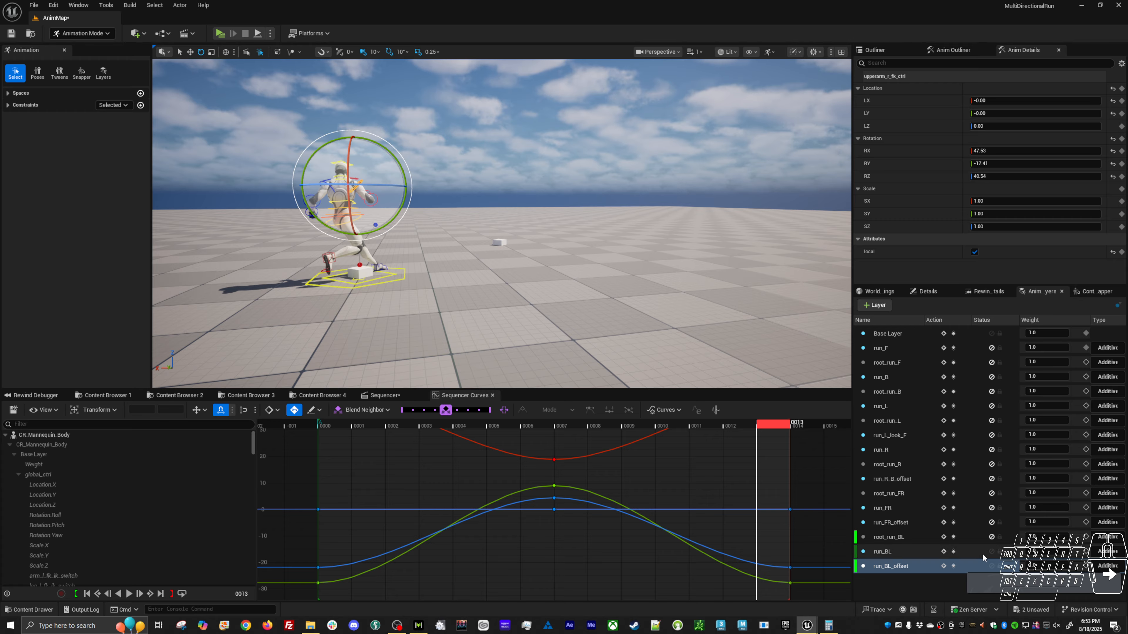
# Unmute the root_run_BL layer and save the level sequence.
pyautogui.click(991, 538)
pyautogui.keyDown('alt'); pyautogui.moveTo(593, 308); pyautogui.dragTo(407, 362); pyautogui.keyUp('alt')
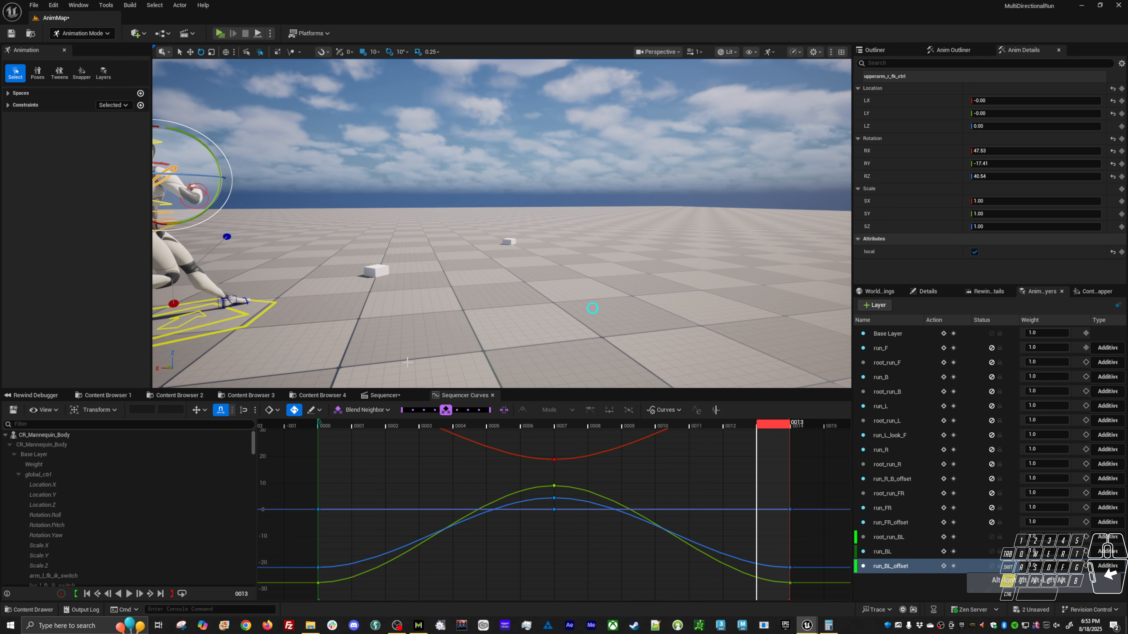
pyautogui.click(389, 395)
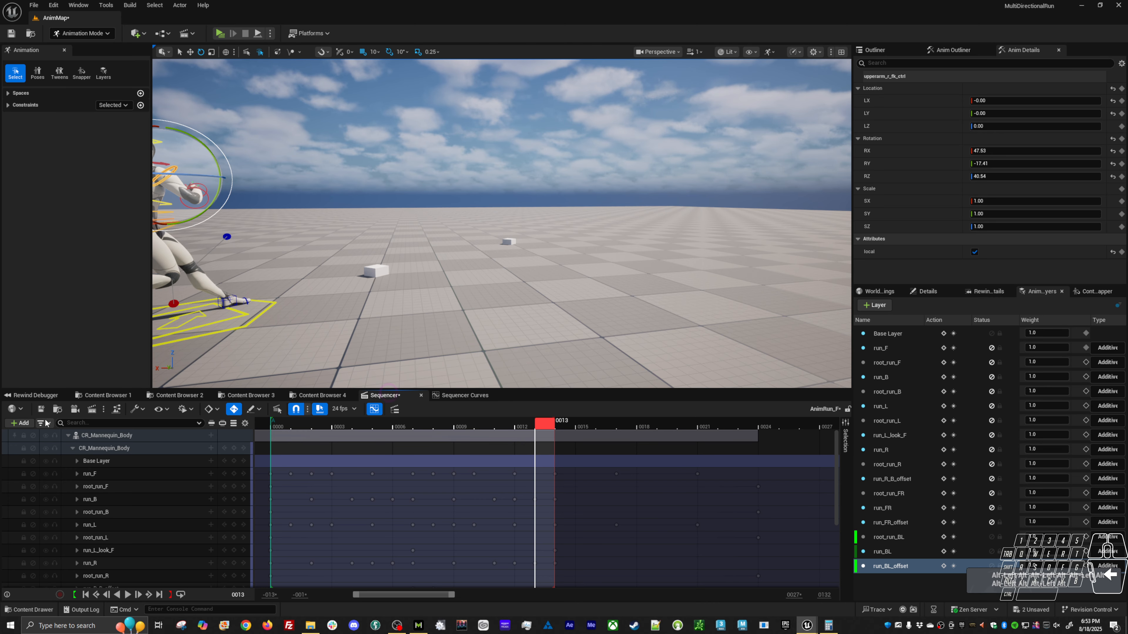
pyautogui.hotkey('ctrl', 's')
# Start baking the CR_Mannequin_Body animation to a new animation sequence, choosing the Tutorial/Loco folder as its location.
pyautogui.rightClick(111, 435)
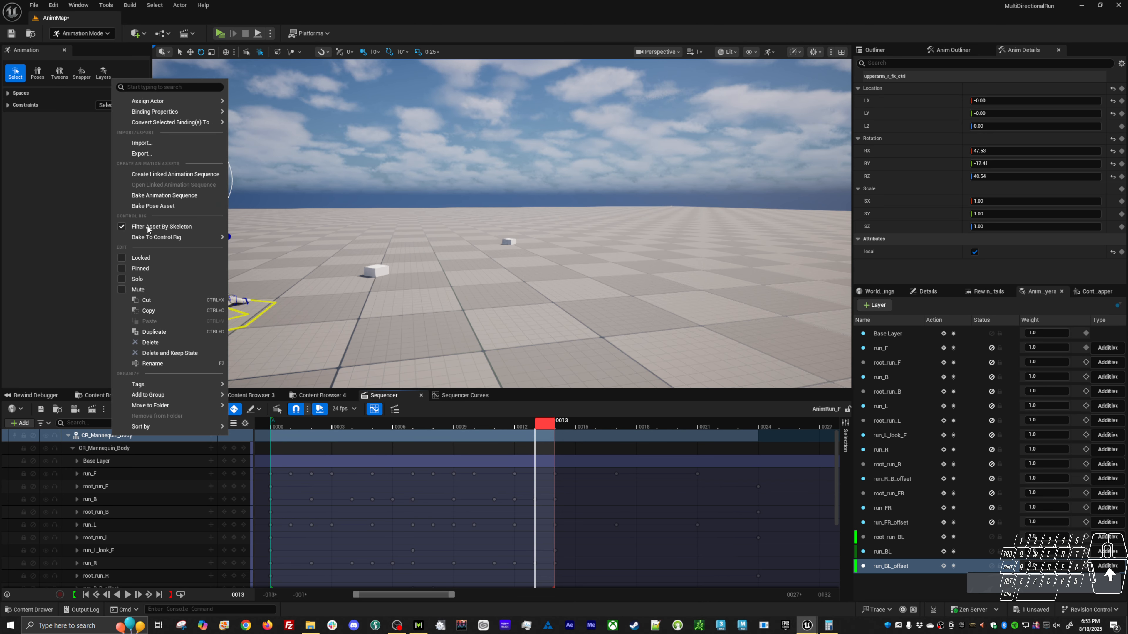
pyautogui.click(155, 196)
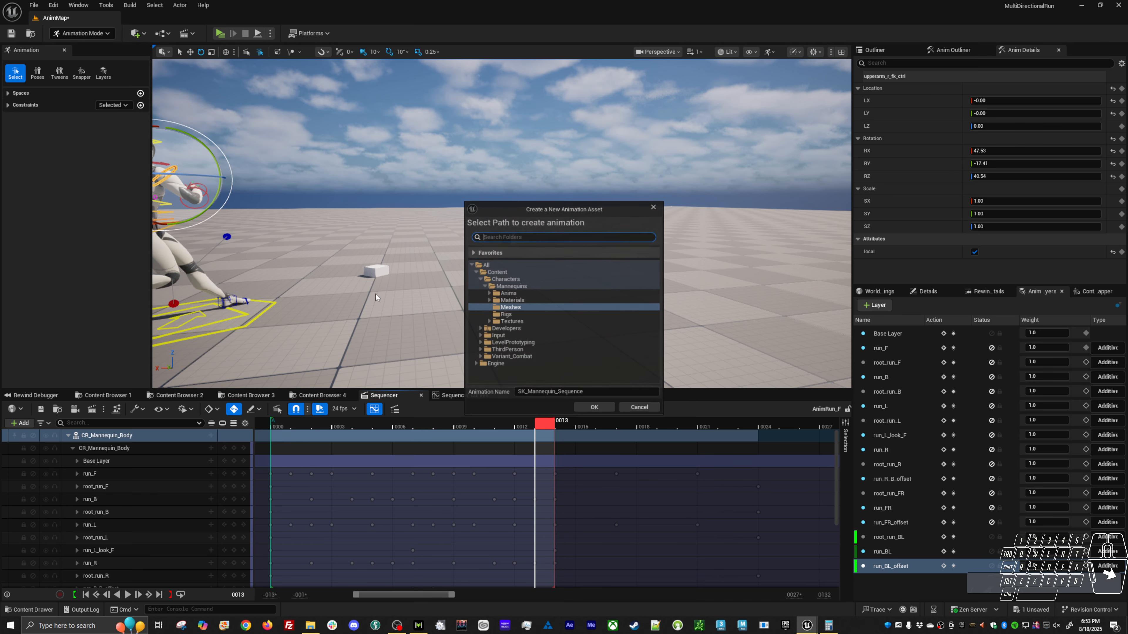
pyautogui.click(489, 293)
pyautogui.click(493, 321)
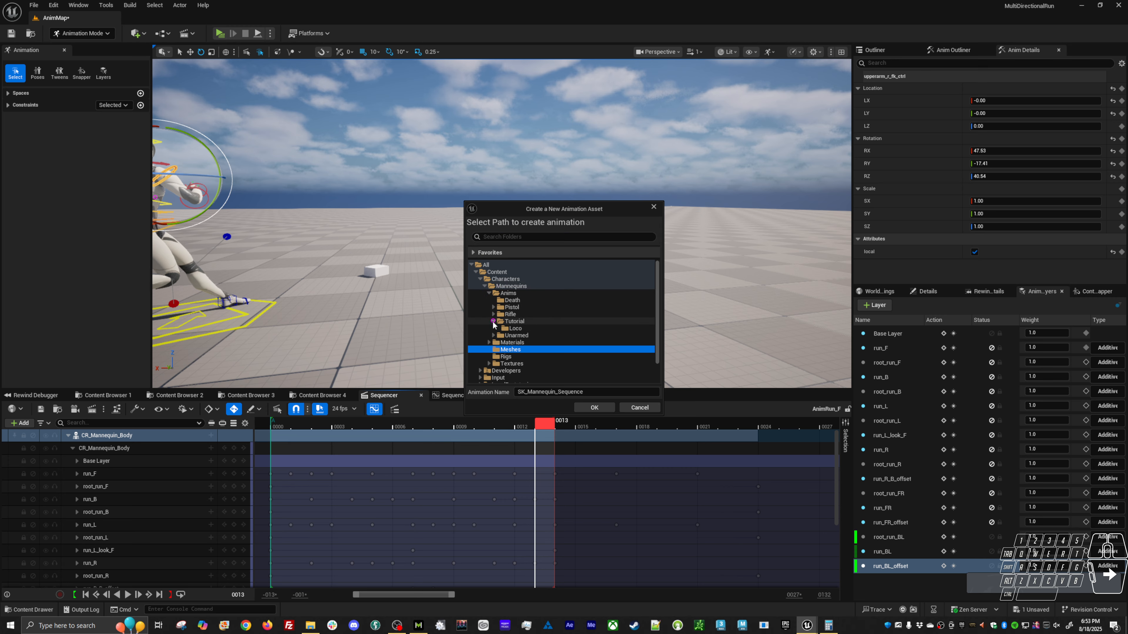
pyautogui.click(511, 328)
# Name the animation asset AS_Run_BL, export it with the default options, and save.
pyautogui.write('A')
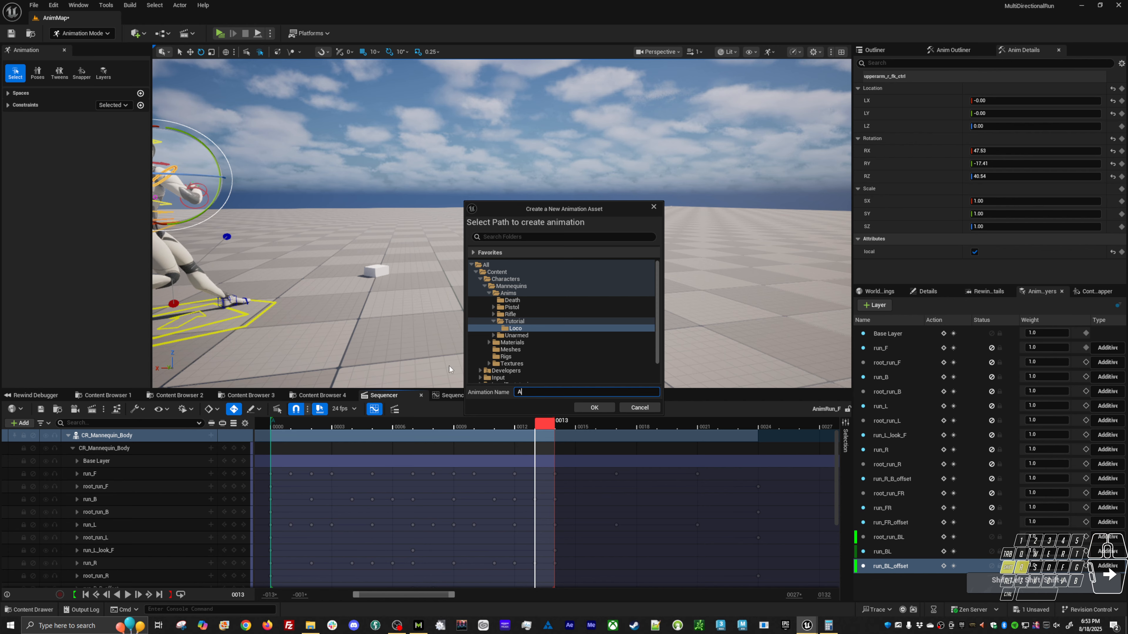
pyautogui.write('S_')
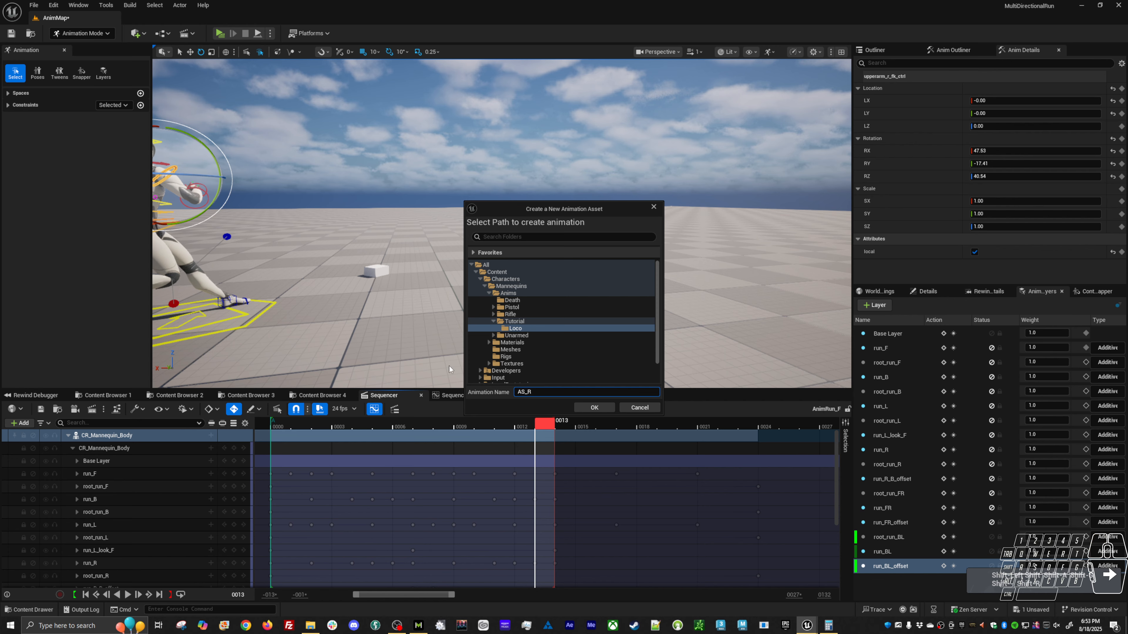
pyautogui.write('Run_BL')
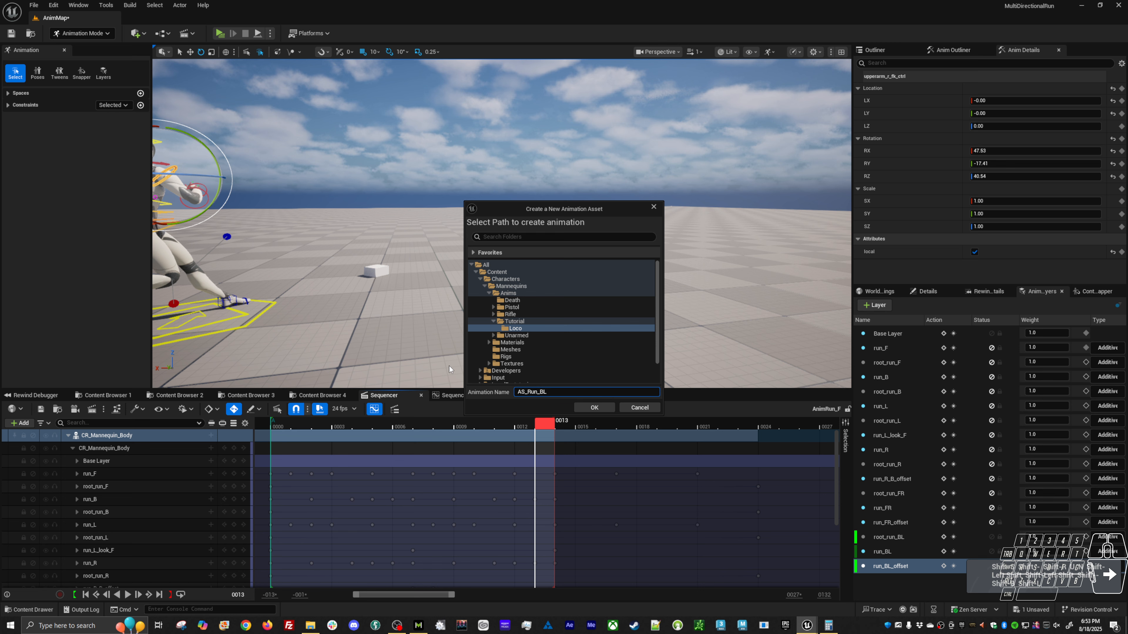
pyautogui.click(575, 408)
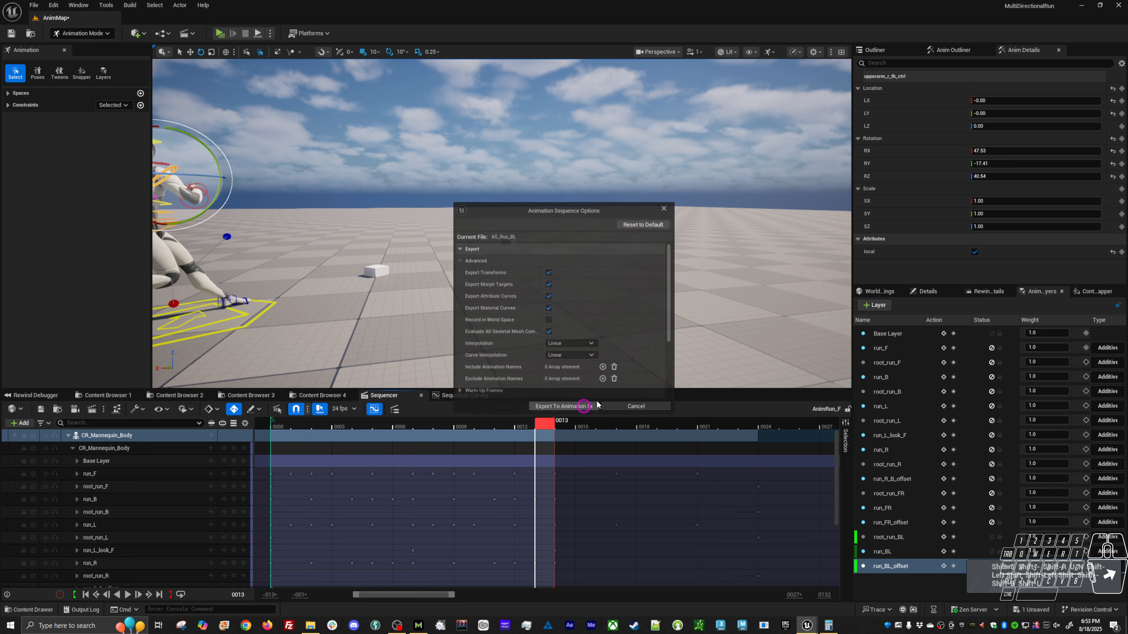
pyautogui.click(563, 408)
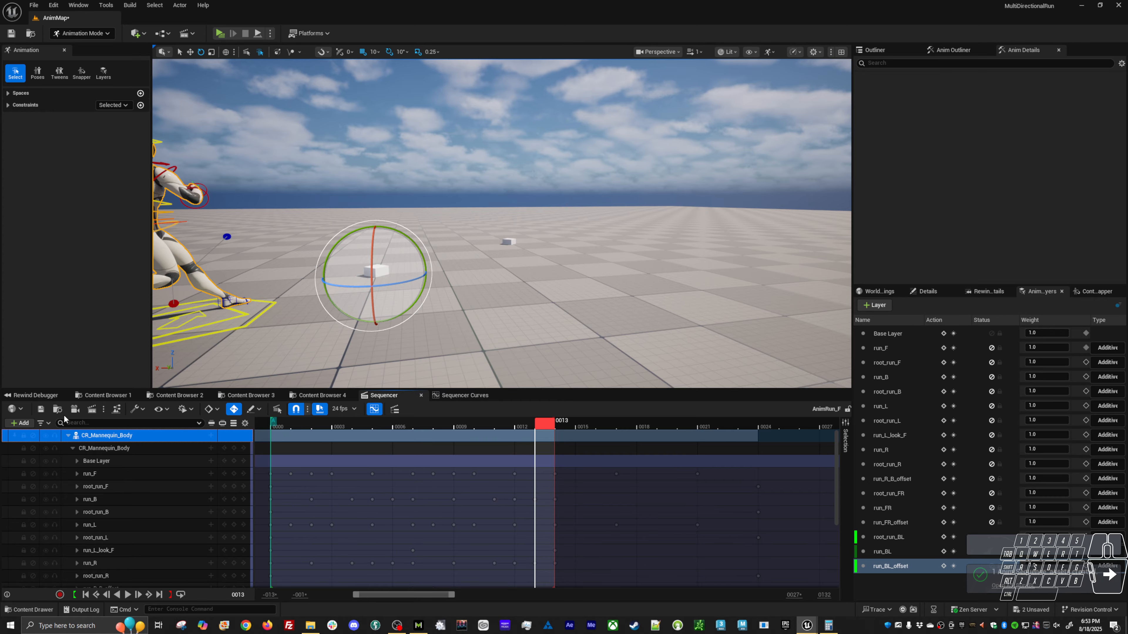
pyautogui.hotkey('ctrl', 's')
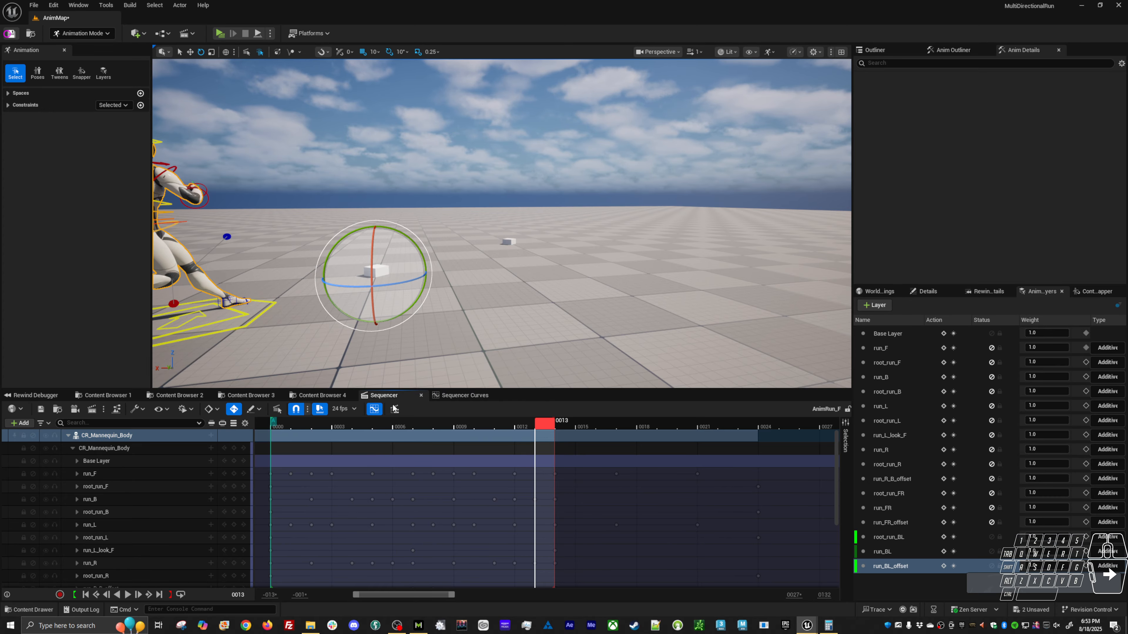
# Open the AS_Run_B animation from the Loco folder and copy both markers on its notify track.
pyautogui.click(106, 395)
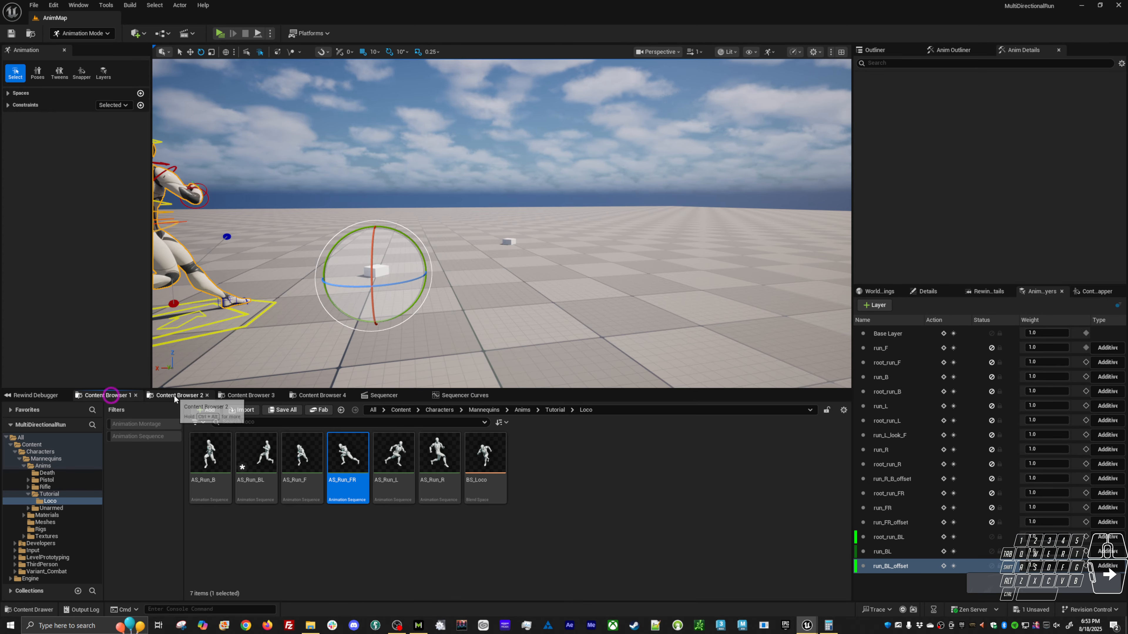
pyautogui.doubleClick(256, 457)
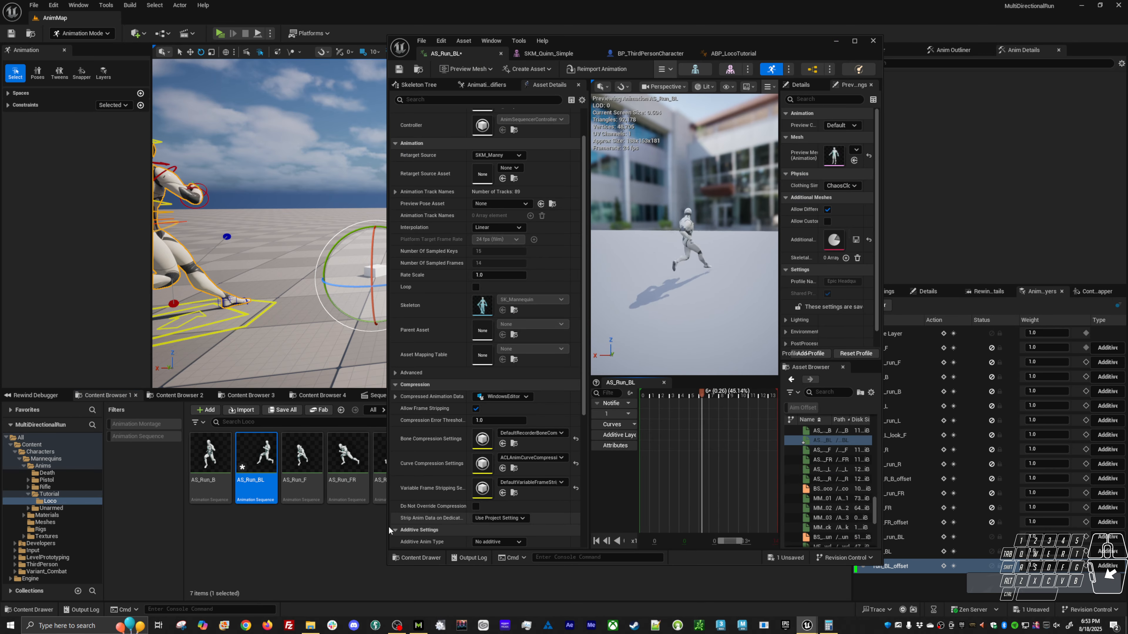
pyautogui.click(203, 477)
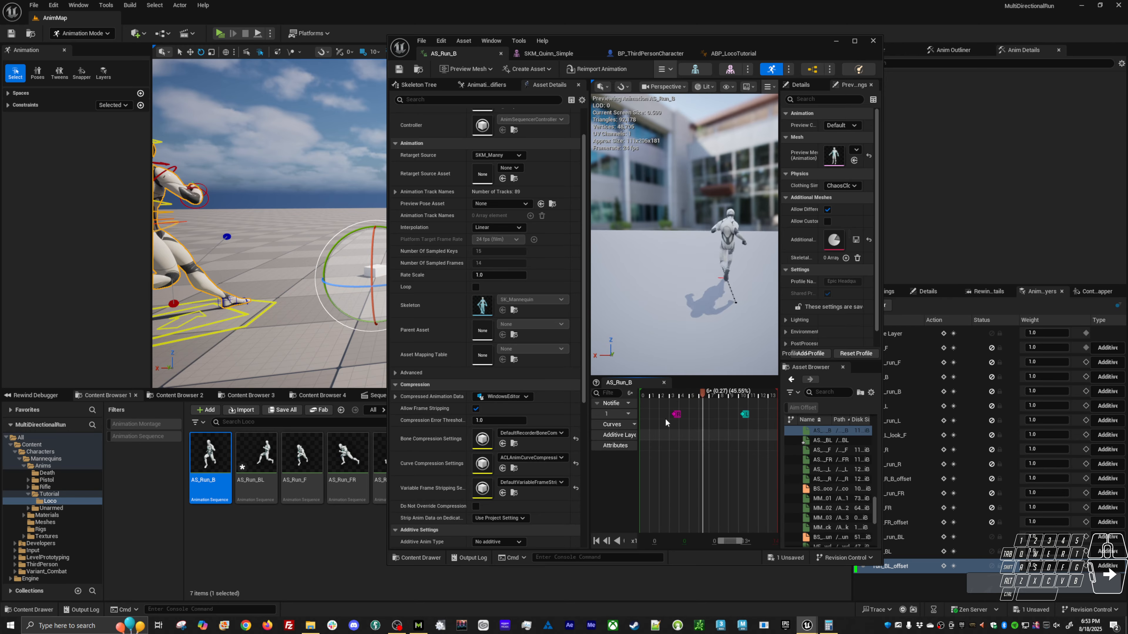
pyautogui.rightClick(743, 414)
pyautogui.click(744, 415)
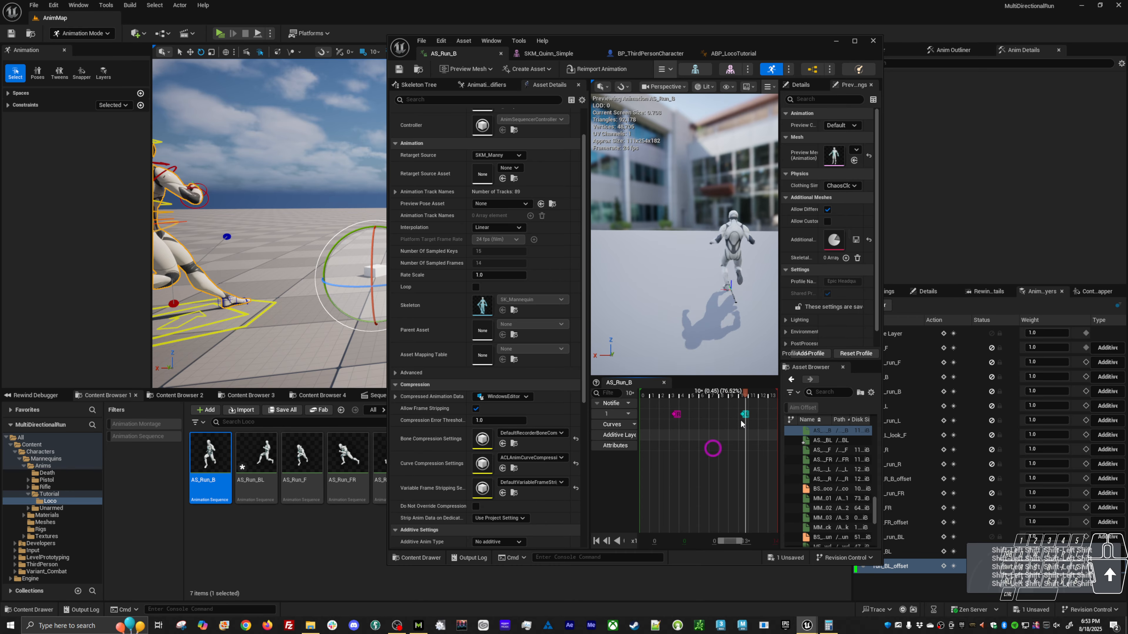
pyautogui.rightClick(679, 415)
pyautogui.click(700, 444)
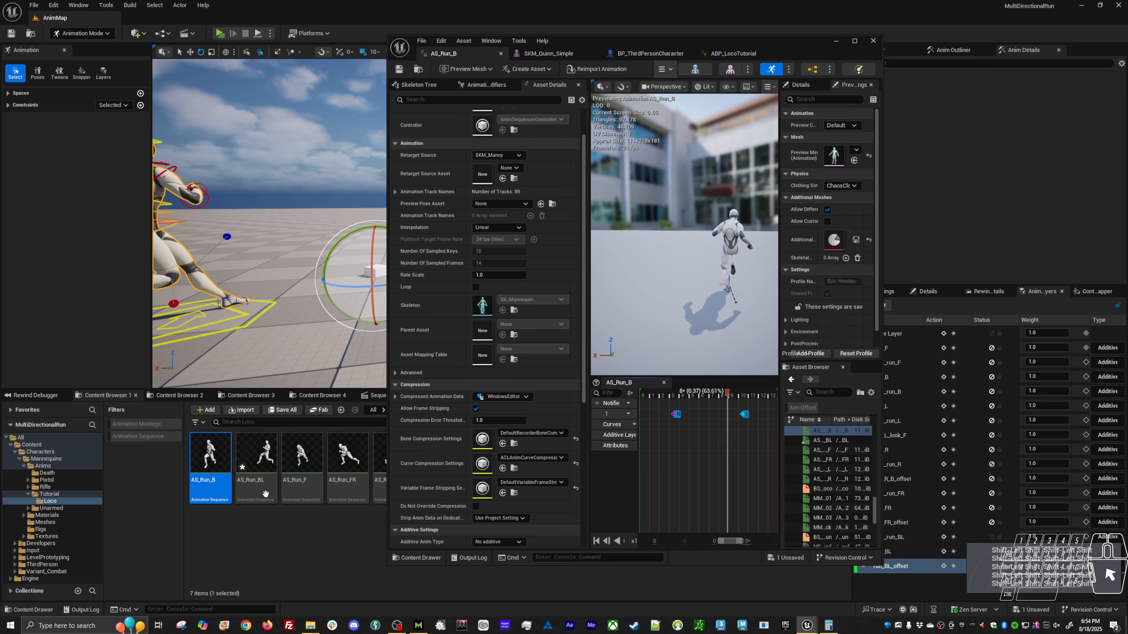
# Paste the copied markers onto the AS_Run_BL notify track at their original time.
pyautogui.doubleClick(256, 453)
pyautogui.rightClick(657, 413)
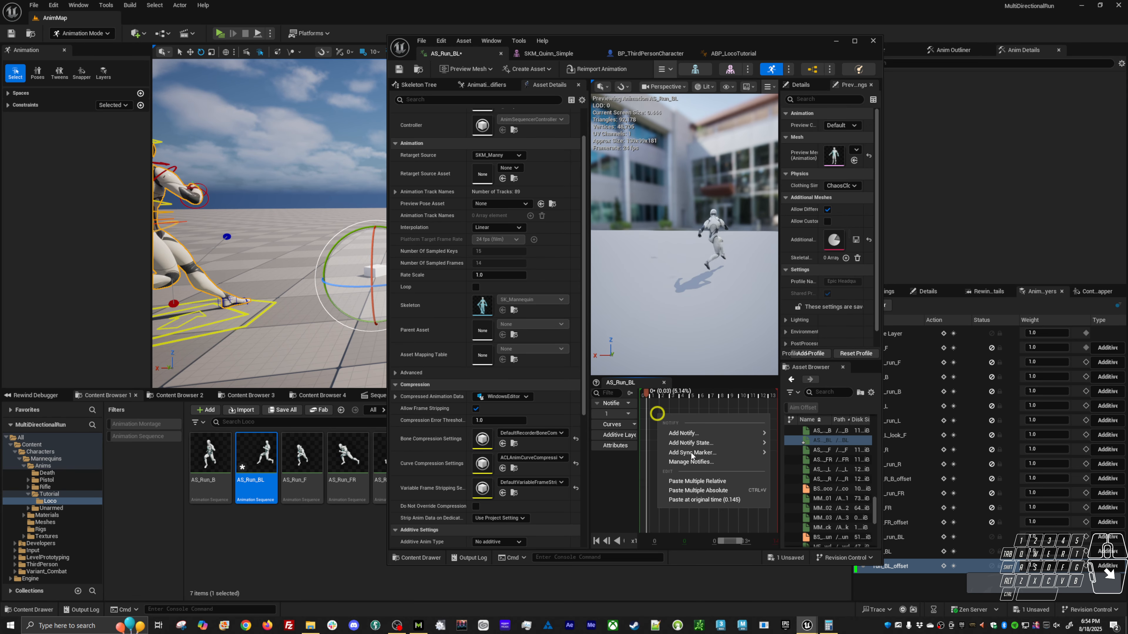
pyautogui.click(708, 500)
# Turn on Enable Root Motion and Force Root Lock for AS_Run_BL, and save the asset.
pyautogui.scroll(-5, 511, 482)
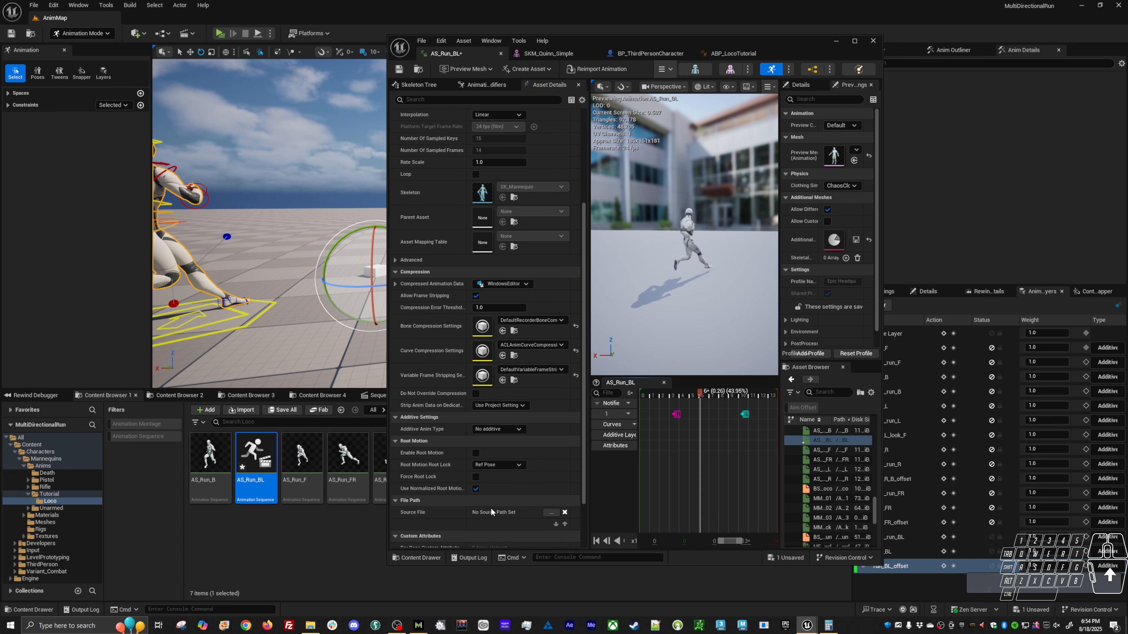
pyautogui.click(475, 453)
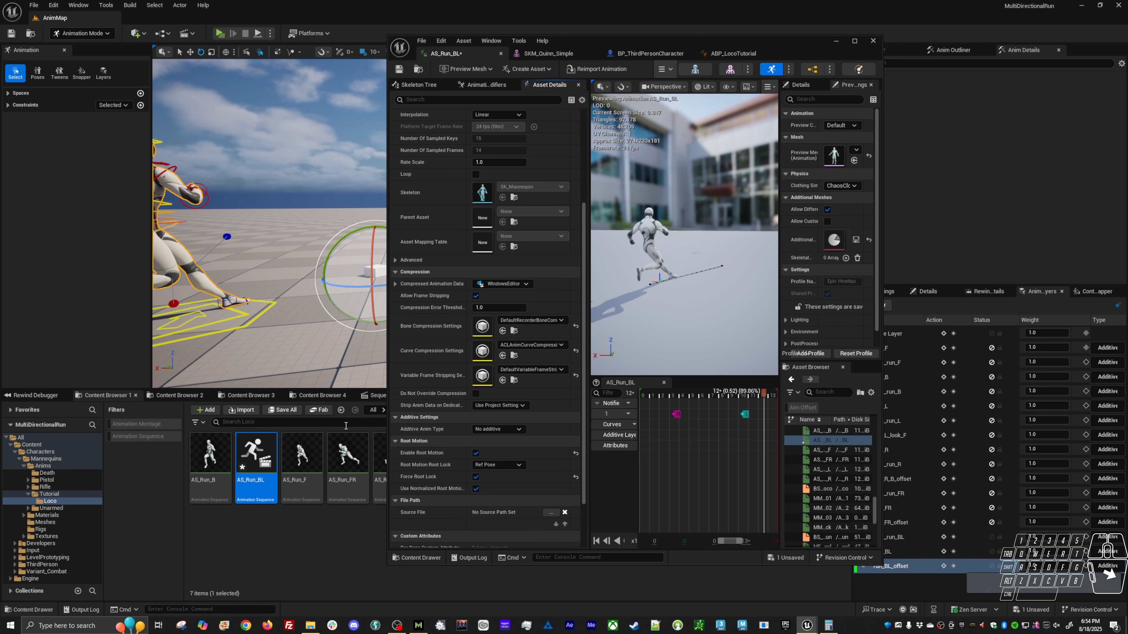
pyautogui.hotkey('ctrl', 's')
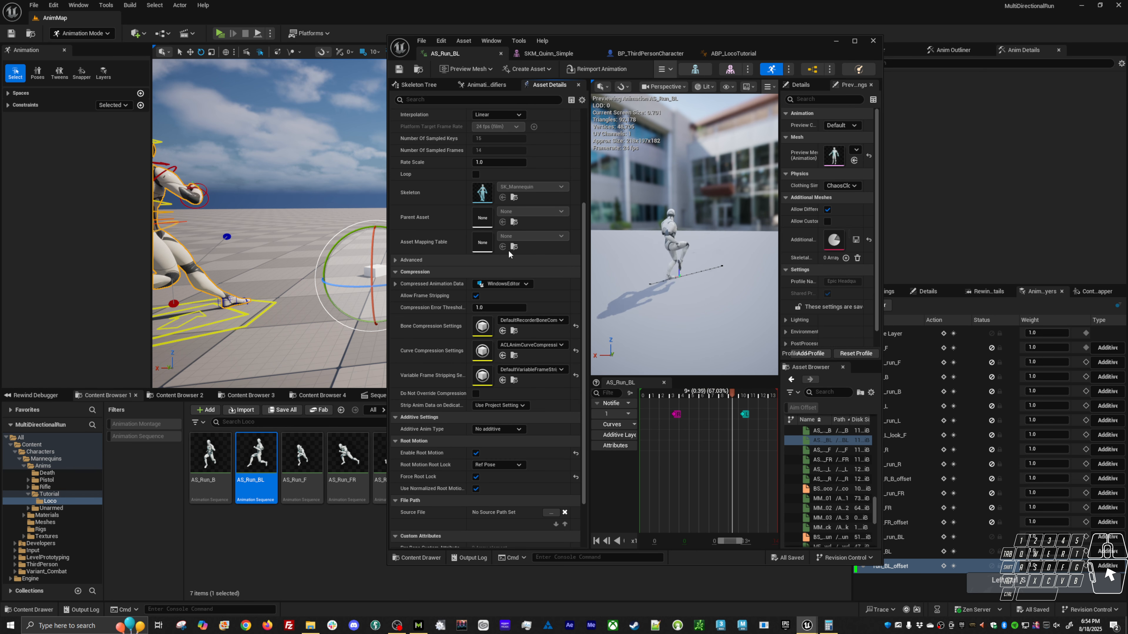
# Add AS_Run_BL to the BS_Loco blend space at direction -135, level with the other samples' speed, and save.
pyautogui.click(733, 53)
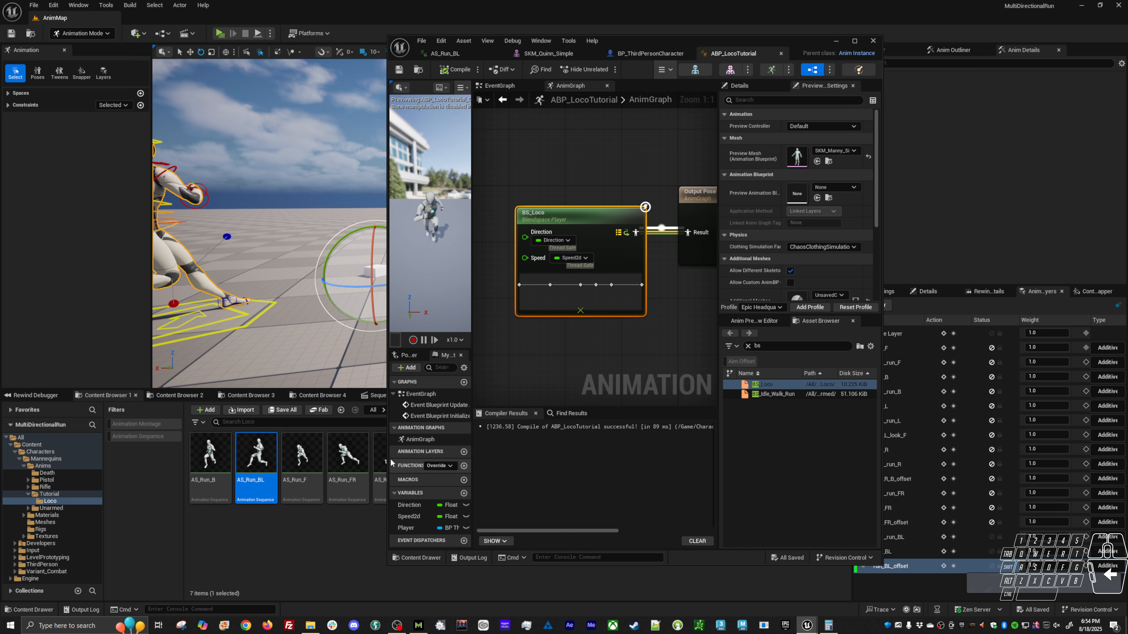
pyautogui.doubleClick(777, 384)
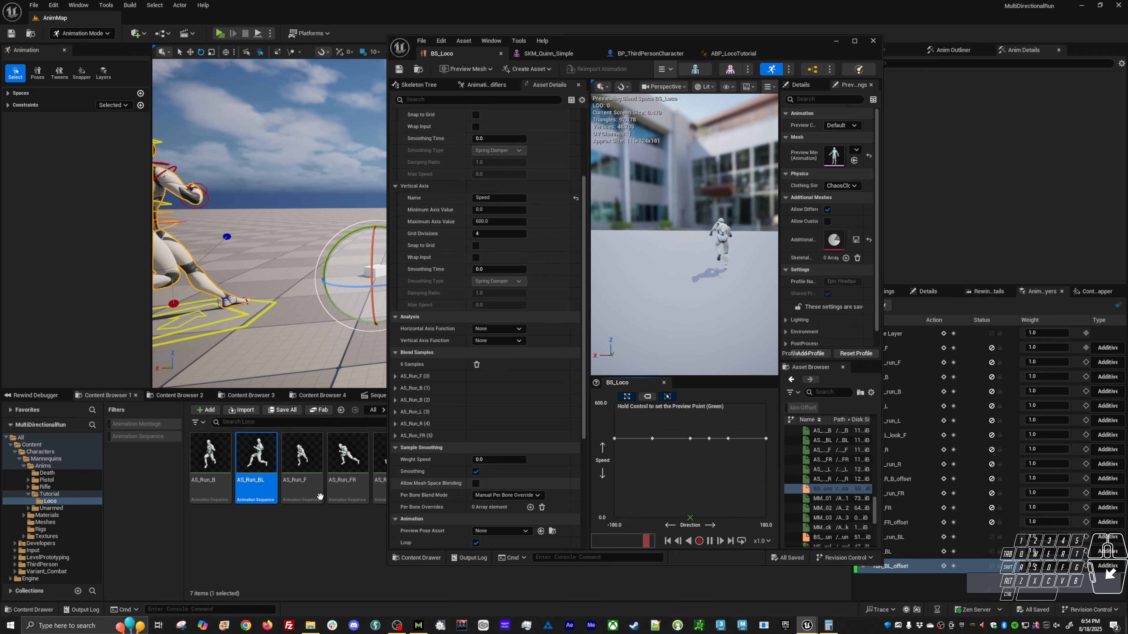
pyautogui.moveTo(256, 455); pyautogui.dragTo(632, 443)
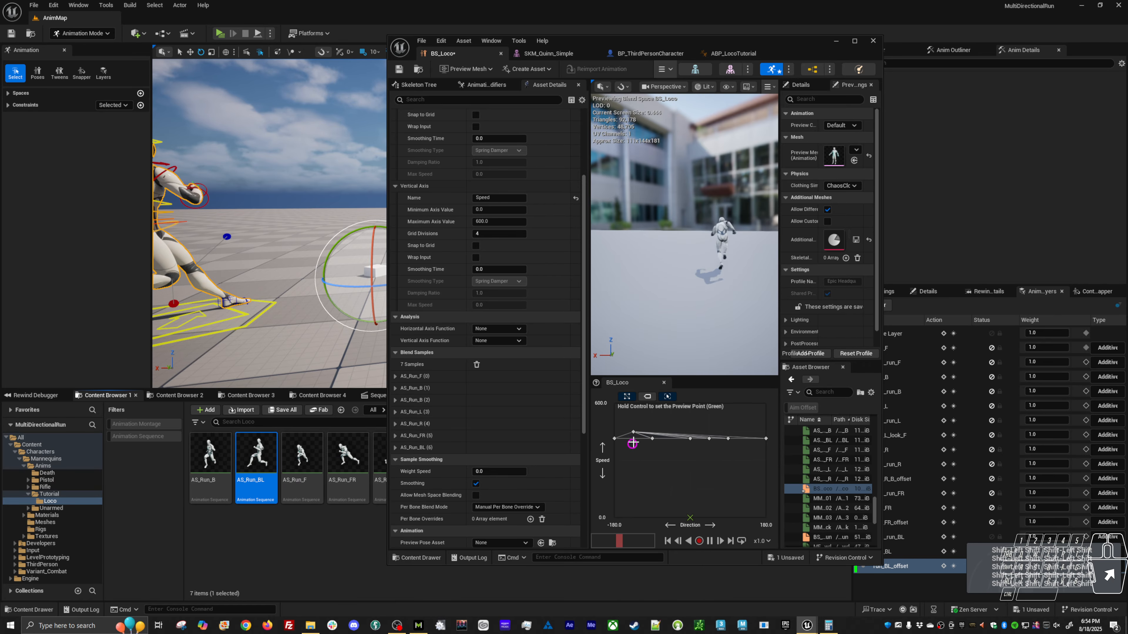
pyautogui.rightClick(635, 432)
pyautogui.click(728, 510)
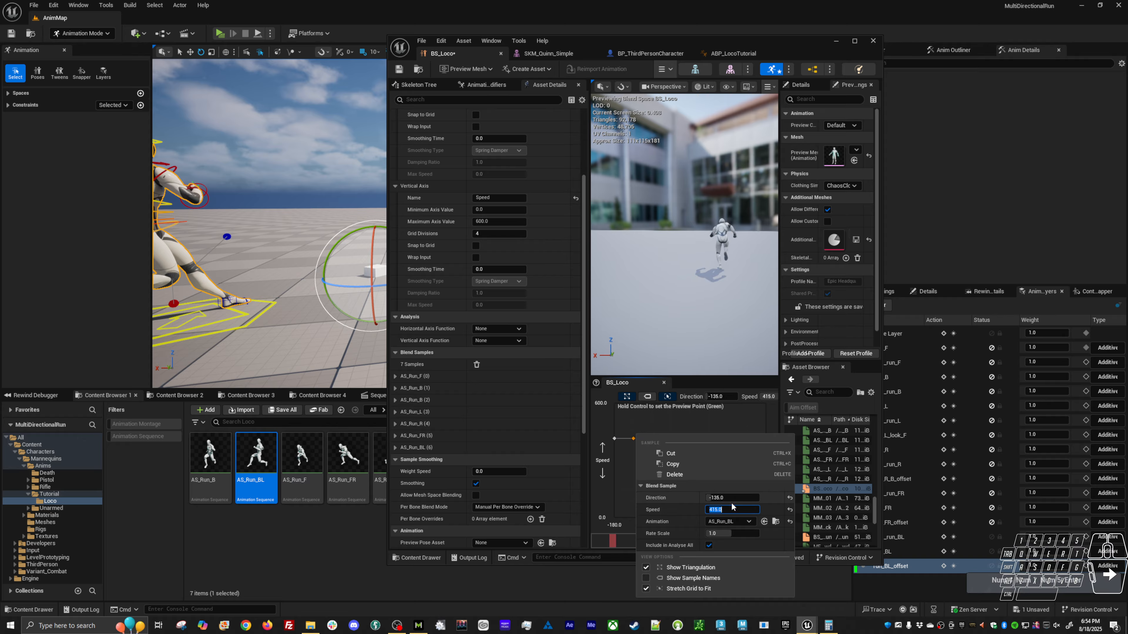
pyautogui.click(707, 414)
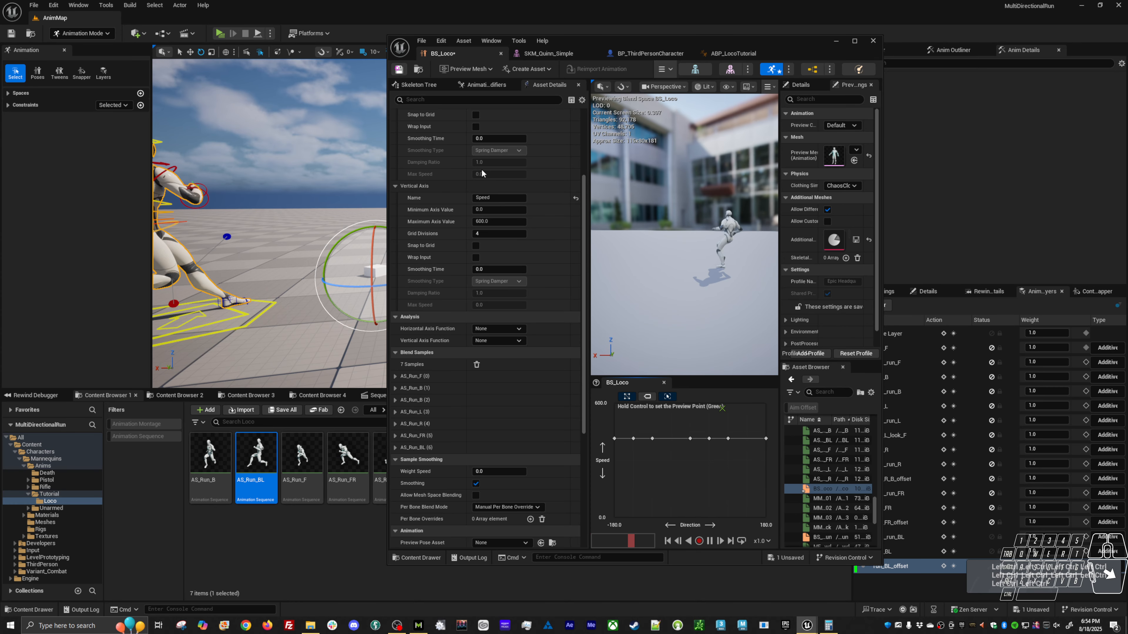
pyautogui.hotkey('ctrl', 's')
# Play-test the character, running it forward, backward, sideways and diagonally to examine the blends between run directions.
pyautogui.hotkey('alt', 'p')
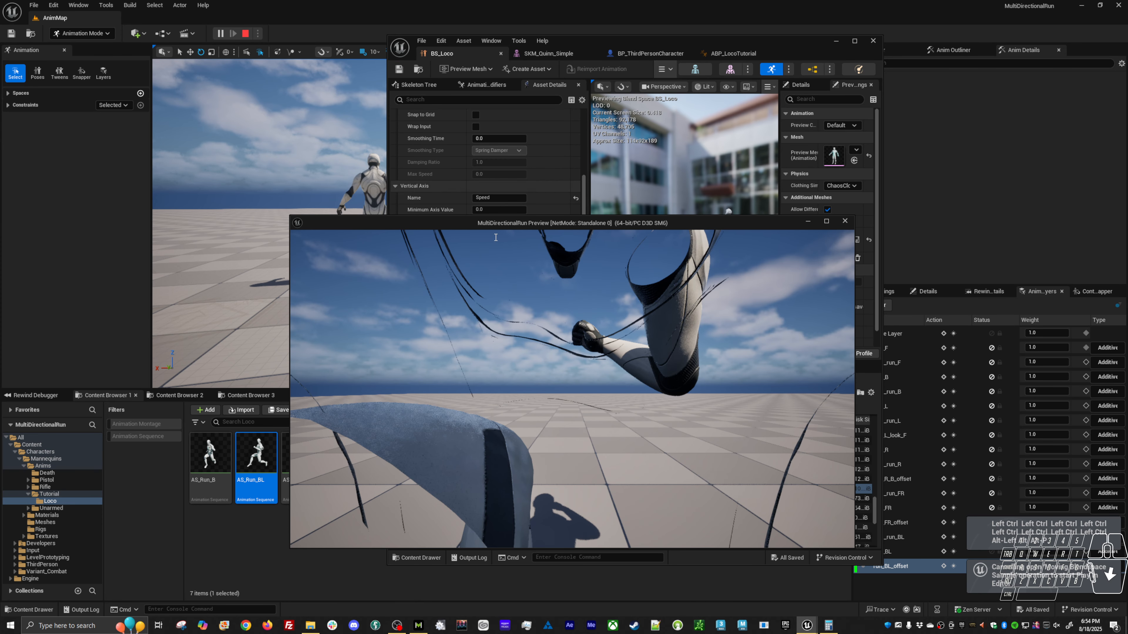
pyautogui.press('s')
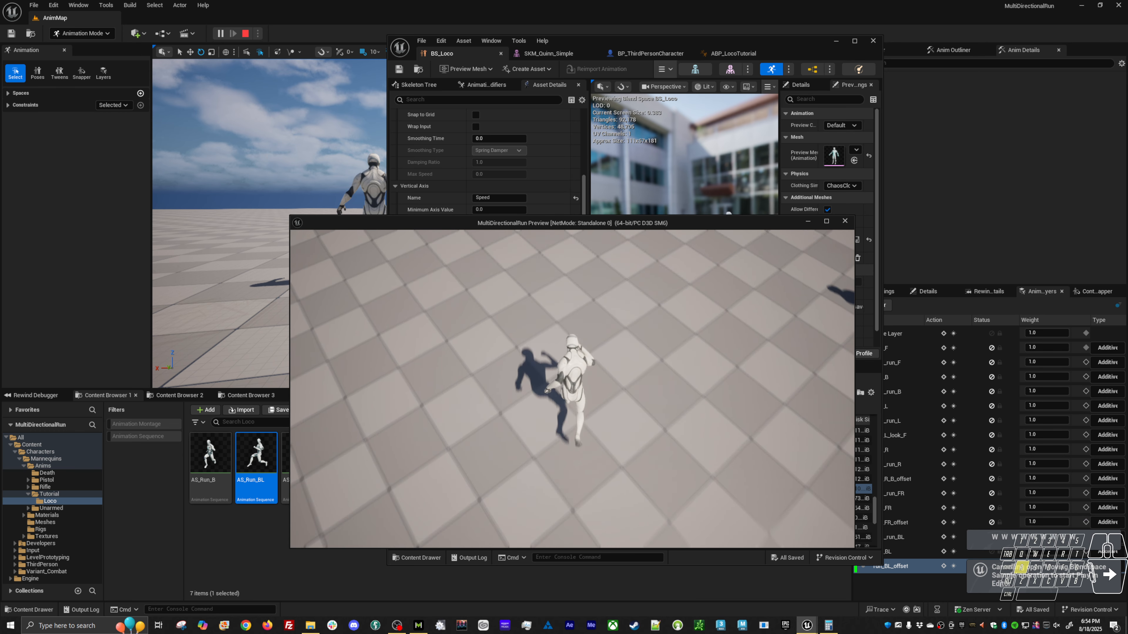
pyautogui.press('d')
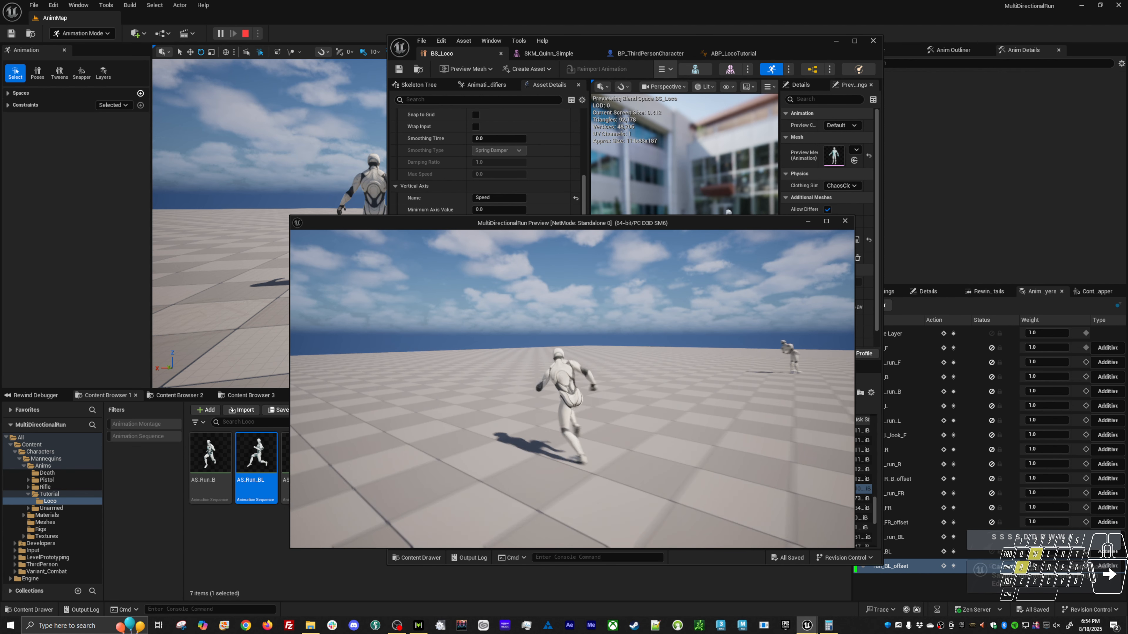
pyautogui.press('a')
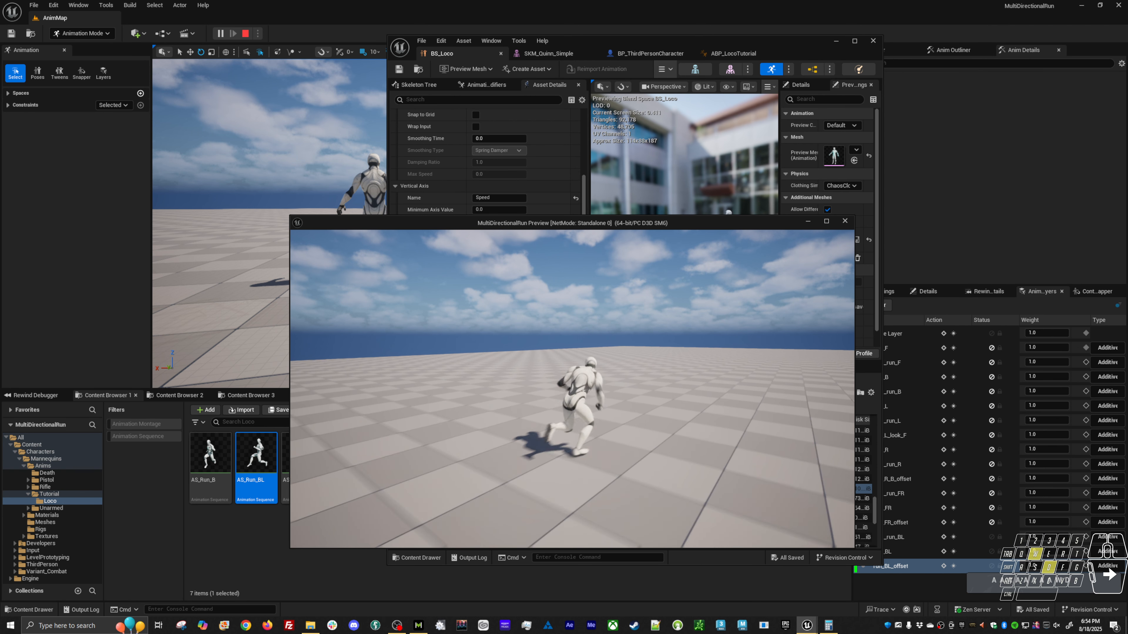
pyautogui.press('w')
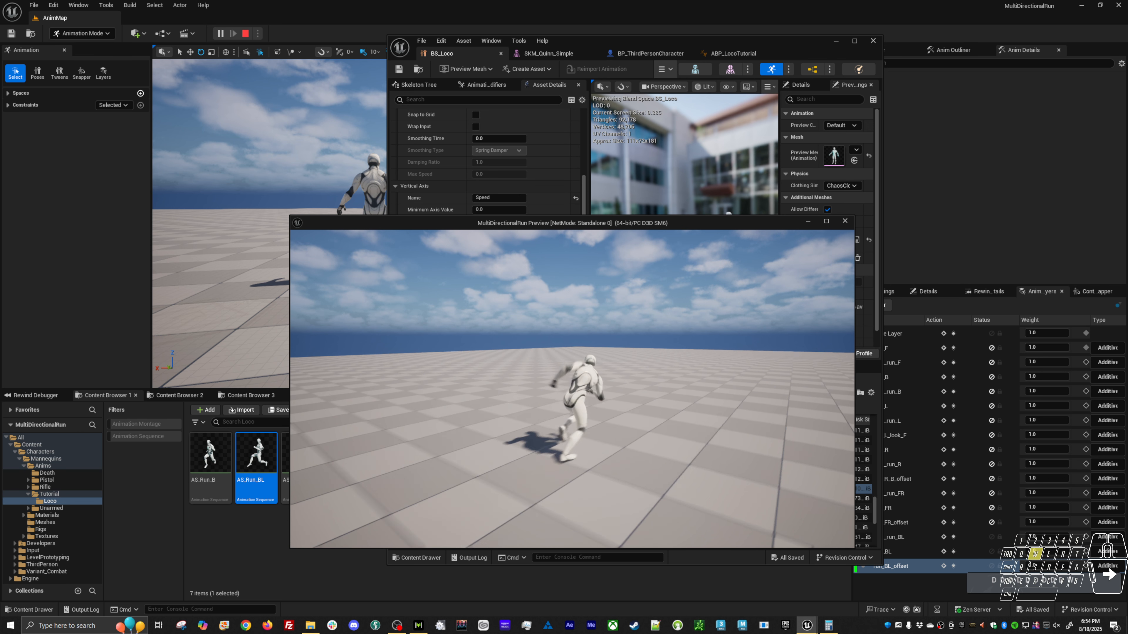
pyautogui.press('d')
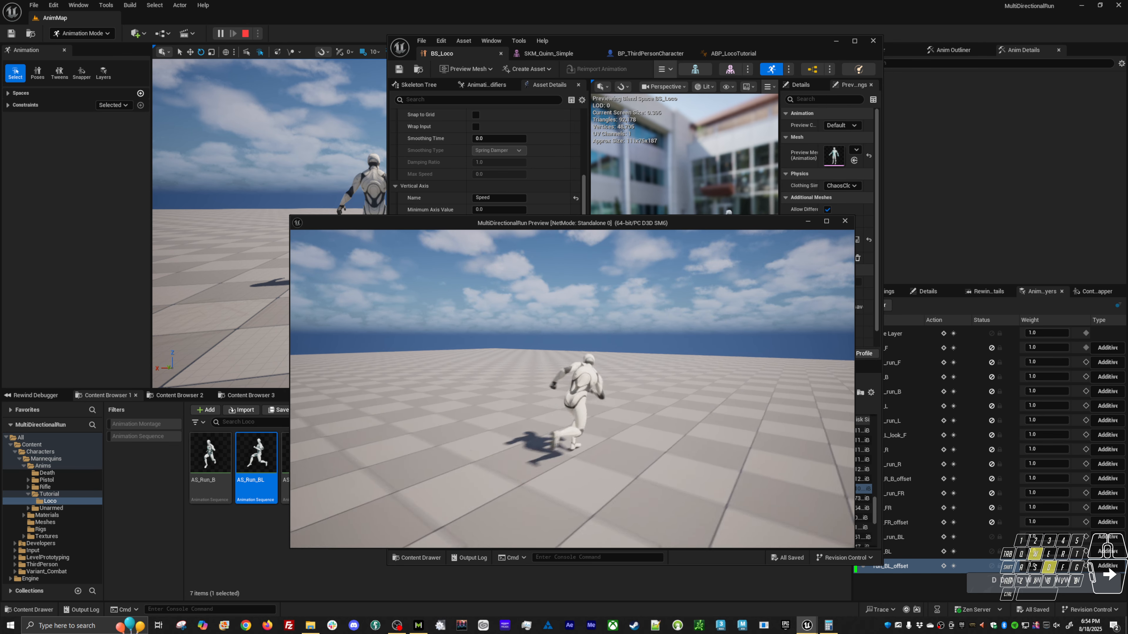
pyautogui.press('a')
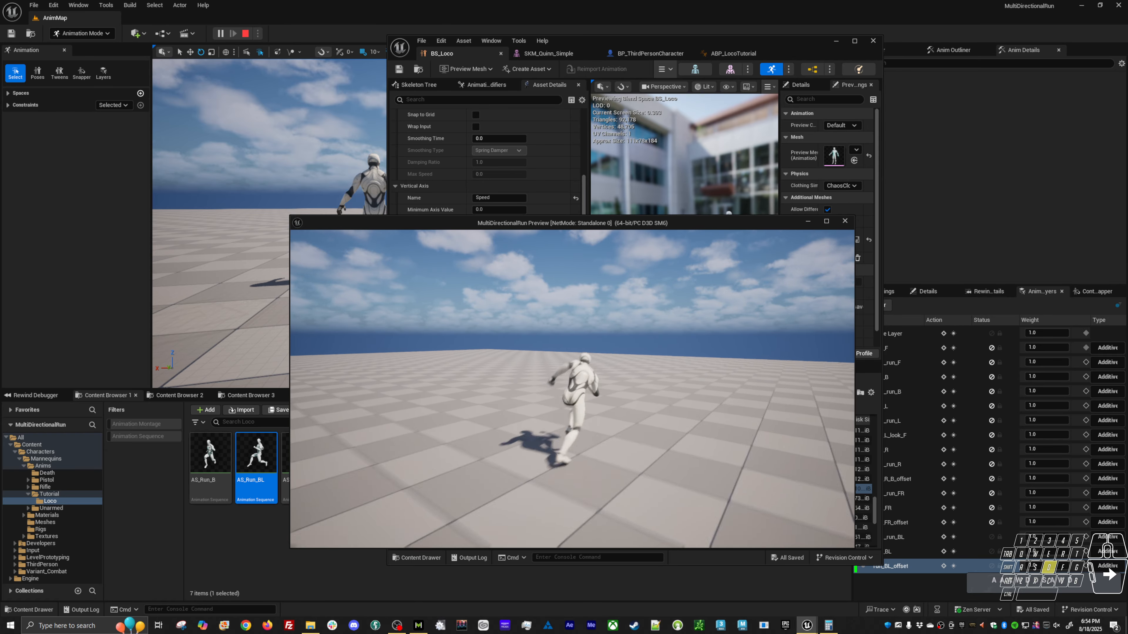
pyautogui.press('s')
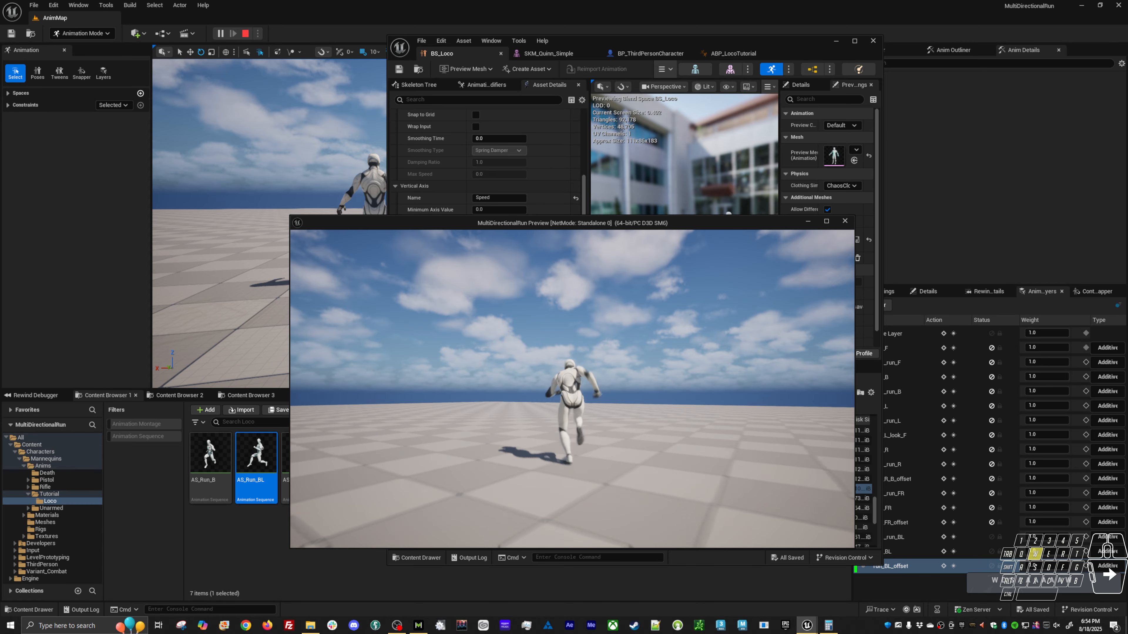
pyautogui.press('d')
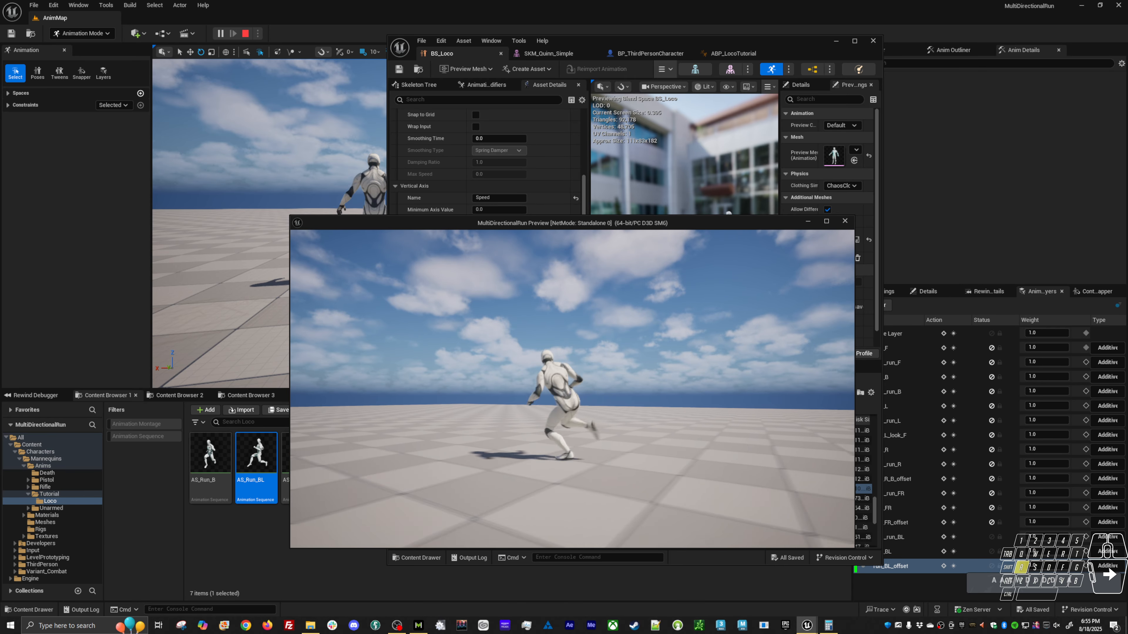
pyautogui.press('w')
pyautogui.press('Escape')
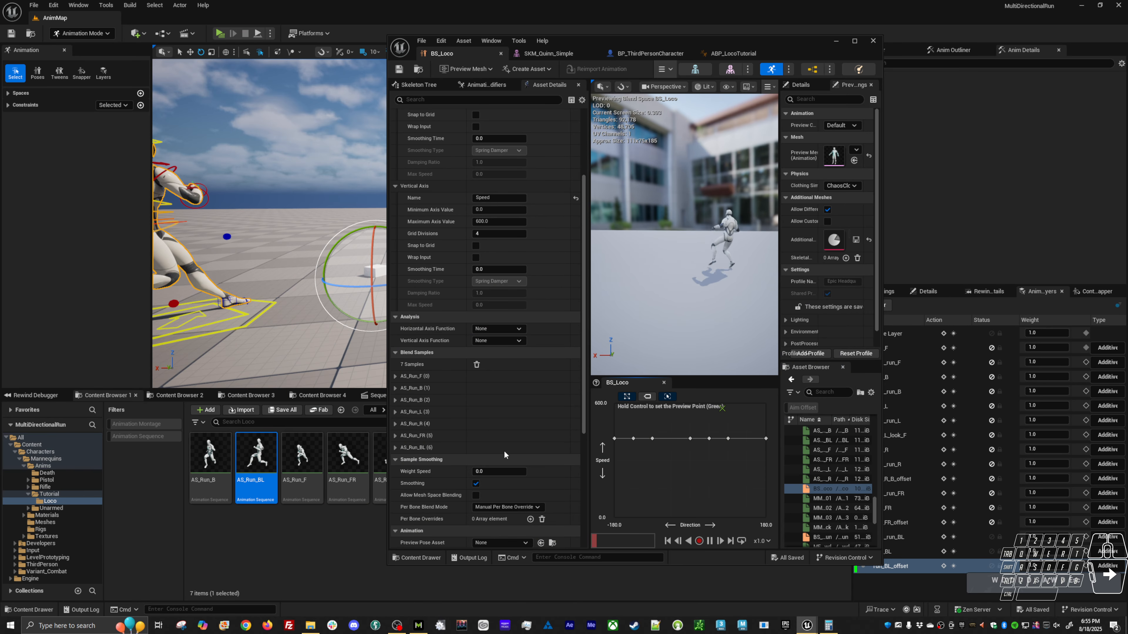
# Set the Sample Smoothing weight speed of BS_Loco to 1.0.
pyautogui.scroll(-3, 504, 449)
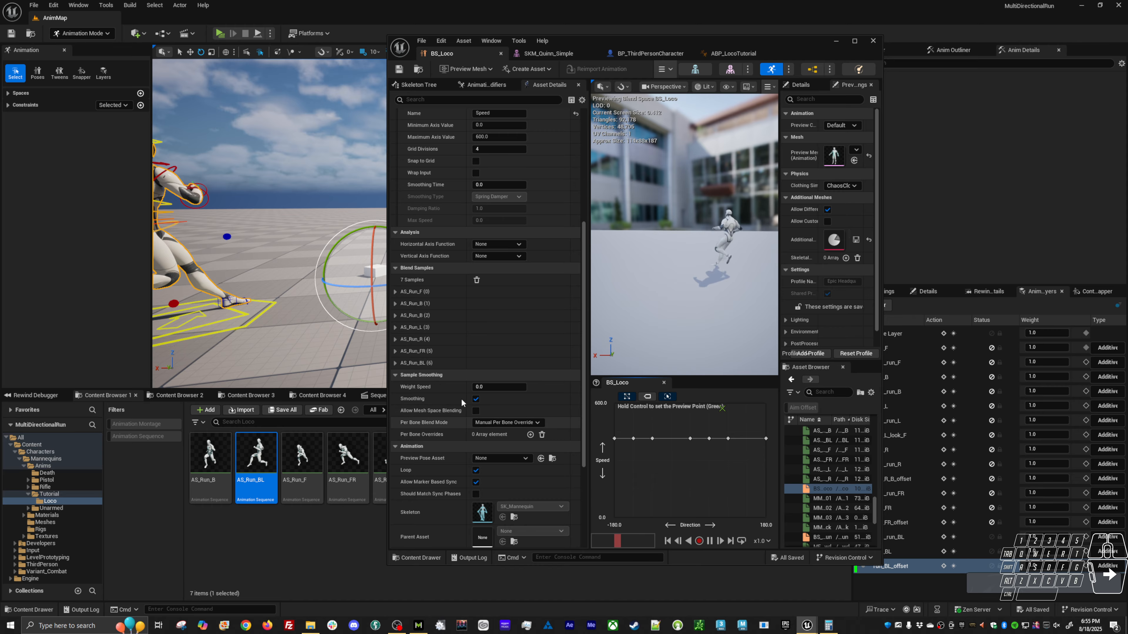
pyautogui.click(488, 386)
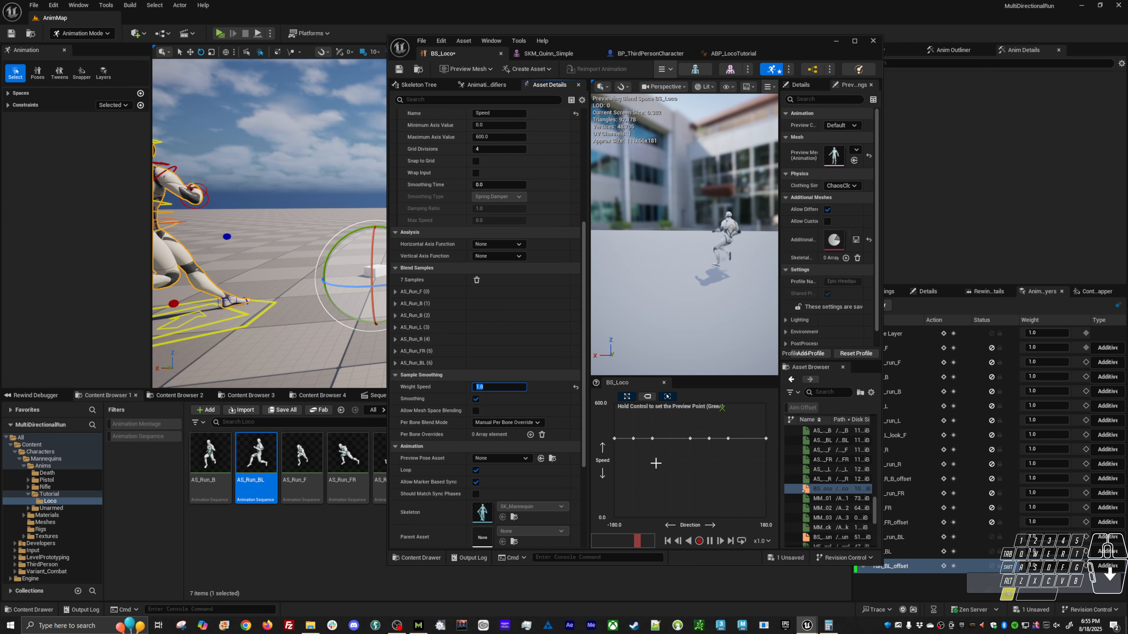
# Add a per-bone override for spine_01 to the BS_Loco sample smoothing, with a weight speed of 2.0.
pyautogui.press('ctrl')
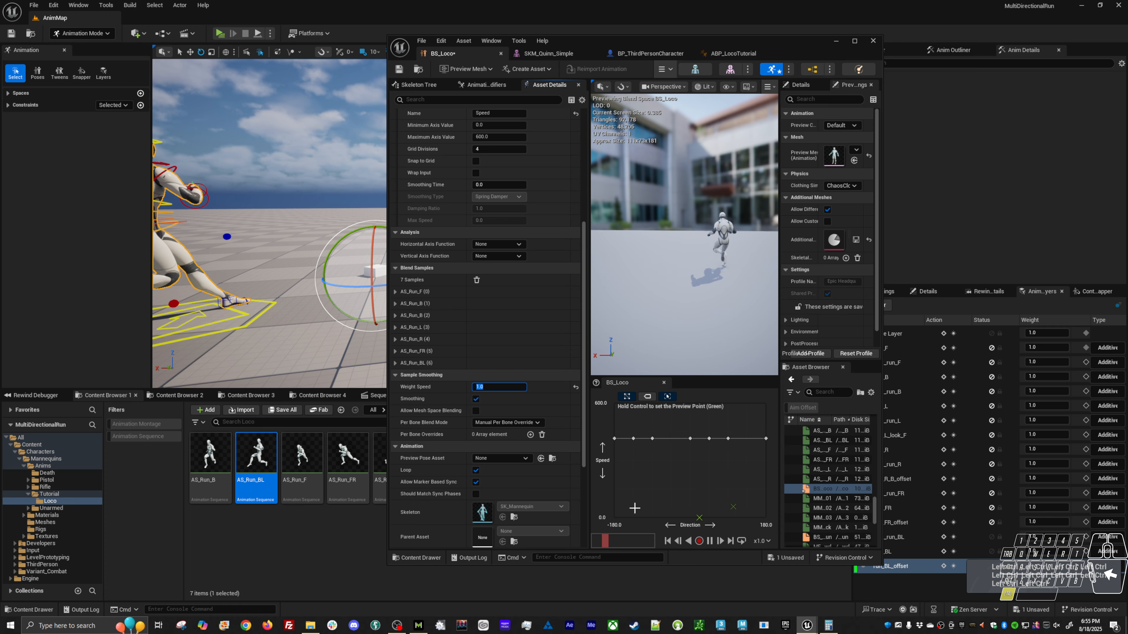
pyautogui.click(530, 435)
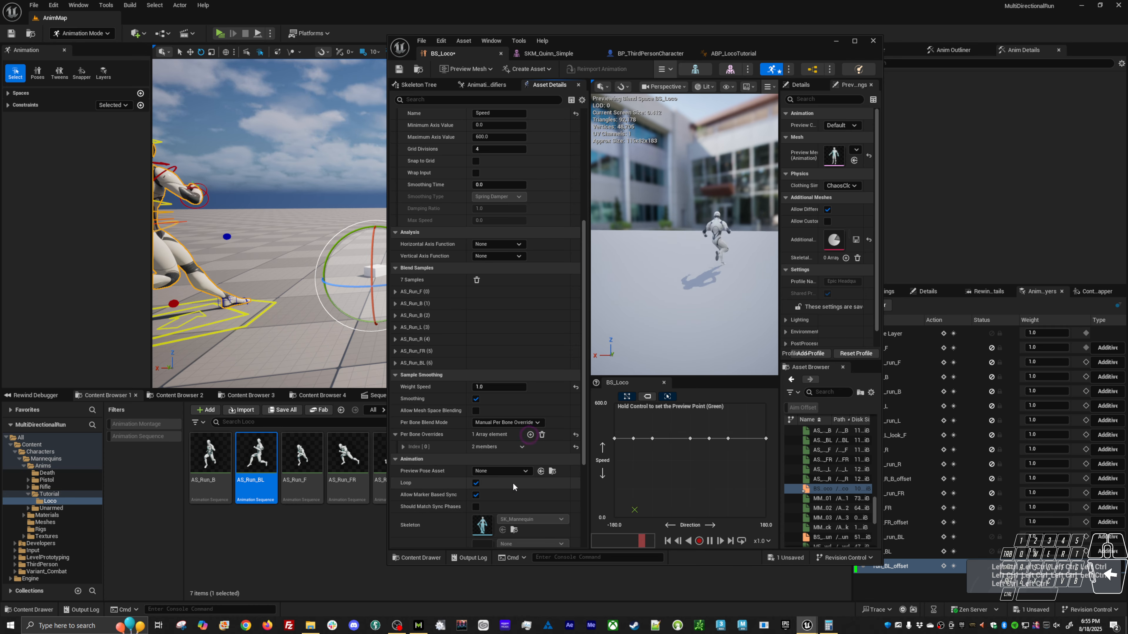
pyautogui.click(401, 446)
pyautogui.click(511, 460)
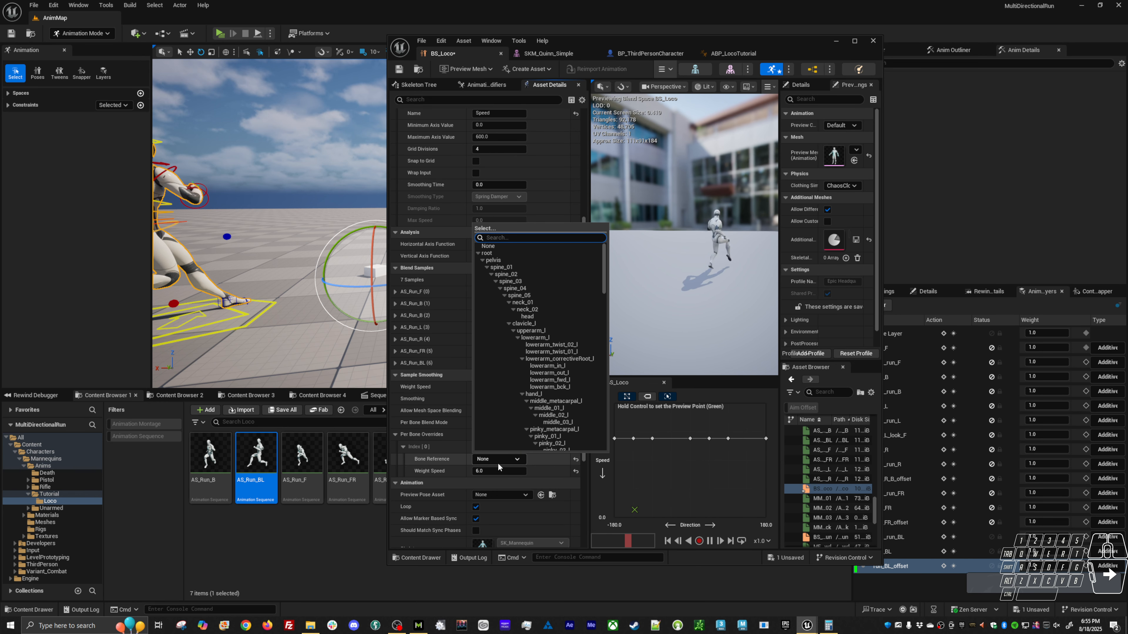
pyautogui.click(517, 267)
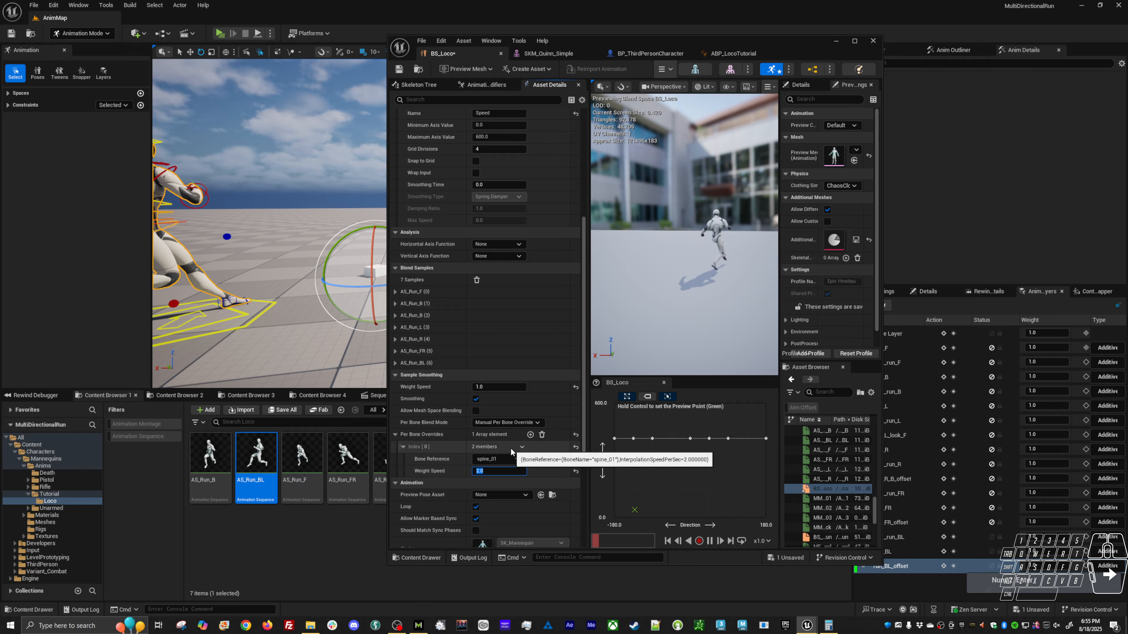
pyautogui.write('2')
pyautogui.press('Return')
# Preview the directions in the blend space and play-test forward, sideways and diagonal runs to examine the spine blending.
pyautogui.press('ctrl')
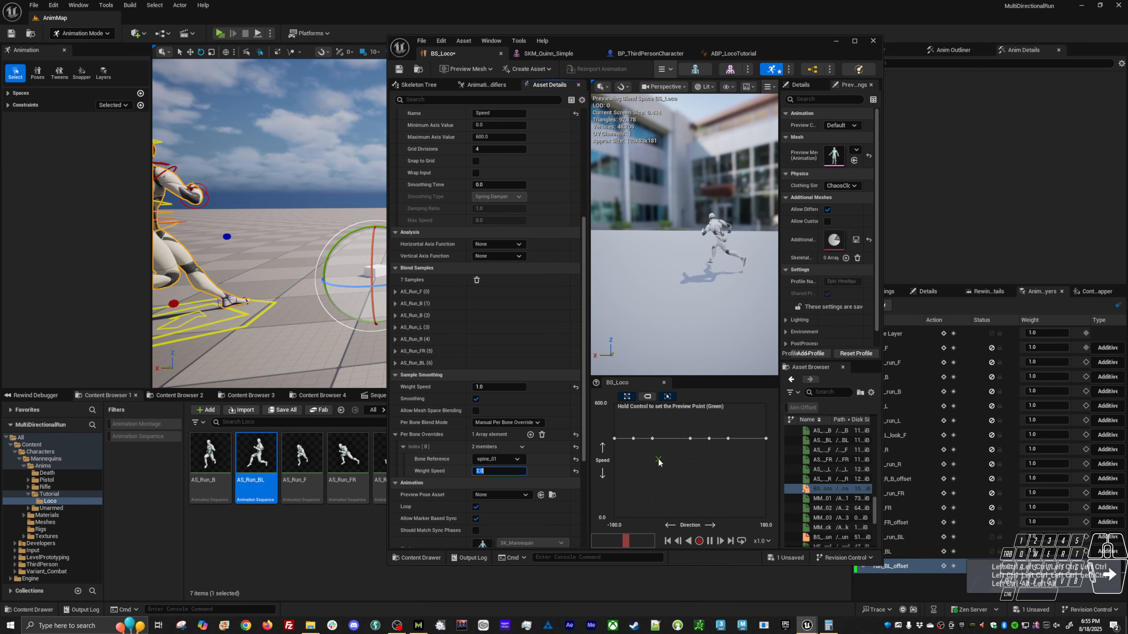
pyautogui.hotkey('alt', 'p')
pyautogui.hotkey('w', 'a')
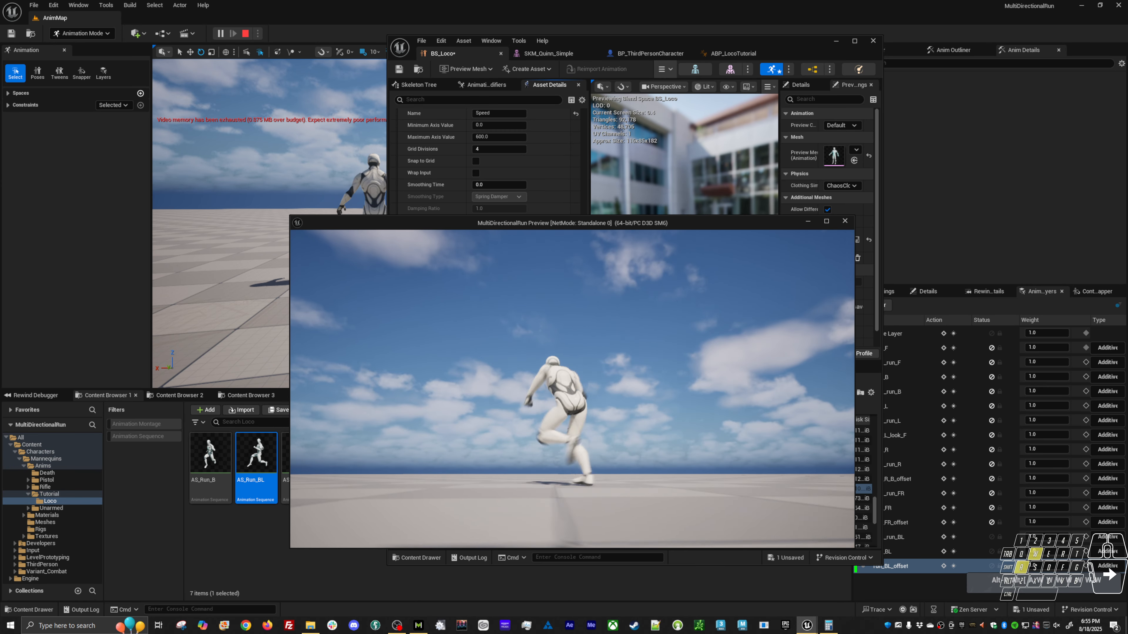
pyautogui.press('d')
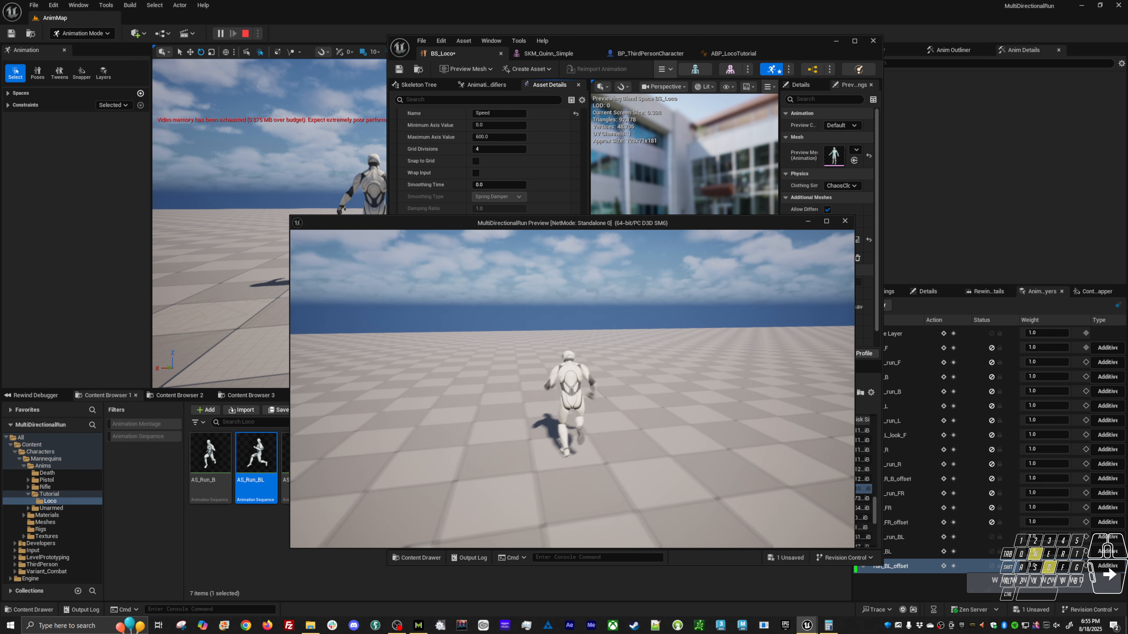
pyautogui.press('a')
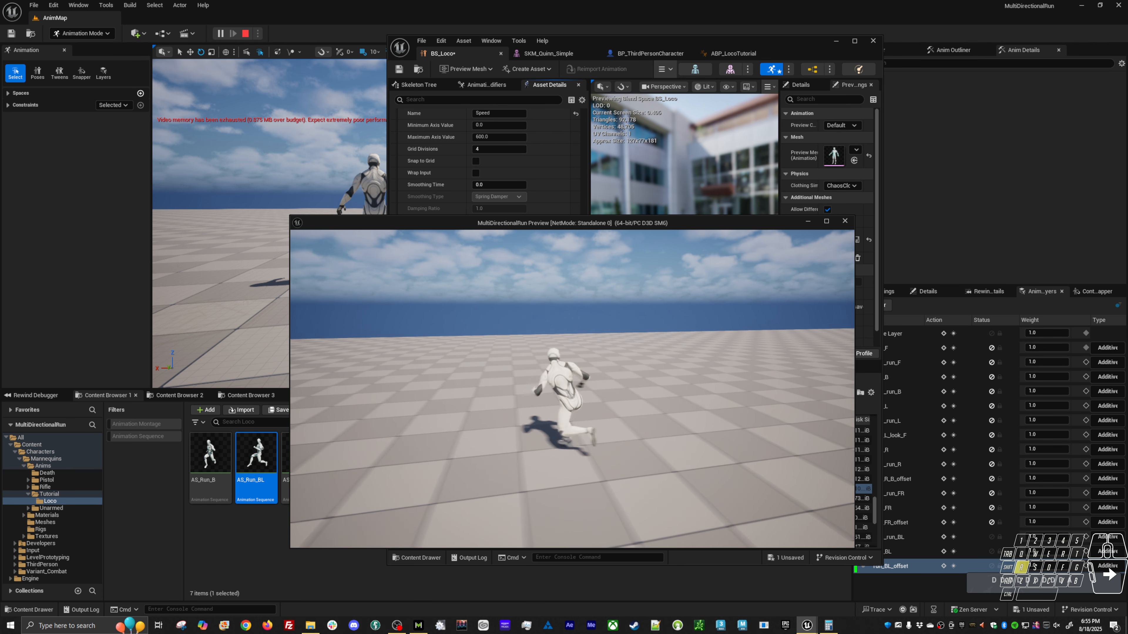
pyautogui.press('d')
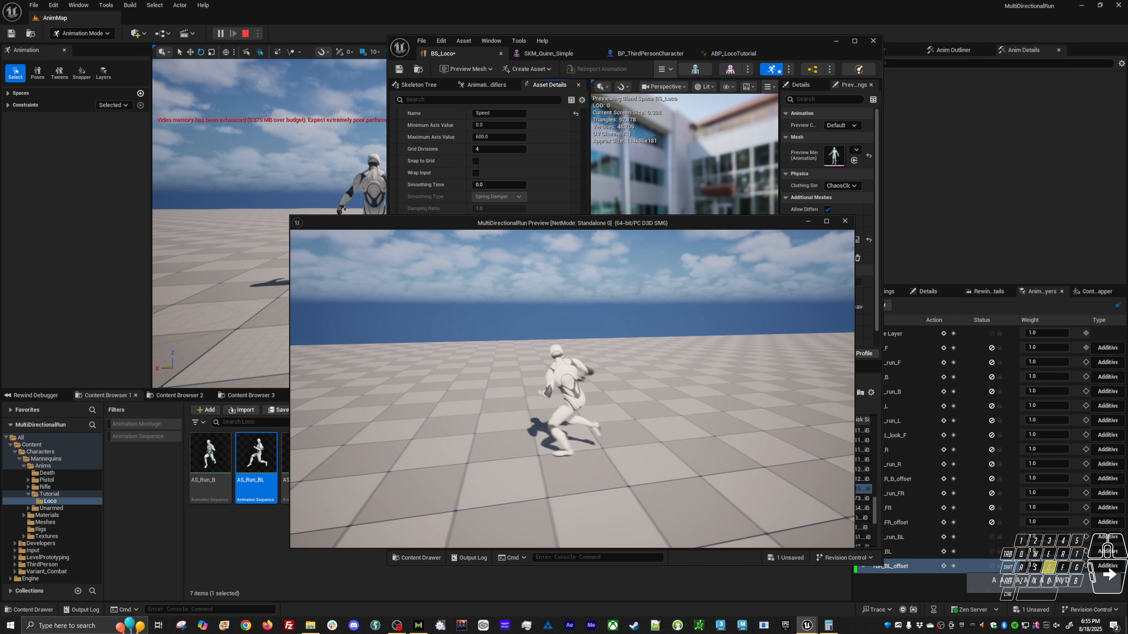
pyautogui.press('w')
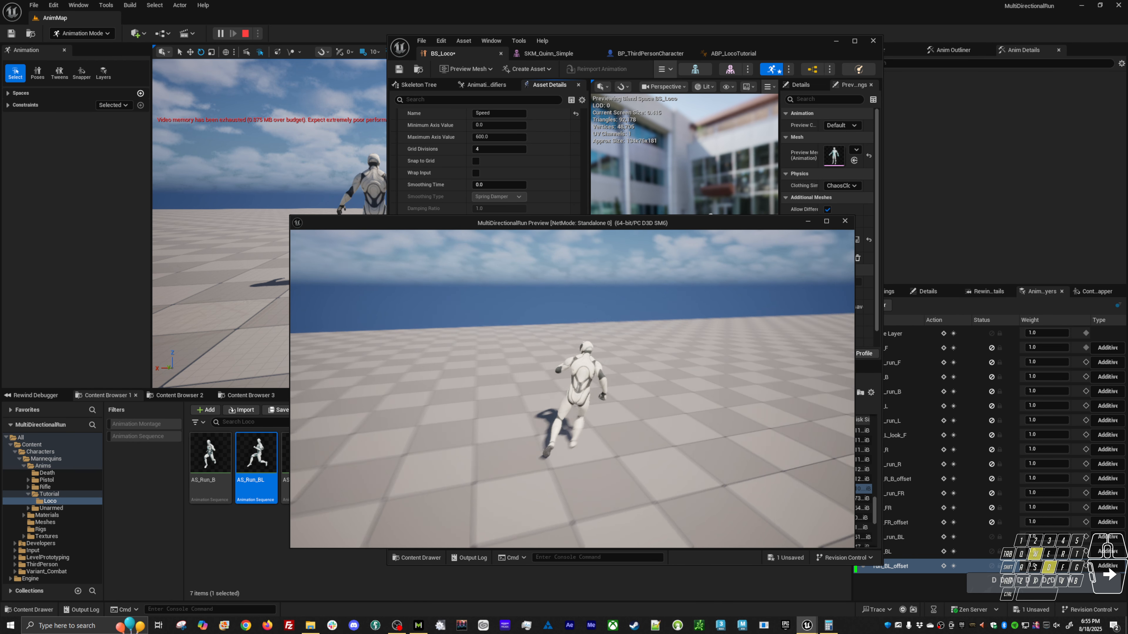
pyautogui.press('Escape')
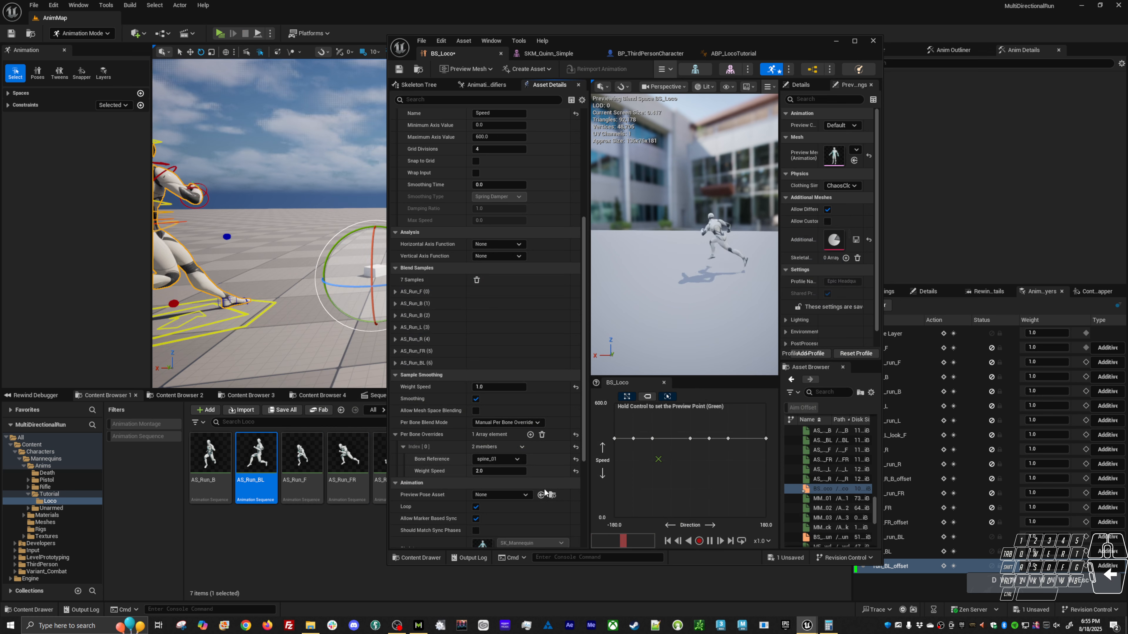
# Add a second per-bone override for the pelvis, and set the spine_01 override's weight speed to 1.0.
pyautogui.click(530, 435)
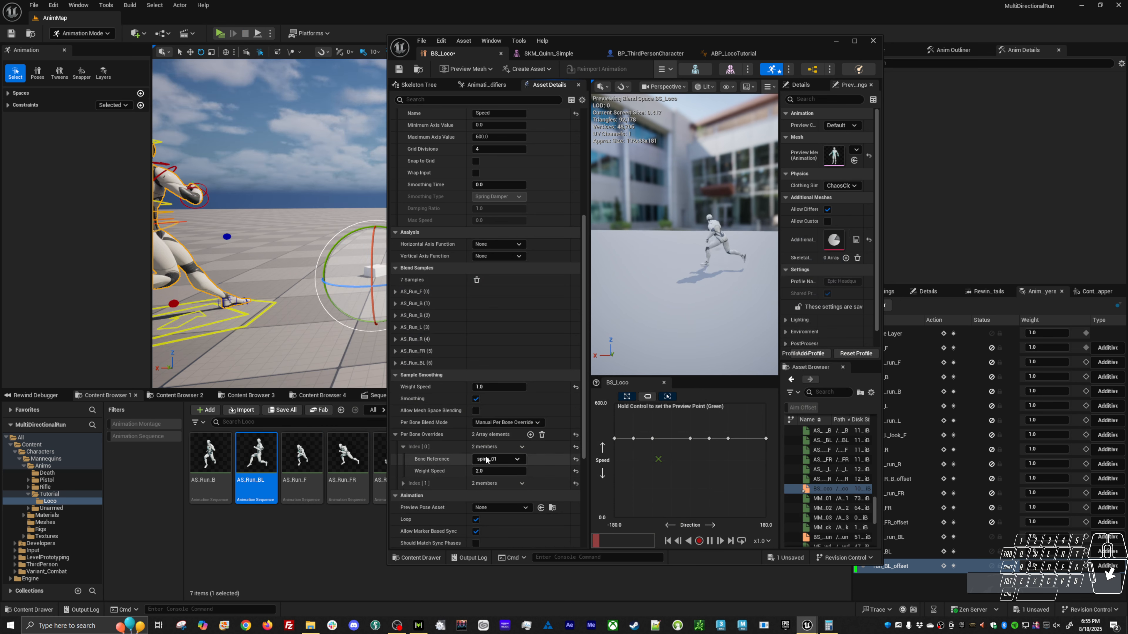
pyautogui.click(402, 483)
pyautogui.click(493, 495)
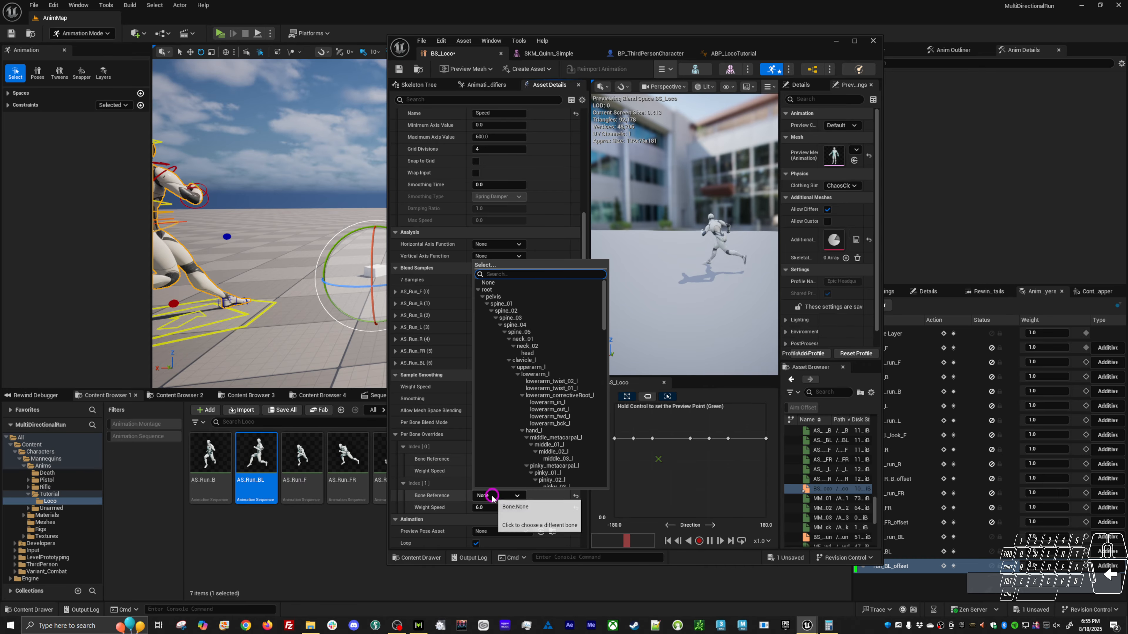
pyautogui.click(493, 297)
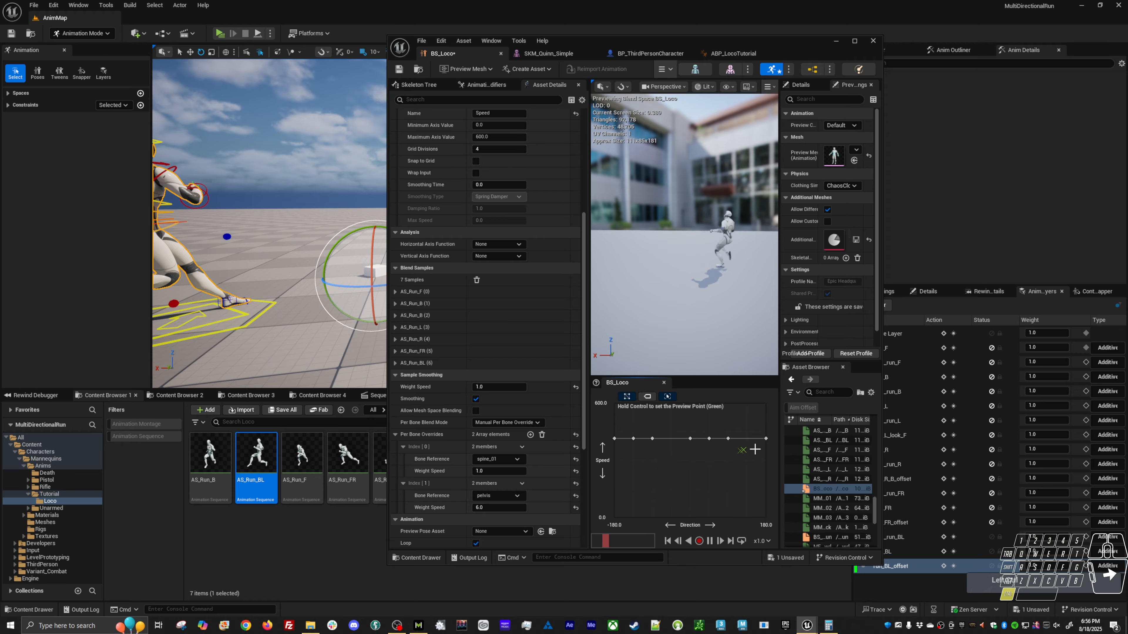
# Examine the direction blends up close in the BS_Loco preview and by play-testing runs in several directions.
pyautogui.keyDown('alt'); pyautogui.moveTo(751, 318); pyautogui.dragTo(755, 309, button='right'); pyautogui.keyUp('alt')
pyautogui.keyDown('alt'); pyautogui.click(756, 309); pyautogui.keyUp('alt')
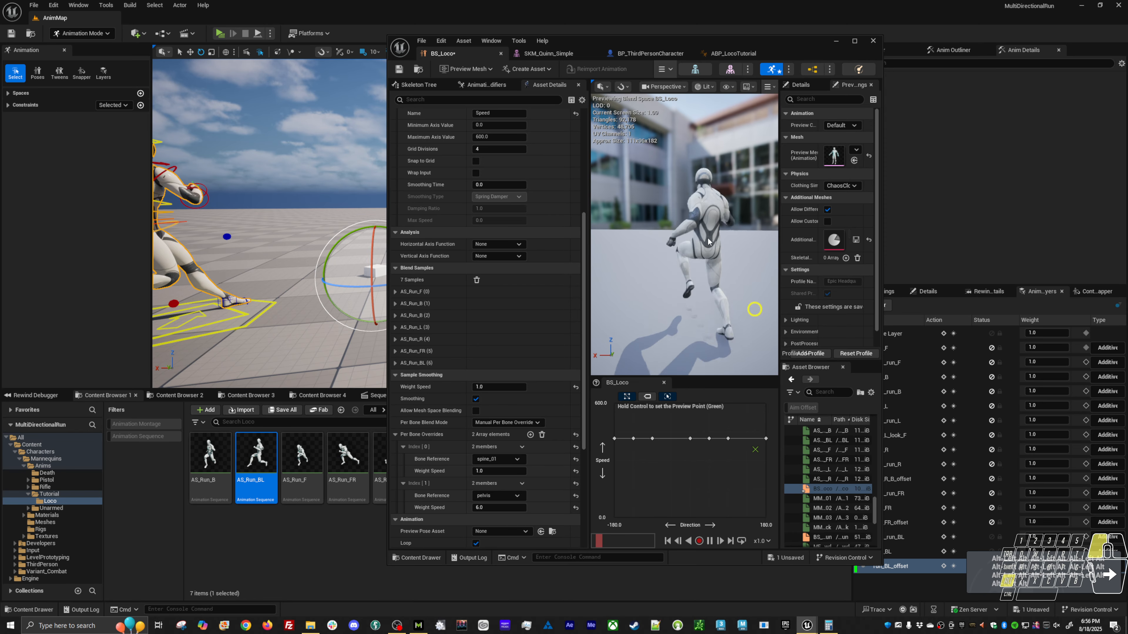
pyautogui.press('ctrl')
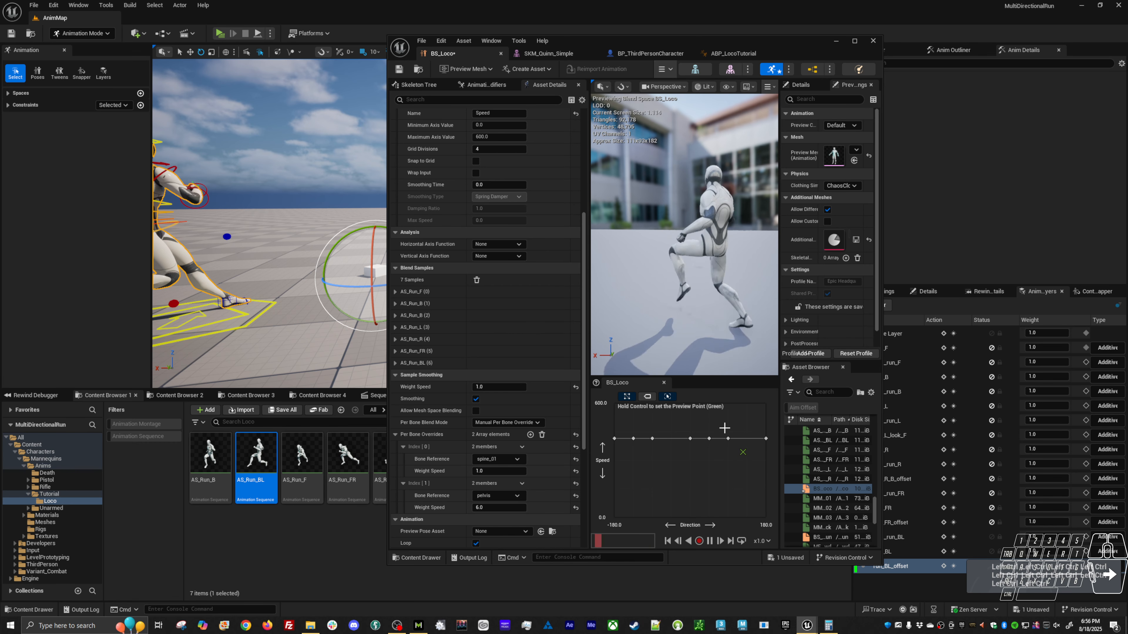
pyautogui.hotkey('alt', 'p')
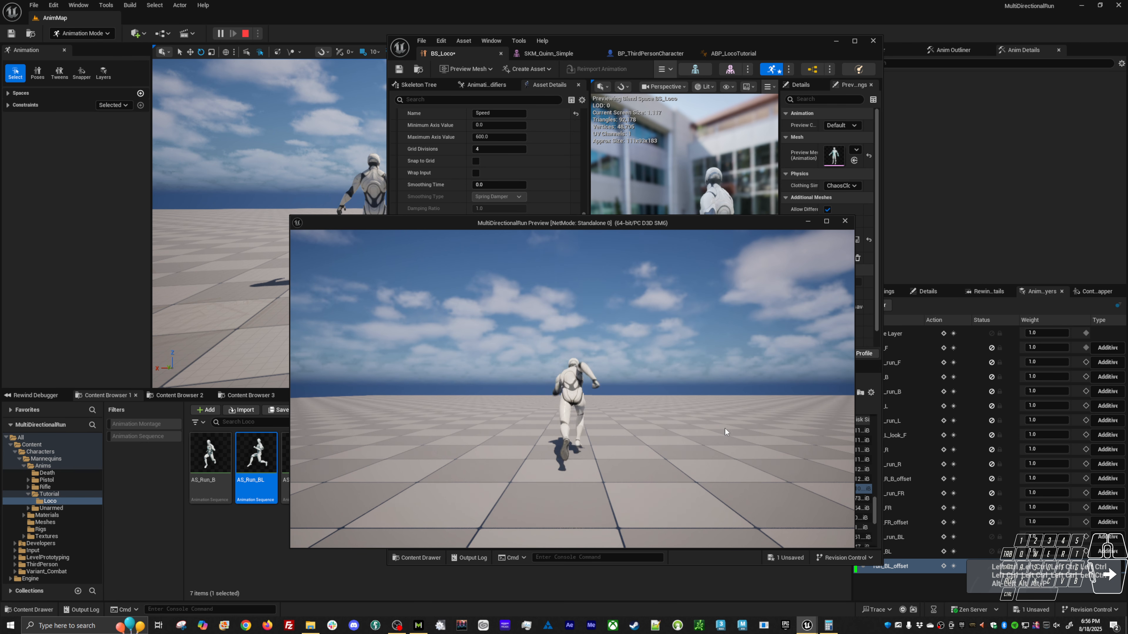
pyautogui.click(676, 394)
pyautogui.press('a')
pyautogui.press('d')
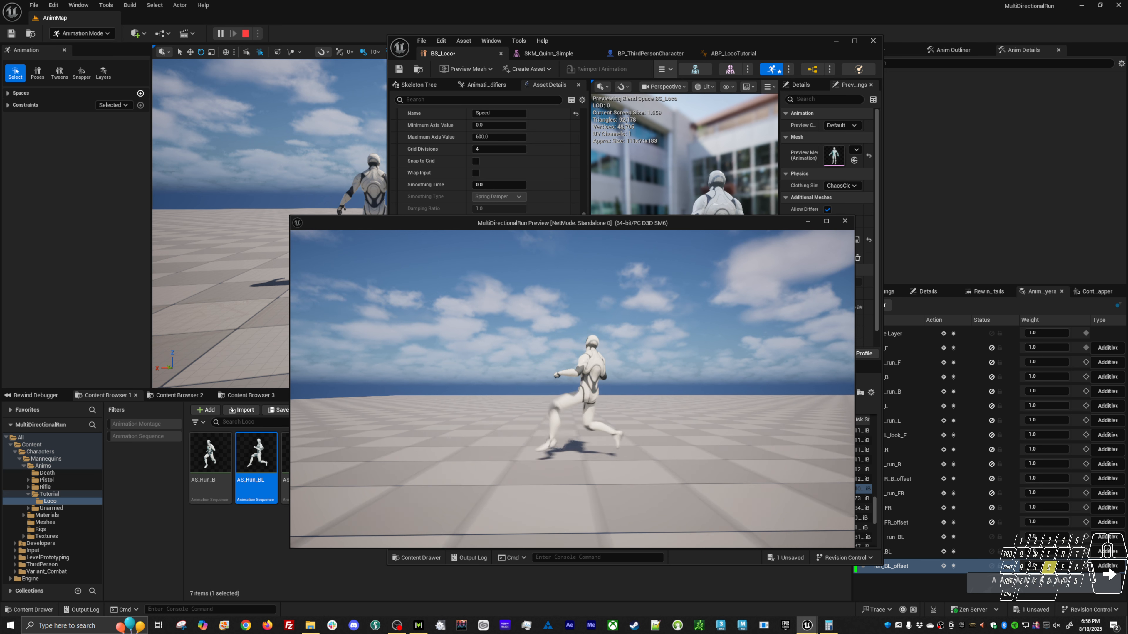
pyautogui.press('w')
pyautogui.press('a')
pyautogui.press('s')
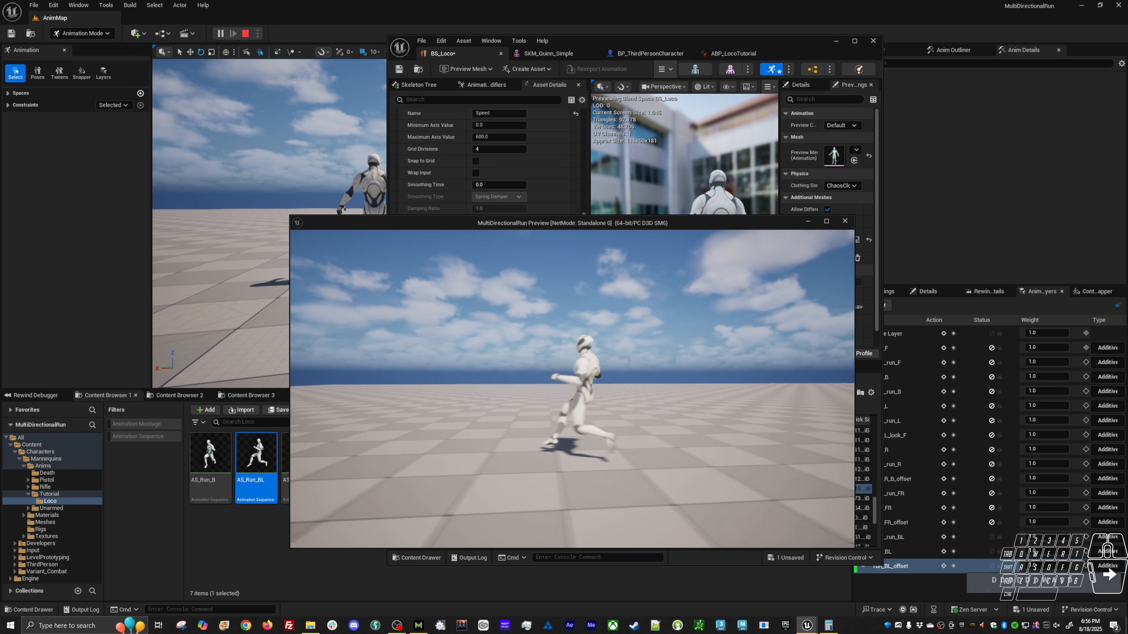
pyautogui.press('Escape')
# Set the Direction axis smoothing time to 1.0 with the Ease In/Out smoothing type, and preview the blend.
pyautogui.scroll(8, 480, 261)
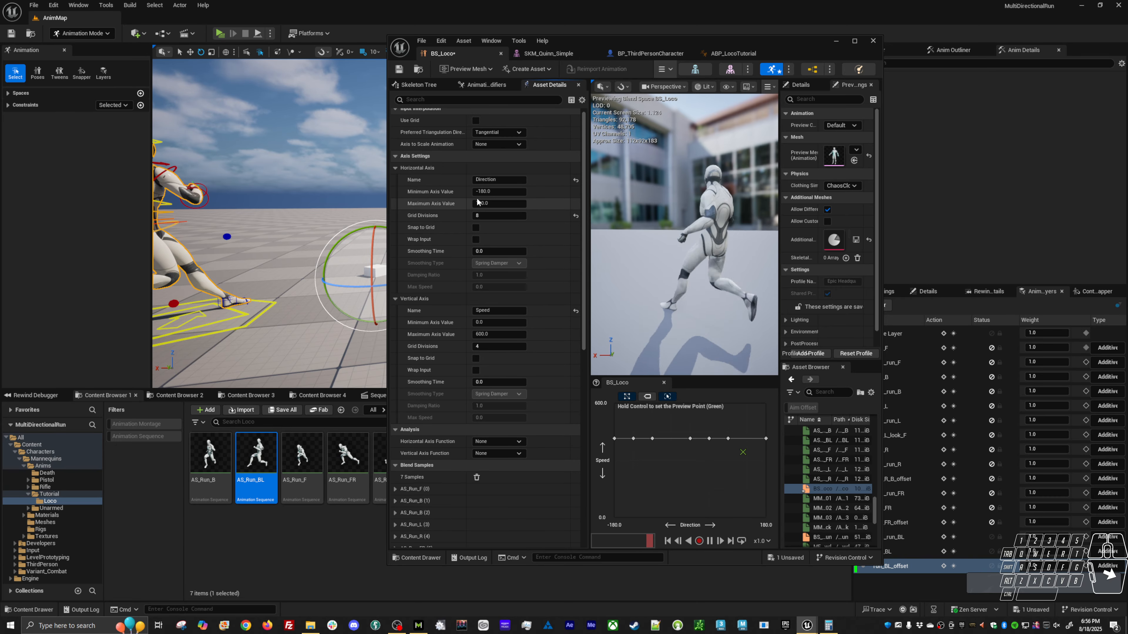
pyautogui.click(489, 252)
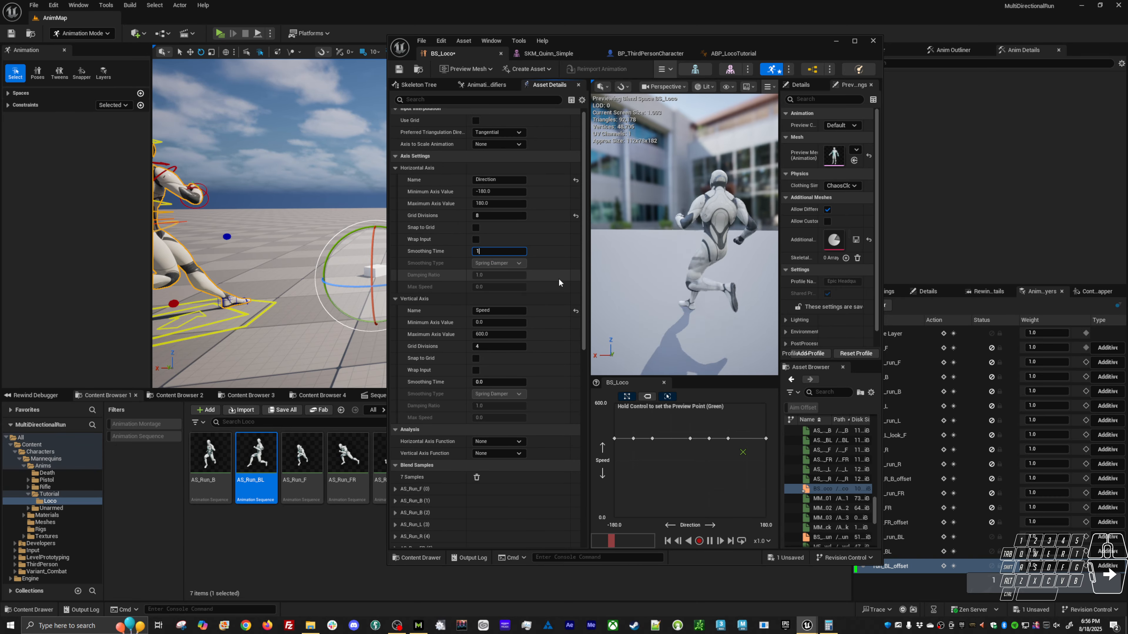
pyautogui.write('1')
pyautogui.press('Return')
pyautogui.click(520, 264)
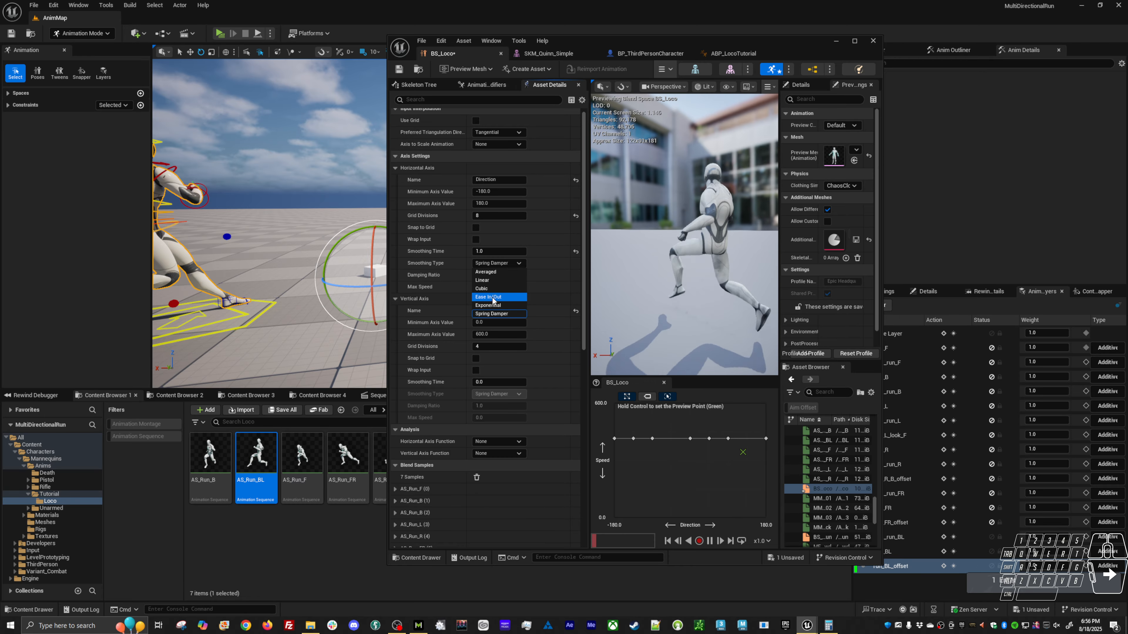
pyautogui.click(487, 297)
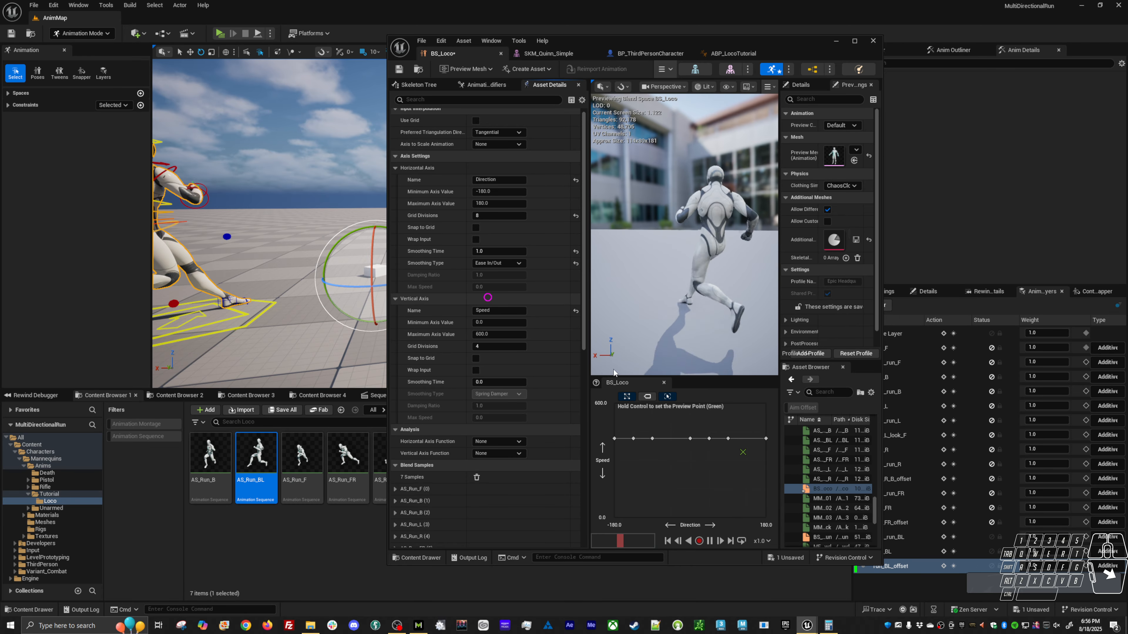
pyautogui.keyDown('ctrl'); pyautogui.click(674, 457); pyautogui.keyUp('ctrl')
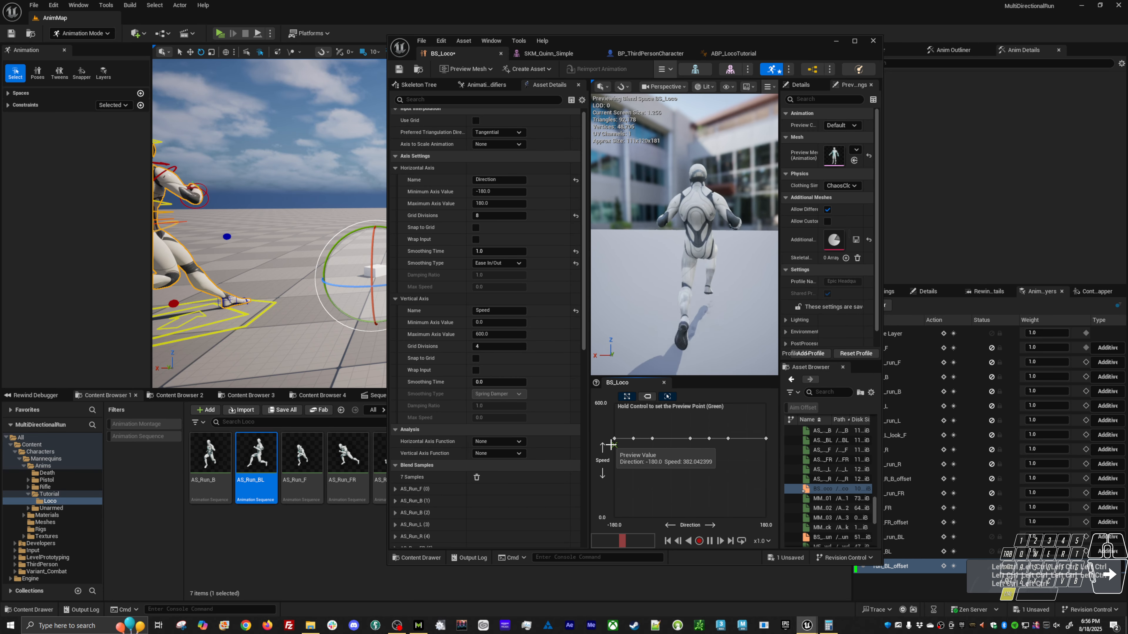
# Try the preview with the Sample Smoothing weight speed reset to 0.0, and set it back to 1.0.
pyautogui.scroll(-5, 491, 483)
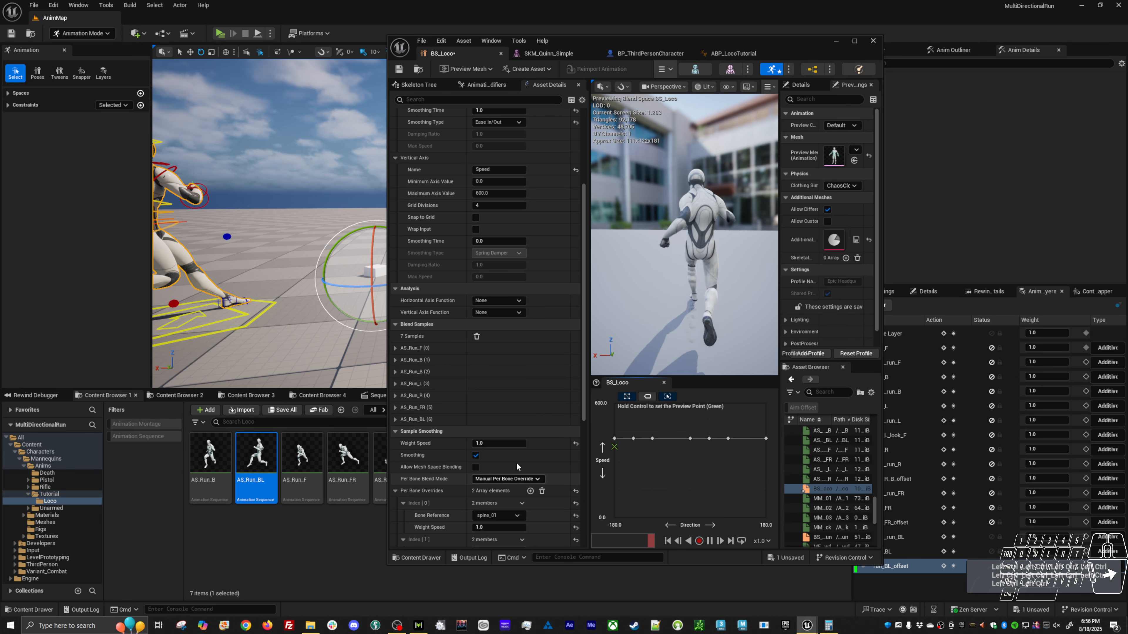
pyautogui.click(575, 443)
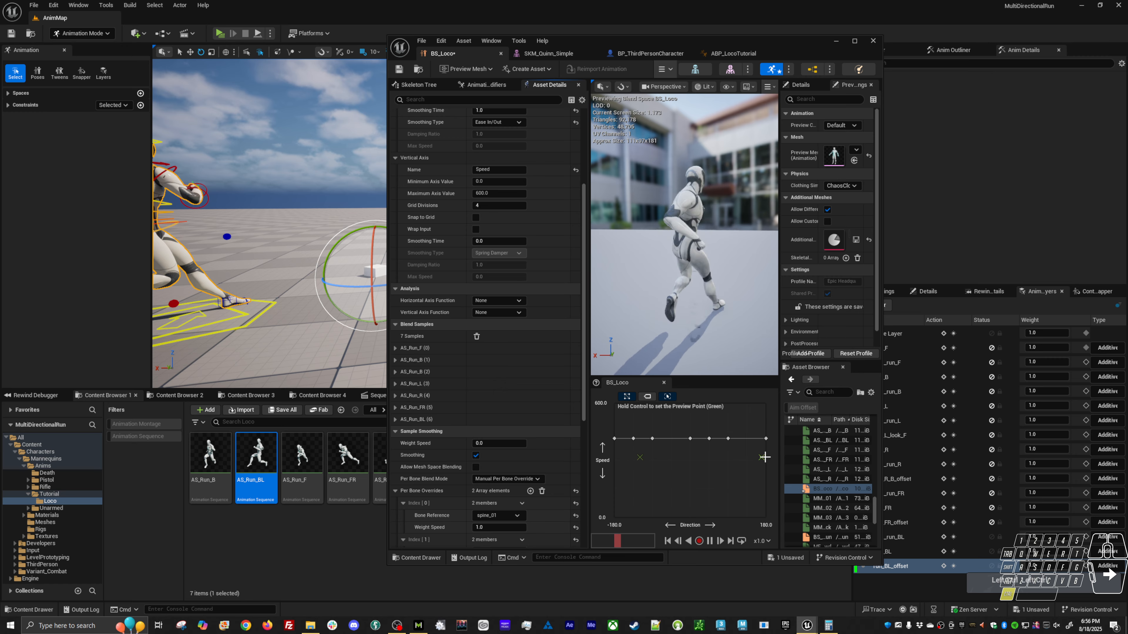
pyautogui.press('ctrl')
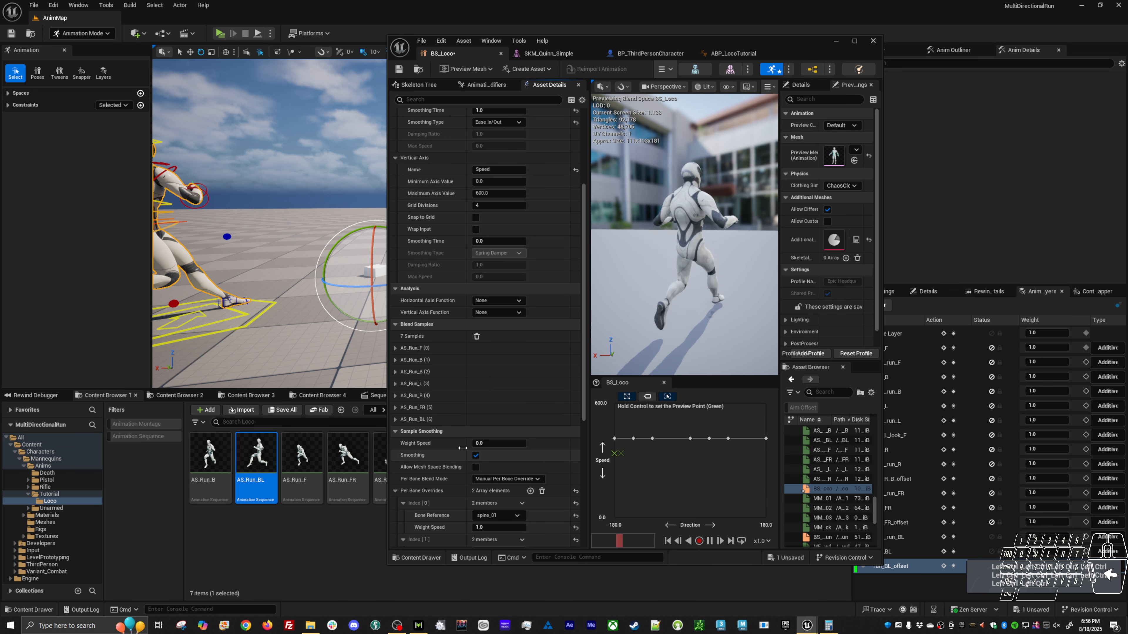
pyautogui.click(493, 443)
pyautogui.write('1')
pyautogui.press('Return')
# Play-test repeated changes between left and right runs to examine the smoothed Direction axis.
pyautogui.hotkey('alt', 'p')
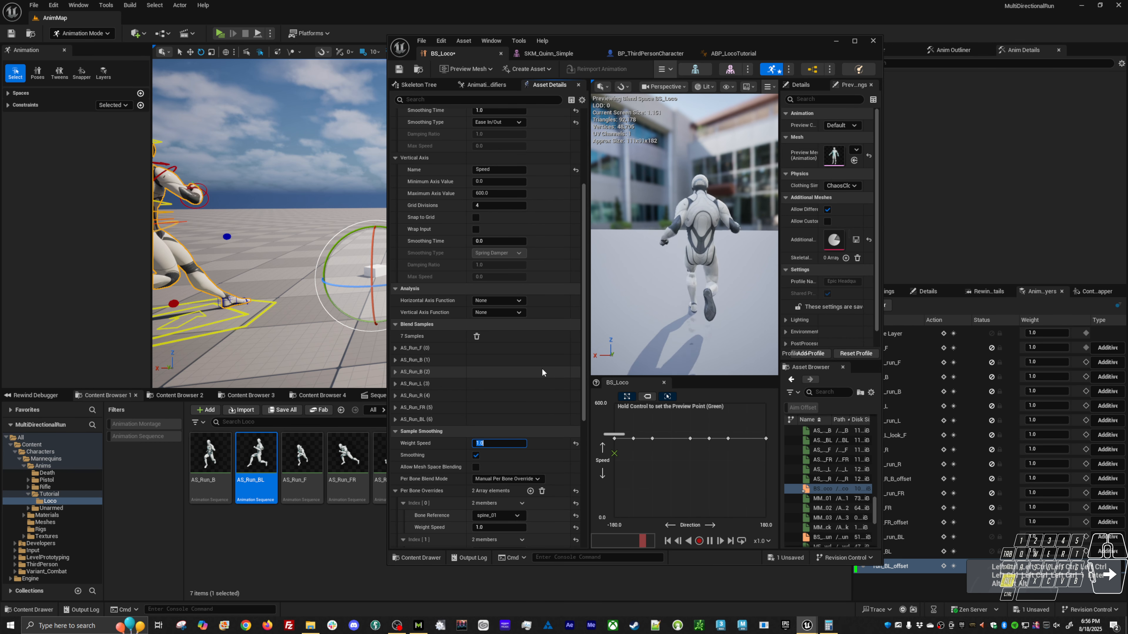
pyautogui.press('a')
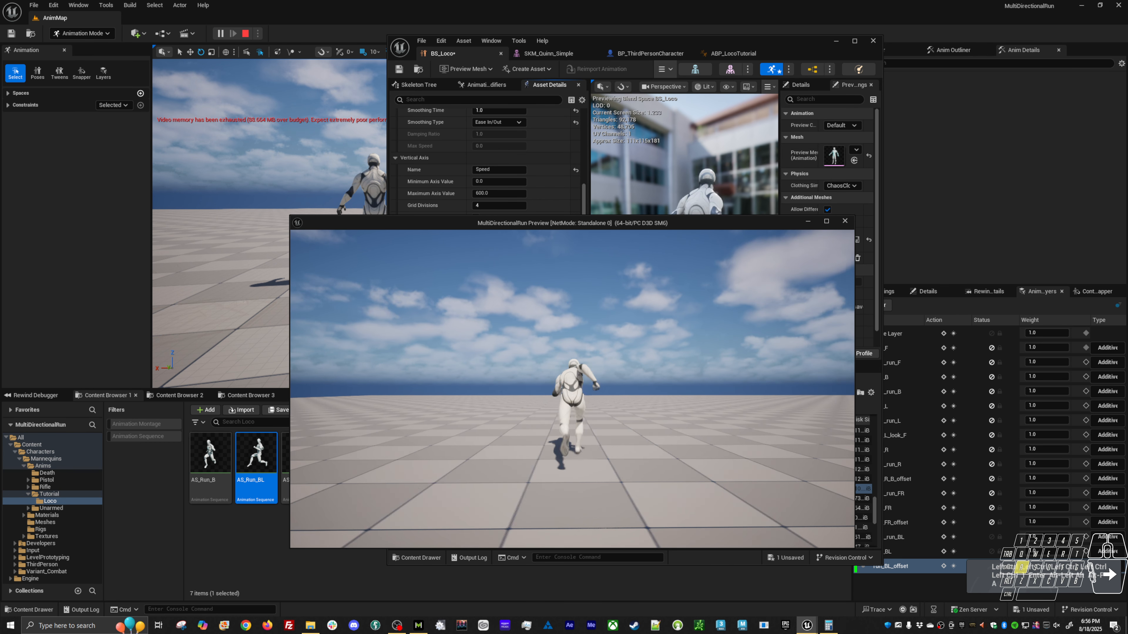
pyautogui.press('w')
pyautogui.press('d')
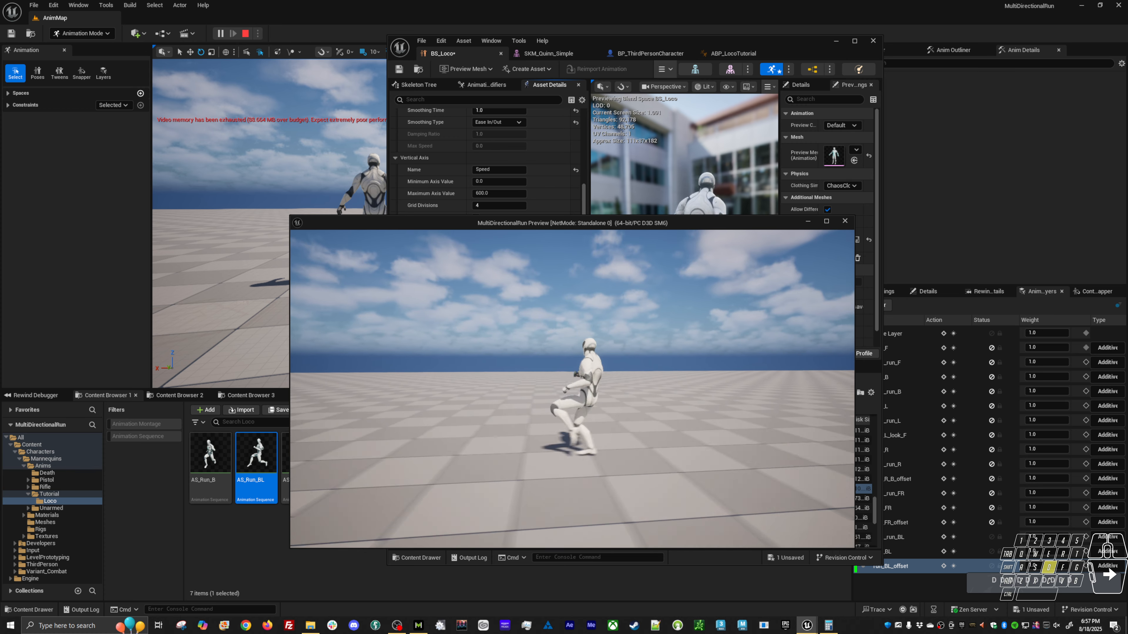
pyautogui.press('a')
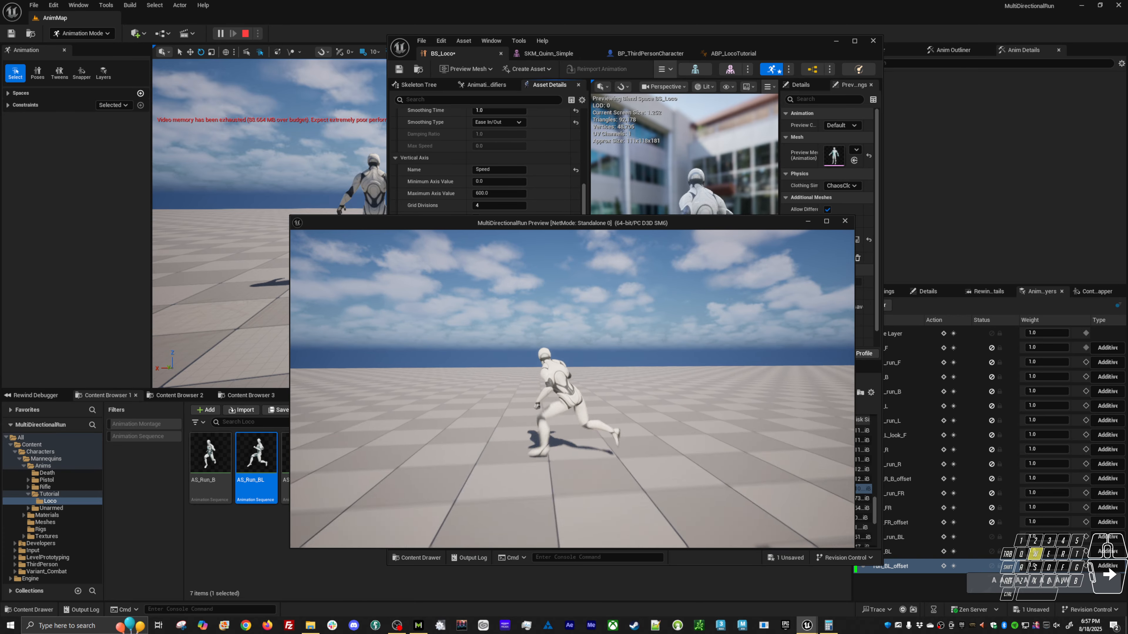
pyautogui.press('d')
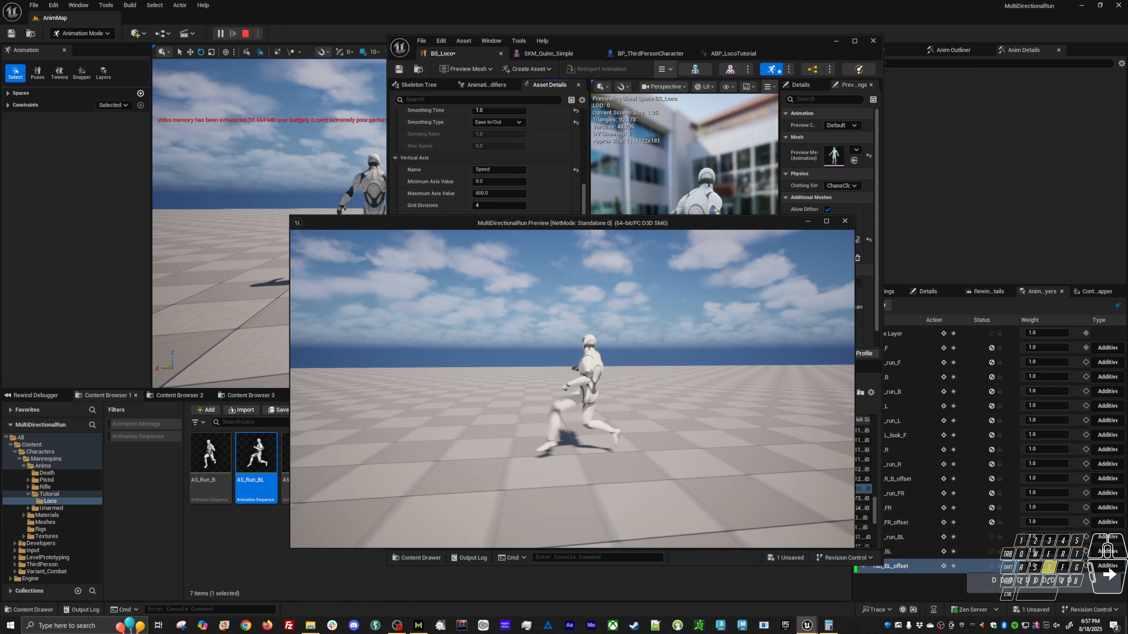
pyautogui.press('a')
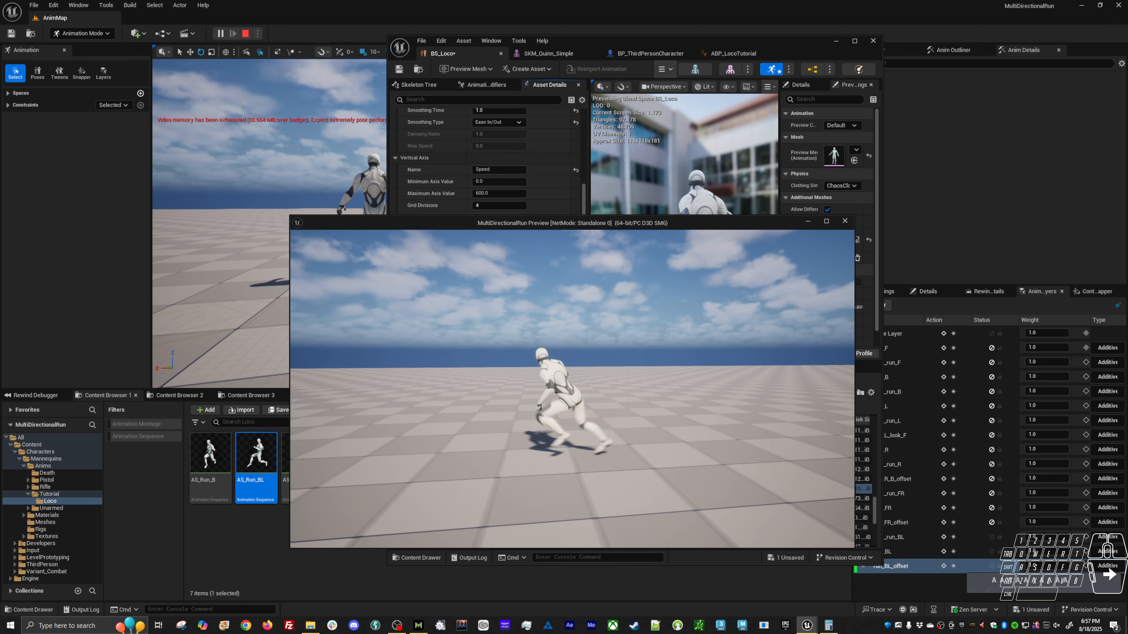
pyautogui.press('Escape')
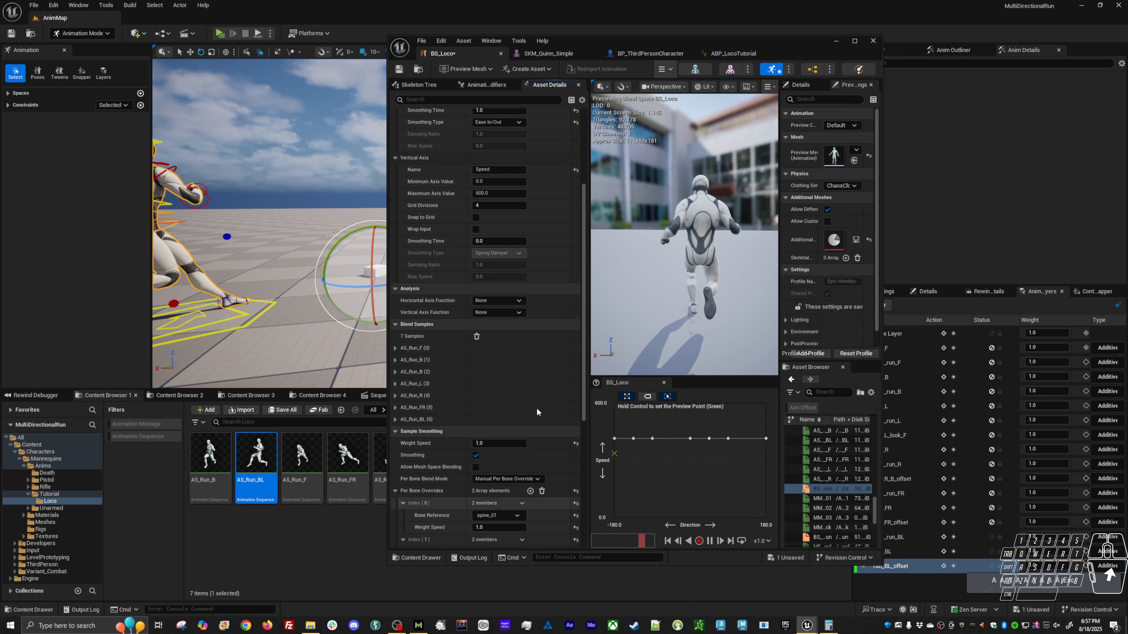
pyautogui.scroll(2, 524, 326)
pyautogui.scroll(5, 559, 377)
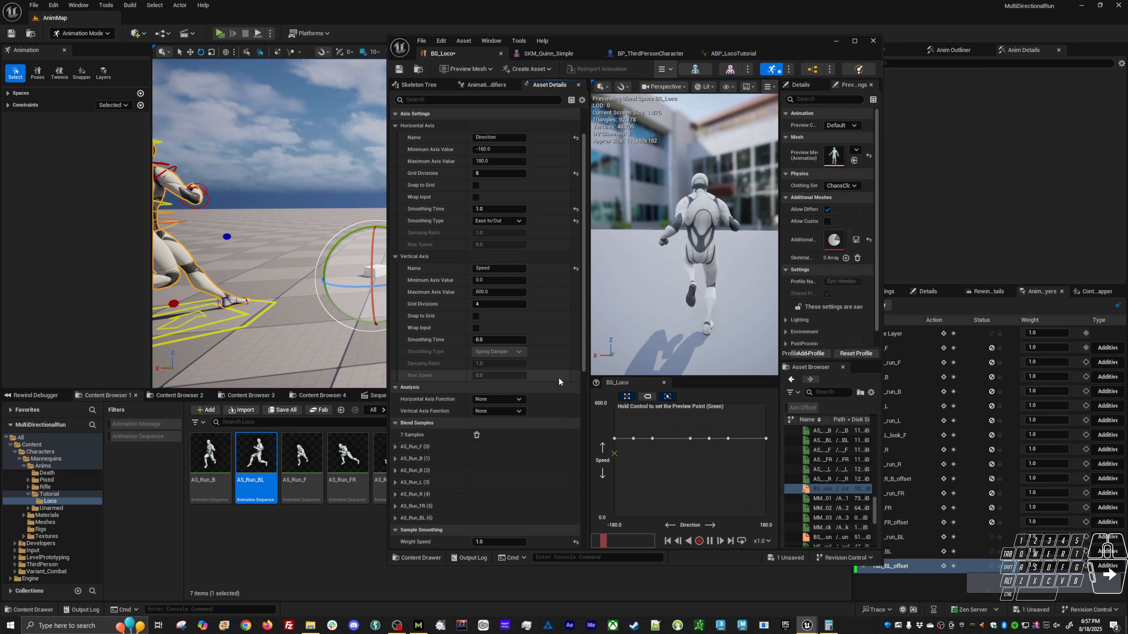
# Reset the Direction axis smoothing time to 0.0, save BS_Loco, and switch to ABP_LocoTutorial.
pyautogui.click(575, 208)
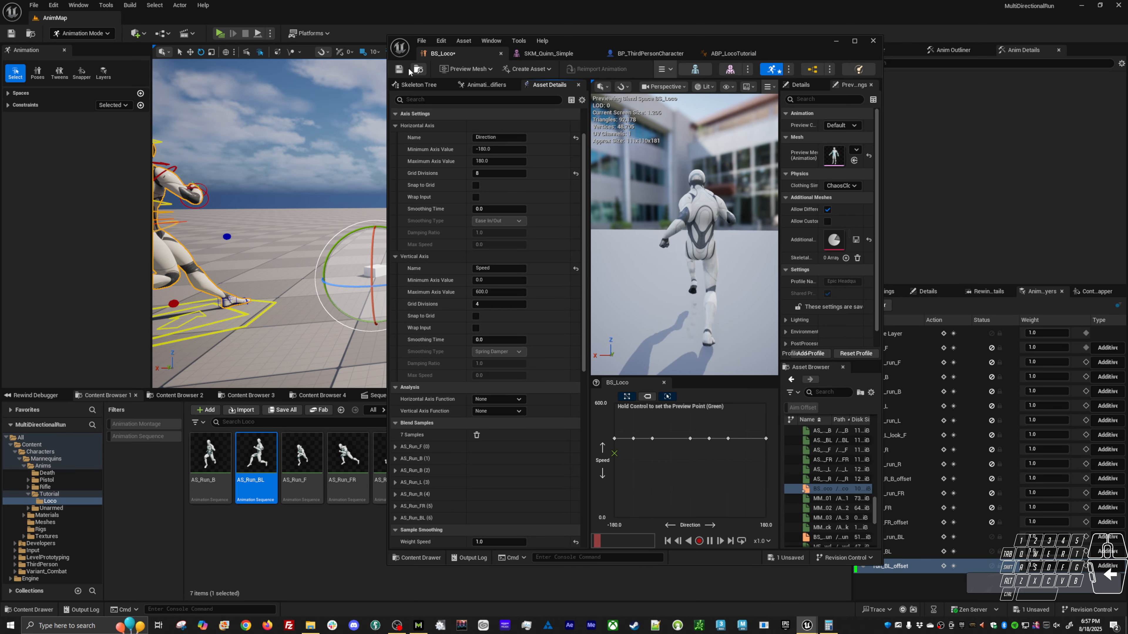
pyautogui.hotkey('ctrl', 's')
pyautogui.click(748, 55)
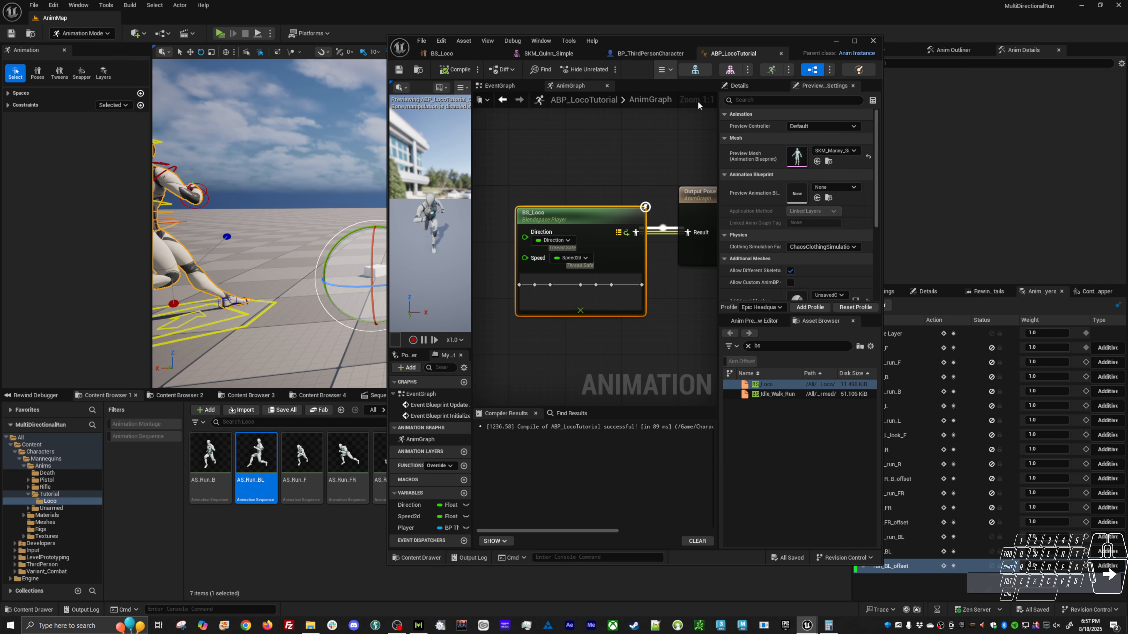
# Return to the level editor and mute the root_run_BL, run_BL and run_BL_offset animation layers.
pyautogui.click(834, 41)
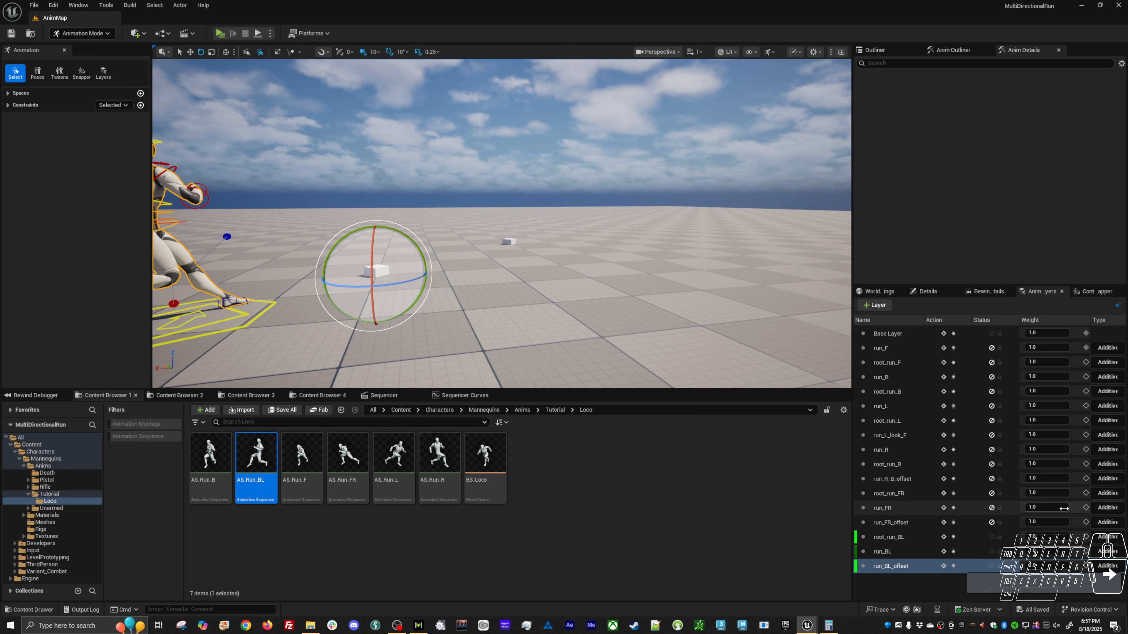
pyautogui.click(991, 566)
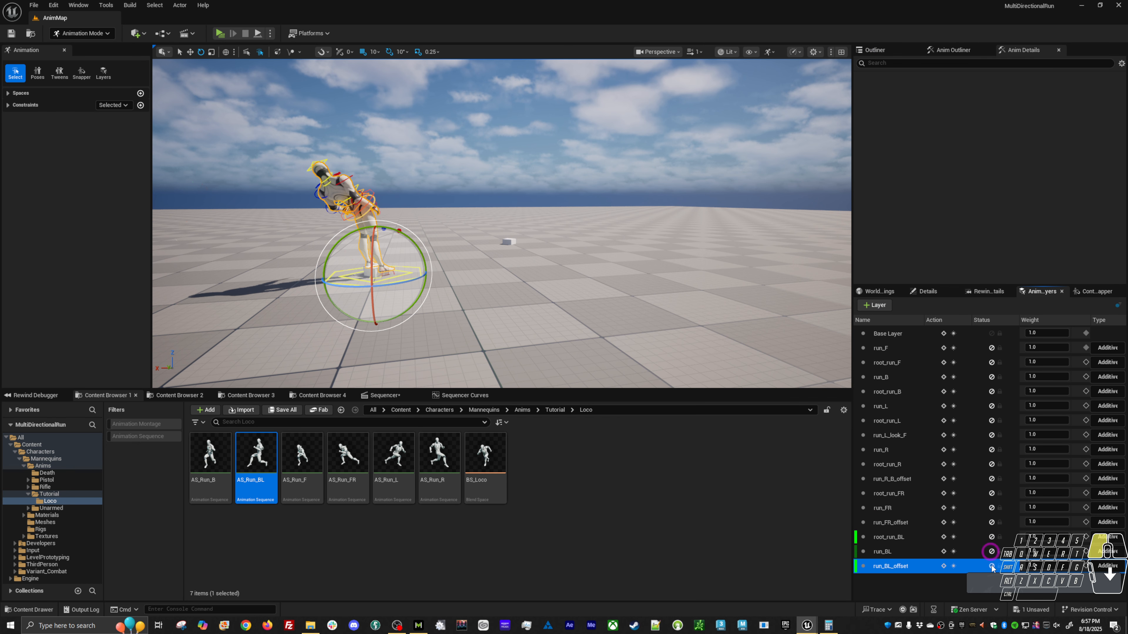
pyautogui.moveTo(292, 146); pyautogui.dragTo(342, 184)
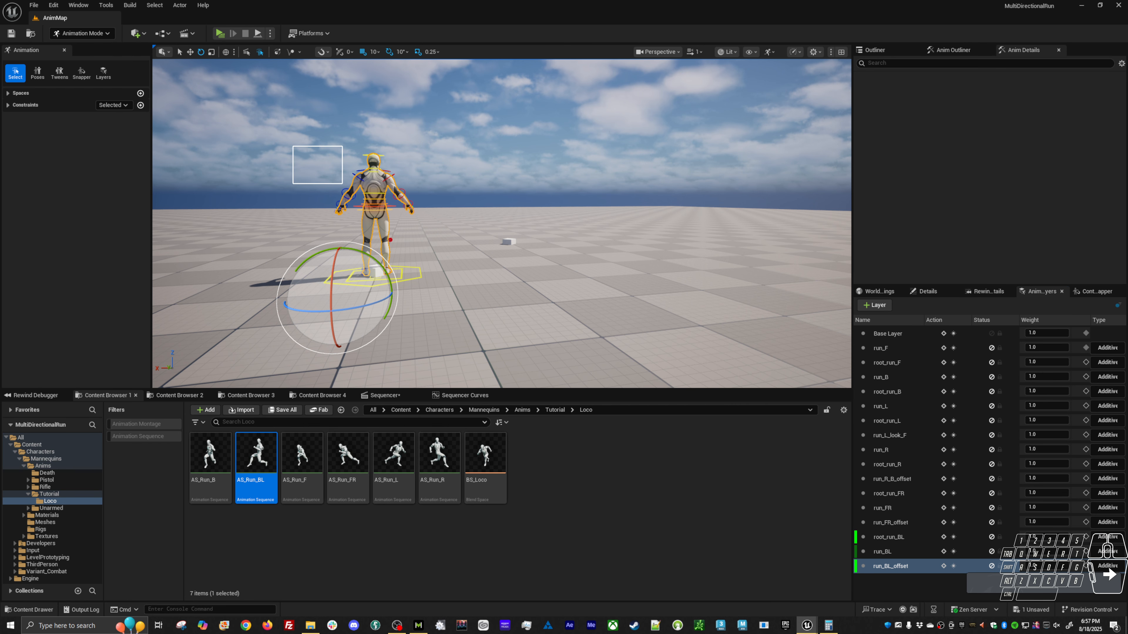
# Select all of the mannequin's rig controls and add a new animation layer for them named idle.
pyautogui.click(952, 49)
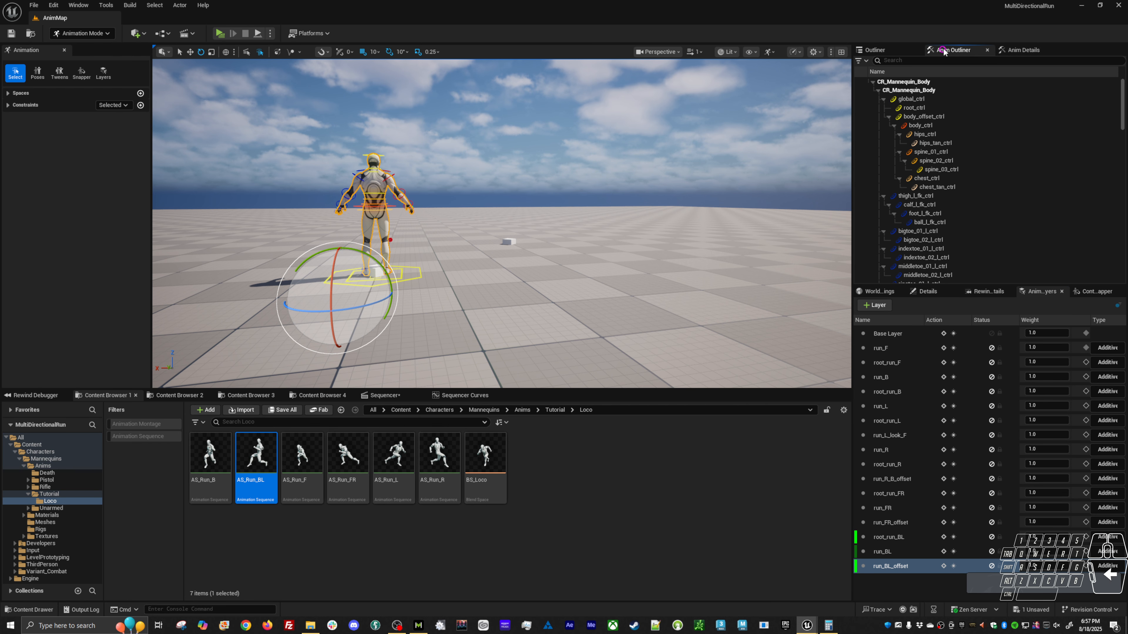
pyautogui.keyDown('ctrl'); pyautogui.click(950, 108); pyautogui.keyUp('ctrl')
pyautogui.hotkey('ctrl', 'a')
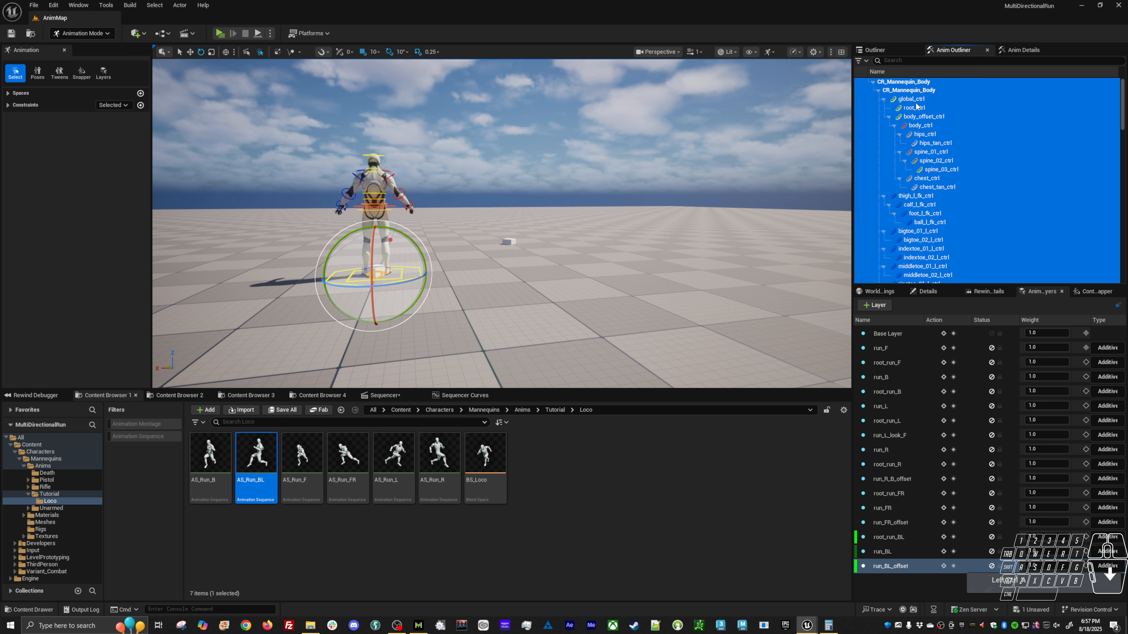
pyautogui.keyDown('ctrl'); pyautogui.click(922, 80); pyautogui.keyUp('ctrl')
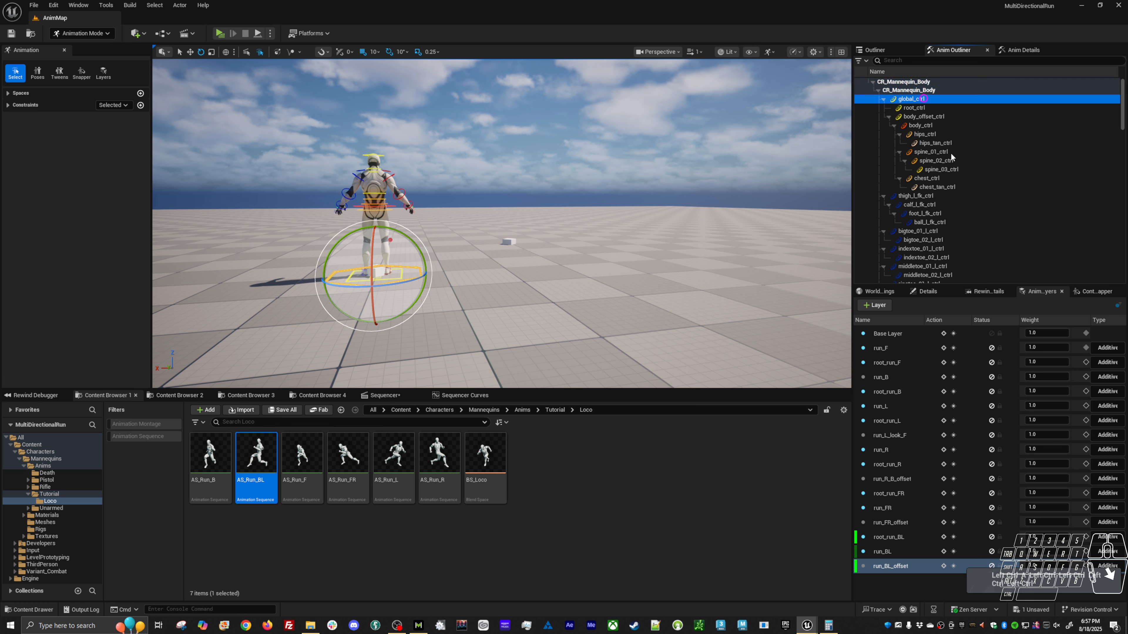
pyautogui.scroll(-8, 951, 156)
pyautogui.moveTo(1121, 158); pyautogui.dragTo(1121, 271)
pyautogui.keyDown('shift'); pyautogui.click(927, 280); pyautogui.keyUp('shift')
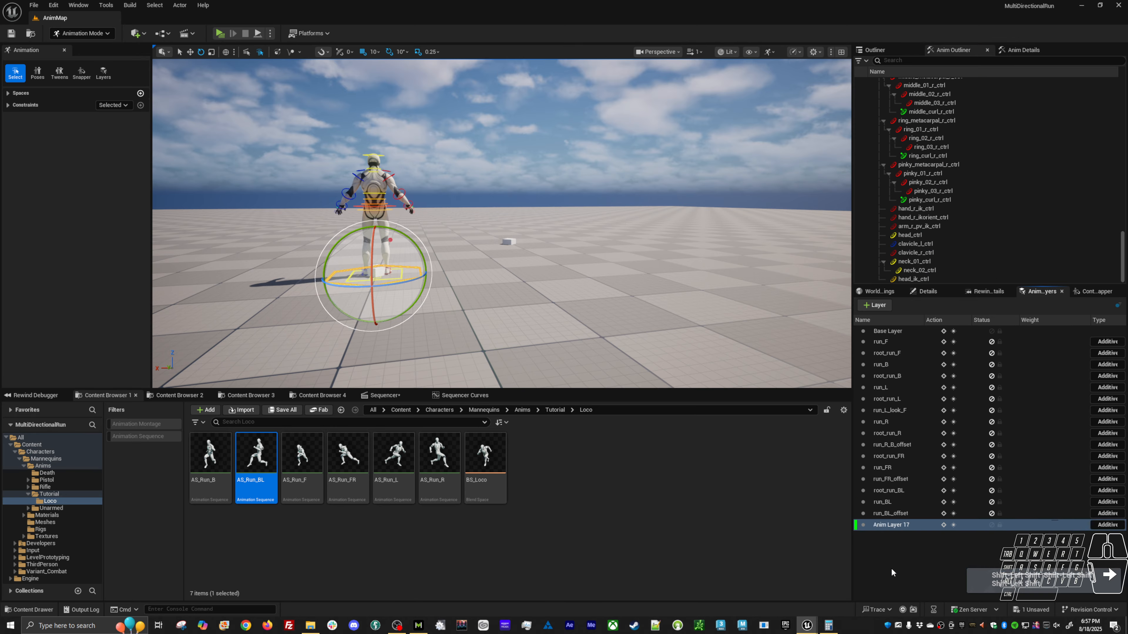
pyautogui.write('idle')
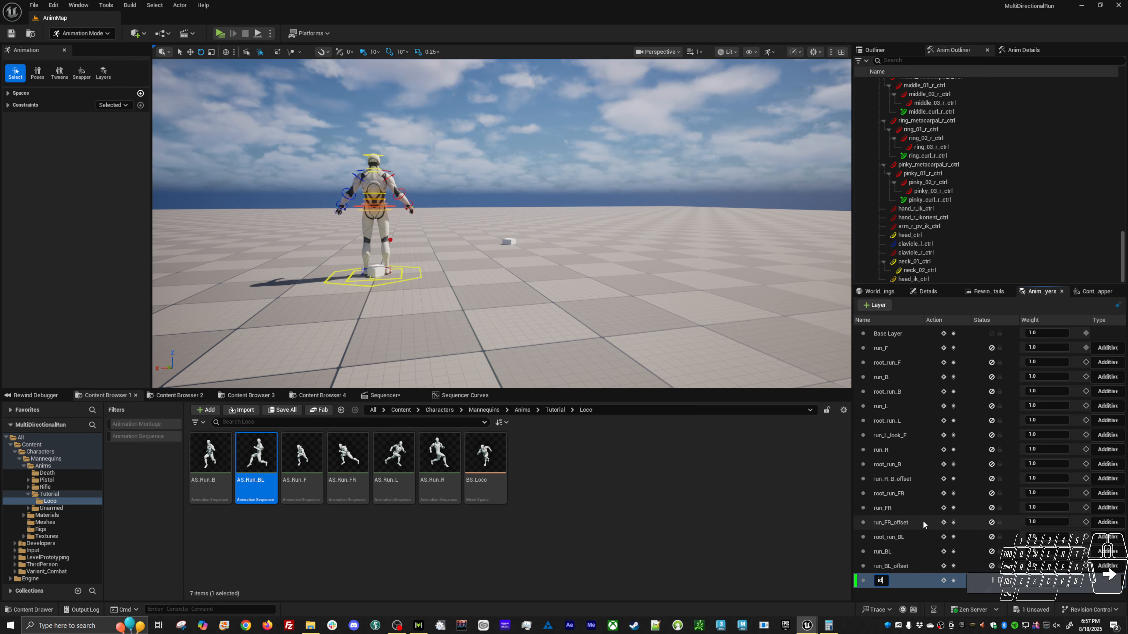
pyautogui.press('Return')
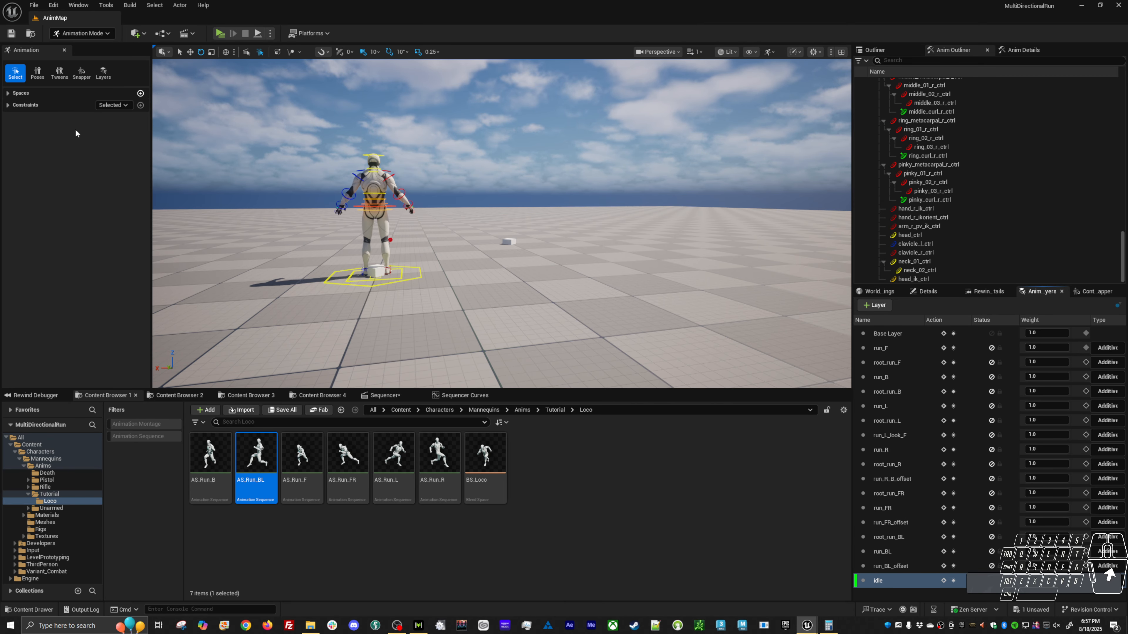
# Start baking the CR_Mannequin_Body track to a new animation sequence in the Anims/Tutorial/Loco folder.
pyautogui.click(35, 7)
pyautogui.click(503, 456)
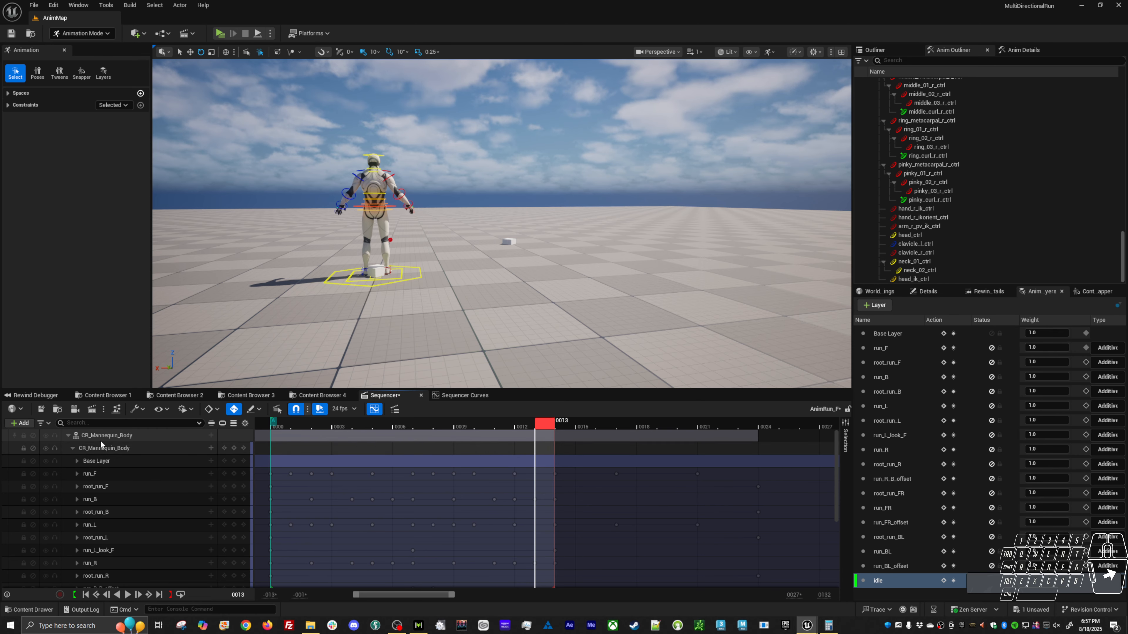
pyautogui.rightClick(111, 435)
pyautogui.click(165, 197)
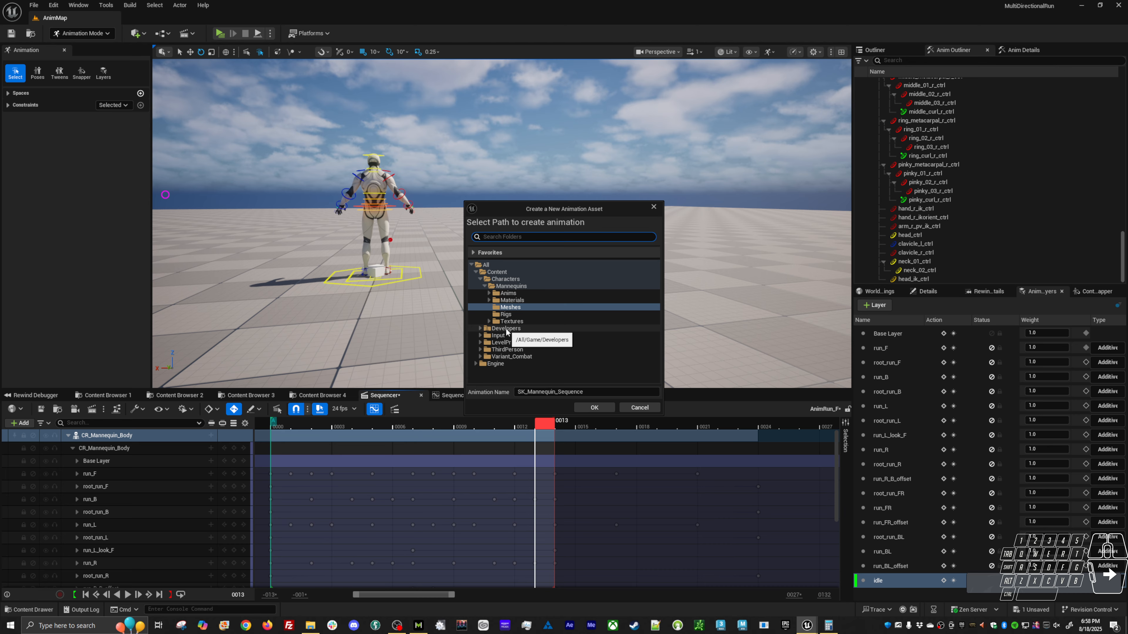
pyautogui.click(489, 293)
pyautogui.click(497, 322)
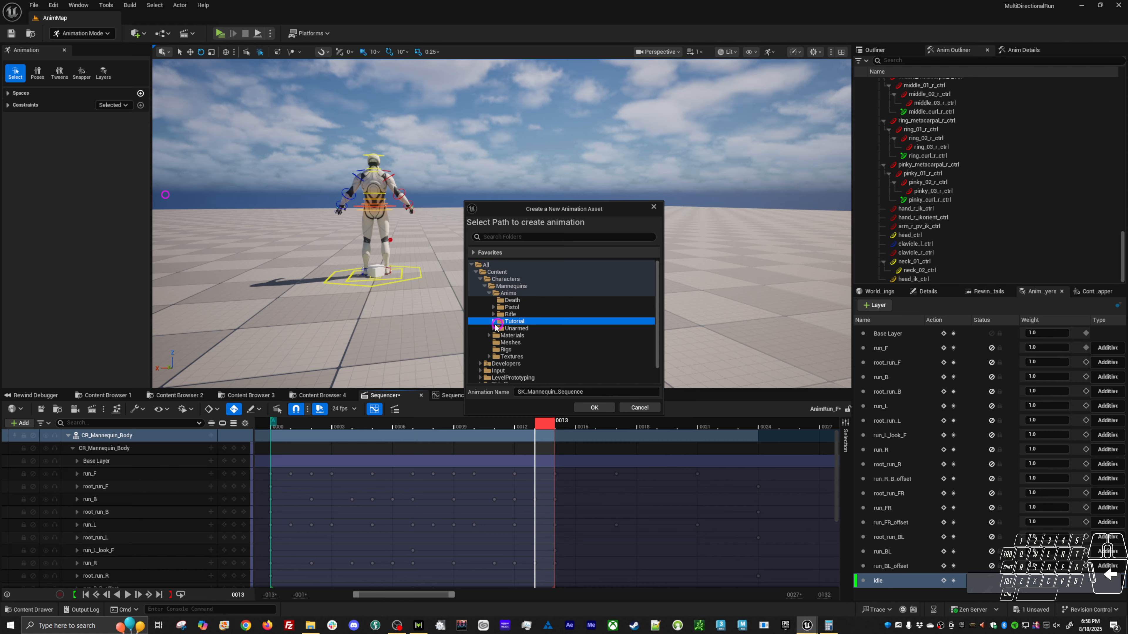
pyautogui.click(494, 322)
pyautogui.click(513, 329)
# Name the new animation AS_Idle and export it with the current sequence options.
pyautogui.click(588, 395)
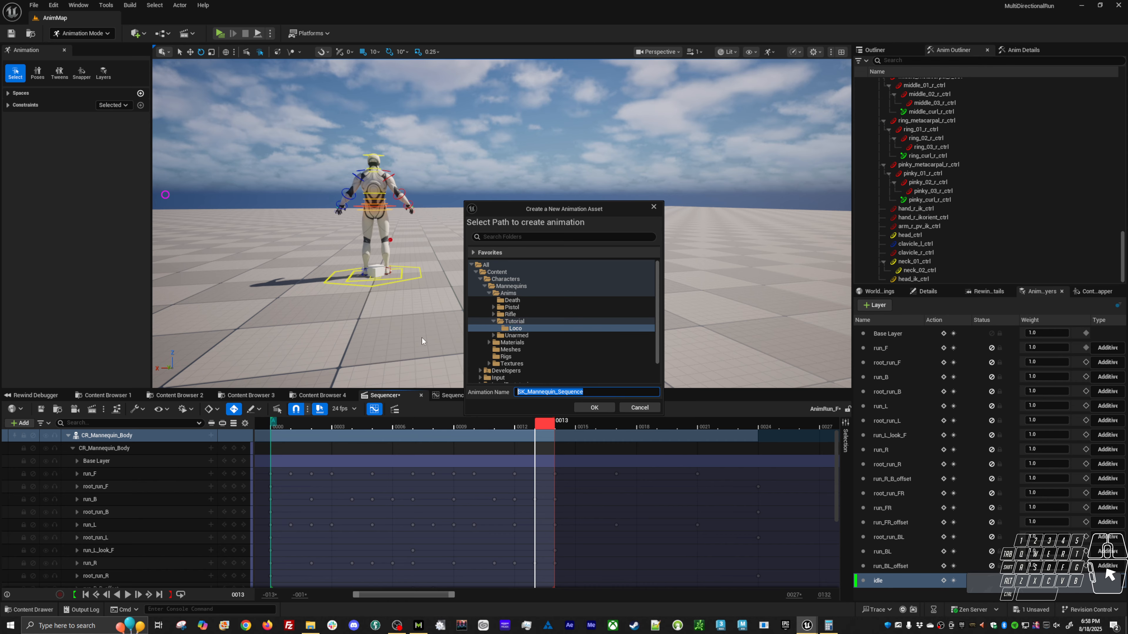
pyautogui.write('AS_')
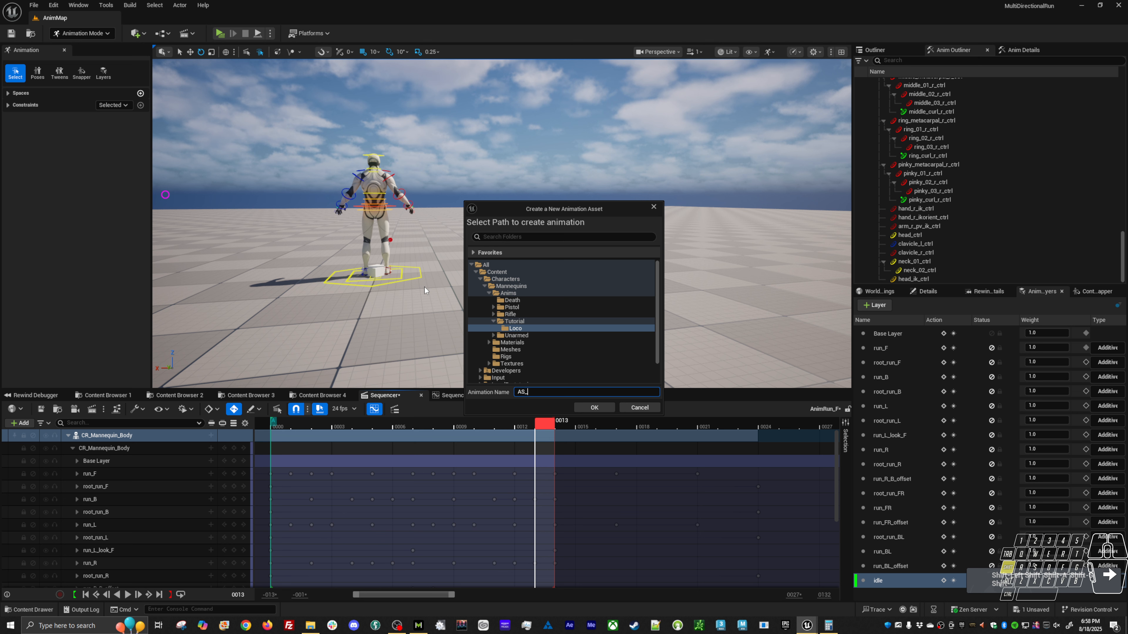
pyautogui.write('Idle')
pyautogui.press('Return')
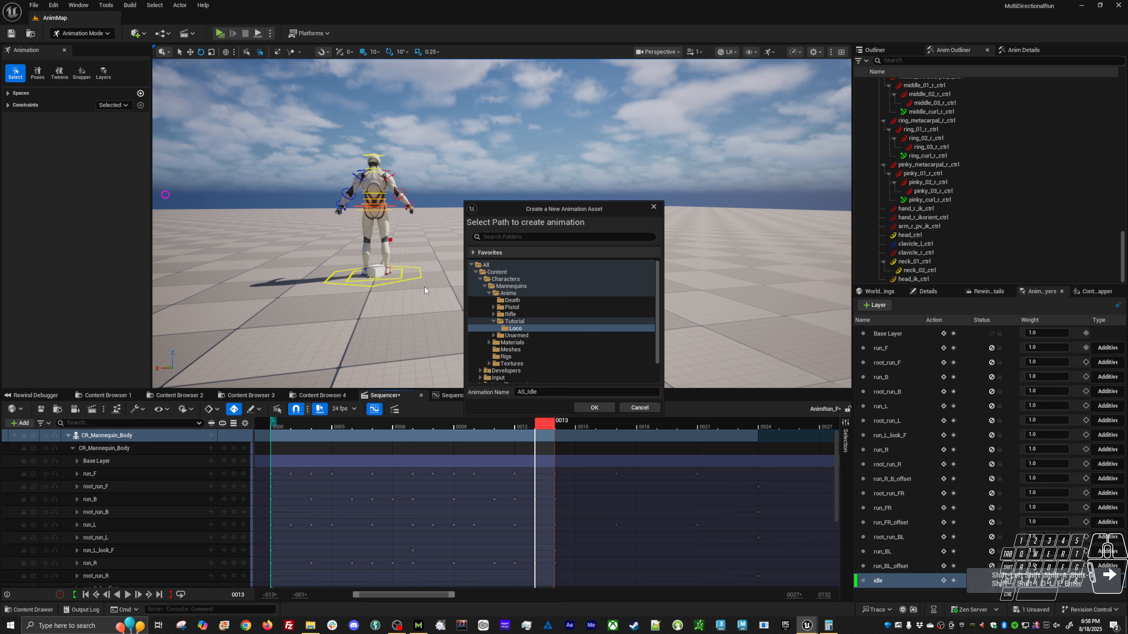
pyautogui.click(594, 407)
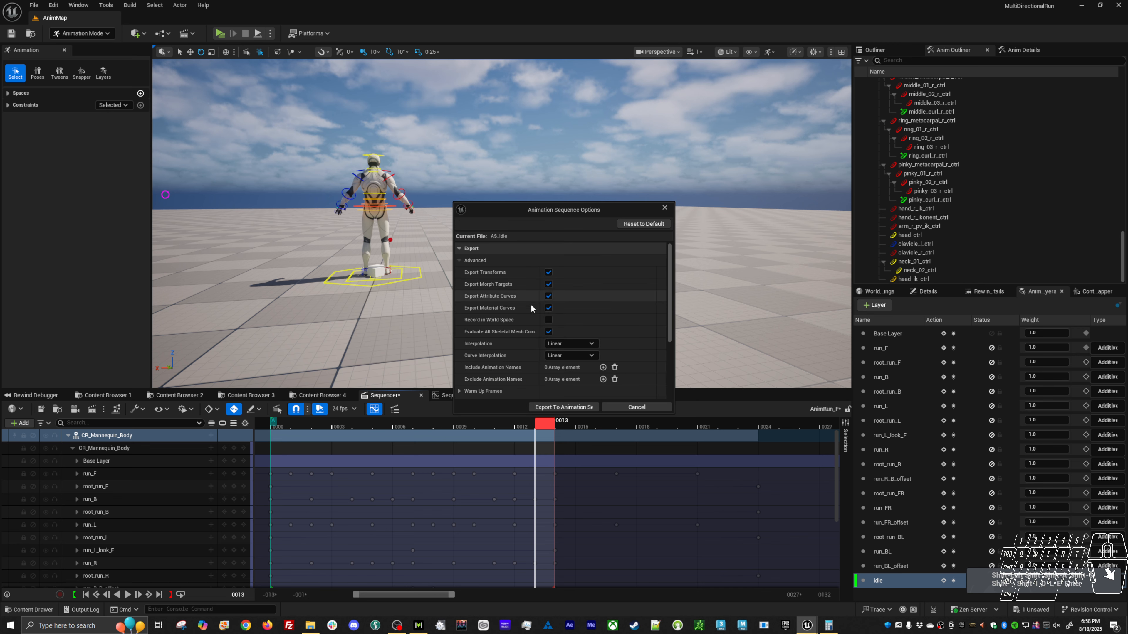
pyautogui.click(563, 407)
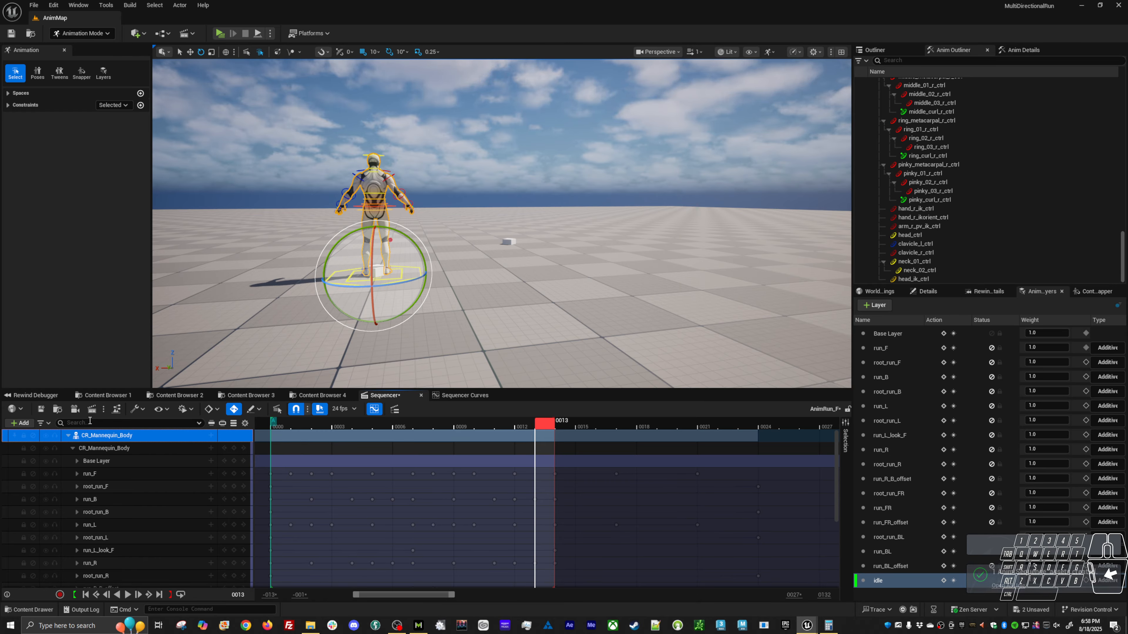
# Save the level sequence and the AS_Idle asset in the Loco folder.
pyautogui.click(41, 412)
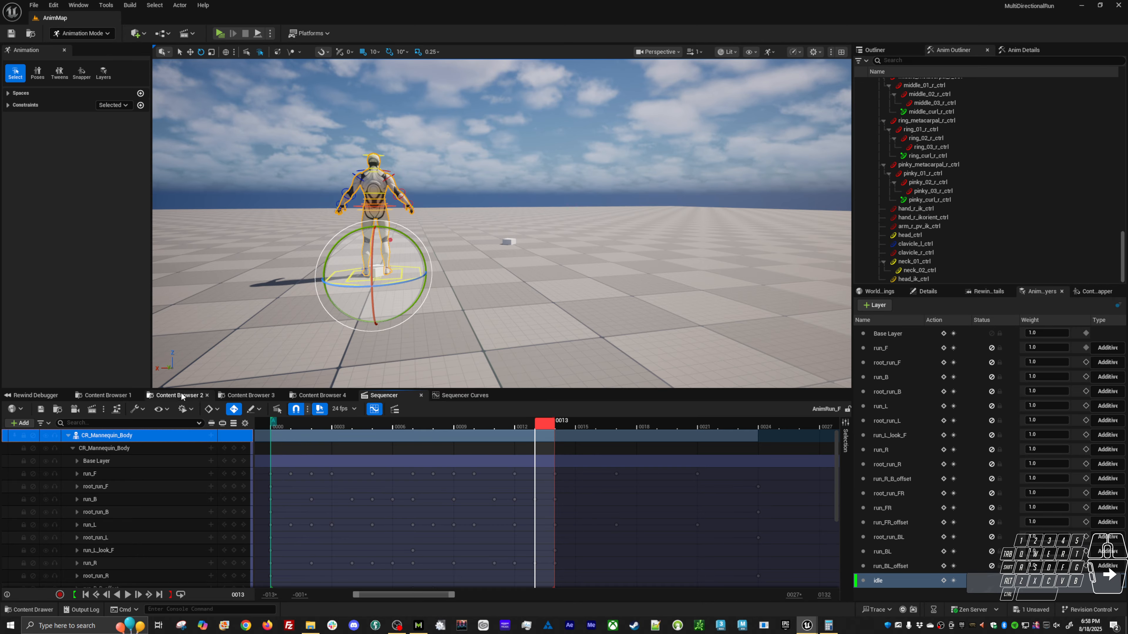
pyautogui.click(102, 395)
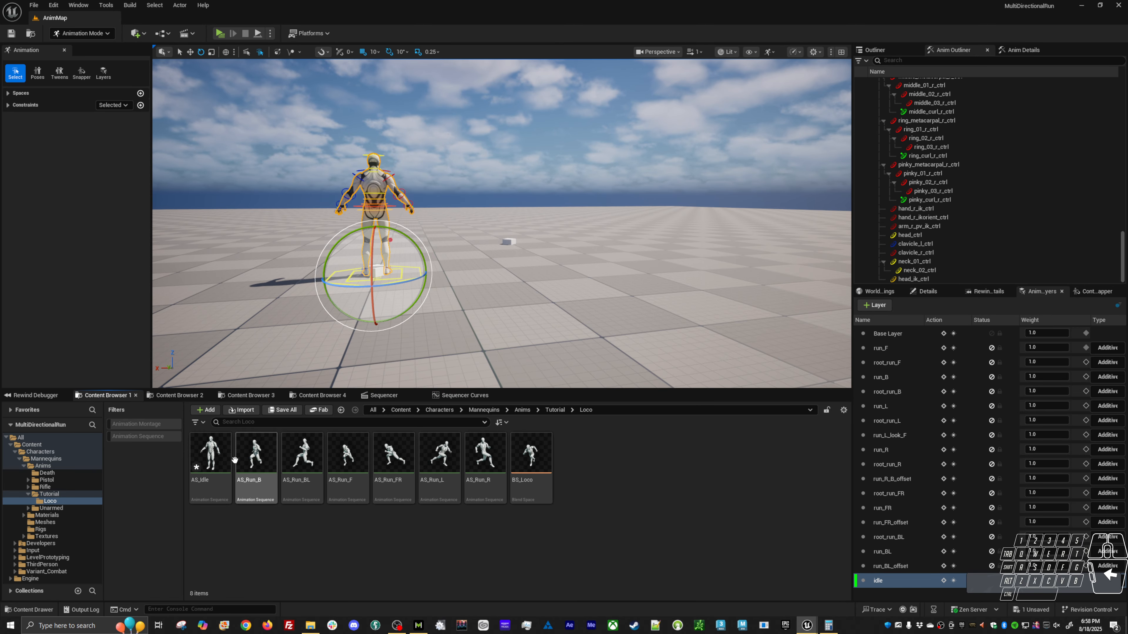
pyautogui.click(218, 458)
pyautogui.hotkey('ctrl', 's')
# Place AS_Idle in BS_Loco at Direction 0 and Speed 0, and preview the blend around it.
pyautogui.doubleClick(531, 454)
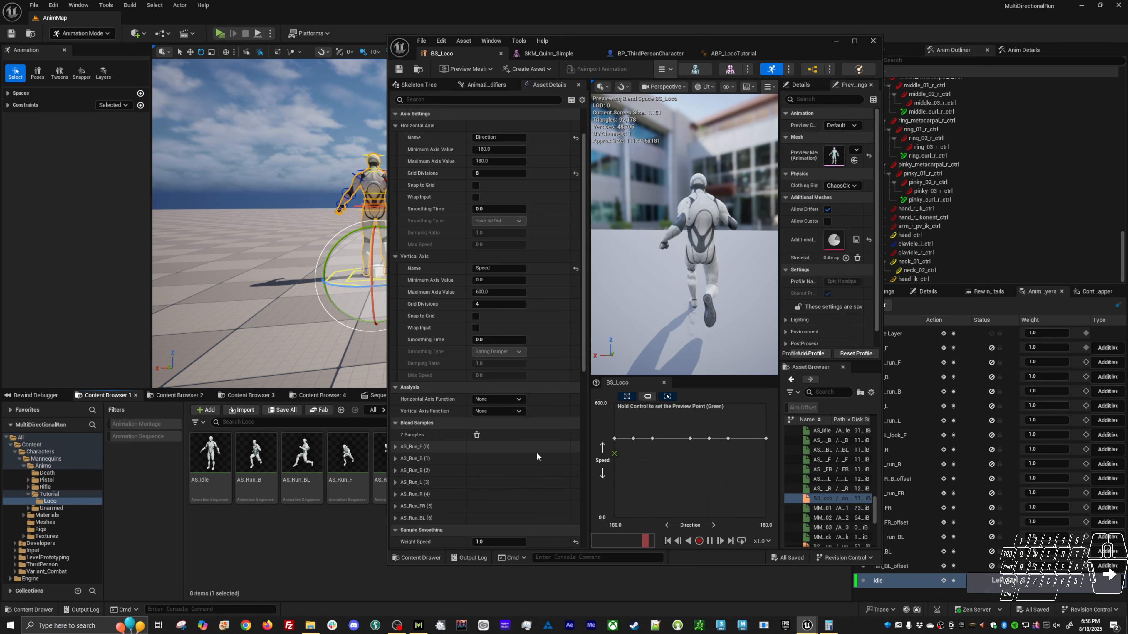
pyautogui.moveTo(210, 457); pyautogui.dragTo(690, 518)
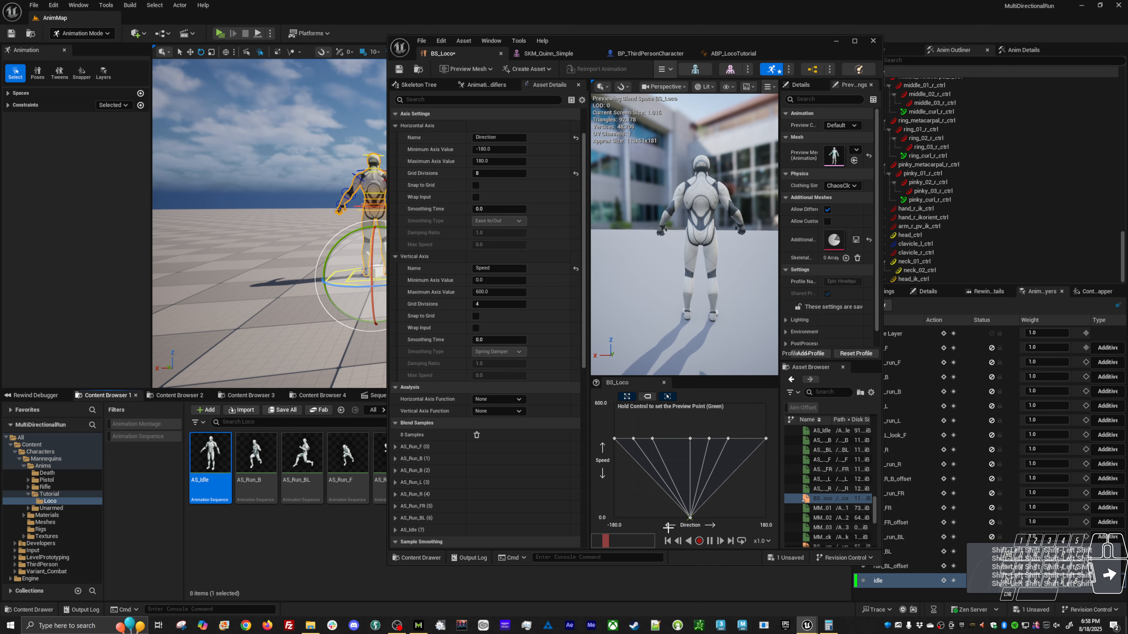
pyautogui.press('ctrl')
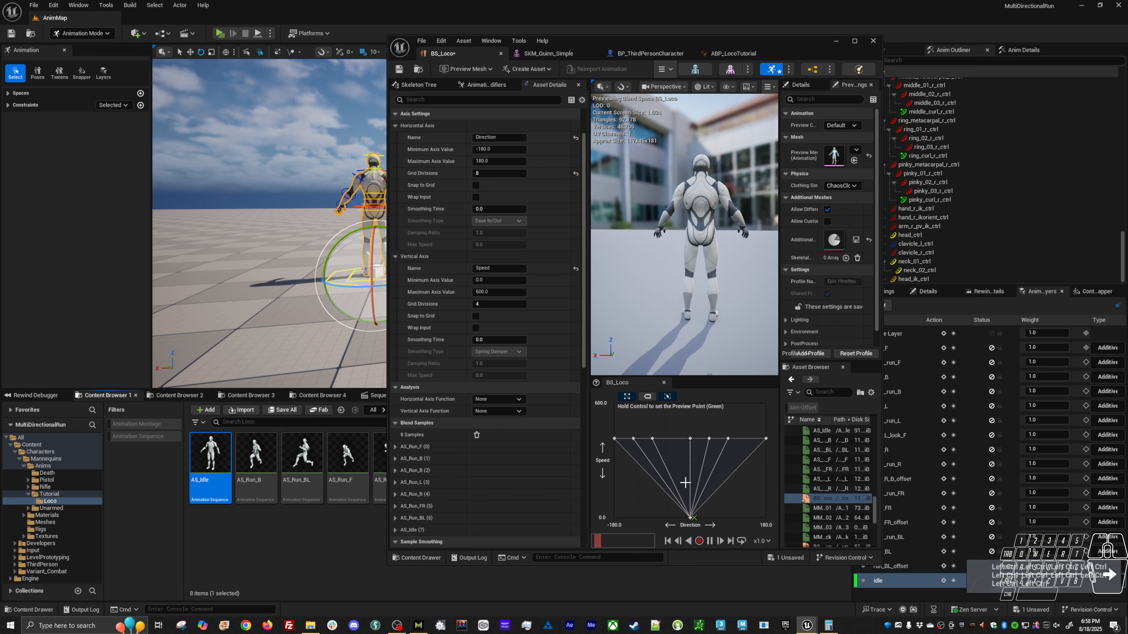
pyautogui.scroll(-5, 543, 474)
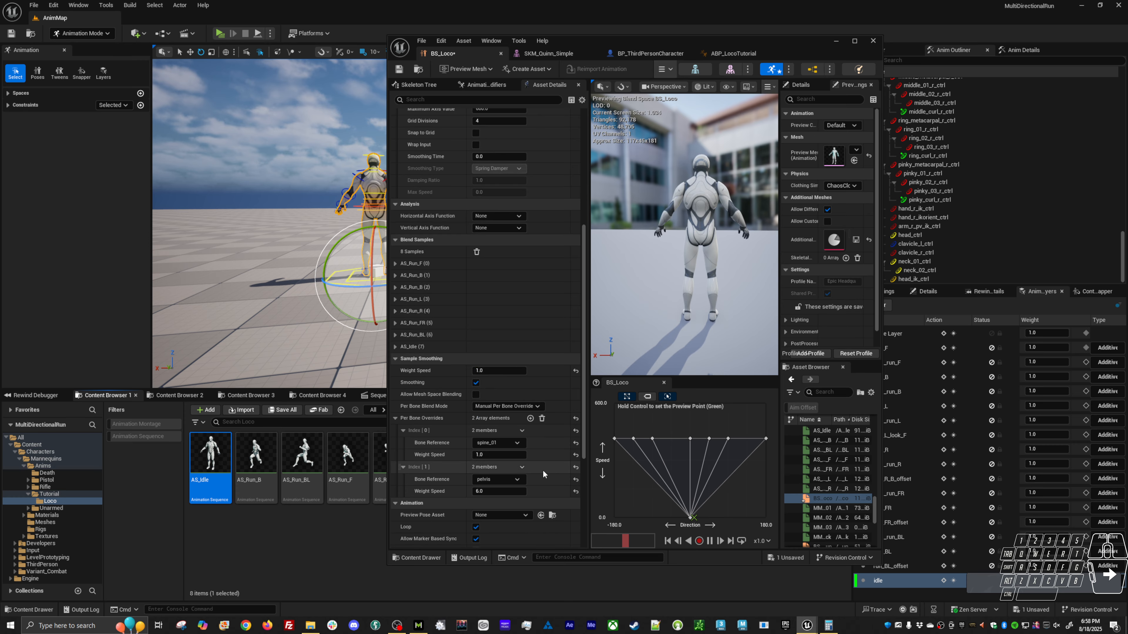
pyautogui.scroll(-1, 543, 474)
pyautogui.press('ctrl')
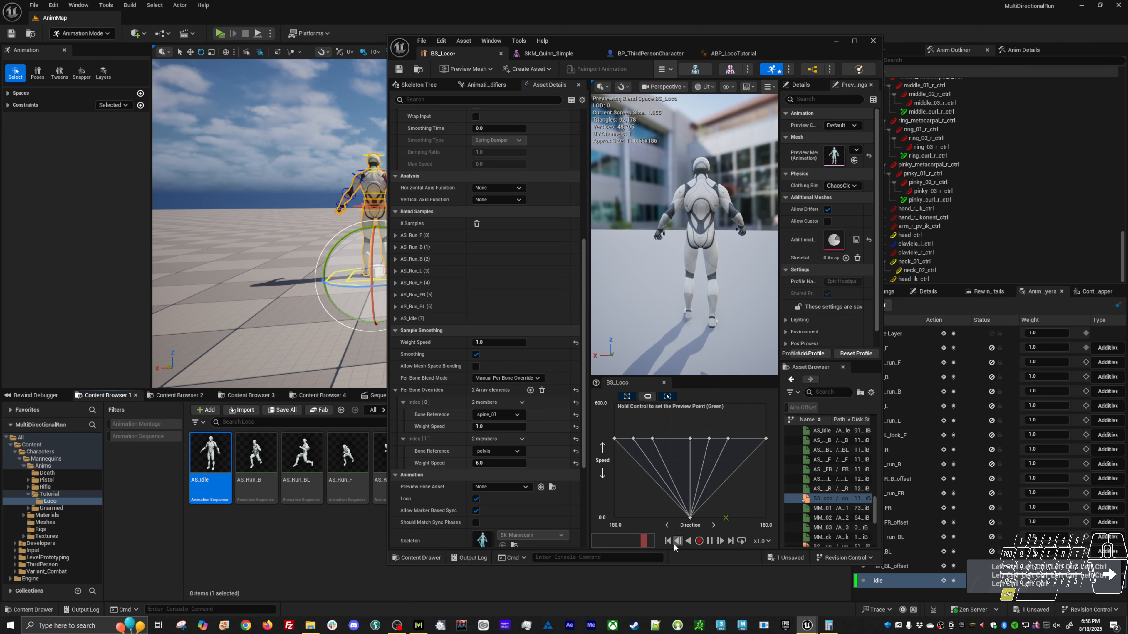
pyautogui.press('ctrl')
# Duplicate the AS_Idle sample to Direction 180 and Direction -180 at Speed 0.
pyautogui.click(689, 517)
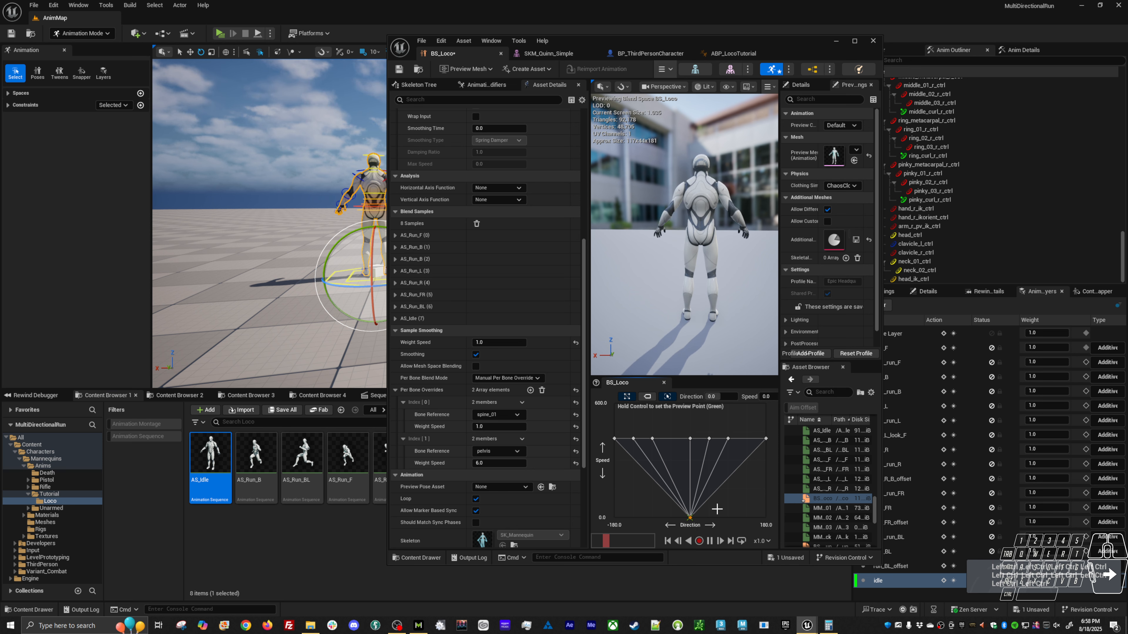
pyautogui.hotkey('ctrl', 'c')
pyautogui.hotkey('ctrl', 'v')
pyautogui.keyDown('shift'); pyautogui.moveTo(756, 515); pyautogui.dragTo(764, 517); pyautogui.keyUp('shift')
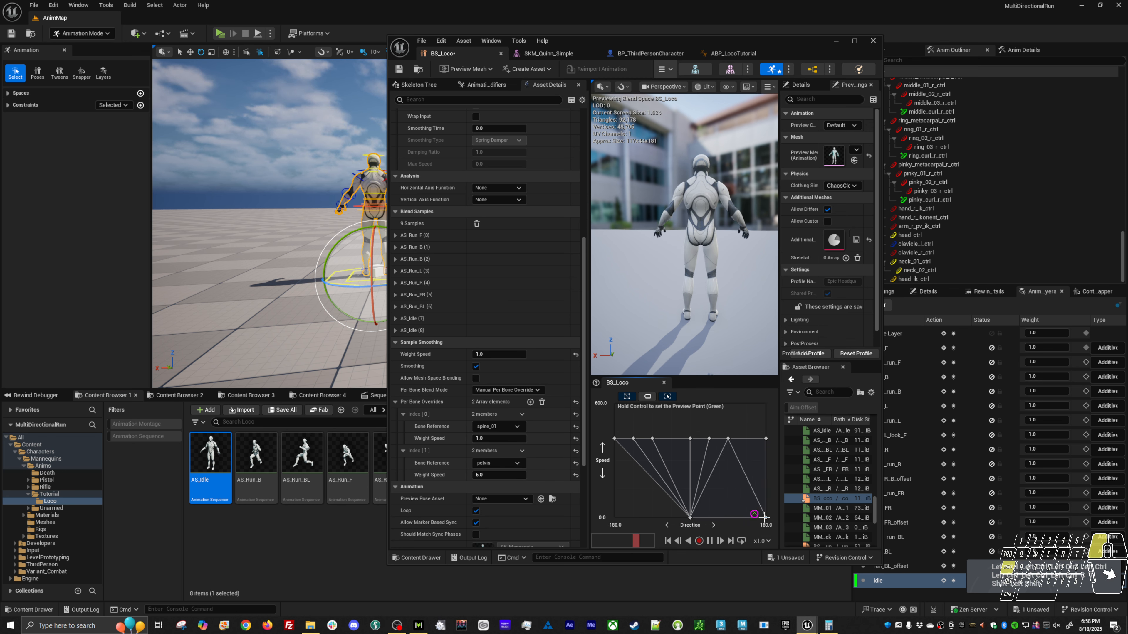
pyautogui.hotkey('ctrl', 'v')
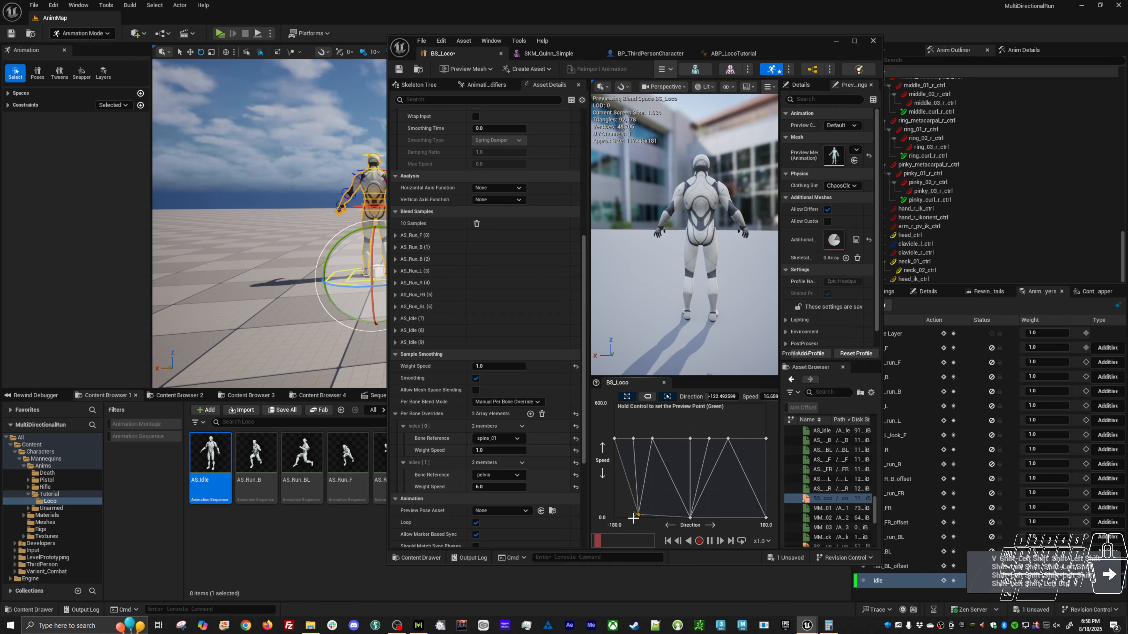
pyautogui.keyDown('shift'); pyautogui.moveTo(632, 518); pyautogui.dragTo(614, 518); pyautogui.keyUp('shift')
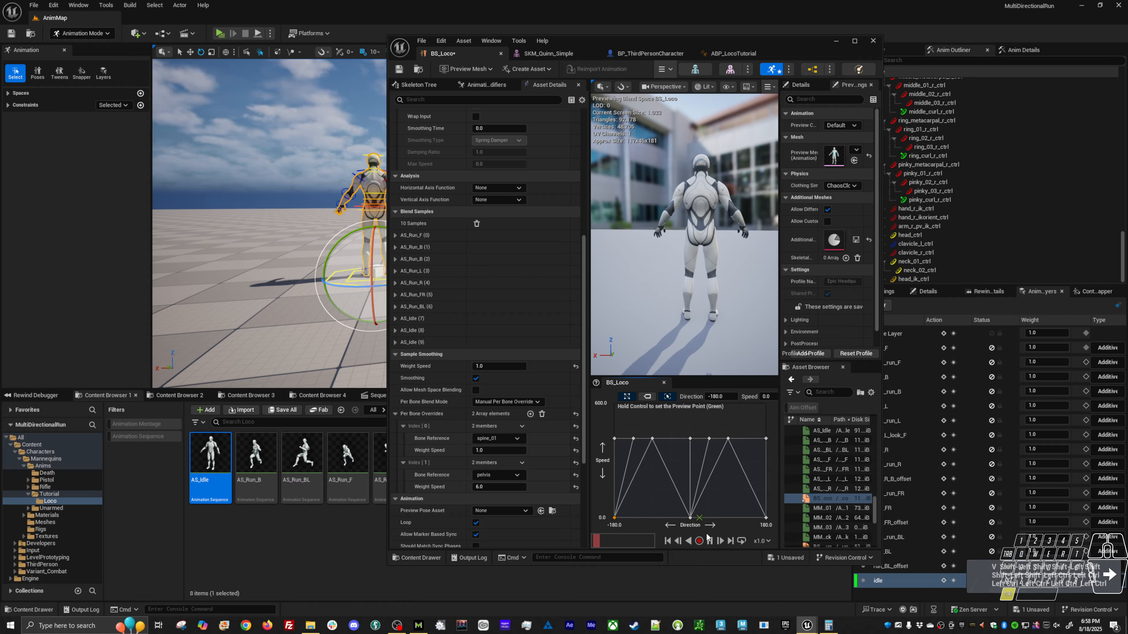
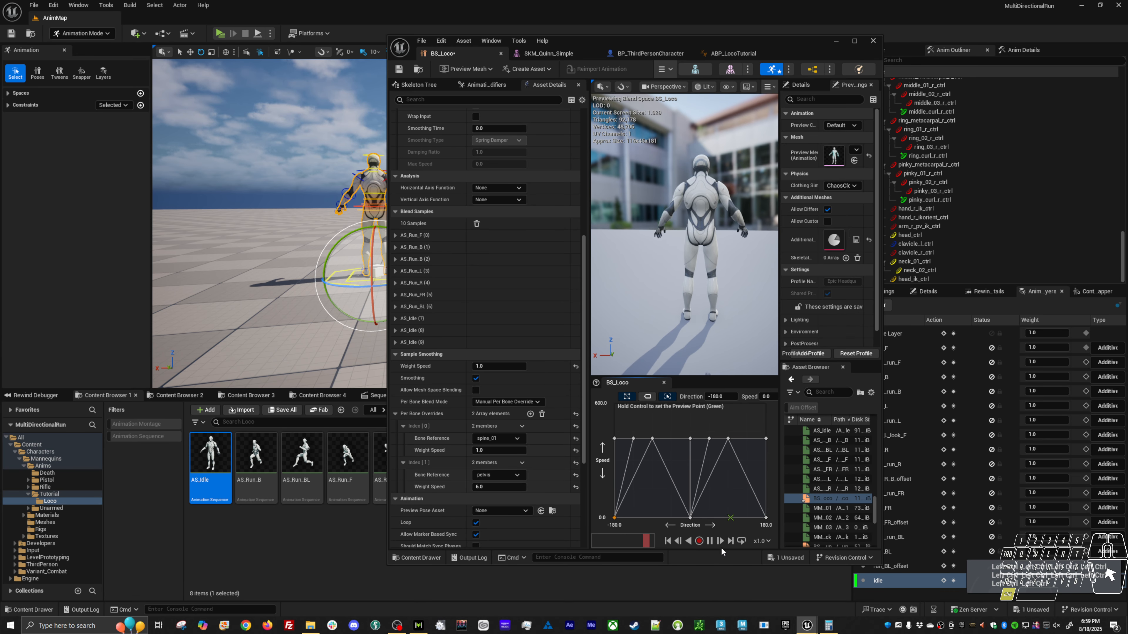
# Set the Weight Speed of the spine_01 per-bone override to 2.0 and save the BS_Loco blend space.
pyautogui.click(483, 451)
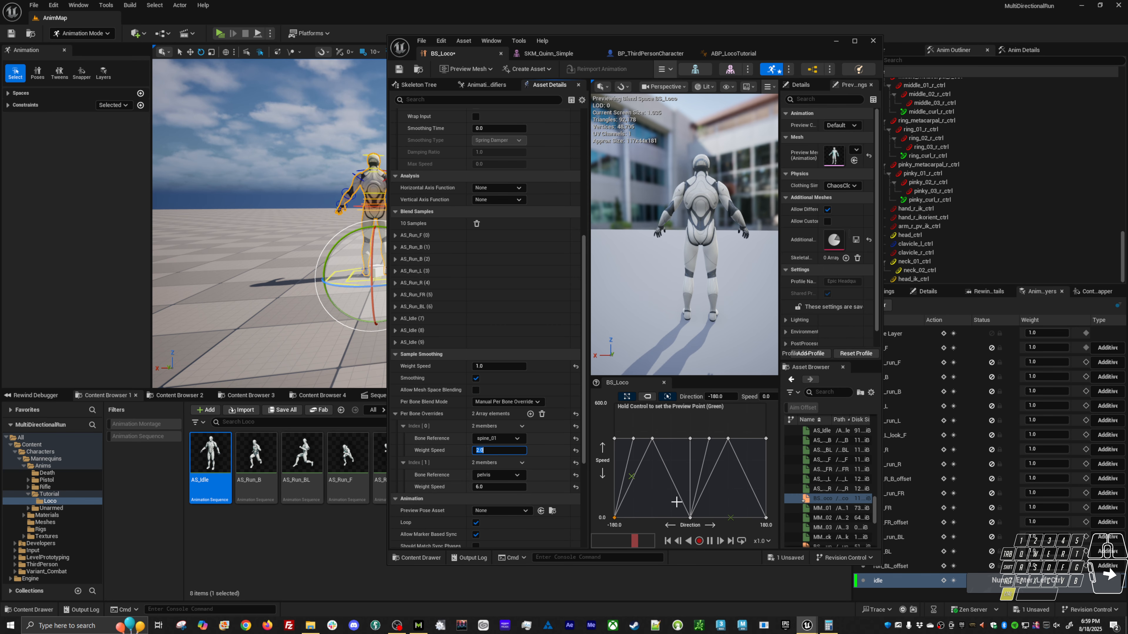
pyautogui.press('ctrl')
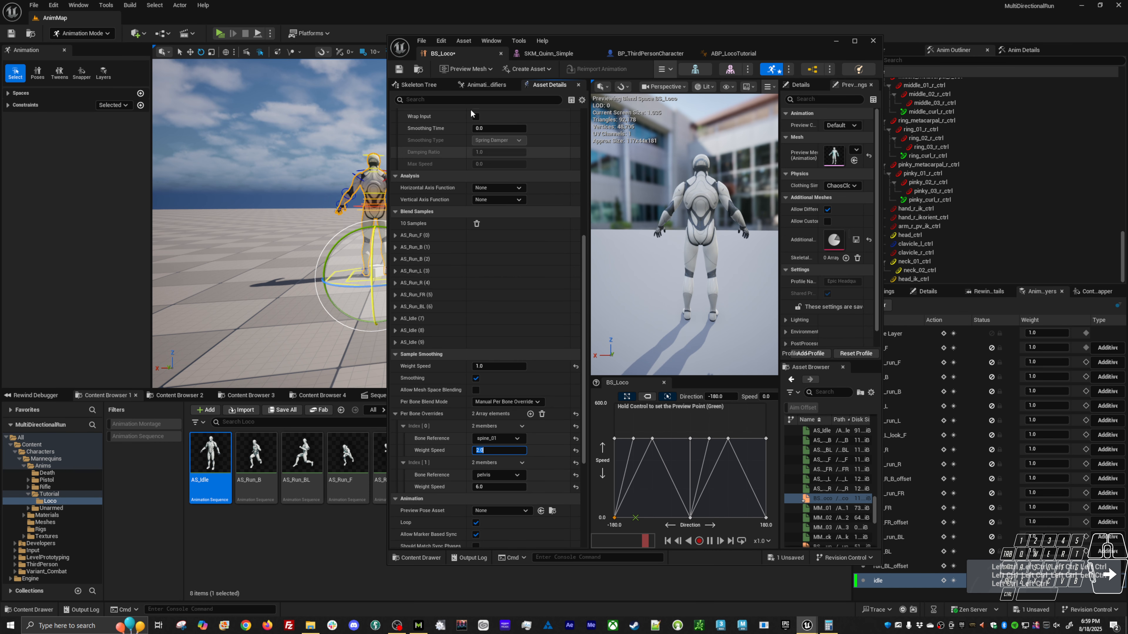
pyautogui.click(399, 68)
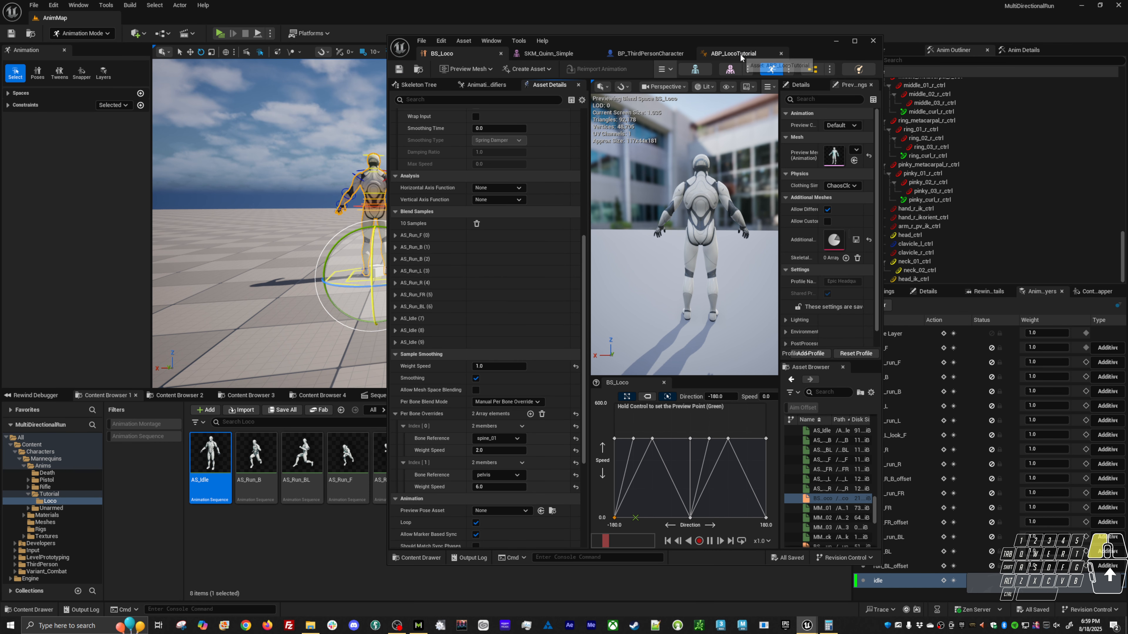
# Move the ABP_LocoTutorial editor window clear of the level viewport and examine the mannequin's idle pose from the front.
pyautogui.click(812, 69)
pyautogui.moveTo(813, 45); pyautogui.dragTo(704, 499)
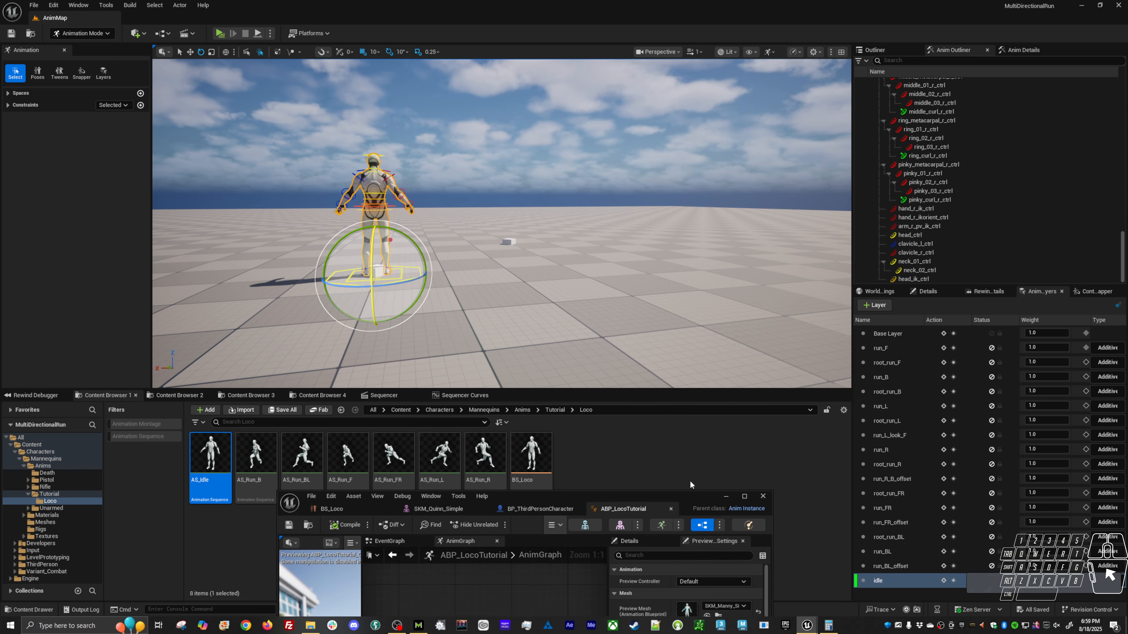
pyautogui.keyDown('alt'); pyautogui.moveTo(524, 267); pyautogui.dragTo(710, 262); pyautogui.keyUp('alt')
pyautogui.moveTo(533, 267)
pyautogui.keyDown('alt'); pyautogui.mouseDown(button='right')
pyautogui.moveTo(599, 267)
pyautogui.moveTo(535, 275)
pyautogui.mouseUp(button='right'); pyautogui.keyUp('alt')
pyautogui.keyDown('alt'); pyautogui.moveTo(535, 275); pyautogui.dragTo(573, 280); pyautogui.keyUp('alt')
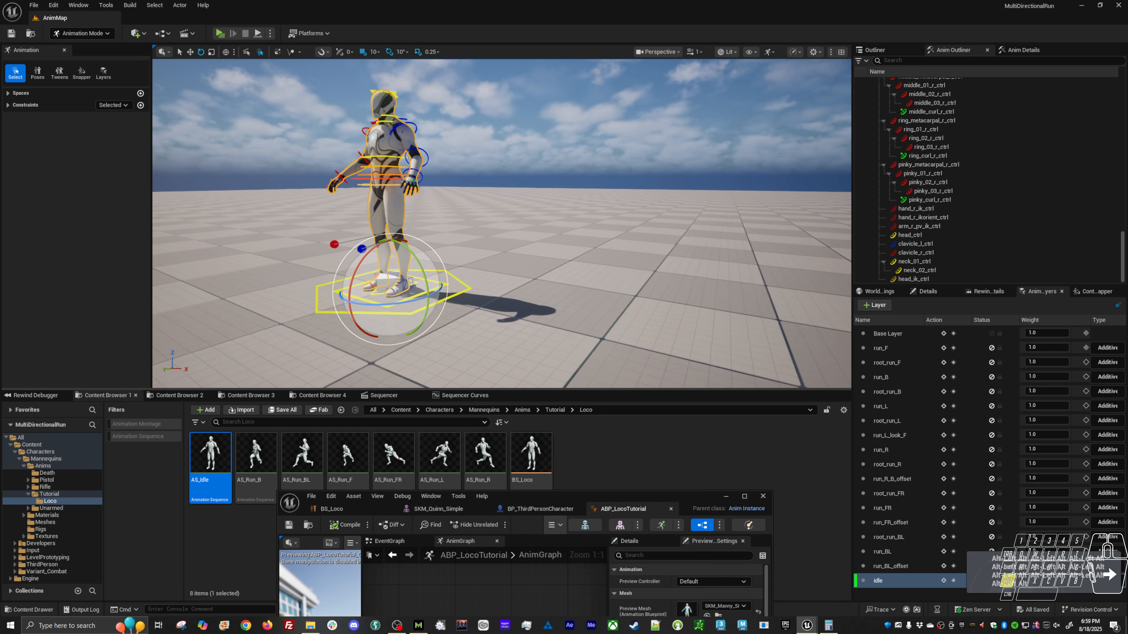
pyautogui.keyDown('alt'); pyautogui.moveTo(546, 280); pyautogui.dragTo(573, 289, button='right'); pyautogui.keyUp('alt')
pyautogui.keyDown('alt'); pyautogui.moveTo(559, 289); pyautogui.dragTo(596, 316); pyautogui.keyUp('alt')
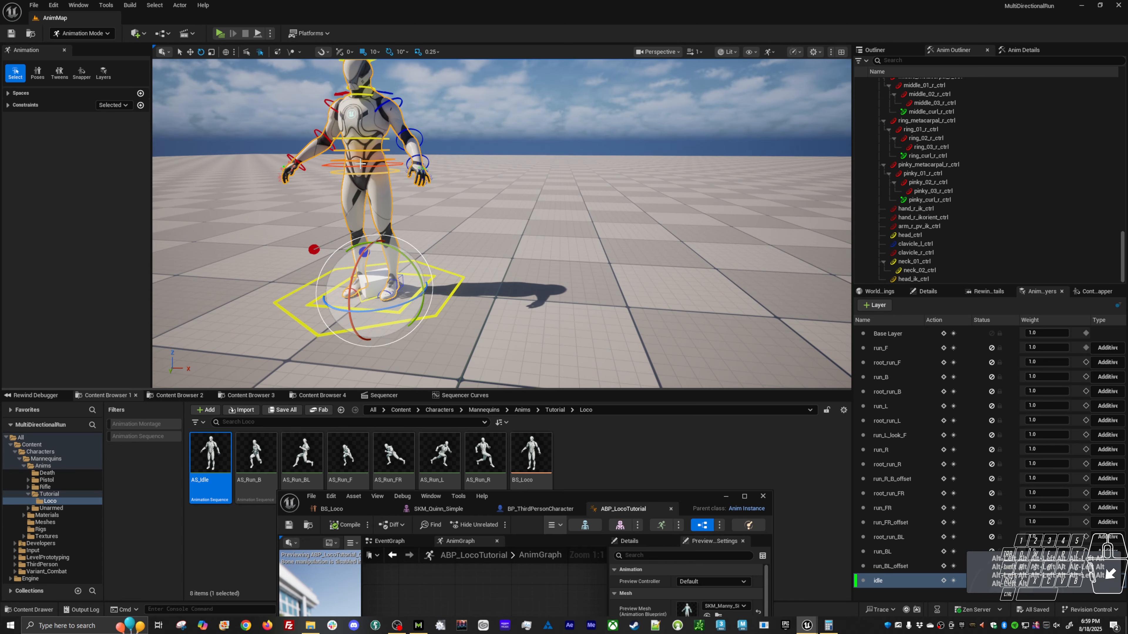
pyautogui.click(401, 165)
pyautogui.keyDown('alt'); pyautogui.moveTo(369, 262); pyautogui.dragTo(482, 267, button='middle'); pyautogui.keyUp('alt')
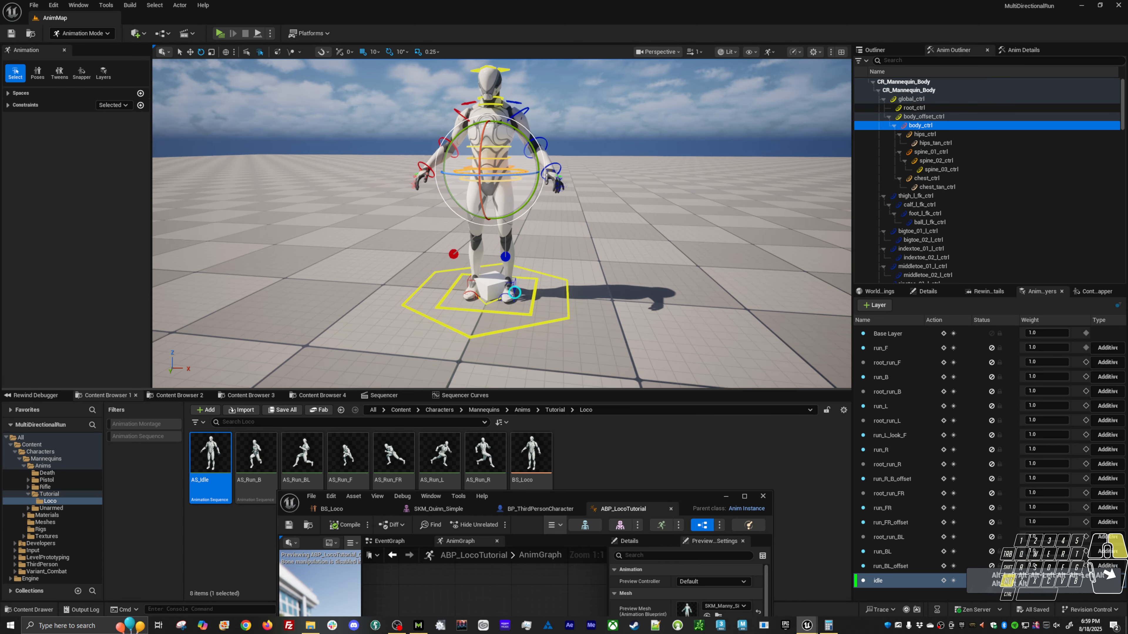
pyautogui.keyDown('alt'); pyautogui.moveTo(444, 275); pyautogui.dragTo(481, 284, button='right'); pyautogui.keyUp('alt')
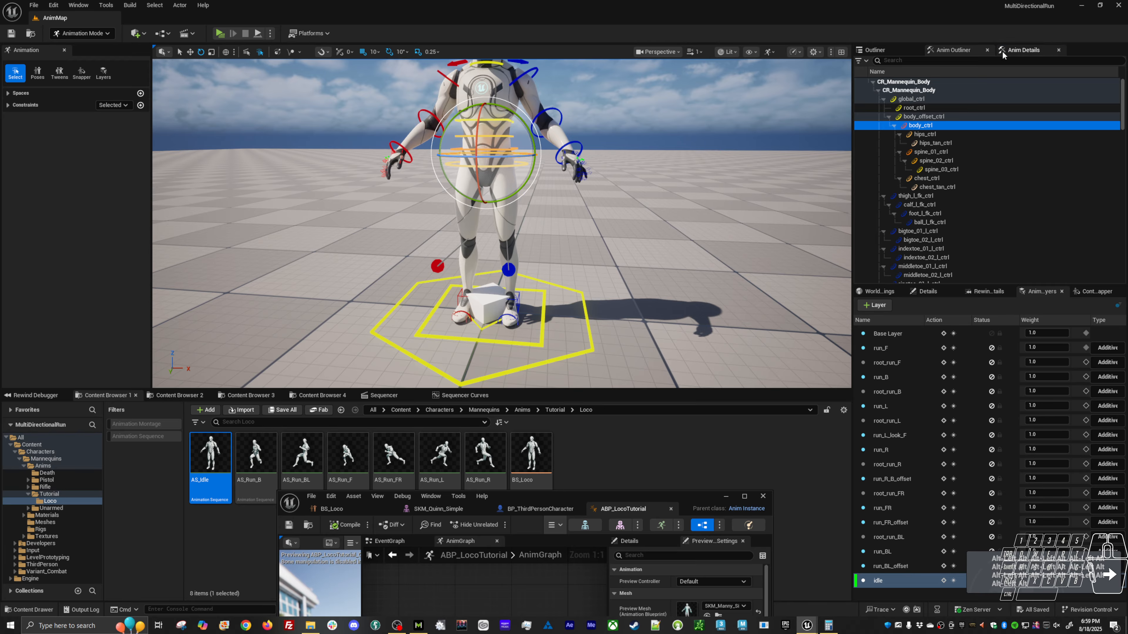
# Delete the Cube and Cube2 actors from the level, accepting the deletion despite the sequence reference.
pyautogui.click(1024, 49)
pyautogui.click(884, 49)
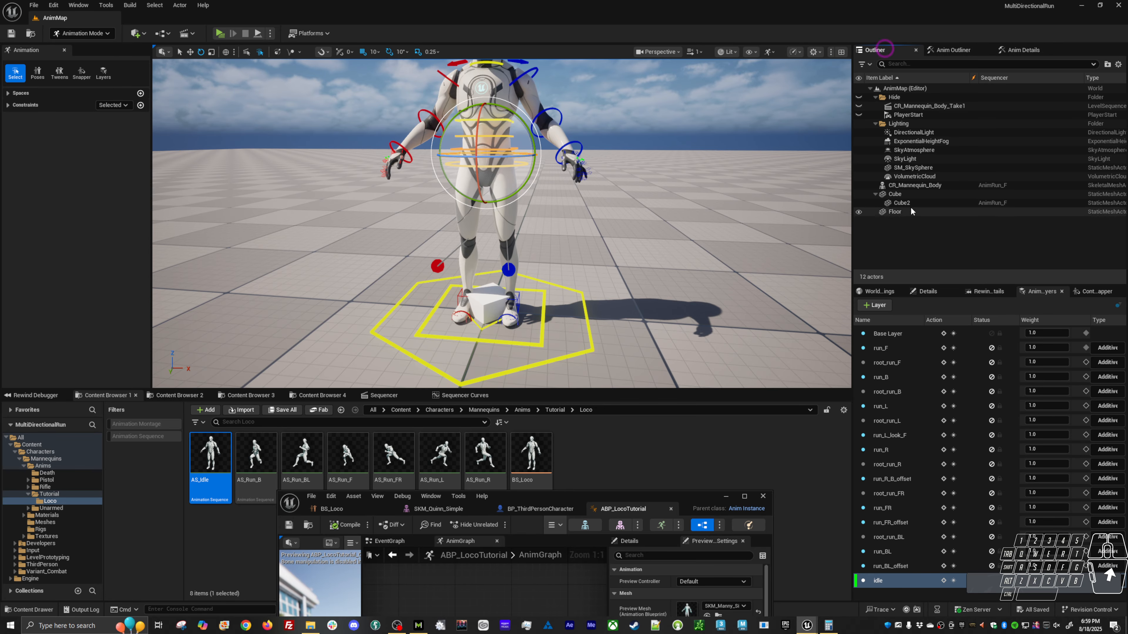
pyautogui.click(896, 194)
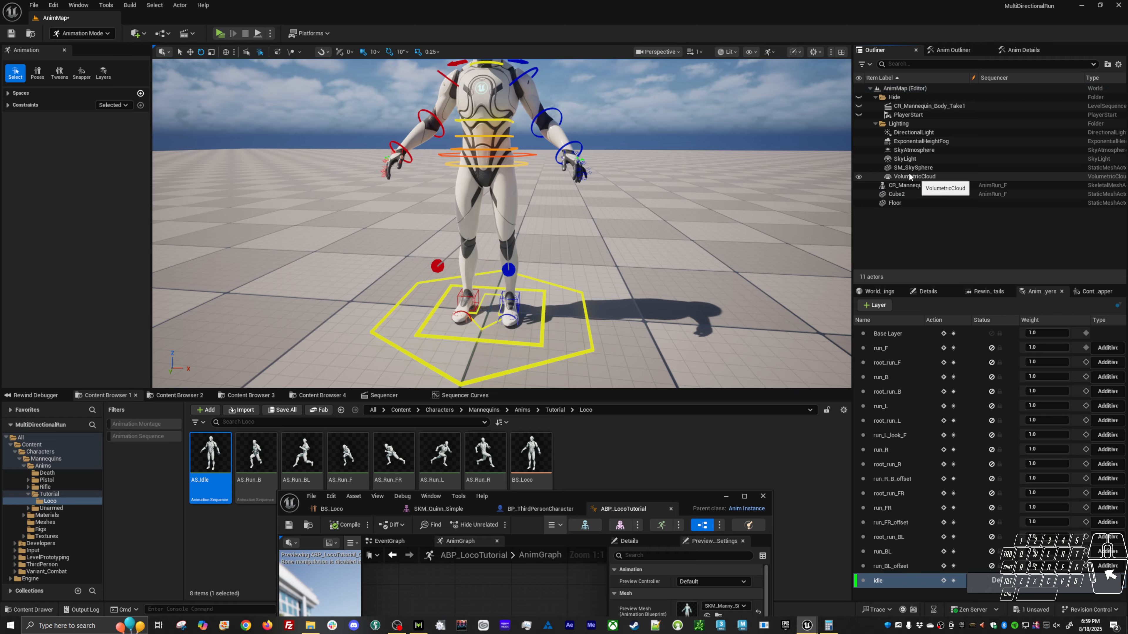
pyautogui.click(899, 195)
pyautogui.press('Delete')
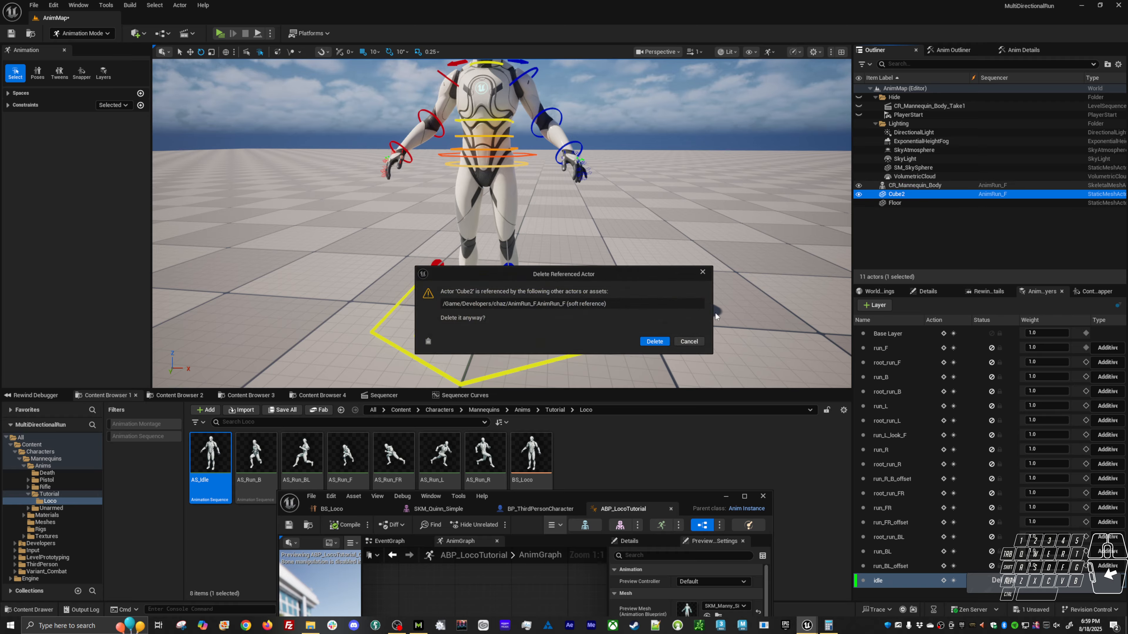
pyautogui.click(655, 341)
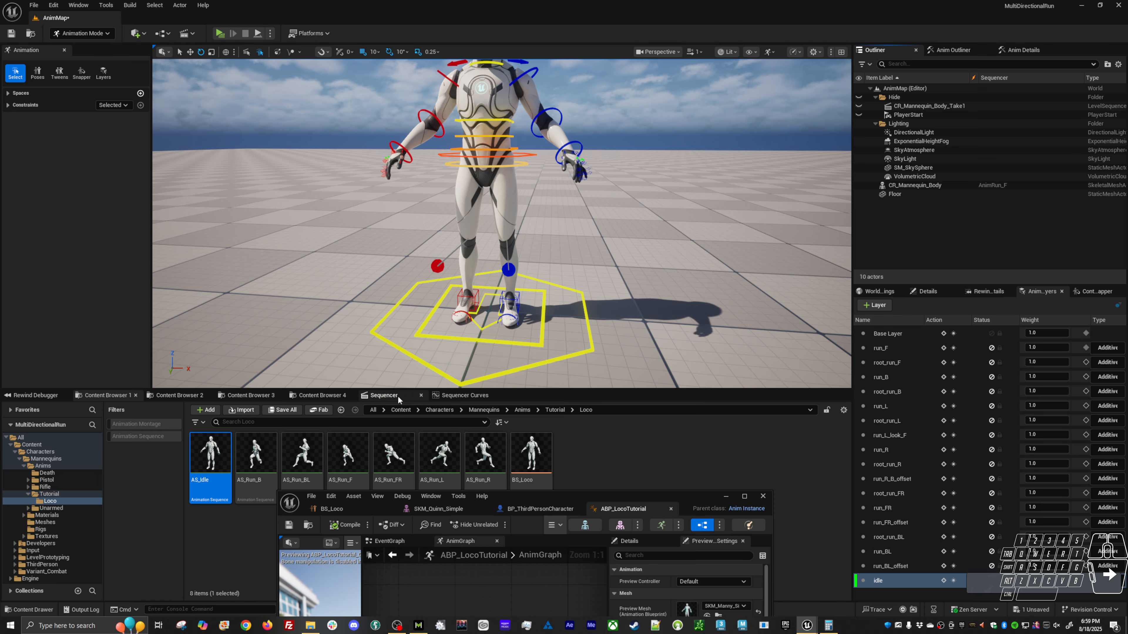
# Remove the deleted cube's leftover track from the level sequence.
pyautogui.click(384, 395)
pyautogui.click(101, 568)
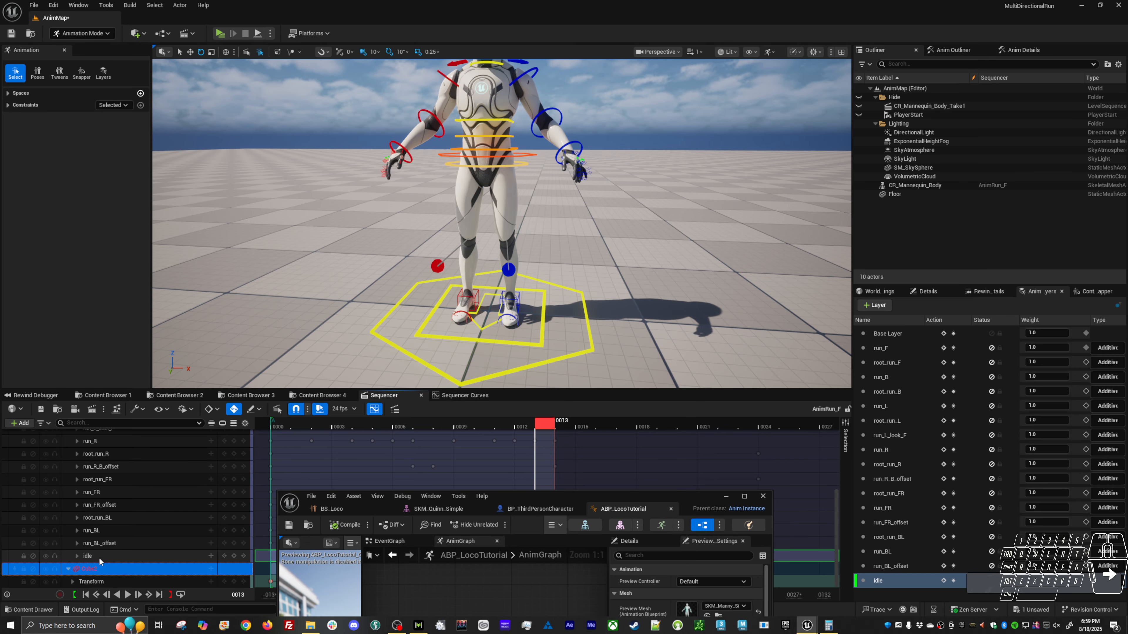
pyautogui.press('Delete')
# On the idle layer, rotate the left upper arm control to lower the arm toward the body.
pyautogui.keyDown('alt'); pyautogui.moveTo(606, 341); pyautogui.dragTo(577, 351, button='right'); pyautogui.keyUp('alt')
pyautogui.keyDown('alt'); pyautogui.moveTo(543, 299); pyautogui.dragTo(563, 313, button='right'); pyautogui.keyUp('alt')
pyautogui.keyDown('alt'); pyautogui.moveTo(529, 143); pyautogui.dragTo(529, 154, button='middle'); pyautogui.keyUp('alt')
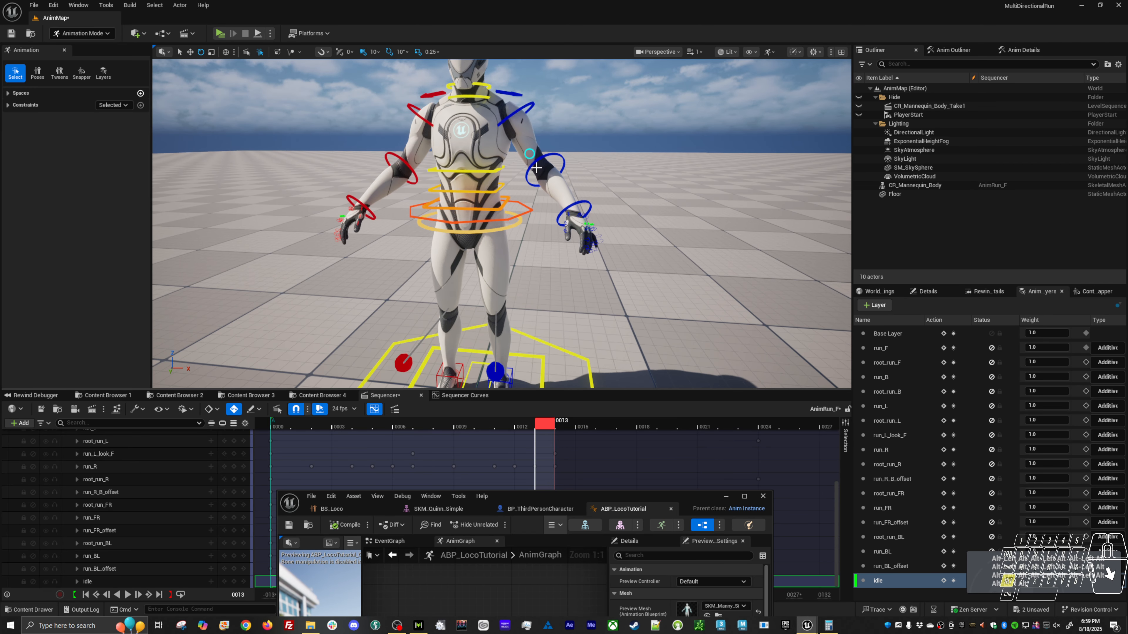
pyautogui.keyDown('alt'); pyautogui.moveTo(529, 154); pyautogui.dragTo(542, 203); pyautogui.keyUp('alt')
pyautogui.keyDown('alt'); pyautogui.moveTo(590, 250); pyautogui.dragTo(689, 240); pyautogui.keyUp('alt')
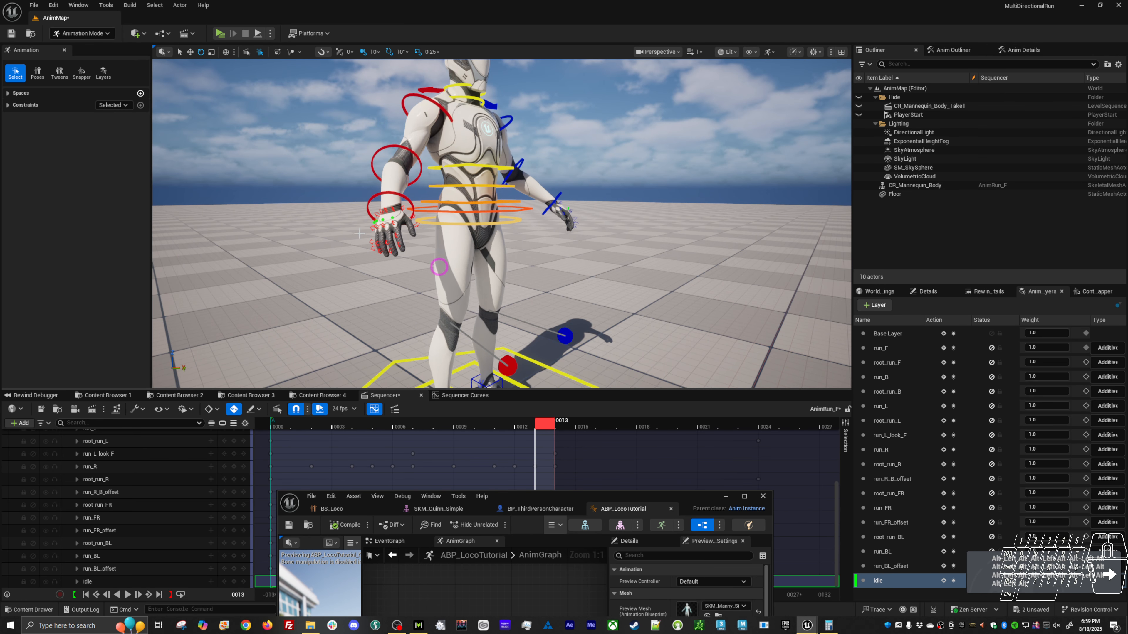
pyautogui.click(371, 229)
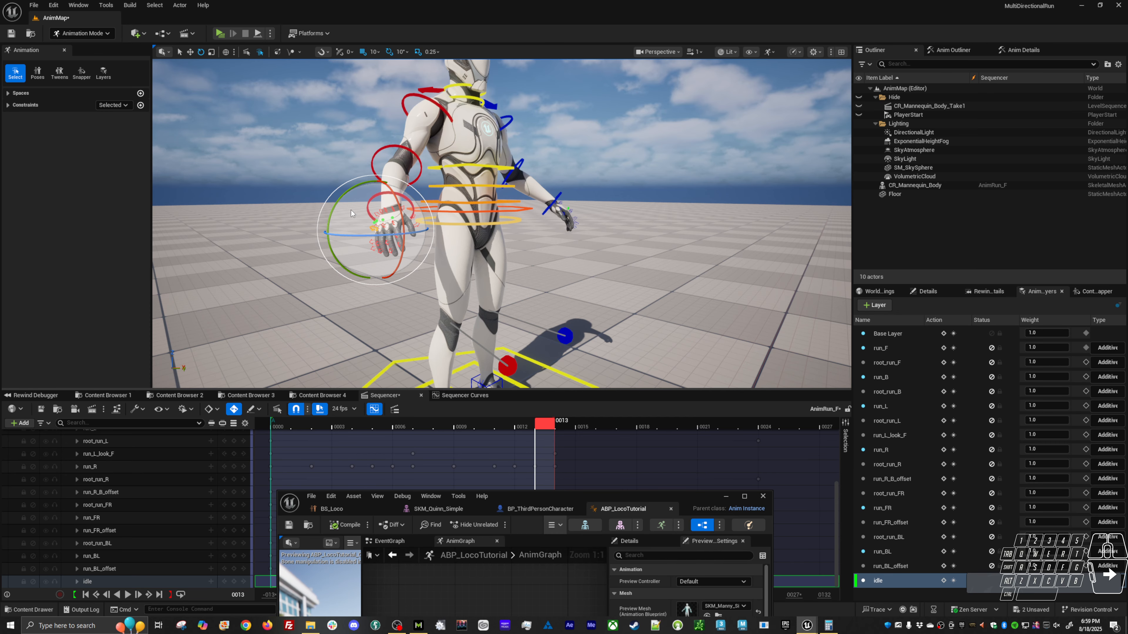
pyautogui.keyDown('alt'); pyautogui.moveTo(358, 214); pyautogui.dragTo(222, 217); pyautogui.keyUp('alt')
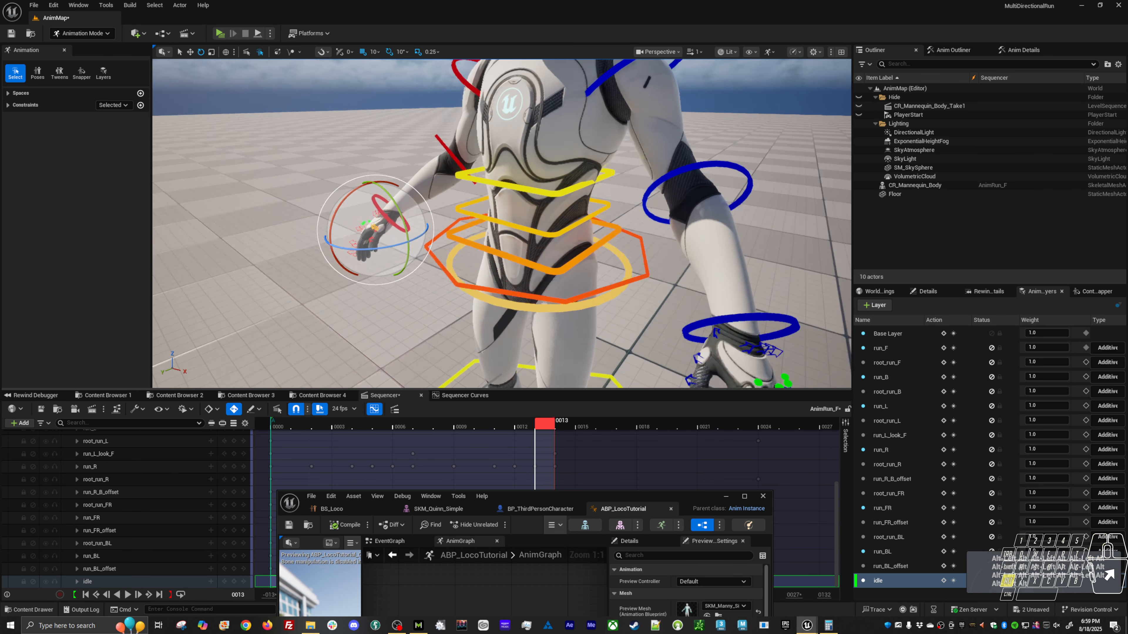
pyautogui.keyDown('alt'); pyautogui.moveTo(359, 214); pyautogui.dragTo(310, 119, button='middle'); pyautogui.keyUp('alt')
pyautogui.keyDown('alt'); pyautogui.moveTo(635, 171); pyautogui.dragTo(639, 171, button='middle'); pyautogui.keyUp('alt')
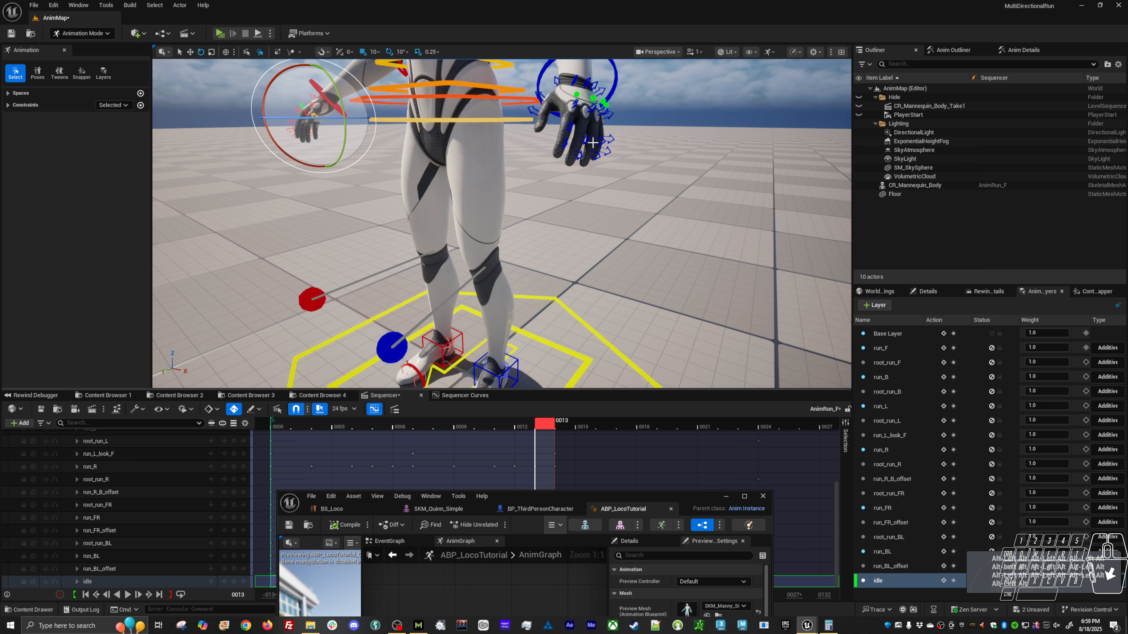
pyautogui.keyDown('alt'); pyautogui.moveTo(592, 142); pyautogui.dragTo(593, 248, button='middle'); pyautogui.keyUp('alt')
pyautogui.keyDown('alt'); pyautogui.moveTo(586, 130); pyautogui.dragTo(586, 98); pyautogui.keyUp('alt')
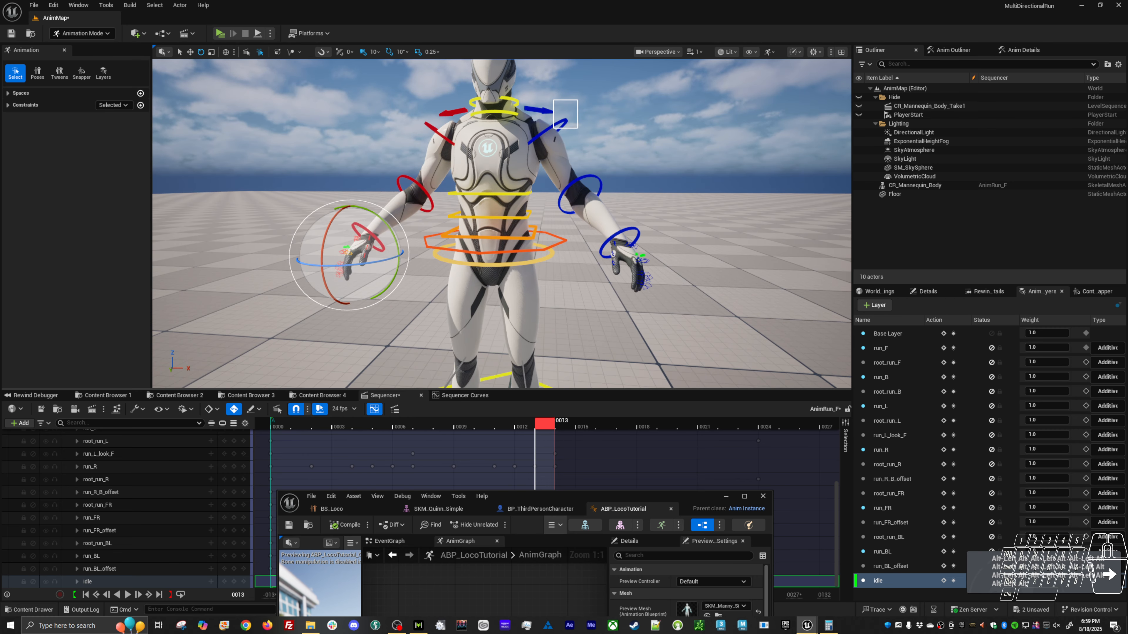
pyautogui.click(557, 126)
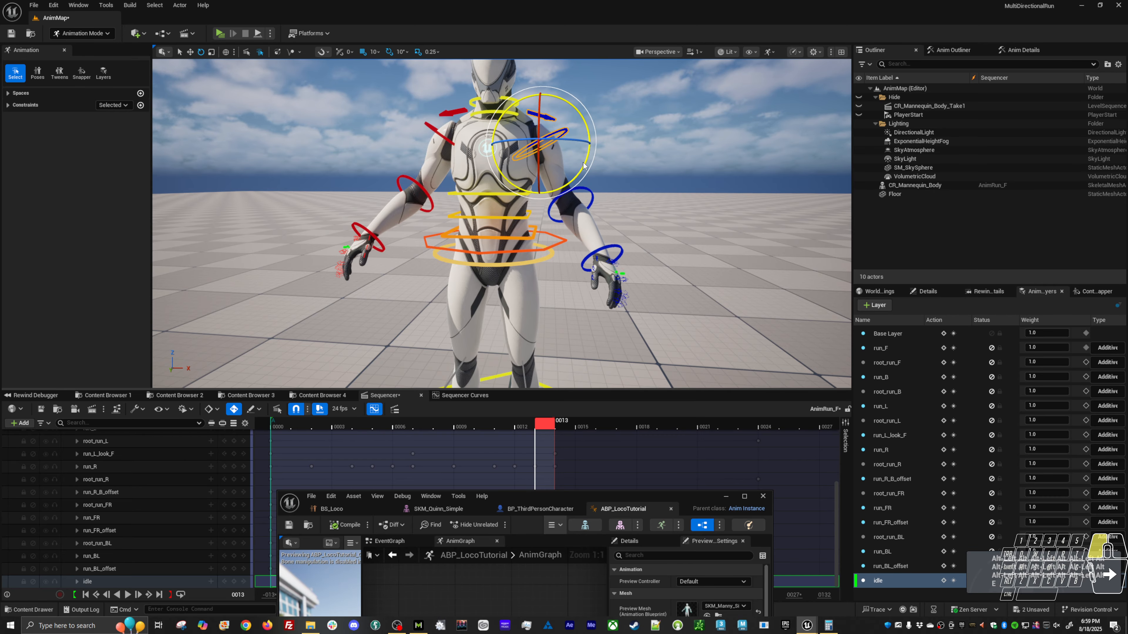
pyautogui.moveTo(583, 163); pyautogui.dragTo(567, 116)
# Rotate the body control slightly to turn the hips and torso of the idle pose.
pyautogui.moveTo(568, 156)
pyautogui.mouseDown()
pyautogui.moveTo(538, 142)
pyautogui.moveTo(581, 163)
pyautogui.moveTo(558, 119)
pyautogui.moveTo(564, 161)
pyautogui.moveTo(561, 142)
pyautogui.moveTo(350, 141)
pyautogui.moveTo(325, 165)
pyautogui.mouseUp()
pyautogui.press('w')
pyautogui.click(651, 238)
pyautogui.press('e')
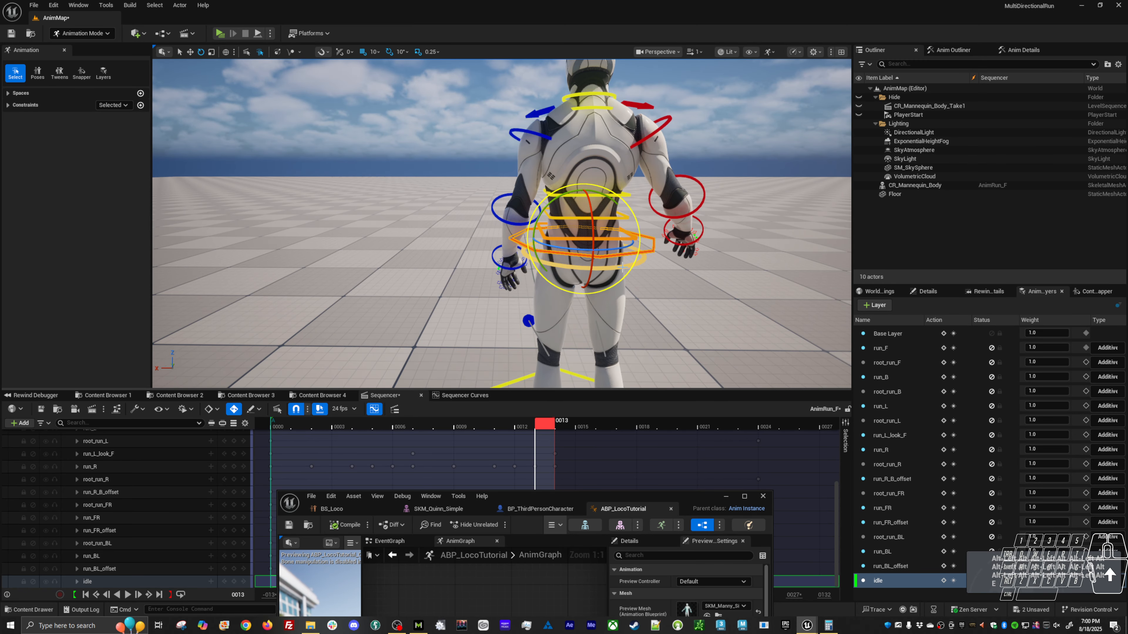
pyautogui.moveTo(616, 248); pyautogui.dragTo(595, 251)
pyautogui.keyDown('alt'); pyautogui.moveTo(594, 249); pyautogui.dragTo(564, 222, button='right'); pyautogui.keyUp('alt')
# Rotate the head control around the vertical axis to turn the head relative to the body.
pyautogui.click(561, 126)
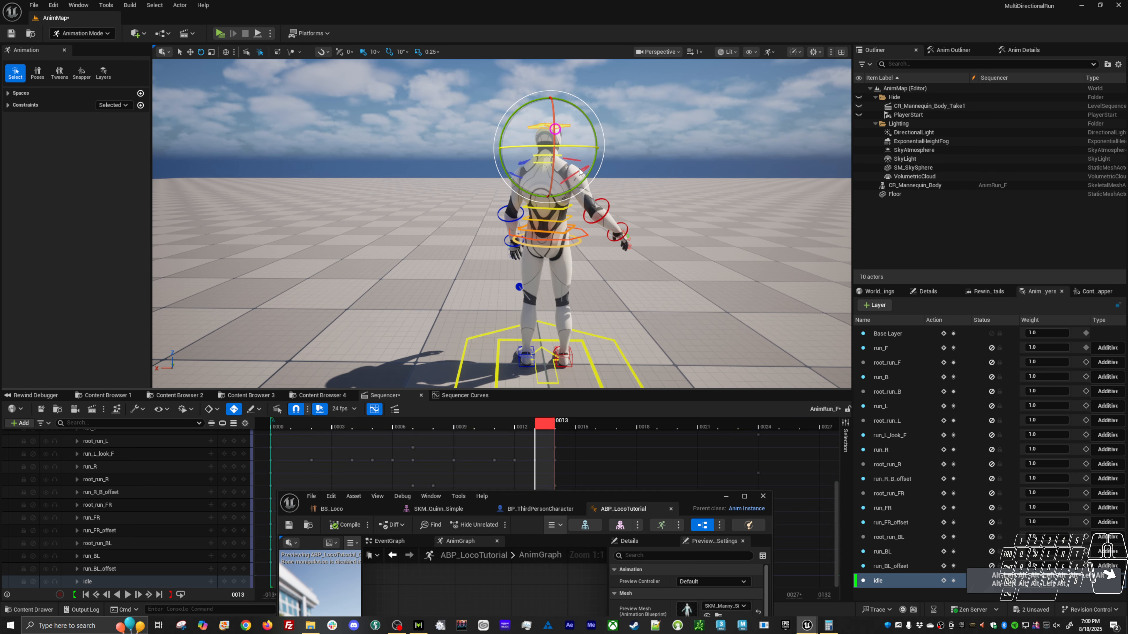
pyautogui.press('e')
pyautogui.moveTo(570, 147); pyautogui.dragTo(604, 147)
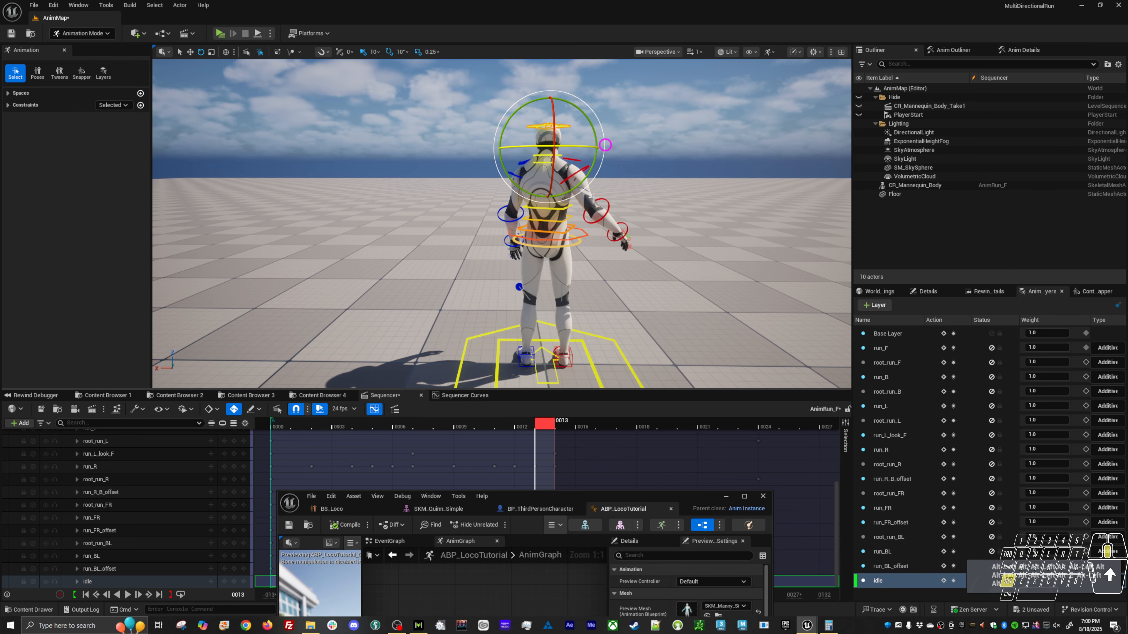
# Move the left foot control slightly forward along the ground and adjust its rotation.
pyautogui.keyDown('alt'); pyautogui.moveTo(604, 146); pyautogui.dragTo(602, 128, button='middle'); pyautogui.keyUp('alt')
pyautogui.press('w')
pyautogui.click(531, 337)
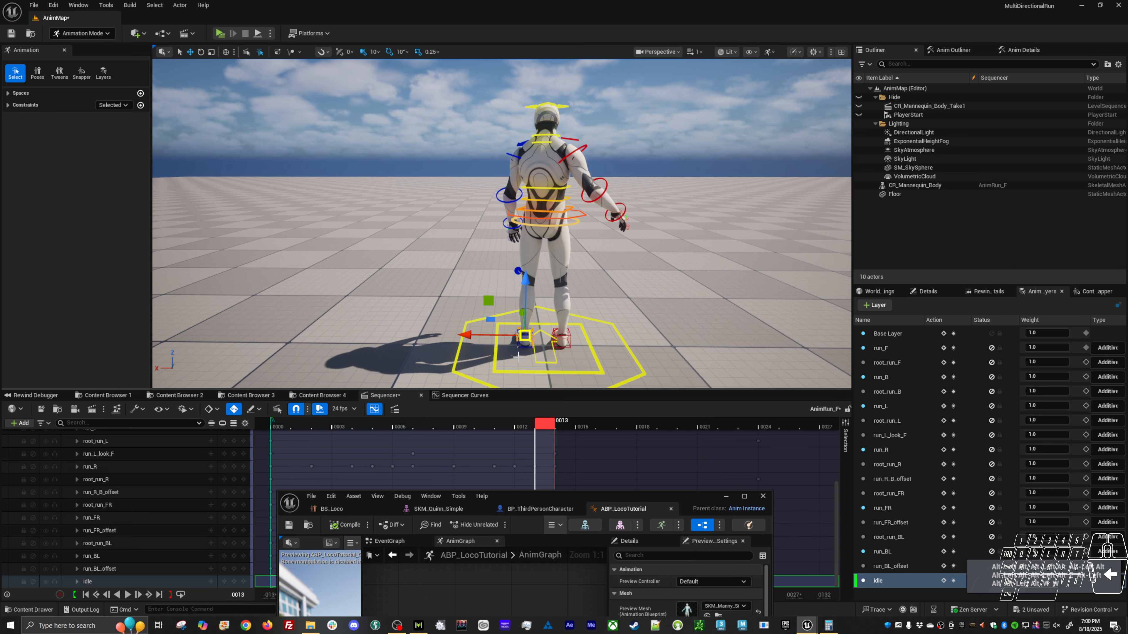
pyautogui.keyDown('alt'); pyautogui.moveTo(483, 331); pyautogui.dragTo(491, 314); pyautogui.keyUp('alt')
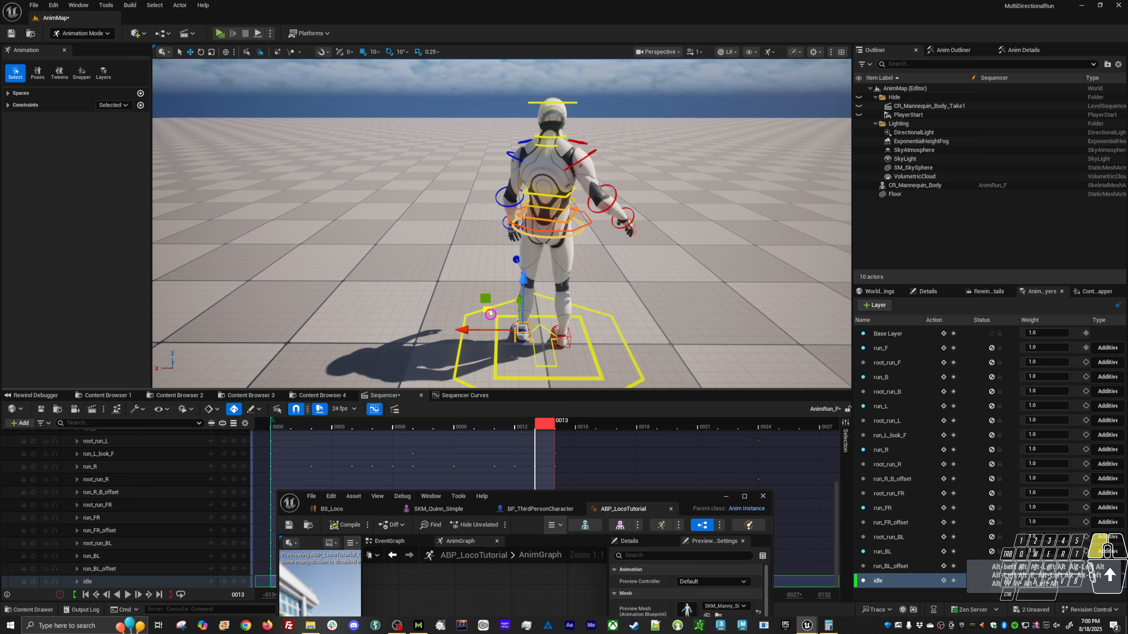
pyautogui.press('e')
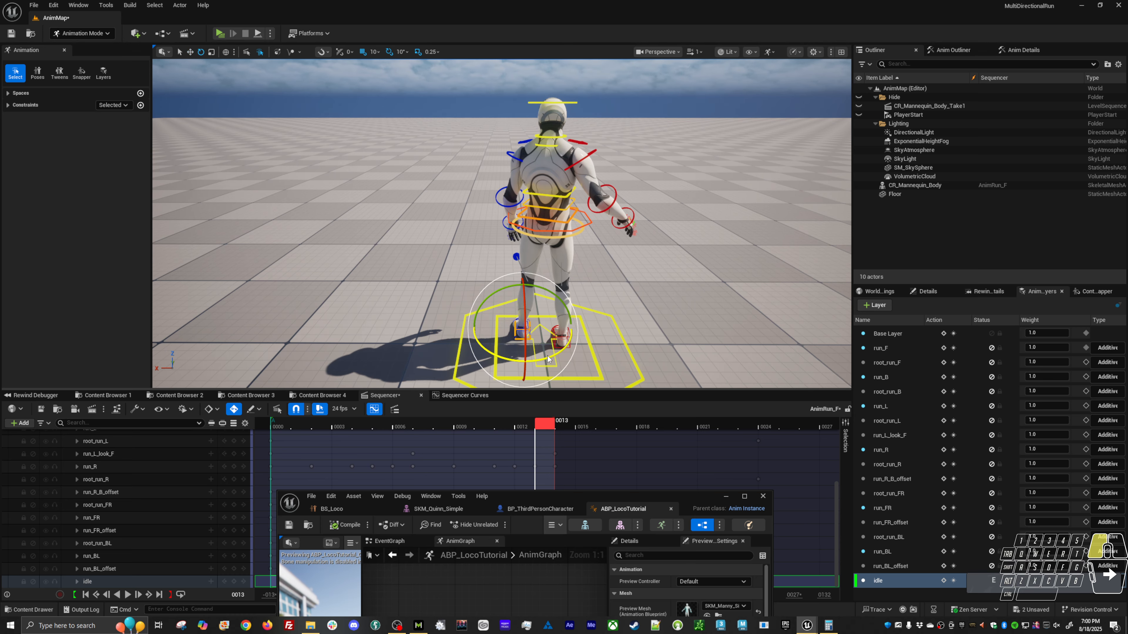
# Move the right foot control back and outward on the ground, and adjust the rotation of both feet.
pyautogui.click(560, 338)
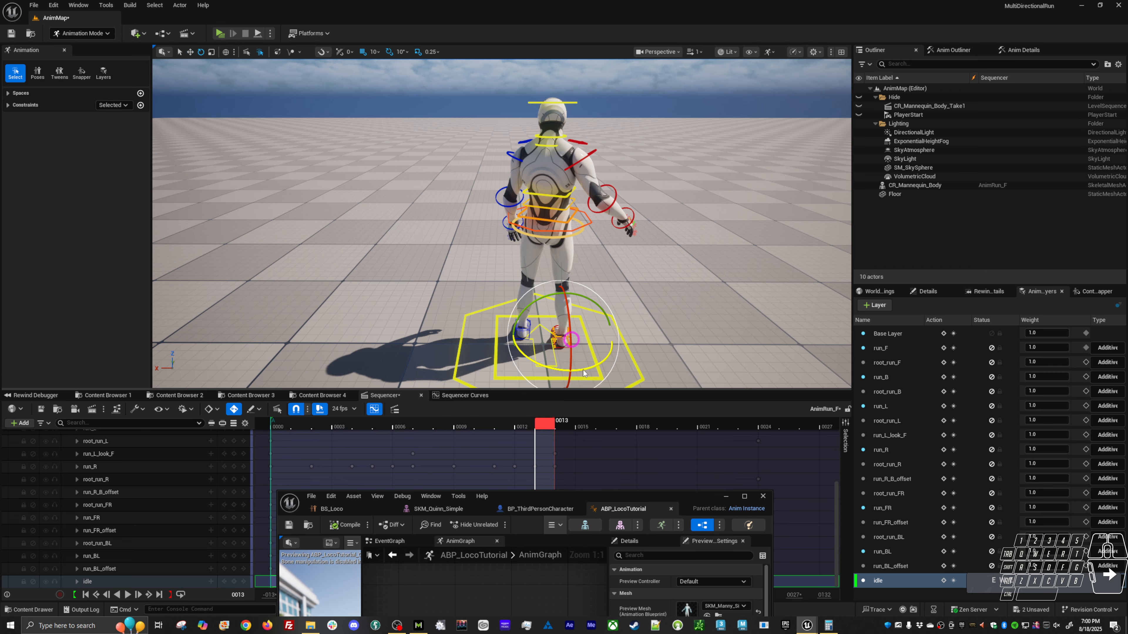
pyautogui.press('w')
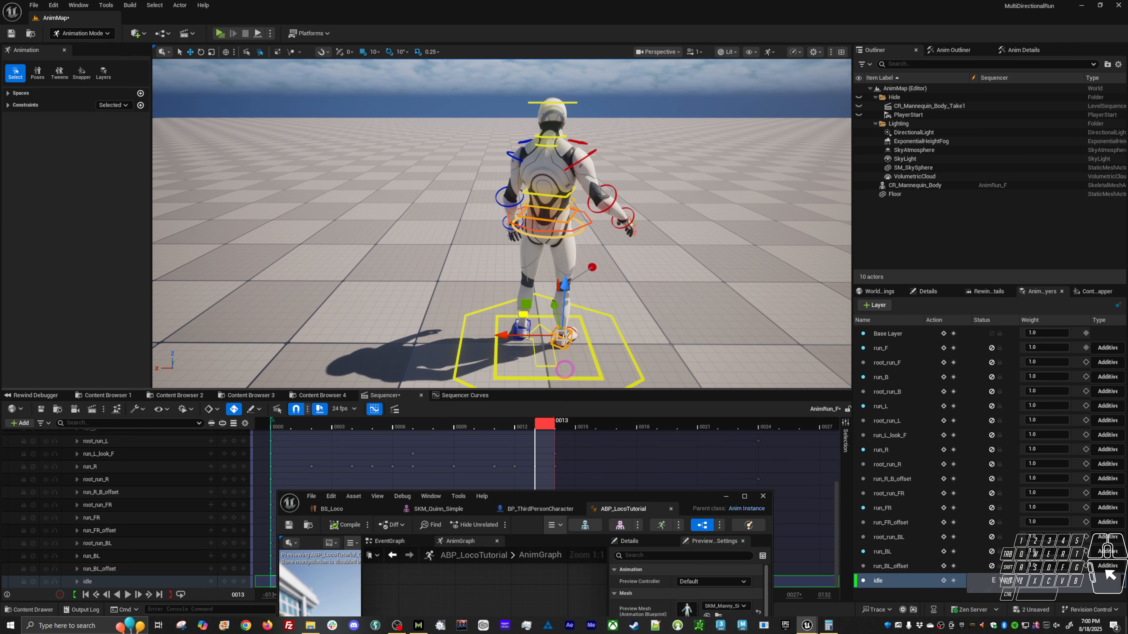
pyautogui.moveTo(524, 318); pyautogui.dragTo(538, 332)
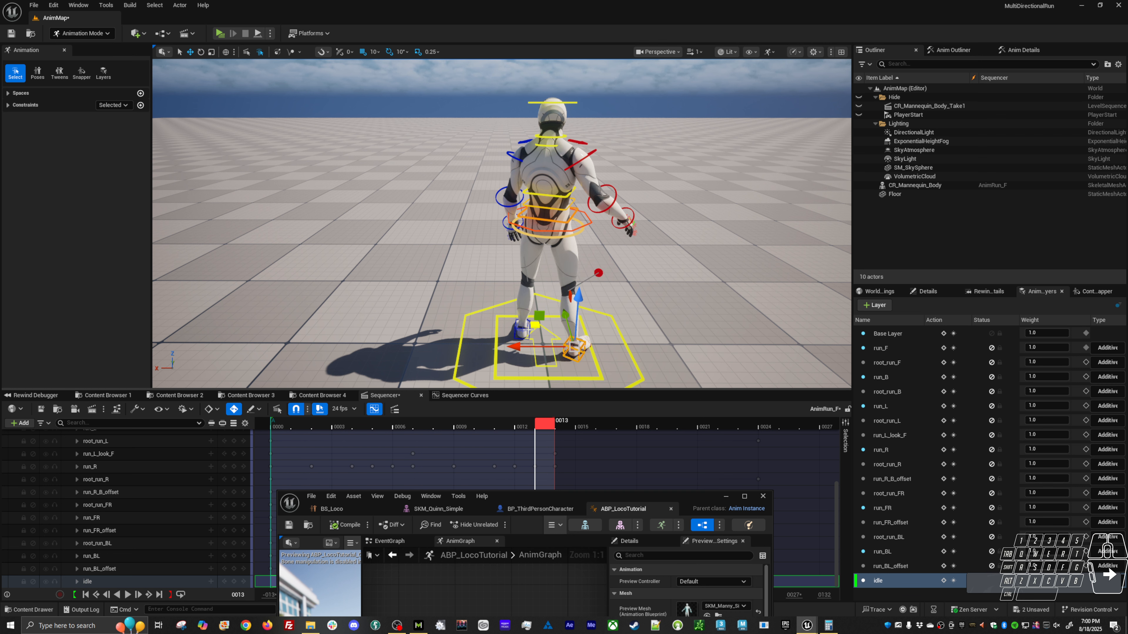
pyautogui.press('e')
pyautogui.click(515, 340)
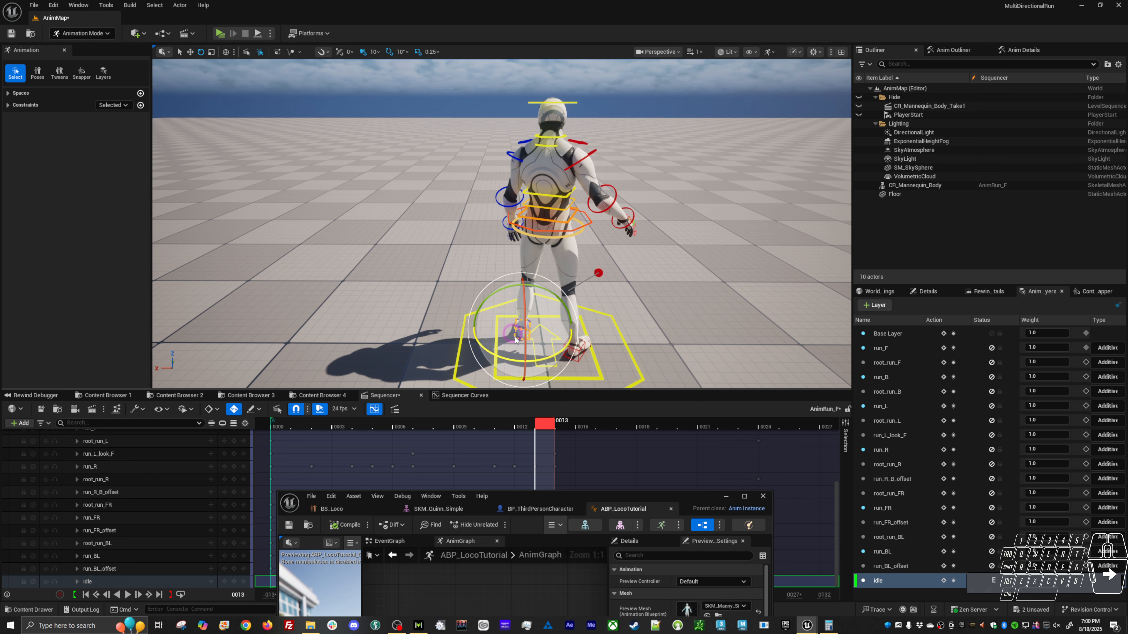
pyautogui.moveTo(539, 357)
pyautogui.mouseDown()
pyautogui.moveTo(666, 331)
pyautogui.moveTo(808, 339)
pyautogui.moveTo(618, 266)
pyautogui.mouseUp()
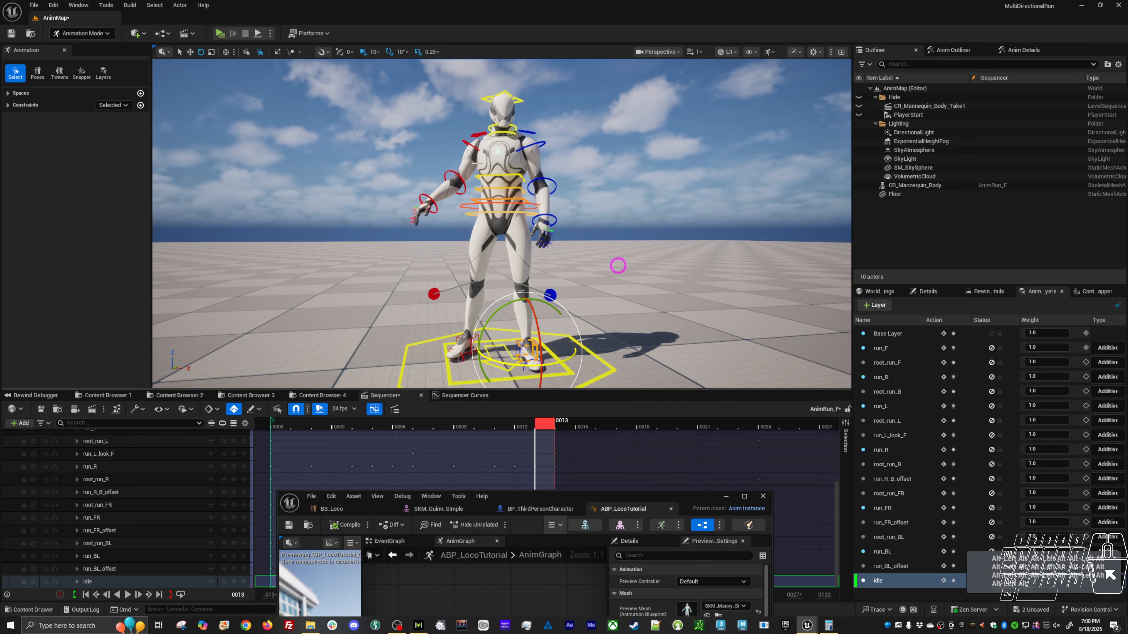
# Bring the arms down beside the body, adjusting the rotation of the left upper arm and forearm controls.
pyautogui.keyDown('ctrl'); pyautogui.keyDown('alt'); pyautogui.moveTo(558, 146); pyautogui.dragTo(568, 186); pyautogui.keyUp('alt'); pyautogui.keyUp('ctrl')
pyautogui.keyDown('alt'); pyautogui.moveTo(551, 195); pyautogui.dragTo(576, 186, button='right'); pyautogui.keyUp('alt')
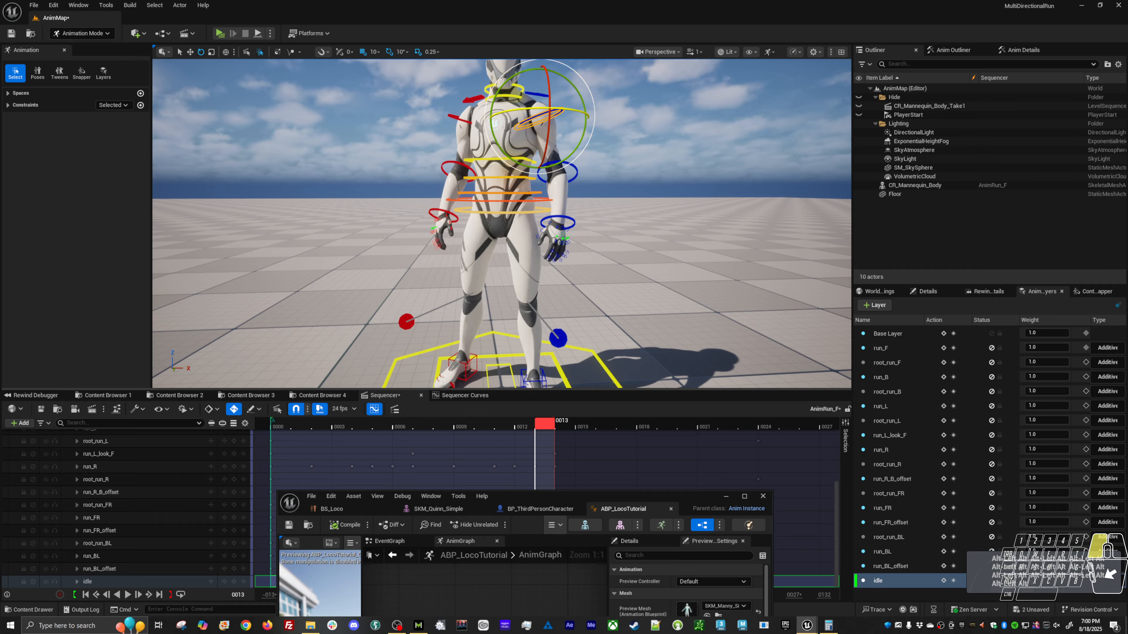
pyautogui.click(574, 177)
pyautogui.moveTo(544, 202); pyautogui.dragTo(547, 209)
pyautogui.moveTo(563, 154); pyautogui.dragTo(558, 156)
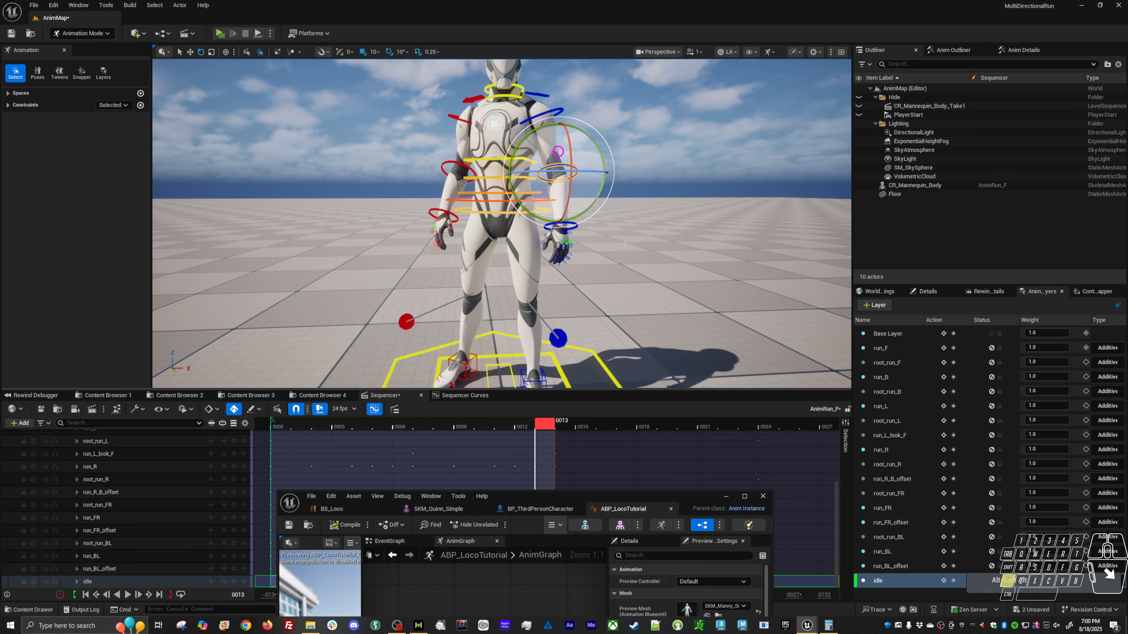
pyautogui.keyDown('alt'); pyautogui.moveTo(559, 156); pyautogui.dragTo(506, 147, button='middle'); pyautogui.keyUp('alt')
pyautogui.keyDown('alt'); pyautogui.moveTo(506, 146); pyautogui.dragTo(557, 142, button='right'); pyautogui.keyUp('alt')
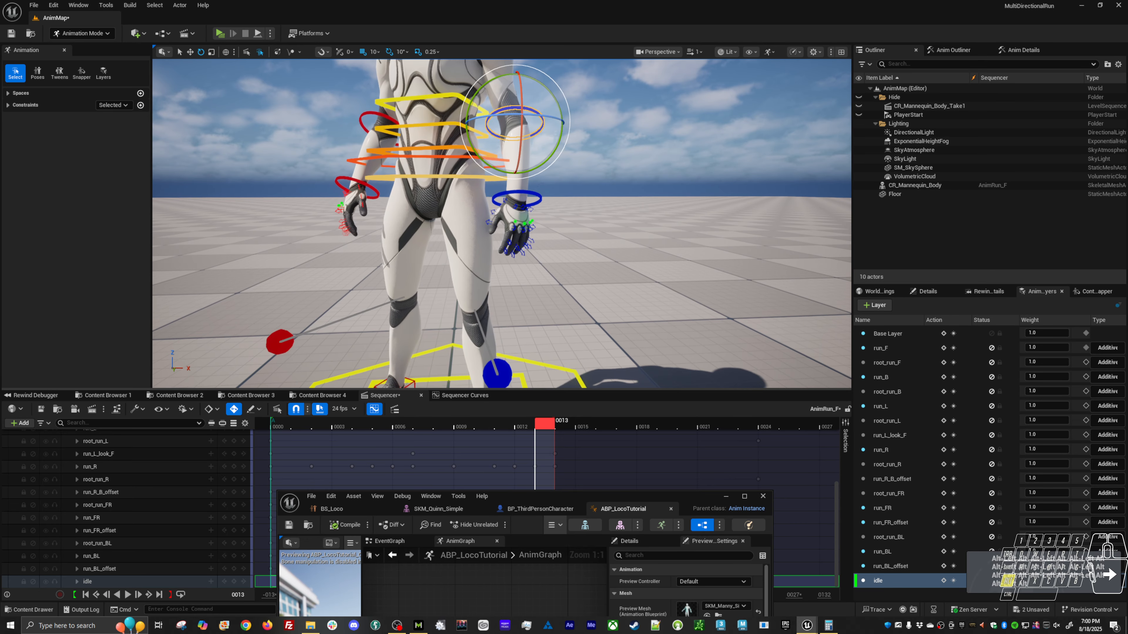
# Select the left hand's finger controls and rotate them together to give the fingers a relaxed curl.
pyautogui.keyDown('alt'); pyautogui.moveTo(552, 223); pyautogui.dragTo(505, 263); pyautogui.keyUp('alt')
pyautogui.press('f')
pyautogui.keyDown('alt'); pyautogui.moveTo(574, 206); pyautogui.dragTo(515, 206, button='right'); pyautogui.keyUp('alt')
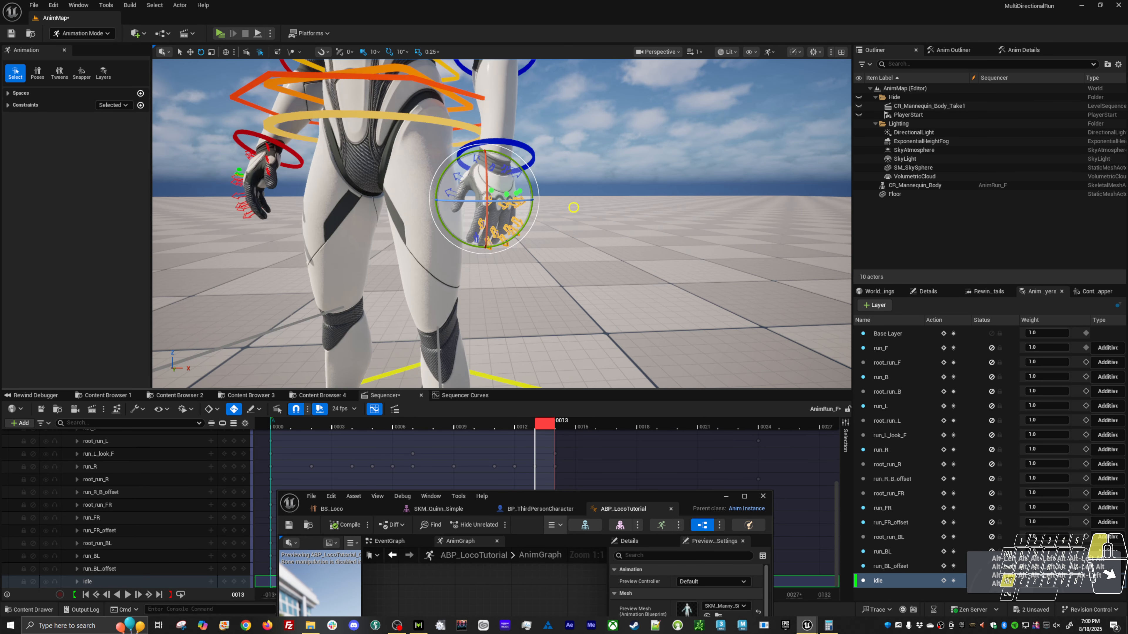
pyautogui.moveTo(574, 207)
pyautogui.keyDown('alt'); pyautogui.mouseDown()
pyautogui.moveTo(599, 182)
pyautogui.moveTo(577, 191)
pyautogui.mouseUp(); pyautogui.keyUp('alt')
pyautogui.keyDown('alt'); pyautogui.moveTo(558, 229); pyautogui.dragTo(617, 226, button='right'); pyautogui.keyUp('alt')
pyautogui.keyDown('alt'); pyautogui.moveTo(559, 230); pyautogui.dragTo(599, 224); pyautogui.keyUp('alt')
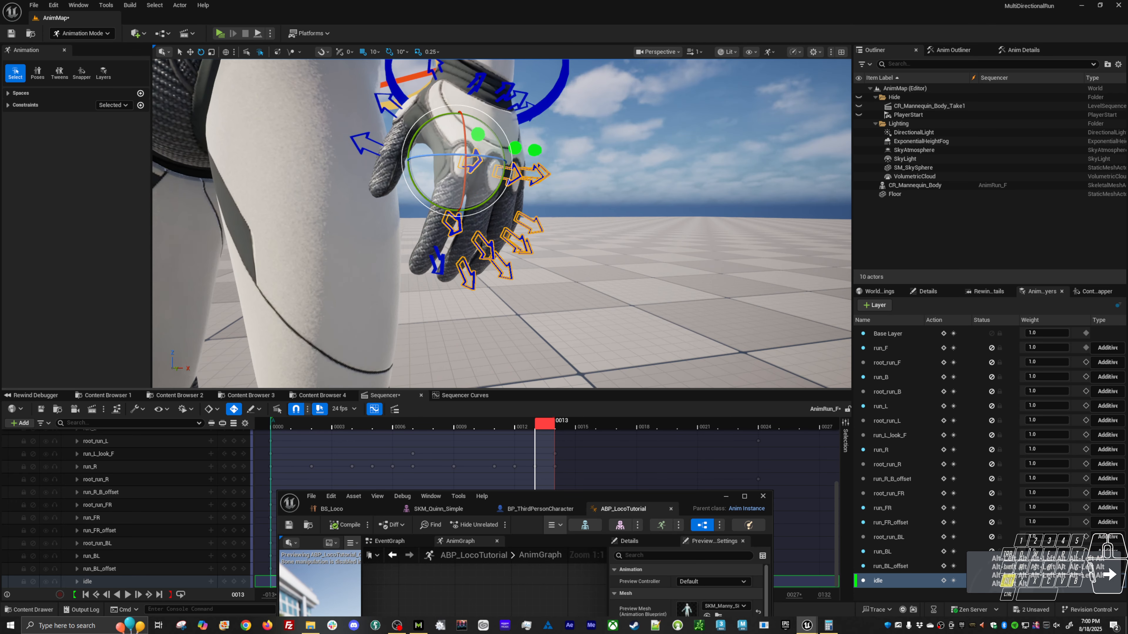
# Isolate the left little finger's knuckle control and adjust its rotation relative to the other fingers.
pyautogui.click(559, 184)
pyautogui.keyDown('alt'); pyautogui.moveTo(559, 183); pyautogui.dragTo(489, 193); pyautogui.keyUp('alt')
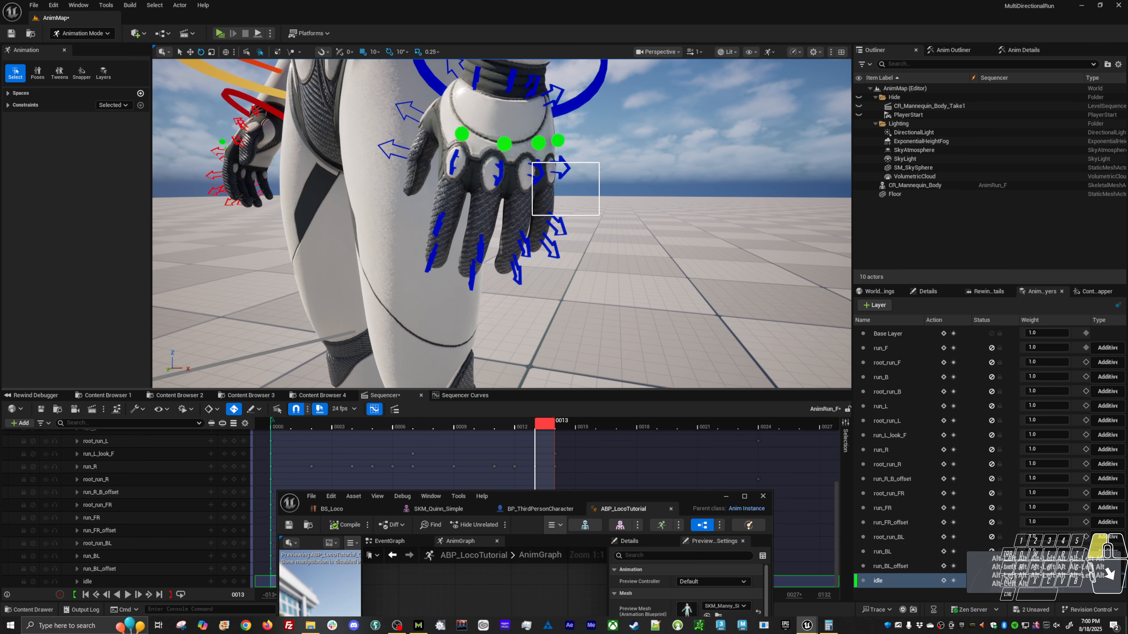
pyautogui.moveTo(599, 163); pyautogui.dragTo(572, 165)
pyautogui.press('w')
pyautogui.moveTo(645, 170); pyautogui.dragTo(547, 166)
pyautogui.press('e')
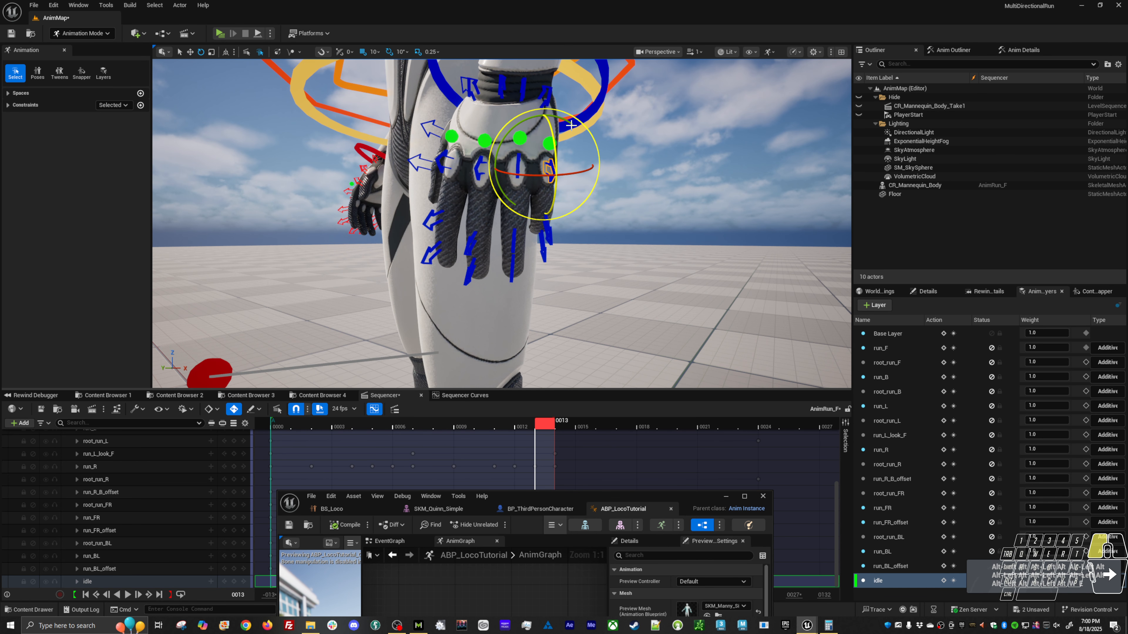
pyautogui.press('w')
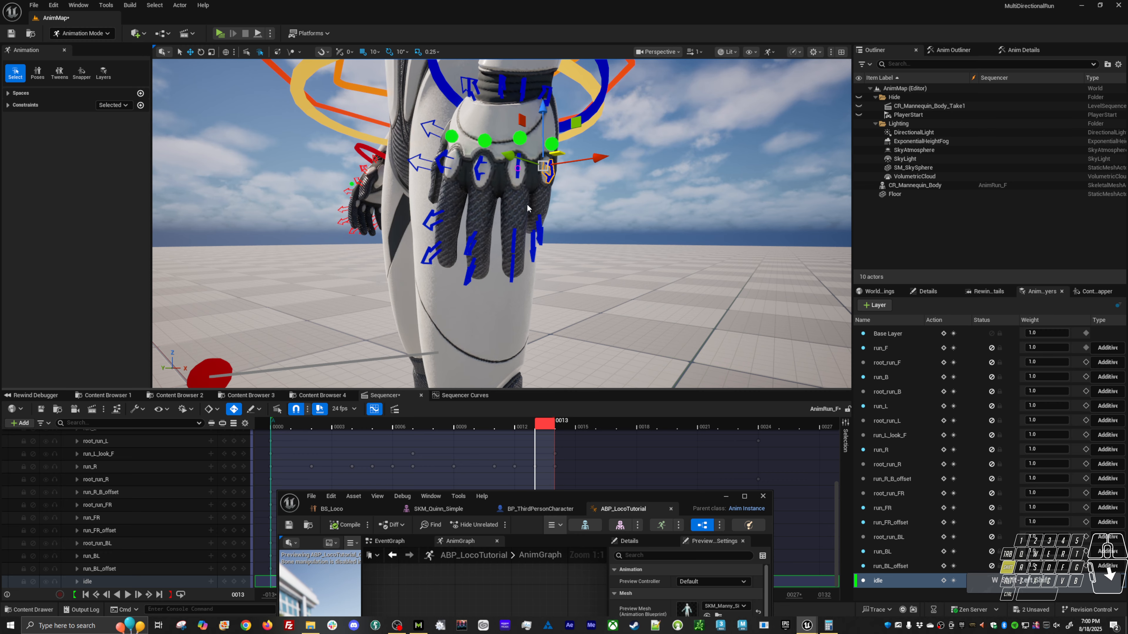
# Select the left little and ring finger joint controls together and rotate them to curl both fingers further.
pyautogui.moveTo(531, 218)
pyautogui.keyDown('alt'); pyautogui.mouseDown()
pyautogui.moveTo(573, 229)
pyautogui.moveTo(506, 291)
pyautogui.mouseUp(); pyautogui.keyUp('alt')
pyautogui.press('e')
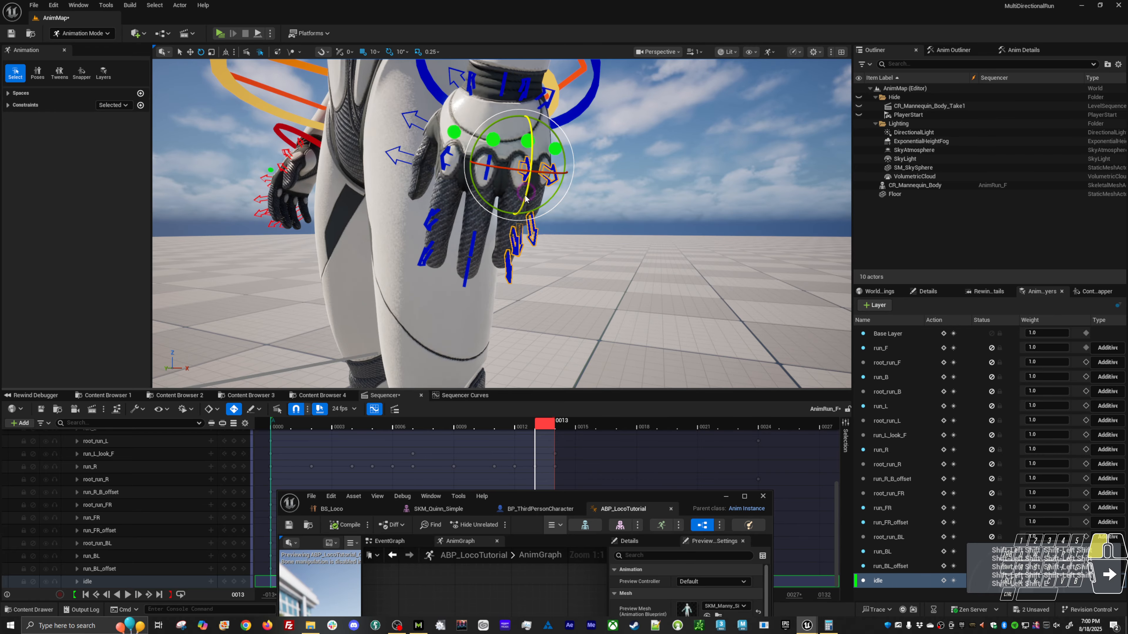
pyautogui.moveTo(524, 196); pyautogui.dragTo(377, 213)
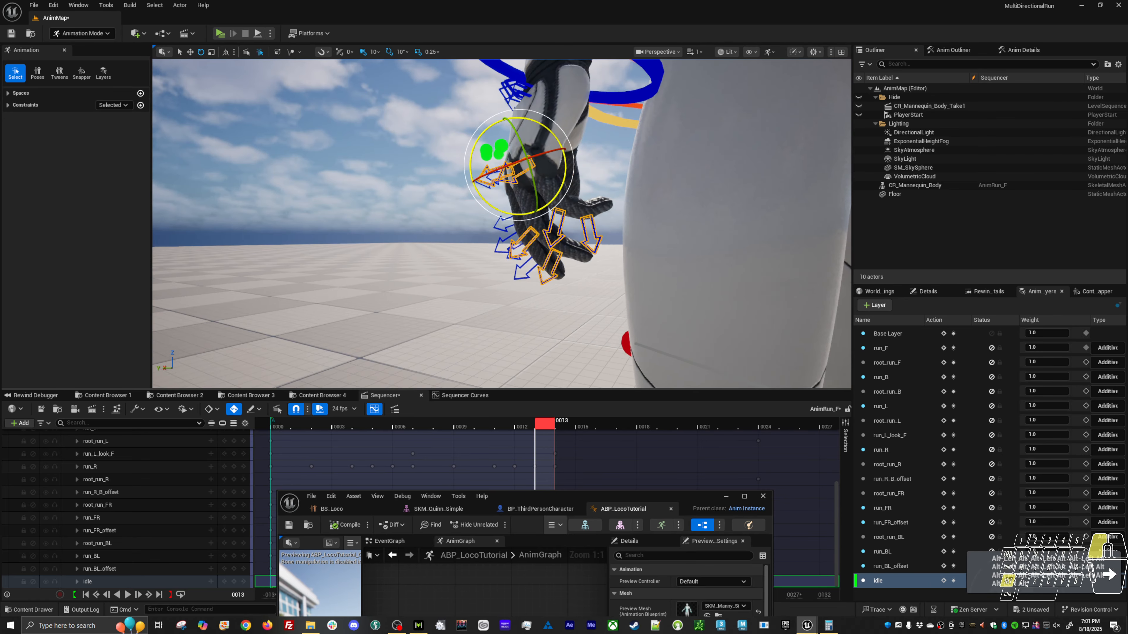
# Rotate the left little finger's base control again to refine how the finger bends at the knuckle.
pyautogui.click(535, 176)
pyautogui.click(528, 167)
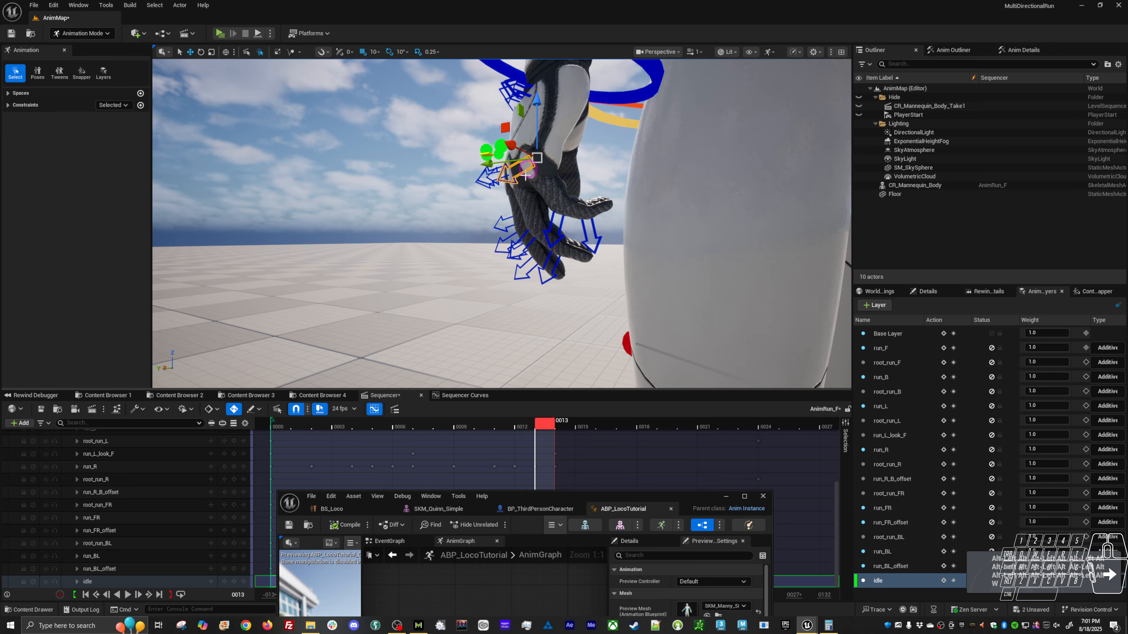
pyautogui.moveTo(594, 200); pyautogui.dragTo(591, 202, button='middle')
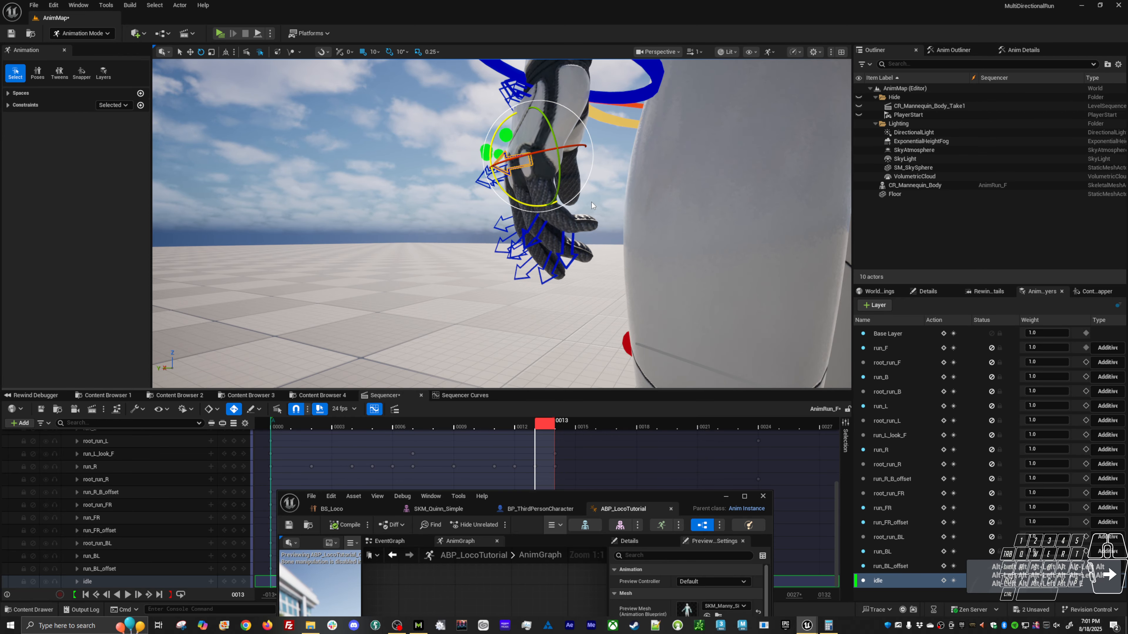
pyautogui.keyDown('alt'); pyautogui.moveTo(592, 202); pyautogui.dragTo(622, 203); pyautogui.keyUp('alt')
pyautogui.press('w')
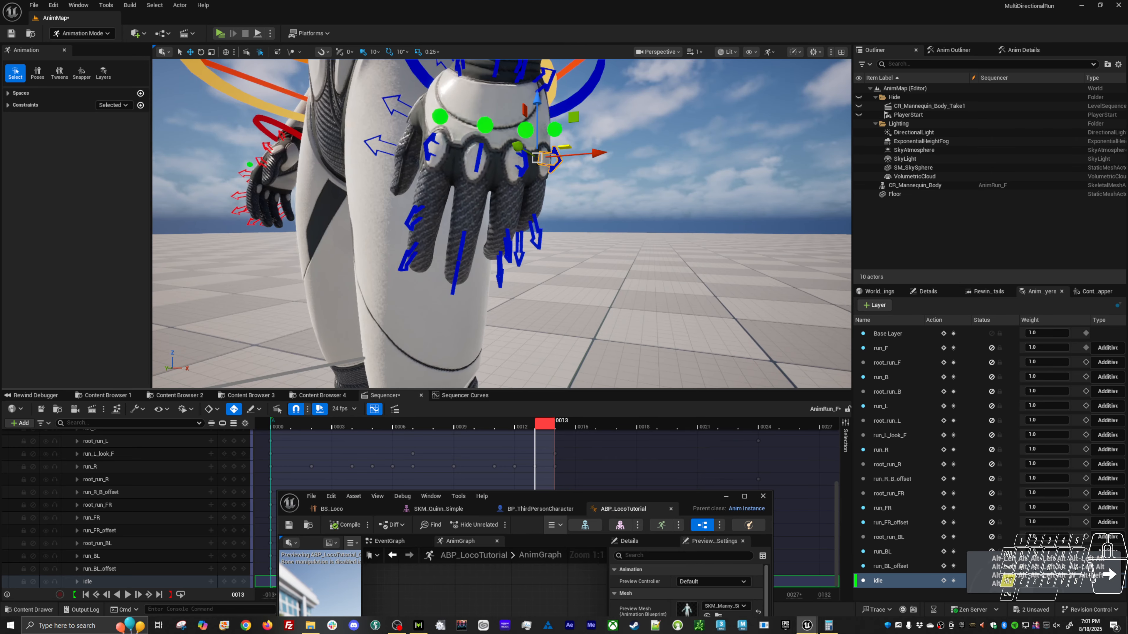
# Rotate the left index finger's knuckle control to adjust the finger's spread from the hand.
pyautogui.click(434, 141)
pyautogui.press('e')
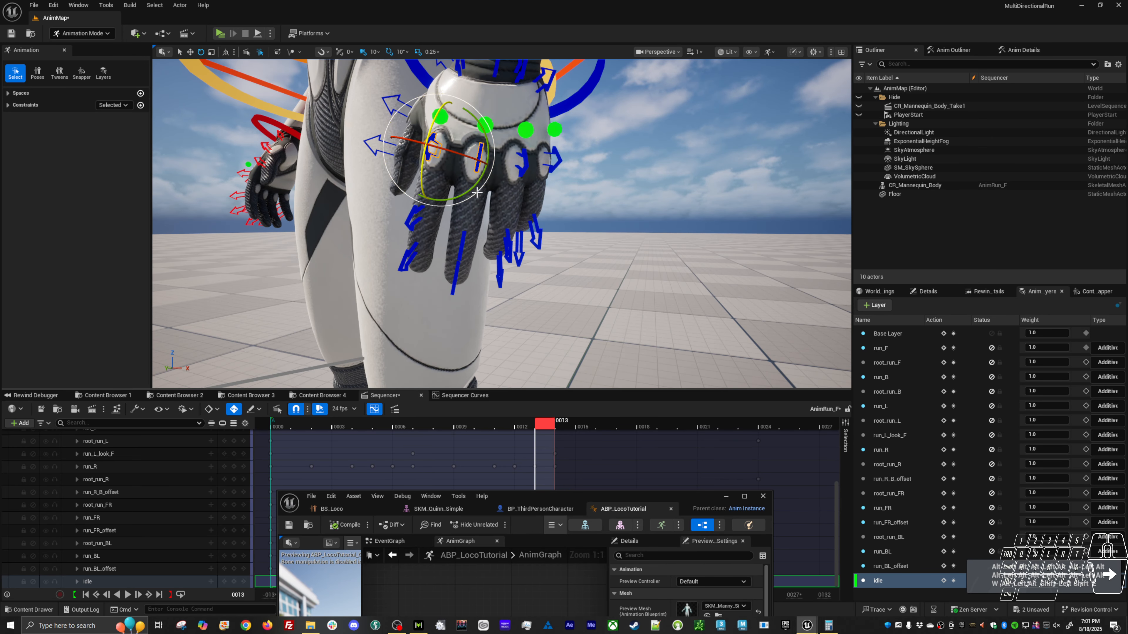
pyautogui.moveTo(475, 190); pyautogui.dragTo(448, 187)
pyautogui.press('w')
pyautogui.press('e')
pyautogui.press('w')
pyautogui.keyDown('alt'); pyautogui.moveTo(474, 142); pyautogui.dragTo(547, 144); pyautogui.keyUp('alt')
# Rotate the left thumb's base and outer joint controls to bring the thumb in against the hand.
pyautogui.click(483, 145)
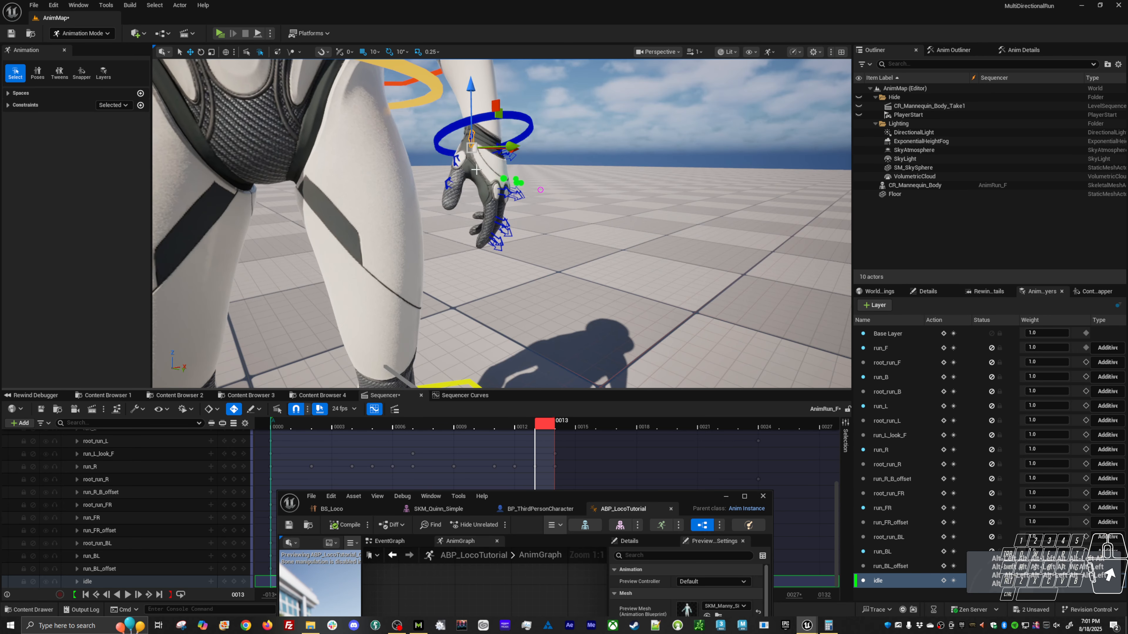
pyautogui.press('e')
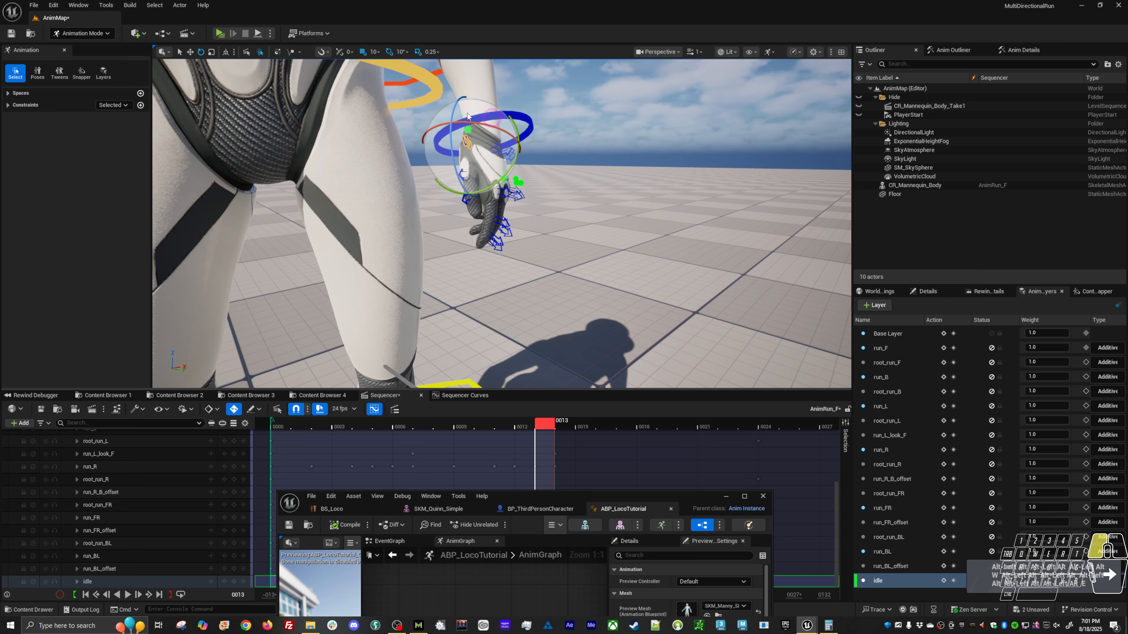
pyautogui.moveTo(467, 115); pyautogui.dragTo(474, 115)
pyautogui.moveTo(482, 168)
pyautogui.keyDown('alt'); pyautogui.mouseDown()
pyautogui.moveTo(449, 163)
pyautogui.moveTo(489, 171)
pyautogui.moveTo(462, 177)
pyautogui.mouseUp(); pyautogui.keyUp('alt')
pyautogui.press('w')
pyautogui.press('e')
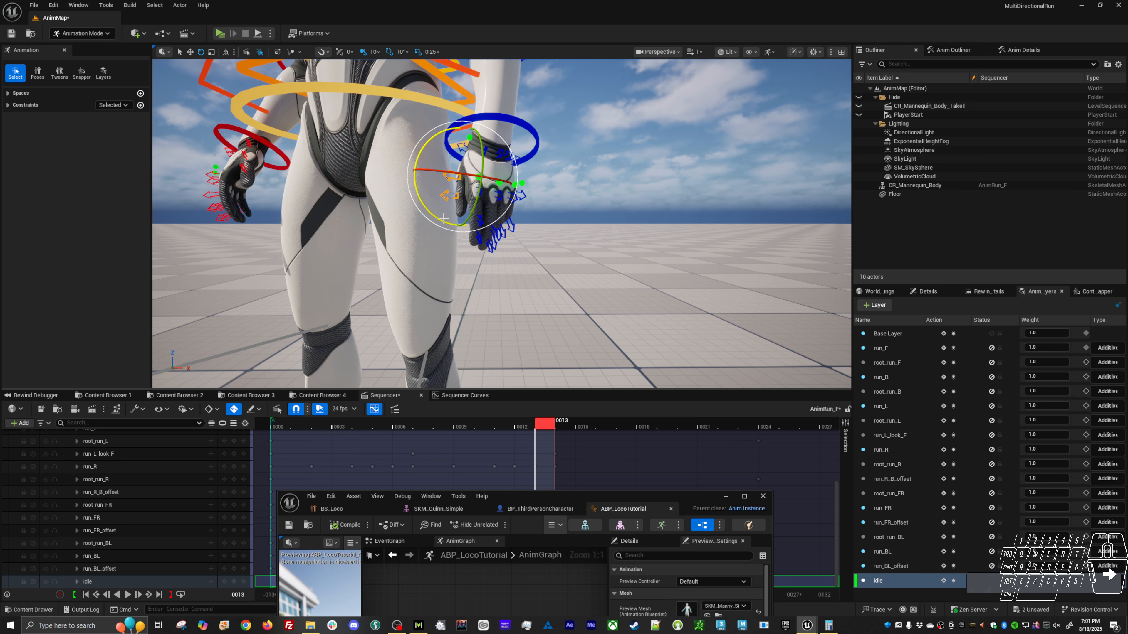
pyautogui.keyDown('alt'); pyautogui.moveTo(443, 222); pyautogui.dragTo(603, 225); pyautogui.keyUp('alt')
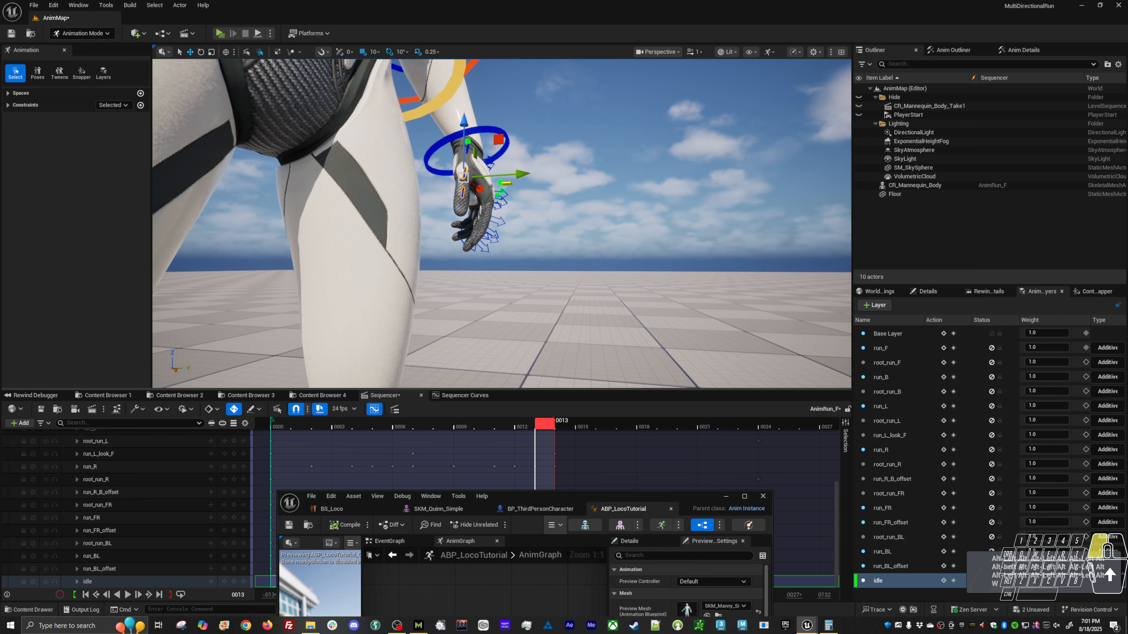
# Rotate the left index finger's knuckle and outer joint controls to refine its curl.
pyautogui.click(501, 195)
pyautogui.press('e')
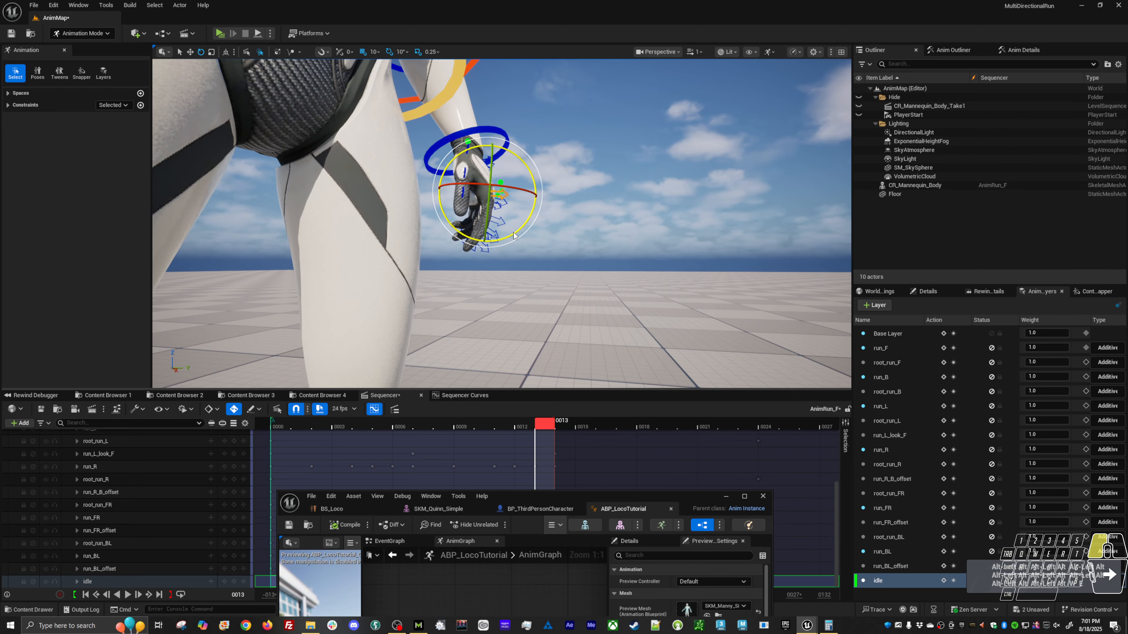
pyautogui.moveTo(520, 235); pyautogui.dragTo(524, 256)
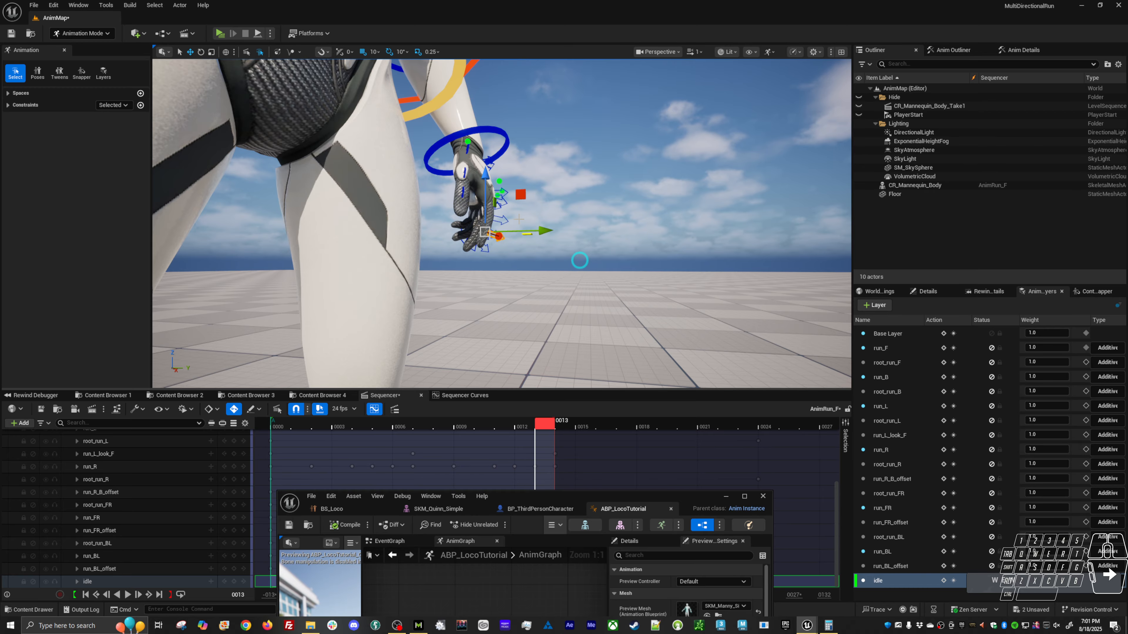
pyautogui.press('e')
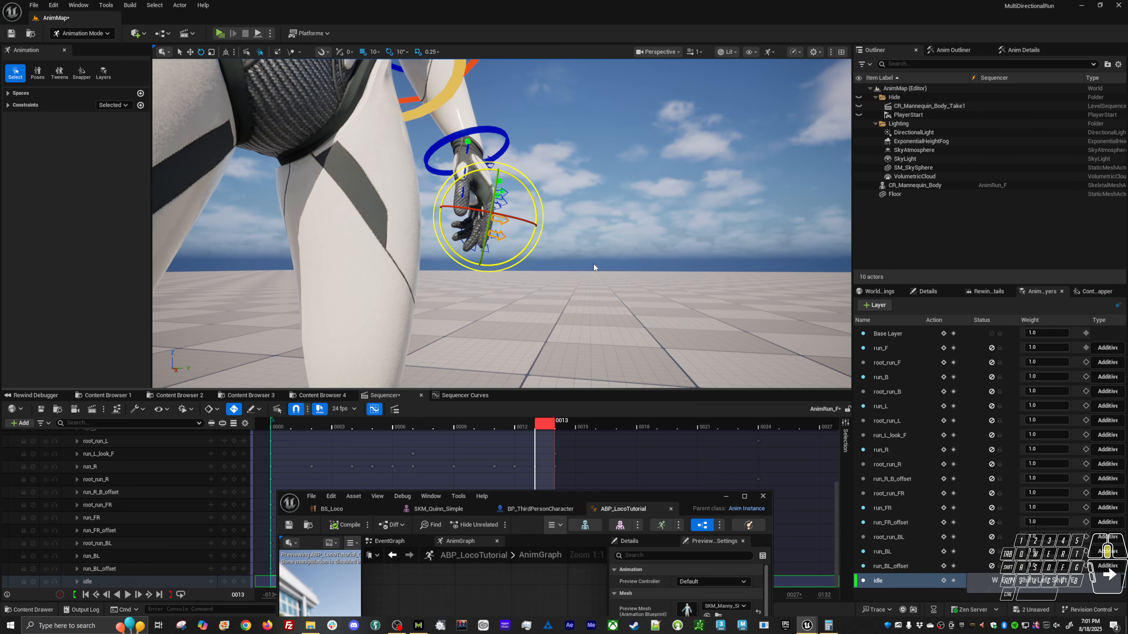
pyautogui.keyDown('alt'); pyautogui.moveTo(596, 267); pyautogui.dragTo(382, 276); pyautogui.keyUp('alt')
pyautogui.press('w')
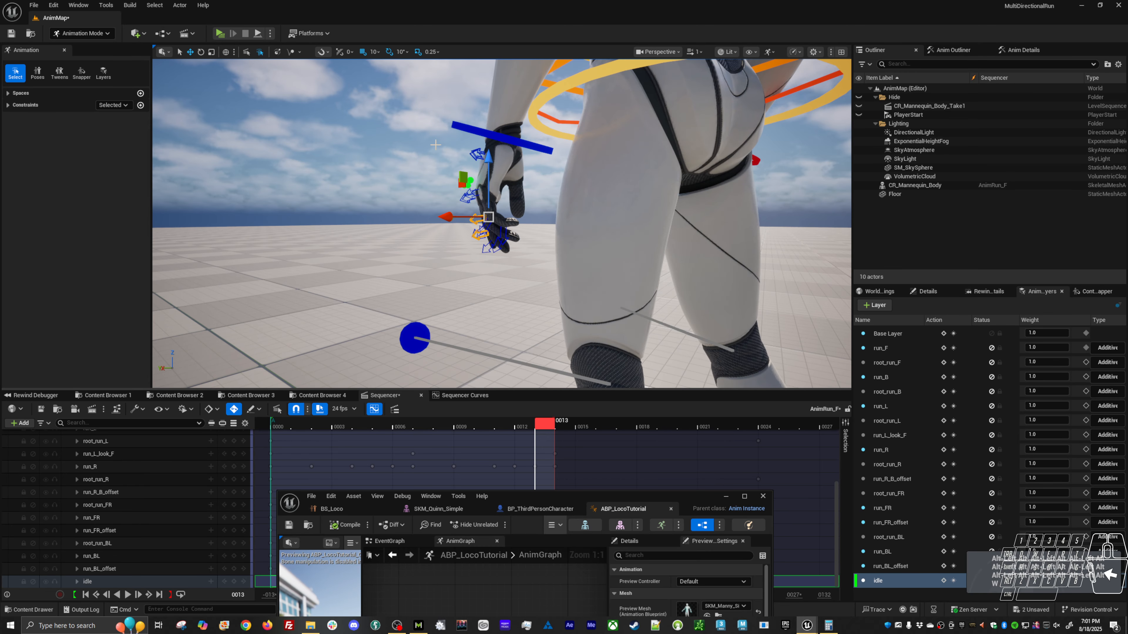
# Select the left hand control with its fingers and examine the hand and whole idle stance from several angles.
pyautogui.moveTo(536, 276); pyautogui.dragTo(547, 298)
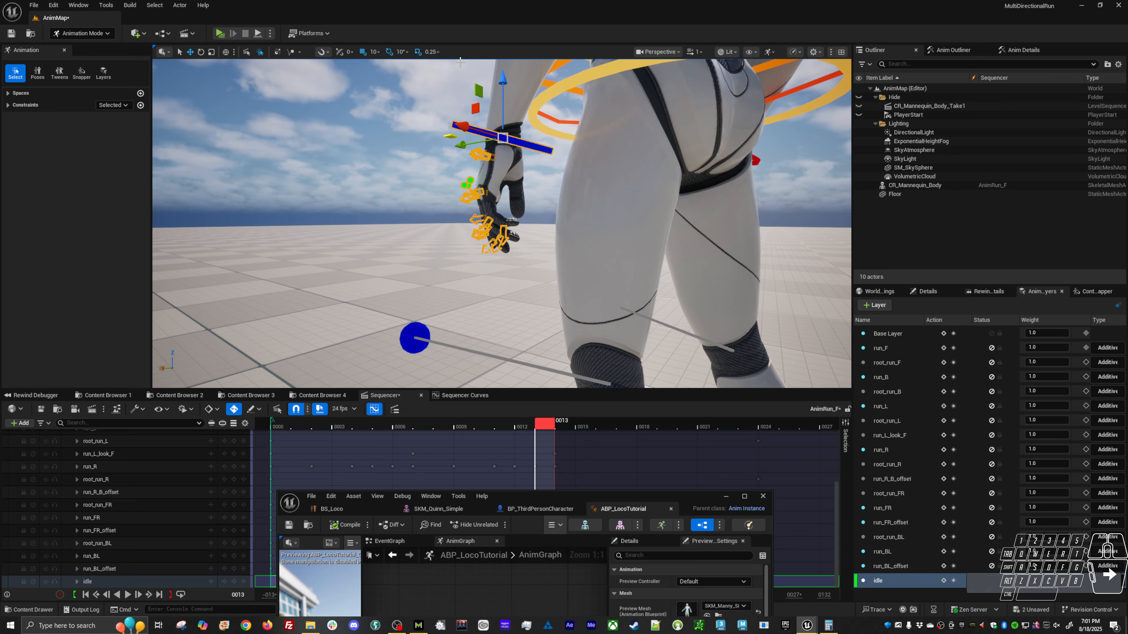
pyautogui.keyDown('alt'); pyautogui.moveTo(483, 67); pyautogui.dragTo(408, 84, button='right'); pyautogui.keyUp('alt')
pyautogui.keyDown('alt'); pyautogui.moveTo(482, 80); pyautogui.dragTo(395, 82); pyautogui.keyUp('alt')
pyautogui.keyDown('alt'); pyautogui.moveTo(395, 82); pyautogui.dragTo(355, 89, button='right'); pyautogui.keyUp('alt')
pyautogui.keyDown('alt'); pyautogui.moveTo(555, 178); pyautogui.dragTo(293, 180); pyautogui.keyUp('alt')
pyautogui.keyDown('alt'); pyautogui.moveTo(649, 232); pyautogui.dragTo(441, 296); pyautogui.keyUp('alt')
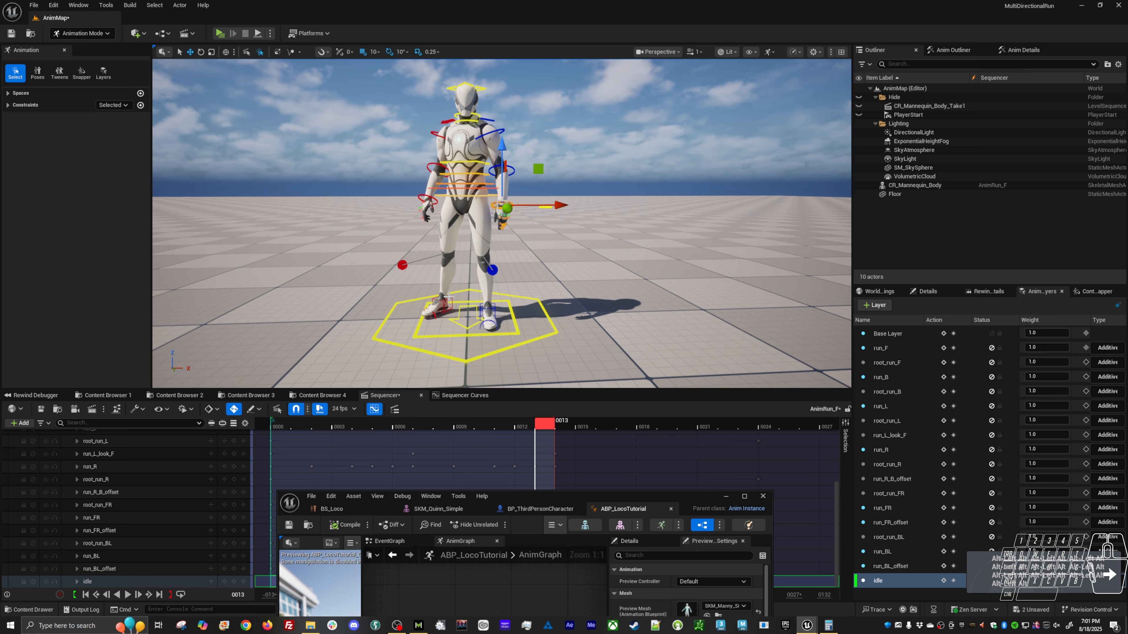
# Enable Stretch and set Softness to 1.00 on the right foot IK control.
pyautogui.click(457, 303)
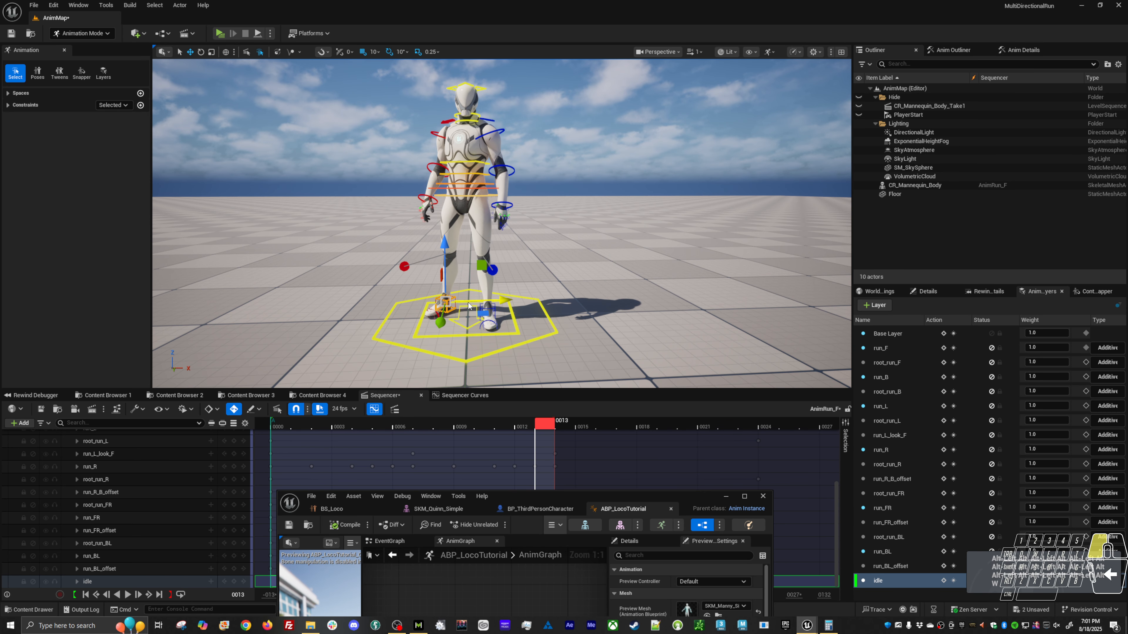
pyautogui.click(1016, 51)
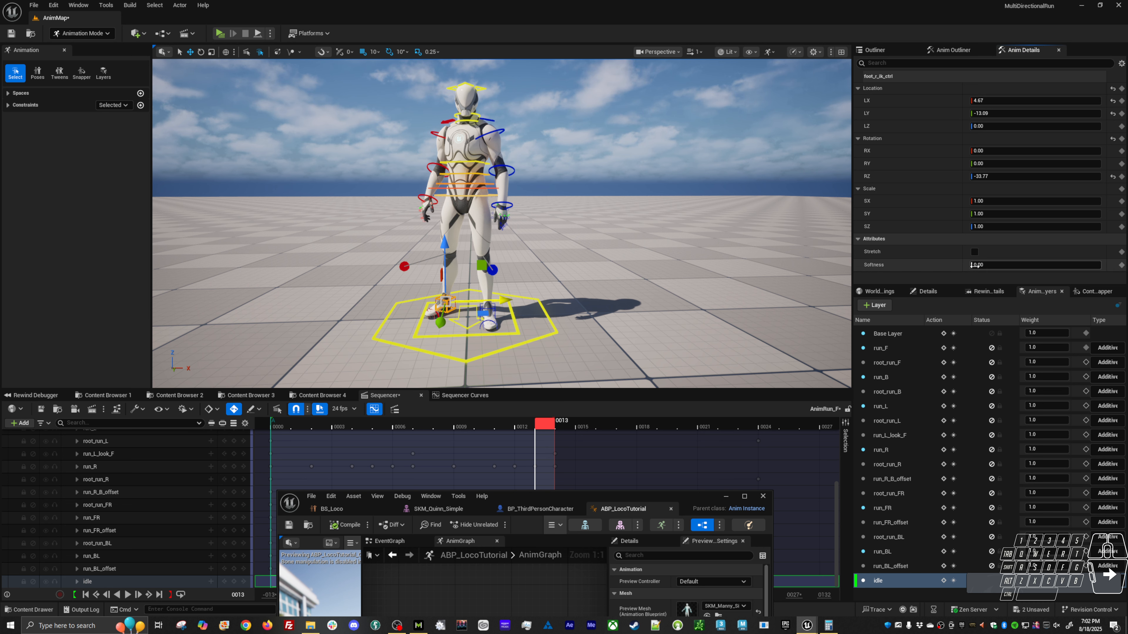
pyautogui.click(975, 253)
pyautogui.click(979, 266)
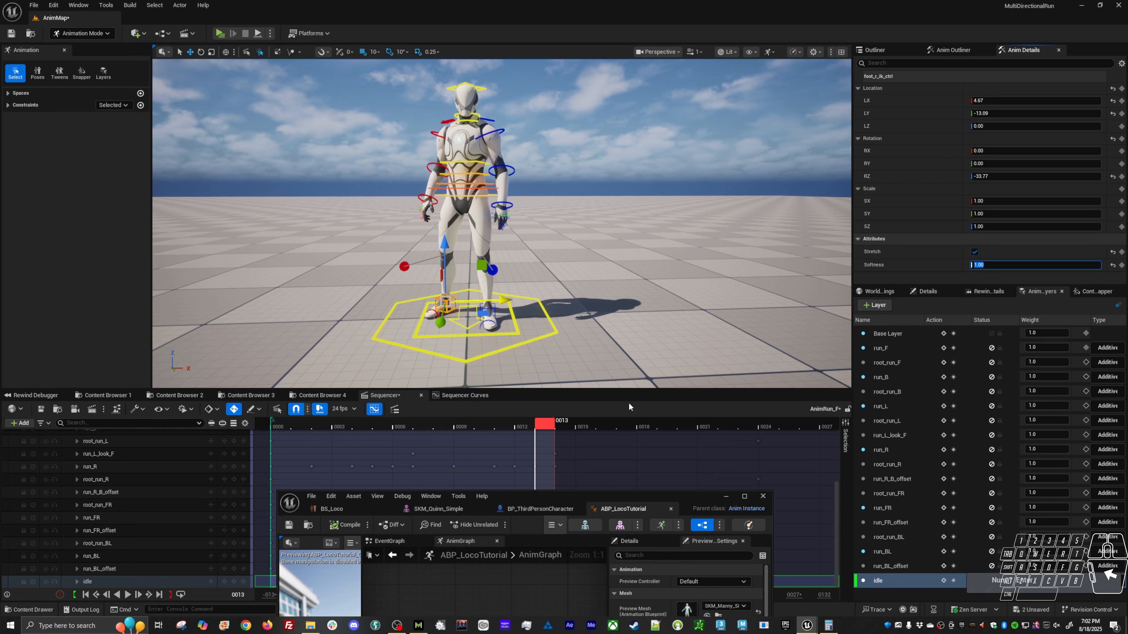
# Make room for the full Sequencer layer list and move the playhead to frame 0000.
pyautogui.moveTo(551, 425); pyautogui.dragTo(499, 437)
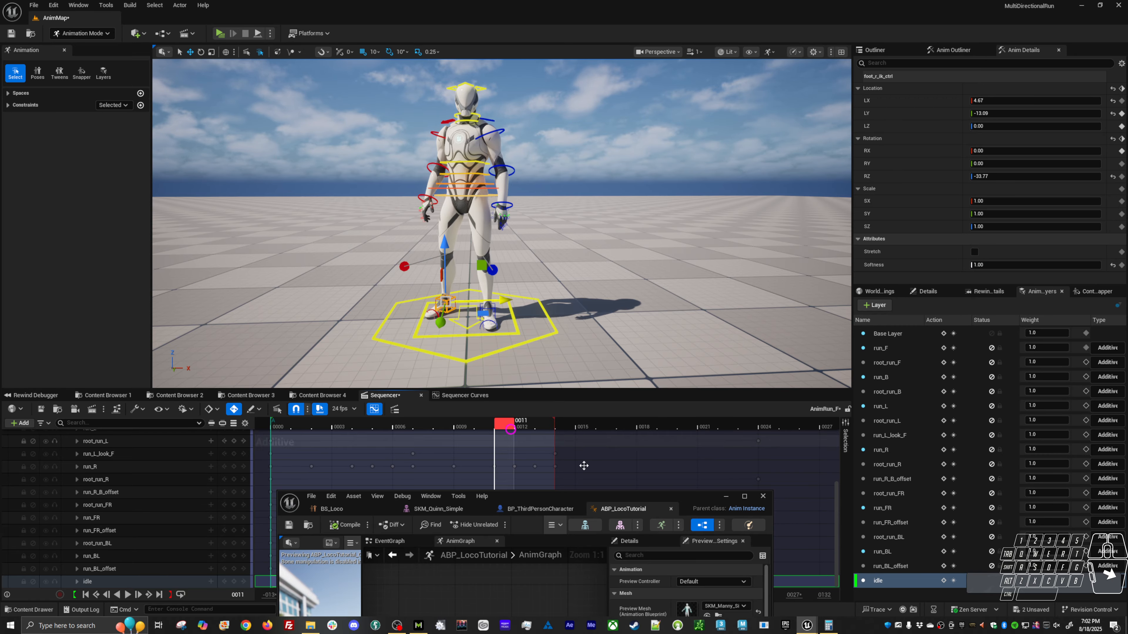
pyautogui.moveTo(624, 500); pyautogui.dragTo(937, 39)
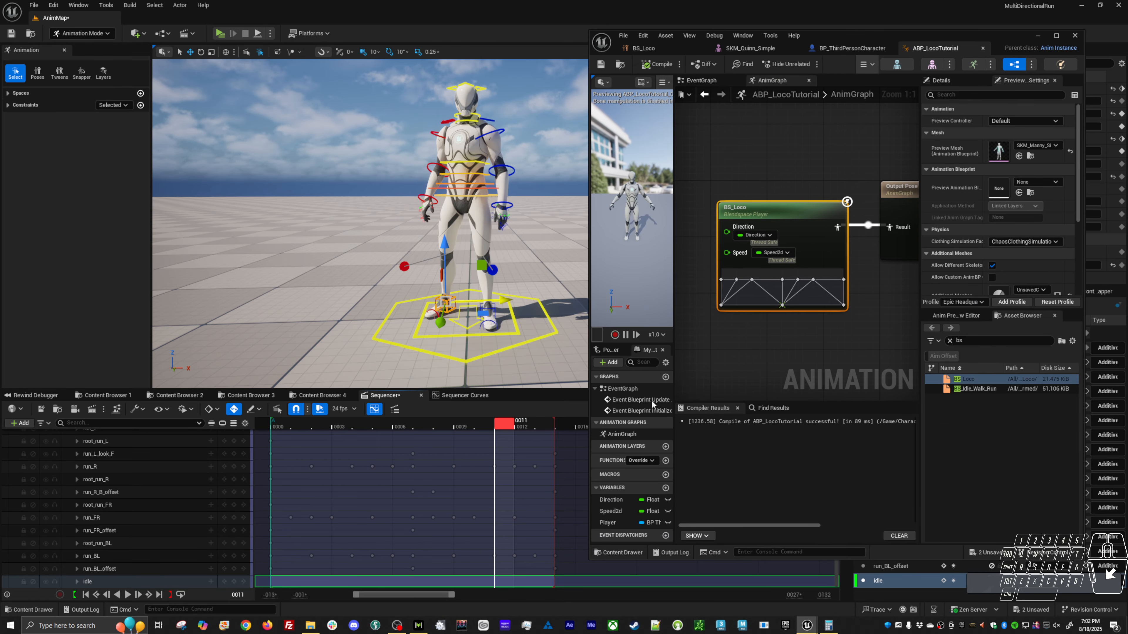
pyautogui.keyDown('alt'); pyautogui.keyDown('shift'); pyautogui.moveTo(546, 495); pyautogui.dragTo(518, 507, button='right'); pyautogui.keyUp('shift'); pyautogui.keyUp('alt')
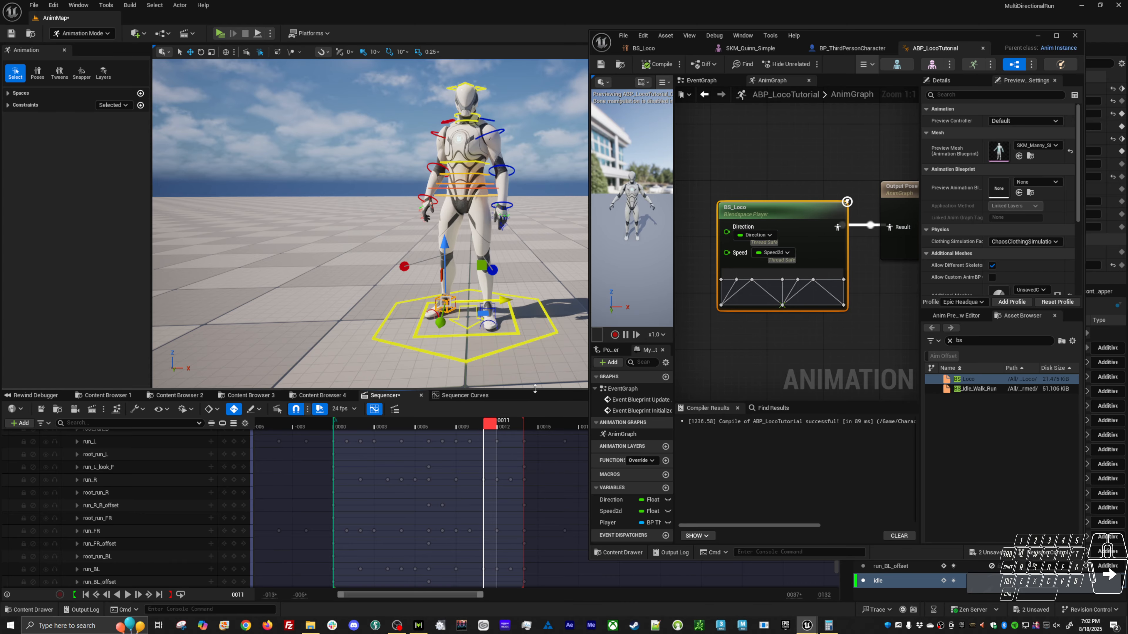
pyautogui.moveTo(534, 390); pyautogui.dragTo(527, 318)
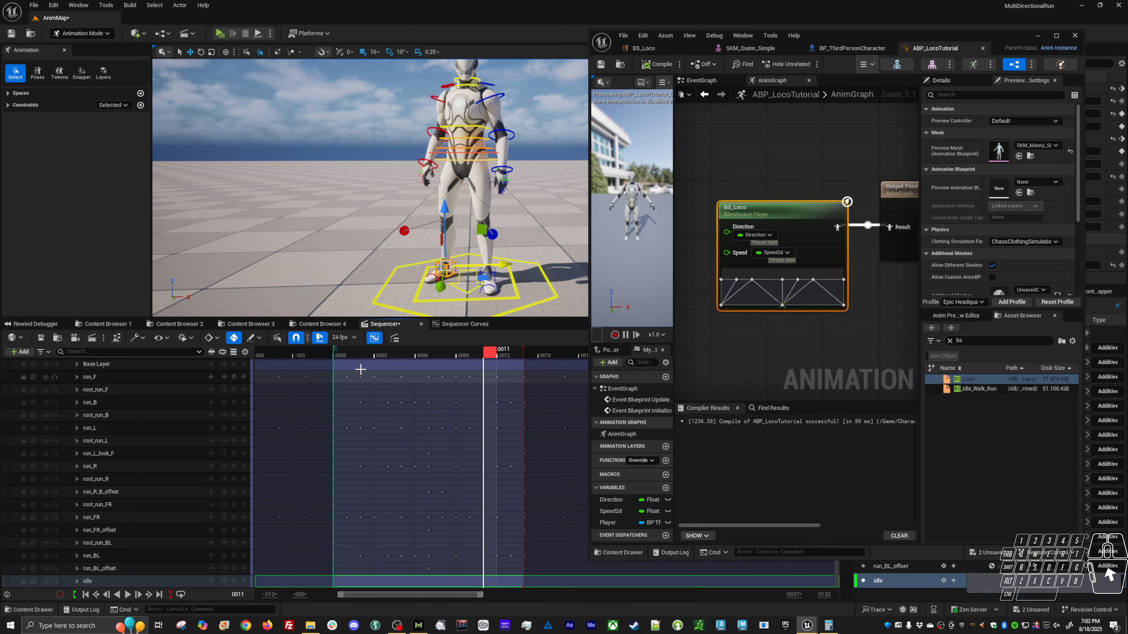
pyautogui.click(344, 356)
pyautogui.moveTo(343, 357); pyautogui.dragTo(333, 359)
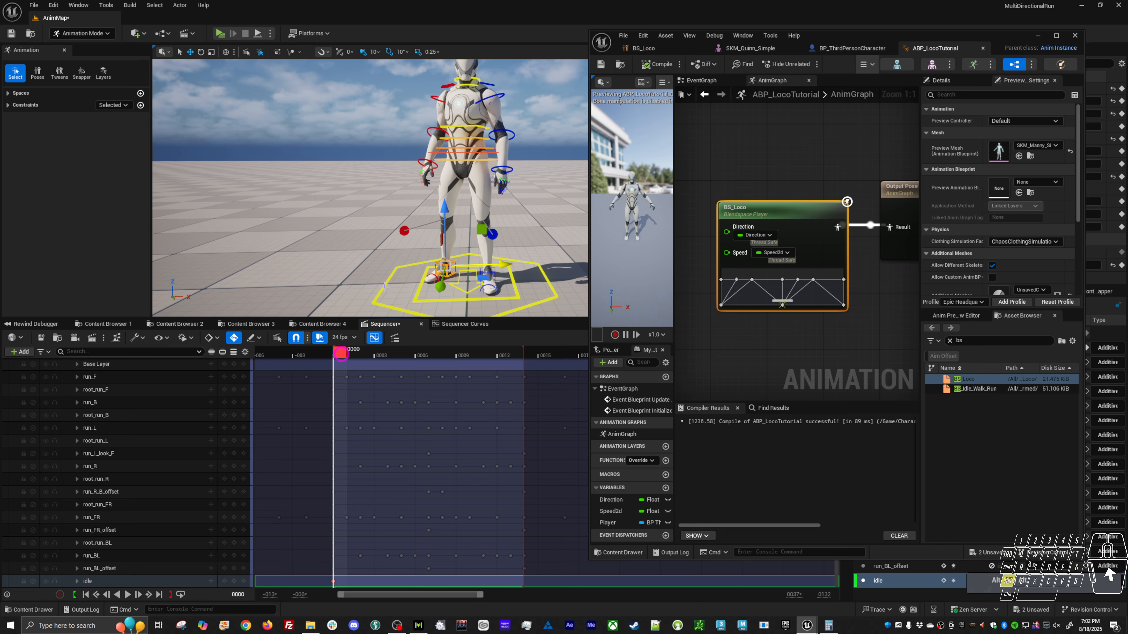
# Nudge the right foot control slightly along the ground, working from behind the character.
pyautogui.keyDown('alt'); pyautogui.moveTo(385, 285); pyautogui.dragTo(410, 272); pyautogui.keyUp('alt')
pyautogui.keyDown('alt'); pyautogui.moveTo(410, 272); pyautogui.dragTo(506, 306, button='middle'); pyautogui.keyUp('alt')
pyautogui.keyDown('alt'); pyautogui.moveTo(479, 276); pyautogui.dragTo(582, 275); pyautogui.keyUp('alt')
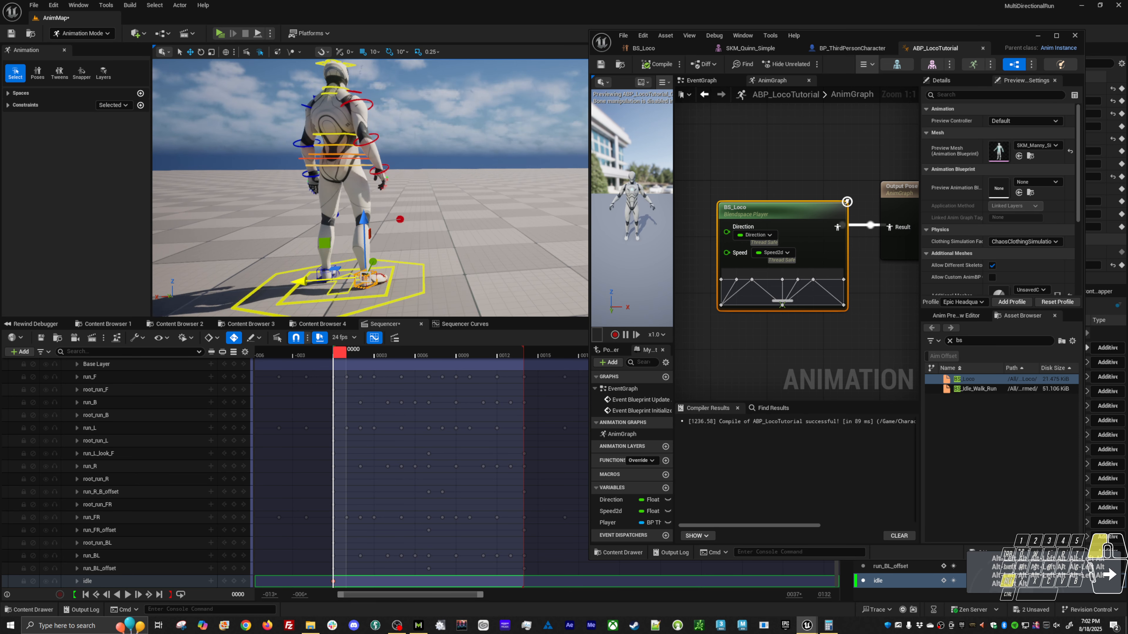
pyautogui.moveTo(395, 253)
pyautogui.keyDown('alt'); pyautogui.mouseDown()
pyautogui.moveTo(413, 272)
pyautogui.moveTo(388, 261)
pyautogui.mouseUp(); pyautogui.keyUp('alt')
pyautogui.keyDown('alt'); pyautogui.moveTo(389, 261); pyautogui.dragTo(395, 252, button='middle'); pyautogui.keyUp('alt')
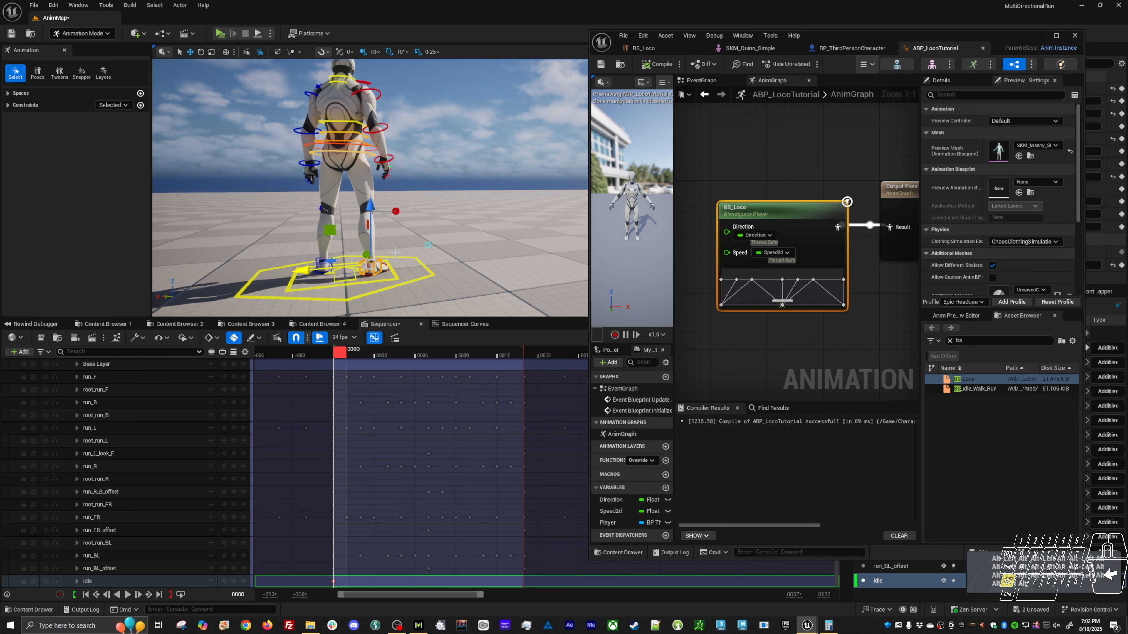
pyautogui.keyDown('alt'); pyautogui.moveTo(330, 231); pyautogui.dragTo(336, 232); pyautogui.keyUp('alt')
pyautogui.moveTo(371, 265); pyautogui.dragTo(347, 270)
# Select the left foot IK control, enable Stretch and set its Softness to 1.00.
pyautogui.click(316, 265)
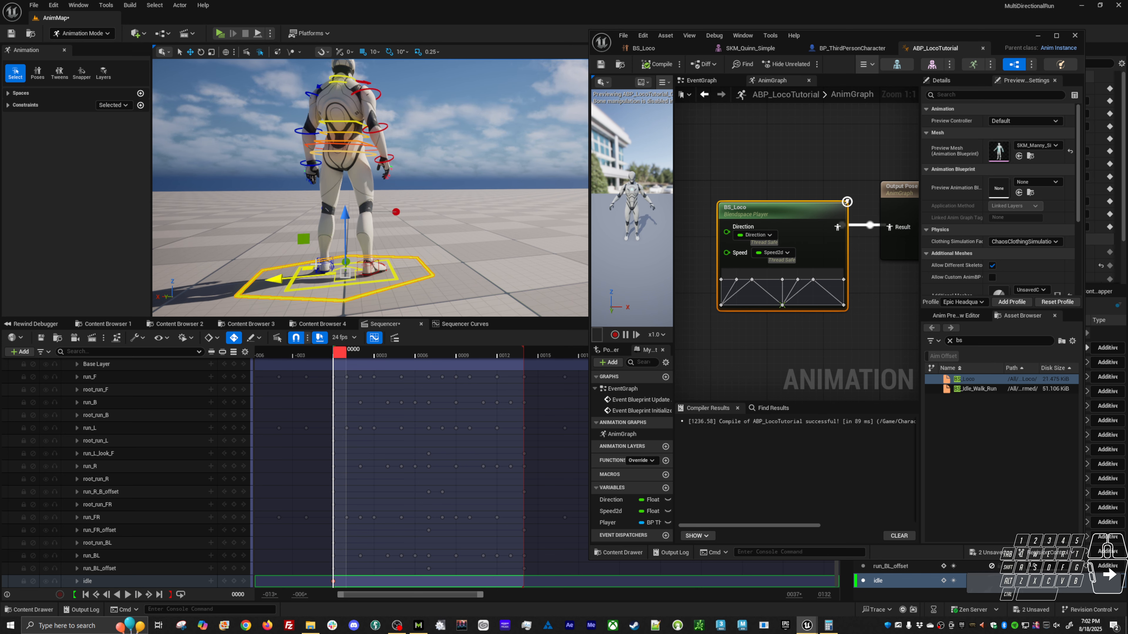
pyautogui.moveTo(303, 238); pyautogui.dragTo(281, 227)
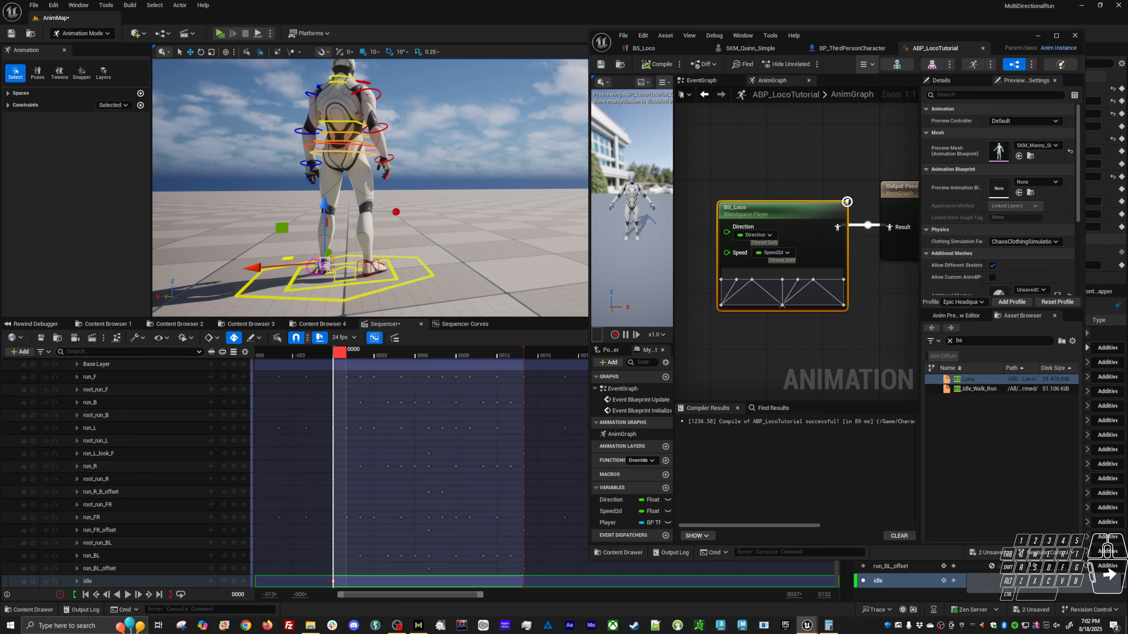
pyautogui.moveTo(1021, 41); pyautogui.dragTo(856, 44)
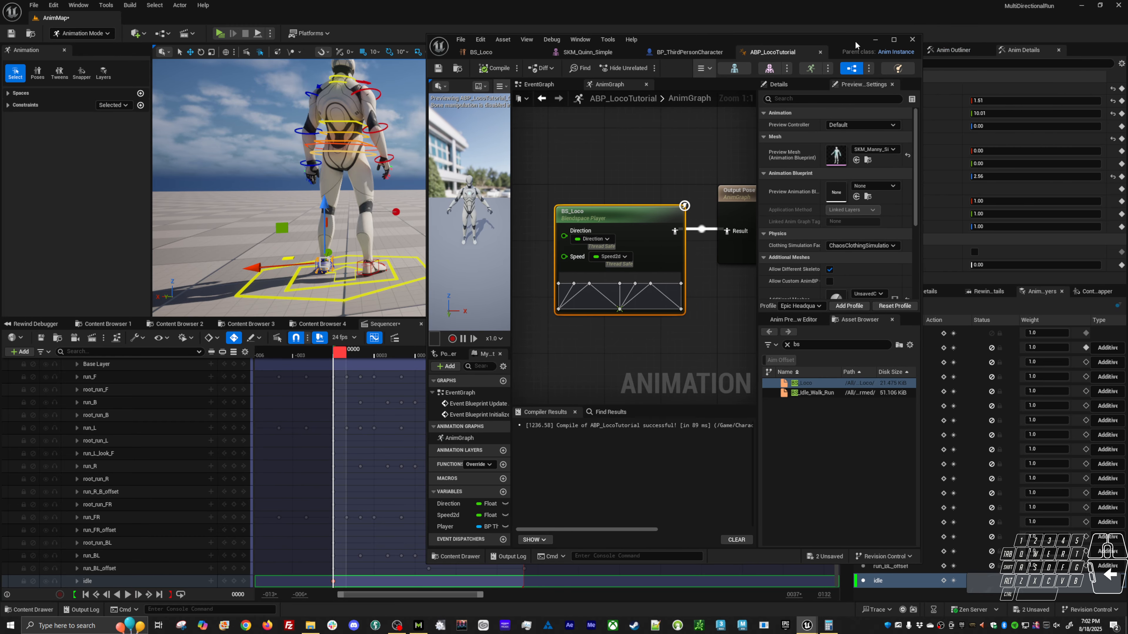
pyautogui.click(973, 252)
pyautogui.click(979, 264)
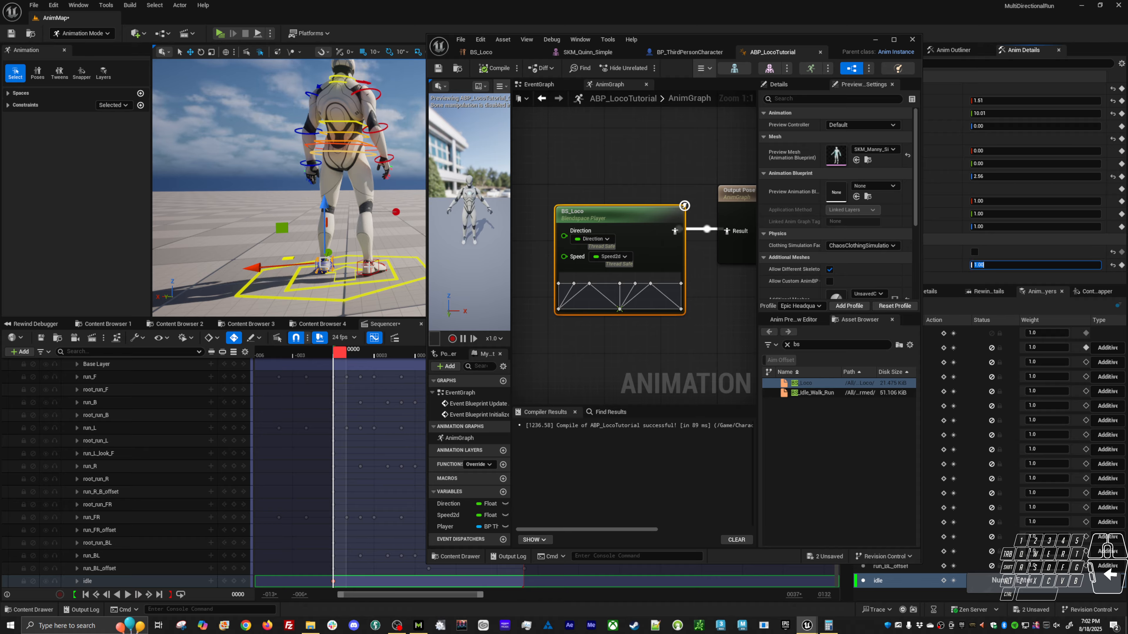
# Select the right foot IK control and enable Stretch on it in the idle layer.
pyautogui.click(358, 261)
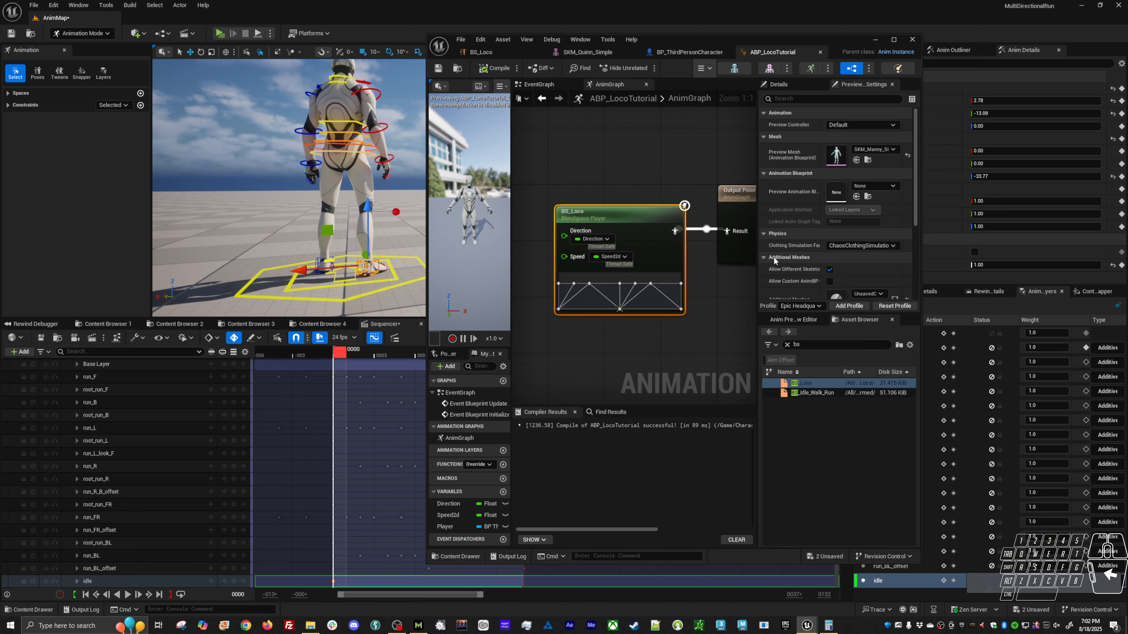
pyautogui.click(974, 252)
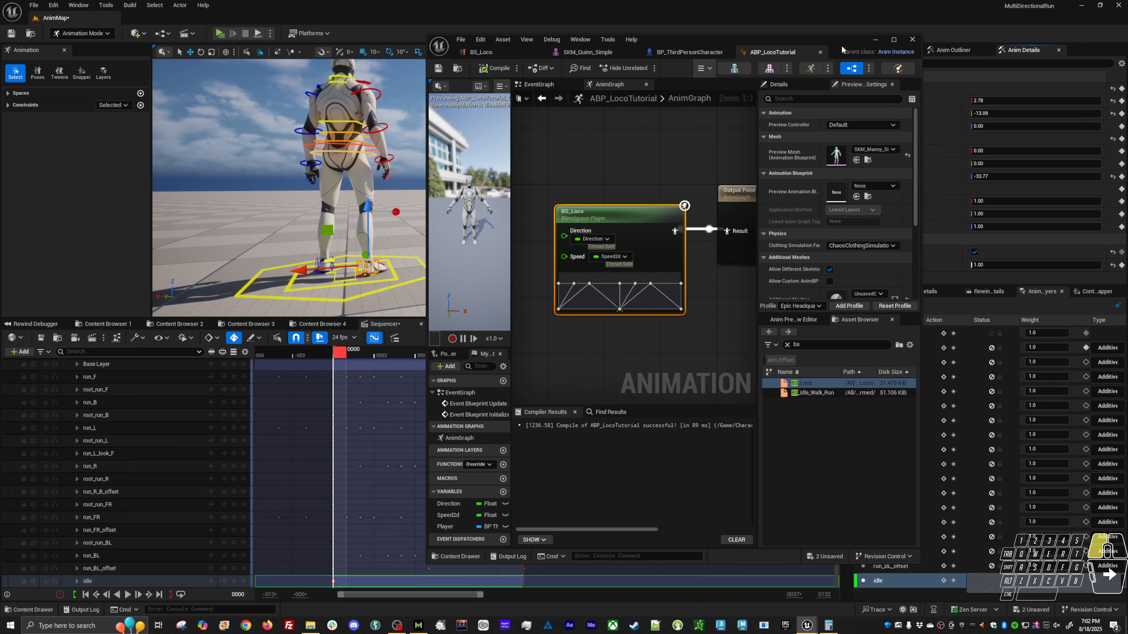
# Make Base Layer the active animation layer and clear the ABP_LocoTutorial window out of the way.
pyautogui.moveTo(842, 49); pyautogui.dragTo(747, 53)
pyautogui.click(888, 333)
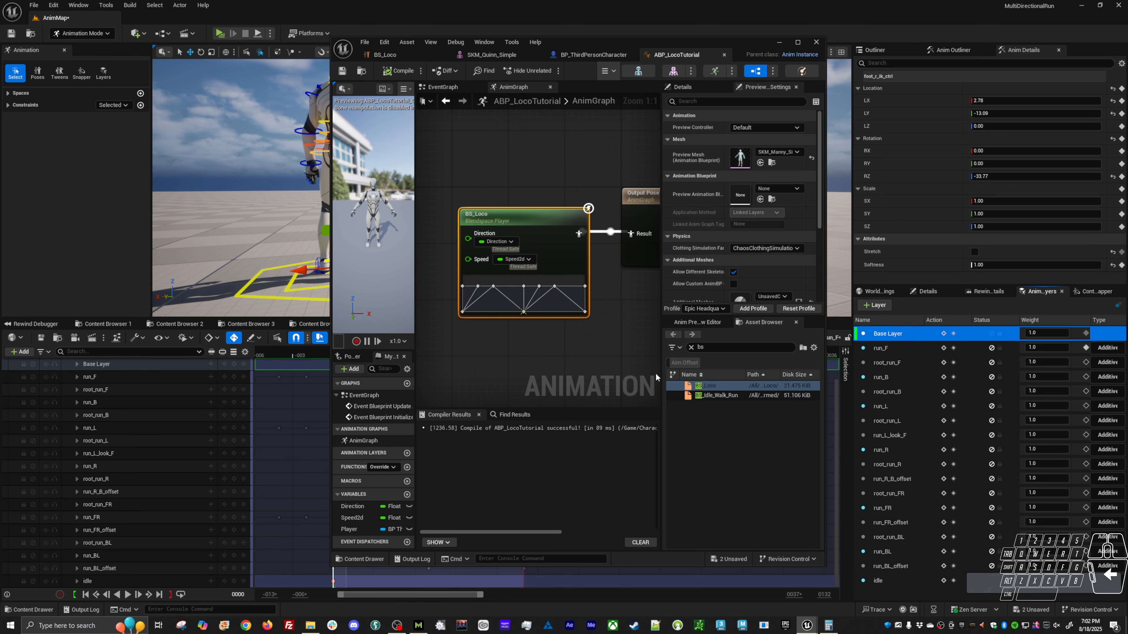
pyautogui.press('alt')
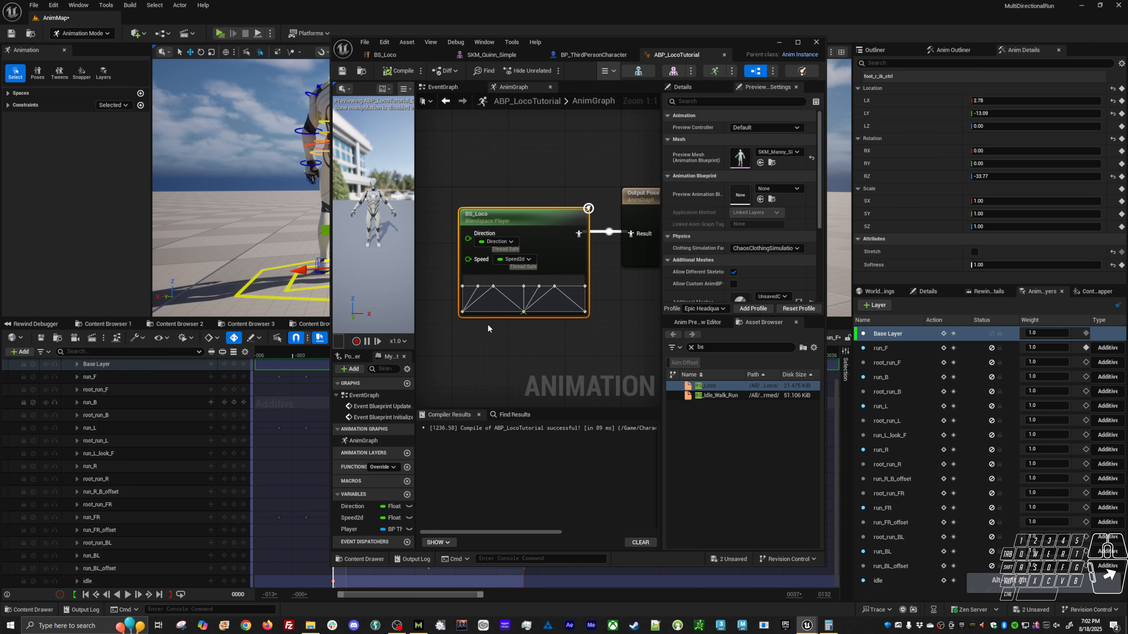
pyautogui.click(779, 43)
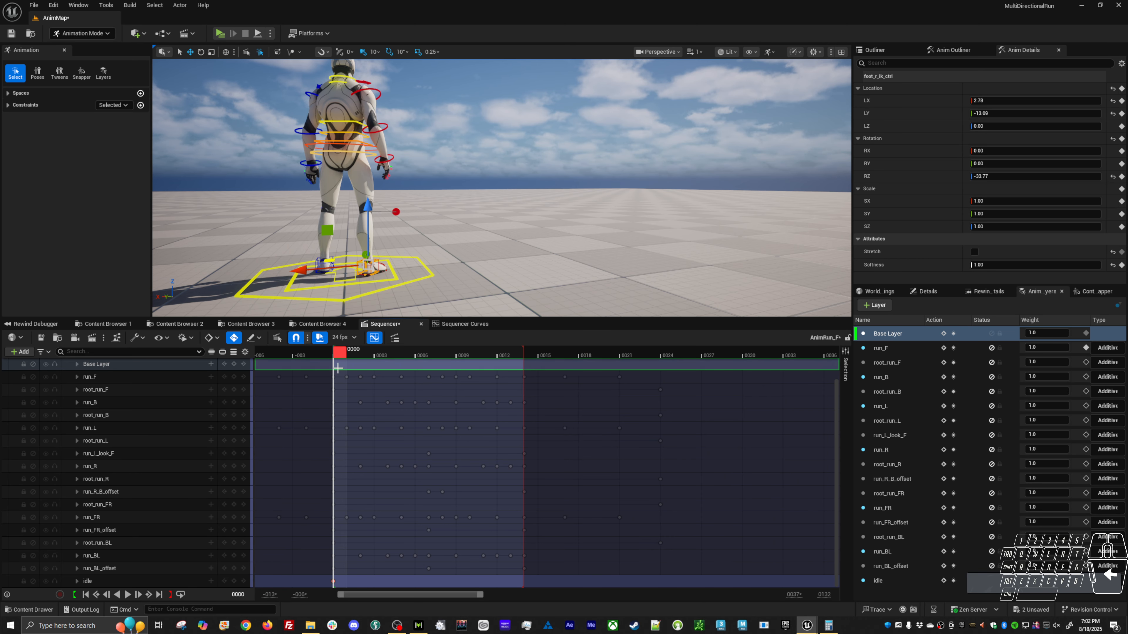
# Move the Sequencer playhead to the Base Layer key at frame -006.
pyautogui.keyDown('alt'); pyautogui.keyDown('shift'); pyautogui.moveTo(365, 404); pyautogui.dragTo(368, 496, button='right'); pyautogui.keyUp('shift'); pyautogui.keyUp('alt')
pyautogui.keyDown('alt'); pyautogui.keyDown('shift'); pyautogui.moveTo(471, 486); pyautogui.dragTo(405, 481, button='right'); pyautogui.keyUp('shift'); pyautogui.keyUp('alt')
pyautogui.moveTo(353, 414); pyautogui.dragTo(410, 417, button='right')
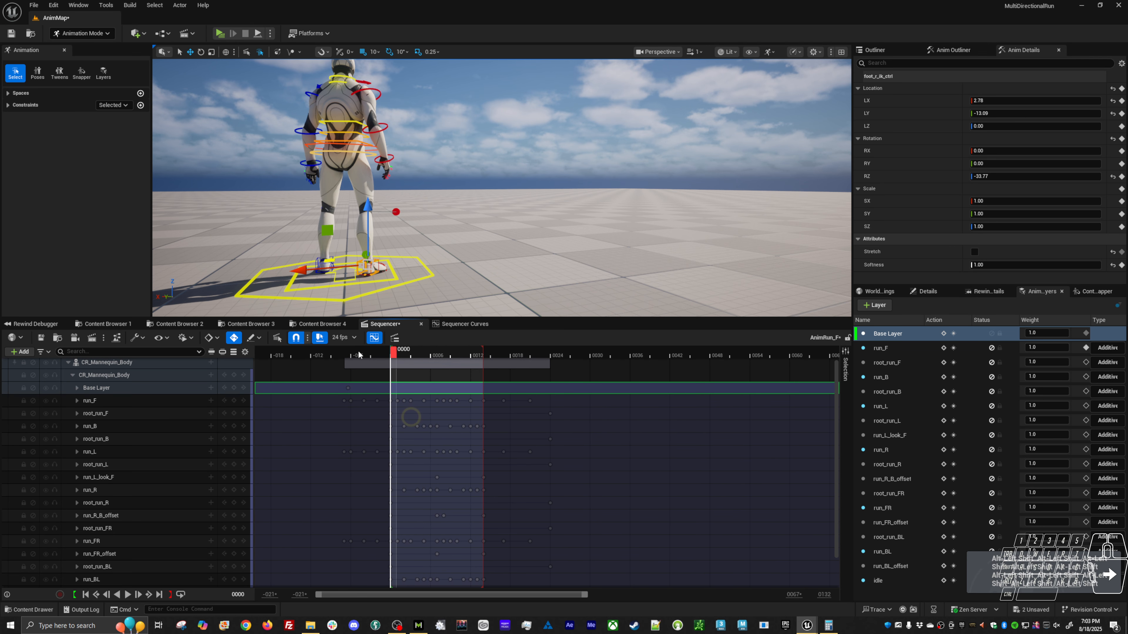
pyautogui.moveTo(351, 353); pyautogui.dragTo(345, 352)
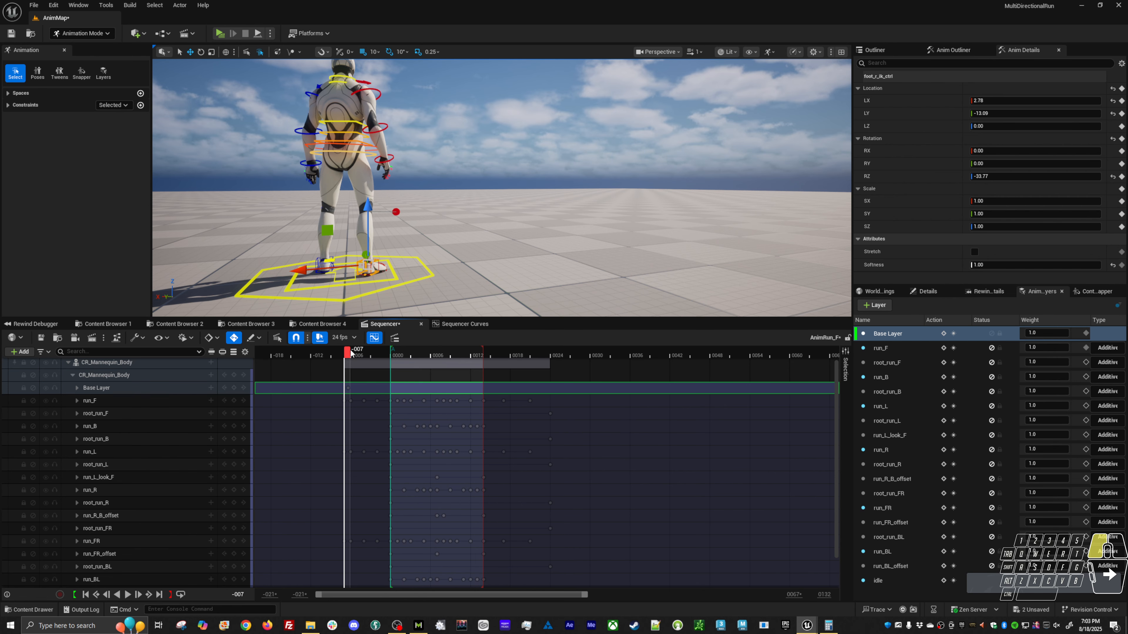
pyautogui.keyDown('alt'); pyautogui.keyDown('shift'); pyautogui.moveTo(330, 397); pyautogui.dragTo(384, 398, button='right'); pyautogui.keyUp('shift'); pyautogui.keyUp('alt')
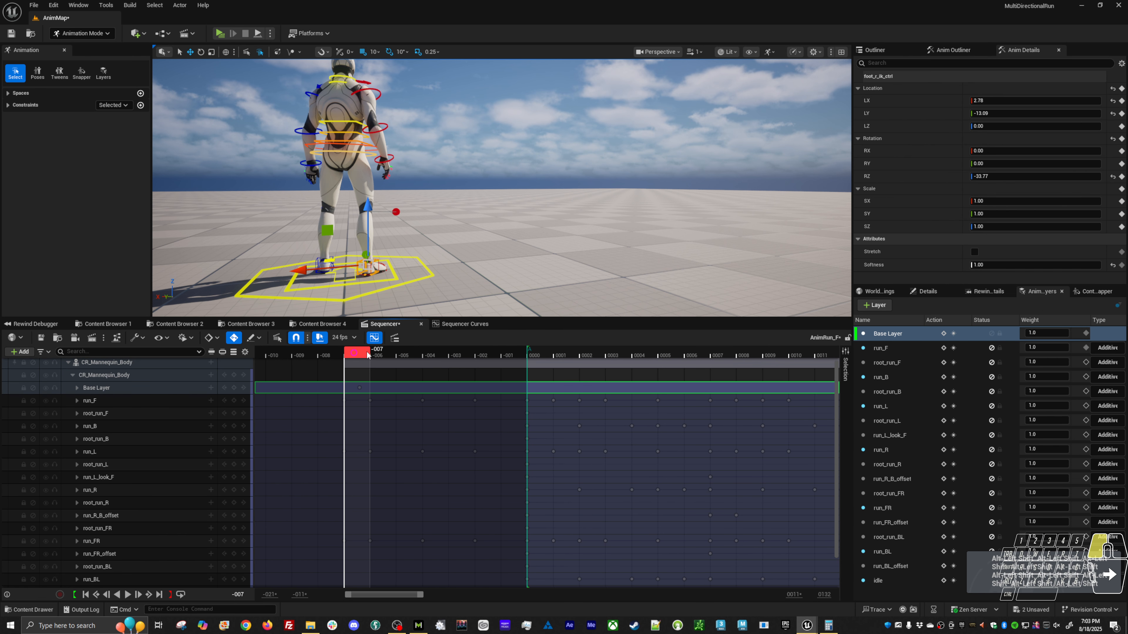
pyautogui.moveTo(354, 357); pyautogui.dragTo(377, 385)
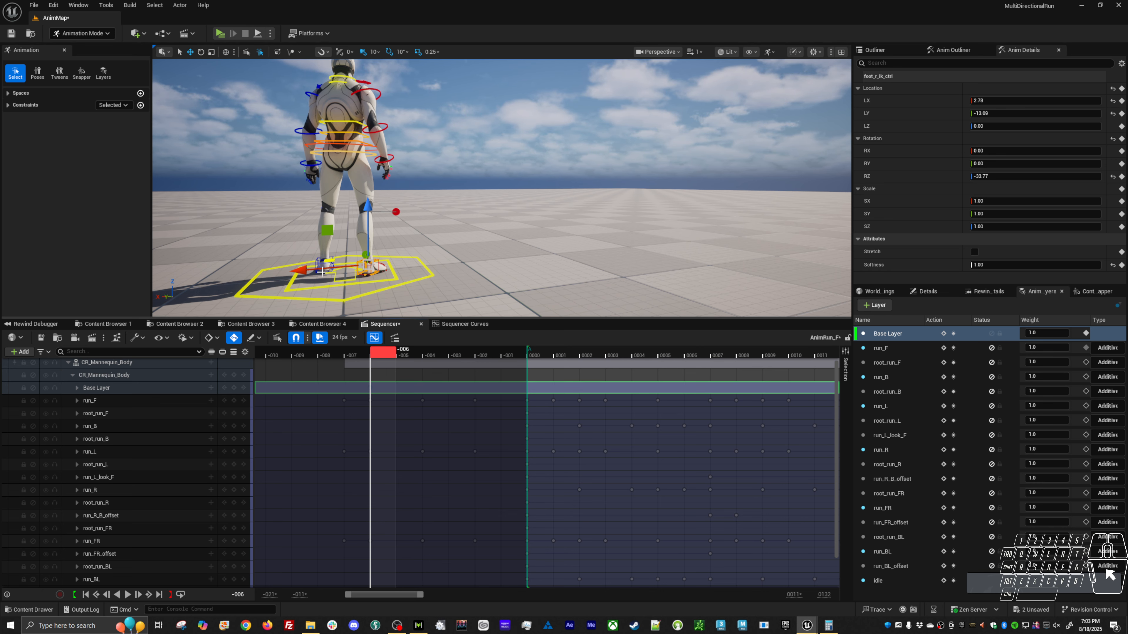
# Select both foot IK controls and enable Stretch on each of them in the Base Layer.
pyautogui.keyDown('shift'); pyautogui.click(316, 300); pyautogui.keyUp('shift')
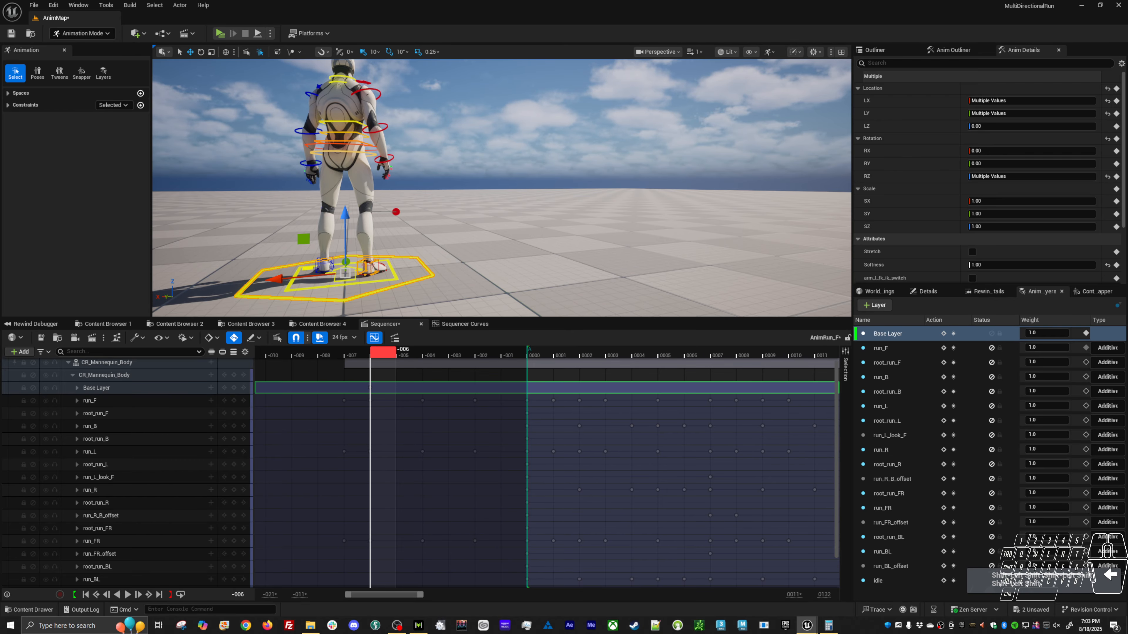
pyautogui.click(323, 299)
pyautogui.keyDown('alt'); pyautogui.moveTo(322, 300); pyautogui.dragTo(444, 267, button='middle'); pyautogui.keyUp('alt')
pyautogui.keyDown('alt'); pyautogui.moveTo(444, 267); pyautogui.dragTo(480, 267, button='right'); pyautogui.keyUp('alt')
pyautogui.keyDown('alt'); pyautogui.moveTo(442, 232); pyautogui.dragTo(422, 252); pyautogui.keyUp('alt')
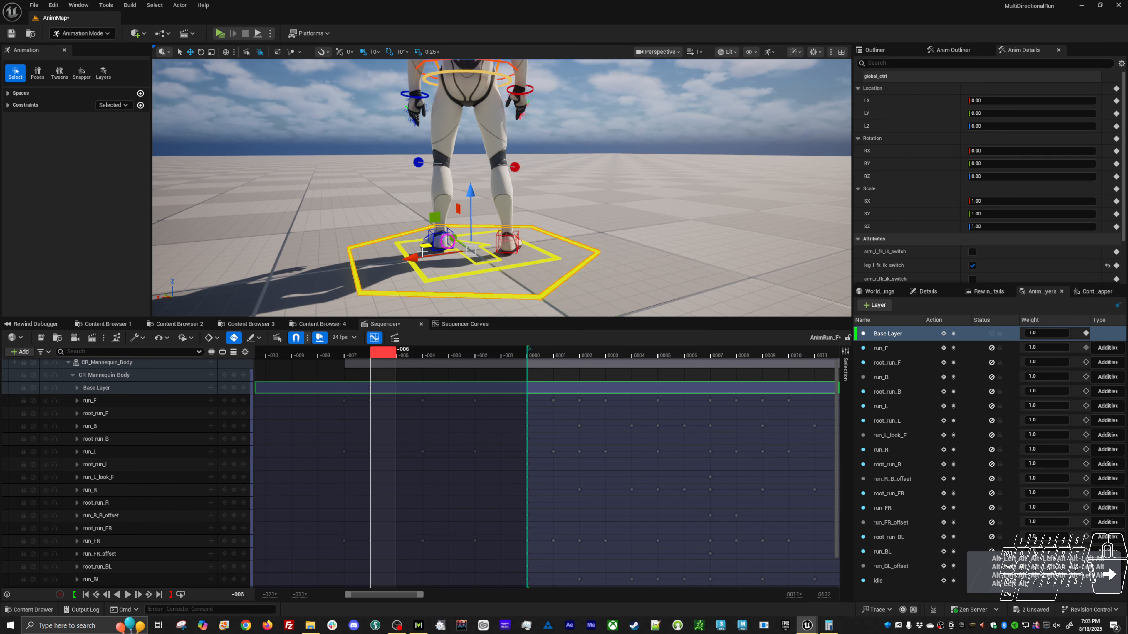
pyautogui.click(429, 236)
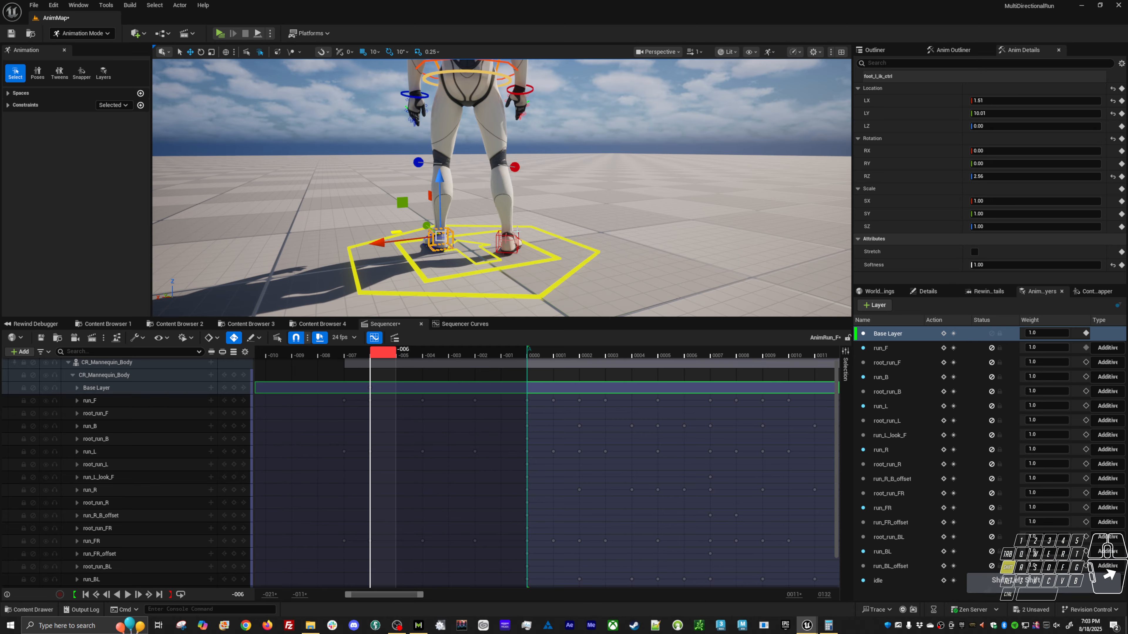
pyautogui.click(973, 252)
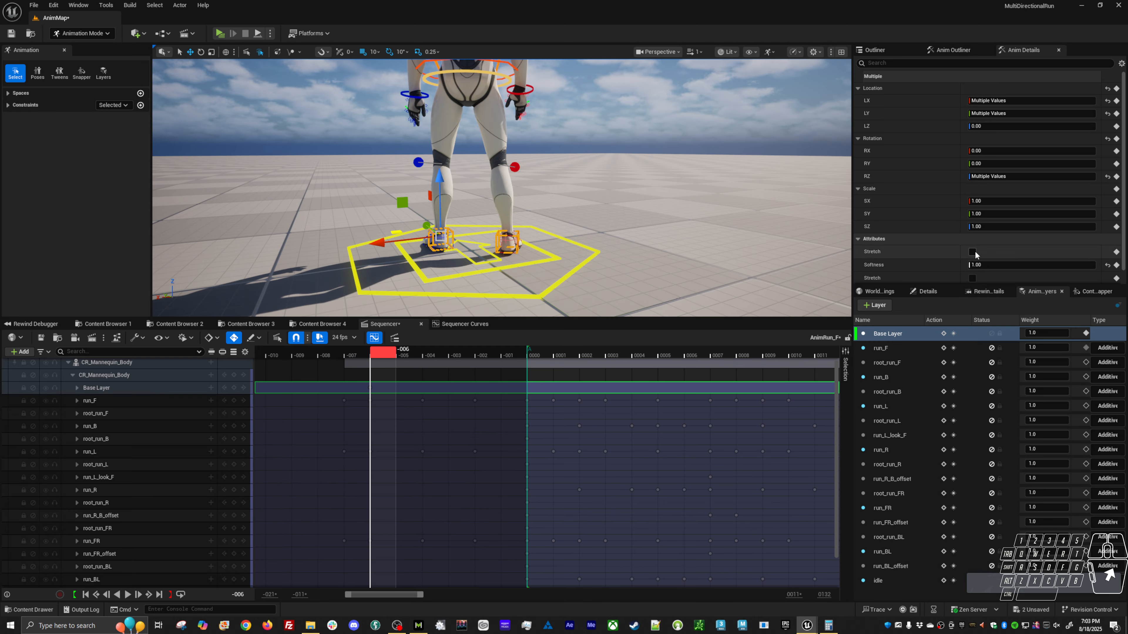
pyautogui.scroll(-1, 972, 262)
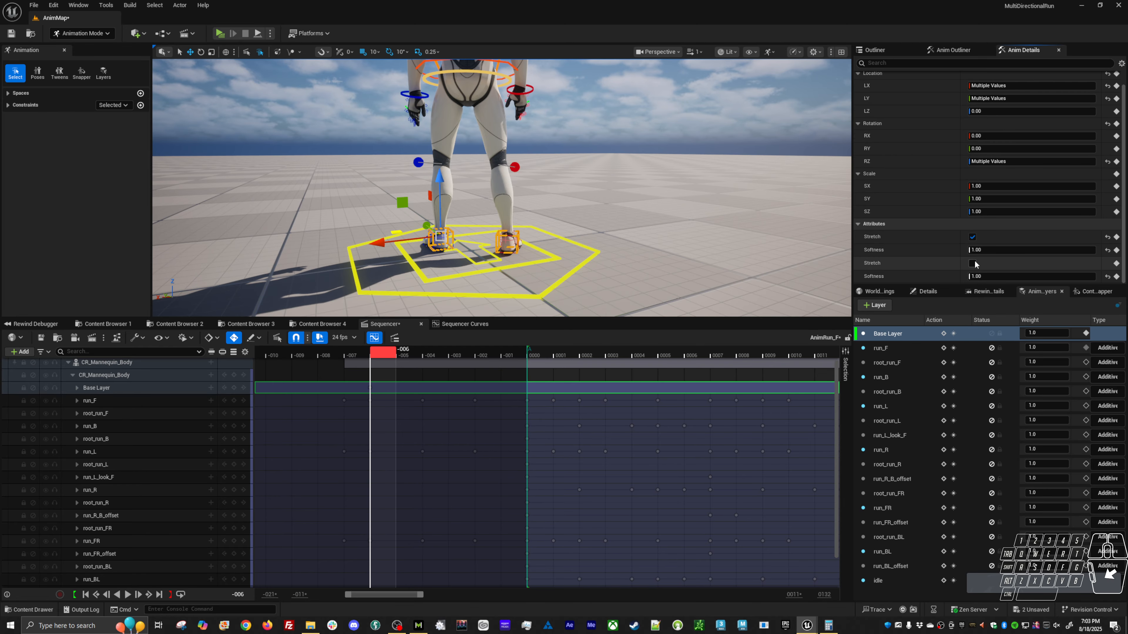
pyautogui.click(972, 262)
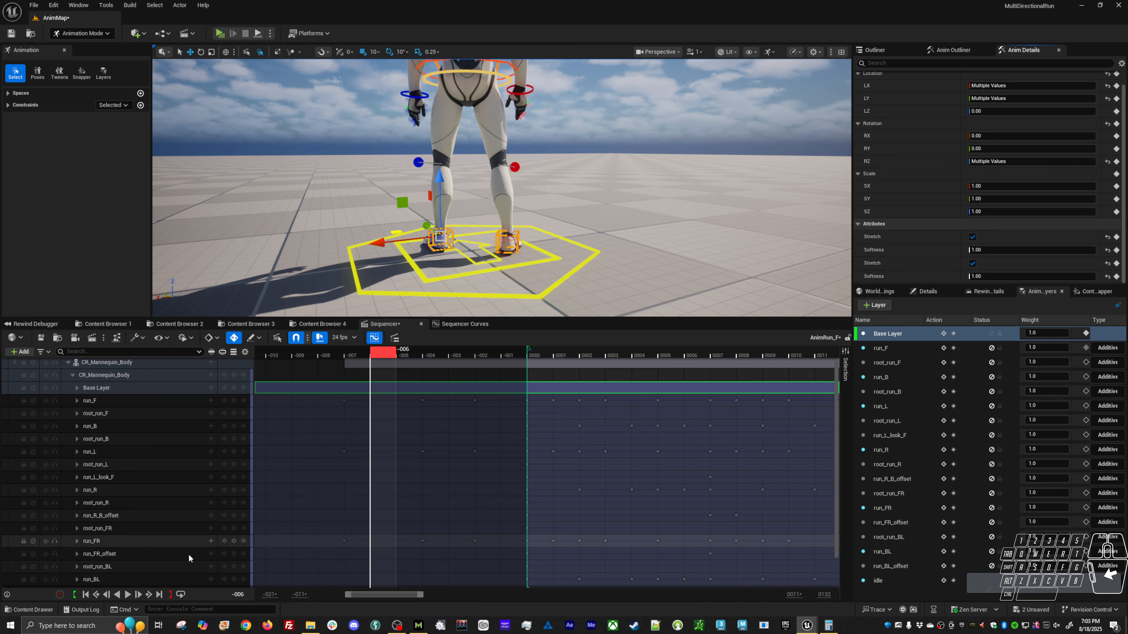
# Make the idle layer active again, select the left foot IK control and return the playhead to frame 0000.
pyautogui.click(892, 585)
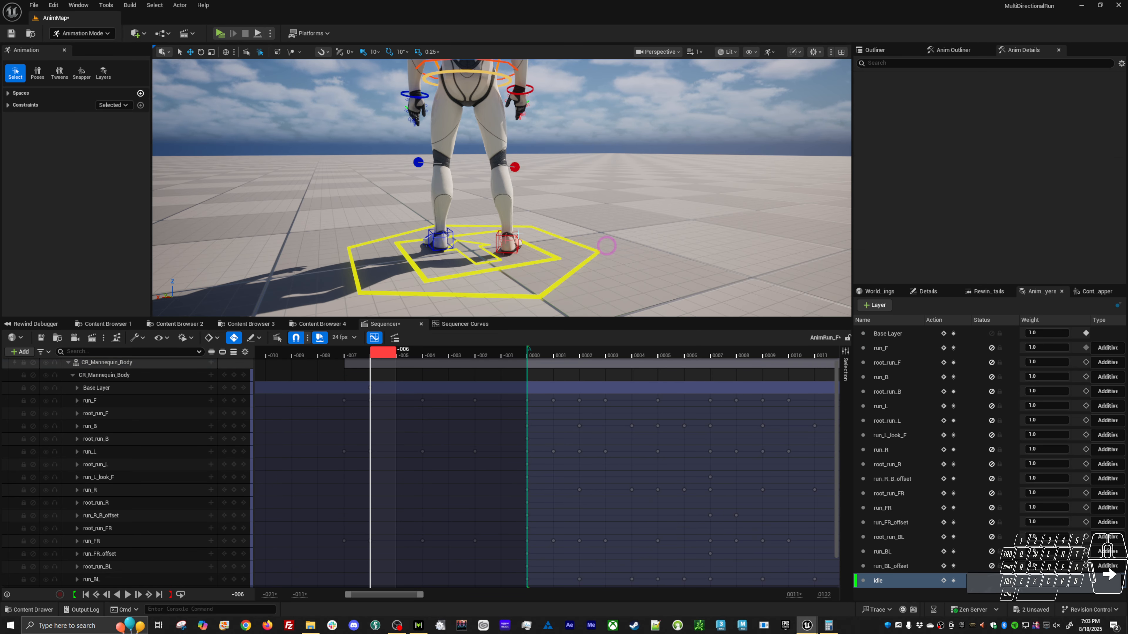
pyautogui.click(507, 241)
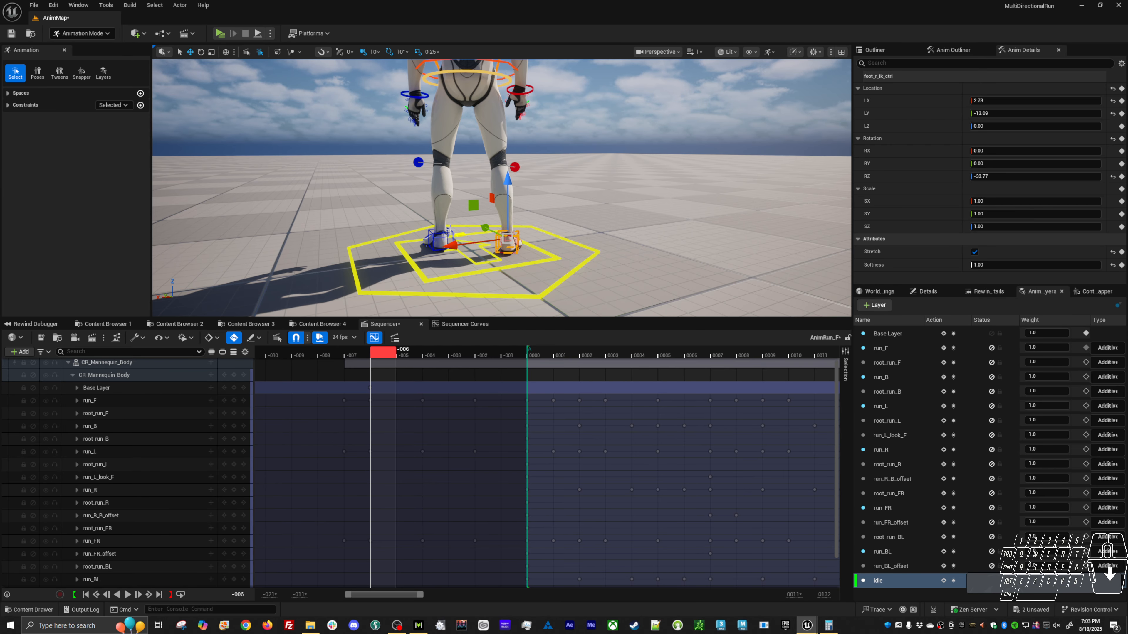
pyautogui.click(449, 230)
pyautogui.keyDown('alt'); pyautogui.moveTo(580, 219); pyautogui.dragTo(564, 274, button='right'); pyautogui.keyUp('alt')
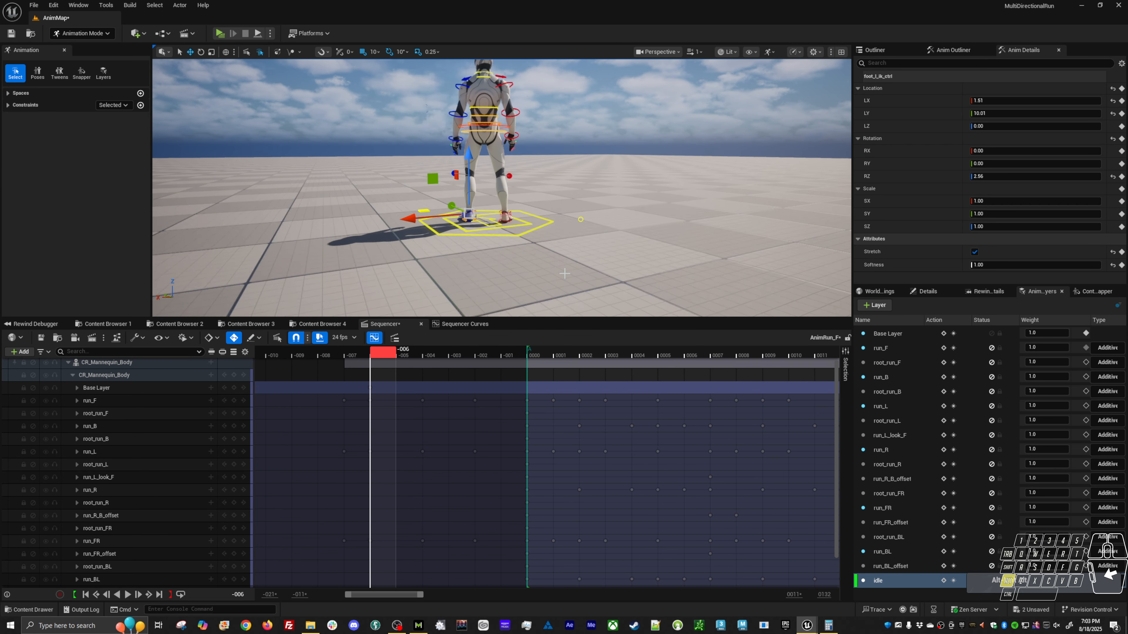
pyautogui.keyDown('alt'); pyautogui.moveTo(564, 274); pyautogui.dragTo(765, 284); pyautogui.keyUp('alt')
pyautogui.keyDown('alt'); pyautogui.moveTo(579, 267); pyautogui.dragTo(557, 284, button='middle'); pyautogui.keyUp('alt')
pyautogui.moveTo(546, 356)
pyautogui.mouseDown()
pyautogui.moveTo(717, 355)
pyautogui.moveTo(534, 353)
pyautogui.mouseUp()
# Test the left leg's stretch by moving the foot IK control far across the body, and undo the move.
pyautogui.keyDown('alt'); pyautogui.keyDown('shift'); pyautogui.moveTo(608, 271); pyautogui.dragTo(573, 273, button='right'); pyautogui.keyUp('shift'); pyautogui.keyUp('alt')
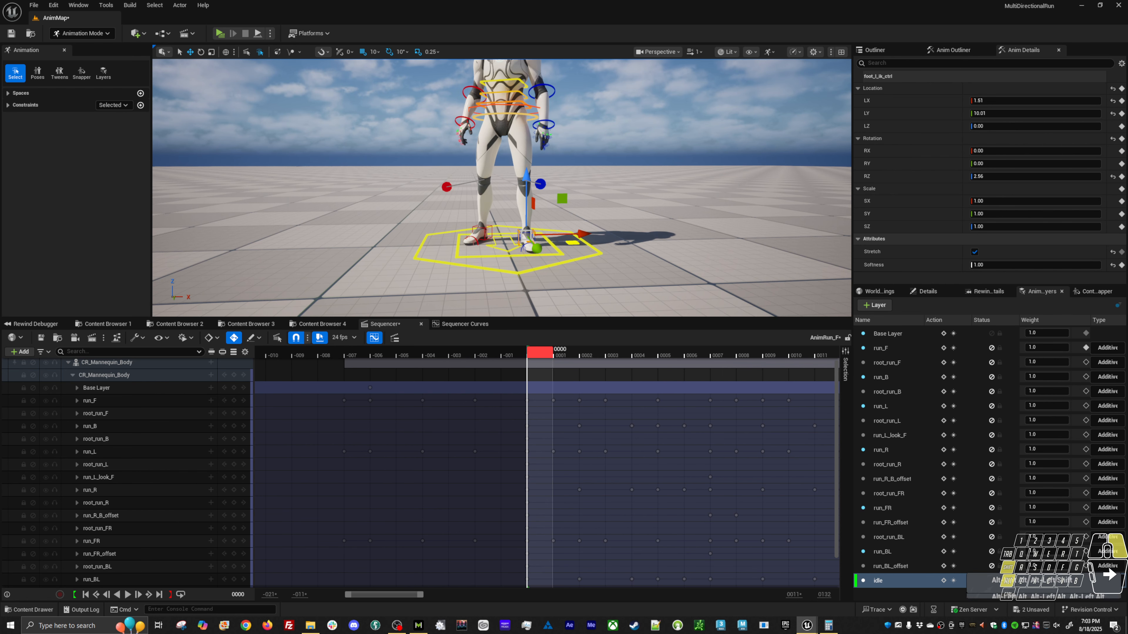
pyautogui.moveTo(641, 229); pyautogui.dragTo(629, 252, button='middle')
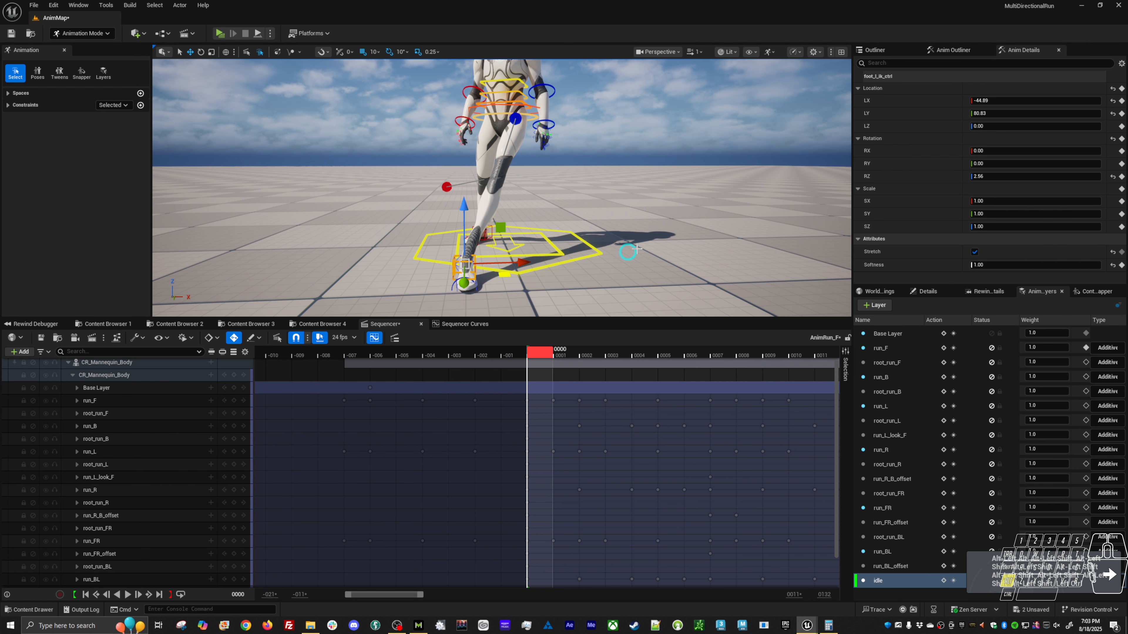
pyautogui.hotkey('ctrl', 'z')
pyautogui.keyDown('alt'); pyautogui.moveTo(655, 238); pyautogui.dragTo(627, 231, button='right'); pyautogui.keyUp('alt')
pyautogui.keyDown('alt'); pyautogui.moveTo(627, 231); pyautogui.dragTo(601, 245, button='middle'); pyautogui.keyUp('alt')
pyautogui.keyDown('alt'); pyautogui.moveTo(600, 245); pyautogui.dragTo(541, 246); pyautogui.keyUp('alt')
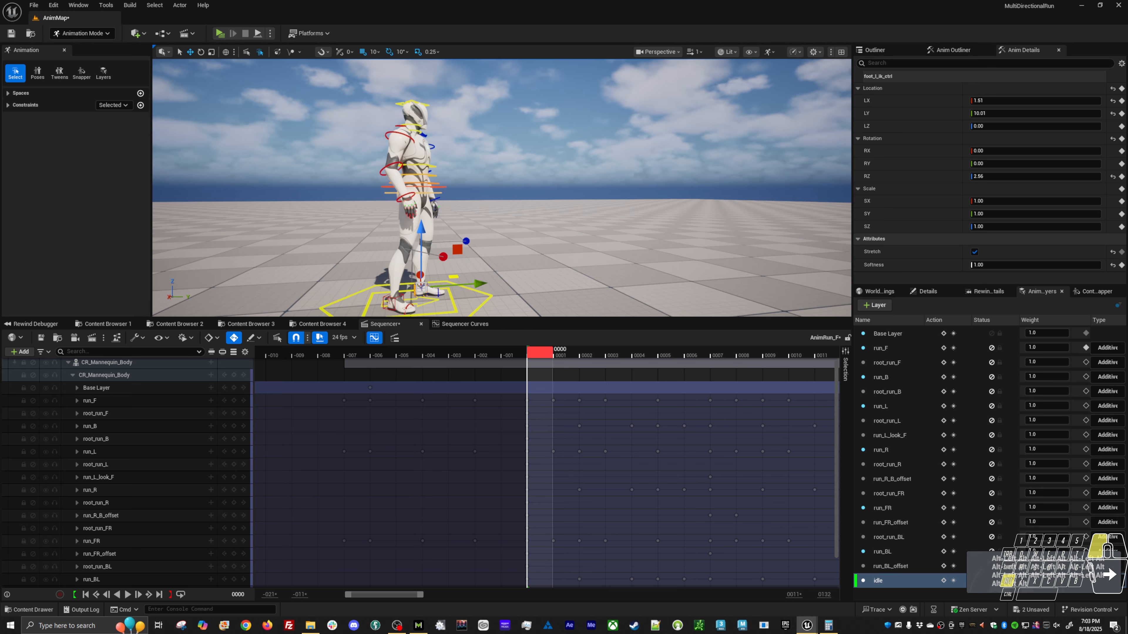
# Bend the right lower arm on the idle layer by rotating its FK control to about -11.22 in RZ.
pyautogui.click(385, 170)
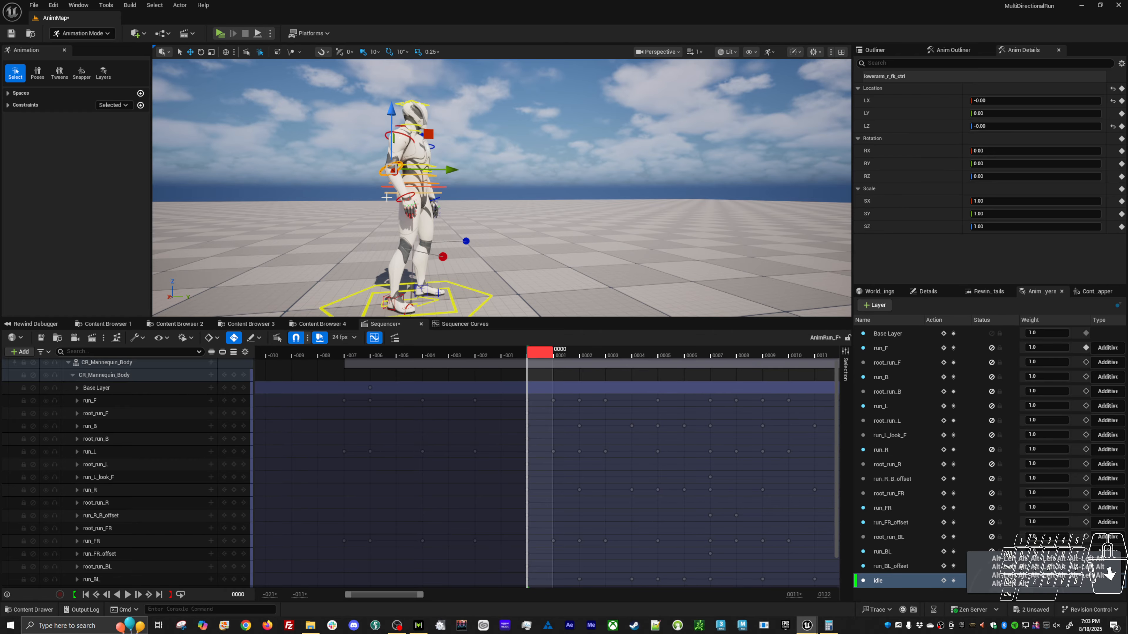
pyautogui.scroll(-2, 777, 554)
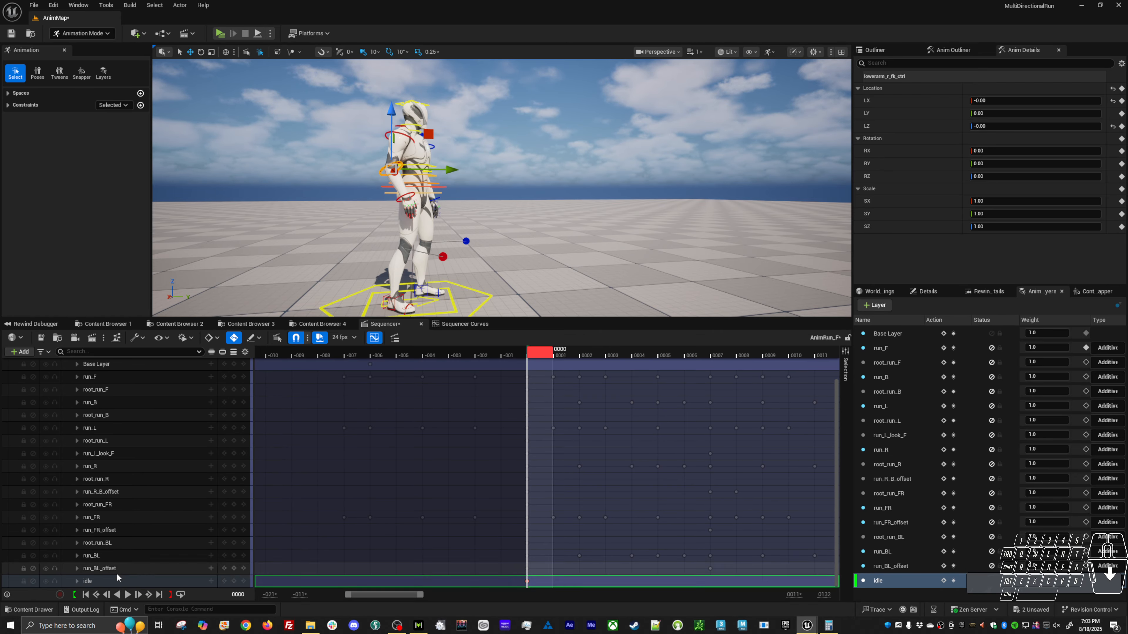
pyautogui.click(910, 584)
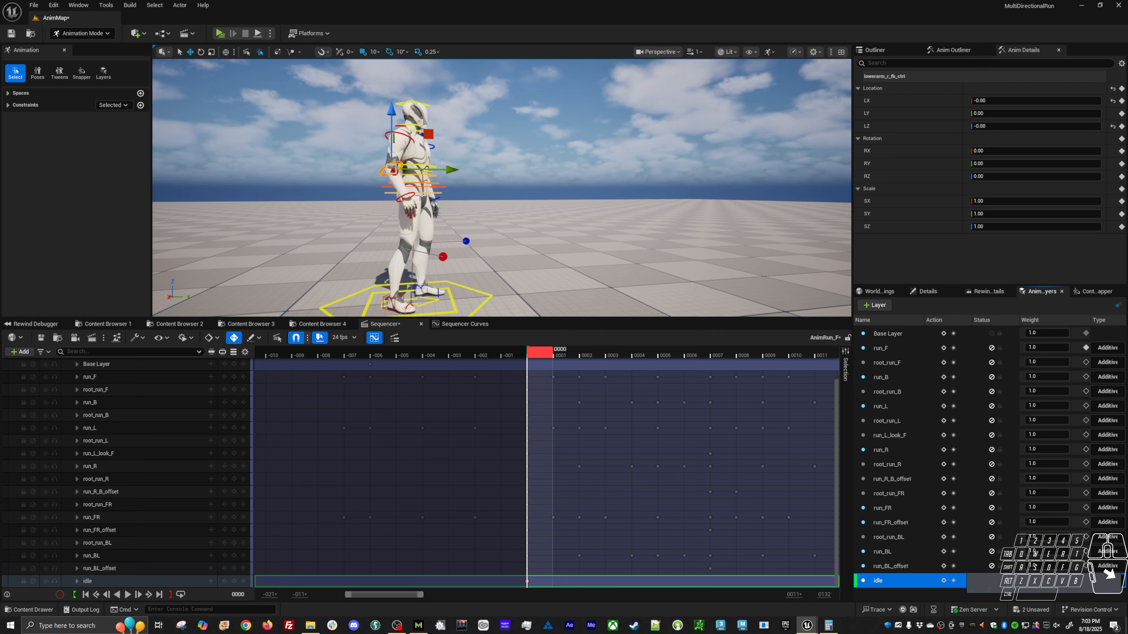
pyautogui.press('e')
pyautogui.moveTo(434, 191); pyautogui.dragTo(321, 168)
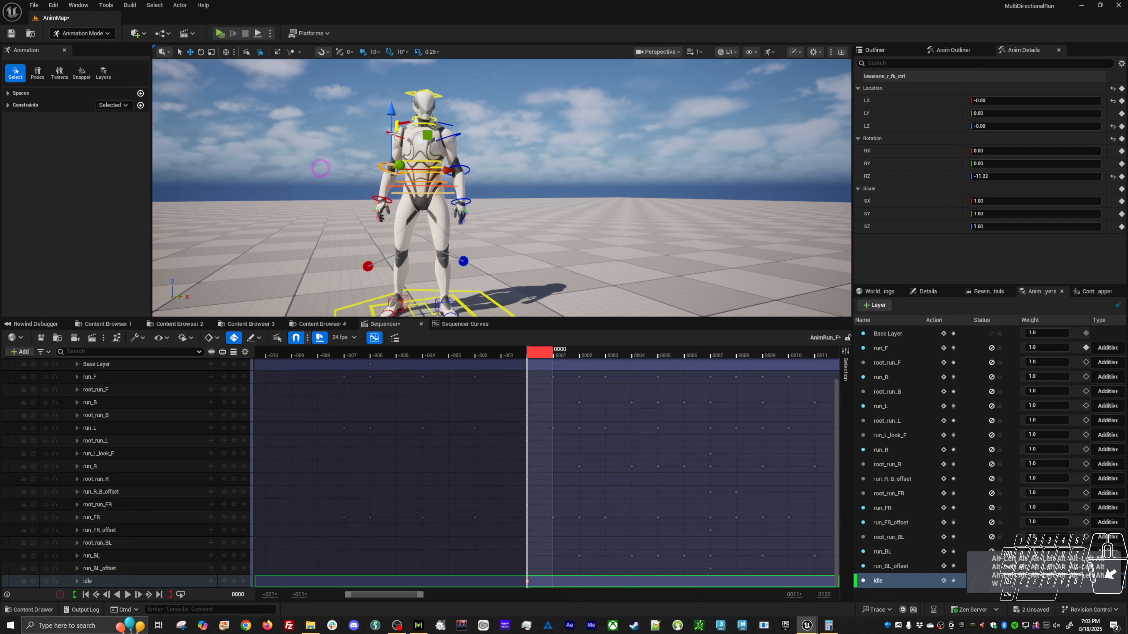
# Rotate the upper arm FK controls inward: right to about 14.17, -21.87, -11.62 and left to about 9.74, -21.02, -11.96.
pyautogui.click(390, 128)
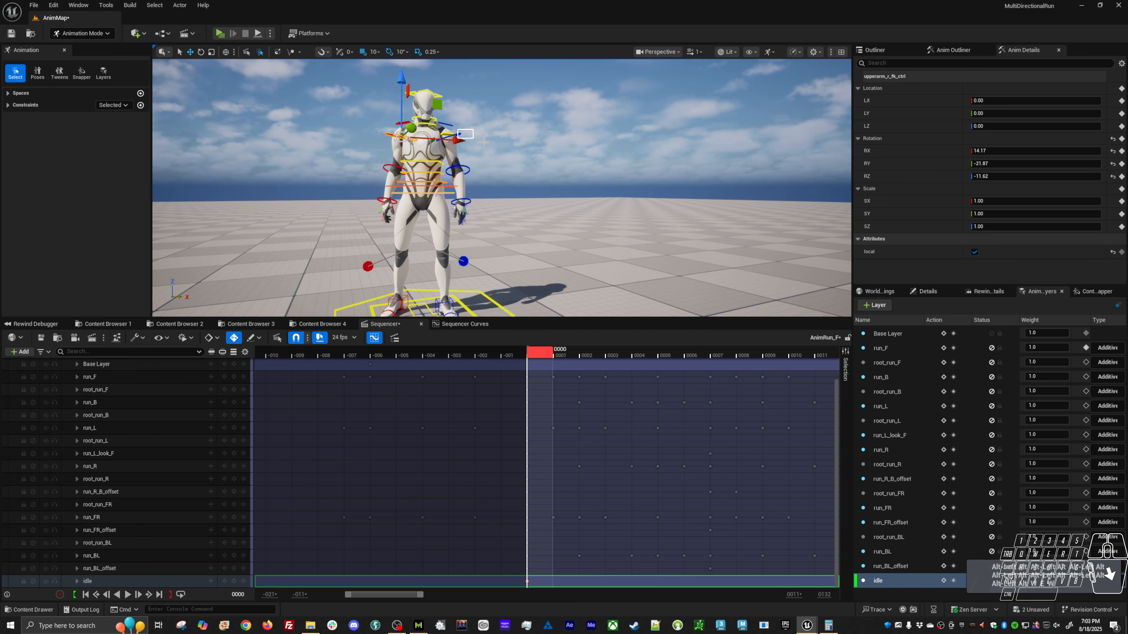
pyautogui.moveTo(469, 116); pyautogui.dragTo(474, 119)
pyautogui.keyDown('alt'); pyautogui.moveTo(476, 159); pyautogui.dragTo(586, 173); pyautogui.keyUp('alt')
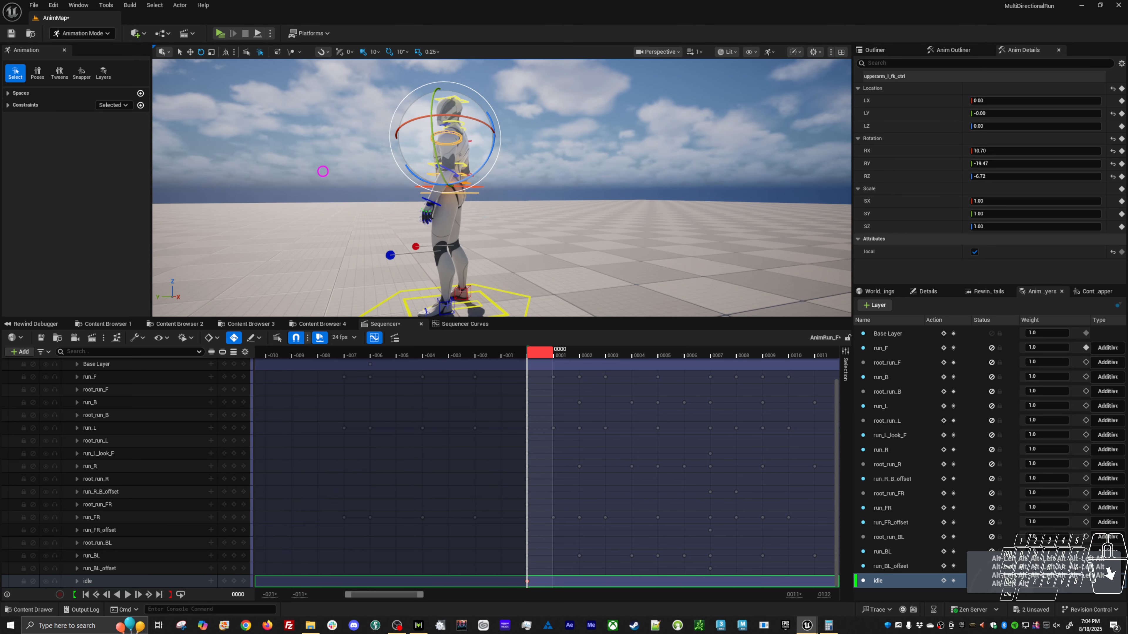
pyautogui.moveTo(480, 174); pyautogui.dragTo(653, 194)
pyautogui.moveTo(435, 115); pyautogui.dragTo(447, 112)
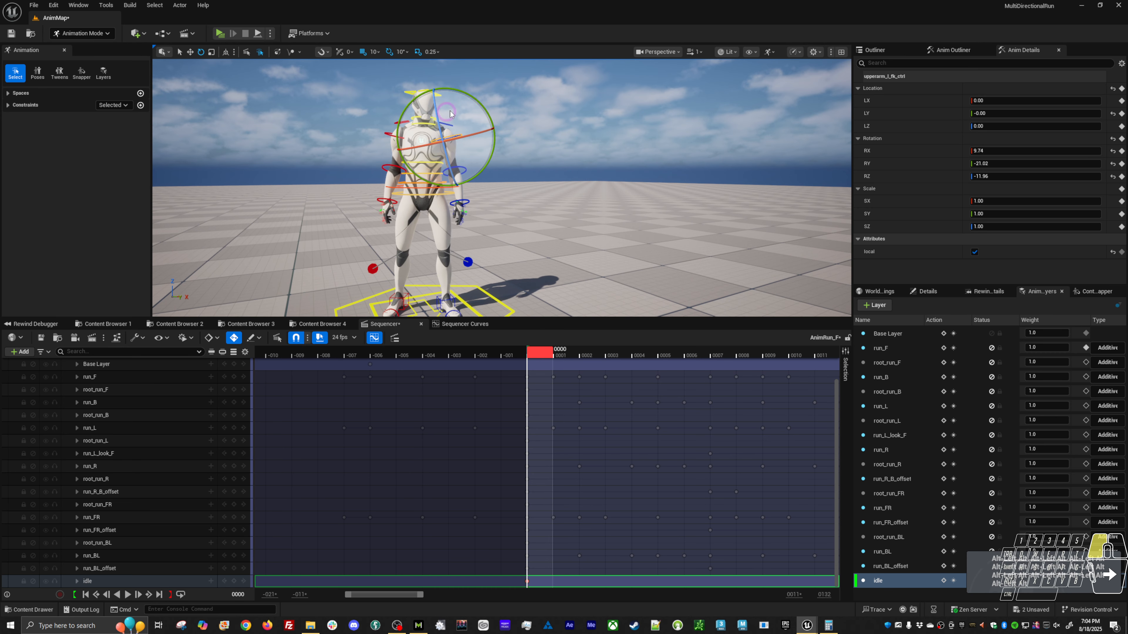
# Select both upper arm FK controls and rotate the arms slightly outward from the body.
pyautogui.press('w')
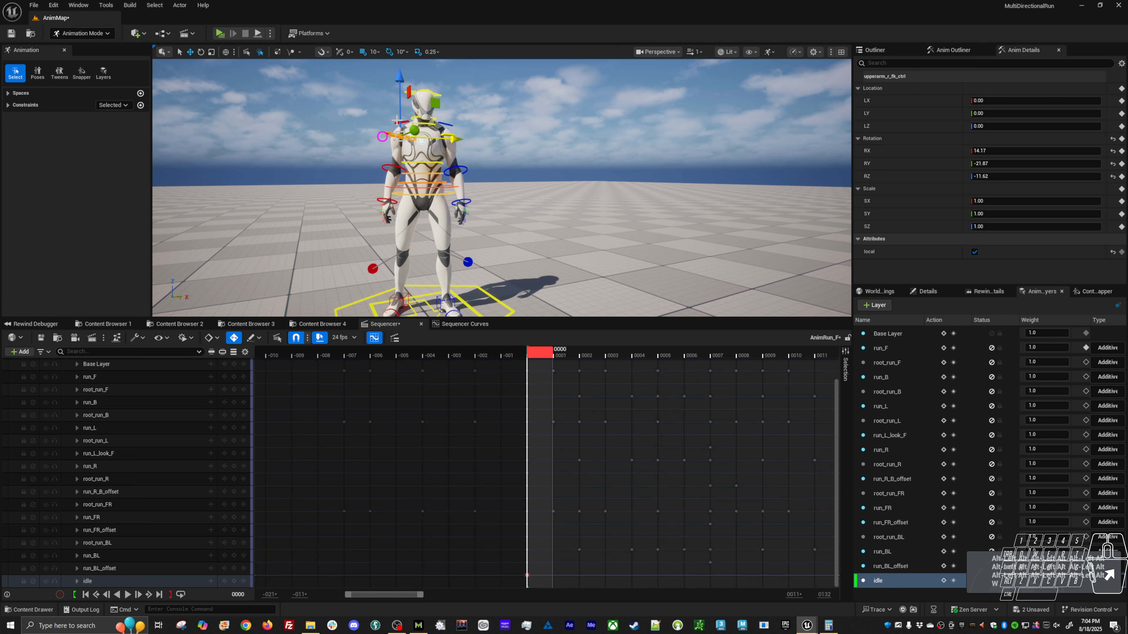
pyautogui.click(397, 123)
pyautogui.press('e')
pyautogui.keyDown('ctrl'); pyautogui.click(447, 134); pyautogui.keyUp('ctrl')
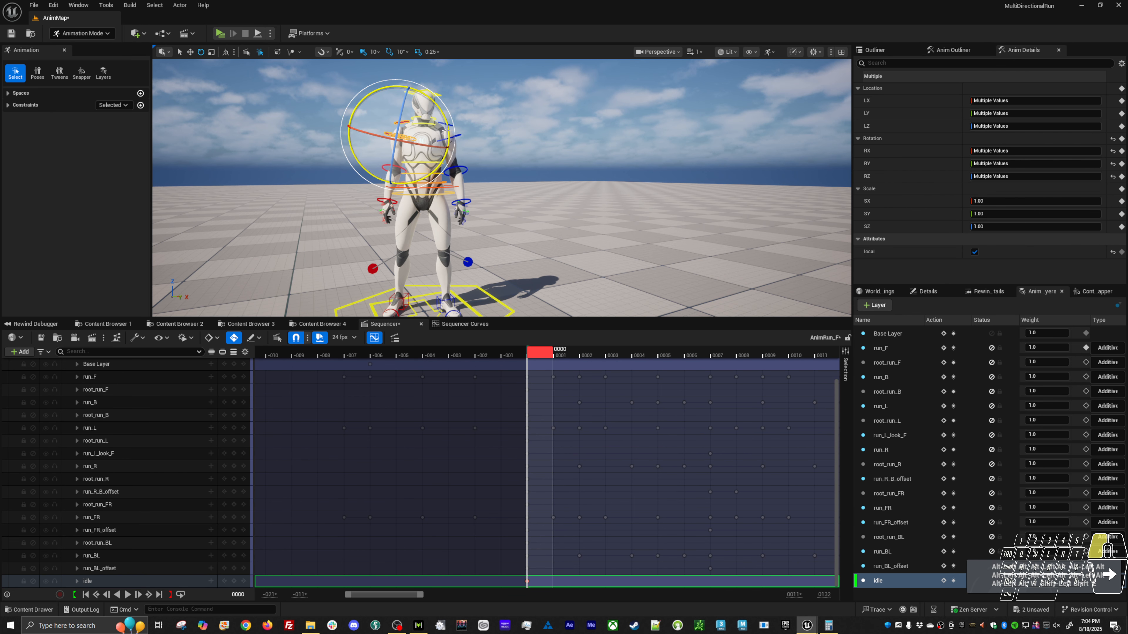
pyautogui.press('w')
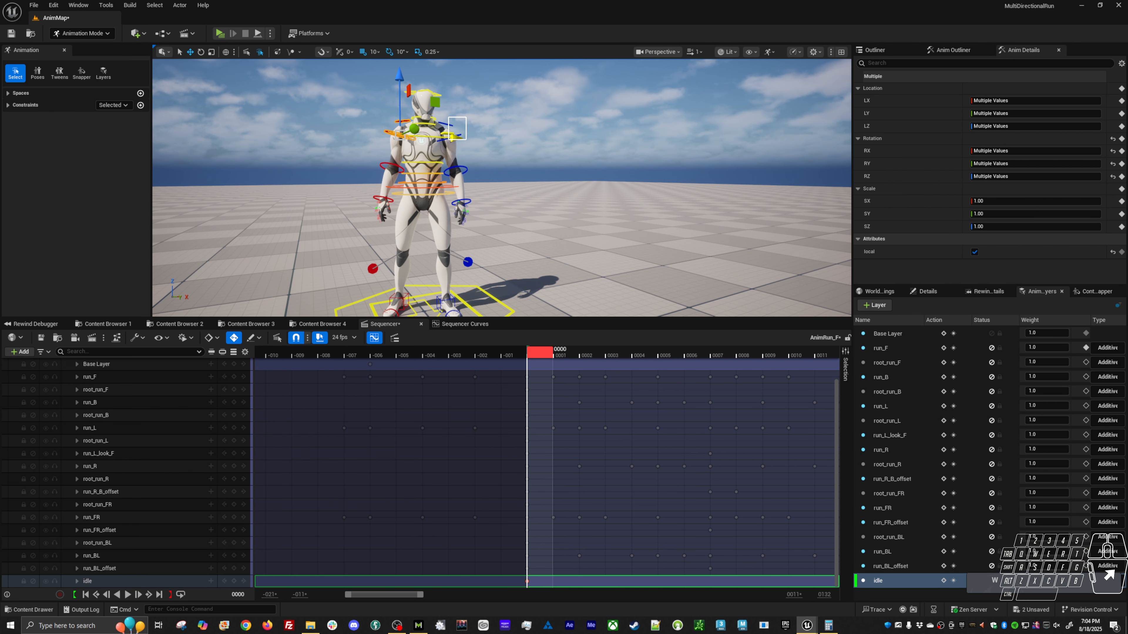
pyautogui.press('e')
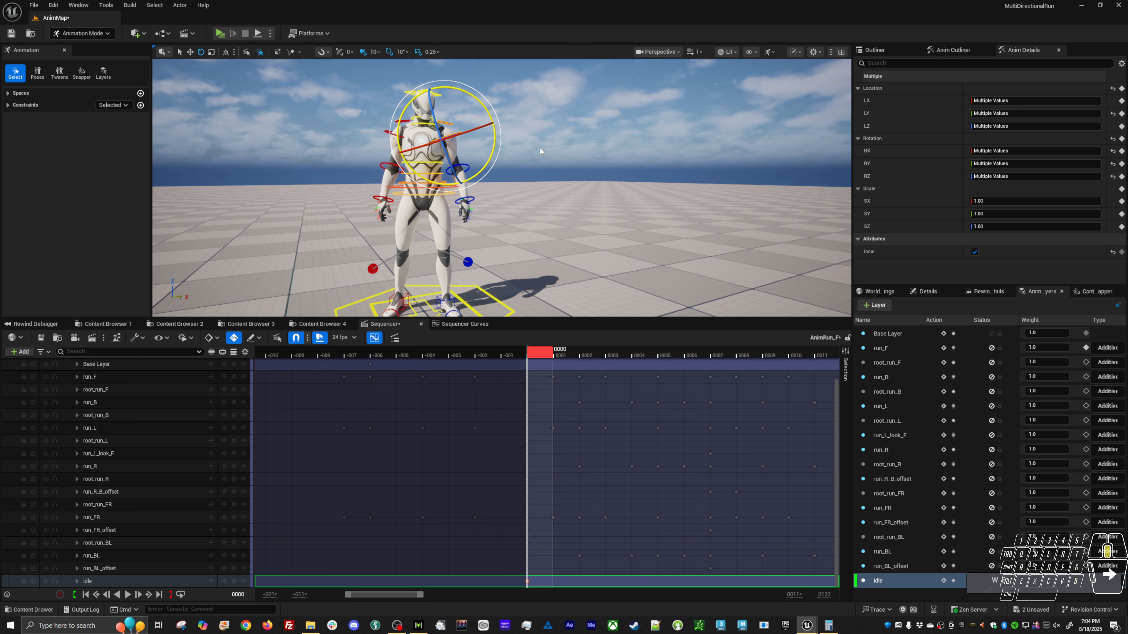
pyautogui.click(540, 148)
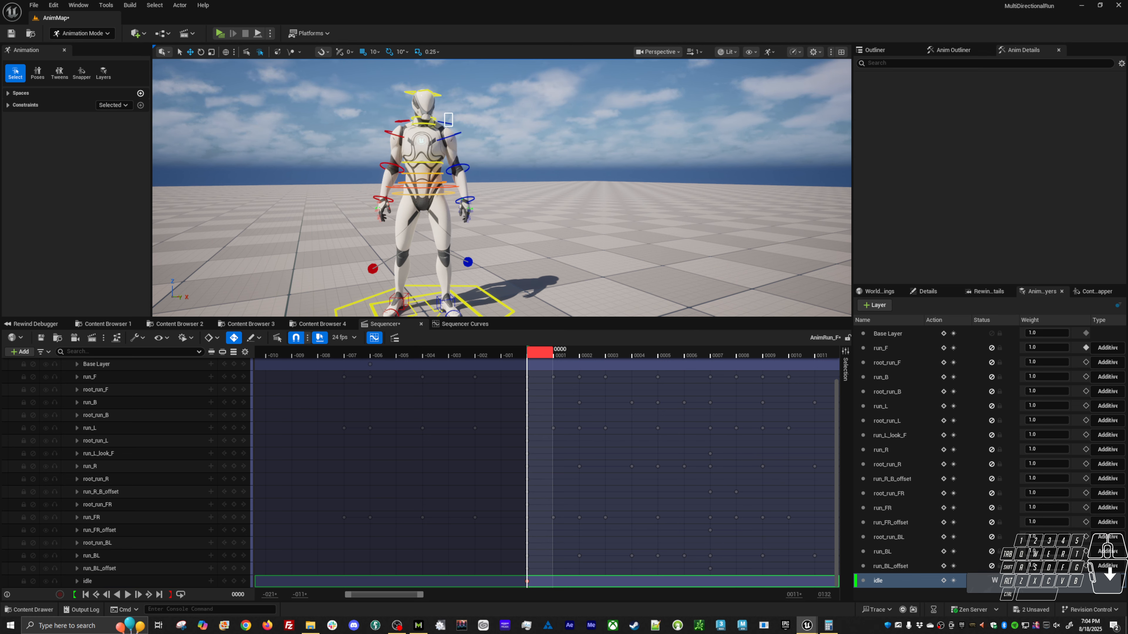
# Select the left clavicle control with the Rotate tool and inspect the idle pose from behind.
pyautogui.moveTo(445, 113); pyautogui.dragTo(453, 126)
pyautogui.press('e')
pyautogui.moveTo(553, 165); pyautogui.dragTo(551, 169, button='middle')
pyautogui.keyDown('alt'); pyautogui.moveTo(551, 169); pyautogui.dragTo(313, 166); pyautogui.keyUp('alt')
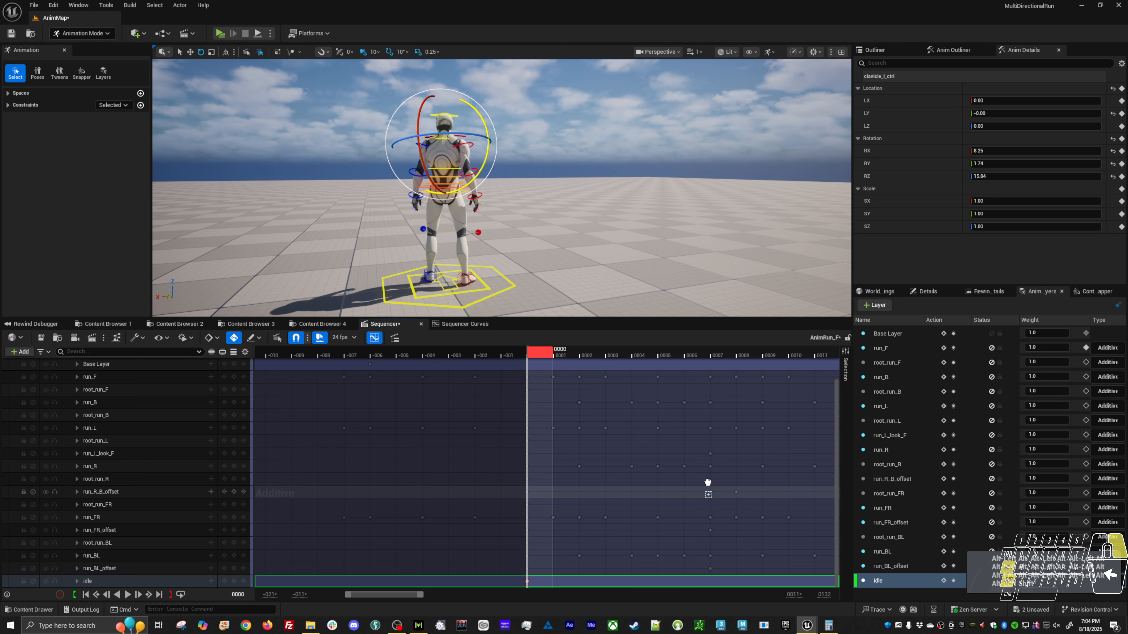
pyautogui.keyDown('alt'); pyautogui.keyDown('shift'); pyautogui.moveTo(708, 484); pyautogui.dragTo(495, 501, button='right'); pyautogui.keyUp('shift'); pyautogui.keyUp('alt')
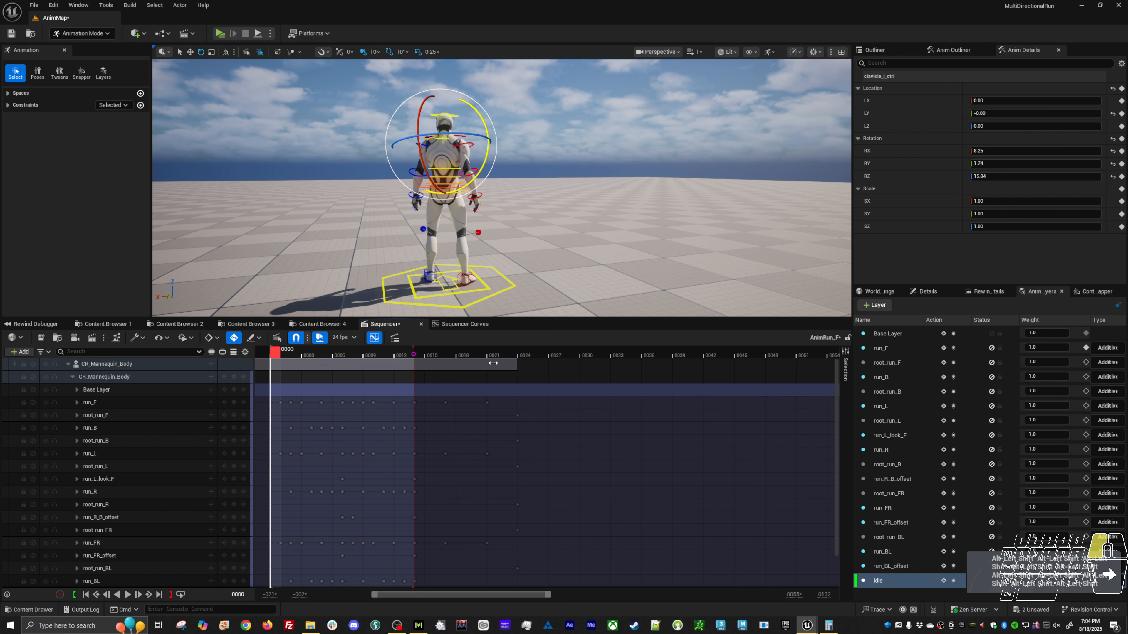
# Extend the playback range's end to frame 24 and key the idle layer at that frame.
pyautogui.moveTo(492, 363)
pyautogui.mouseDown()
pyautogui.moveTo(606, 362)
pyautogui.moveTo(523, 353)
pyautogui.mouseUp()
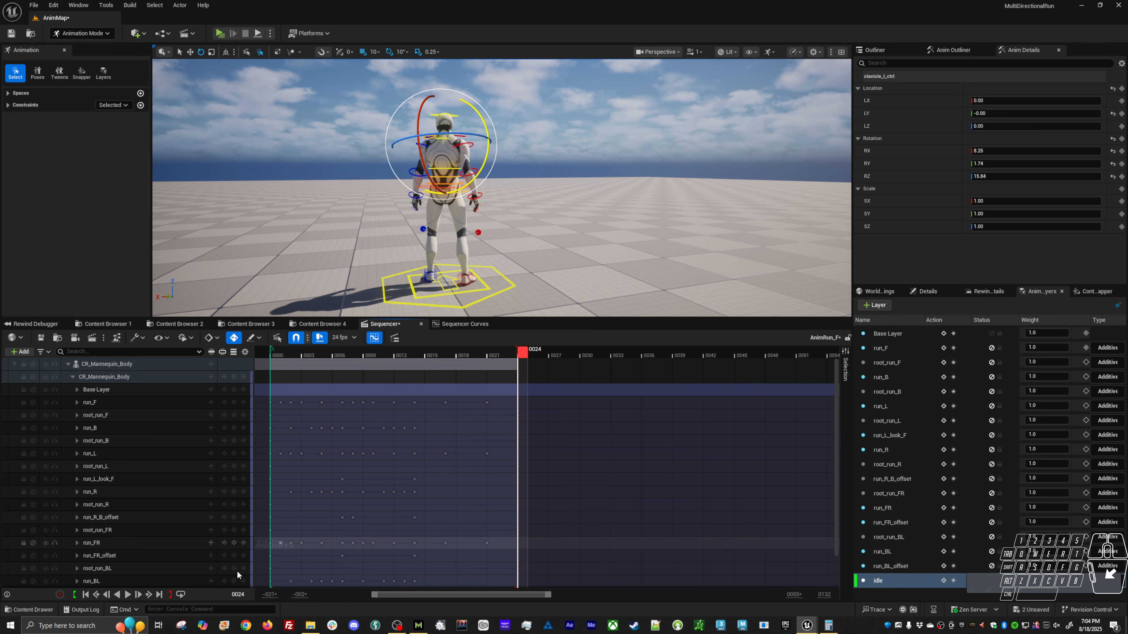
pyautogui.scroll(-2, 238, 574)
pyautogui.click(233, 580)
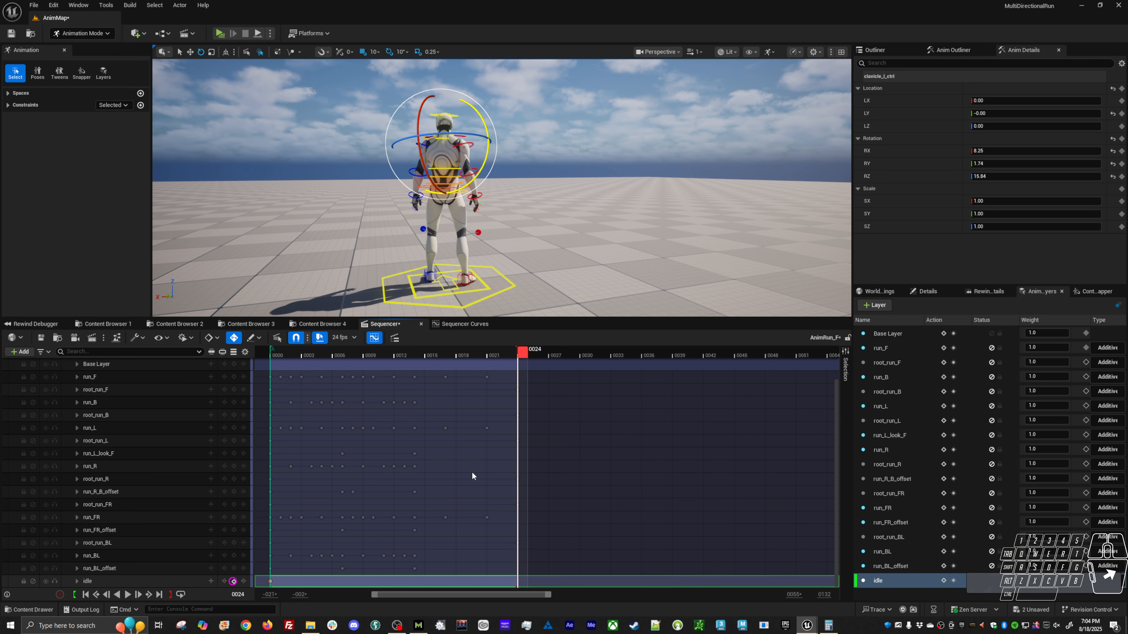
# Select body_ctrl at frame 12, undo a trial lowering of it, and key its original position on the idle layer.
pyautogui.click(398, 355)
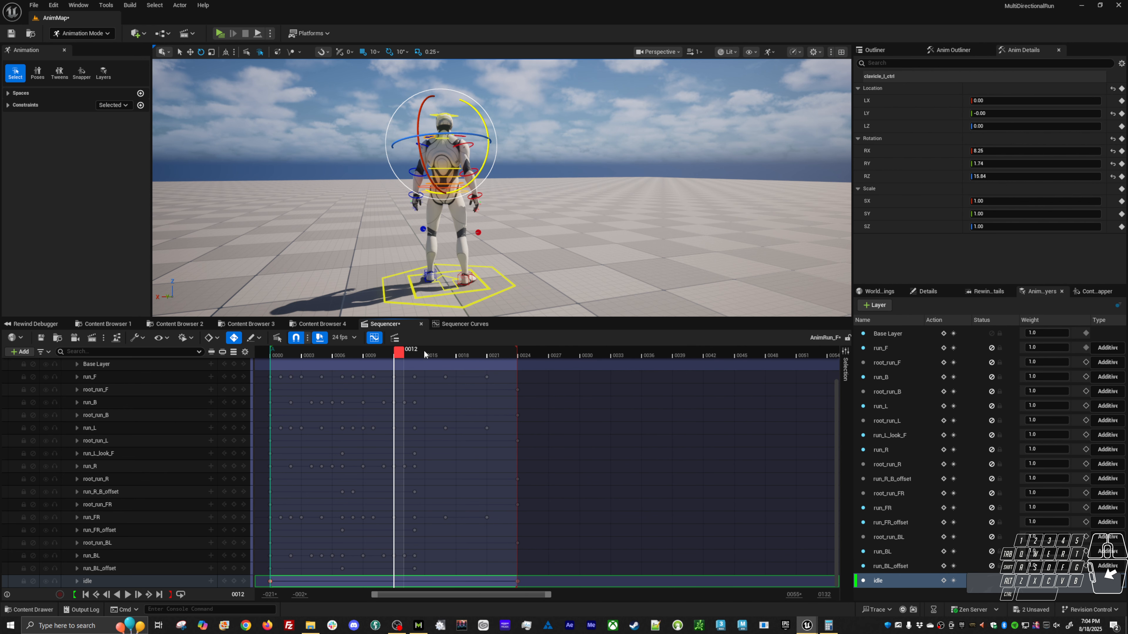
pyautogui.click(532, 190)
pyautogui.click(448, 163)
pyautogui.press('w')
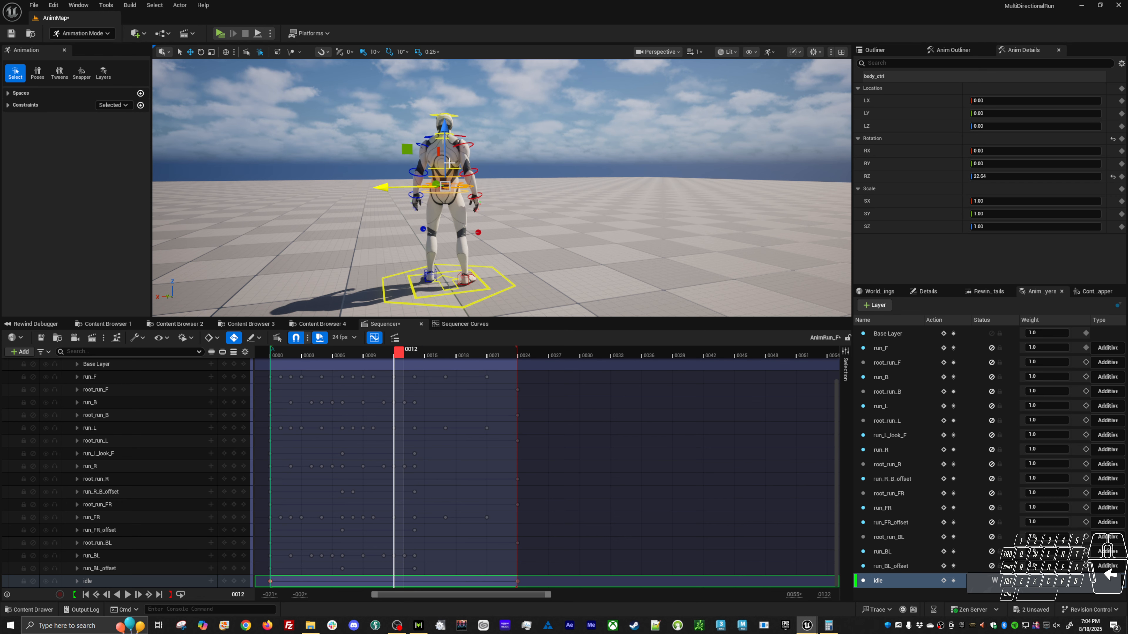
pyautogui.moveTo(444, 166); pyautogui.dragTo(443, 168)
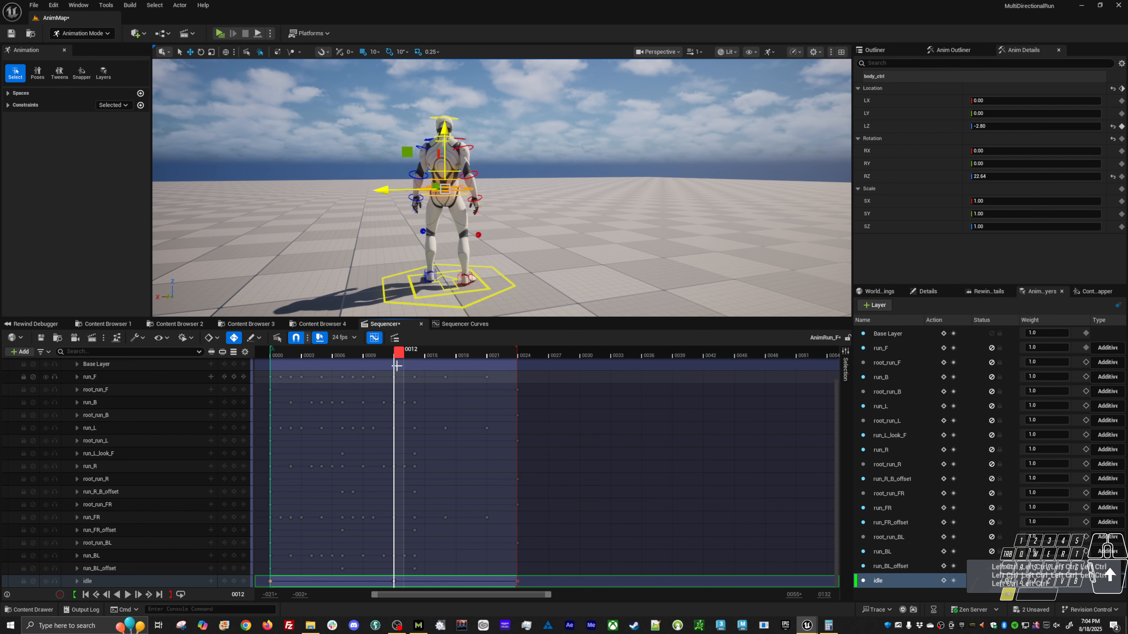
pyautogui.hotkey('ctrl', 'z')
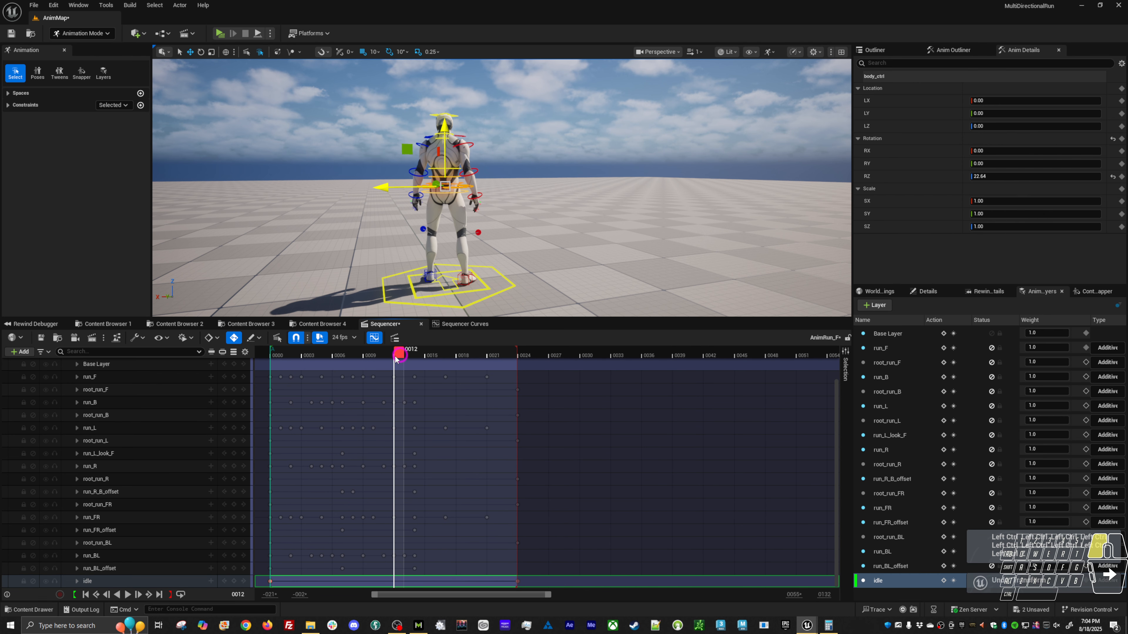
pyautogui.press('s')
# Lower body_ctrl on the idle layer at frames 6 and 18, to about -2.76 in LZ at frame 18, and preview the motion.
pyautogui.moveTo(400, 357); pyautogui.dragTo(338, 358)
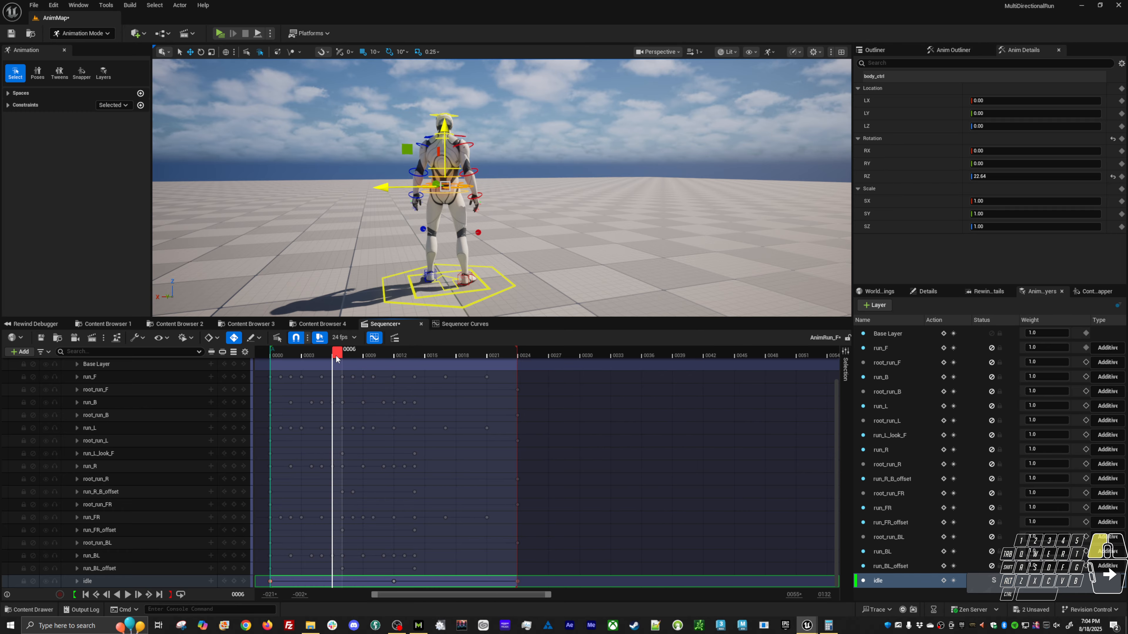
pyautogui.moveTo(526, 242); pyautogui.dragTo(517, 253, button='middle')
pyautogui.click(448, 358)
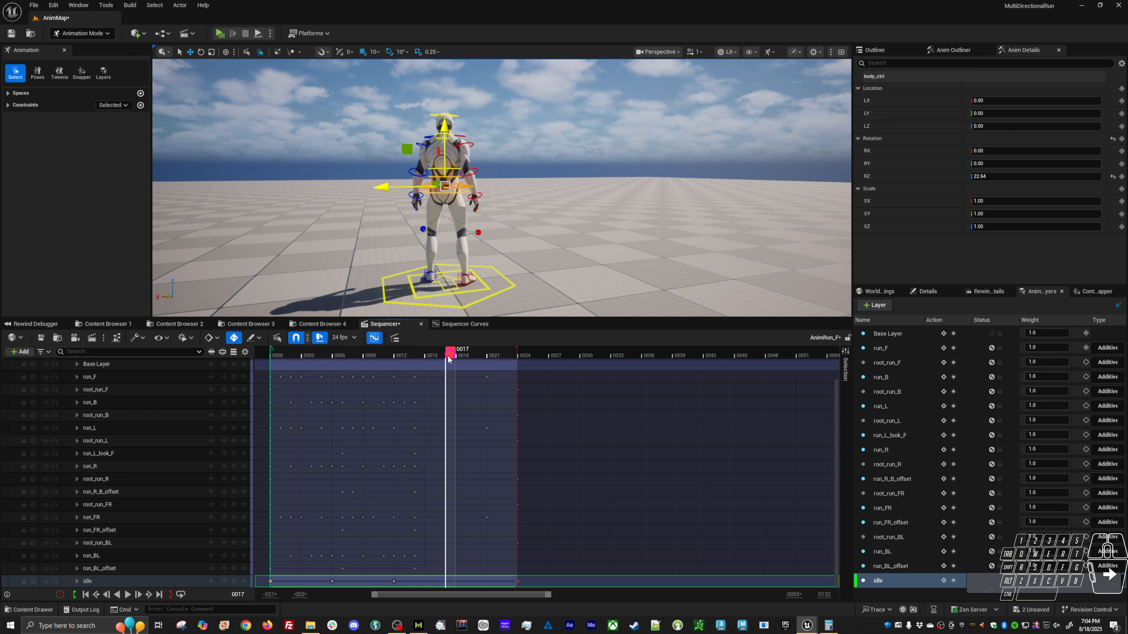
pyautogui.click(459, 355)
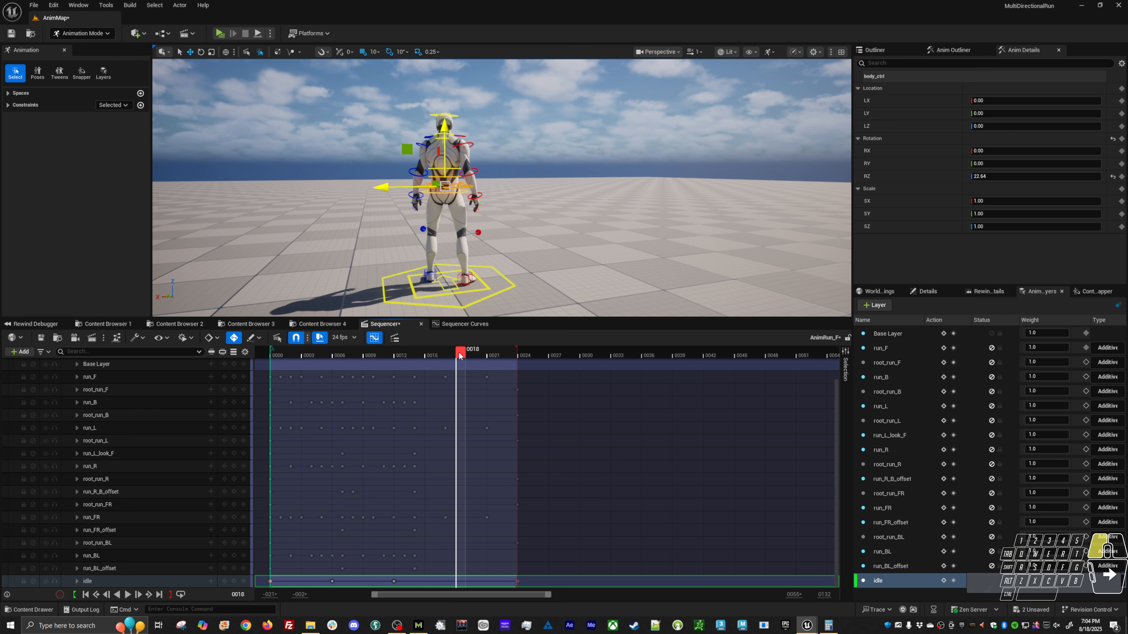
pyautogui.moveTo(556, 241); pyautogui.dragTo(522, 266, button='middle')
pyautogui.hotkey('alt', 'v')
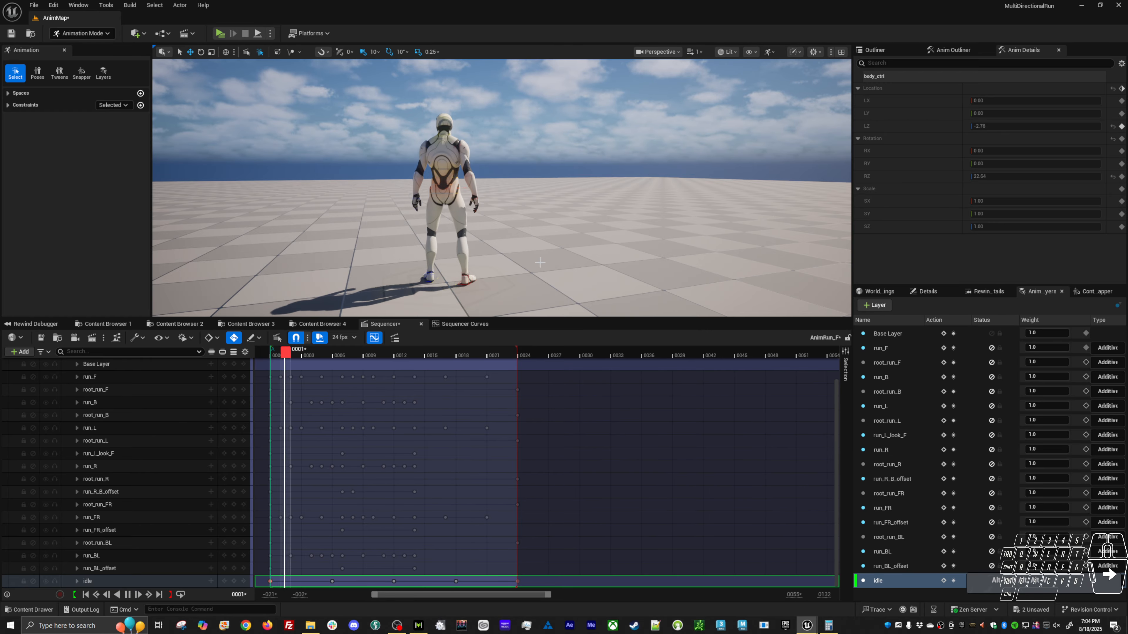
pyautogui.keyDown('alt'); pyautogui.moveTo(521, 265); pyautogui.dragTo(443, 266); pyautogui.keyUp('alt')
pyautogui.hotkey('alt', 'v')
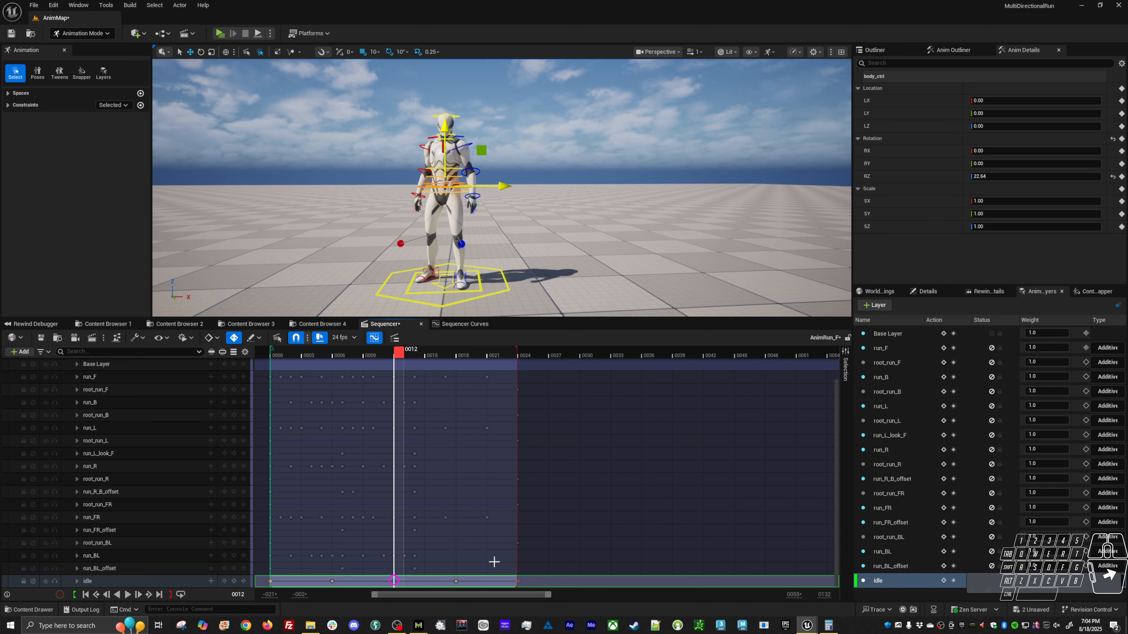
# Delete the idle keys at frames 6 and 12, move the frame 18 key to frame 12, and preview the slower dip.
pyautogui.click(456, 582)
pyautogui.moveTo(408, 580); pyautogui.dragTo(343, 584)
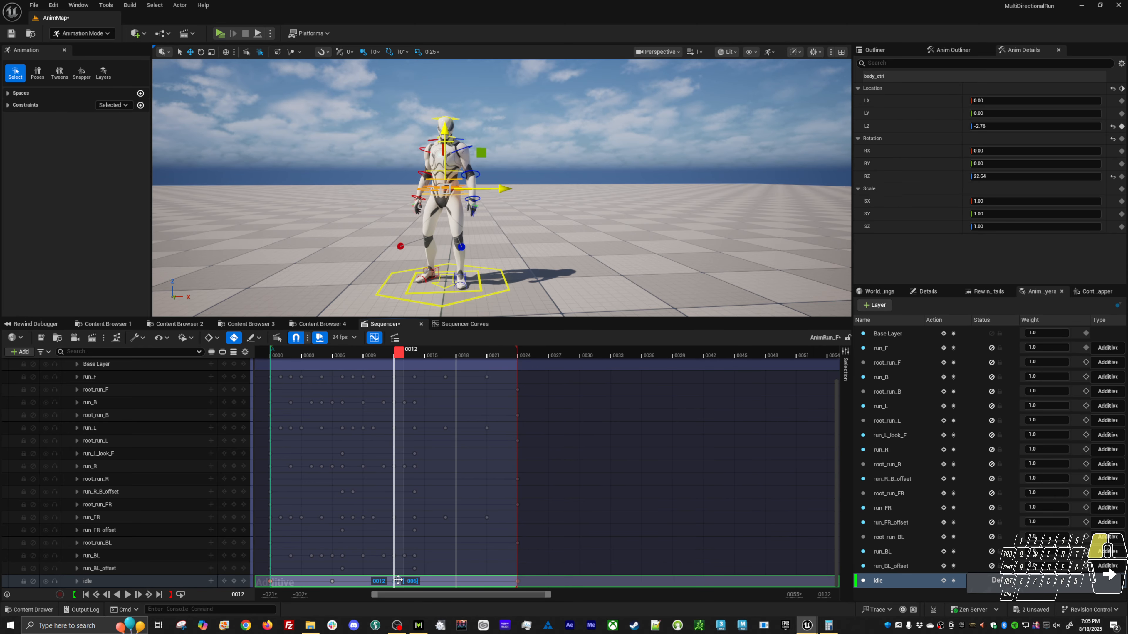
pyautogui.click(332, 581)
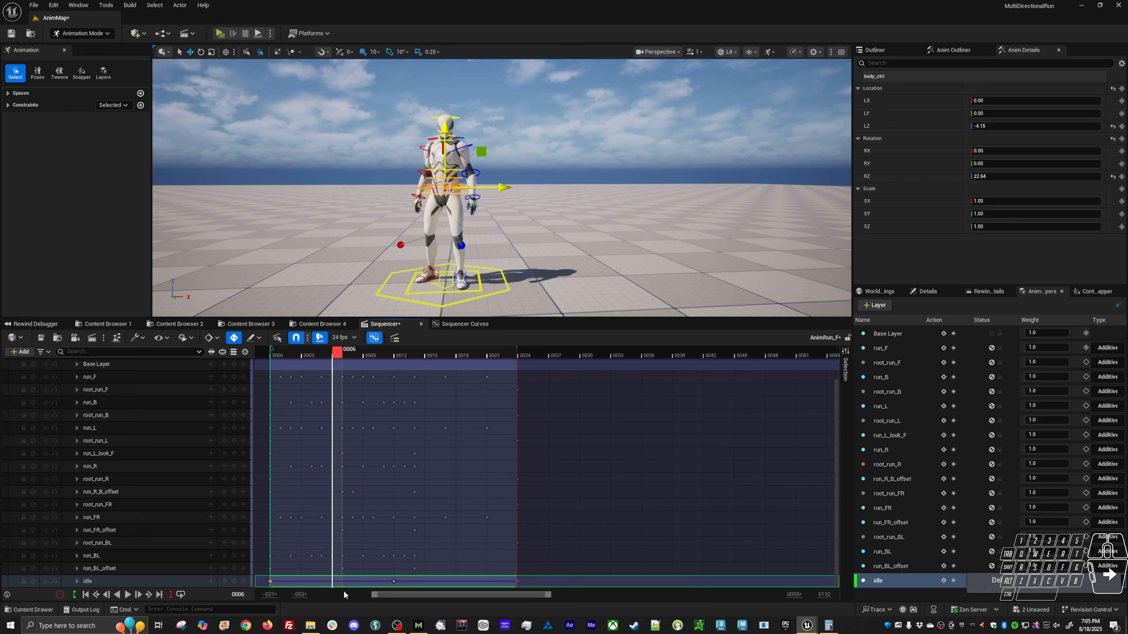
pyautogui.hotkey('alt', 'v')
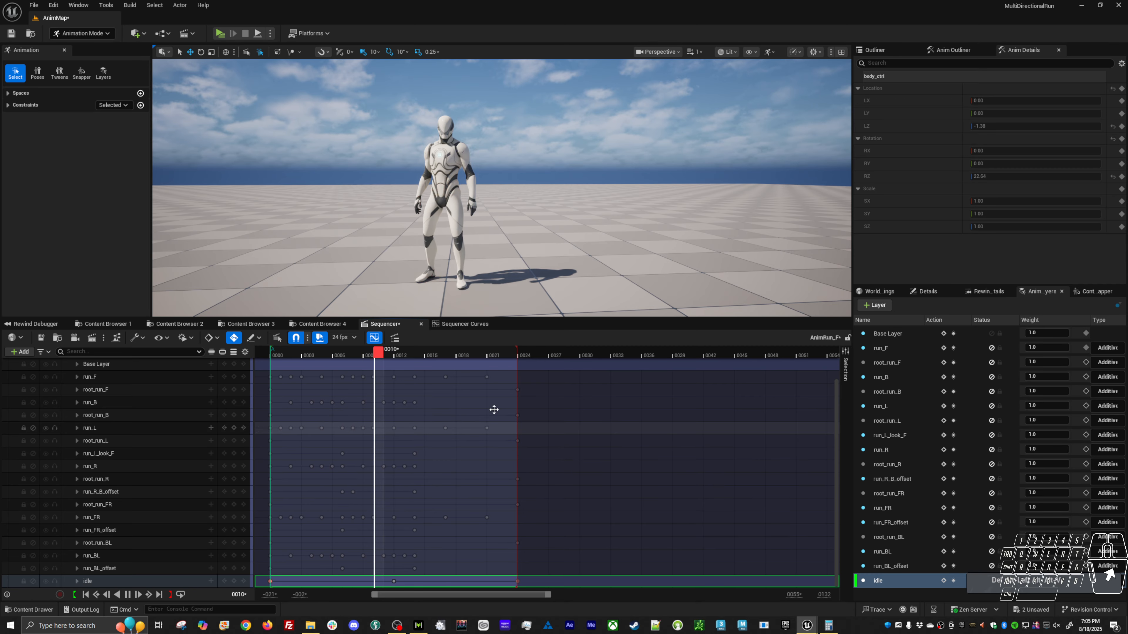
pyautogui.keyDown('alt'); pyautogui.moveTo(522, 271); pyautogui.dragTo(582, 259); pyautogui.keyUp('alt')
pyautogui.hotkey('alt', 'v')
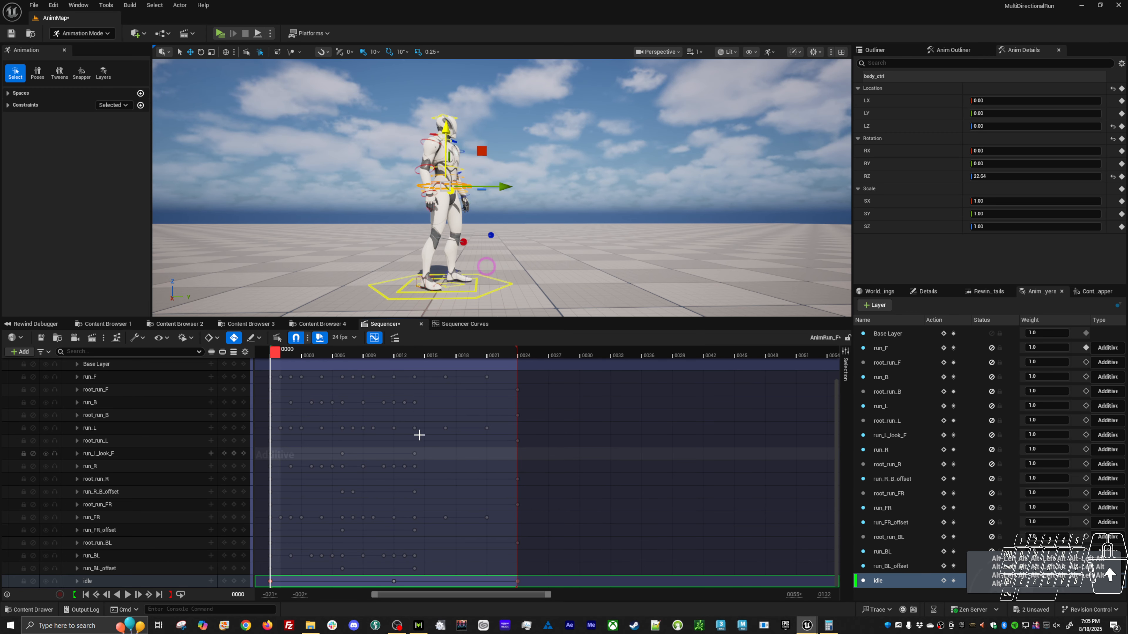
# Offset body_ctrl in LY to about -1.42 at frame 7 and 0.53 at frame 18, and play back the sway.
pyautogui.click(401, 353)
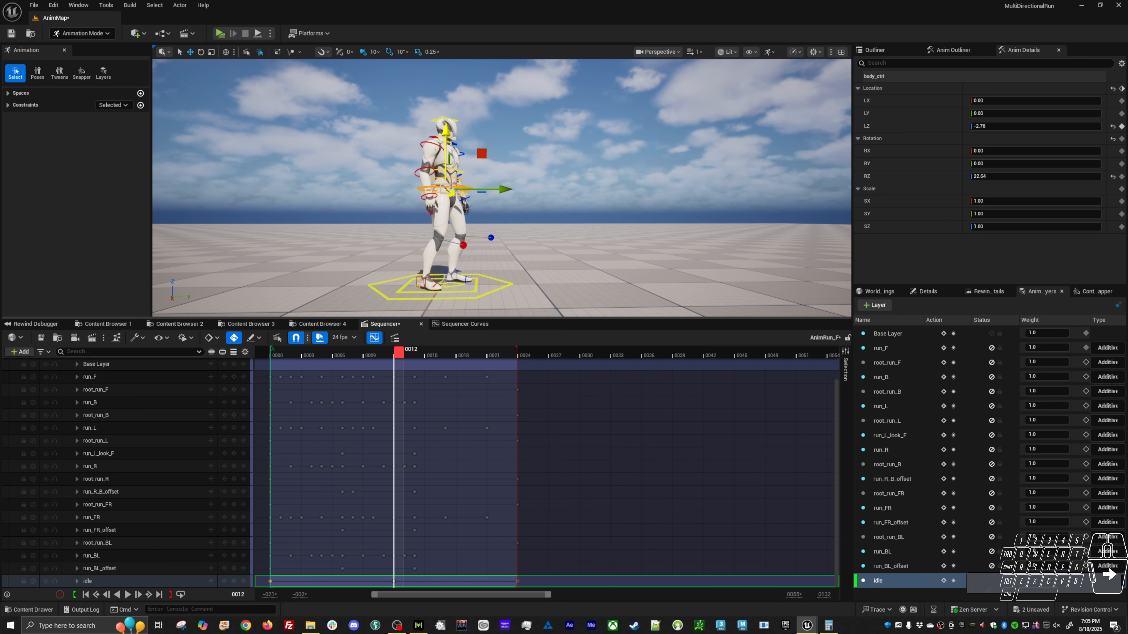
pyautogui.moveTo(342, 356); pyautogui.dragTo(349, 356)
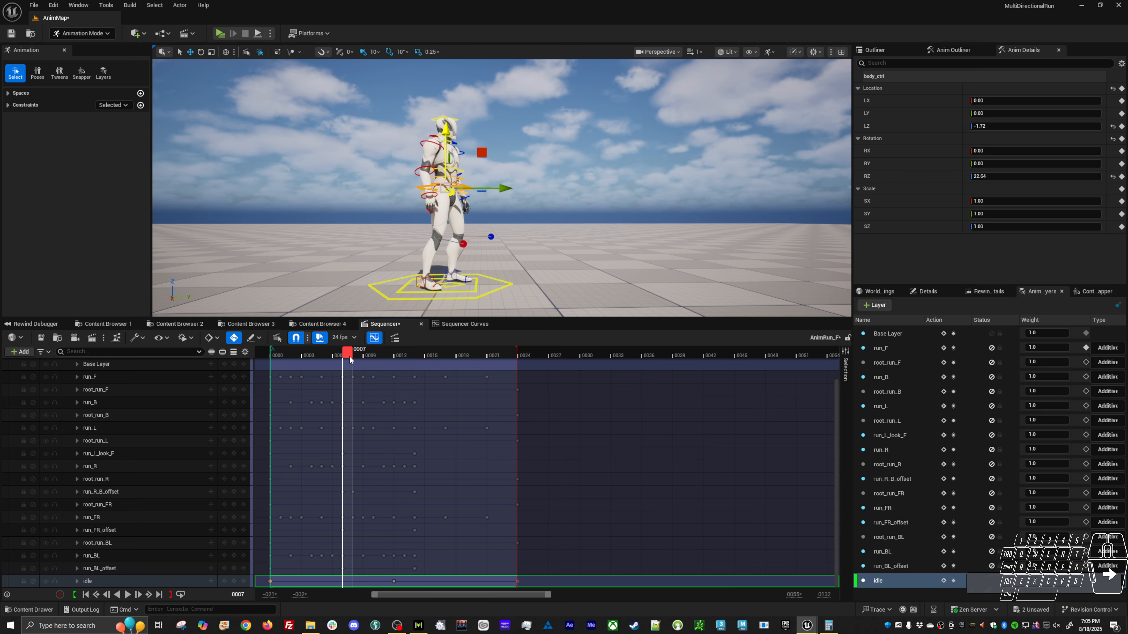
pyautogui.moveTo(496, 186); pyautogui.dragTo(490, 186)
pyautogui.click(461, 356)
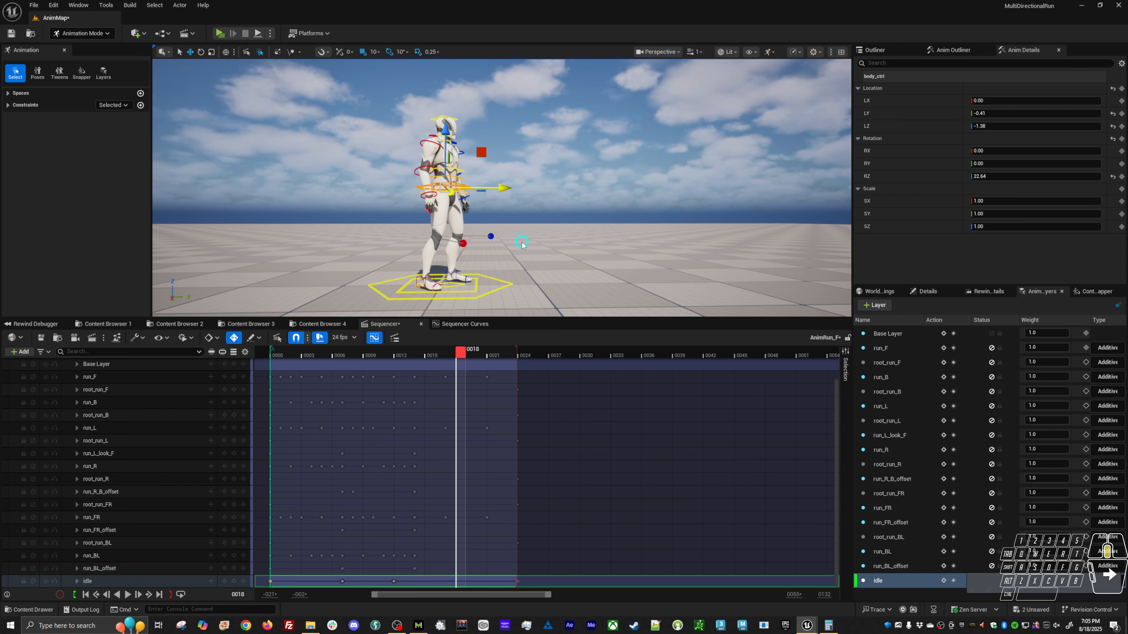
pyautogui.moveTo(522, 242); pyautogui.dragTo(522, 242, button='middle')
pyautogui.hotkey('alt', 'v')
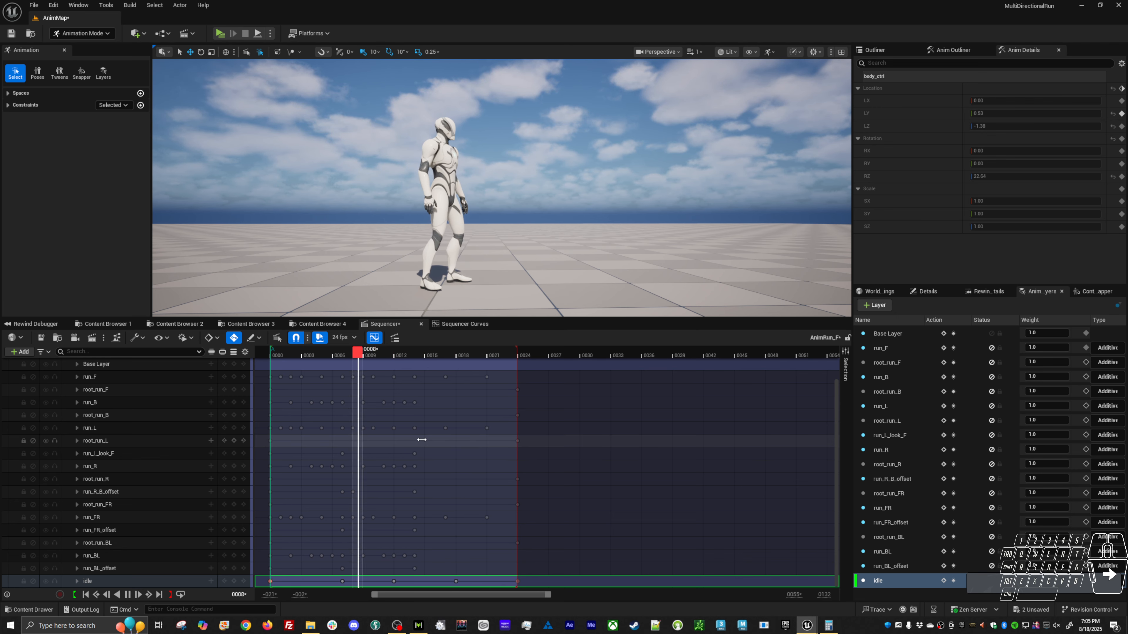
pyautogui.hotkey('alt', 'v')
# Raise body_ctrl's vertical location key at frame 12 to about -1.2 in the curve editor.
pyautogui.click(405, 354)
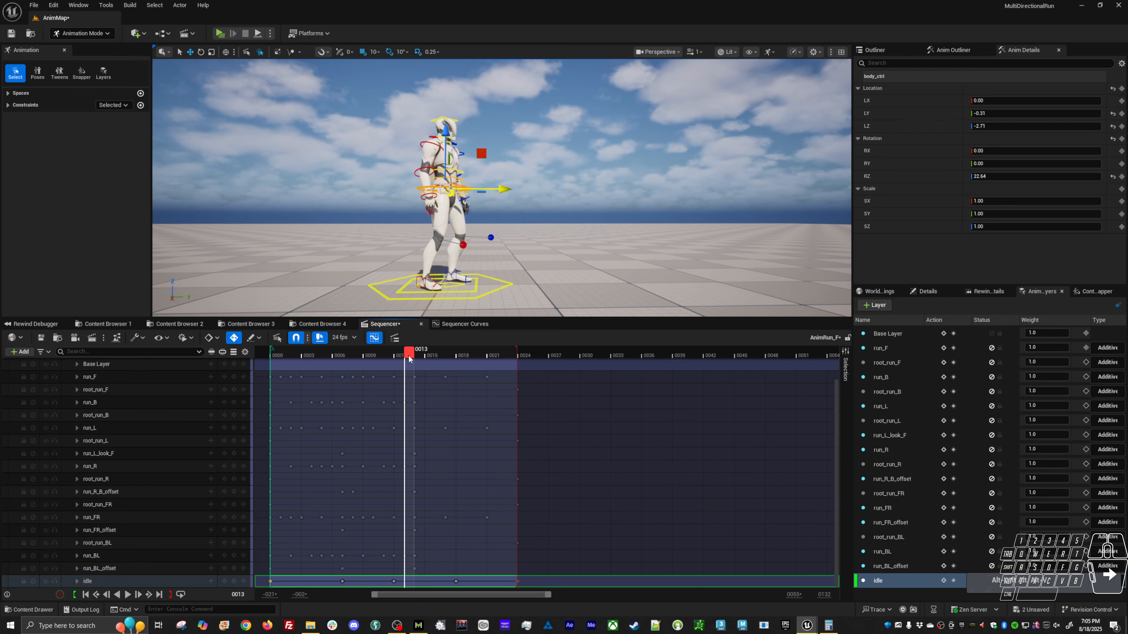
pyautogui.moveTo(408, 356); pyautogui.dragTo(402, 355)
pyautogui.click(466, 324)
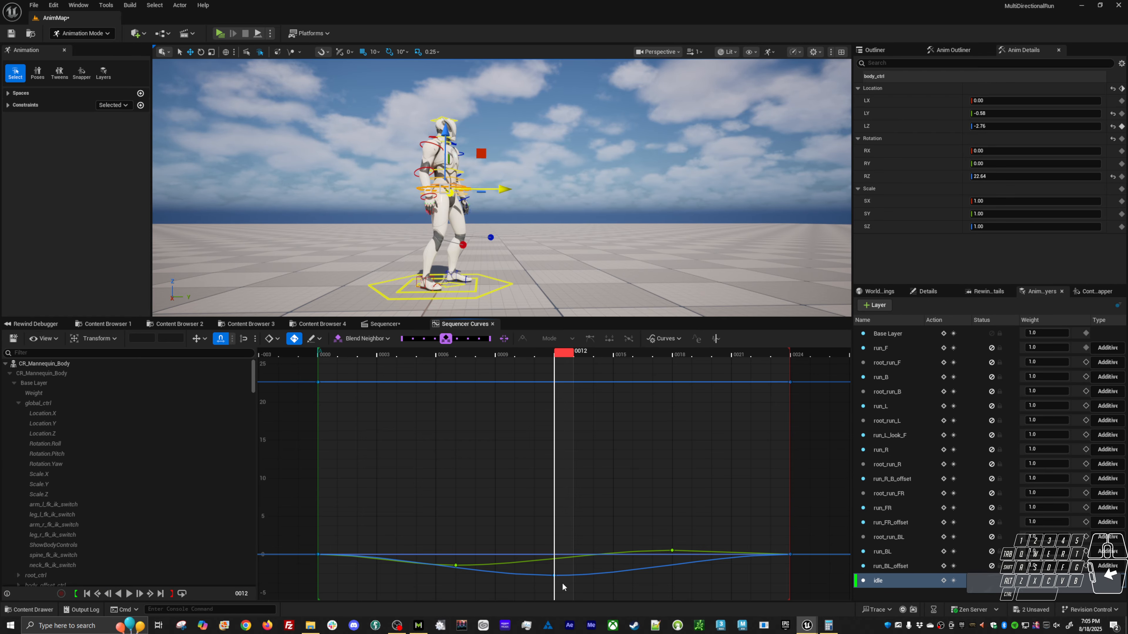
pyautogui.keyDown('shift'); pyautogui.moveTo(605, 553); pyautogui.dragTo(606, 540, button='middle'); pyautogui.keyUp('shift')
# Invert body_ctrl's LY keys at frames 7 and 18 by multiplying their values by -1, and preview from the front.
pyautogui.keyDown('shift'); pyautogui.click(456, 565); pyautogui.keyUp('shift')
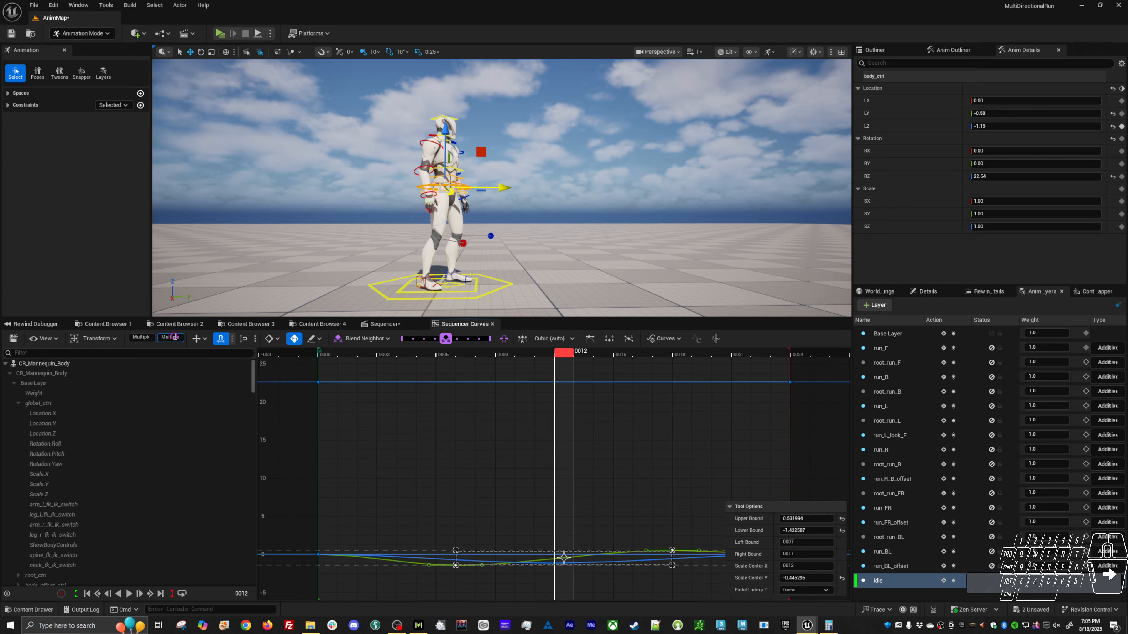
pyautogui.click(173, 337)
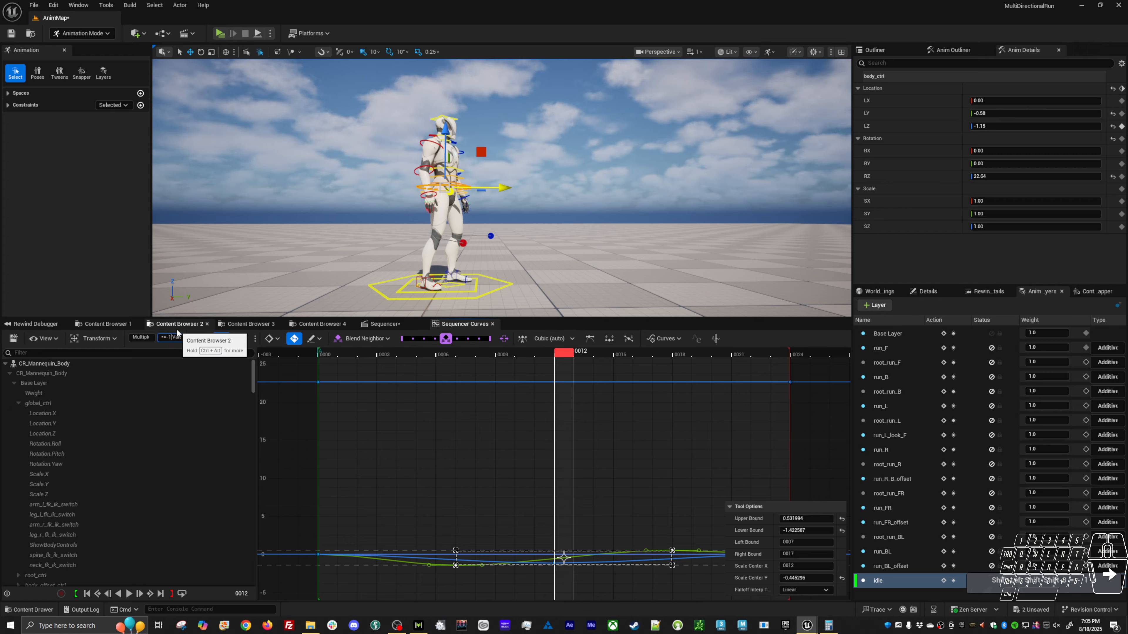
pyautogui.press('shift')
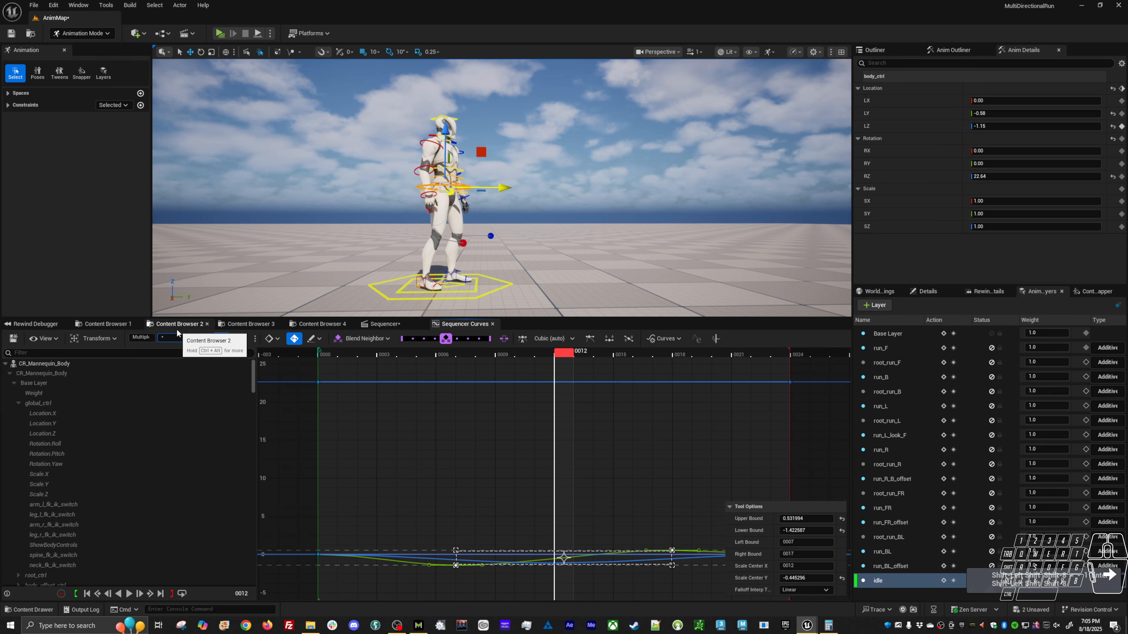
pyautogui.write('*-1')
pyautogui.press('Return')
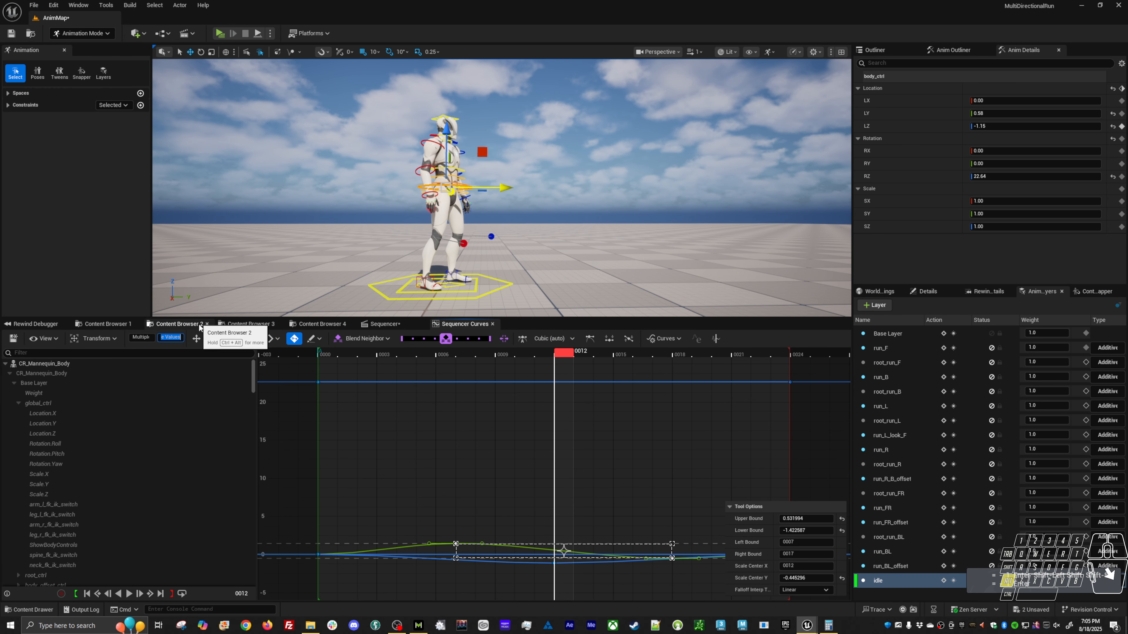
pyautogui.keyDown('alt'); pyautogui.click(481, 239); pyautogui.keyUp('alt')
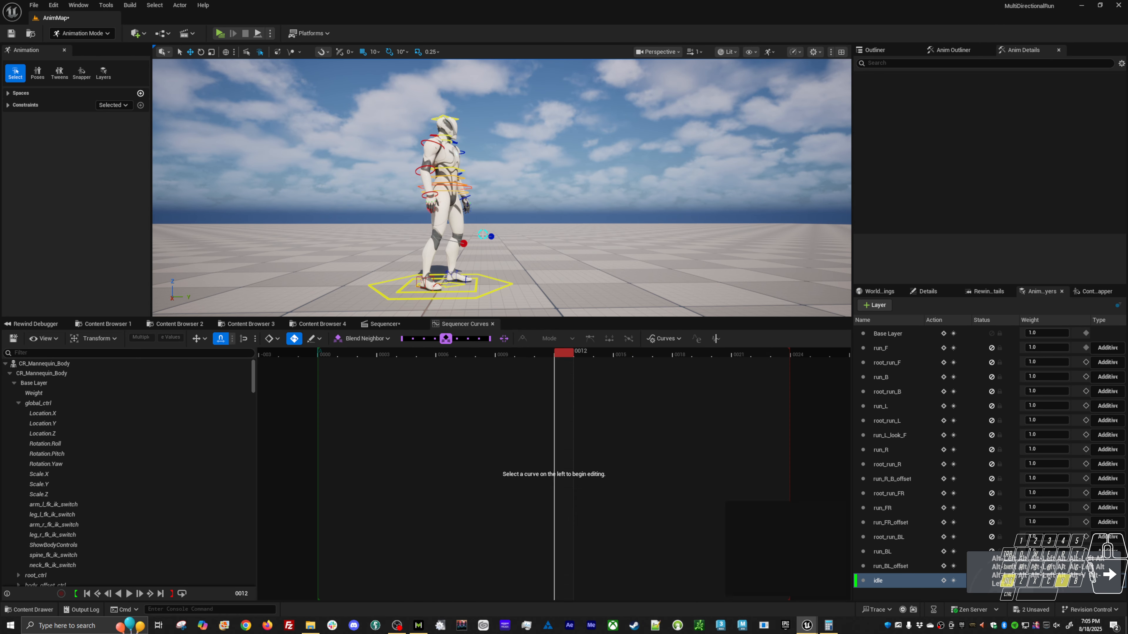
pyautogui.hotkey('alt', 'v')
pyautogui.keyDown('alt'); pyautogui.moveTo(470, 153); pyautogui.dragTo(529, 267); pyautogui.keyUp('alt')
pyautogui.press('space')
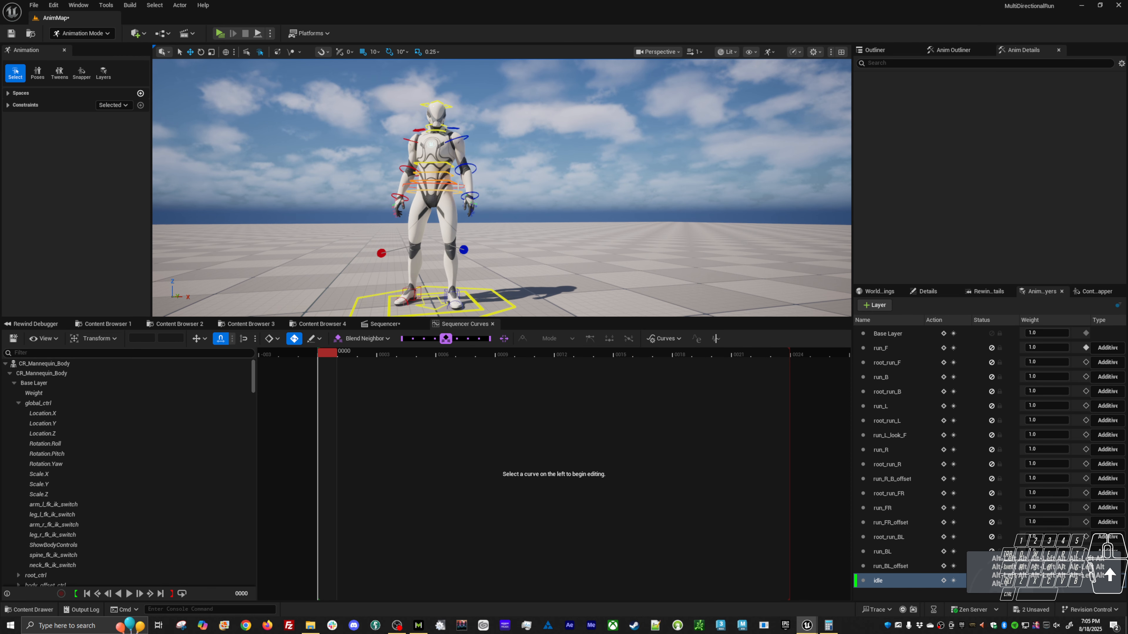
# Shift body_ctrl sideways at frame 7 to about -0.41 in LX.
pyautogui.click(444, 184)
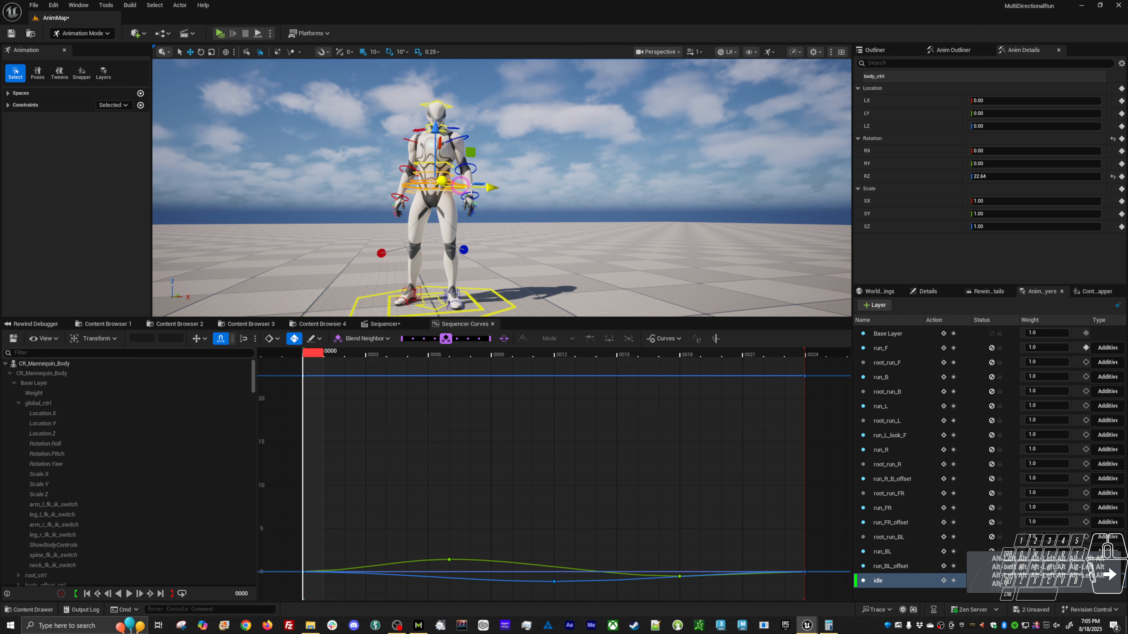
pyautogui.click(445, 354)
pyautogui.moveTo(445, 355); pyautogui.dragTo(459, 354)
pyautogui.keyDown('alt'); pyautogui.moveTo(489, 200); pyautogui.dragTo(494, 238); pyautogui.keyUp('alt')
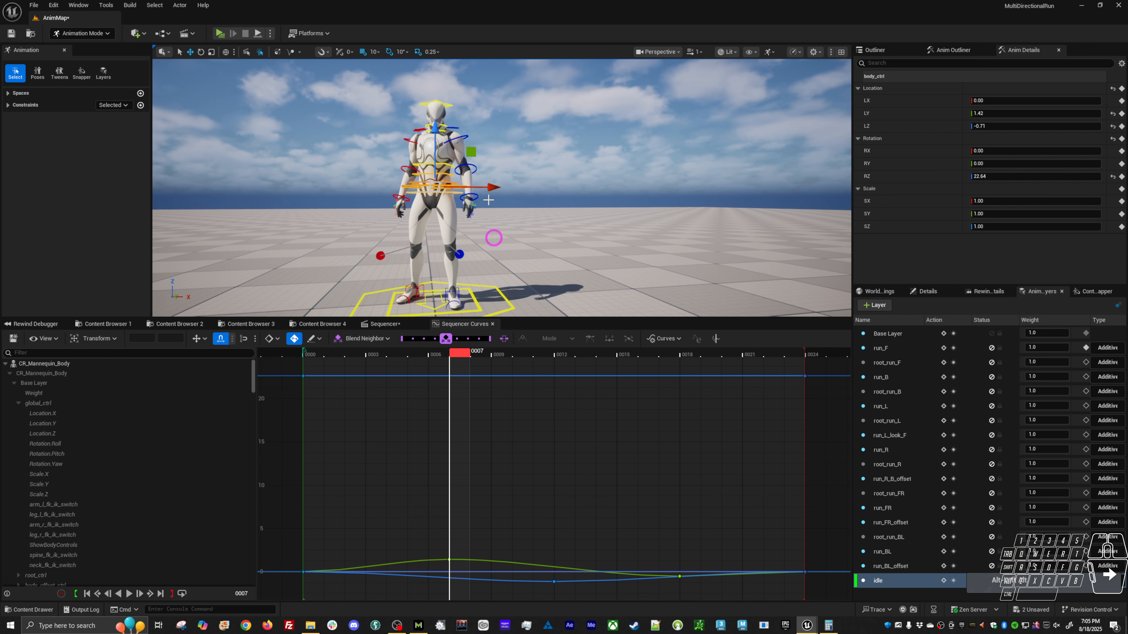
pyautogui.moveTo(487, 190); pyautogui.dragTo(487, 191)
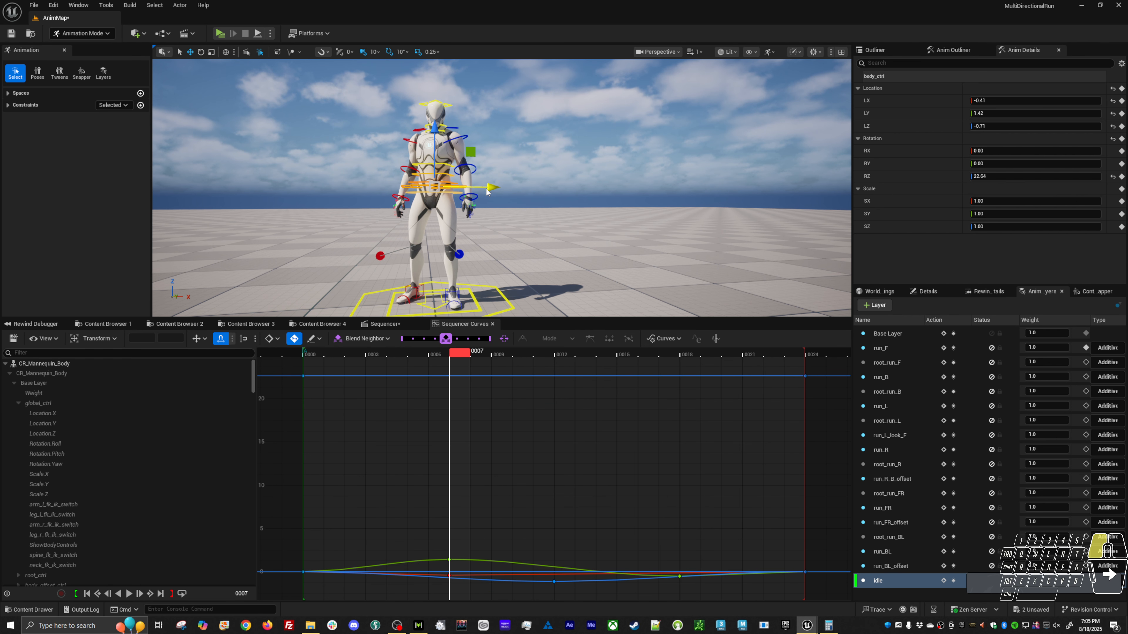
# Shift body_ctrl to about 0.27 in LX at frame 18 and review the looping sway from behind.
pyautogui.click(570, 356)
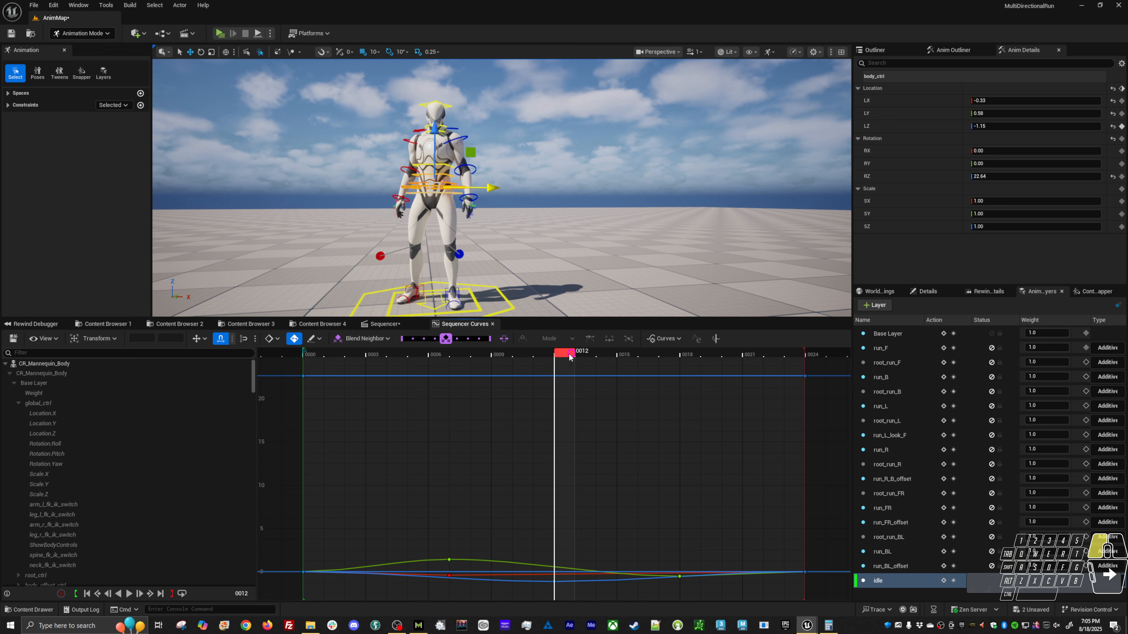
pyautogui.moveTo(629, 356); pyautogui.dragTo(688, 346)
pyautogui.moveTo(591, 219); pyautogui.dragTo(599, 221, button='middle')
pyautogui.hotkey('alt', 'v')
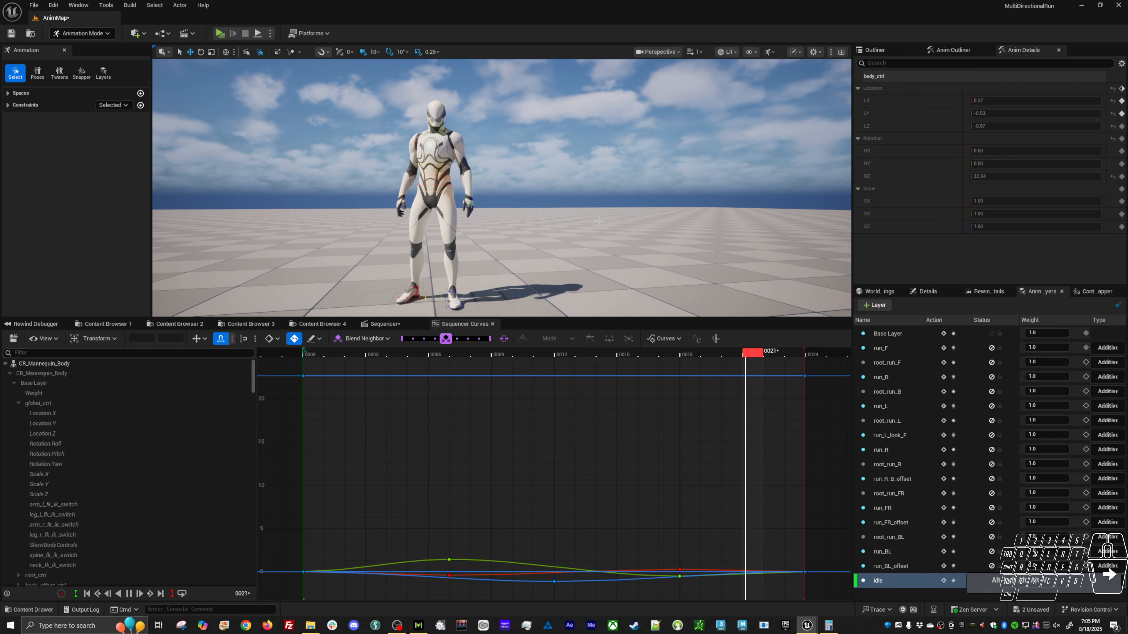
pyautogui.keyDown('alt'); pyautogui.moveTo(599, 221); pyautogui.dragTo(420, 229); pyautogui.keyUp('alt')
pyautogui.keyDown('alt'); pyautogui.moveTo(432, 318); pyautogui.dragTo(433, 312); pyautogui.keyUp('alt')
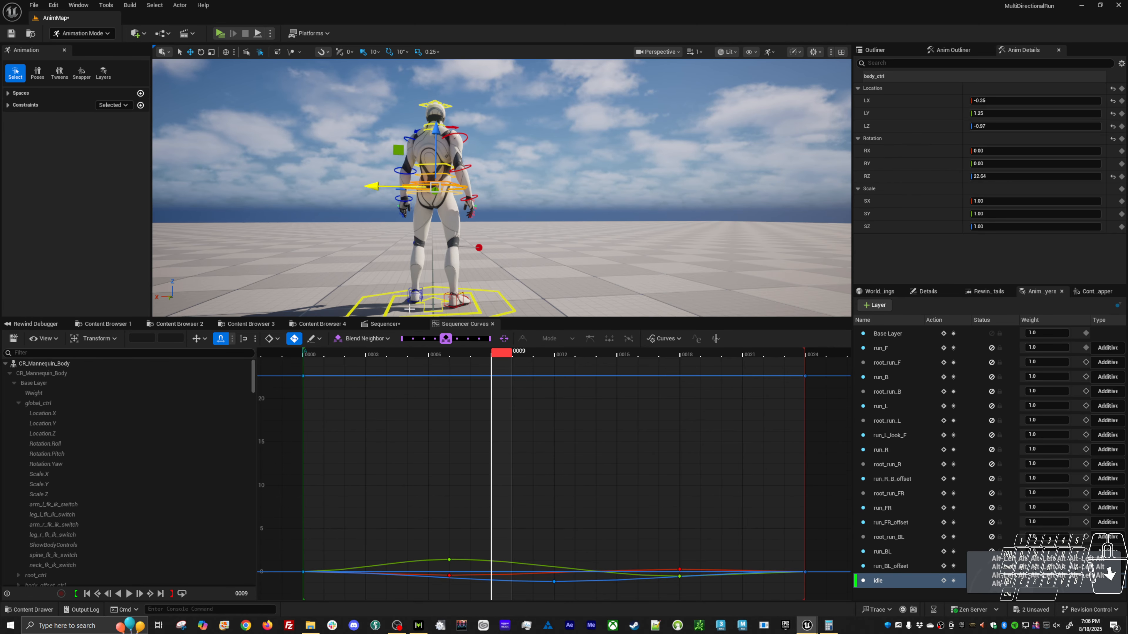
# Adjust the left foot IK control at frame 0 to about 3.71 in LX and -0.12 in RZ.
pyautogui.click(410, 309)
pyautogui.click(311, 352)
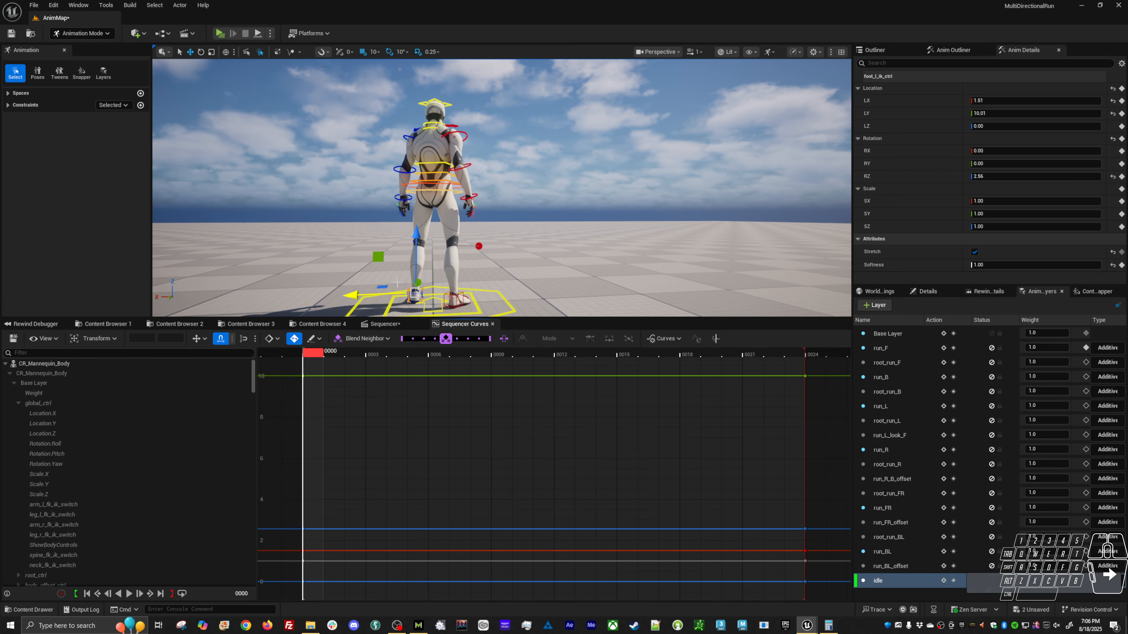
pyautogui.moveTo(387, 293); pyautogui.dragTo(437, 306)
pyautogui.press('e')
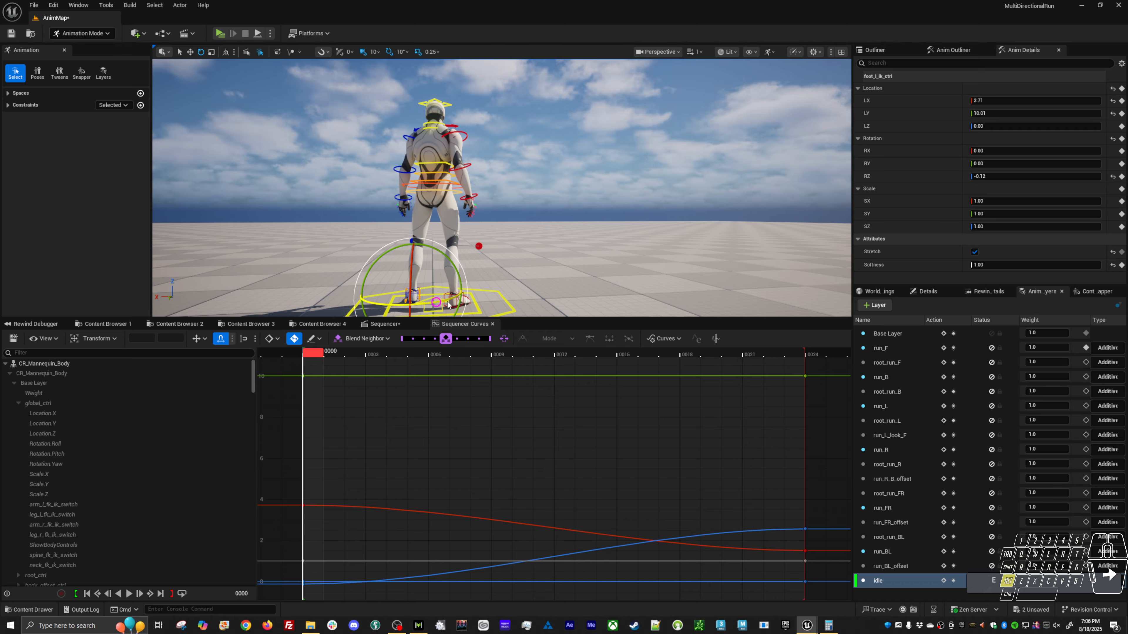
# Key the left foot IK control's frame 0 pose at frame 24 so the foot stays planted through the loop, and preview.
pyautogui.hotkey('alt', 'v')
pyautogui.hotkey('alt', 'v')
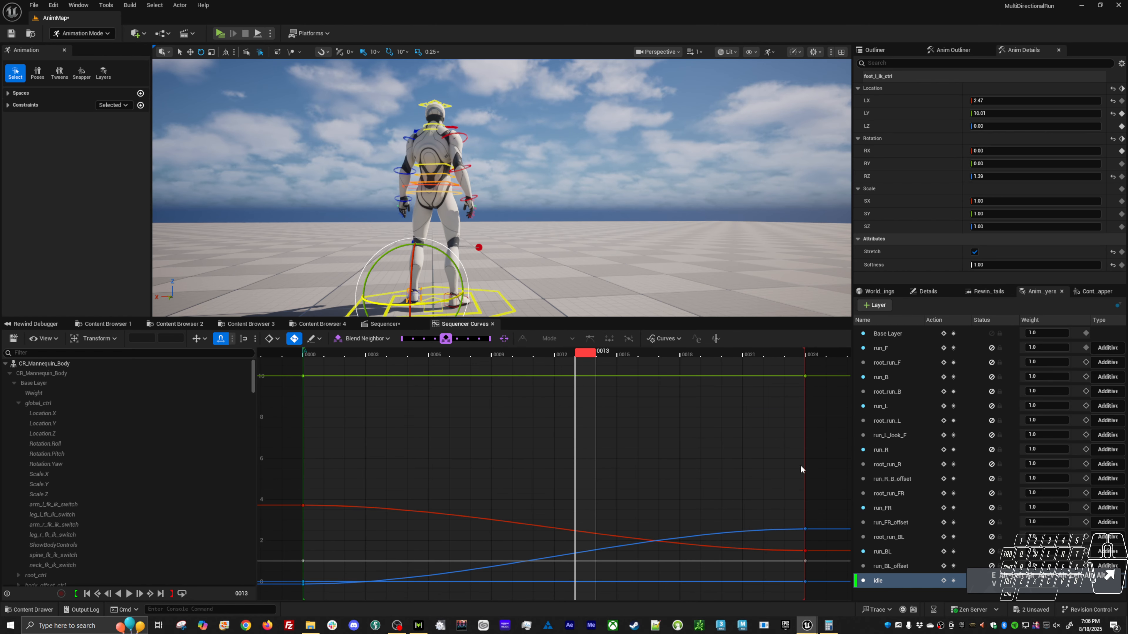
pyautogui.click(318, 356)
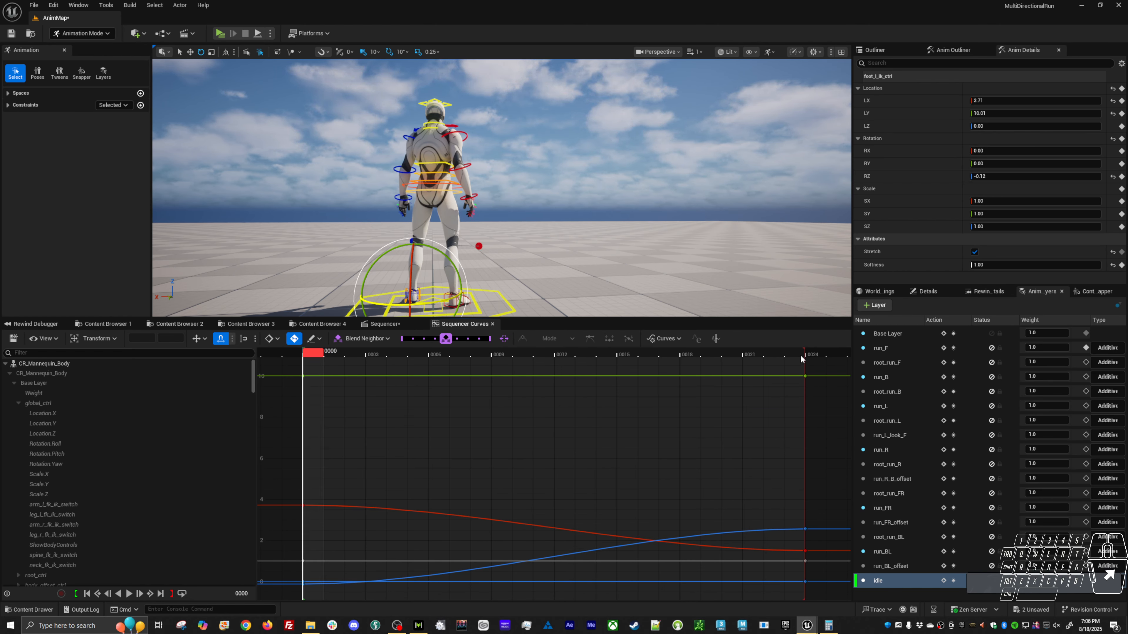
pyautogui.click(810, 354)
pyautogui.press('s')
pyautogui.click(623, 160)
pyautogui.hotkey('alt', 'v')
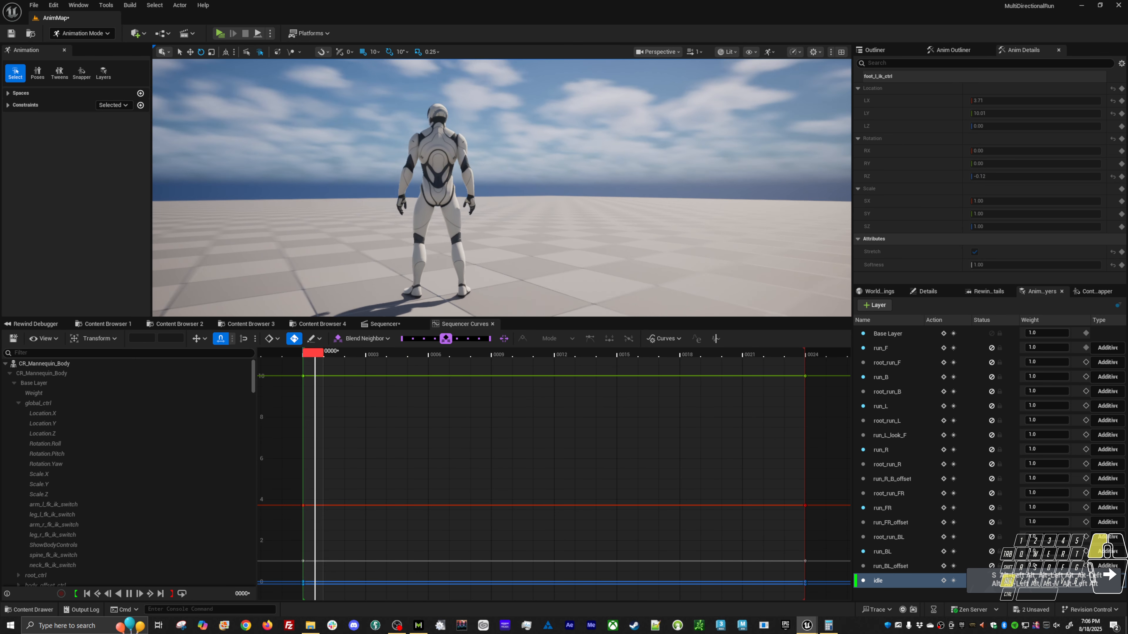
# Rotate the shoulder and upper-arm controls on both sides slightly at frame 12 and preview the motion from behind and in front.
pyautogui.keyDown('alt'); pyautogui.moveTo(585, 203); pyautogui.dragTo(584, 177); pyautogui.keyUp('alt')
pyautogui.hotkey('alt', 'v')
pyautogui.keyDown('alt'); pyautogui.moveTo(493, 246); pyautogui.dragTo(481, 246); pyautogui.keyUp('alt')
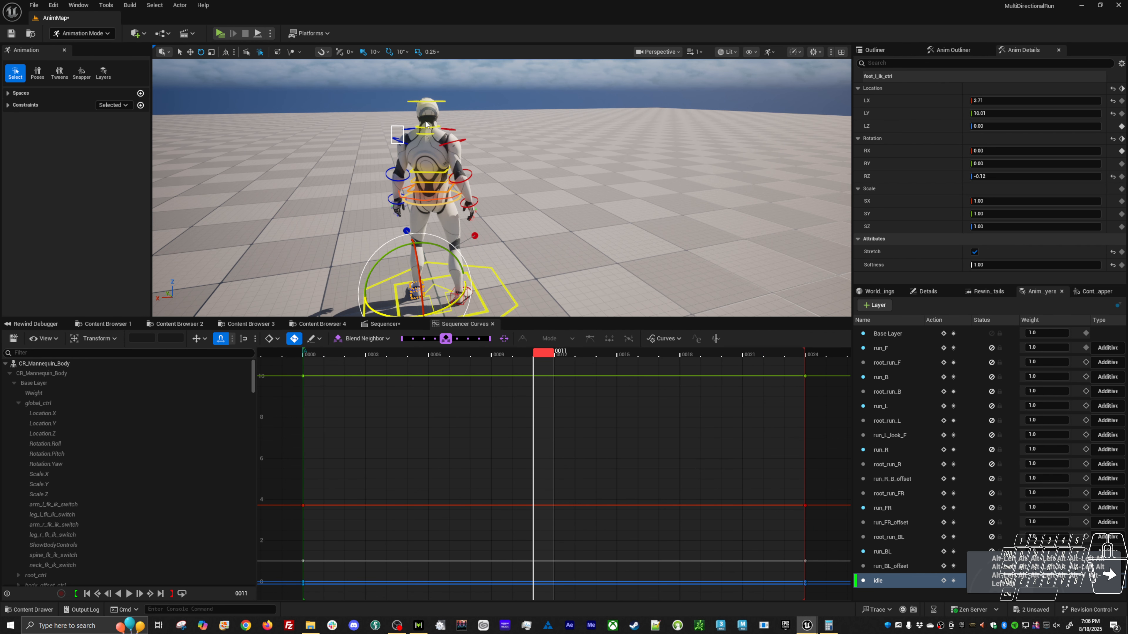
pyautogui.keyDown('shift'); pyautogui.moveTo(456, 129); pyautogui.dragTo(467, 141); pyautogui.keyUp('shift')
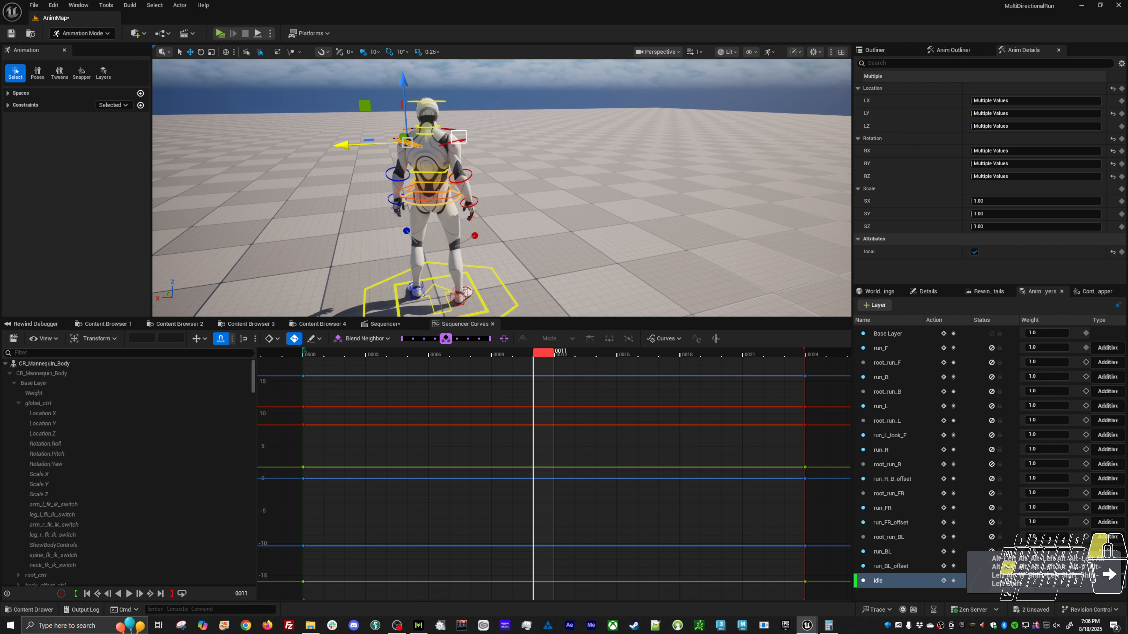
pyautogui.click(570, 355)
pyautogui.keyDown('alt'); pyautogui.moveTo(559, 281); pyautogui.dragTo(559, 253); pyautogui.keyUp('alt')
pyautogui.press('e')
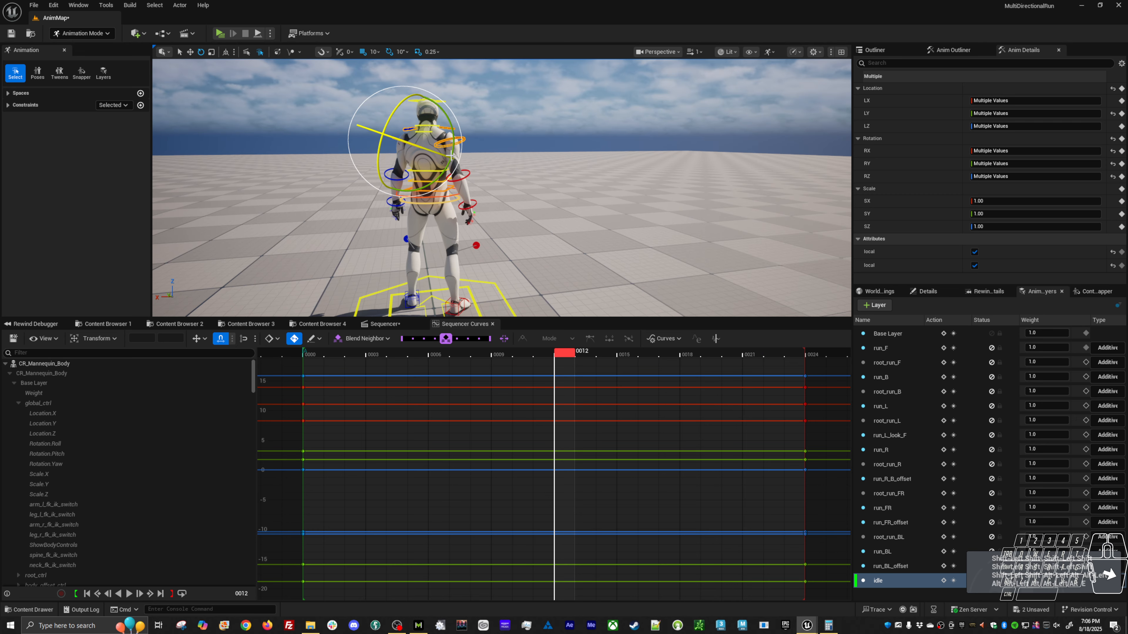
pyautogui.moveTo(451, 151); pyautogui.dragTo(452, 156)
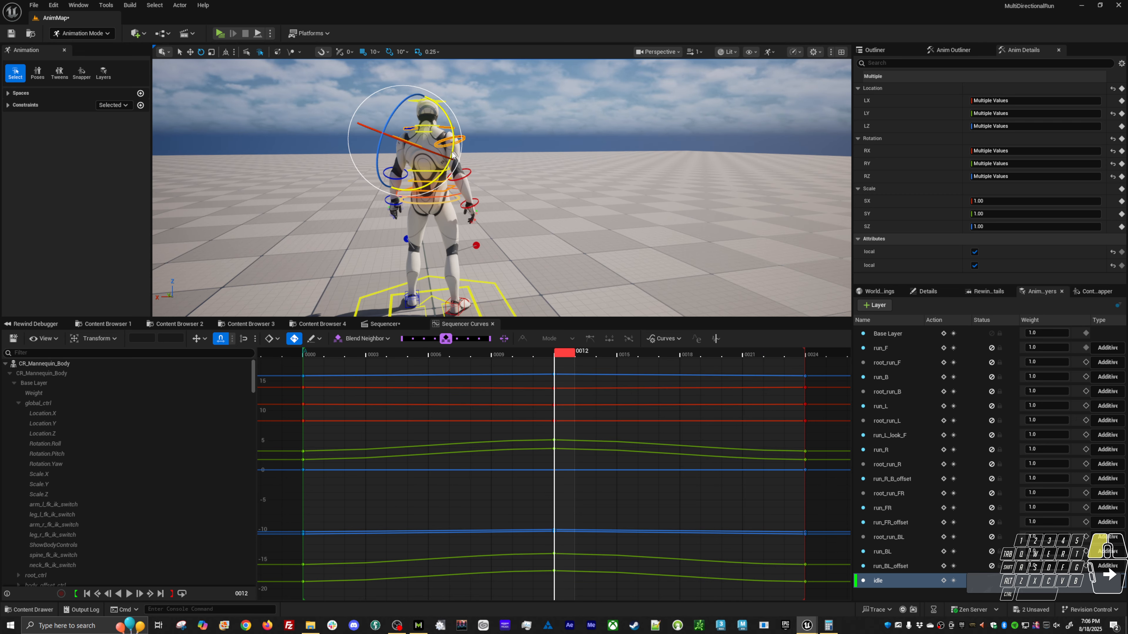
pyautogui.hotkey('alt', 'v')
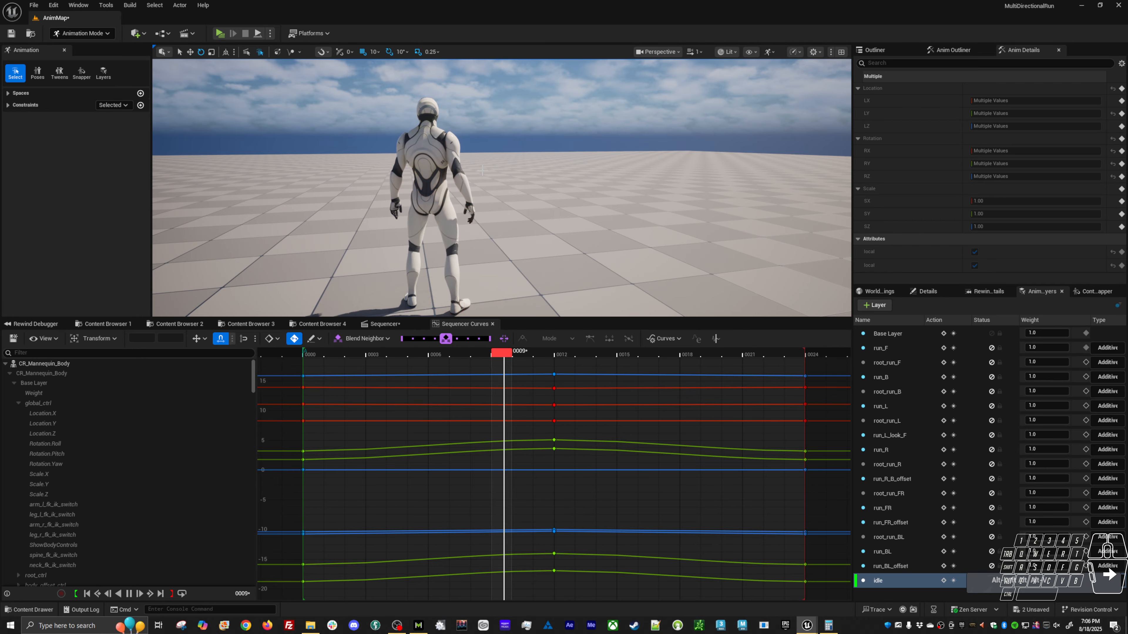
pyautogui.keyDown('alt'); pyautogui.moveTo(472, 164); pyautogui.dragTo(649, 145); pyautogui.keyUp('alt')
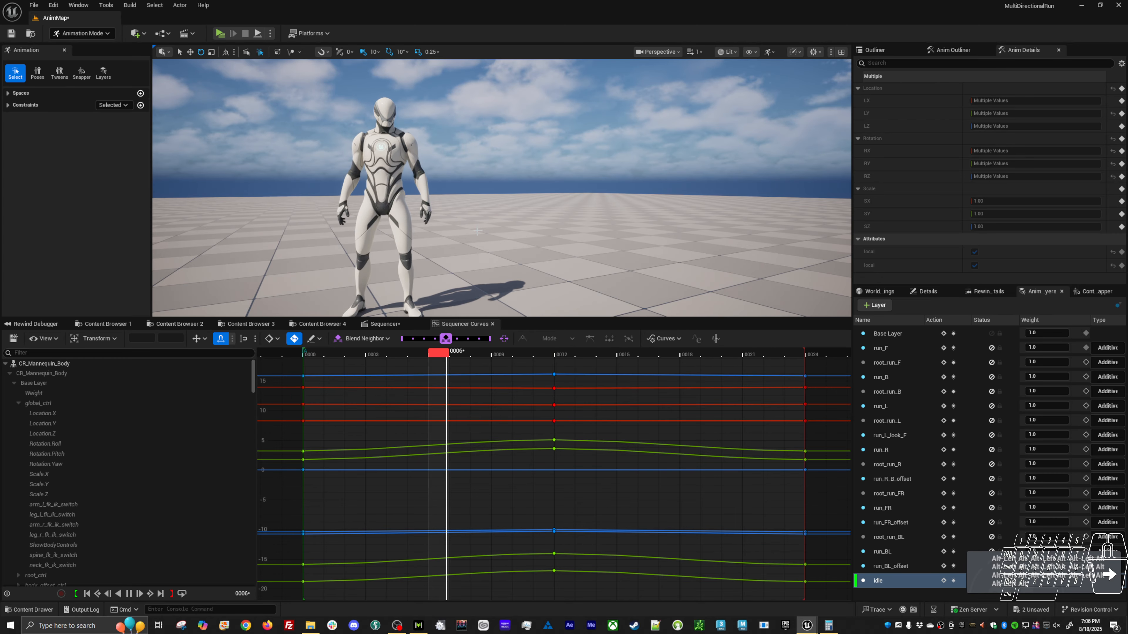
pyautogui.keyDown('alt'); pyautogui.moveTo(420, 233); pyautogui.dragTo(416, 226); pyautogui.keyUp('alt')
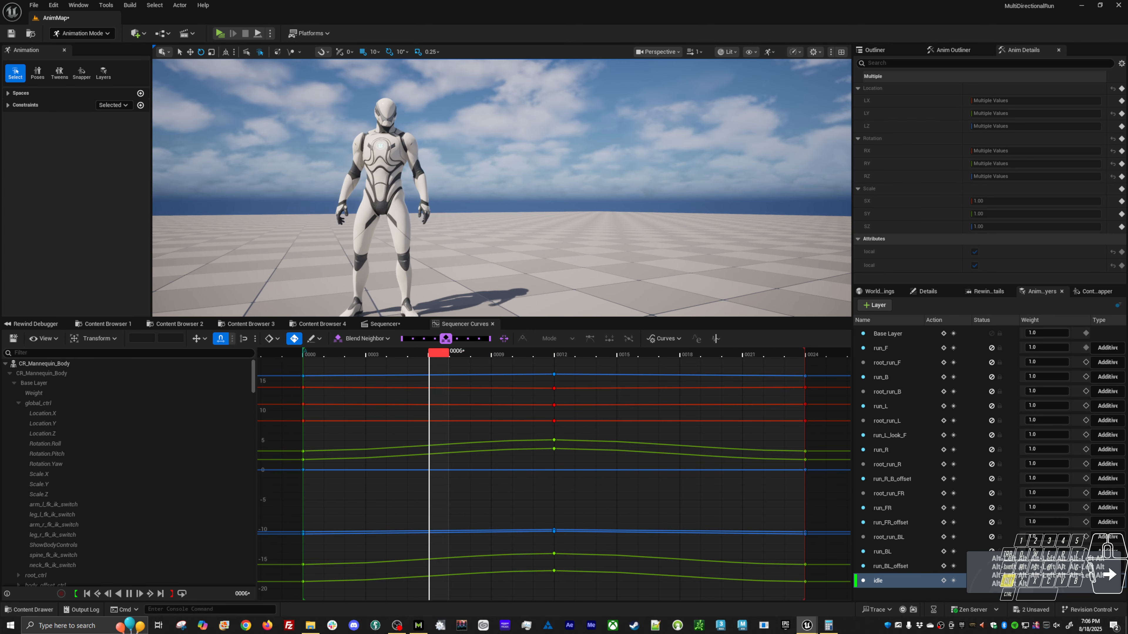
pyautogui.hotkey('alt', 'v')
# Move the shoulder and upper-arm controls' keys from frame 12 to frame 6.
pyautogui.click(569, 354)
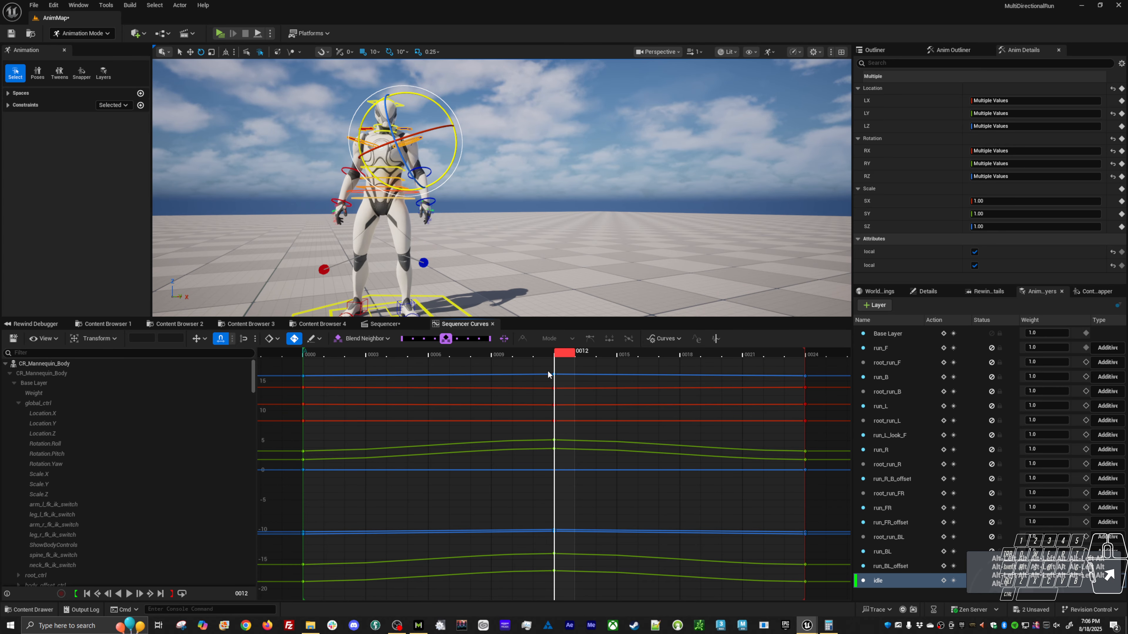
pyautogui.moveTo(572, 365); pyautogui.dragTo(516, 607)
pyautogui.press('w')
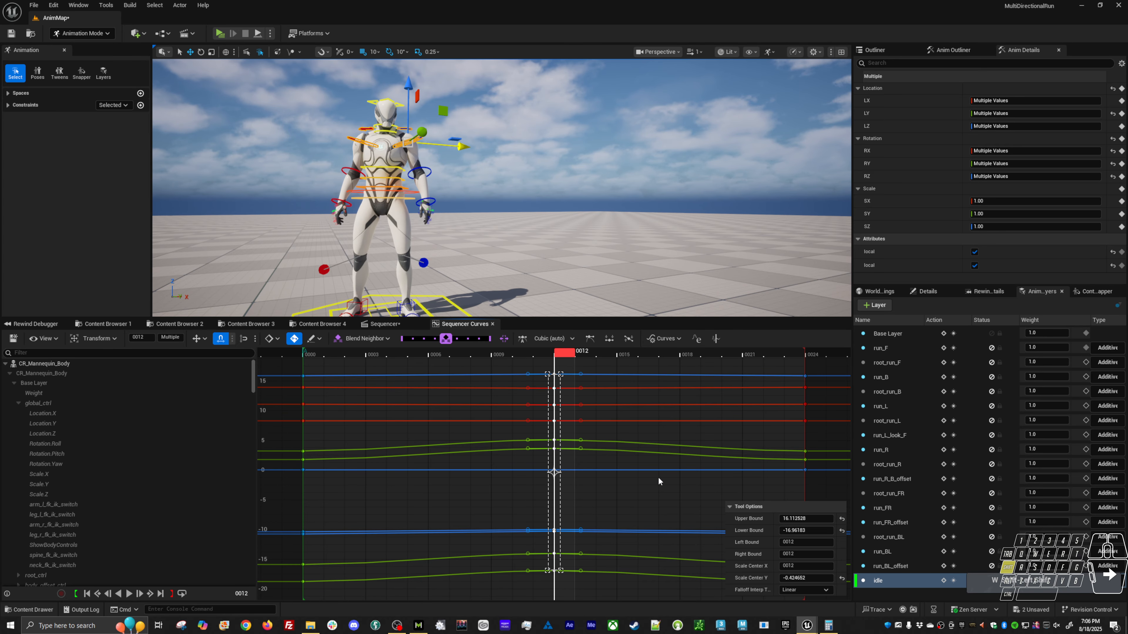
pyautogui.keyDown('shift'); pyautogui.moveTo(658, 477); pyautogui.dragTo(540, 480, button='middle'); pyautogui.keyUp('shift')
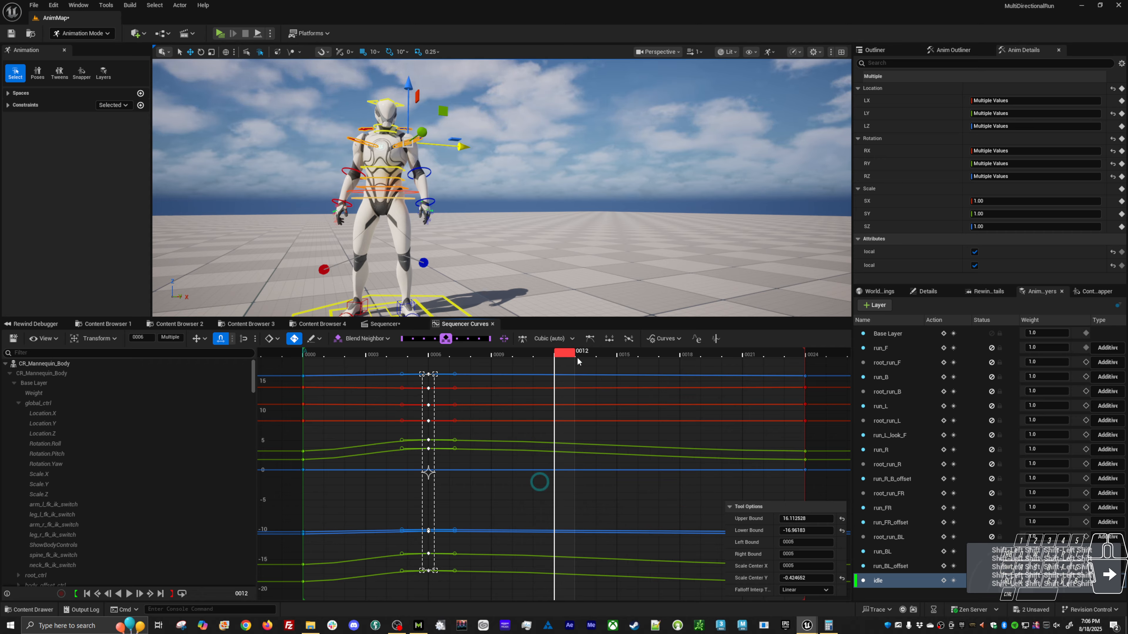
# Key the shoulder and upper-arm controls at frame 18 and select their RX, RY and RZ channels.
pyautogui.click(688, 354)
pyautogui.click(658, 371)
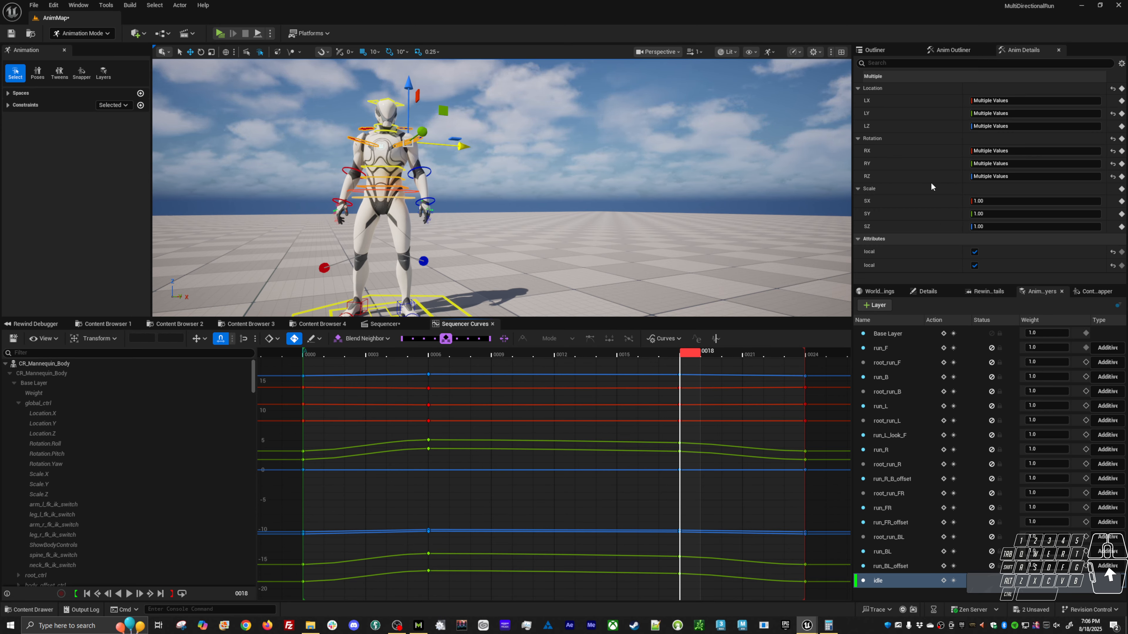
pyautogui.click(908, 151)
pyautogui.keyDown('shift'); pyautogui.click(901, 176); pyautogui.keyUp('shift')
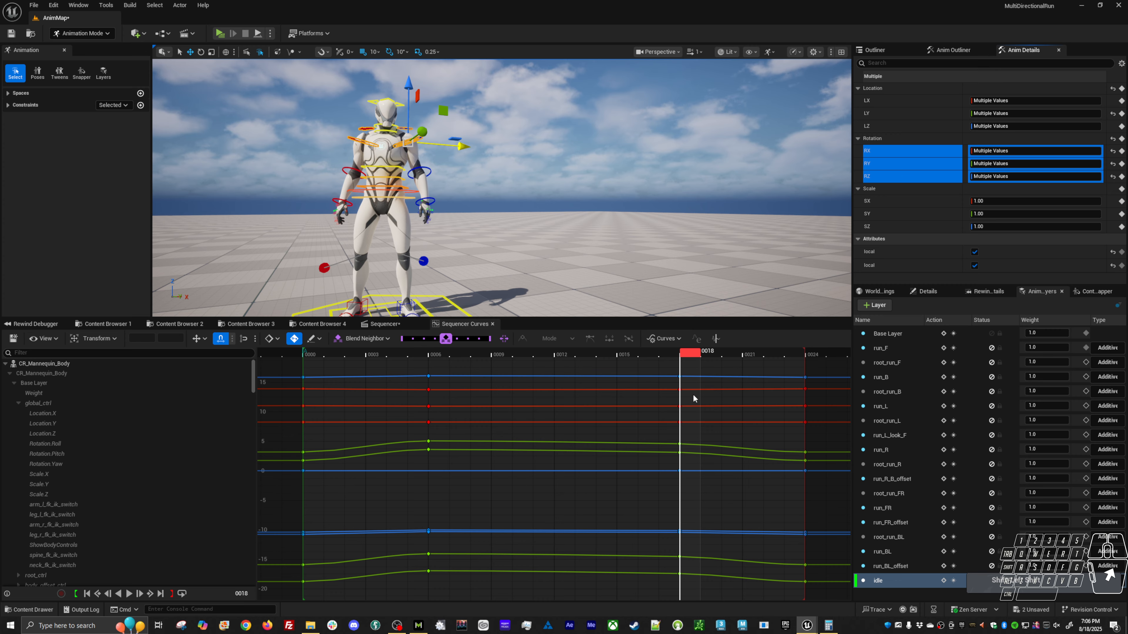
# Try to invert the shoulder and upper-arm keys at frame 18 by multiplying their values by -1.
pyautogui.moveTo(706, 367); pyautogui.dragTo(637, 599)
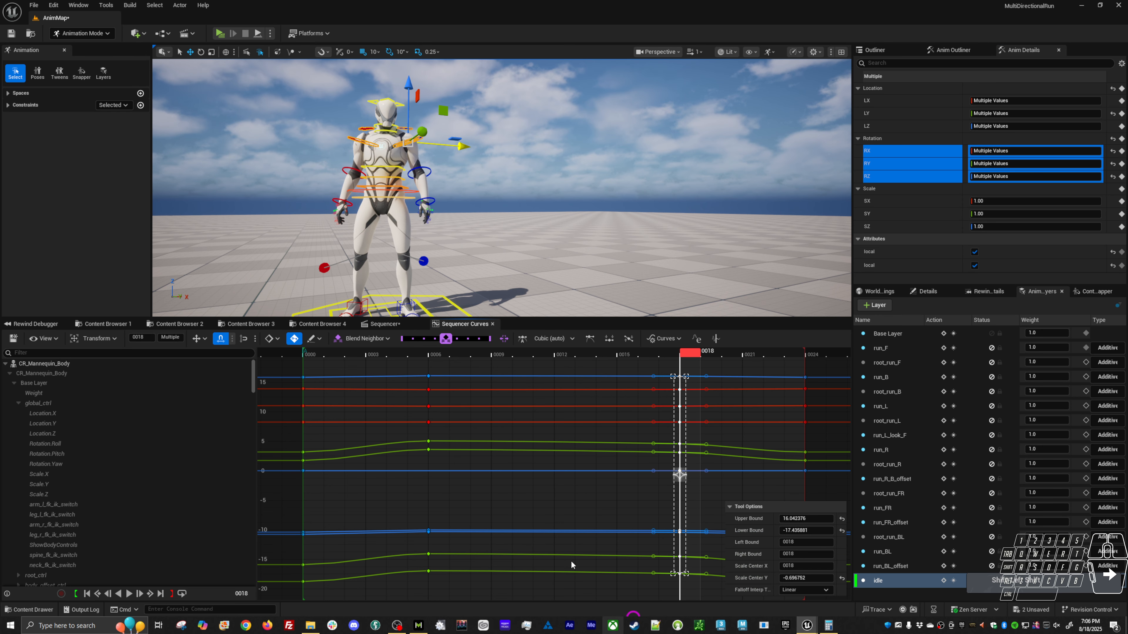
pyautogui.click(172, 336)
pyautogui.write('*-')
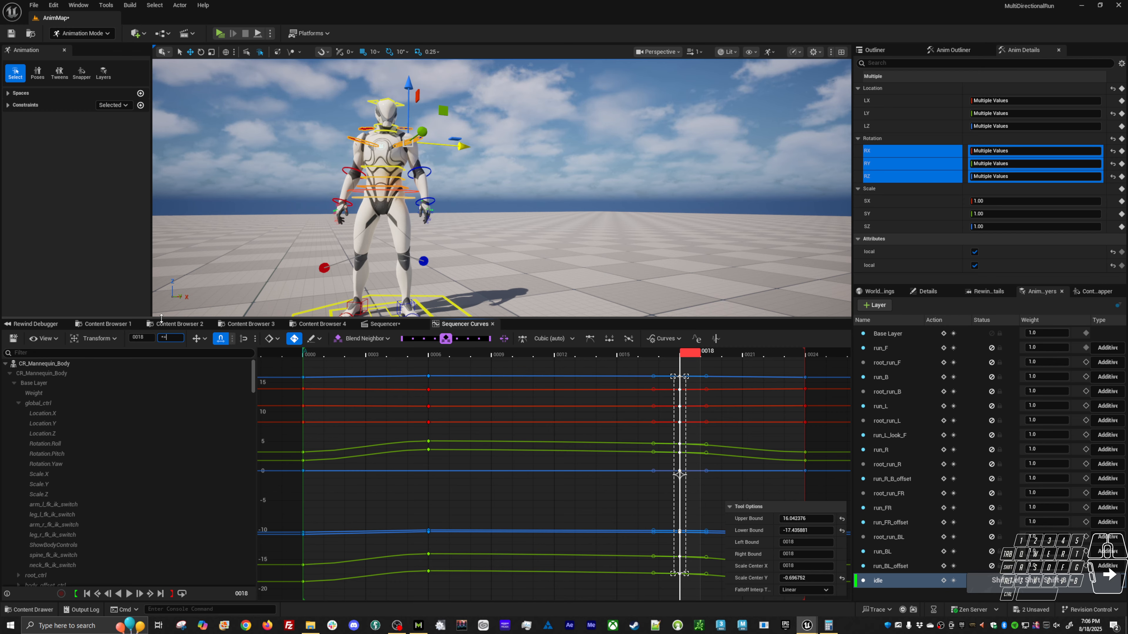
pyautogui.write('1')
pyautogui.press('Return')
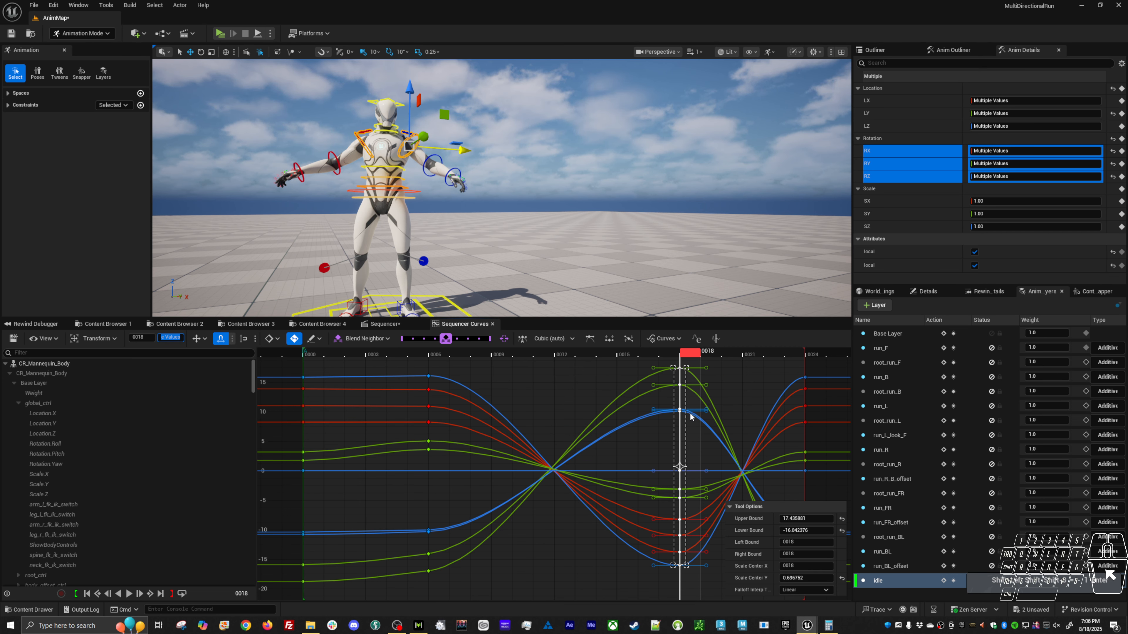
pyautogui.click(632, 399)
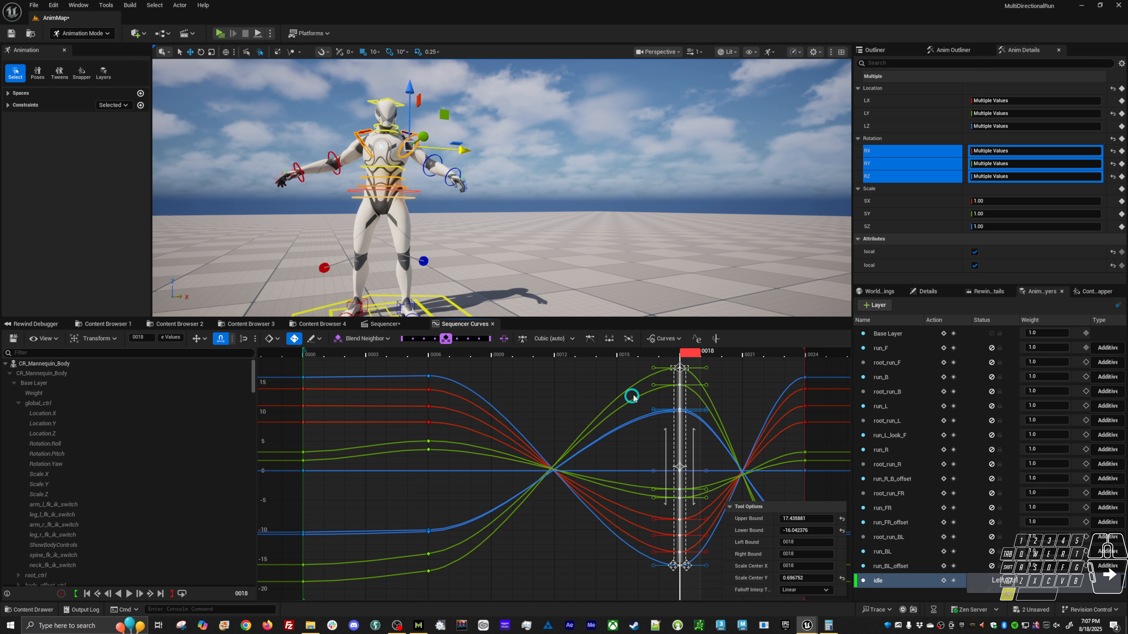
pyautogui.hotkey('ctrl', 'z')
# Isolate the shoulder and upper-arm controls' RY curves and copy their frame 24 keys to frame 12.
pyautogui.click(648, 352)
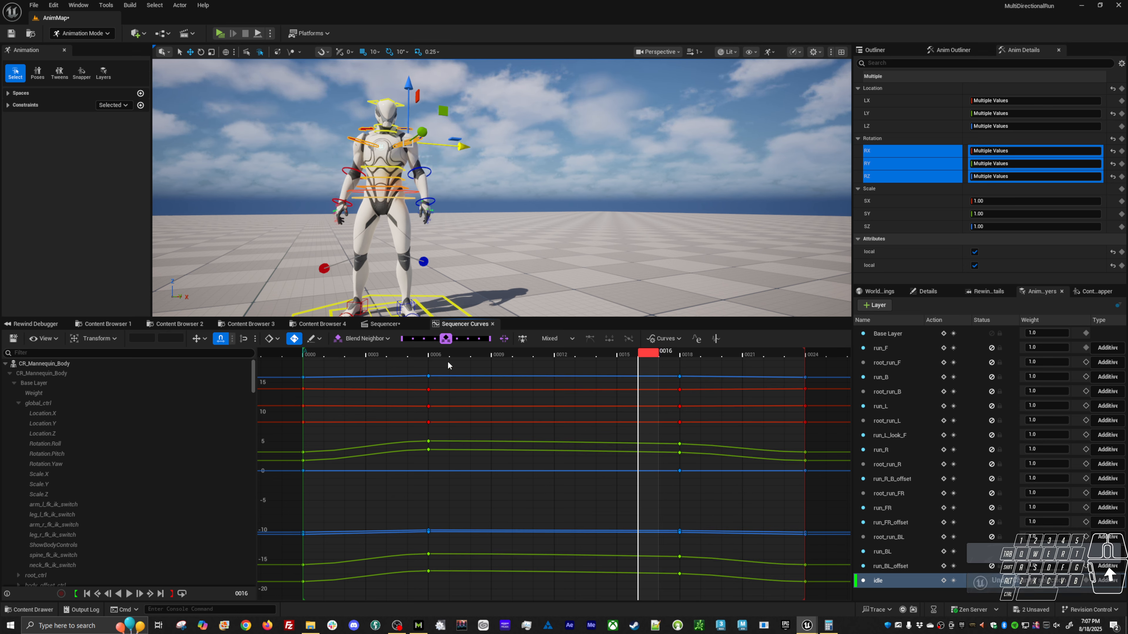
pyautogui.click(437, 354)
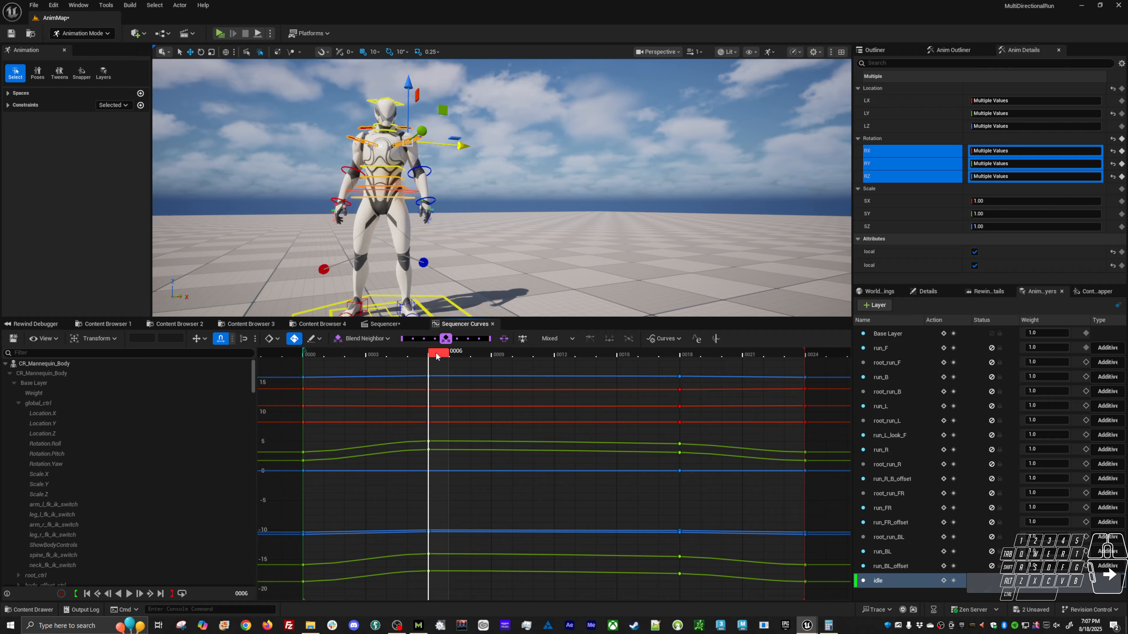
pyautogui.click(881, 164)
pyautogui.moveTo(704, 374); pyautogui.dragTo(648, 576)
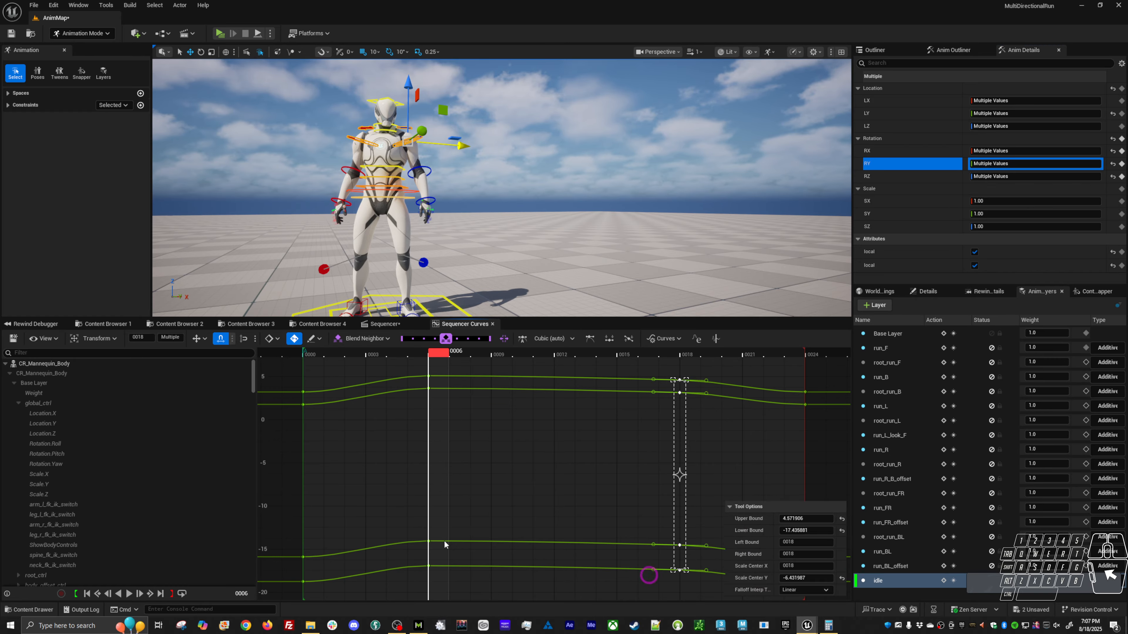
pyautogui.click(170, 338)
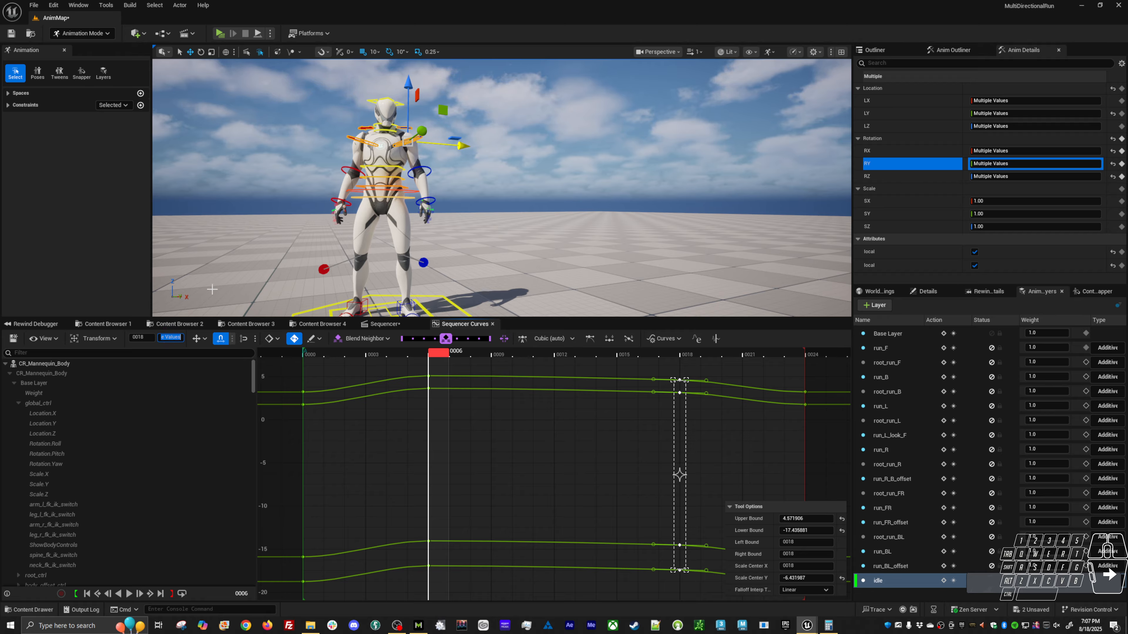
pyautogui.click(688, 355)
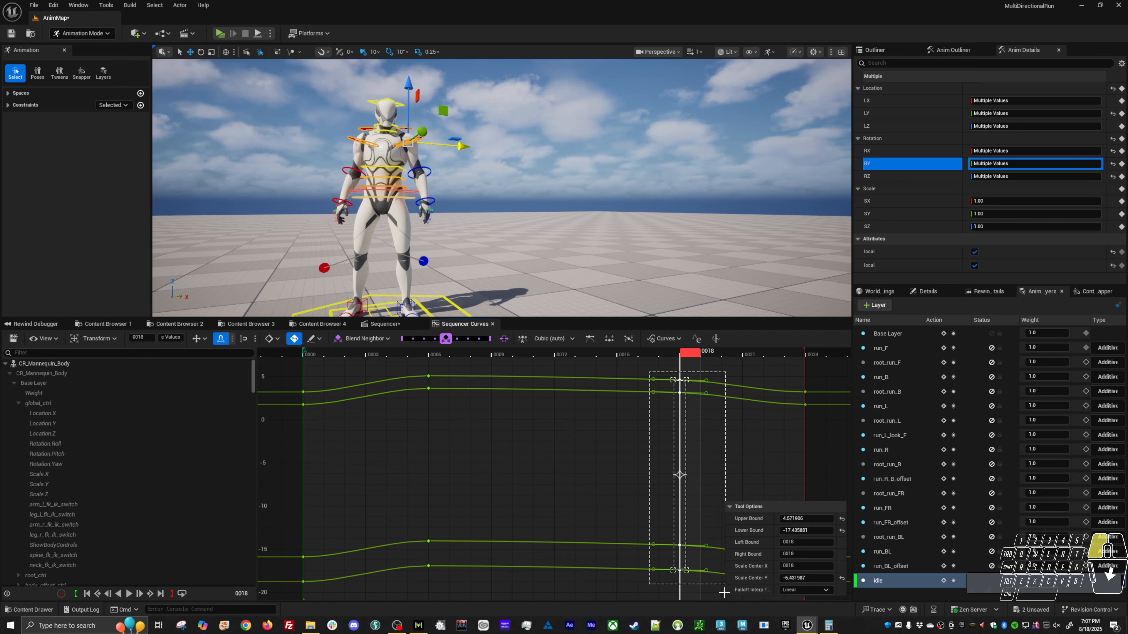
pyautogui.moveTo(842, 553); pyautogui.dragTo(844, 551)
pyautogui.click(564, 355)
pyautogui.hotkey('ctrl', 'v')
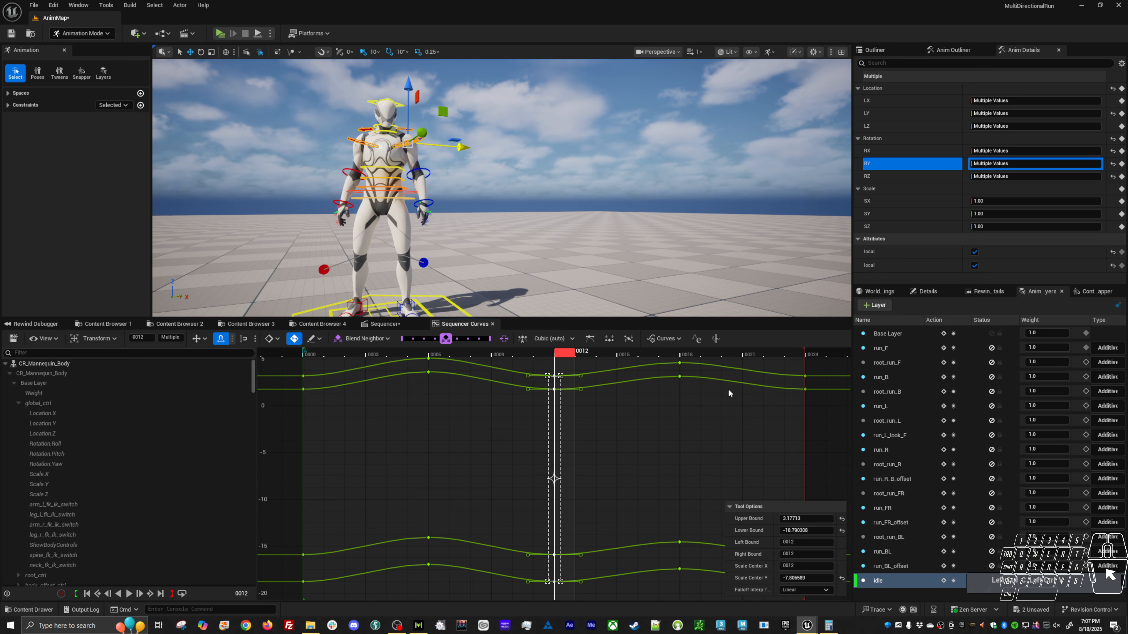
# Delete the shoulder and upper-arm controls' RY keys at frame 18.
pyautogui.click(705, 414)
pyautogui.keyDown('alt'); pyautogui.moveTo(687, 405); pyautogui.dragTo(695, 435, button='right'); pyautogui.keyUp('alt')
pyautogui.click(694, 352)
pyautogui.moveTo(700, 374); pyautogui.dragTo(670, 548)
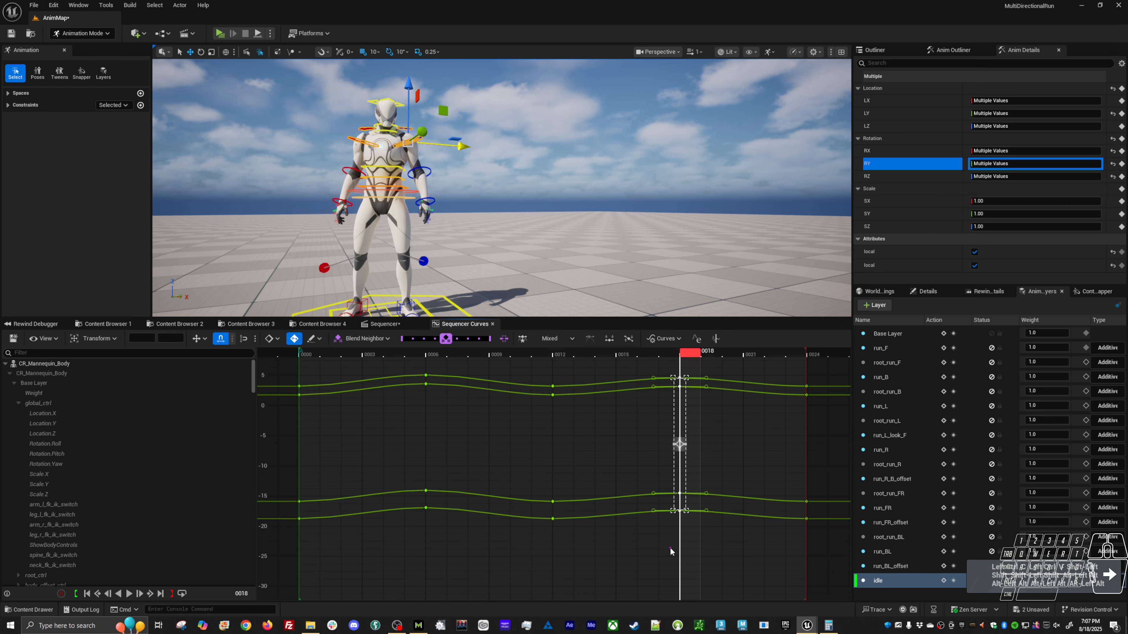
pyautogui.press('Delete')
# Rotate the shoulder and upper-arm controls slightly at frame 18, opposite to their frame 6 motion, and preview from the side.
pyautogui.press('e')
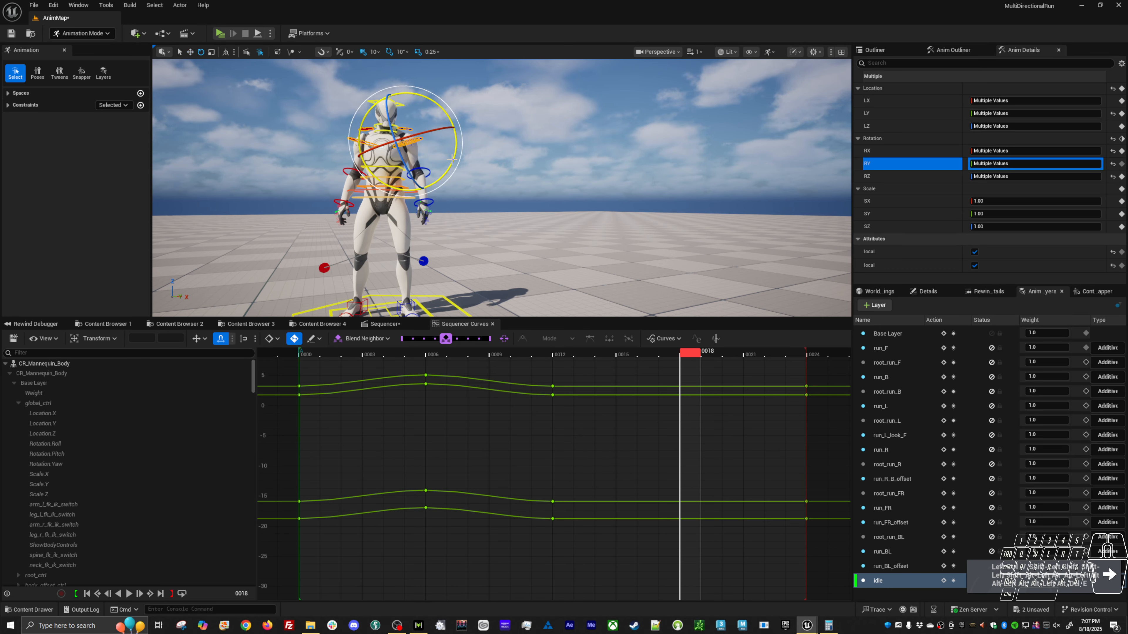
pyautogui.moveTo(541, 166); pyautogui.dragTo(536, 166, button='middle')
pyautogui.hotkey('alt', 'v')
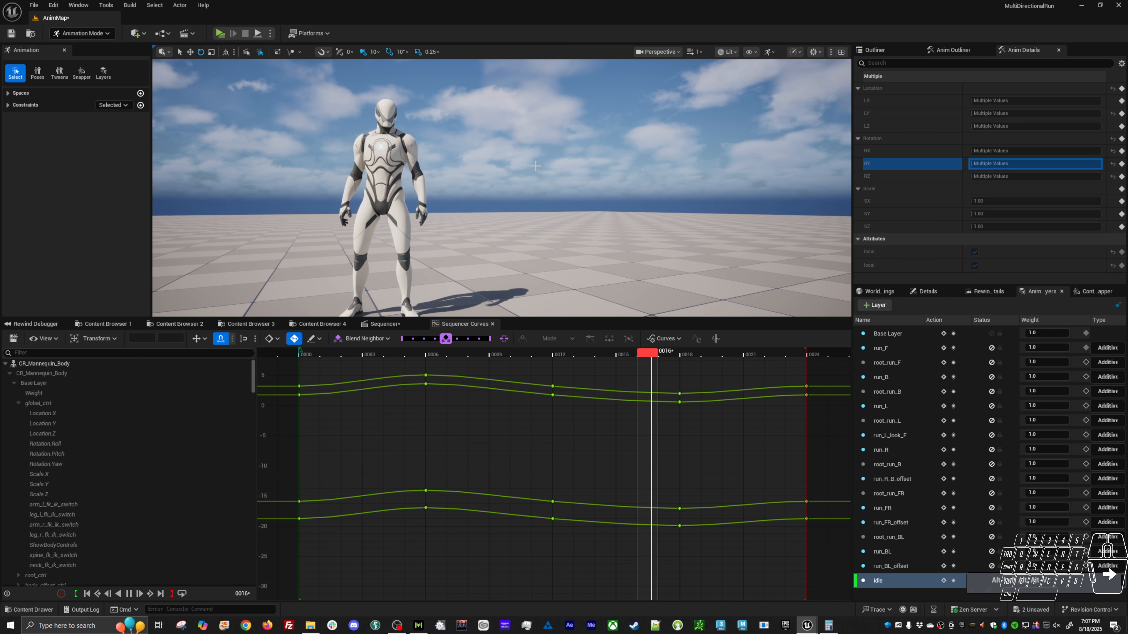
pyautogui.keyDown('alt'); pyautogui.moveTo(535, 165); pyautogui.dragTo(634, 164); pyautogui.keyUp('alt')
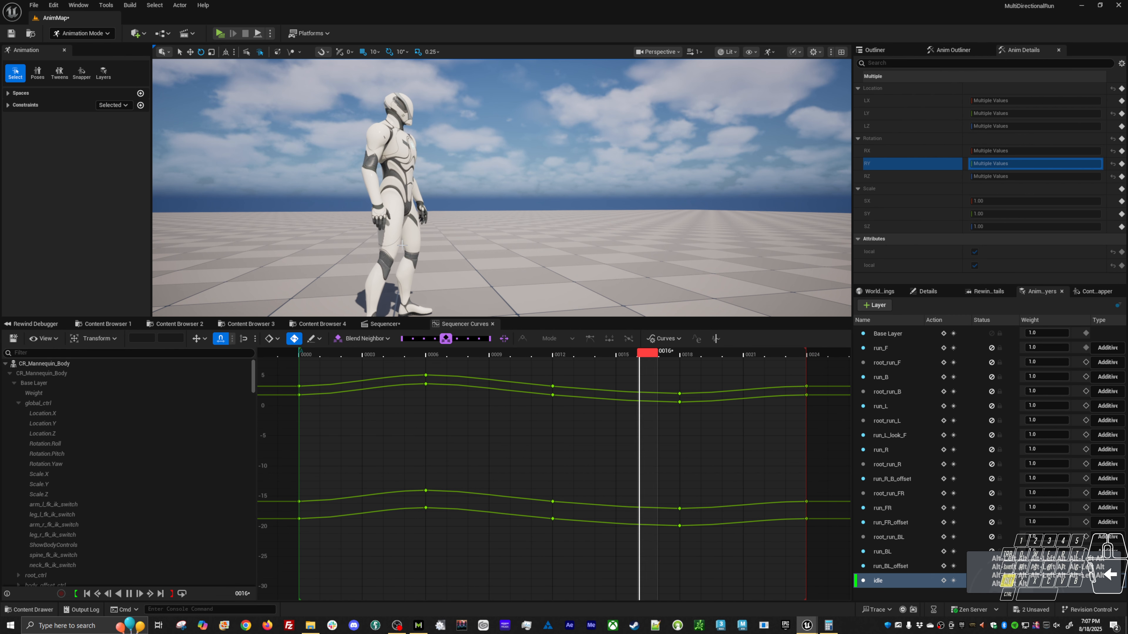
pyautogui.hotkey('alt', 'v')
# Isolate body_ctrl's LY curve and lower its frame 7 key to about 0.41.
pyautogui.press('w')
pyautogui.click(429, 190)
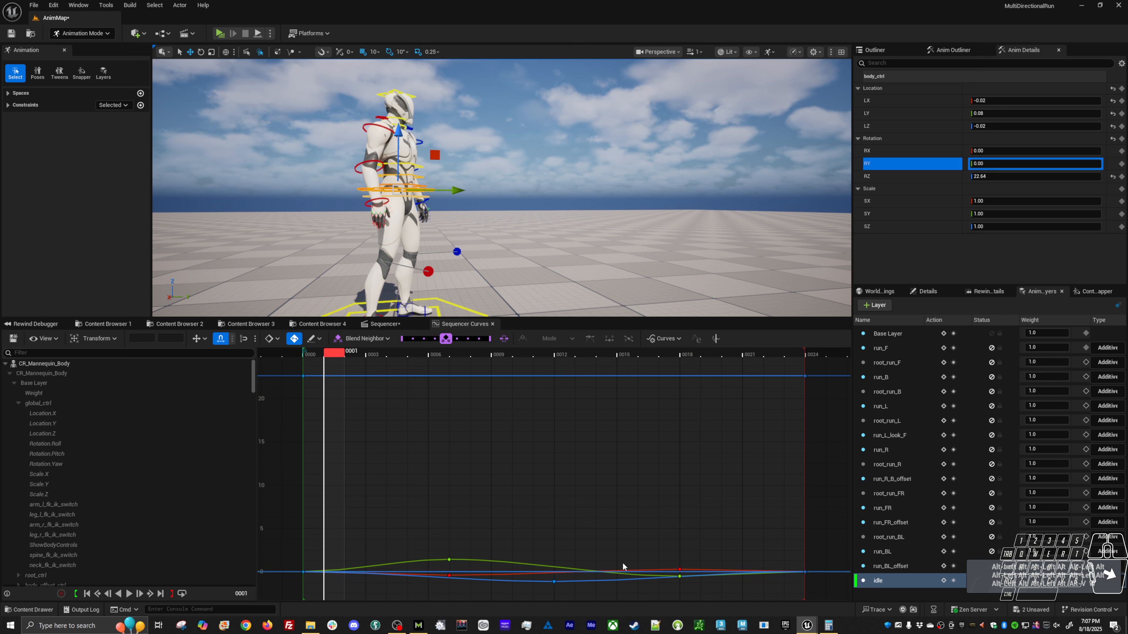
pyautogui.click(891, 113)
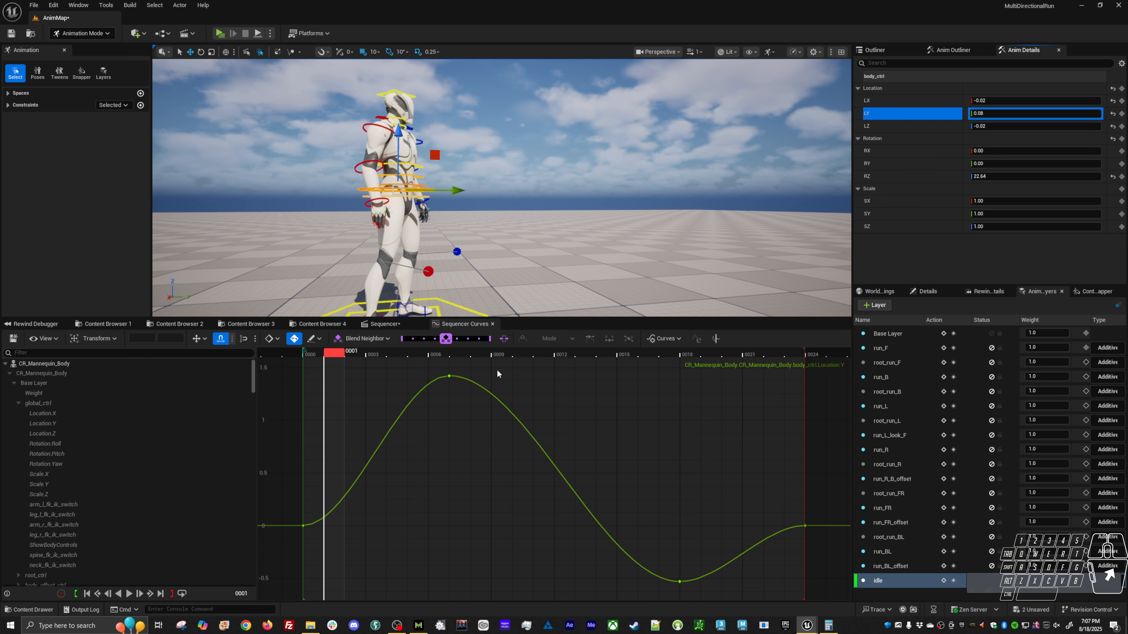
pyautogui.moveTo(491, 368); pyautogui.dragTo(409, 429)
pyautogui.keyDown('shift'); pyautogui.moveTo(555, 456); pyautogui.dragTo(560, 557, button='middle'); pyautogui.keyUp('shift')
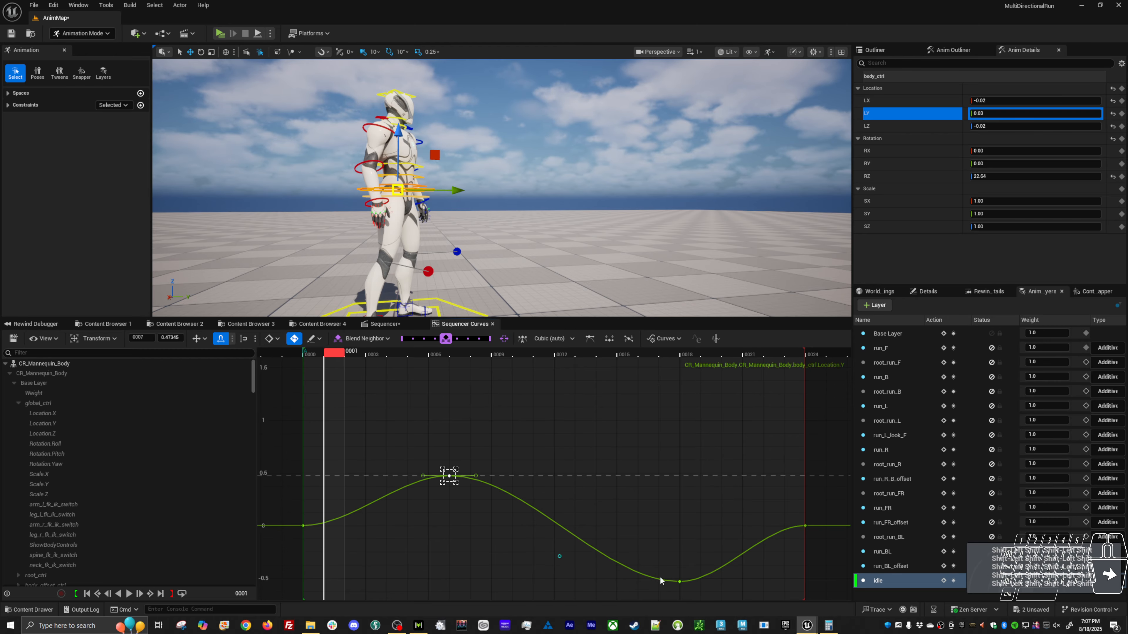
pyautogui.moveTo(582, 492)
pyautogui.keyDown('shift'); pyautogui.mouseDown(button='middle')
pyautogui.moveTo(581, 505)
pyautogui.moveTo(585, 497)
pyautogui.mouseUp(button='middle'); pyautogui.keyUp('shift')
# Raise body_ctrl's LY key at frame 18 to about -0.26 and preview the reduced sway from the side and front.
pyautogui.moveTo(643, 562); pyautogui.dragTo(739, 606)
pyautogui.keyDown('shift'); pyautogui.moveTo(714, 551); pyautogui.dragTo(716, 510, button='middle'); pyautogui.keyUp('shift')
pyautogui.press('space')
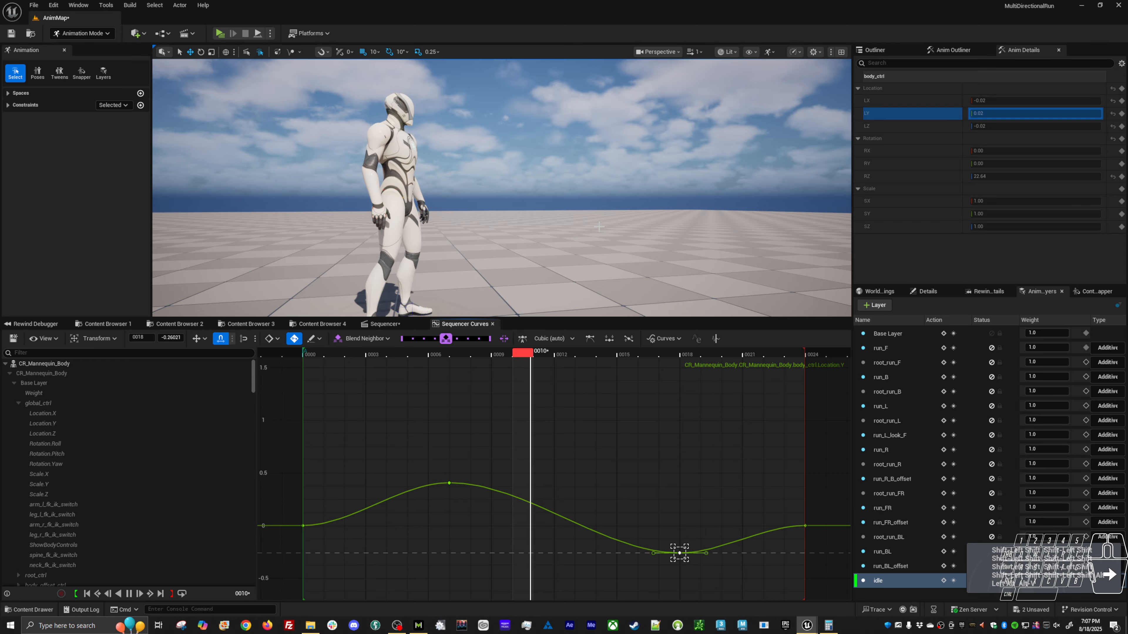
pyautogui.keyDown('alt'); pyautogui.moveTo(599, 227); pyautogui.dragTo(491, 244); pyautogui.keyUp('alt')
pyautogui.press('space')
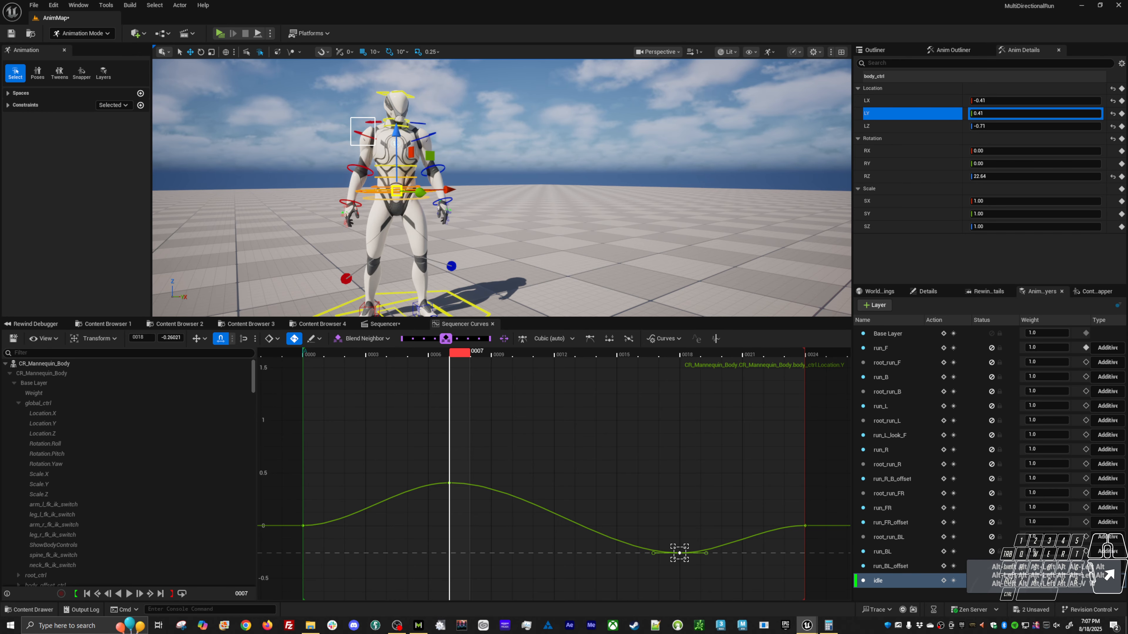
# Reduce the shoulder and upper-arm controls' rotation at frames 6 and 18 with Blend Neighbor and preview the motion.
pyautogui.moveTo(374, 117); pyautogui.dragTo(379, 116)
pyautogui.keyDown('shift'); pyautogui.click(421, 135); pyautogui.keyUp('shift')
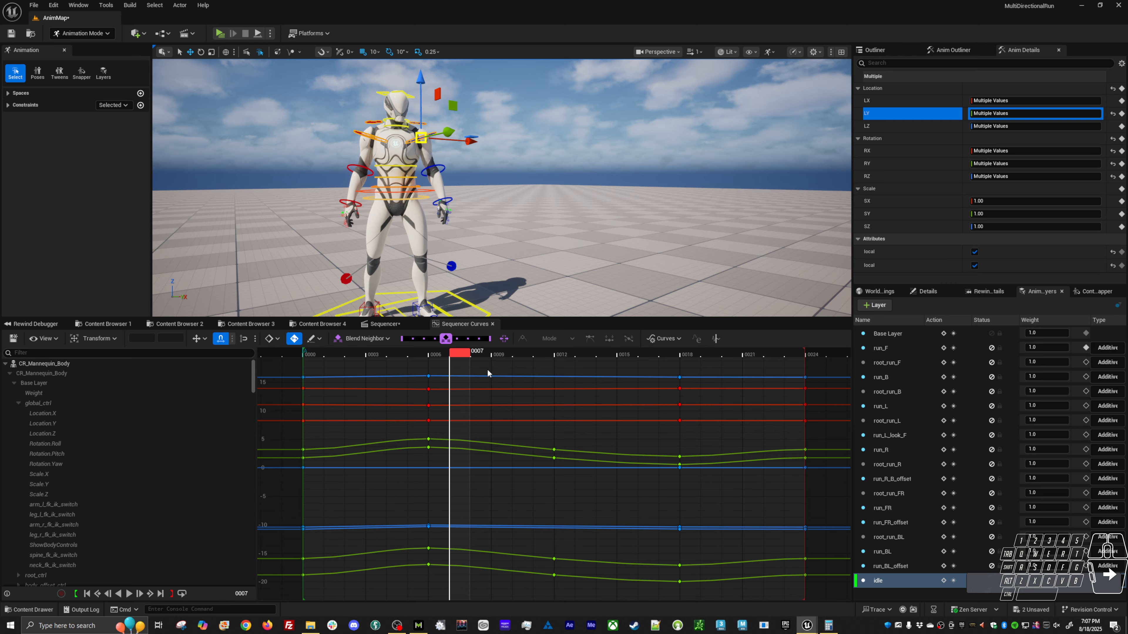
pyautogui.click(867, 151)
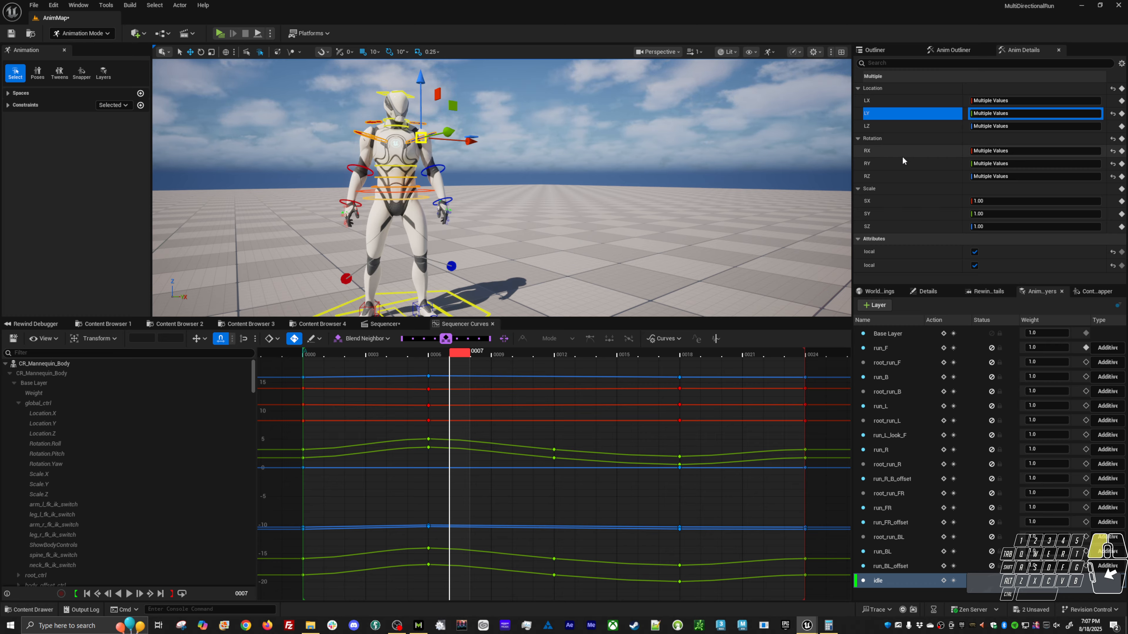
pyautogui.keyDown('shift'); pyautogui.click(897, 174); pyautogui.keyUp('shift')
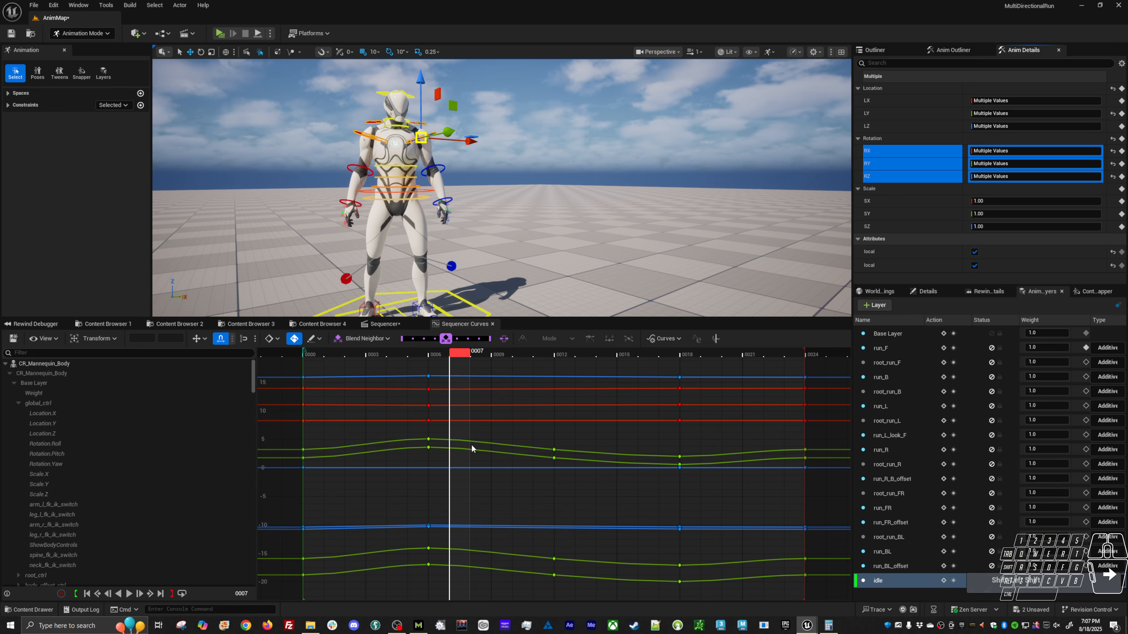
pyautogui.click(439, 358)
pyautogui.moveTo(445, 338); pyautogui.dragTo(471, 340)
pyautogui.click(697, 355)
pyautogui.hotkey('alt', 'v')
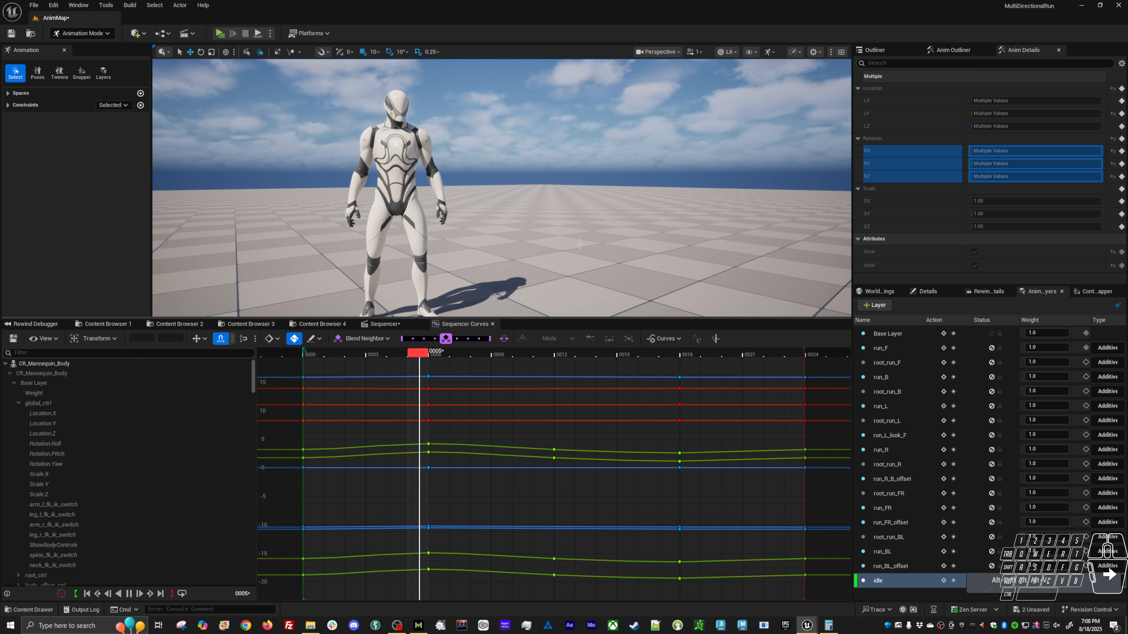
pyautogui.press('space')
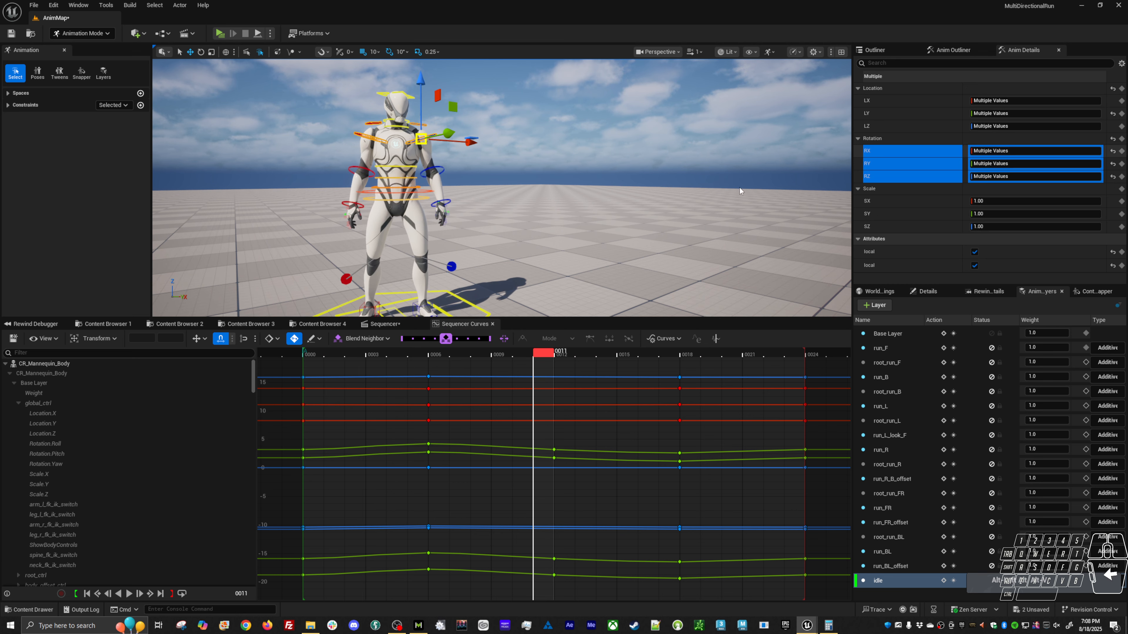
# Isolate upperarm_r_fk_ctrl's RY curve, angling the first and last keys' tangents upward and steepening the frame 12 tangent for a smooth wave.
pyautogui.click(646, 182)
pyautogui.click(369, 135)
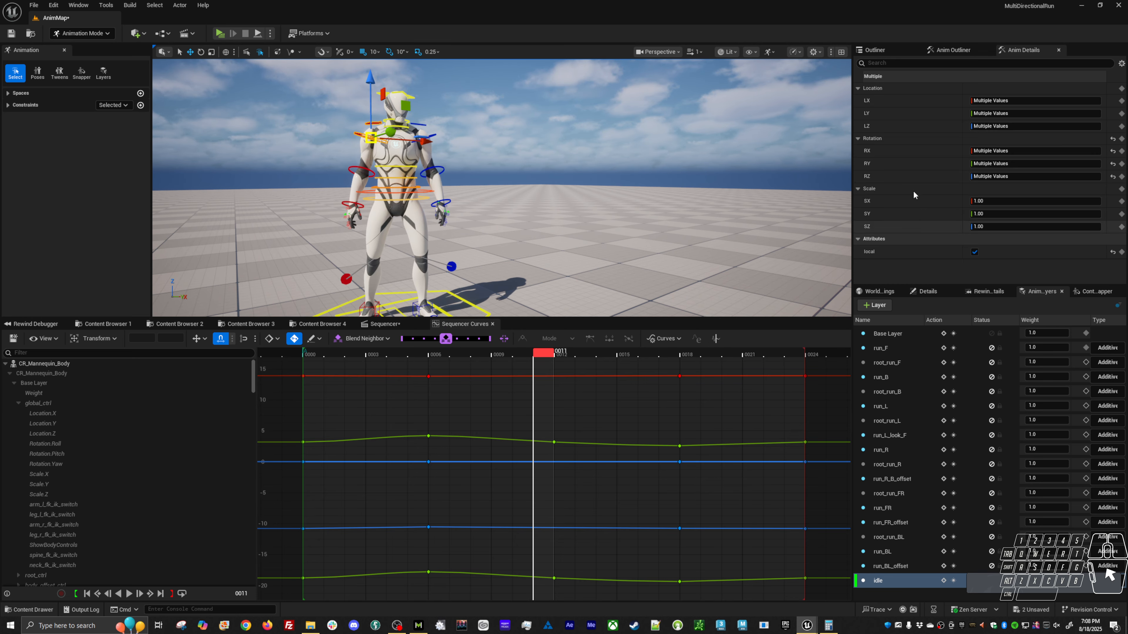
pyautogui.click(897, 161)
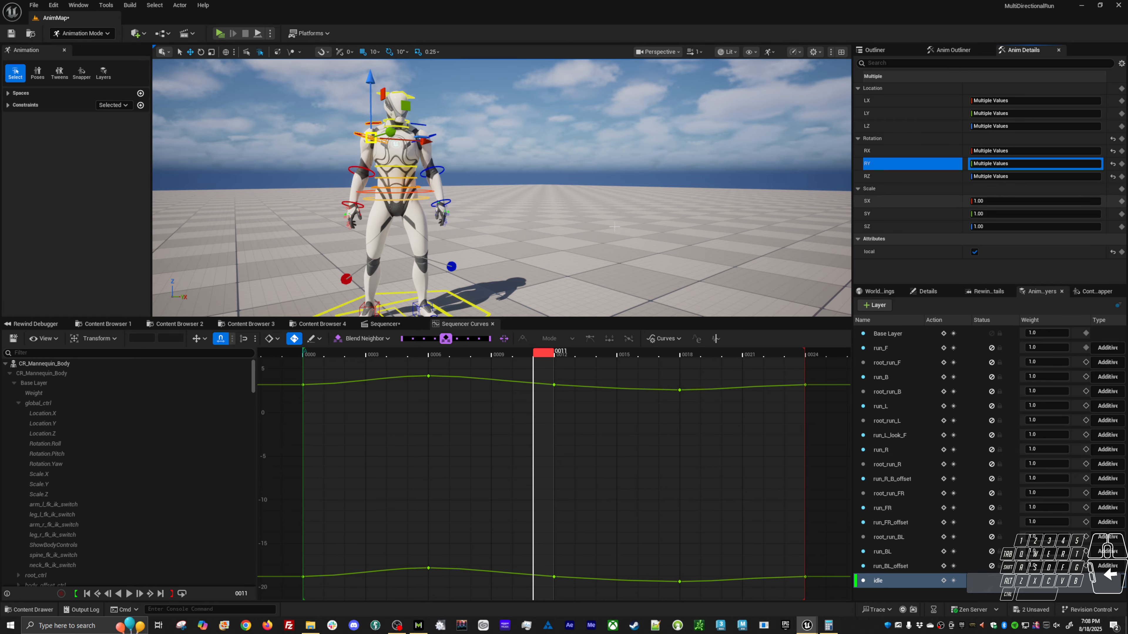
pyautogui.click(353, 132)
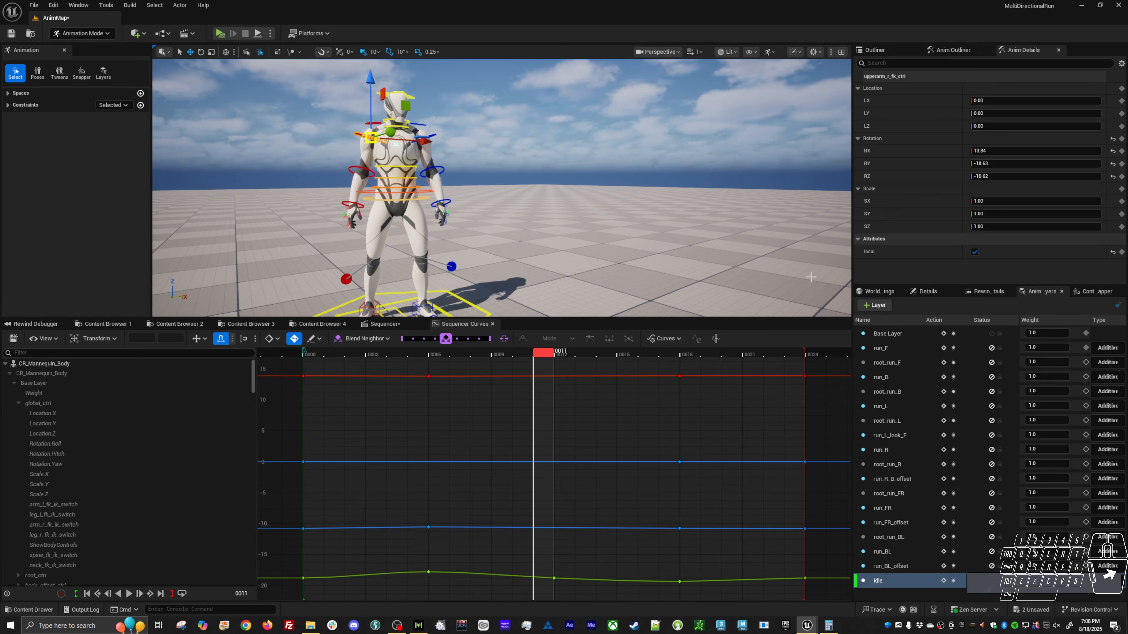
pyautogui.click(897, 164)
pyautogui.click(303, 505)
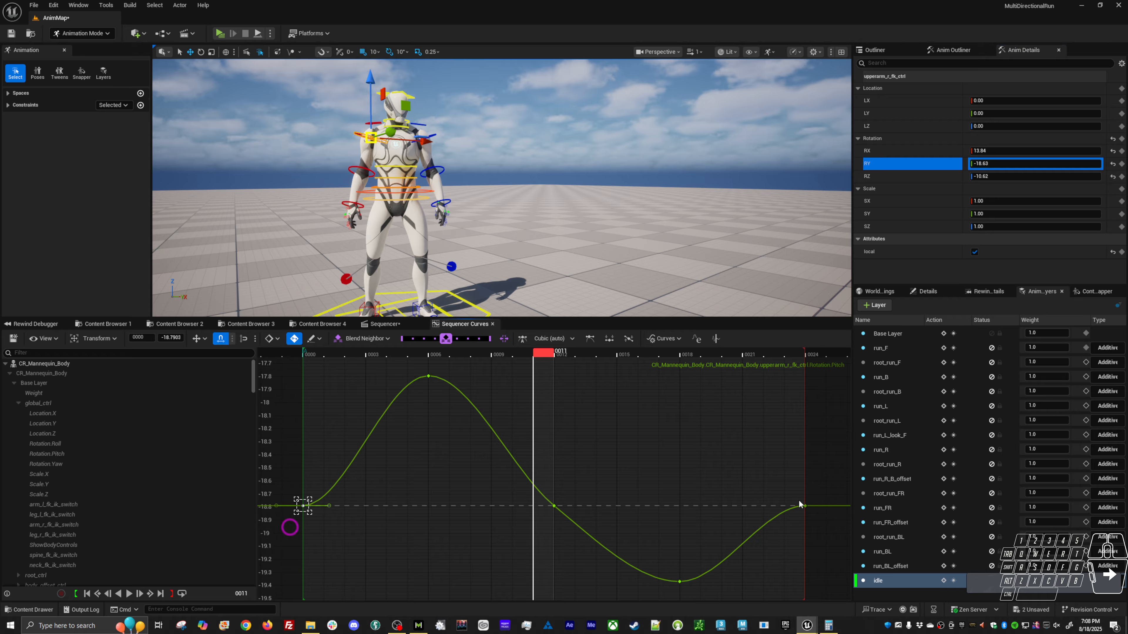
pyautogui.keyDown('shift'); pyautogui.moveTo(826, 524); pyautogui.dragTo(834, 466); pyautogui.keyUp('shift')
pyautogui.press('q')
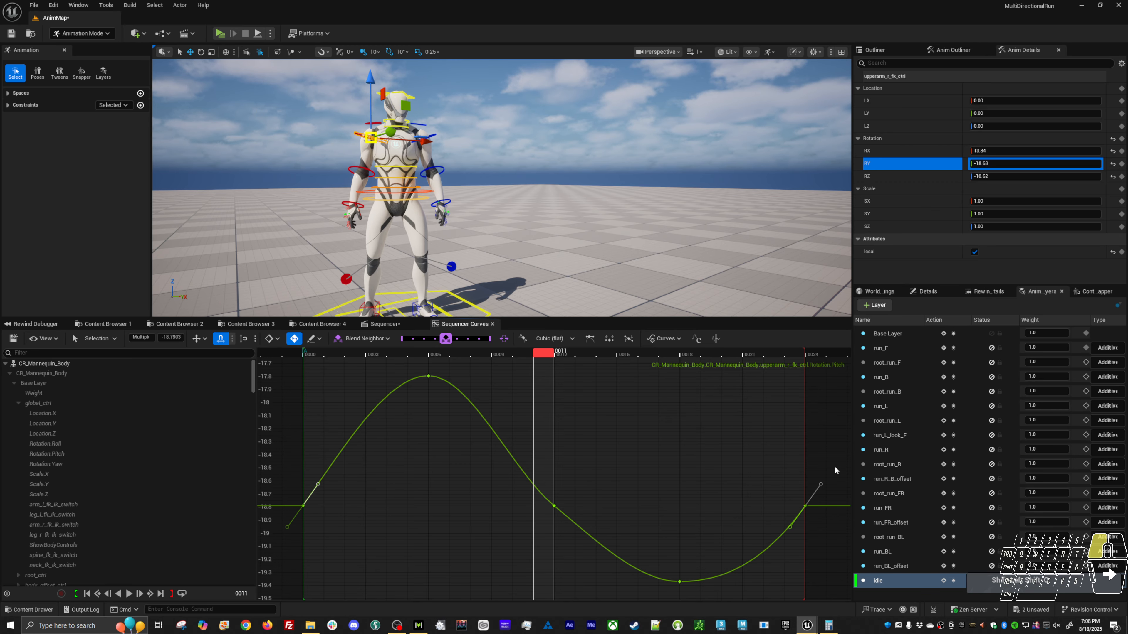
pyautogui.click(554, 506)
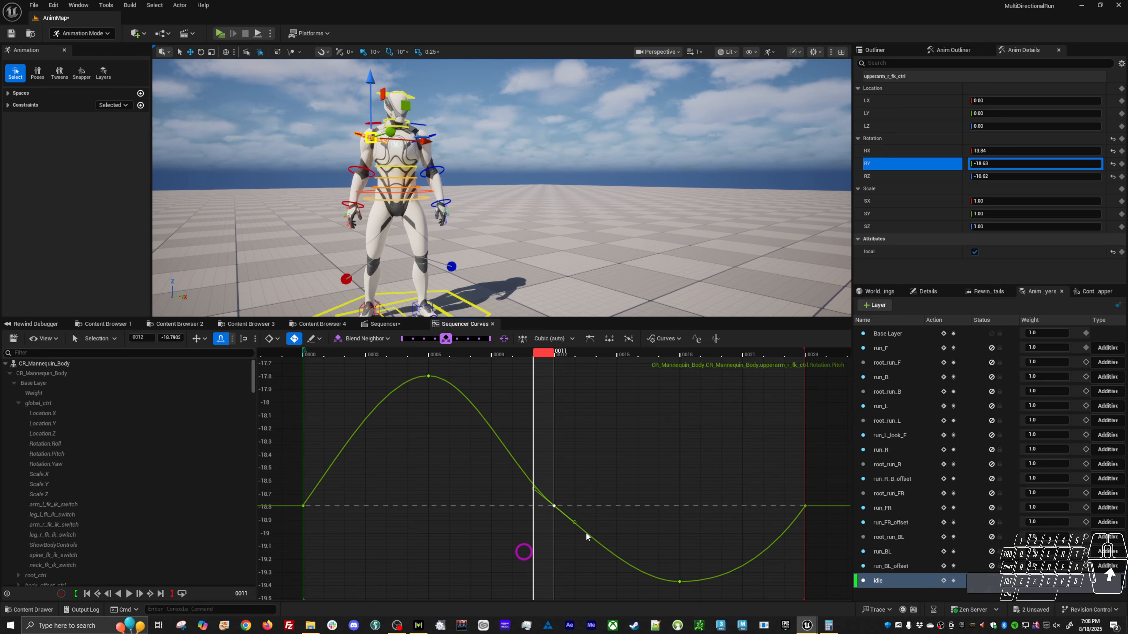
pyautogui.moveTo(575, 524); pyautogui.dragTo(570, 525)
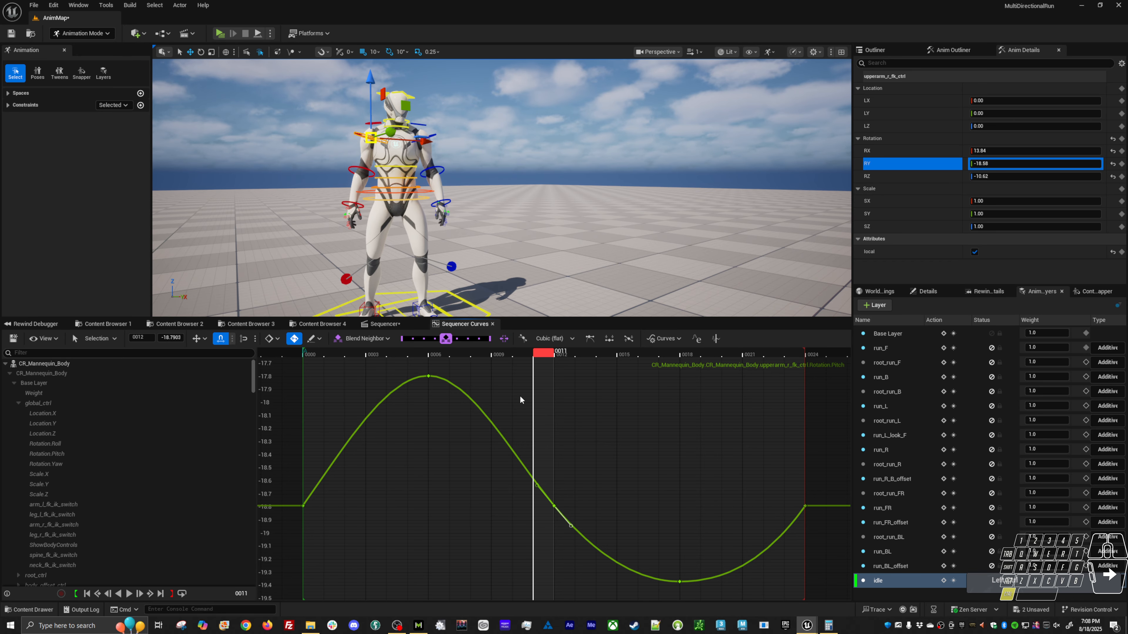
pyautogui.press('w')
pyautogui.press('q')
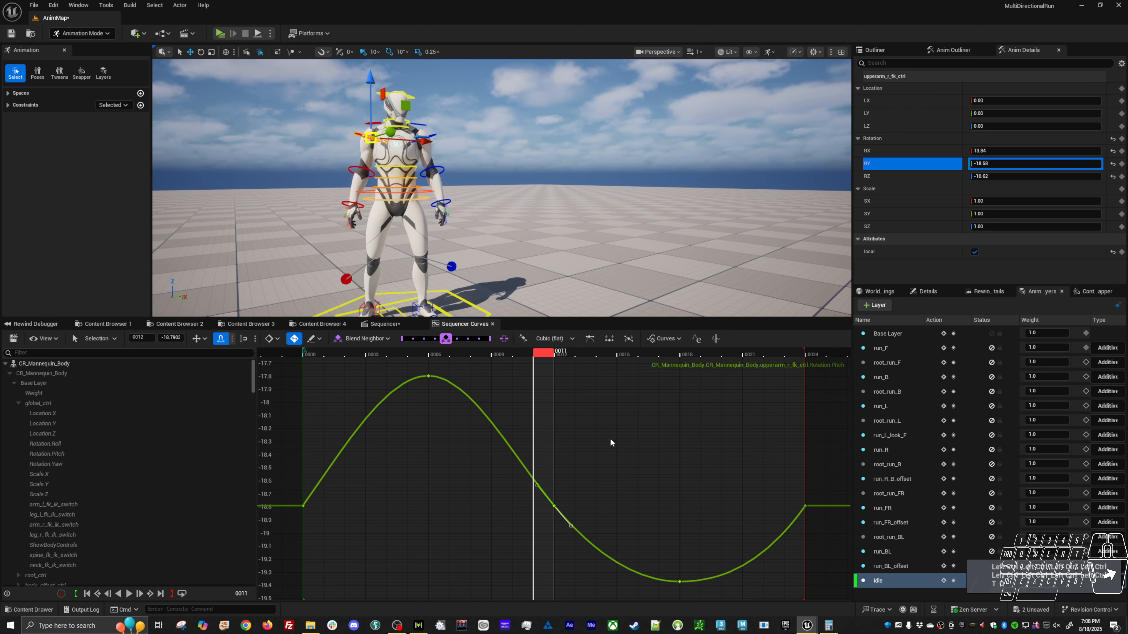
# Angle the start and end tangents of clavicle_r_ctrl's RY curve upward and smooth its frame 12 tangent.
pyautogui.click(365, 124)
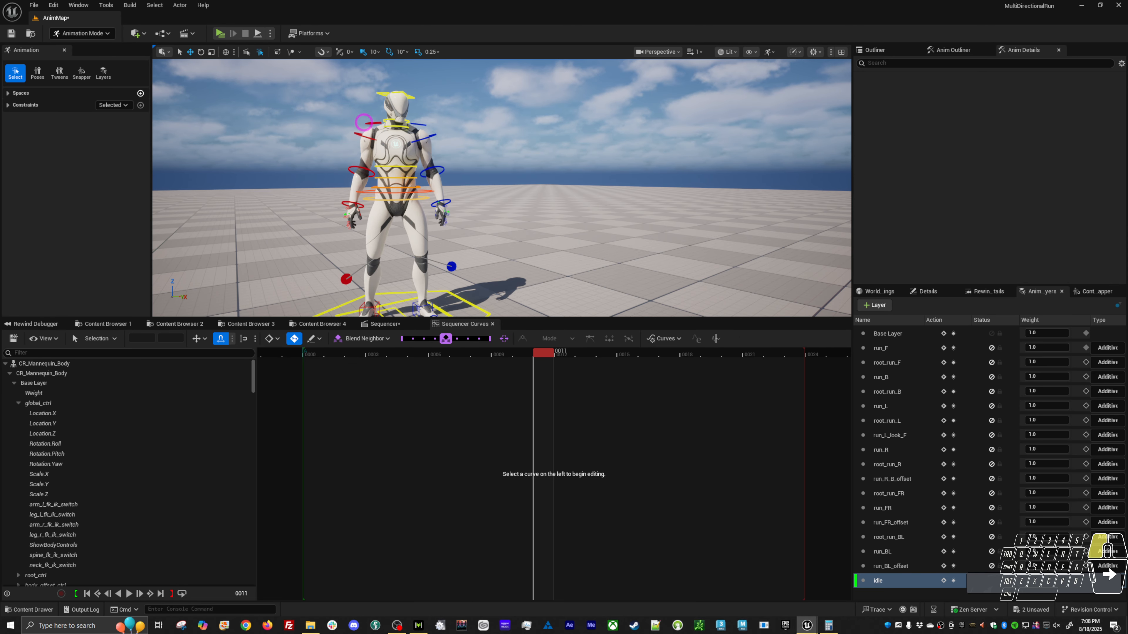
pyautogui.click(888, 164)
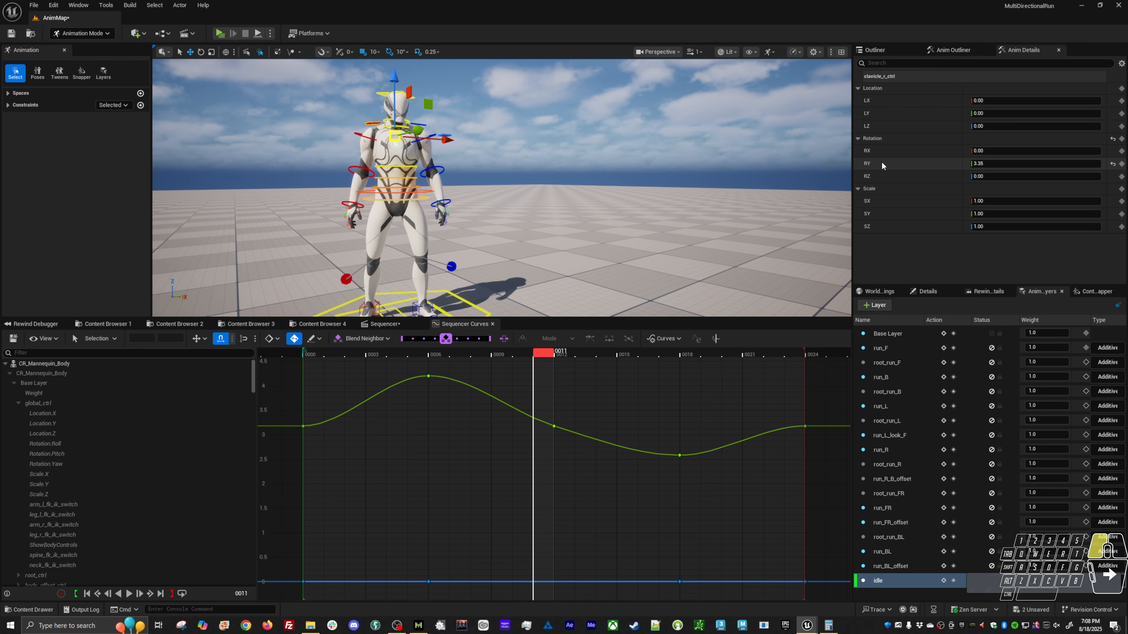
pyautogui.moveTo(358, 478); pyautogui.dragTo(285, 537)
pyautogui.keyDown('shift'); pyautogui.moveTo(756, 479); pyautogui.dragTo(837, 469); pyautogui.keyUp('shift')
pyautogui.moveTo(591, 484); pyautogui.dragTo(570, 529)
# Angle the start and end tangents of clavicle_l_ctrl's RY curve upward and smooth its frame 12 tangent.
pyautogui.click(424, 125)
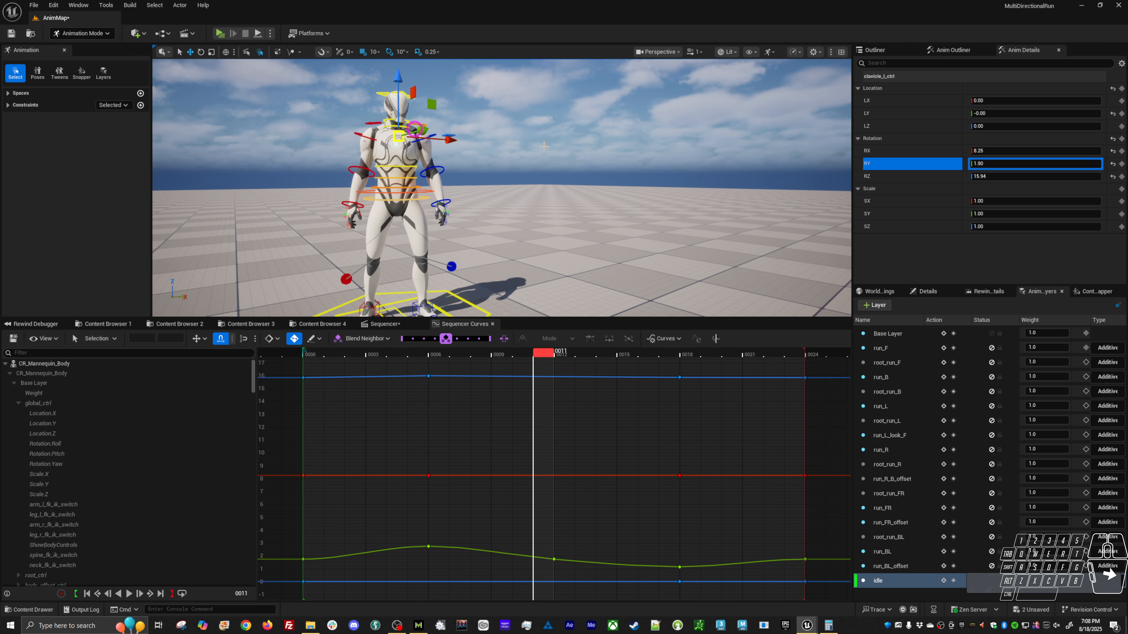
pyautogui.click(909, 161)
pyautogui.moveTo(371, 476); pyautogui.dragTo(301, 527)
pyautogui.keyDown('shift'); pyautogui.moveTo(767, 486); pyautogui.dragTo(830, 472); pyautogui.keyUp('shift')
pyautogui.moveTo(584, 471); pyautogui.dragTo(510, 538)
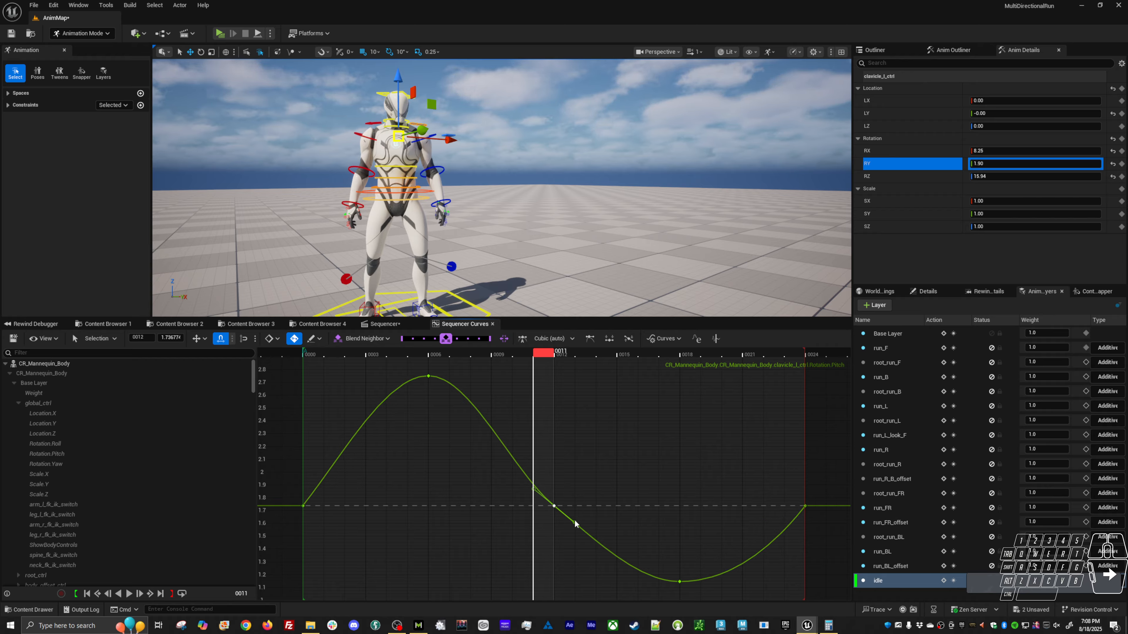
pyautogui.moveTo(574, 522); pyautogui.dragTo(572, 525)
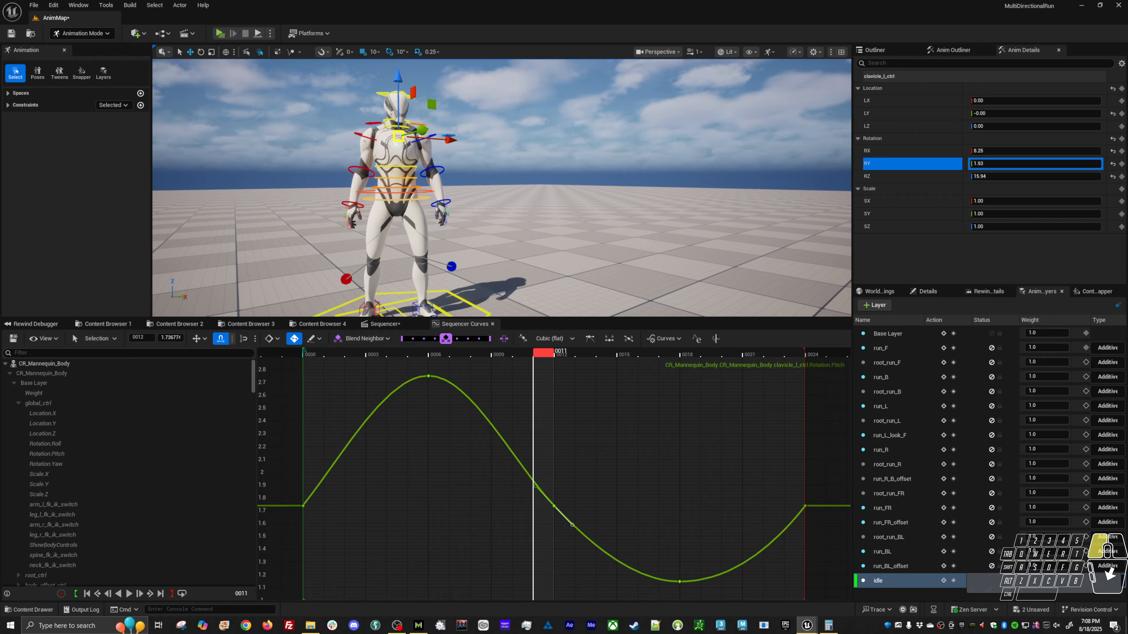
# Give upperarm_l_fk_ctrl's RY curve the same upward end tangents and smooth frame 12 tangent, and preview the loop from the side.
pyautogui.click(429, 133)
pyautogui.click(933, 165)
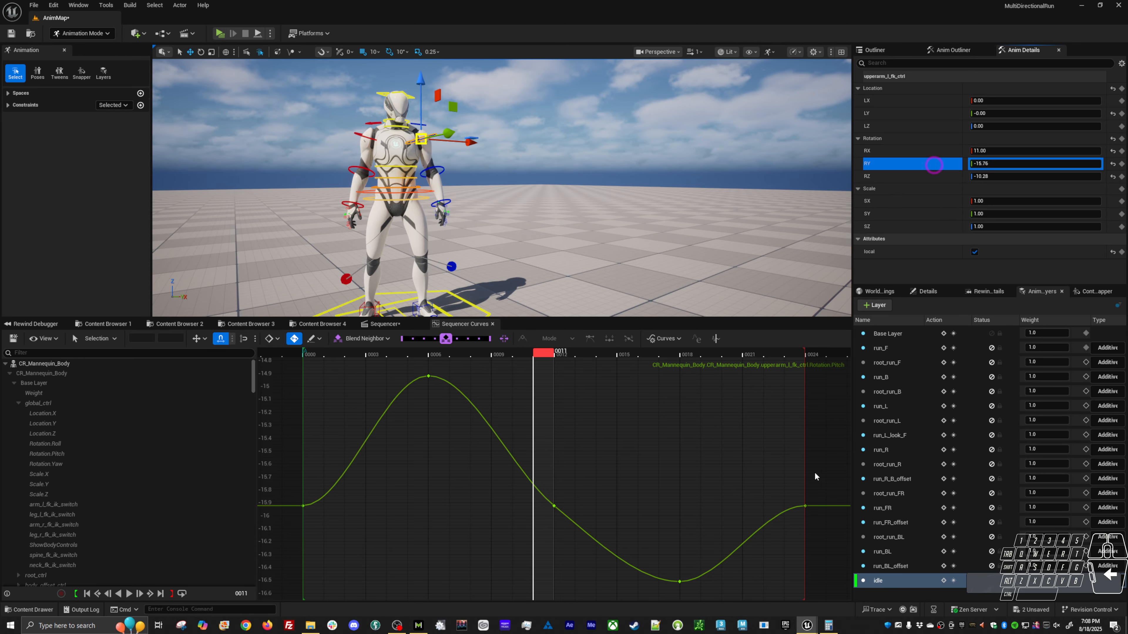
pyautogui.moveTo(788, 486); pyautogui.dragTo(827, 533)
pyautogui.keyDown('shift'); pyautogui.moveTo(356, 488); pyautogui.dragTo(276, 536); pyautogui.keyUp('shift')
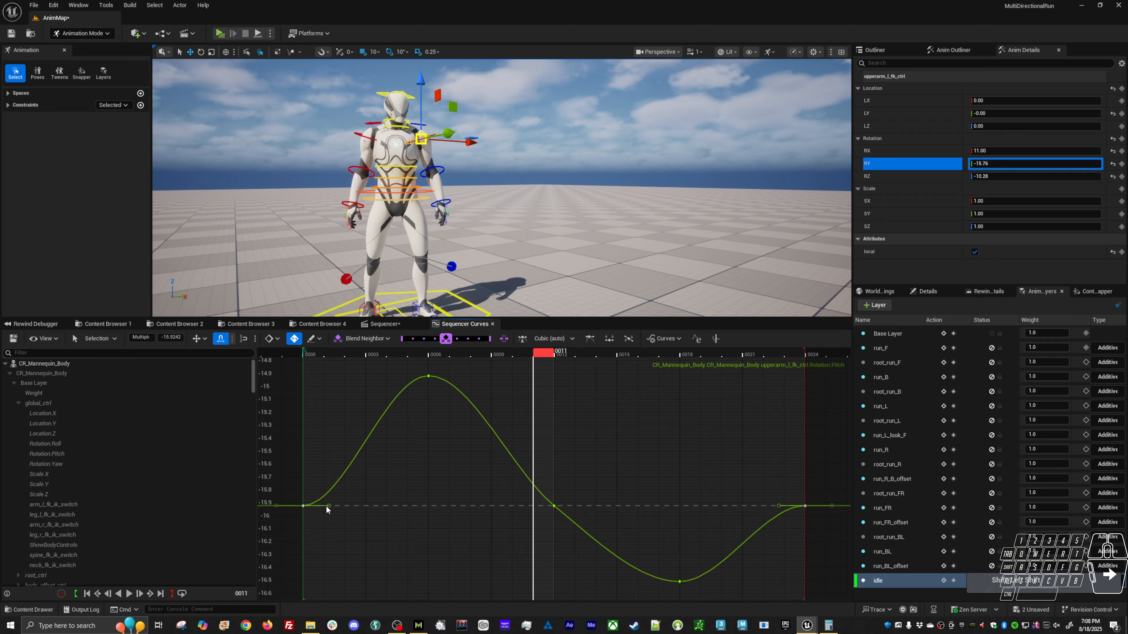
pyautogui.moveTo(327, 505); pyautogui.dragTo(323, 481)
pyautogui.moveTo(575, 483); pyautogui.dragTo(571, 525)
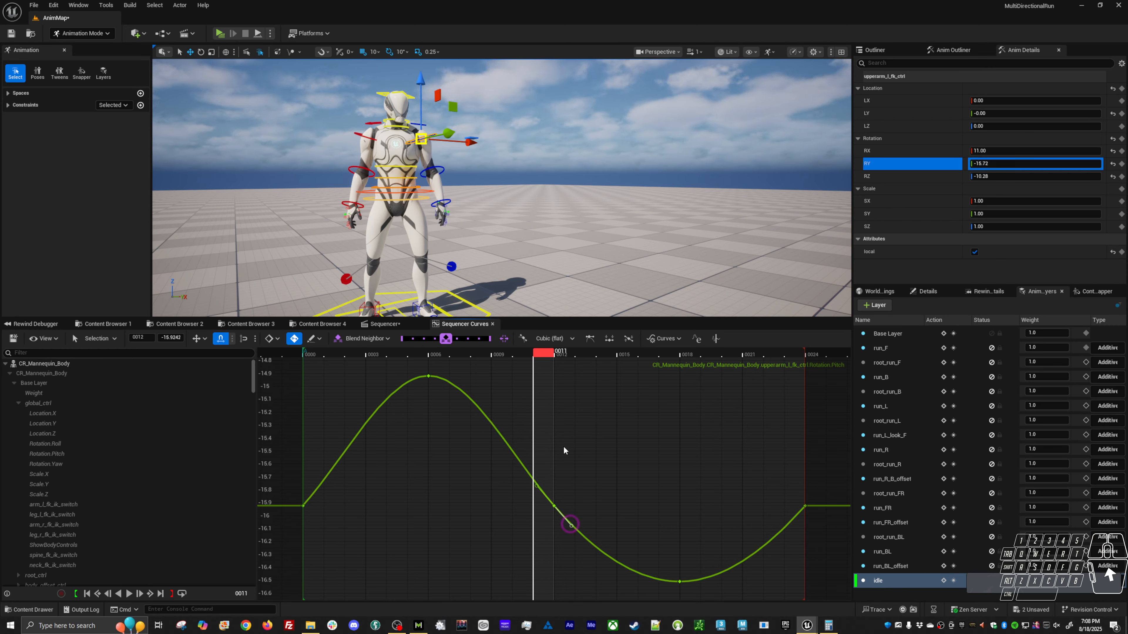
pyautogui.press('space')
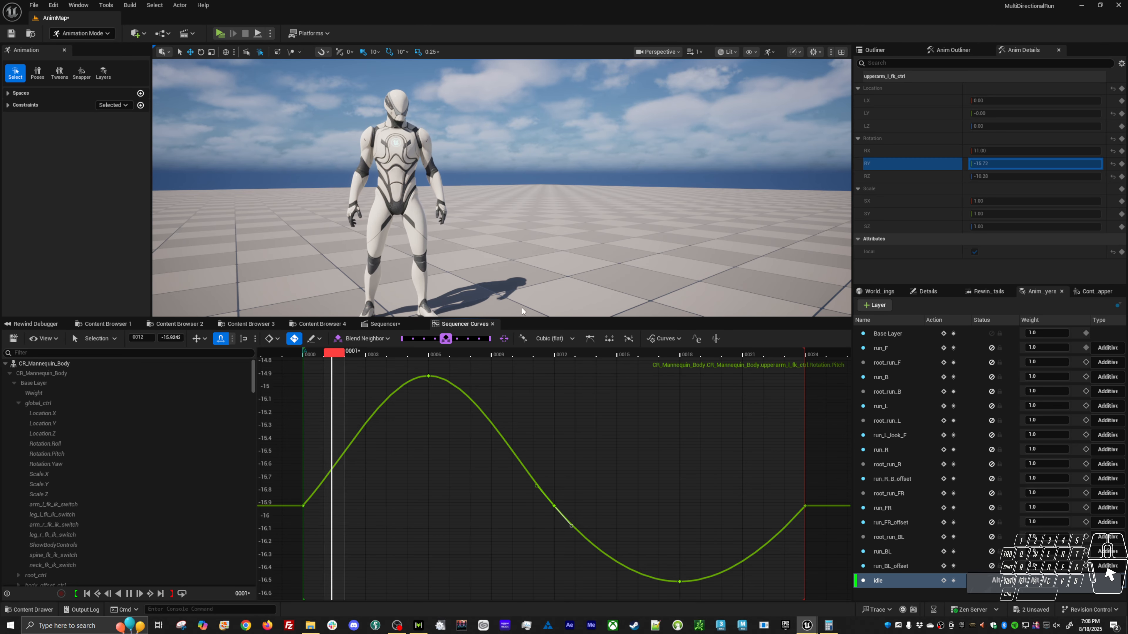
pyautogui.keyDown('alt'); pyautogui.moveTo(499, 216); pyautogui.dragTo(551, 210); pyautogui.keyUp('alt')
pyautogui.hotkey('alt', 'v')
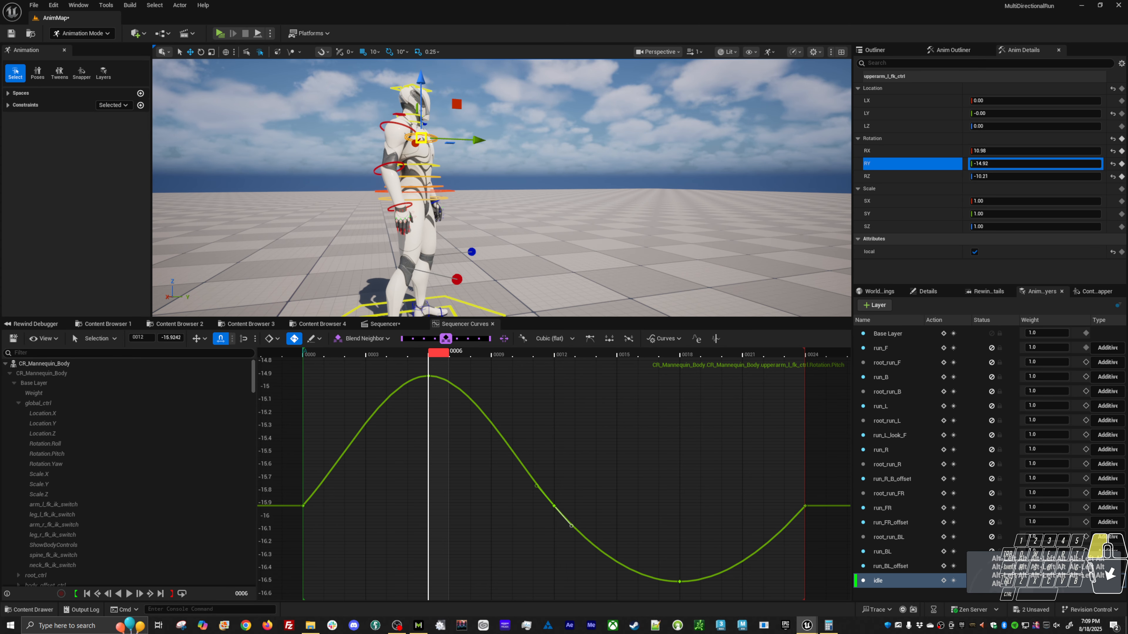
# Rotate head_ctrl to an RX of about 0.95 at frame 12 and preview the nod from the side and front.
pyautogui.click(426, 87)
pyautogui.click(566, 352)
pyautogui.press('e')
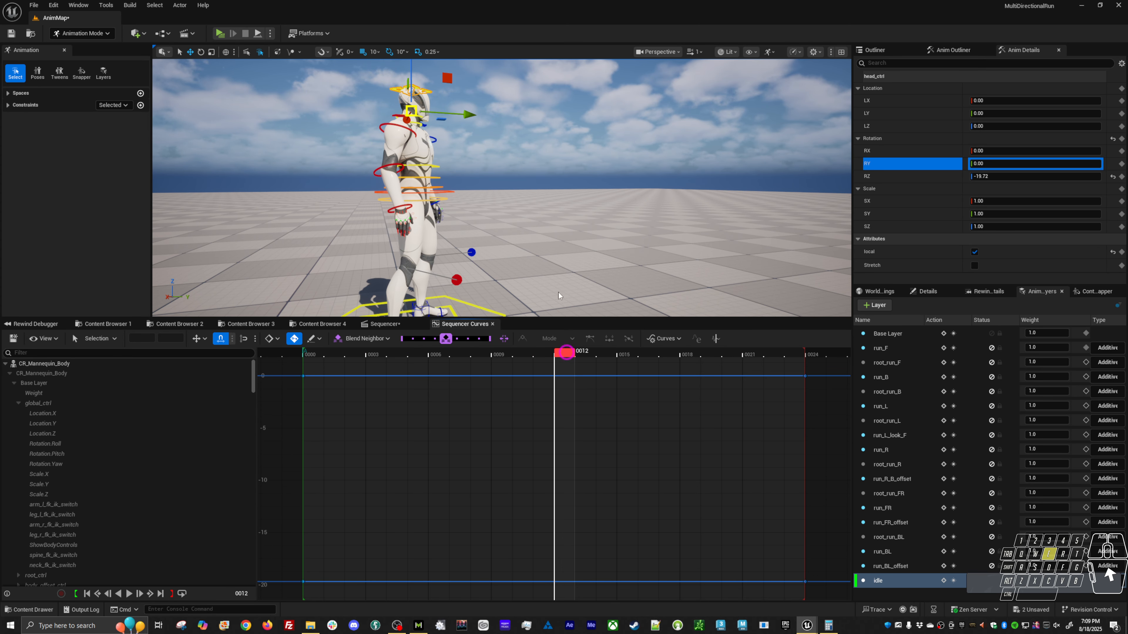
pyautogui.moveTo(452, 137); pyautogui.dragTo(450, 140)
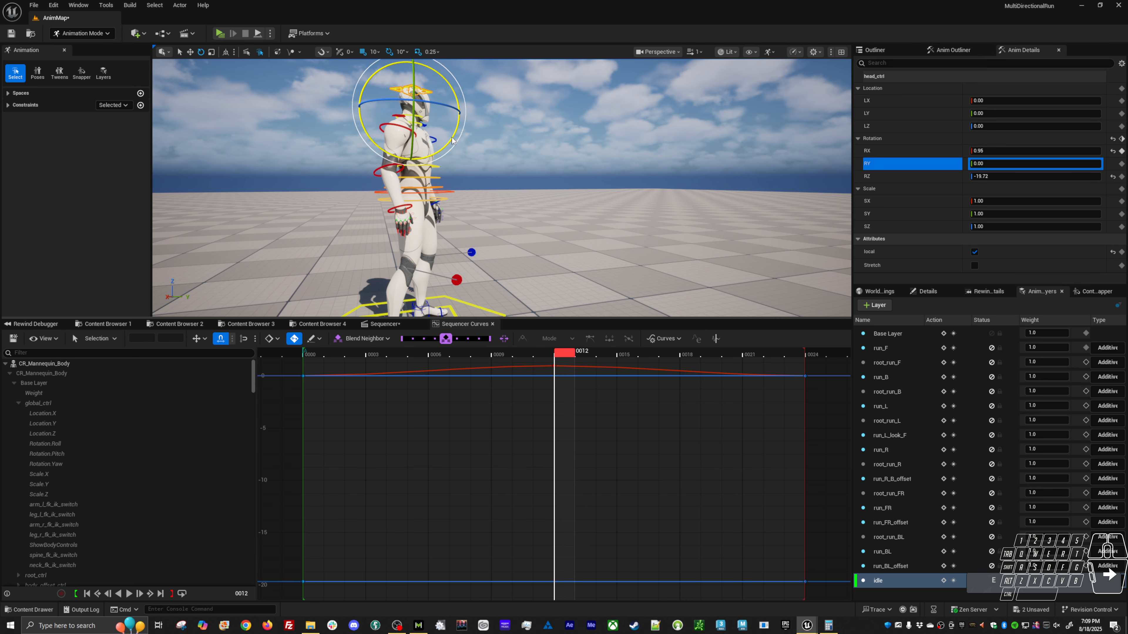
pyautogui.hotkey('alt', 'v')
pyautogui.keyDown('alt'); pyautogui.moveTo(566, 204); pyautogui.dragTo(444, 219); pyautogui.keyUp('alt')
pyautogui.hotkey('alt', 'v')
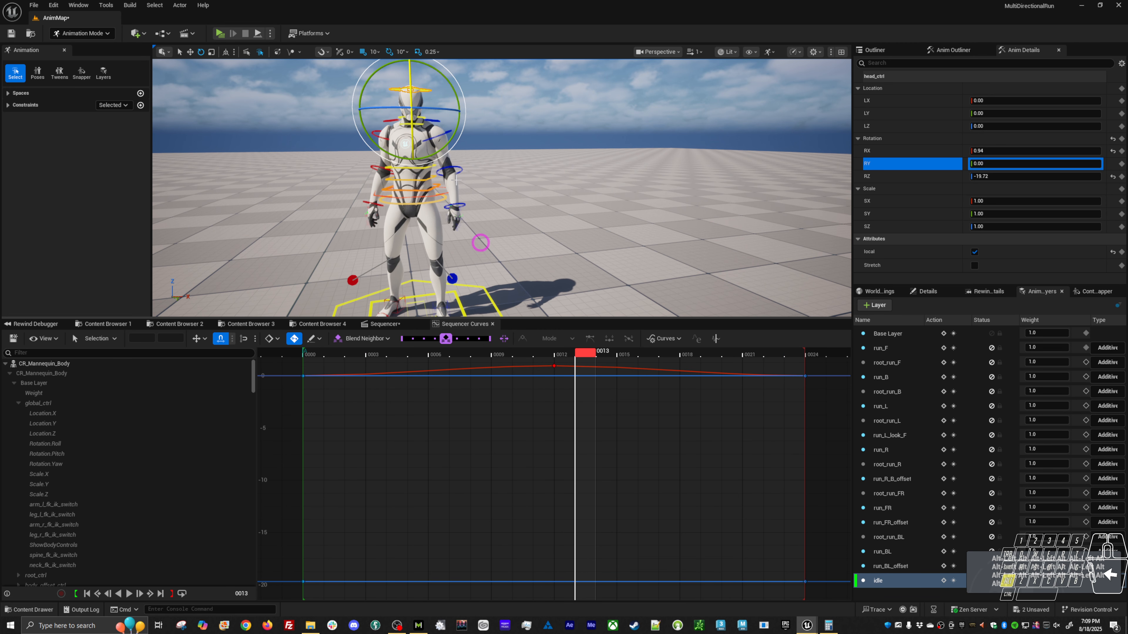
# Select the spine controls and key their current pose at frames 12 and 18.
pyautogui.click(409, 173)
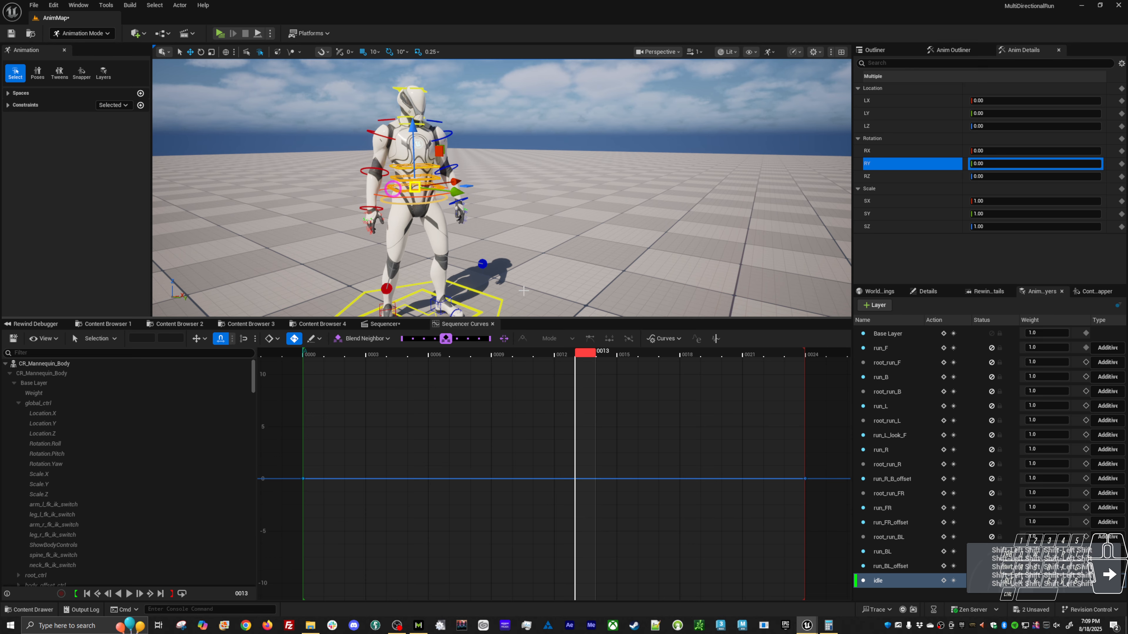
pyautogui.keyDown('alt'); pyautogui.moveTo(471, 191); pyautogui.dragTo(529, 175); pyautogui.keyUp('alt')
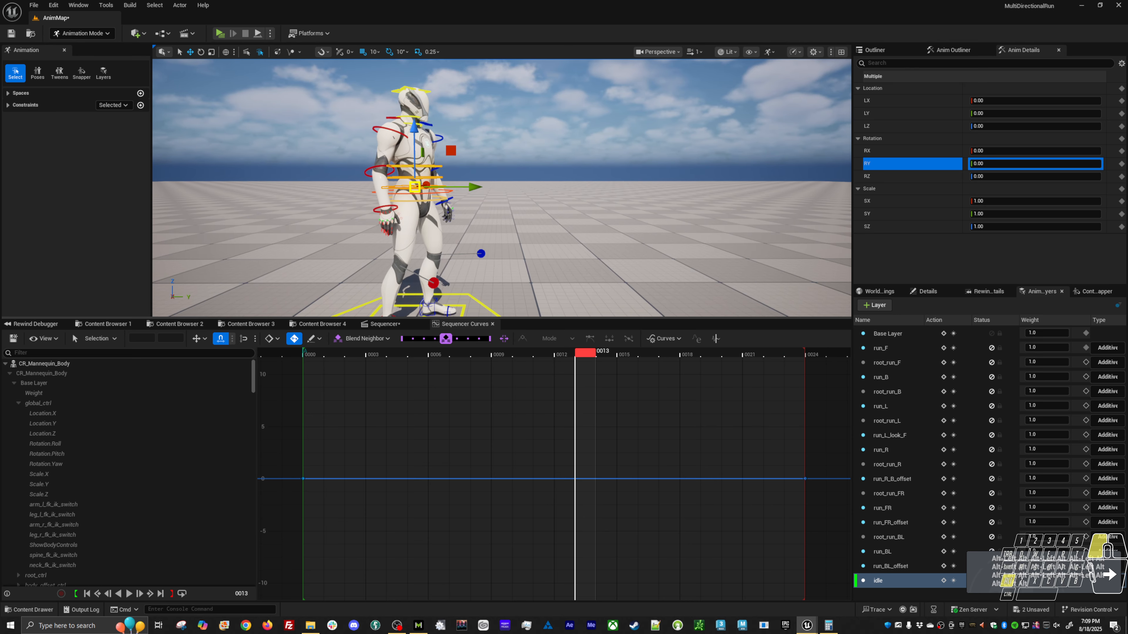
pyautogui.click(440, 359)
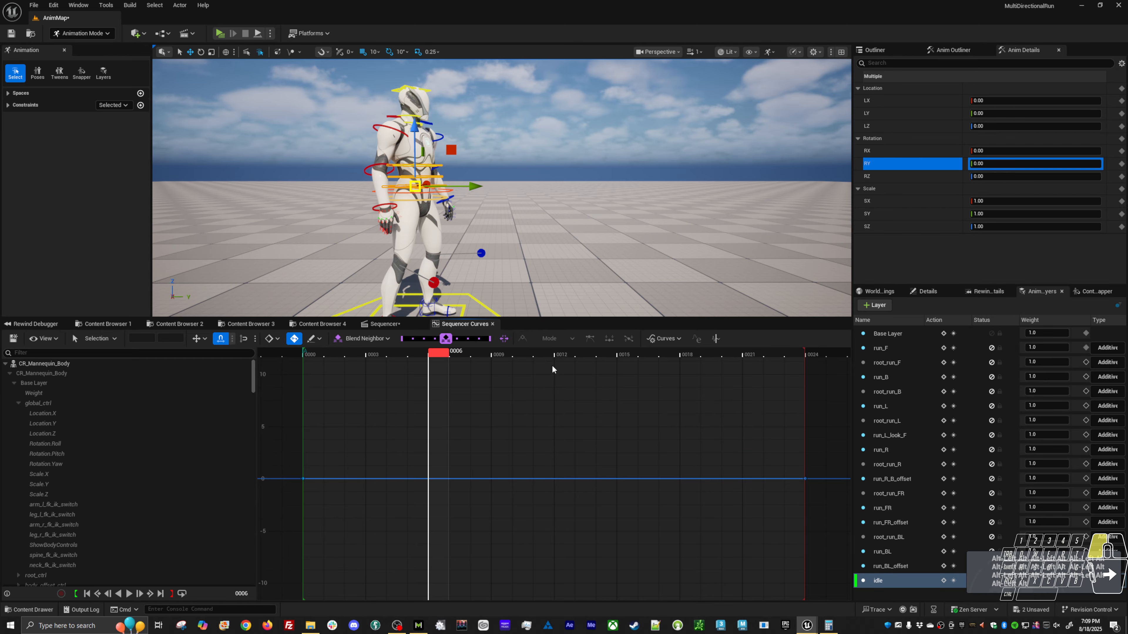
pyautogui.click(555, 355)
pyautogui.press('s')
pyautogui.moveTo(567, 353); pyautogui.dragTo(429, 355)
pyautogui.press('s')
# Rotate the spine controls to RX -0.44 at frame 6 and 0.34 at frame 18, and preview the loop.
pyautogui.press('e')
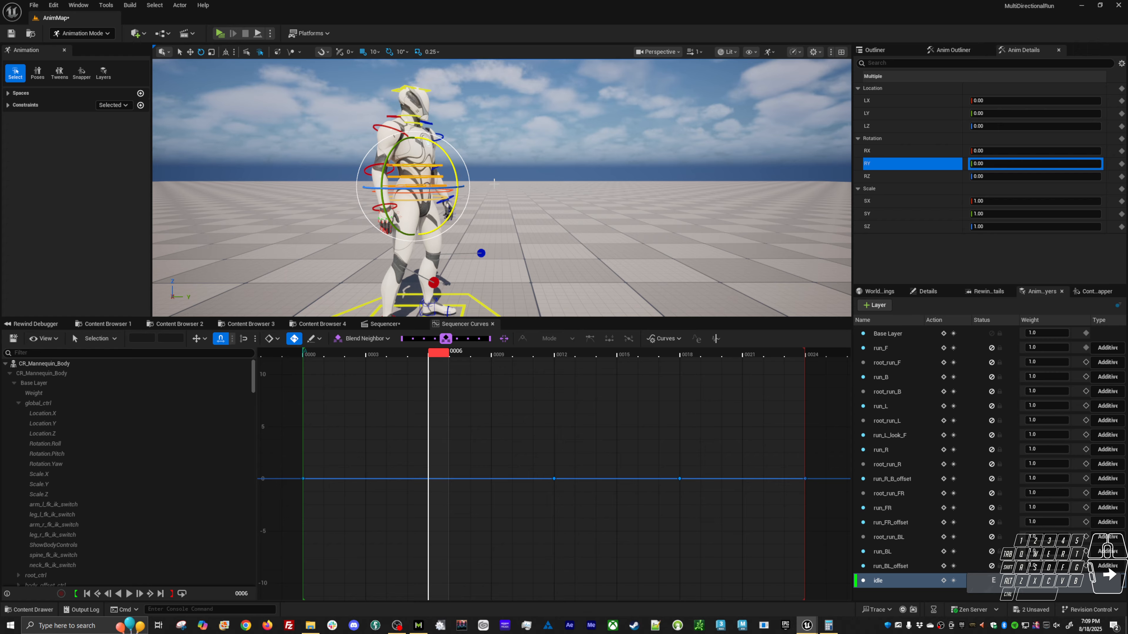
pyautogui.moveTo(504, 180); pyautogui.dragTo(503, 178, button='middle')
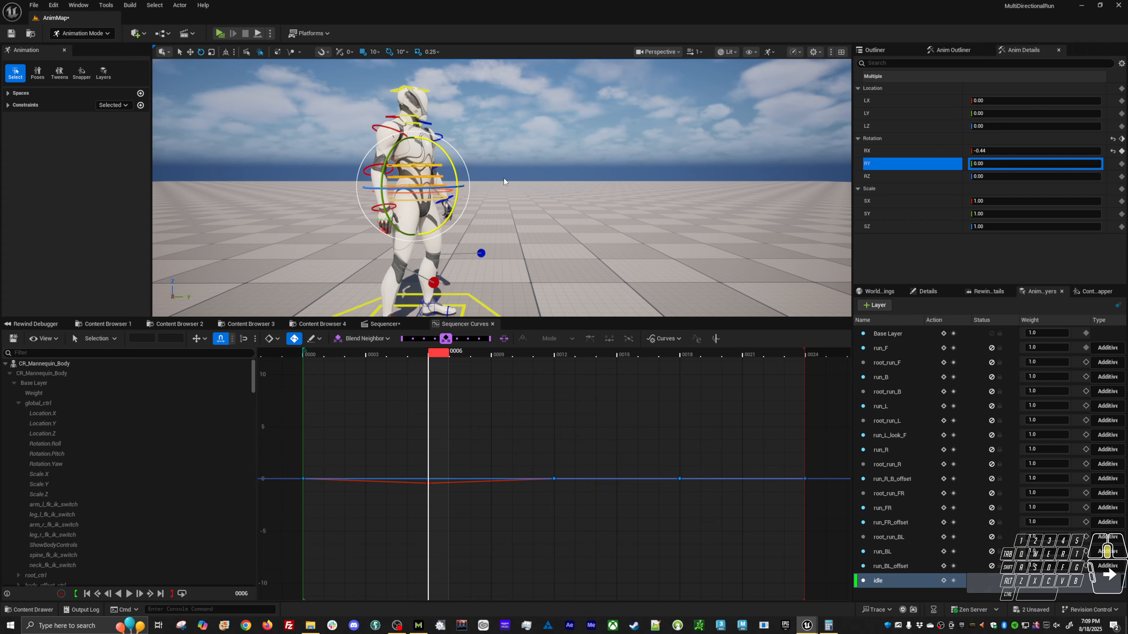
pyautogui.click(680, 355)
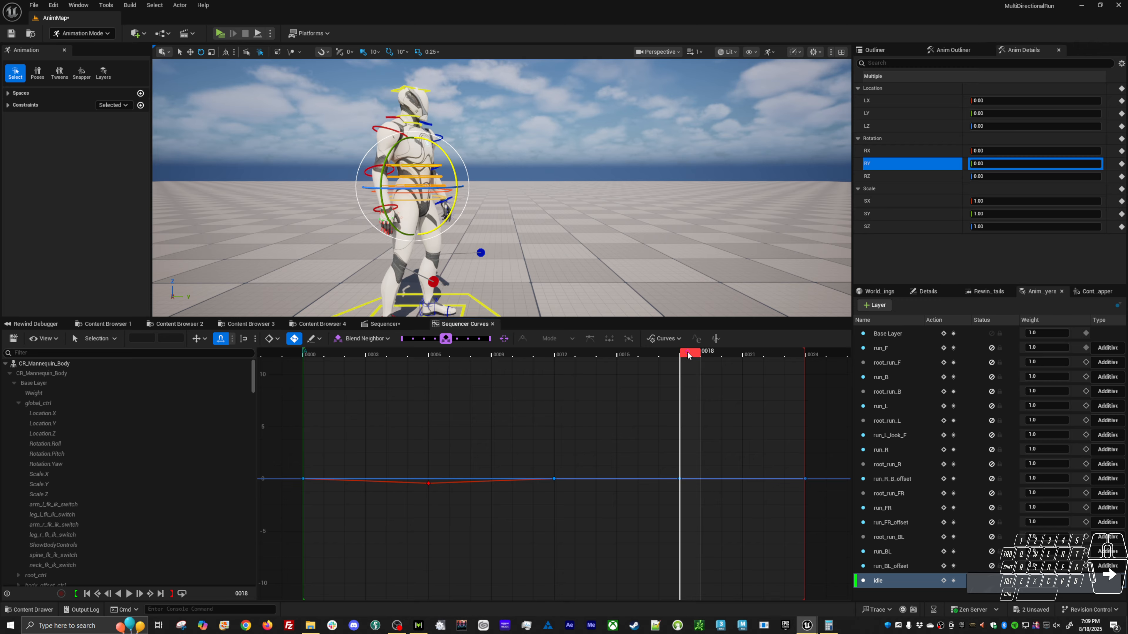
pyautogui.moveTo(583, 239); pyautogui.dragTo(586, 239, button='middle')
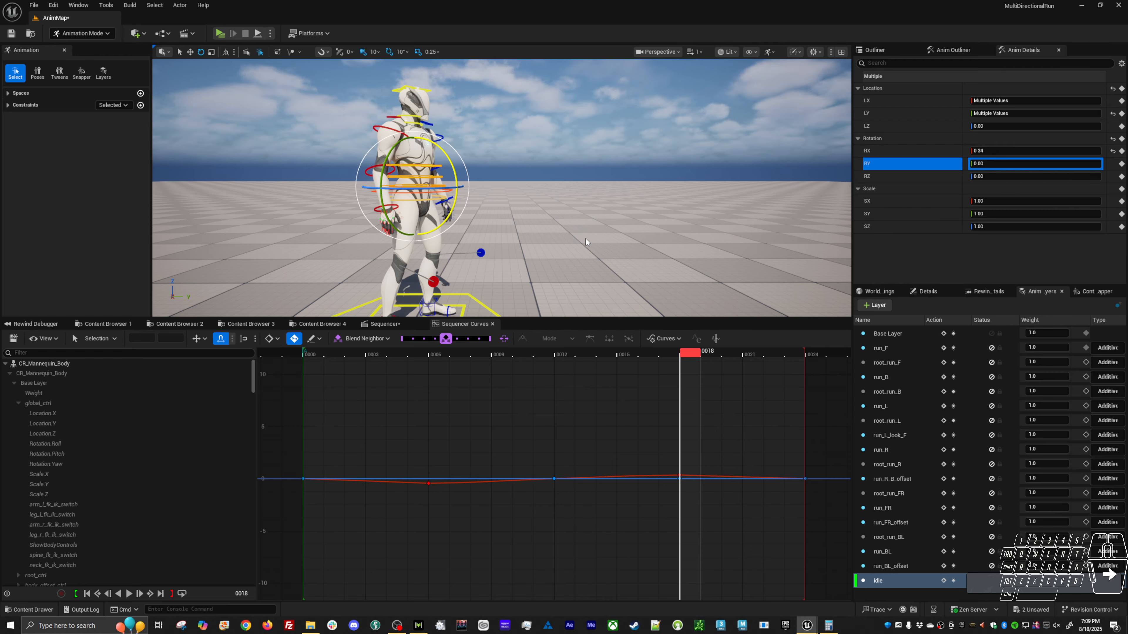
pyautogui.hotkey('alt', 'v')
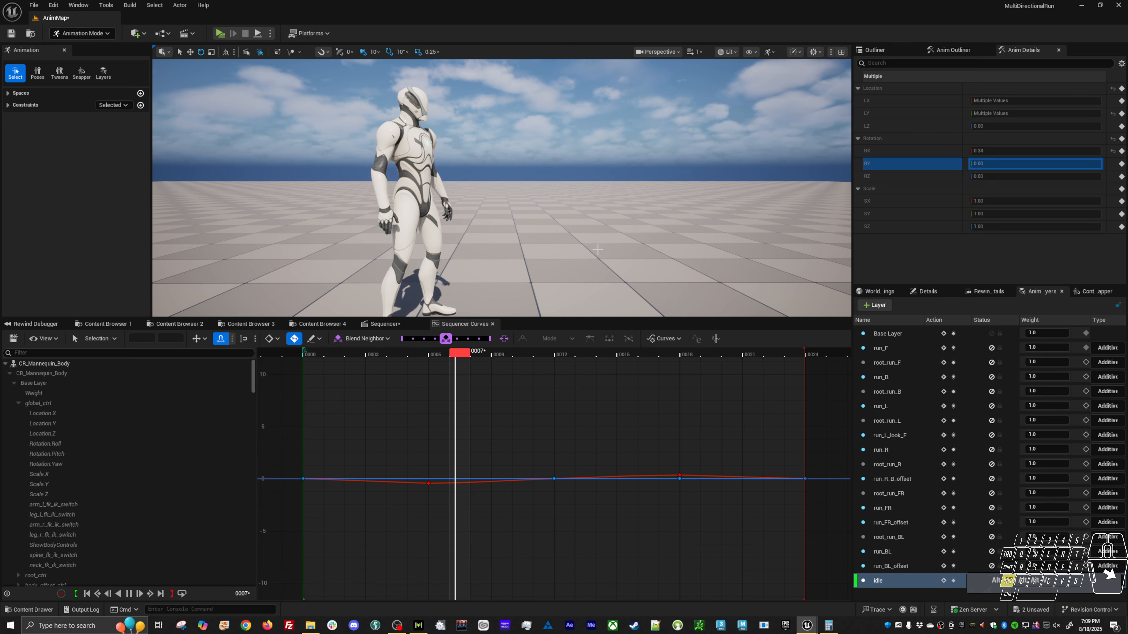
pyautogui.moveTo(599, 255)
pyautogui.keyDown('alt'); pyautogui.mouseDown()
pyautogui.moveTo(489, 258)
pyautogui.moveTo(618, 257)
pyautogui.mouseUp(); pyautogui.keyUp('alt')
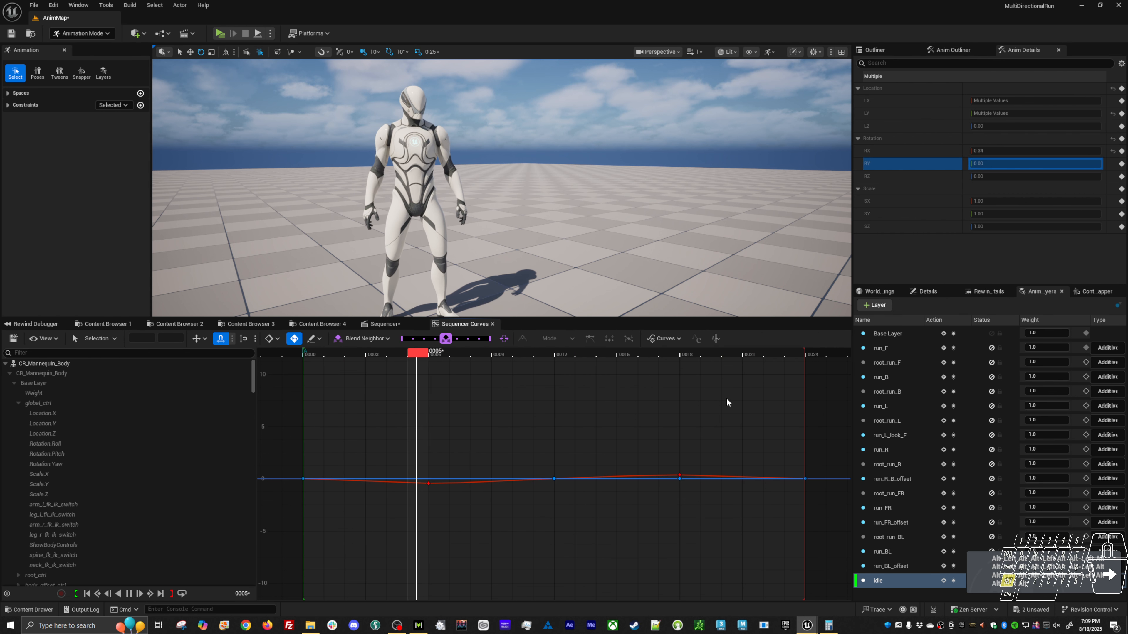
# Reduce the spine controls' RX curve to about -0.17 at frame 6 and about 0.19 at frame 18.
pyautogui.press('space')
pyautogui.click(885, 151)
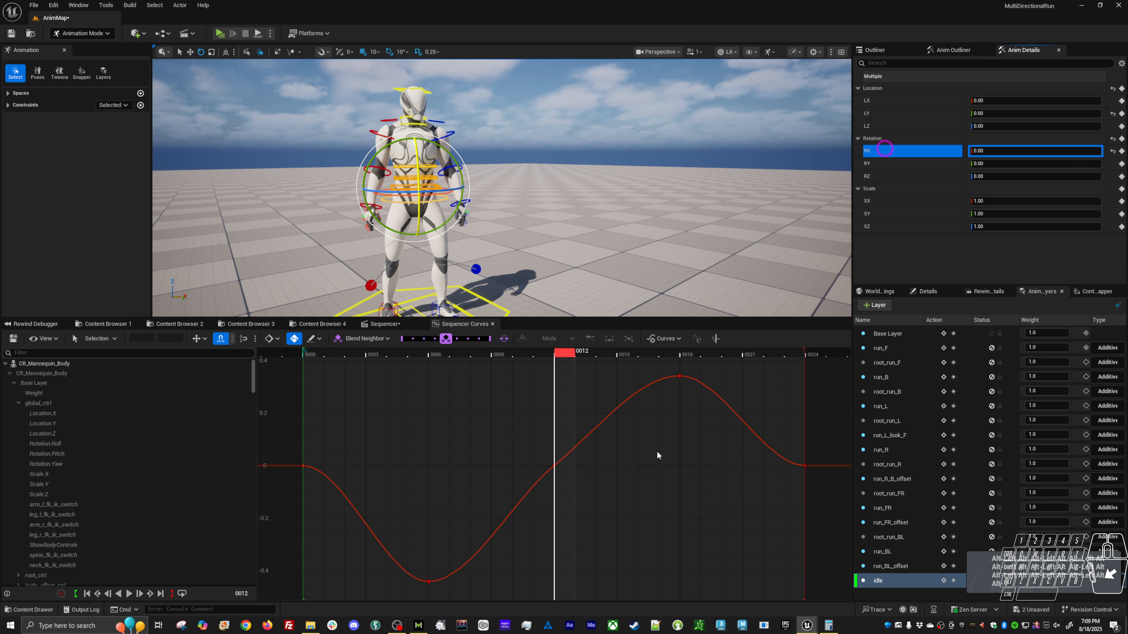
pyautogui.moveTo(645, 364); pyautogui.dragTo(714, 397)
pyautogui.press('w')
pyautogui.keyDown('shift'); pyautogui.moveTo(685, 416); pyautogui.dragTo(680, 456, button='middle'); pyautogui.keyUp('shift')
pyautogui.moveTo(470, 558); pyautogui.dragTo(385, 615)
pyautogui.keyDown('shift'); pyautogui.moveTo(483, 551); pyautogui.dragTo(487, 481, button='middle'); pyautogui.keyUp('shift')
# Slope the spine RX curve's tangents at frames 0, 12 and 24 for a continuous wave, and preview the loop from the front.
pyautogui.moveTo(335, 444); pyautogui.dragTo(261, 492)
pyautogui.keyDown('shift'); pyautogui.moveTo(783, 455); pyautogui.dragTo(827, 480); pyautogui.keyUp('shift')
pyautogui.moveTo(540, 440); pyautogui.dragTo(576, 454)
pyautogui.press('space')
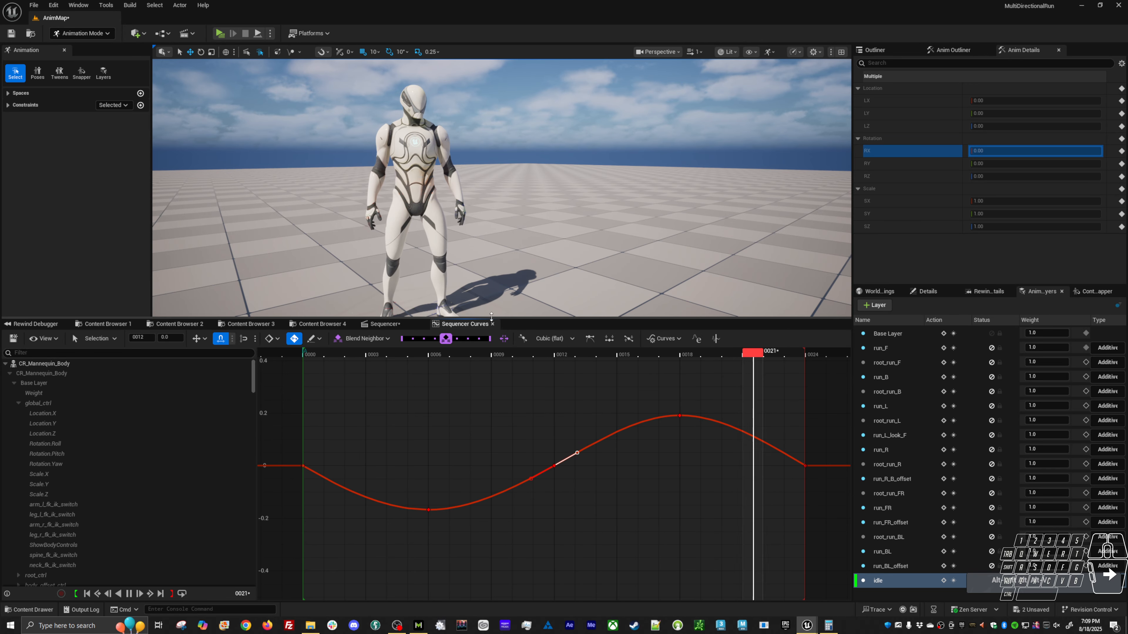
pyautogui.keyDown('alt'); pyautogui.moveTo(499, 243); pyautogui.dragTo(457, 240); pyautogui.keyUp('alt')
pyautogui.keyDown('alt'); pyautogui.moveTo(499, 243); pyautogui.dragTo(470, 244, button='right'); pyautogui.keyUp('alt')
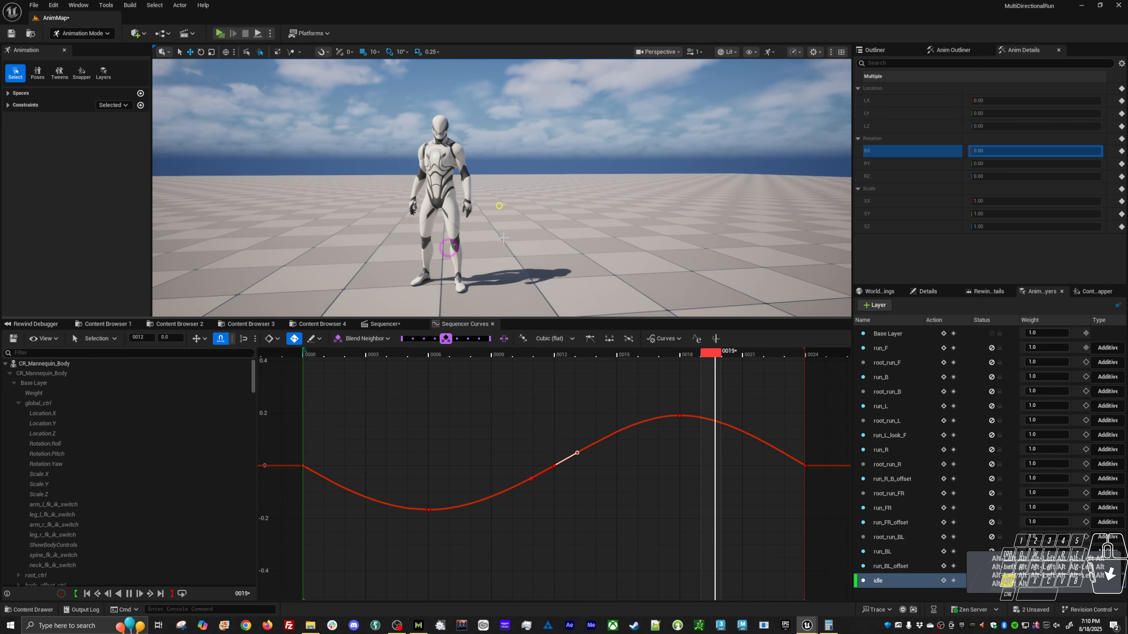
pyautogui.keyDown('alt'); pyautogui.moveTo(499, 244); pyautogui.dragTo(355, 234); pyautogui.keyUp('alt')
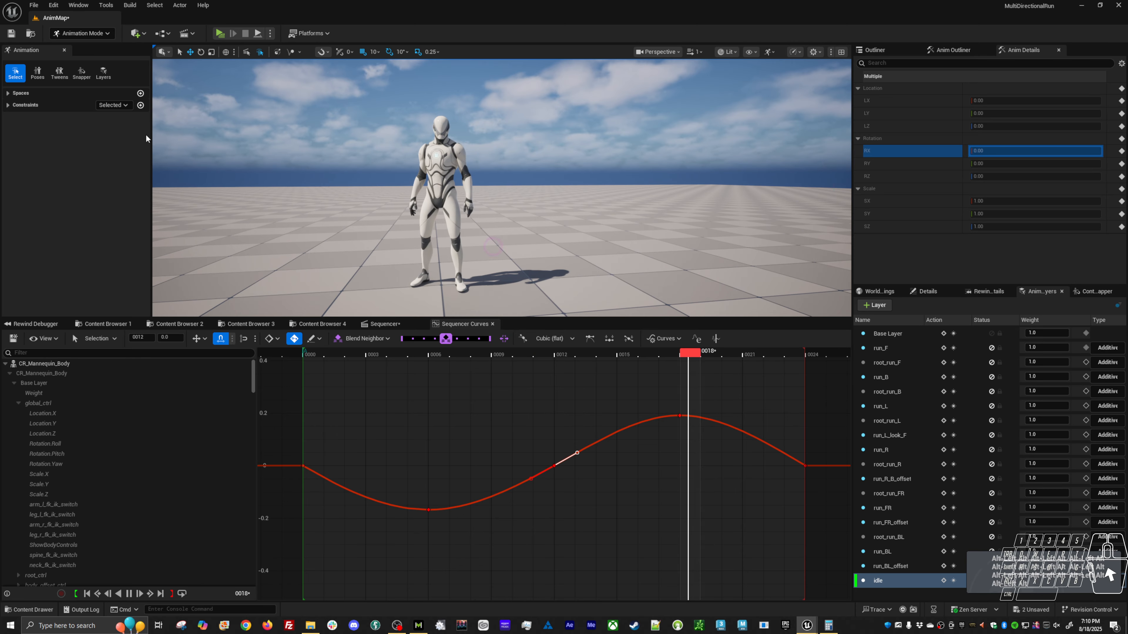
# Save the sequence and bake CR_Mannequin_Body to an animation sequence named AS_Idle in Anims/Tutorial/Loco, replacing the existing asset.
pyautogui.click(14, 340)
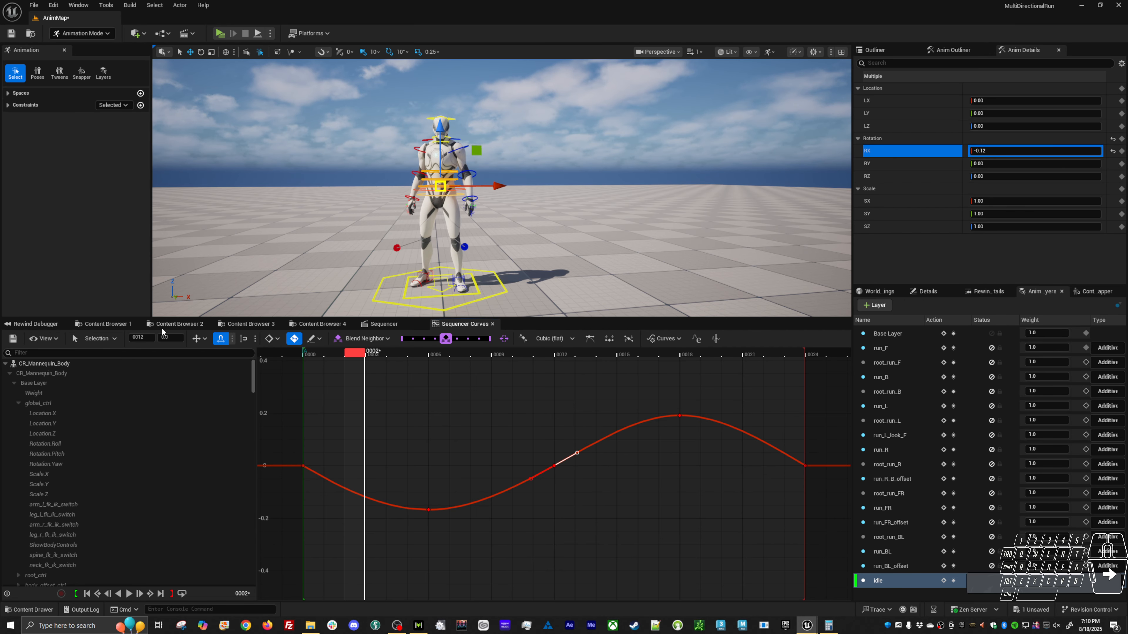
pyautogui.click(383, 324)
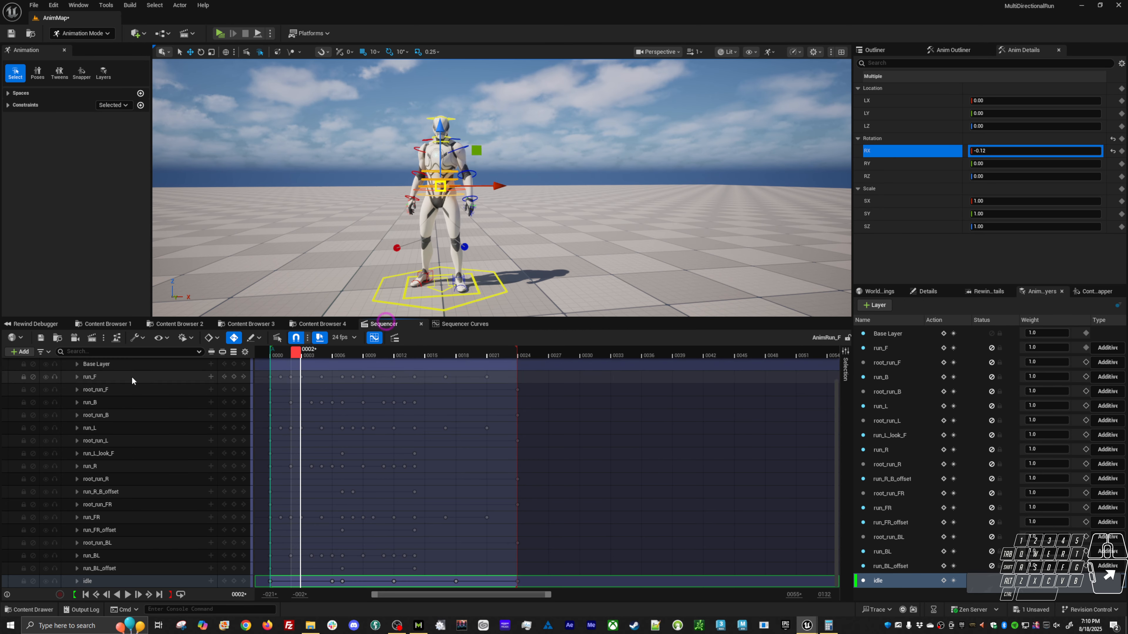
pyautogui.rightClick(123, 364)
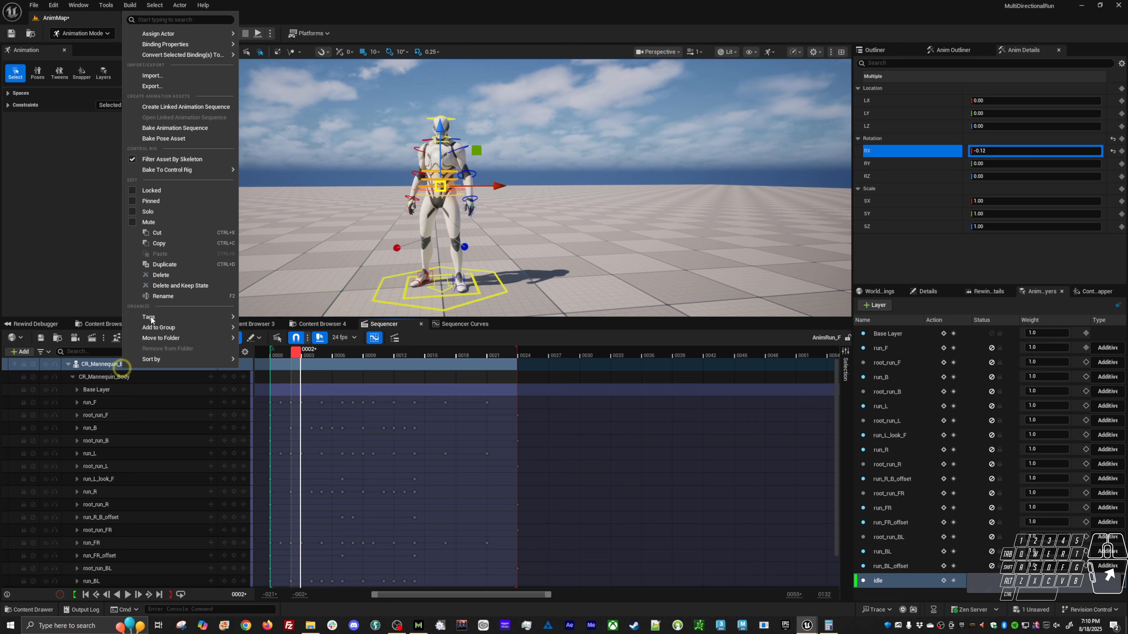
pyautogui.click(164, 127)
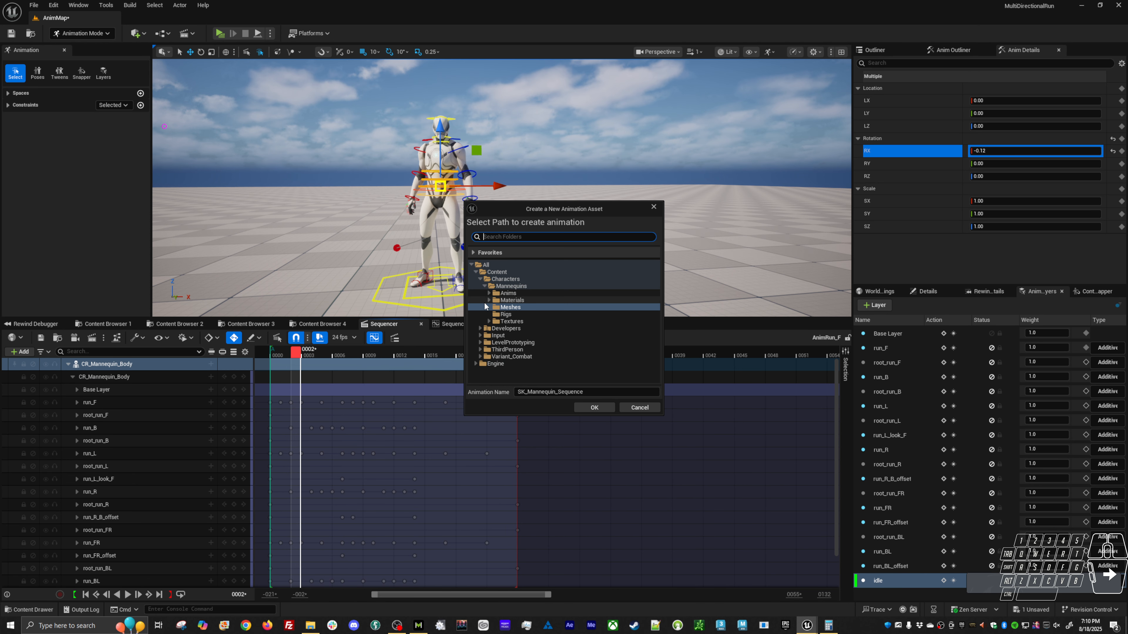
pyautogui.click(488, 293)
pyautogui.click(493, 321)
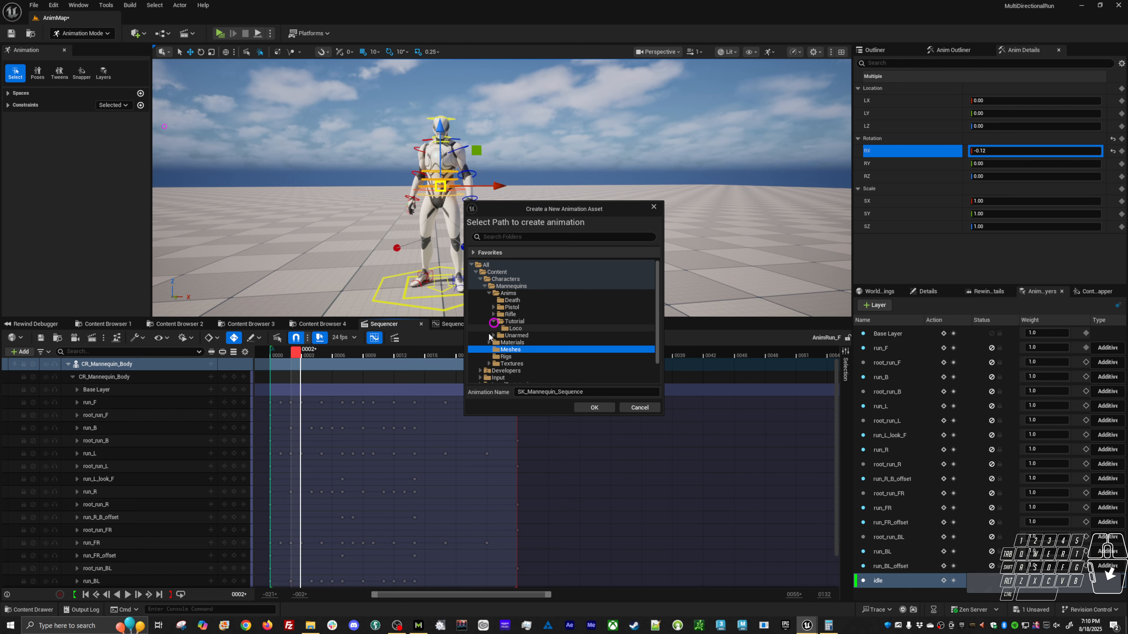
pyautogui.click(515, 328)
pyautogui.write('AS')
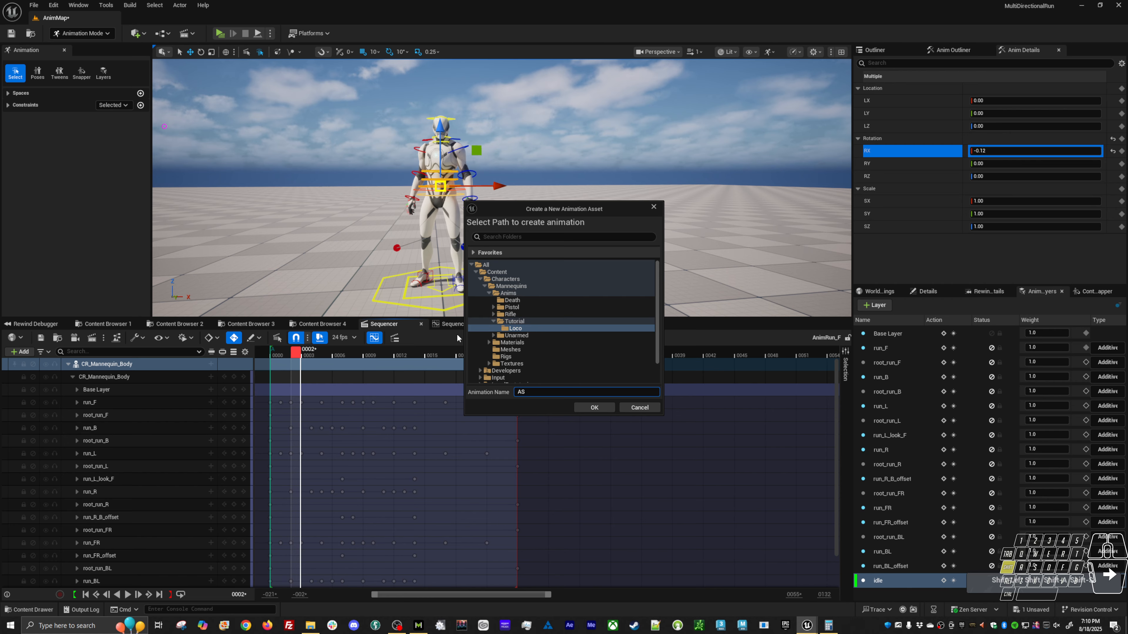
pyautogui.write('_Idle')
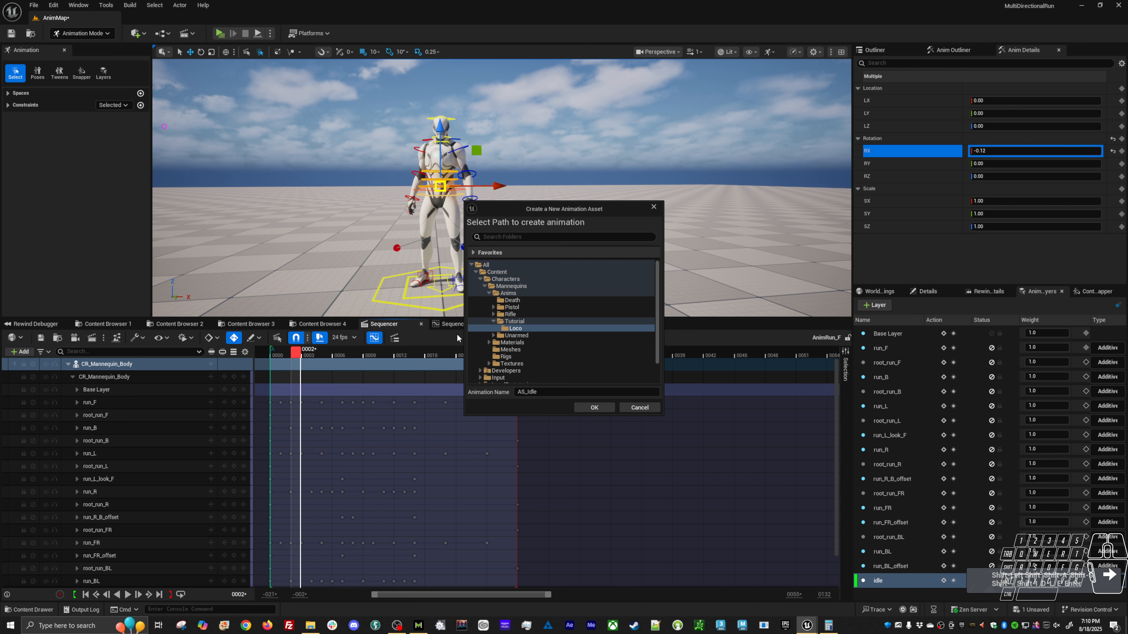
pyautogui.click(593, 407)
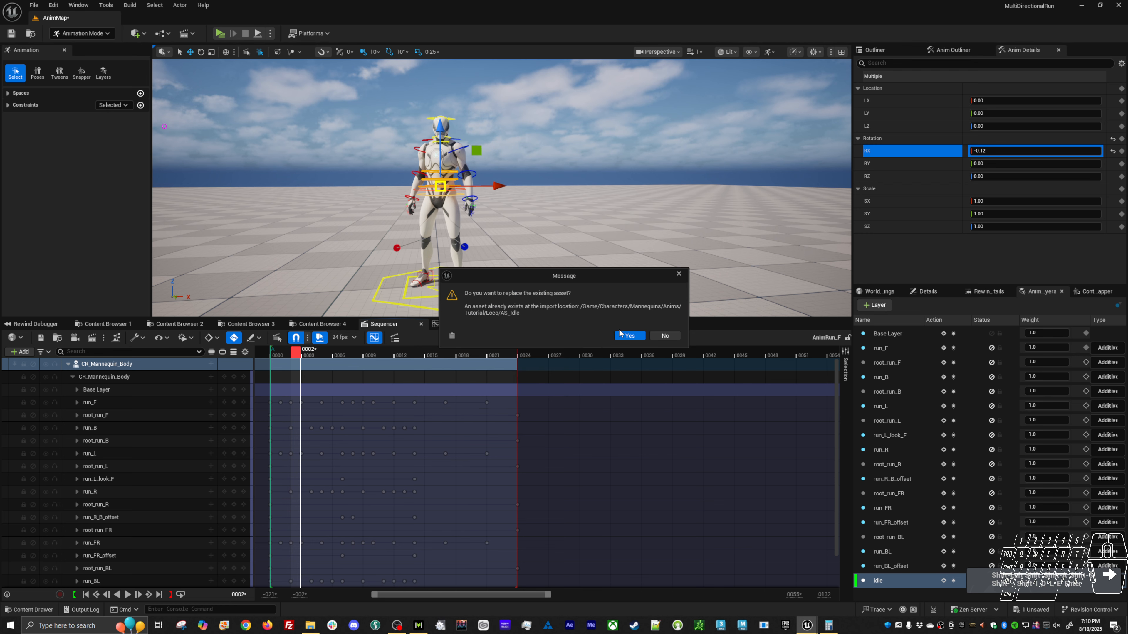
pyautogui.click(626, 337)
pyautogui.click(565, 409)
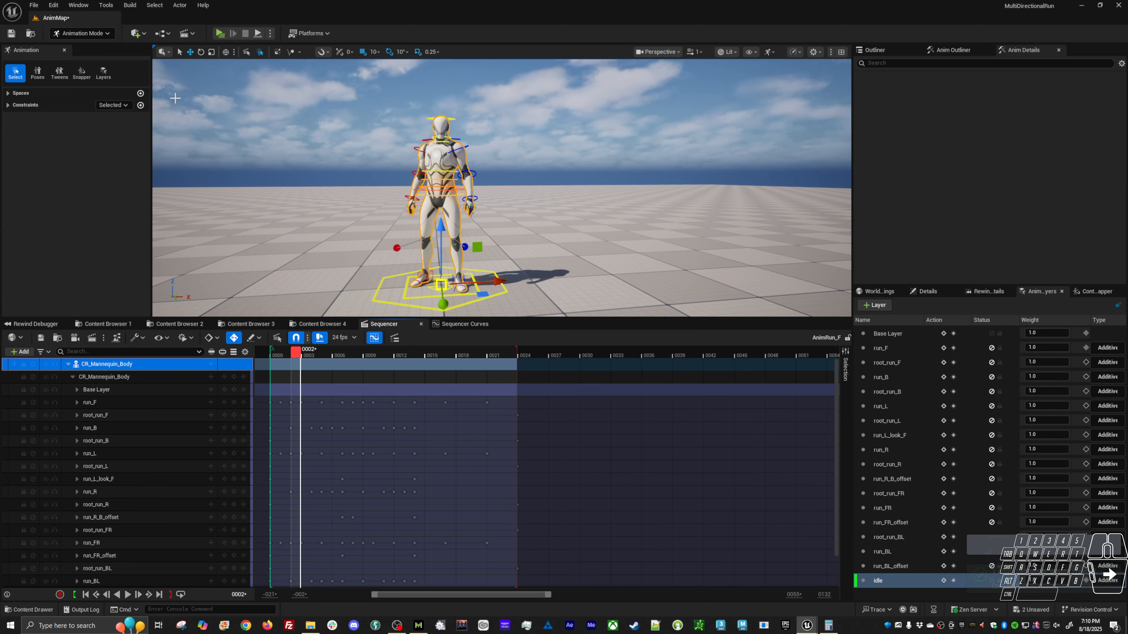
# Save the AnimMap level and play it in a preview window, moving the character from idle into a forward run.
pyautogui.click(12, 34)
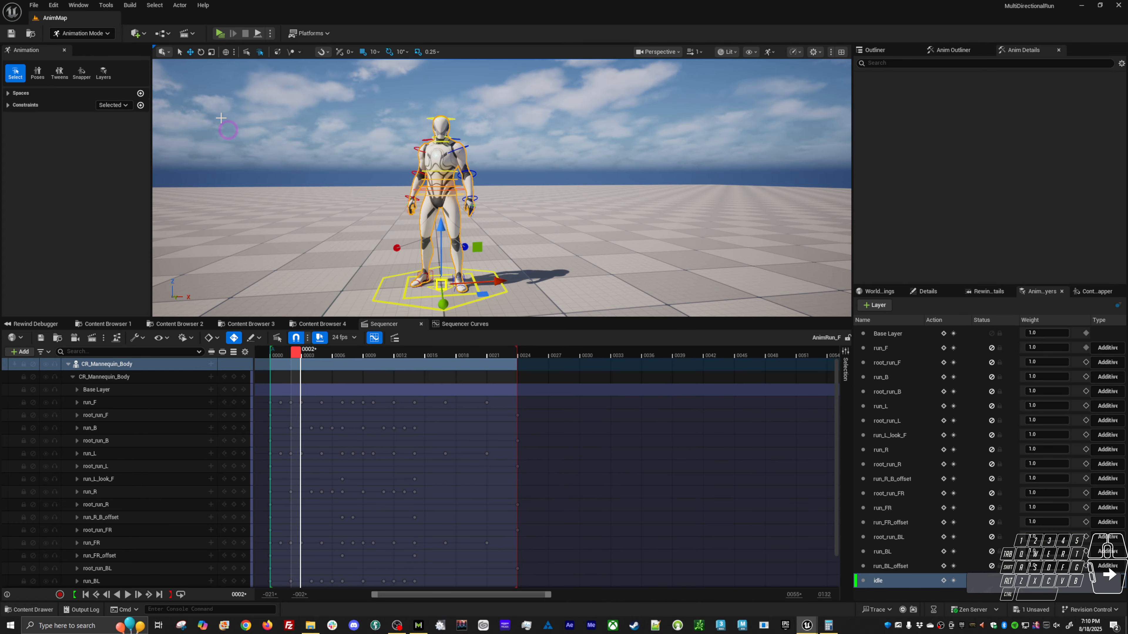
pyautogui.hotkey('alt', 'p')
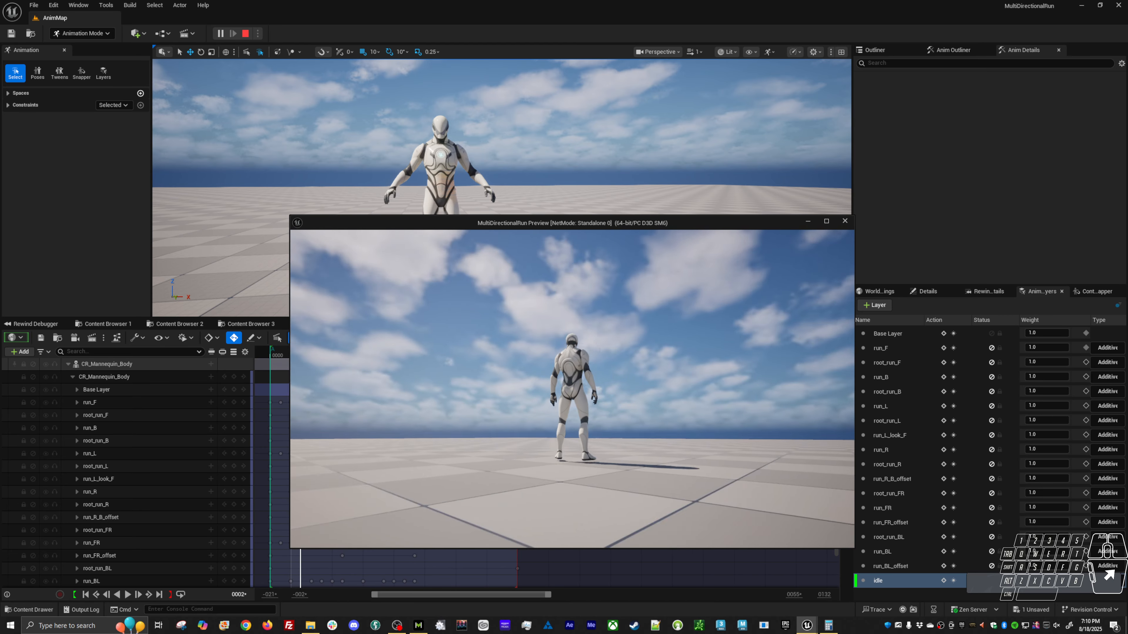
pyautogui.press('w')
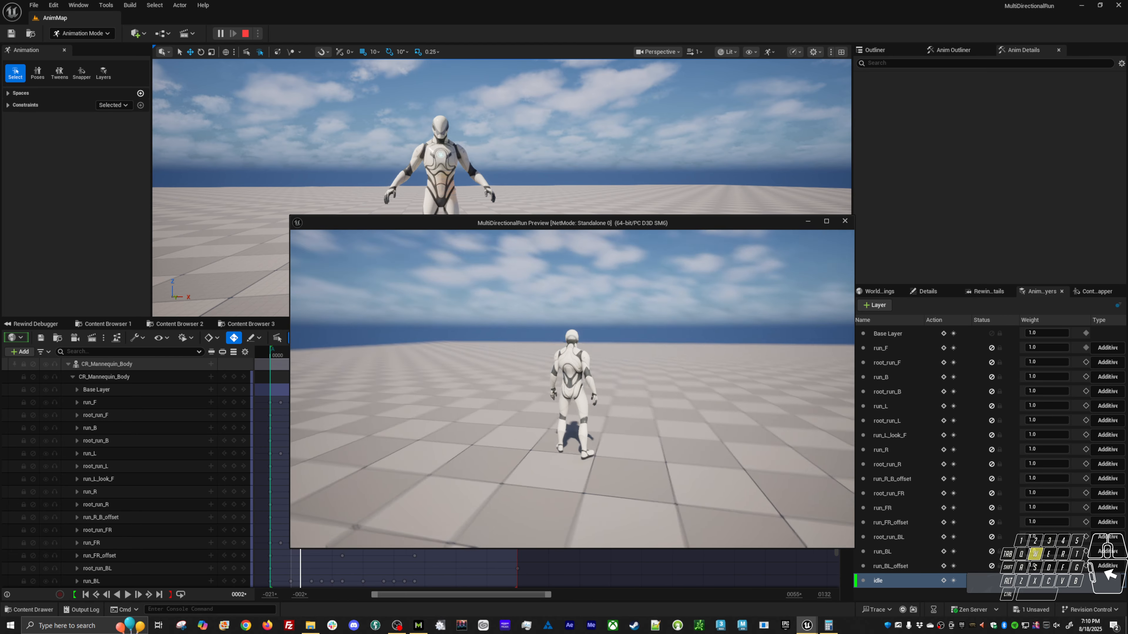
pyautogui.press('w')
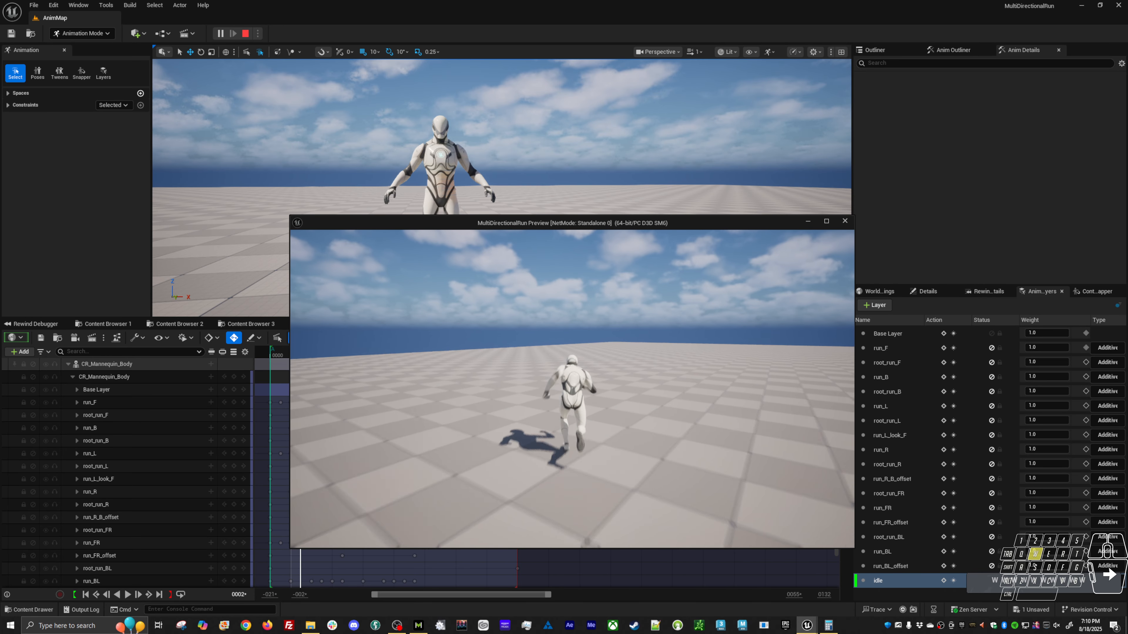
# Play-test the directional run blends by steering the character forward, backward, sideways and diagonally with quick direction changes.
pyautogui.press('a')
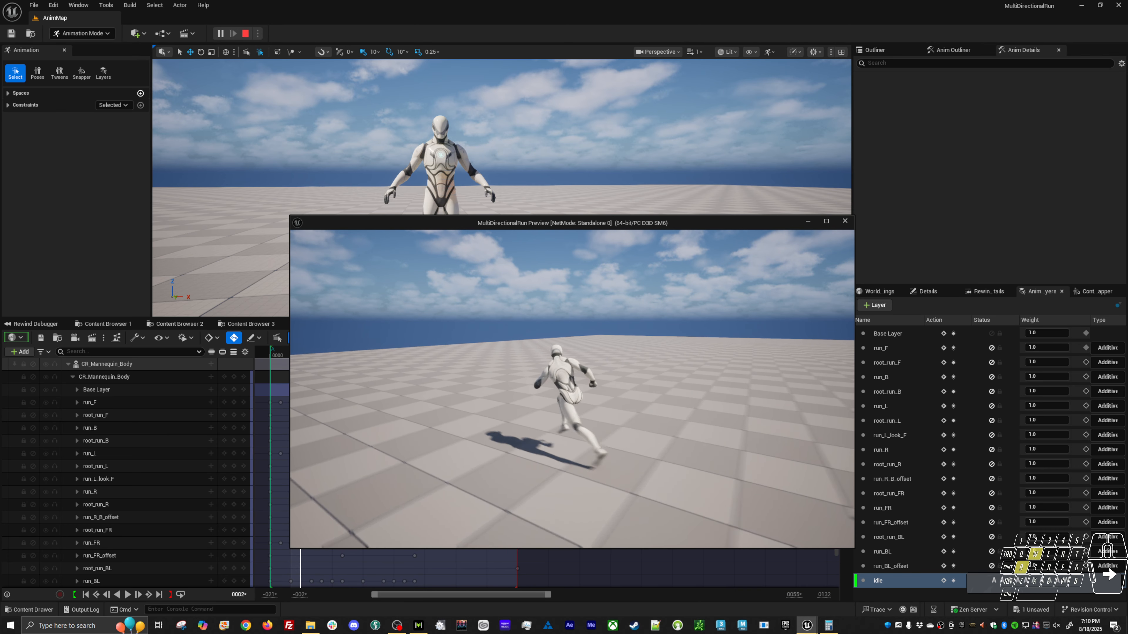
pyautogui.press('d')
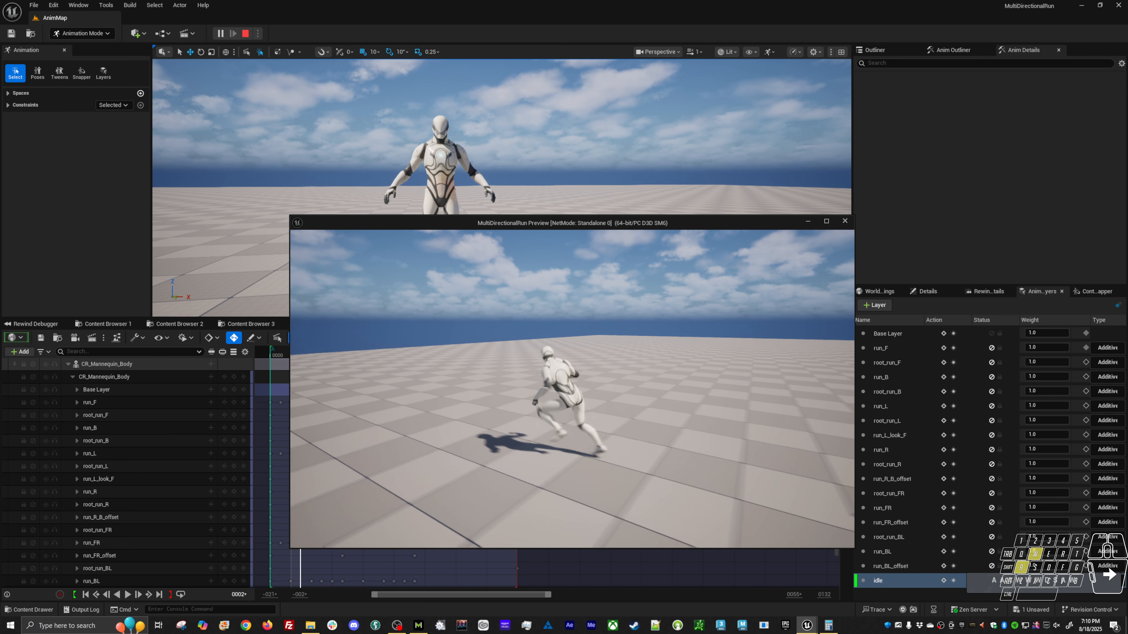
pyautogui.press('d')
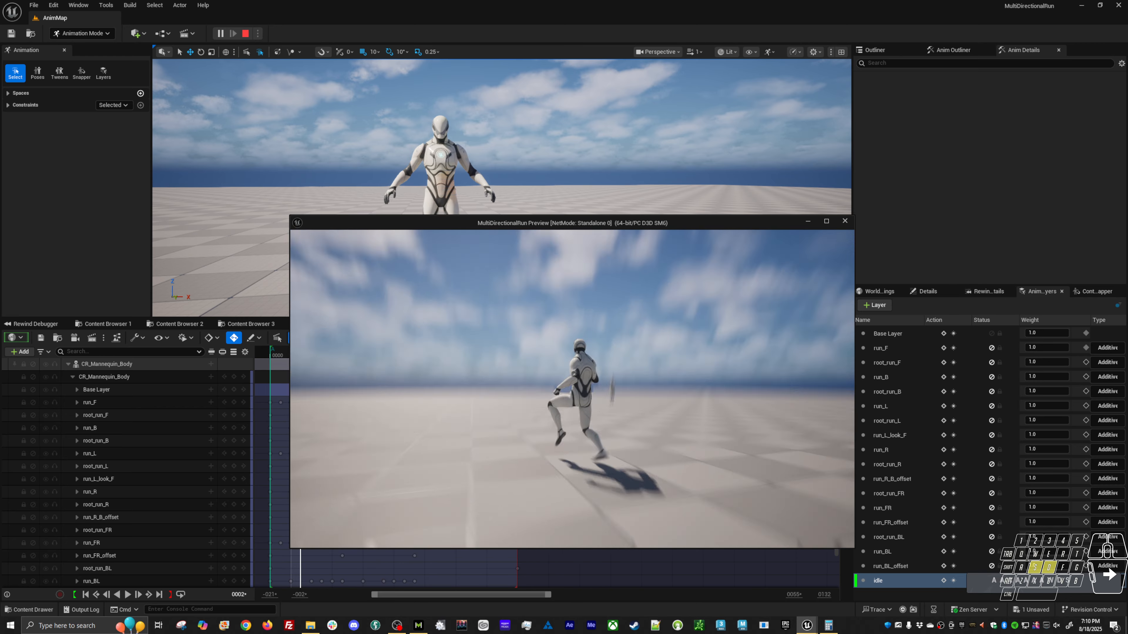
pyautogui.press('a')
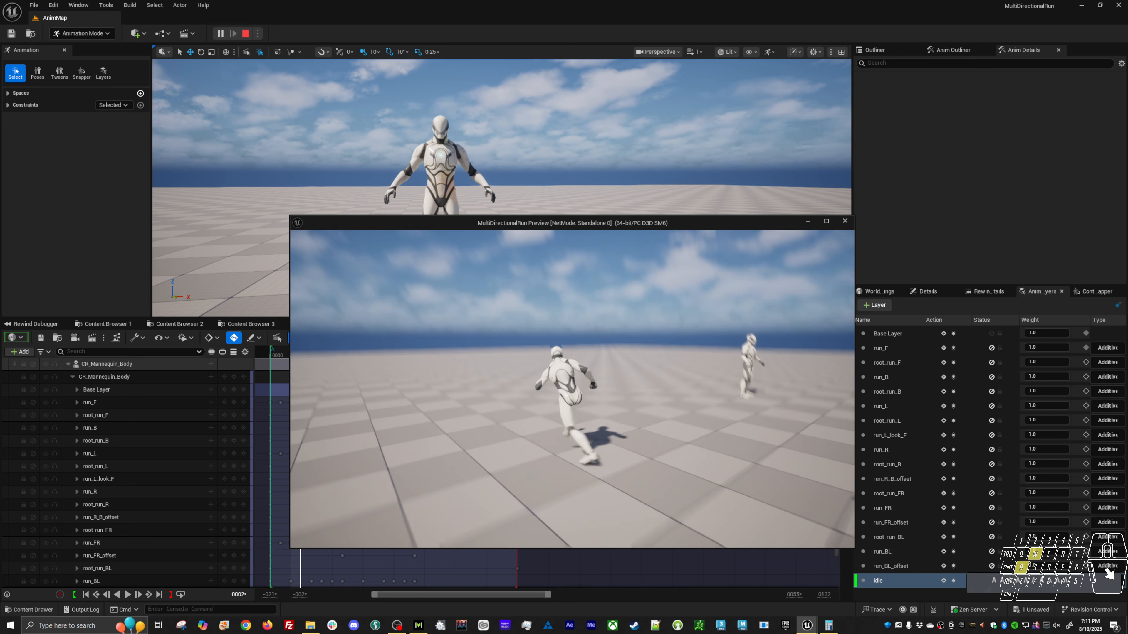
pyautogui.press('w')
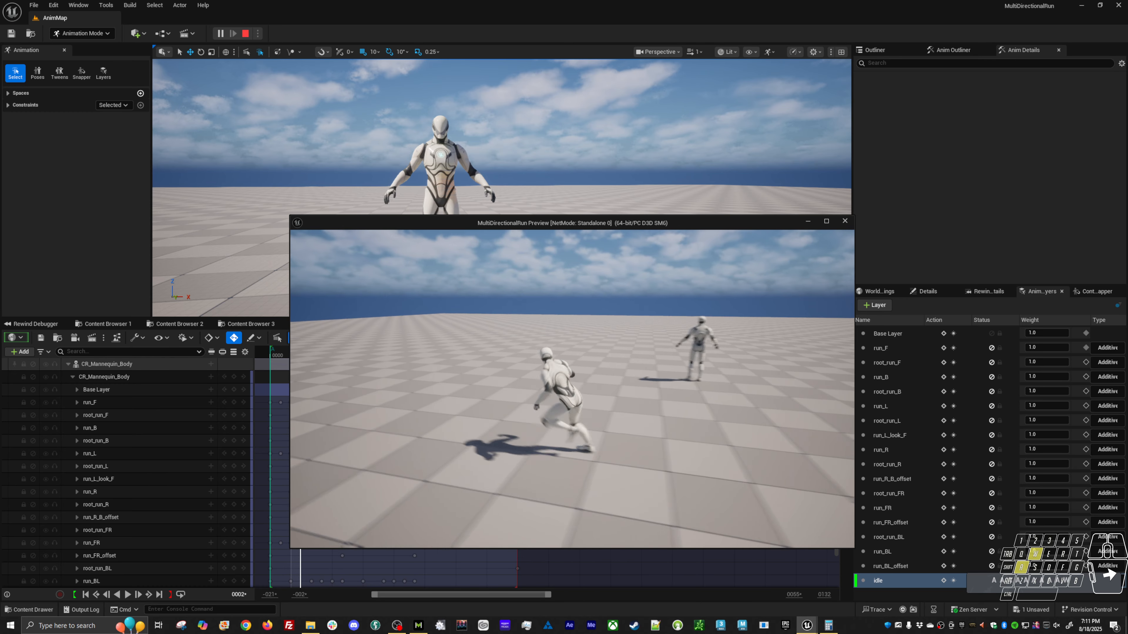
pyautogui.press('d')
pyautogui.press('a')
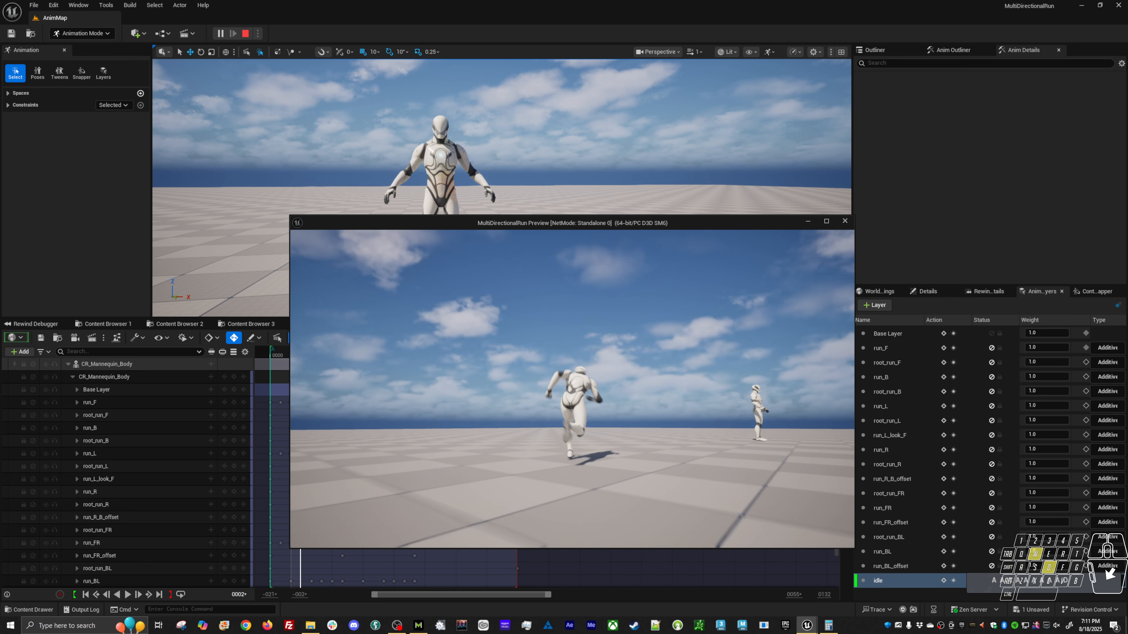
pyautogui.press('a')
pyautogui.press('s')
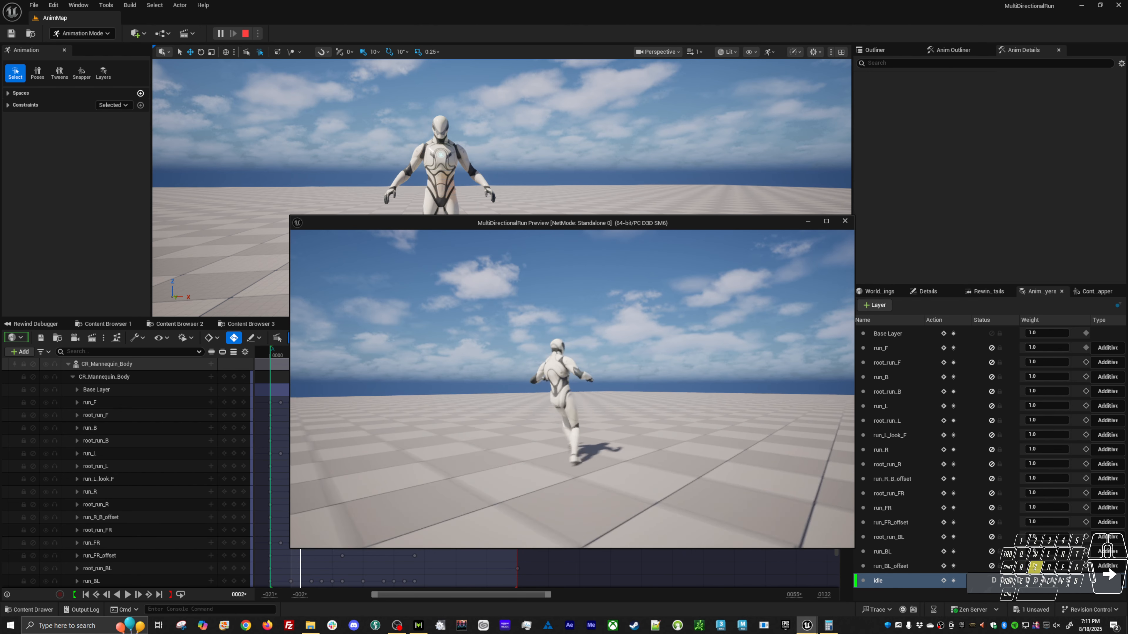
pyautogui.press('w')
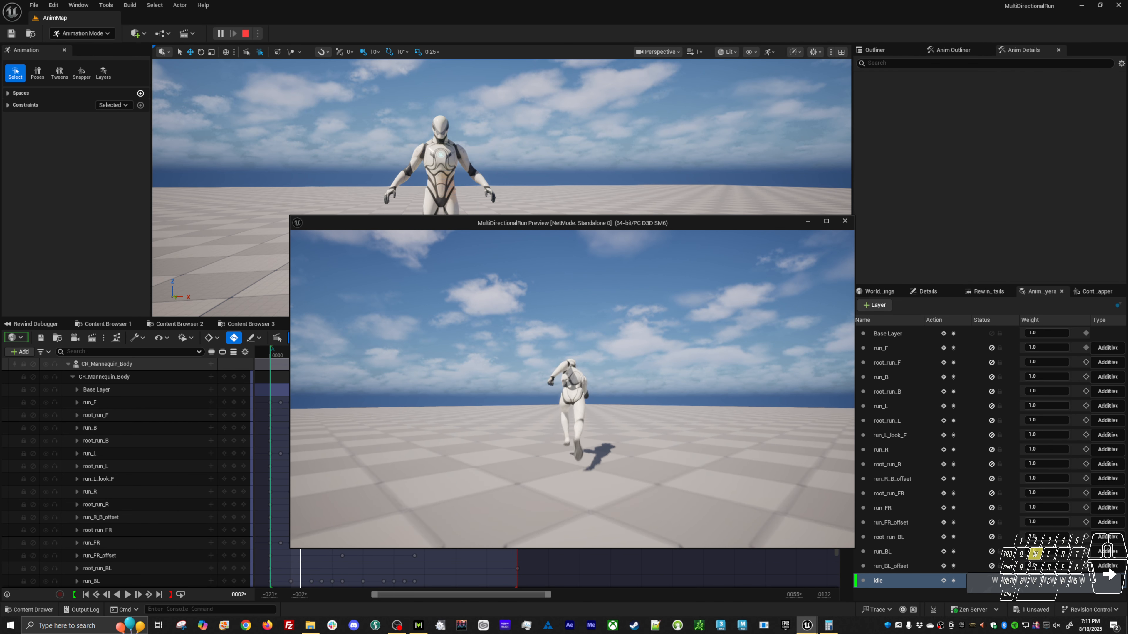
pyautogui.press('a')
pyautogui.press('w')
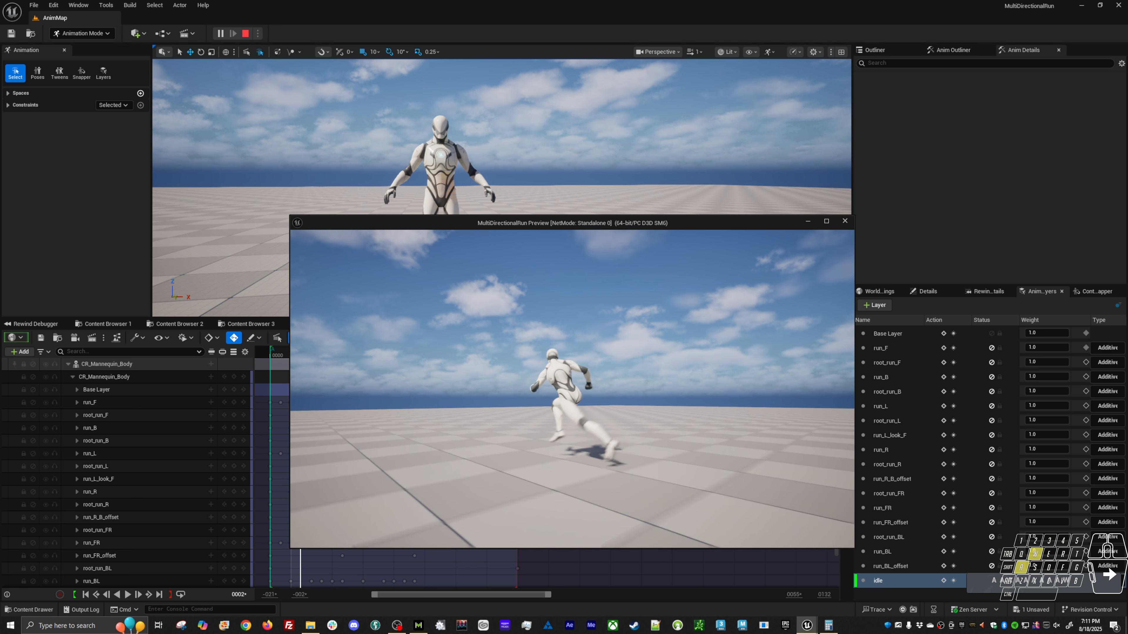
pyautogui.press('d')
pyautogui.press('s')
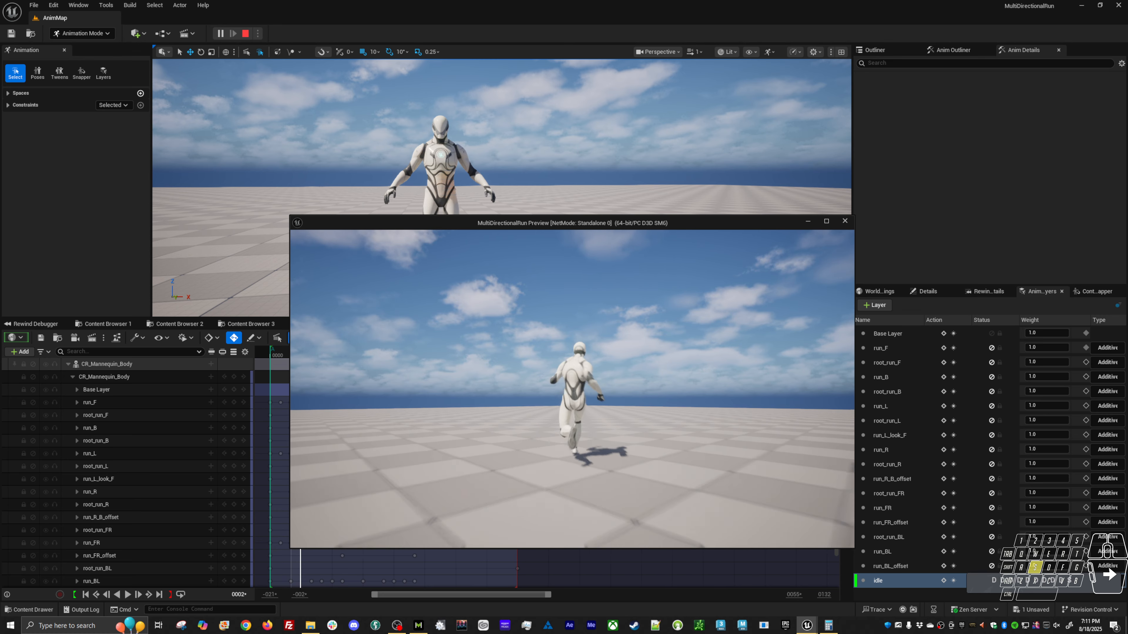
pyautogui.press('a')
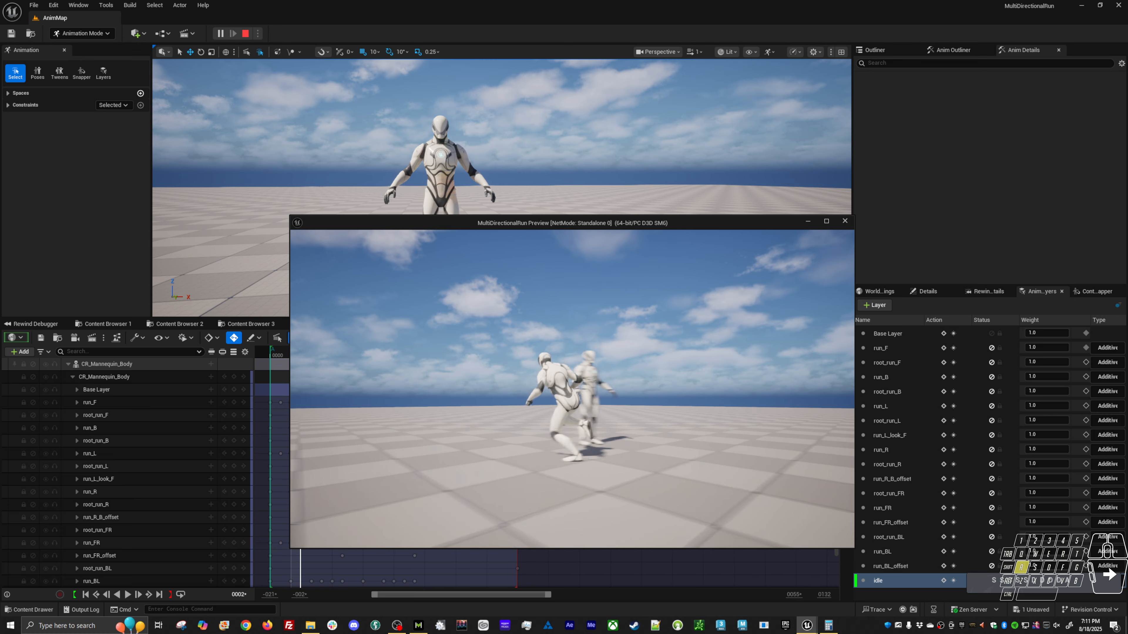
pyautogui.press('w')
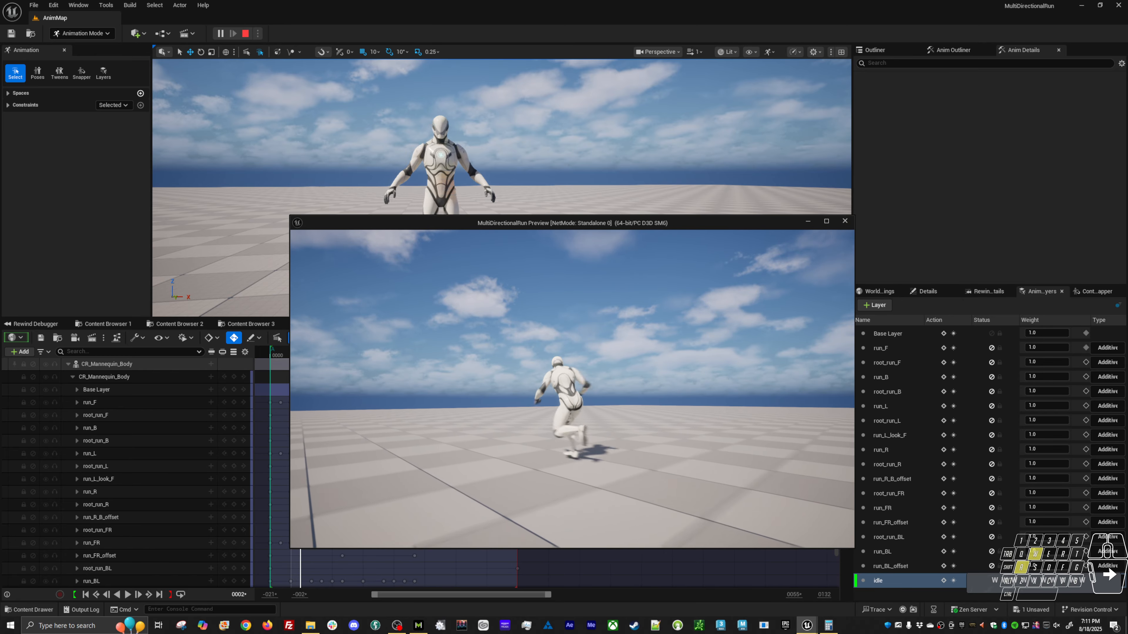
pyautogui.press('d')
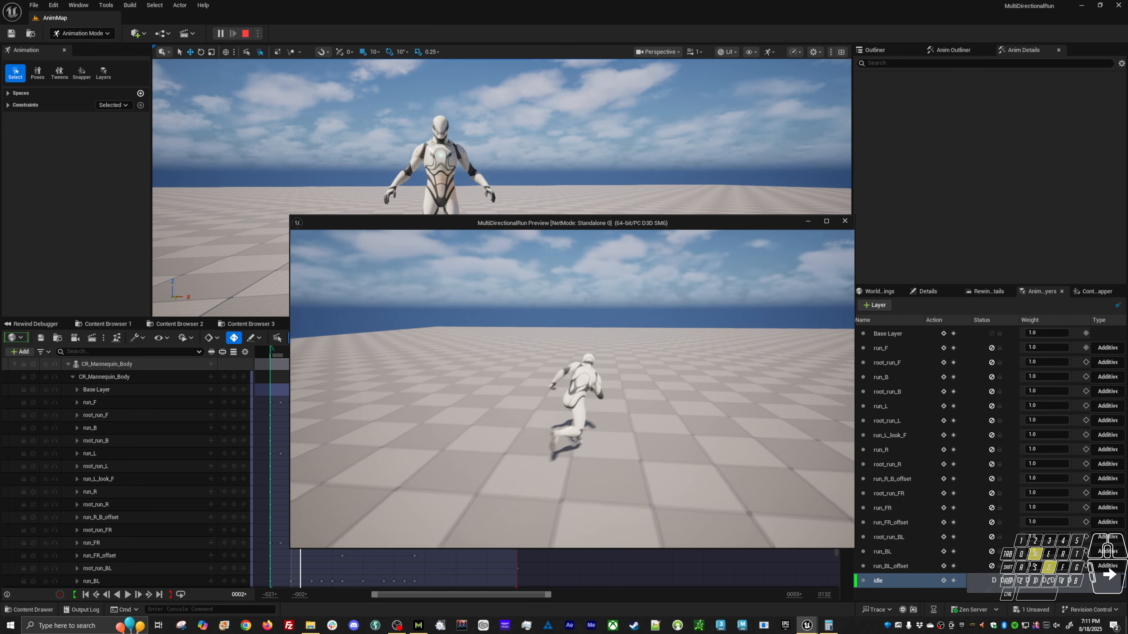
pyautogui.press('a')
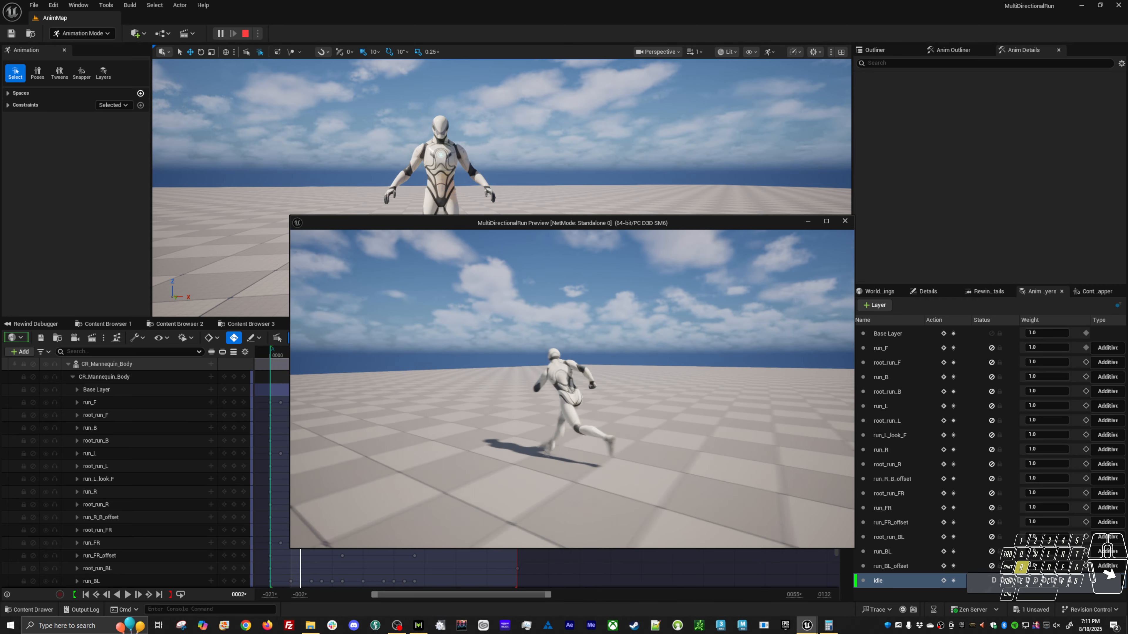
pyautogui.press('d')
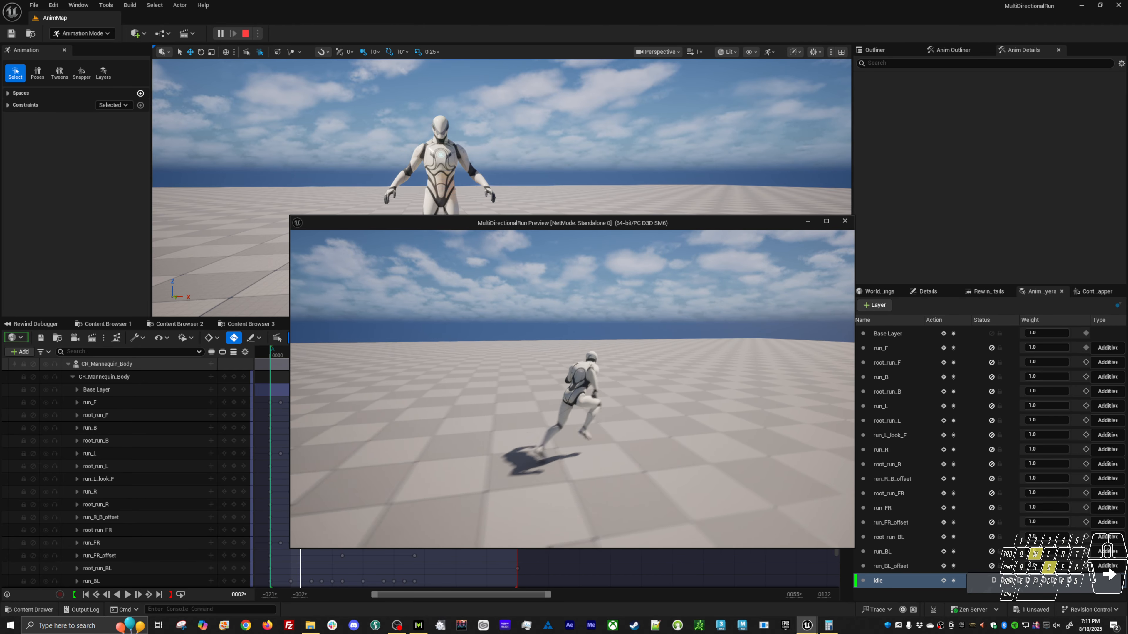
pyautogui.press('s')
pyautogui.press('a')
pyautogui.press('w')
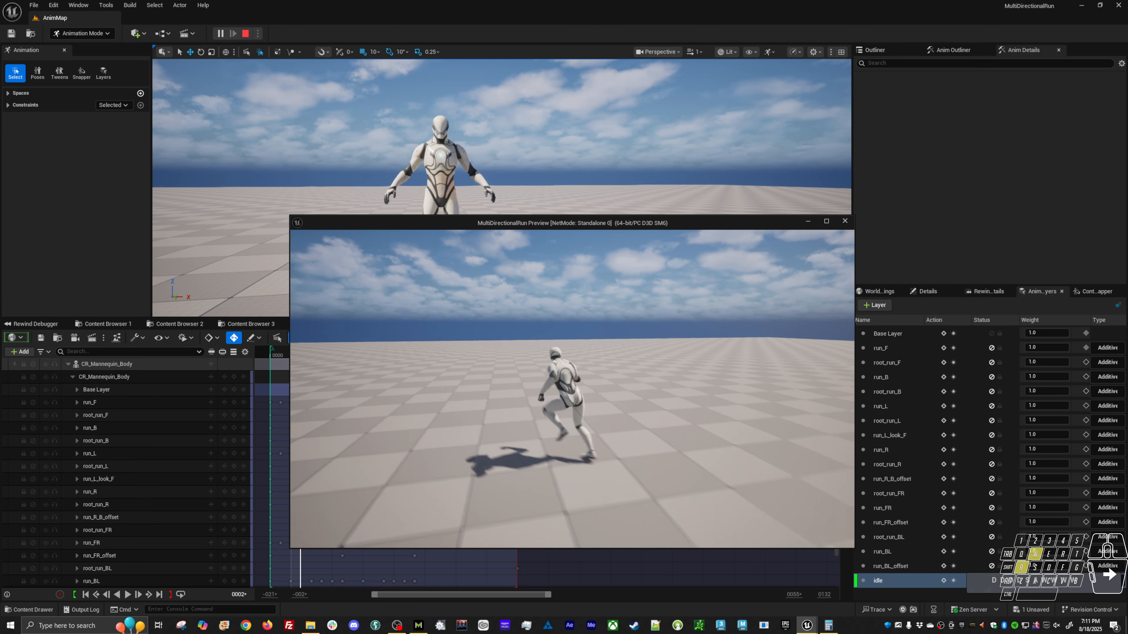
pyautogui.press('d')
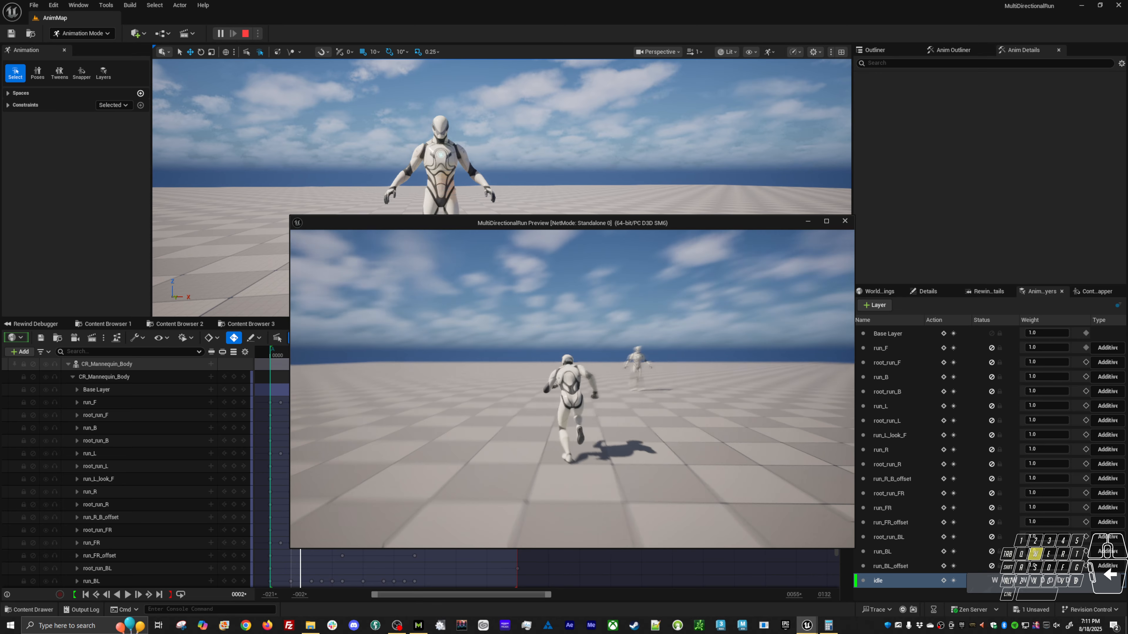
pyautogui.press('d')
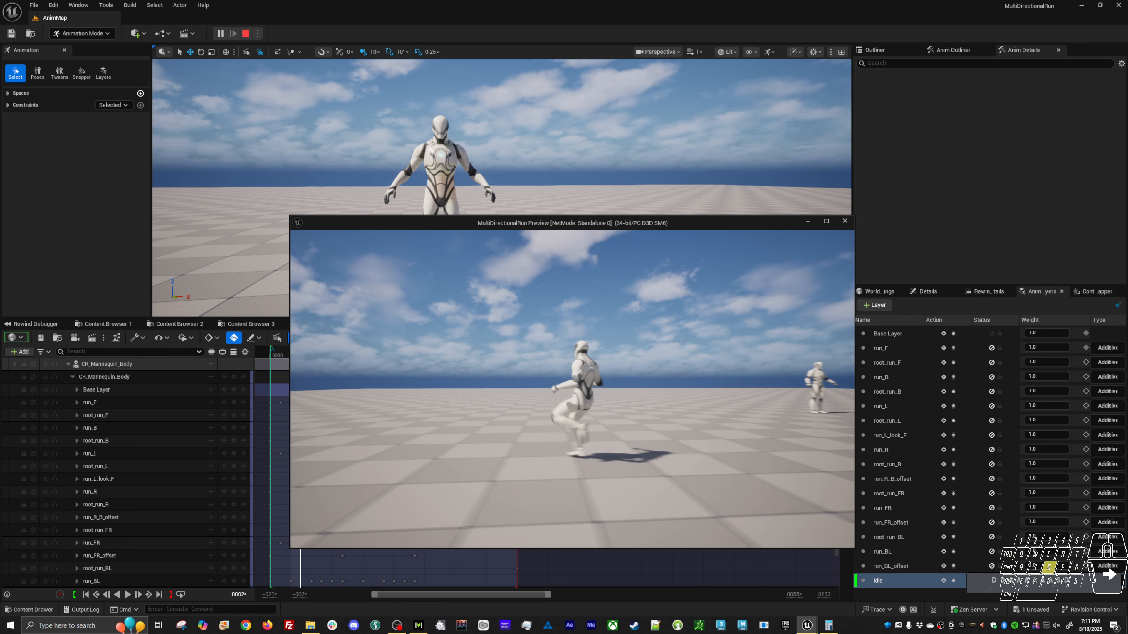
pyautogui.press('a')
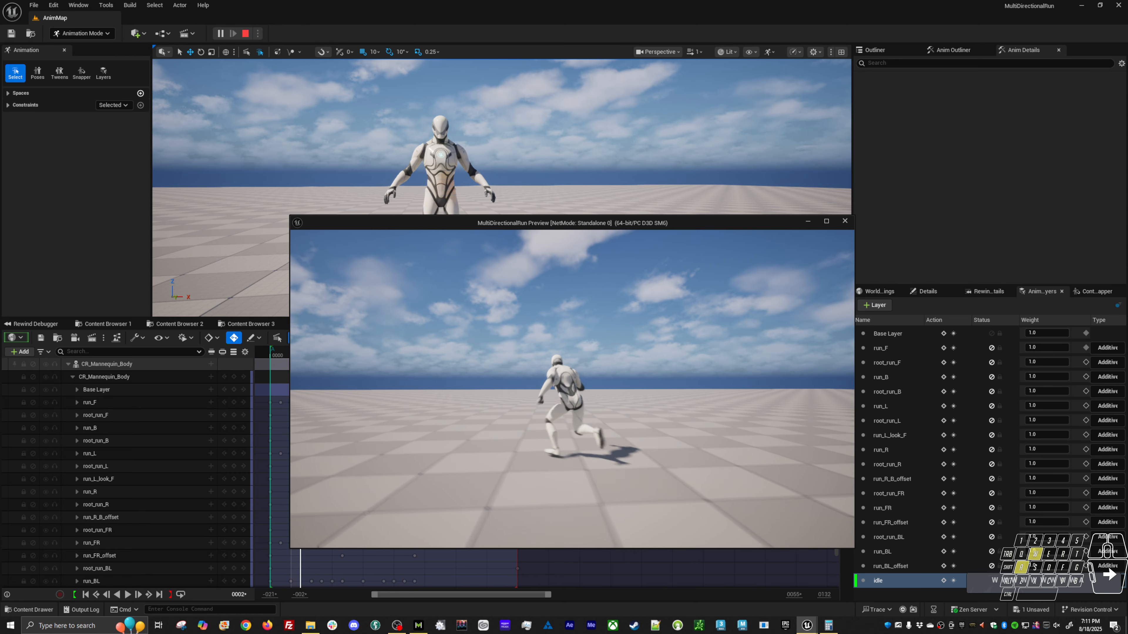
pyautogui.press('w')
pyautogui.press('d')
pyautogui.press('s')
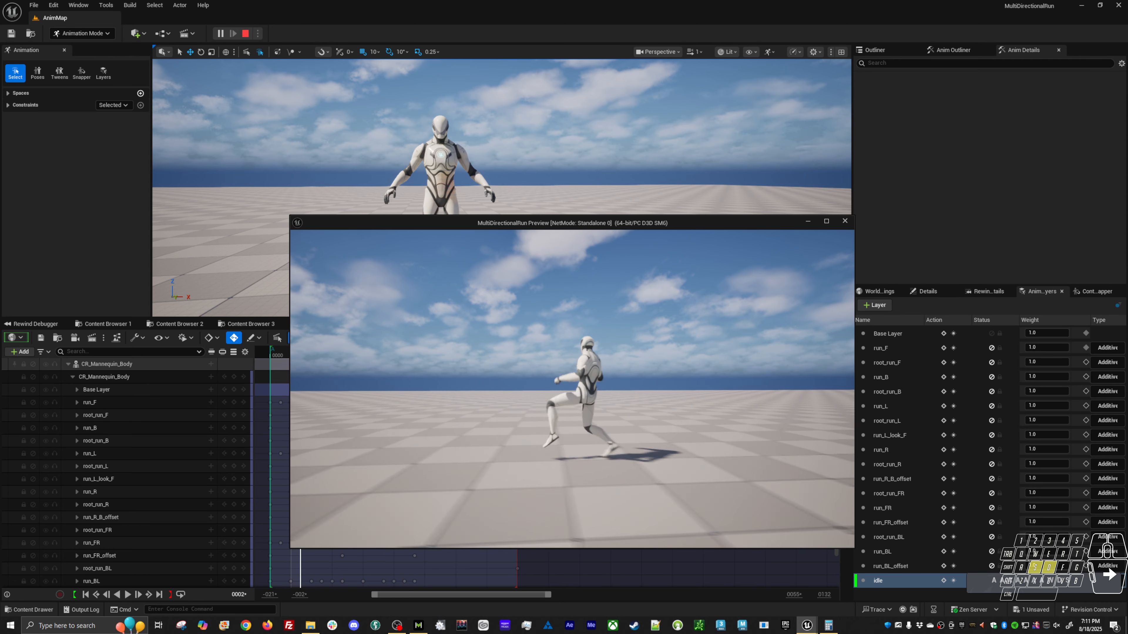
pyautogui.press('a')
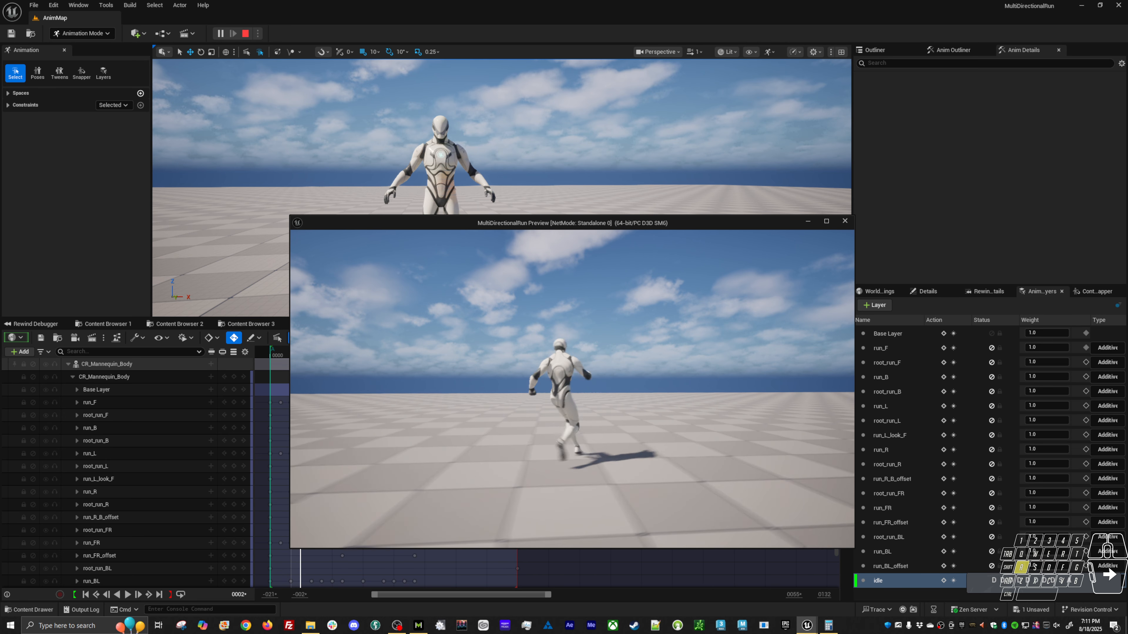
pyautogui.press('d')
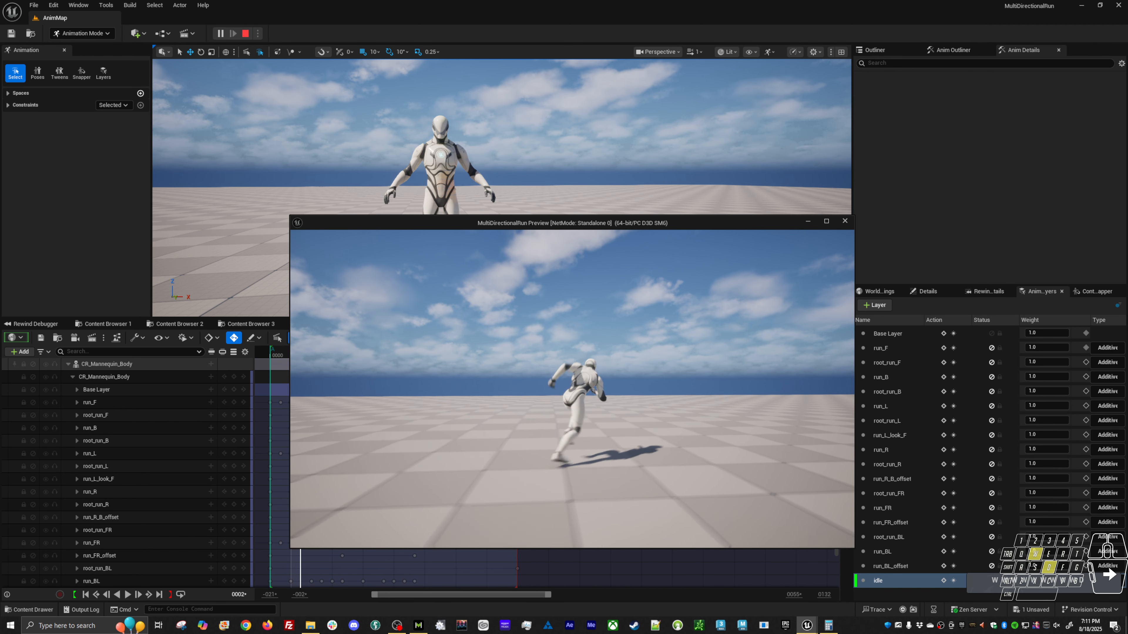